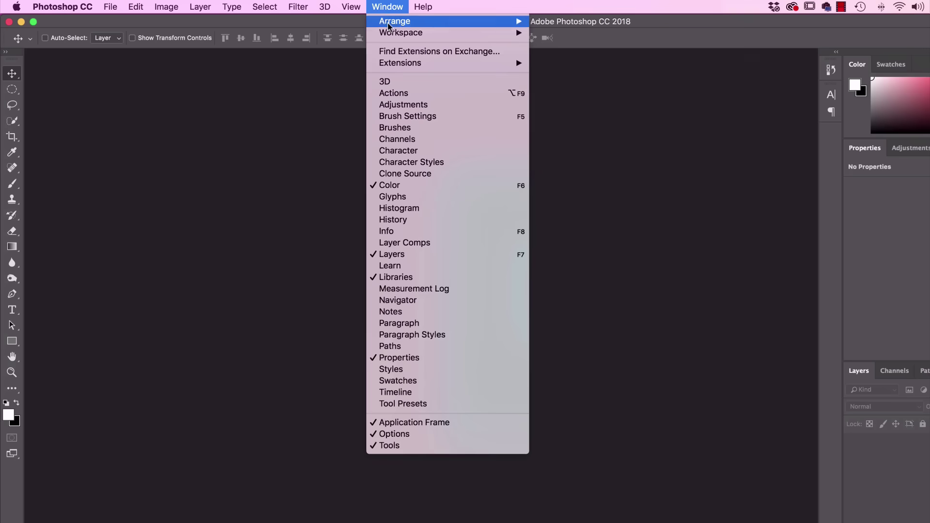
# Switch to the Essentials (Default) workspace and reset it to its default layout.
pyautogui.moveTo(395, 34)
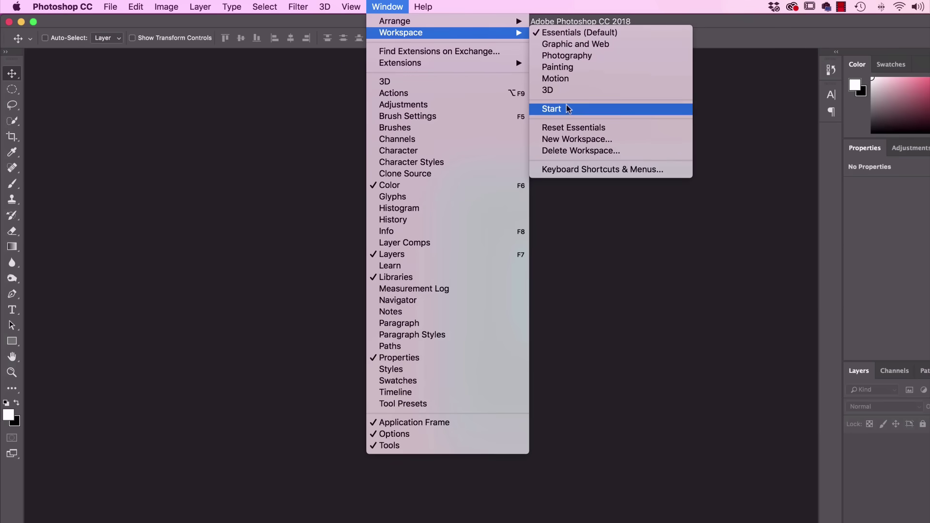
pyautogui.click(565, 33)
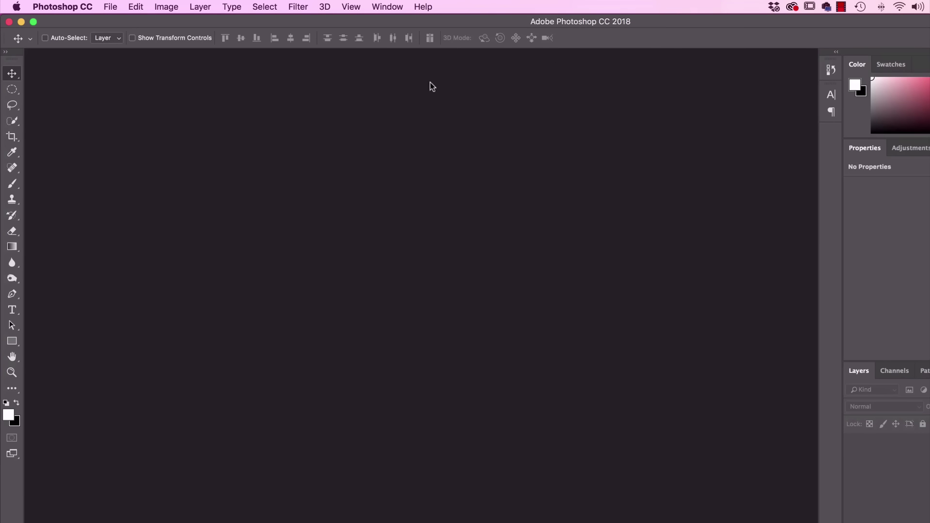
pyautogui.click(391, 7)
pyautogui.moveTo(393, 36)
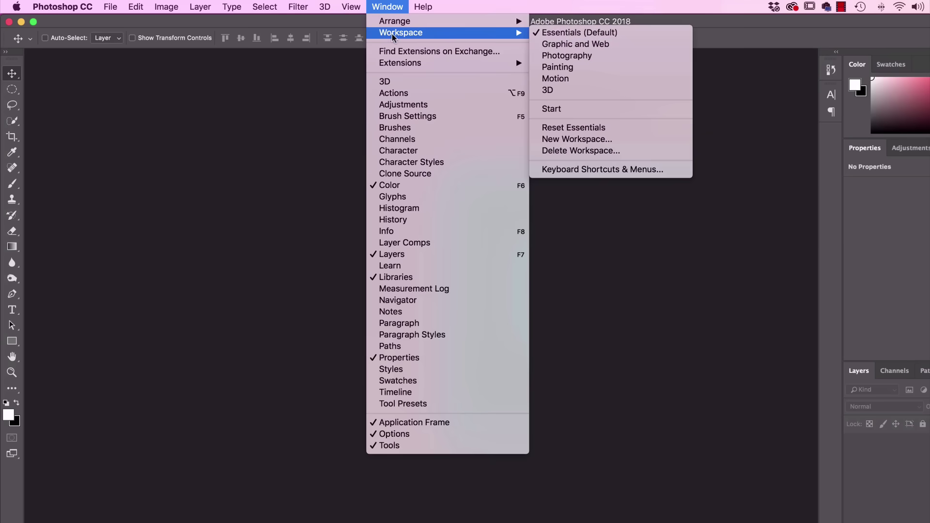
pyautogui.click(560, 129)
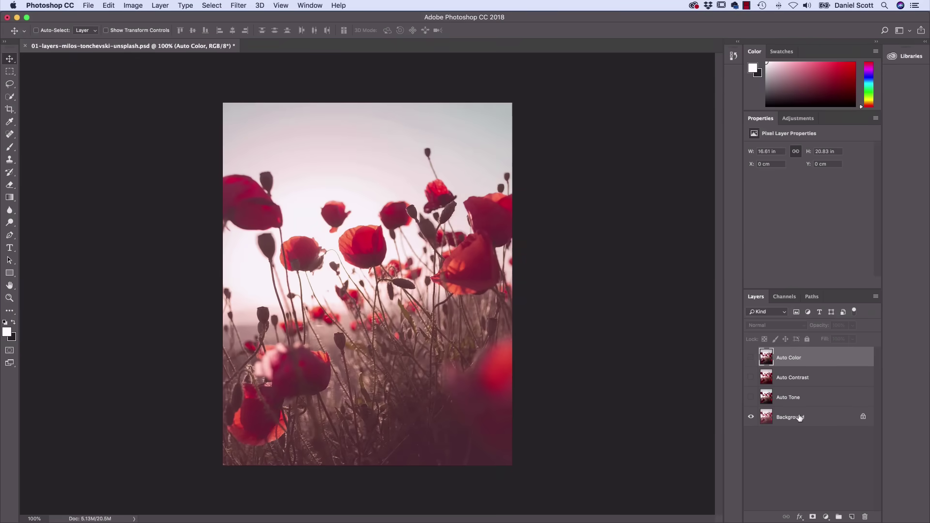
# Show the Auto Tone, Auto Contrast and Auto Color layers one by one to compare each correction with the original photo.
pyautogui.click(750, 398)
pyautogui.click(751, 377)
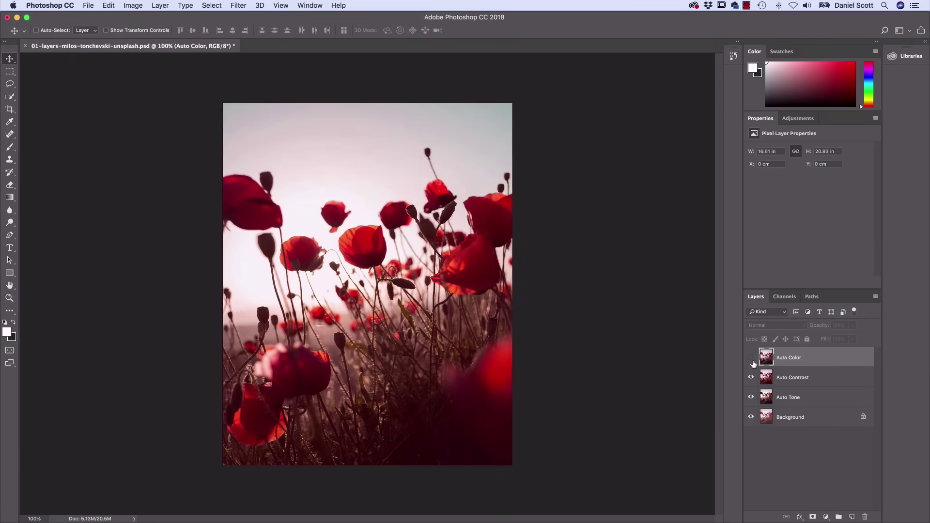
pyautogui.click(750, 358)
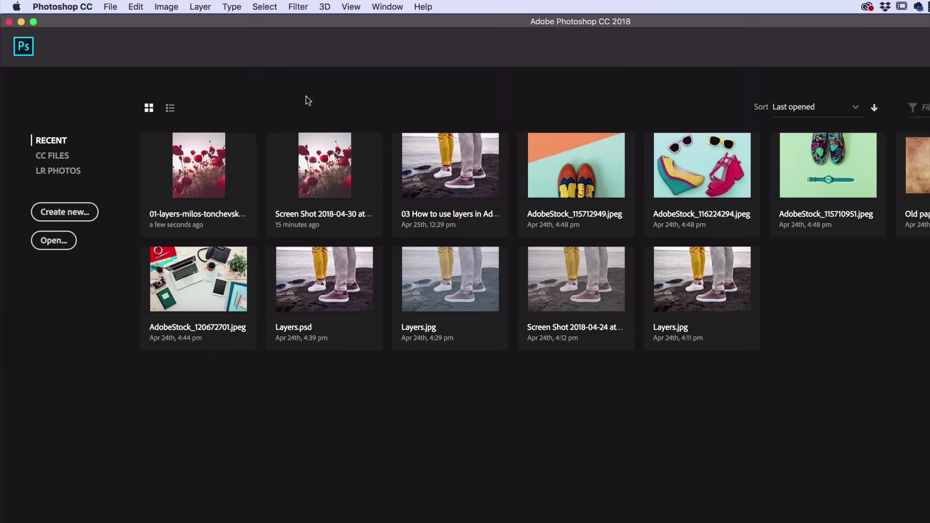
# Open 01-layers-milos-tonchevski-unsplash.jpg from the Source Files folder.
pyautogui.click(111, 7)
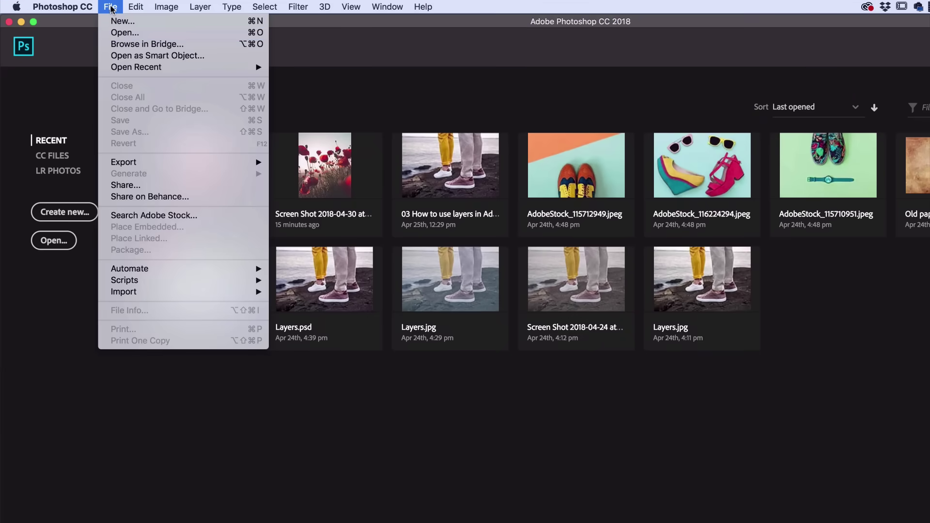
pyautogui.click(129, 34)
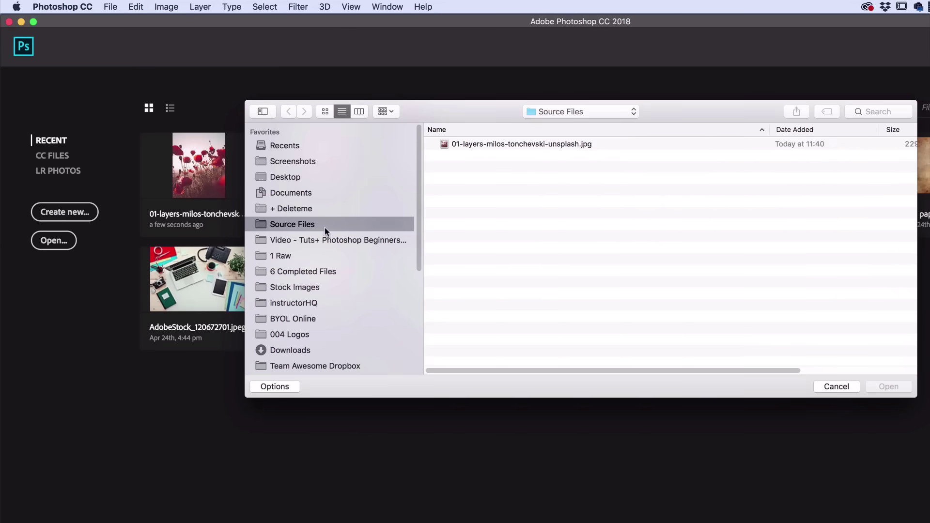
pyautogui.click(453, 144)
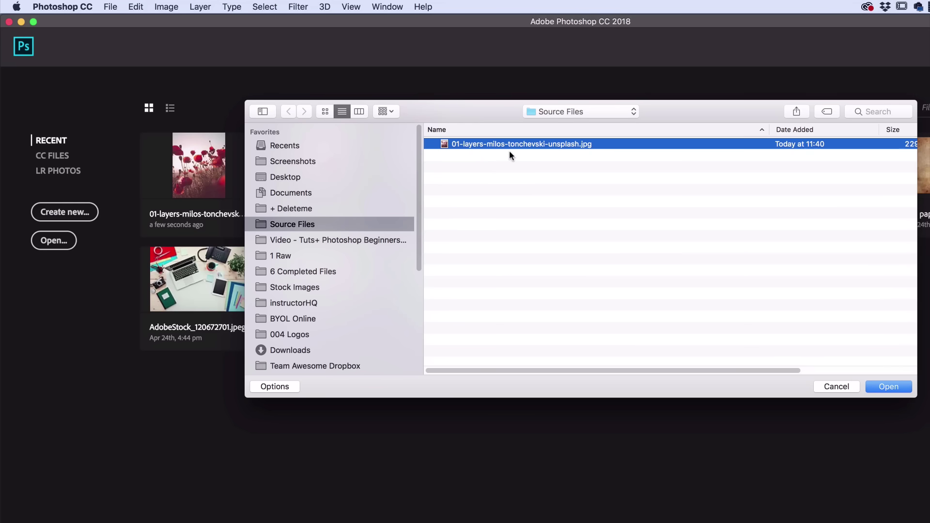
pyautogui.click(888, 387)
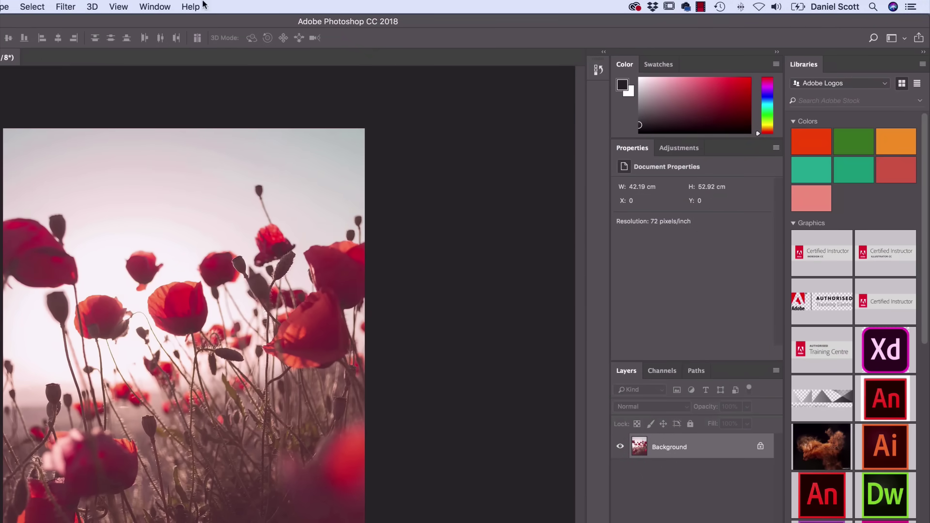
# Collapse the expanded Libraries area to its compact form.
pyautogui.click(160, 7)
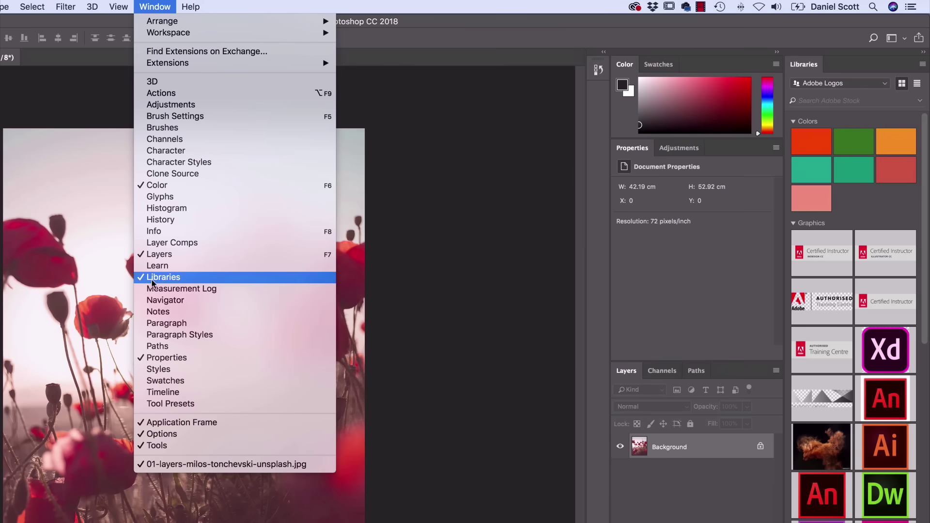
pyautogui.click(406, 272)
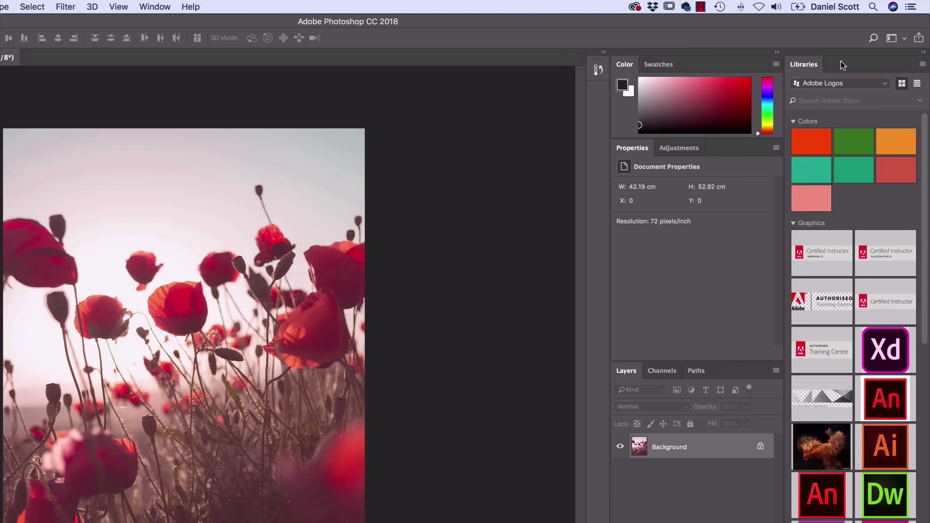
pyautogui.click(923, 53)
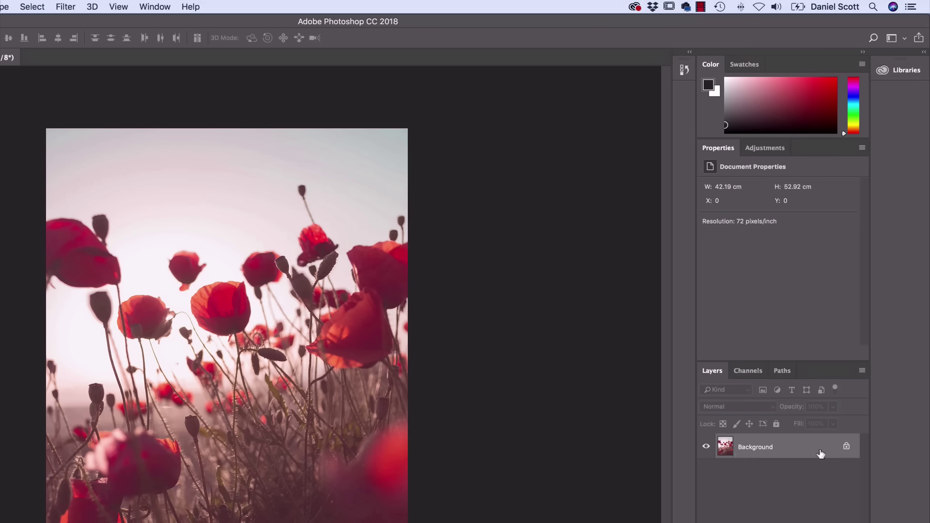
# Duplicate the Background layer as "Auto Tone" and apply the Auto Tone correction to the copy.
pyautogui.rightClick(764, 450)
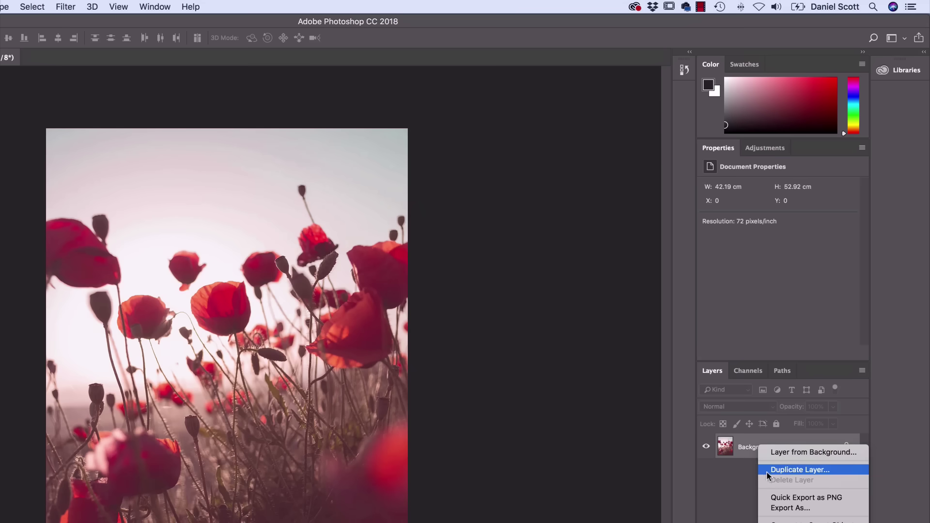
pyautogui.click(786, 470)
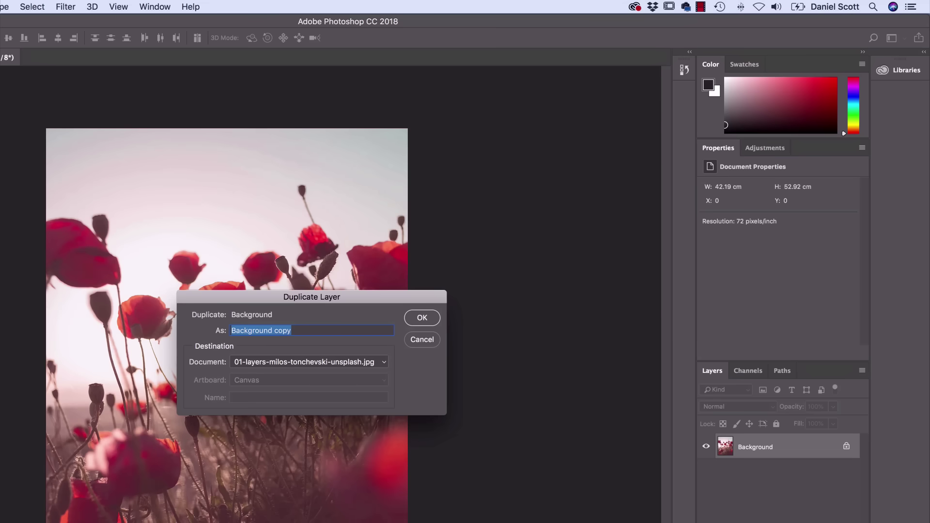
pyautogui.write('Auto Tone')
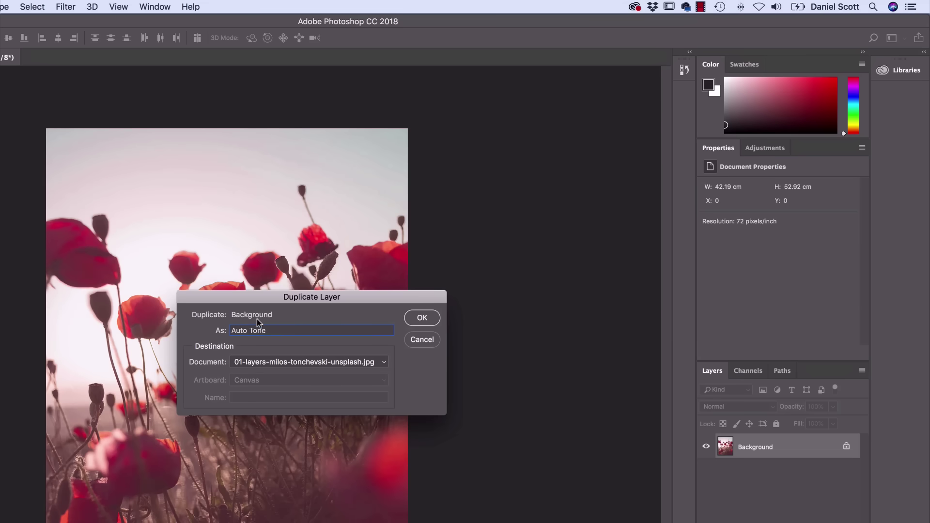
pyautogui.click(422, 317)
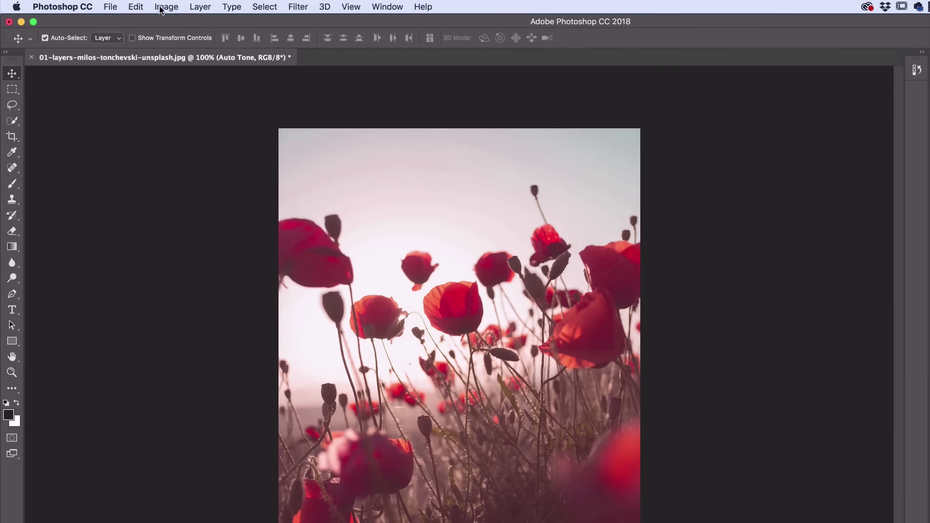
pyautogui.click(163, 7)
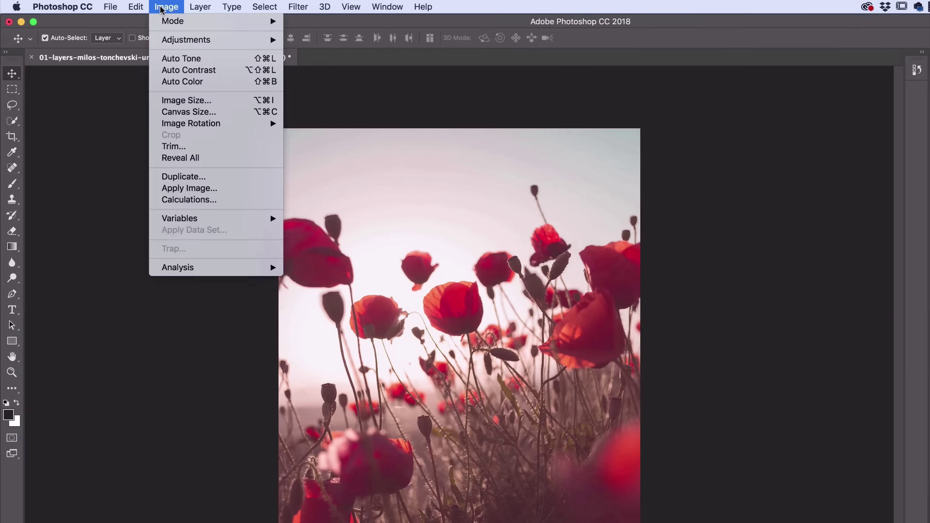
pyautogui.click(171, 59)
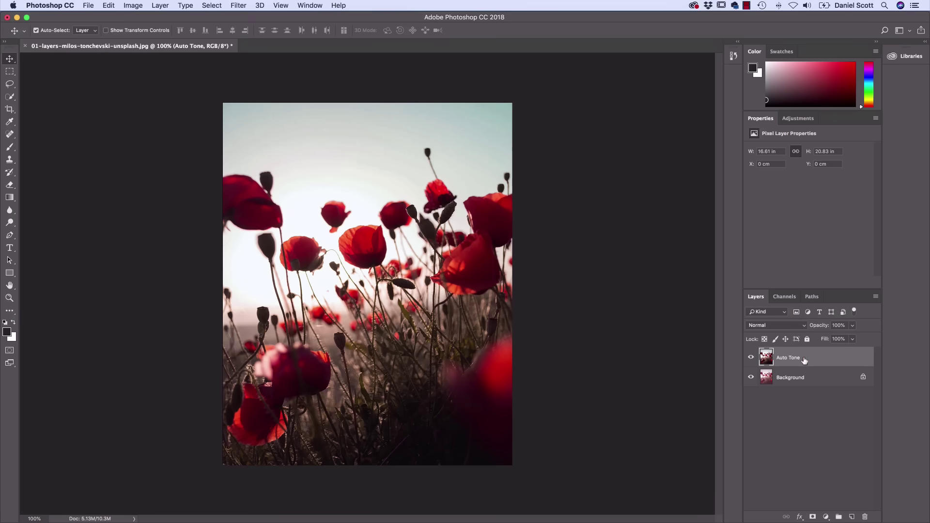
# Compare the Auto Tone layer with the Background by switching their visibility, leaving Auto Tone hidden and Background visible.
pyautogui.click(751, 358)
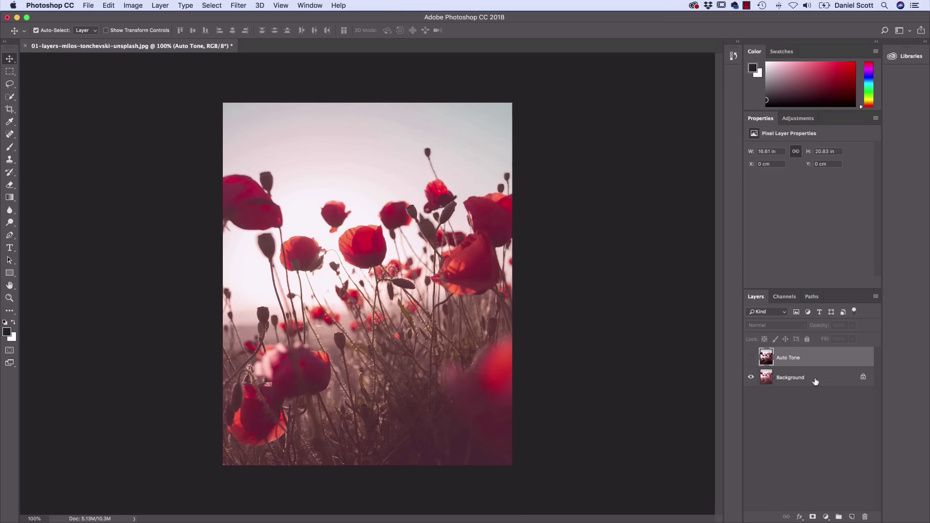
pyautogui.click(750, 358)
pyautogui.click(750, 358)
pyautogui.click(751, 357)
pyautogui.click(750, 358)
pyautogui.click(750, 358)
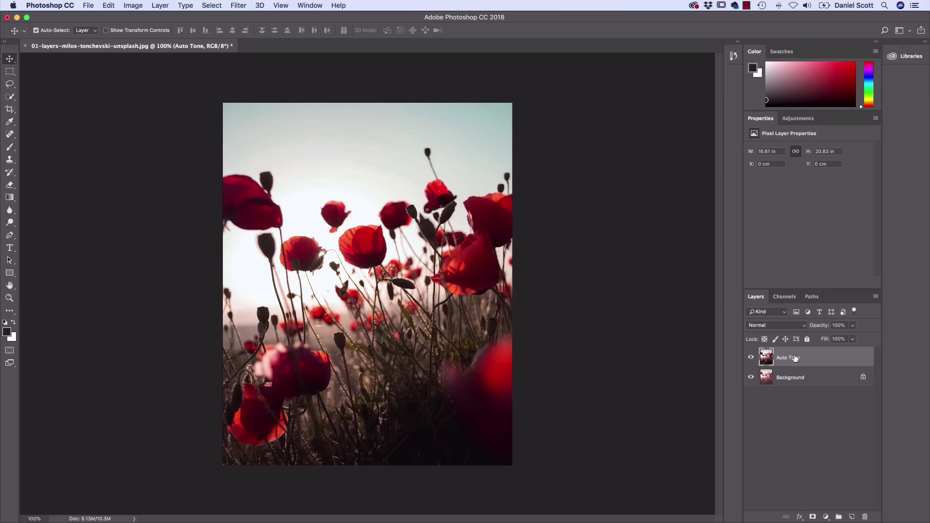
pyautogui.click(751, 358)
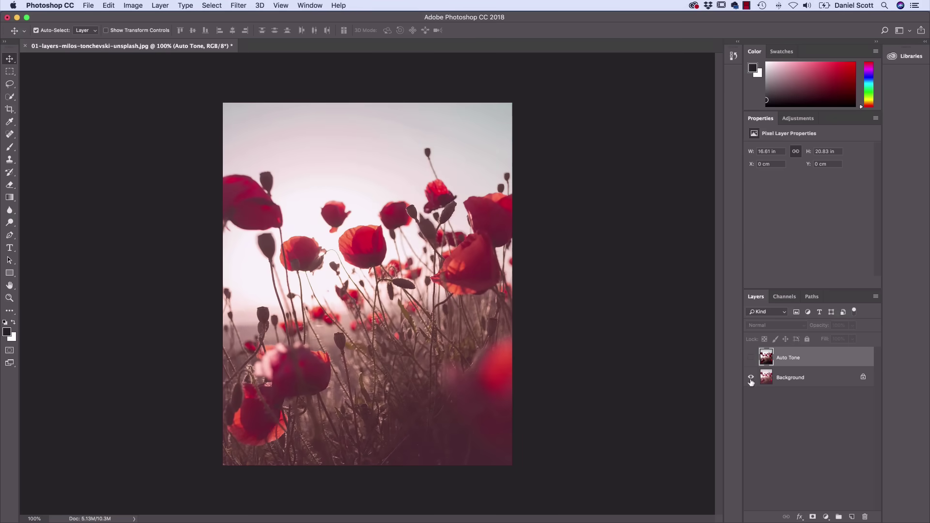
pyautogui.click(751, 377)
pyautogui.click(751, 378)
pyautogui.click(751, 357)
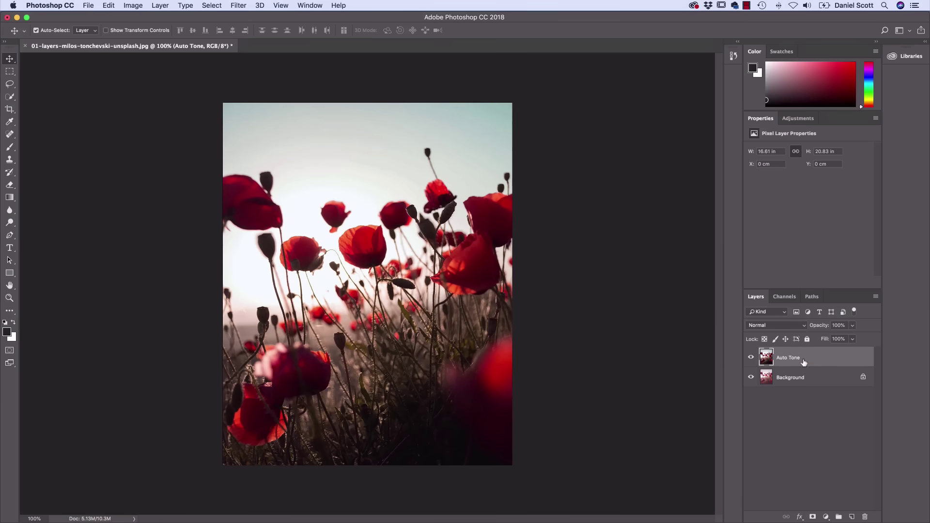
pyautogui.click(751, 359)
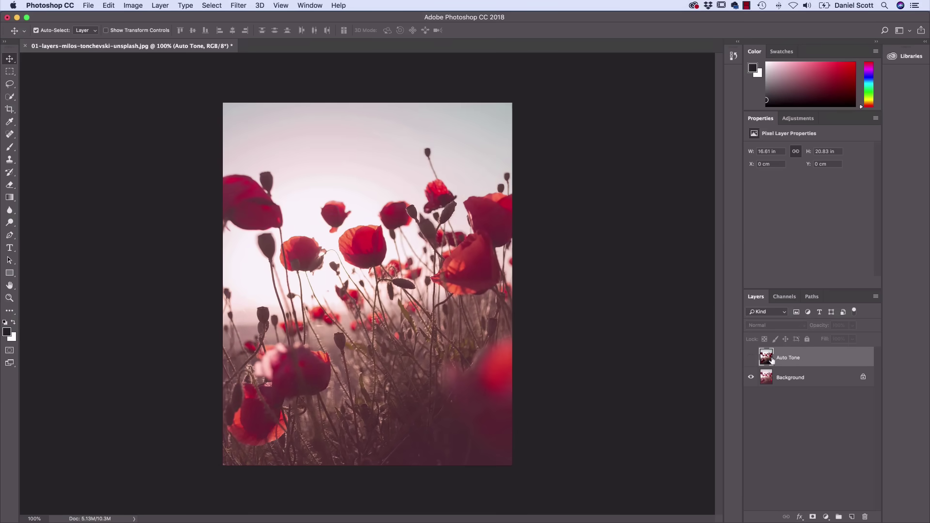
# Duplicate the Background layer as "Auto Contrast" and apply the Auto Contrast correction to the copy.
pyautogui.click(815, 379)
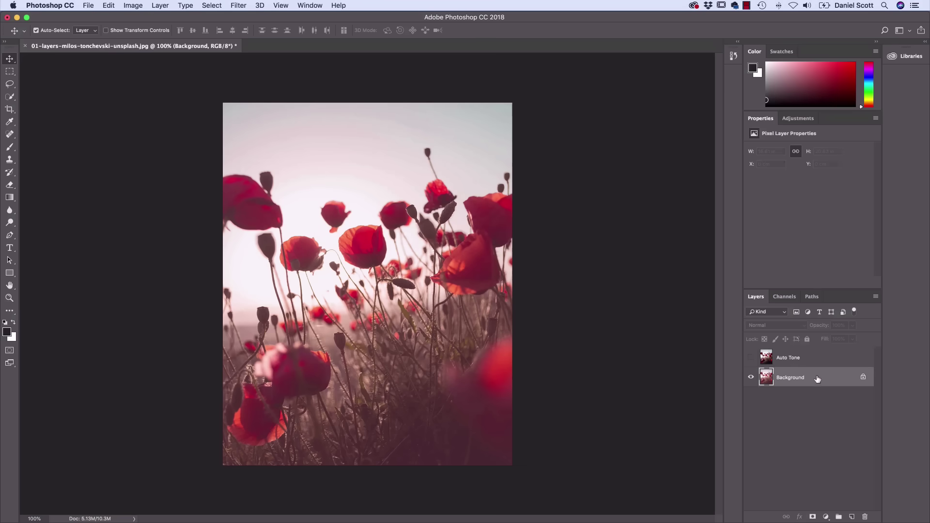
pyautogui.rightClick(793, 380)
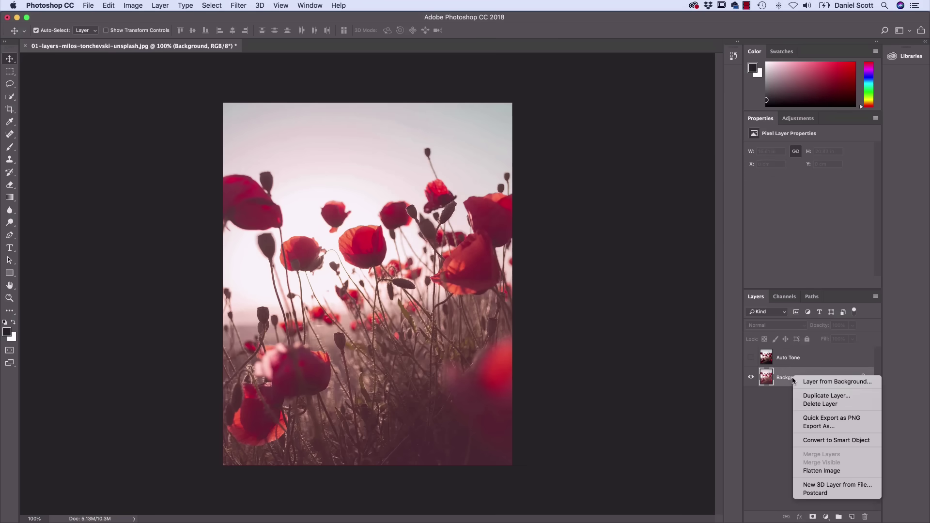
pyautogui.click(819, 396)
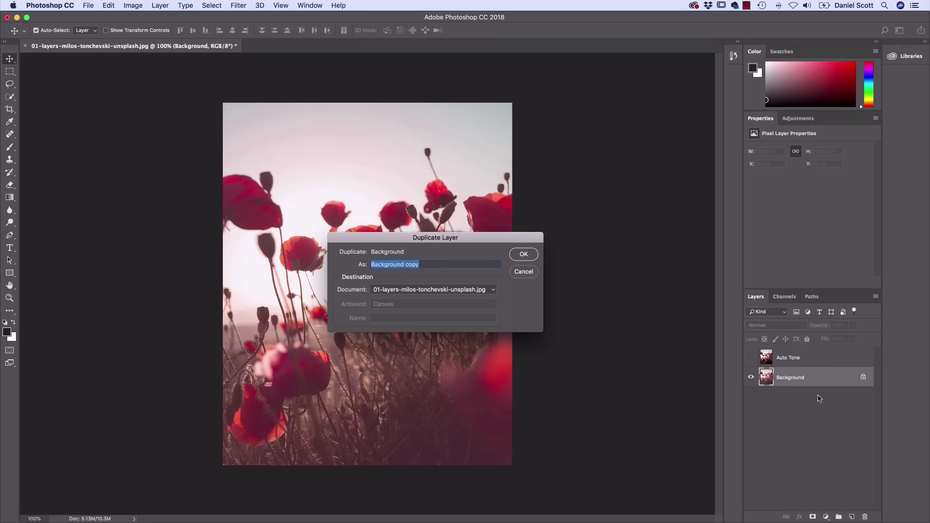
pyautogui.write('Auto Contrast')
pyautogui.click(532, 255)
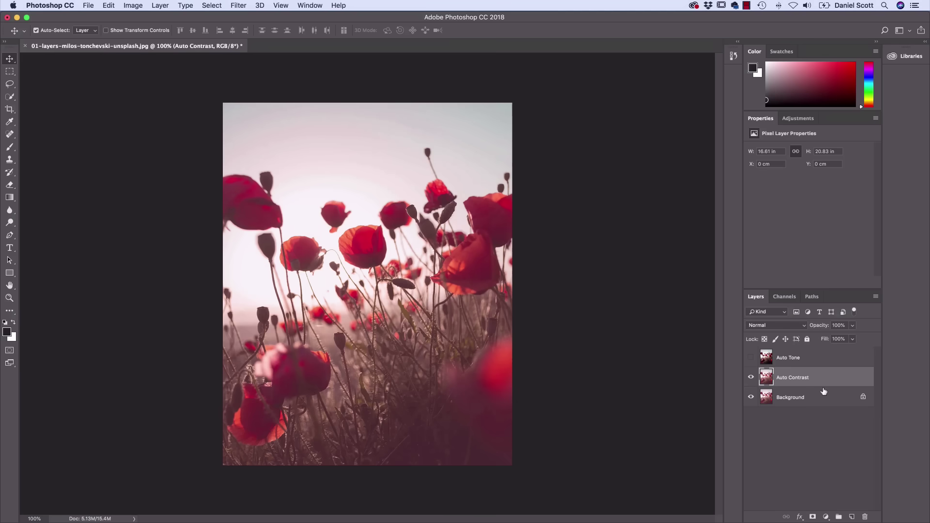
pyautogui.click(133, 5)
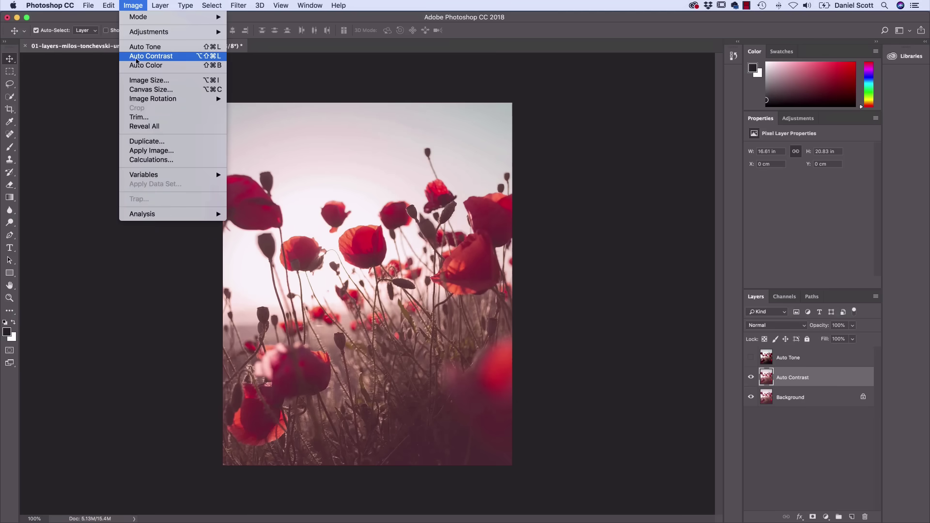
pyautogui.click(154, 57)
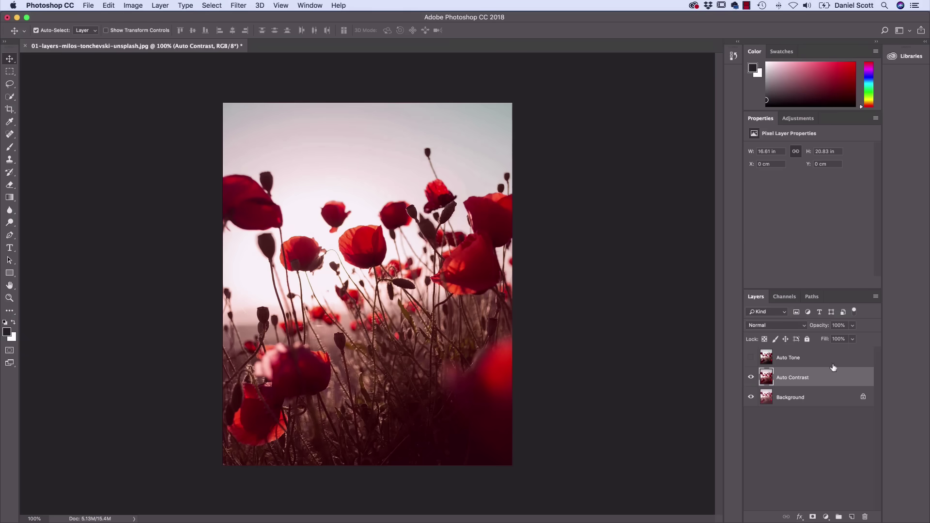
# Compare the Auto Tone and Auto Contrast results by switching the Auto Tone layer's visibility, leaving it visible.
pyautogui.click(750, 358)
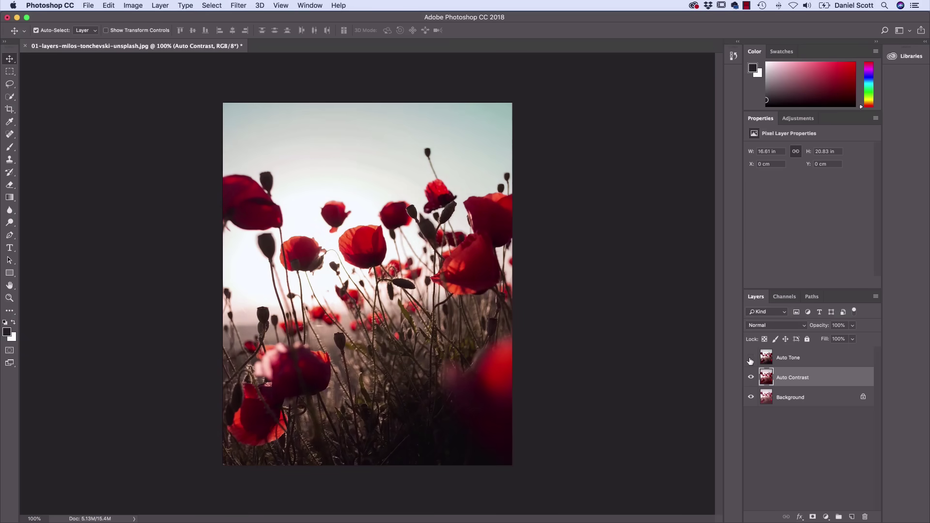
pyautogui.click(750, 359)
pyautogui.click(750, 359)
pyautogui.click(750, 359)
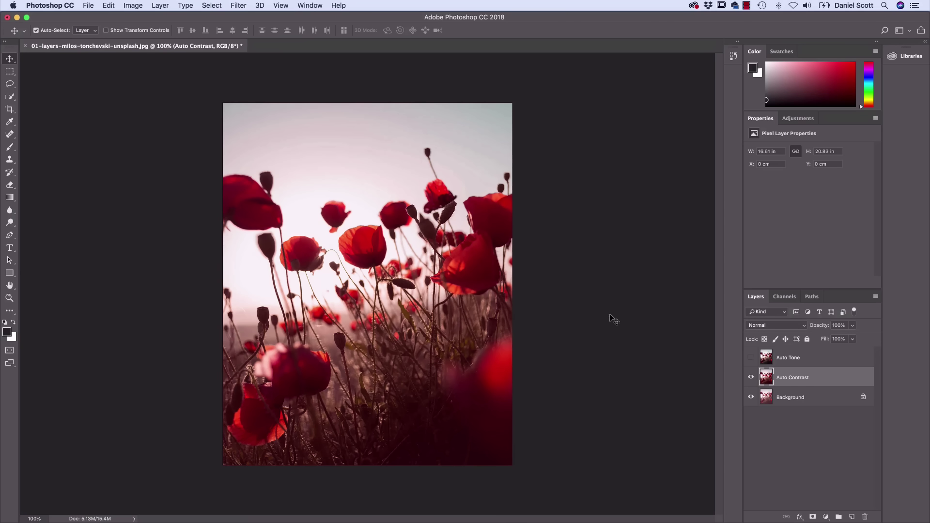
pyautogui.click(750, 358)
pyautogui.click(751, 359)
pyautogui.click(751, 358)
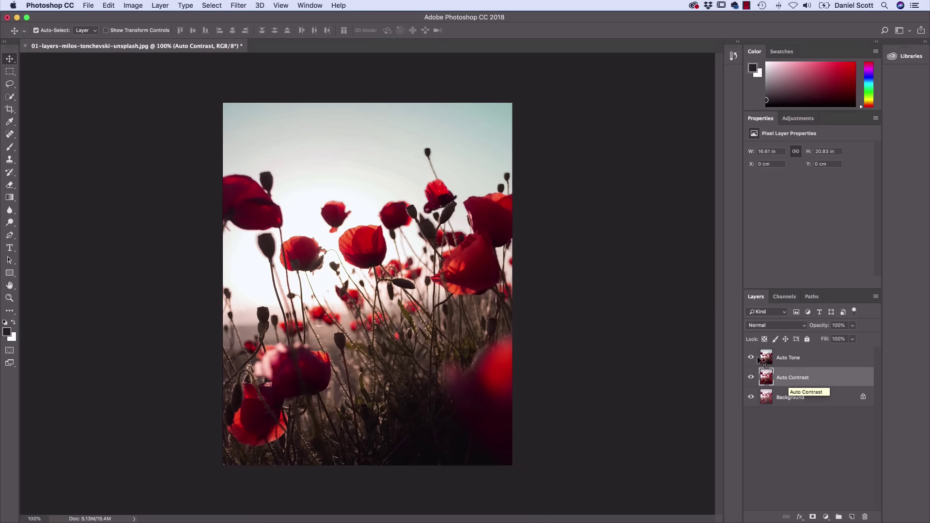
pyautogui.click(133, 6)
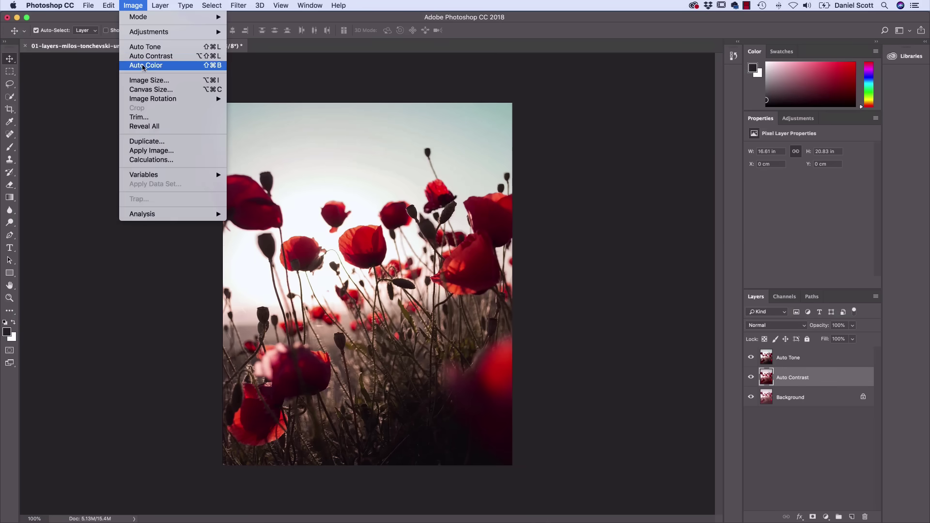
pyautogui.click(135, 5)
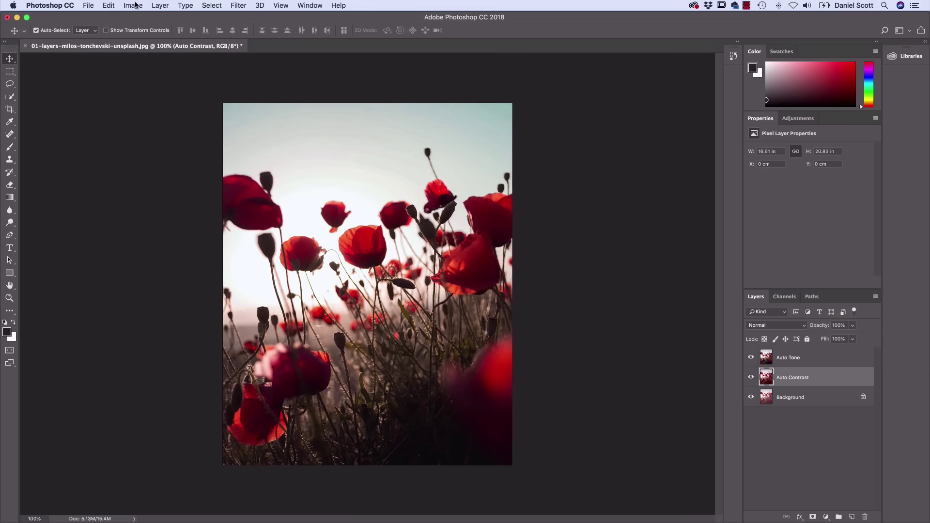
# Check the Auto Tone layer against Auto Contrast by switching its visibility, leaving both layers hidden and Background visible.
pyautogui.click(136, 5)
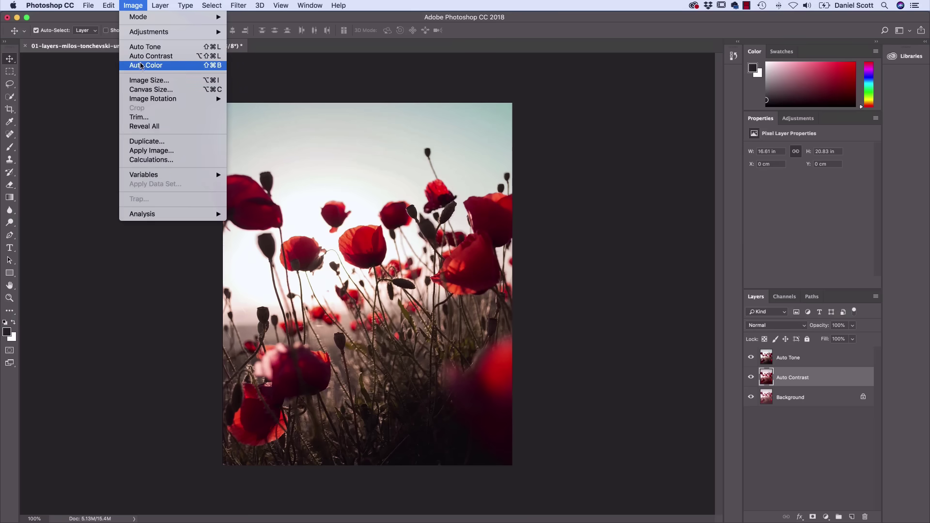
pyautogui.click(136, 57)
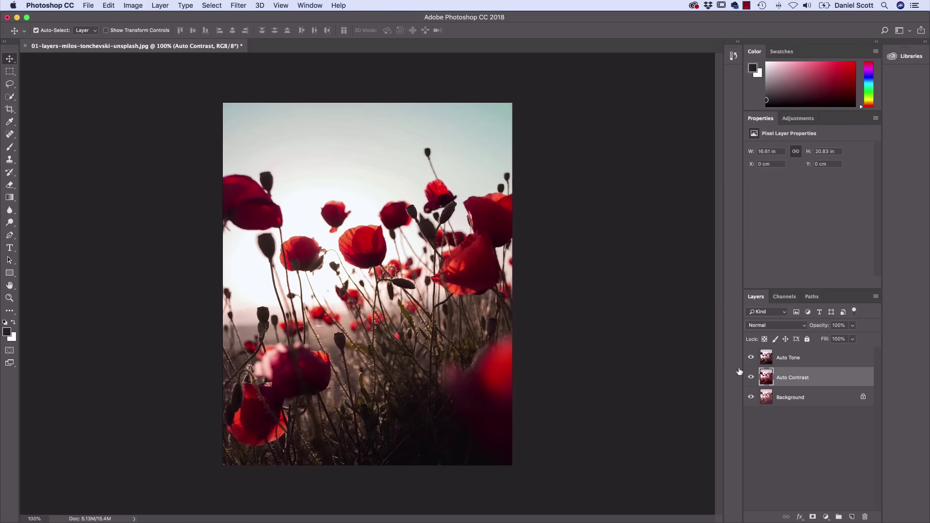
pyautogui.click(767, 362)
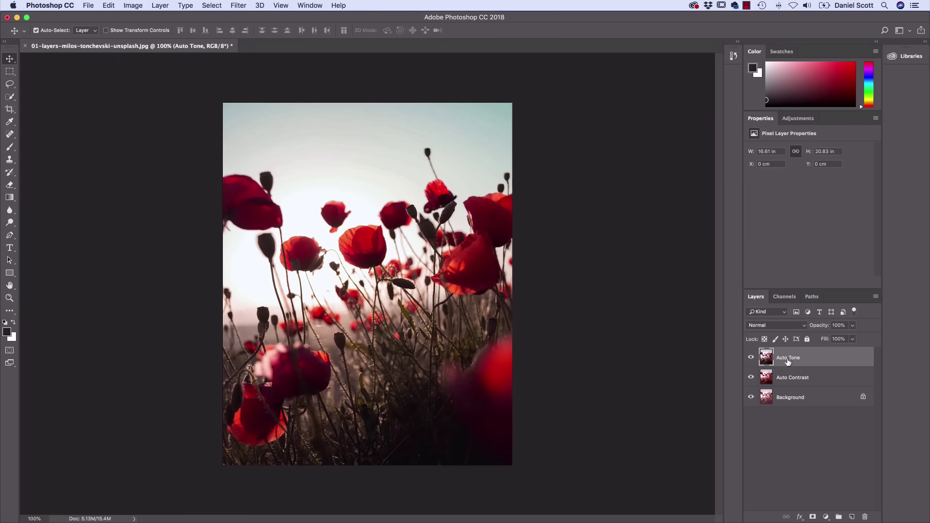
pyautogui.click(751, 358)
pyautogui.click(751, 358)
pyautogui.click(784, 386)
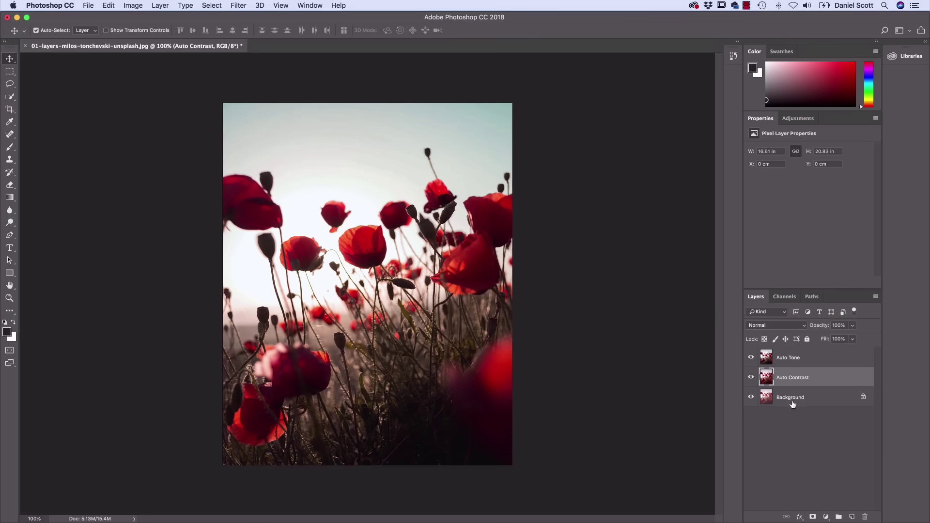
pyautogui.click(750, 357)
pyautogui.click(750, 378)
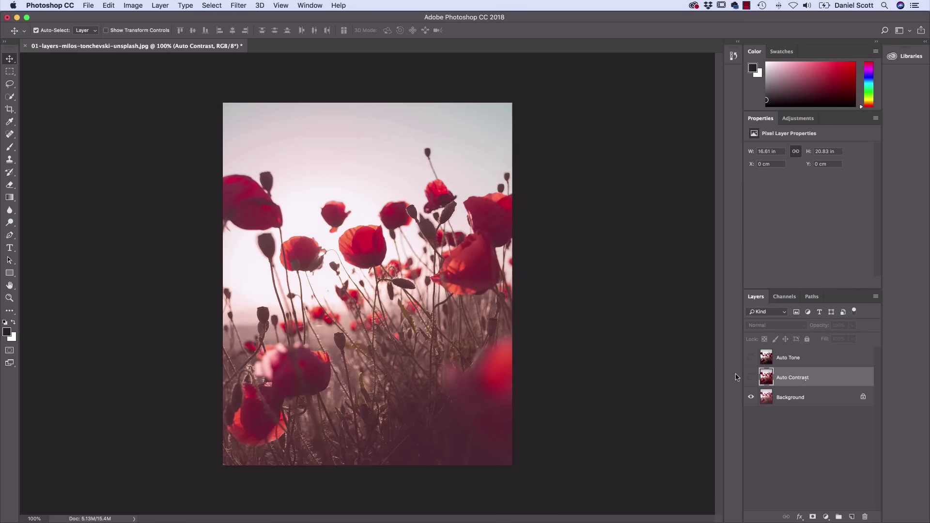
# Duplicate the Background layer as "Auto Color" and apply the Auto Color correction to the copy.
pyautogui.click(765, 401)
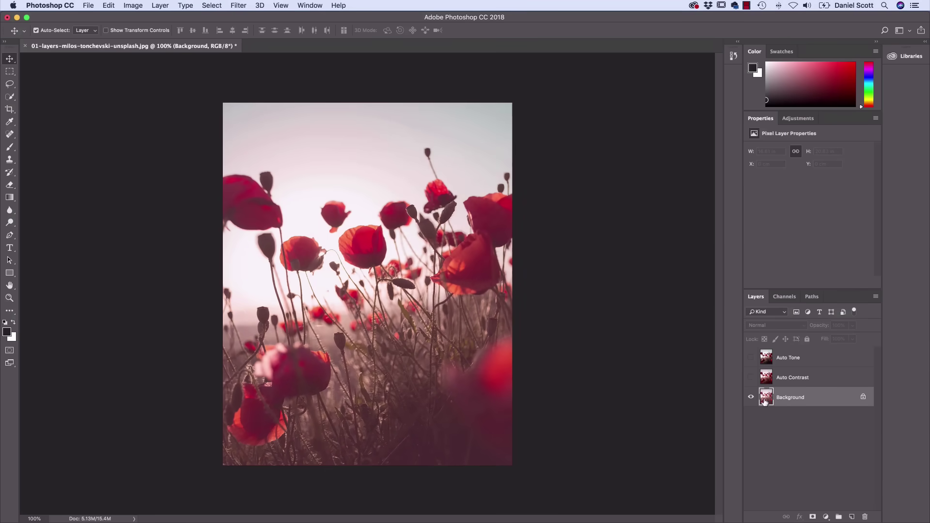
pyautogui.rightClick(792, 400)
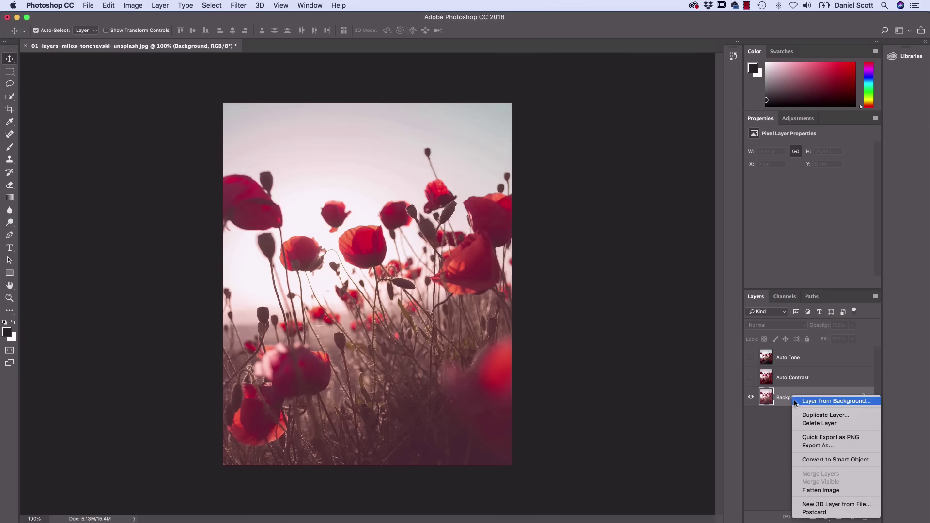
pyautogui.click(805, 417)
pyautogui.write('Auto Color')
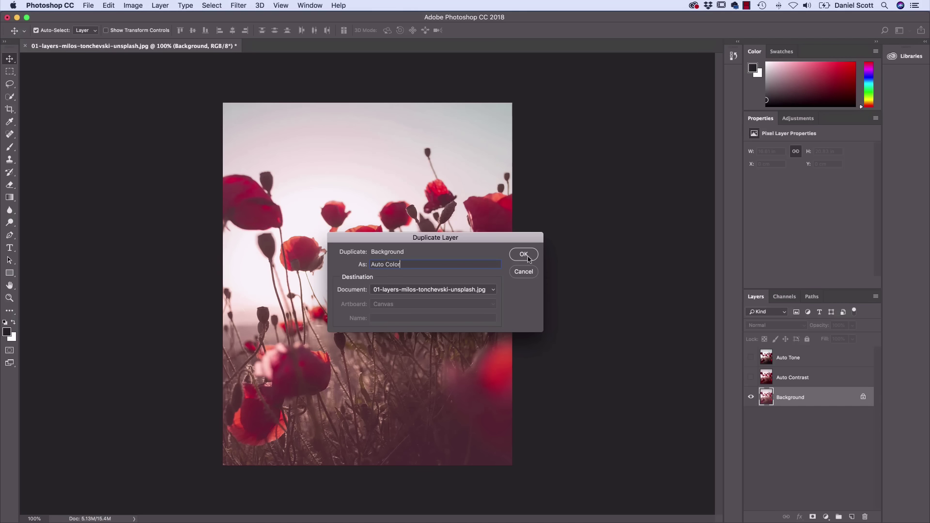
pyautogui.click(528, 258)
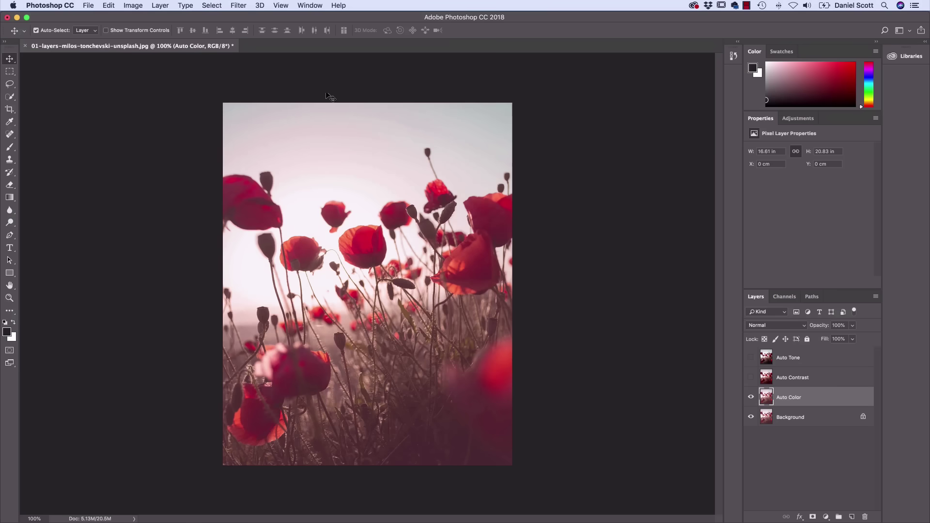
pyautogui.click(133, 5)
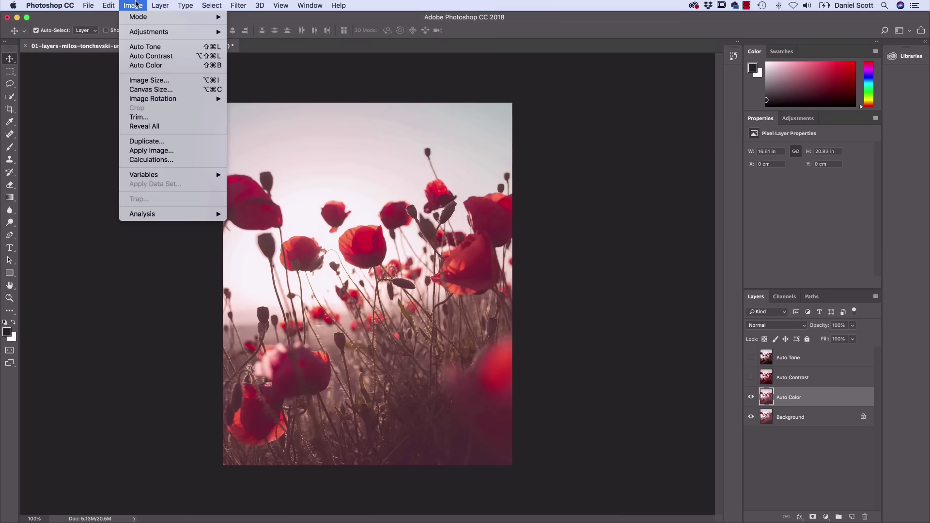
pyautogui.click(147, 65)
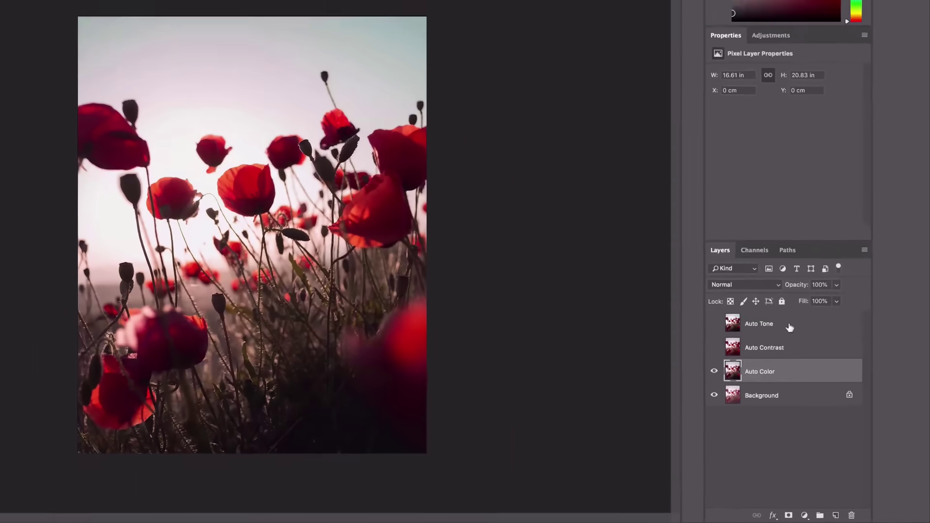
# Compare the three corrections by switching the Auto Tone and Auto Contrast layers' visibility, leaving Auto Tone selected and visible and Auto Contrast hidden.
pyautogui.click(714, 323)
pyautogui.click(713, 347)
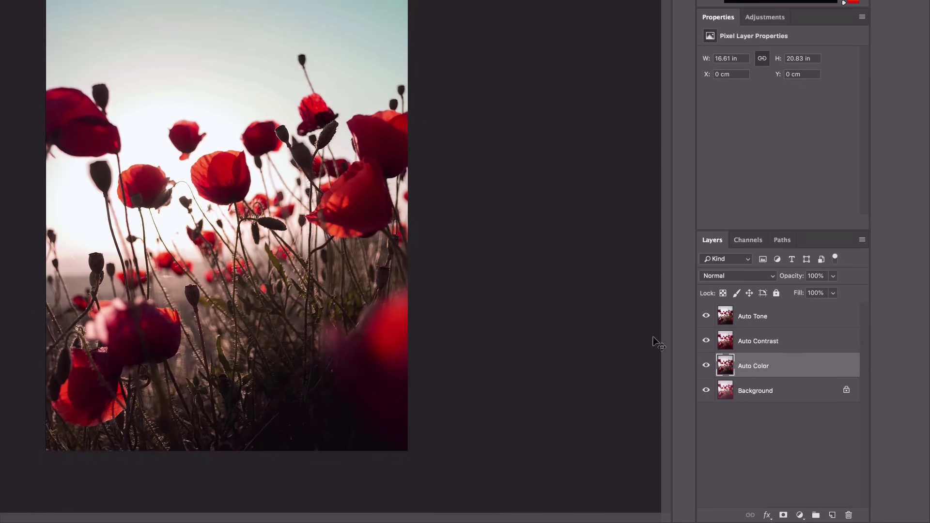
pyautogui.click(705, 315)
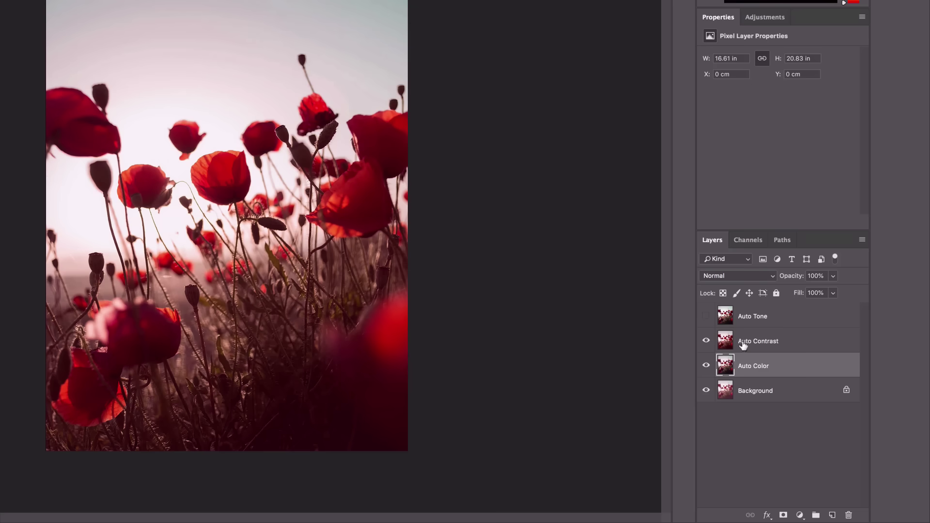
pyautogui.click(705, 340)
pyautogui.click(762, 320)
pyautogui.click(769, 369)
pyautogui.click(705, 316)
pyautogui.click(758, 320)
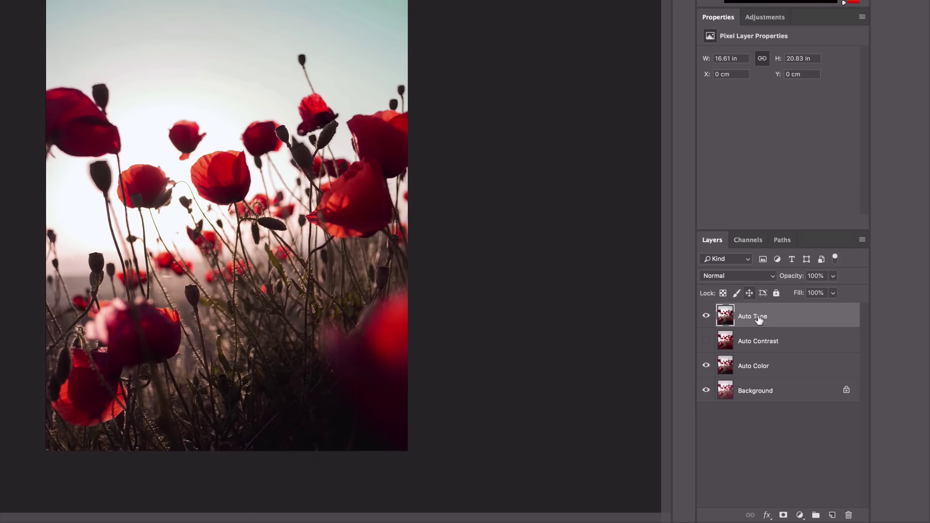
# Compare Auto Tone with Auto Color by repeatedly hiding and showing the Auto Tone layer, leaving it visible.
pyautogui.click(705, 317)
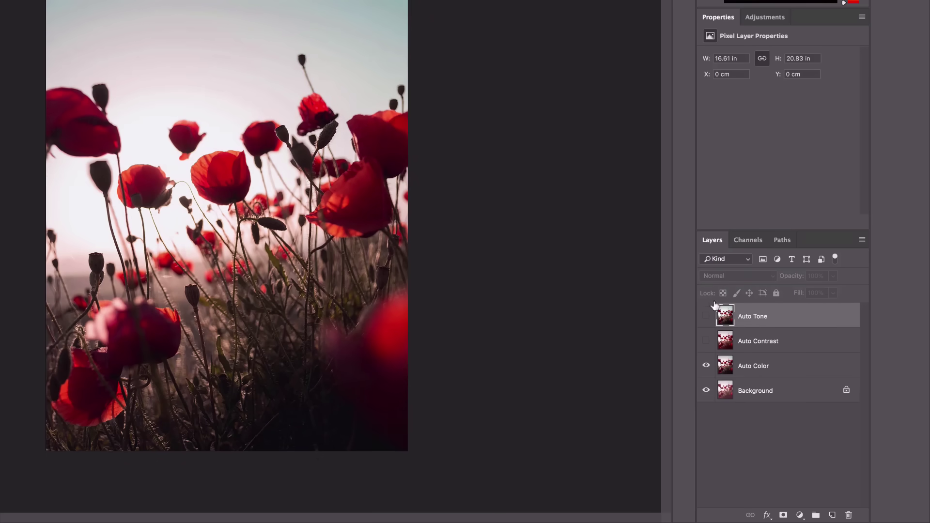
pyautogui.click(707, 317)
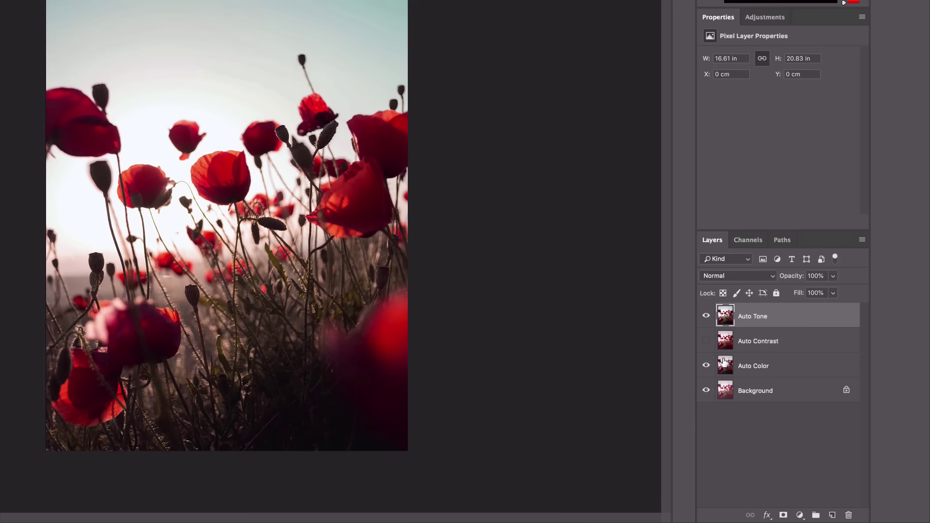
pyautogui.click(706, 317)
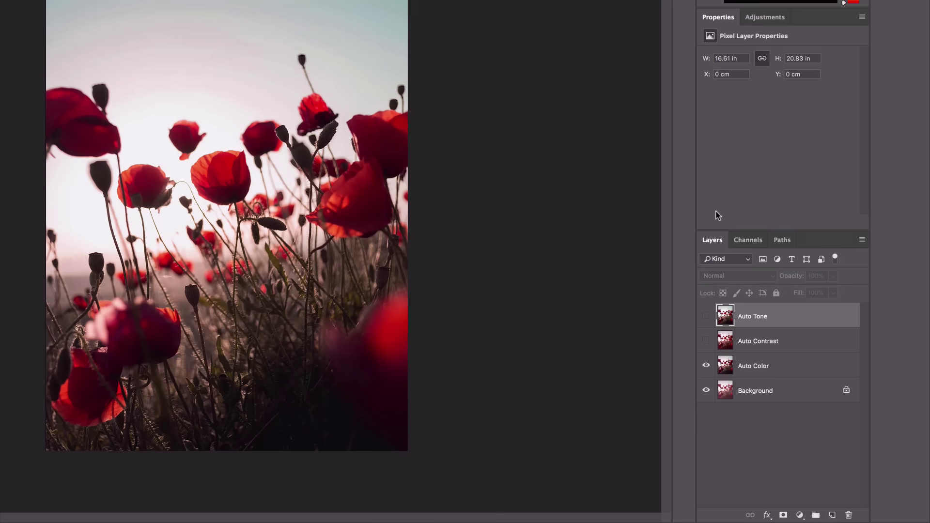
pyautogui.click(705, 317)
pyautogui.click(705, 317)
pyautogui.click(705, 316)
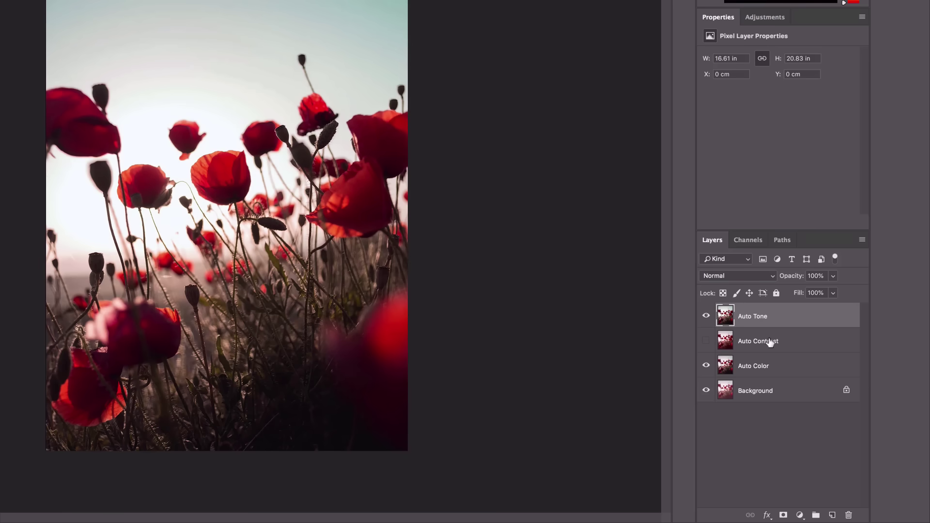
# Reorder the layers so that Auto Color is on top, followed by Auto Contrast, then Auto Tone above Background.
pyautogui.click(751, 344)
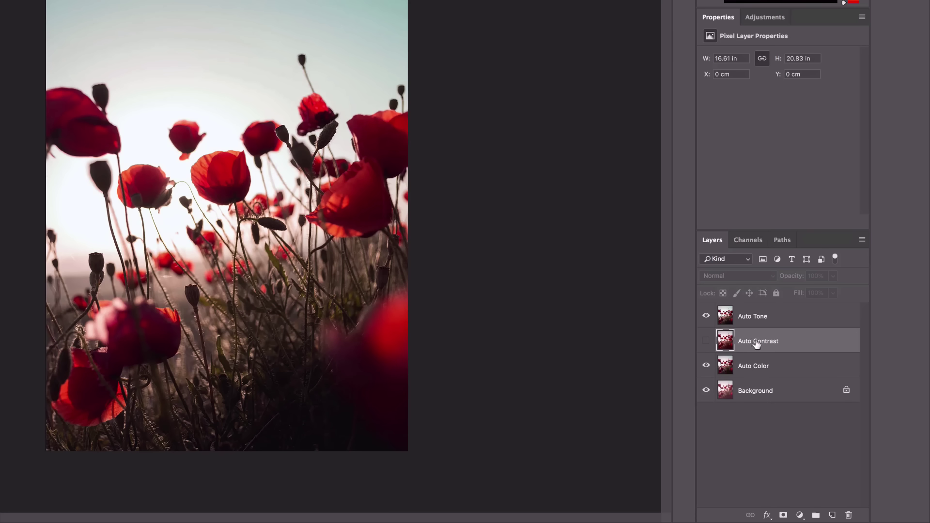
pyautogui.moveTo(756, 344); pyautogui.dragTo(755, 380)
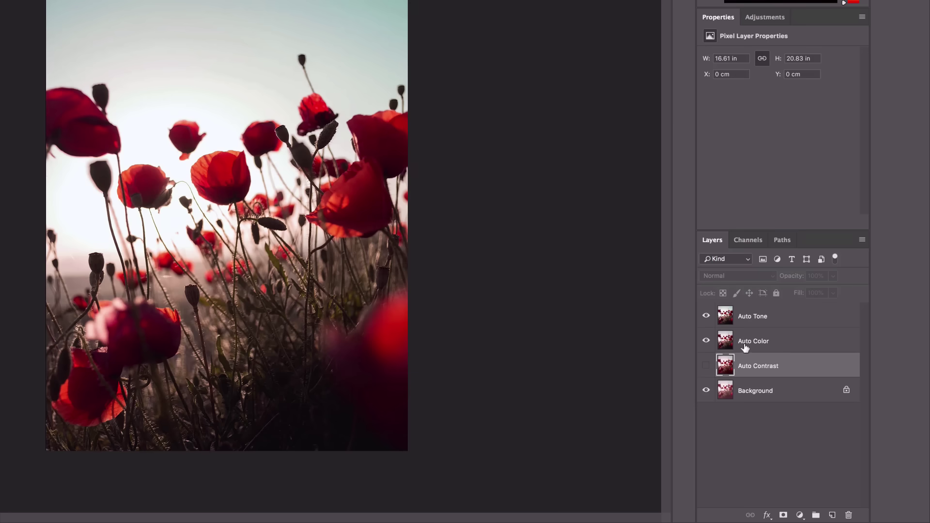
pyautogui.click(770, 345)
pyautogui.moveTo(749, 342); pyautogui.dragTo(748, 313)
pyautogui.moveTo(765, 373); pyautogui.dragTo(762, 338)
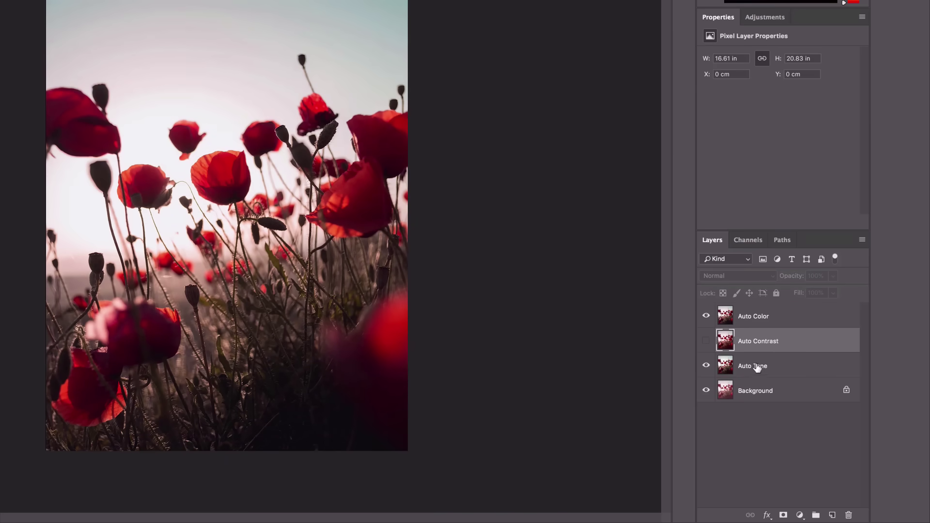
# Compare Auto Color with Auto Tone by repeatedly switching the Auto Color layer's visibility, leaving Auto Color visible and Auto Contrast hidden.
pyautogui.click(705, 341)
pyautogui.click(747, 321)
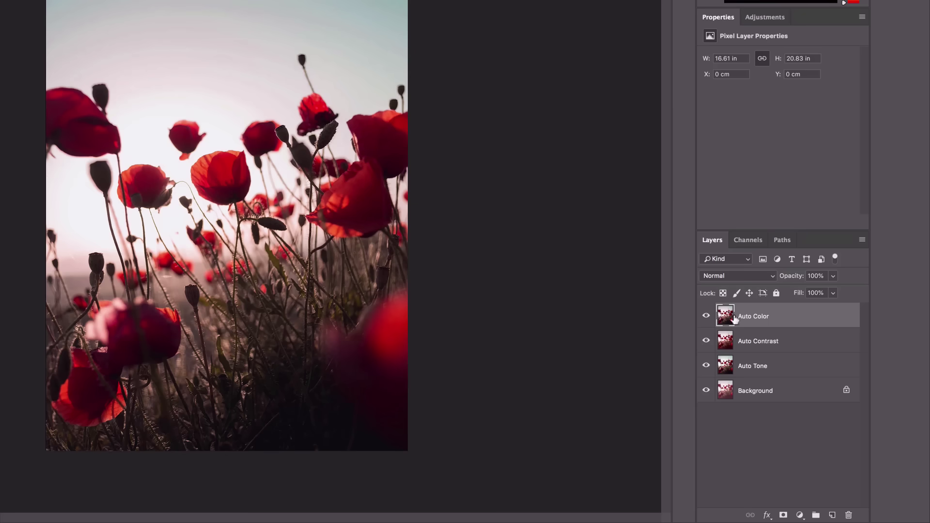
pyautogui.click(706, 341)
pyautogui.click(705, 318)
pyautogui.click(705, 317)
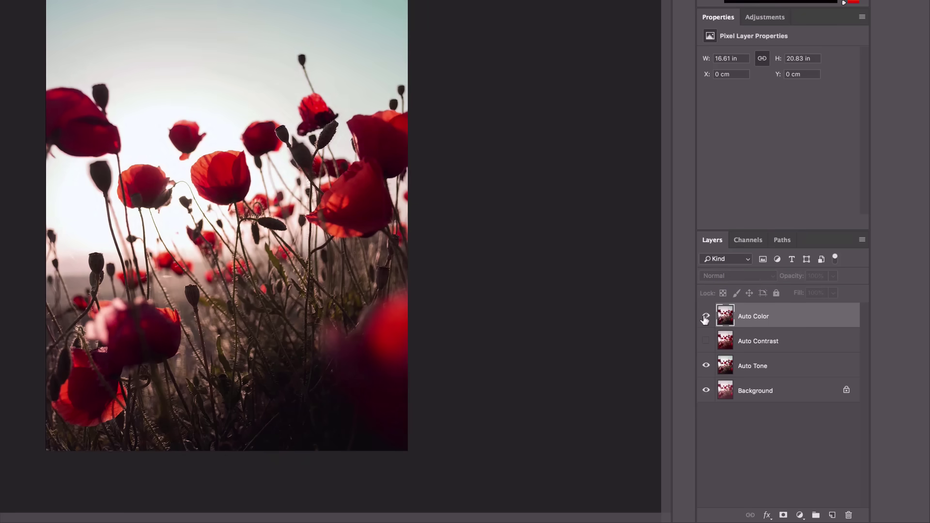
pyautogui.click(705, 318)
pyautogui.click(705, 318)
pyautogui.click(705, 317)
pyautogui.click(705, 317)
pyautogui.click(705, 318)
pyautogui.click(705, 318)
pyautogui.click(705, 317)
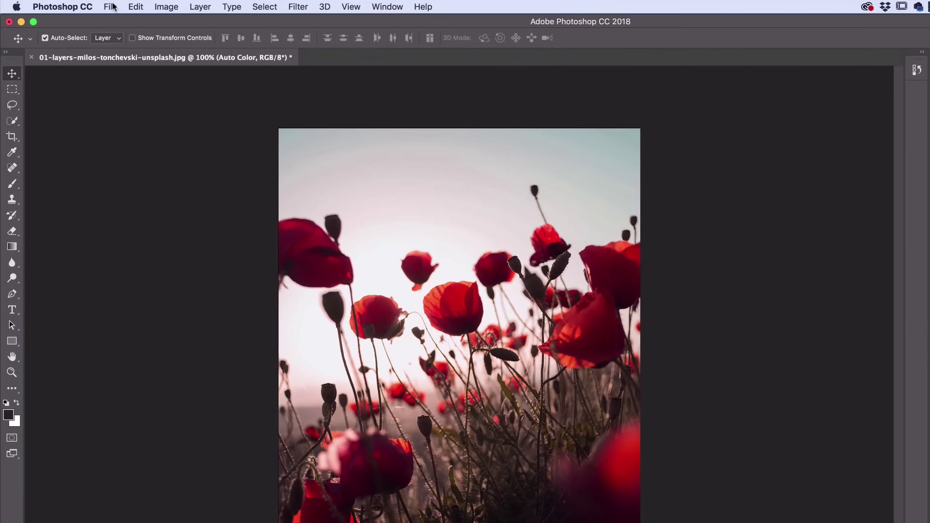
# Save the poppy document in Source Files as a Photoshop .psd under its proposed name, with Layers and Maximize Compatibility enabled.
pyautogui.click(110, 7)
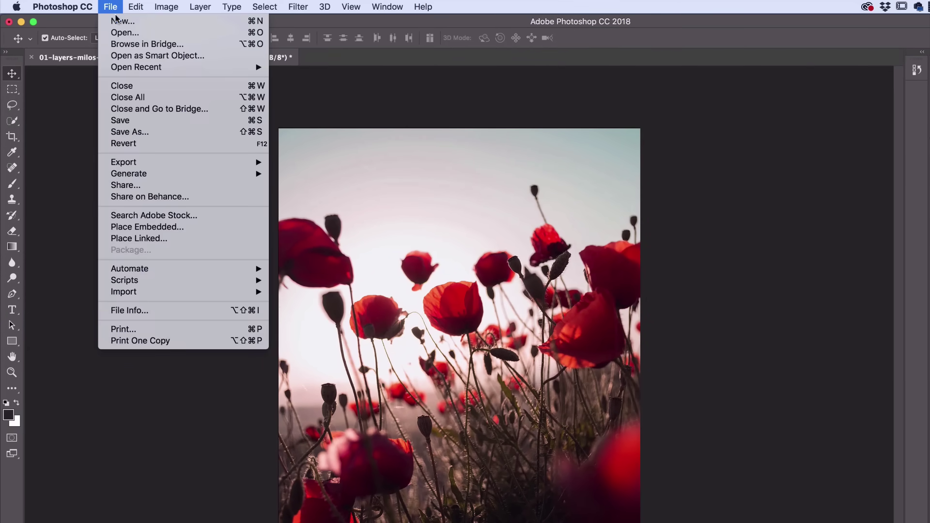
pyautogui.click(132, 121)
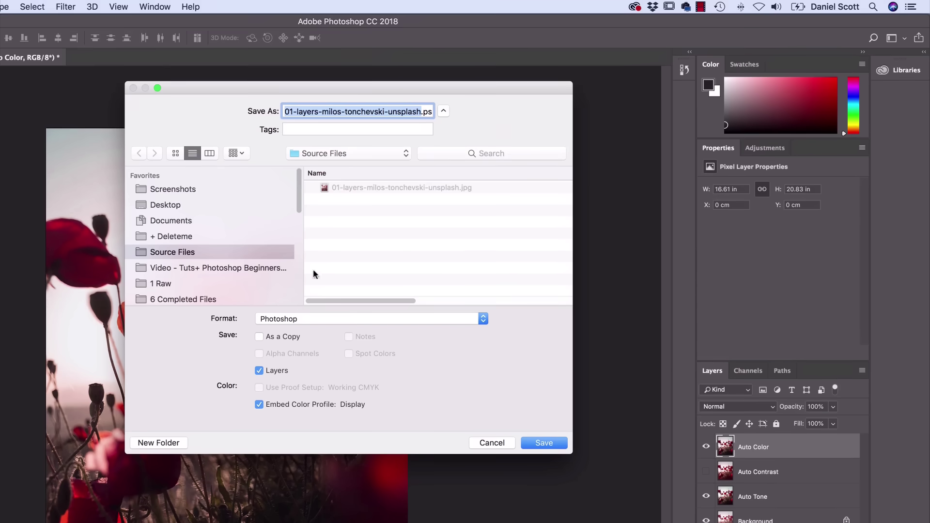
pyautogui.click(420, 111)
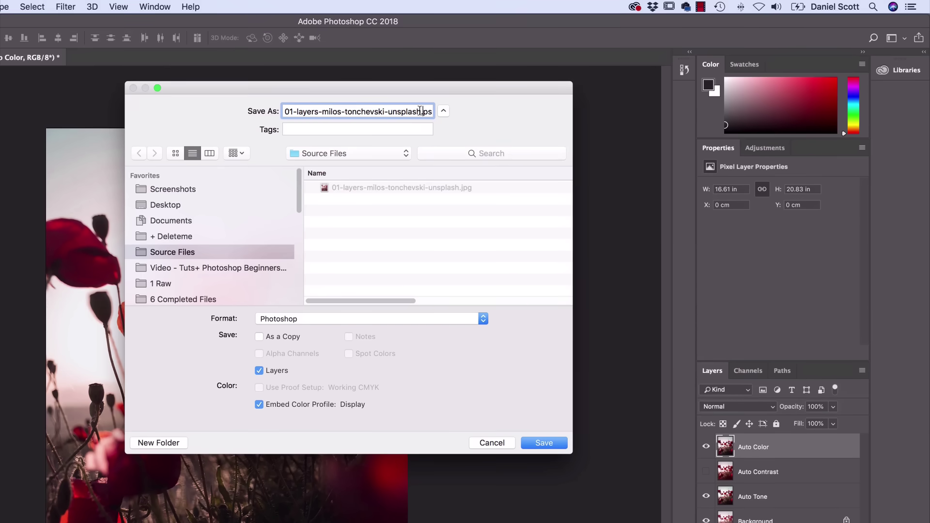
pyautogui.moveTo(422, 110); pyautogui.dragTo(446, 113)
pyautogui.click(420, 112)
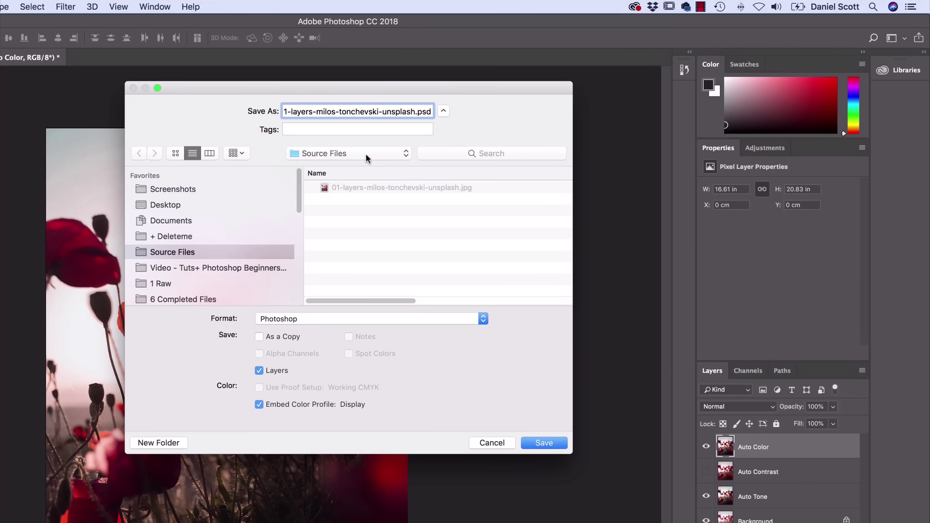
pyautogui.doubleClick(421, 112)
pyautogui.click(543, 444)
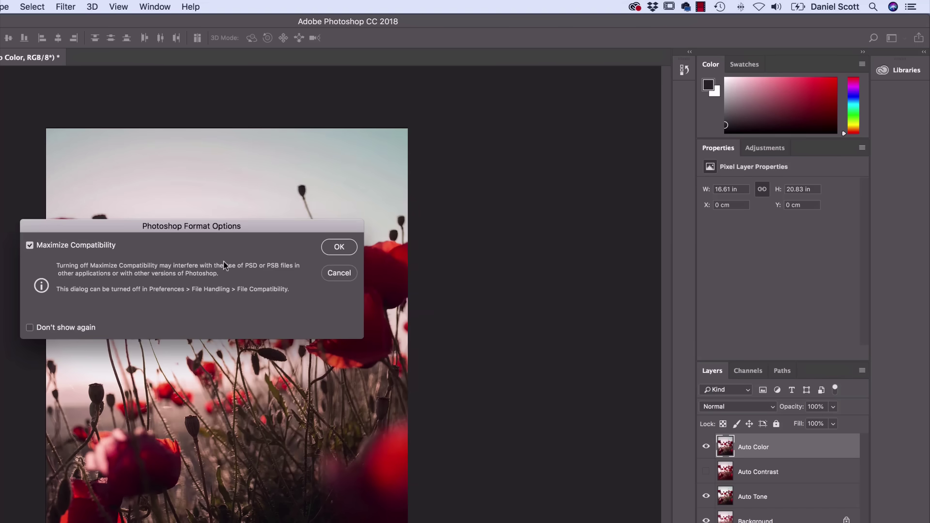
pyautogui.moveTo(224, 225); pyautogui.dragTo(302, 236)
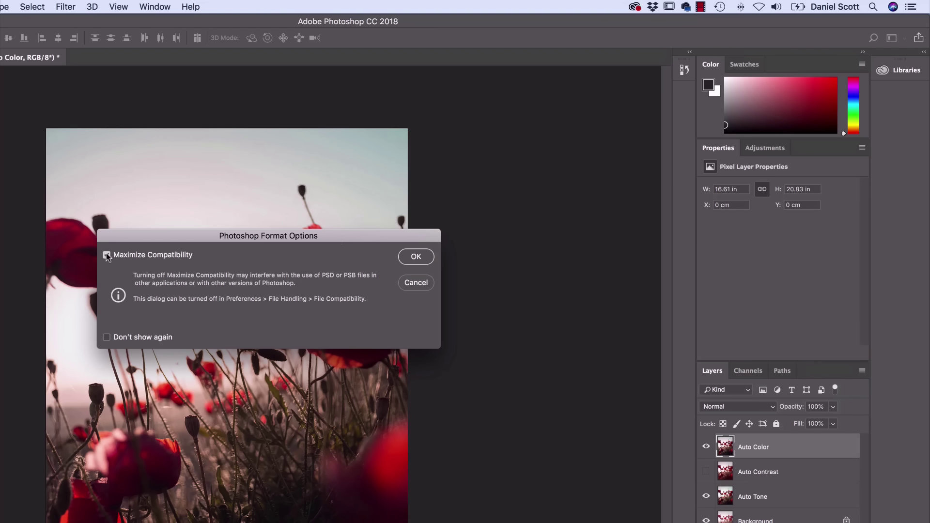
pyautogui.click(416, 258)
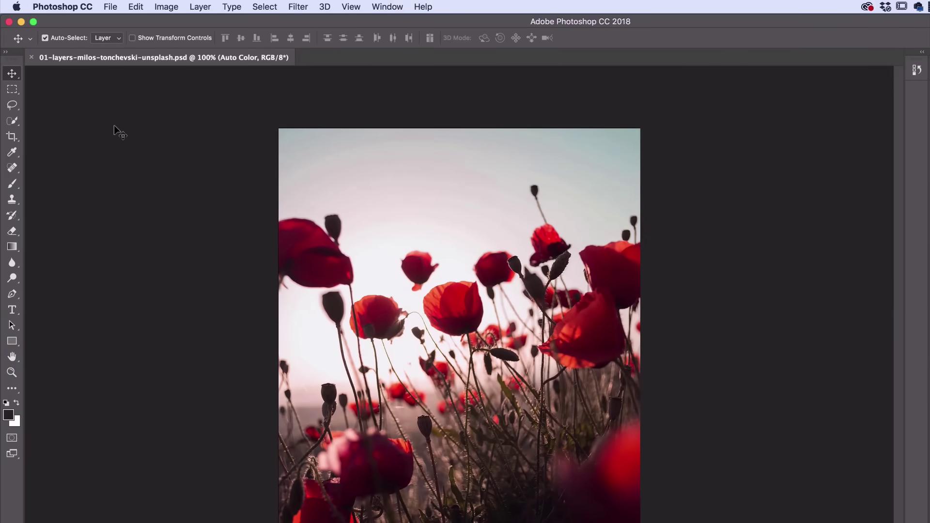
# Close the poppy document and open the JPG whose name starts with "02-layers" from the Source Files folder.
pyautogui.click(111, 7)
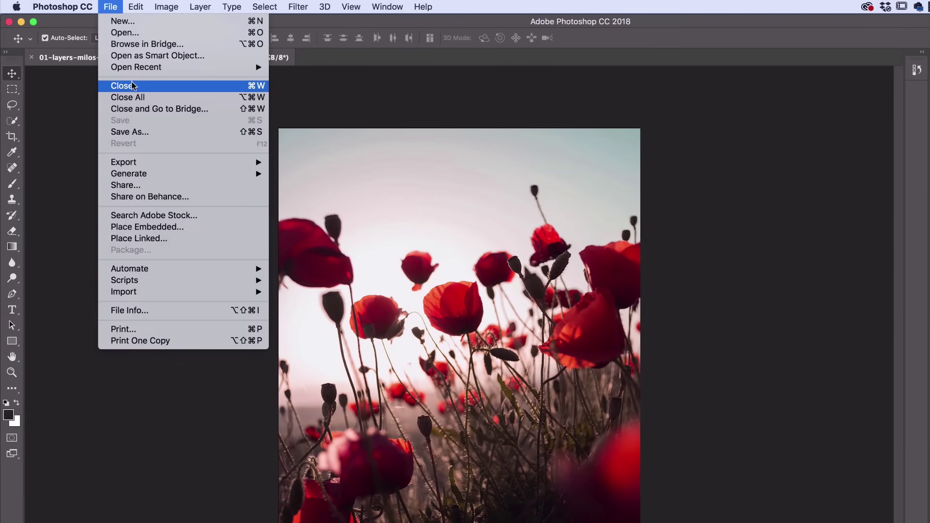
pyautogui.click(132, 88)
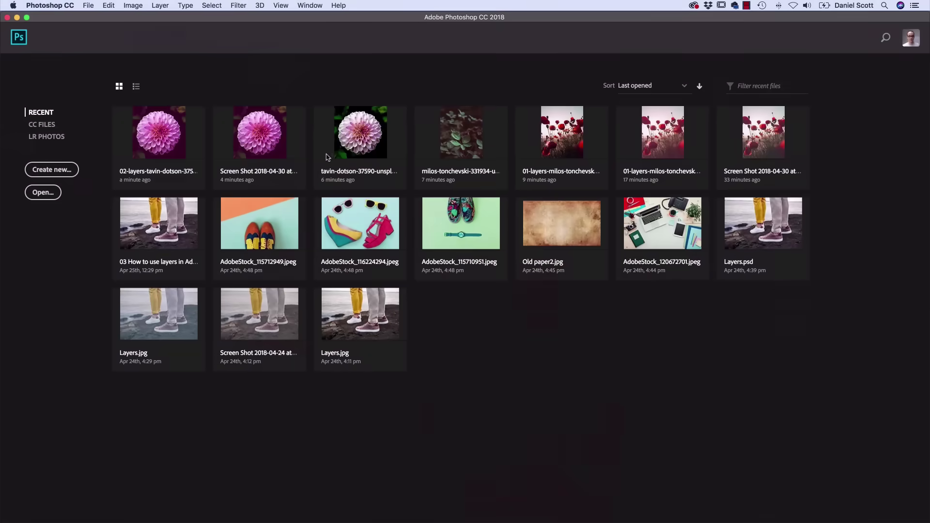
pyautogui.click(89, 5)
pyautogui.click(104, 23)
pyautogui.click(377, 126)
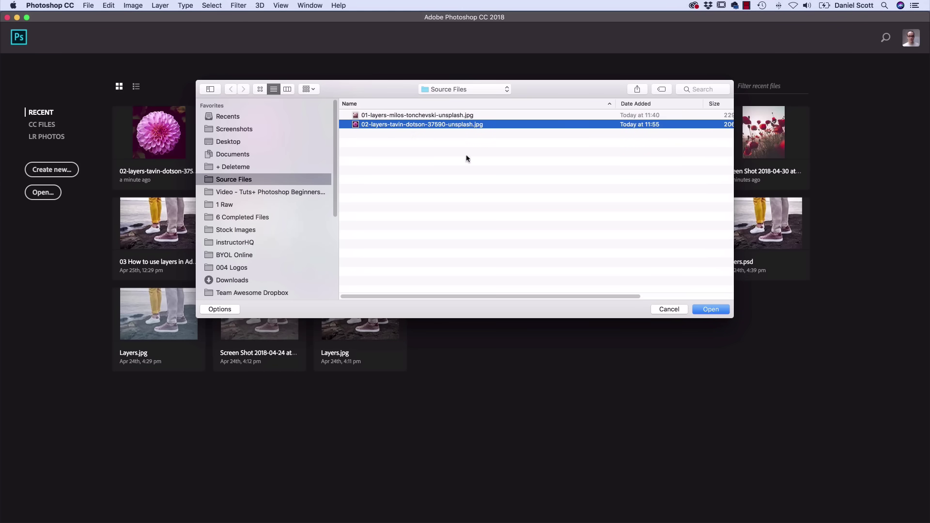
pyautogui.click(710, 310)
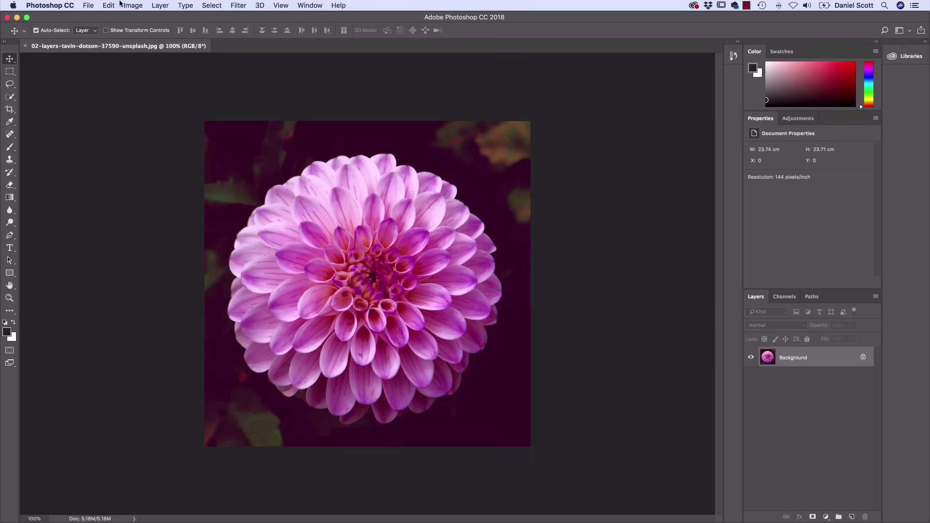
pyautogui.click(134, 6)
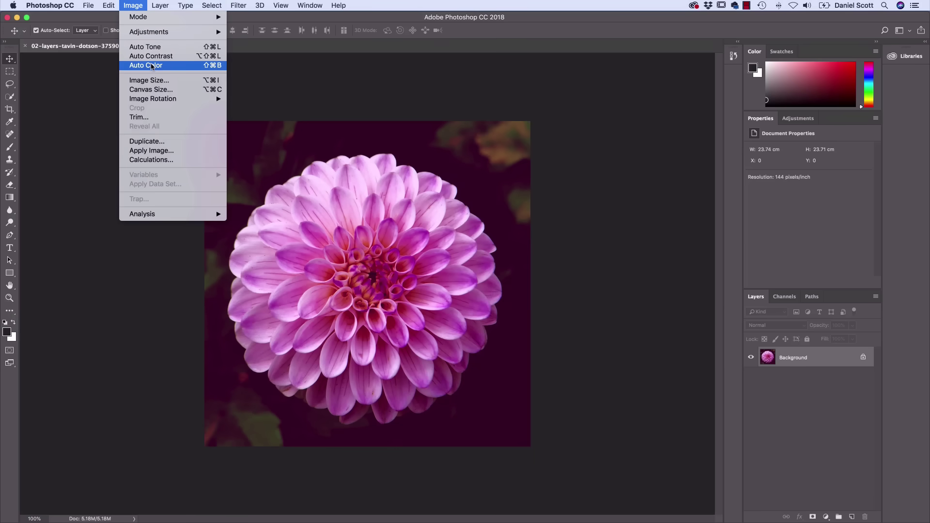
pyautogui.click(360, 96)
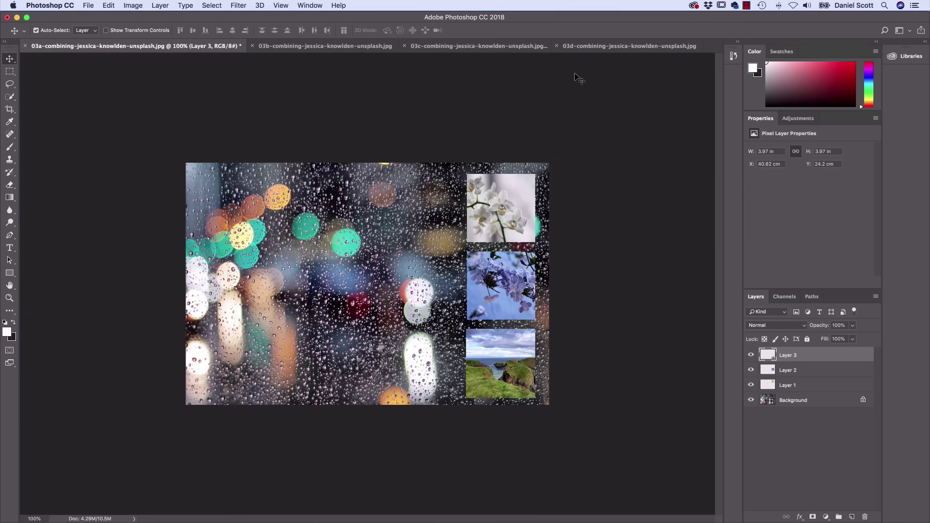
# Look through the open "combining" documents, comparing the source pictures with the combined raindrop image.
pyautogui.click(595, 46)
pyautogui.click(479, 45)
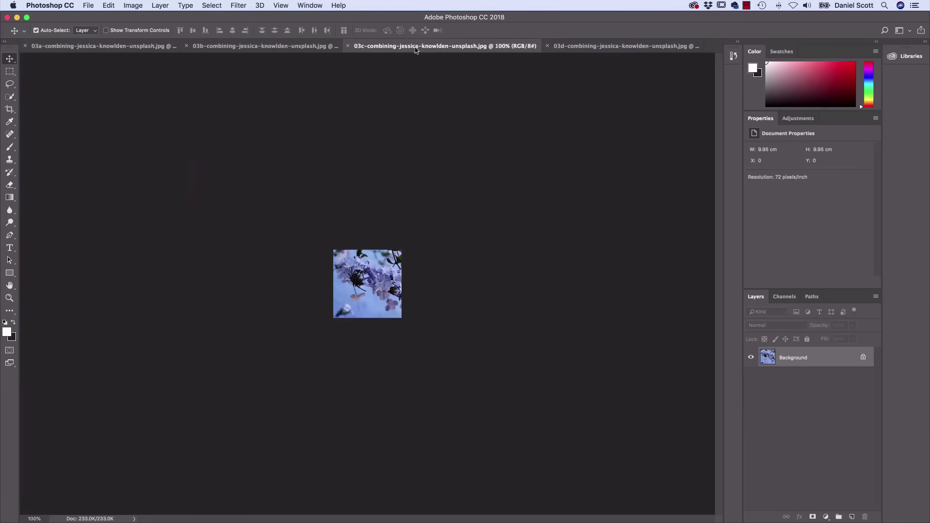
pyautogui.click(275, 46)
pyautogui.click(117, 46)
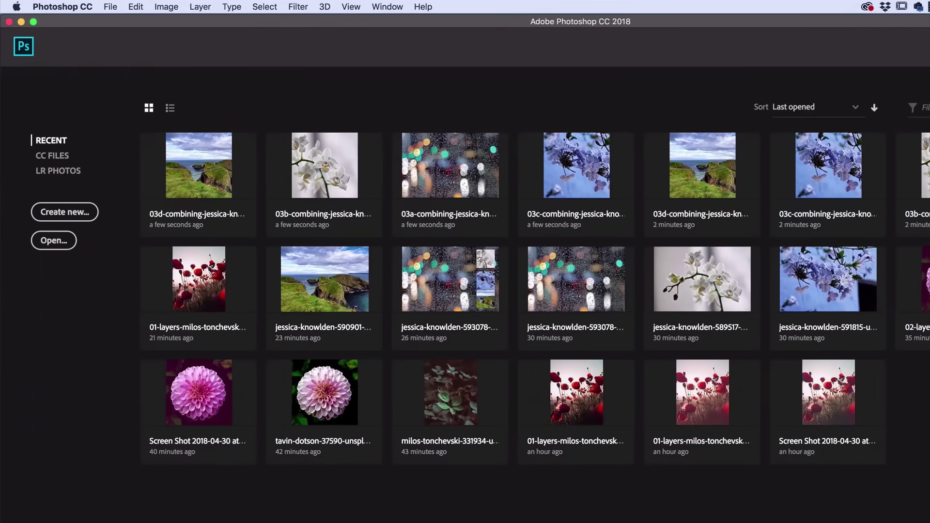
# Open the four JPGs whose names start with 03a, 03b, 03c and 03d together from the Source Files folder.
pyautogui.click(109, 6)
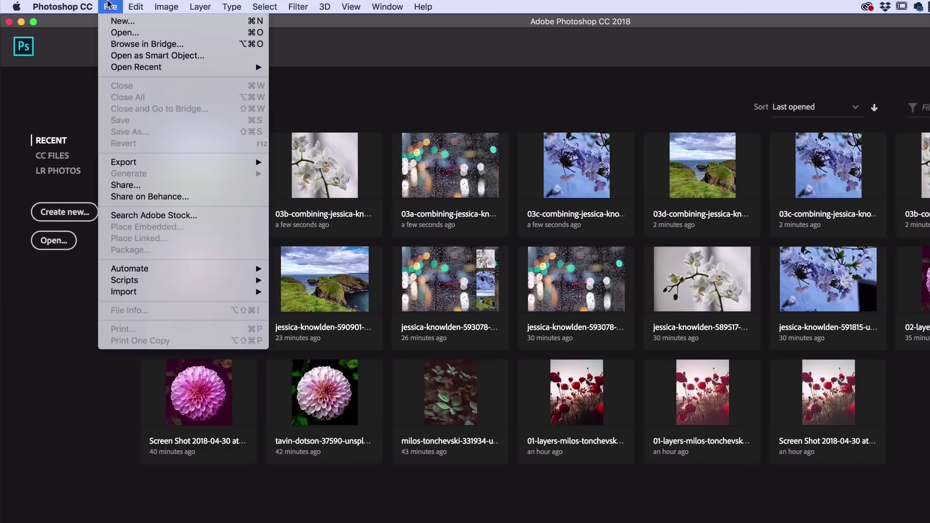
pyautogui.click(118, 33)
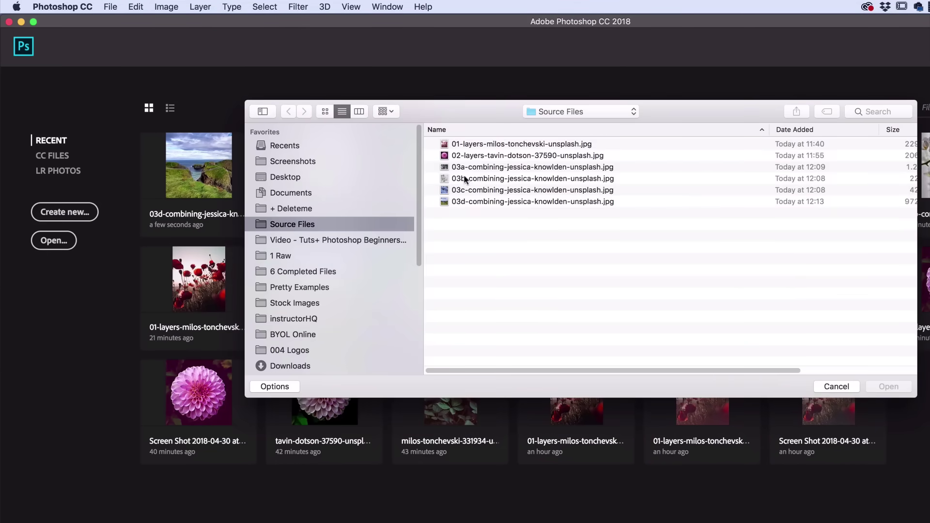
pyautogui.click(472, 168)
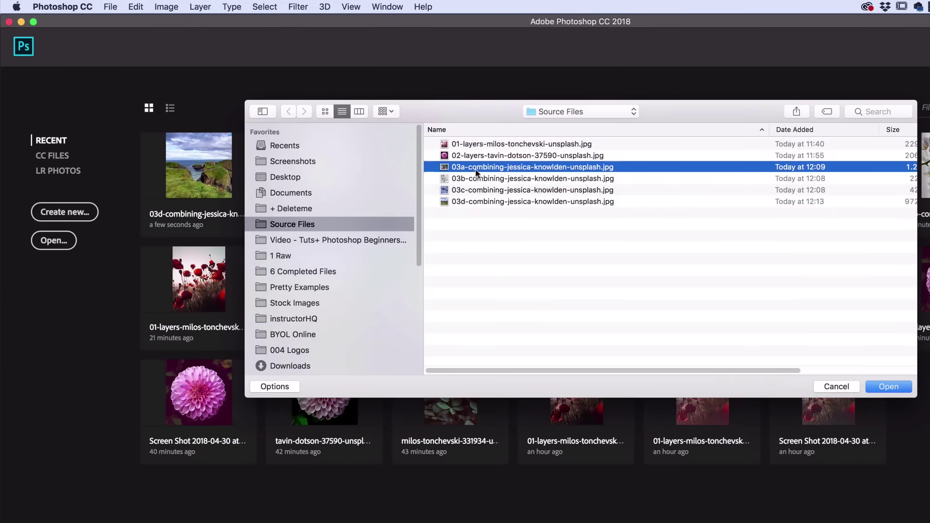
pyautogui.keyDown('shift'); pyautogui.click(532, 203); pyautogui.keyUp('shift')
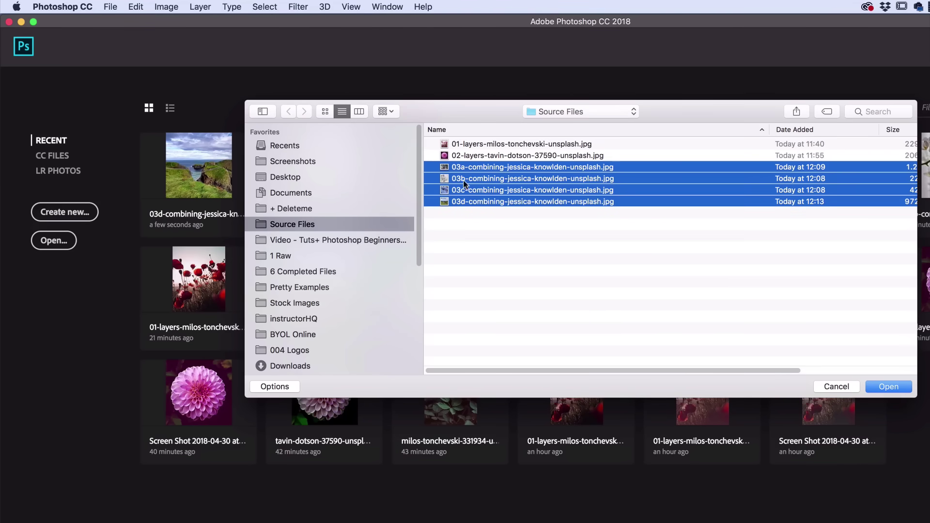
pyautogui.click(472, 208)
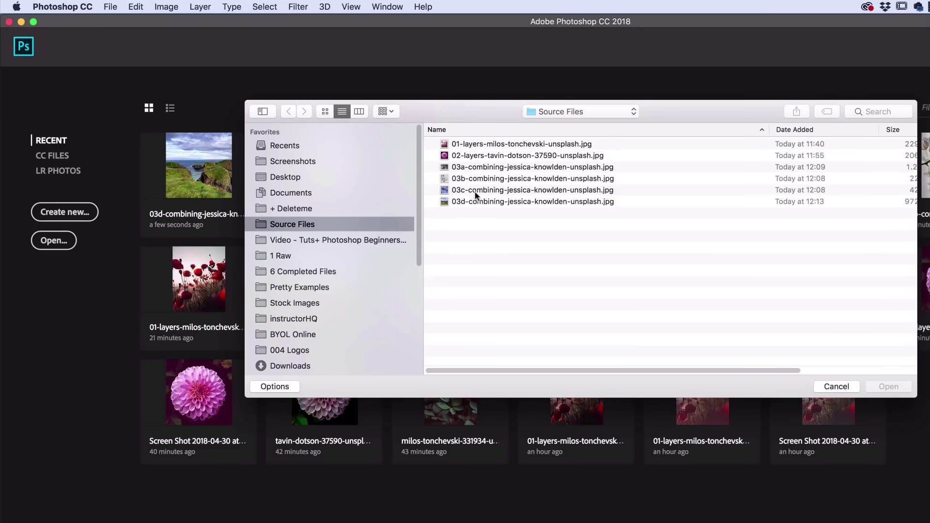
pyautogui.click(467, 165)
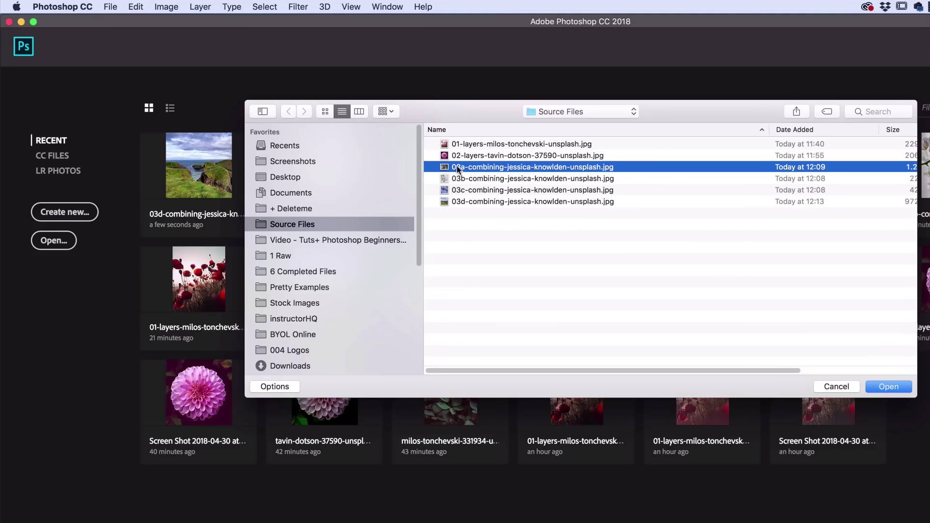
pyautogui.keyDown('shift'); pyautogui.click(543, 201); pyautogui.keyUp('shift')
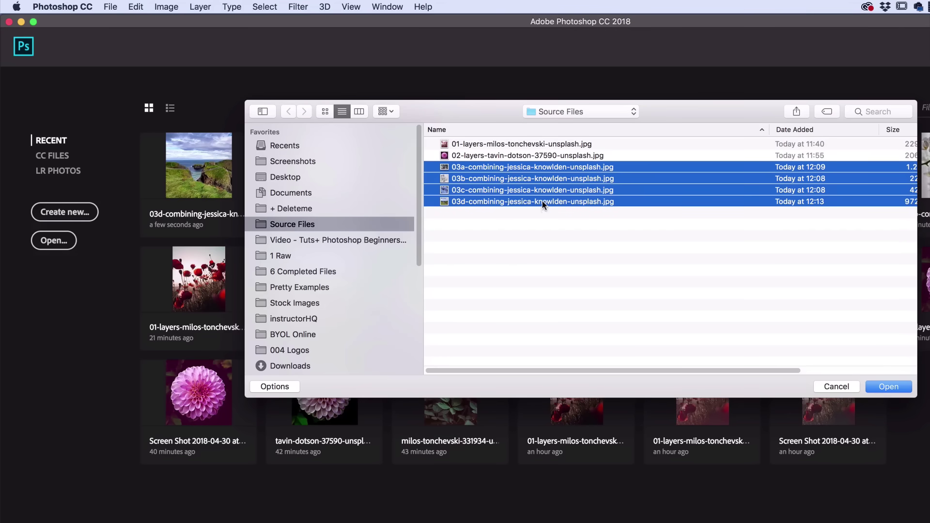
pyautogui.click(899, 383)
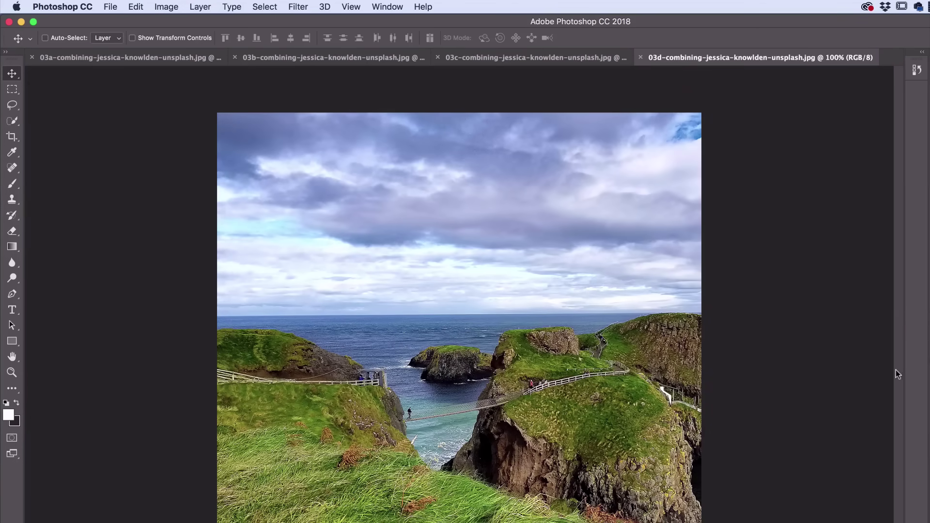
# View each of the four open documents in turn and examine the Arrange options, including Consolidate All to Tabs.
pyautogui.click(125, 59)
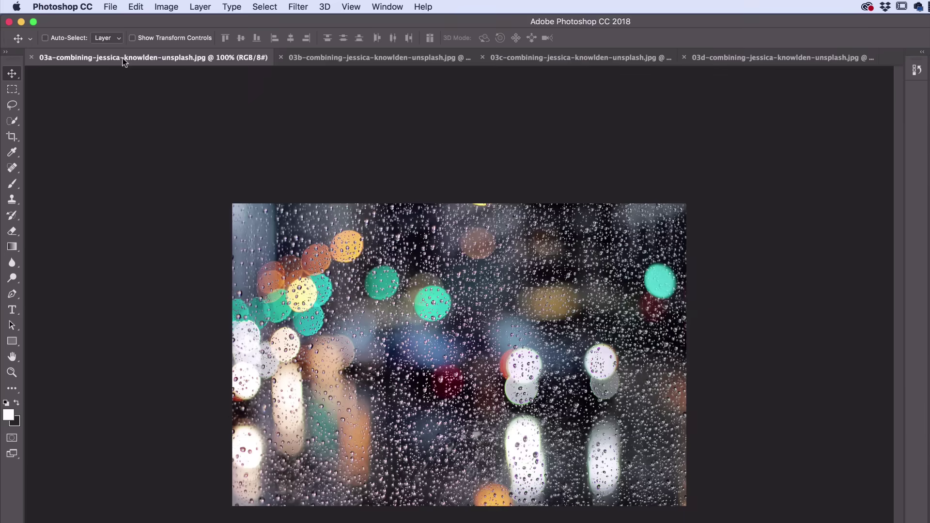
pyautogui.click(371, 59)
pyautogui.click(537, 59)
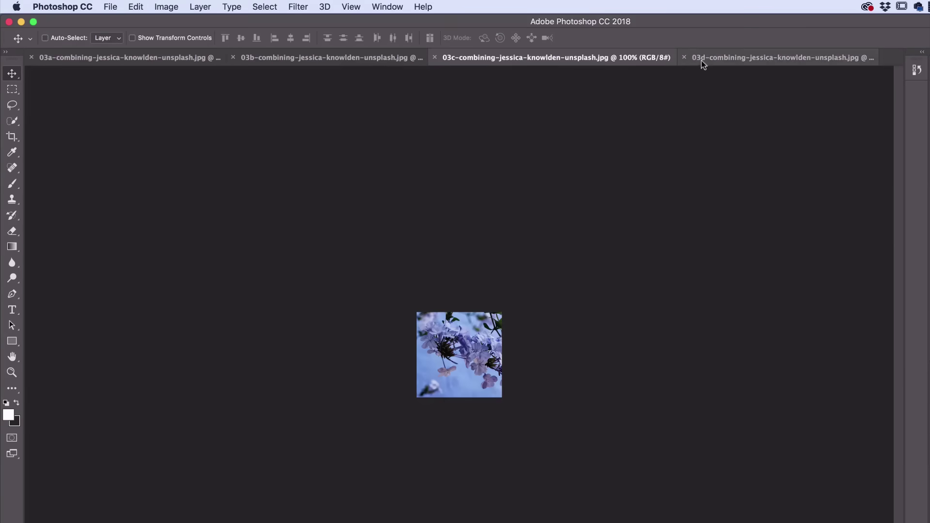
pyautogui.click(702, 60)
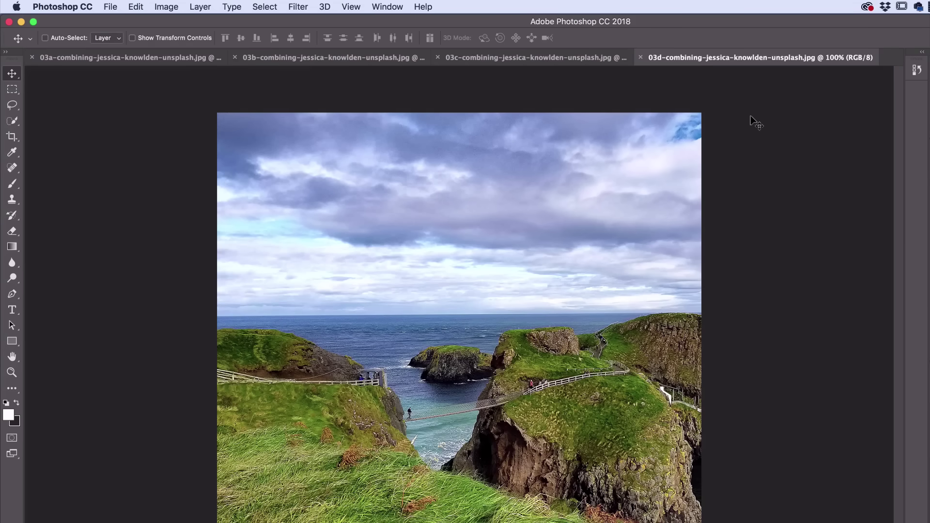
pyautogui.click(387, 5)
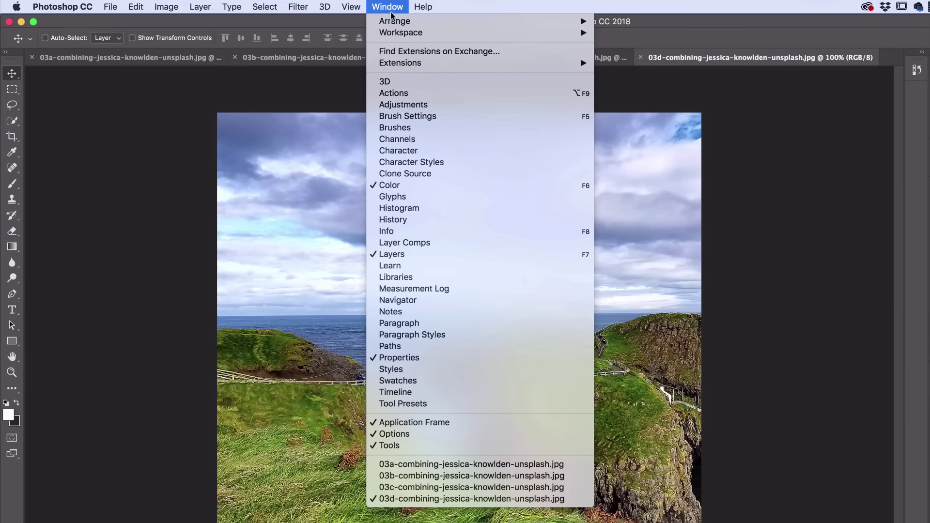
pyautogui.moveTo(393, 21)
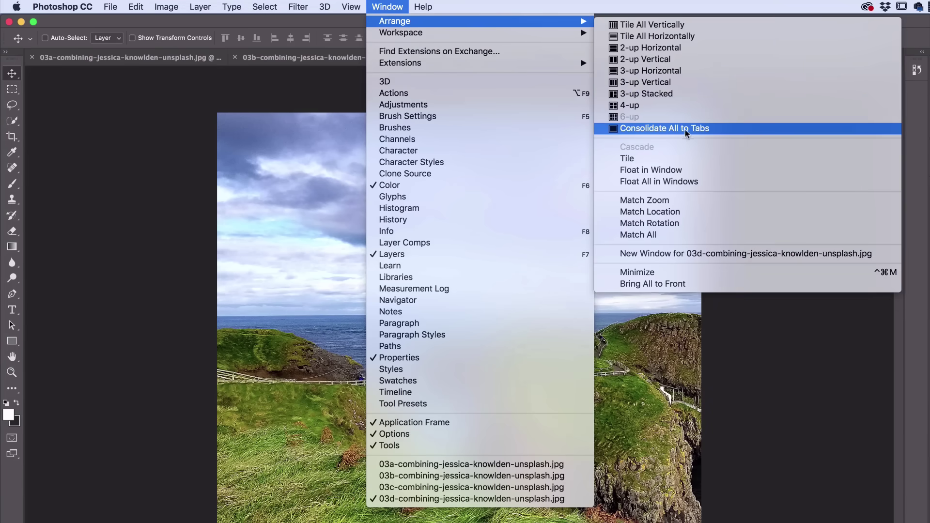
pyautogui.click(786, 359)
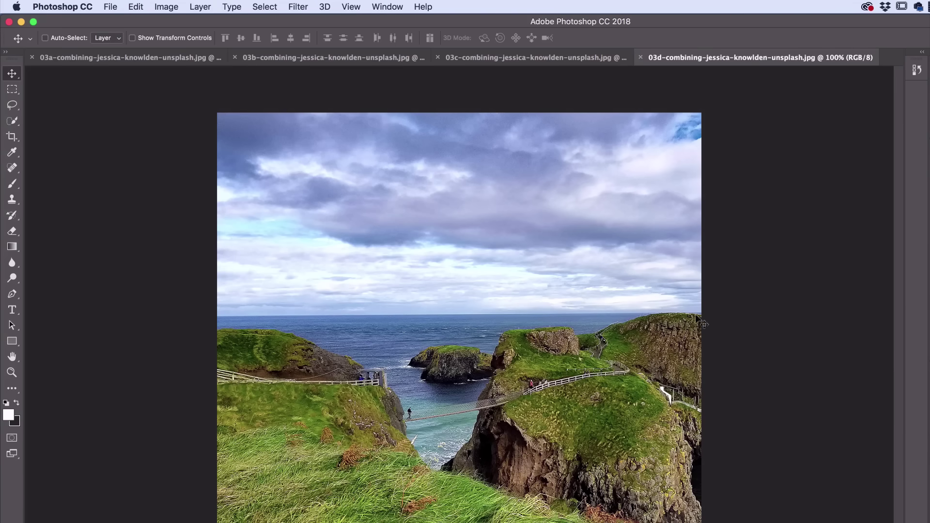
# Copy the orchid picture from the 03b document into the upper right of the 03a raindrop photo with the Move tool.
pyautogui.click(114, 59)
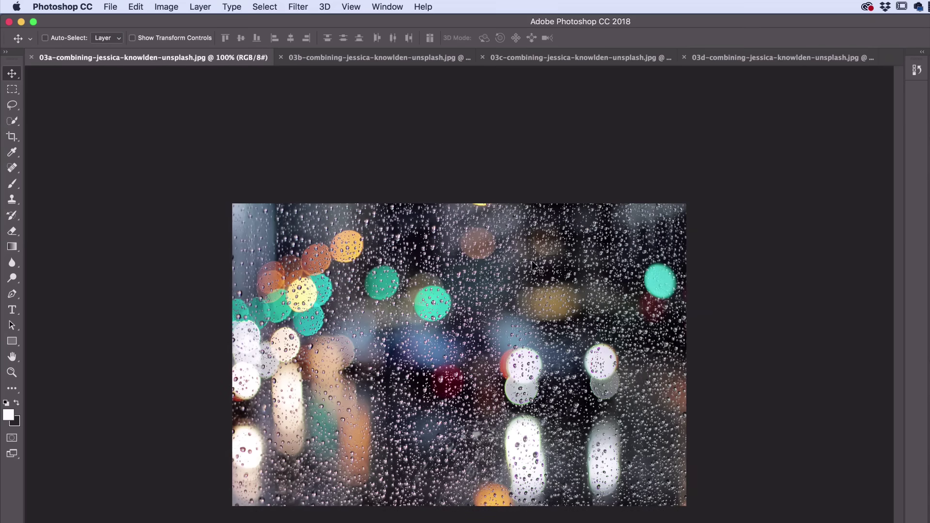
pyautogui.click(344, 59)
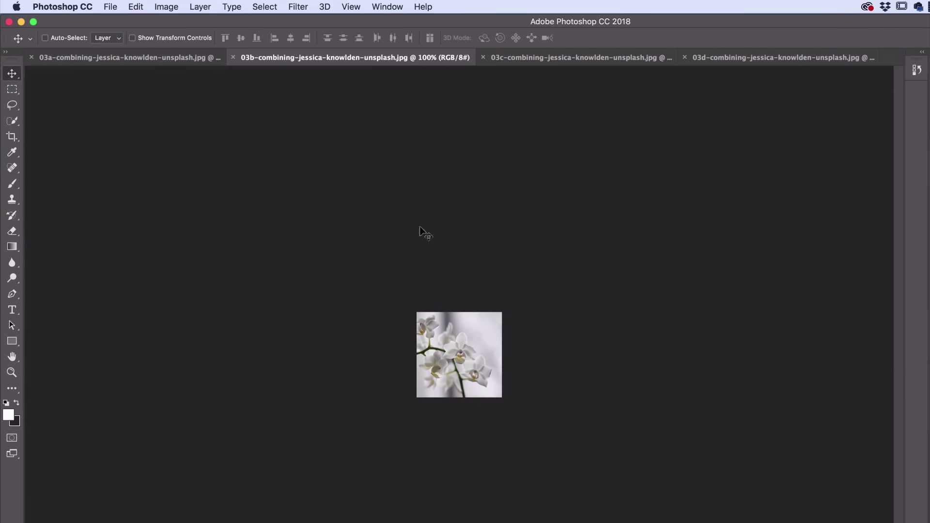
pyautogui.click(178, 55)
pyautogui.click(326, 58)
pyautogui.moveTo(465, 360); pyautogui.dragTo(156, 68)
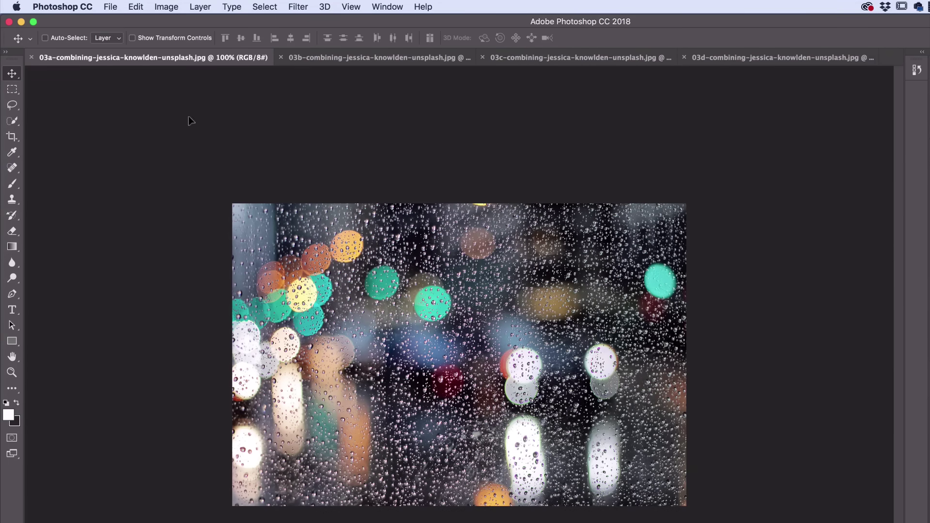
pyautogui.moveTo(189, 116); pyautogui.dragTo(612, 264)
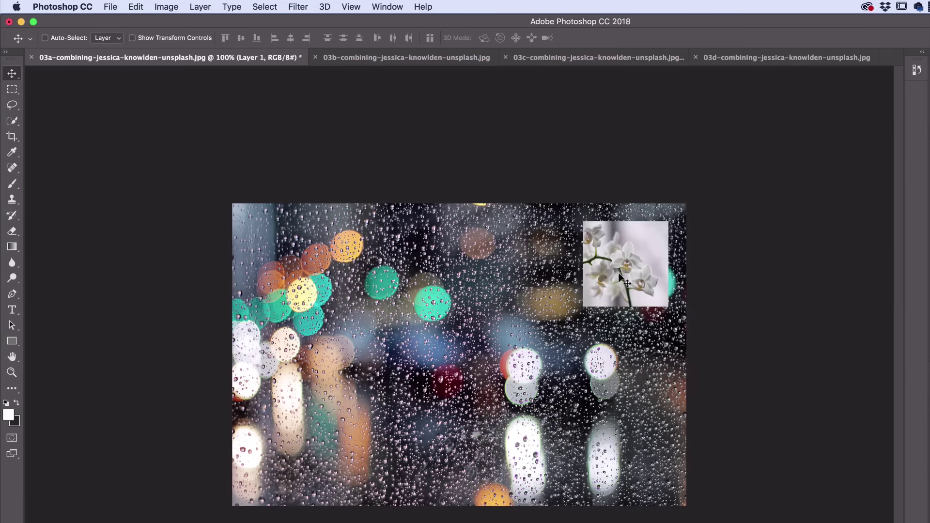
# Step backward through the history to undo adding the orchid picture to the raindrop photo.
pyautogui.click(136, 6)
pyautogui.click(144, 45)
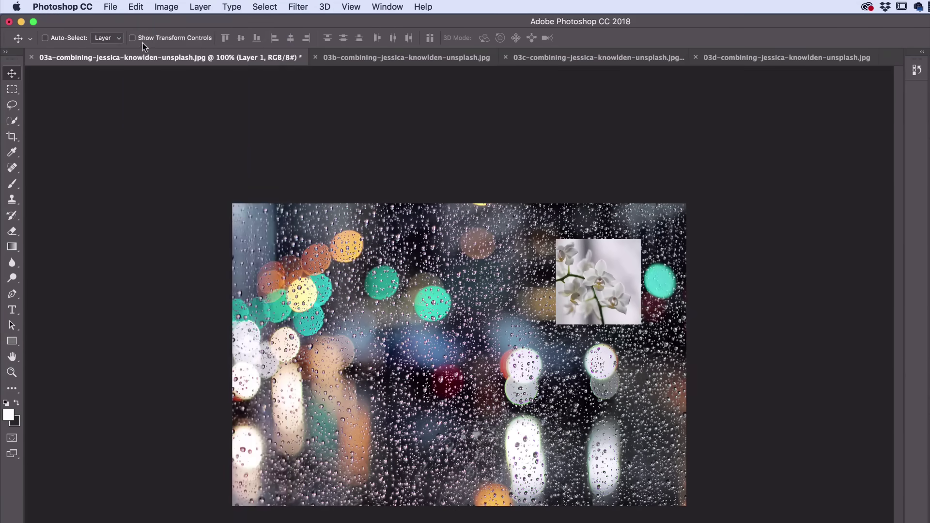
pyautogui.click(137, 7)
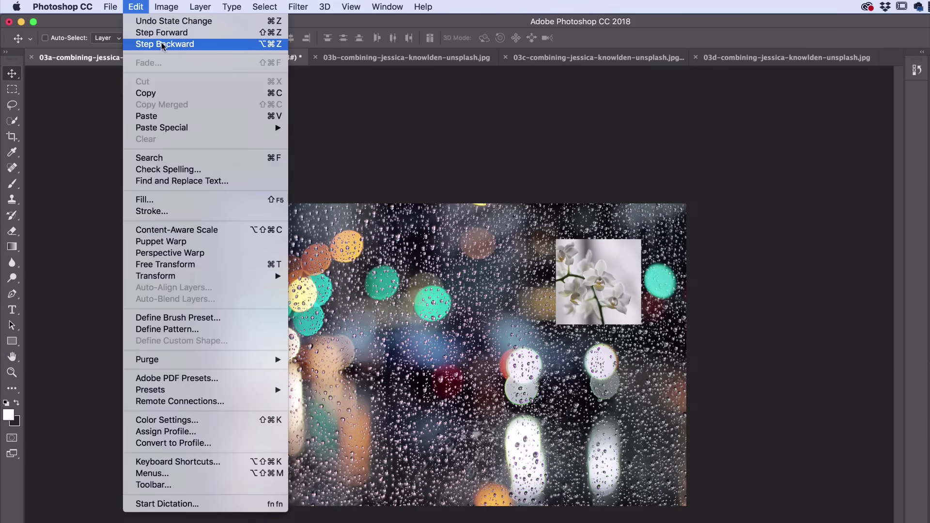
pyautogui.click(162, 45)
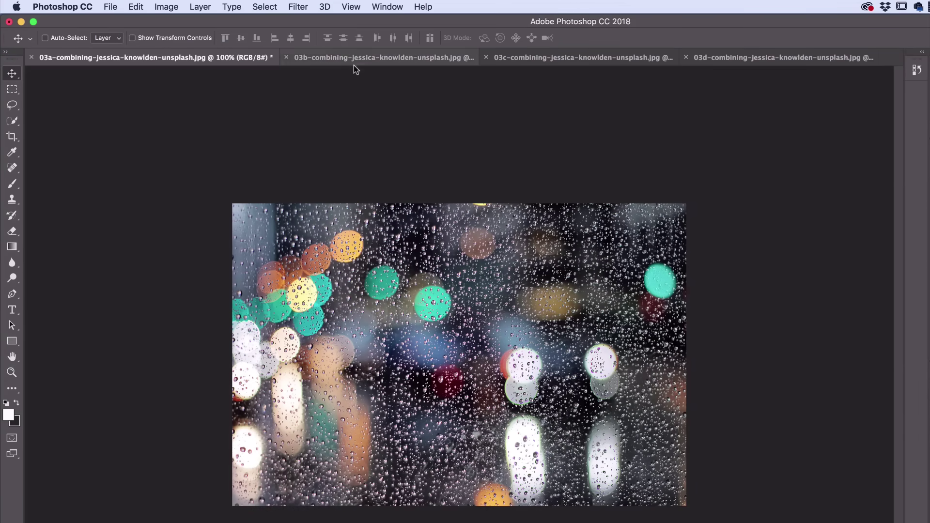
# Bring the 03b orchid into the upper right of the 03a raindrop photo and align the 03c blue flowers directly beneath it.
pyautogui.click(366, 60)
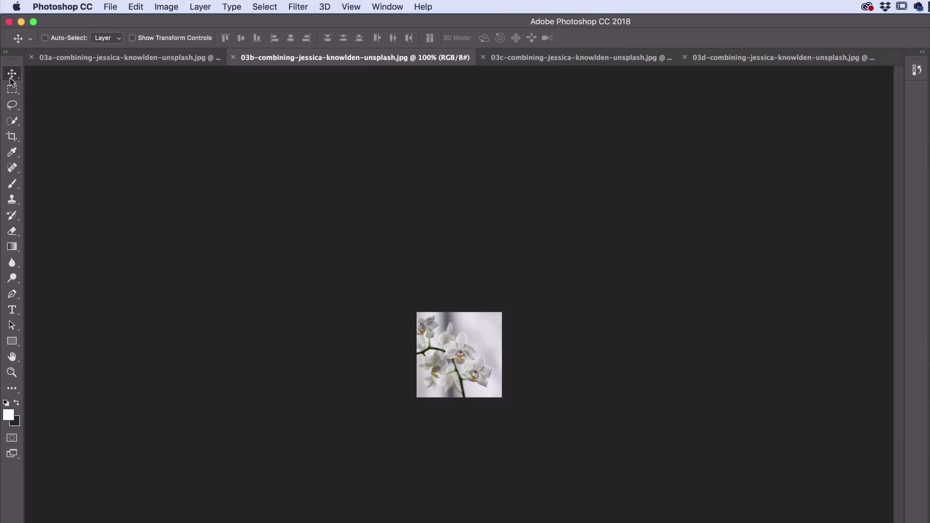
pyautogui.moveTo(465, 359); pyautogui.dragTo(628, 276)
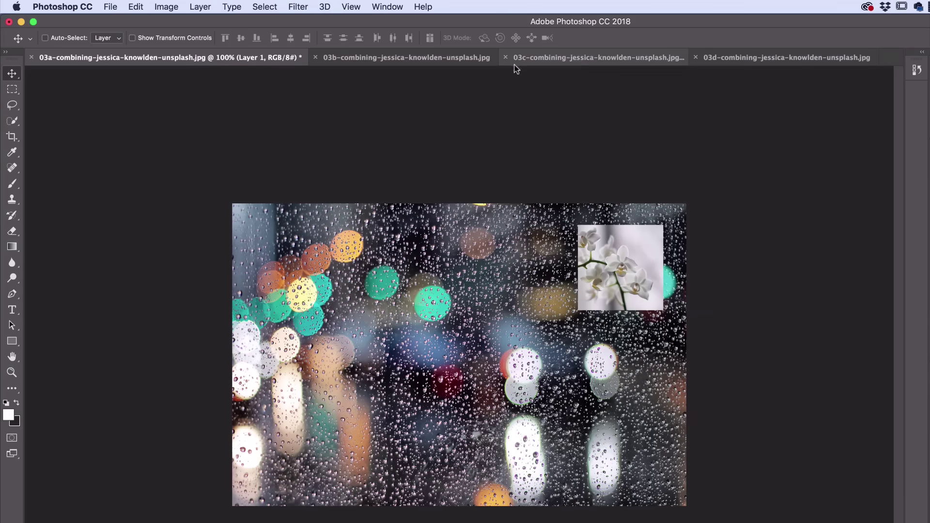
pyautogui.click(559, 58)
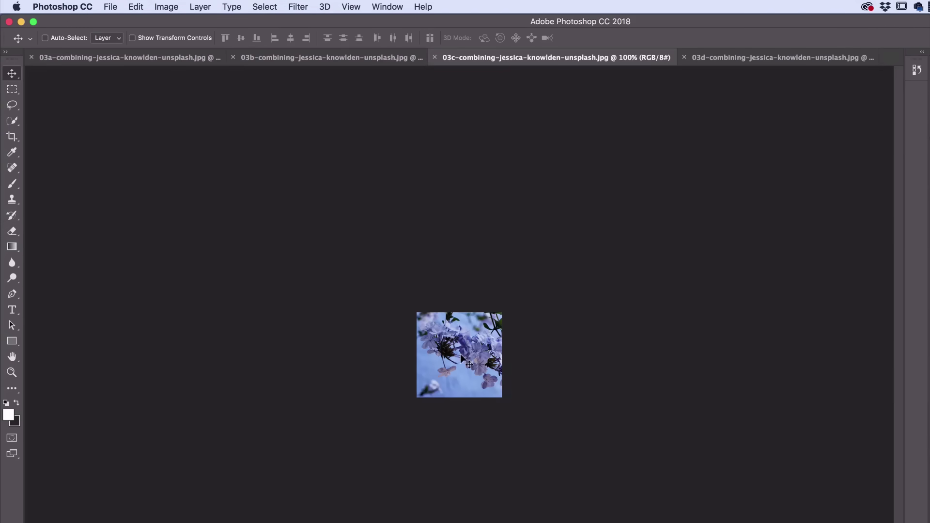
pyautogui.moveTo(460, 353); pyautogui.dragTo(608, 381)
# Check the Smart Guides setting among the on-screen aids that can be shown.
pyautogui.click(359, 6)
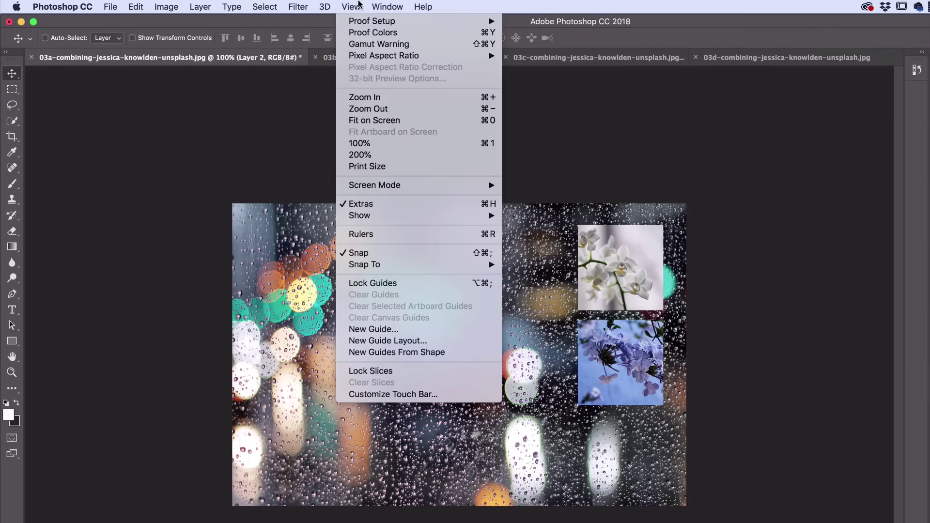
pyautogui.moveTo(376, 219)
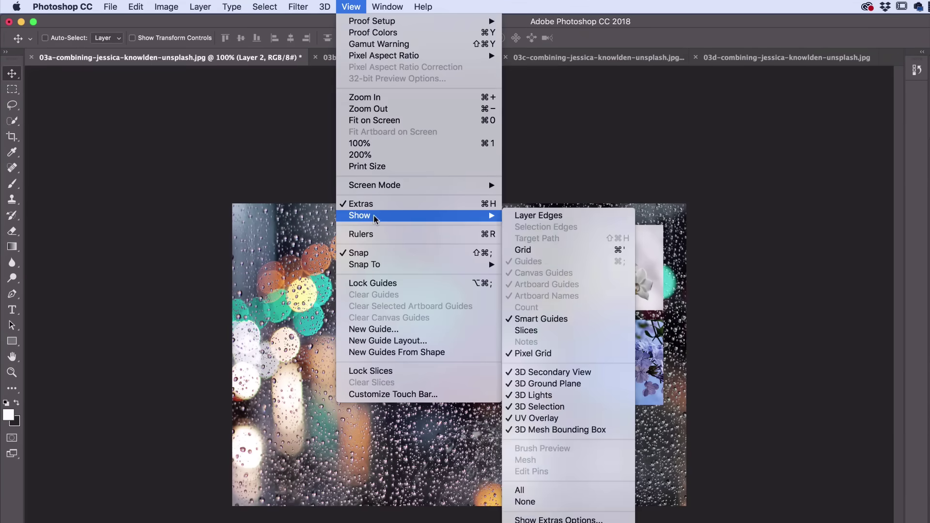
pyautogui.click(523, 319)
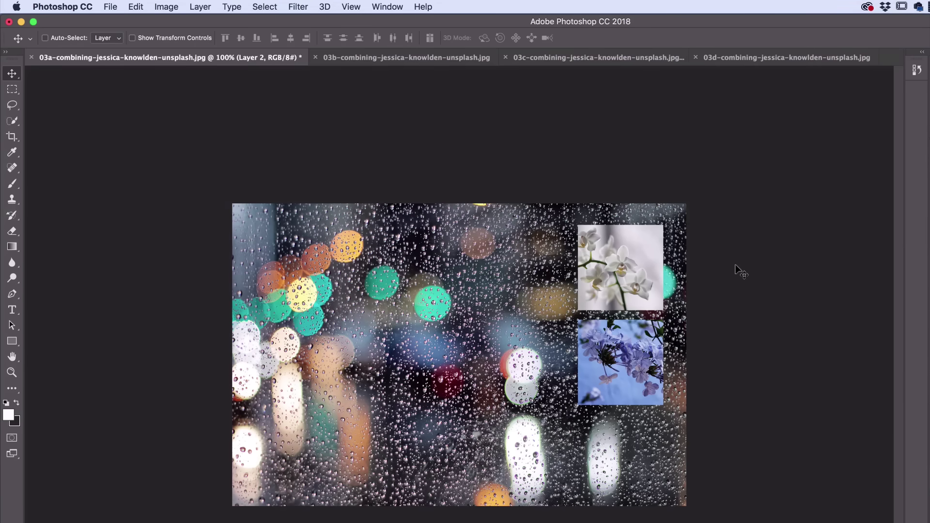
# Bring the 03d coastal landscape into the 03a raindrop document as a layer above the two flower pictures.
pyautogui.click(742, 59)
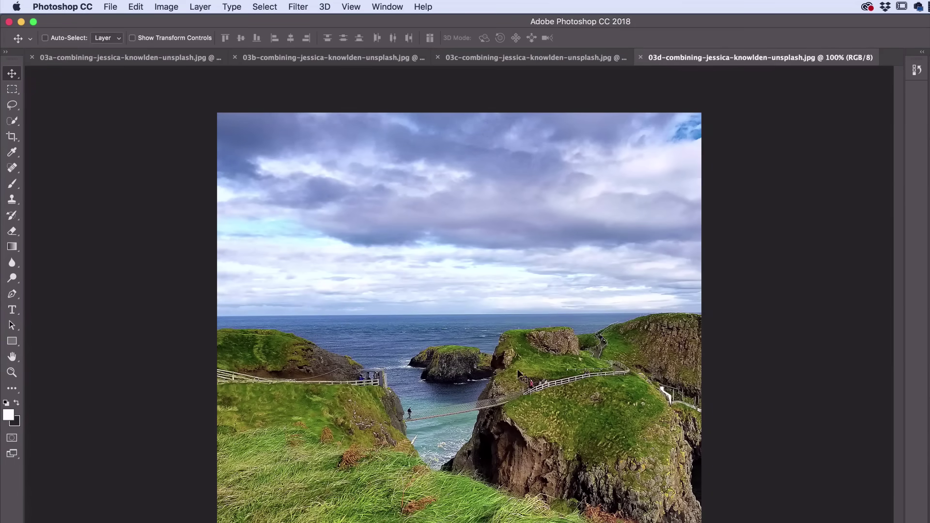
pyautogui.moveTo(611, 388); pyautogui.dragTo(488, 301)
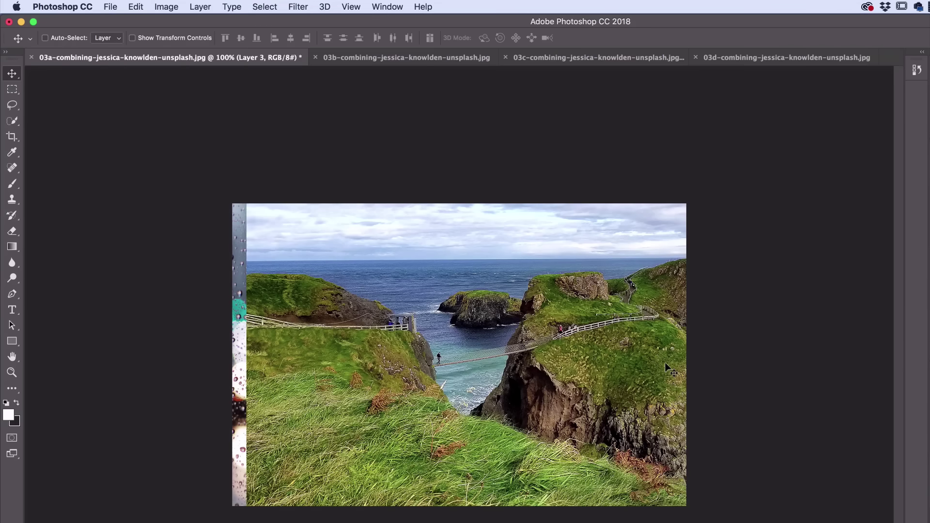
# Inspect the coastal picture over the raindrop photo at several magnifications between 200% and 50%, using the Zoom tool and the Move tool.
pyautogui.click(12, 373)
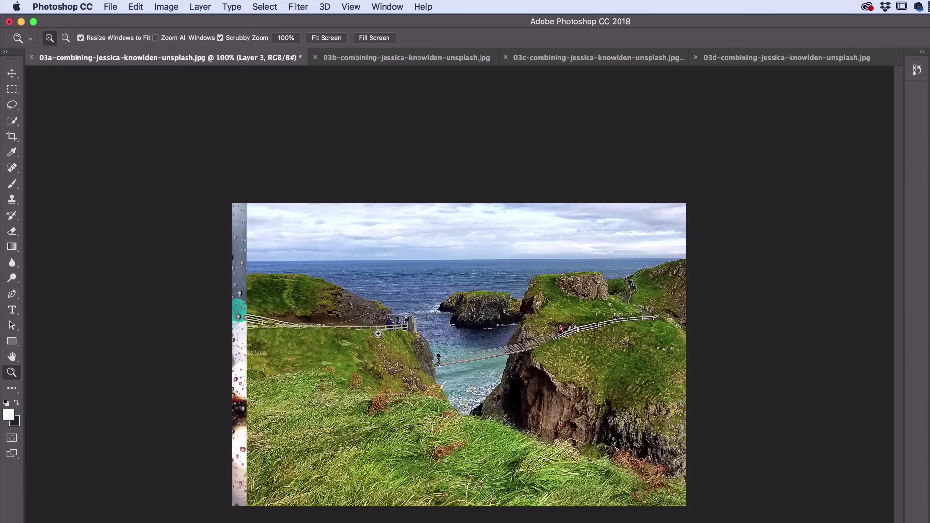
pyautogui.click(524, 311)
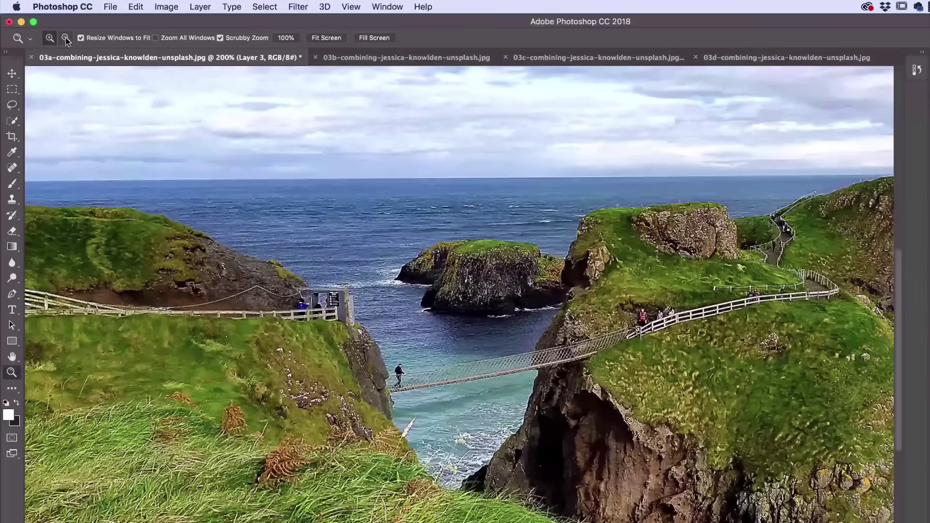
pyautogui.click(65, 38)
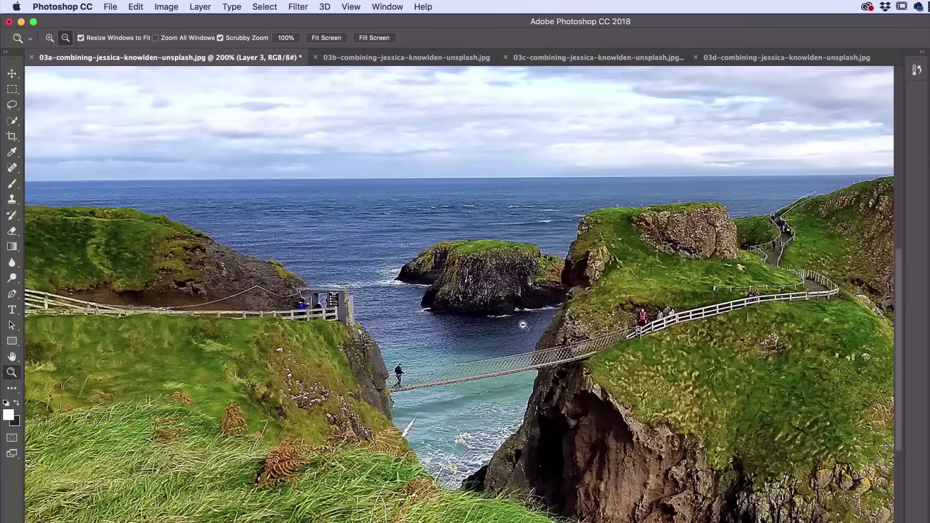
pyautogui.click(522, 326)
pyautogui.click(508, 332)
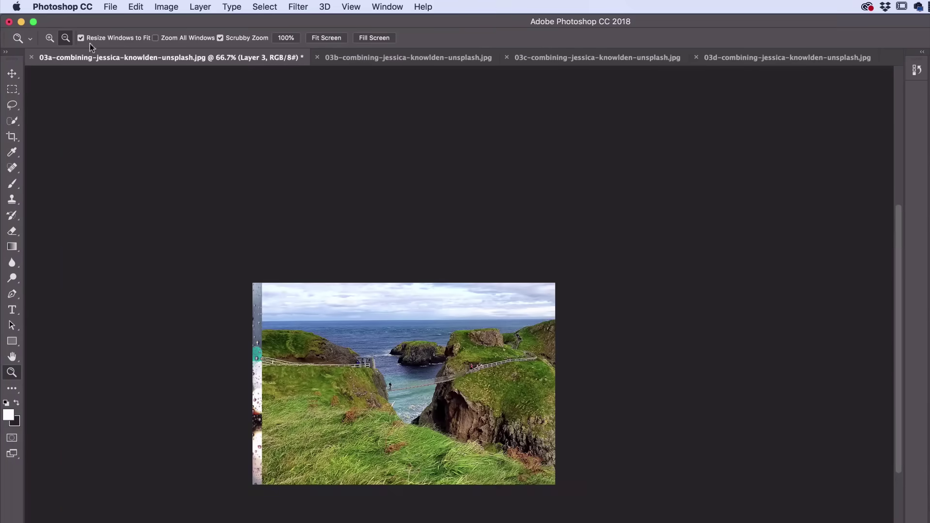
pyautogui.click(13, 73)
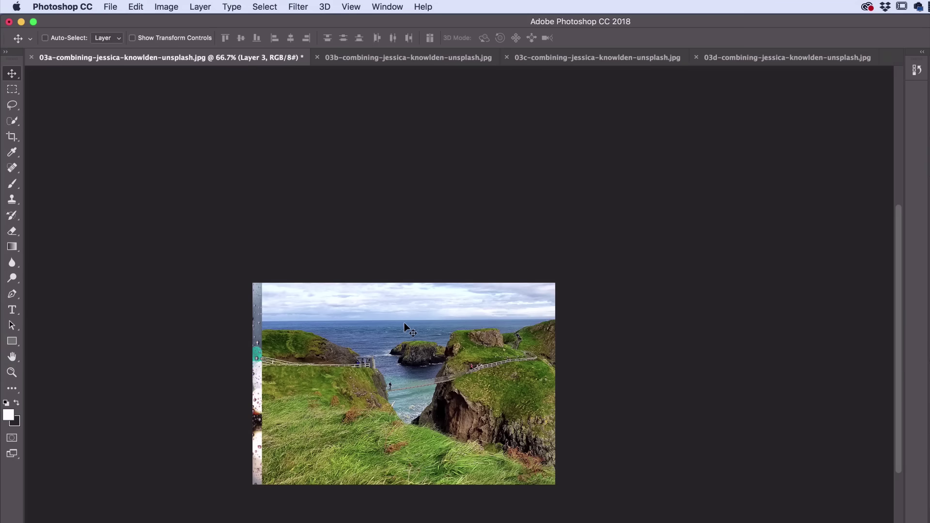
pyautogui.press('super')
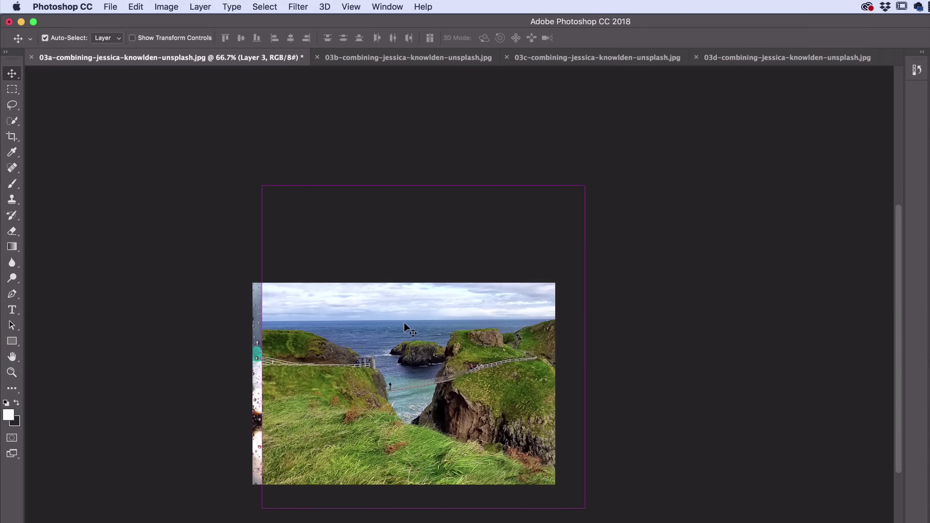
pyautogui.press('super+1')
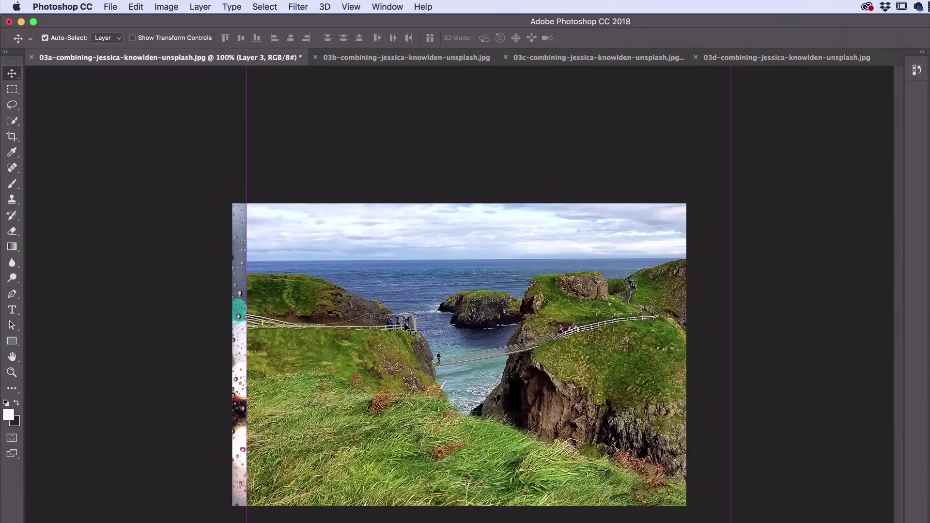
pyautogui.press('super+plus')
pyautogui.press('super+minus')
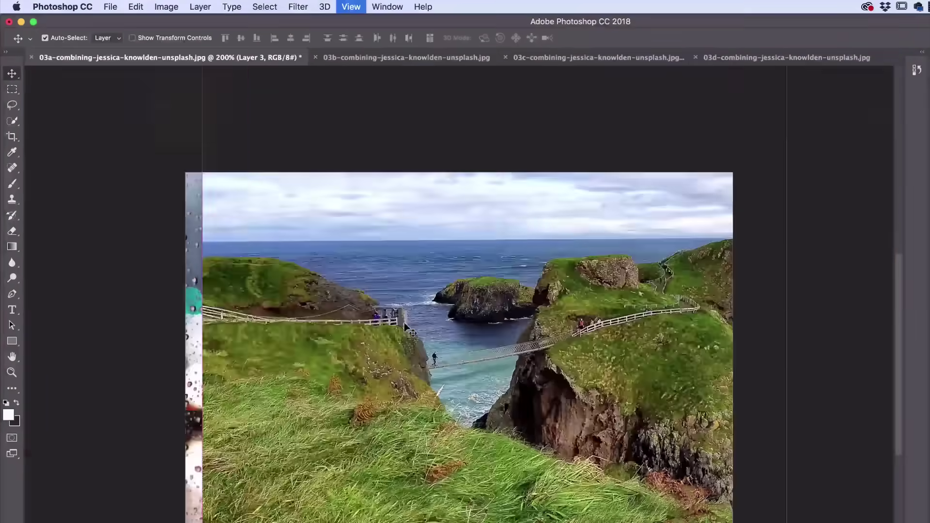
pyautogui.press('super+minus')
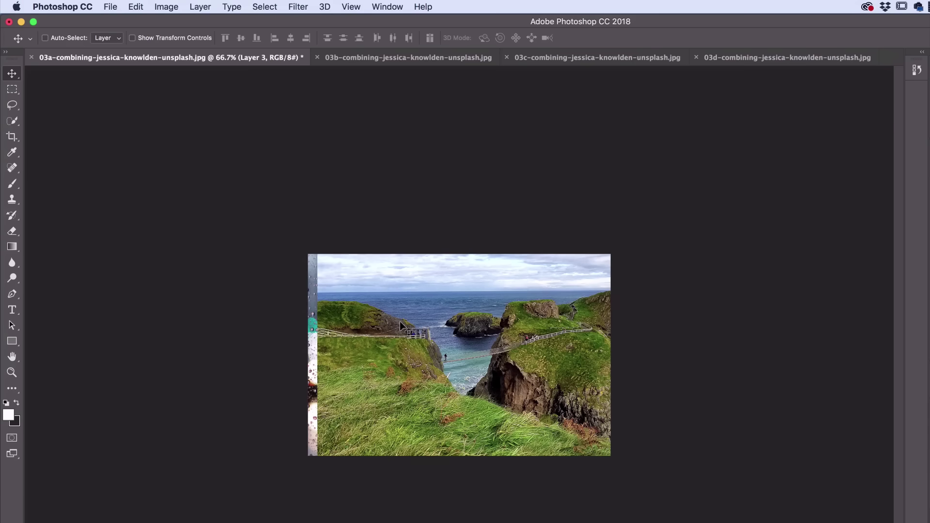
pyautogui.press('super+minus')
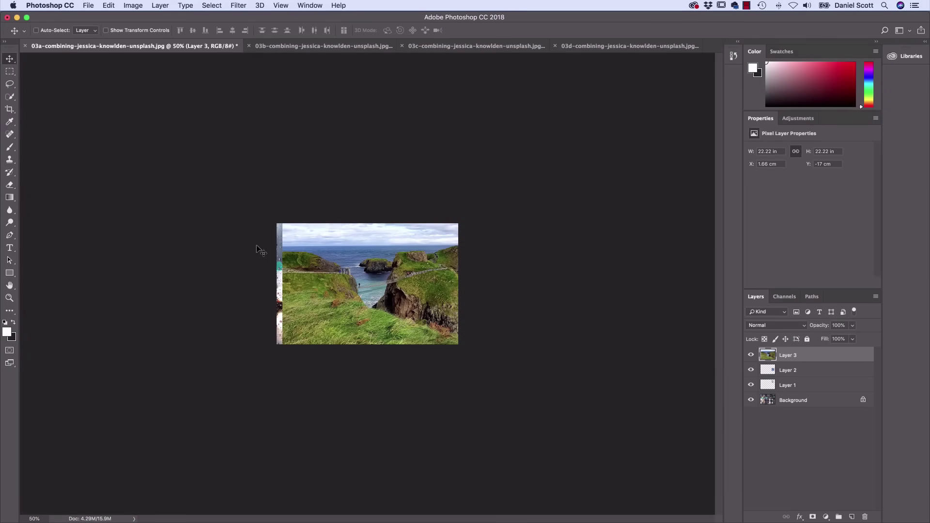
# Start a Scale transform on the coastal picture in Layer 3.
pyautogui.click(132, 5)
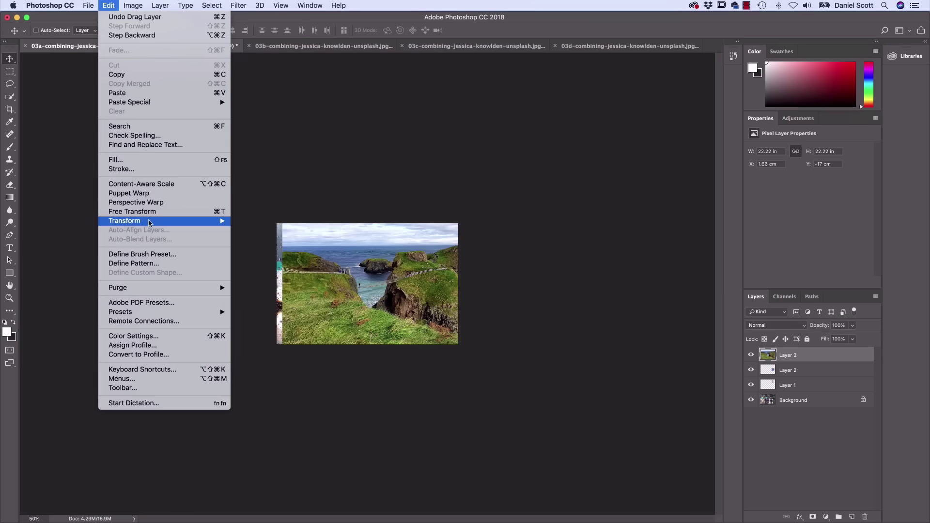
pyautogui.moveTo(152, 221)
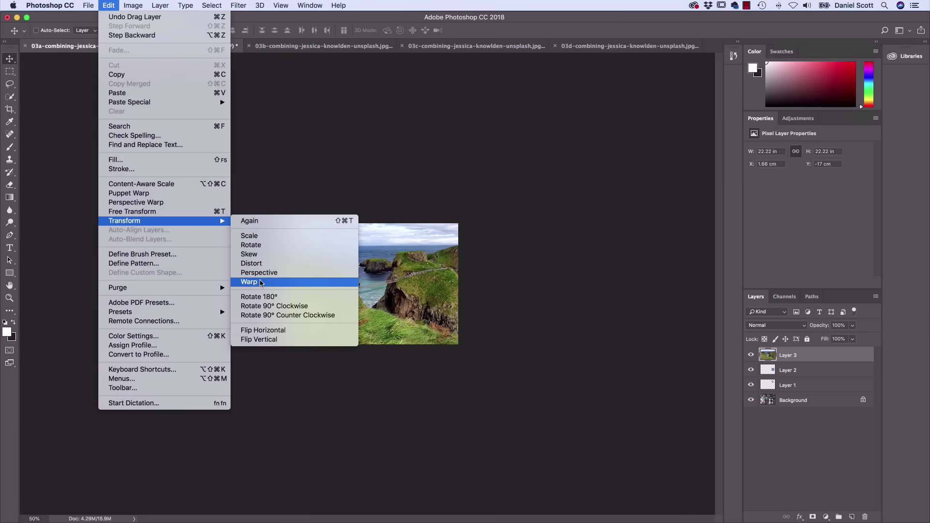
pyautogui.click(261, 235)
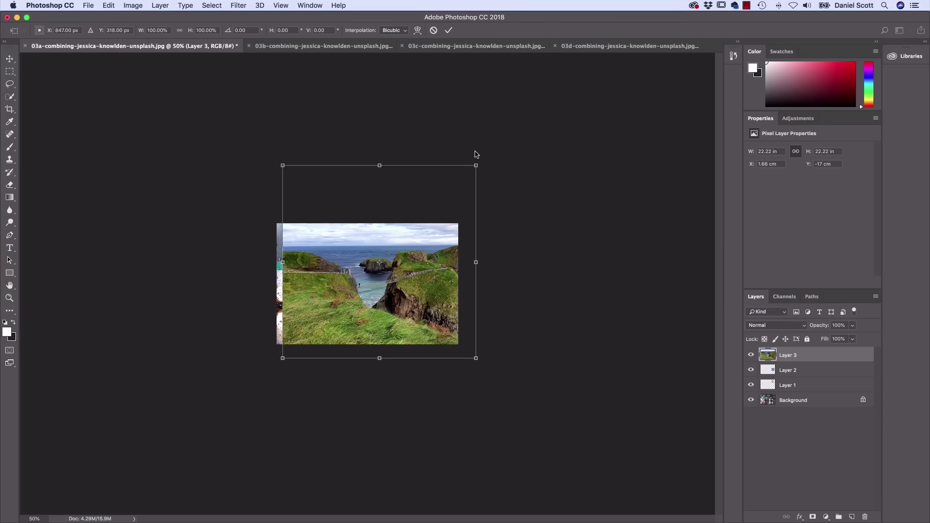
# Try squeezing the coastal picture to 77.25% width without keeping its proportions, and undo the distortion.
pyautogui.moveTo(475, 165); pyautogui.dragTo(432, 163)
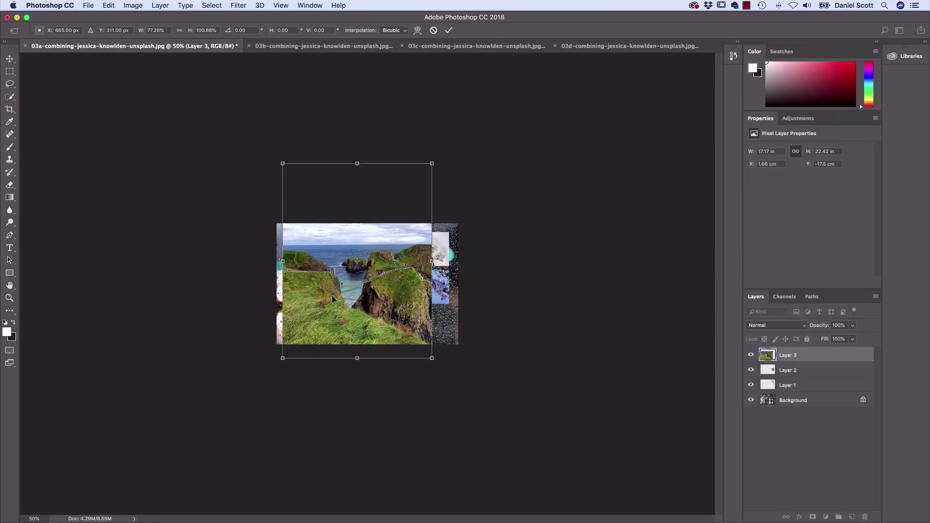
pyautogui.click(108, 5)
pyautogui.click(114, 16)
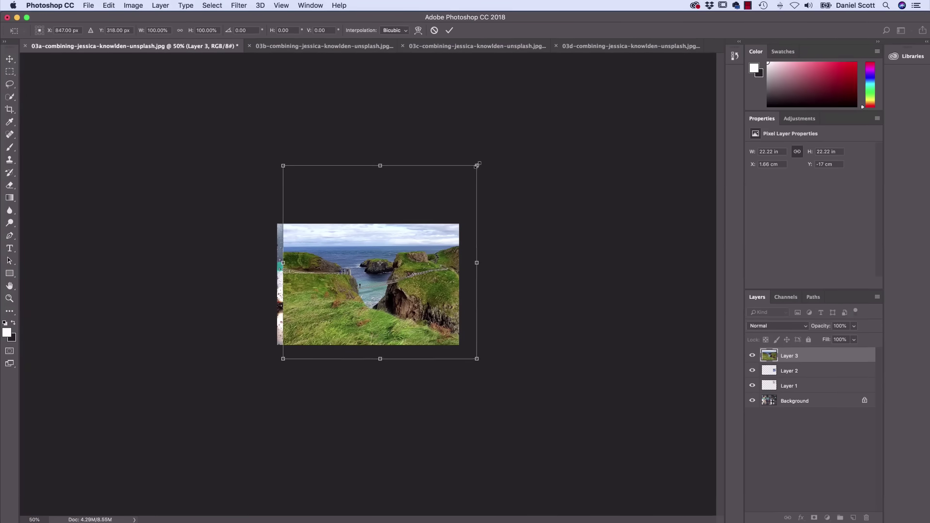
# Scale the coastal picture proportionally to 22.31% and place it beneath the blue flowers, flush with their right edge.
pyautogui.moveTo(477, 165); pyautogui.dragTo(349, 254)
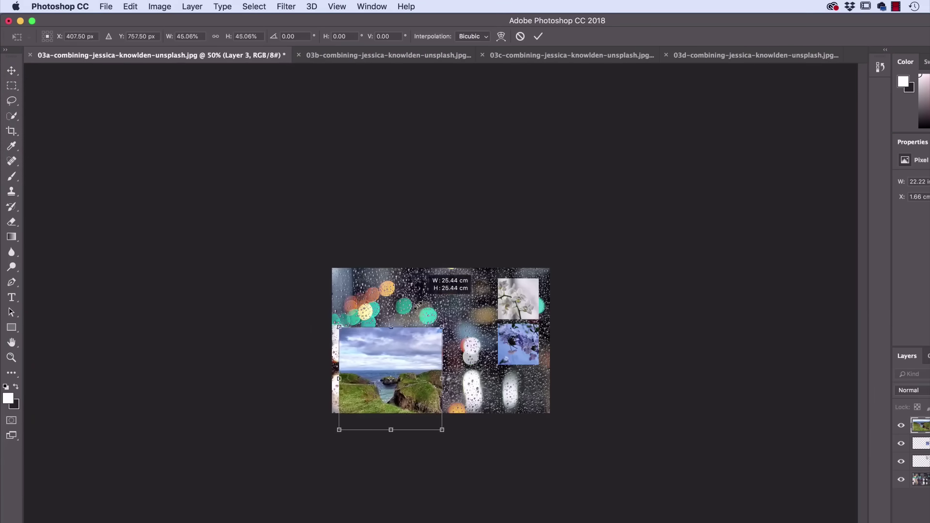
pyautogui.moveTo(418, 304); pyautogui.dragTo(526, 386)
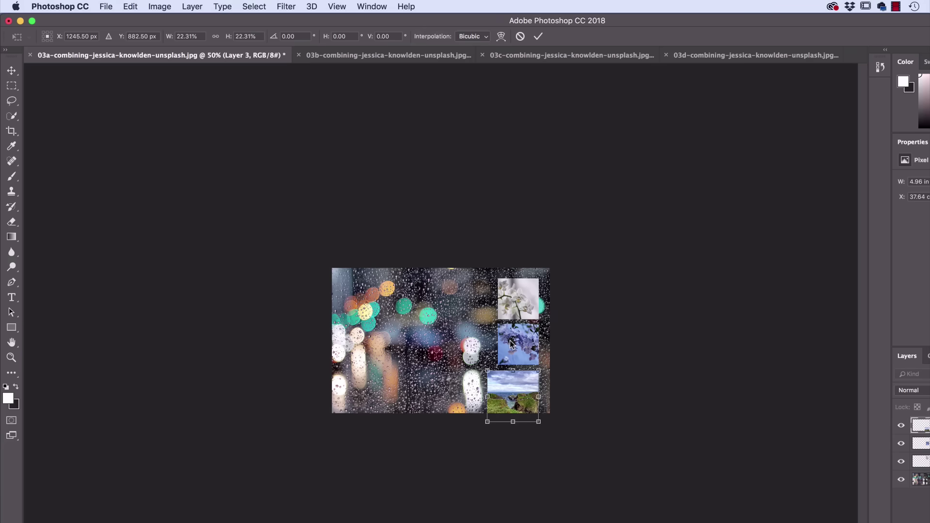
# Reduce the coastal picture proportionally to 17.88% to match the width of the blue flowers, and commit the transform.
pyautogui.press('super+plus')
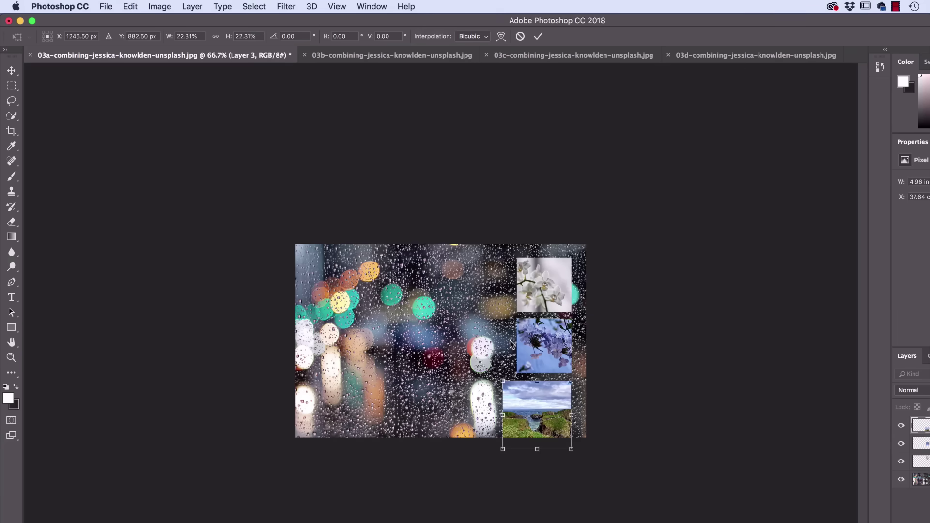
pyautogui.press('super+plus')
pyautogui.press('super+plus')
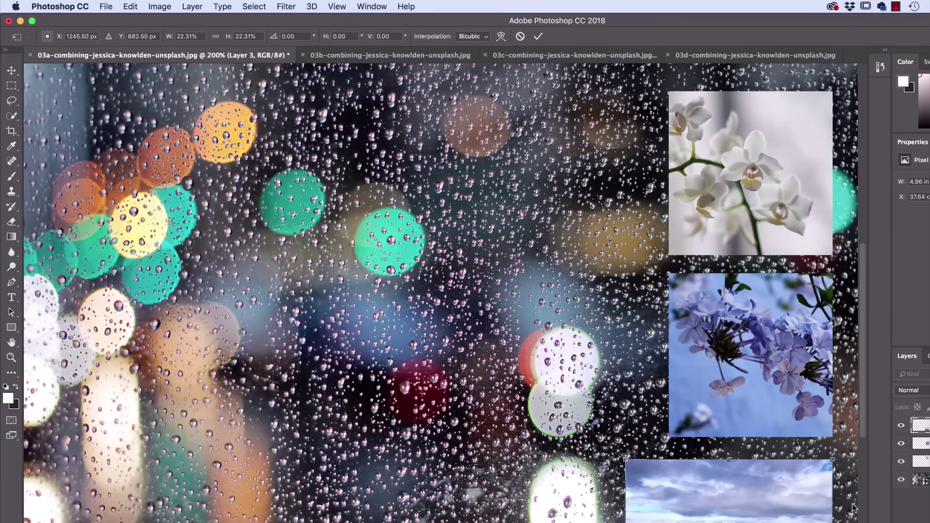
pyautogui.moveTo(862, 423); pyautogui.dragTo(863, 472)
pyautogui.hscroll(10, 716, 480)
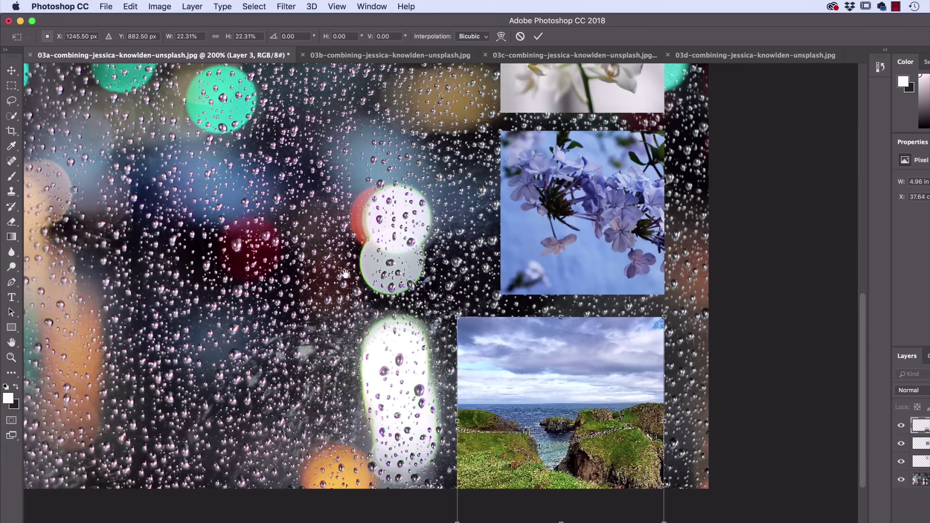
pyautogui.moveTo(289, 345); pyautogui.dragTo(342, 302)
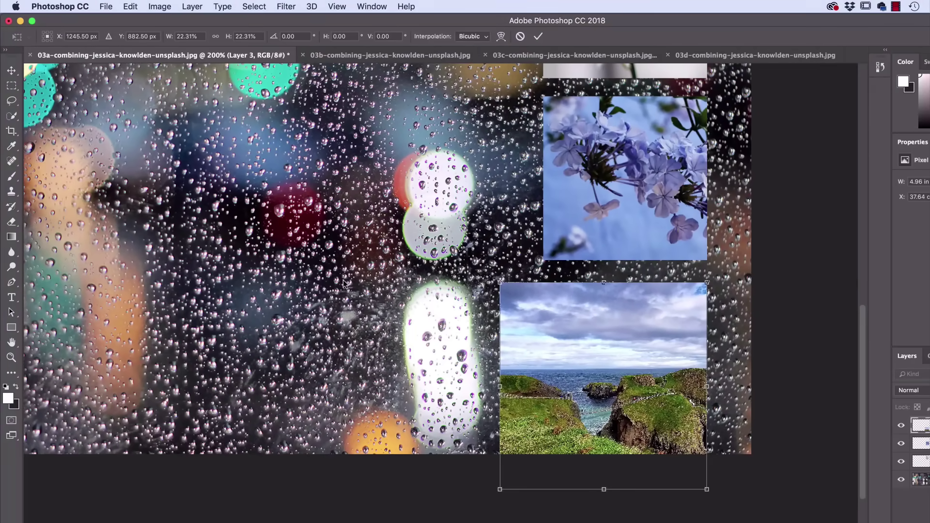
pyautogui.moveTo(374, 262); pyautogui.dragTo(322, 295)
pyautogui.scroll(2, 689, 393)
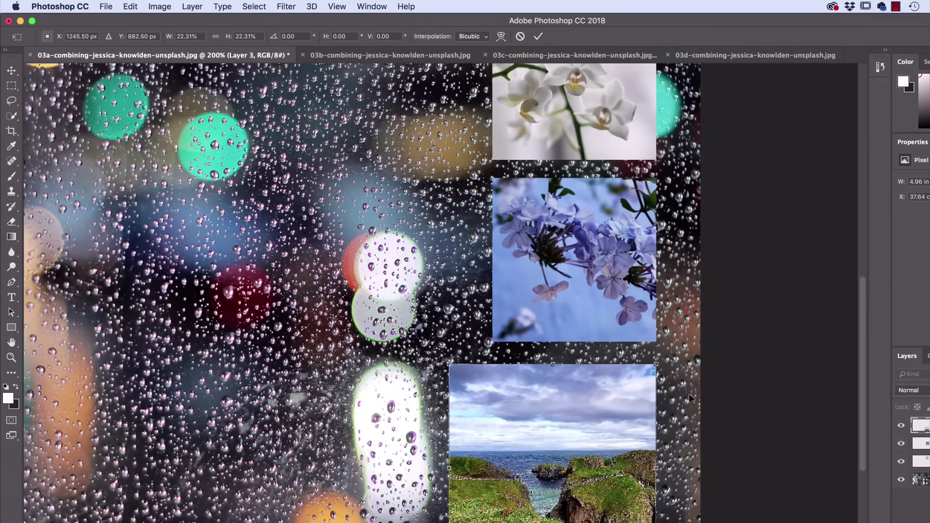
pyautogui.scroll(-2, 533, 377)
pyautogui.hscroll(1, 532, 378)
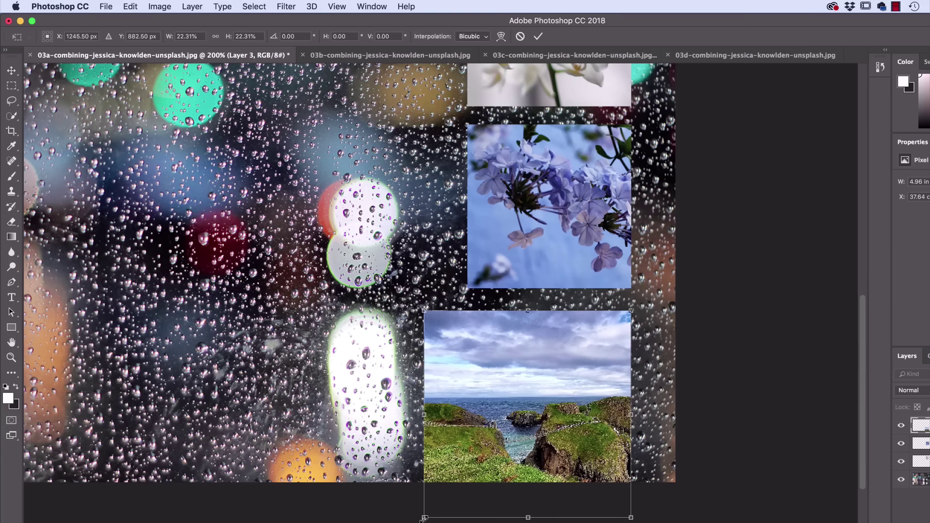
pyautogui.moveTo(423, 517); pyautogui.dragTo(456, 466)
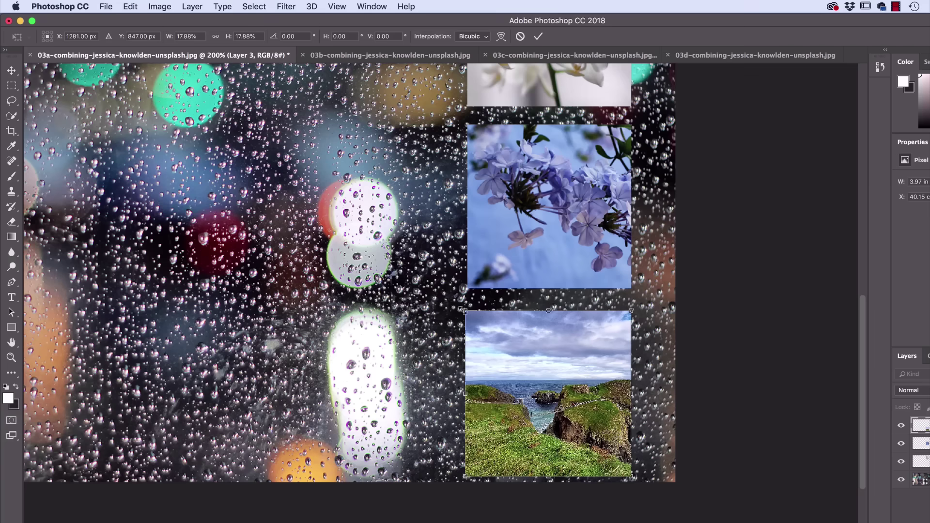
pyautogui.click(185, 6)
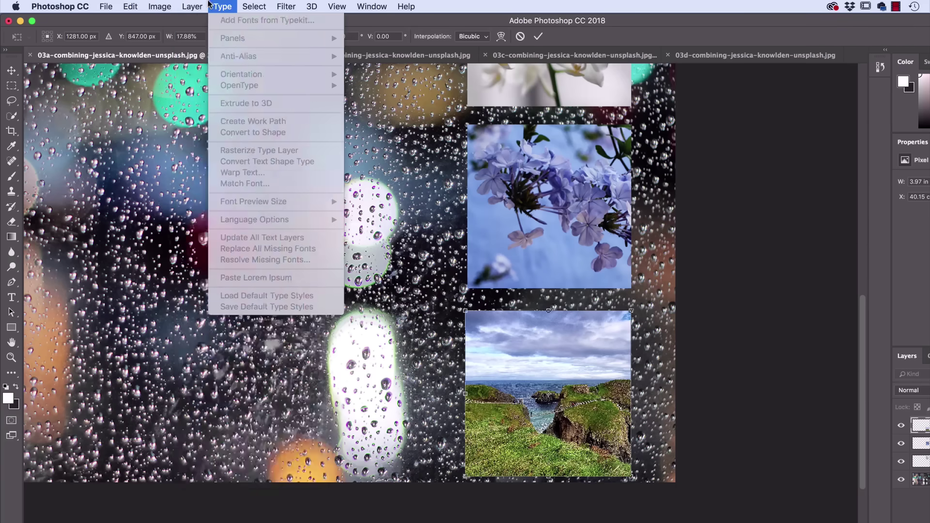
pyautogui.click(192, 6)
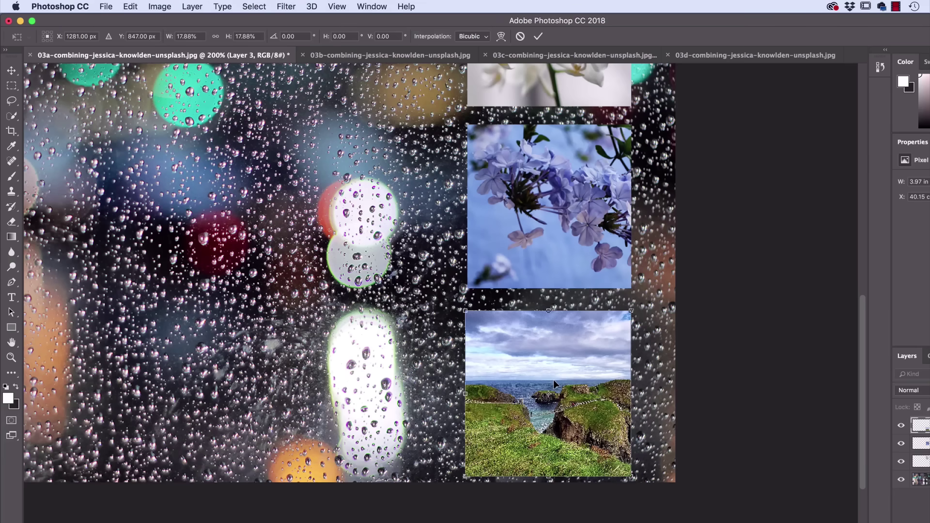
pyautogui.press('Return')
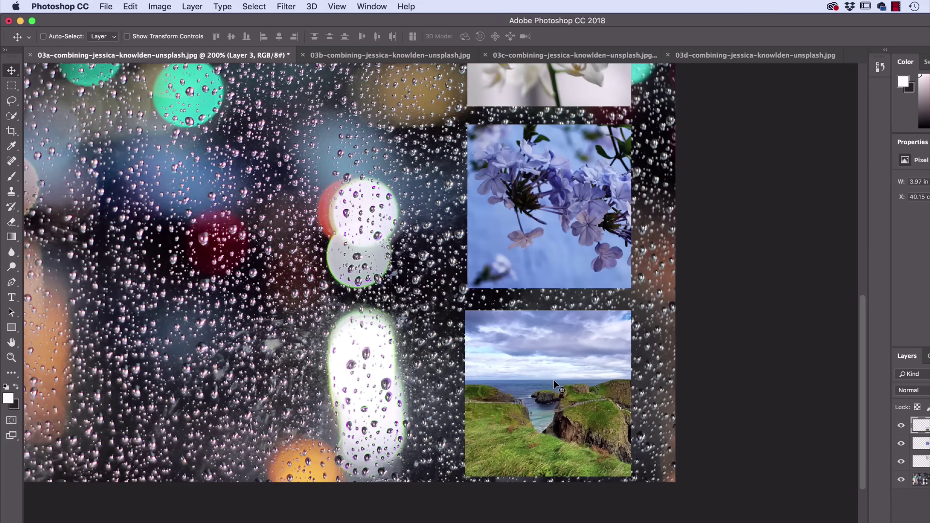
# Turn on Auto-Select for layers and shift the orchid, blue flower and coastal pictures slightly up and to the right, keeping them in a column.
pyautogui.press('super')
pyautogui.press('super+minus')
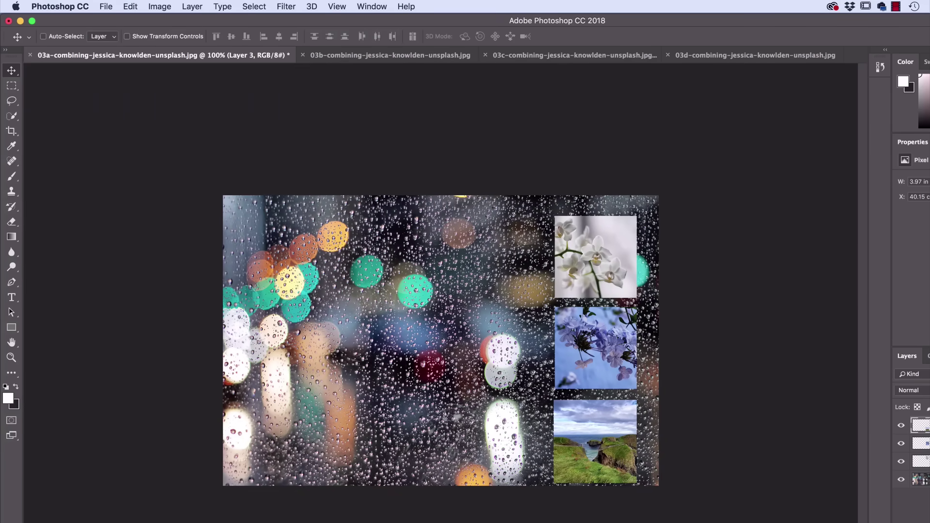
pyautogui.click(43, 36)
pyautogui.moveTo(604, 260); pyautogui.dragTo(609, 254)
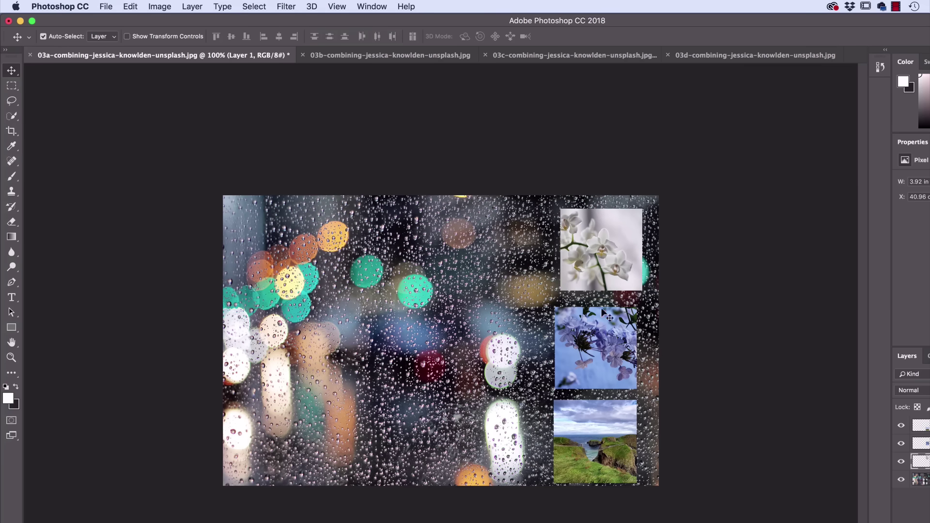
pyautogui.moveTo(601, 339); pyautogui.dragTo(607, 334)
pyautogui.moveTo(608, 416); pyautogui.dragTo(609, 423)
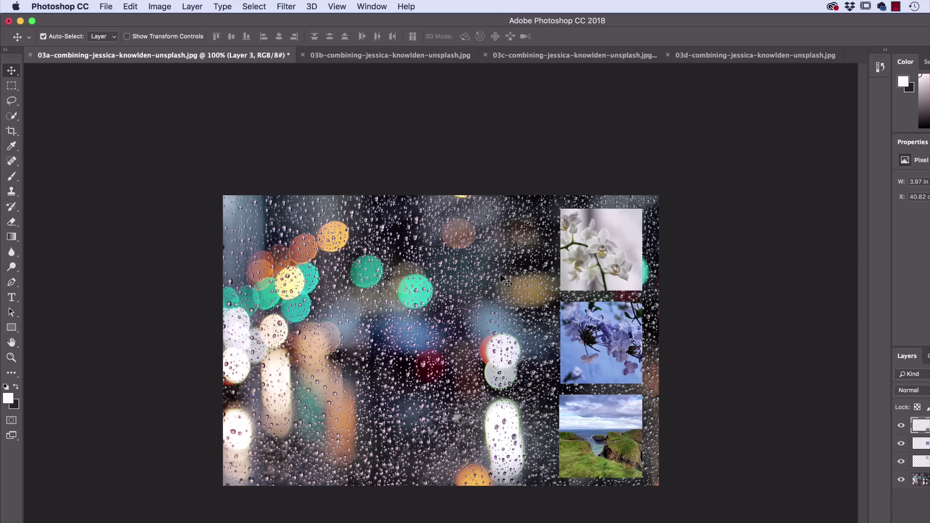
# Look through the available Transform operations, such as Rotate, Skew and Distort, without applying any.
pyautogui.click(130, 5)
pyautogui.moveTo(193, 267)
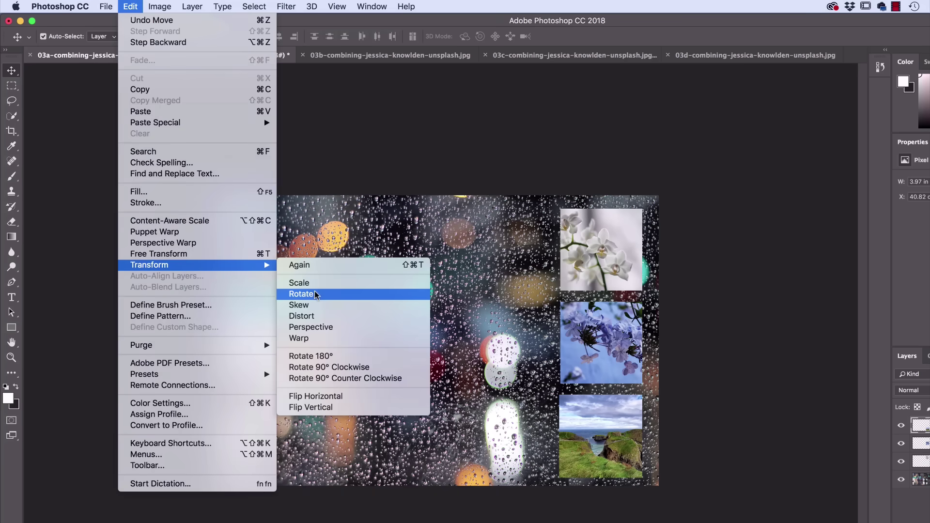
pyautogui.click(379, 150)
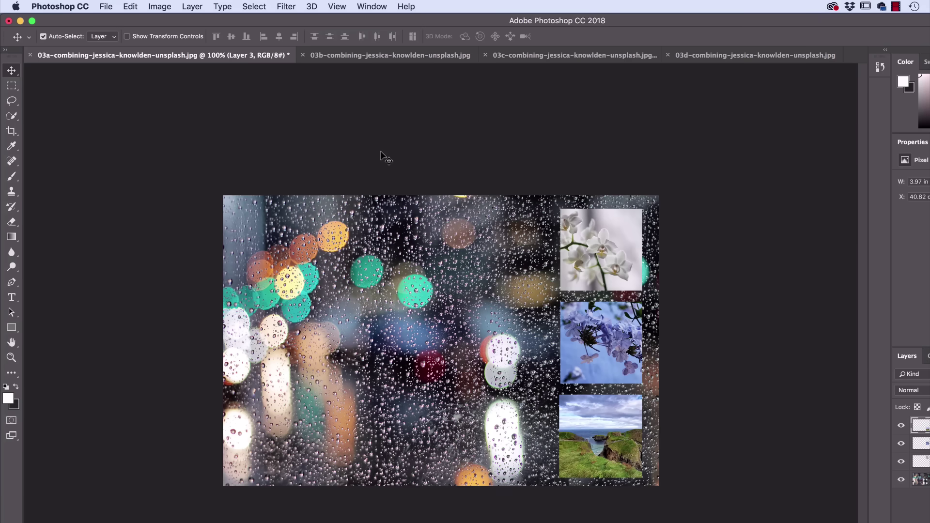
# View the finished column of pictures on the raindrop photo at different magnifications, up to 300%.
pyautogui.press('super+plus')
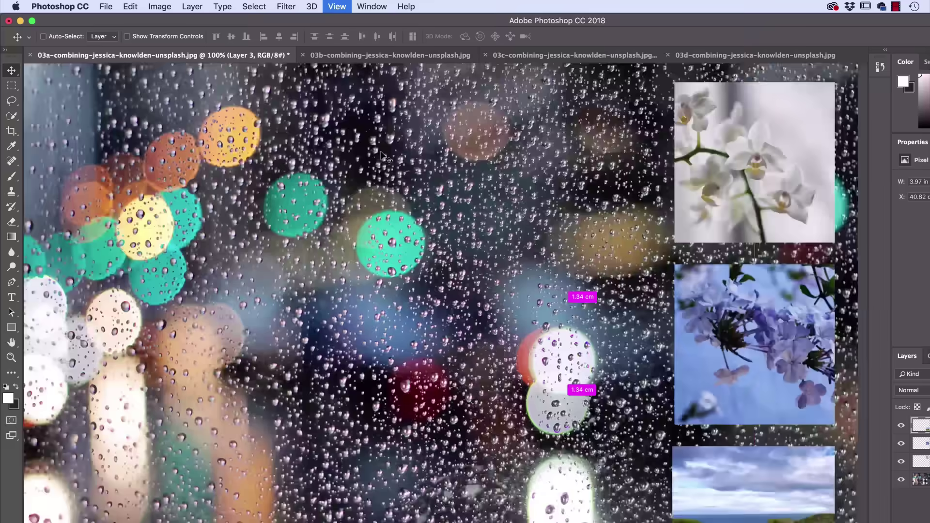
pyautogui.press('super+minus')
pyautogui.press('super+minus')
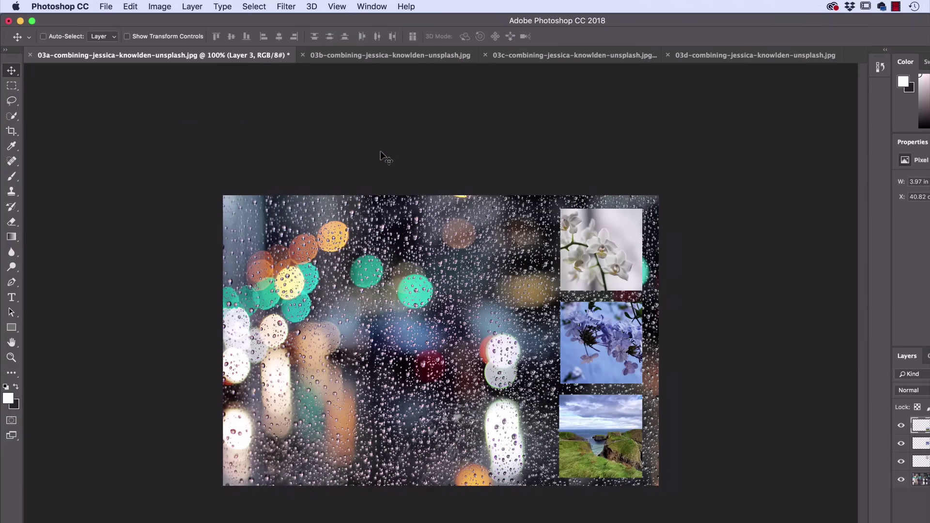
pyautogui.press('super+plus')
pyautogui.press('super+plus')
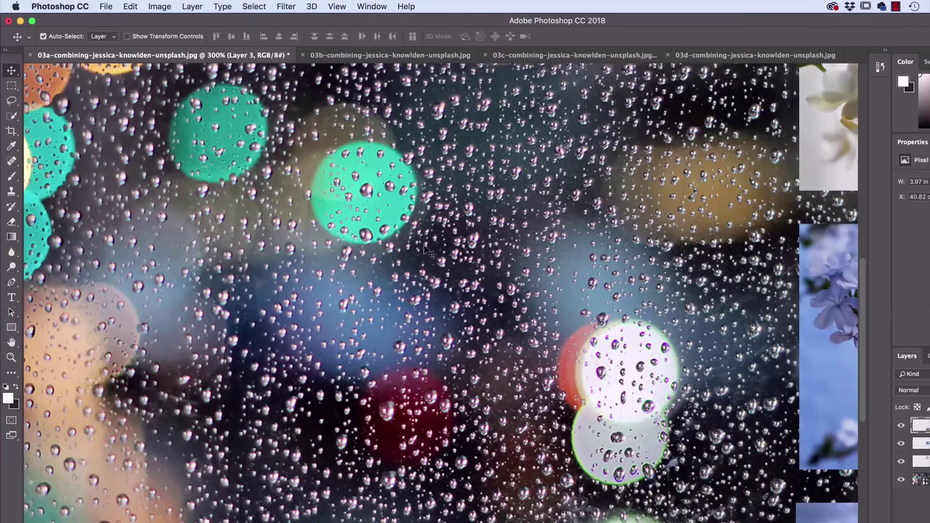
# Examine different areas of the raindrop photo and the column of pictures along its edge at 300% magnification.
pyautogui.hscroll(5, 381, 154)
pyautogui.hscroll(-3, 381, 154)
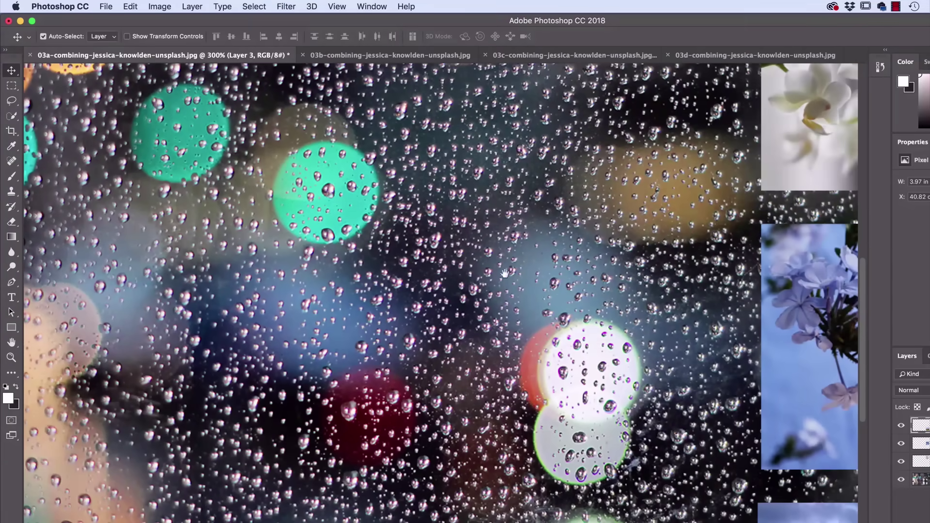
pyautogui.hscroll(5, 586, 282)
pyautogui.scroll(3, 597, 369)
pyautogui.hscroll(-5, 597, 370)
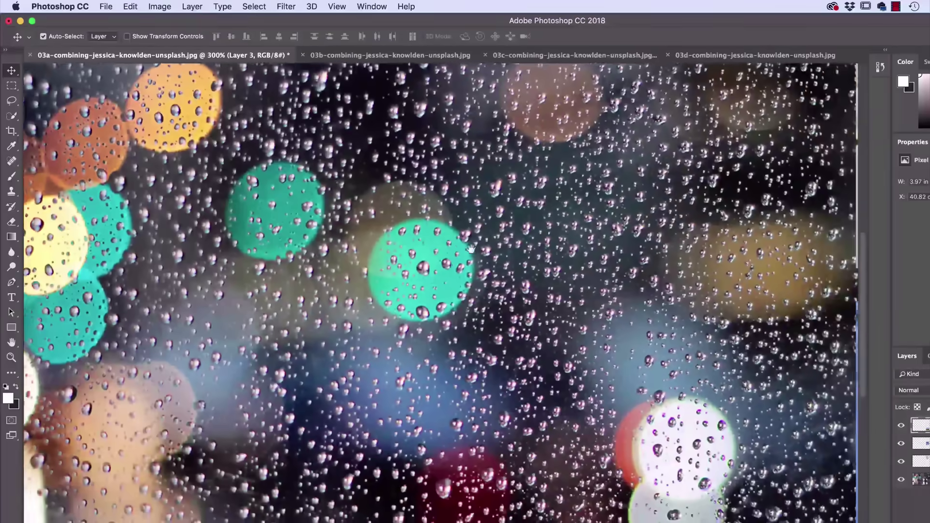
pyautogui.hscroll(8, 484, 348)
pyautogui.scroll(2, 353, 322)
pyautogui.hscroll(3, 353, 322)
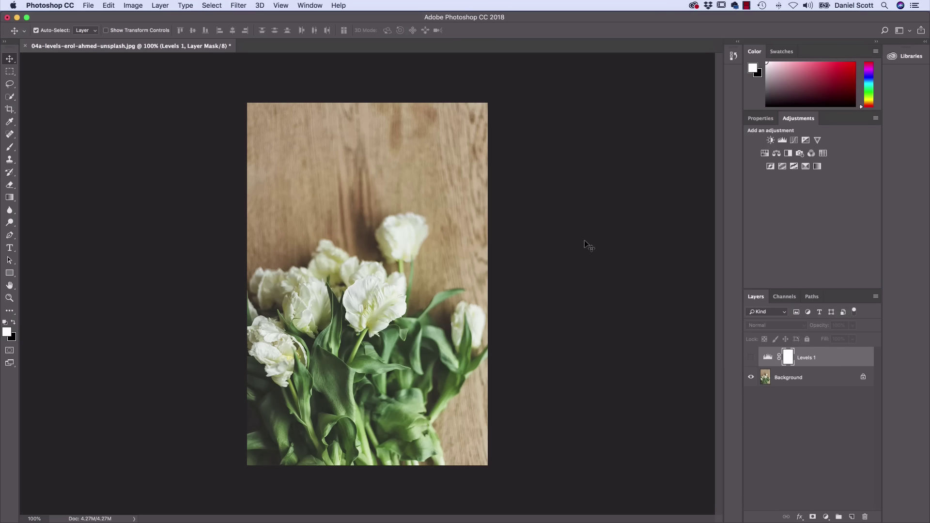
# Toggle the Levels 1 layer's visibility on the finished tulip example, and open the original 04a-levels tulip photo from the Source Files folder.
pyautogui.click(751, 359)
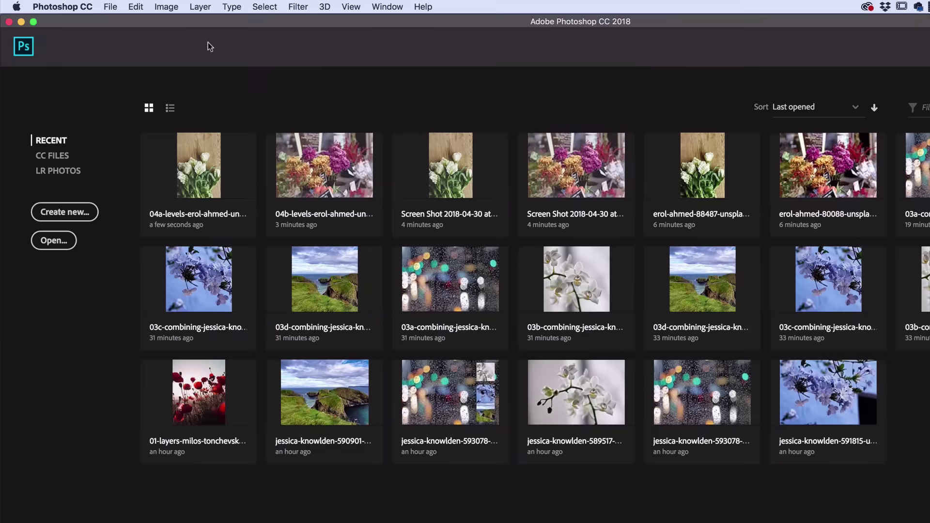
pyautogui.click(110, 7)
pyautogui.click(119, 33)
pyautogui.click(458, 215)
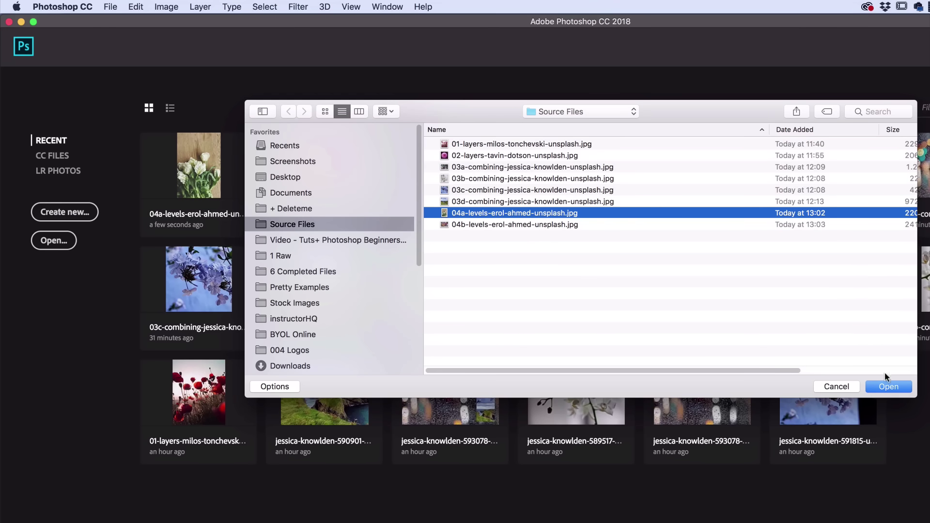
pyautogui.click(889, 386)
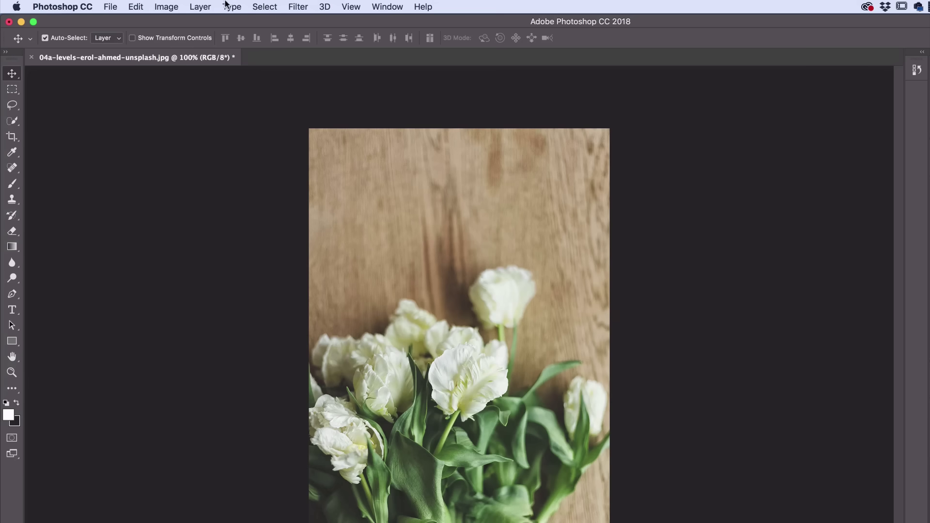
pyautogui.click(167, 7)
pyautogui.moveTo(176, 42)
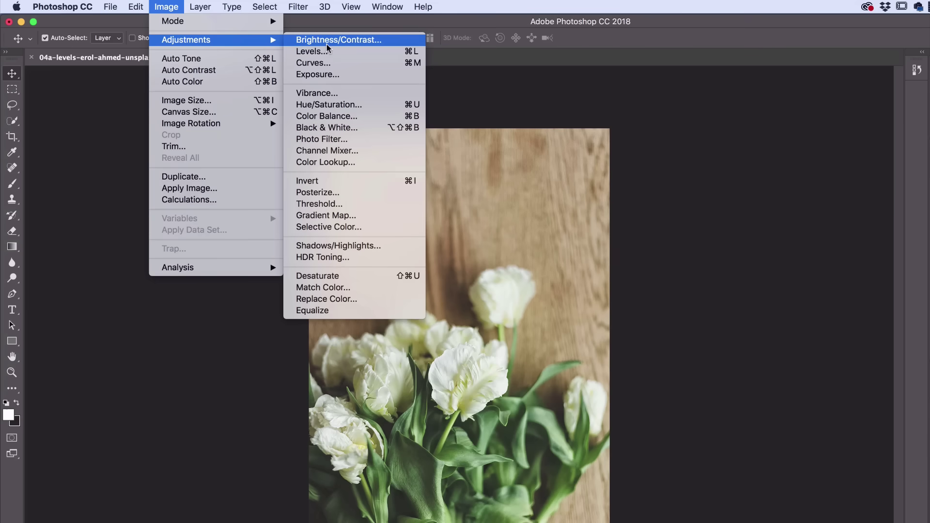
pyautogui.click(717, 158)
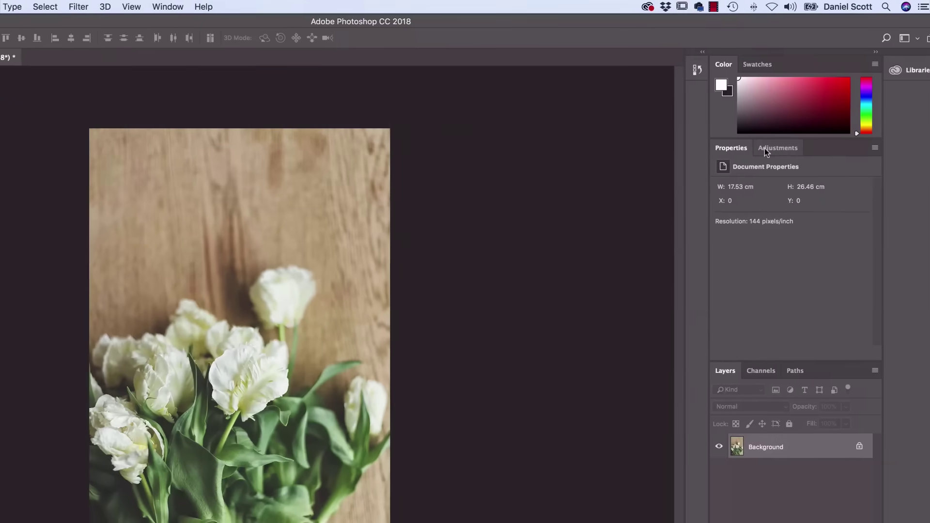
# Add a Levels adjustment layer above the tulip photo's Background layer.
pyautogui.click(770, 150)
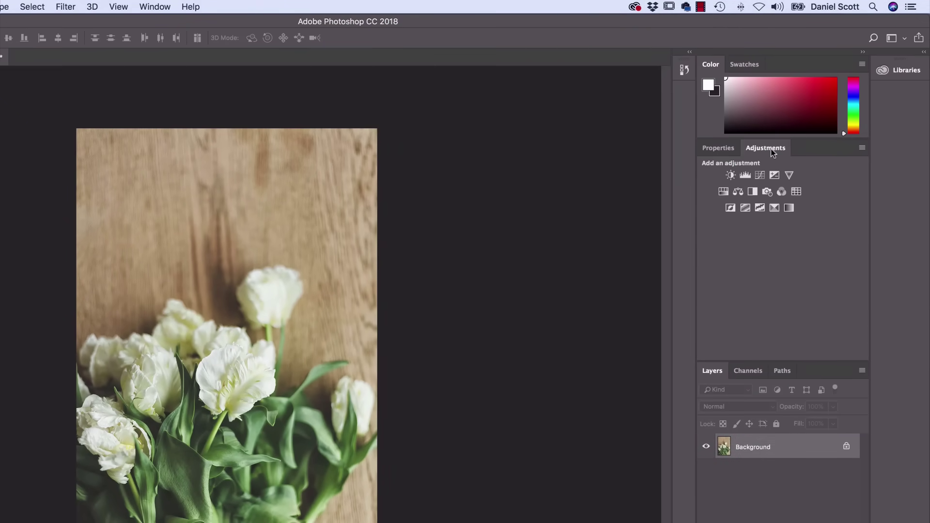
pyautogui.click(162, 5)
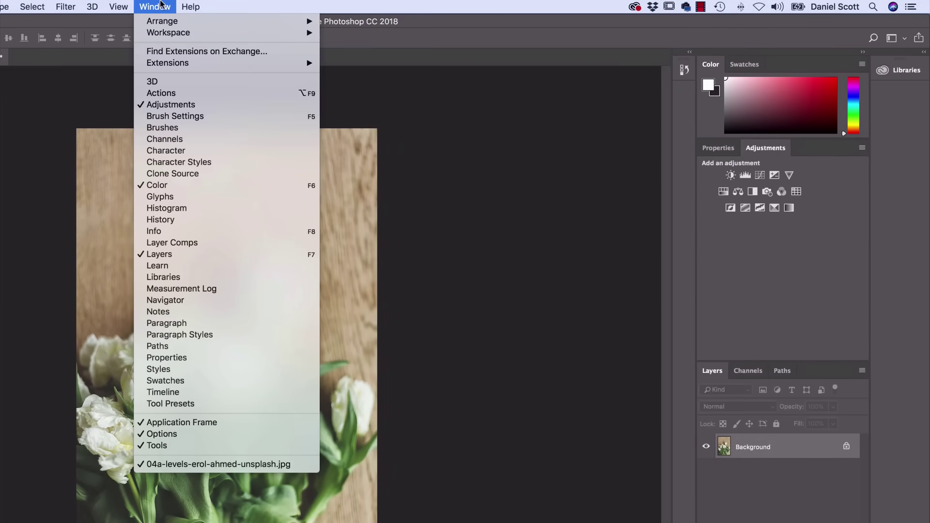
pyautogui.click(170, 105)
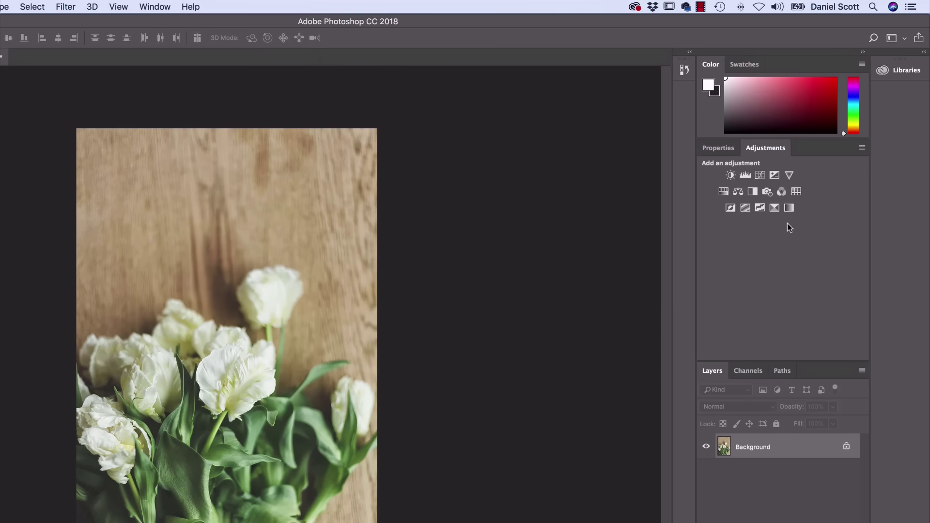
pyautogui.click(745, 176)
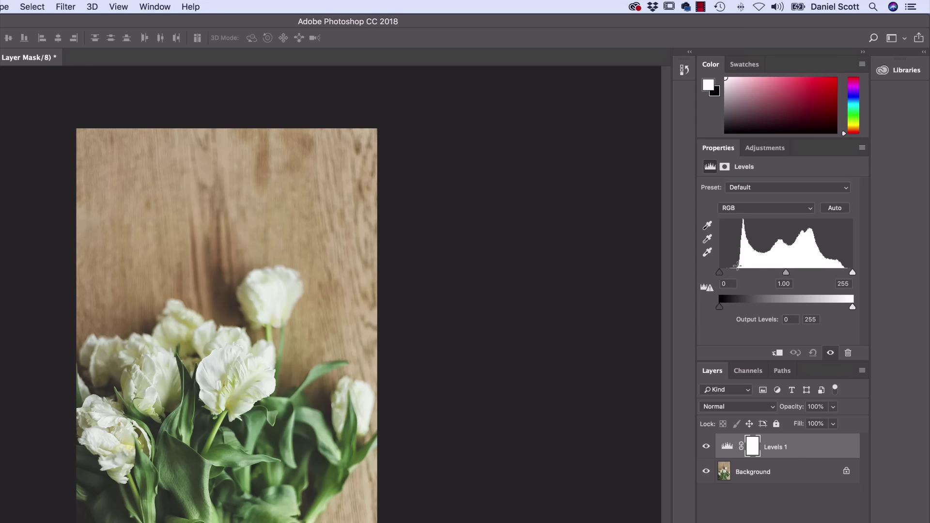
# Set the Levels input values to 36 for shadows, 0.84 for midtones and 233 for highlights.
pyautogui.moveTo(719, 272); pyautogui.dragTo(737, 275)
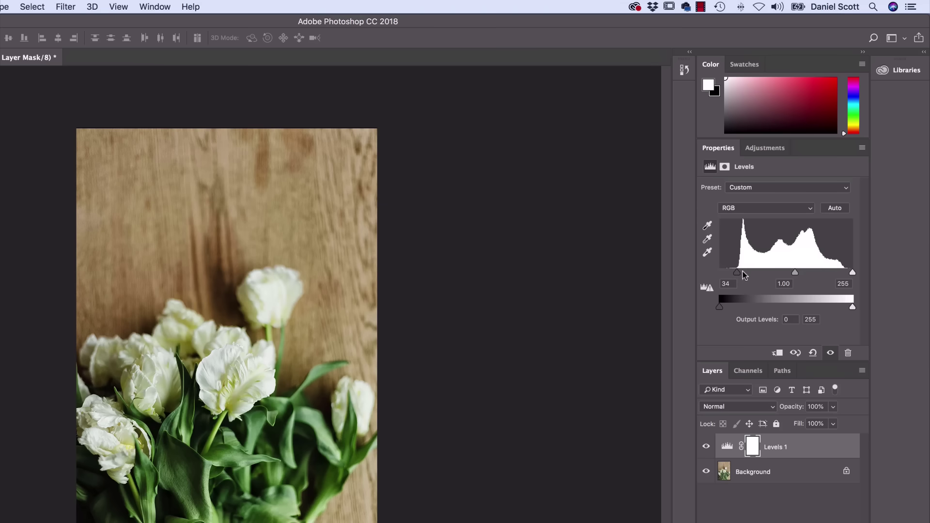
pyautogui.moveTo(737, 274); pyautogui.dragTo(776, 277)
pyautogui.moveTo(735, 278); pyautogui.dragTo(739, 281)
pyautogui.moveTo(852, 272); pyautogui.dragTo(812, 274)
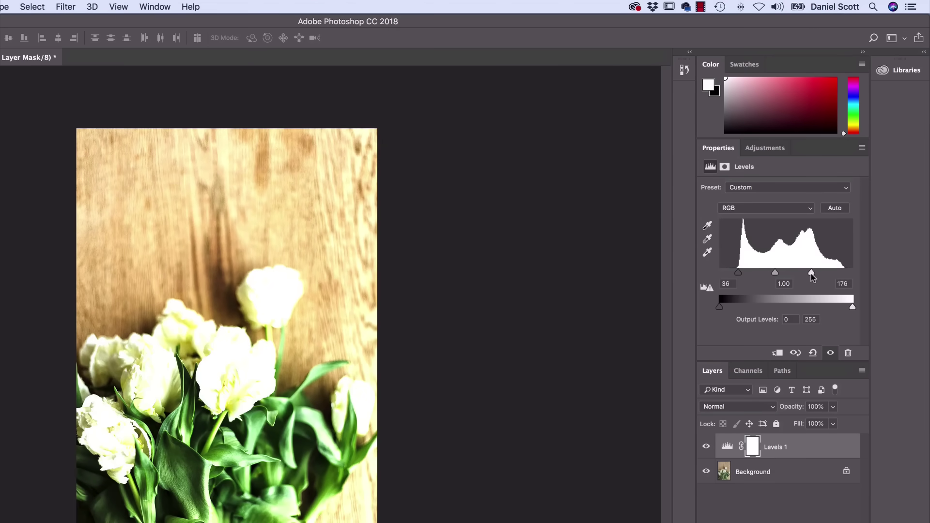
pyautogui.moveTo(811, 272); pyautogui.dragTo(841, 274)
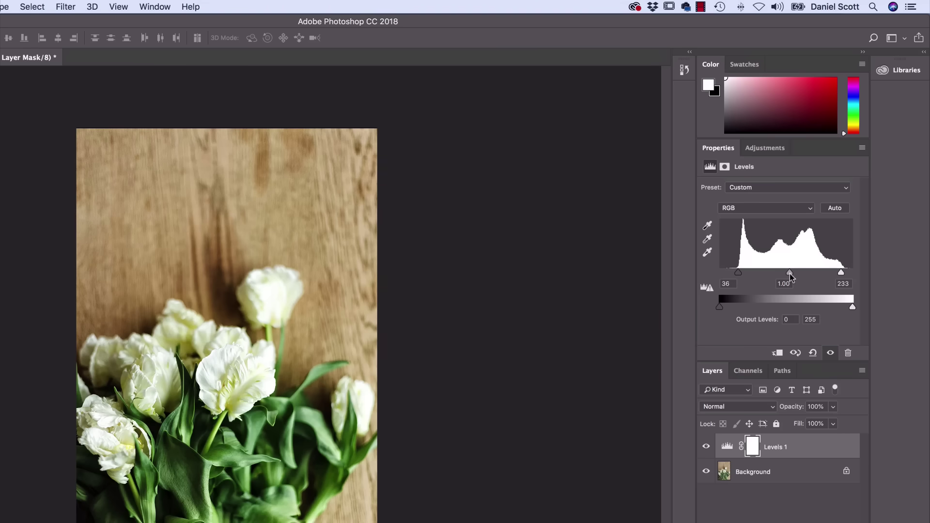
pyautogui.moveTo(790, 276)
pyautogui.mouseDown()
pyautogui.moveTo(814, 278)
pyautogui.moveTo(756, 275)
pyautogui.moveTo(797, 280)
pyautogui.moveTo(775, 280)
pyautogui.moveTo(799, 281)
pyautogui.moveTo(794, 286)
pyautogui.moveTo(786, 283)
pyautogui.moveTo(802, 277)
pyautogui.moveTo(789, 271)
pyautogui.moveTo(797, 279)
pyautogui.mouseUp()
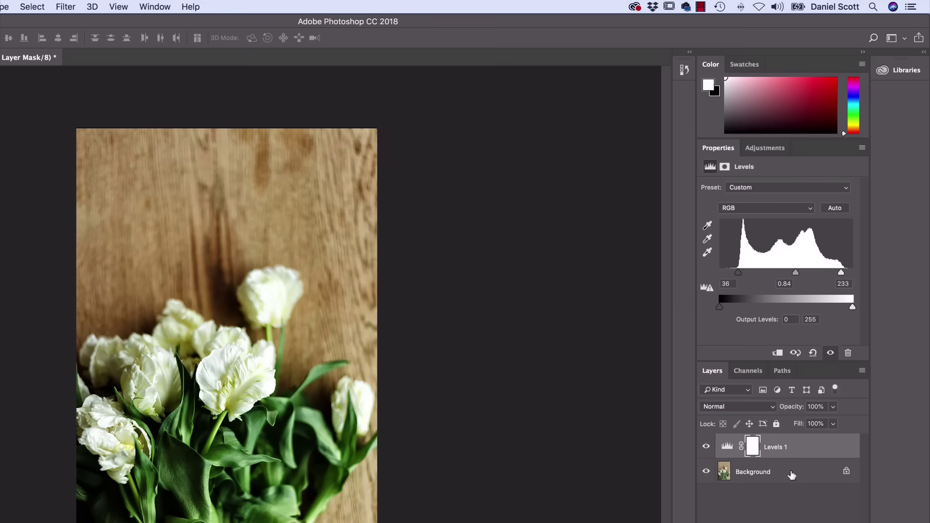
# Hide and show the Levels 1 layer repeatedly to compare the tulip photo before and after the adjustment.
pyautogui.click(706, 448)
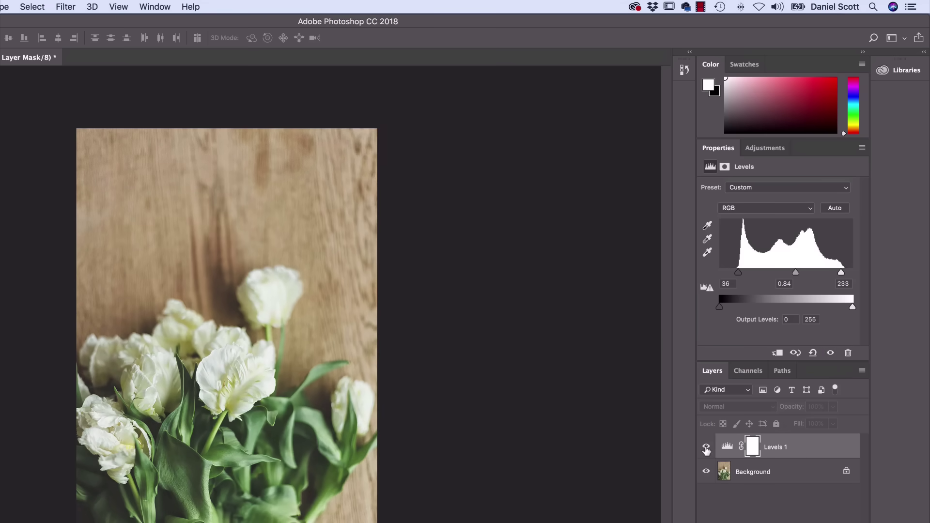
pyautogui.click(706, 448)
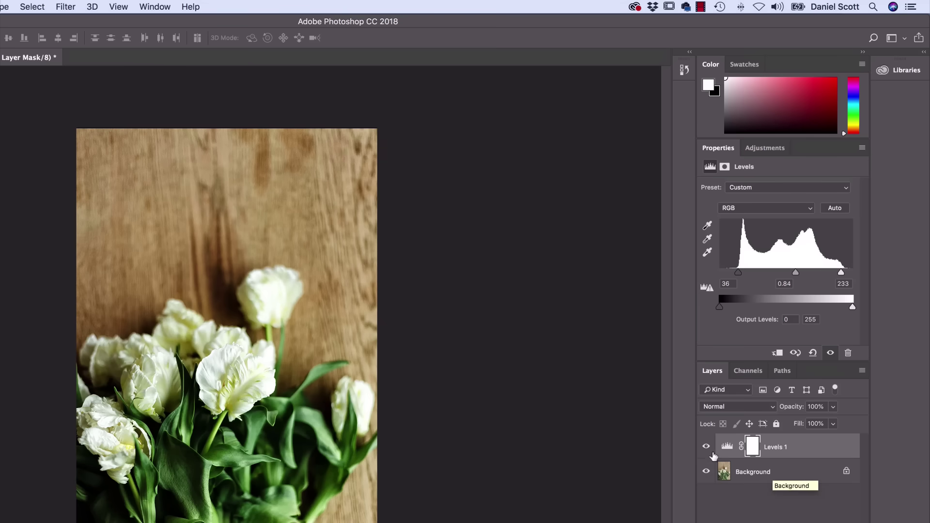
pyautogui.click(706, 448)
pyautogui.click(706, 448)
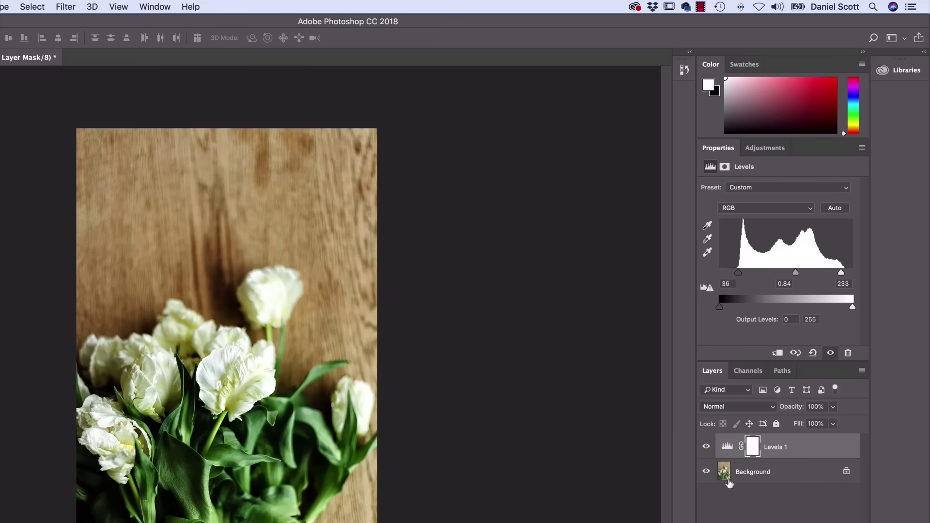
pyautogui.click(706, 448)
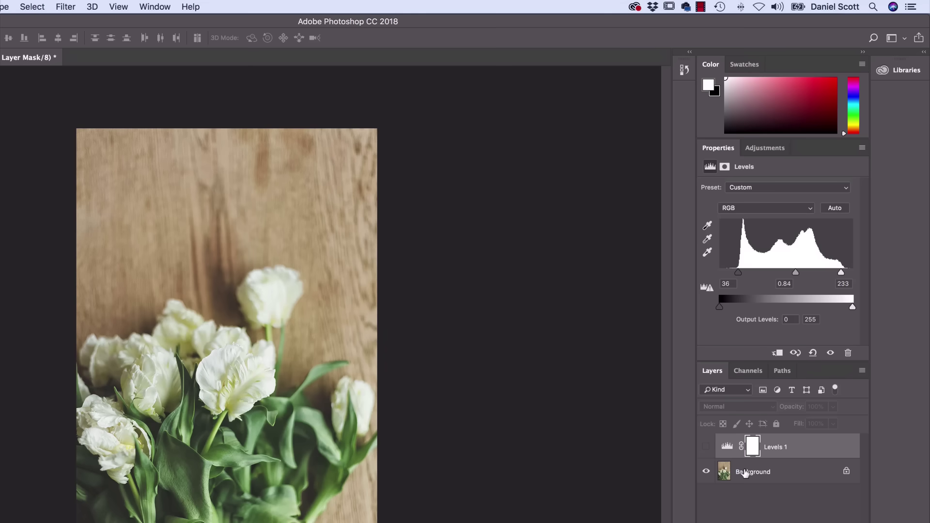
pyautogui.click(706, 448)
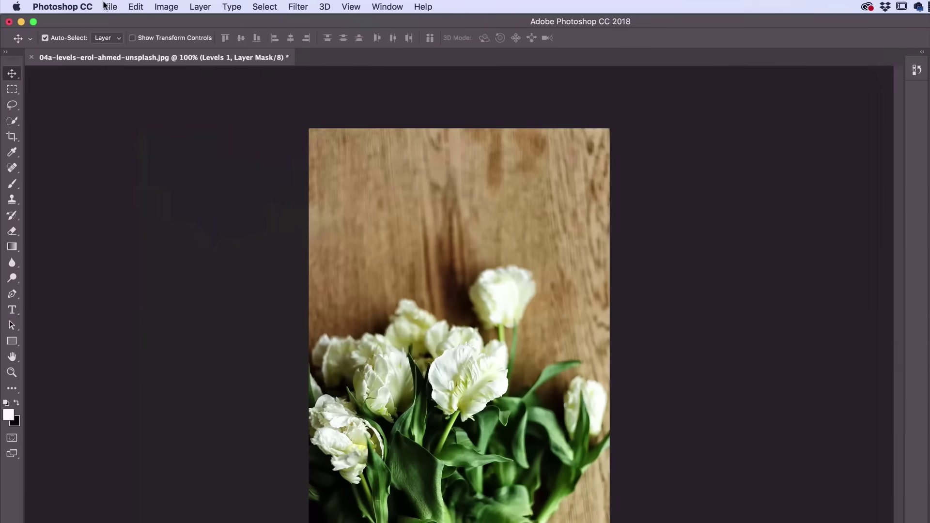
pyautogui.click(110, 7)
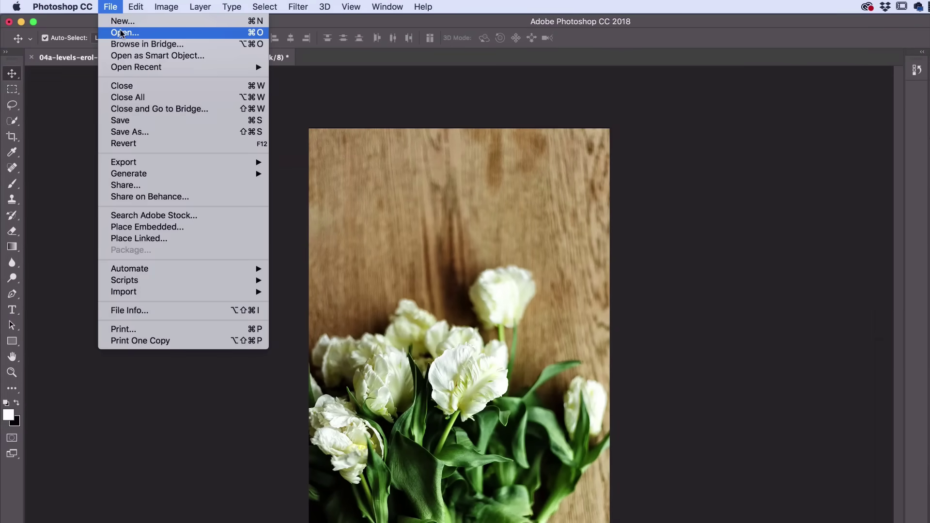
pyautogui.click(121, 33)
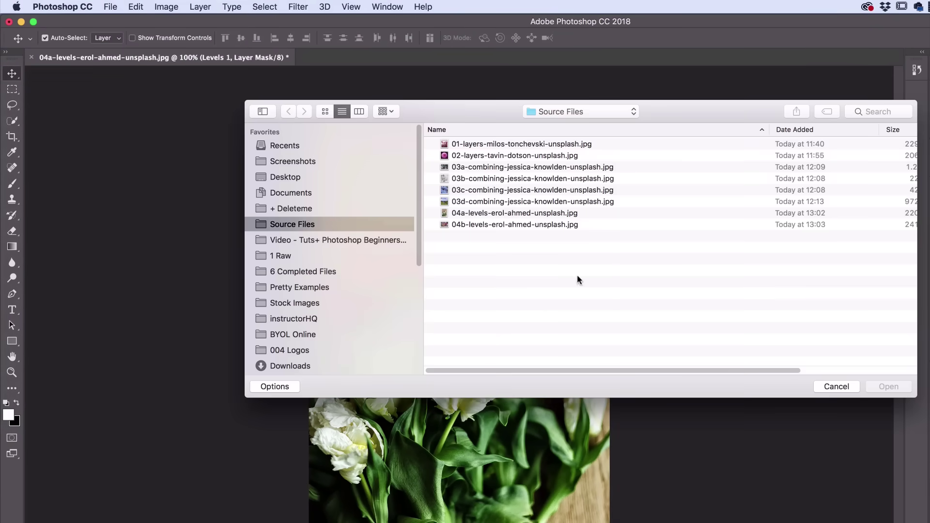
pyautogui.click(453, 225)
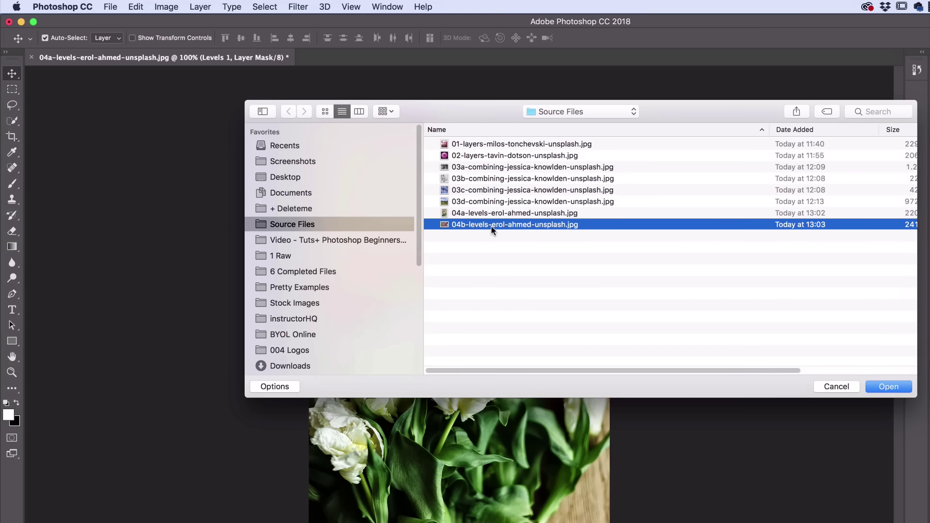
pyautogui.click(825, 385)
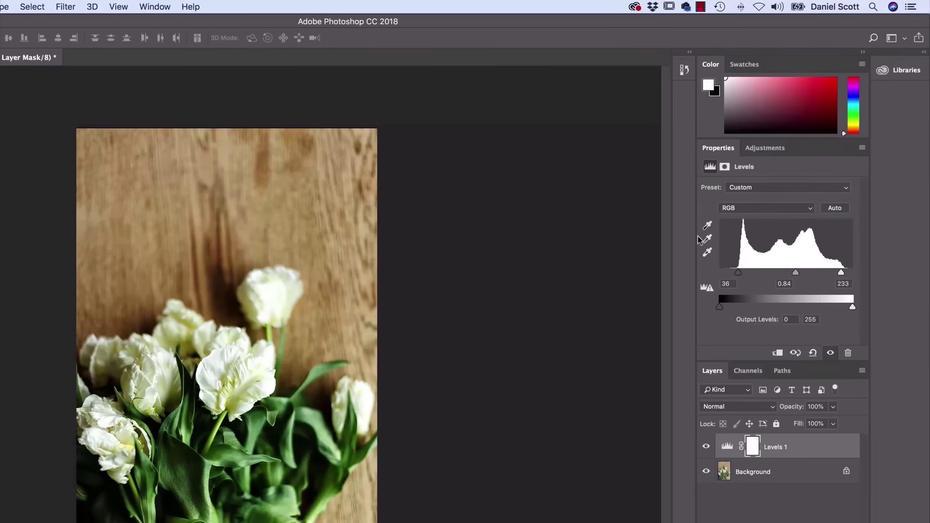
pyautogui.click(761, 150)
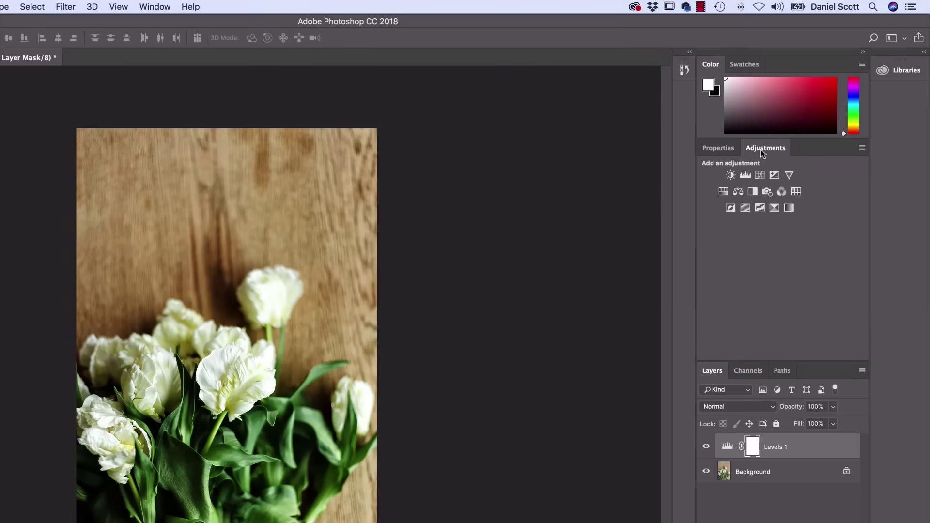
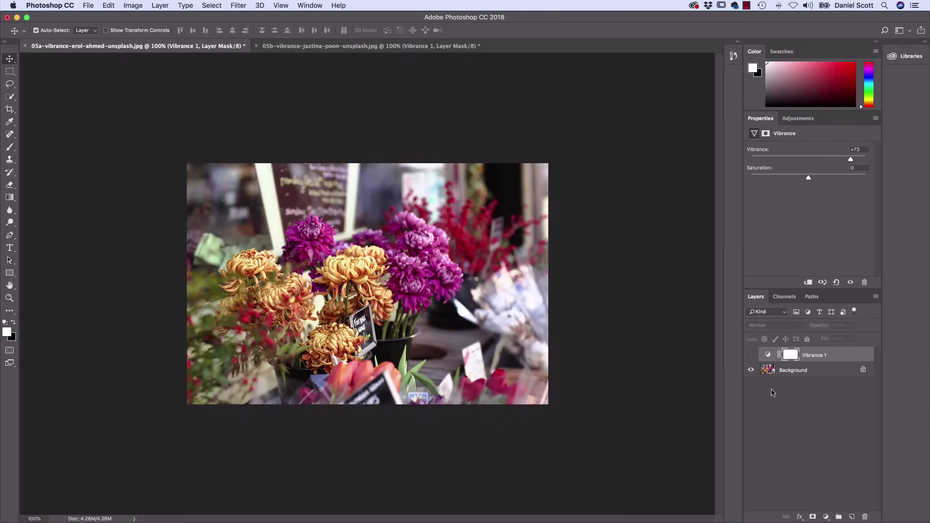
# Toggle the Vibrance 1 layer's visibility on the finished flower shop example, and open the original 05a-vibrance photo from the Source Files folder.
pyautogui.click(750, 355)
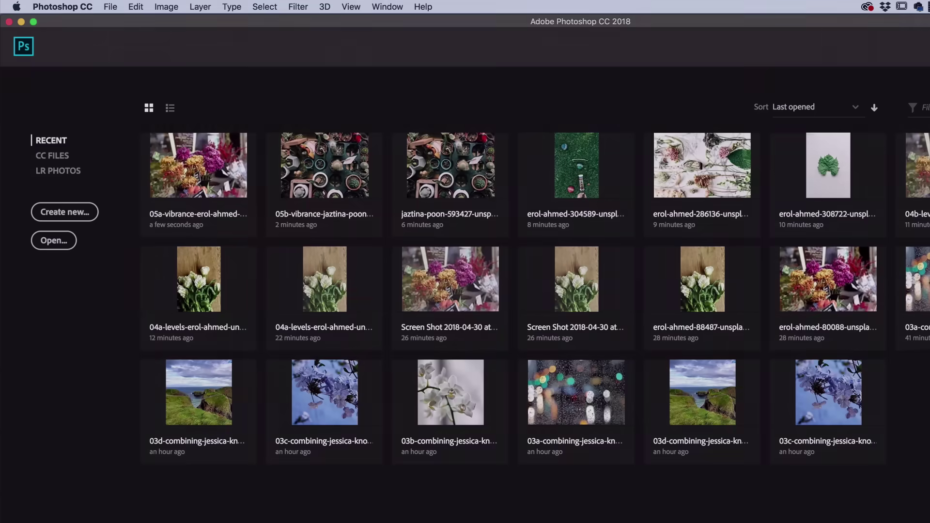
pyautogui.click(111, 7)
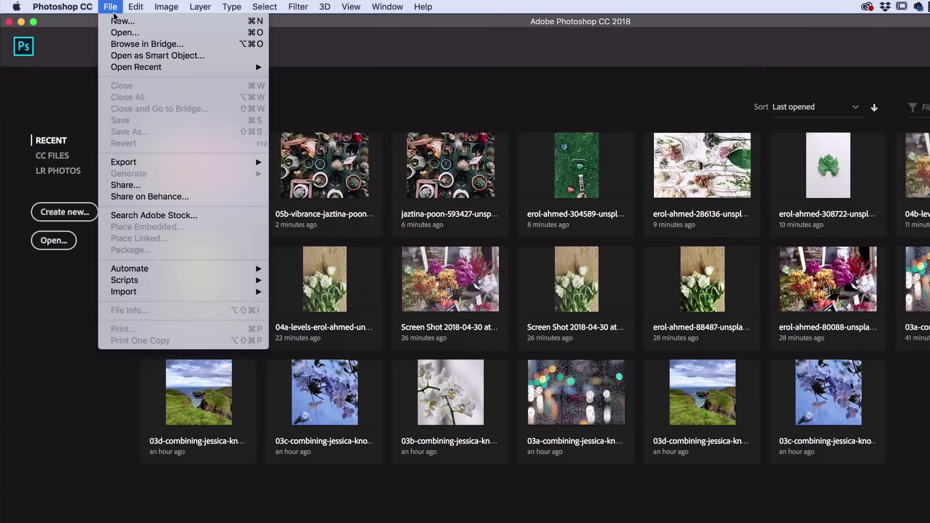
pyautogui.click(131, 33)
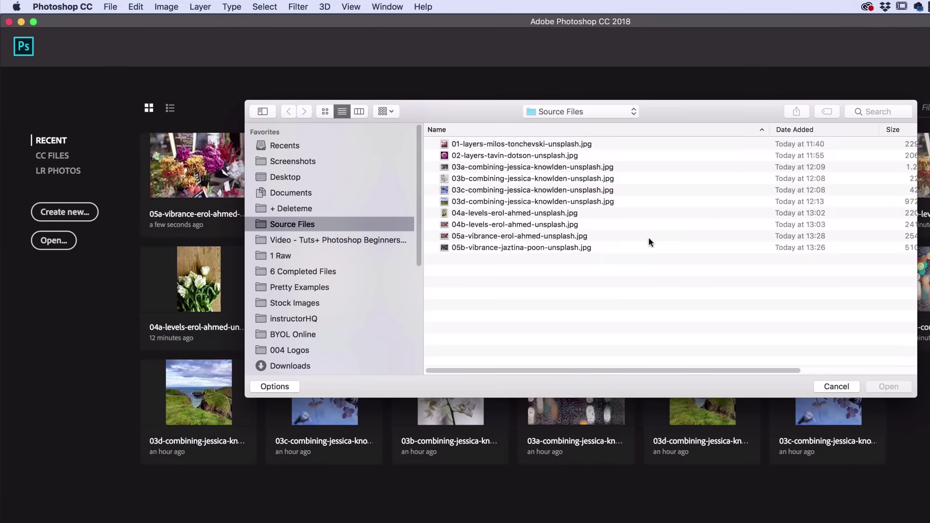
pyautogui.click(450, 225)
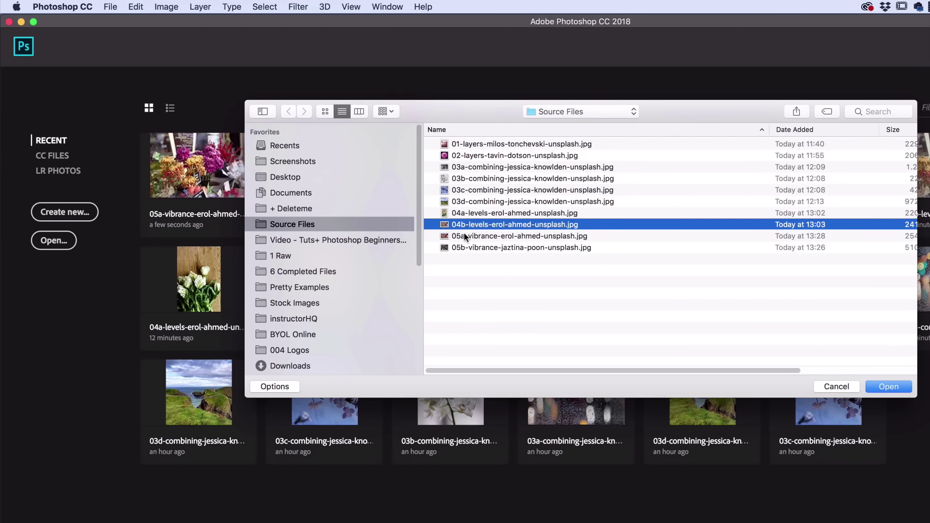
pyautogui.click(452, 236)
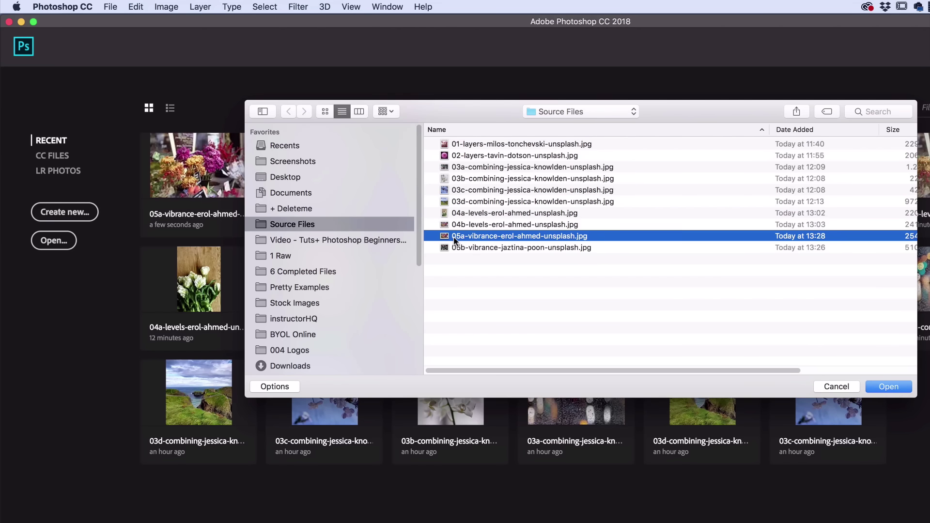
pyautogui.click(894, 387)
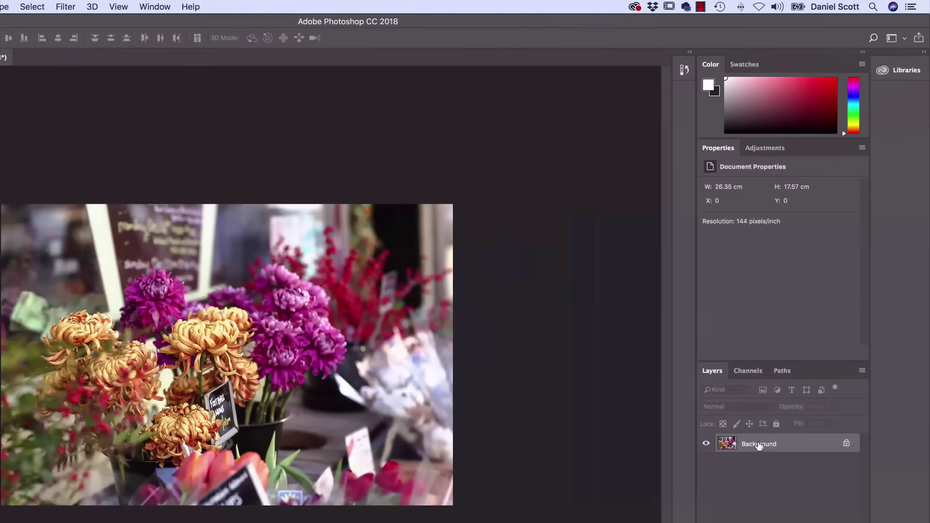
# Add a Vibrance adjustment layer above the flower shop photo's Background layer.
pyautogui.click(751, 148)
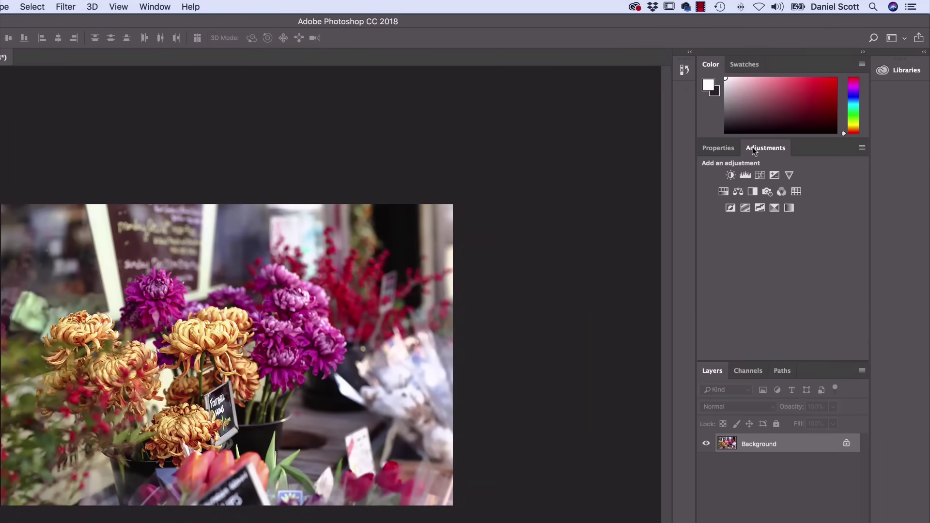
pyautogui.click(789, 176)
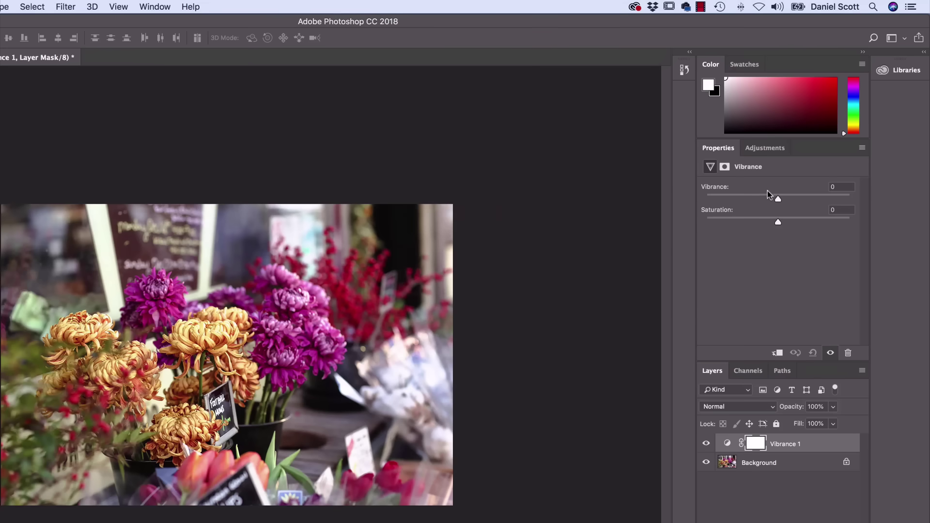
# Try Vibrance values of +43 and +58 on the flower shop photo's Vibrance adjustment layer.
pyautogui.moveTo(778, 200)
pyautogui.mouseDown()
pyautogui.moveTo(821, 200)
pyautogui.moveTo(776, 199)
pyautogui.mouseUp()
pyautogui.moveTo(778, 200); pyautogui.dragTo(808, 198)
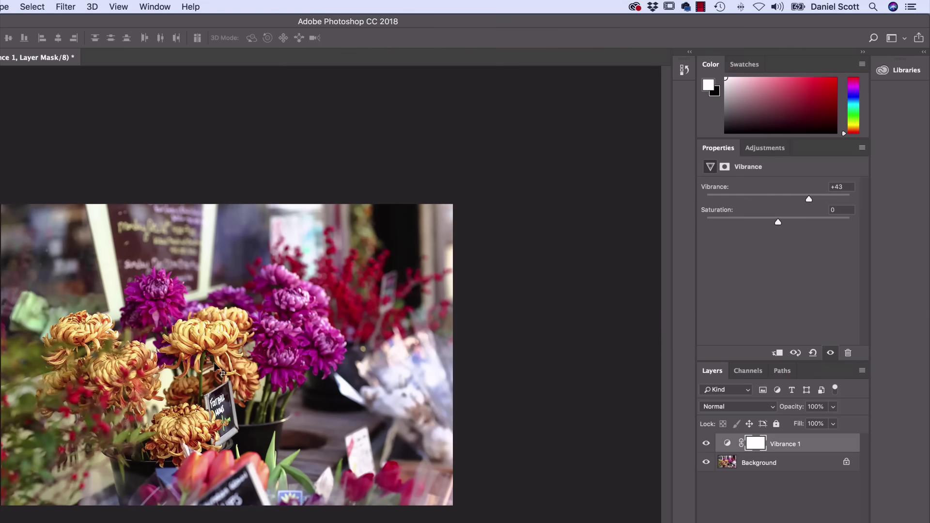
pyautogui.click(777, 196)
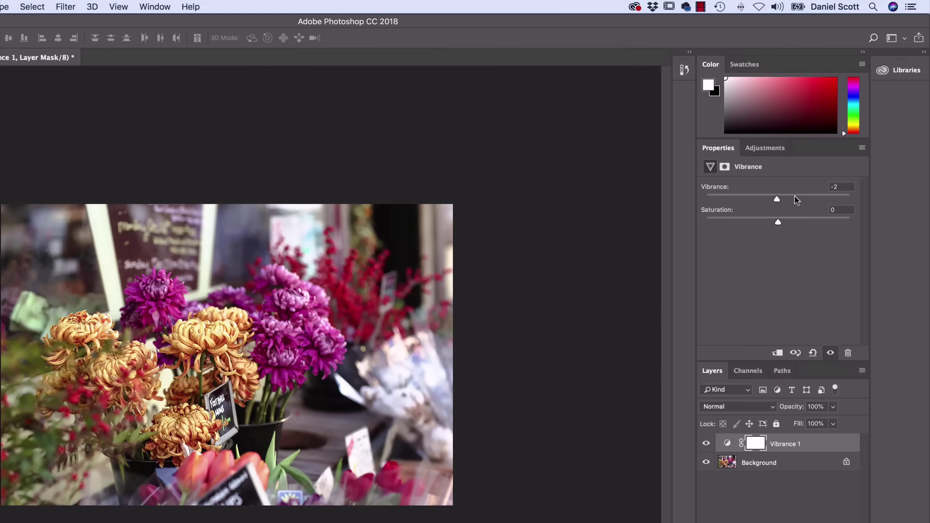
pyautogui.moveTo(777, 198); pyautogui.dragTo(819, 199)
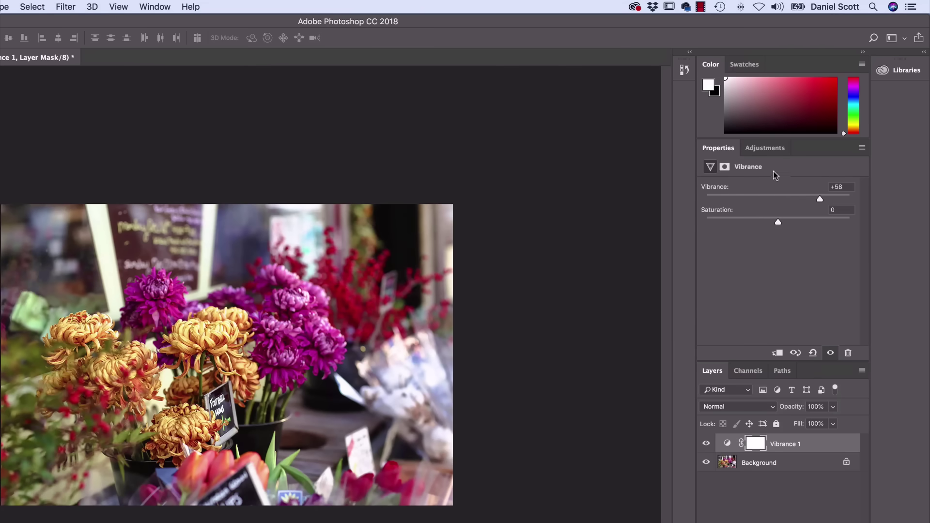
pyautogui.click(777, 198)
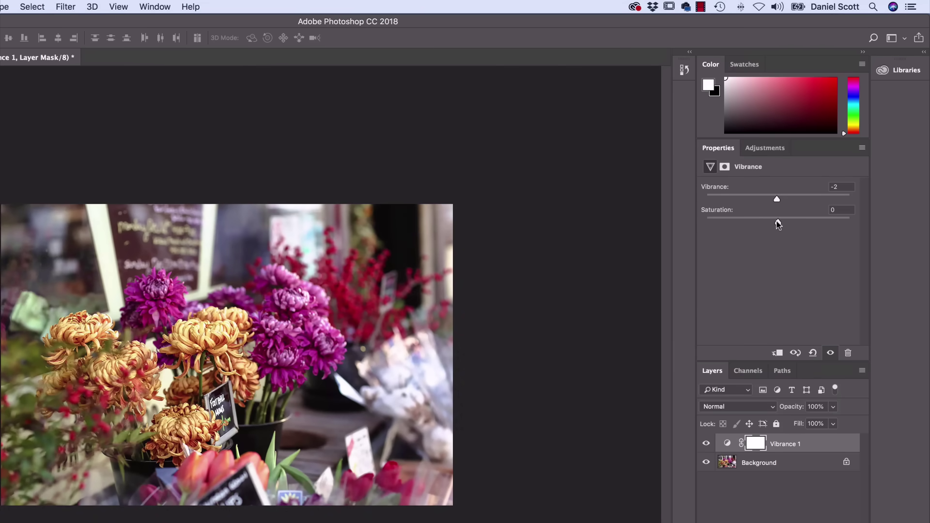
# Test Saturation at +53 and Vibrance at +100 on the flower shop photo, and settle on Vibrance +40 with Saturation +1.
pyautogui.moveTo(778, 222); pyautogui.dragTo(816, 222)
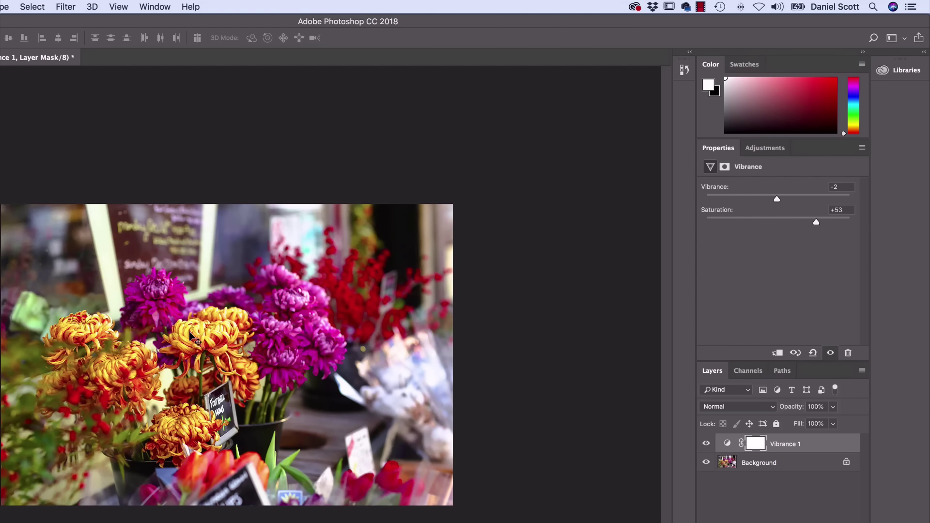
pyautogui.moveTo(788, 227); pyautogui.dragTo(800, 200)
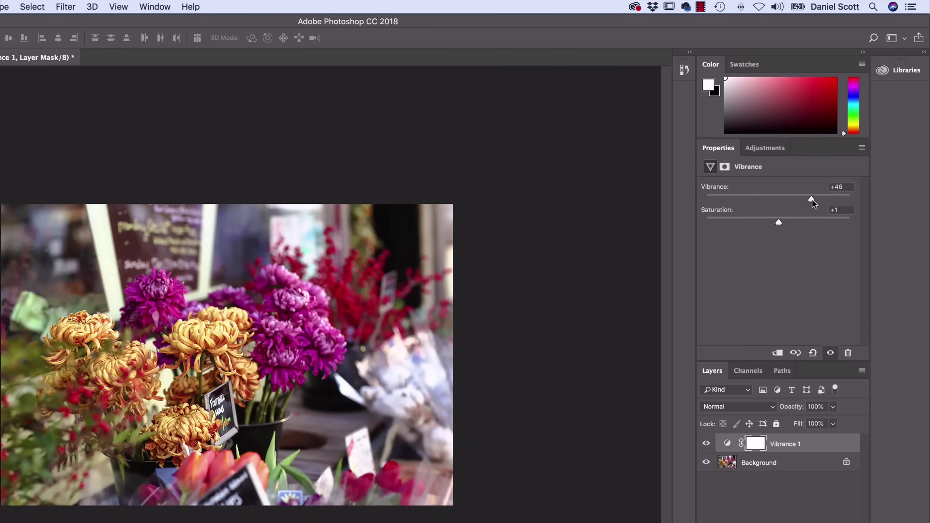
pyautogui.moveTo(812, 200); pyautogui.dragTo(899, 201)
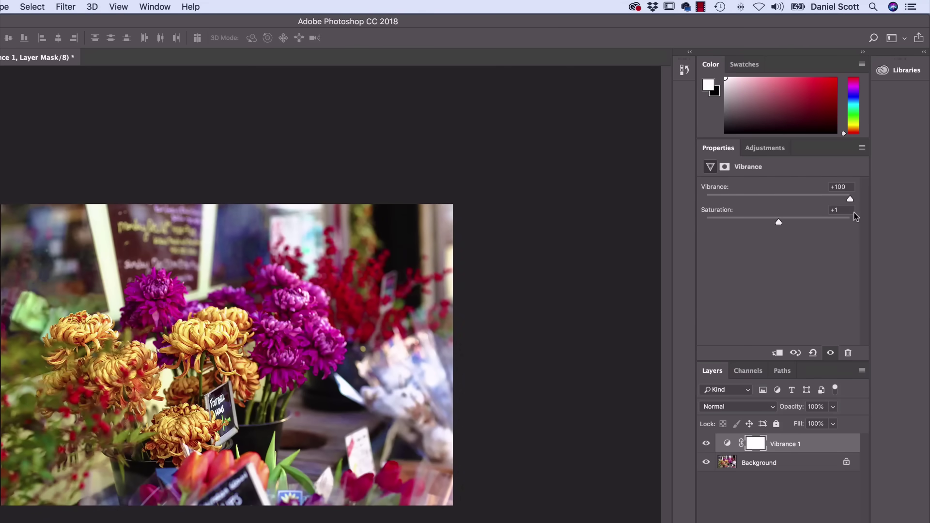
pyautogui.click(794, 196)
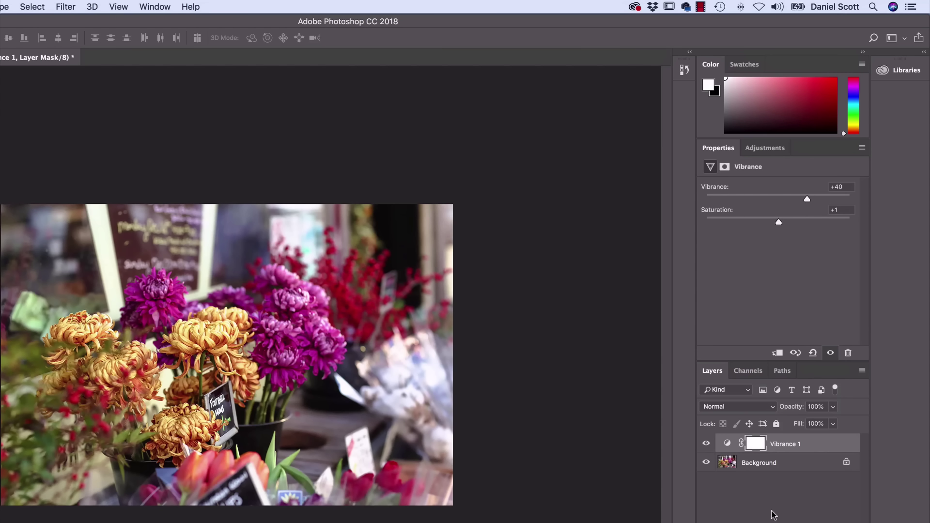
# Hide and show the Vibrance 1 layer repeatedly to compare the flower shop photo before and after the adjustment.
pyautogui.click(706, 444)
pyautogui.click(706, 444)
pyautogui.click(705, 444)
pyautogui.click(705, 445)
pyautogui.click(705, 444)
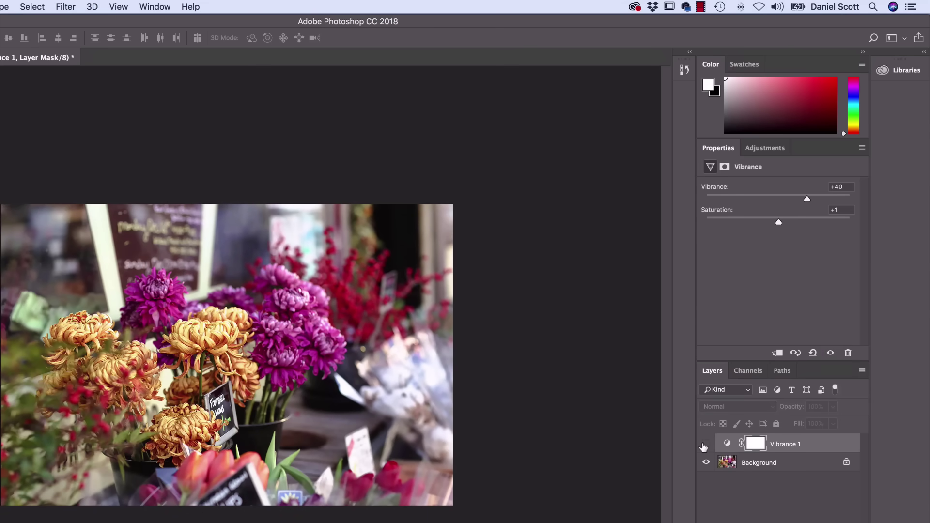
pyautogui.click(705, 444)
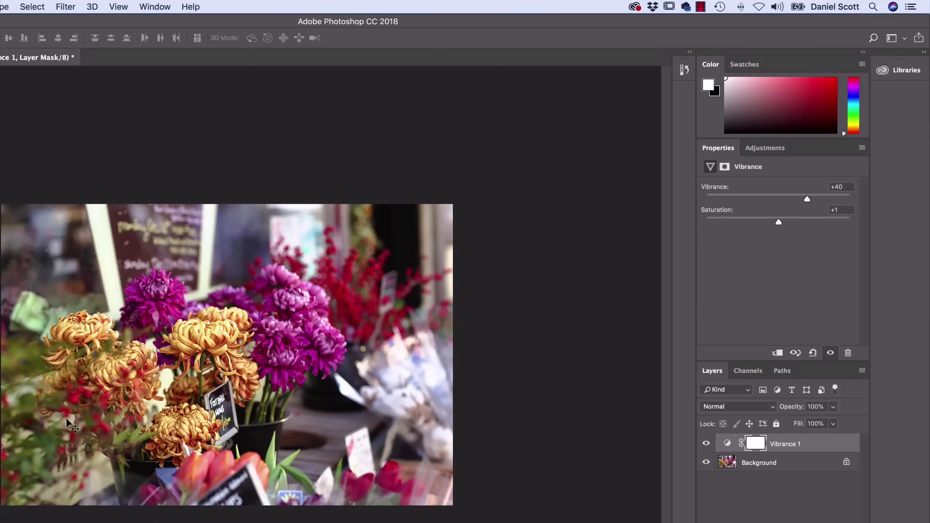
pyautogui.click(706, 444)
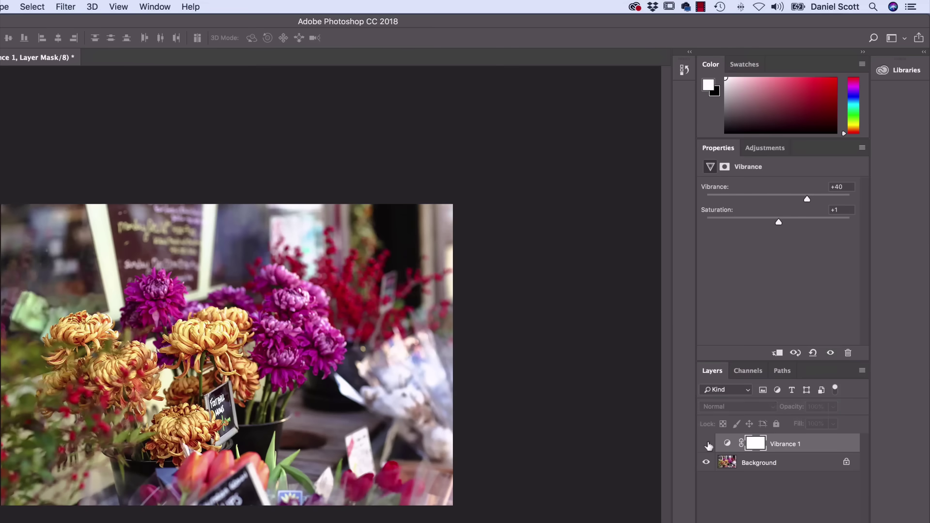
pyautogui.click(706, 444)
pyautogui.click(707, 445)
pyautogui.click(707, 446)
pyautogui.moveTo(809, 201); pyautogui.dragTo(778, 222)
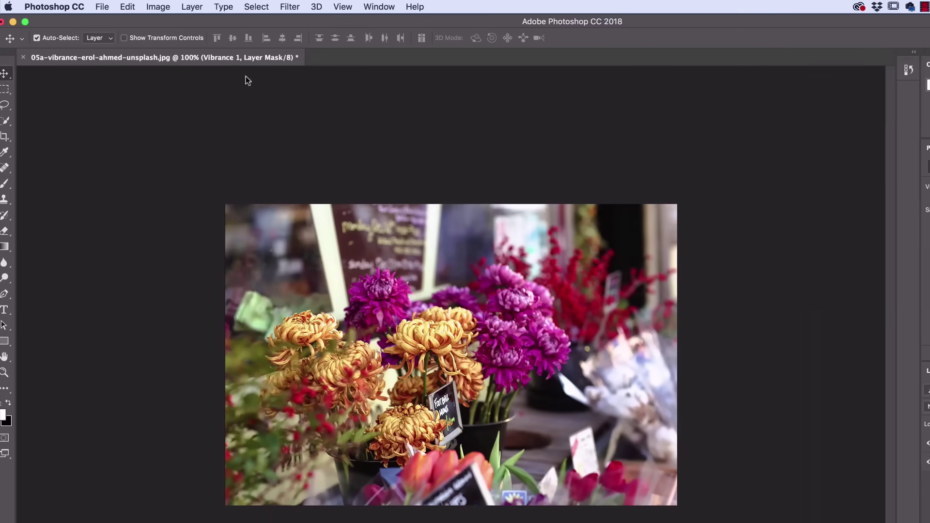
# Open the 05b-vibrance photo from the Source Files folder.
pyautogui.click(110, 7)
pyautogui.click(122, 32)
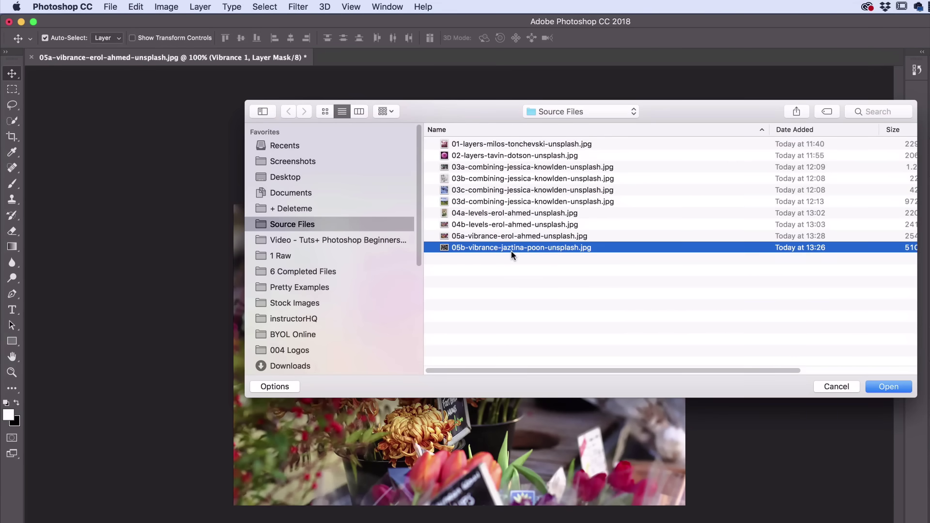
pyautogui.click(886, 386)
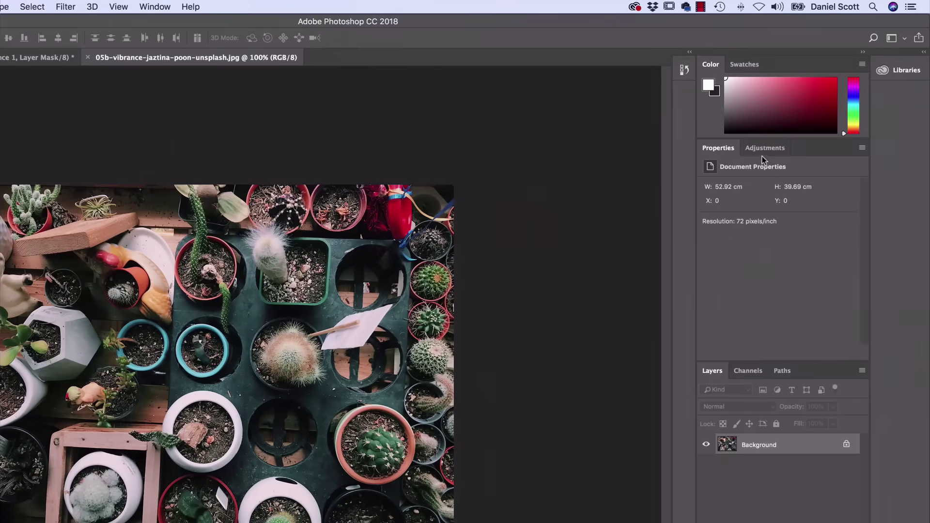
# Add a Vibrance adjustment layer to the potted cactus photo and try raising and lowering its Vibrance.
pyautogui.click(764, 147)
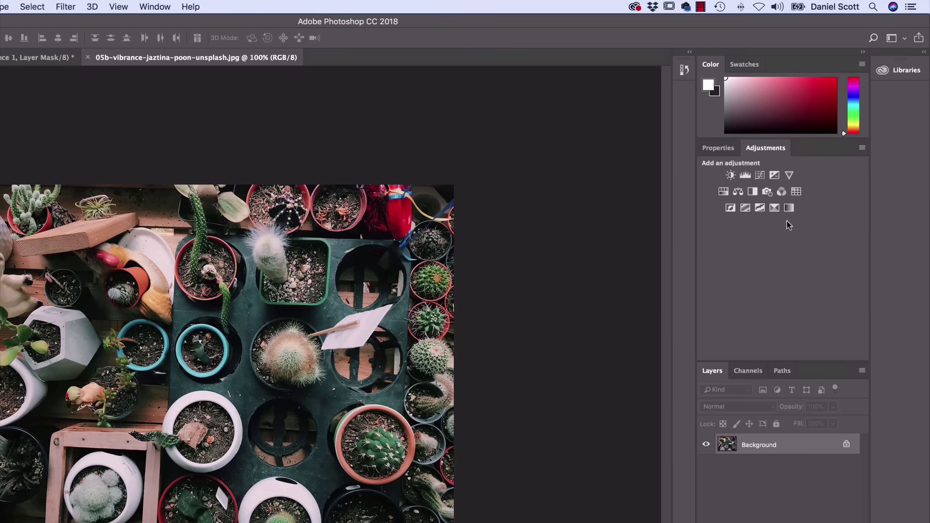
pyautogui.click(789, 175)
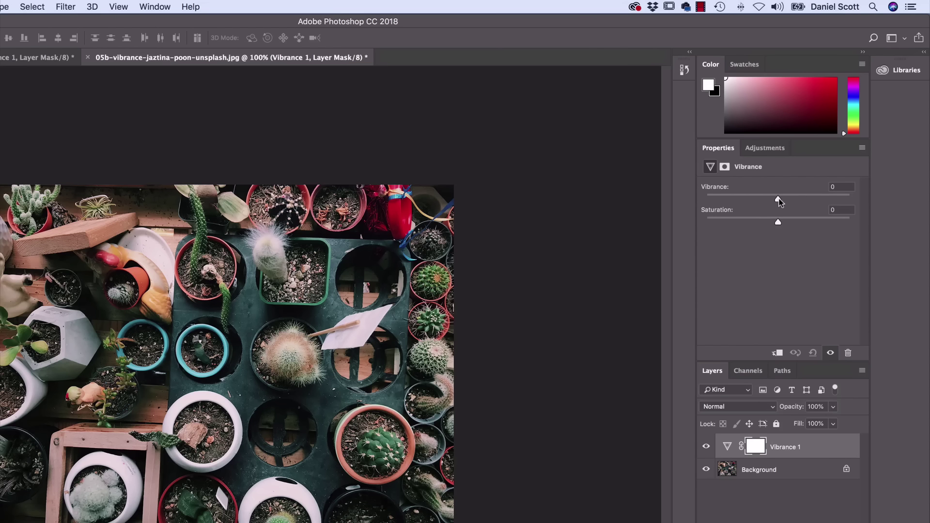
pyautogui.moveTo(778, 200); pyautogui.dragTo(811, 196)
pyautogui.moveTo(815, 196); pyautogui.dragTo(776, 199)
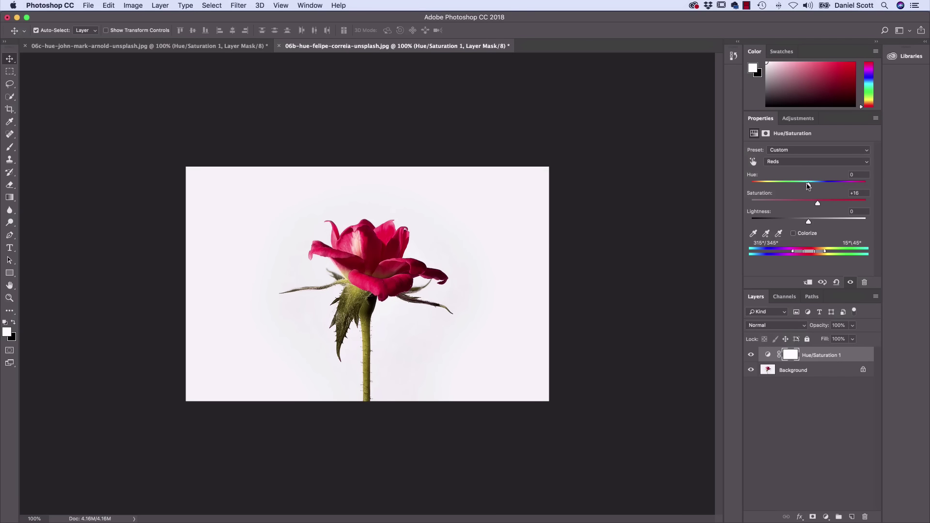
# Set the Reds hue to +54 on the Hue/Saturation layer of the single rose example.
pyautogui.moveTo(808, 186); pyautogui.dragTo(837, 200)
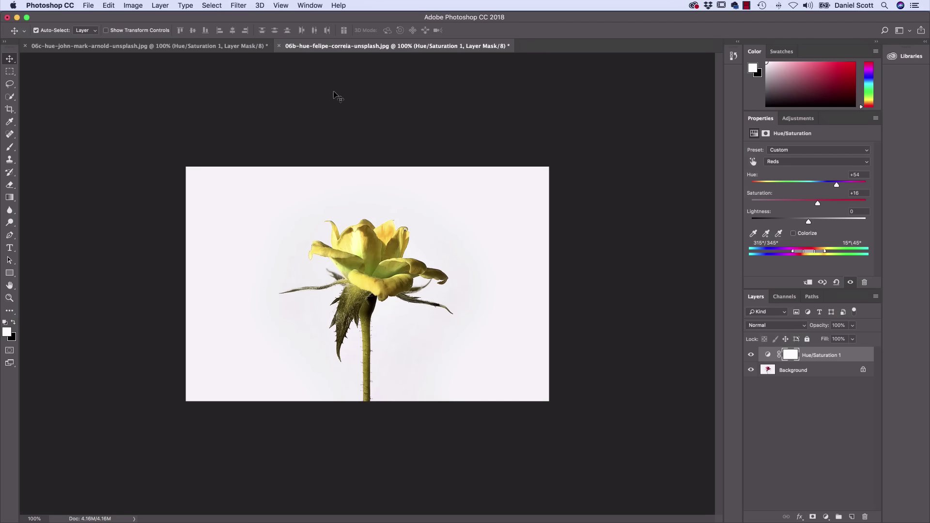
# Switch to the 06c-hue tree landscape example and toggle its Hue/Saturation 1 layer to compare the grass and sky colours.
pyautogui.click(144, 48)
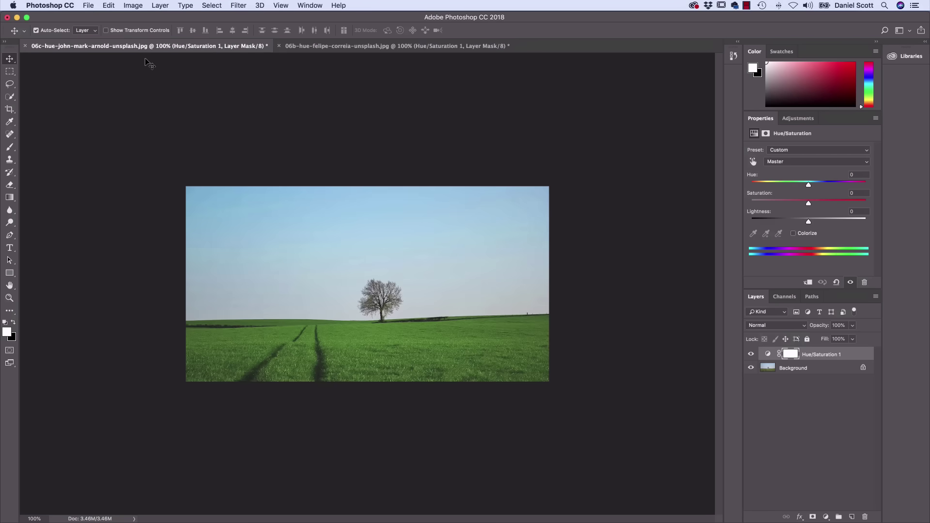
pyautogui.click(751, 355)
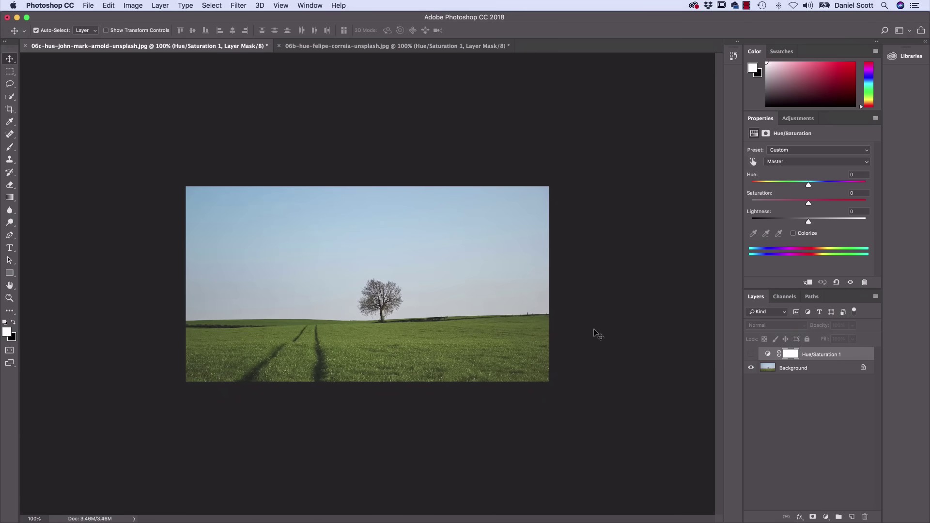
pyautogui.click(751, 355)
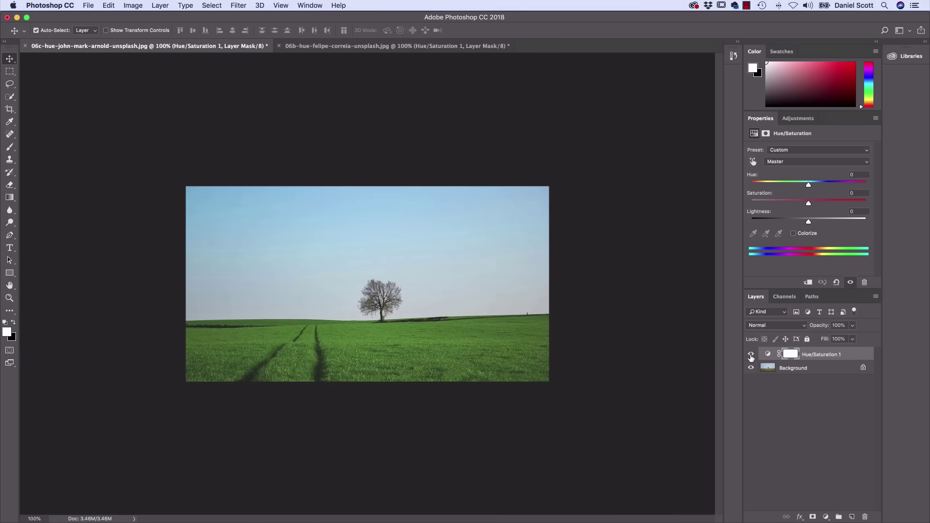
pyautogui.click(750, 356)
pyautogui.click(750, 356)
pyautogui.click(751, 355)
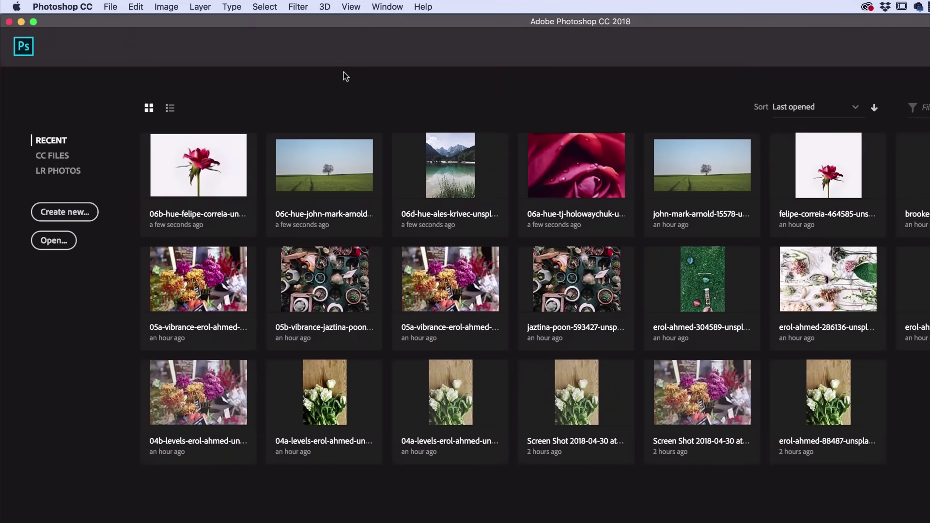
# Open the 06a-hue photo from the Source Files folder and activate the Move tool.
pyautogui.click(111, 6)
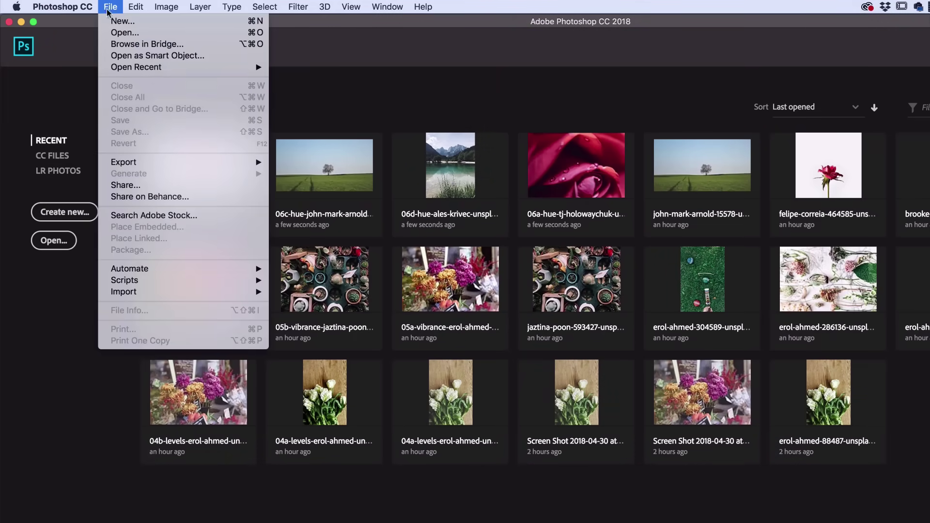
pyautogui.click(122, 32)
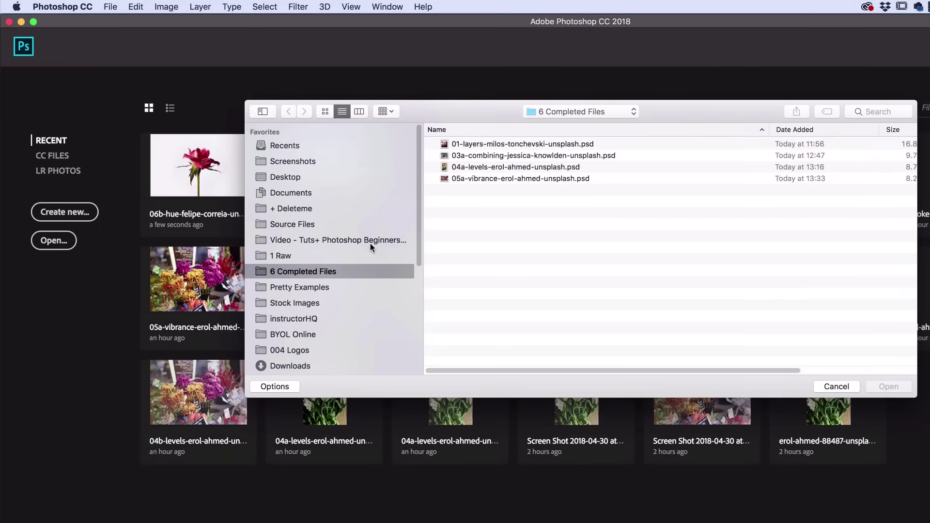
pyautogui.click(324, 226)
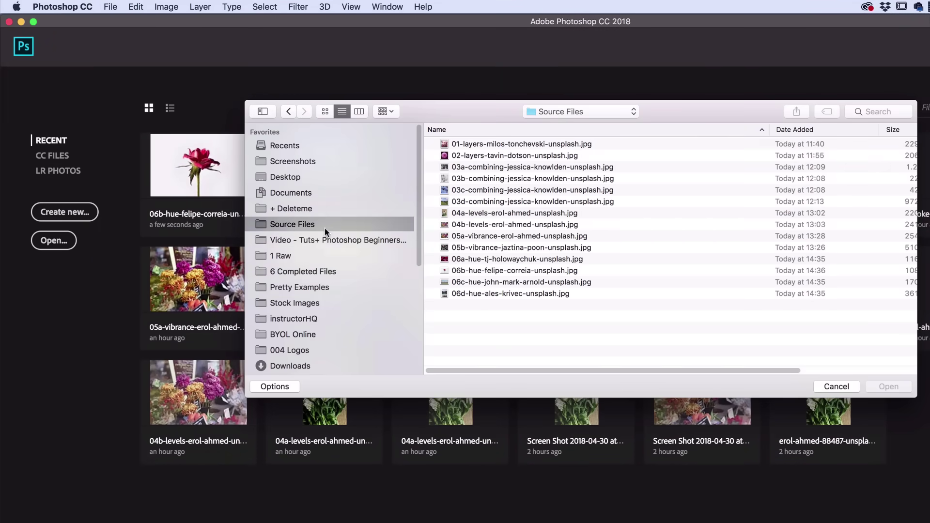
pyautogui.click(463, 261)
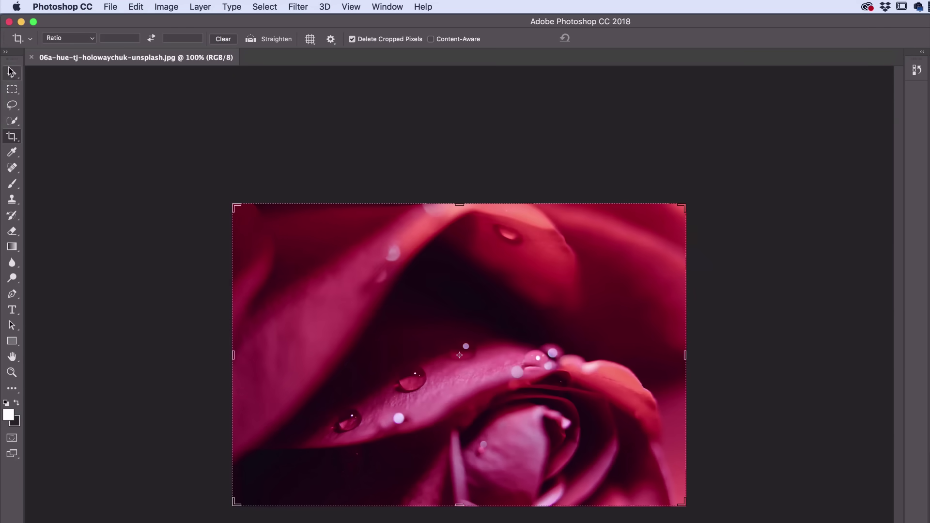
pyautogui.click(12, 73)
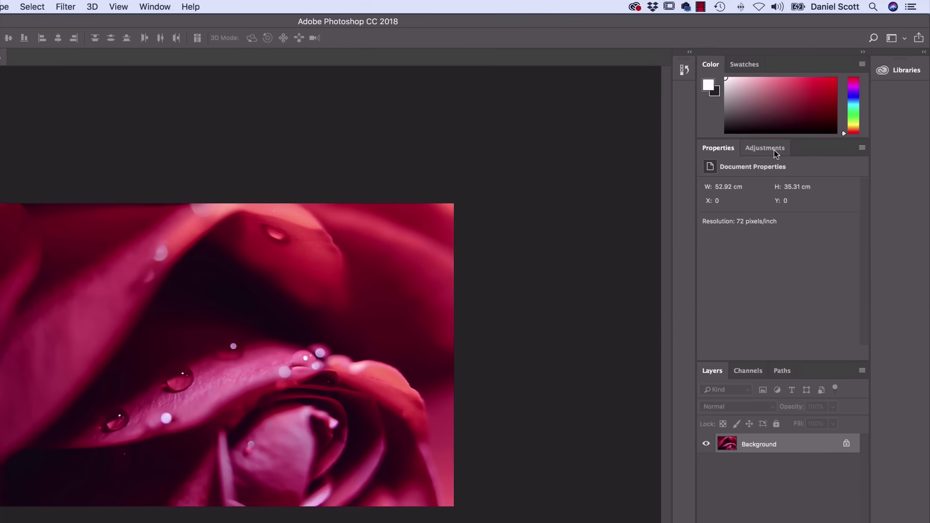
# Add a Hue/Saturation adjustment layer above the rose close-up and shift its master Hue to turn the petals purple.
pyautogui.click(766, 149)
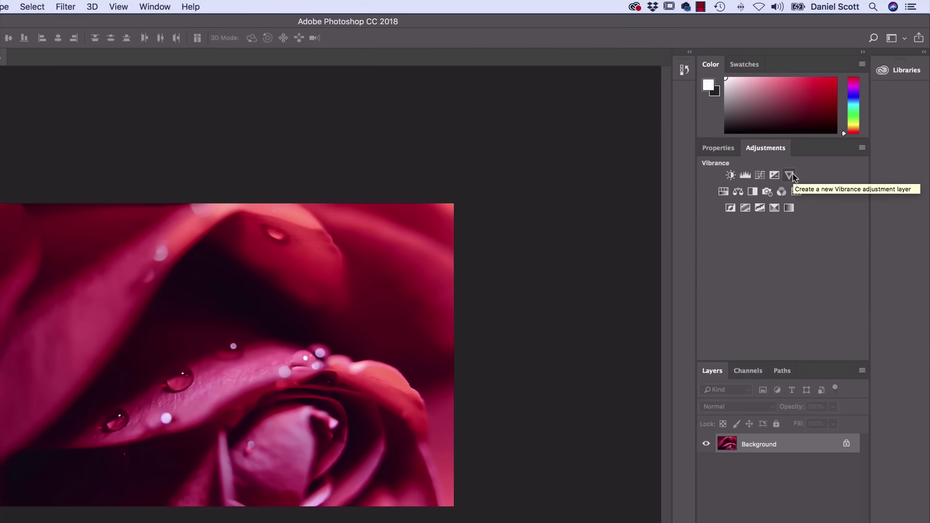
pyautogui.click(723, 192)
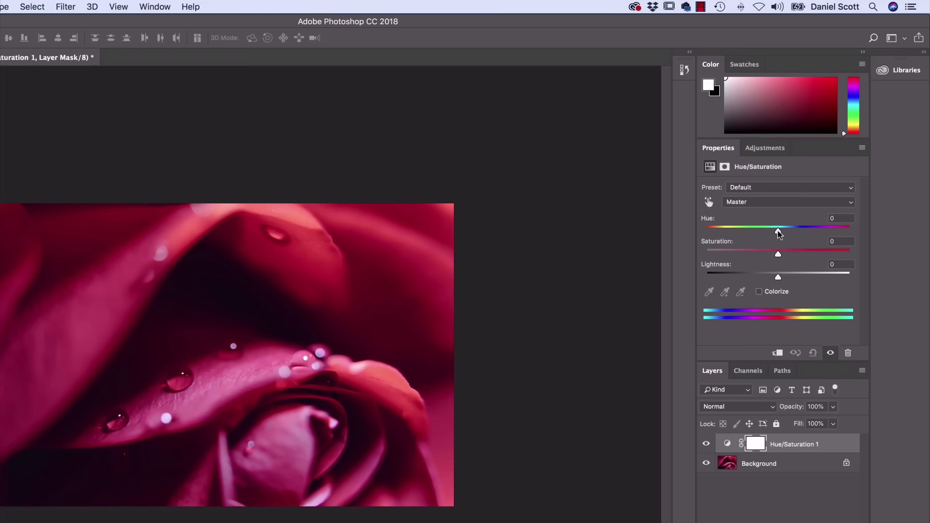
pyautogui.moveTo(777, 230); pyautogui.dragTo(737, 234)
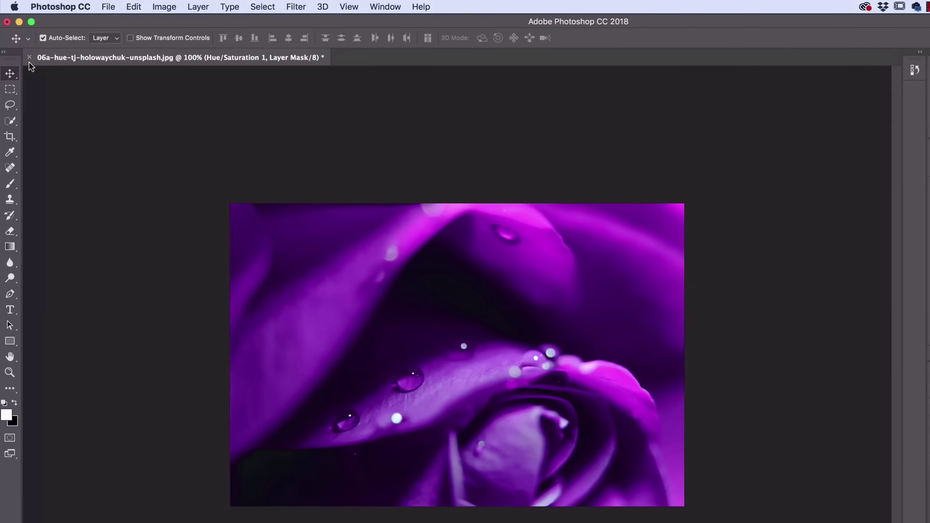
# Close the rose close-up without saving, and open the 06b-hue photo from the Source Files folder.
pyautogui.click(31, 58)
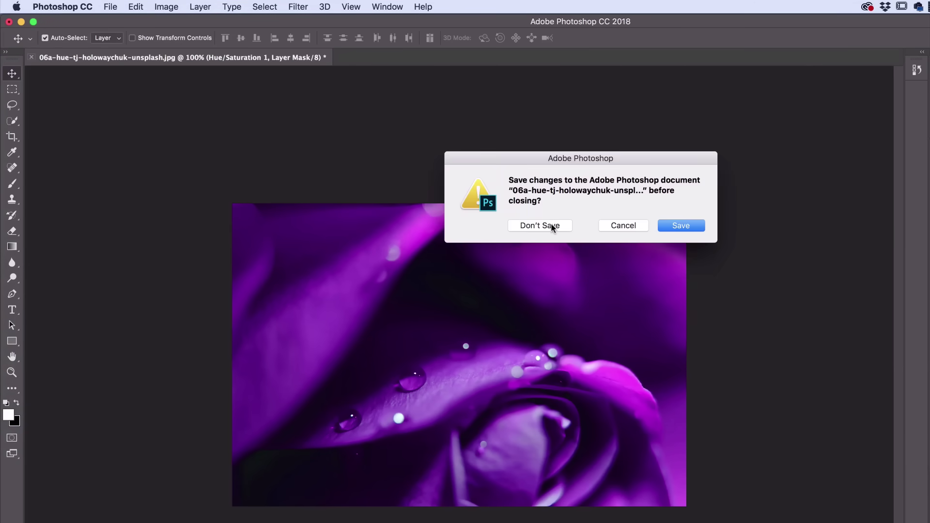
pyautogui.click(551, 226)
pyautogui.click(112, 6)
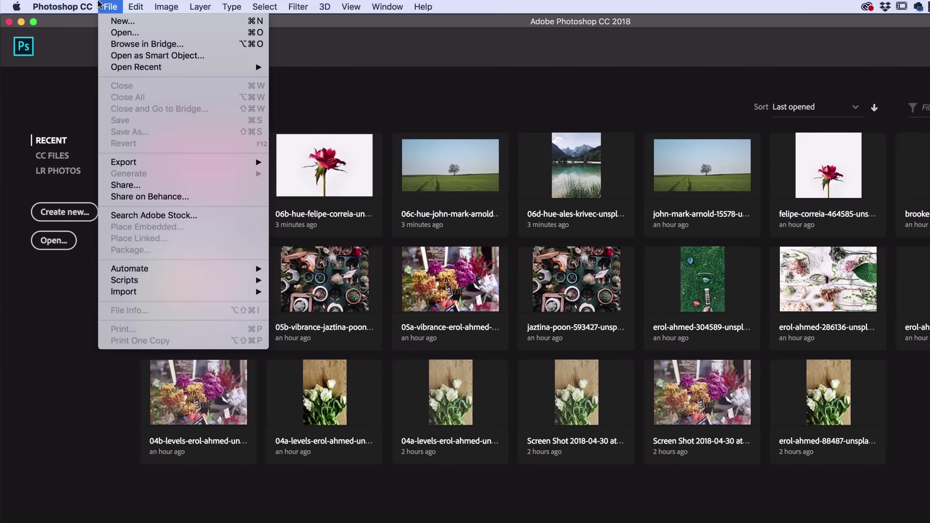
pyautogui.click(122, 32)
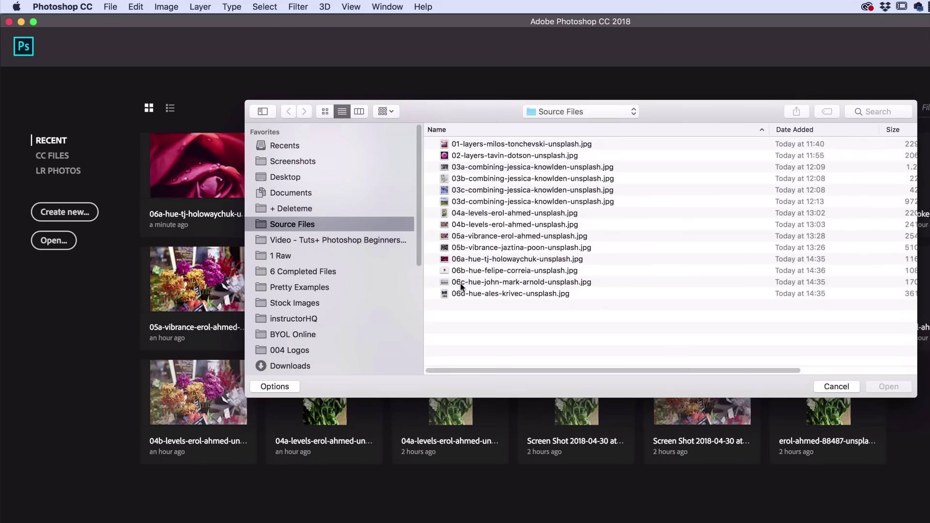
pyautogui.click(463, 271)
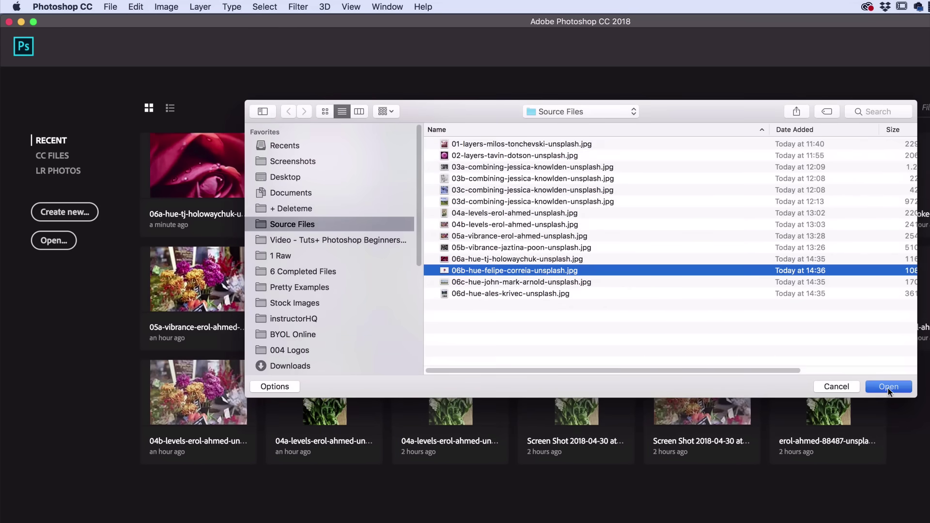
pyautogui.press('Return')
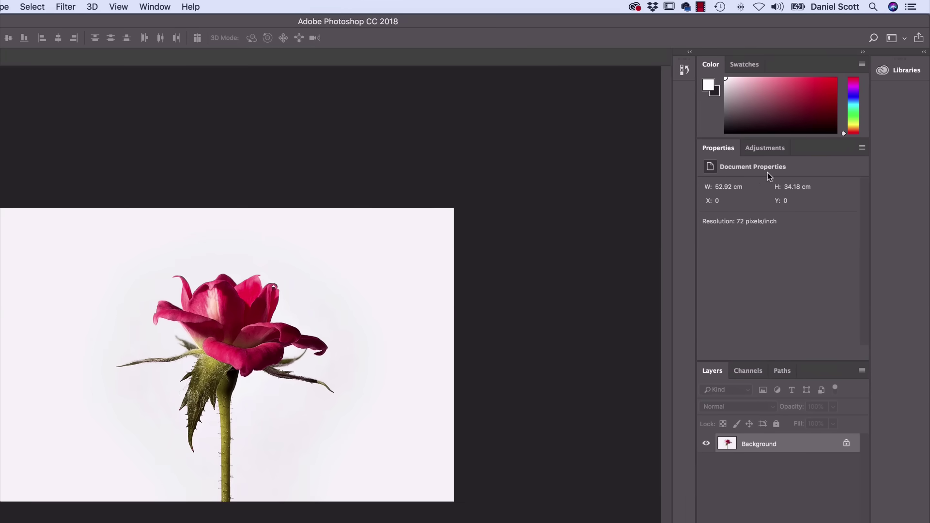
# Add a Hue/Saturation adjustment layer above the rose photo, try a master Hue of -58, and return it to 0.
pyautogui.click(767, 150)
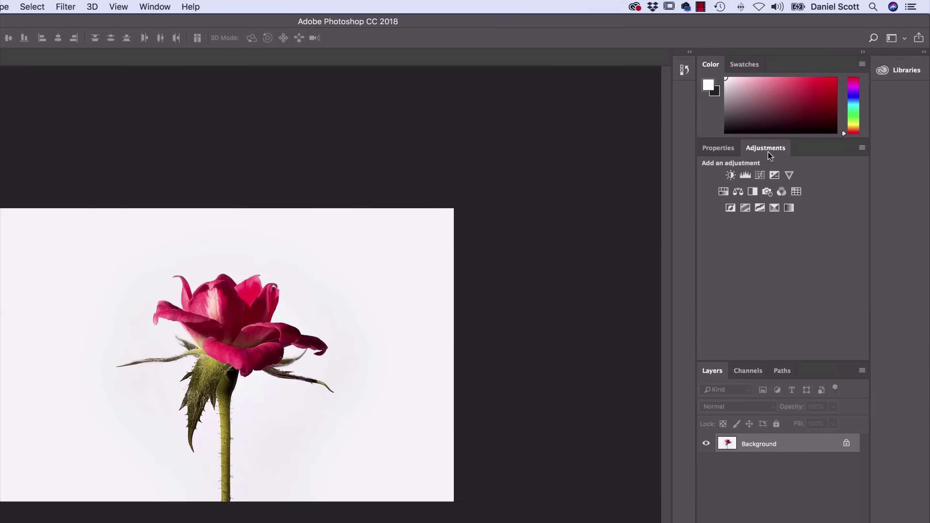
pyautogui.click(723, 192)
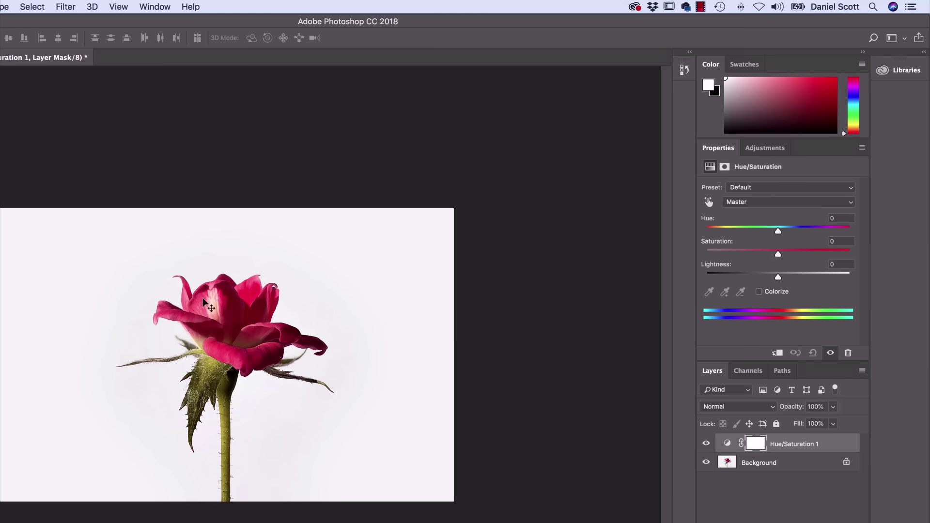
pyautogui.moveTo(778, 231); pyautogui.dragTo(741, 233)
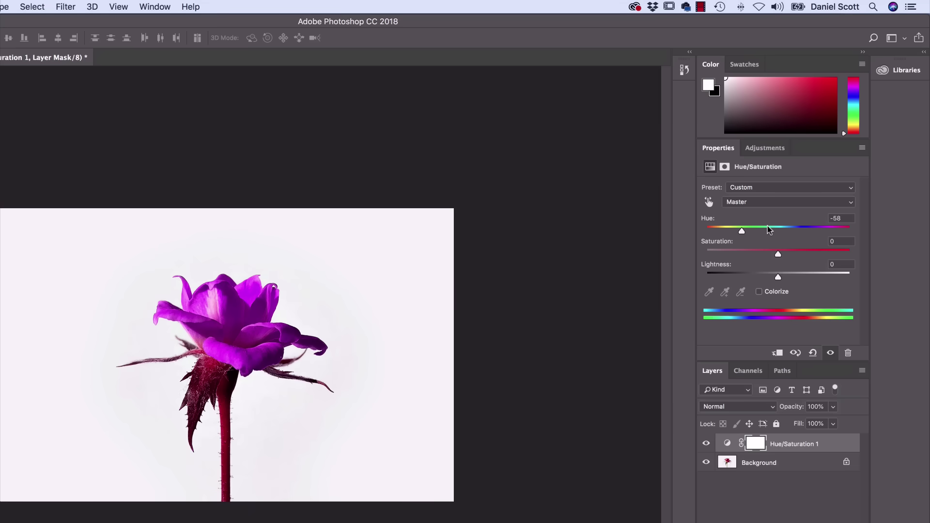
pyautogui.moveTo(771, 233)
pyautogui.mouseDown()
pyautogui.moveTo(794, 232)
pyautogui.moveTo(719, 234)
pyautogui.moveTo(818, 233)
pyautogui.moveTo(777, 235)
pyautogui.mouseUp()
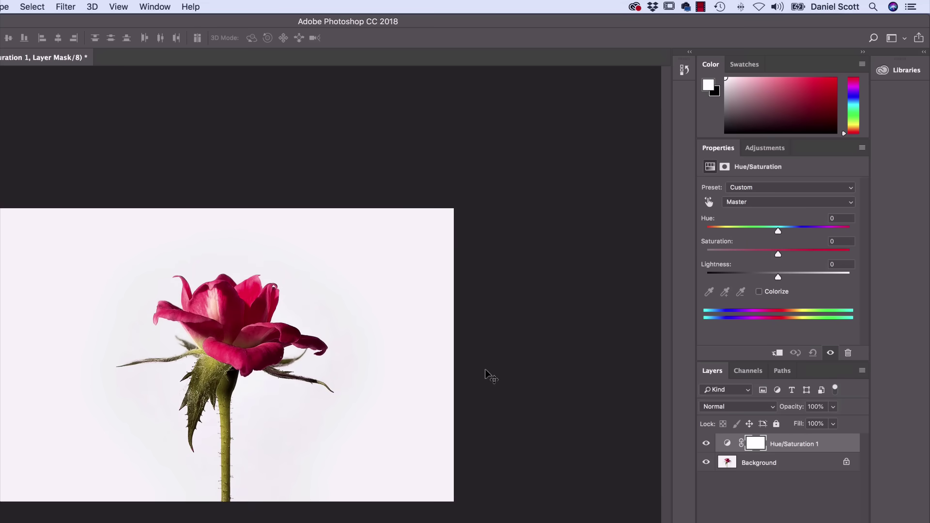
# Recolour only the Reds range of the rose to magenta with Hue -24 and Saturation +23.
pyautogui.click(753, 203)
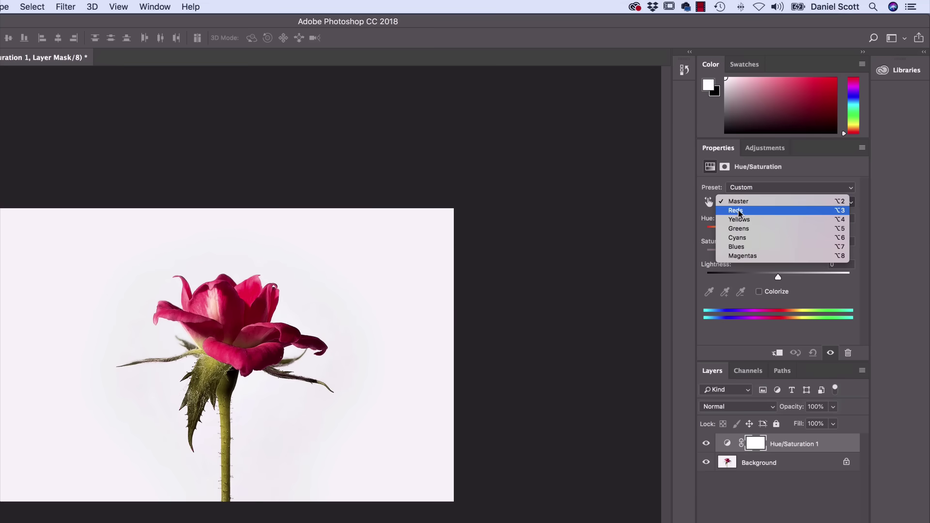
pyautogui.click(736, 210)
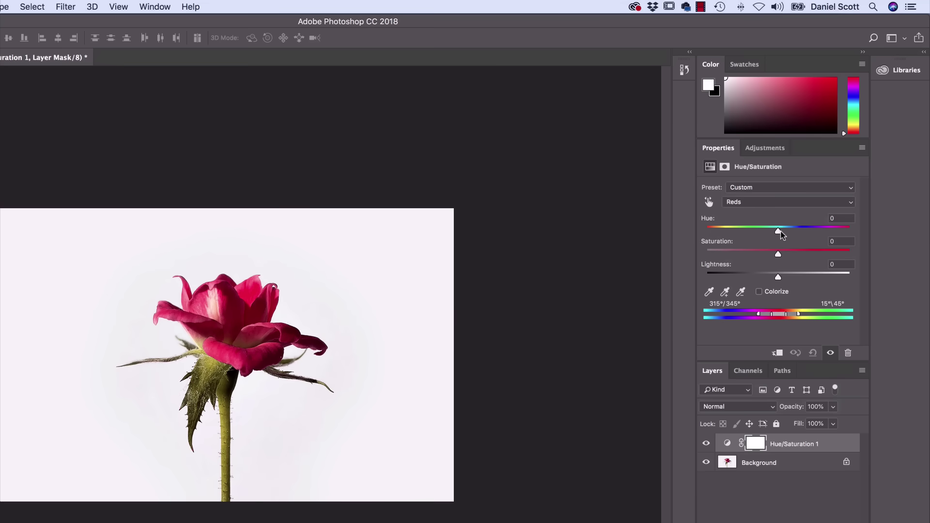
pyautogui.moveTo(778, 231); pyautogui.dragTo(808, 235)
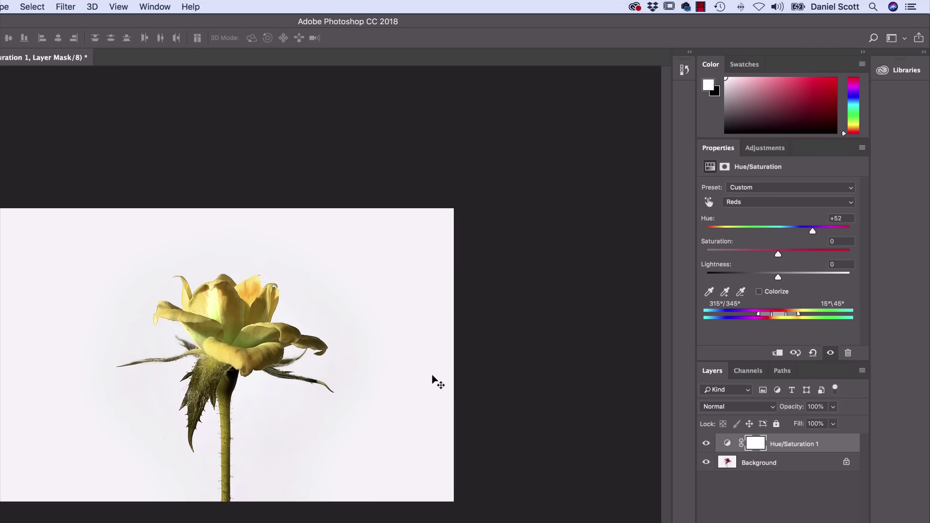
pyautogui.moveTo(808, 231); pyautogui.dragTo(785, 259)
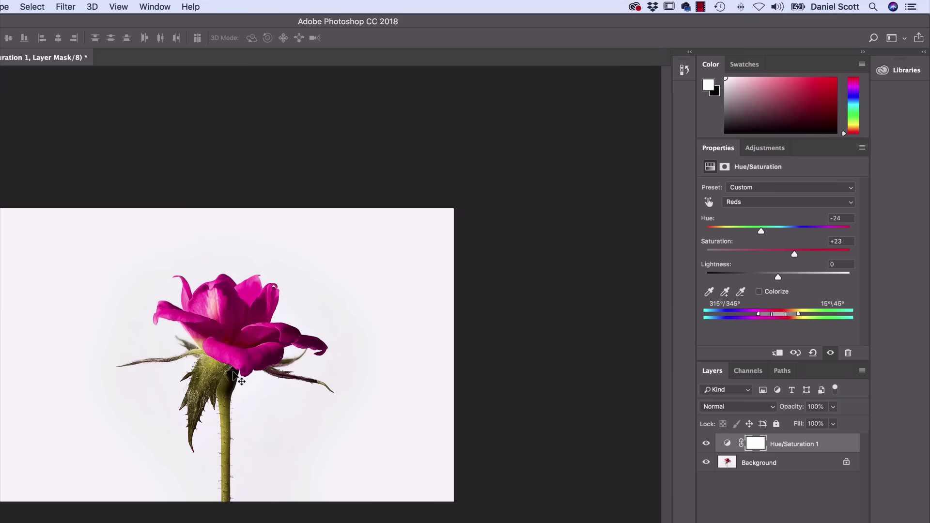
# Examine the rose's lower petals, leaves and stem up close to see which colours the Reds adjustment affects.
pyautogui.scroll(5, 233, 373)
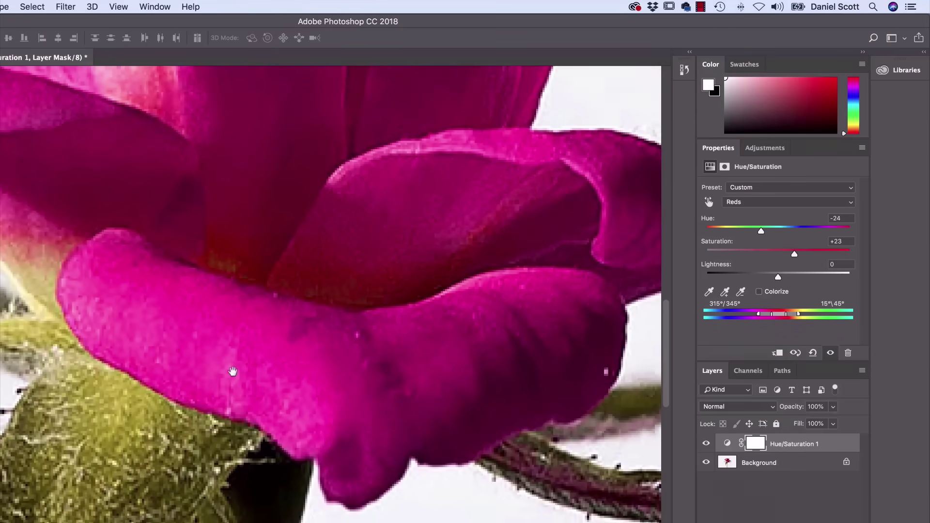
pyautogui.moveTo(233, 373); pyautogui.dragTo(213, 108)
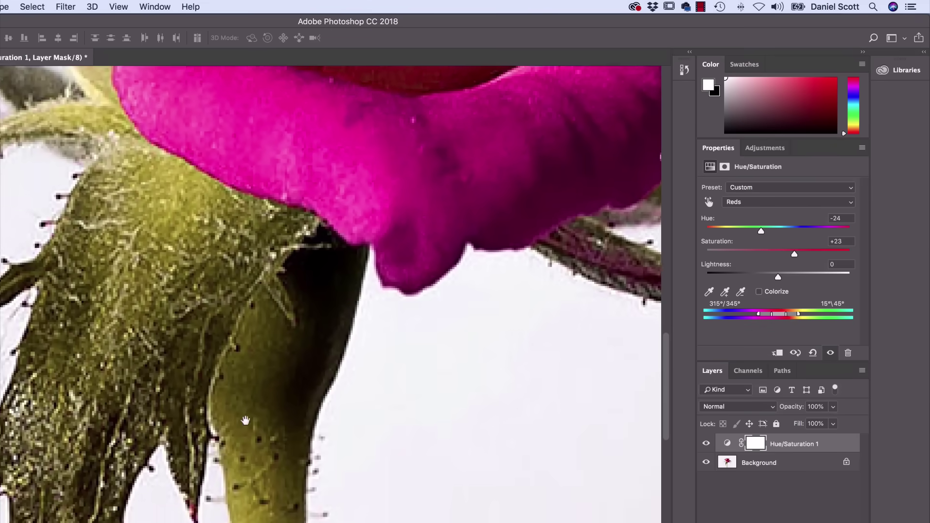
pyautogui.moveTo(245, 421); pyautogui.dragTo(208, 280)
pyautogui.press('super+minus')
pyautogui.press('super+minus')
pyautogui.press('super+minus')
pyautogui.press('super+minus')
pyautogui.press('super+minus')
pyautogui.press('super+minus')
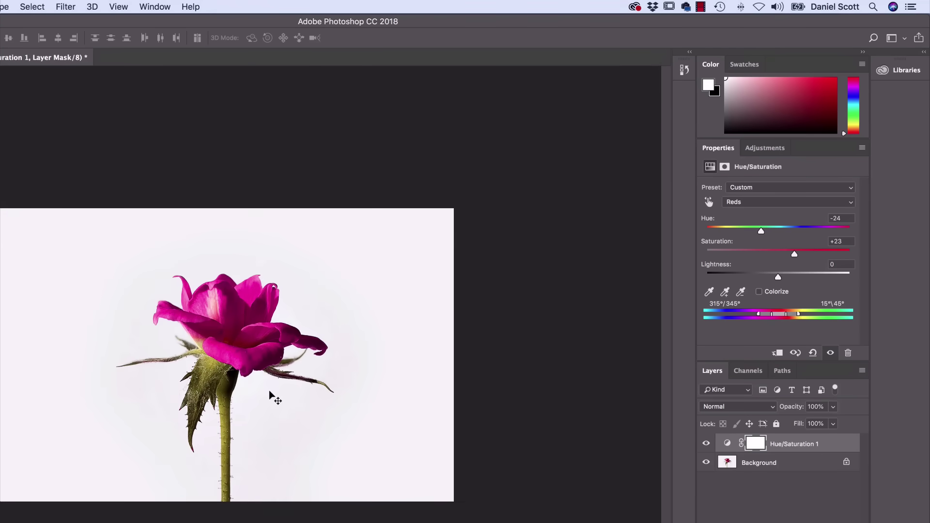
# Try shifting the Hue of the Greens range to recolour the rose's stem, and return it to 0.
pyautogui.click(756, 201)
pyautogui.click(743, 221)
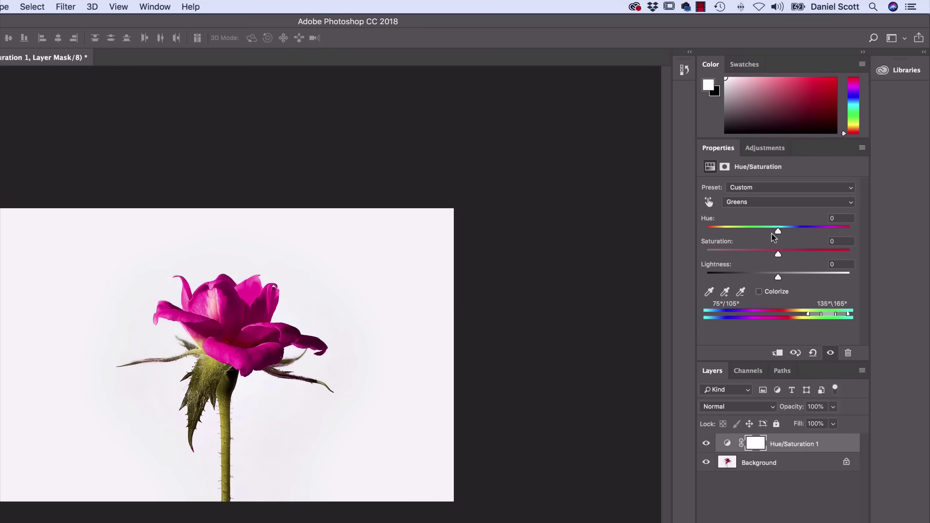
pyautogui.click(834, 230)
pyautogui.moveTo(833, 229); pyautogui.dragTo(778, 233)
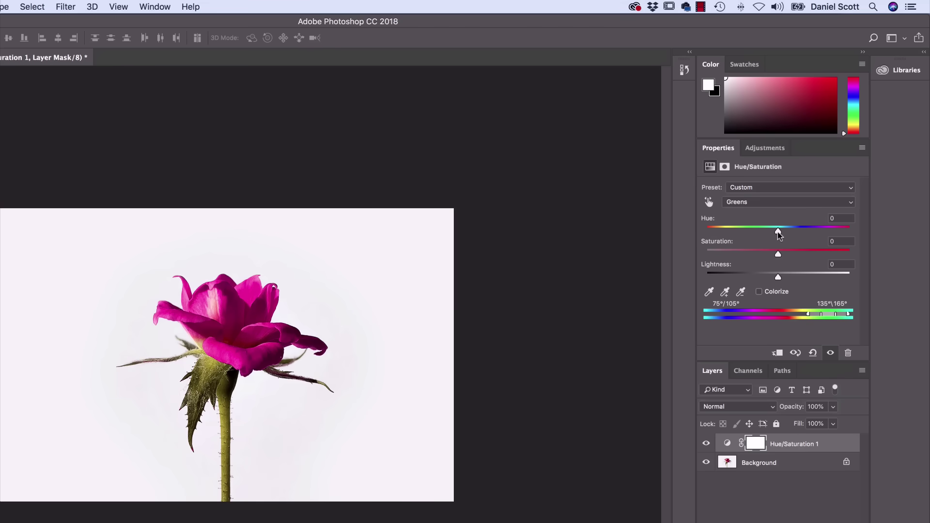
# Make the rose's stem and leaves greener by setting the Yellows range to Hue +25, Saturation +18 and Lightness +4.
pyautogui.click(767, 202)
pyautogui.click(738, 192)
pyautogui.moveTo(778, 233)
pyautogui.mouseDown()
pyautogui.moveTo(821, 233)
pyautogui.moveTo(740, 232)
pyautogui.moveTo(836, 232)
pyautogui.moveTo(767, 231)
pyautogui.moveTo(787, 233)
pyautogui.mouseUp()
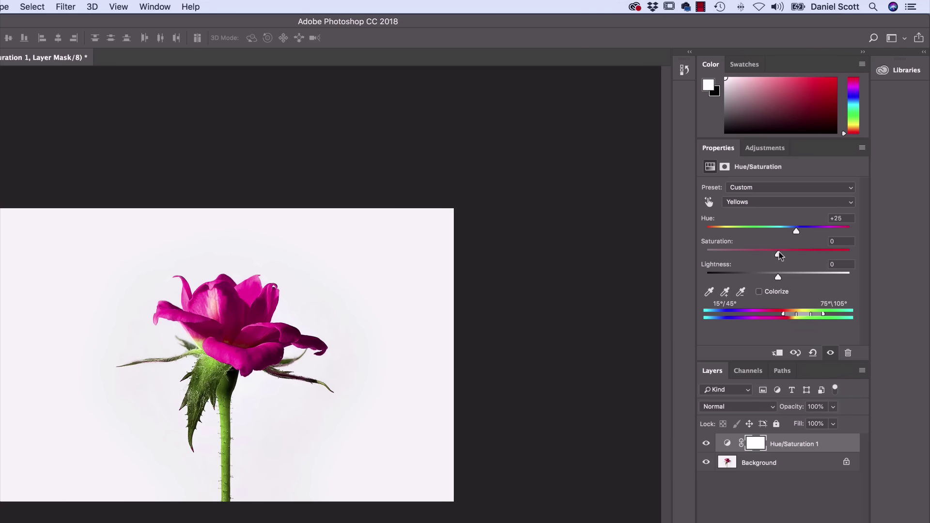
pyautogui.moveTo(778, 254); pyautogui.dragTo(919, 257)
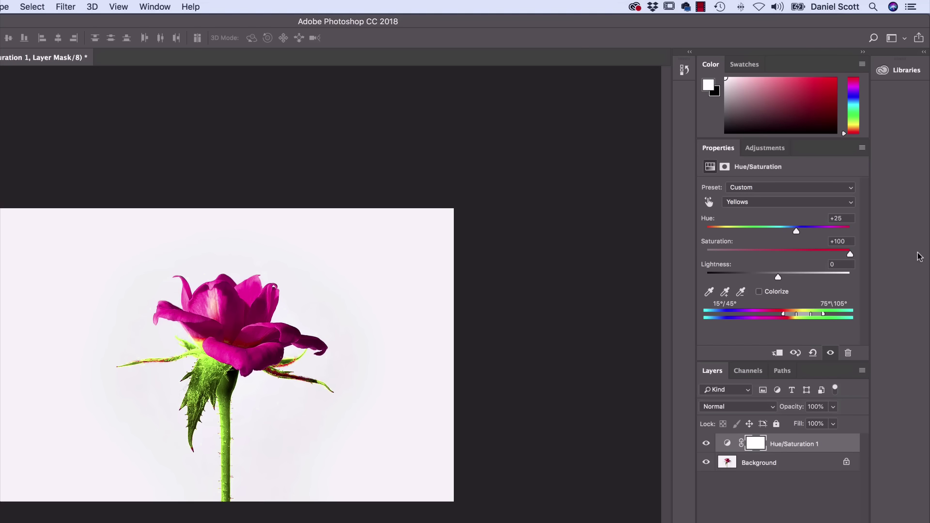
pyautogui.moveTo(850, 255); pyautogui.dragTo(789, 253)
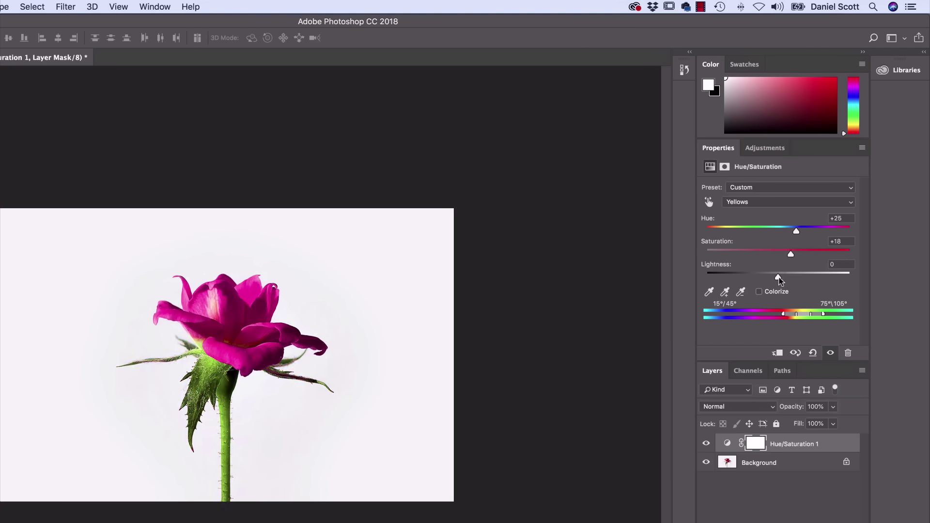
pyautogui.moveTo(779, 278); pyautogui.dragTo(851, 277)
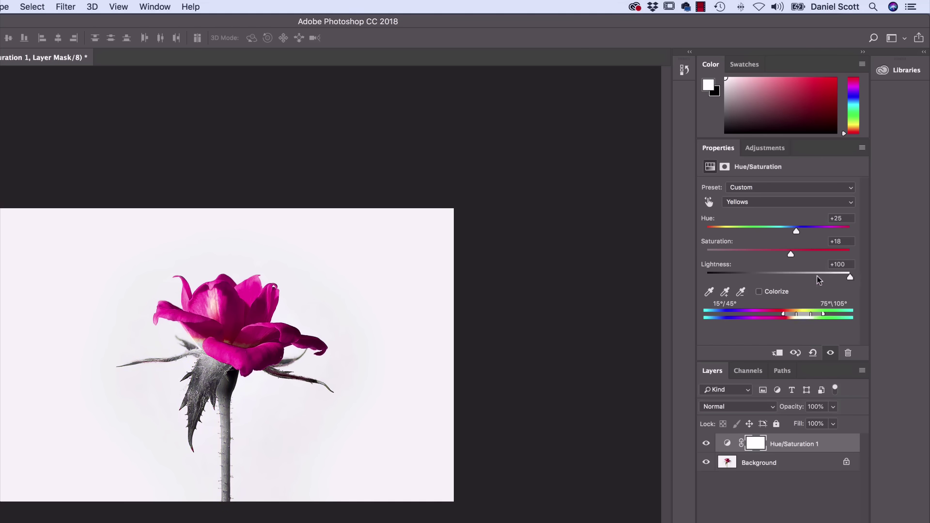
pyautogui.moveTo(818, 280); pyautogui.dragTo(781, 287)
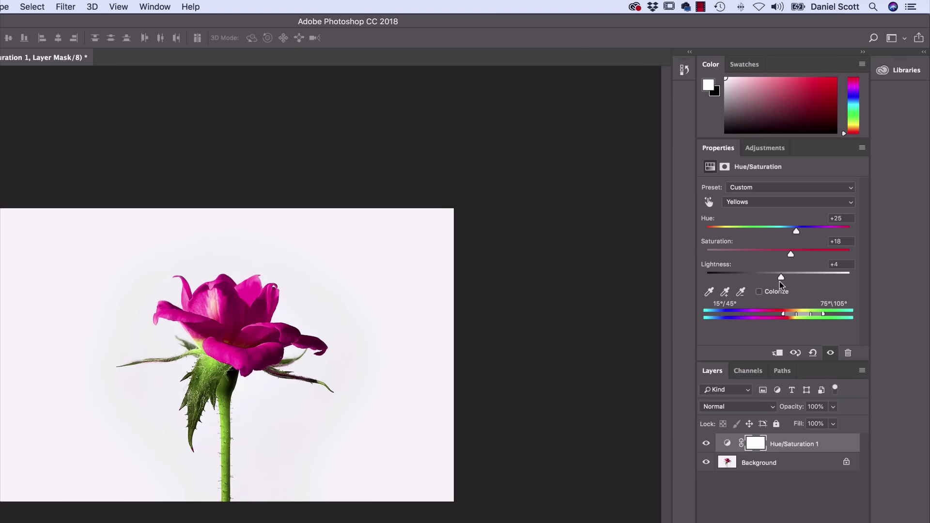
pyautogui.click(768, 149)
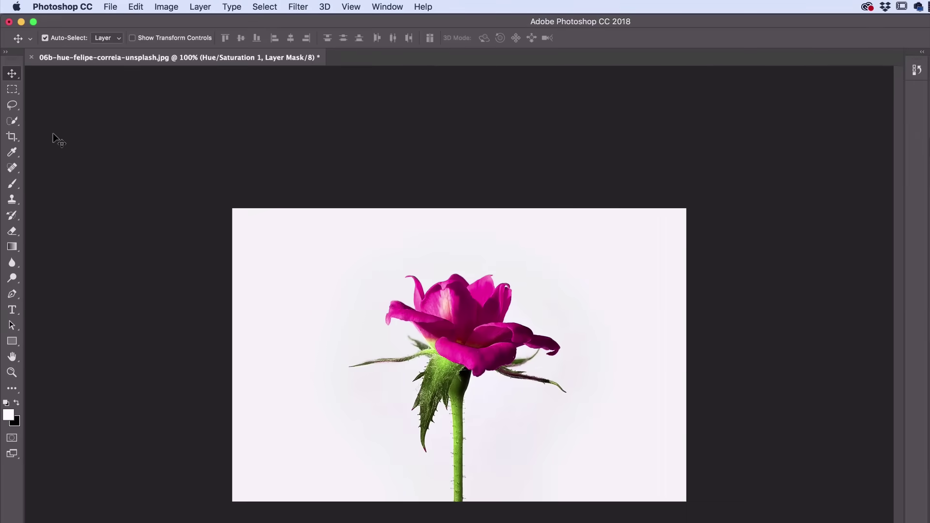
# Close the rose photo without saving, and open the 06c-hue photo from the Source Files folder.
pyautogui.click(32, 59)
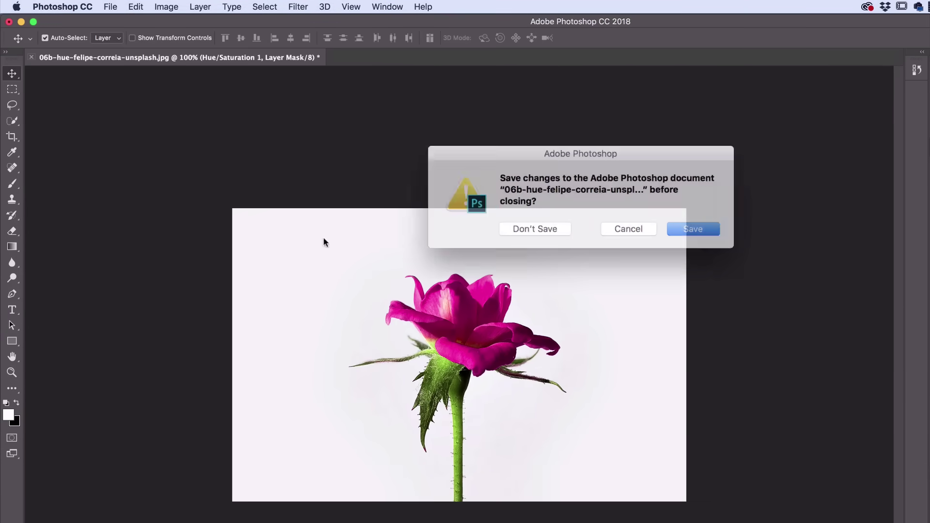
pyautogui.click(536, 224)
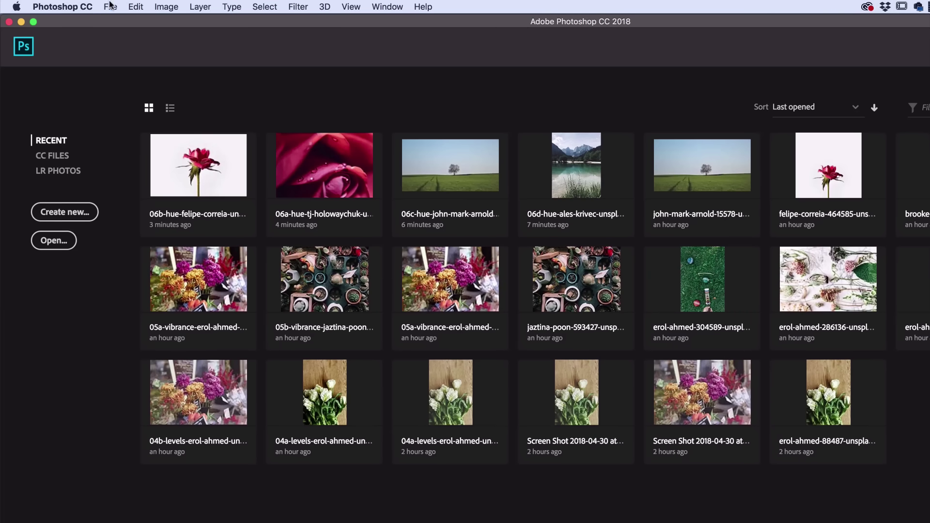
pyautogui.click(110, 6)
pyautogui.click(121, 33)
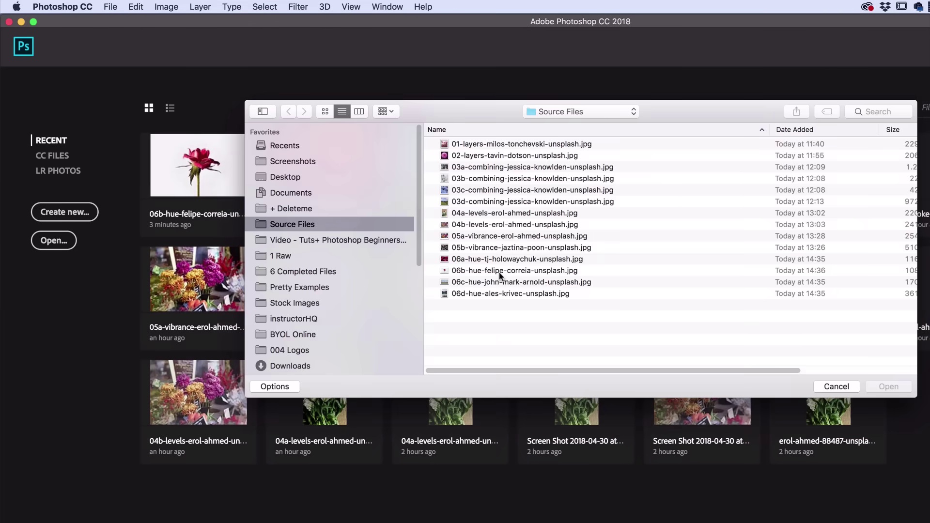
pyautogui.click(489, 281)
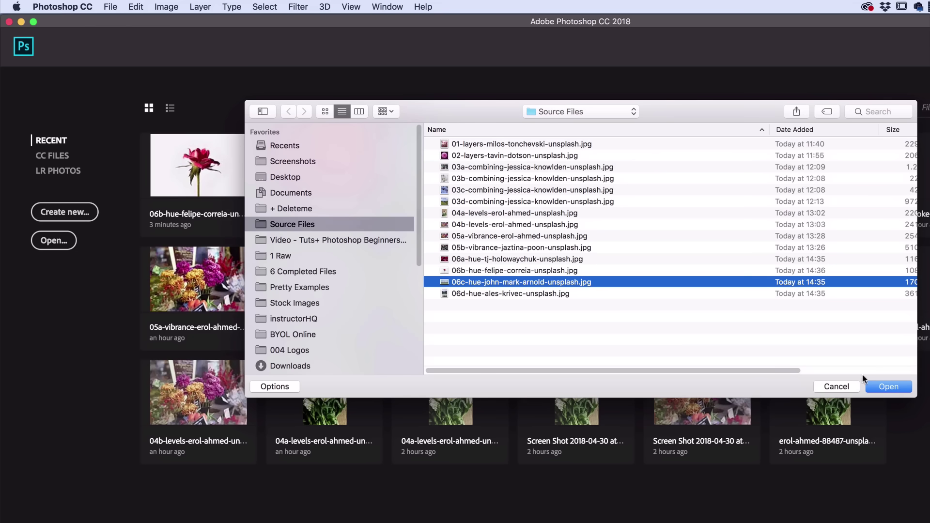
pyautogui.click(898, 389)
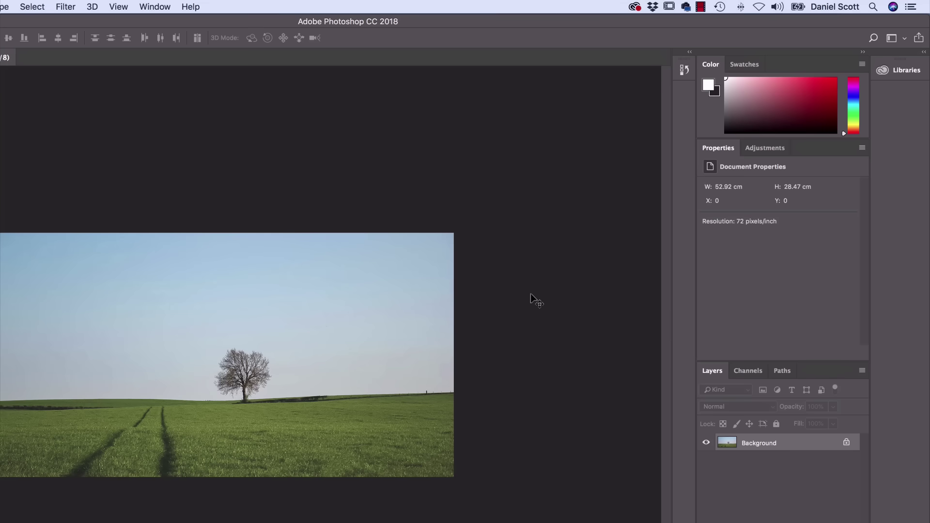
# Add a Hue/Saturation adjustment layer above the tree landscape and set the Yellows Hue to +20 for greener grass.
pyautogui.click(762, 149)
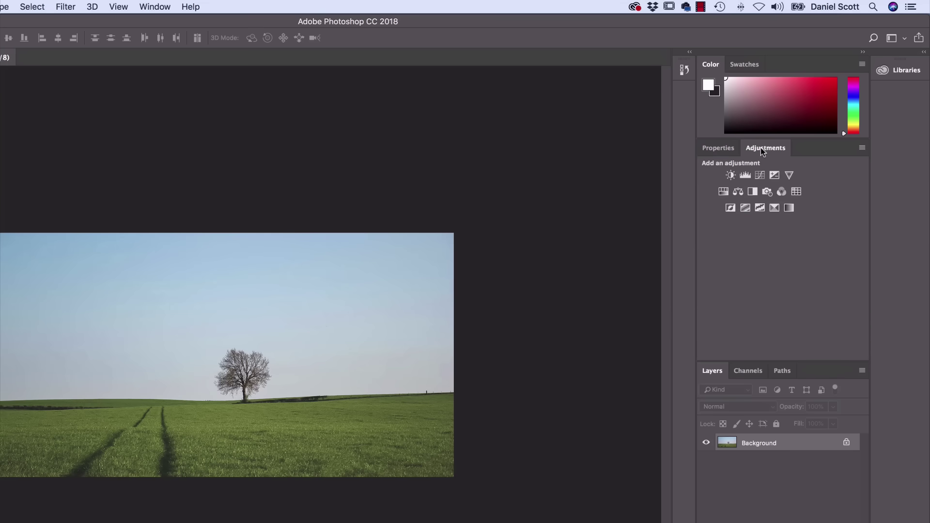
pyautogui.click(724, 191)
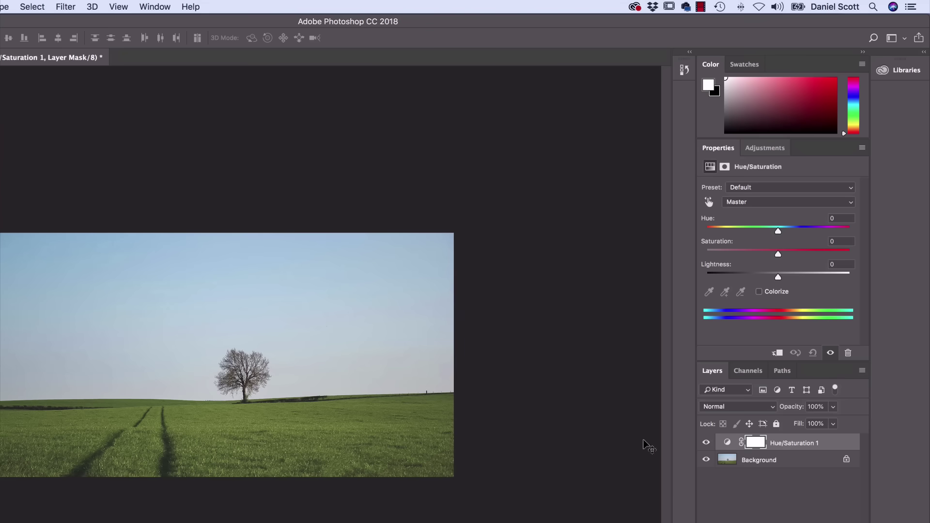
pyautogui.click(757, 201)
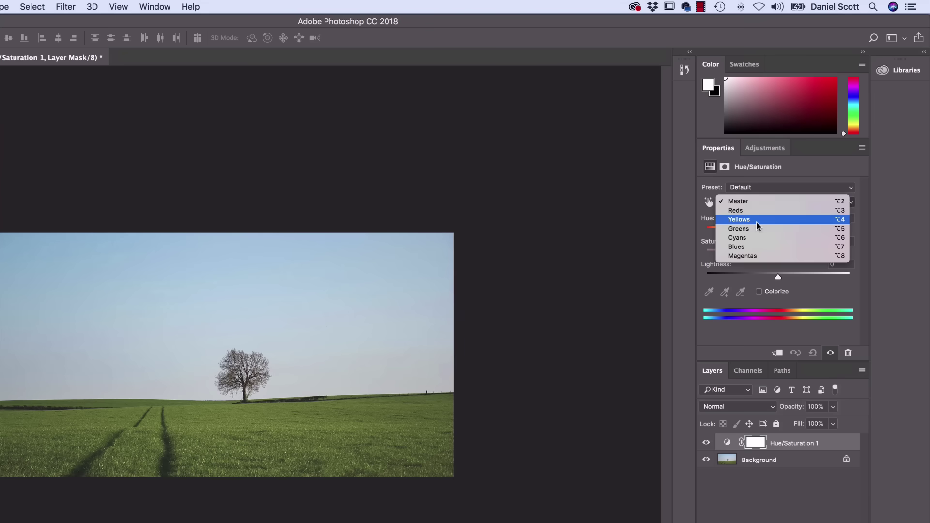
pyautogui.click(754, 229)
pyautogui.moveTo(778, 231)
pyautogui.mouseDown()
pyautogui.moveTo(814, 232)
pyautogui.moveTo(777, 240)
pyautogui.mouseUp()
pyautogui.click(765, 201)
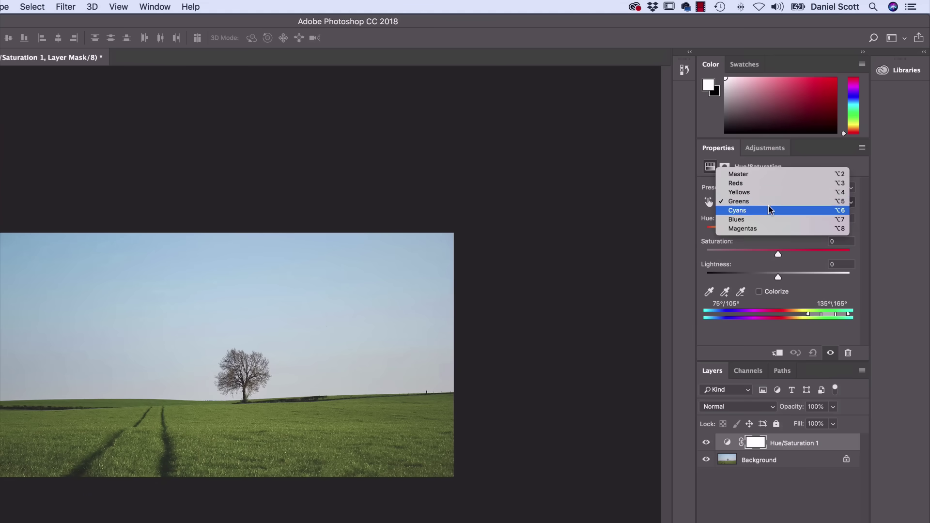
pyautogui.click(765, 193)
pyautogui.moveTo(778, 231)
pyautogui.mouseDown()
pyautogui.moveTo(836, 231)
pyautogui.moveTo(698, 239)
pyautogui.moveTo(818, 232)
pyautogui.moveTo(753, 232)
pyautogui.moveTo(797, 236)
pyautogui.moveTo(716, 247)
pyautogui.moveTo(755, 230)
pyautogui.moveTo(791, 231)
pyautogui.mouseUp()
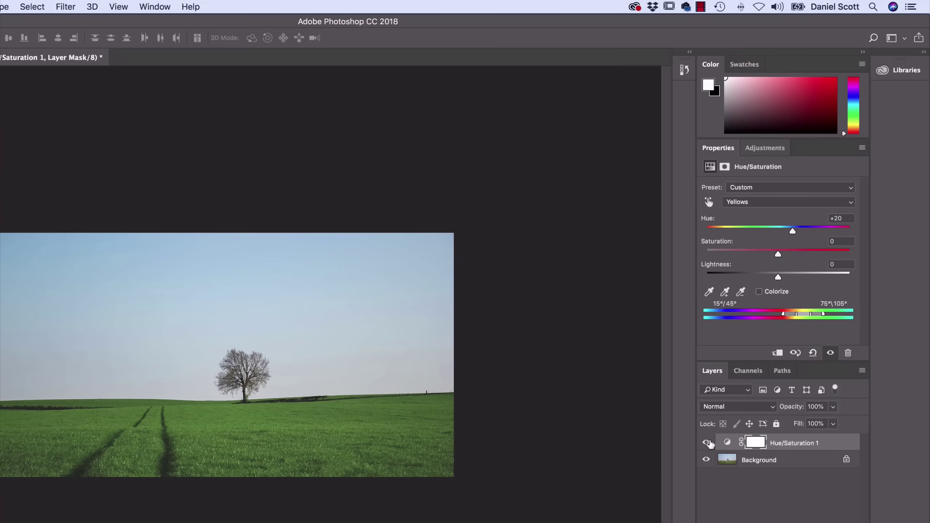
# Toggle the Hue/Saturation 1 layer's visibility to compare the grass colours, and slightly raise the Yellows Saturation.
pyautogui.click(706, 444)
pyautogui.click(706, 444)
pyautogui.click(706, 444)
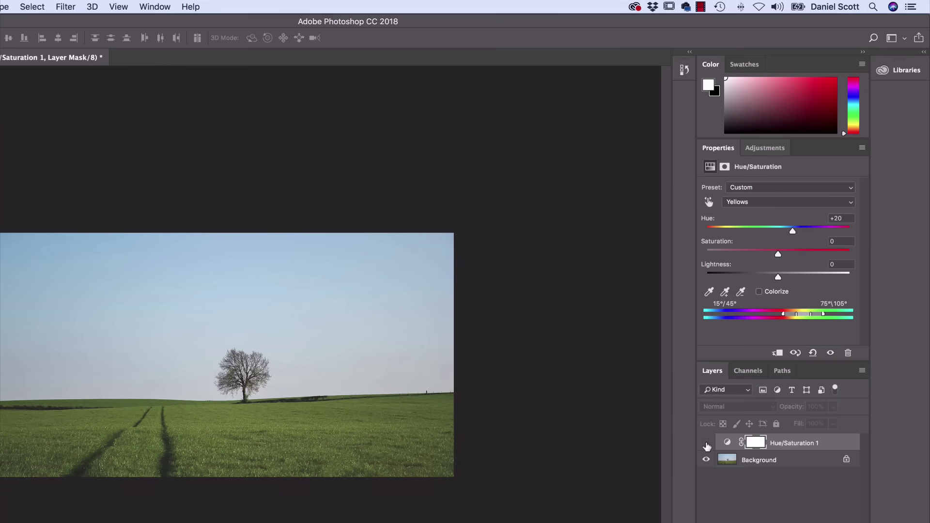
pyautogui.click(707, 446)
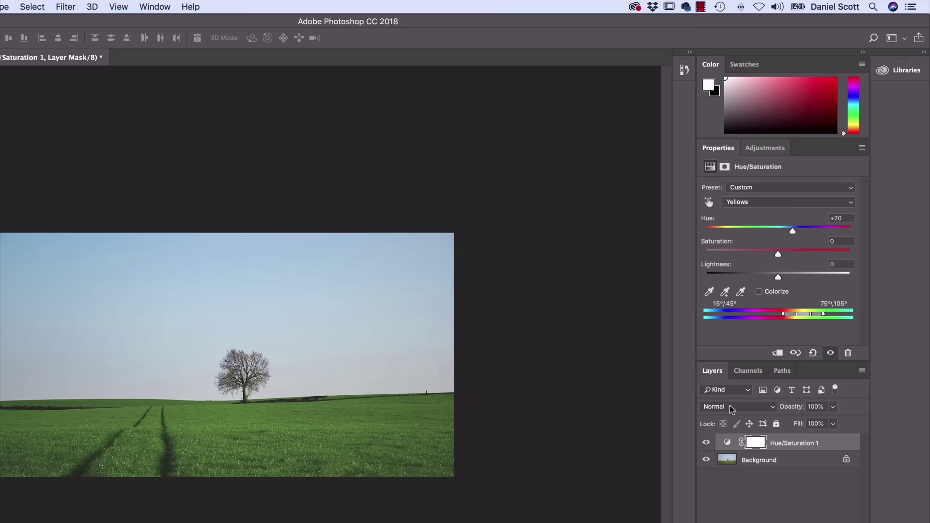
pyautogui.moveTo(778, 253); pyautogui.dragTo(788, 254)
# Strengthen the sky by raising the Blues Saturation to +29, toggling the adjustment layer to compare the effect.
pyautogui.click(797, 202)
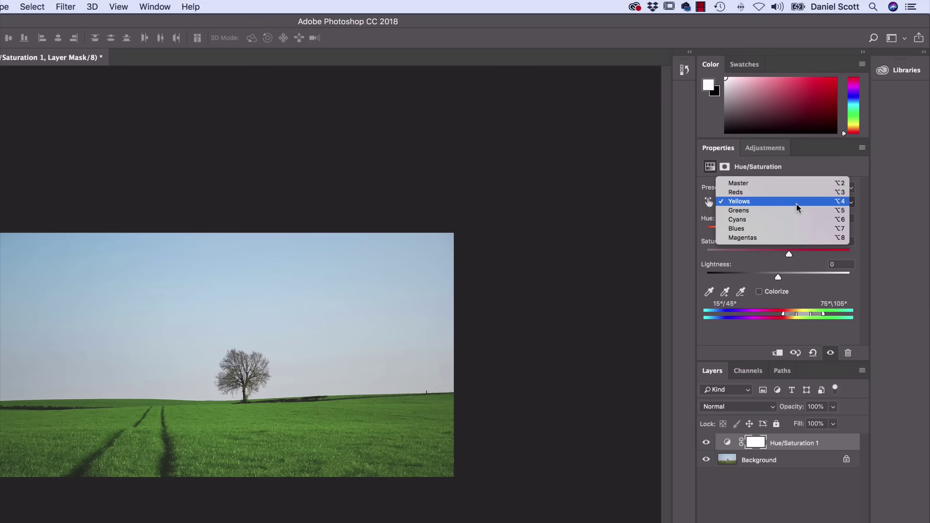
pyautogui.click(735, 230)
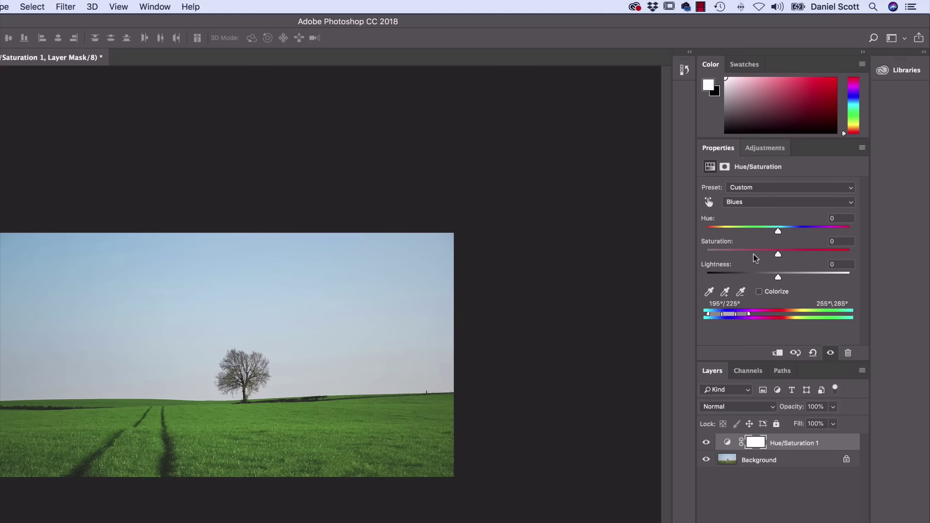
pyautogui.moveTo(780, 254)
pyautogui.mouseDown()
pyautogui.moveTo(869, 255)
pyautogui.moveTo(784, 254)
pyautogui.moveTo(790, 262)
pyautogui.mouseUp()
pyautogui.click(706, 442)
pyautogui.click(705, 442)
pyautogui.moveTo(792, 253); pyautogui.dragTo(799, 256)
# Set the Cyans Hue to -3 and Saturation to +22 in the Hue/Saturation adjustment for a richer sky.
pyautogui.click(753, 203)
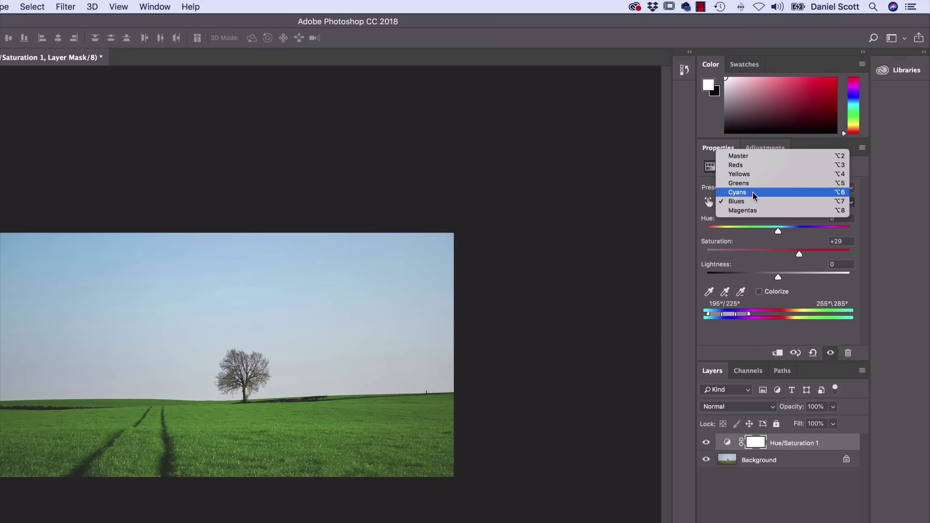
pyautogui.click(753, 193)
pyautogui.moveTo(785, 254)
pyautogui.mouseDown()
pyautogui.moveTo(877, 253)
pyautogui.moveTo(778, 257)
pyautogui.mouseUp()
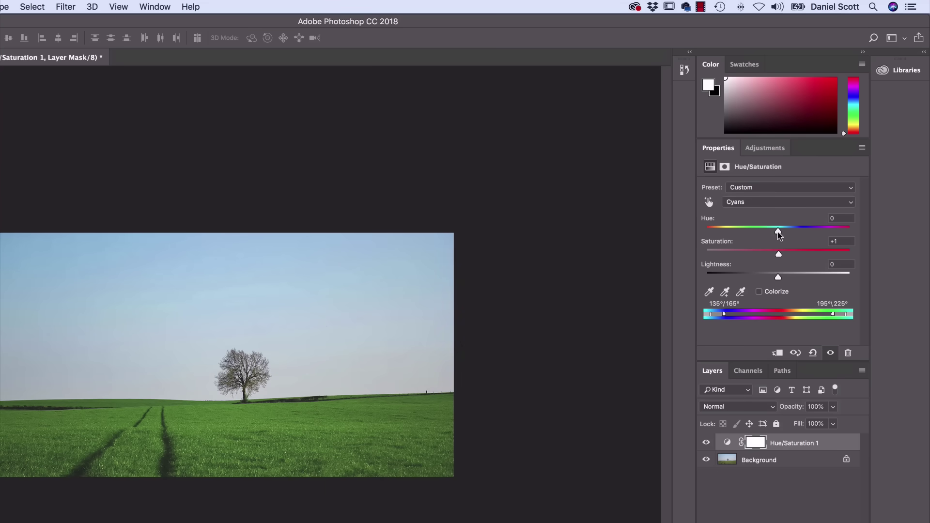
pyautogui.moveTo(778, 234)
pyautogui.mouseDown()
pyautogui.moveTo(814, 233)
pyautogui.moveTo(763, 235)
pyautogui.moveTo(800, 233)
pyautogui.moveTo(777, 240)
pyautogui.mouseUp()
pyautogui.moveTo(778, 234); pyautogui.dragTo(794, 256)
# Toggle the Hue/Saturation 1 layer's visibility to compare the recoloured landscape with the original, leaving the layer on.
pyautogui.click(706, 442)
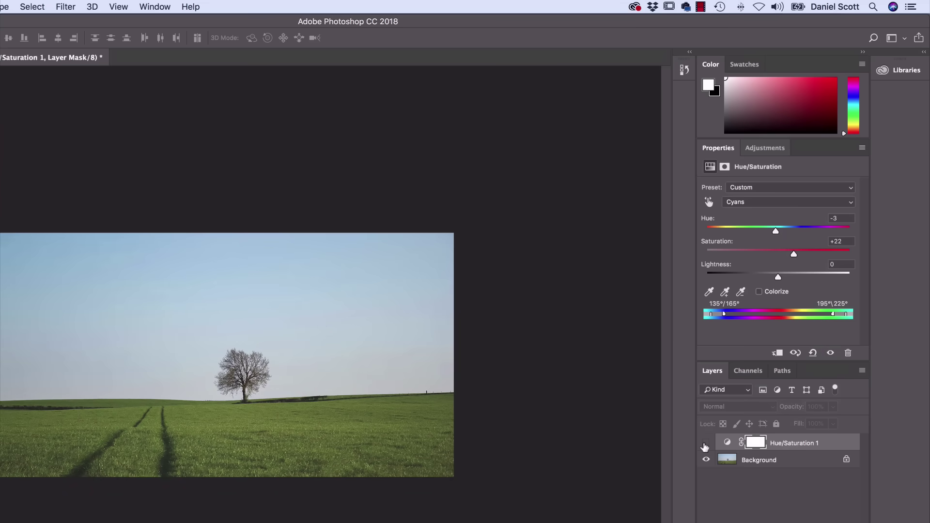
pyautogui.click(705, 445)
pyautogui.click(705, 445)
pyautogui.click(705, 445)
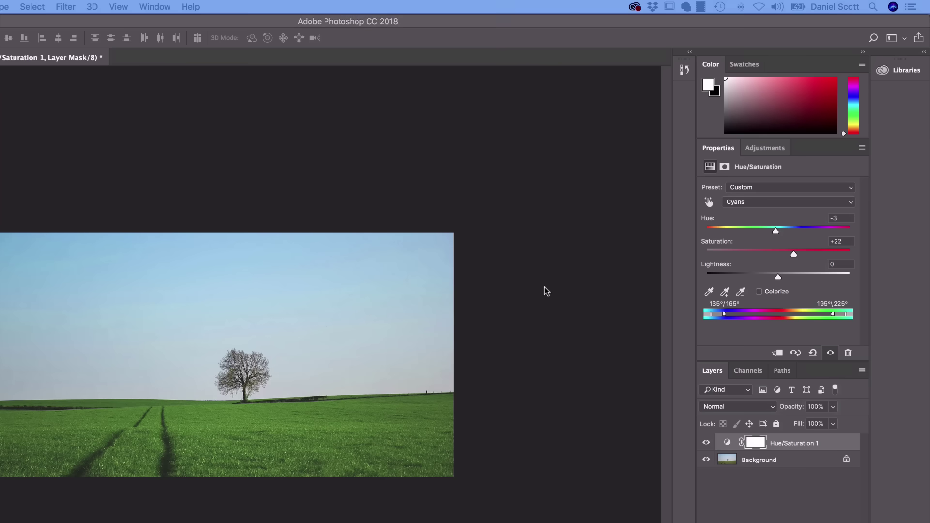
# Try colorizing the whole landscape with a sepia tint at Hue 39, and switch Colorize back off.
pyautogui.click(758, 292)
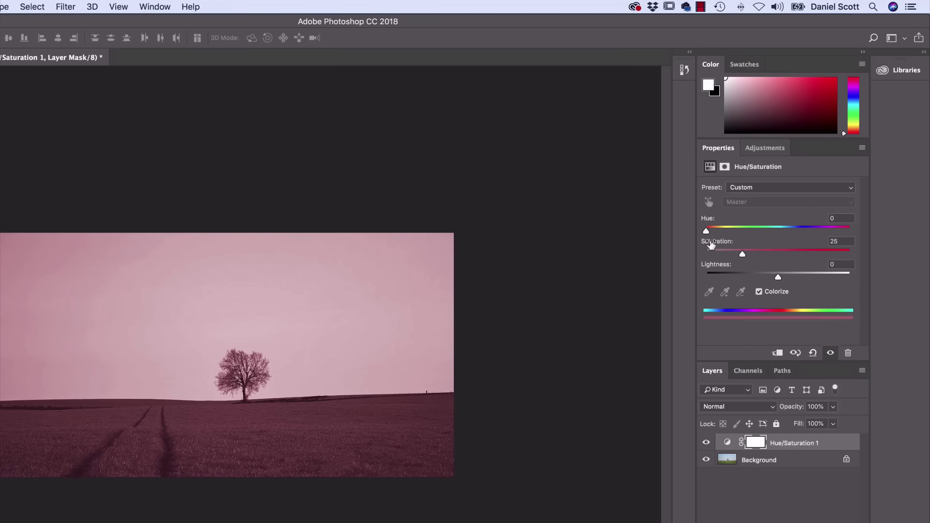
pyautogui.moveTo(705, 231)
pyautogui.mouseDown()
pyautogui.moveTo(832, 235)
pyautogui.moveTo(709, 234)
pyautogui.moveTo(721, 233)
pyautogui.mouseUp()
pyautogui.click(758, 291)
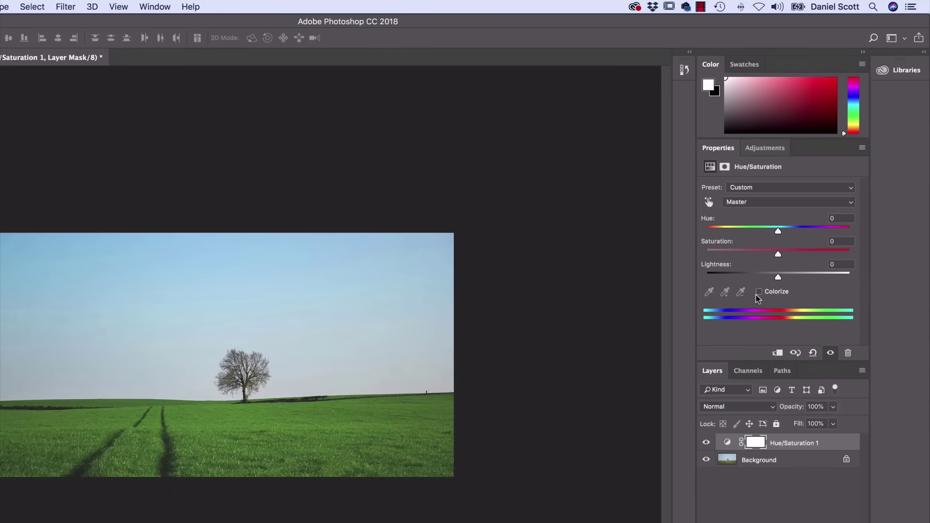
pyautogui.click(758, 292)
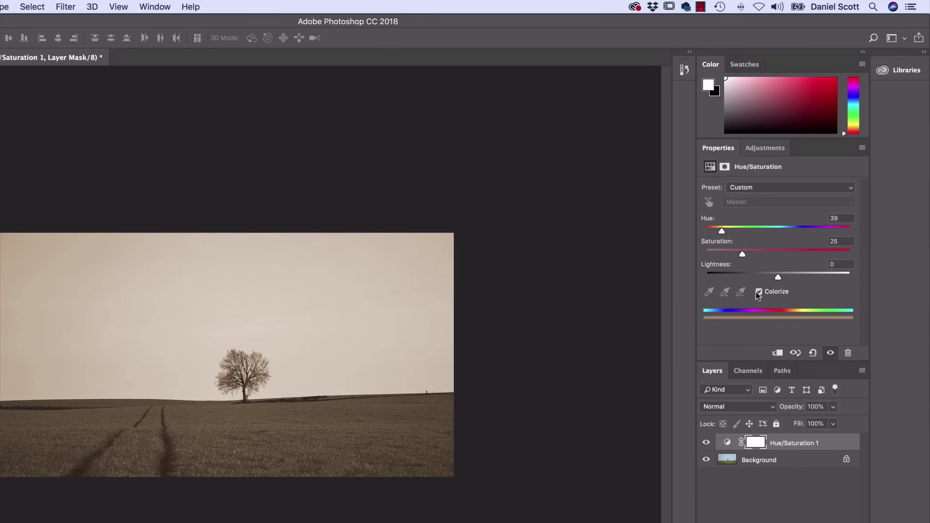
pyautogui.click(758, 292)
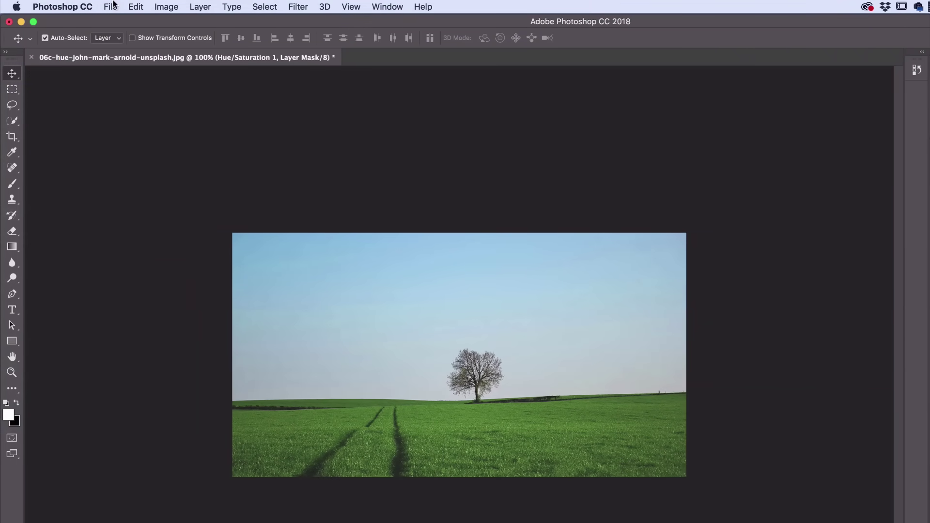
# Open the 06d-hue photo from the Source Files folder.
pyautogui.click(112, 6)
pyautogui.click(121, 33)
pyautogui.click(464, 293)
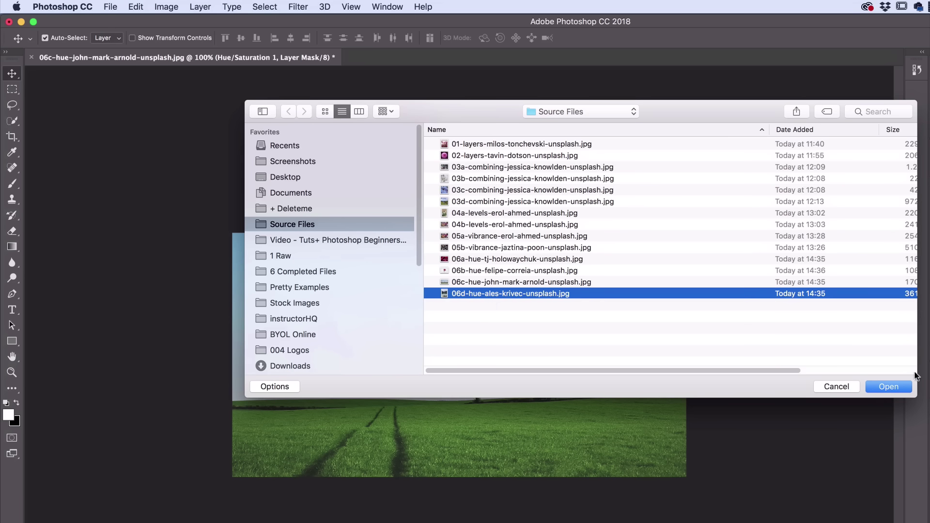
pyautogui.click(894, 386)
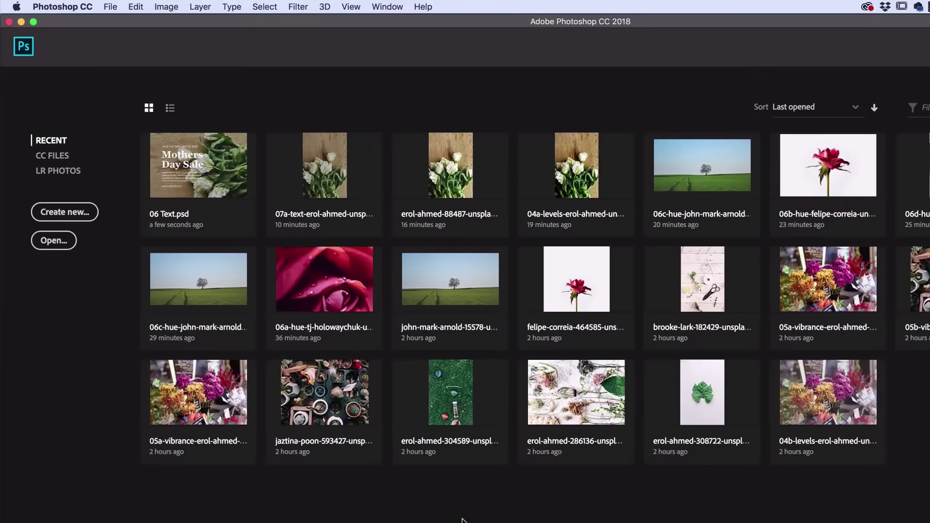
# Open the 07a-text photo of white tulips from the Source Files folder.
pyautogui.click(110, 6)
pyautogui.moveTo(145, 72)
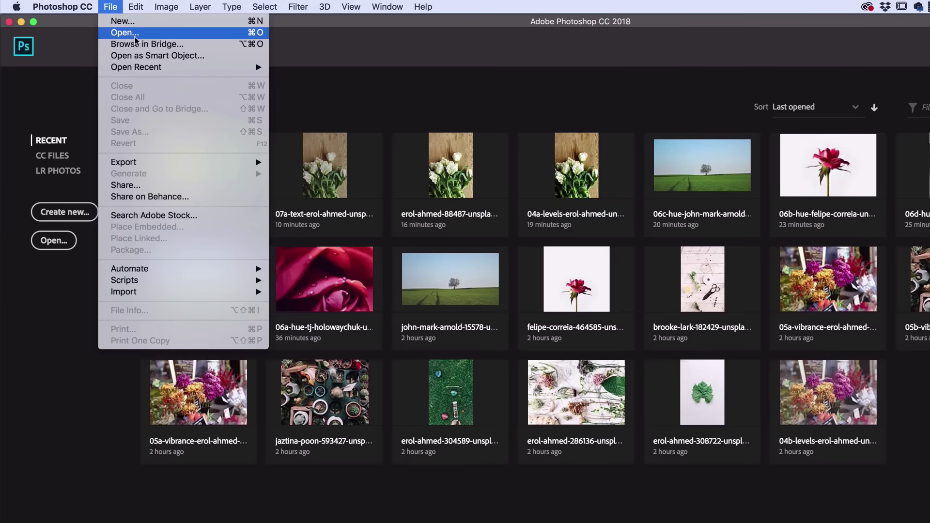
pyautogui.click(135, 36)
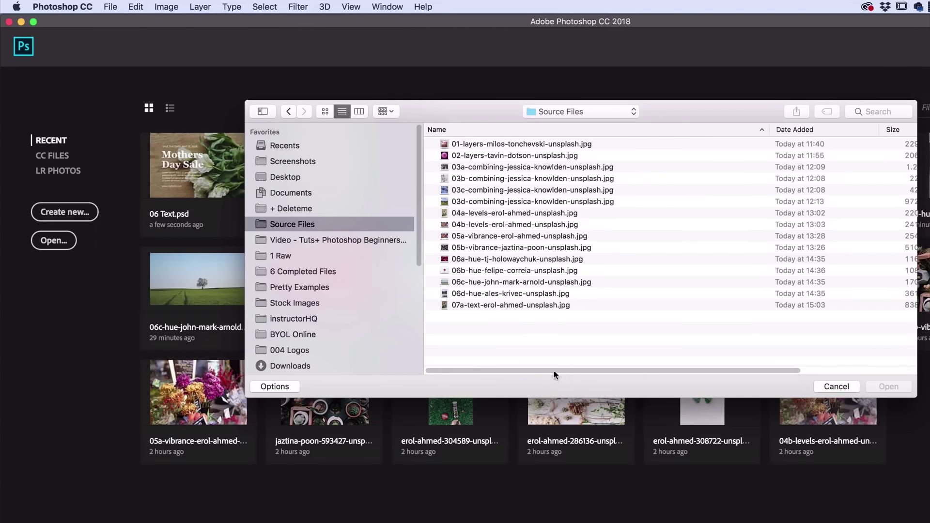
pyautogui.click(463, 306)
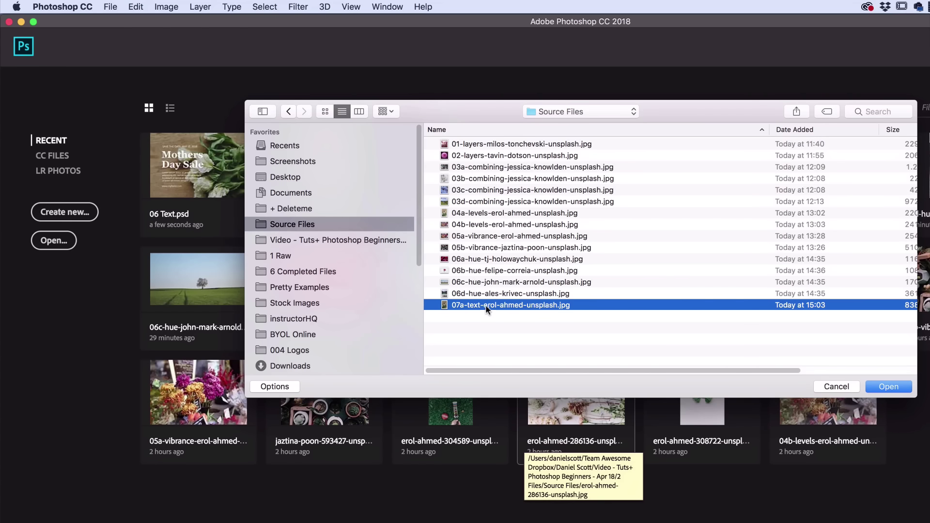
pyautogui.click(890, 387)
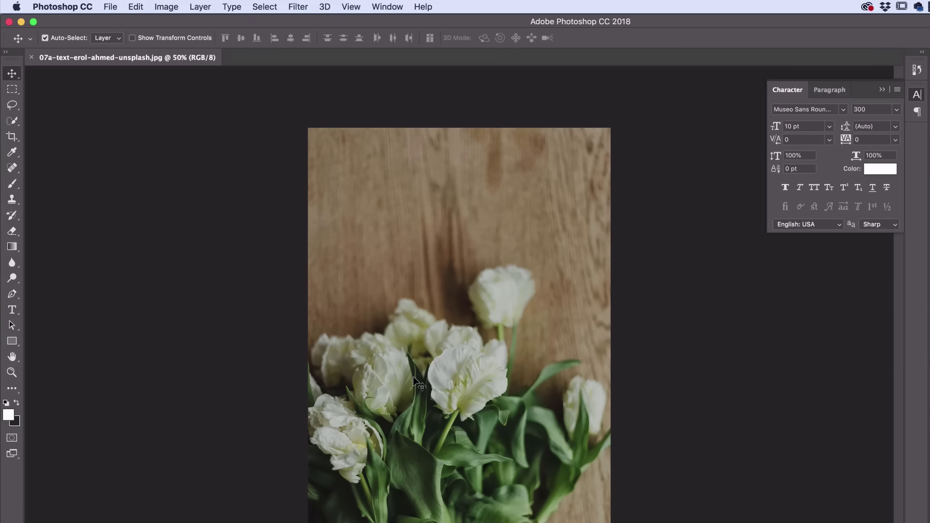
# Start a new document and look over the available width units and the full set of Print presets.
pyautogui.click(112, 6)
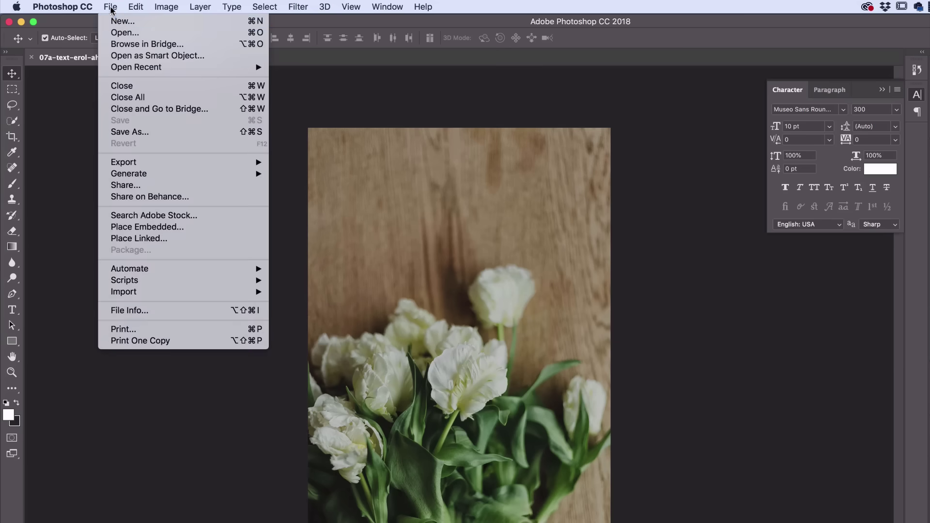
pyautogui.click(111, 6)
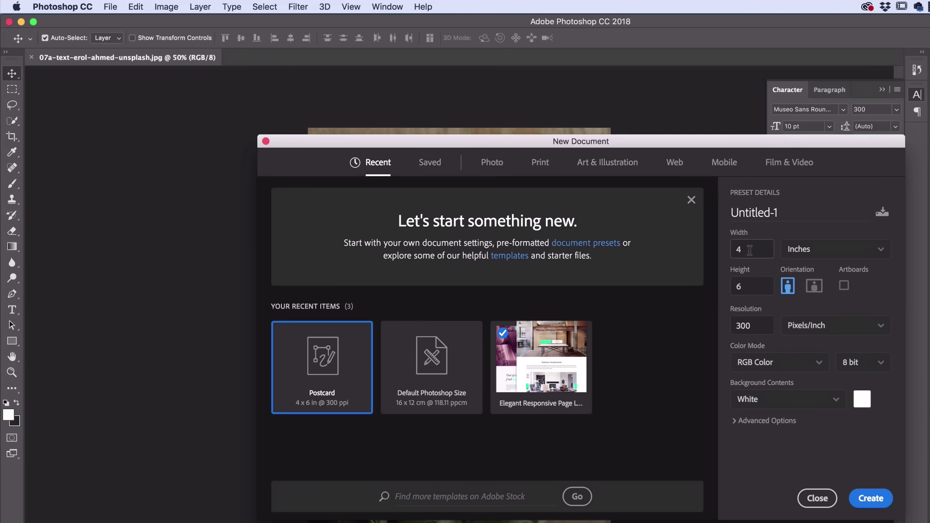
pyautogui.click(806, 253)
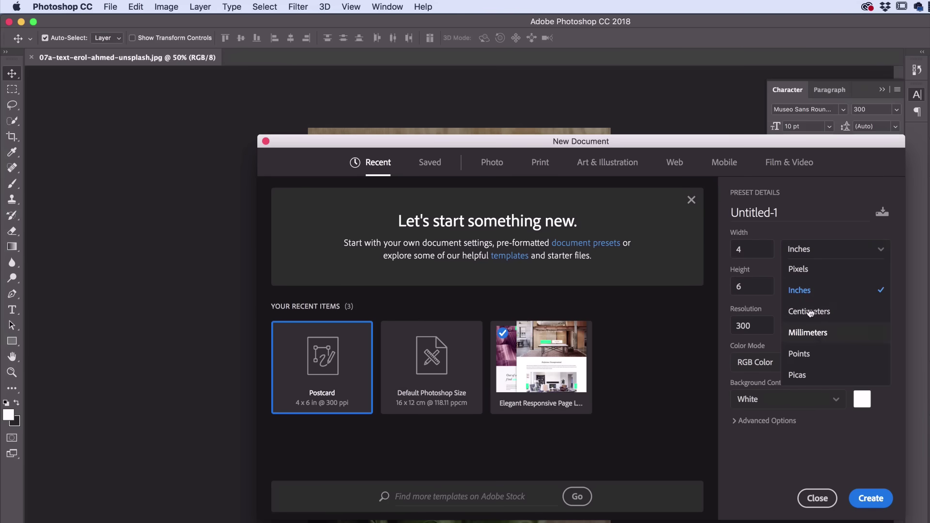
pyautogui.click(835, 174)
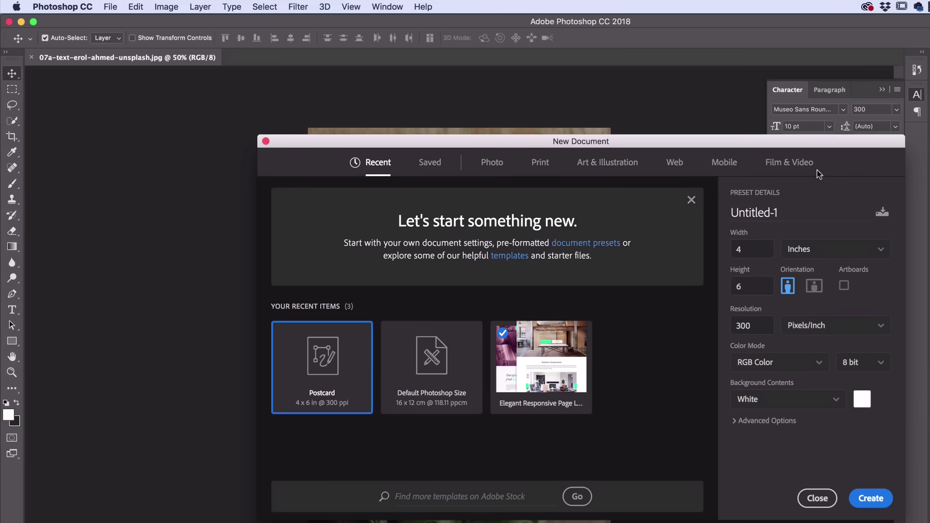
pyautogui.click(538, 167)
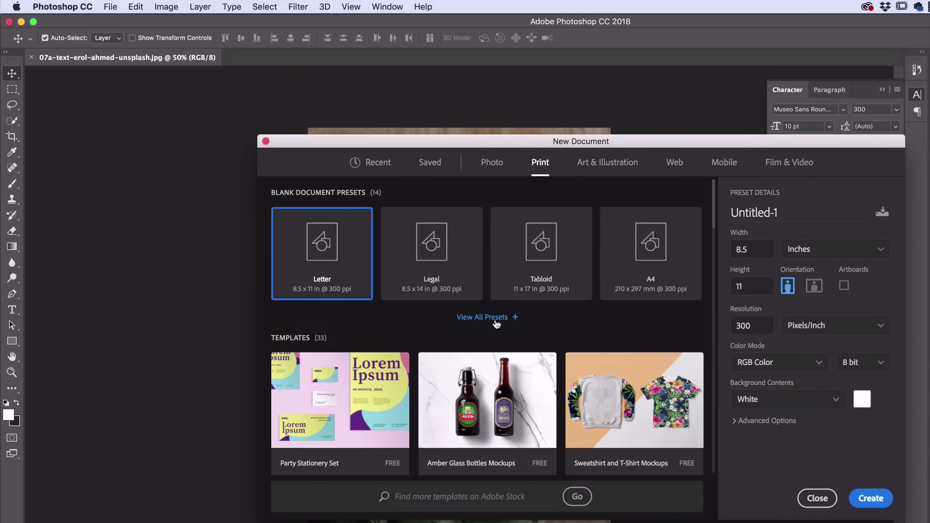
pyautogui.click(475, 320)
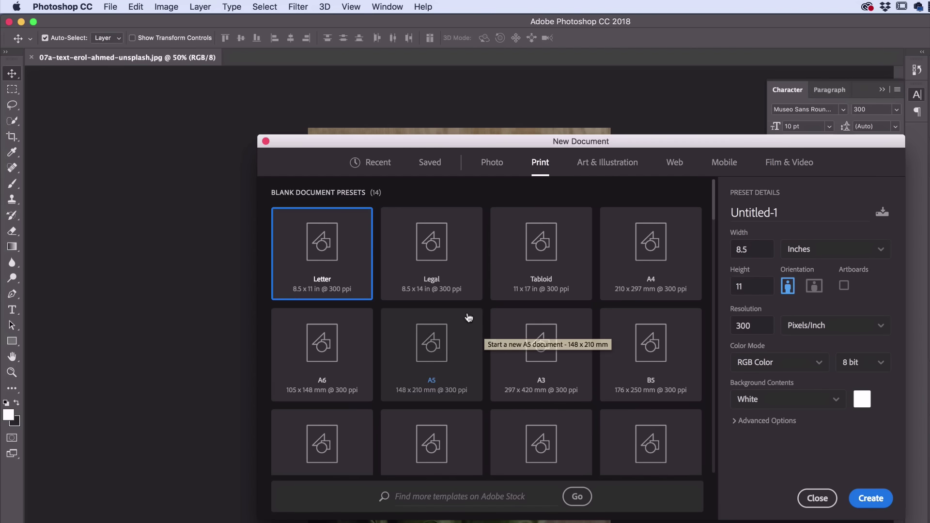
pyautogui.scroll(-1, 469, 318)
pyautogui.scroll(-3, 469, 320)
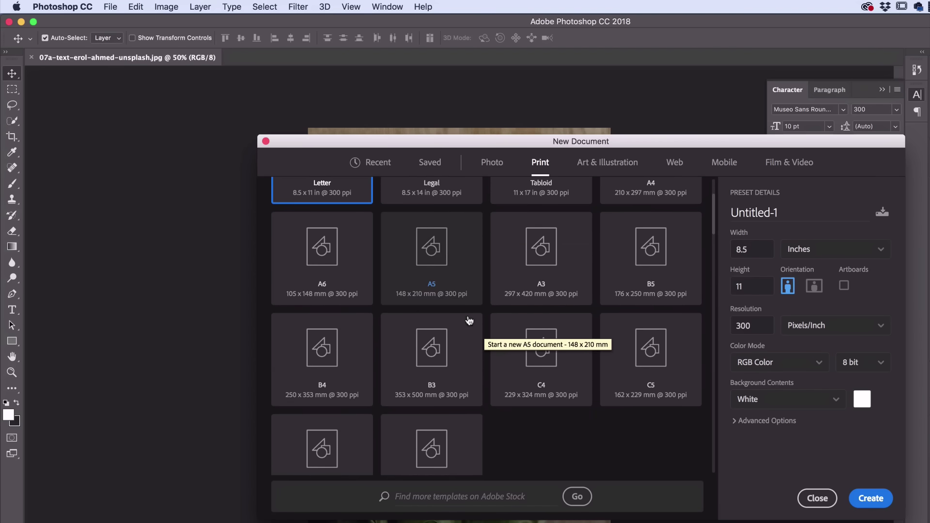
pyautogui.scroll(4, 469, 320)
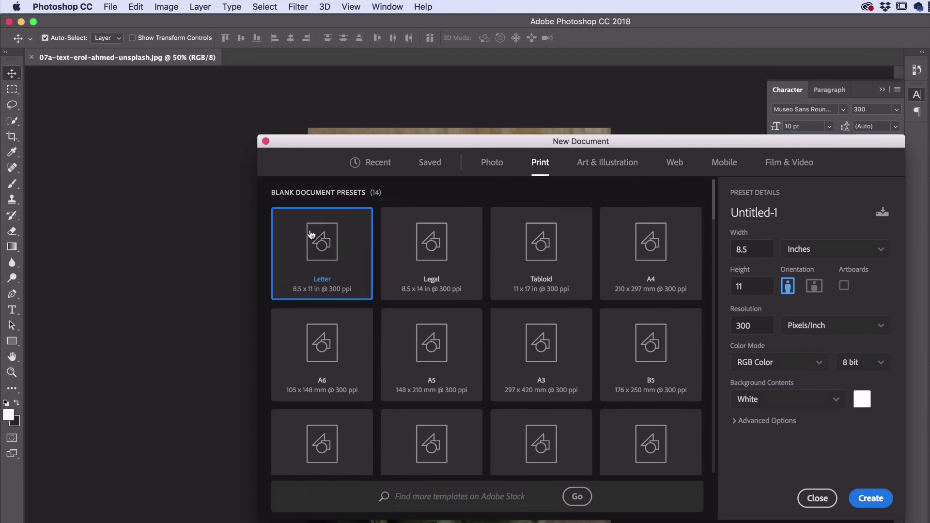
# Create a landscape document from the Art & Illustration Postcard preset, 6 x 4 inches at 300 pixels/inch.
pyautogui.click(604, 165)
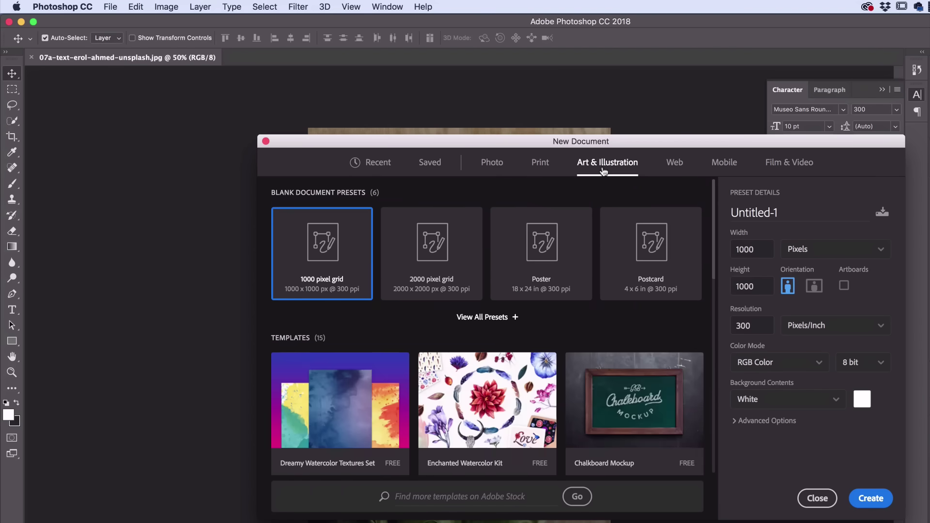
pyautogui.click(658, 264)
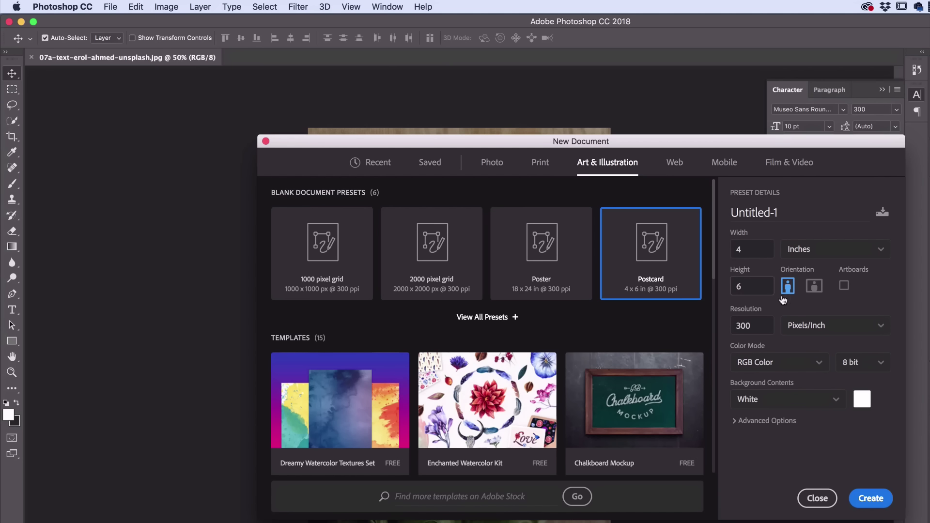
pyautogui.click(814, 288)
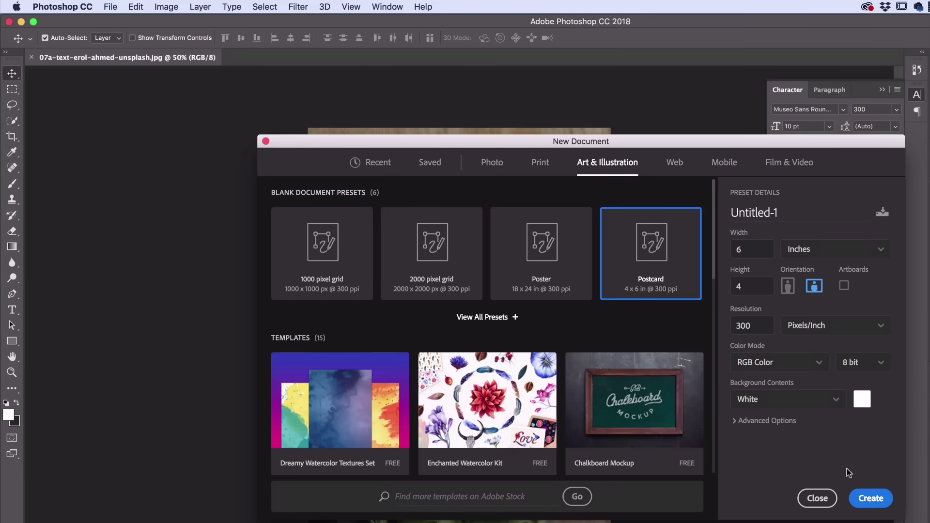
pyautogui.click(878, 500)
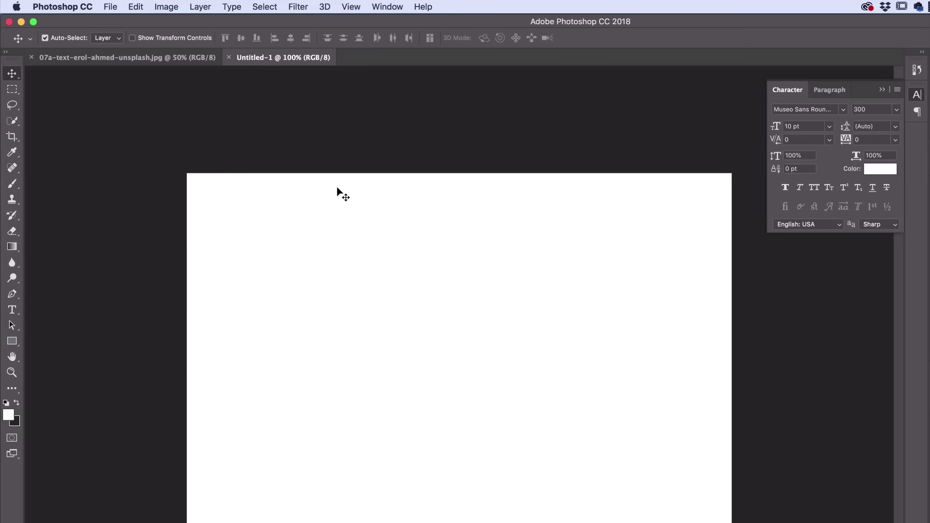
# Save the blank document in Photoshop format in Source Files, named with the author's first name followed by "Postcard".
pyautogui.click(110, 5)
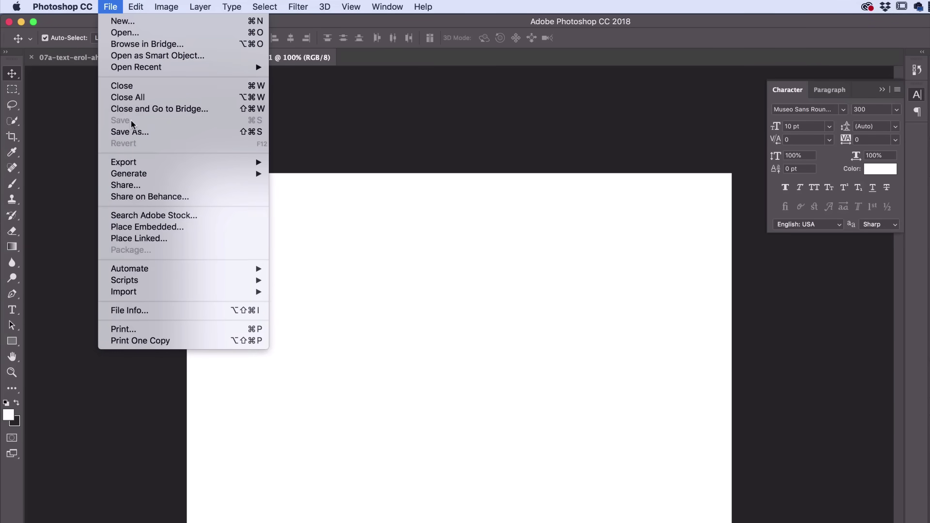
pyautogui.click(371, 129)
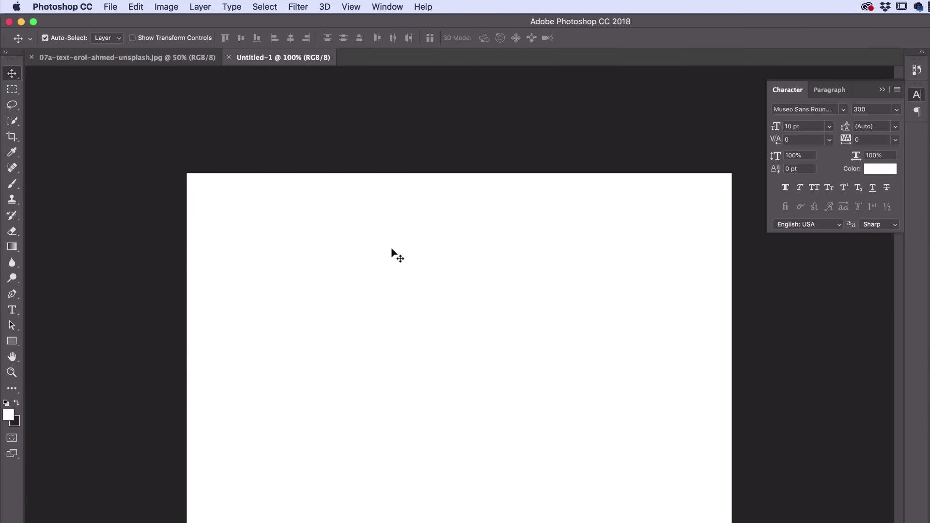
pyautogui.click(109, 5)
pyautogui.click(134, 134)
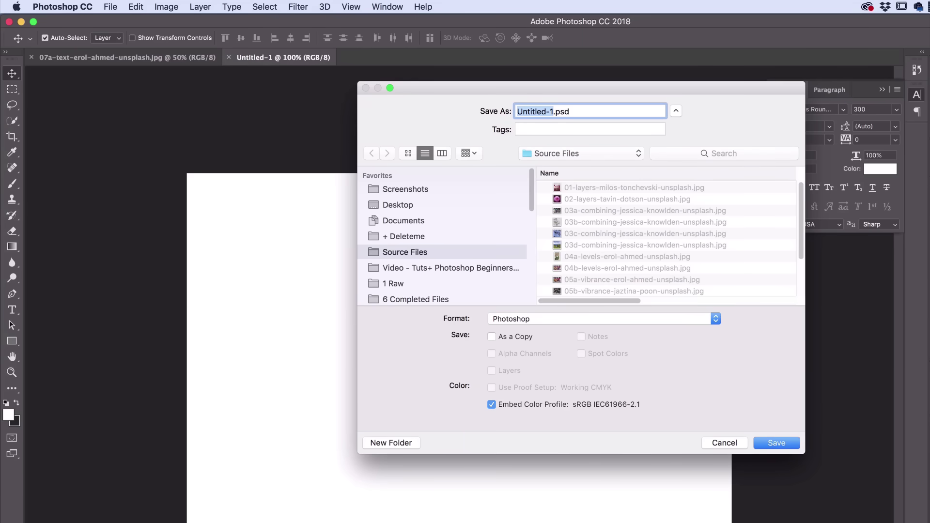
pyautogui.write("Dan's Postcard")
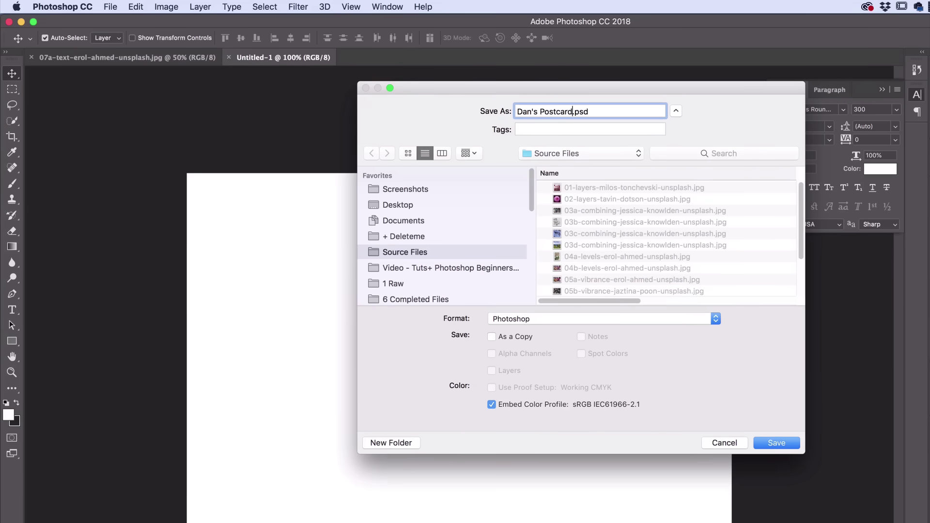
pyautogui.click(776, 441)
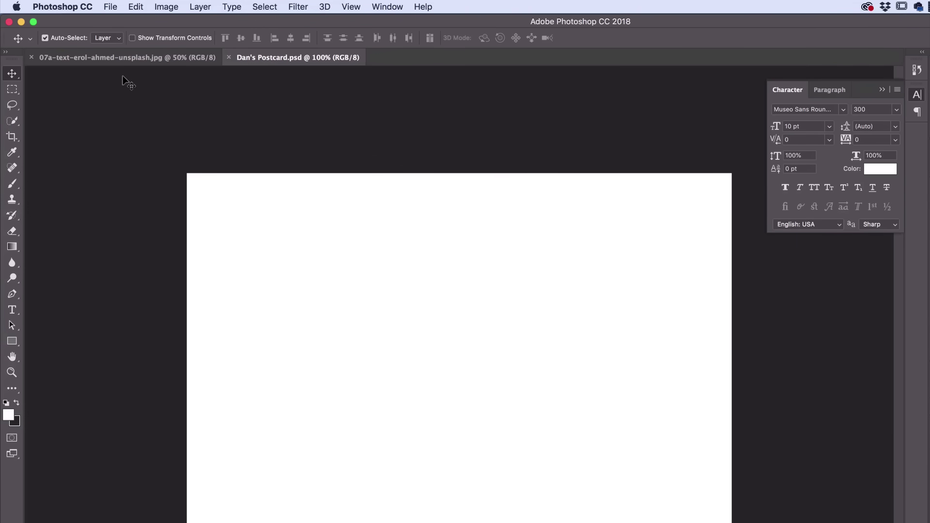
# Copy the tulip photo into the postcard document with the Move tool and position it to cover the whole canvas.
pyautogui.click(110, 59)
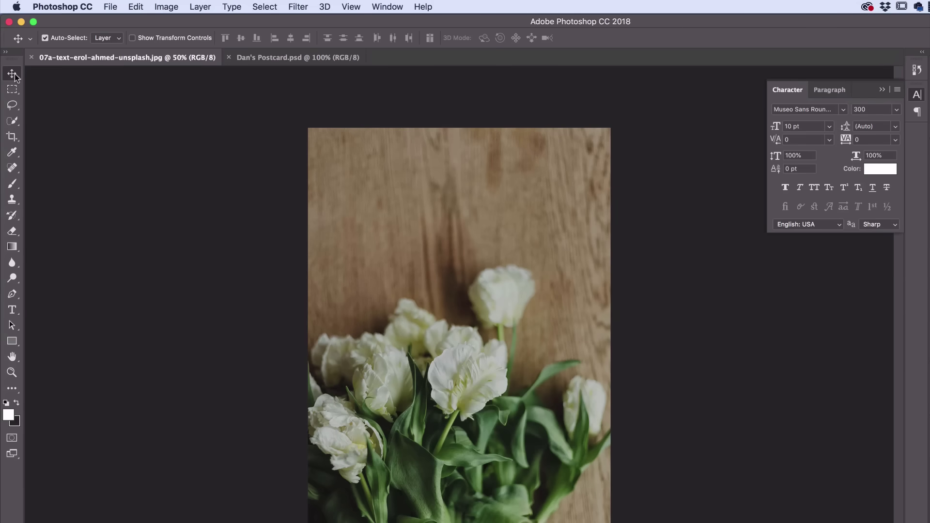
pyautogui.moveTo(451, 425); pyautogui.dragTo(296, 60)
pyautogui.moveTo(334, 159); pyautogui.dragTo(377, 286)
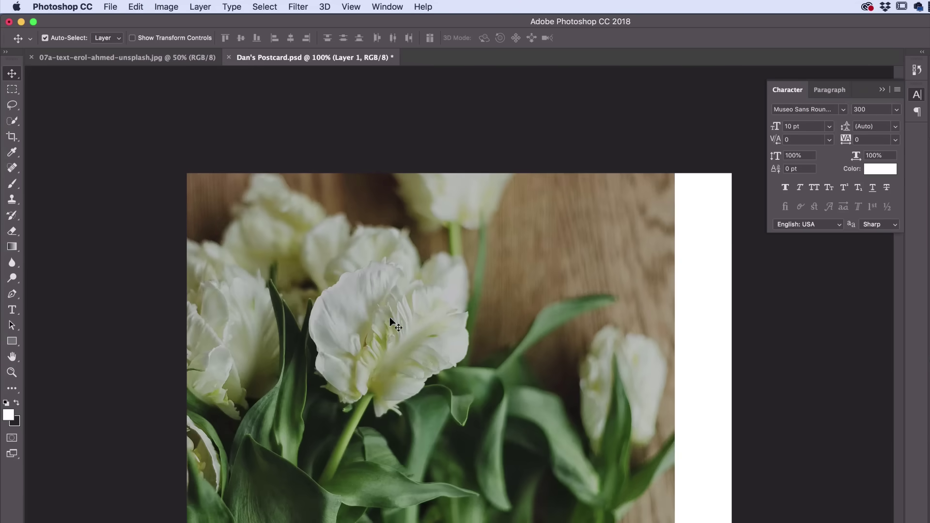
pyautogui.moveTo(389, 317)
pyautogui.mouseDown()
pyautogui.moveTo(561, 270)
pyautogui.moveTo(405, 326)
pyautogui.moveTo(416, 337)
pyautogui.moveTo(521, 319)
pyautogui.moveTo(400, 325)
pyautogui.moveTo(448, 312)
pyautogui.moveTo(401, 316)
pyautogui.mouseUp()
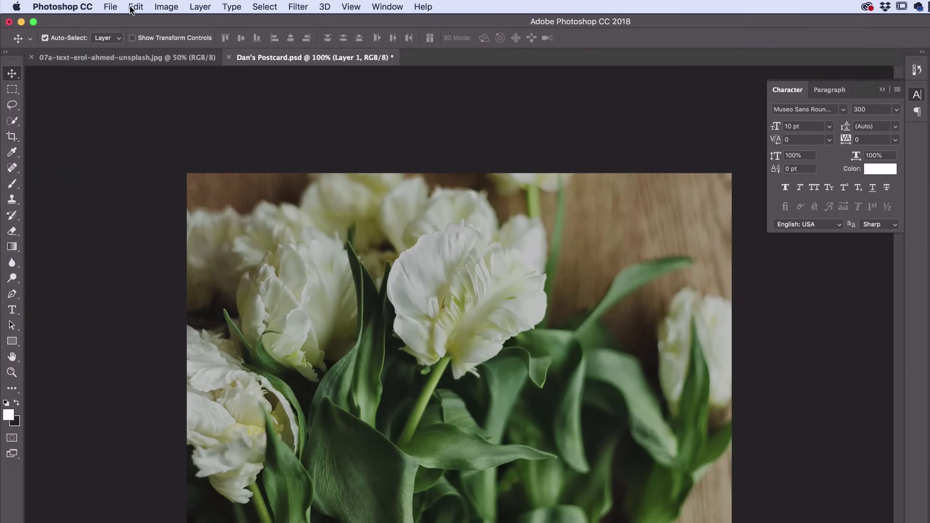
pyautogui.press('super+minus')
pyautogui.press('super+minus')
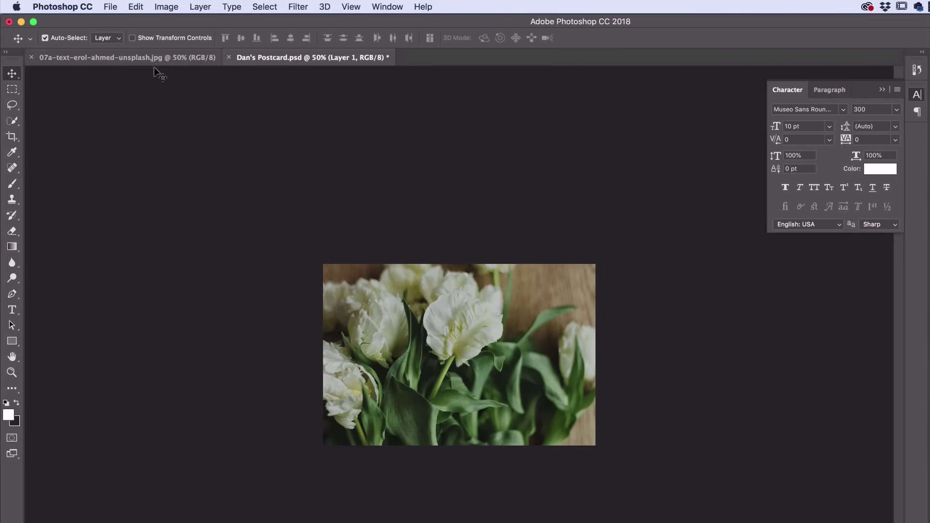
# Transform the tulip photo layer, rotating it about 90° counter-clockwise to an angle of -89.84°.
pyautogui.click(135, 7)
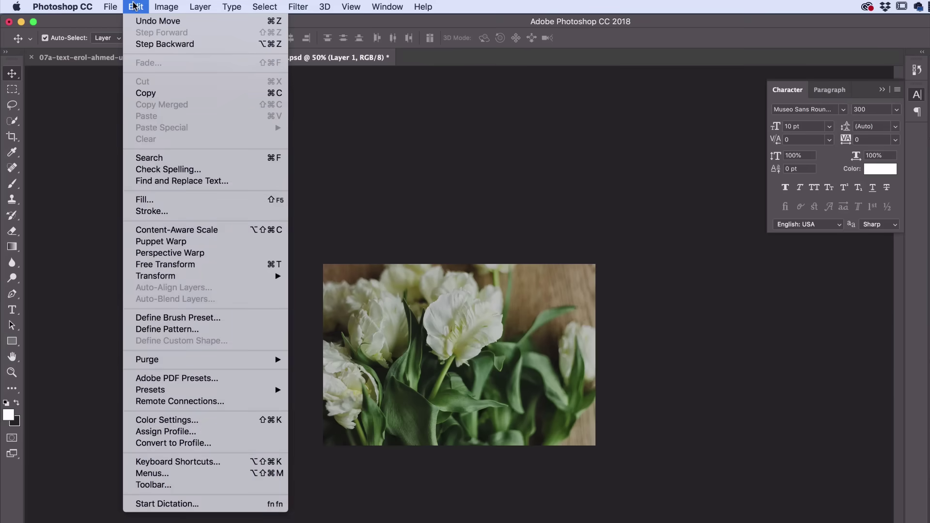
pyautogui.moveTo(199, 278)
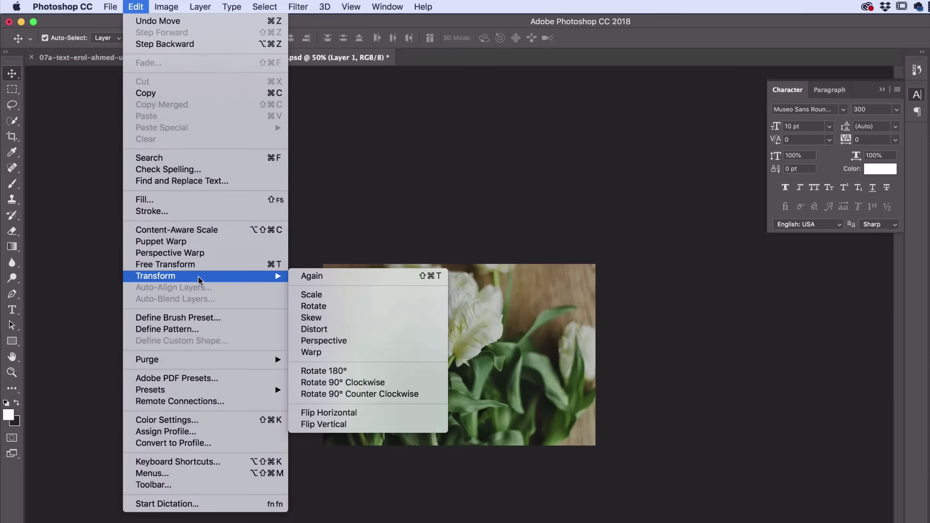
pyautogui.click(324, 296)
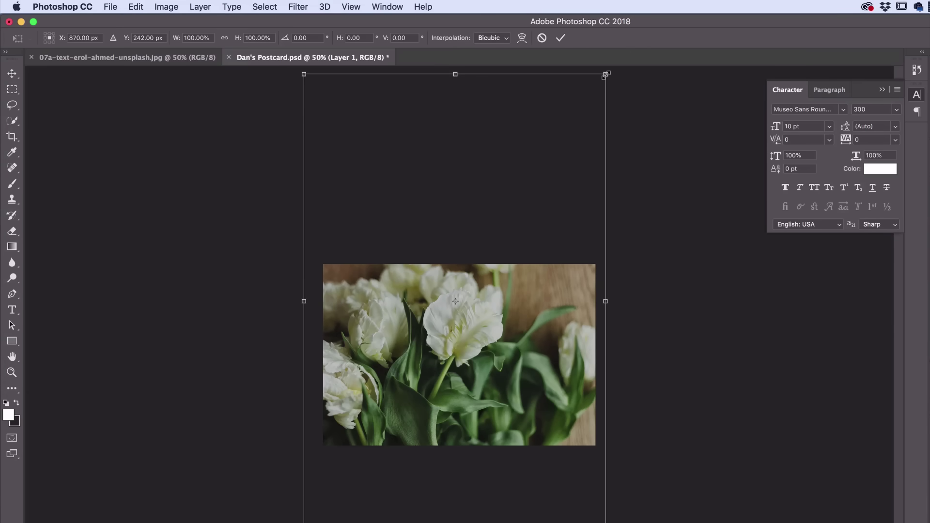
pyautogui.click(136, 7)
pyautogui.moveTo(204, 277)
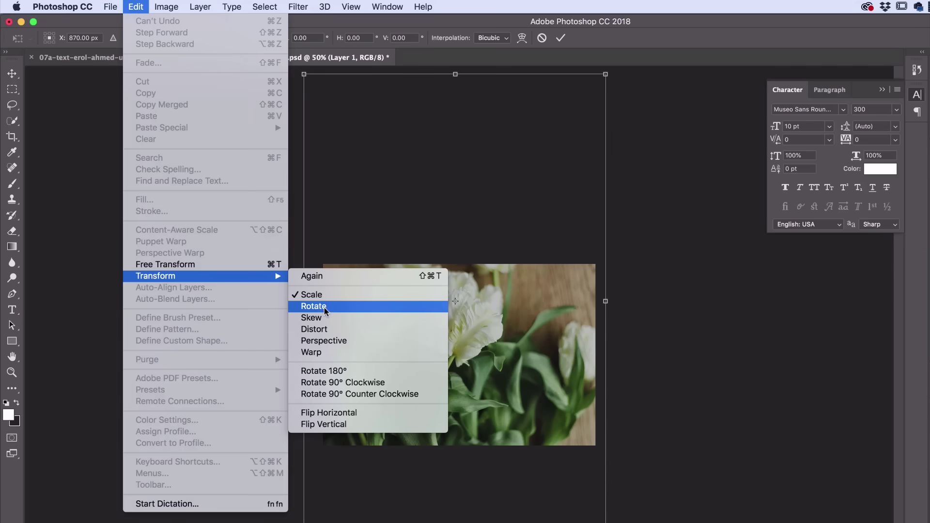
pyautogui.click(314, 306)
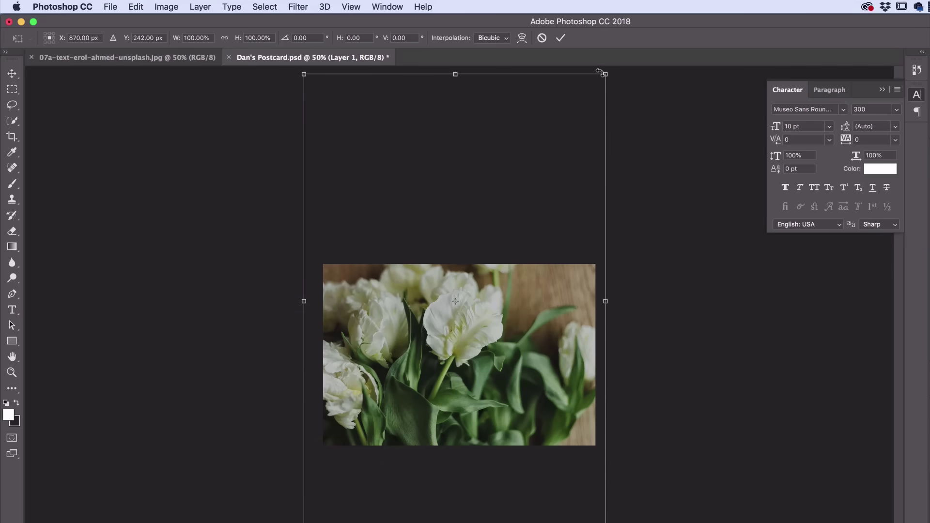
pyautogui.moveTo(605, 74); pyautogui.dragTo(561, 341)
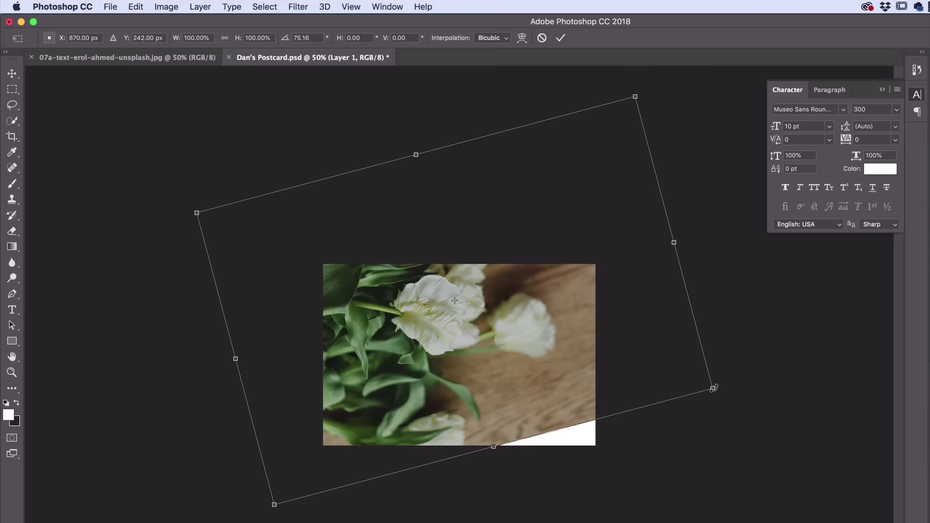
pyautogui.moveTo(712, 388); pyautogui.dragTo(234, 186)
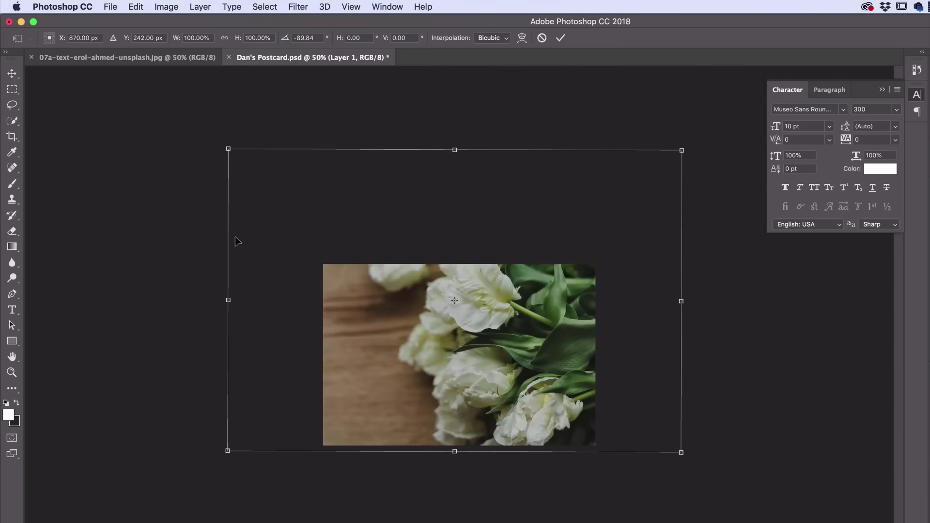
# Scale the rotated photo down proportionally to about 64% so it only just covers the postcard canvas.
pyautogui.click(136, 6)
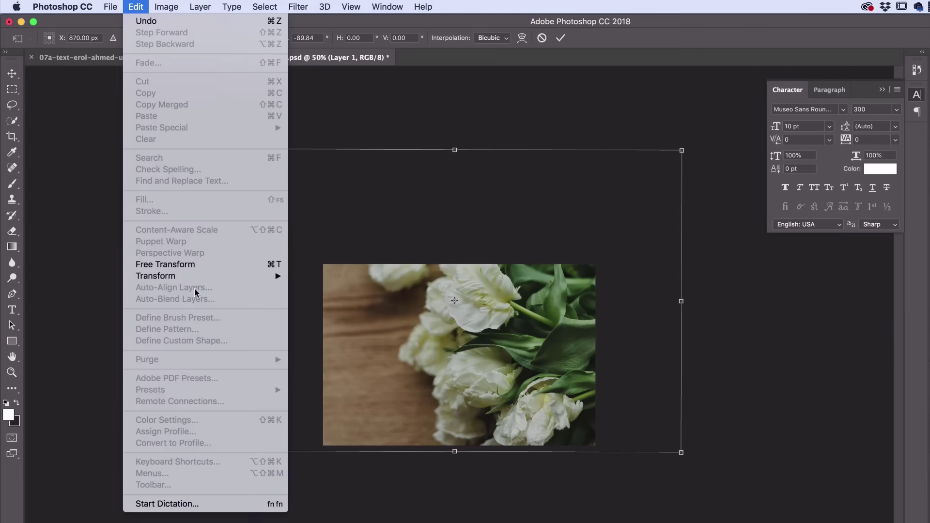
pyautogui.moveTo(194, 280)
pyautogui.click(348, 293)
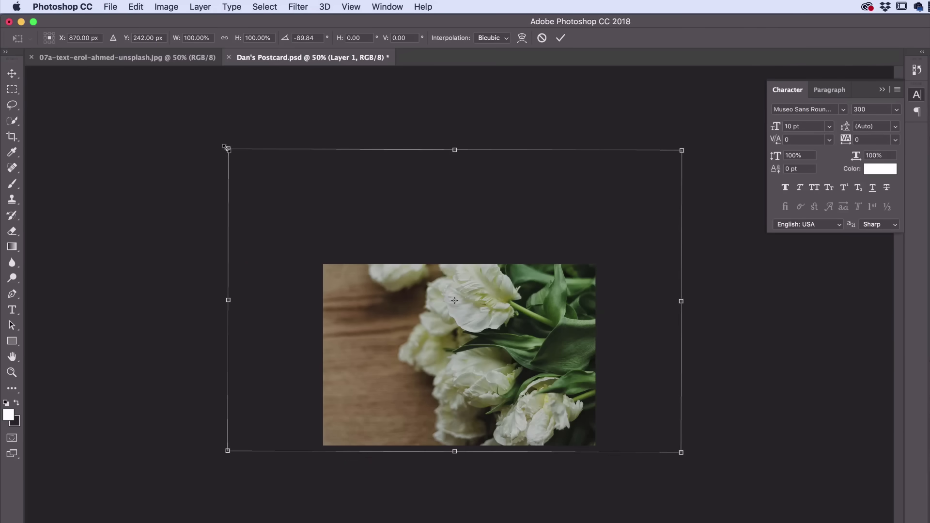
pyautogui.moveTo(225, 147); pyautogui.dragTo(320, 210)
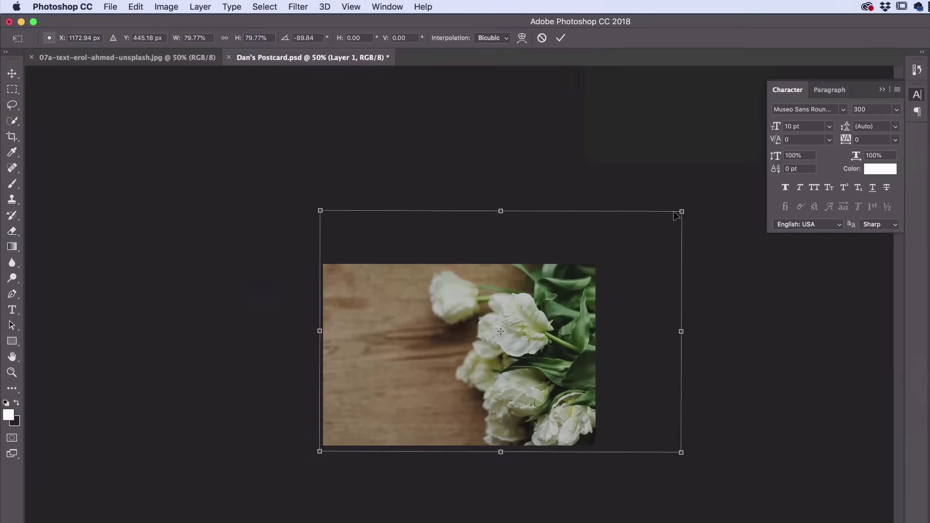
pyautogui.moveTo(676, 215); pyautogui.dragTo(610, 260)
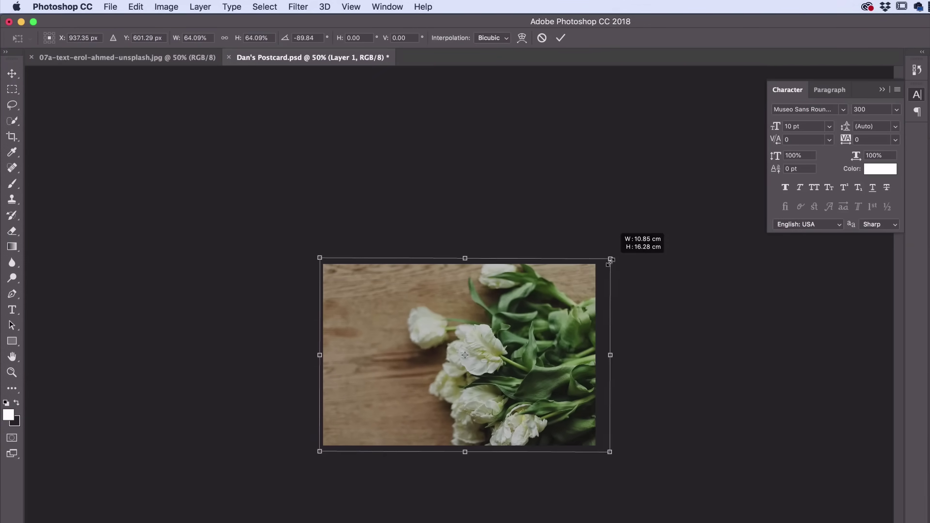
# Centre the scaled photo on the canvas at X 900 px, Y 600 px and apply the transformation.
pyautogui.moveTo(533, 311)
pyautogui.mouseDown()
pyautogui.moveTo(519, 310)
pyautogui.moveTo(523, 320)
pyautogui.moveTo(534, 312)
pyautogui.mouseUp()
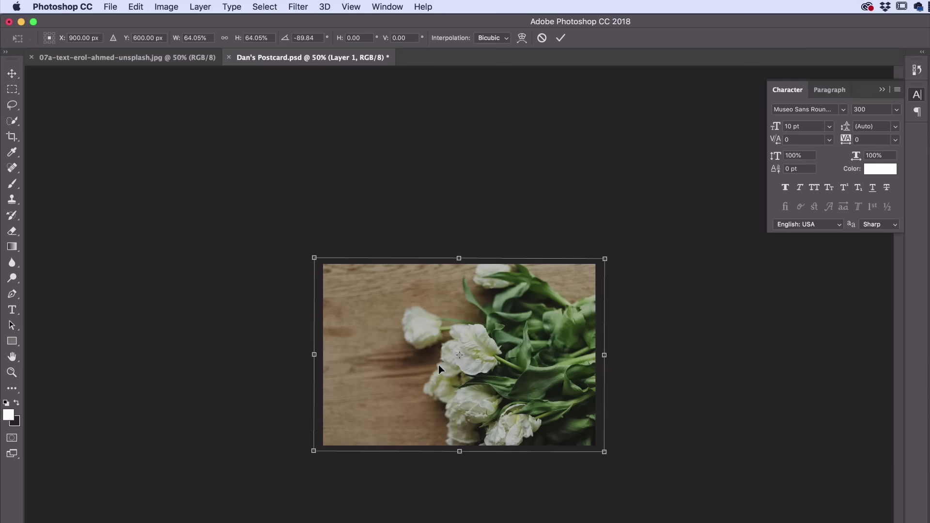
pyautogui.moveTo(547, 348)
pyautogui.mouseDown()
pyautogui.moveTo(514, 325)
pyautogui.moveTo(554, 351)
pyautogui.moveTo(546, 351)
pyautogui.mouseUp()
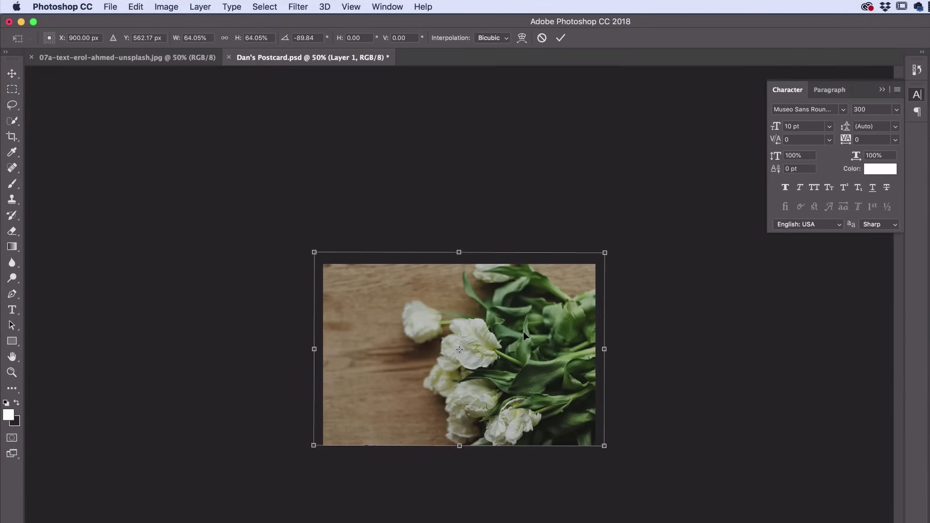
pyautogui.moveTo(525, 330); pyautogui.dragTo(504, 332)
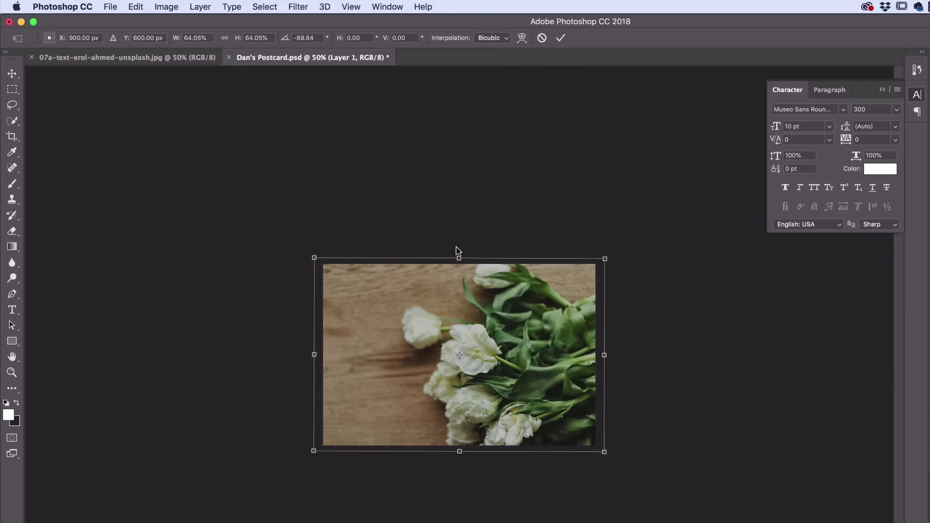
pyautogui.click(174, 5)
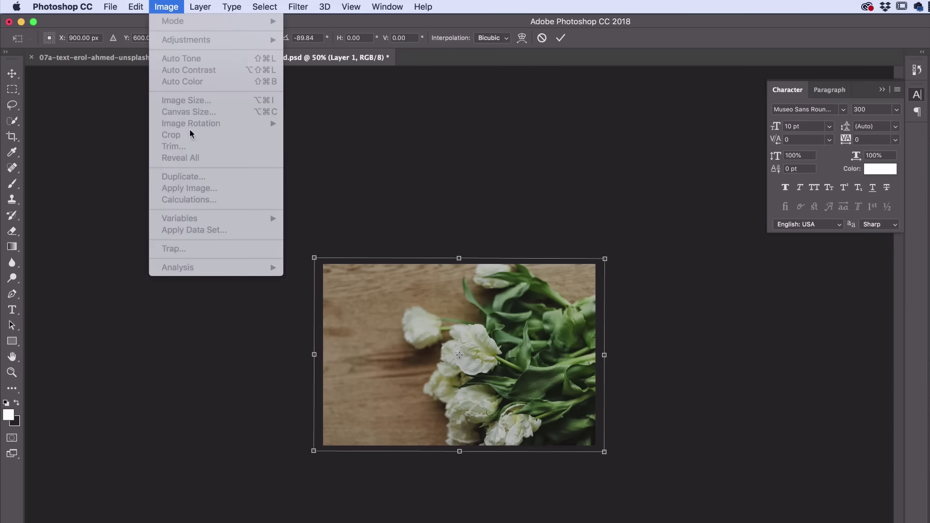
pyautogui.click(166, 7)
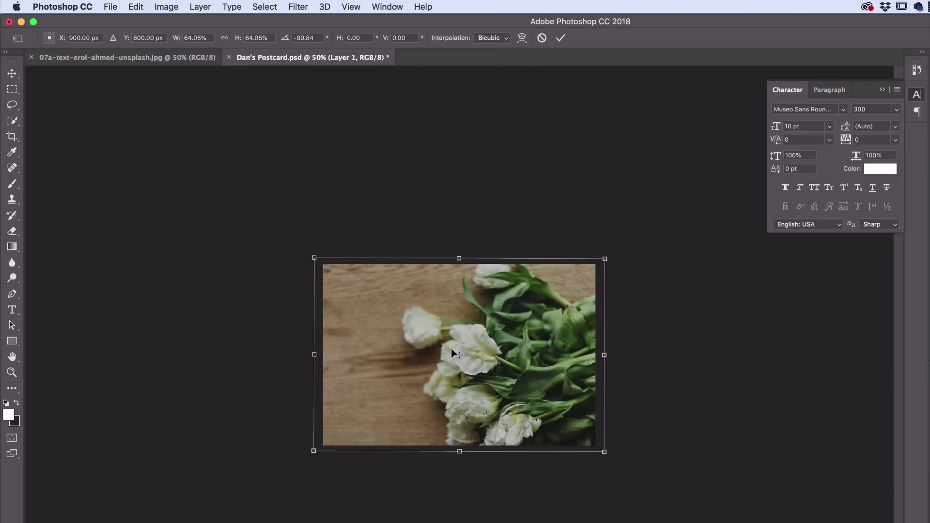
pyautogui.press('Return')
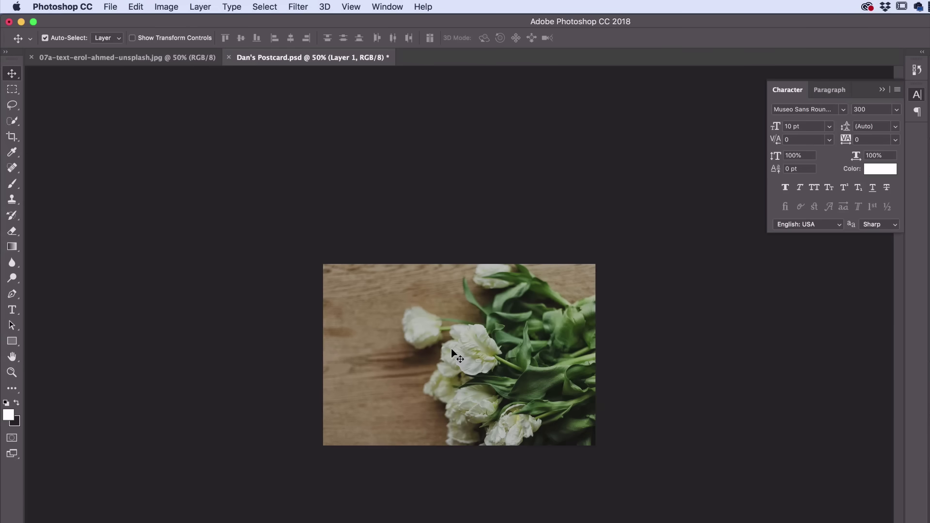
# Add one line of random placeholder point text across the middle of the photo with the Type tool and commit it.
pyautogui.click(489, 94)
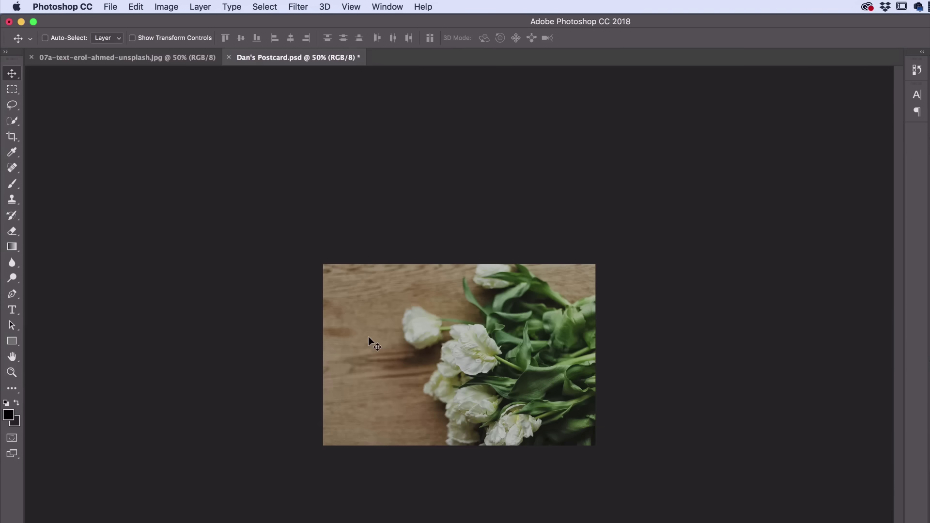
pyautogui.press('super+equal')
pyautogui.press('super+equal')
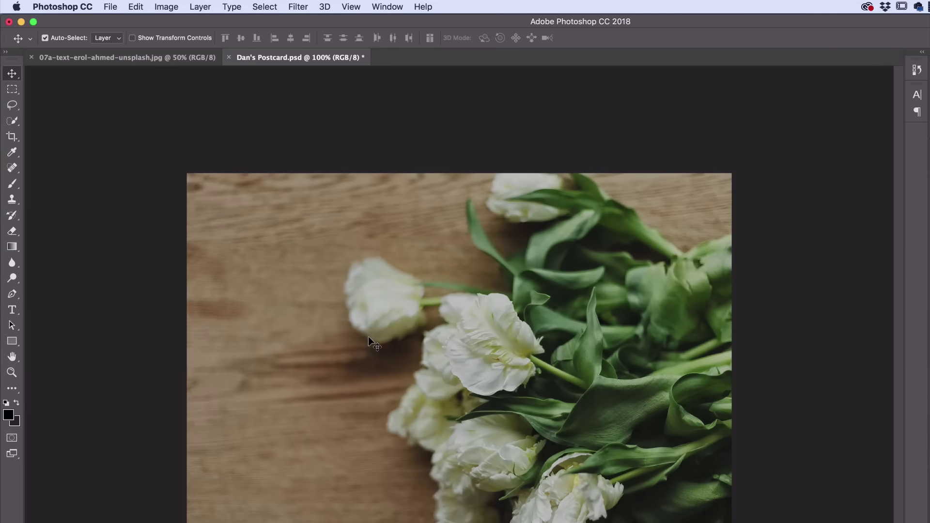
pyautogui.click(12, 310)
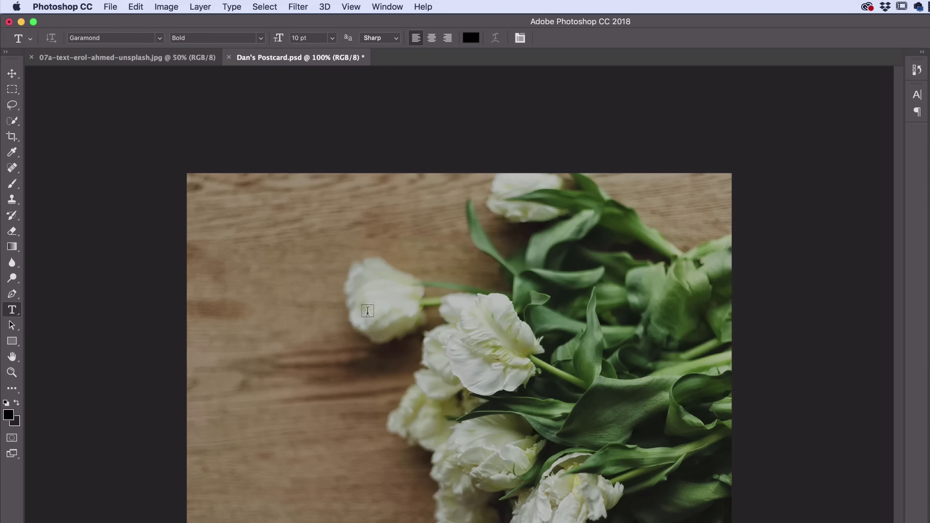
pyautogui.click(275, 301)
pyautogui.write('alsdkjf;lsadjf ;lsakjf;lksad fjl;ksj adfl;kjsa;d lfkias')
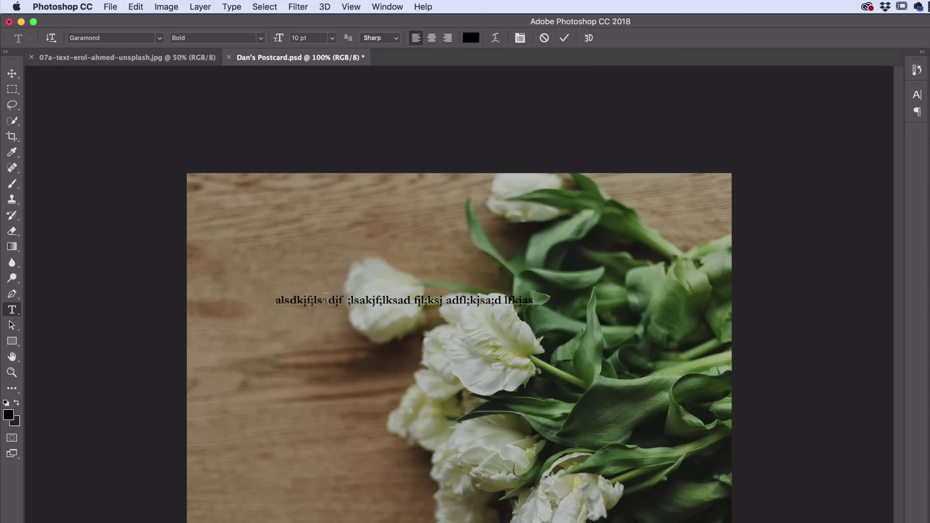
pyautogui.tripleClick(324, 298)
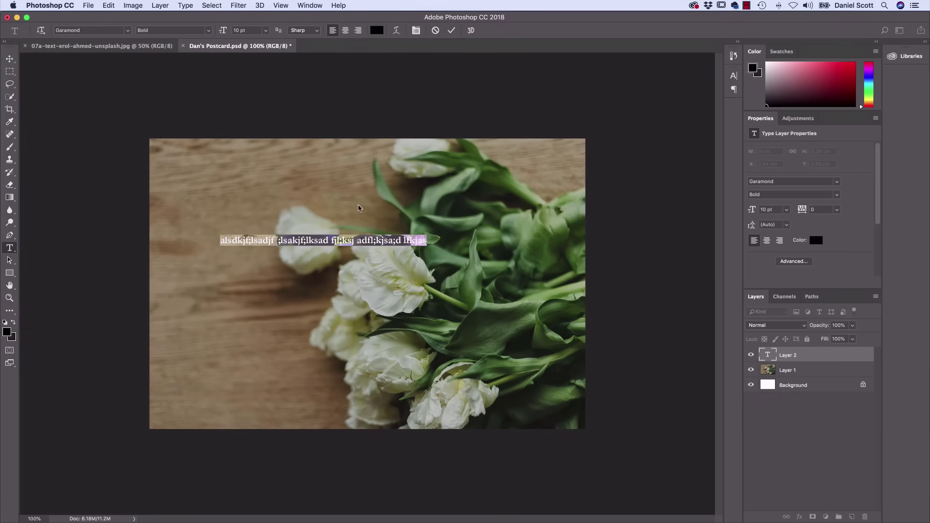
pyautogui.click(422, 242)
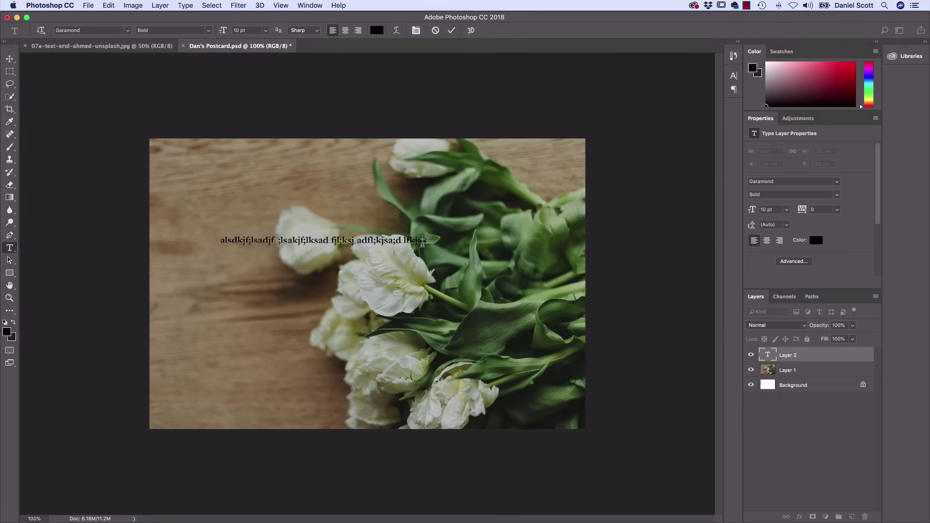
pyautogui.click(10, 59)
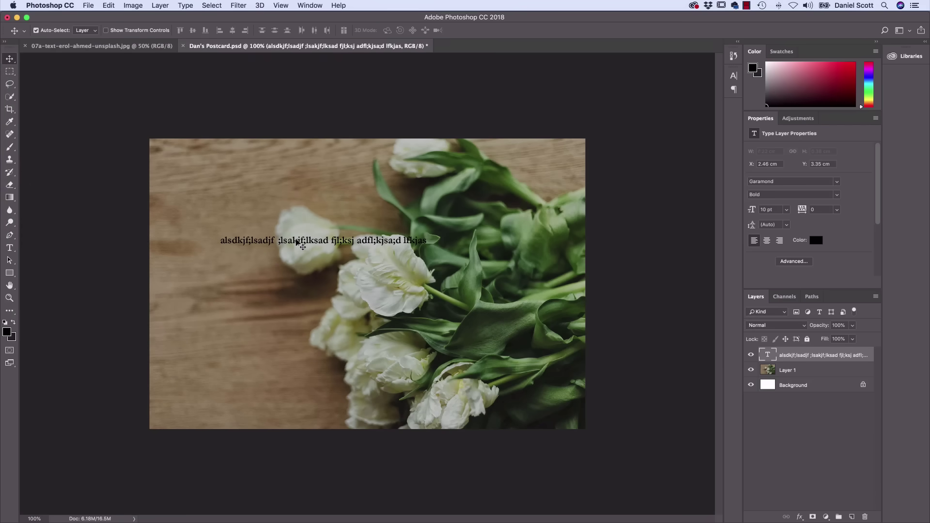
# Draw a paragraph text box about 8.24 x 3.87 cm below the first text line and fill it with three lines of random placeholder text.
pyautogui.click(10, 248)
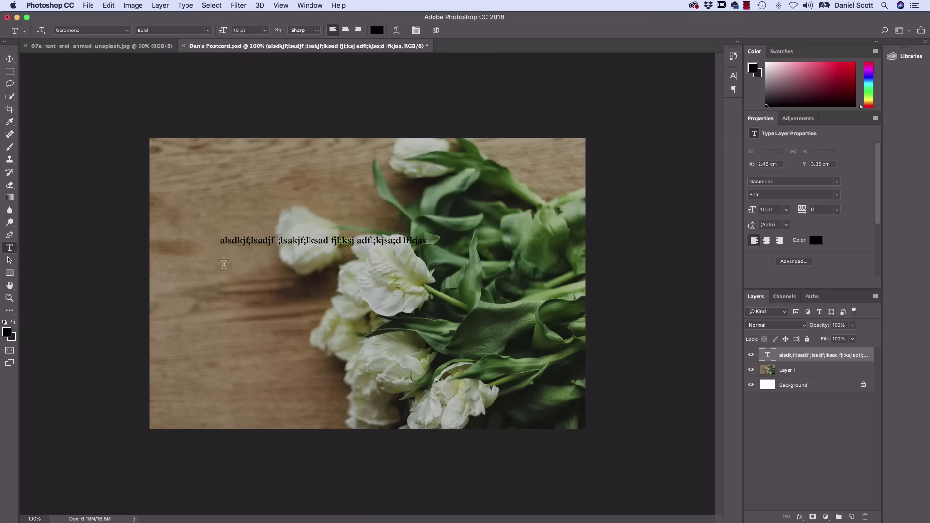
pyautogui.moveTo(220, 256); pyautogui.dragTo(454, 368)
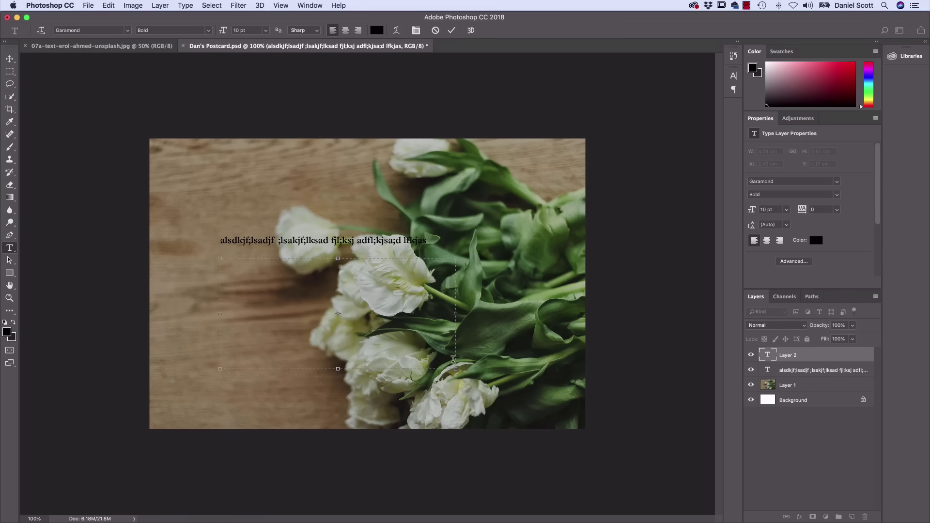
pyautogui.write('jl;ksadjf  salkdfj ;lsakjdfl;djsak fl;sad jlf;k sadl;fkj sa;lkfj')
pyautogui.press('Return')
pyautogui.press('Return')
pyautogui.write(';lsadkjfl')
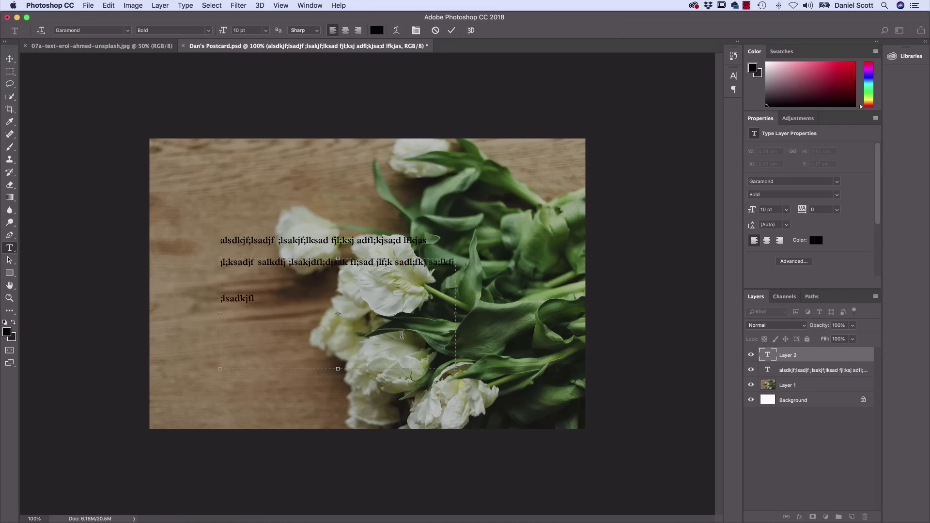
pyautogui.write('s akjfl;ksja dlfkjas;lfkj asl;d jfkl;sdkjf lska')
pyautogui.press('Return')
pyautogui.press('Return')
pyautogui.write('jdfl;sakjd ;fsa')
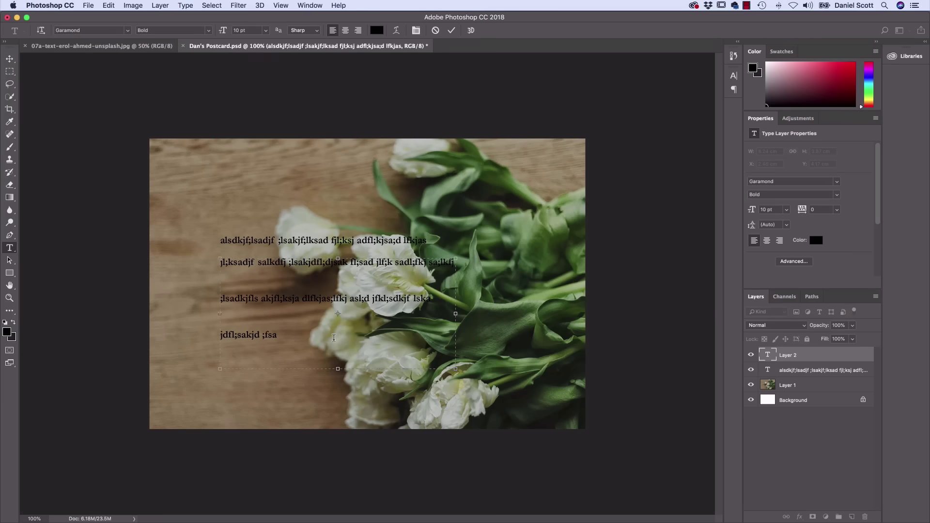
# Set the leading of all the text in the paragraph box to Auto and commit the text layer.
pyautogui.moveTo(300, 339); pyautogui.dragTo(216, 273)
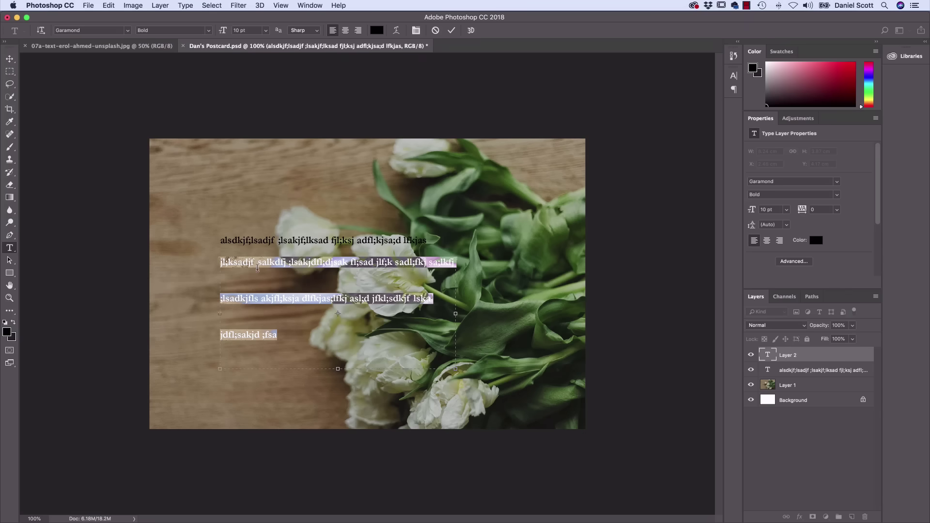
pyautogui.click(316, 352)
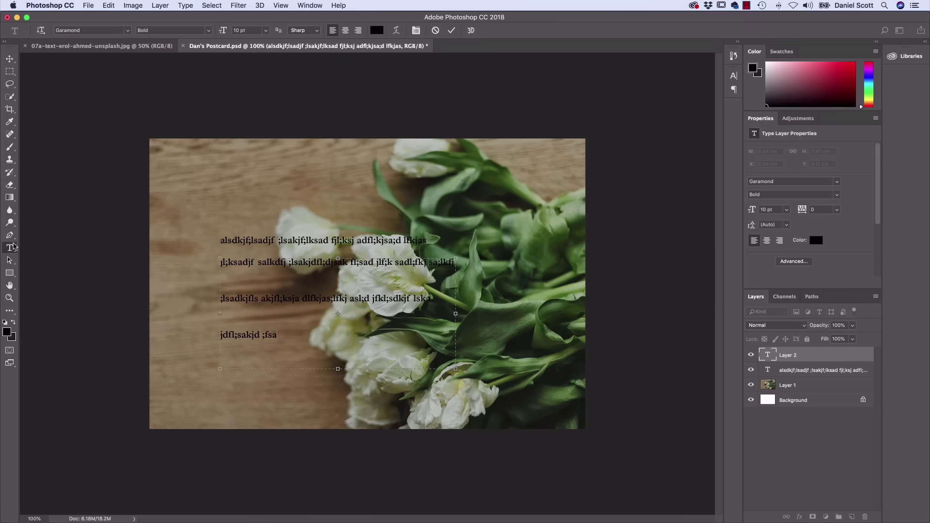
pyautogui.moveTo(288, 337); pyautogui.dragTo(217, 257)
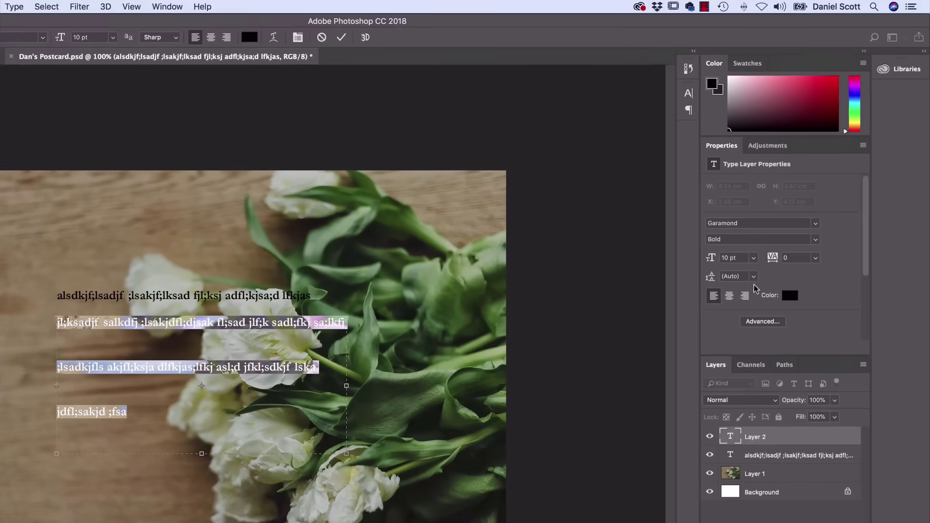
pyautogui.click(752, 285)
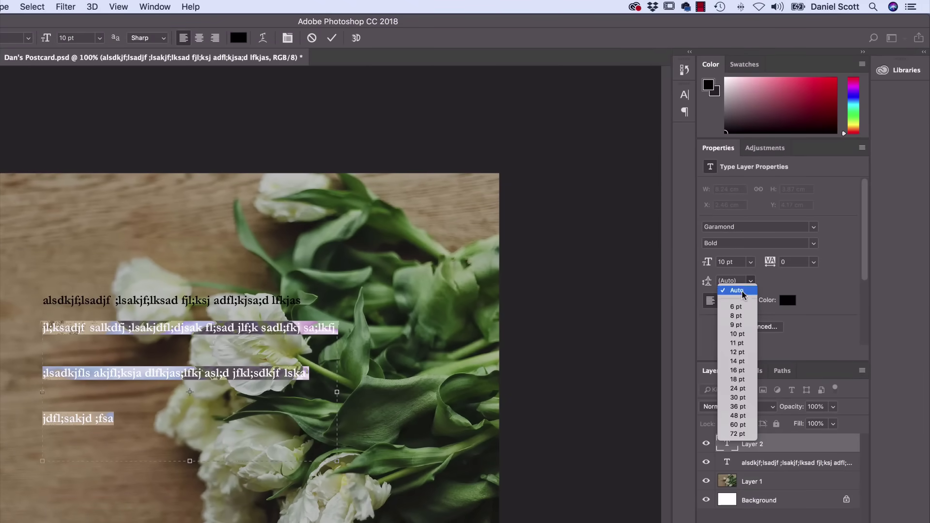
pyautogui.click(751, 294)
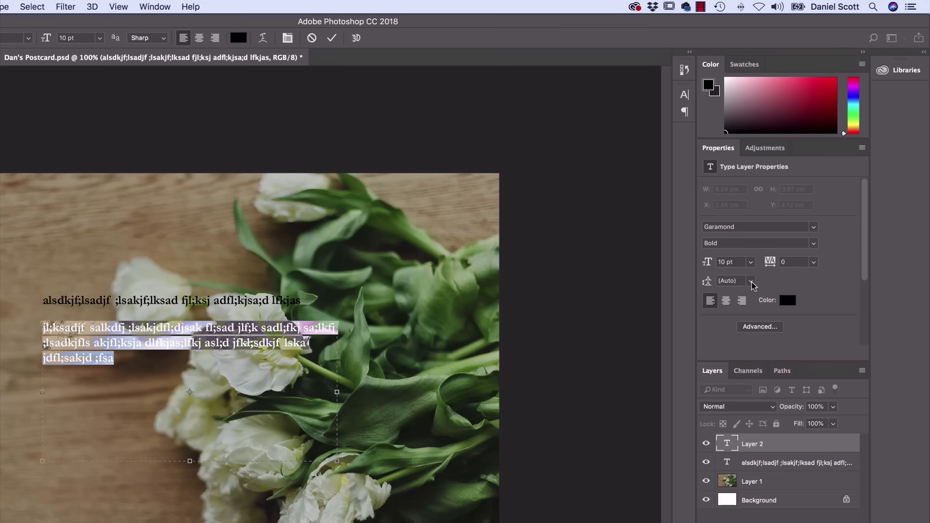
pyautogui.click(750, 281)
pyautogui.click(762, 290)
pyautogui.click(145, 385)
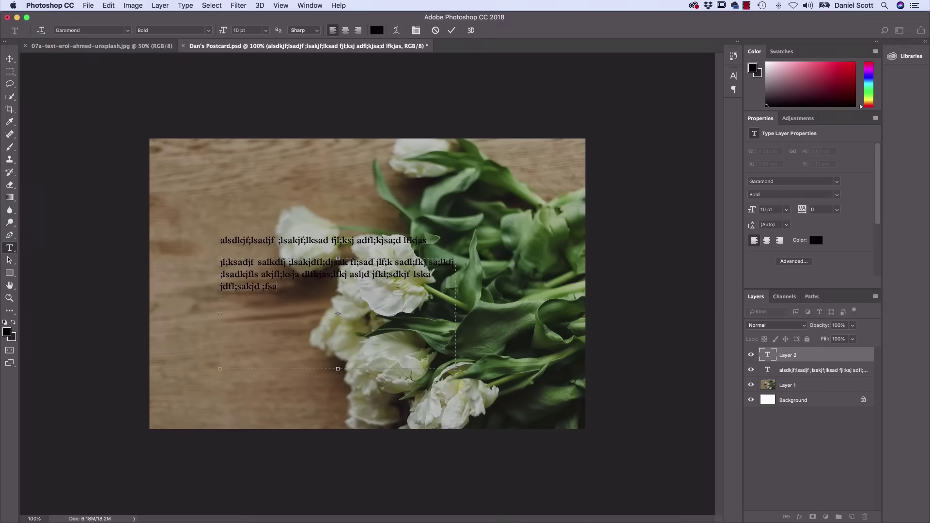
pyautogui.click(9, 59)
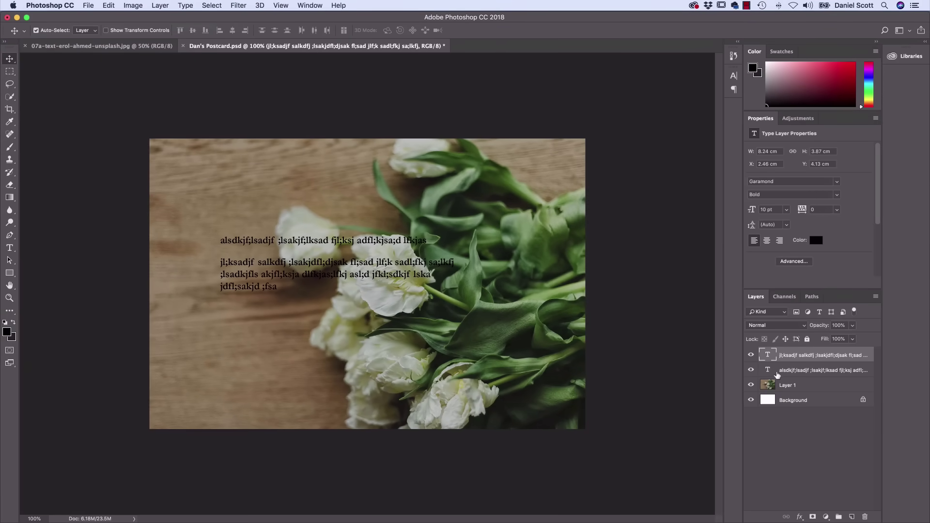
# Replace the placeholder point text on the photo with "Mothers Day Sale" using the Type tool.
pyautogui.click(814, 374)
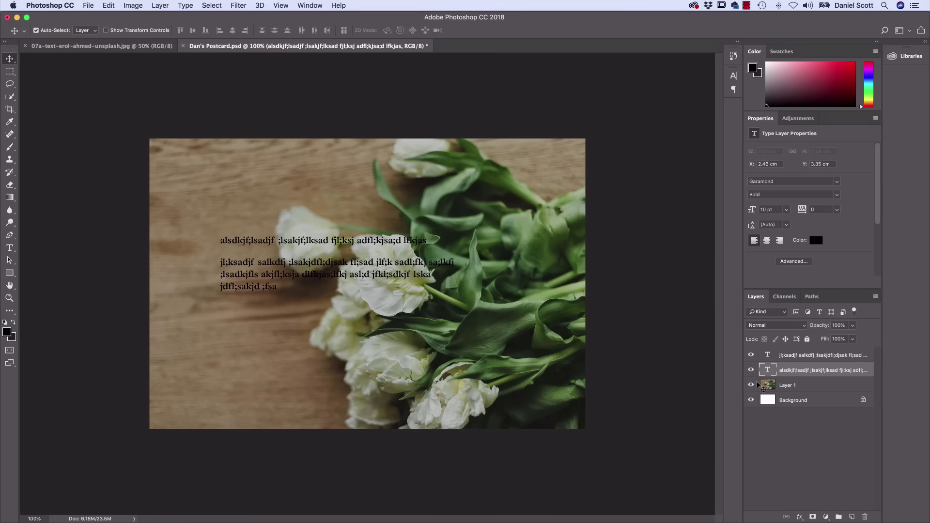
pyautogui.click(10, 247)
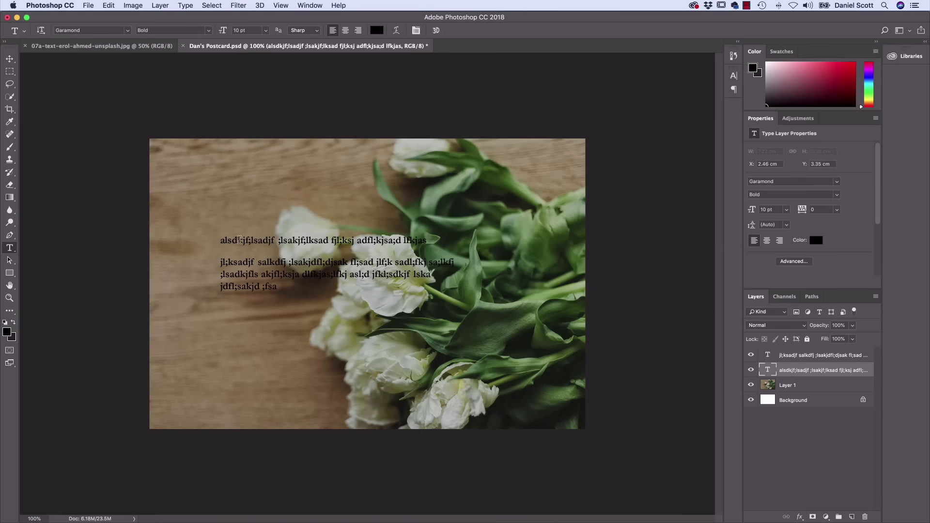
pyautogui.click(238, 241)
pyautogui.moveTo(217, 239); pyautogui.dragTo(440, 251)
pyautogui.press('BackSpace')
pyautogui.write('Mothers Day S')
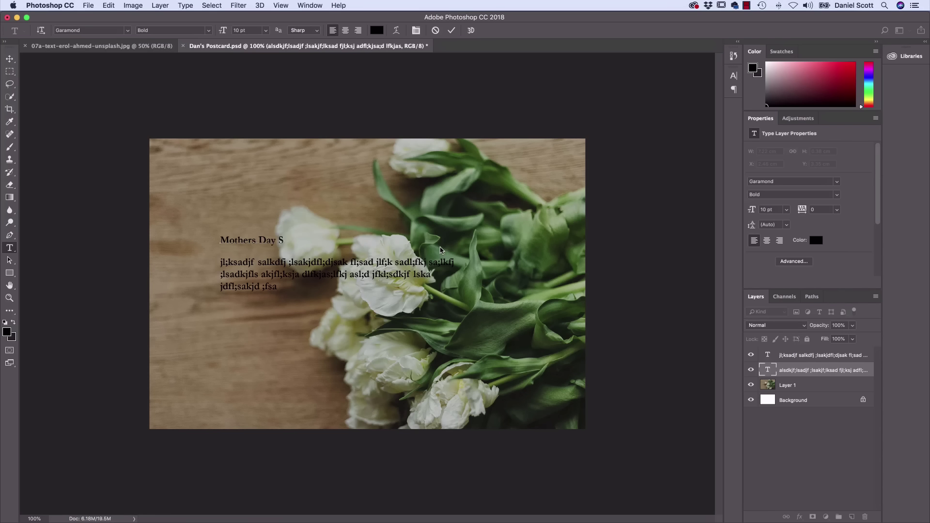
pyautogui.write('ale')
# Select the whole "Mothers Day Sale" text and set its colour to white (ffffff).
pyautogui.press('super+a')
pyautogui.click(376, 31)
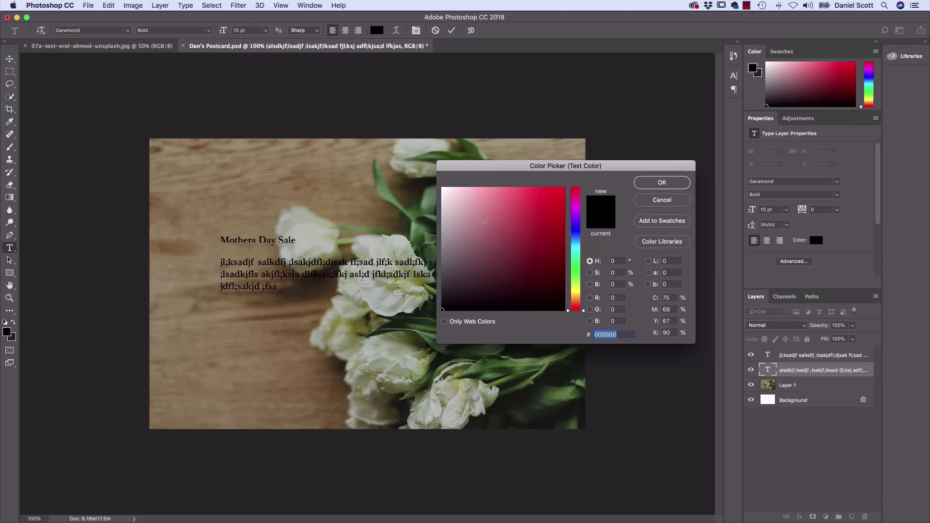
pyautogui.click(661, 200)
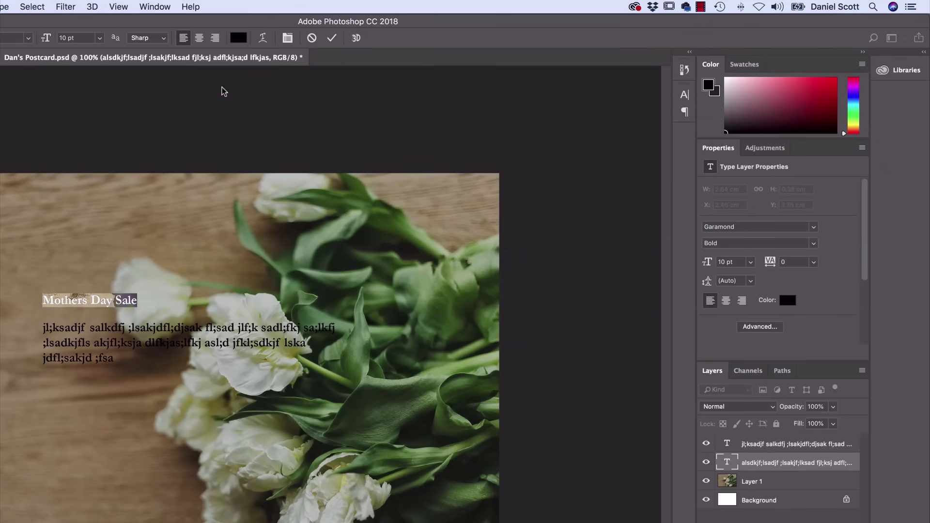
pyautogui.click(787, 300)
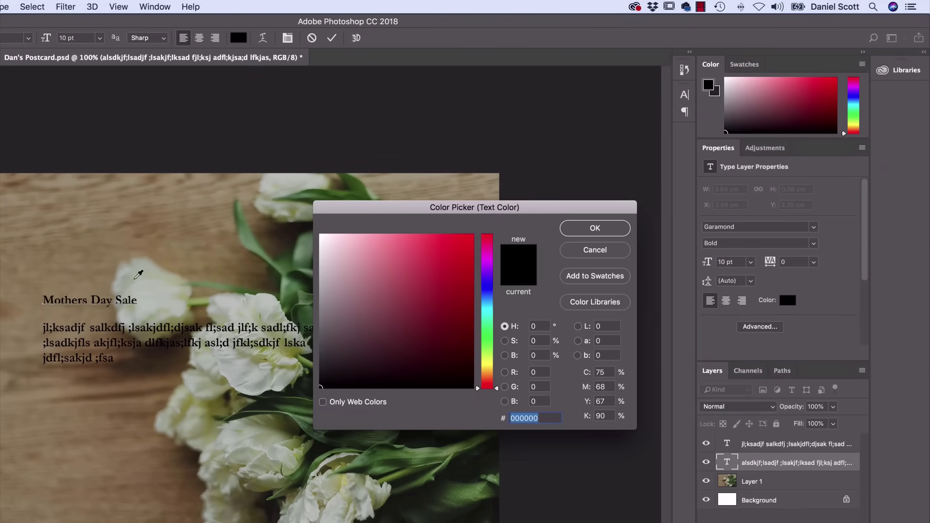
pyautogui.moveTo(496, 388); pyautogui.dragTo(494, 265)
pyautogui.click(442, 252)
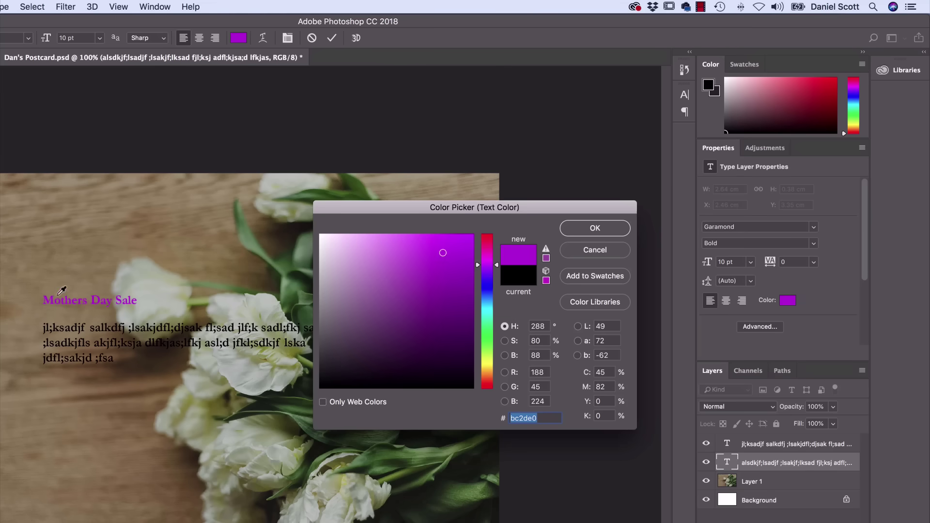
pyautogui.moveTo(388, 210); pyautogui.dragTo(363, 226)
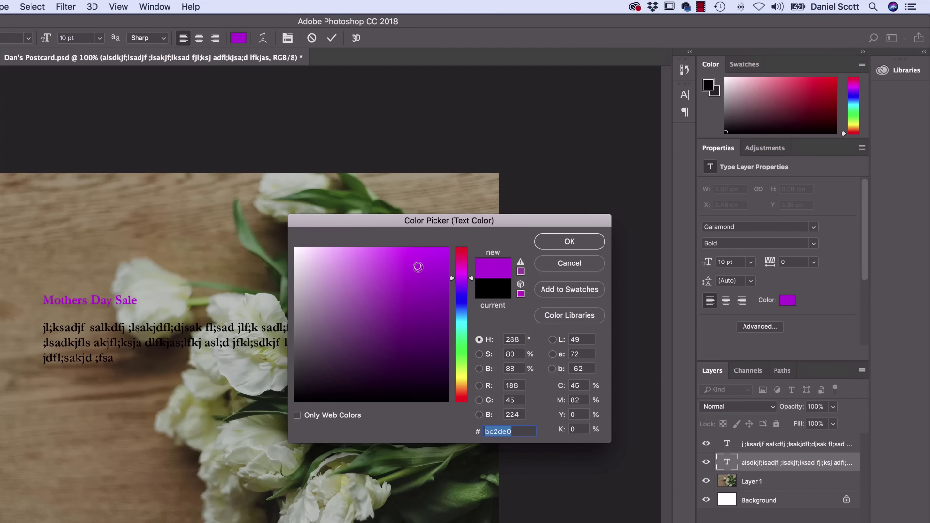
pyautogui.moveTo(418, 267)
pyautogui.mouseDown()
pyautogui.moveTo(413, 311)
pyautogui.moveTo(378, 292)
pyautogui.moveTo(418, 283)
pyautogui.moveTo(412, 274)
pyautogui.moveTo(342, 269)
pyautogui.moveTo(280, 239)
pyautogui.mouseUp()
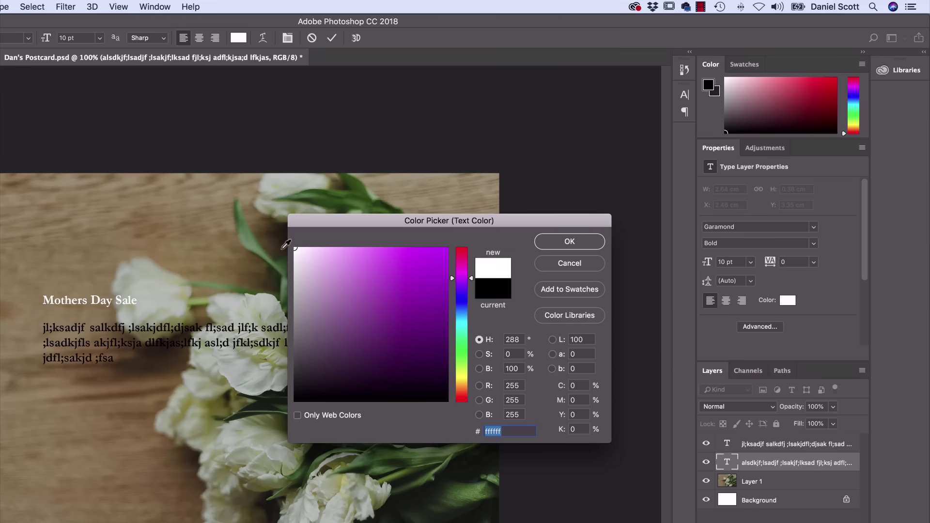
pyautogui.click(569, 242)
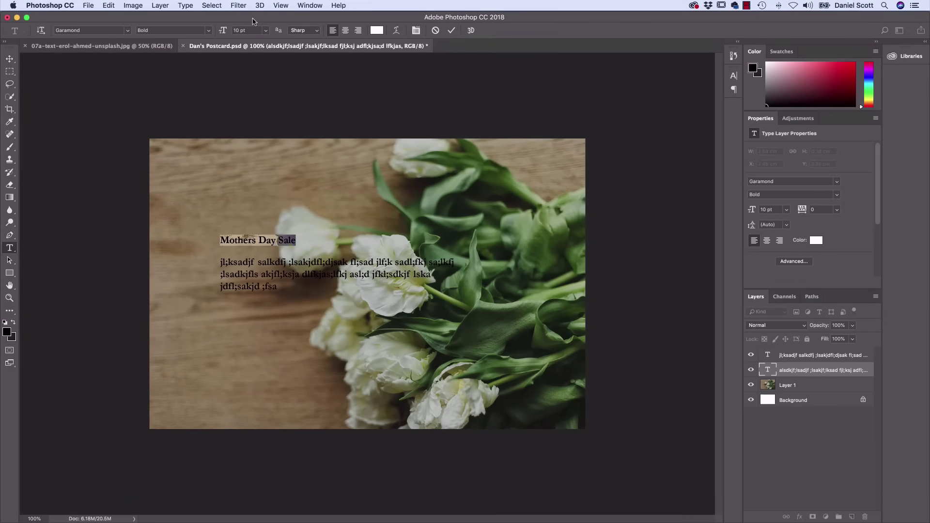
# Enlarge the "Mothers Day Sale" text to 48 pt, break the line before "Day" and commit it.
pyautogui.click(786, 211)
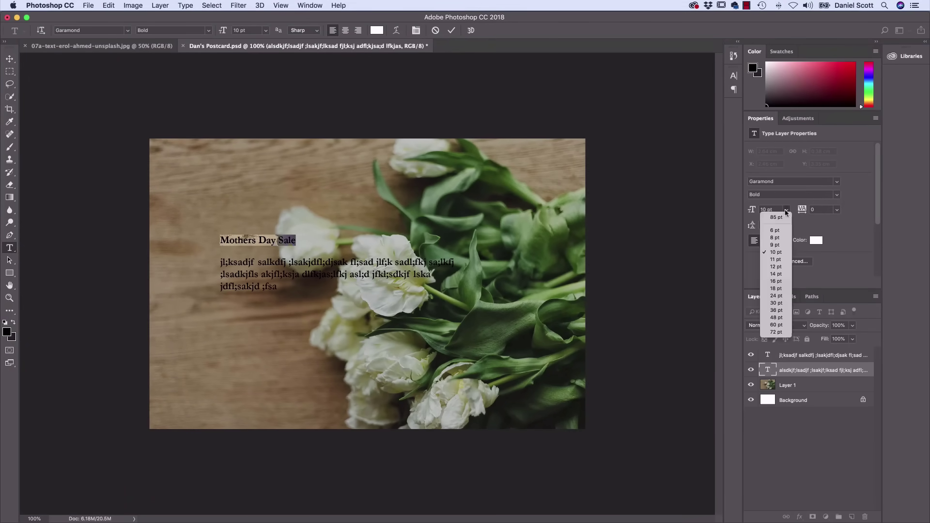
pyautogui.click(773, 318)
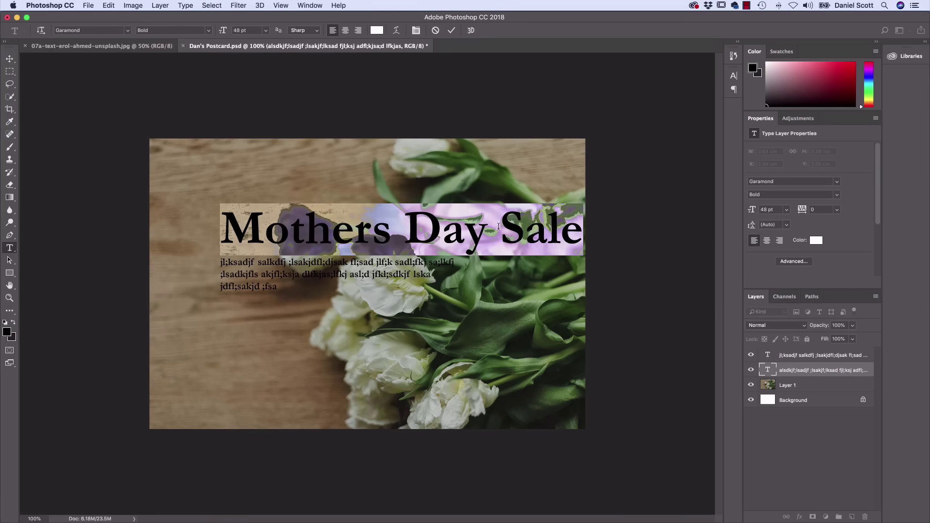
pyautogui.click(411, 223)
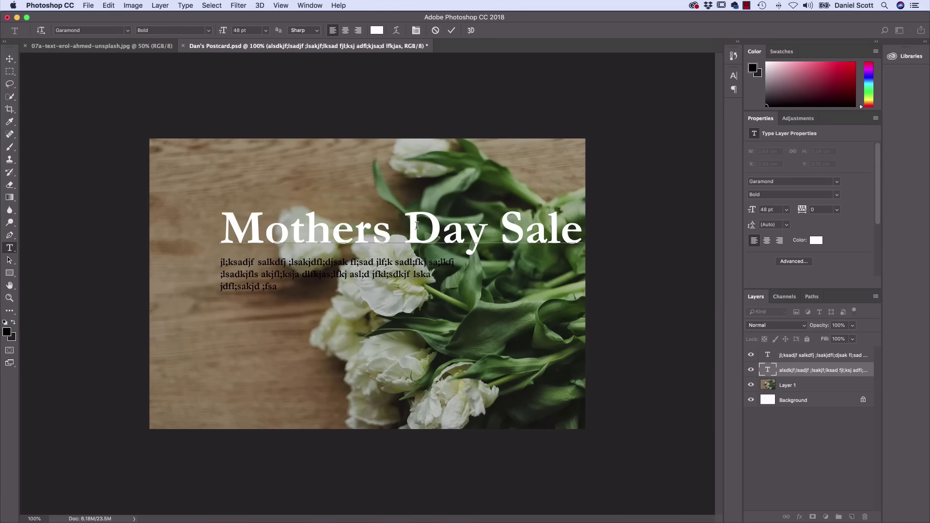
pyautogui.press('Return')
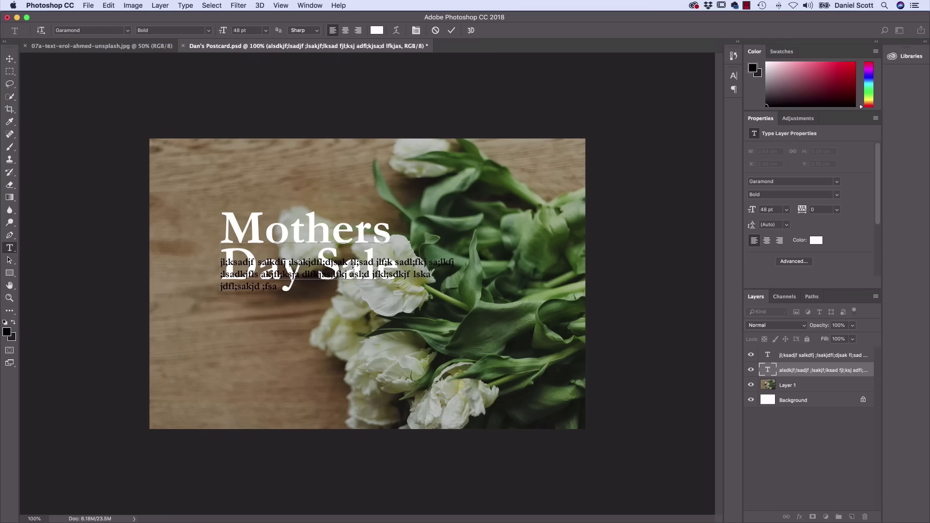
pyautogui.click(799, 363)
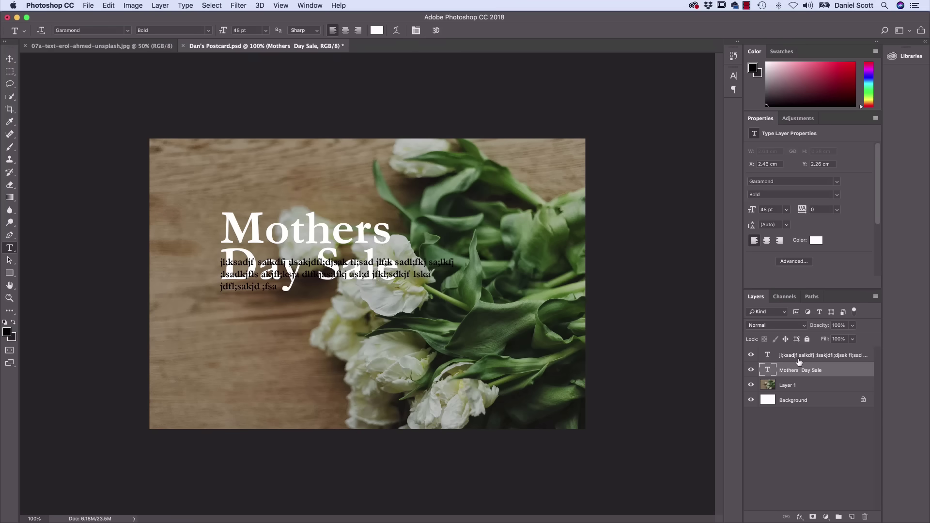
# Move the placeholder paragraph down clear of the headline, and shift the headline down to about X 2.39 cm, Y 3.36 cm.
pyautogui.click(799, 358)
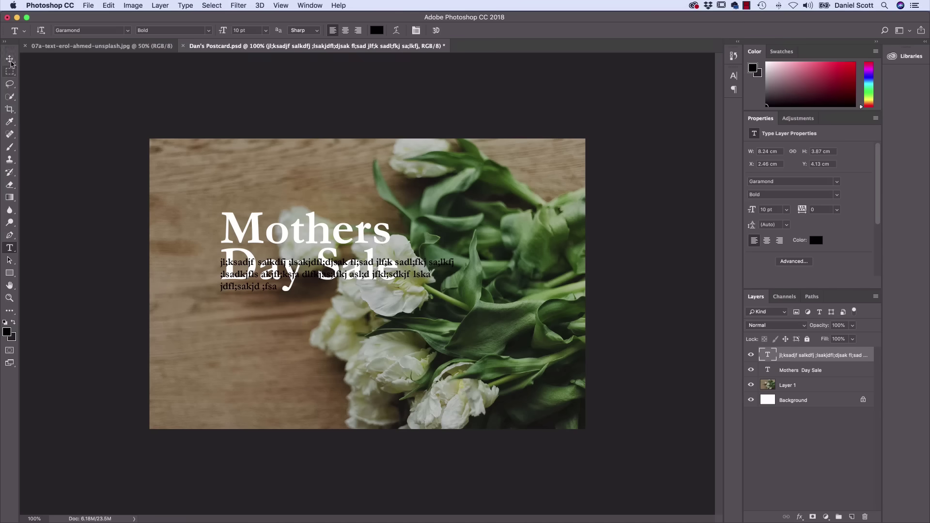
pyautogui.click(9, 59)
pyautogui.moveTo(266, 291); pyautogui.dragTo(267, 367)
pyautogui.click(819, 369)
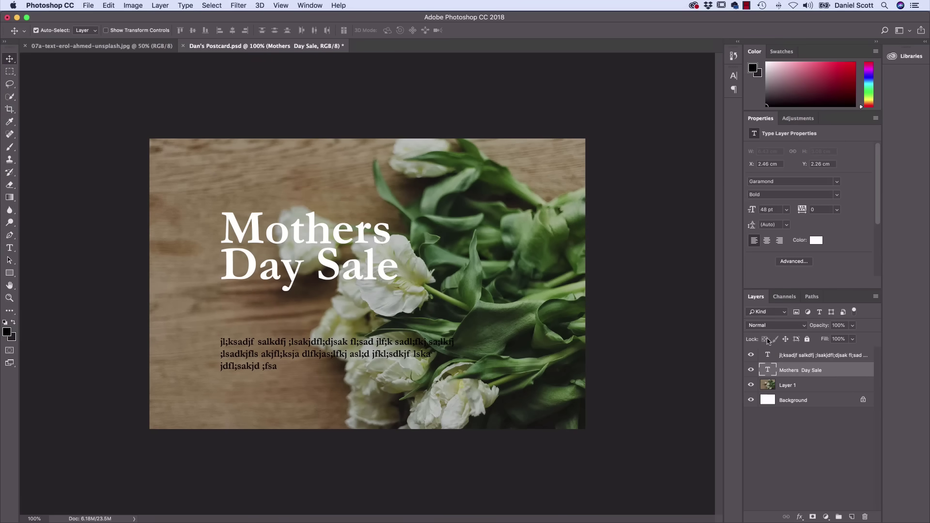
pyautogui.moveTo(324, 261); pyautogui.dragTo(319, 292)
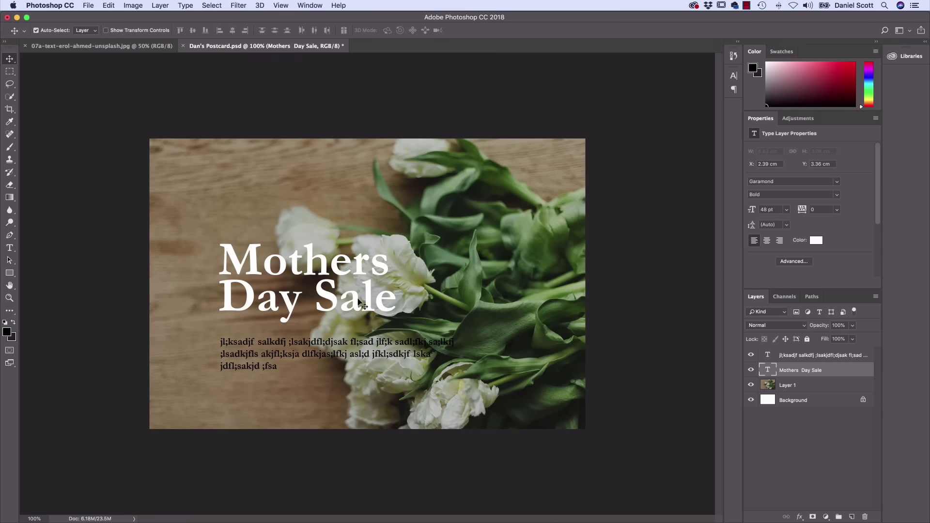
# Add a new point text line reading "Save the date:" above the "Mothers Day Sale" headline.
pyautogui.click(10, 248)
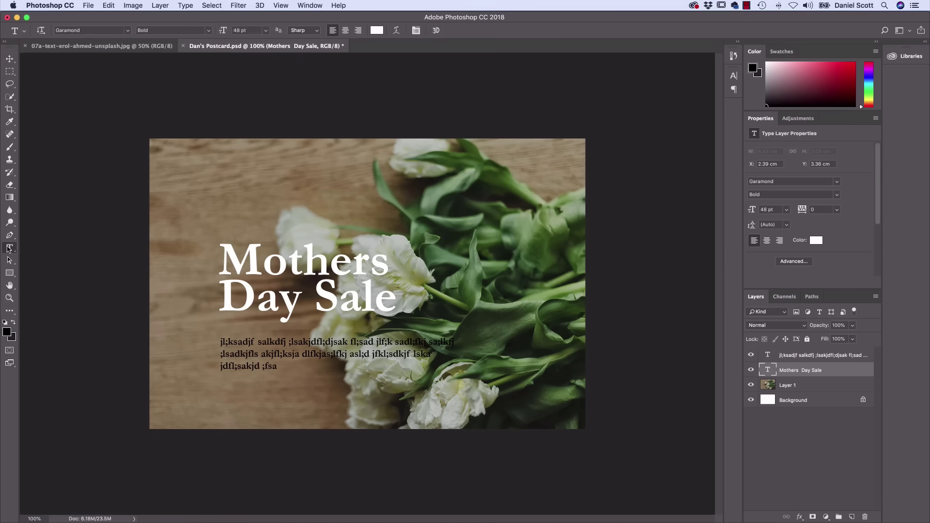
pyautogui.click(222, 217)
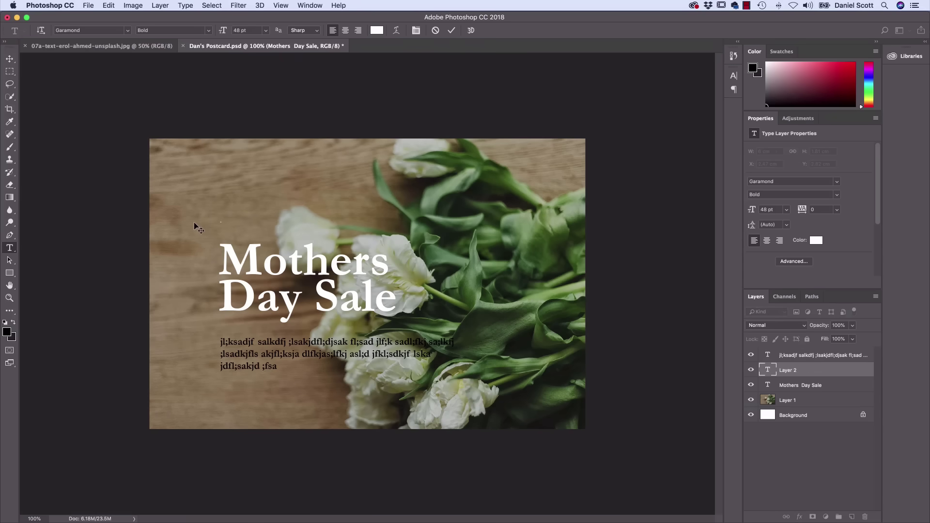
pyautogui.write('sa')
pyautogui.press('BackSpace')
pyautogui.press('BackSpace')
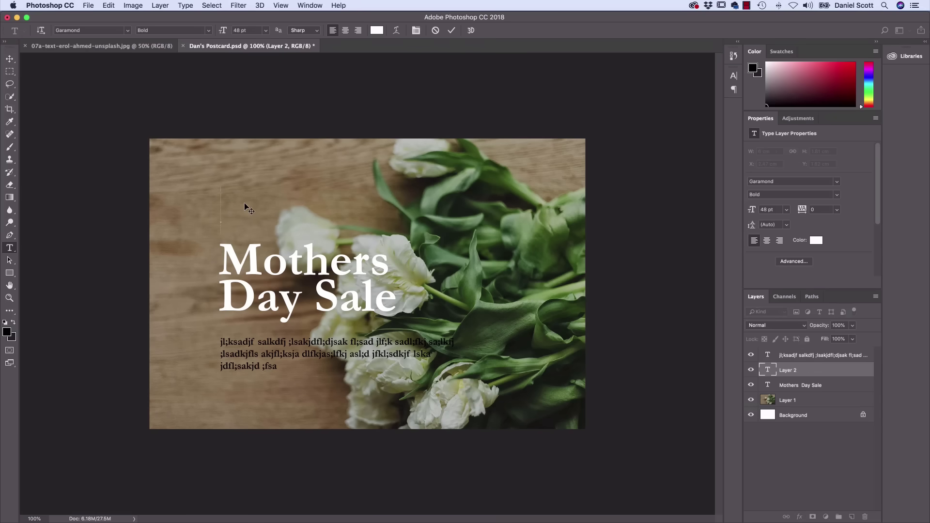
pyautogui.write('Save')
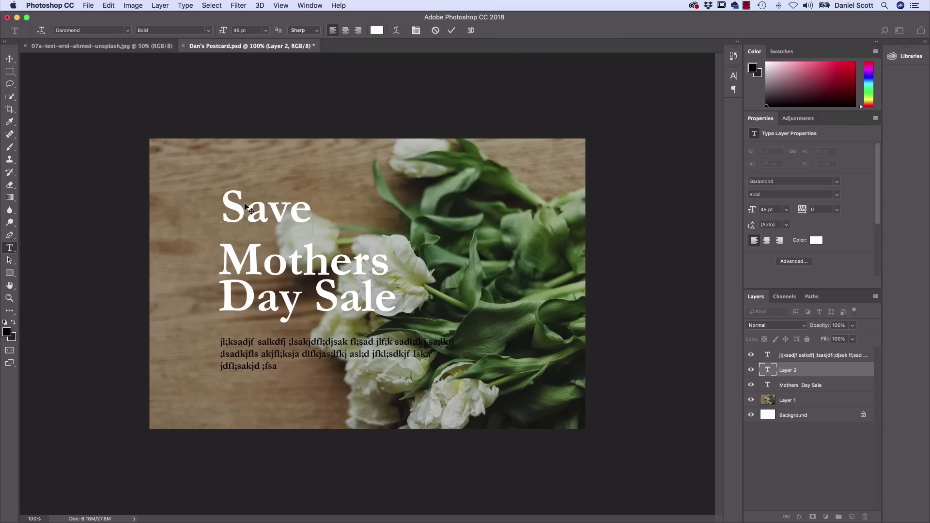
pyautogui.write(' the date:')
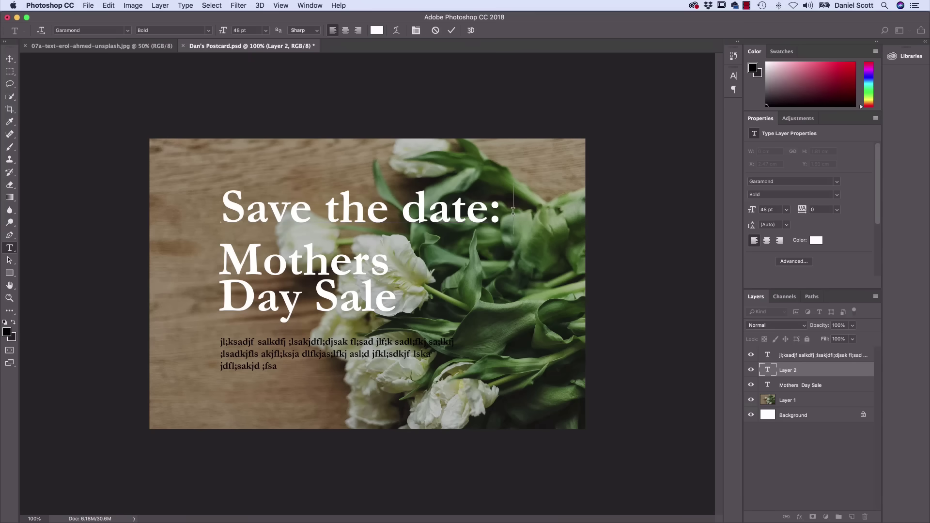
# Reduce the "Save the date:" text to 18 pt and add "May 13, 2018" at its end.
pyautogui.moveTo(514, 208); pyautogui.dragTo(203, 190)
pyautogui.click(786, 209)
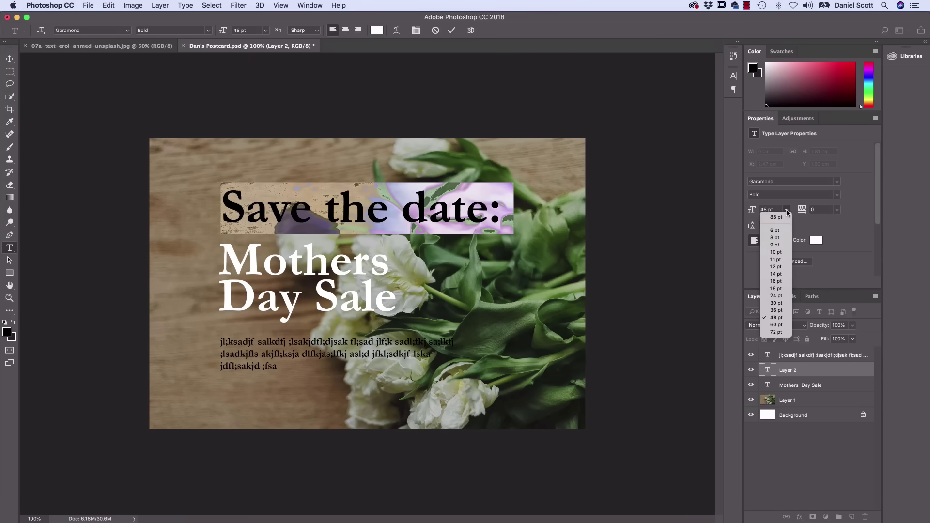
pyautogui.click(775, 288)
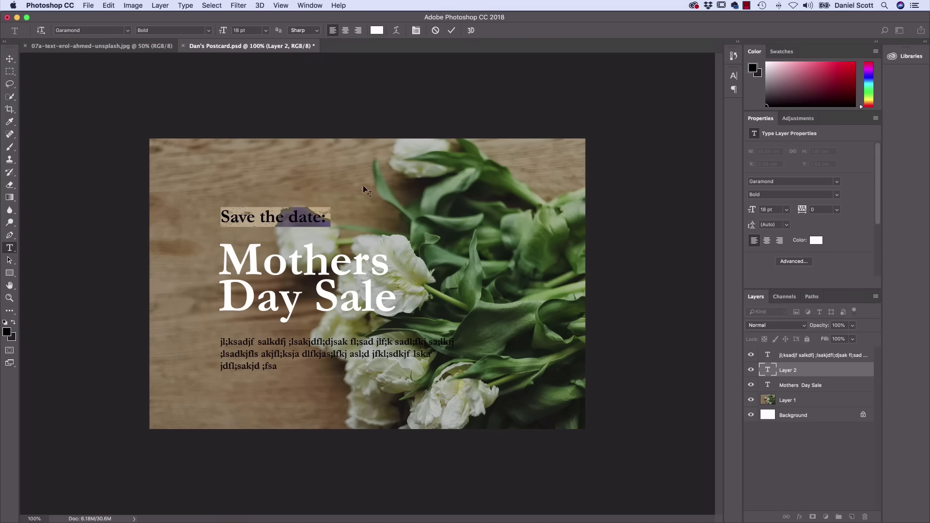
pyautogui.click(317, 216)
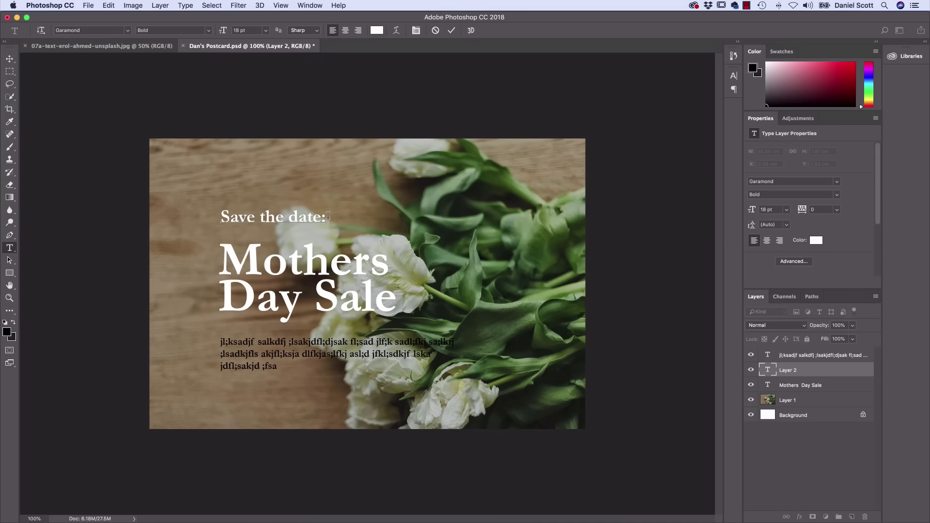
pyautogui.write('May 13, 201')
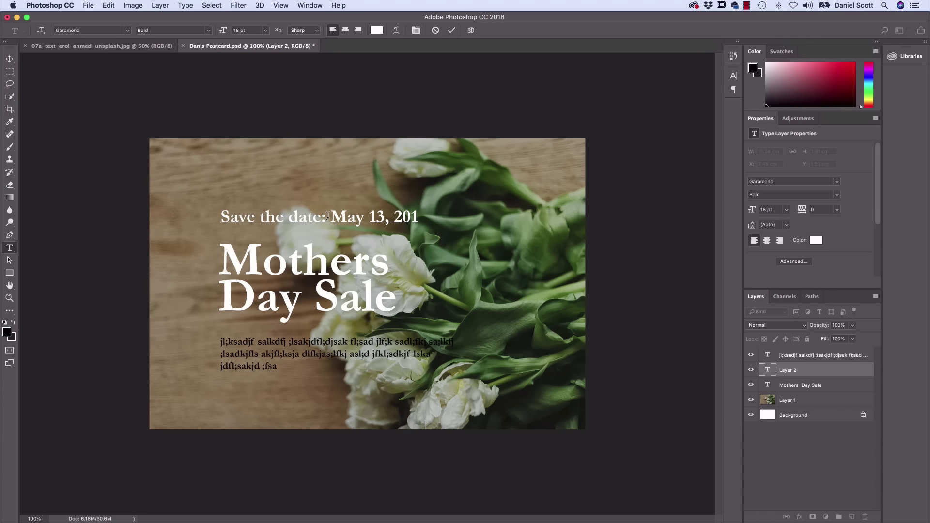
pyautogui.write('8')
# Format the whole "Save the date: May 13, 2018" line in Museo Sans Rounded 300 with All Caps.
pyautogui.moveTo(221, 216); pyautogui.dragTo(441, 225)
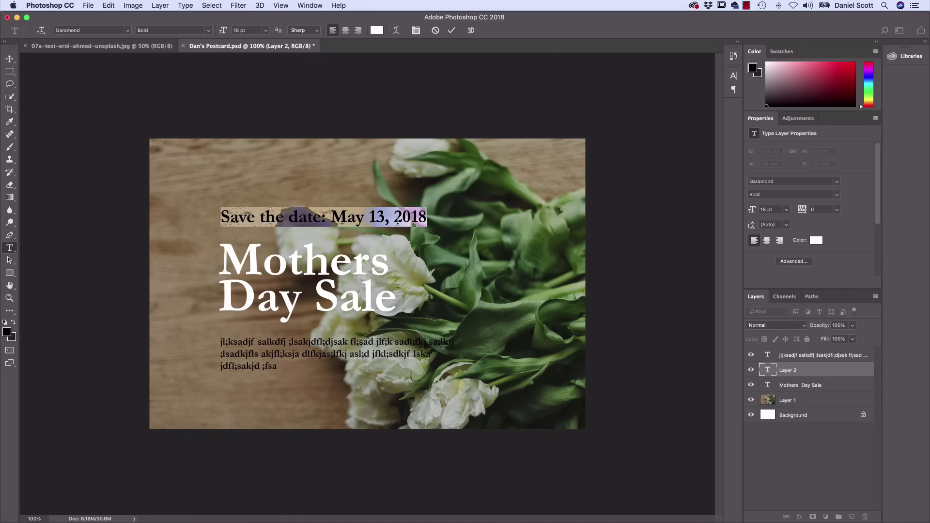
pyautogui.click(101, 30)
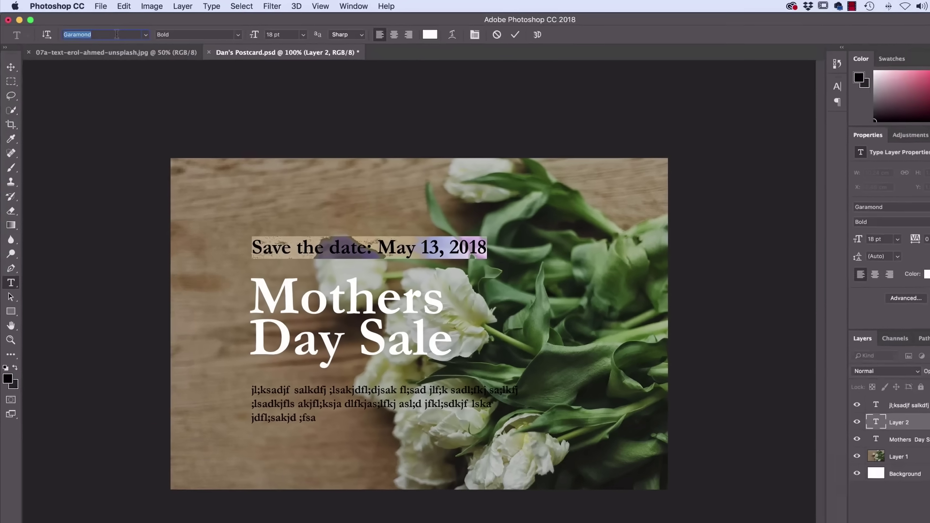
pyautogui.write('mue')
pyautogui.press('BackSpace')
pyautogui.write('se')
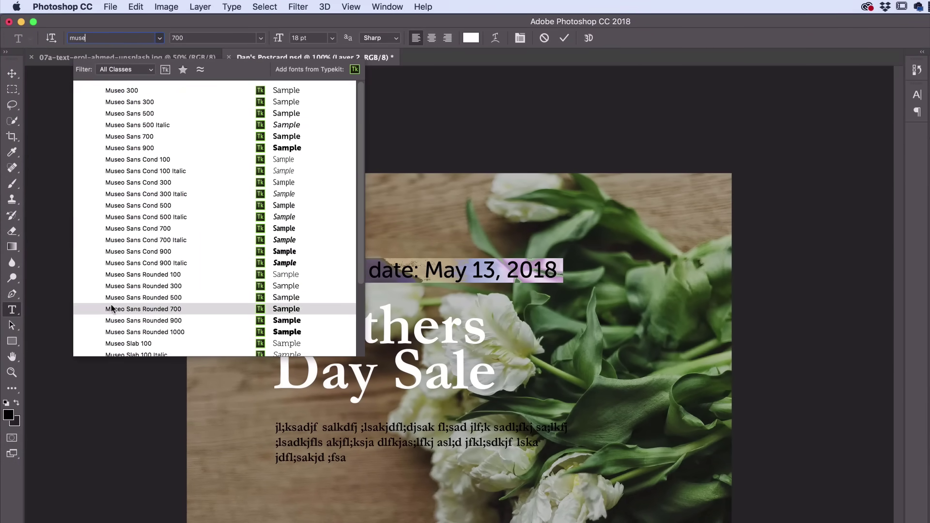
pyautogui.click(151, 289)
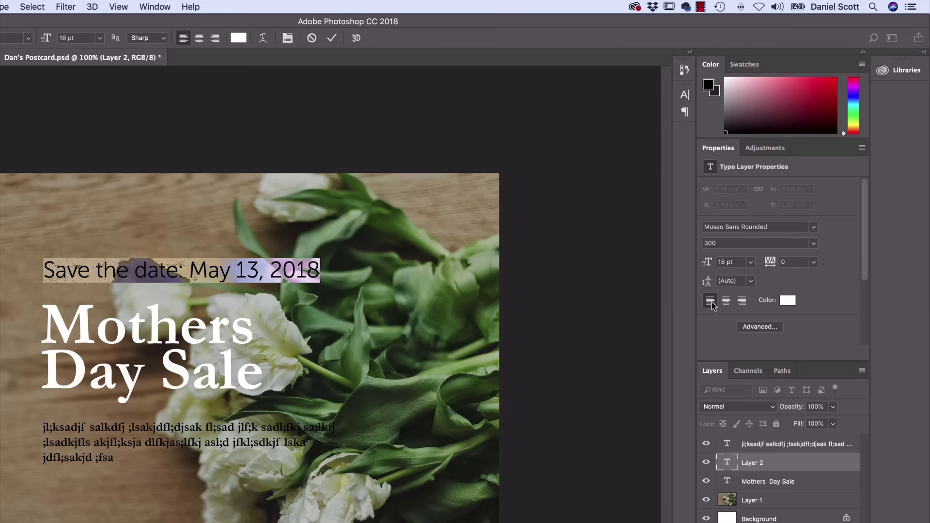
pyautogui.click(760, 328)
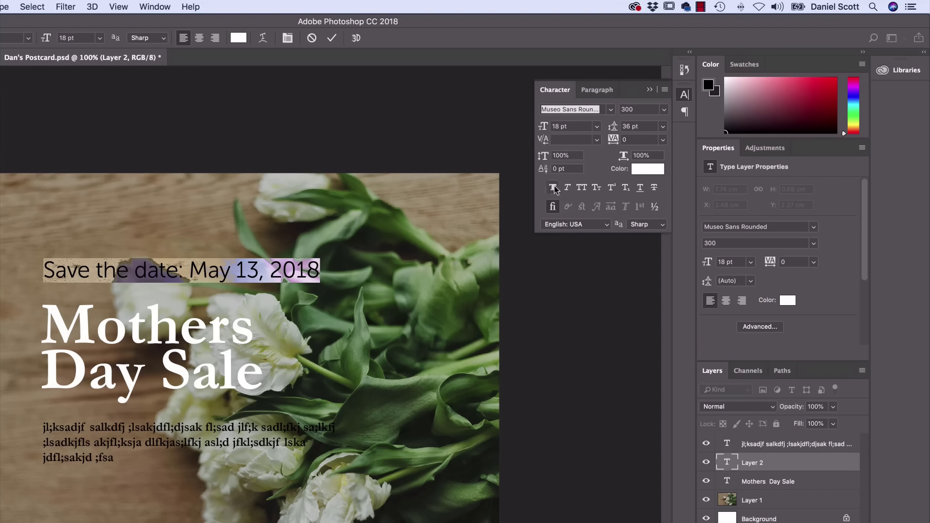
pyautogui.click(583, 188)
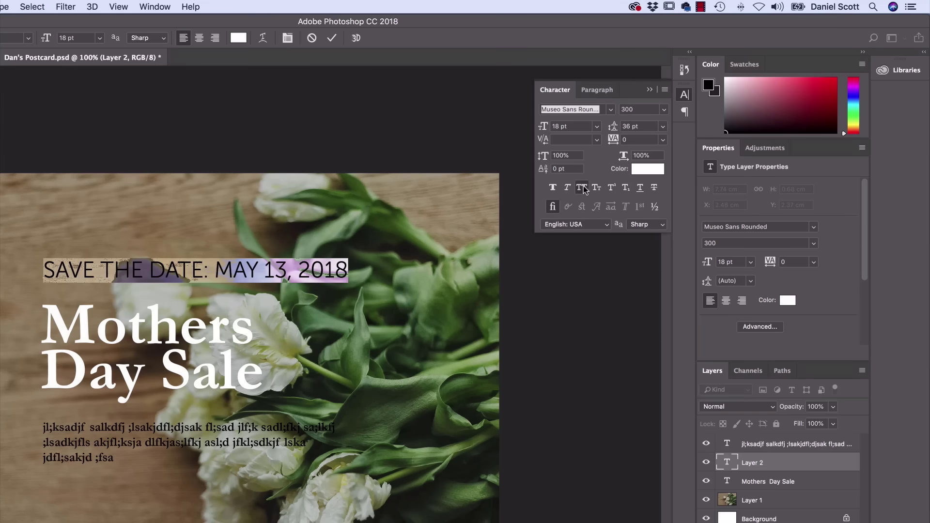
# Enlarge the "Save the date: May 13, 2018" line to 20 pt.
pyautogui.click(597, 126)
pyautogui.click(597, 127)
pyautogui.click(597, 127)
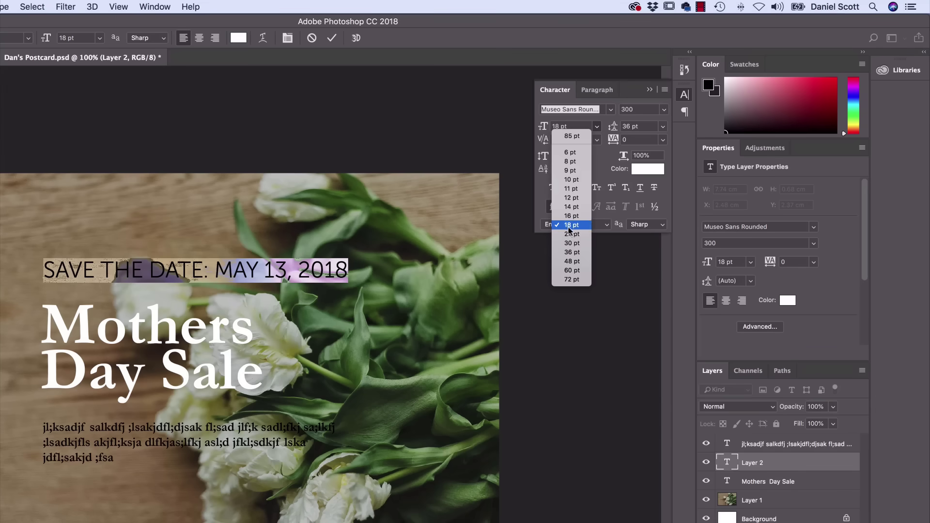
pyautogui.click(567, 126)
pyautogui.click(564, 126)
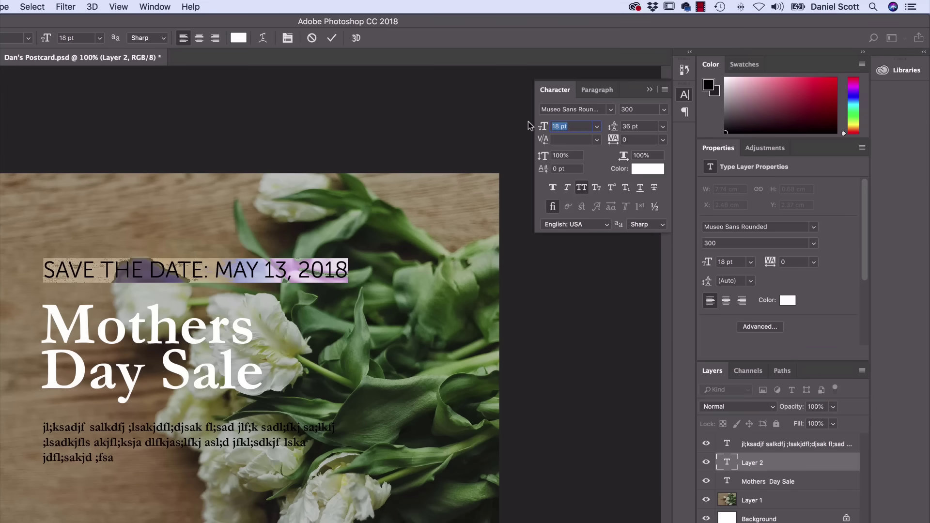
pyautogui.write('20')
pyautogui.press('Return')
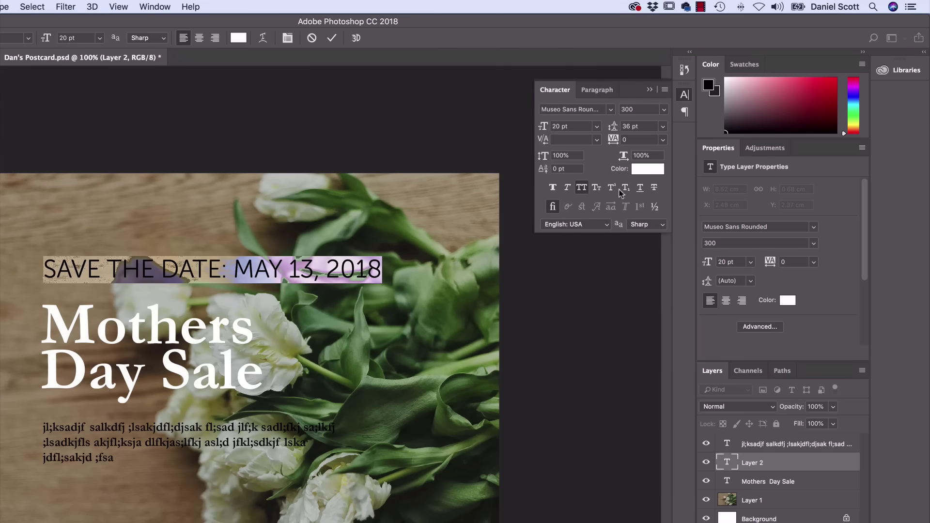
# Reduce the date line's font size to 12 pt and commit the text edit.
pyautogui.click(681, 100)
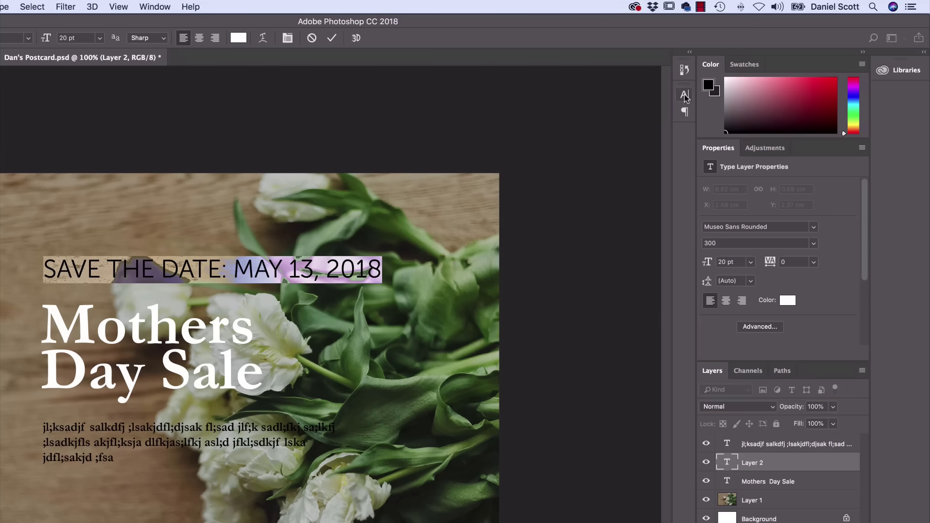
pyautogui.moveTo(708, 263); pyautogui.dragTo(710, 264)
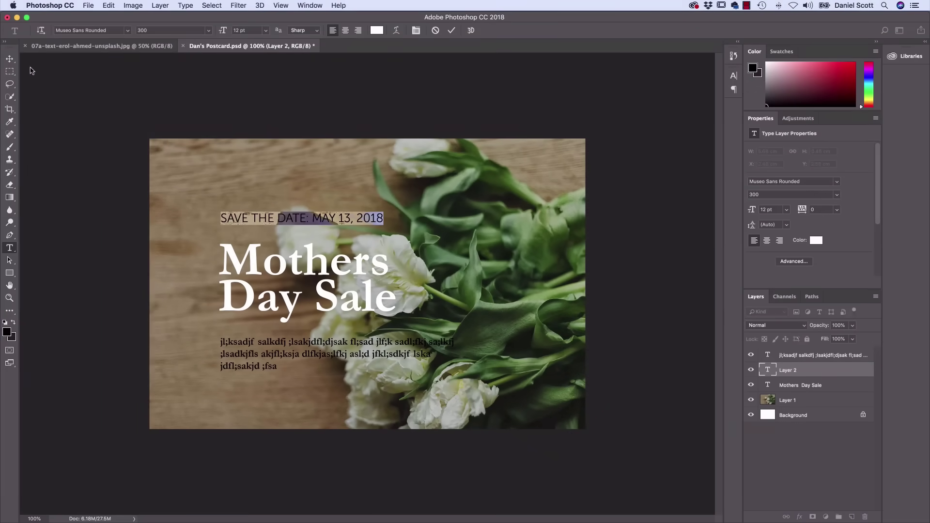
pyautogui.click(10, 59)
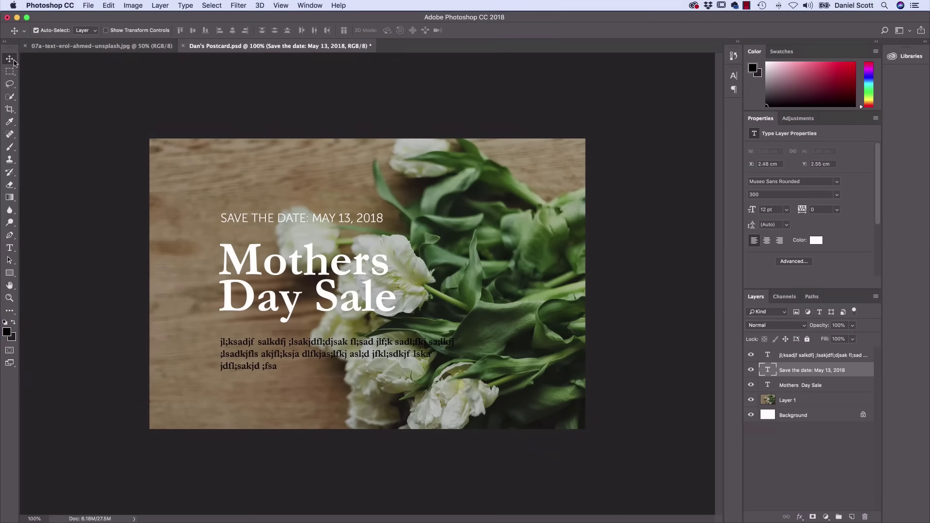
# Tighten the text layout by moving the date line, headline and paragraph up, placing the paragraph at about X 2.54 cm, Y 6.07 cm.
pyautogui.moveTo(301, 218); pyautogui.dragTo(300, 217)
pyautogui.click(339, 259)
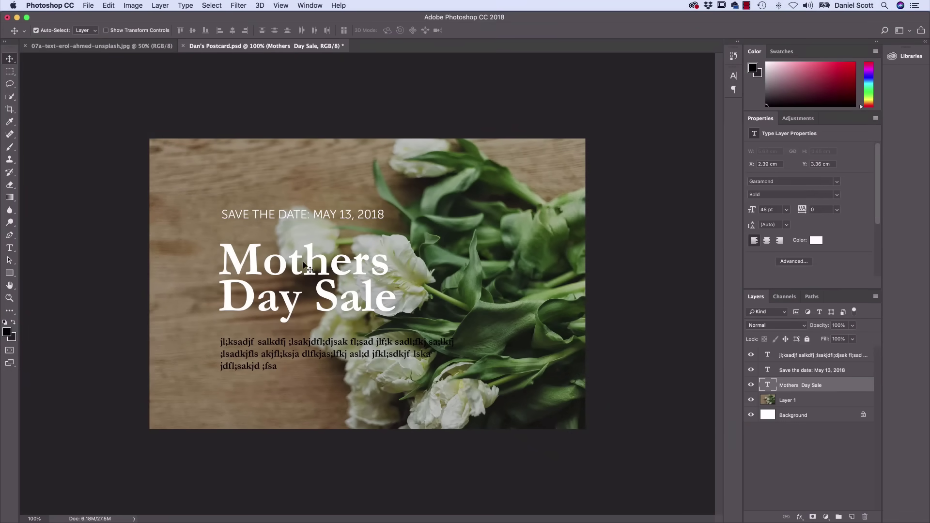
pyautogui.moveTo(313, 263); pyautogui.dragTo(314, 252)
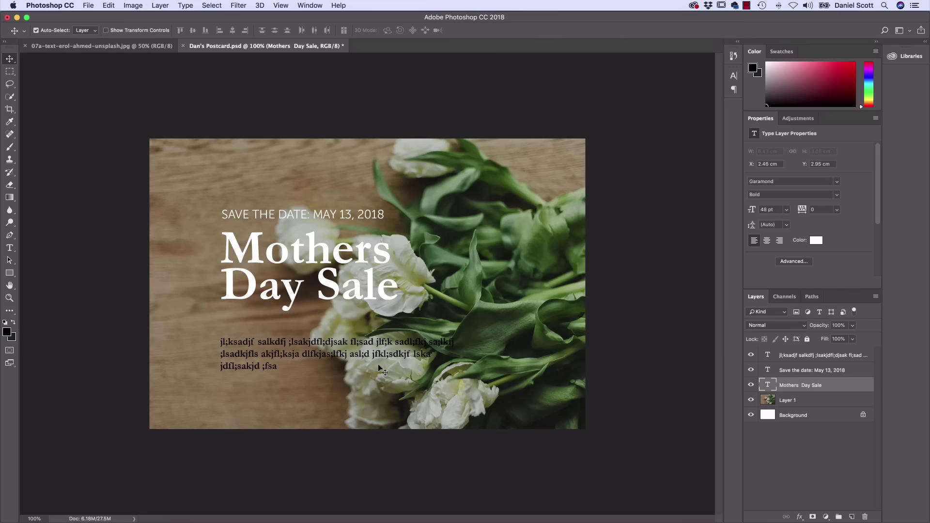
pyautogui.click(808, 360)
pyautogui.moveTo(241, 358); pyautogui.dragTo(243, 333)
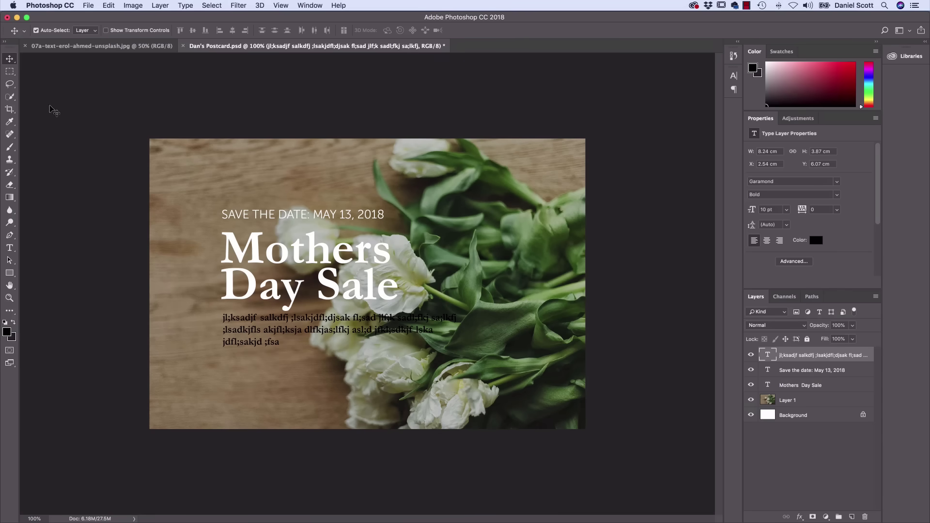
# Replace the gibberish in the paragraph box with Photoshop's lorem ipsum placeholder text.
pyautogui.click(9, 248)
pyautogui.click(306, 328)
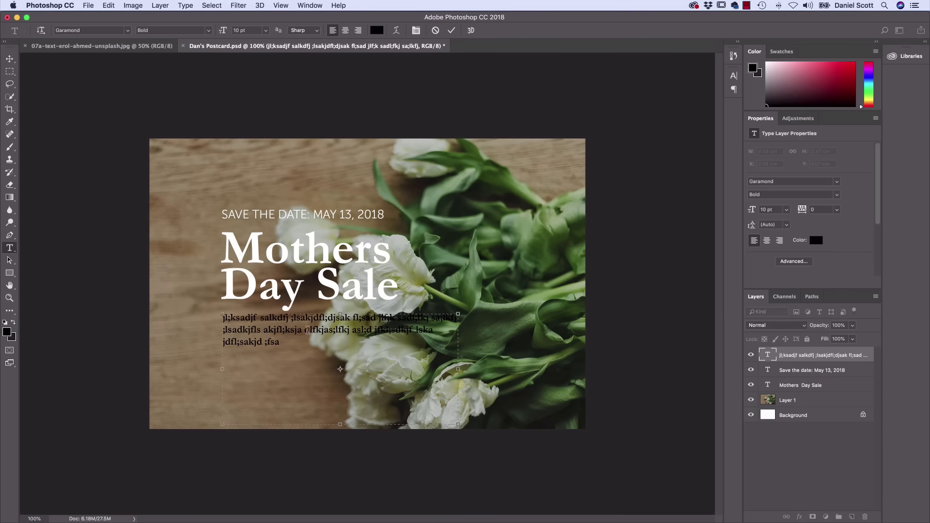
pyautogui.moveTo(300, 345); pyautogui.dragTo(206, 305)
pyautogui.press('BackSpace')
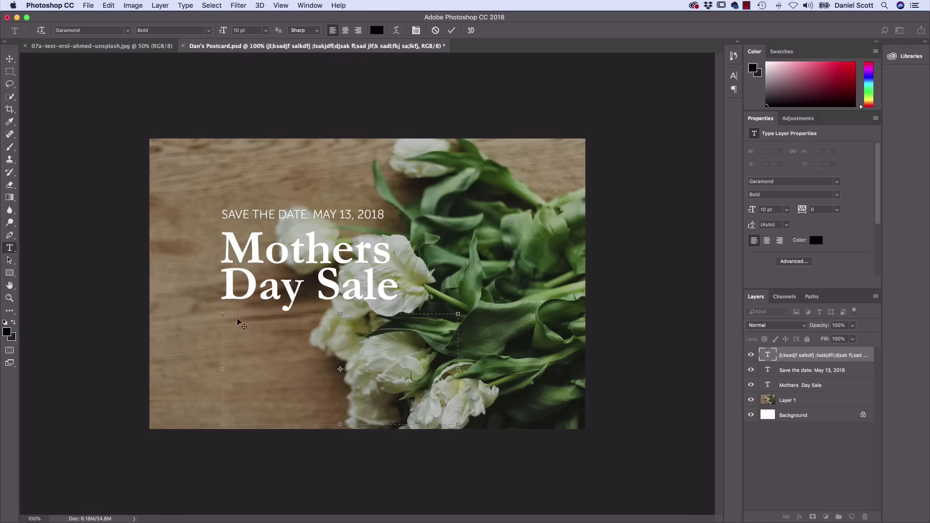
pyautogui.click(185, 6)
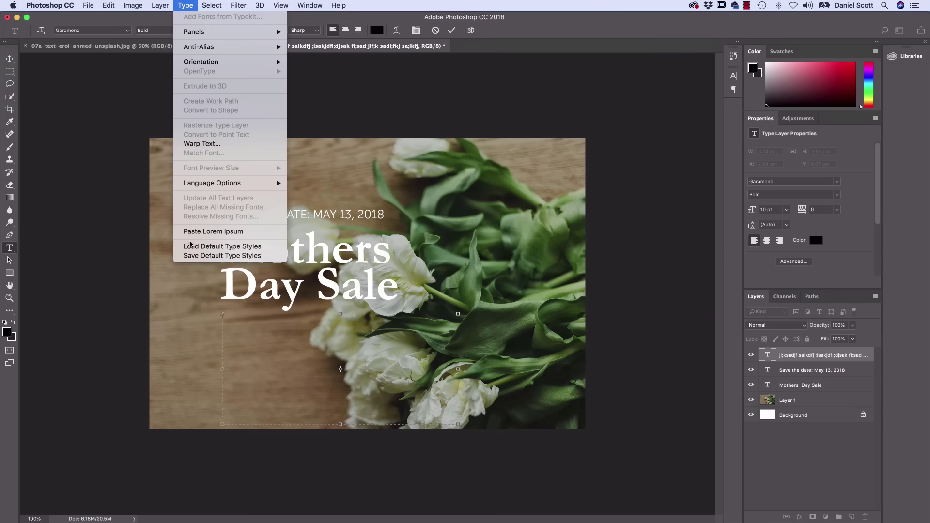
pyautogui.click(192, 232)
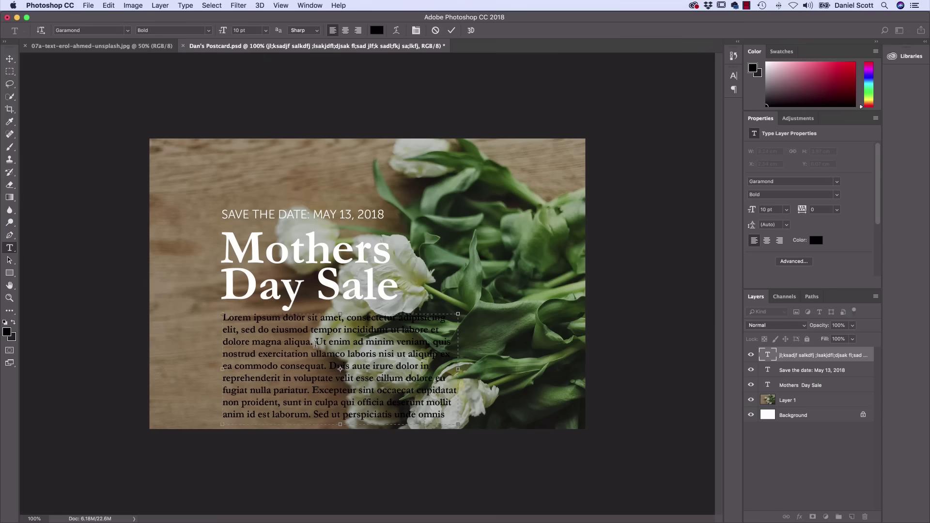
pyautogui.moveTo(314, 342); pyautogui.dragTo(448, 415)
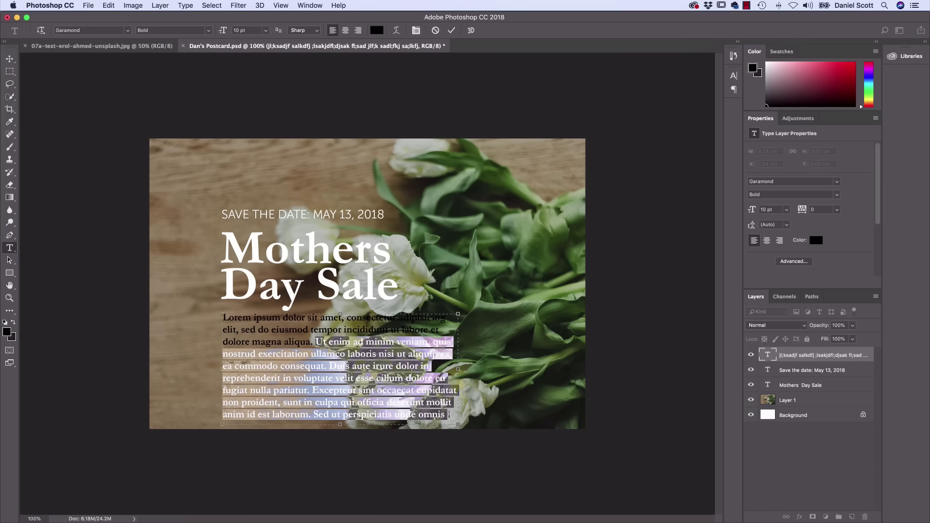
pyautogui.write('iste natus error sit voluptatem accusantium doloremque laudantium, totam rem aperiam, eaque ipsa quae ab illo inventore veritatis et quasi architecto beatae vitae dicta sunt explicabo. Nemo enim ipsam voluptatem quia voluptas sit aspernatur aut odit aut fugit, sed quia consequuntur magni dolores eos qui ratione voluptatem sequi')
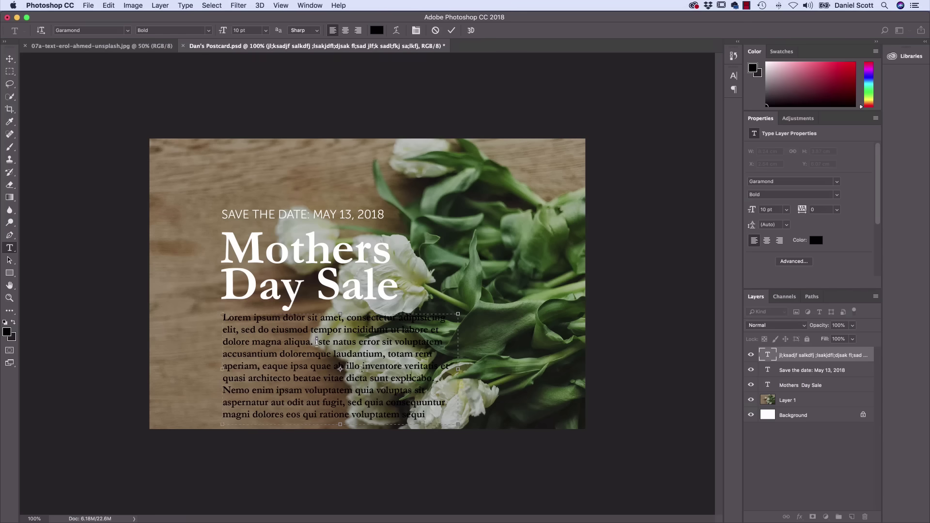
pyautogui.moveTo(316, 342); pyautogui.dragTo(515, 456)
pyautogui.press('BackSpace')
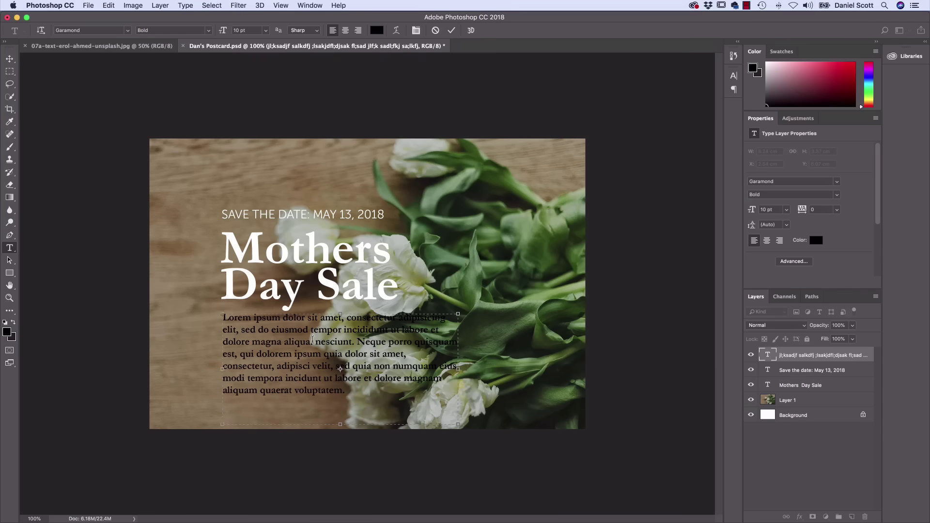
pyautogui.moveTo(314, 342); pyautogui.dragTo(380, 410)
pyautogui.press('BackSpace')
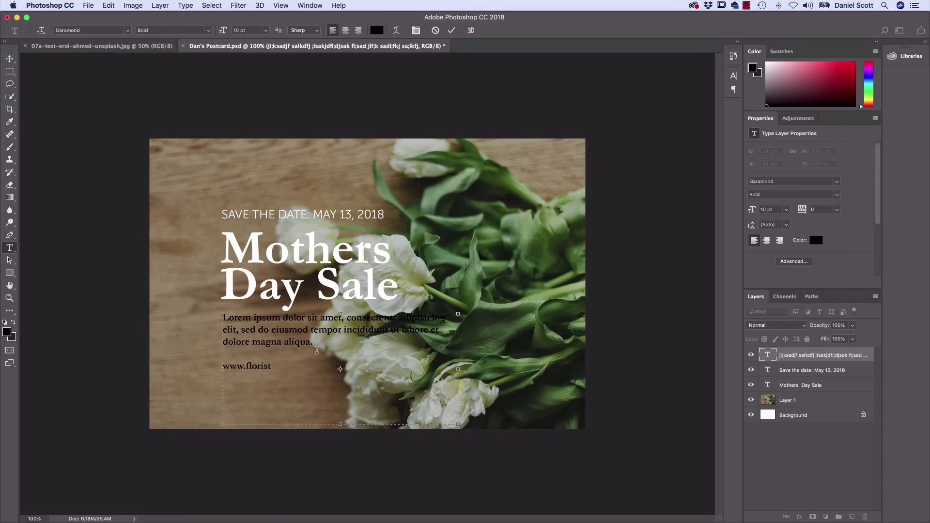
pyautogui.write('my')
# Color all the text in the paragraph box white (ffffff).
pyautogui.press('super+a')
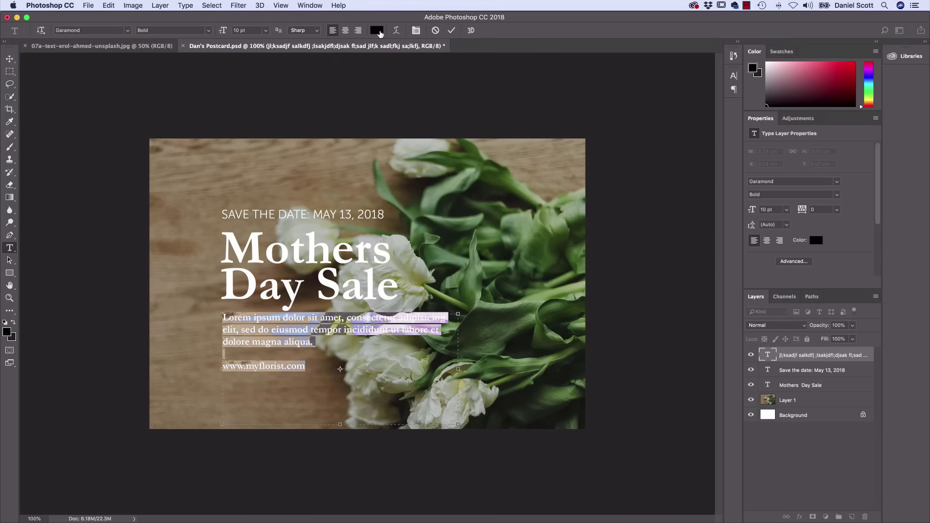
pyautogui.click(377, 30)
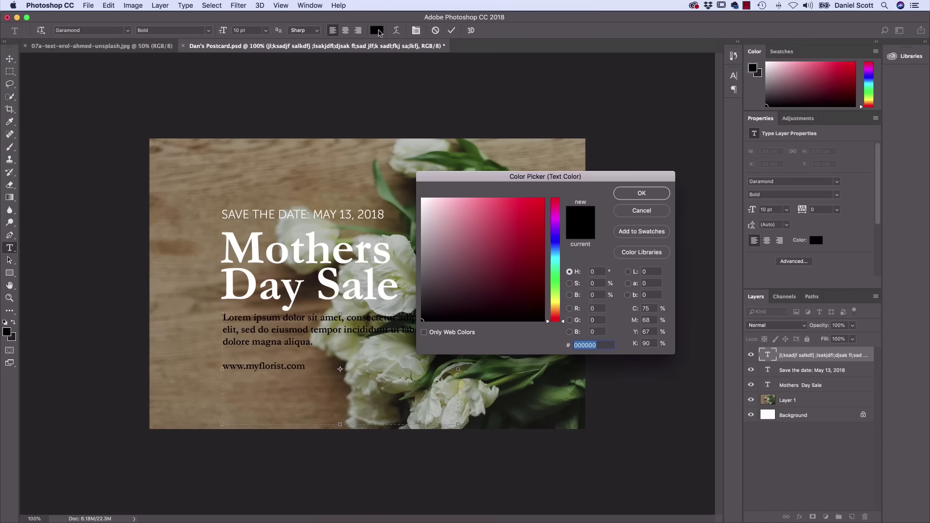
pyautogui.moveTo(438, 205); pyautogui.dragTo(420, 197)
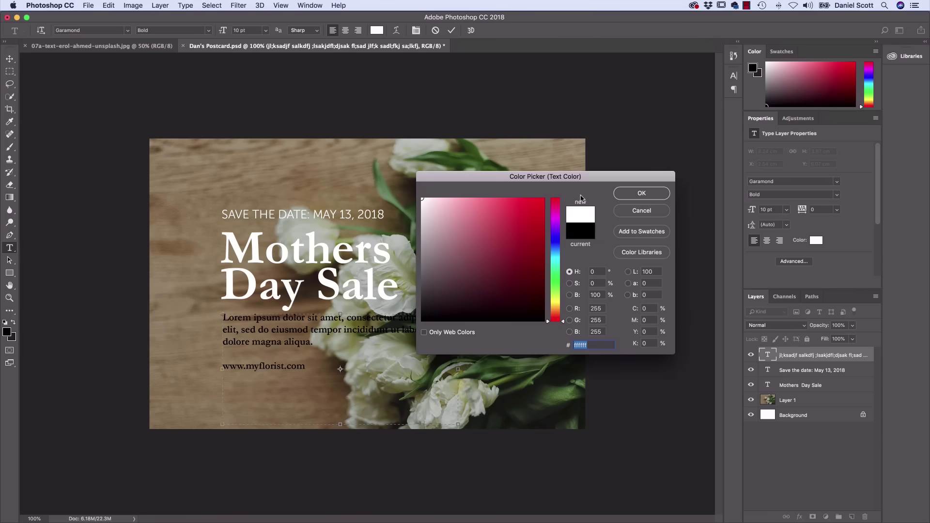
pyautogui.click(629, 195)
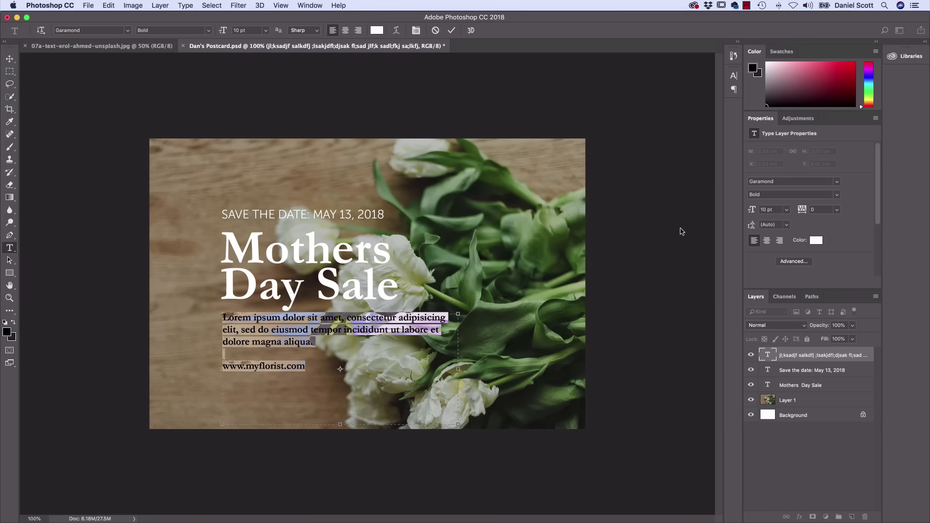
# Change the paragraph text's font to Museo Sans Rounded 300 and commit the edit.
pyautogui.click(776, 182)
pyautogui.write('mu')
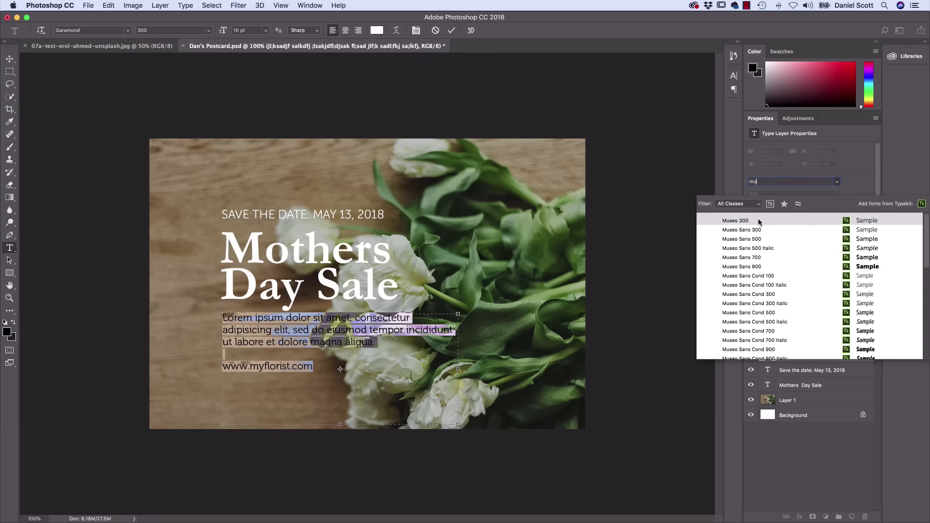
pyautogui.press('Down')
pyautogui.press('Down')
pyautogui.press('Down')
pyautogui.press('Down')
pyautogui.press('Down')
pyautogui.press('Down')
pyautogui.press('Down')
pyautogui.press('Down')
pyautogui.press('Down')
pyautogui.press('Down')
pyautogui.press('Down')
pyautogui.press('Down')
pyautogui.press('Down')
pyautogui.press('Down')
pyautogui.press('Down')
pyautogui.press('Down')
pyautogui.press('Down')
pyautogui.press('Down')
pyautogui.press('Down')
pyautogui.press('Down')
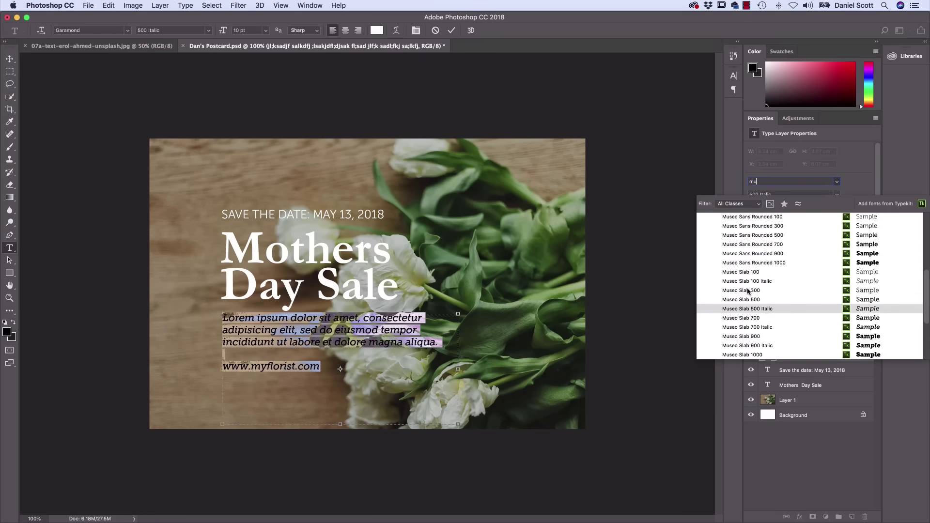
pyautogui.click(765, 225)
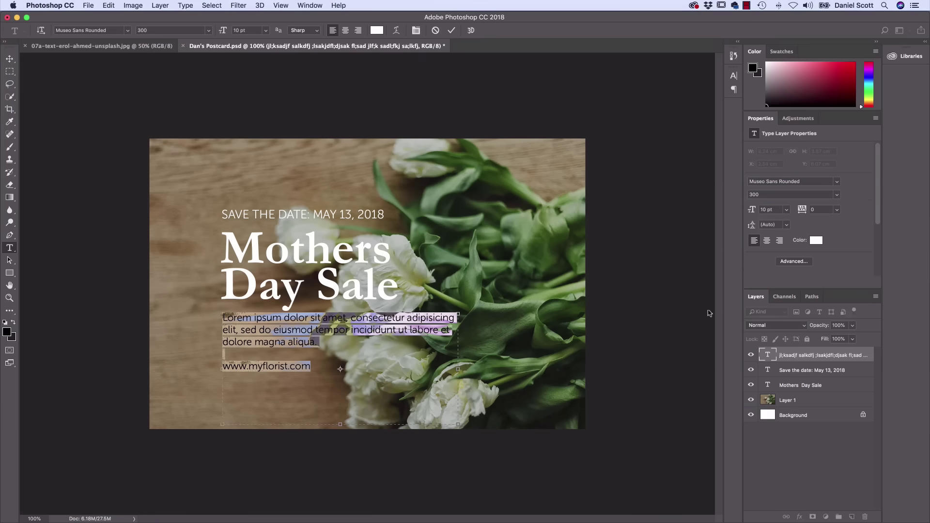
pyautogui.click(322, 347)
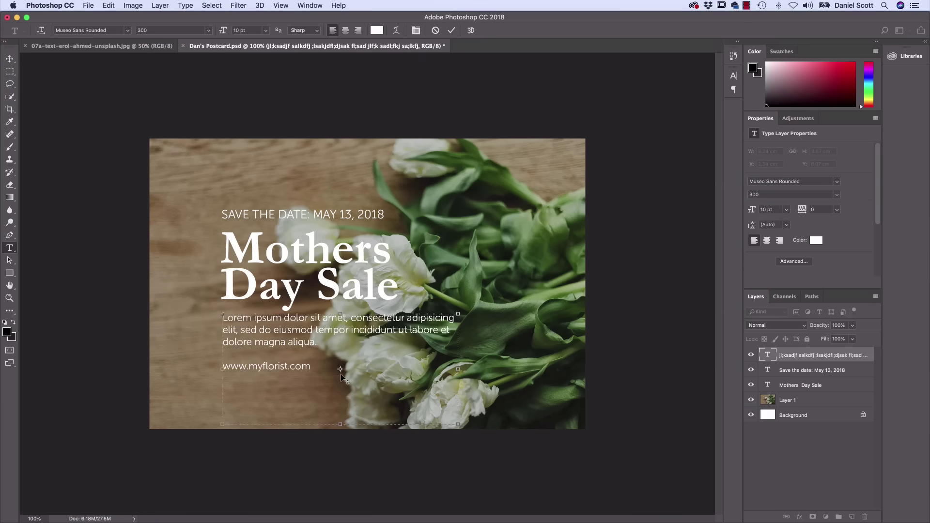
pyautogui.click(10, 58)
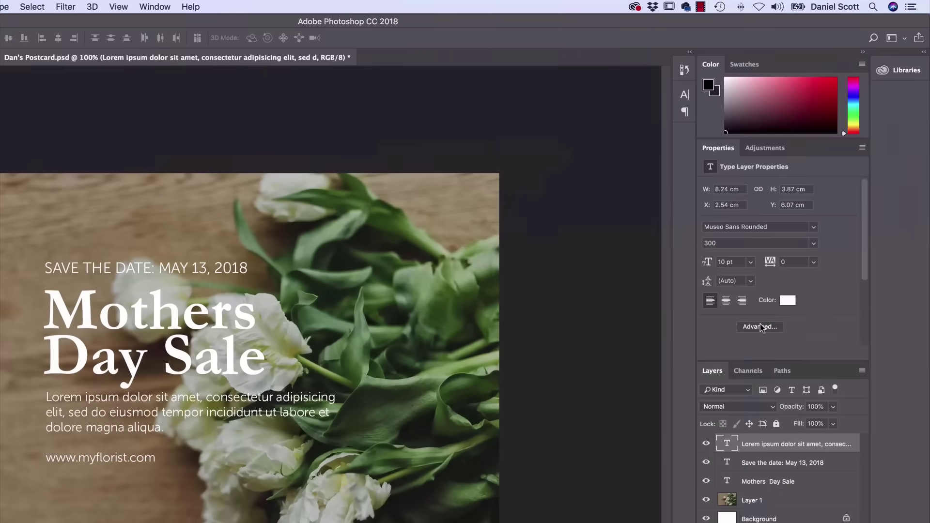
# Examine the advanced Character and Paragraph options available for the selected paragraph text layer.
pyautogui.click(760, 326)
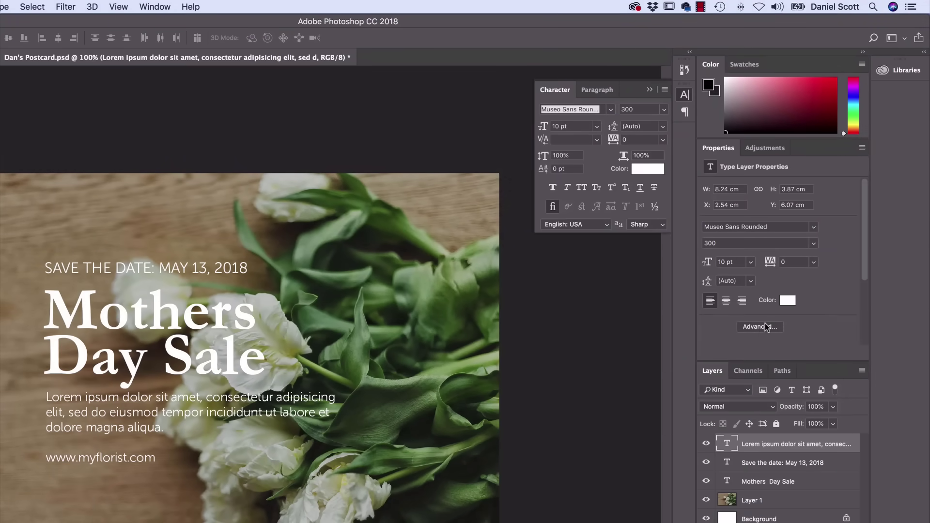
pyautogui.click(761, 326)
pyautogui.click(761, 327)
pyautogui.click(760, 327)
pyautogui.click(760, 327)
pyautogui.click(759, 327)
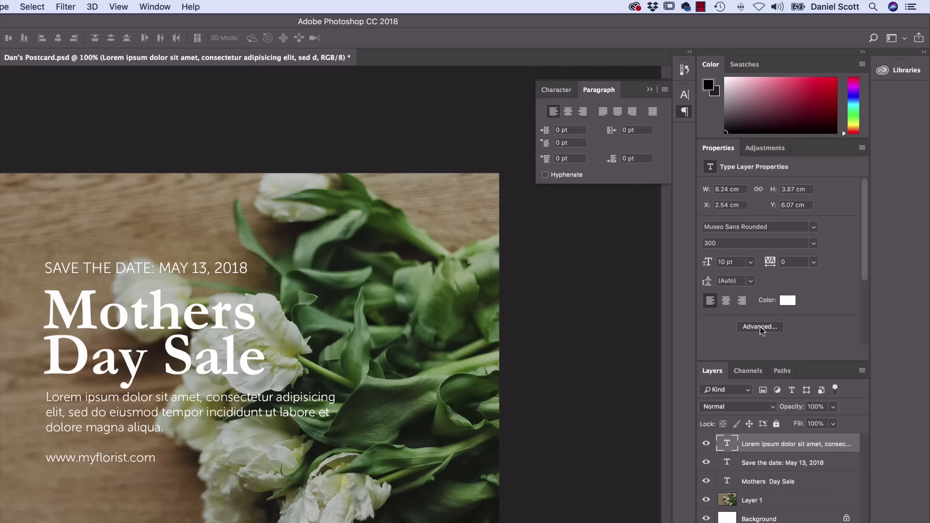
pyautogui.click(760, 326)
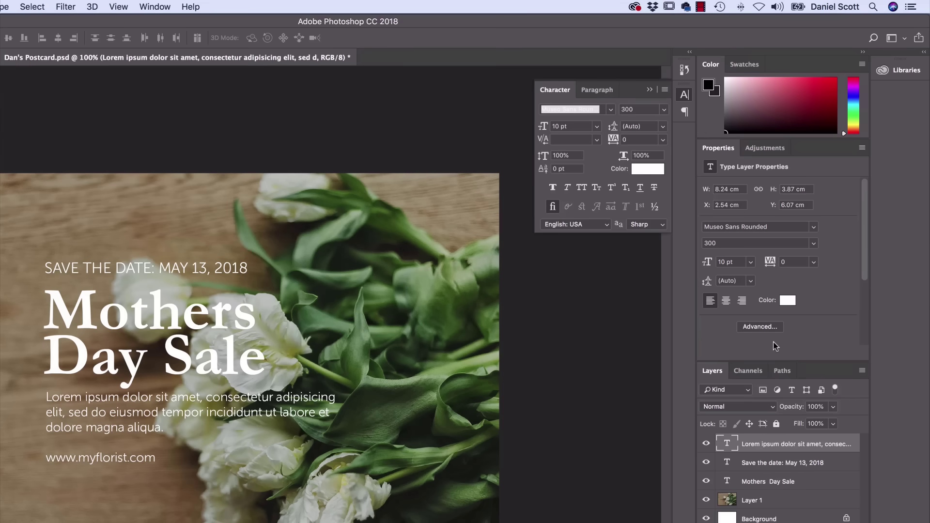
pyautogui.click(770, 328)
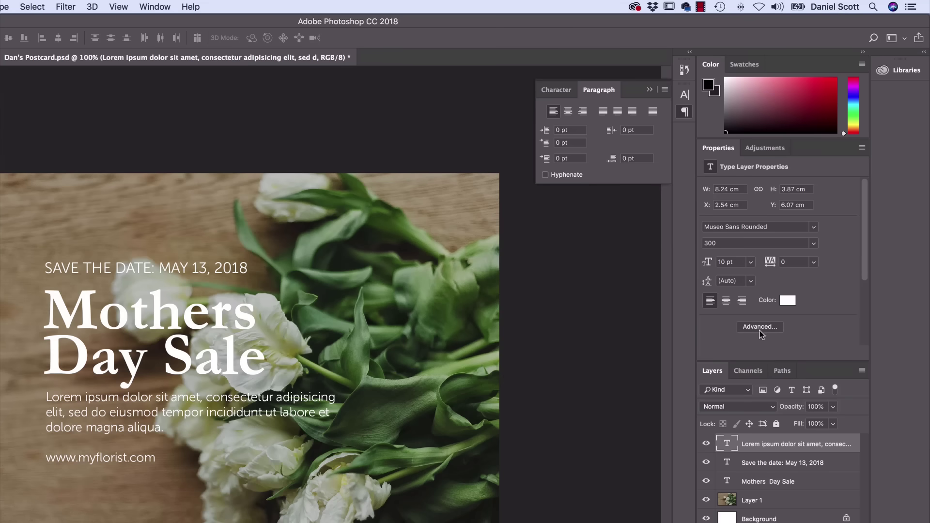
pyautogui.click(759, 327)
pyautogui.click(758, 327)
pyautogui.click(758, 328)
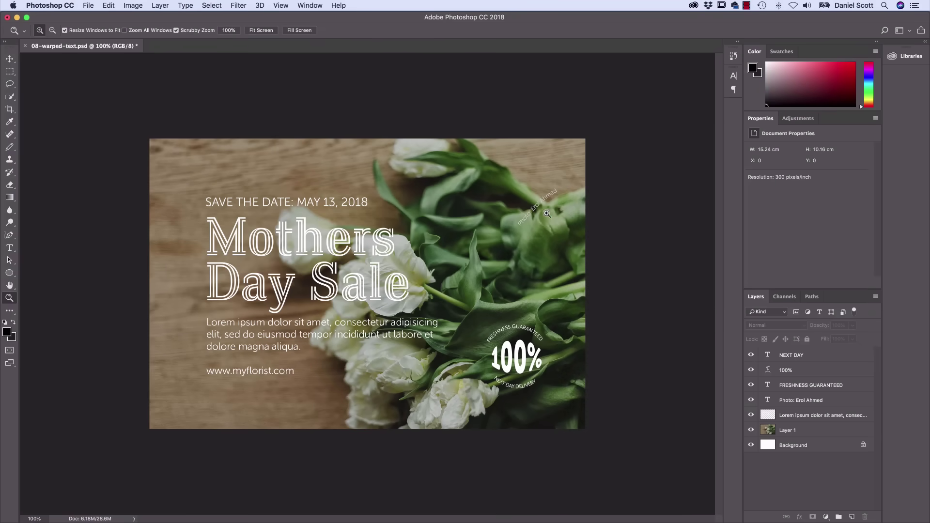
# Examine the angled photo credit at 300% zoom in 08-warped-text.psd and the area below it.
pyautogui.click(546, 214)
pyautogui.click(594, 231)
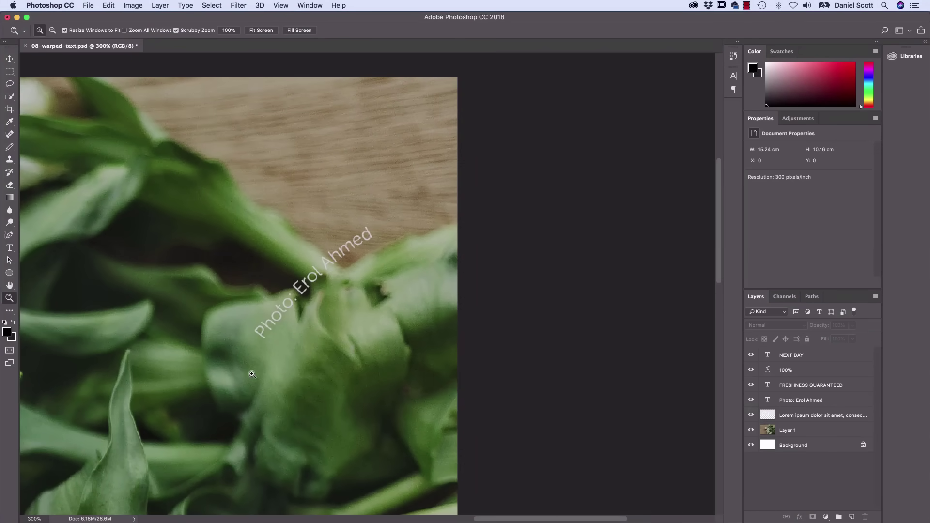
pyautogui.moveTo(270, 415); pyautogui.dragTo(287, 297)
pyautogui.moveTo(293, 436); pyautogui.dragTo(355, 144)
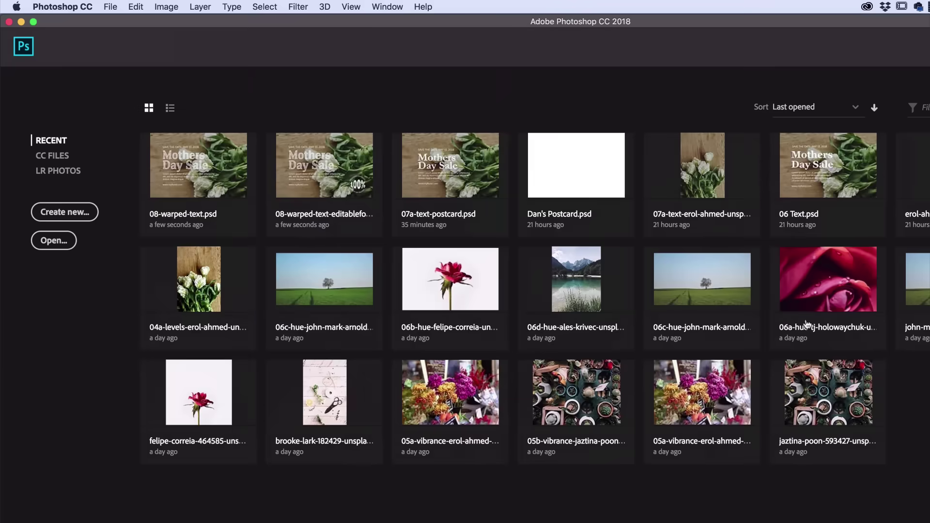
# Open 08-warped-text.psd from the Source Files folder.
pyautogui.click(111, 7)
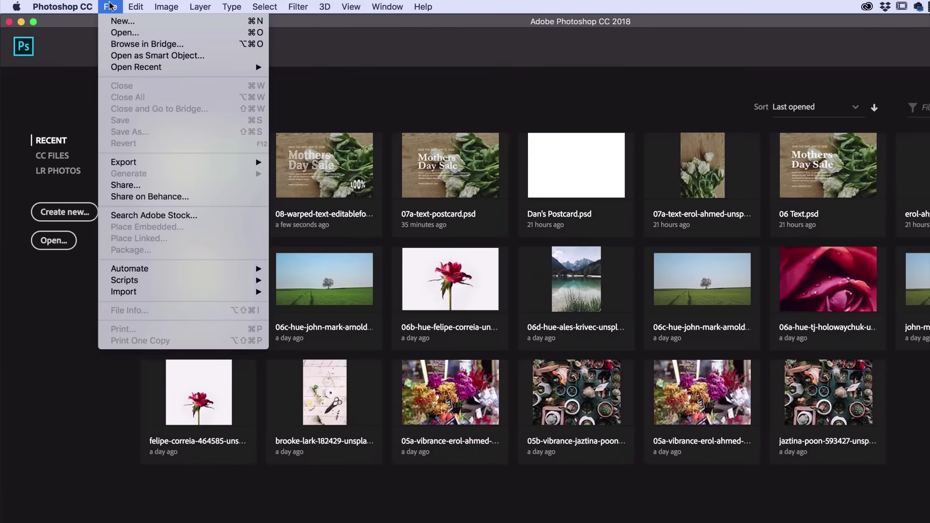
pyautogui.click(117, 34)
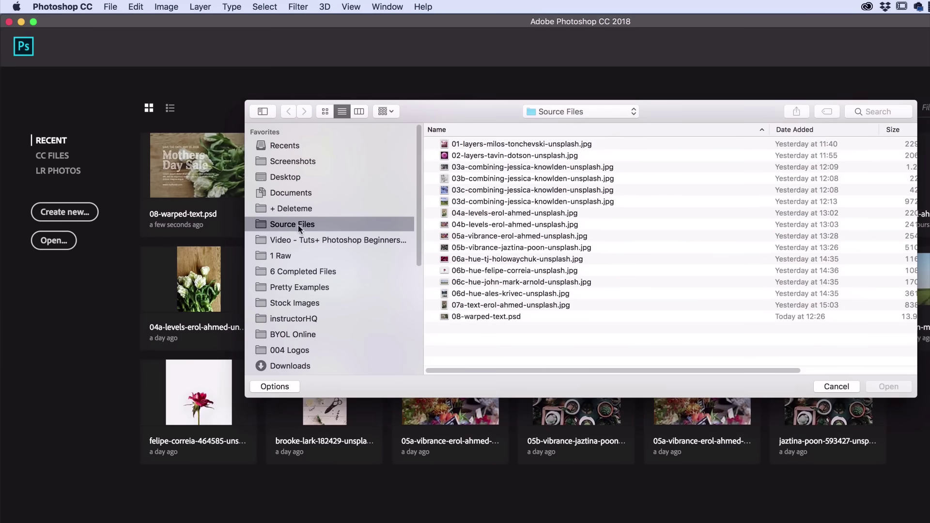
pyautogui.click(472, 316)
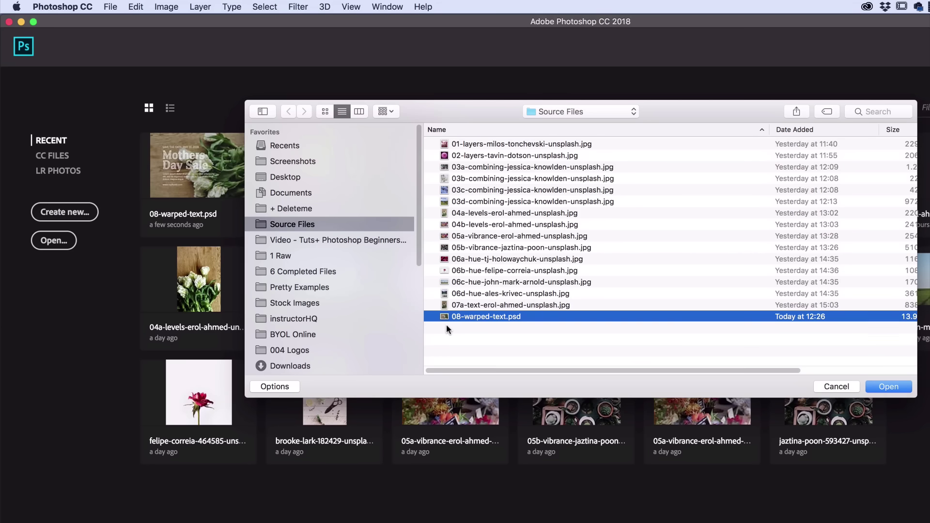
pyautogui.click(890, 388)
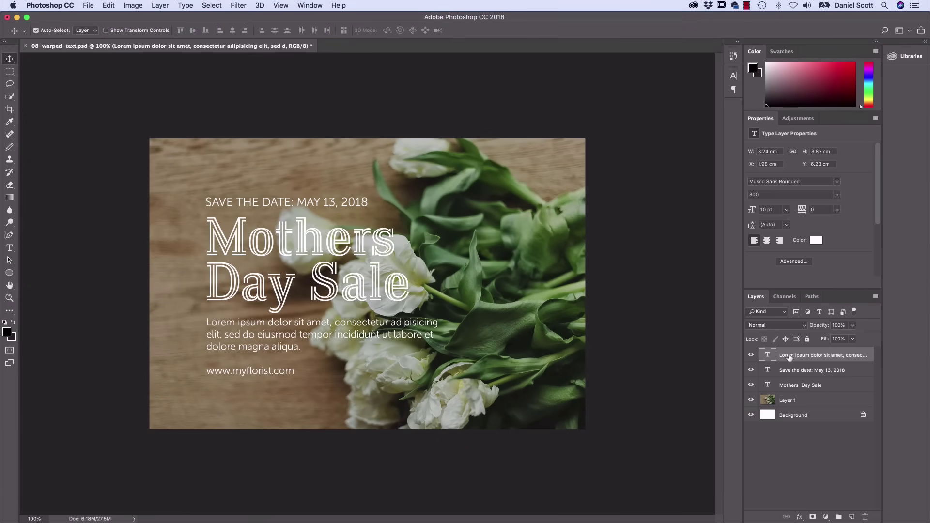
# Merge the paragraph, Save the date and Mothers Day Sale text layers into a single layer.
pyautogui.keyDown('shift'); pyautogui.click(812, 386); pyautogui.keyUp('shift')
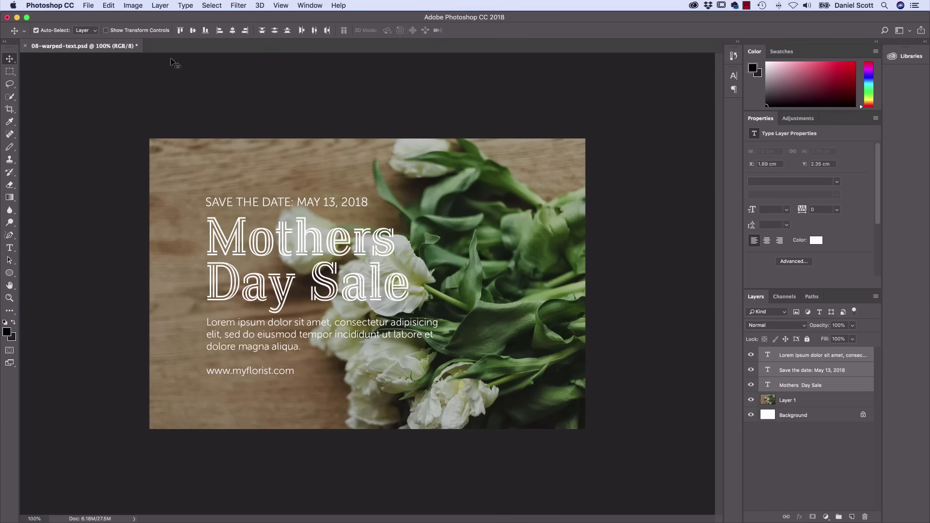
pyautogui.click(160, 5)
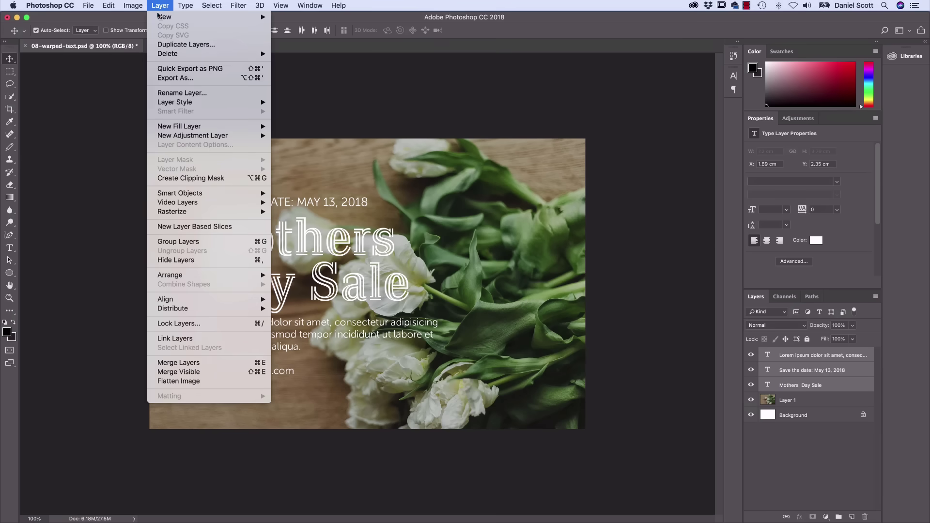
pyautogui.click(163, 363)
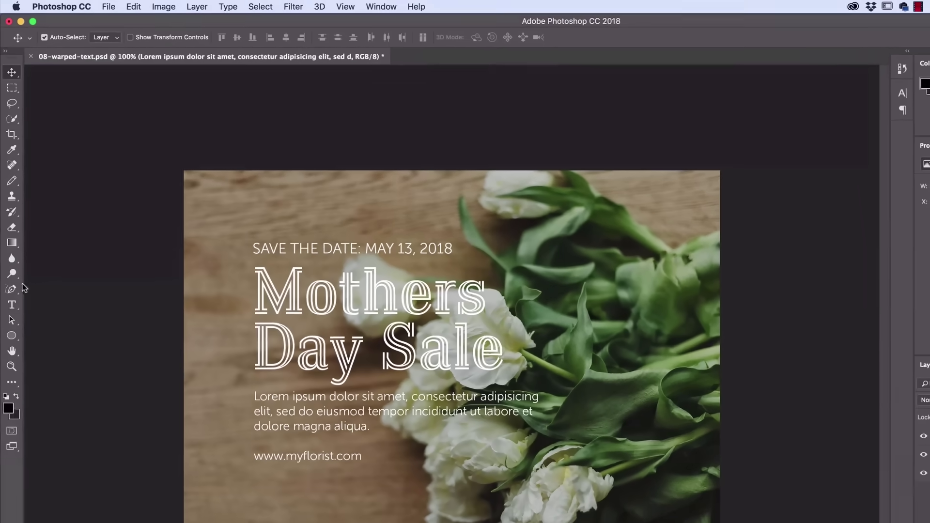
# Switch to the Pen tool for drawing a path on the postcard.
pyautogui.click(9, 236)
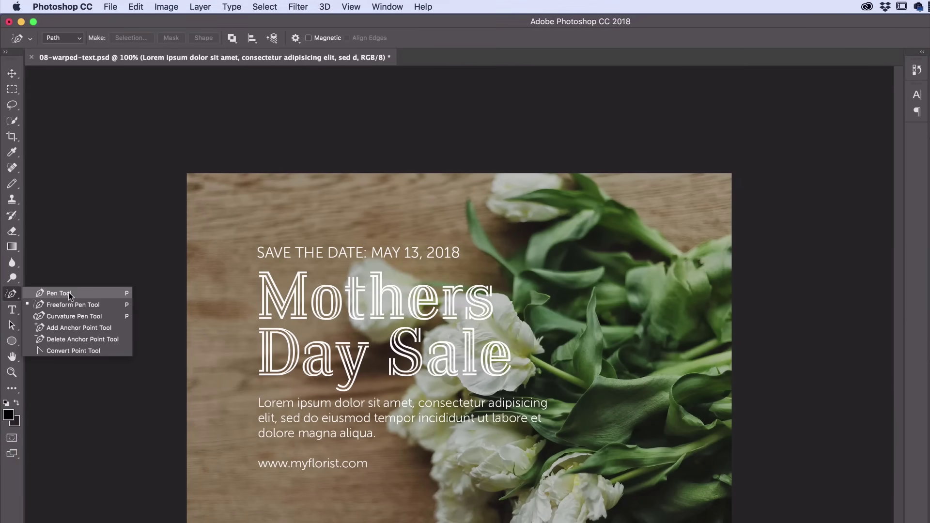
# Activate the Freeform Pen tool and keep its drawing mode set to Path.
pyautogui.click(49, 294)
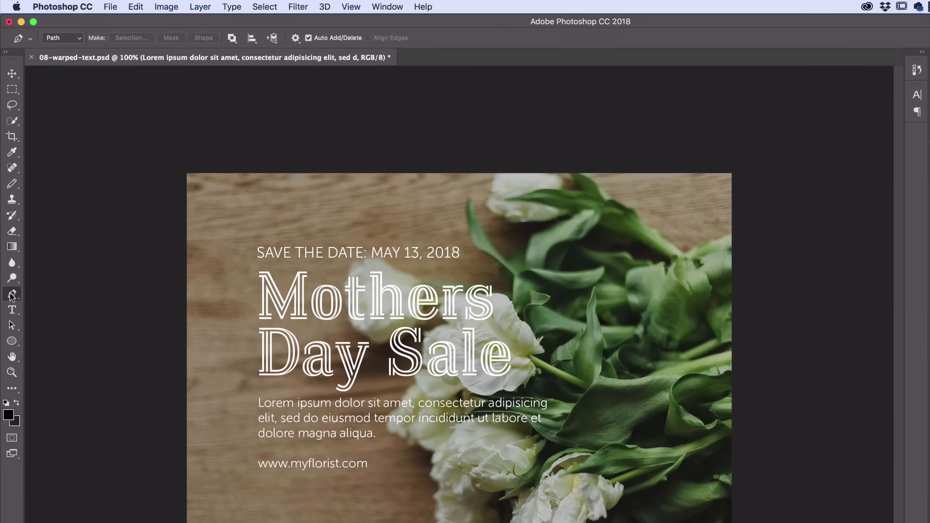
pyautogui.click(12, 295)
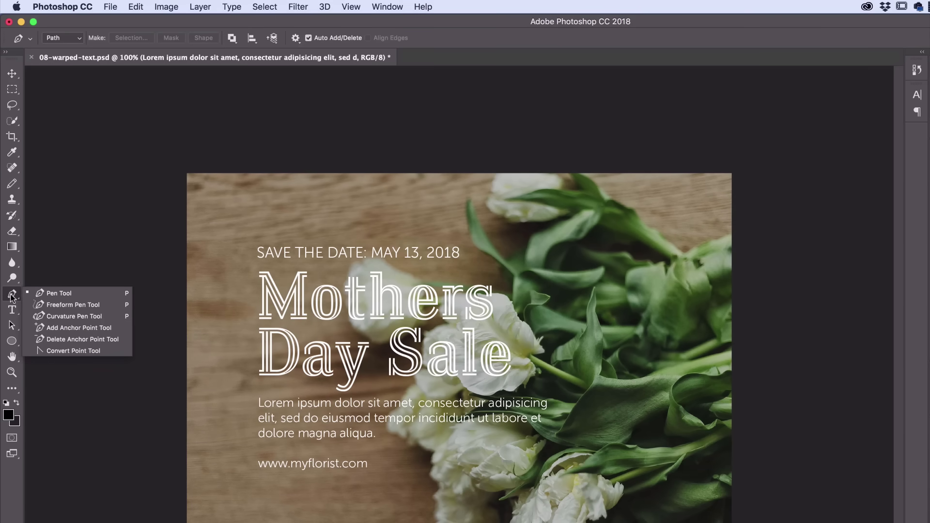
pyautogui.click(60, 306)
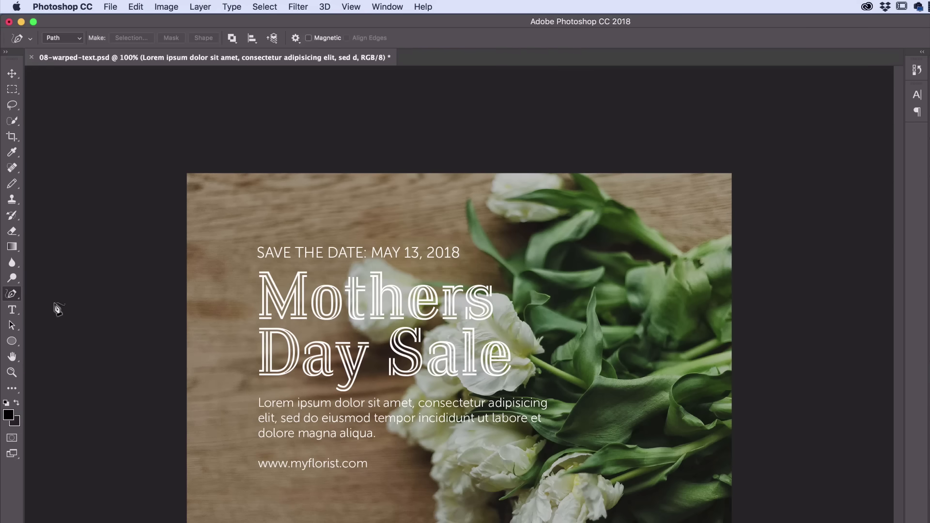
pyautogui.click(62, 41)
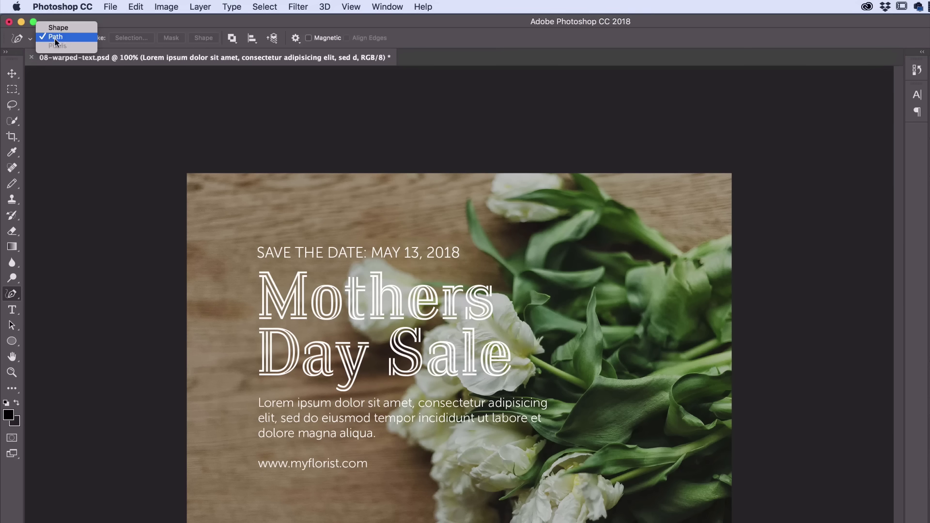
pyautogui.click(57, 41)
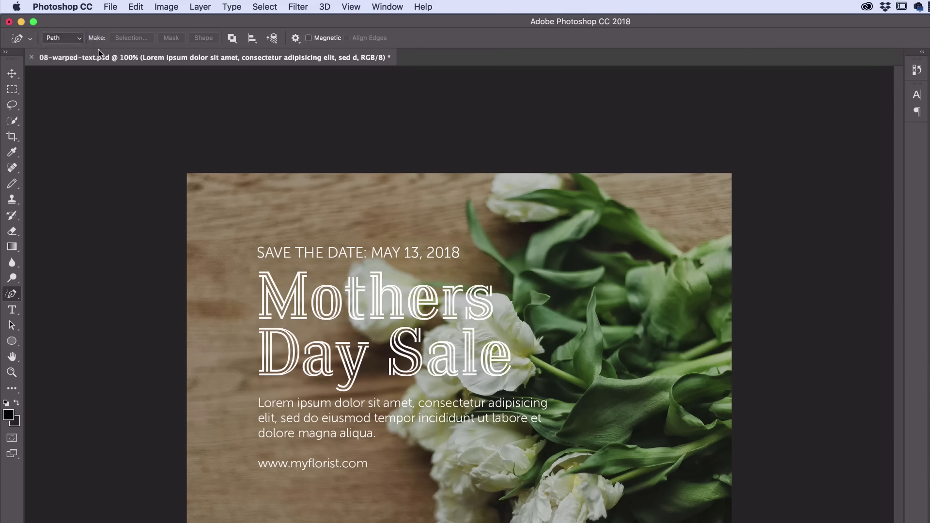
pyautogui.click(295, 39)
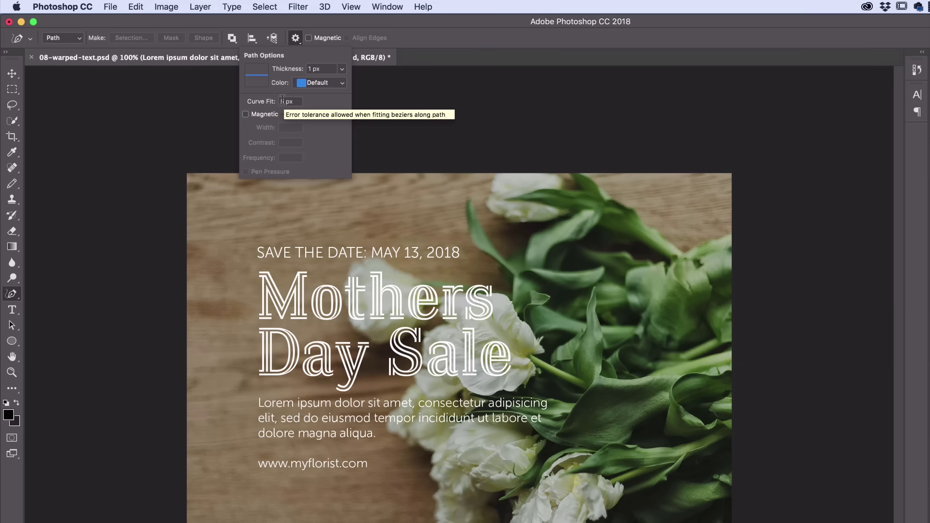
pyautogui.click(320, 21)
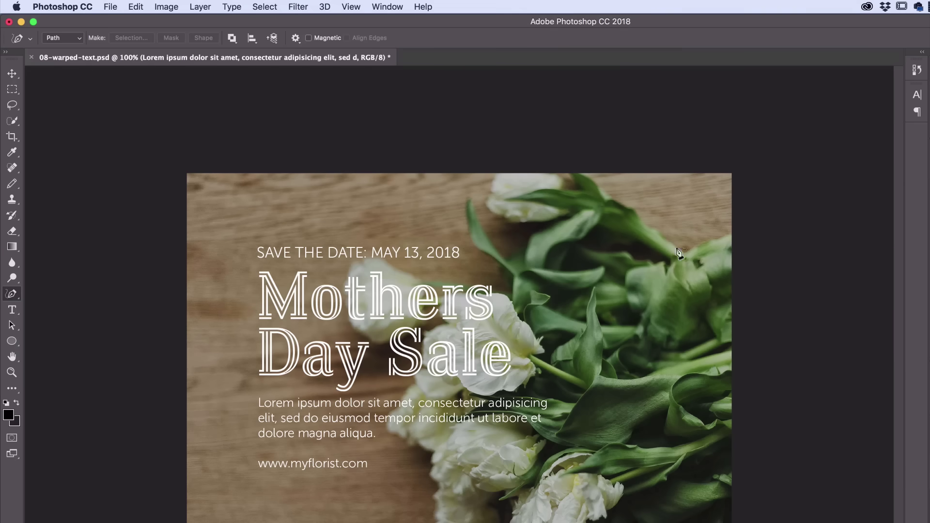
pyautogui.click(296, 38)
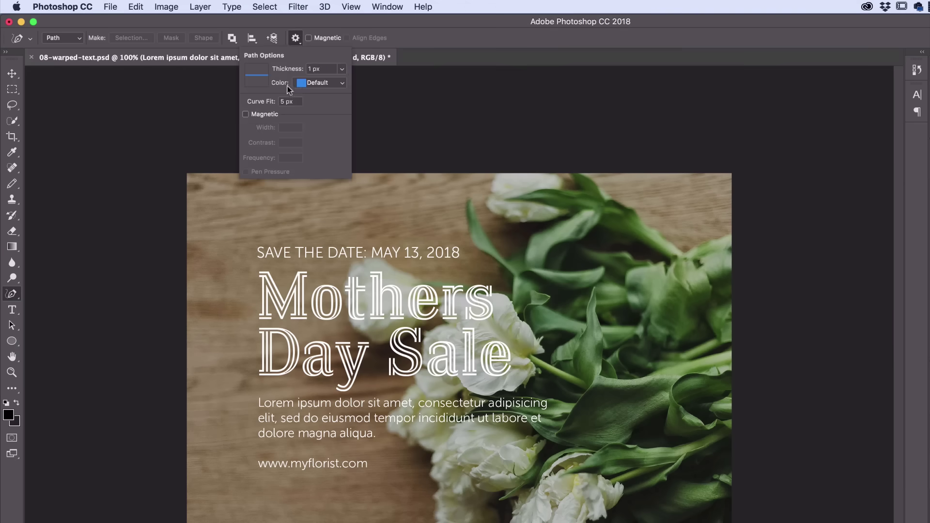
pyautogui.click(373, 24)
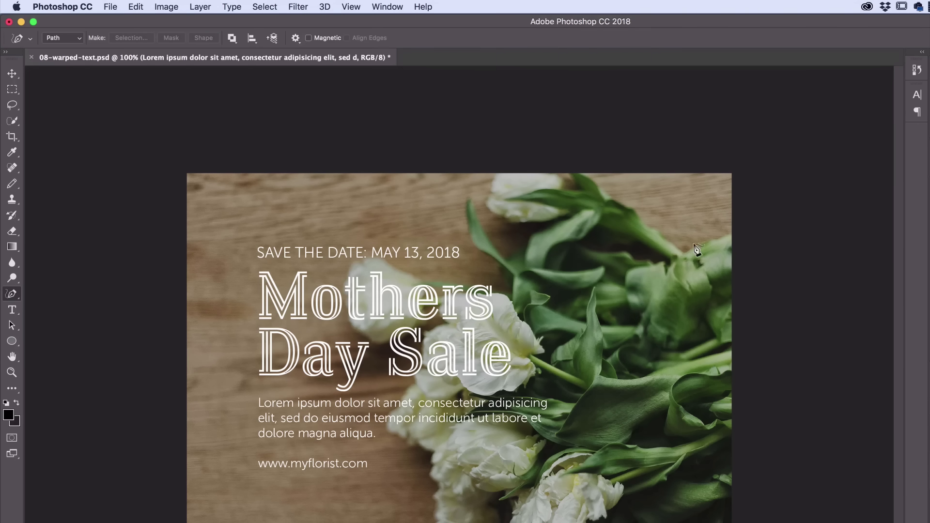
pyautogui.click(709, 226)
pyautogui.moveTo(640, 306); pyautogui.dragTo(643, 316)
pyautogui.click(138, 7)
pyautogui.click(162, 46)
# Draw a freeform arc over the green leaves near the photo's right edge, running from the wooden background down to the leaf's left side.
pyautogui.click(707, 227)
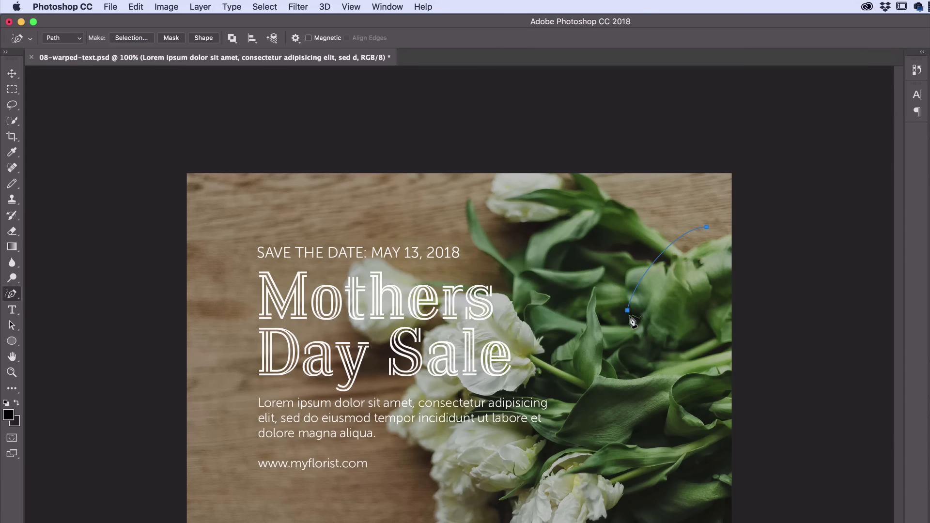
pyautogui.click(636, 289)
pyautogui.click(133, 5)
pyautogui.click(129, 5)
# Add a 6 pt photo credit along the arc, starting at its lower end, reading "Photo:" plus the photographer's full name.
pyautogui.click(13, 311)
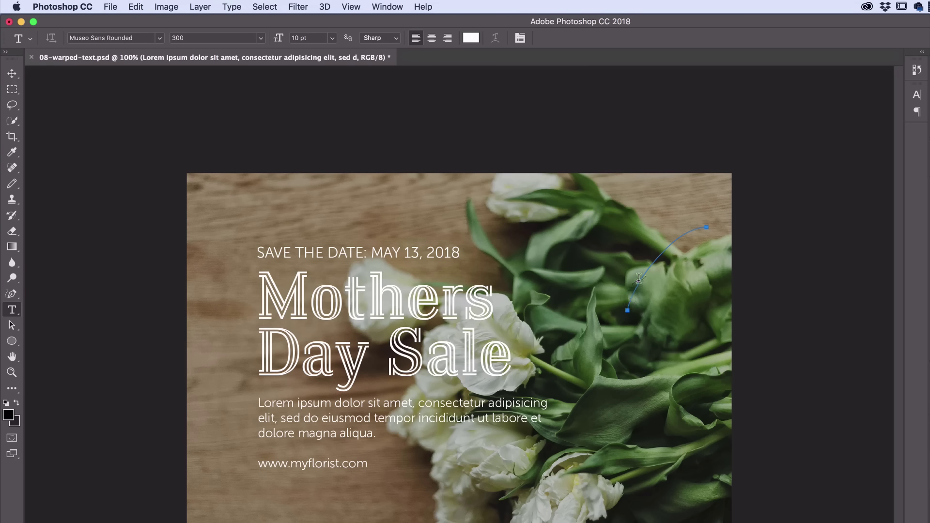
pyautogui.click(628, 306)
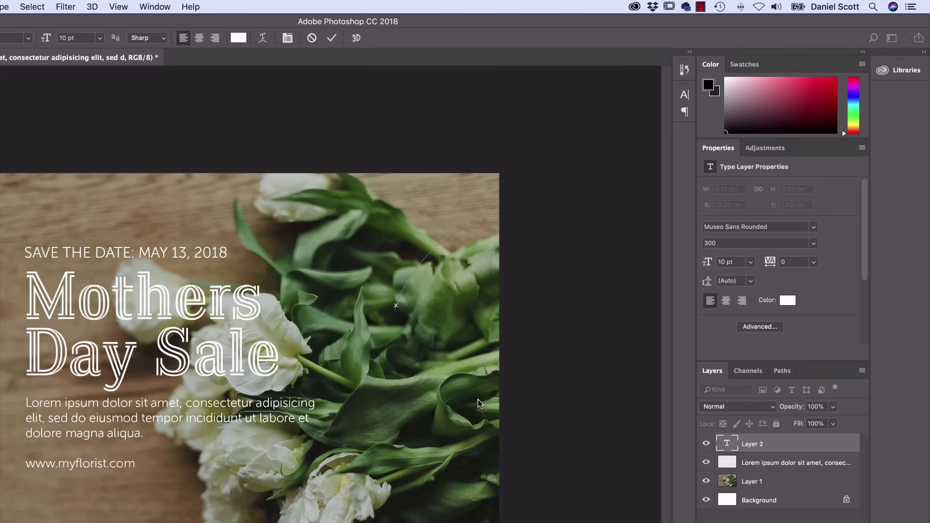
pyautogui.click(731, 260)
pyautogui.write('6')
pyautogui.press('Return')
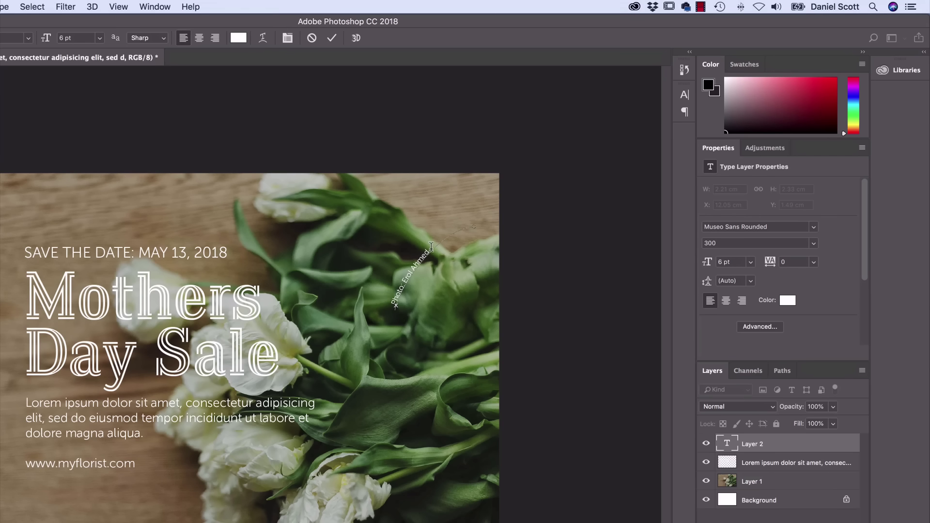
pyautogui.moveTo(431, 246); pyautogui.dragTo(393, 306)
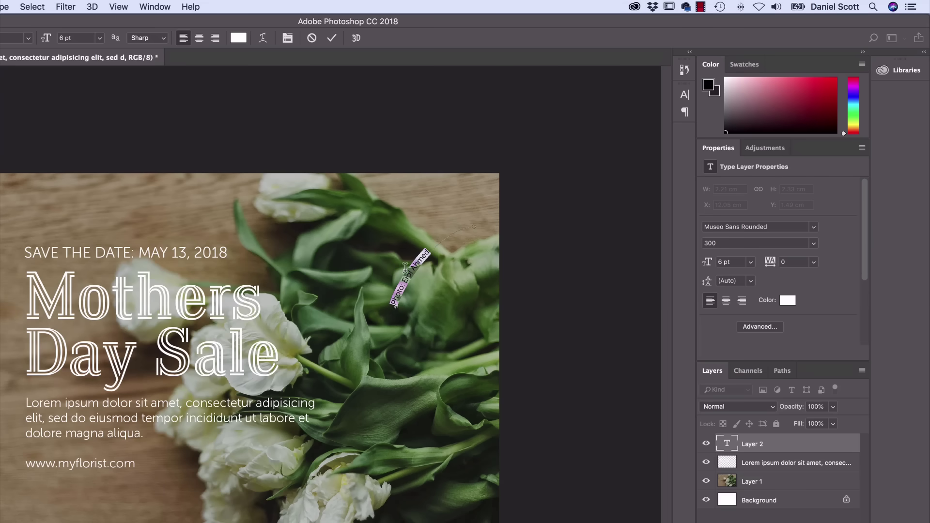
pyautogui.click(417, 257)
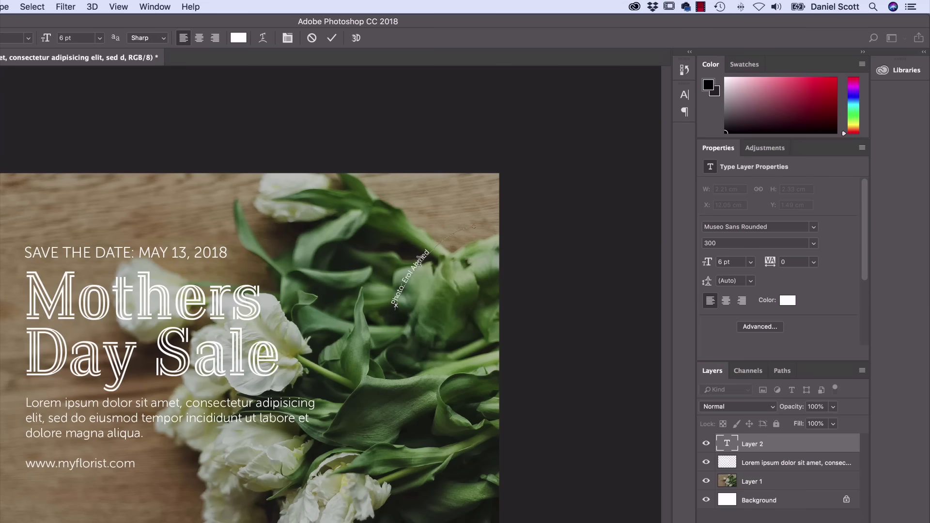
# Remove the extra spaces inside the photographer's surname in the curved photo credit.
pyautogui.press('super+1')
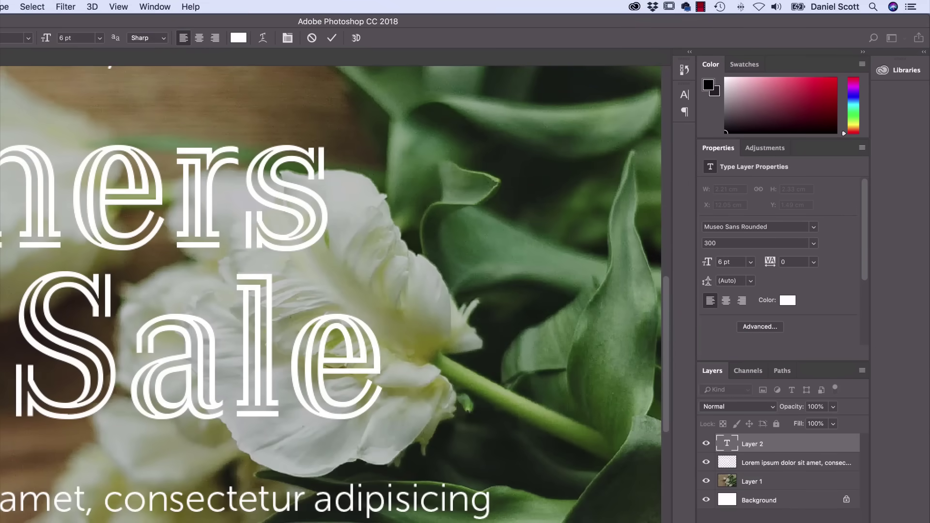
pyautogui.hscroll(15, 609, 445)
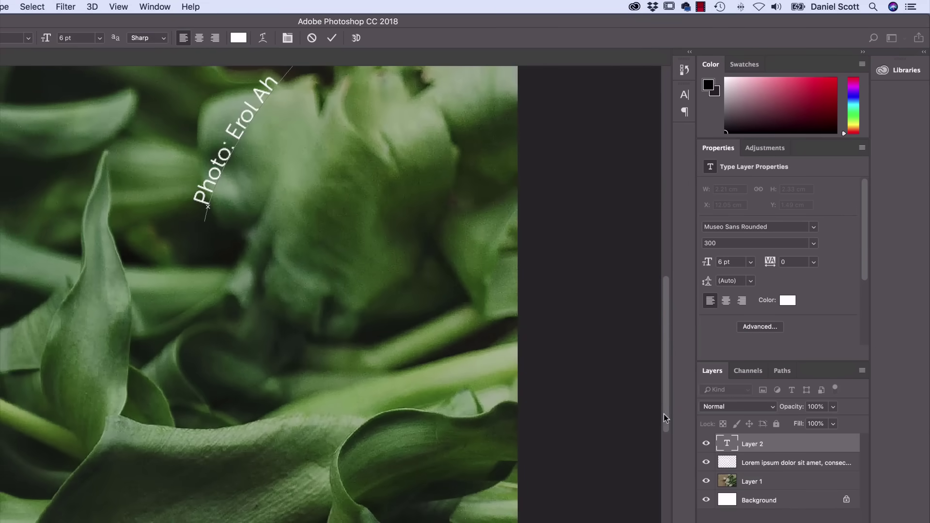
pyautogui.moveTo(664, 413); pyautogui.dragTo(663, 360)
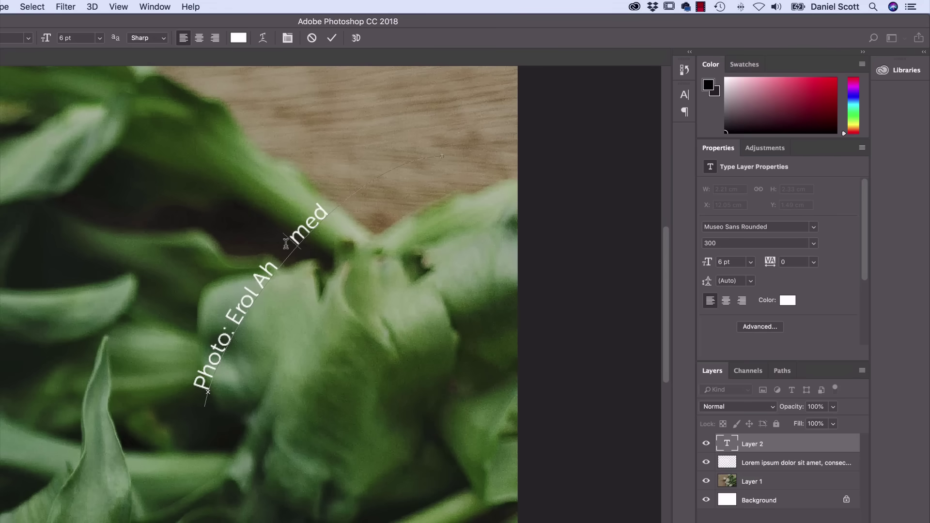
pyautogui.press('BackSpace')
pyautogui.press('BackSpace')
pyautogui.press('BackSpace')
pyautogui.press('BackSpace')
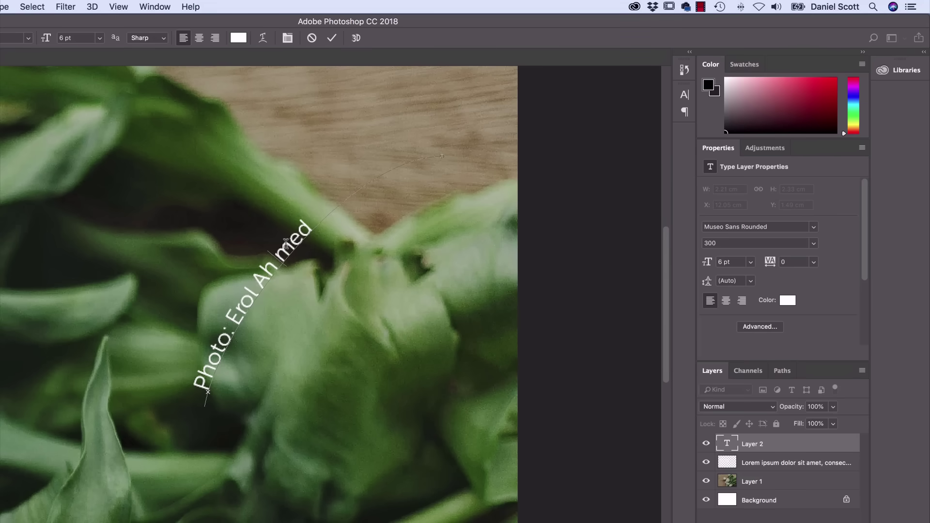
pyautogui.press('BackSpace')
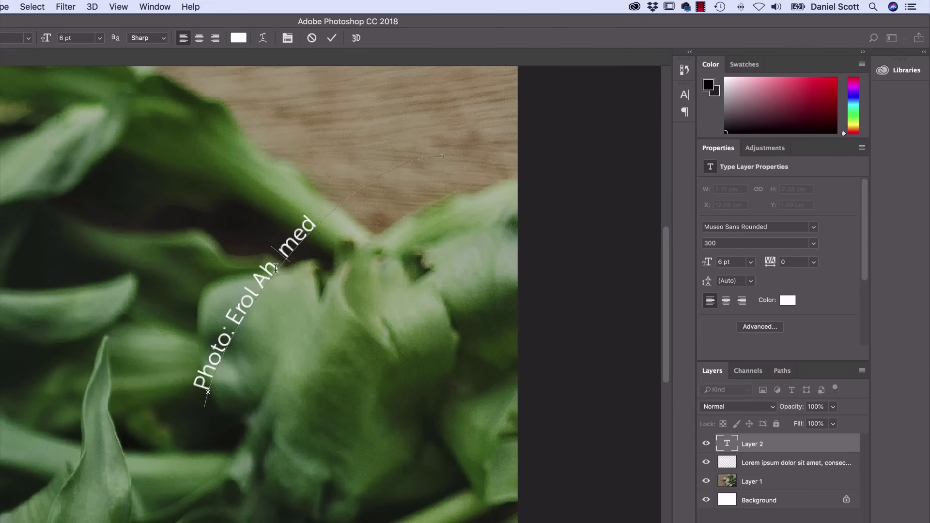
pyautogui.press('BackSpace')
pyautogui.press('BackSpace')
pyautogui.press('BackSpace')
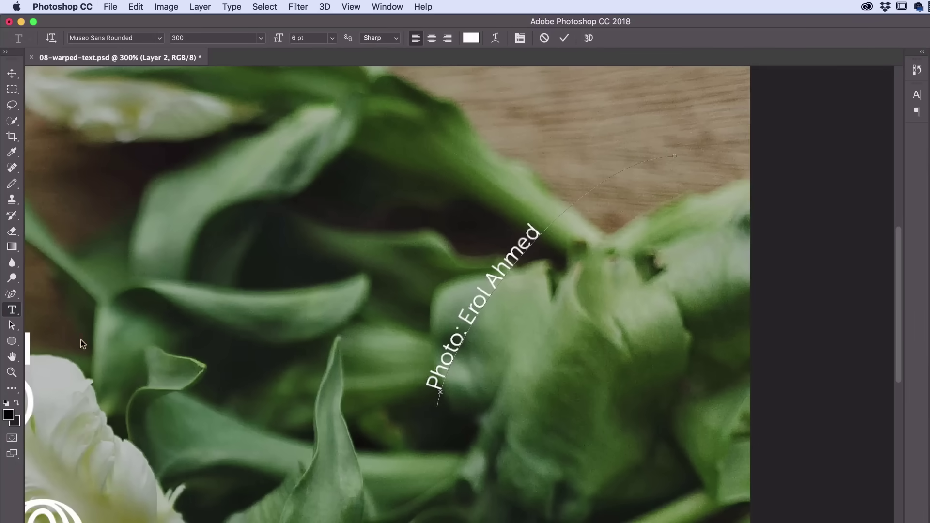
# Slide the photo credit's start point slightly up the arc with the Path Selection tool.
pyautogui.click(12, 325)
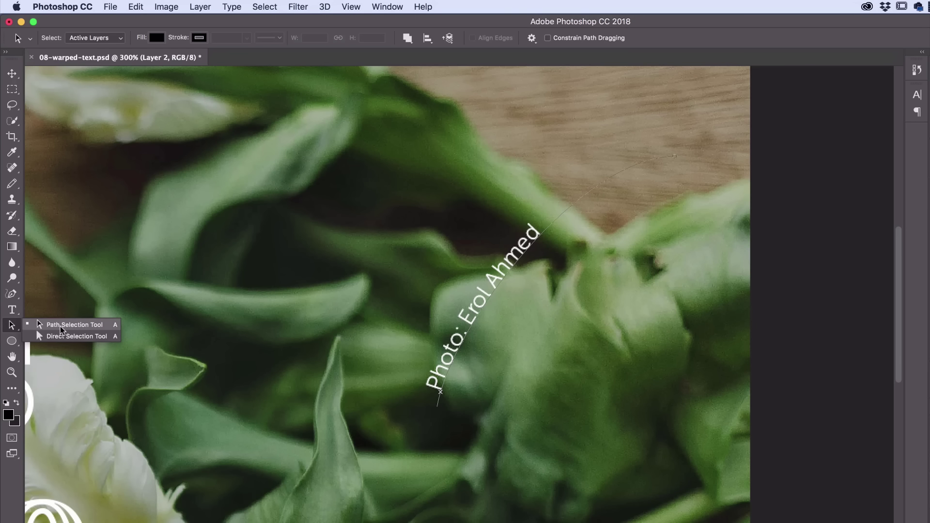
pyautogui.click(11, 326)
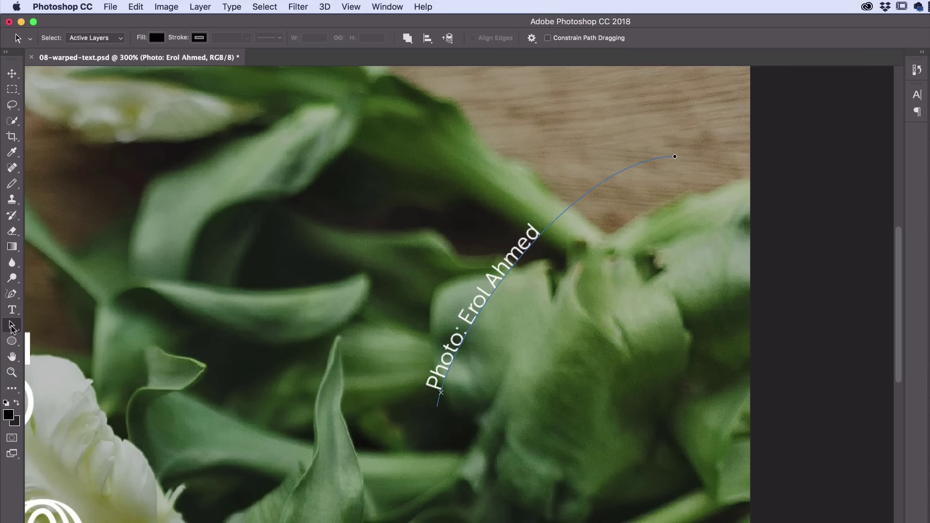
pyautogui.click(13, 329)
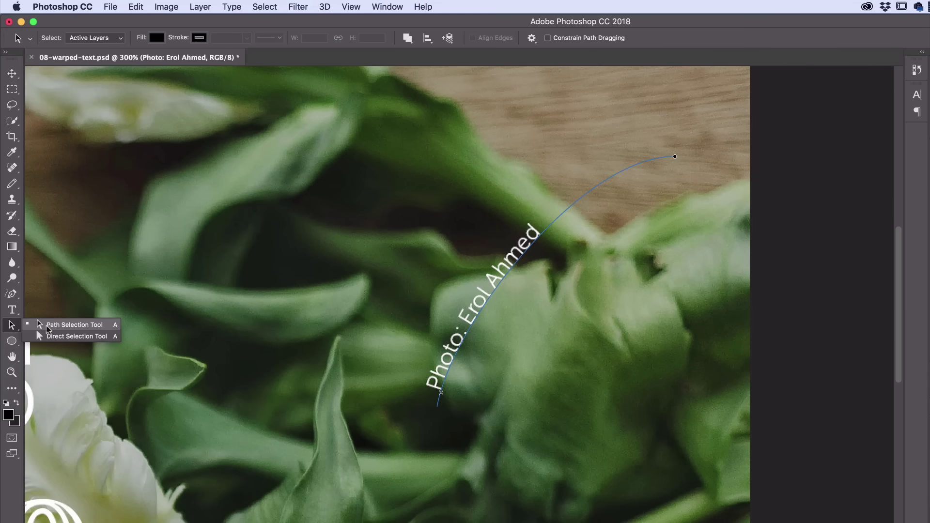
pyautogui.click(63, 330)
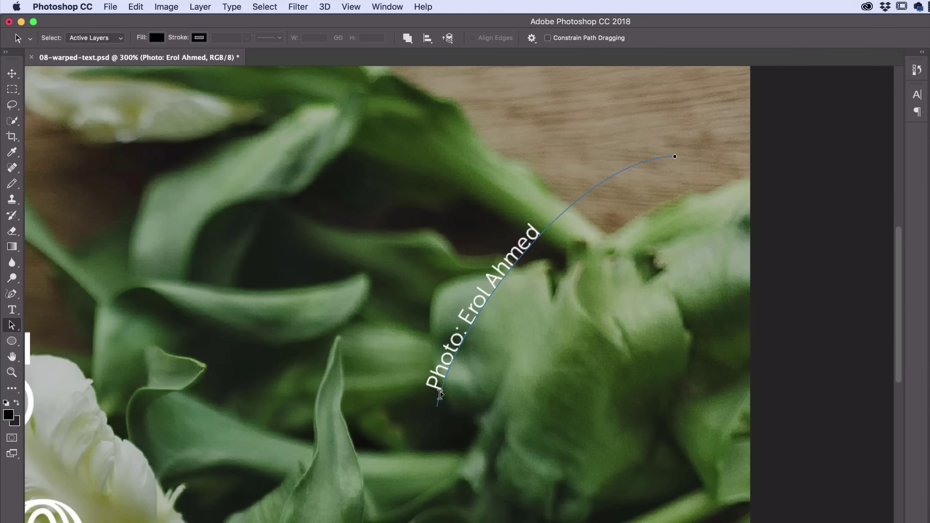
pyautogui.moveTo(439, 393)
pyautogui.mouseDown()
pyautogui.moveTo(454, 357)
pyautogui.moveTo(446, 377)
pyautogui.mouseUp()
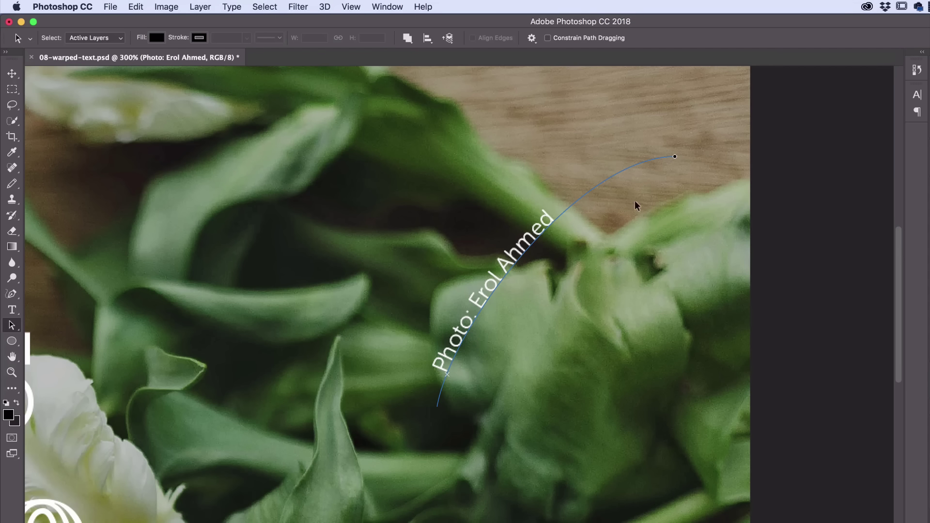
# Try moving the credit's end points and flipping the text to the arc's other side, and undo these changes.
pyautogui.moveTo(674, 156); pyautogui.dragTo(612, 178)
pyautogui.moveTo(565, 223)
pyautogui.mouseDown()
pyautogui.moveTo(546, 239)
pyautogui.moveTo(558, 217)
pyautogui.moveTo(514, 256)
pyautogui.moveTo(499, 285)
pyautogui.moveTo(513, 257)
pyautogui.moveTo(587, 204)
pyautogui.moveTo(579, 199)
pyautogui.moveTo(605, 175)
pyautogui.moveTo(693, 159)
pyautogui.mouseUp()
pyautogui.moveTo(502, 278); pyautogui.dragTo(503, 350)
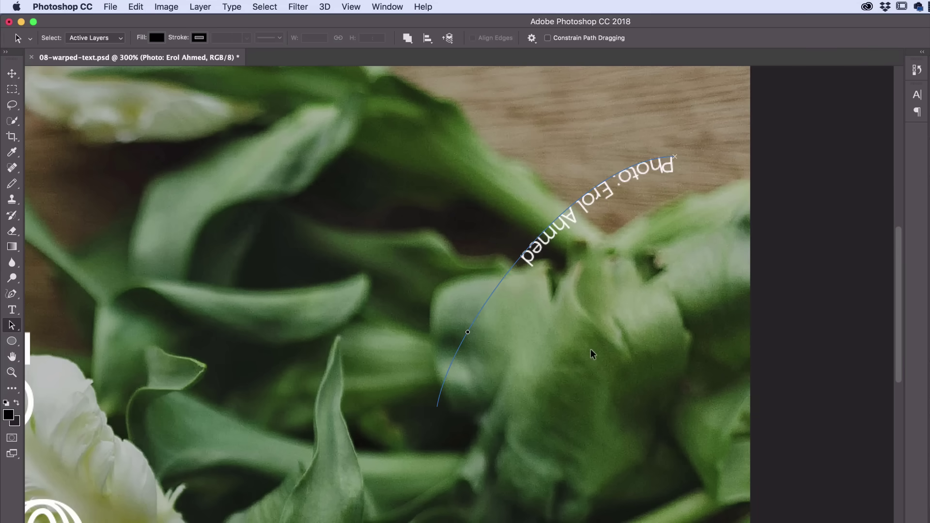
pyautogui.click(136, 7)
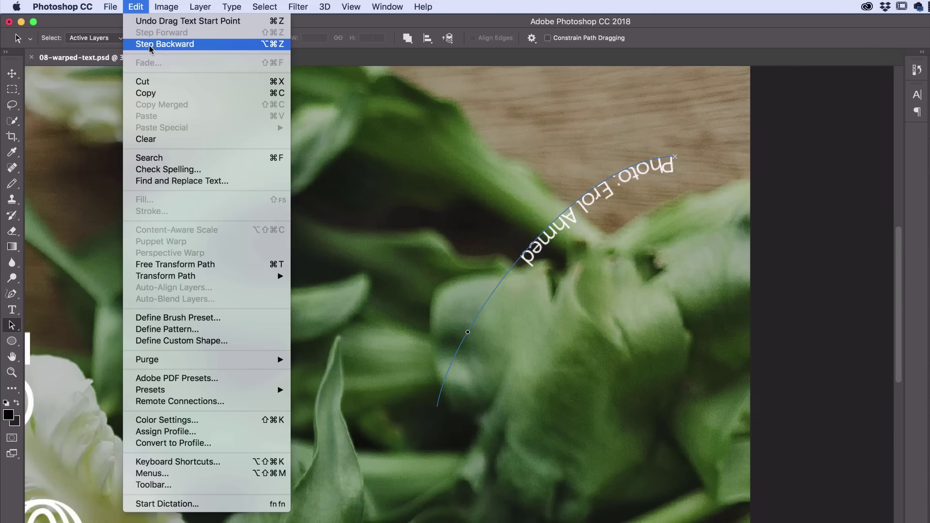
pyautogui.click(151, 48)
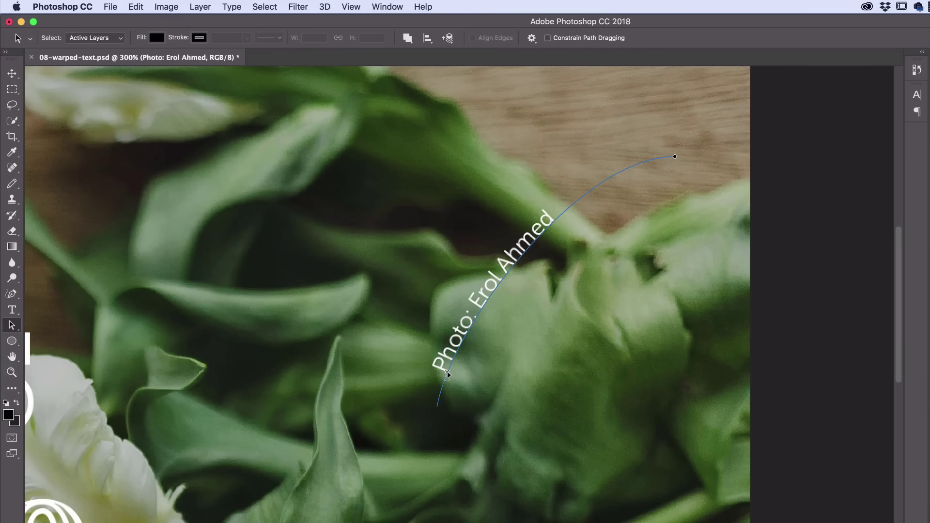
# Slide the credit's start point further up the arc and move the whole path slightly down and to the right.
pyautogui.moveTo(447, 374); pyautogui.dragTo(488, 321)
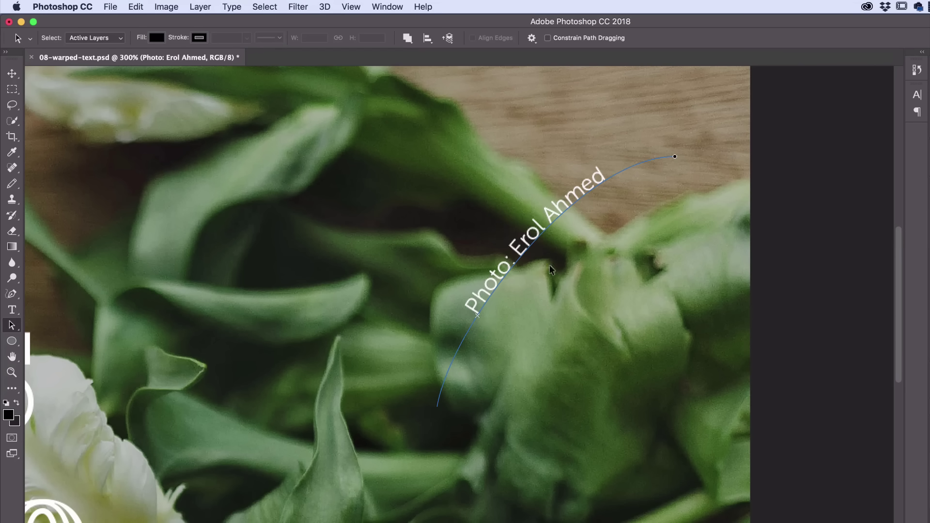
pyautogui.moveTo(437, 406); pyautogui.dragTo(460, 417)
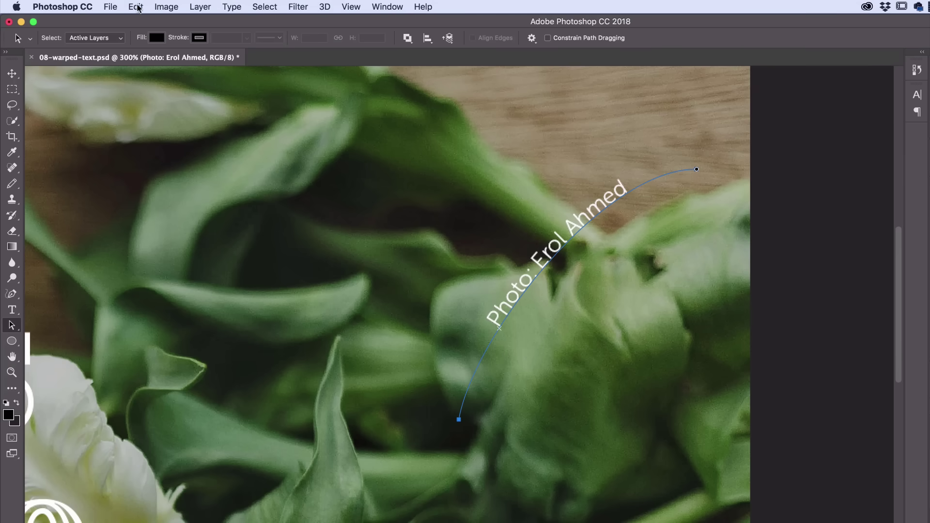
# Rotate the photo credit's path slightly clockwise with Transform Path.
pyautogui.click(137, 7)
pyautogui.moveTo(236, 277)
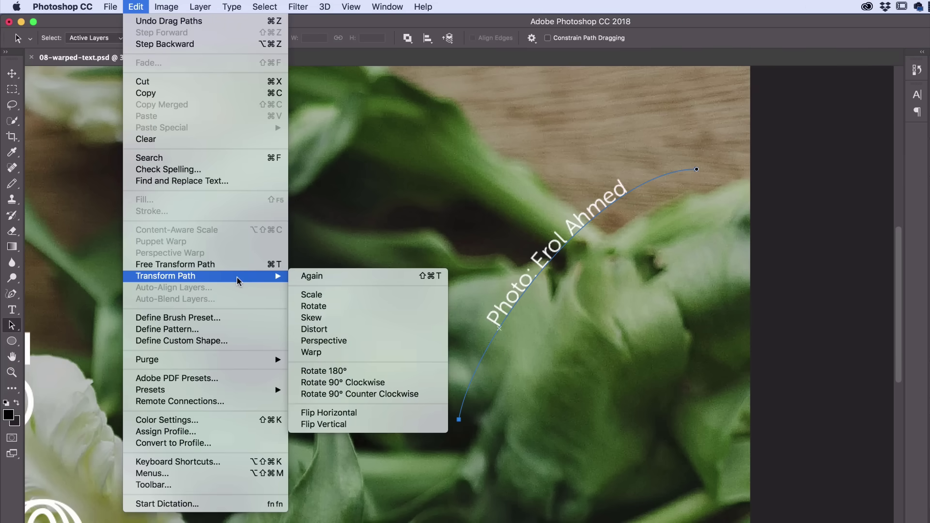
pyautogui.click(302, 309)
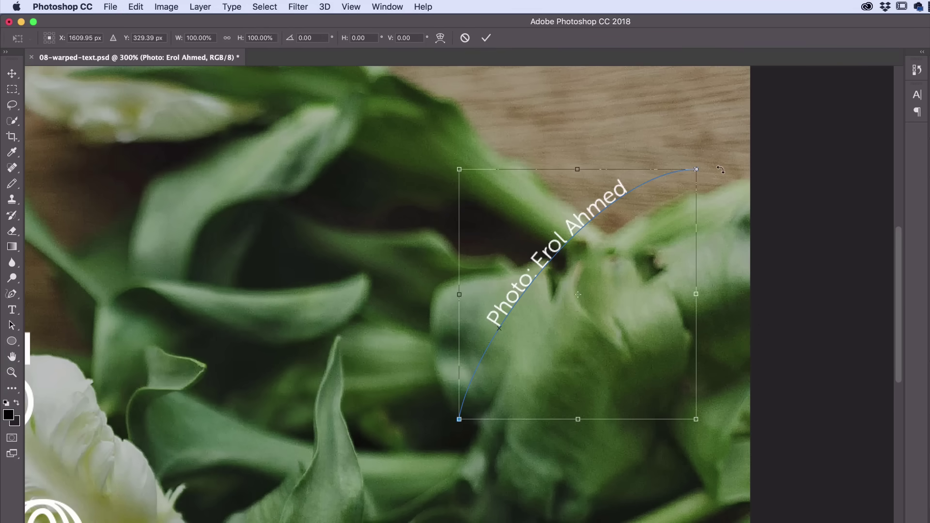
pyautogui.moveTo(720, 170)
pyautogui.mouseDown()
pyautogui.moveTo(714, 160)
pyautogui.moveTo(726, 171)
pyautogui.mouseUp()
pyautogui.press('Return')
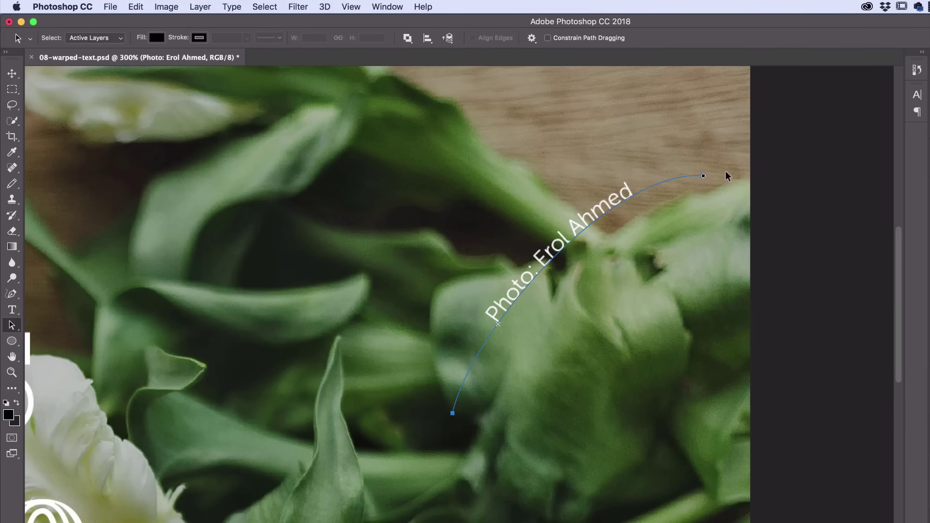
pyautogui.click(563, 245)
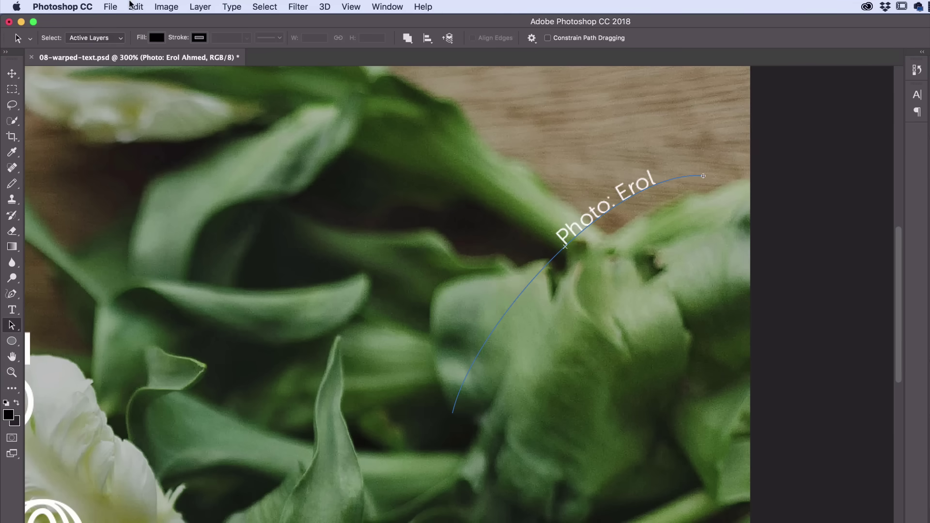
# Undo the last change to the photo credit's text path and nudge the credit slightly to the right with the Move tool.
pyautogui.click(135, 7)
pyautogui.click(146, 42)
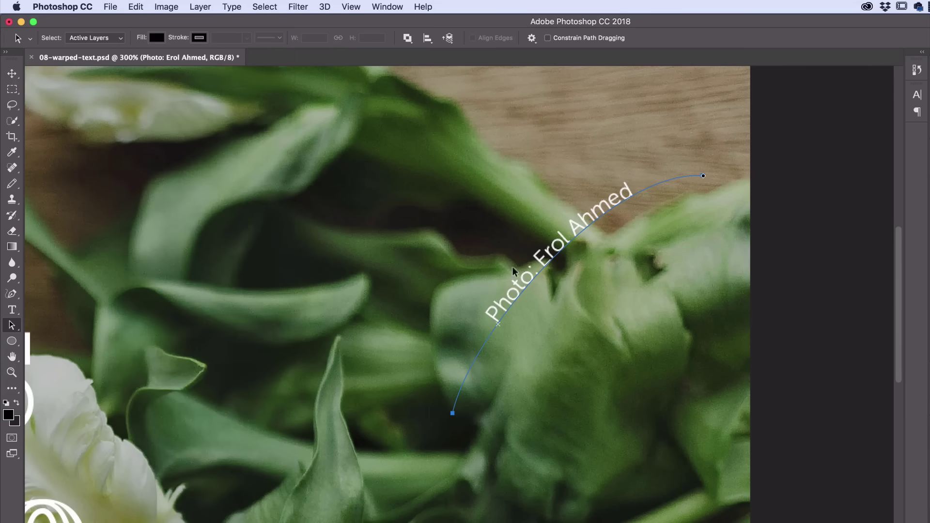
pyautogui.press('v')
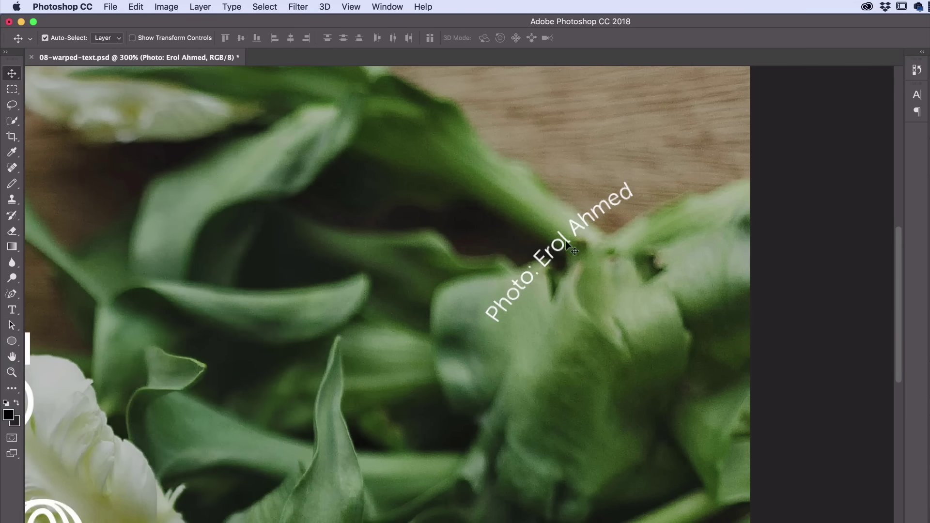
pyautogui.moveTo(568, 245); pyautogui.dragTo(578, 245)
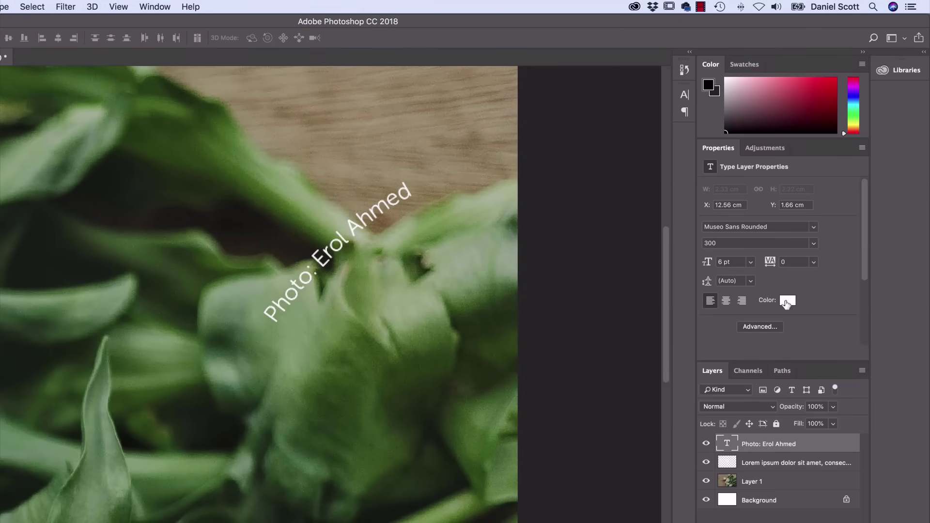
# Set the photo credit's text color to light gray cacaca.
pyautogui.click(786, 301)
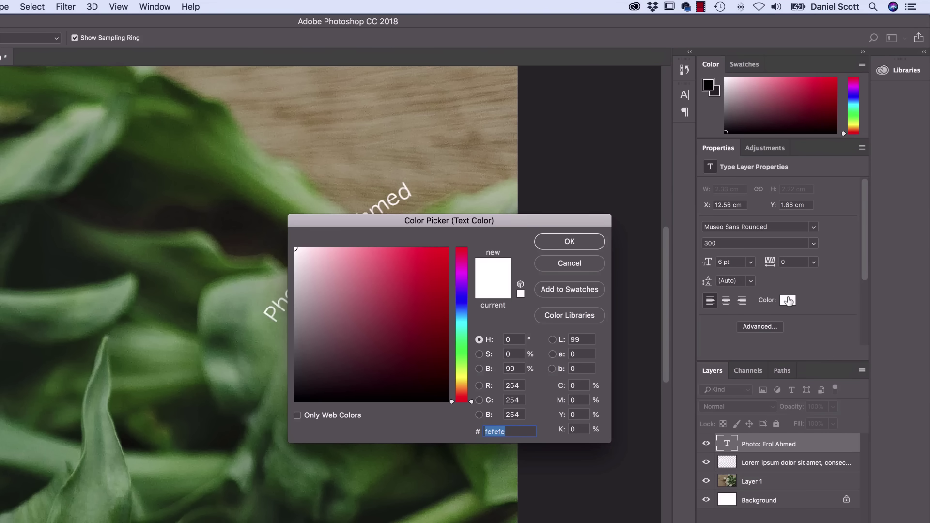
pyautogui.click(290, 280)
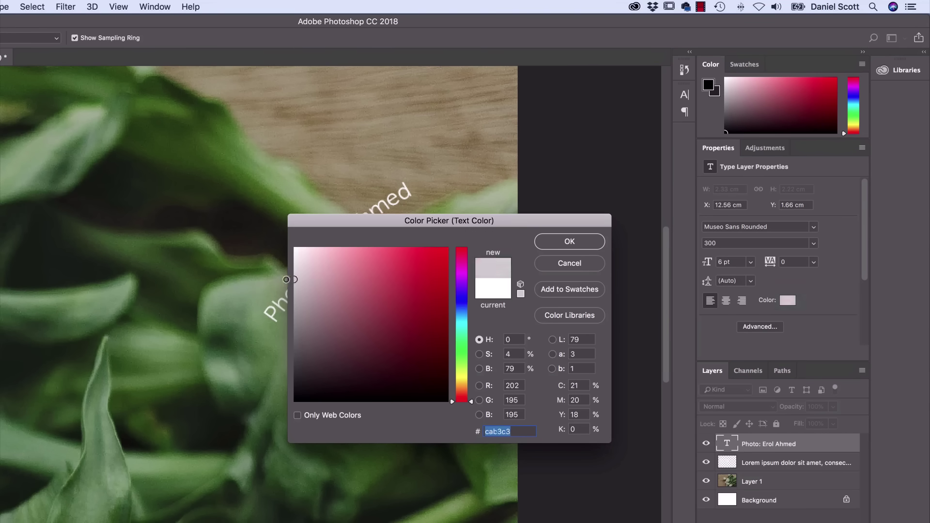
pyautogui.moveTo(287, 280); pyautogui.dragTo(283, 280)
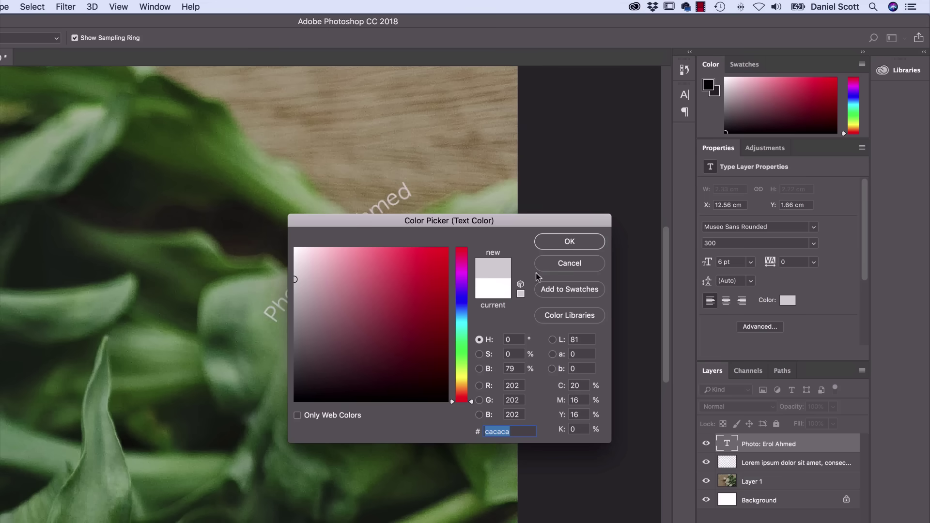
pyautogui.press('Return')
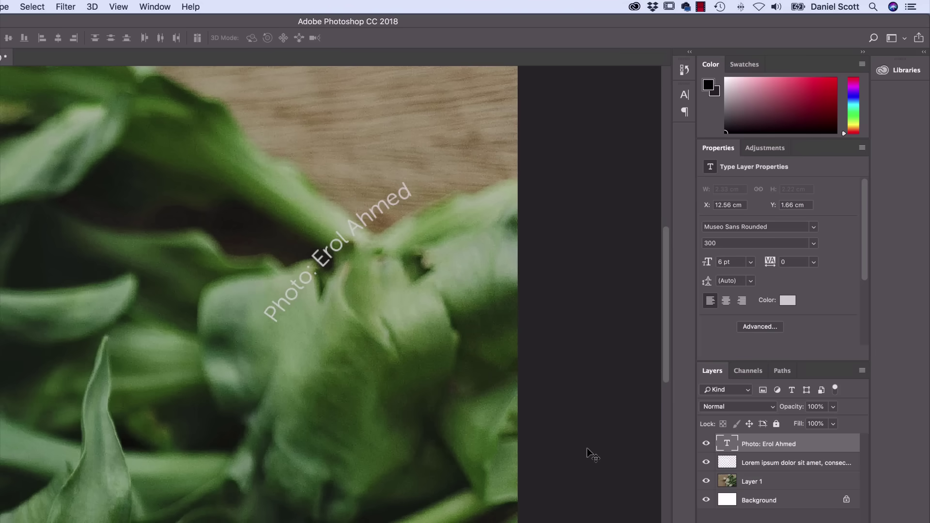
# Draw a circular path about 2.13 cm across over the lower leaves of the bouquet, using the Ellipse tool in Path mode.
pyautogui.press('super+minus')
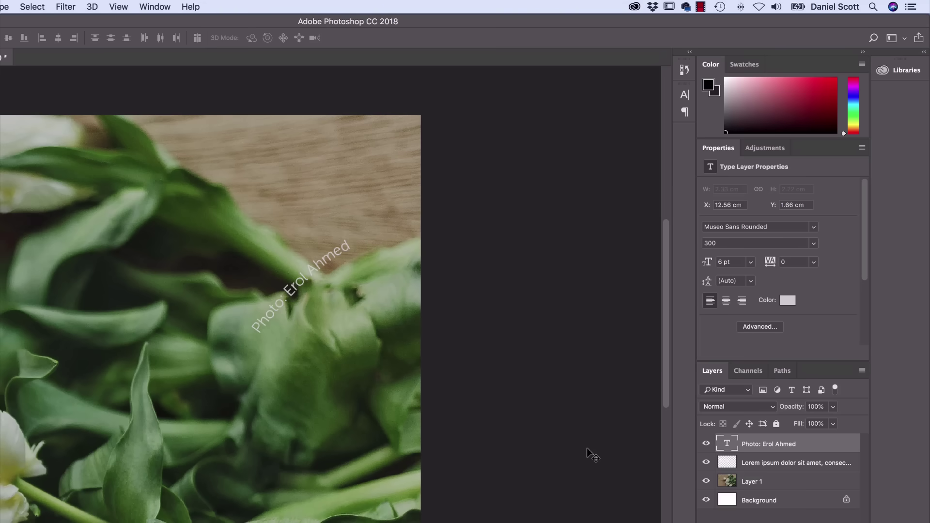
pyautogui.press('super+minus')
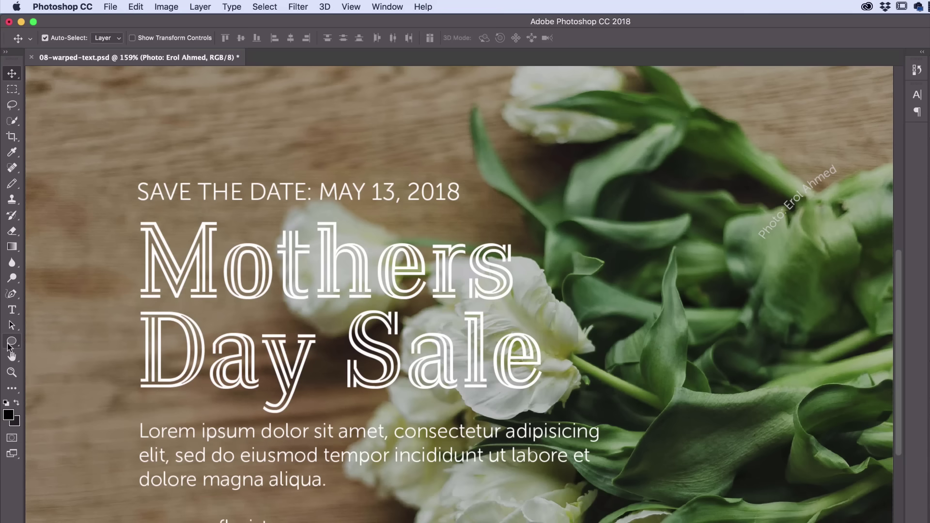
pyautogui.click(9, 343)
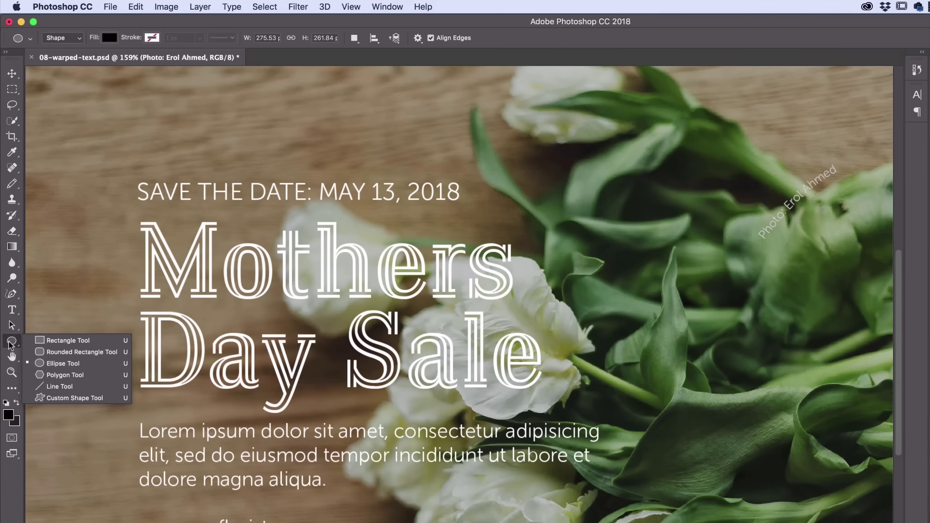
pyautogui.click(61, 341)
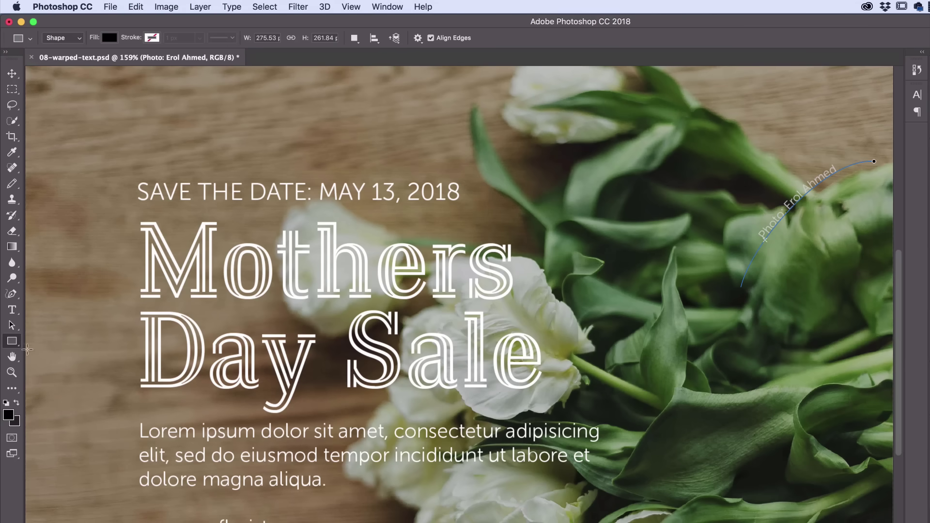
pyautogui.click(13, 345)
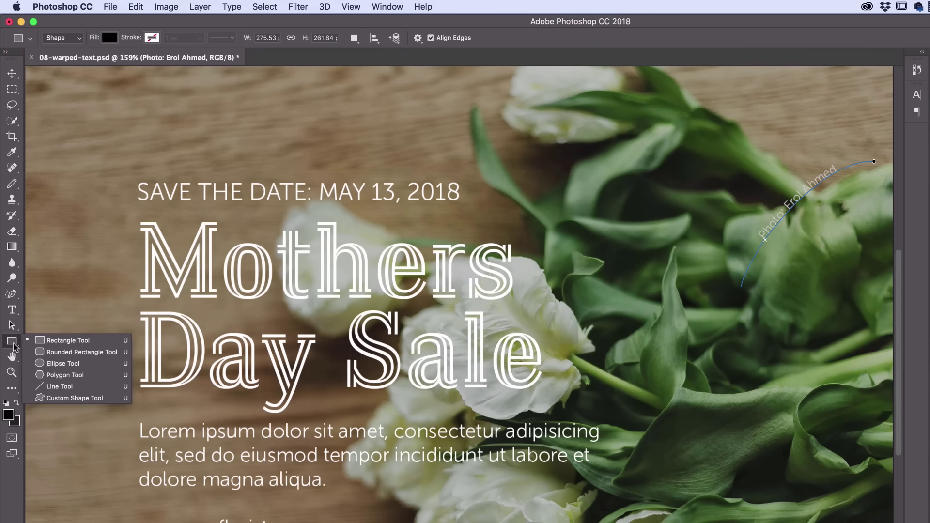
pyautogui.click(63, 363)
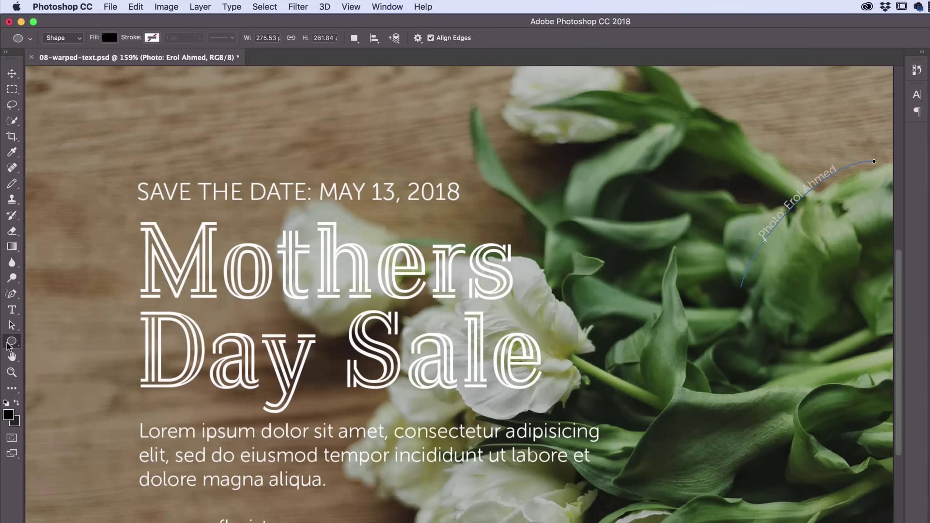
pyautogui.click(79, 39)
pyautogui.click(73, 38)
pyautogui.click(72, 43)
pyautogui.click(62, 46)
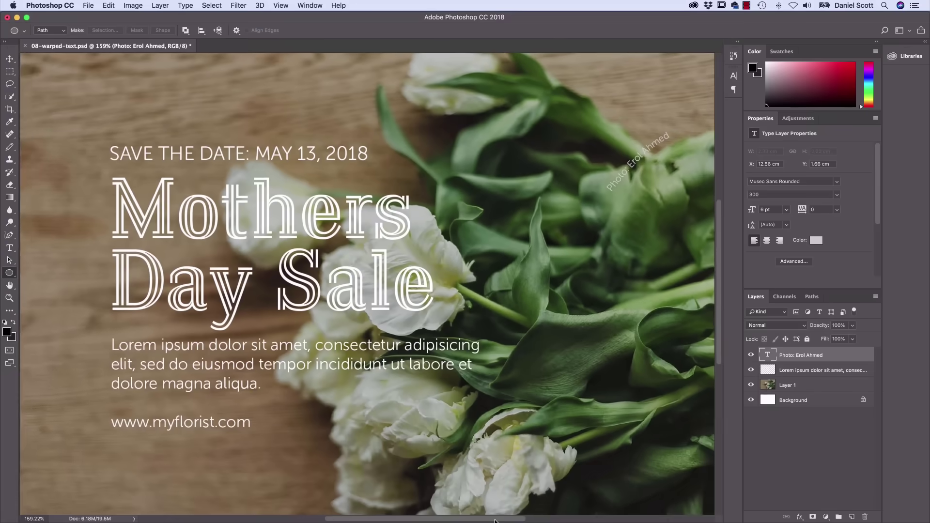
pyautogui.moveTo(494, 521)
pyautogui.mouseDown()
pyautogui.moveTo(529, 521)
pyautogui.moveTo(496, 522)
pyautogui.mouseUp()
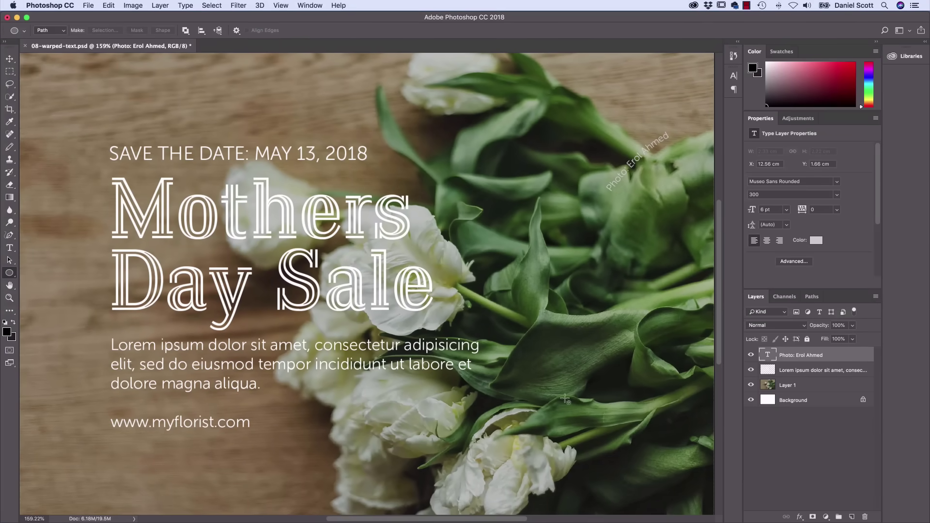
pyautogui.moveTo(555, 354); pyautogui.dragTo(650, 467)
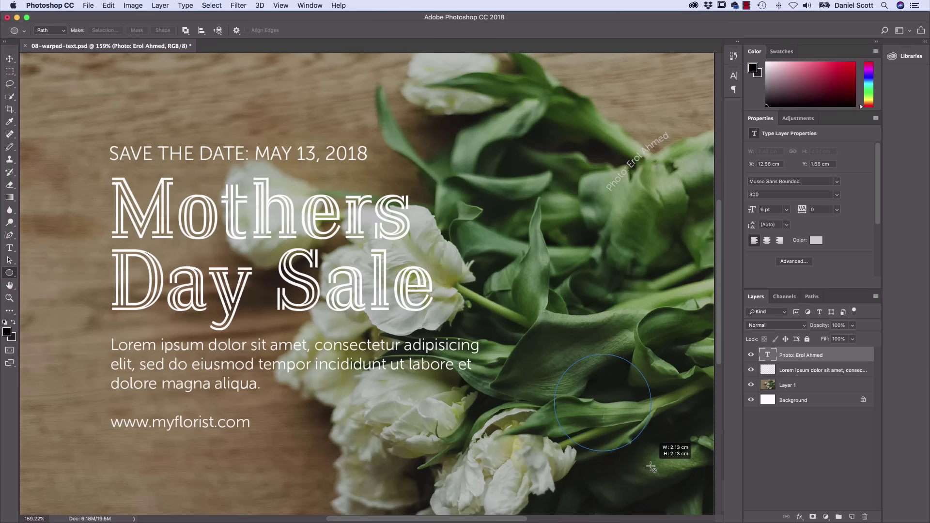
pyautogui.moveTo(651, 467); pyautogui.dragTo(651, 466)
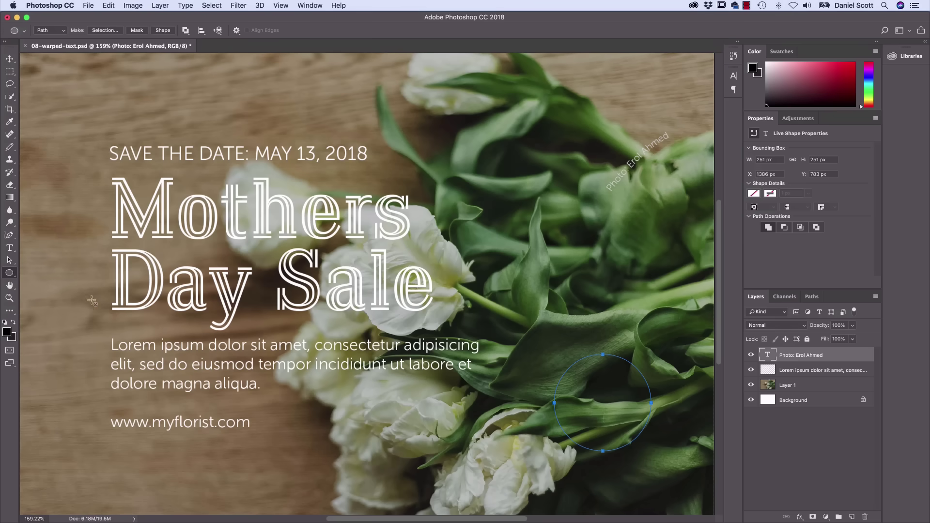
# Try filling the inside of the circular path with random placeholder text using the Type tool.
pyautogui.click(9, 248)
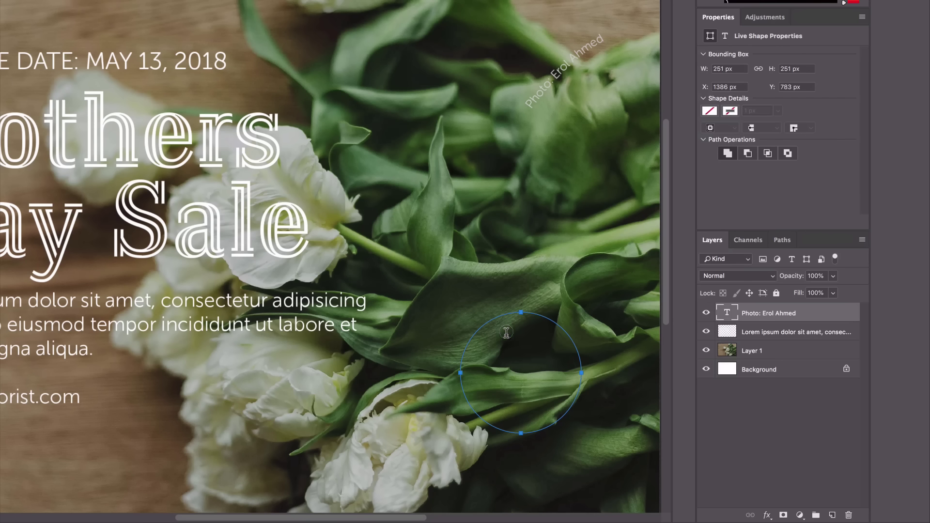
pyautogui.click(521, 333)
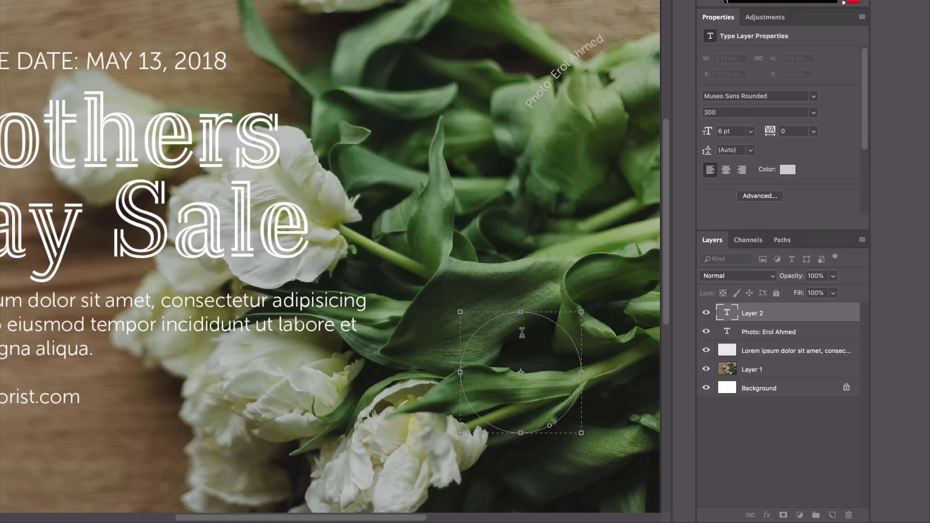
pyautogui.write('jlk;jsadflksjdf;lksajld;fk jsal;dfkj lsakj dfl;skja dfl;kjs al;dfkjsal;dfk js;alkj df')
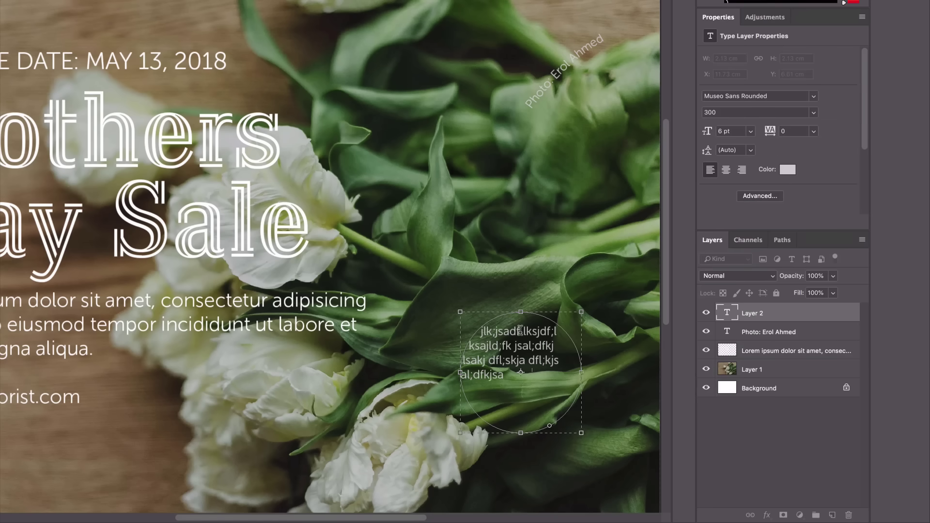
pyautogui.write('kajslkdfj als;dkfja; df')
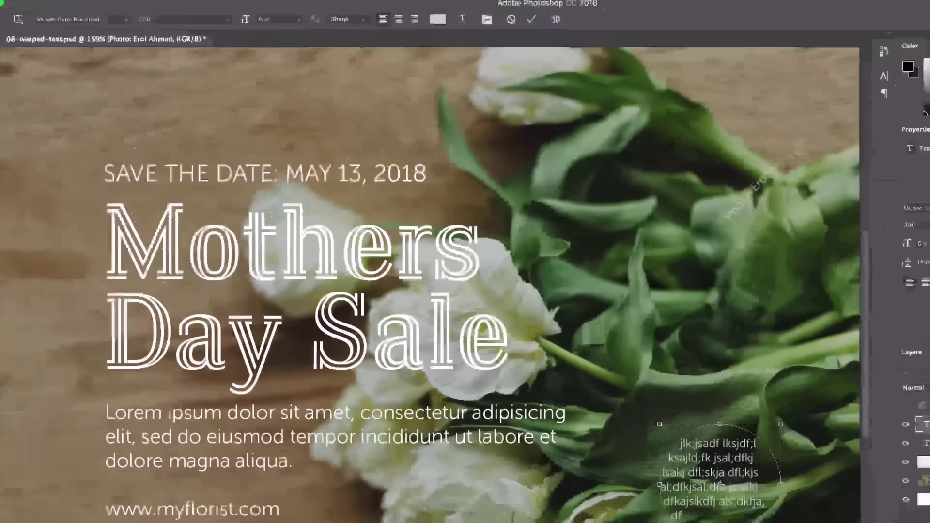
# Commit the placeholder text and step back to the empty circular path.
pyautogui.click(109, 5)
pyautogui.click(143, 22)
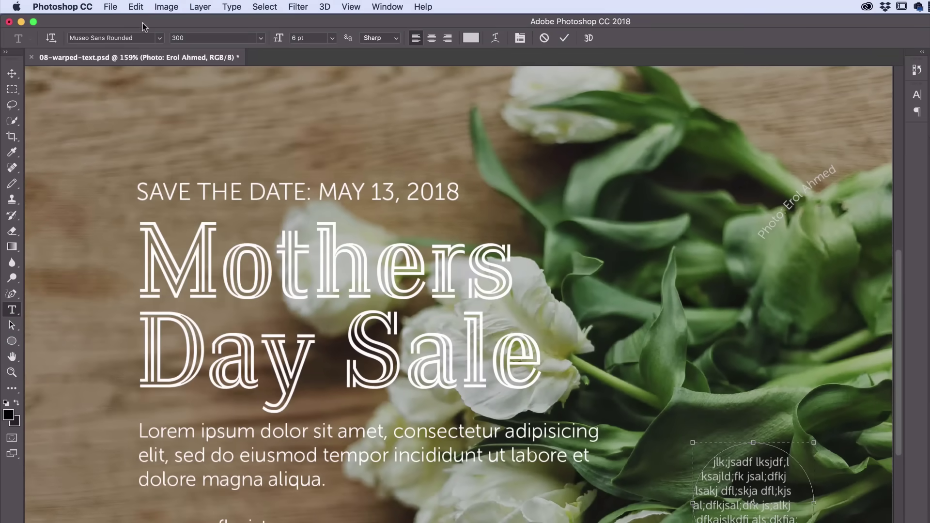
pyautogui.click(136, 4)
pyautogui.click(137, 4)
pyautogui.click(136, 4)
pyautogui.click(101, 59)
pyautogui.press('super+Return')
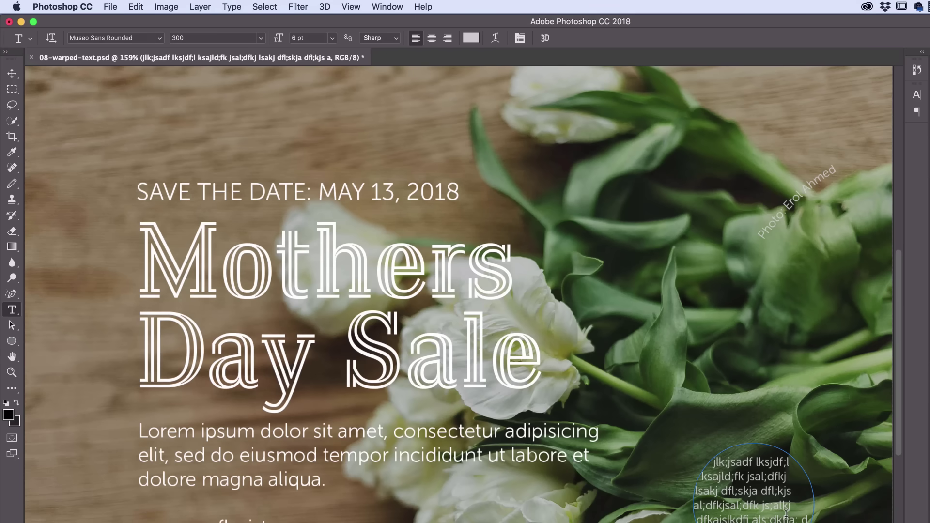
pyautogui.click(139, 7)
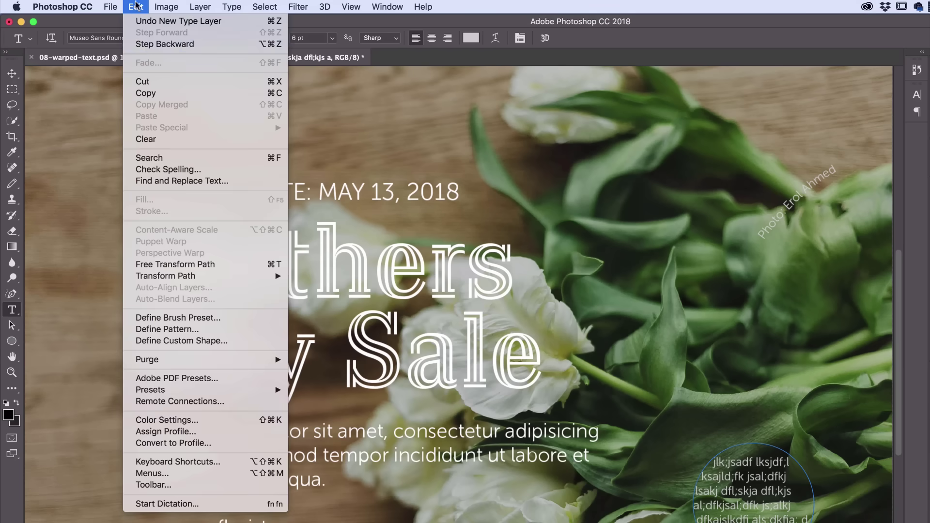
pyautogui.click(148, 44)
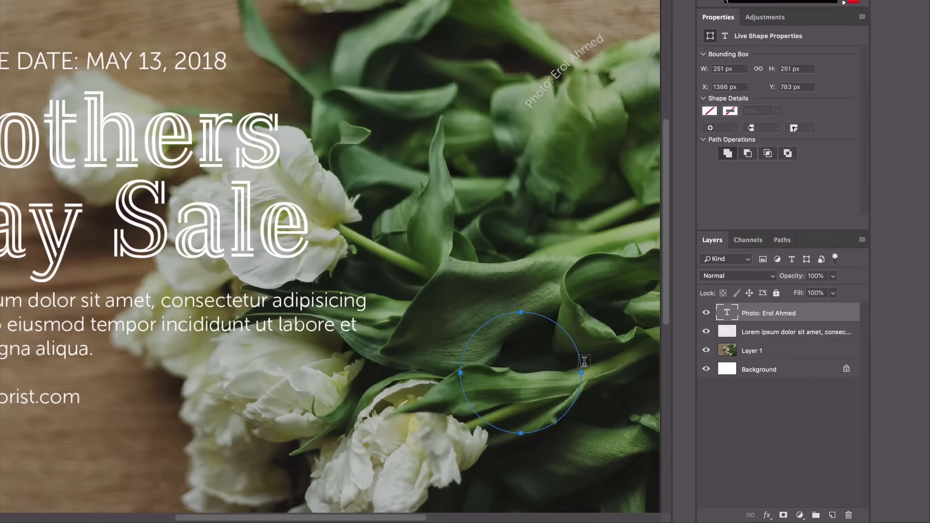
# Add the text FRESHNESS GUARANTEED along the circle's outline, starting from its top point, and center-align it.
pyautogui.click(520, 311)
pyautogui.click(520, 311)
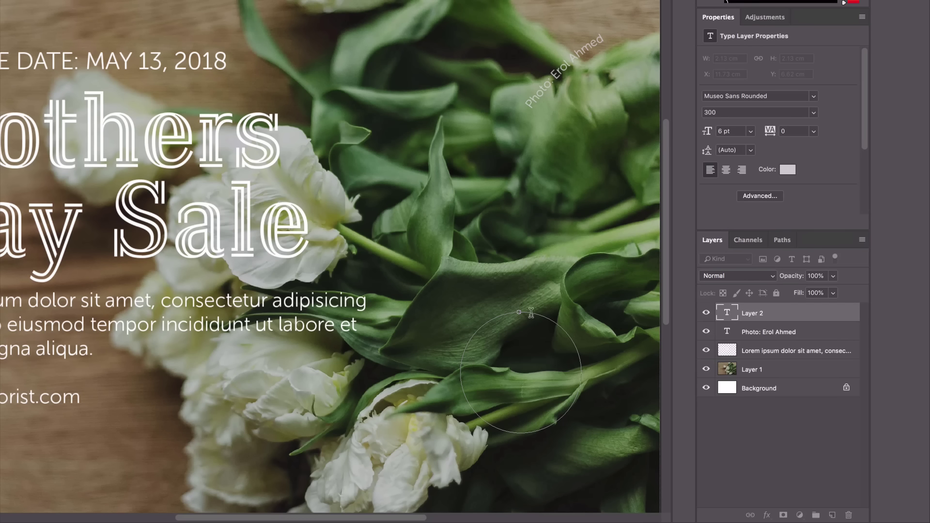
pyautogui.write('FRESHNESS G')
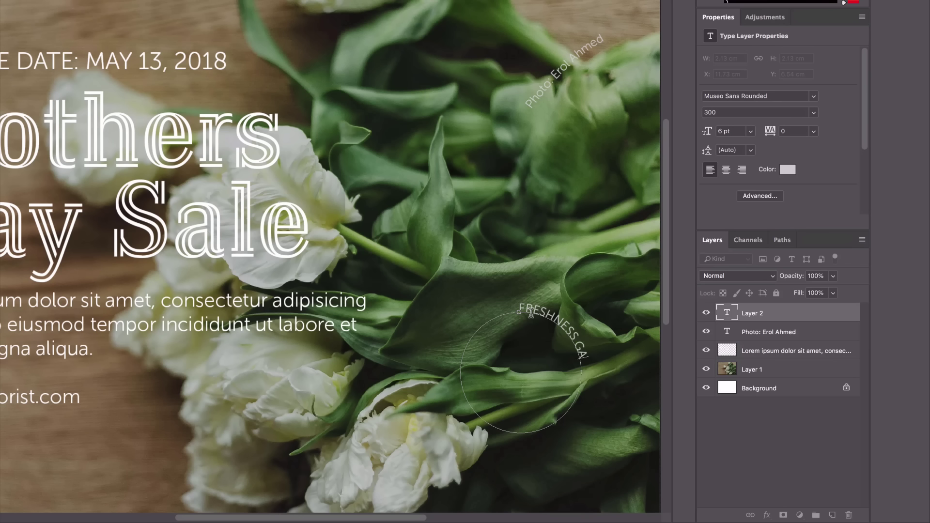
pyautogui.write('UARANTEE')
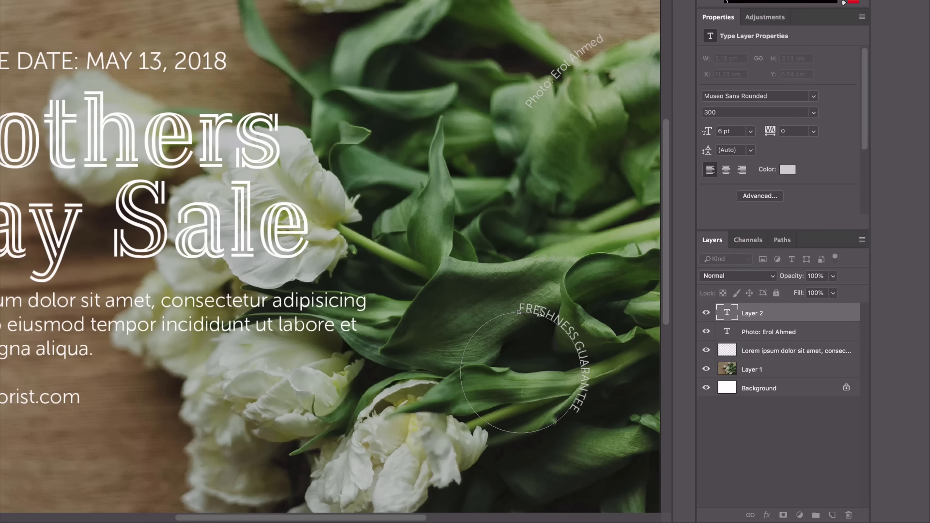
pyautogui.write('D')
pyautogui.click(726, 170)
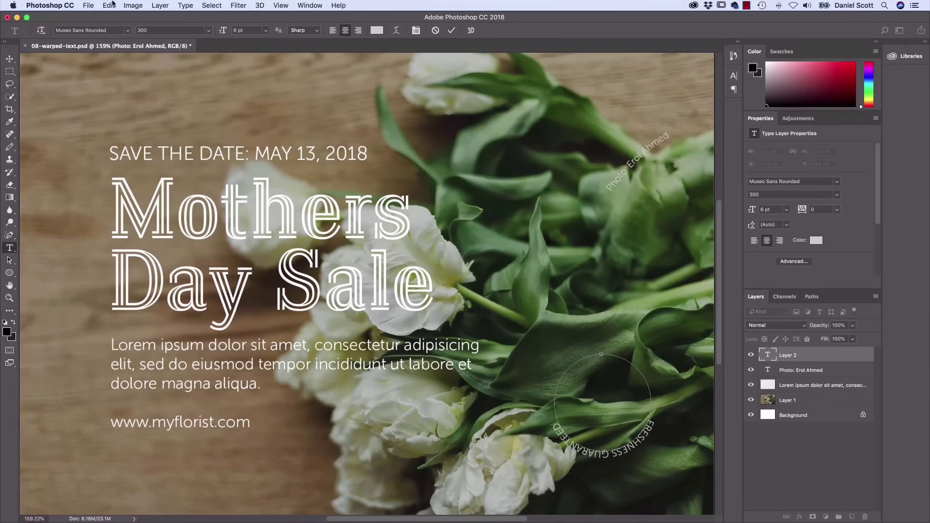
# Rotate the circular text path about 180° with Transform Path so FRESHNESS GUARANTEED arcs over the circle's top.
pyautogui.click(109, 6)
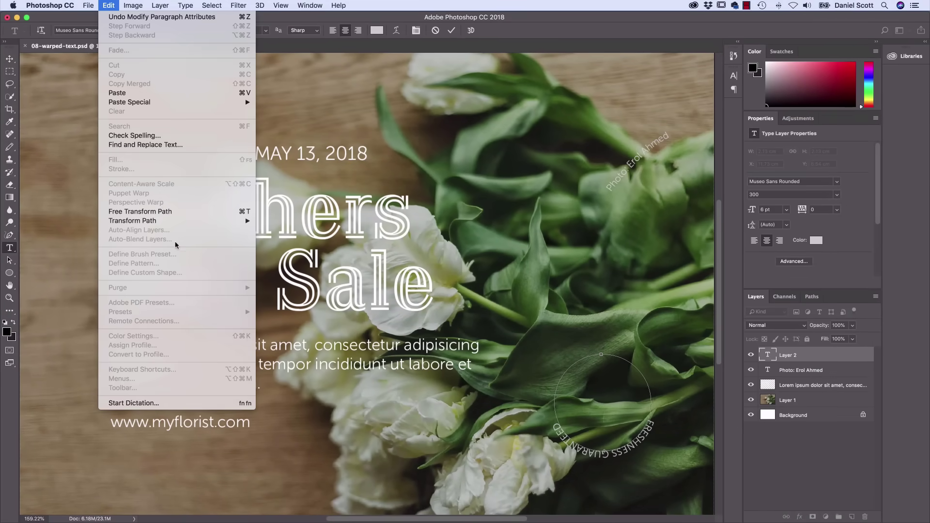
pyautogui.moveTo(172, 222)
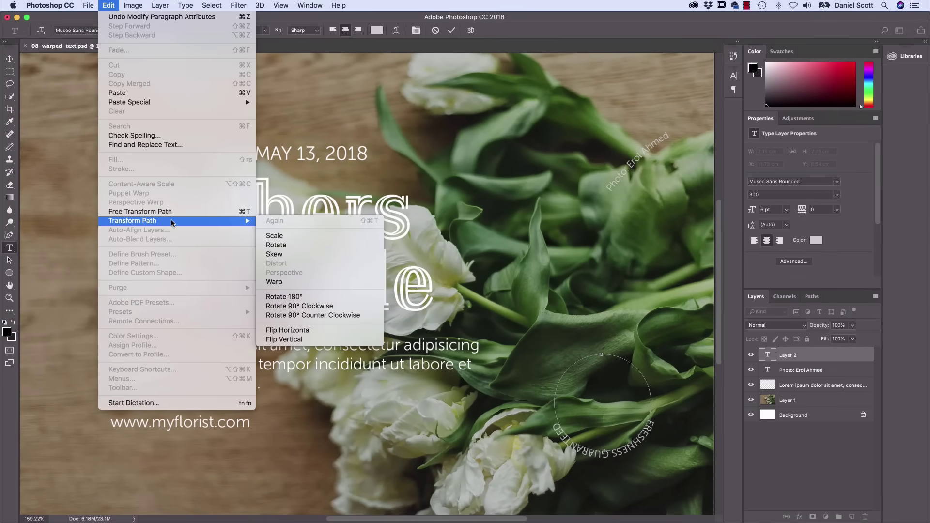
pyautogui.click(297, 245)
pyautogui.moveTo(653, 347); pyautogui.dragTo(580, 434)
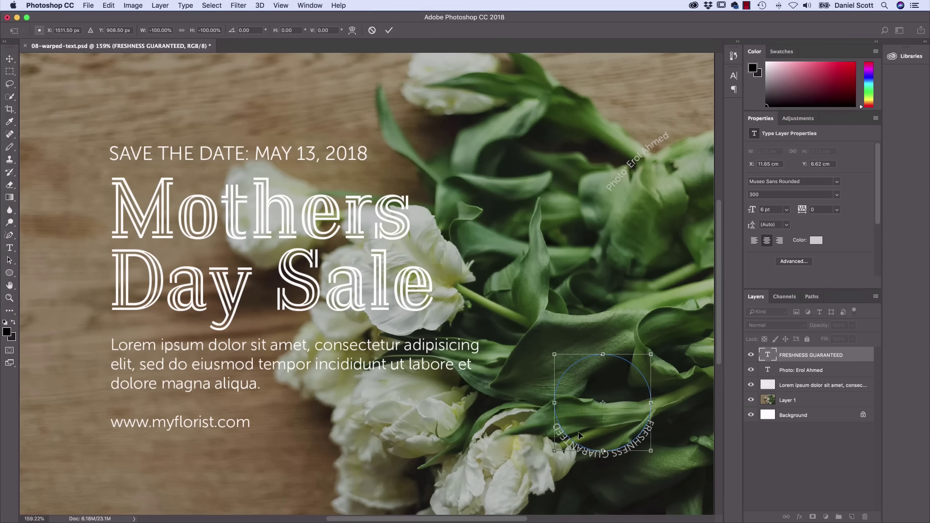
pyautogui.press('Return')
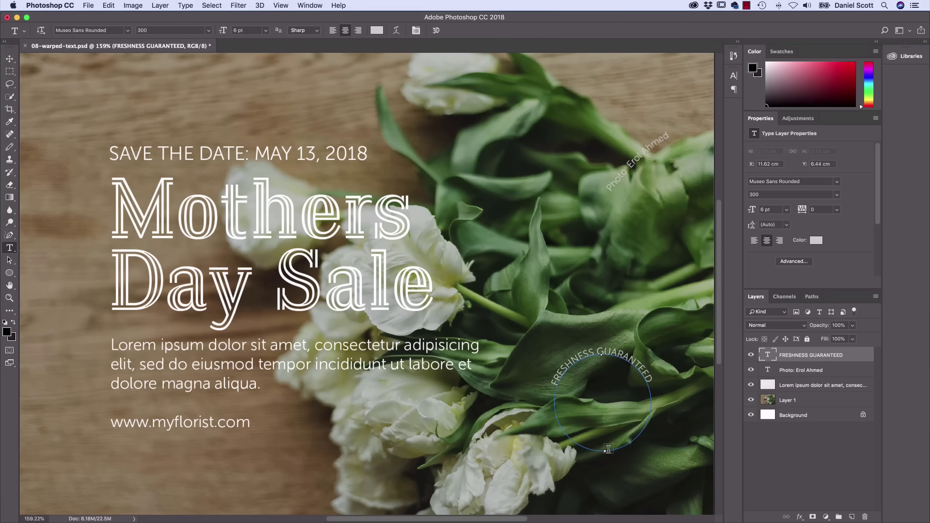
# Set the font size of the whole FRESHNESS GUARANTEED text to 5 pt.
pyautogui.tripleClick(625, 357)
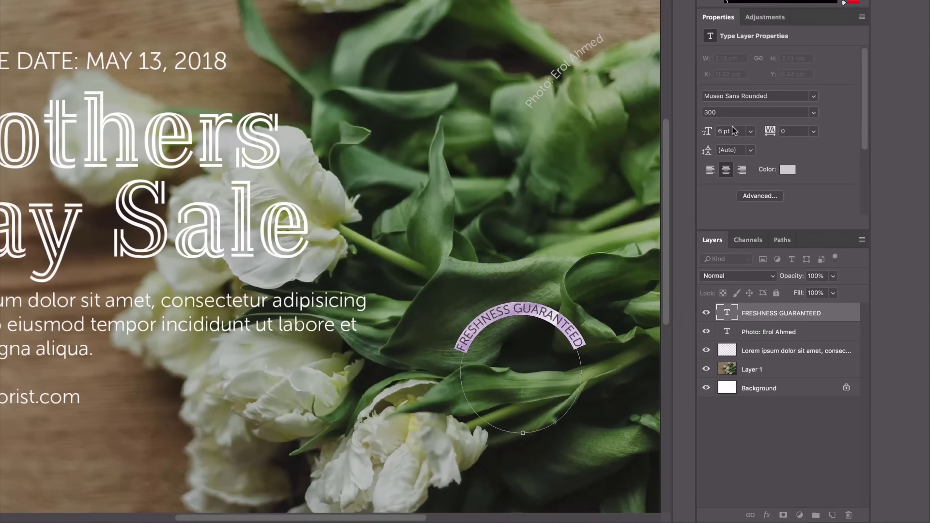
pyautogui.click(734, 130)
pyautogui.write('5')
pyautogui.press('Return')
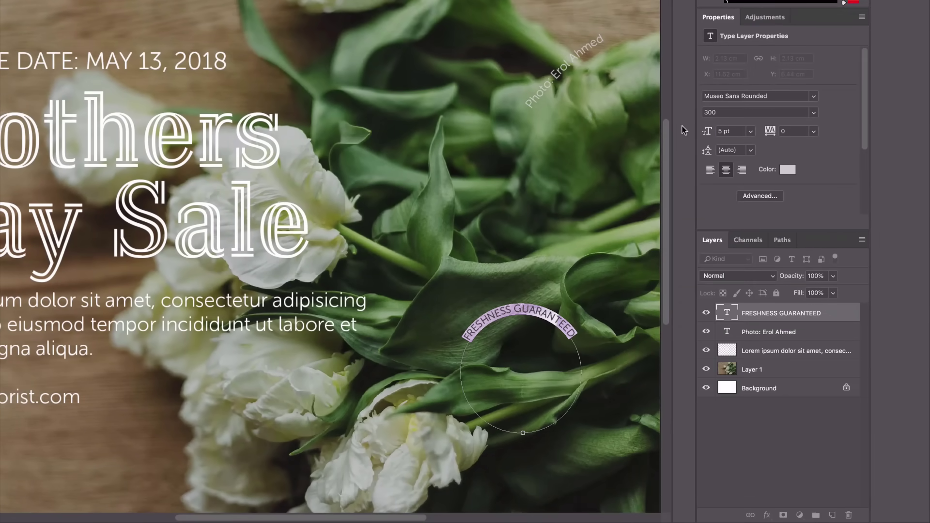
# Change the FRESHNESS GUARANTEED text colour to white and commit the text edit.
pyautogui.click(787, 170)
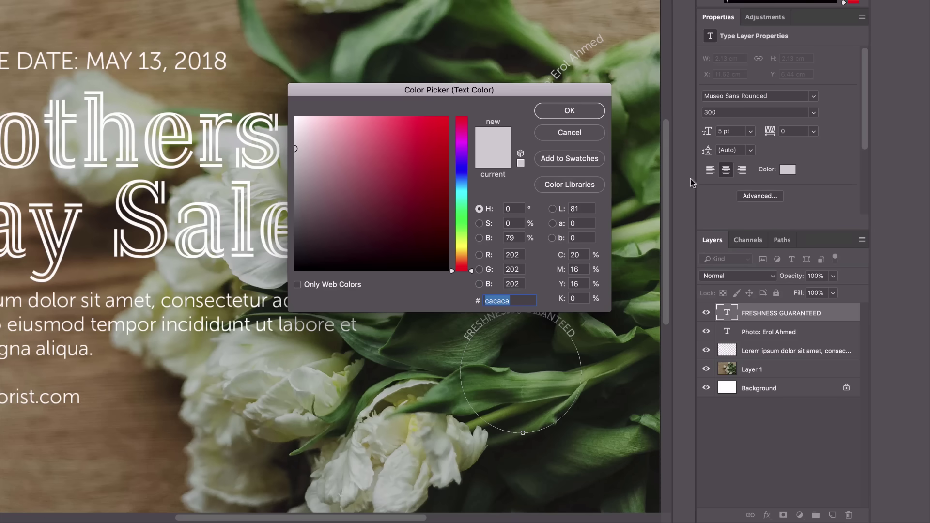
pyautogui.moveTo(354, 146); pyautogui.dragTo(267, 97)
pyautogui.click(577, 111)
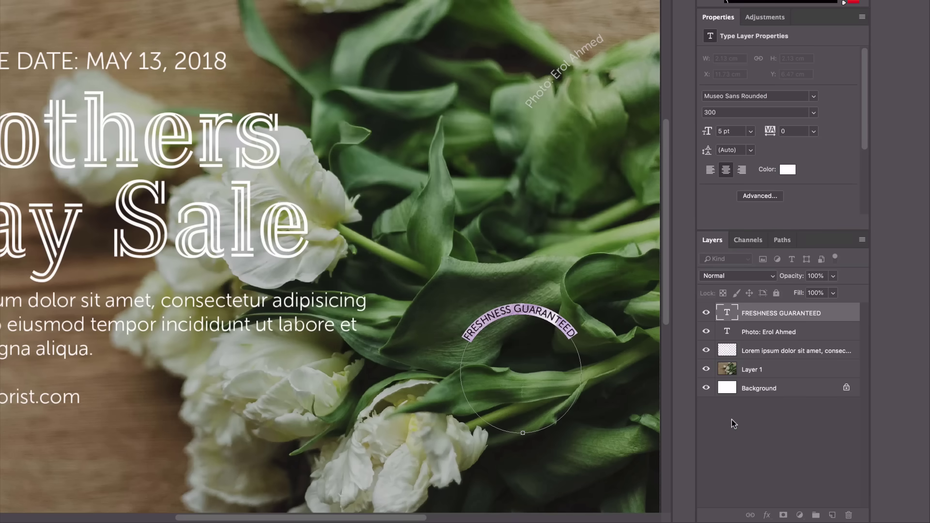
pyautogui.hotkey('ctrl', 'Return')
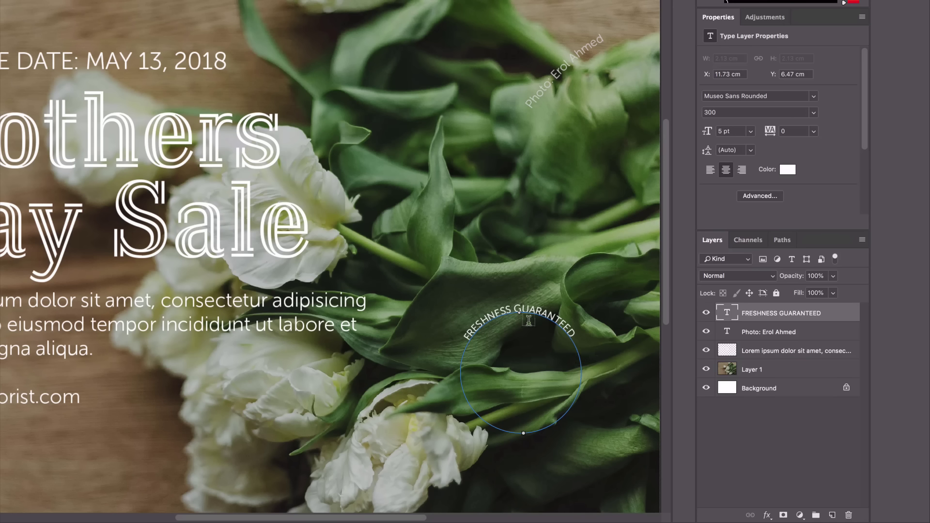
# Duplicate the FRESHNESS GUARANTEED layer within 08-warped-text.psd and name the copy NEXT DAY.
pyautogui.rightClick(750, 315)
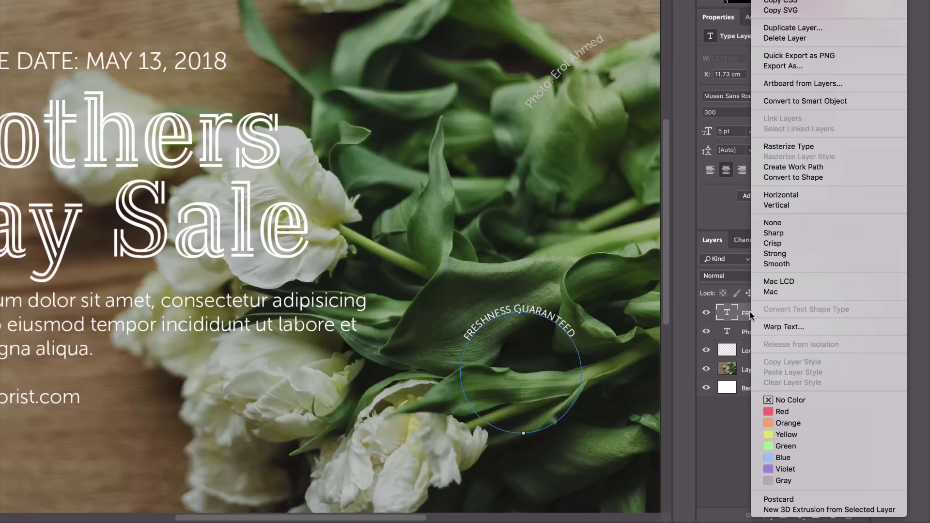
pyautogui.click(769, 29)
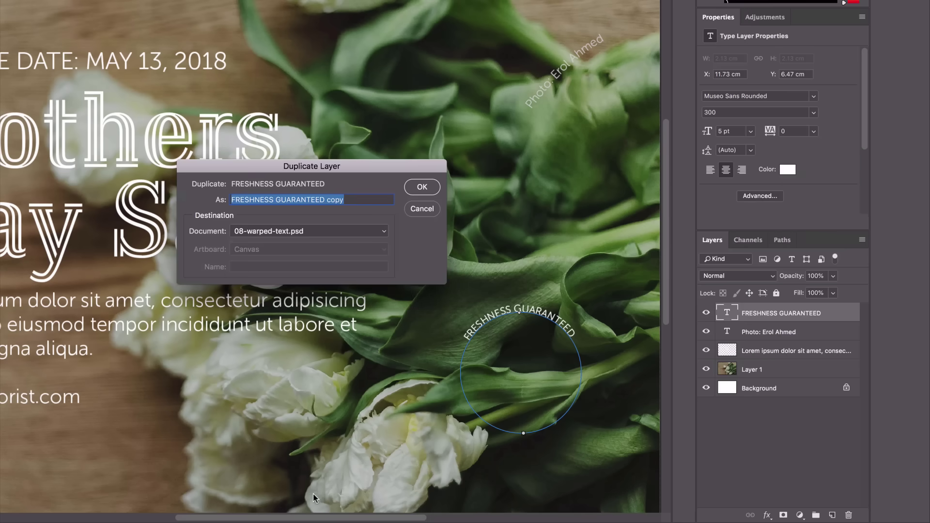
pyautogui.write('NEXT DAY')
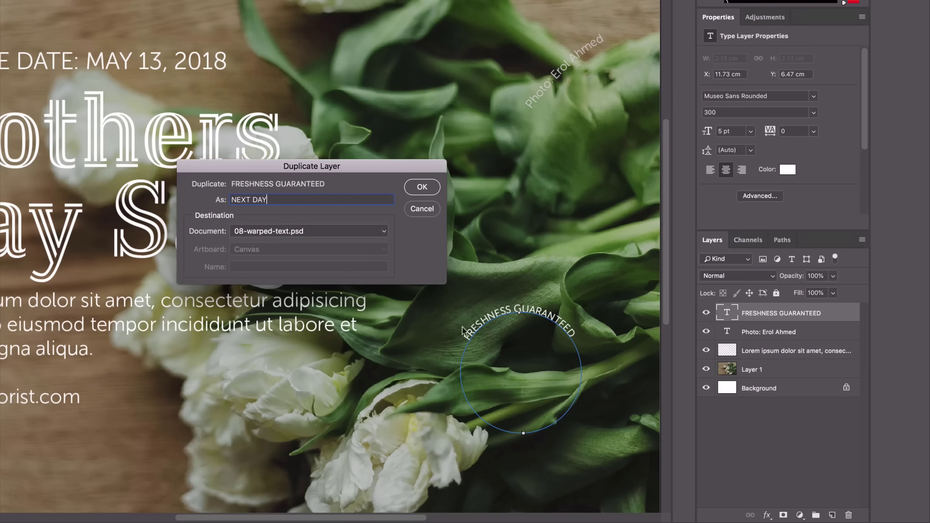
pyautogui.click(422, 190)
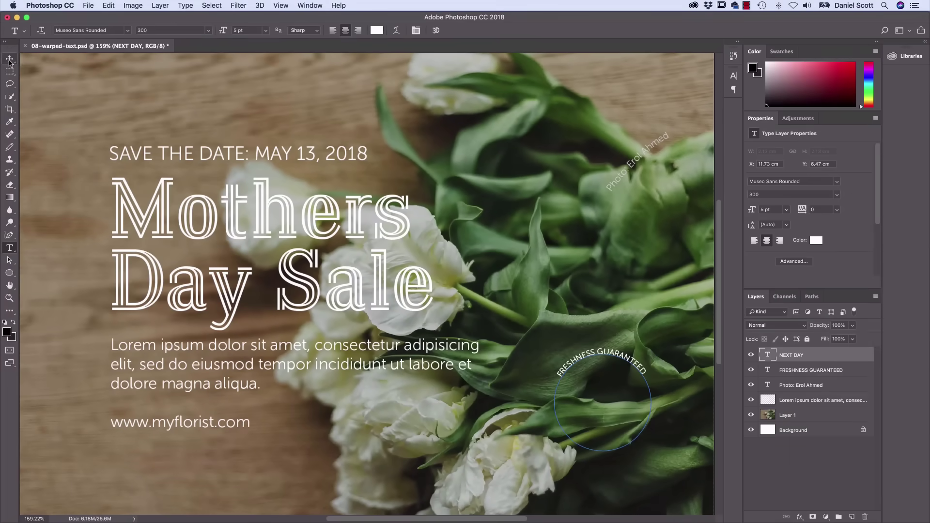
# Move the NEXT DAY copy directly below the original arc, to about X 11.73 cm and Y 7.23 cm.
pyautogui.click(10, 60)
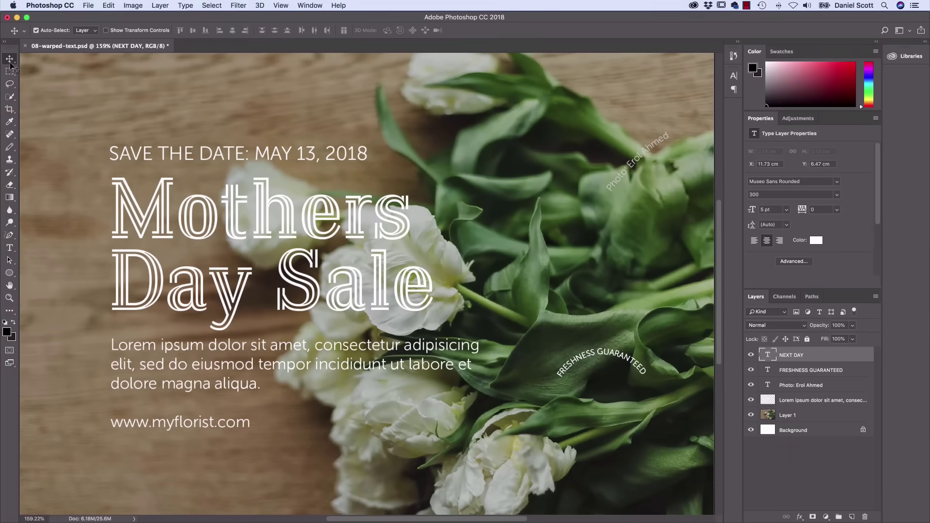
pyautogui.moveTo(611, 356); pyautogui.dragTo(582, 392)
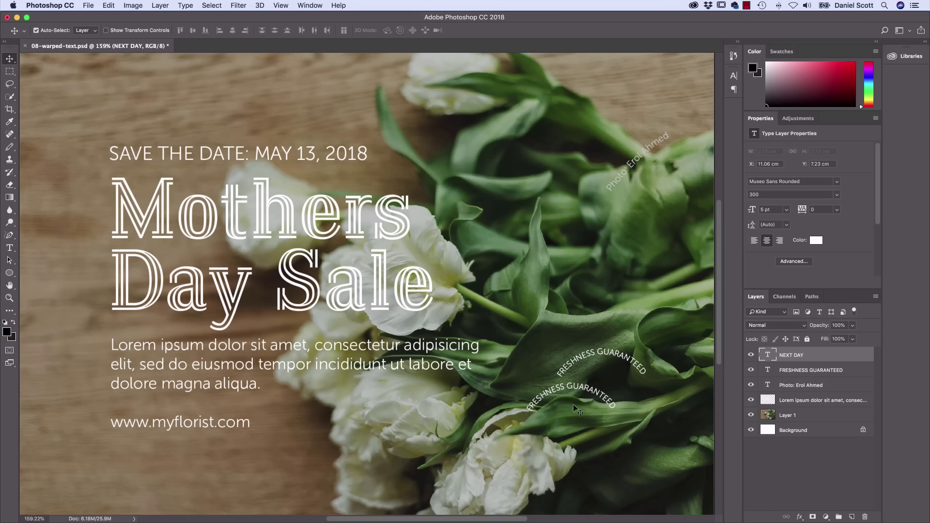
pyautogui.moveTo(571, 397); pyautogui.dragTo(602, 383)
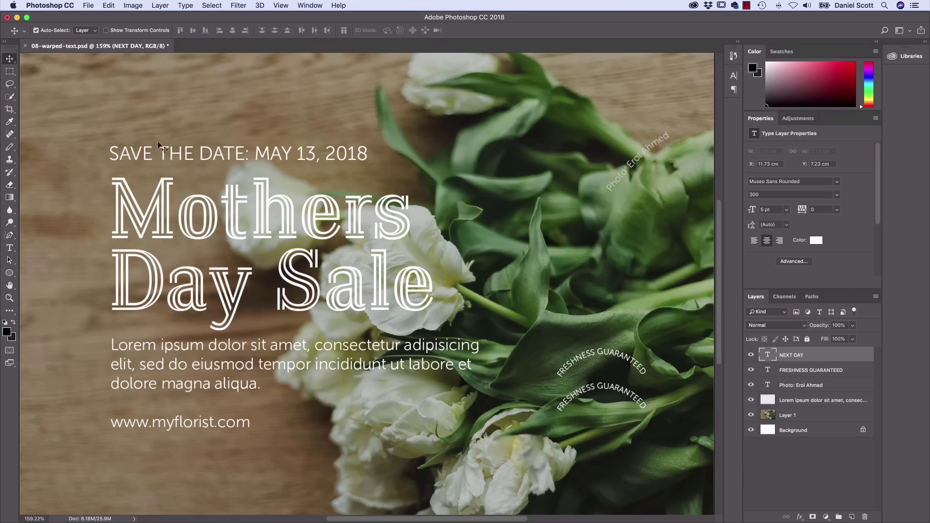
# Flip the copied arc's text to the inside of its circular path with the Path Selection tool.
pyautogui.click(10, 248)
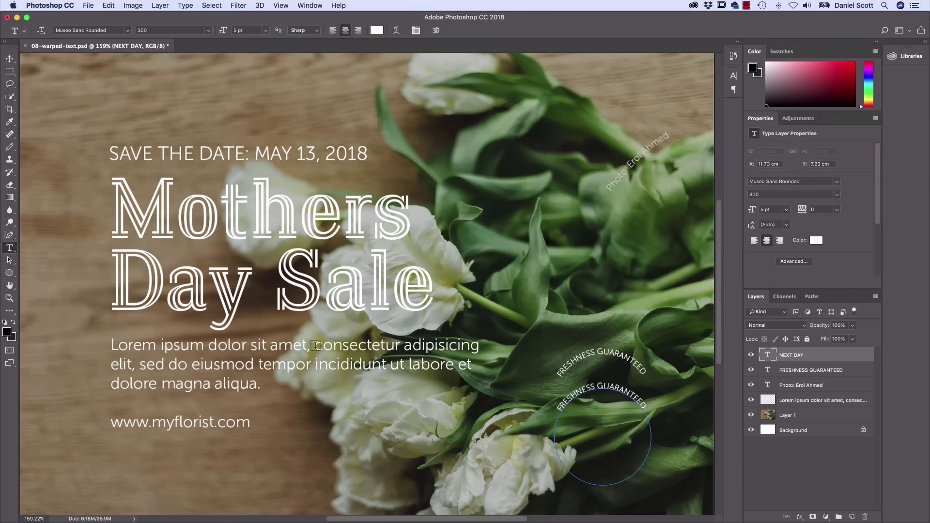
pyautogui.click(603, 385)
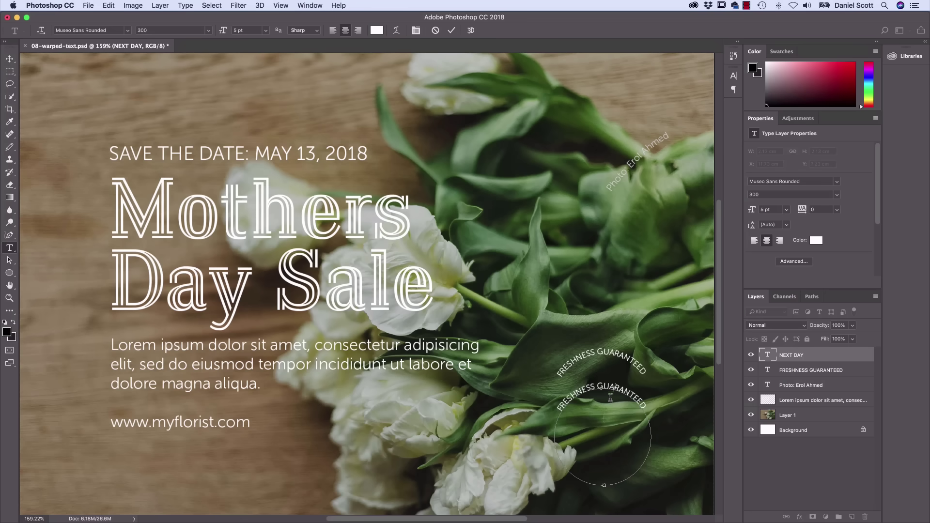
pyautogui.moveTo(610, 397); pyautogui.dragTo(603, 411)
pyautogui.click(616, 393)
pyautogui.click(10, 261)
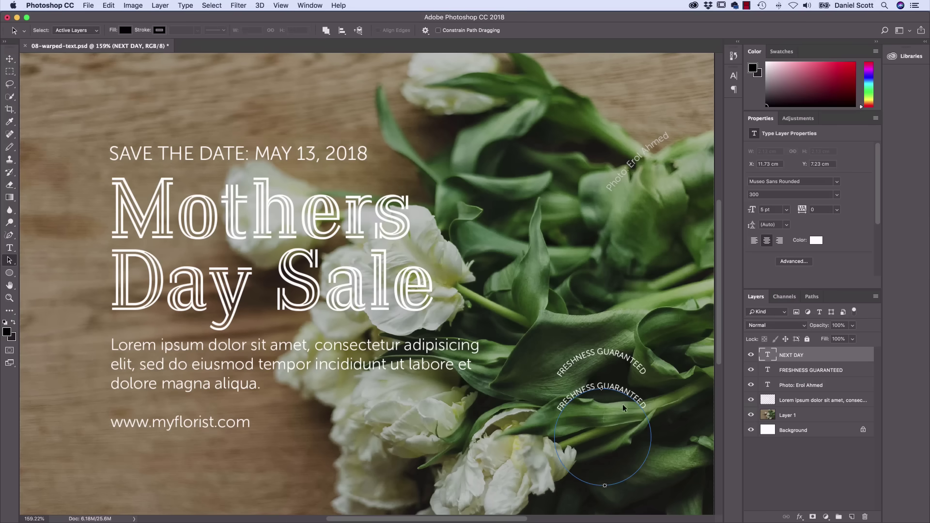
pyautogui.moveTo(611, 390); pyautogui.dragTo(573, 435)
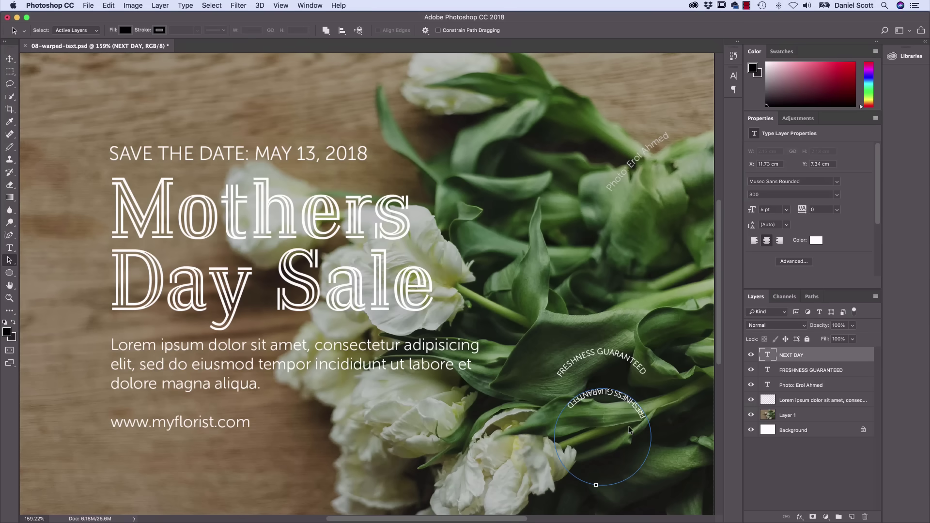
# Rotate the copied circular path with Transform Path until its inner text runs upright along the bottom of the circle.
pyautogui.click(110, 5)
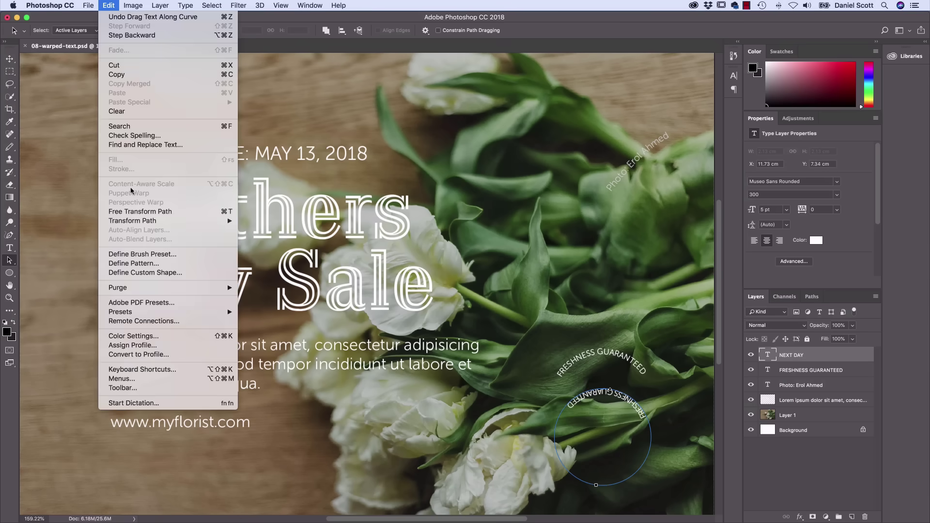
pyautogui.moveTo(137, 222)
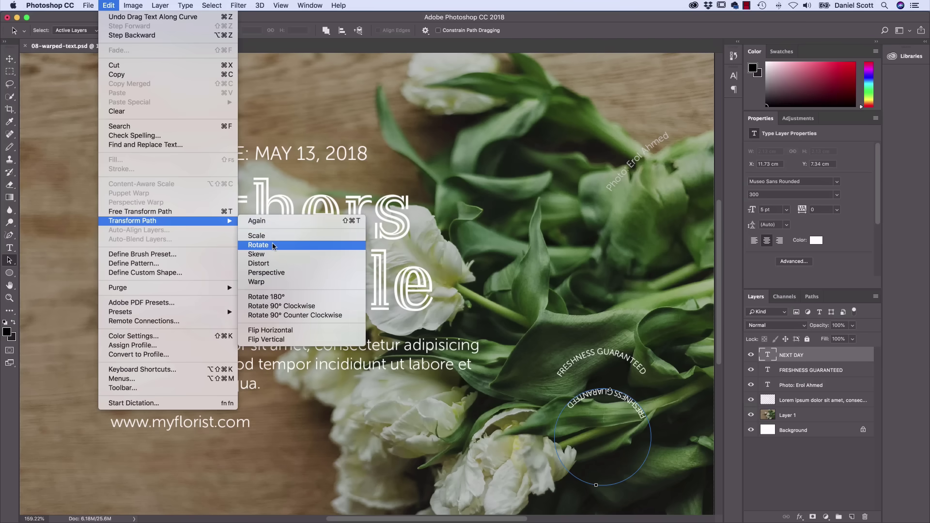
pyautogui.click(273, 245)
pyautogui.moveTo(656, 383); pyautogui.dragTo(562, 478)
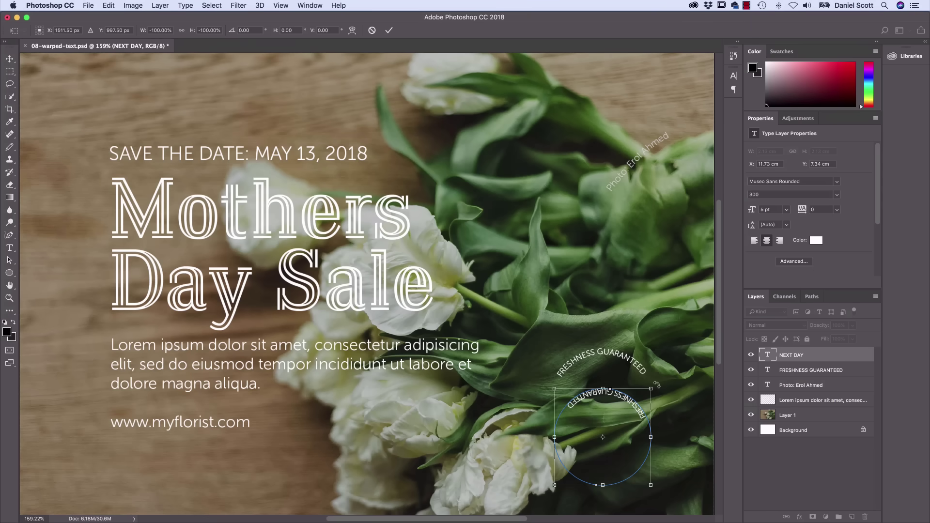
pyautogui.moveTo(657, 385); pyautogui.dragTo(632, 466)
pyautogui.press('Return')
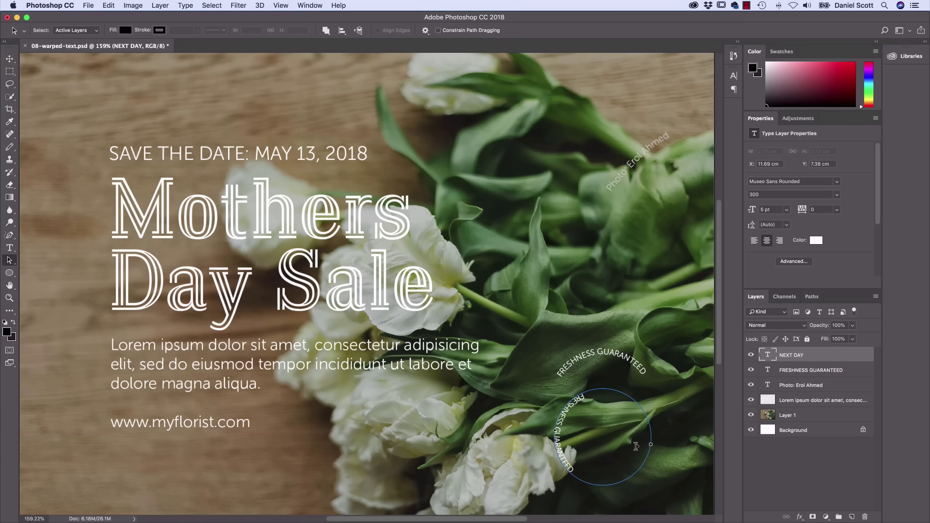
pyautogui.press('super+t')
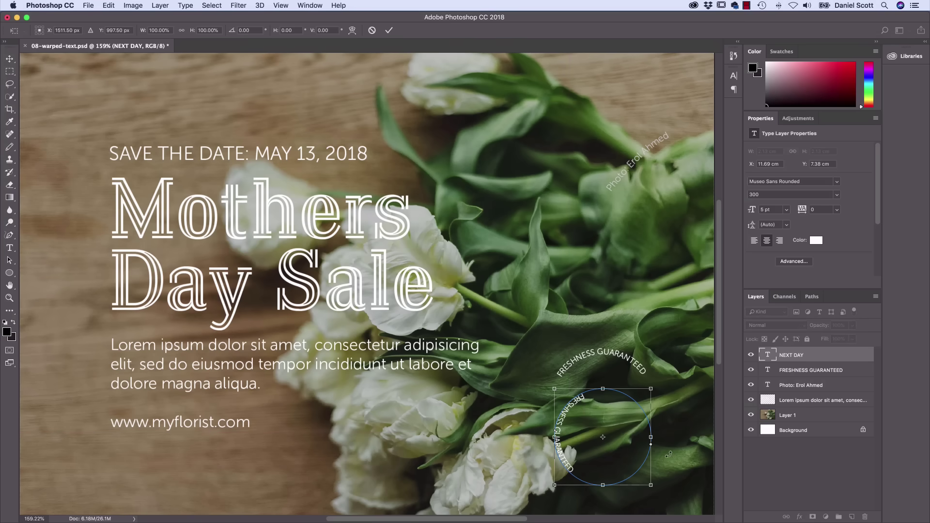
pyautogui.moveTo(669, 453); pyautogui.dragTo(618, 382)
pyautogui.press('Return')
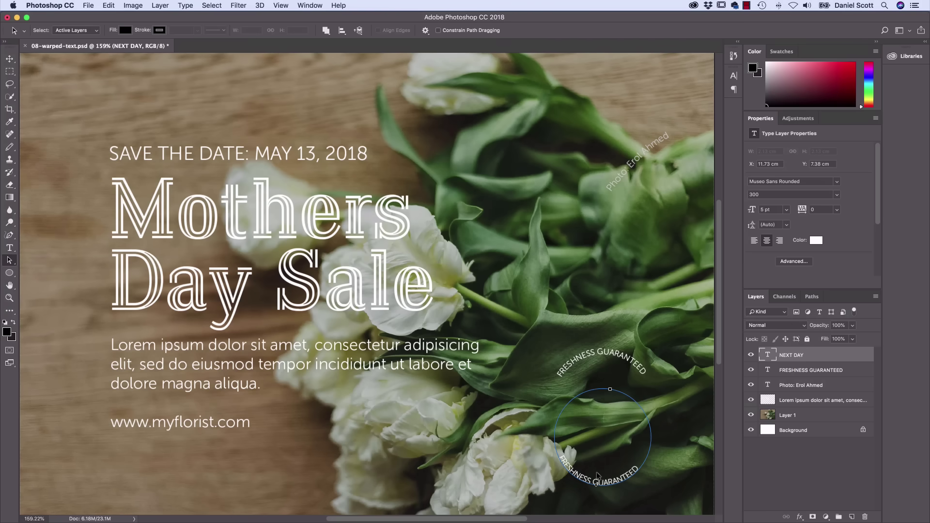
# Move the copied circular text up over the original circle, to about X 11.74 cm and Y 6.64 cm.
pyautogui.click(10, 59)
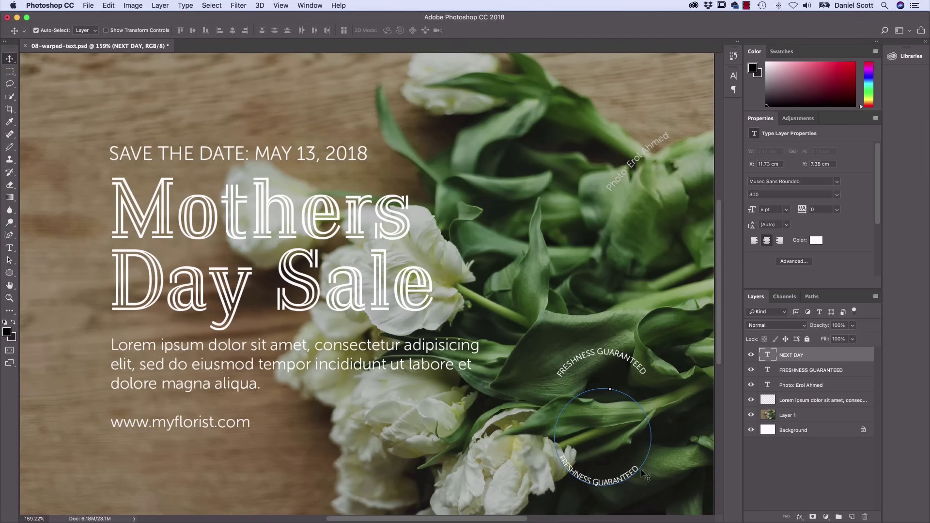
pyautogui.moveTo(631, 481); pyautogui.dragTo(631, 439)
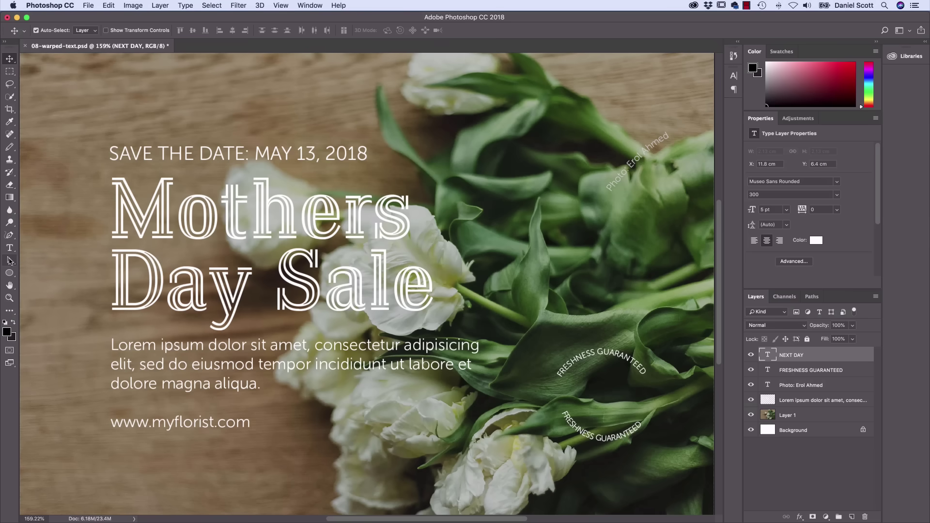
pyautogui.click(9, 260)
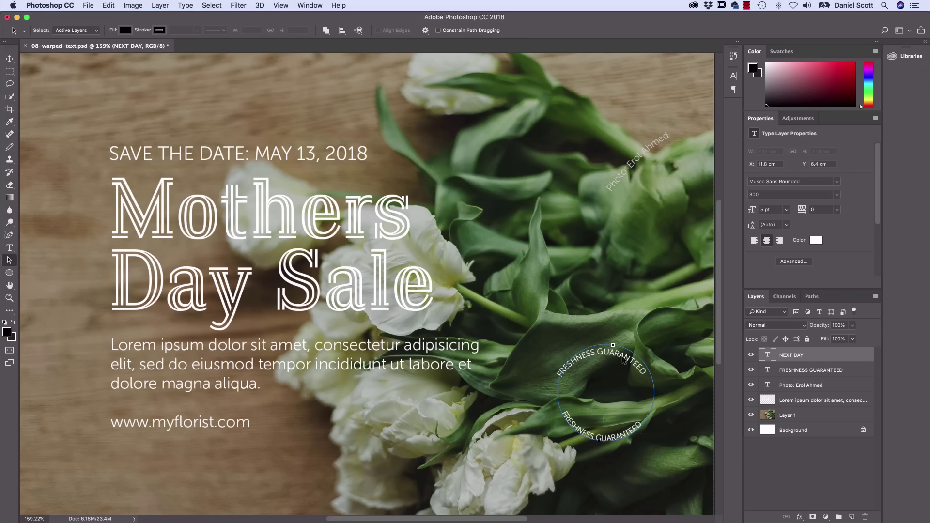
pyautogui.moveTo(613, 346); pyautogui.dragTo(626, 364)
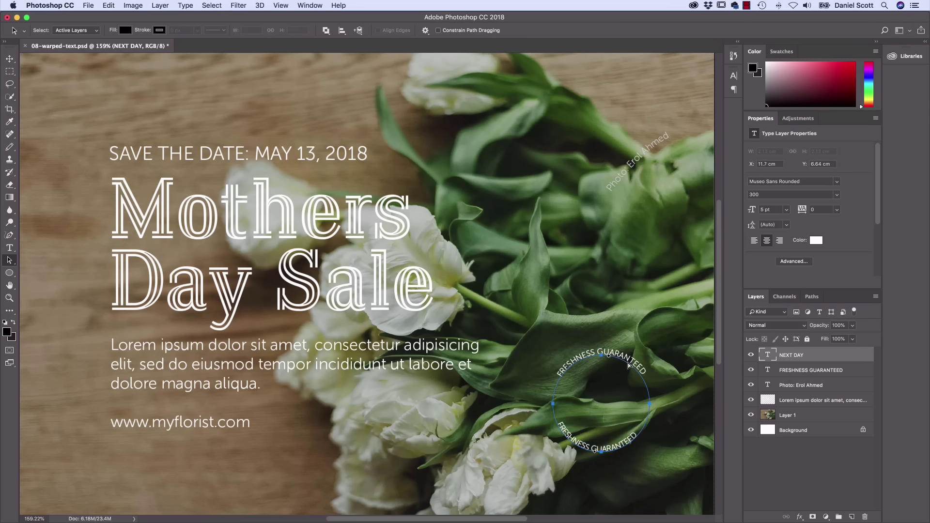
pyautogui.moveTo(629, 366); pyautogui.dragTo(630, 363)
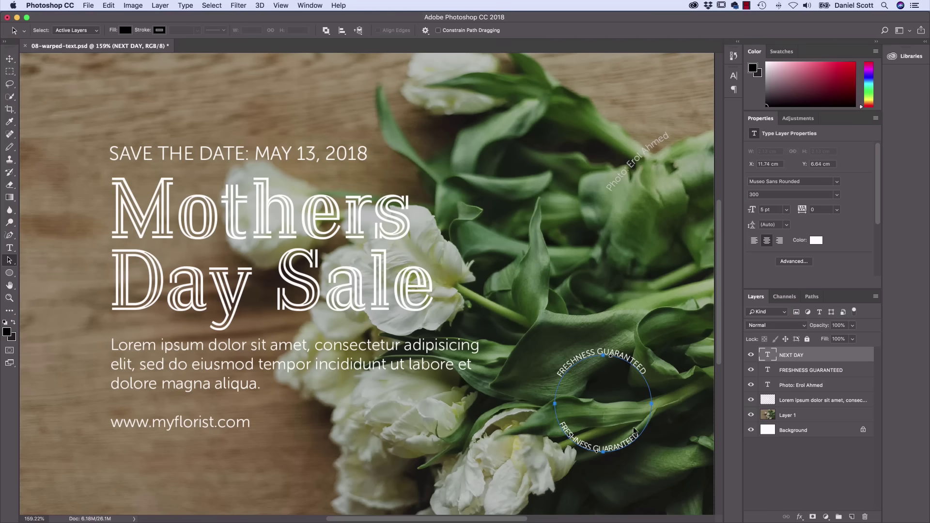
# Scale the copied circular text path up to about 107% and commit the transform.
pyautogui.click(108, 6)
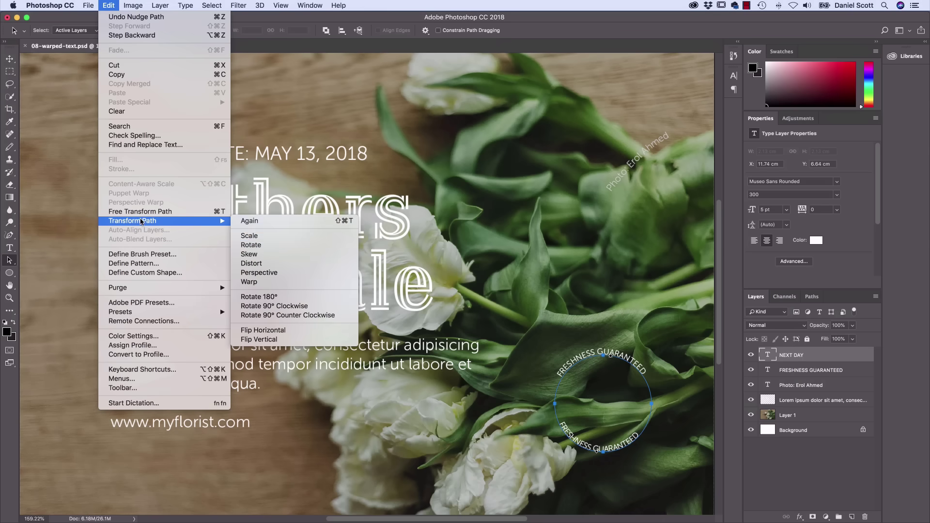
pyautogui.moveTo(140, 222)
pyautogui.click(283, 240)
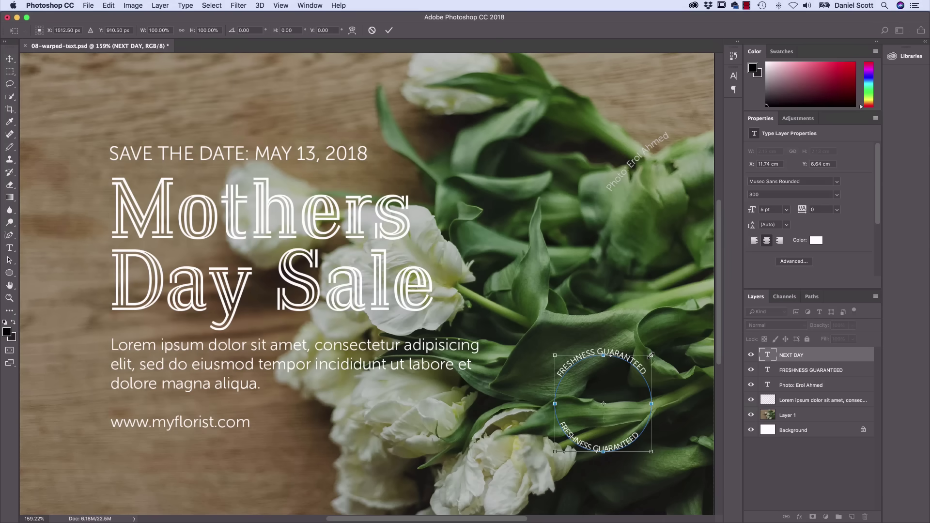
pyautogui.moveTo(653, 353); pyautogui.dragTo(658, 348)
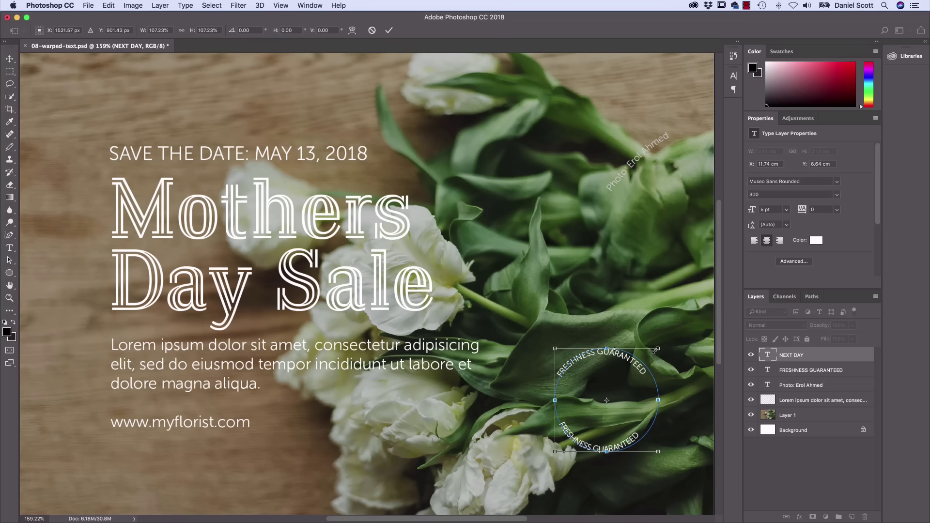
pyautogui.press('Return')
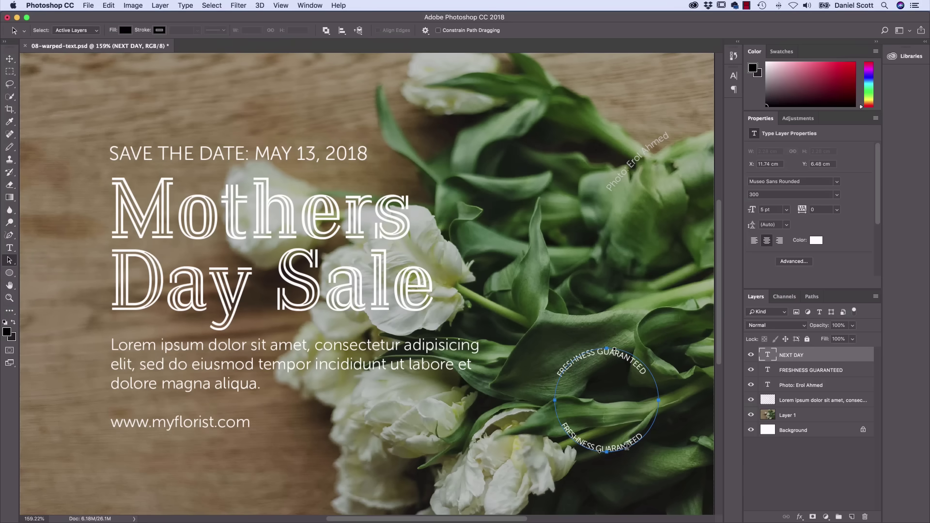
# Nudge the lower text arc to about X 11.71 cm and Y 6.35 cm, centred beneath the upper arc, and activate the Type tool.
pyautogui.moveTo(627, 444); pyautogui.dragTo(626, 447)
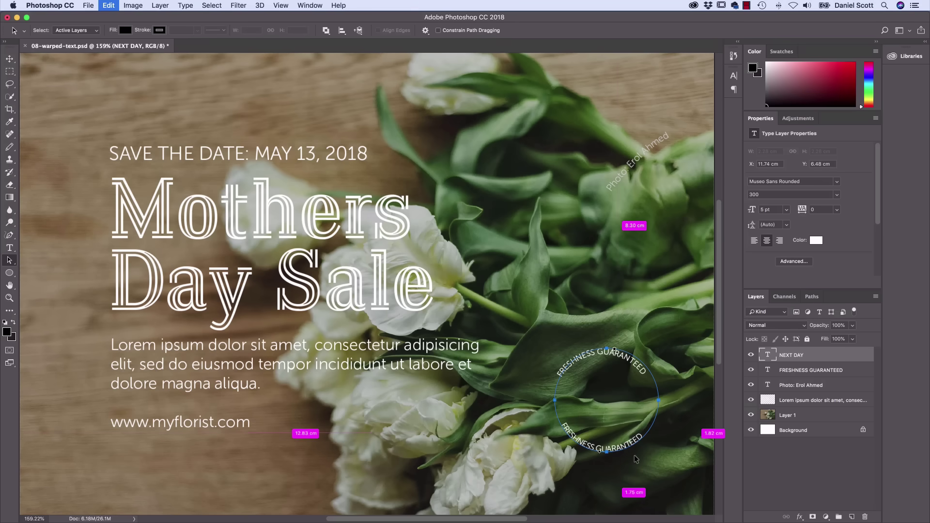
pyautogui.click(10, 59)
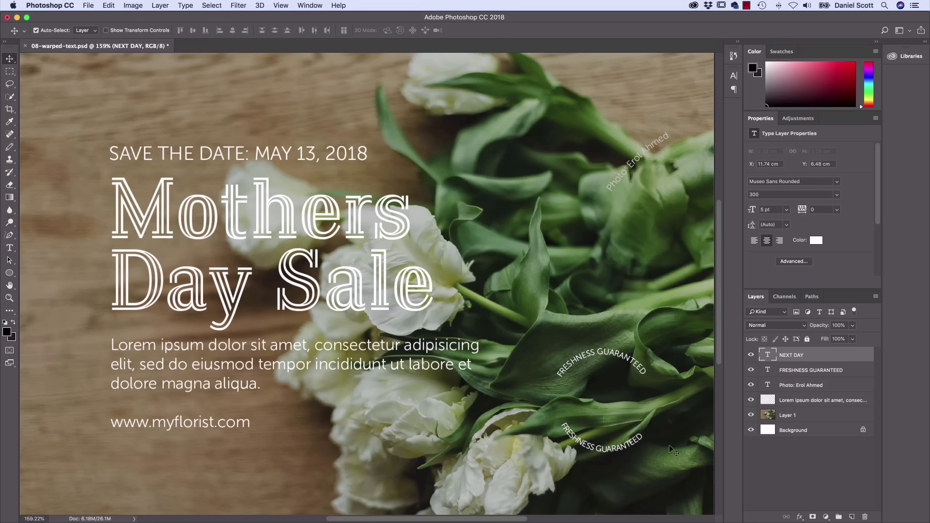
pyautogui.moveTo(612, 453); pyautogui.dragTo(609, 447)
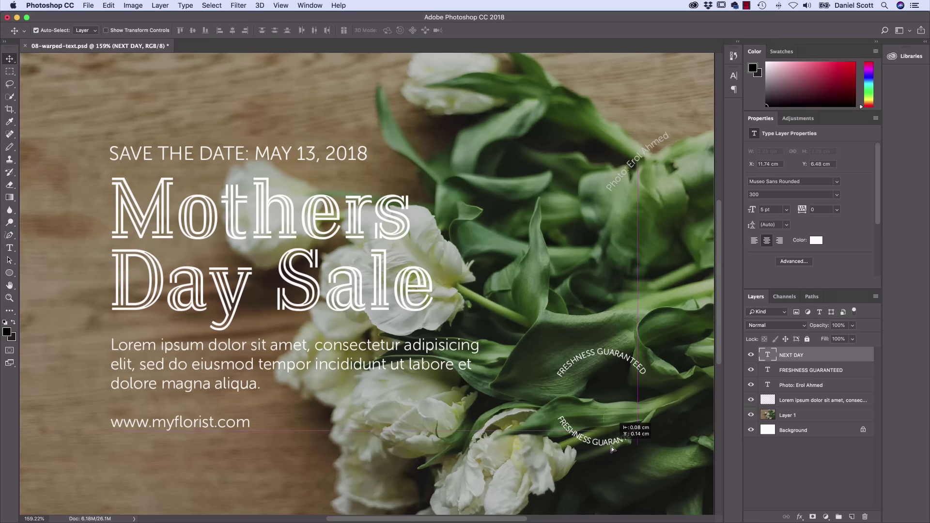
pyautogui.press('Right')
pyautogui.press('Right')
pyautogui.press('Right')
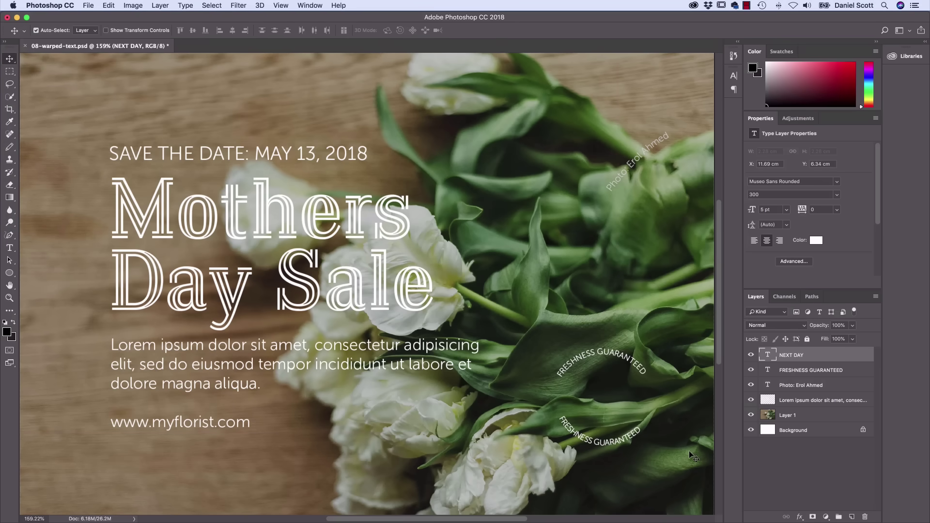
pyautogui.press('Down')
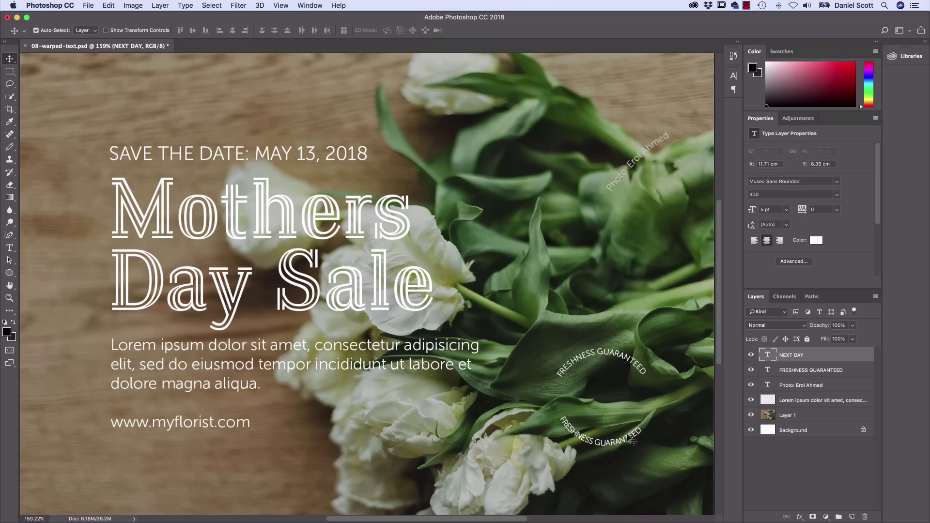
pyautogui.press('t')
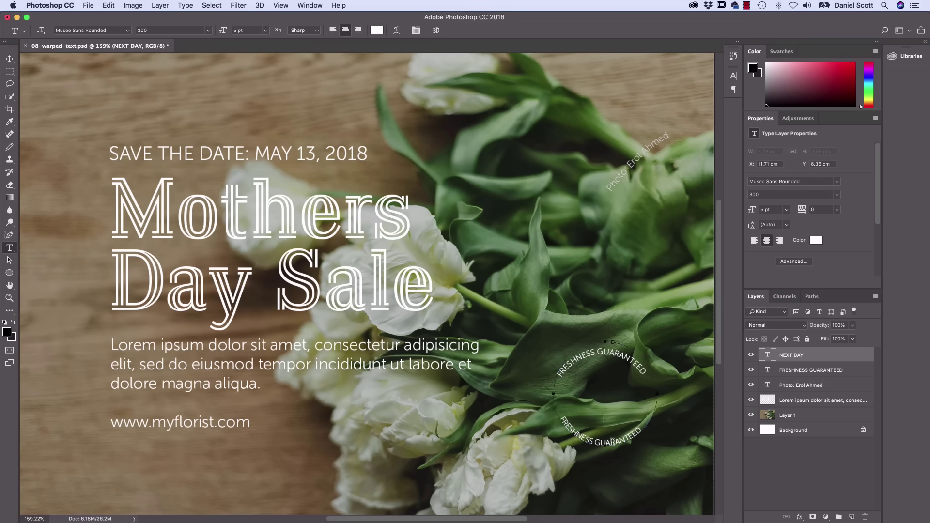
# Replace the lower arc's text with NEXT DAY DELIVERY.
pyautogui.doubleClick(612, 442)
pyautogui.tripleClick(612, 442)
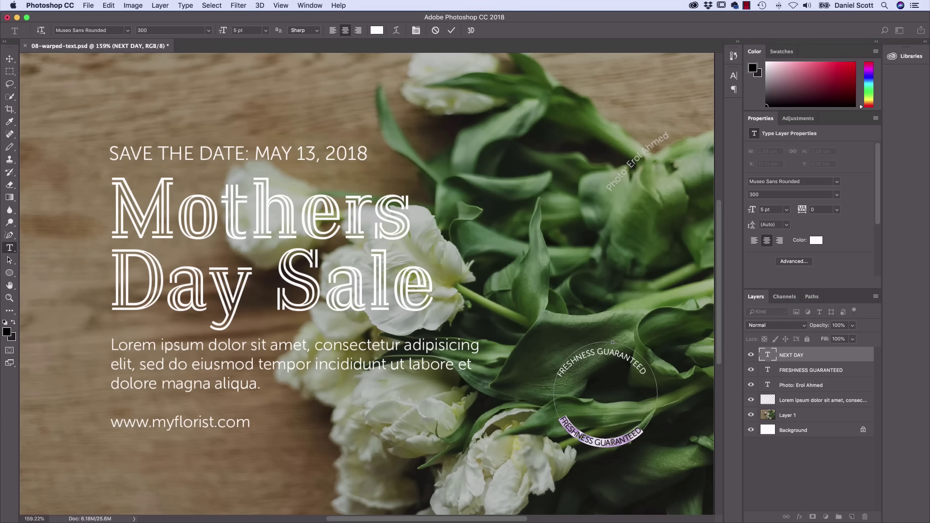
pyautogui.write('NEXT')
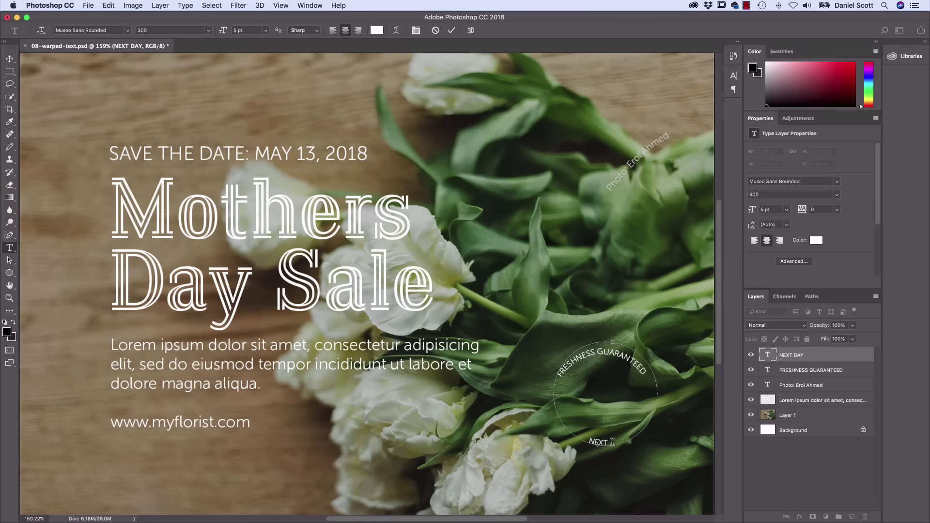
pyautogui.write(' DAY DELIVERY')
# Free-transform the NEXT DAY DELIVERY arc so it sits centred under the upper arc, at about X 11.62 cm and Y 6.36 cm.
pyautogui.click(9, 58)
pyautogui.press('super+t')
pyautogui.moveTo(652, 457); pyautogui.dragTo(631, 446)
pyautogui.press('Return')
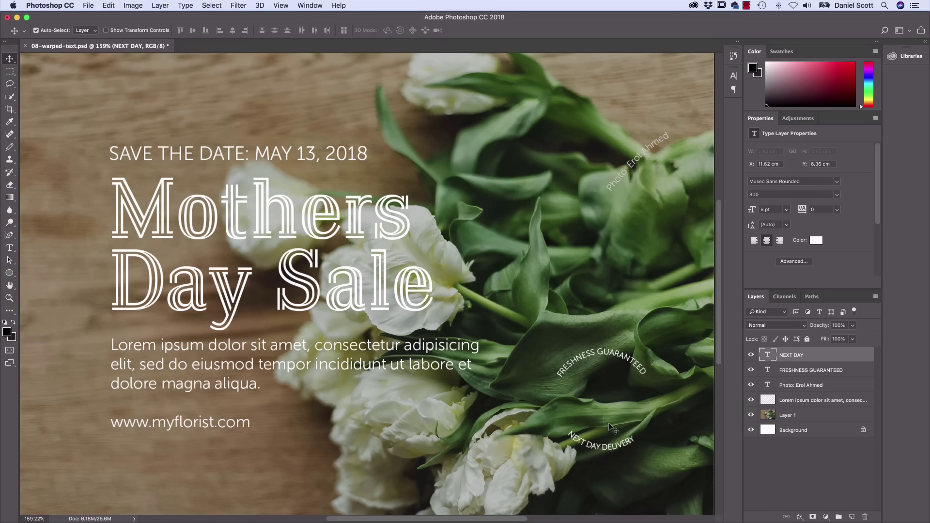
pyautogui.click(107, 5)
pyautogui.moveTo(192, 221)
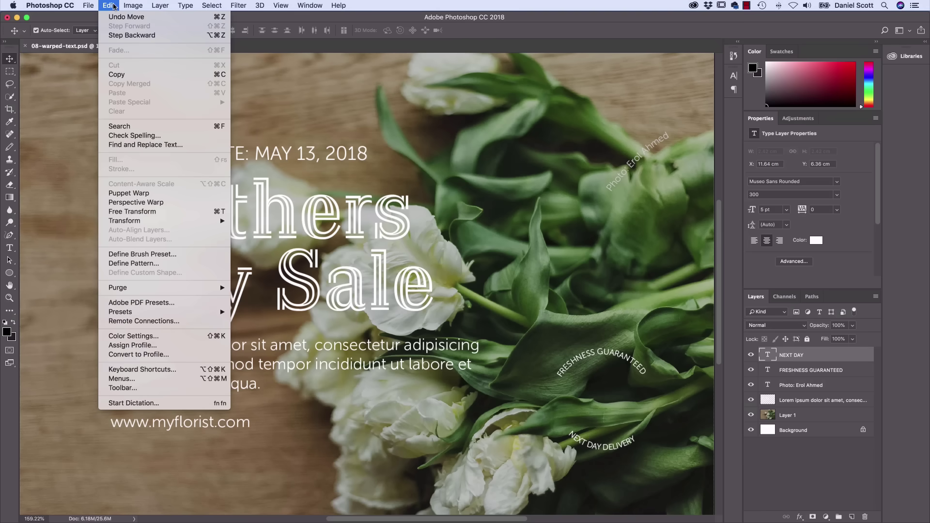
pyautogui.click(213, 17)
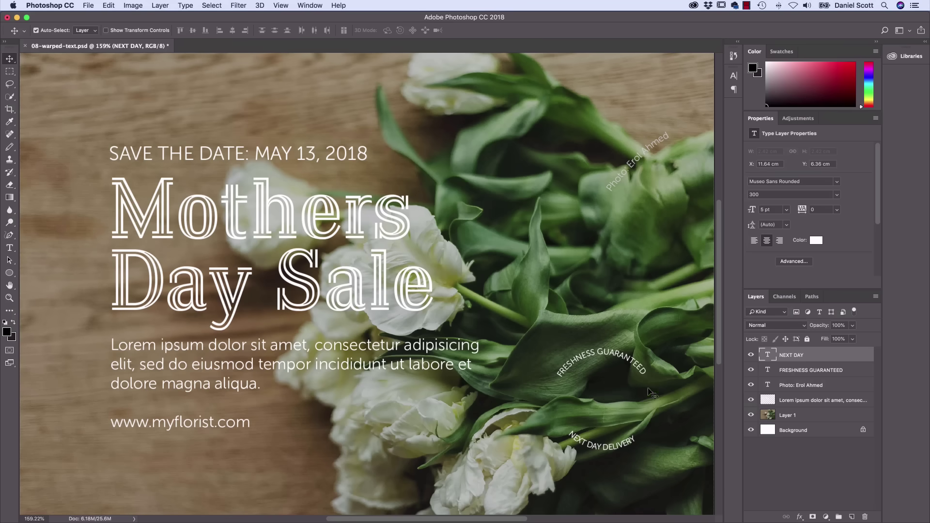
# Hide and show the NEXT DAY and FRESHNESS GUARANTEED layers in turn to compare the arcs, with the FRESHNESS GUARANTEED layer selected.
pyautogui.click(751, 355)
pyautogui.click(750, 355)
pyautogui.click(769, 372)
pyautogui.click(750, 370)
pyautogui.click(751, 370)
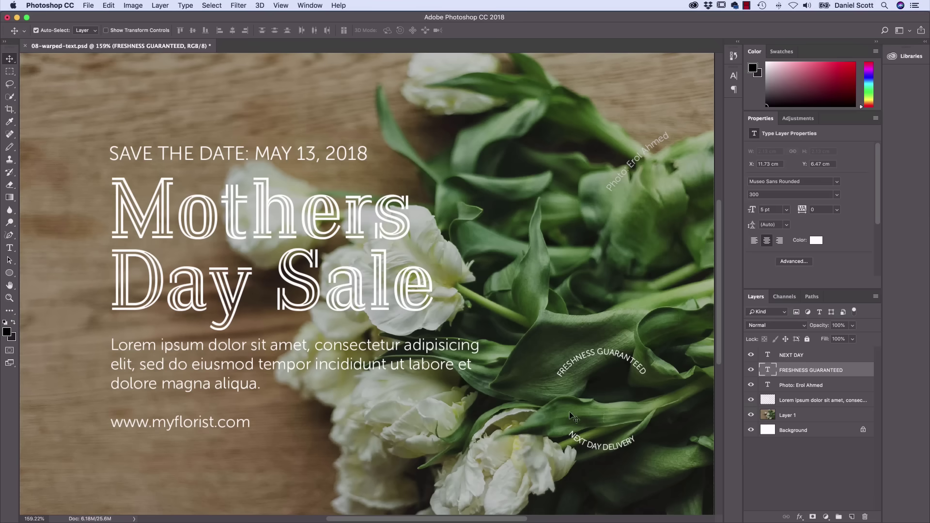
# Add centre-aligned point text reading 100% in the middle of the circular badge and select all of it.
pyautogui.press('t')
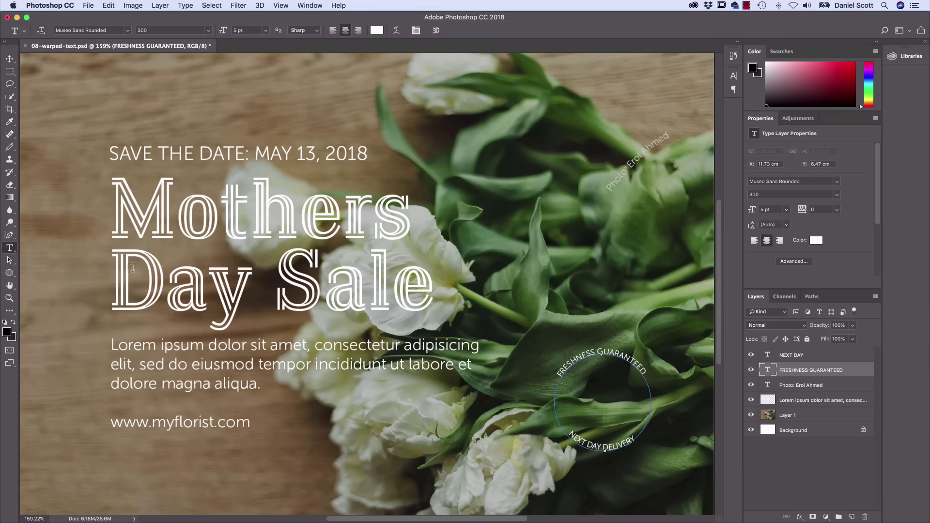
pyautogui.click(603, 401)
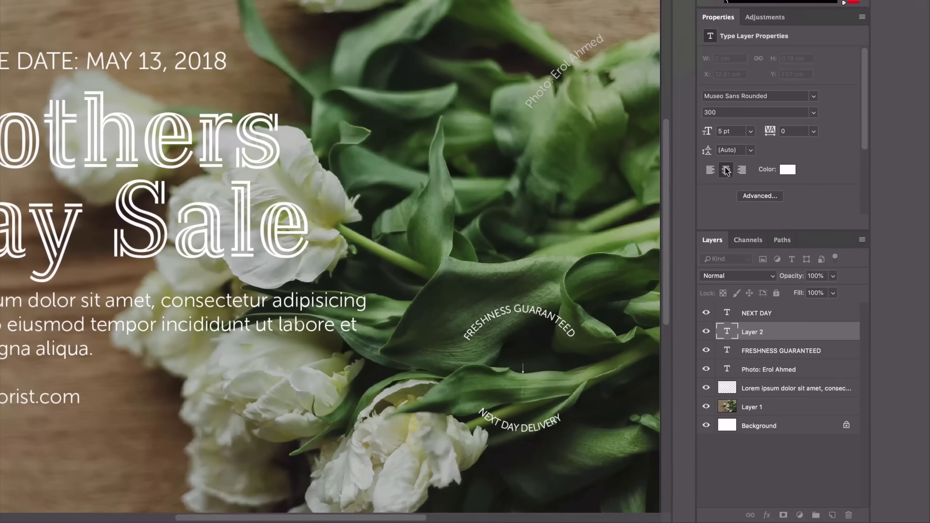
pyautogui.click(726, 170)
pyautogui.write('100%')
pyautogui.hotkey('ctrl', 'a')
# Enlarge the 100% text to 24 pt and fine-tune its size down to 19 pt.
pyautogui.click(719, 132)
pyautogui.write('24')
pyautogui.press('Return')
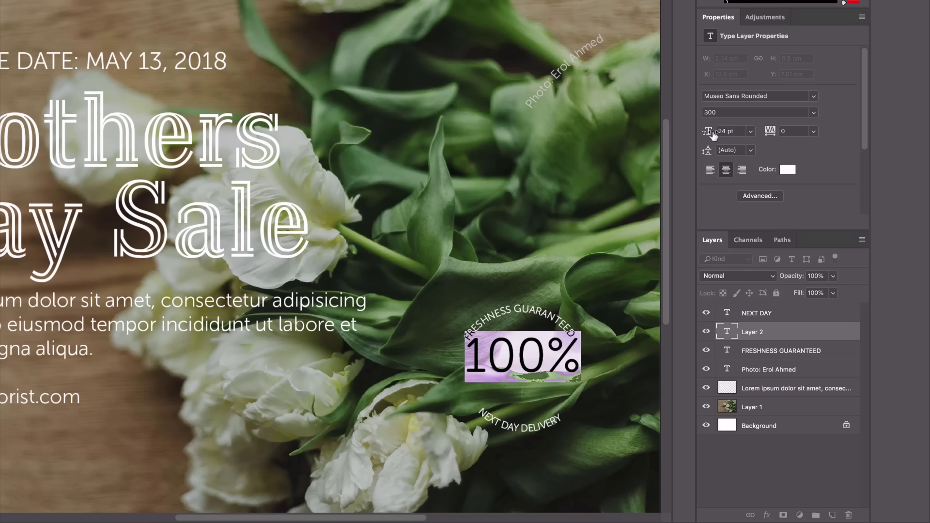
pyautogui.moveTo(712, 134); pyautogui.dragTo(708, 134)
# Set the 100% text's weight to 900 and move it down between the two arcs, to about X 11.94 cm and Y 7.33 cm.
pyautogui.click(813, 115)
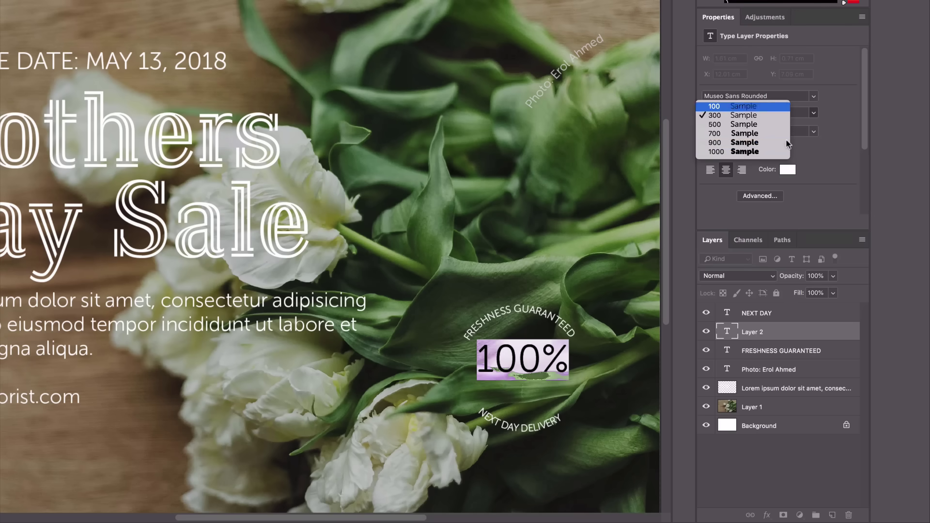
pyautogui.click(748, 142)
pyautogui.hotkey('ctrl', 'Return')
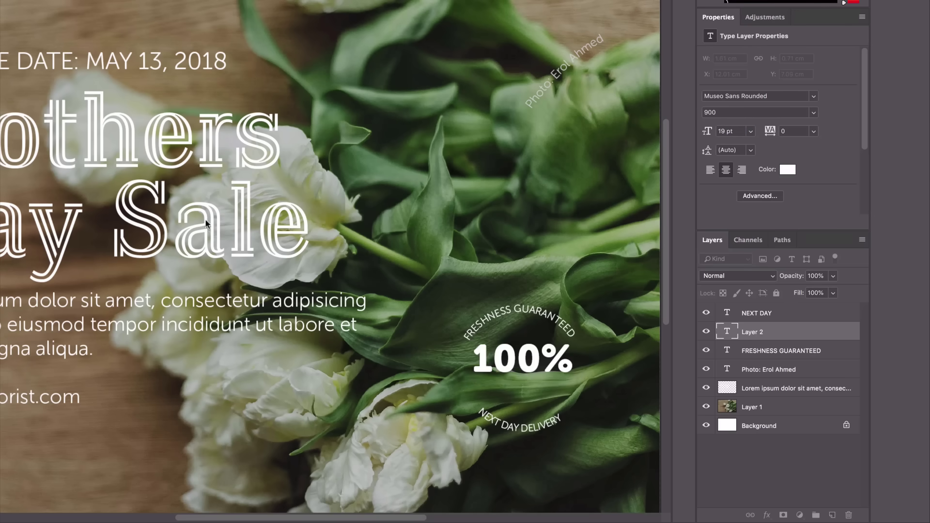
pyautogui.moveTo(534, 361); pyautogui.dragTo(532, 373)
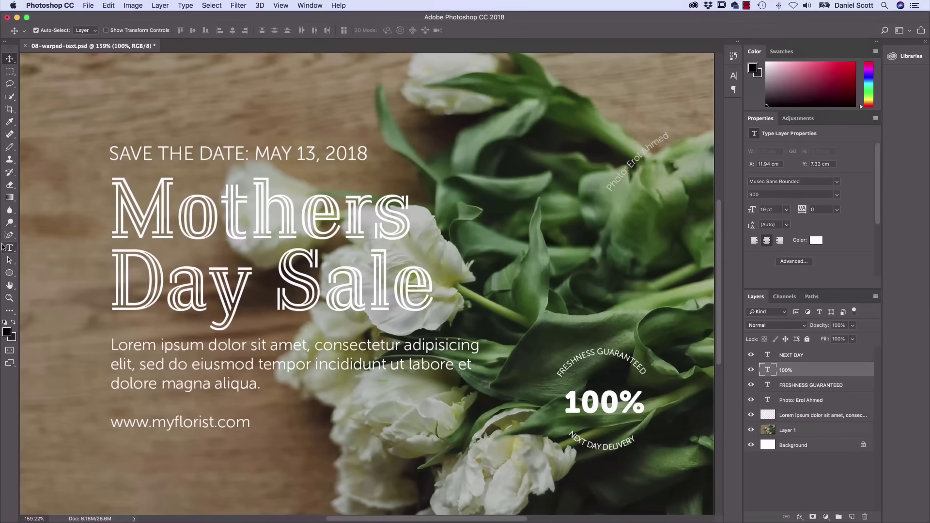
# Open the Warp Text settings for the 100% text and place the dialog beside the badge.
pyautogui.click(10, 248)
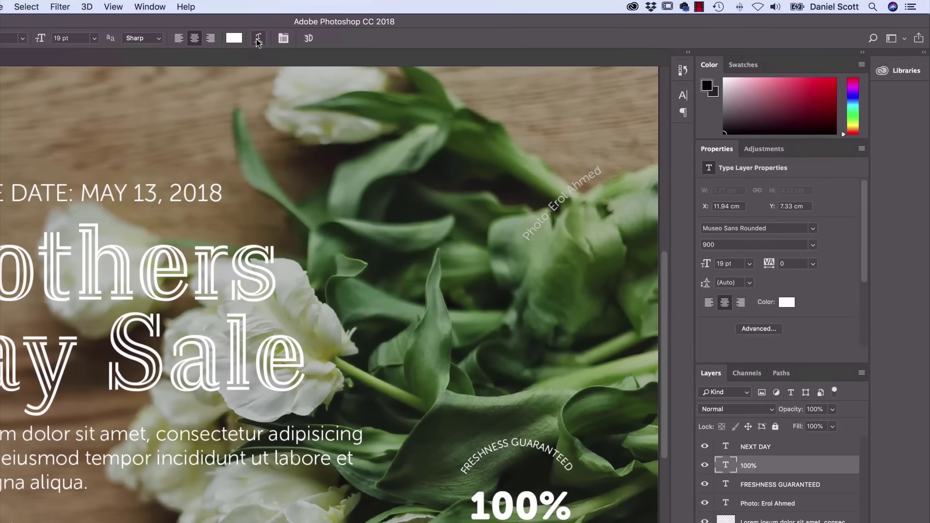
pyautogui.click(258, 39)
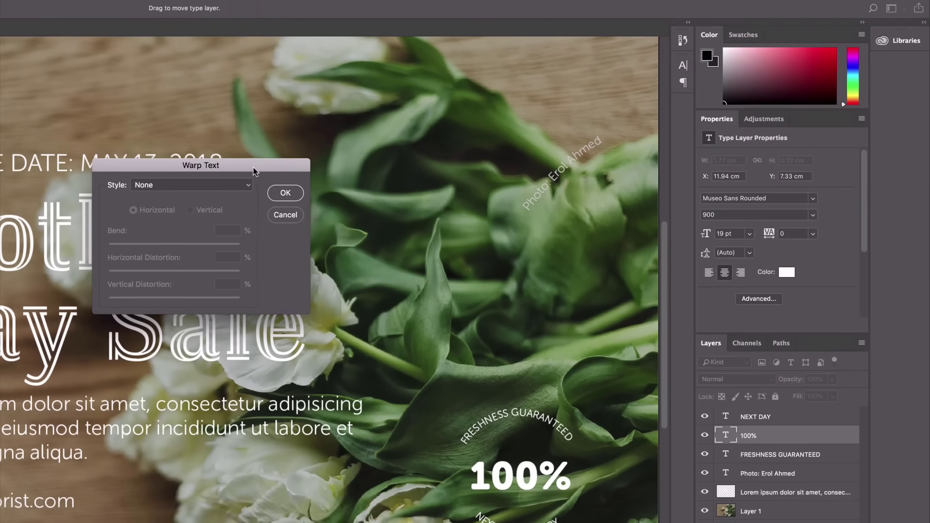
pyautogui.moveTo(253, 195); pyautogui.dragTo(323, 436)
pyautogui.moveTo(323, 313); pyautogui.dragTo(371, 317)
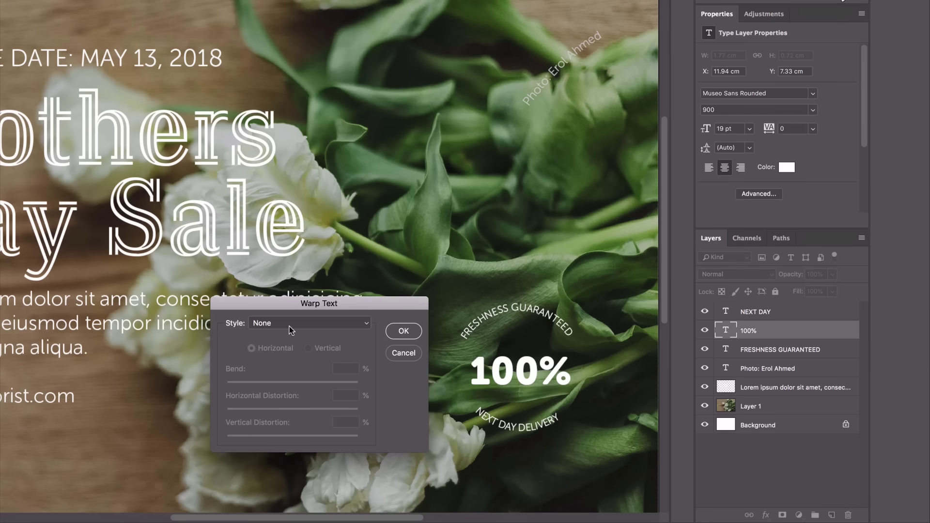
# Try the Arc, Arc Lower and Arch warp styles on the 100% text.
pyautogui.click(289, 328)
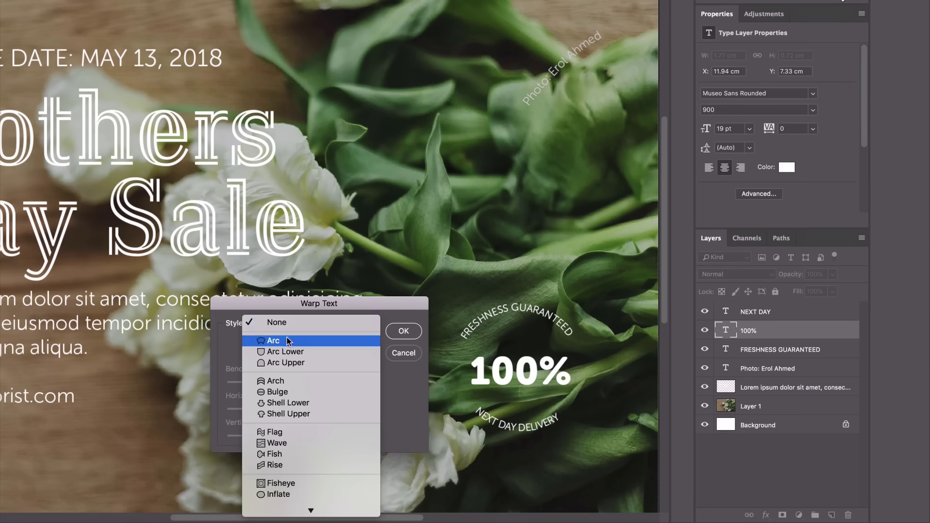
pyautogui.click(287, 337)
pyautogui.click(291, 327)
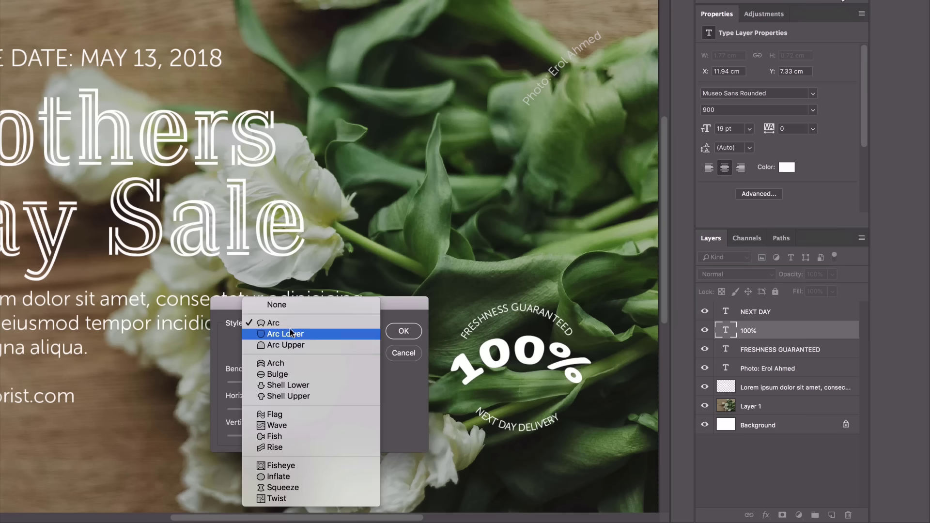
pyautogui.click(287, 340)
pyautogui.click(290, 327)
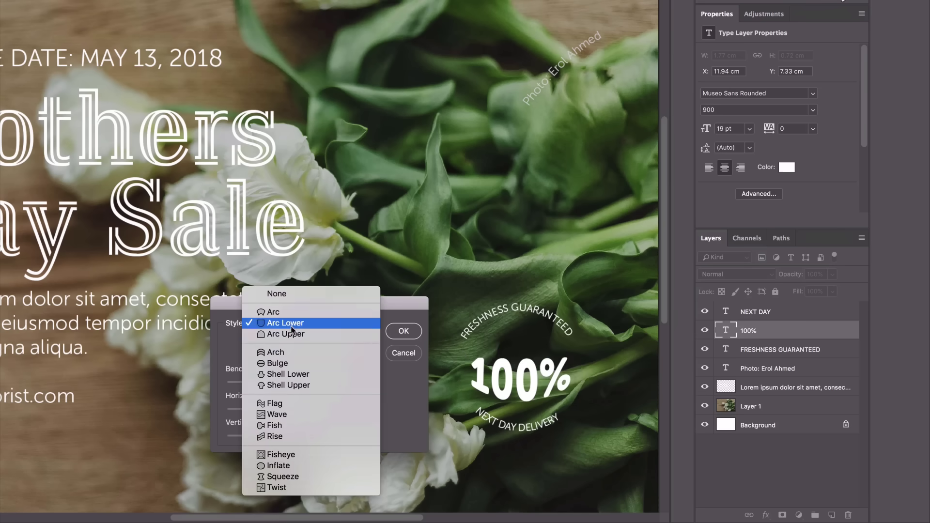
pyautogui.scroll(-1, 270, 359)
pyautogui.click(273, 332)
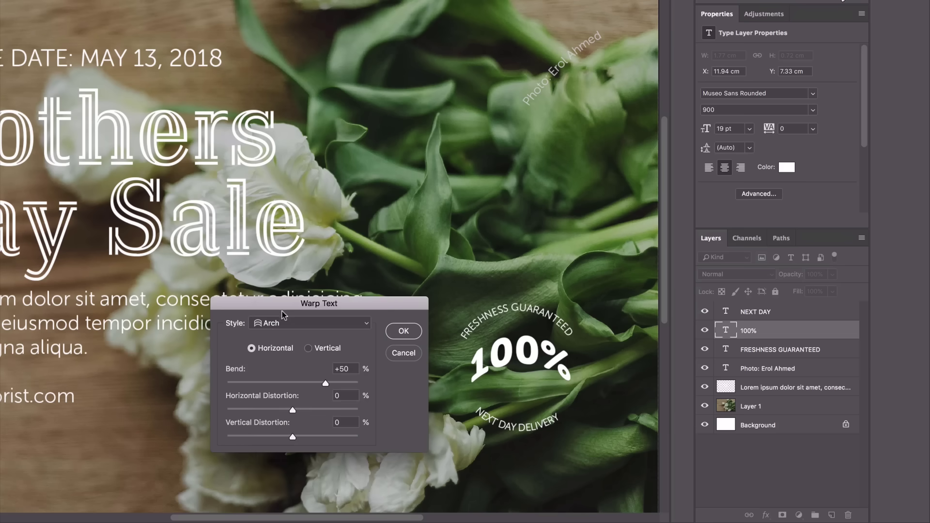
# Try the Flag and Fish warp styles on the 100% text, ending on Fish.
pyautogui.click(291, 323)
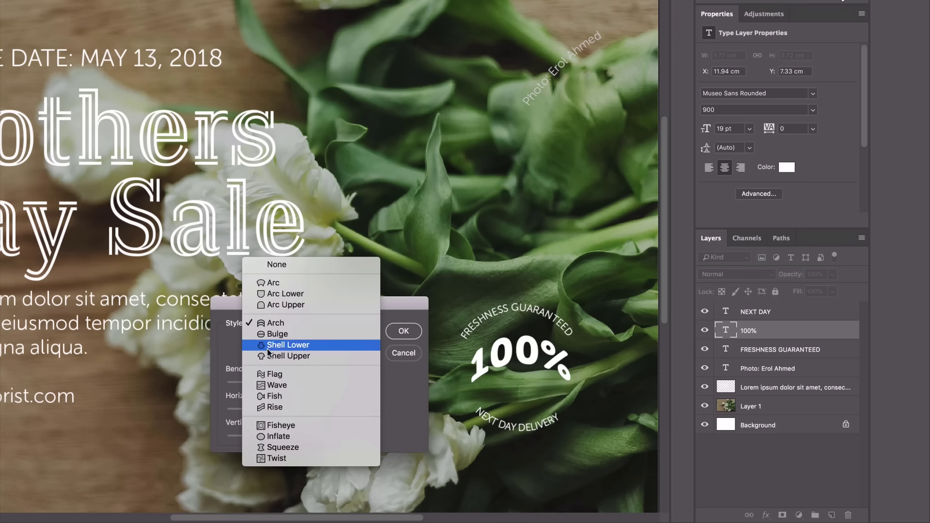
pyautogui.click(269, 375)
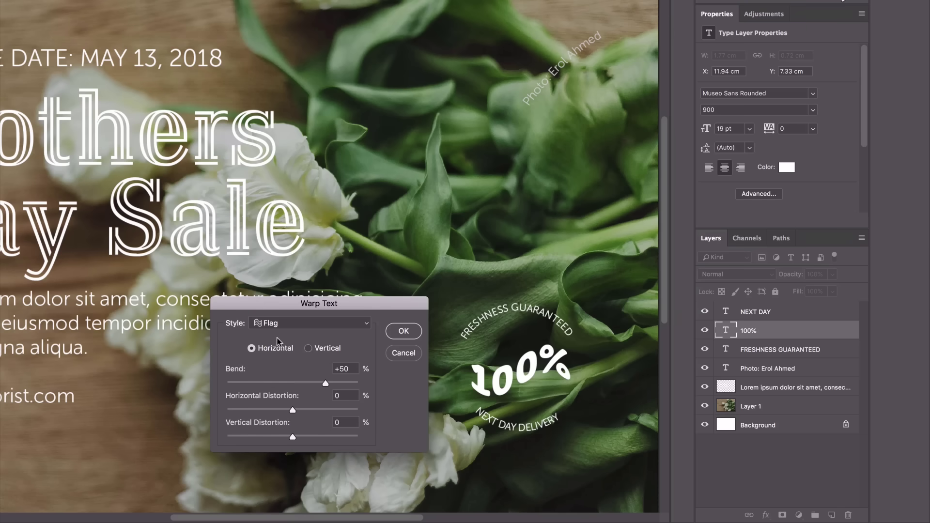
pyautogui.click(290, 325)
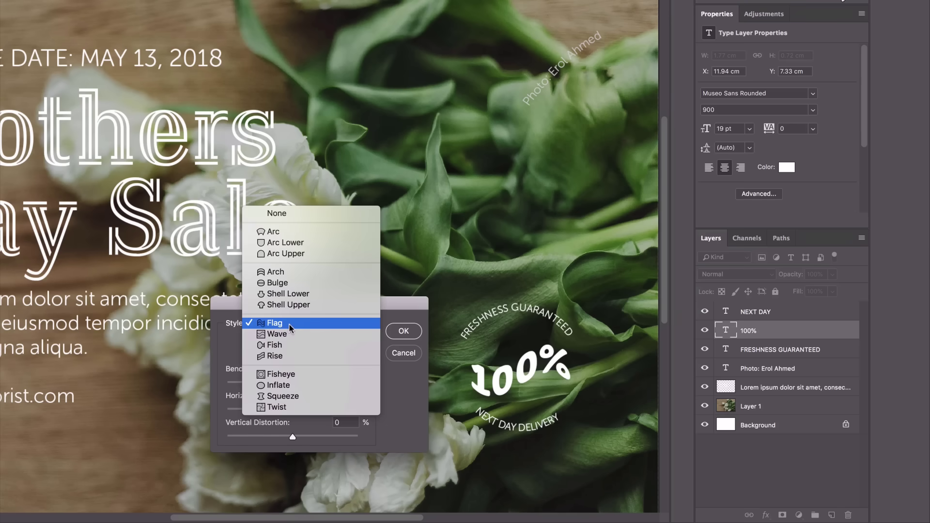
pyautogui.click(278, 348)
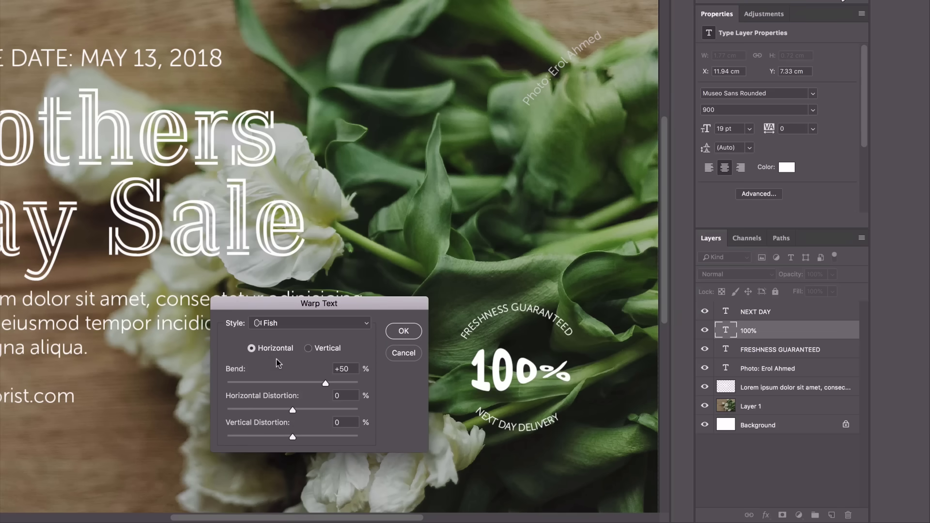
pyautogui.click(267, 325)
pyautogui.click(392, 299)
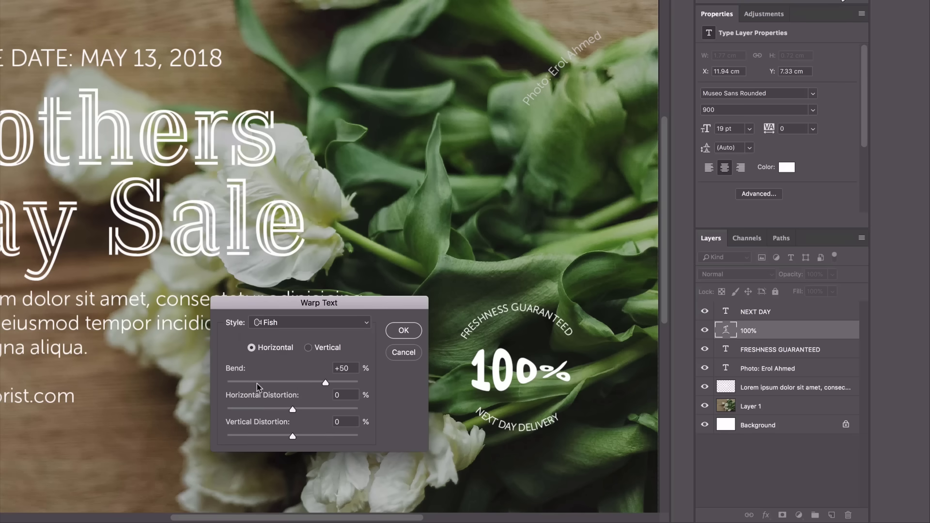
# Try a +69% bend with +56% horizontal and -39% vertical distortion on the warp, and switch its style to Flag.
pyautogui.moveTo(259, 383); pyautogui.dragTo(266, 436)
pyautogui.click(337, 383)
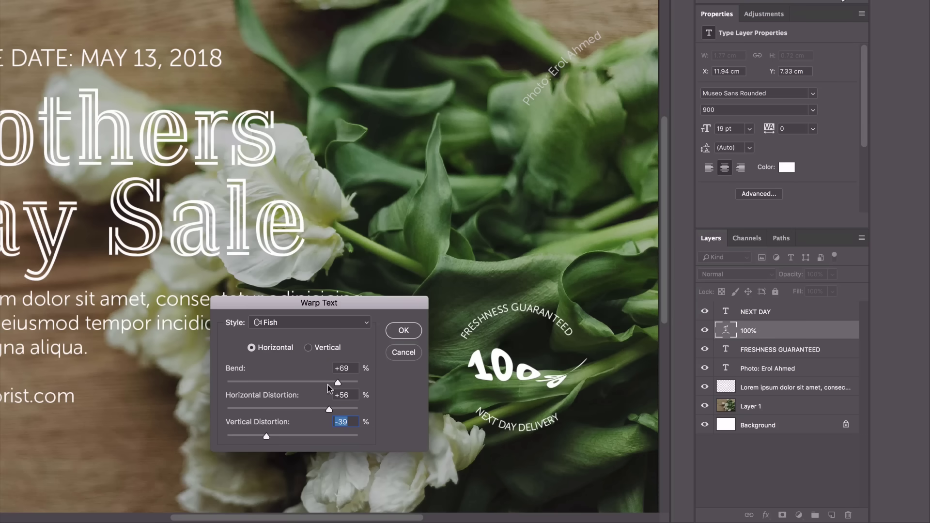
pyautogui.click(319, 324)
pyautogui.click(293, 299)
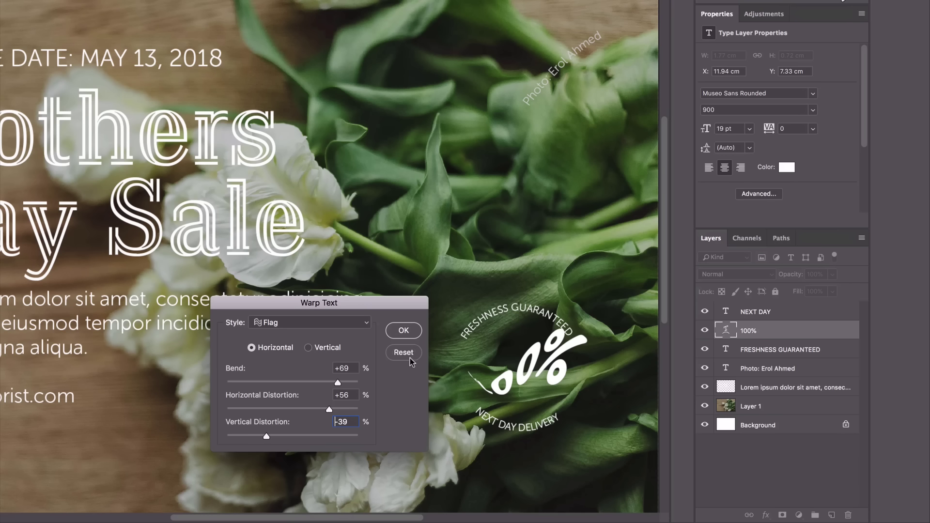
# Reset the warp settings and apply a Bulge warp with a +66% bend to the 100% text.
pyautogui.press('alt')
pyautogui.keyDown('alt'); pyautogui.click(403, 354); pyautogui.keyUp('alt')
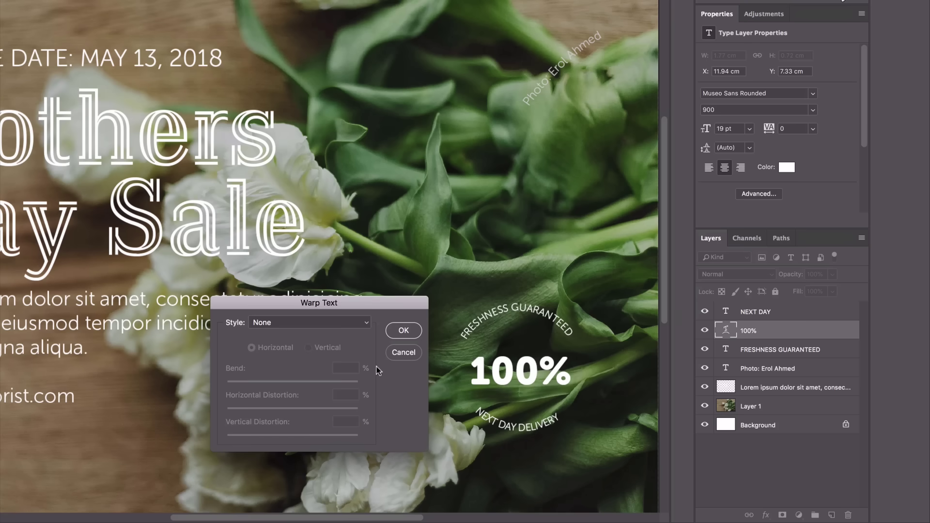
pyautogui.click(329, 323)
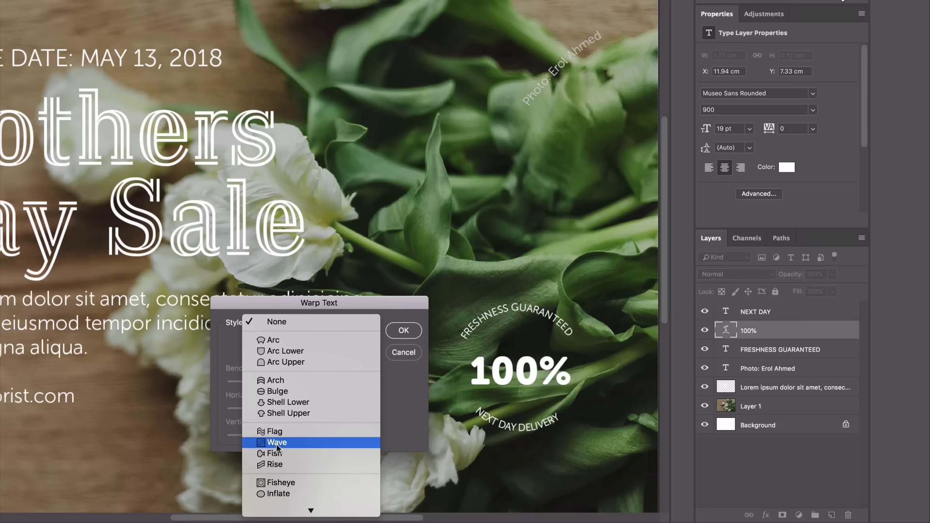
pyautogui.click(280, 392)
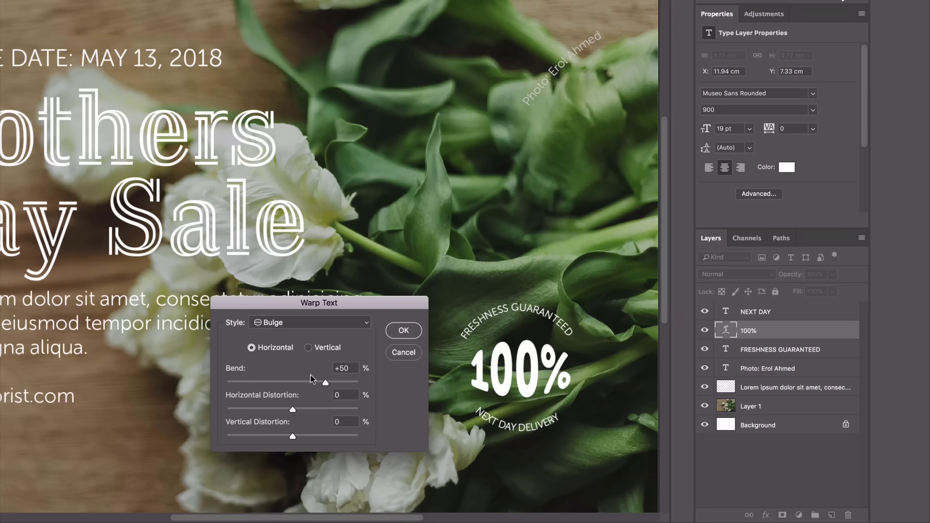
pyautogui.click(336, 383)
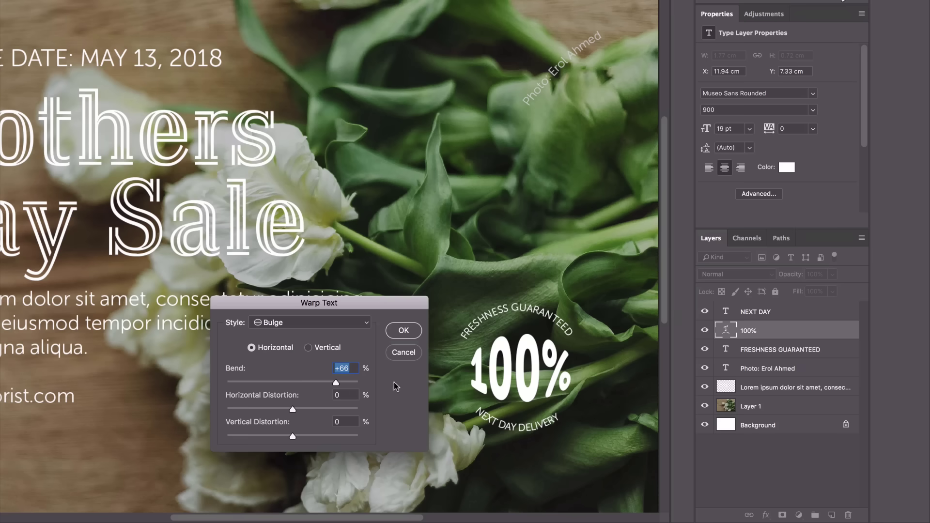
pyautogui.click(403, 331)
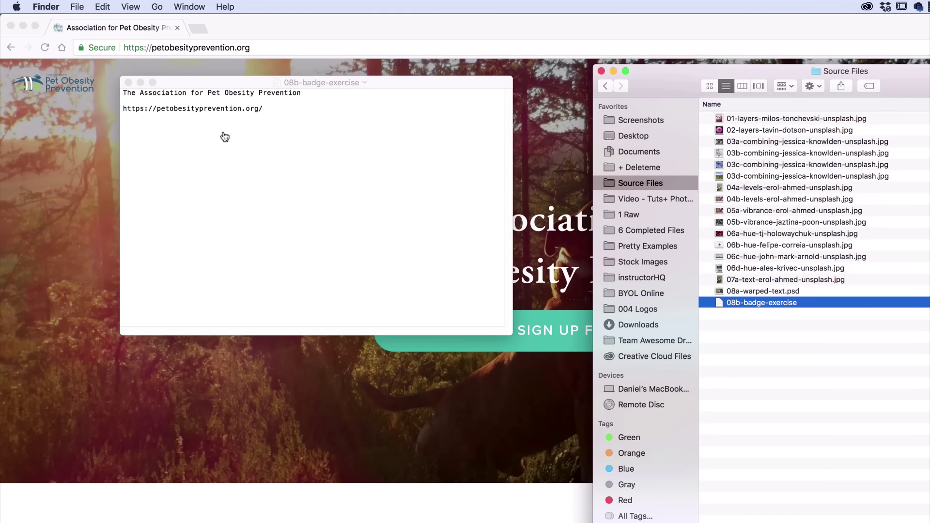
# Review the organization name and web address in the 08b-badge-exercise text file.
pyautogui.click(765, 337)
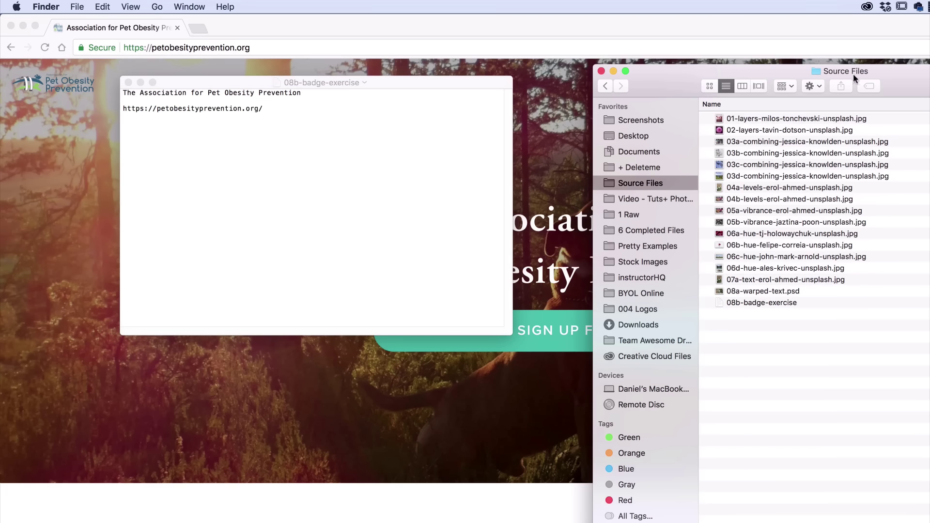
pyautogui.click(738, 303)
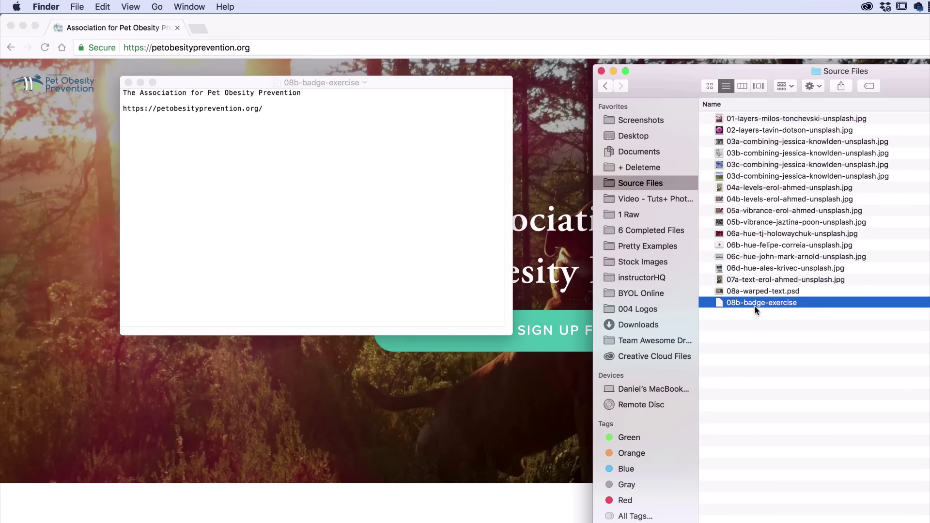
pyautogui.click(289, 179)
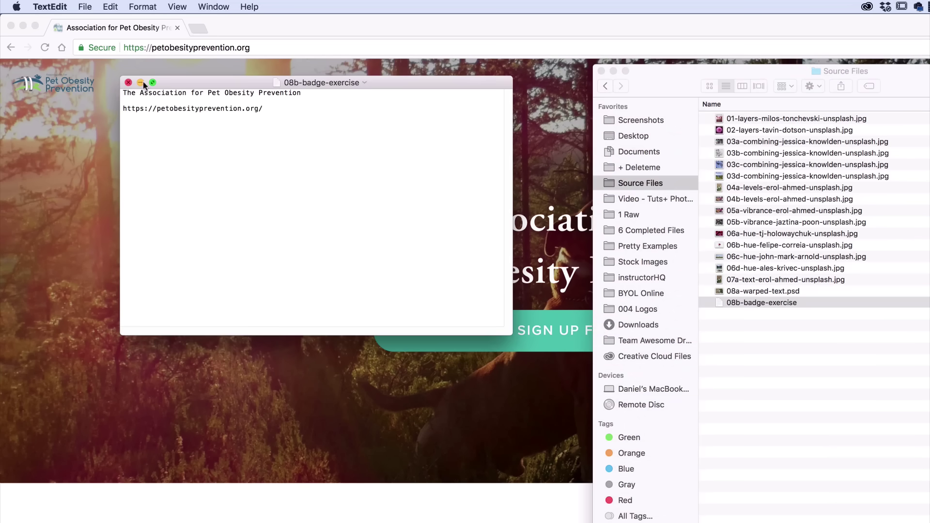
pyautogui.moveTo(121, 93); pyautogui.dragTo(157, 108)
pyautogui.click(300, 95)
pyautogui.click(176, 125)
pyautogui.press('super+Tab')
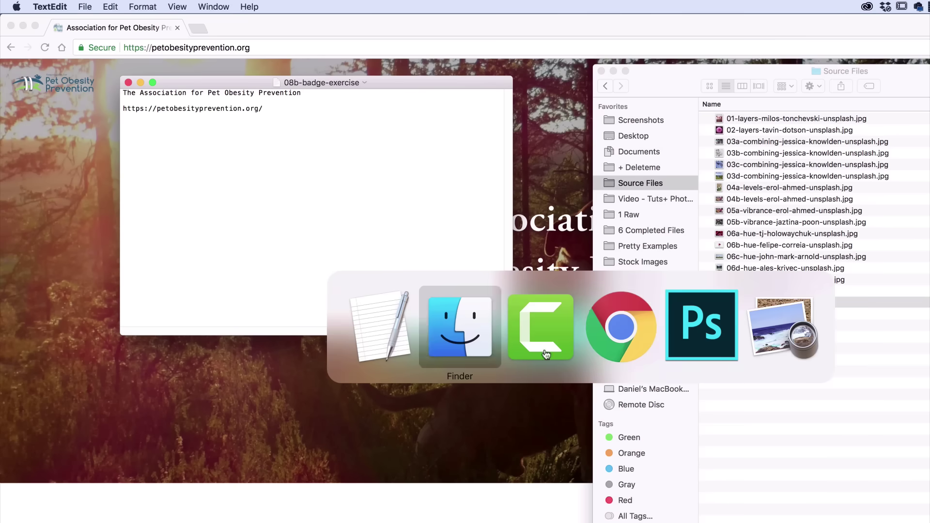
# Switch to Photoshop and compare the 08-warped-text-Recovered and 09-effects-Recovered flyers, ending on the 09-effects.psd document.
pyautogui.click(693, 348)
pyautogui.moveTo(440, 480); pyautogui.dragTo(521, 341)
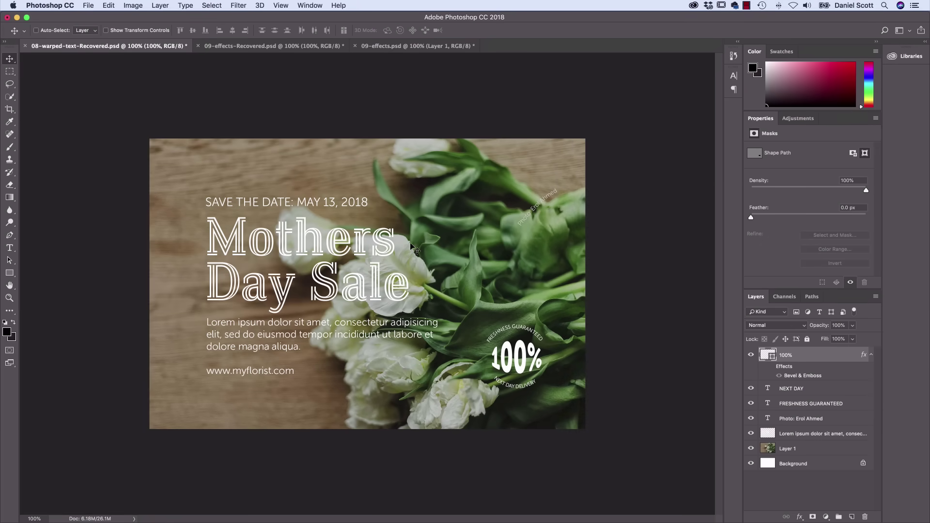
pyautogui.click(237, 46)
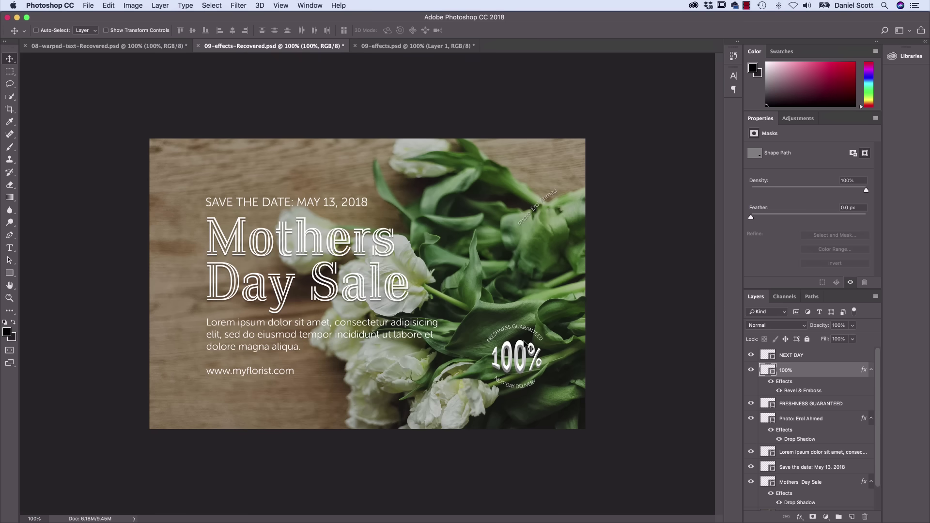
pyautogui.click(406, 48)
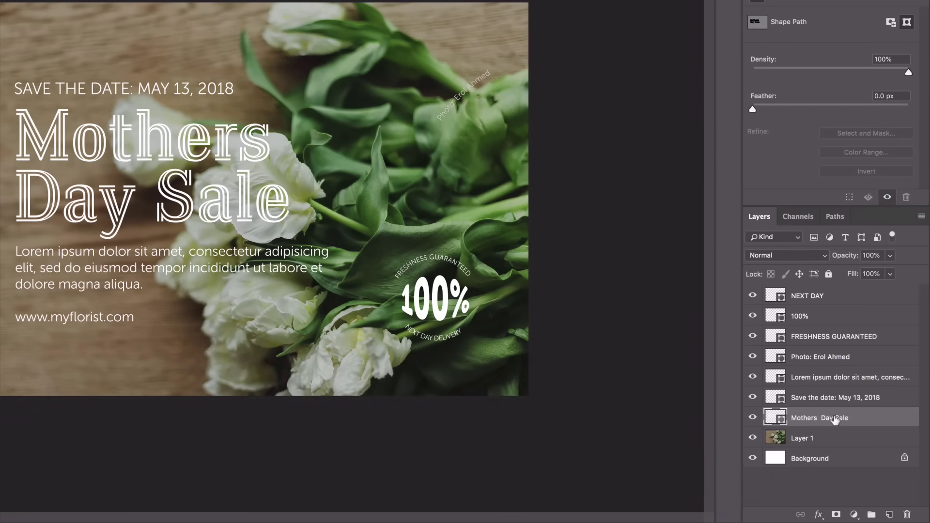
# Add a Drop Shadow effect to the Mothers Day Sale layer, keeping the headline visible beside the settings.
pyautogui.click(818, 516)
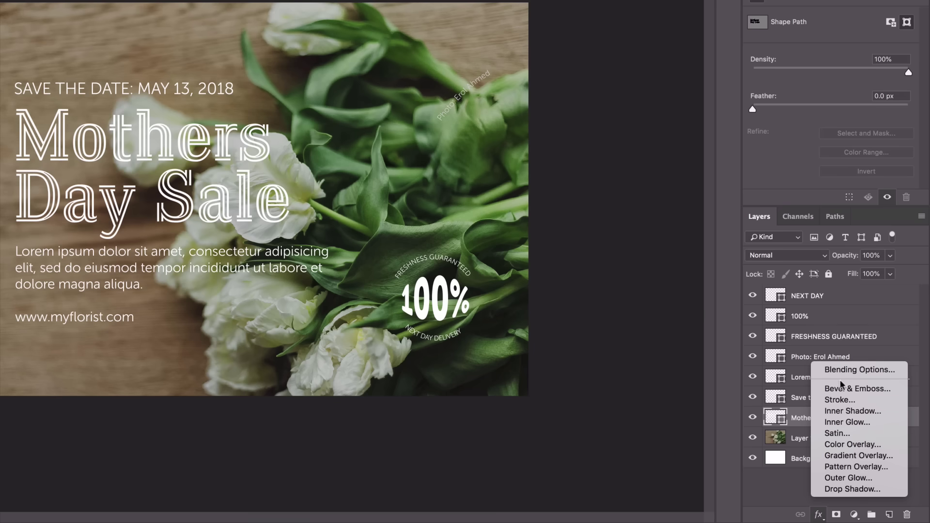
pyautogui.click(850, 489)
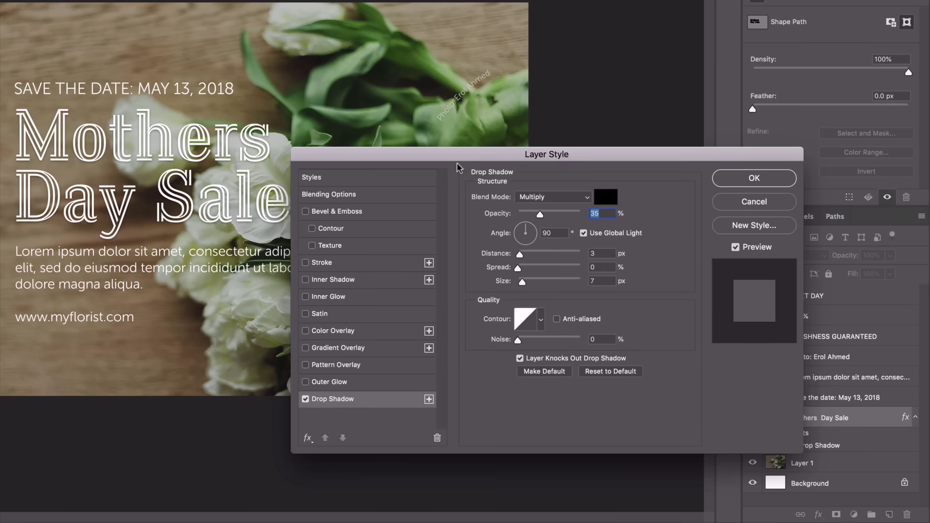
pyautogui.moveTo(457, 162); pyautogui.dragTo(451, 9)
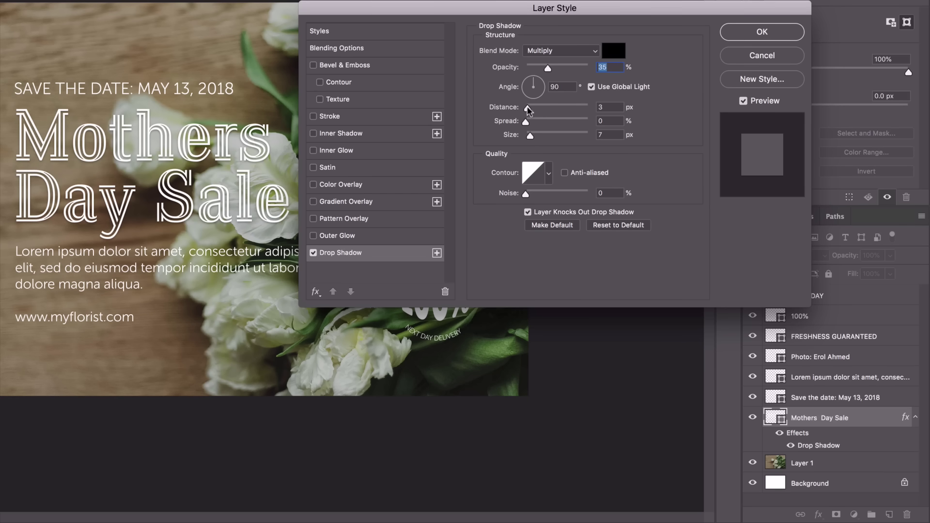
# Try a 135° angle, 25 px distance, 4% spread and 18 px size on the headline's drop shadow, comparing it with the unshadowed text.
pyautogui.moveTo(526, 108); pyautogui.dragTo(541, 110)
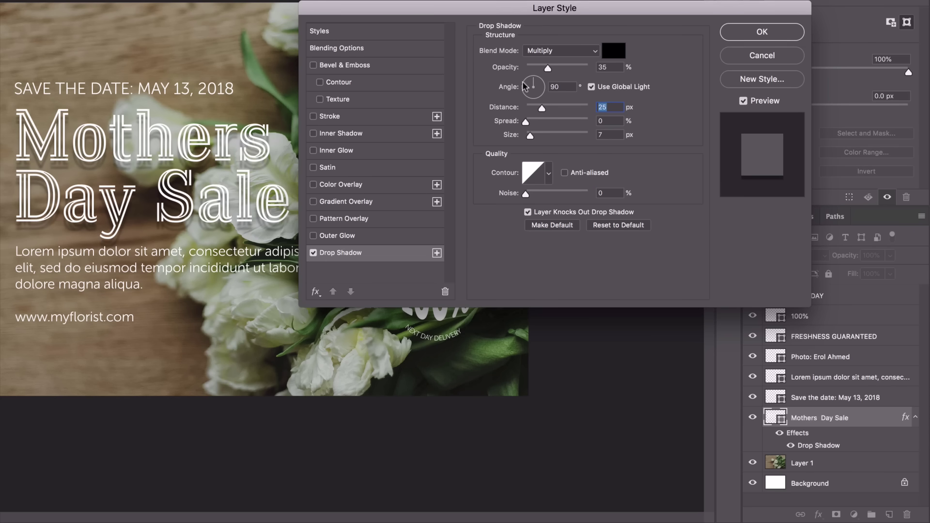
pyautogui.moveTo(531, 80)
pyautogui.mouseDown()
pyautogui.moveTo(525, 91)
pyautogui.moveTo(537, 96)
pyautogui.moveTo(533, 78)
pyautogui.moveTo(525, 84)
pyautogui.mouseUp()
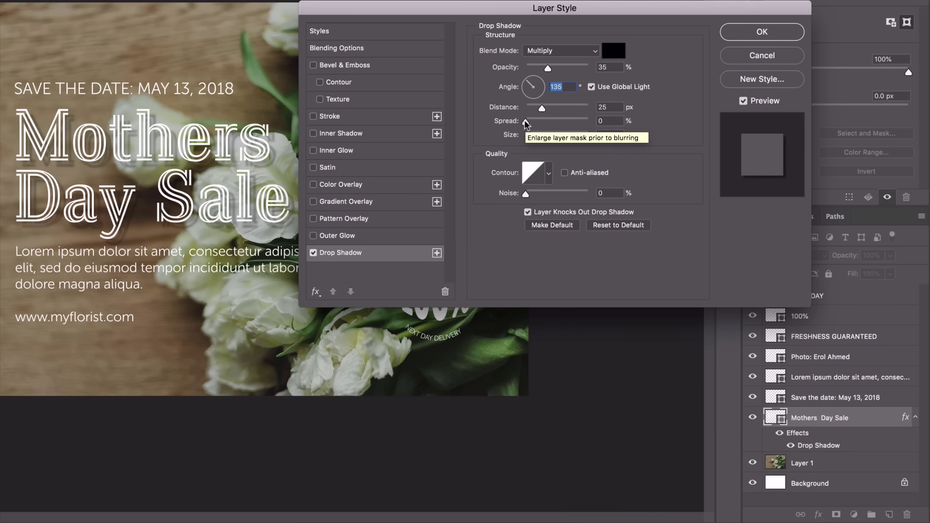
pyautogui.moveTo(524, 120); pyautogui.dragTo(554, 124)
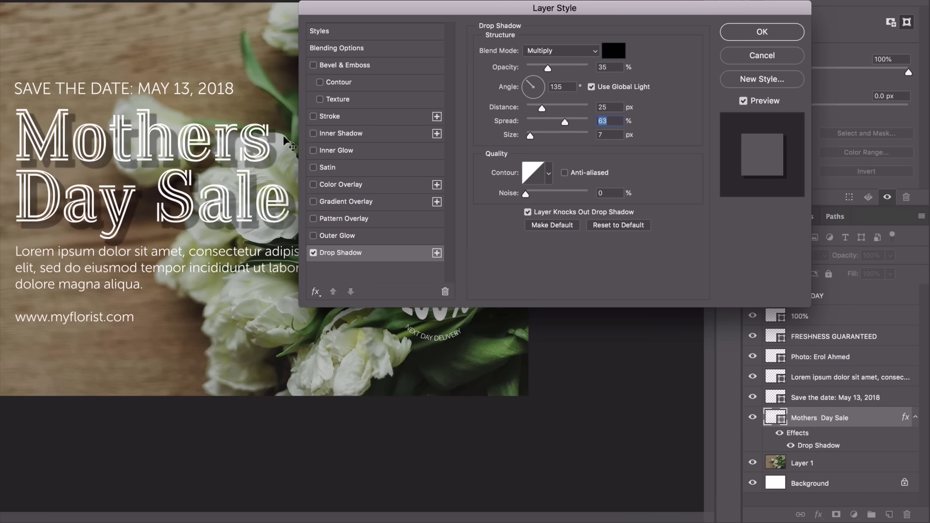
pyautogui.moveTo(546, 123); pyautogui.dragTo(529, 137)
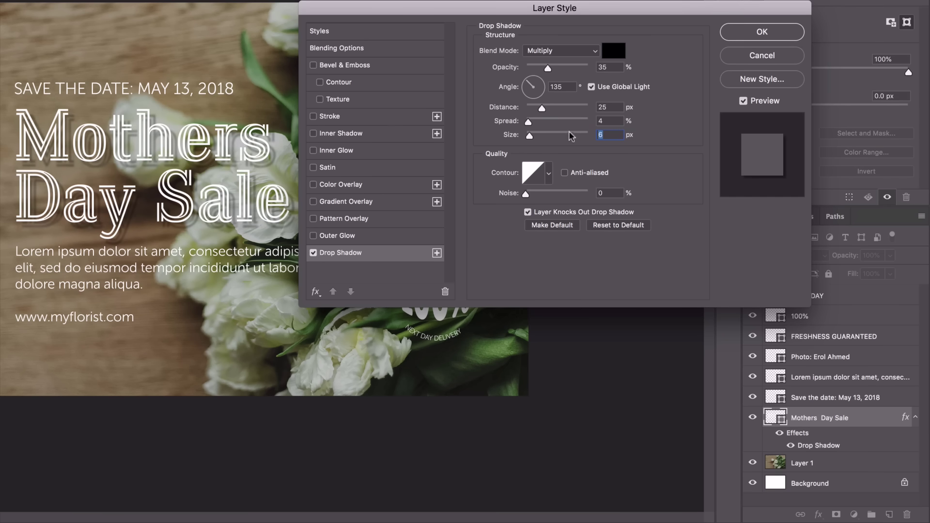
pyautogui.click(534, 135)
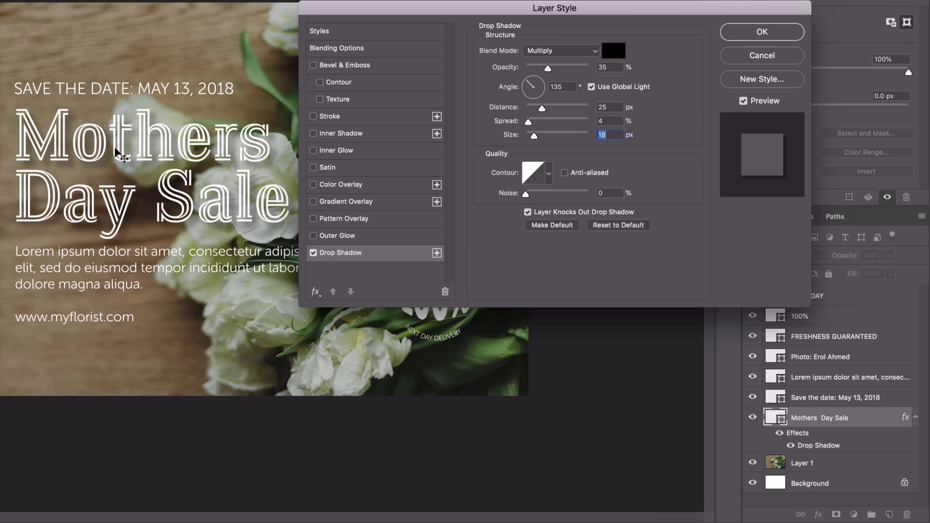
pyautogui.click(744, 102)
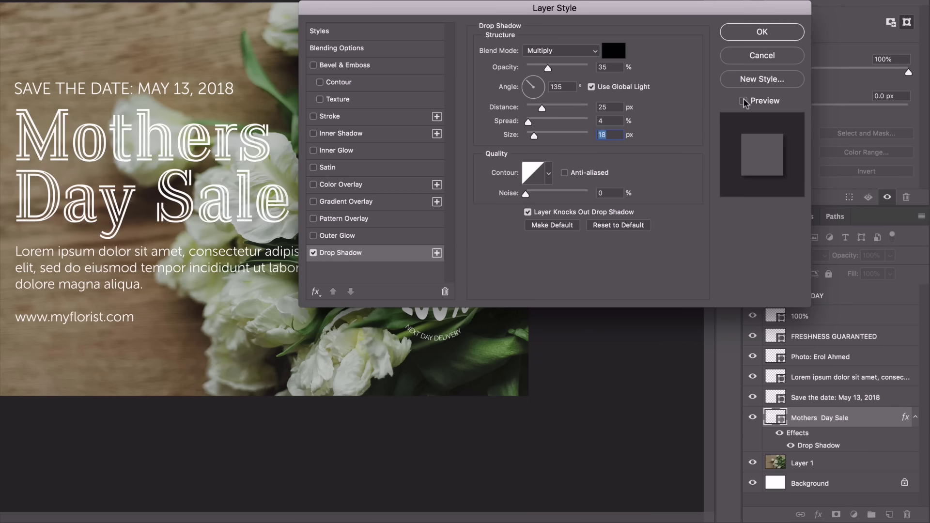
pyautogui.click(743, 102)
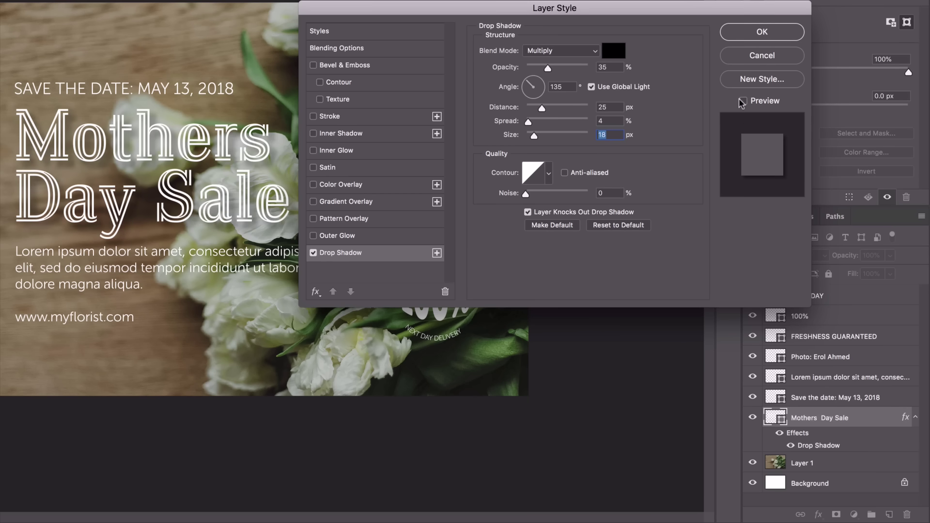
pyautogui.click(739, 98)
pyautogui.click(740, 100)
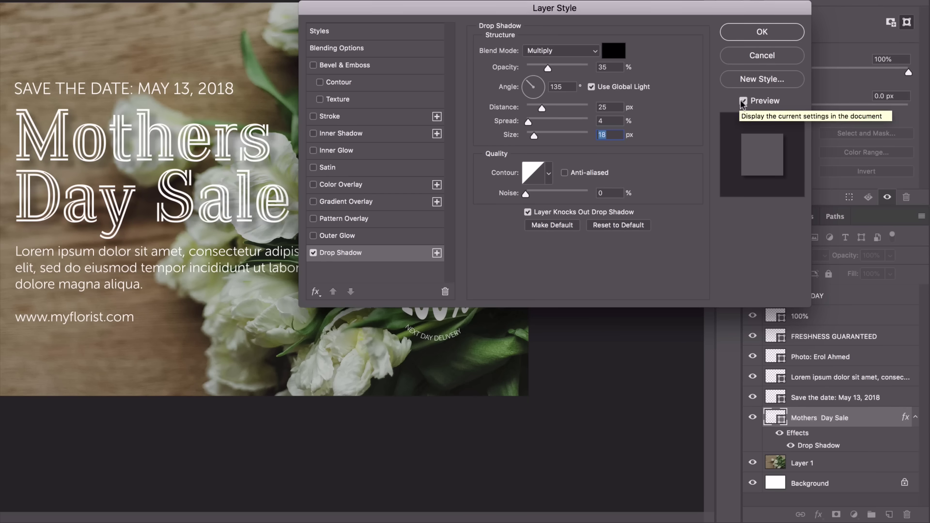
# Set the headline's drop shadow to a 90° angle, 5 px distance, 0% spread and 5 px size.
pyautogui.click(532, 77)
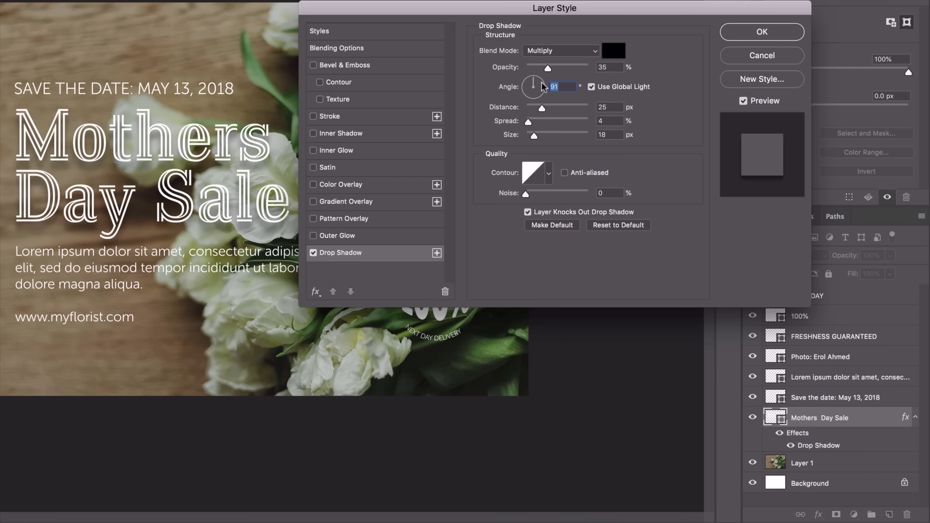
pyautogui.write('90')
pyautogui.moveTo(531, 107); pyautogui.dragTo(529, 135)
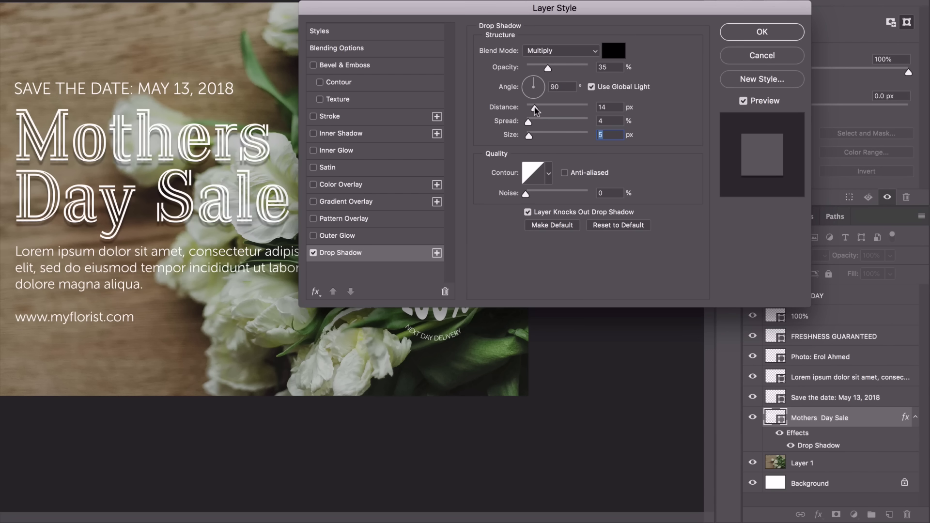
pyautogui.click(622, 107)
pyautogui.write('7')
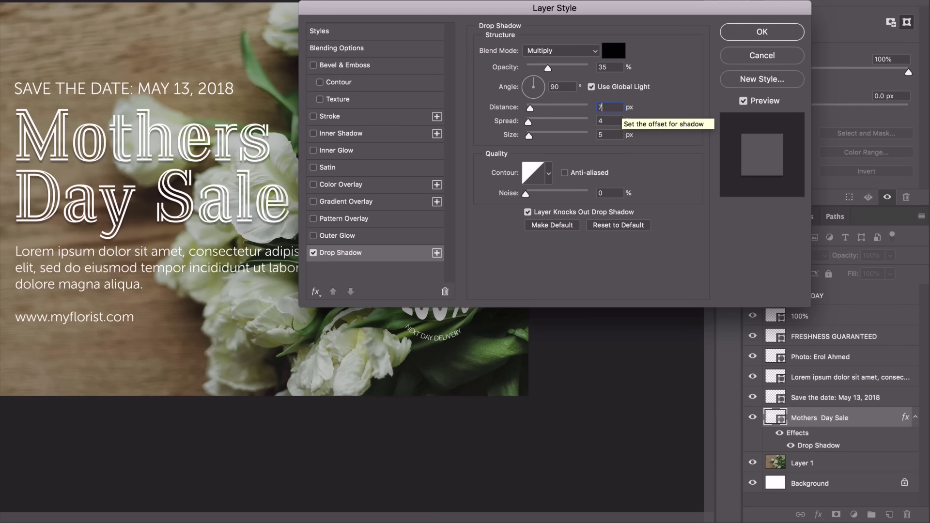
pyautogui.write('5')
pyautogui.press('Tab')
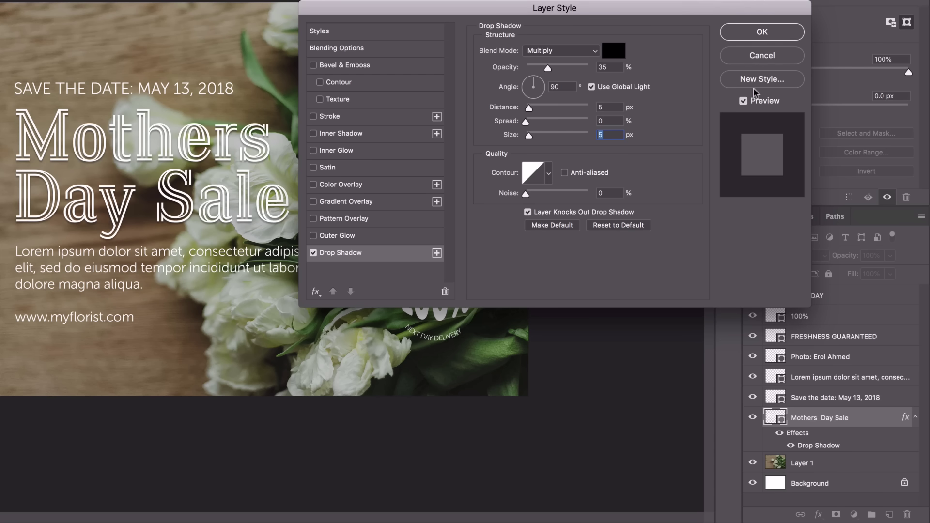
# Compare the headline with and without its drop shadow, then apply the effect and recheck its settings.
pyautogui.click(743, 101)
pyautogui.click(743, 101)
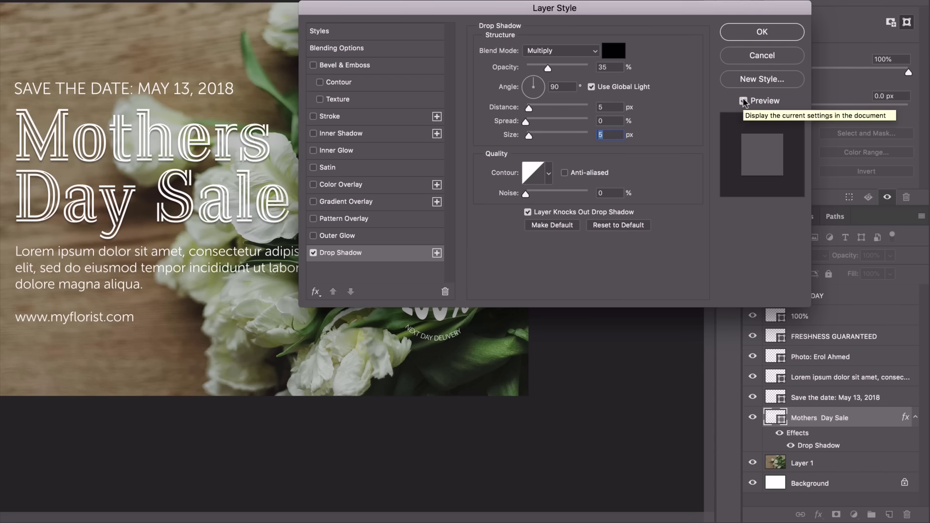
pyautogui.click(743, 101)
pyautogui.click(743, 101)
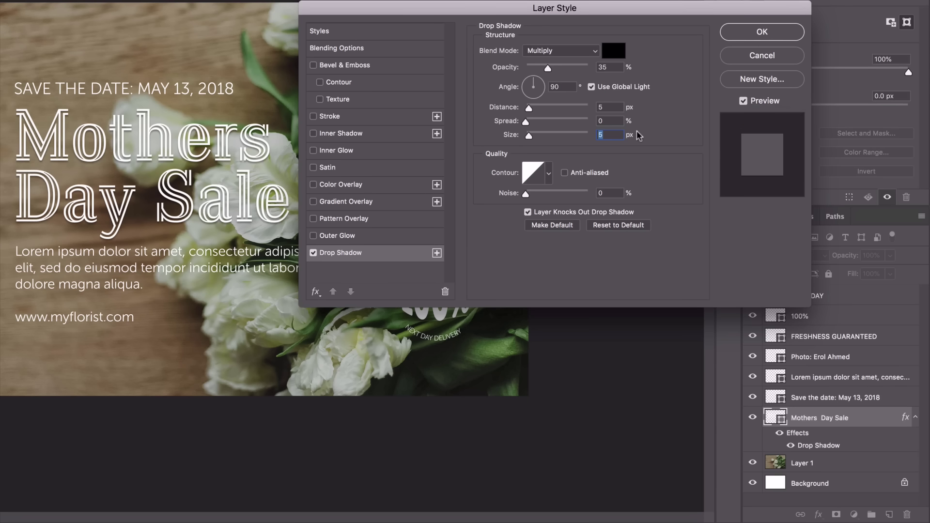
pyautogui.click(651, 134)
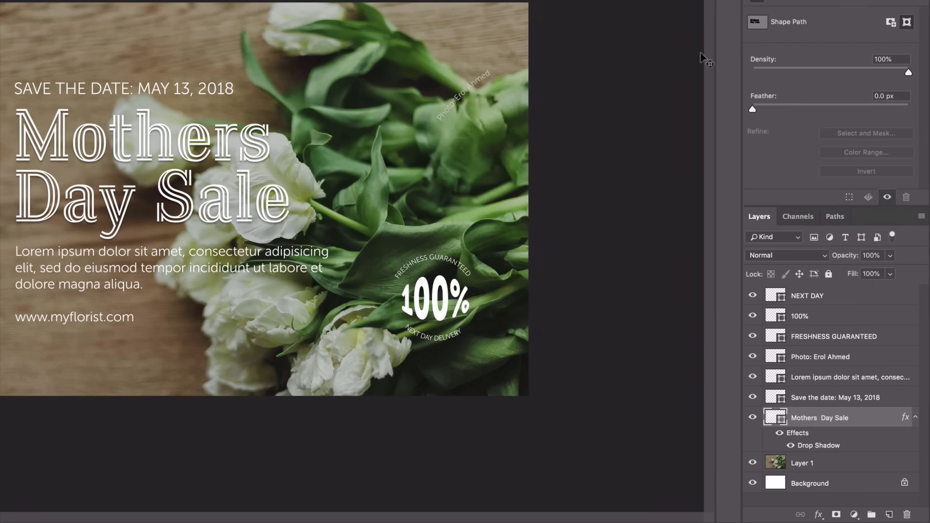
pyautogui.click(761, 32)
pyautogui.doubleClick(824, 446)
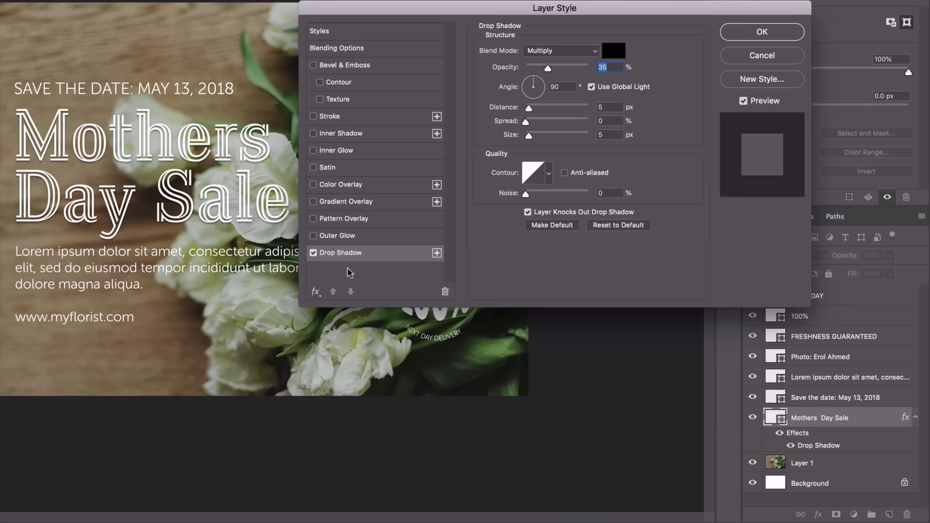
pyautogui.click(771, 34)
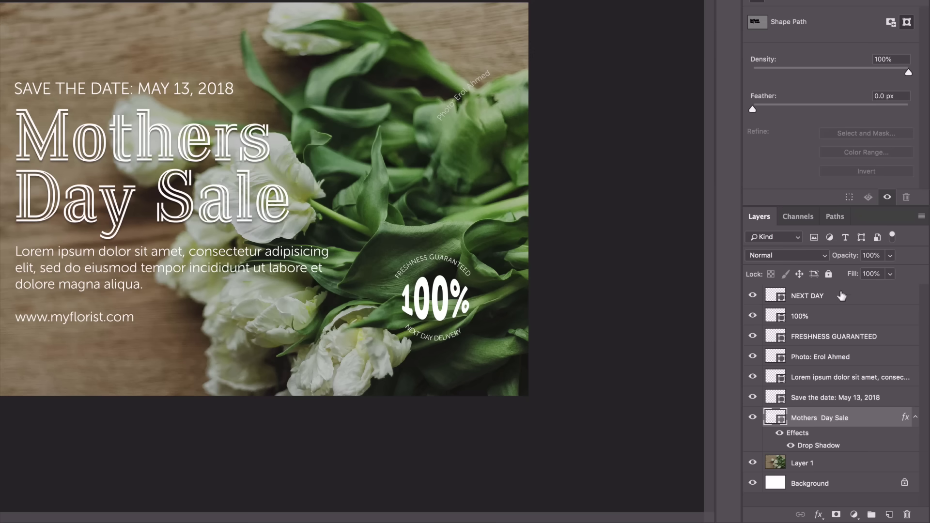
# Add a Drop Shadow effect to the photo credit layer and keep the credit text visible at a larger zoom beside the settings.
pyautogui.click(820, 357)
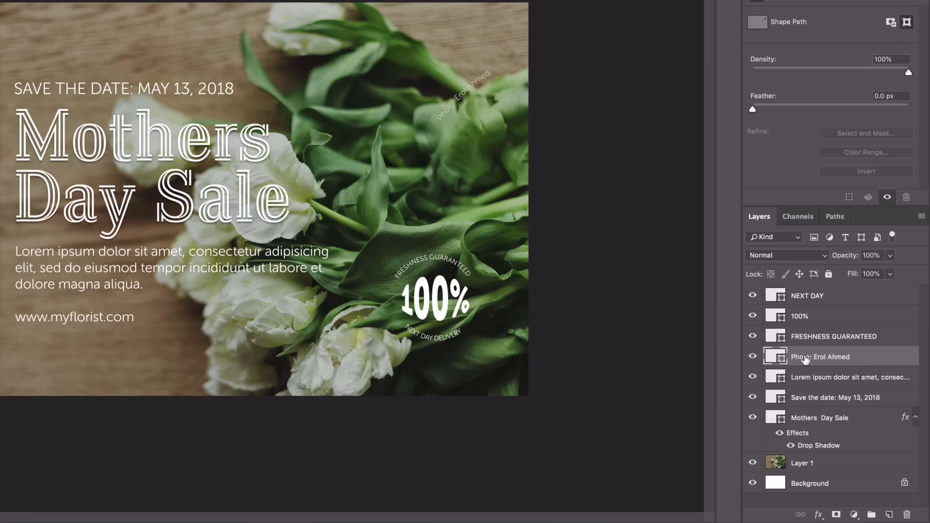
pyautogui.click(818, 515)
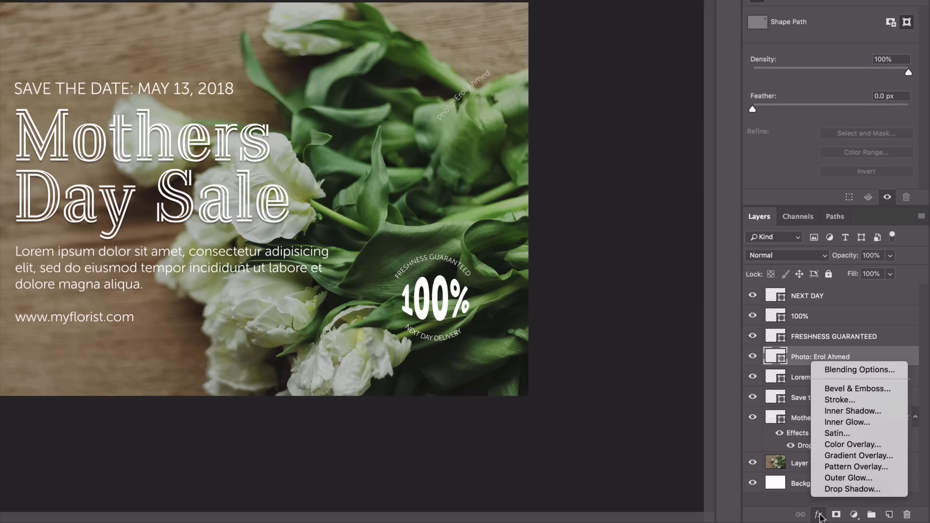
pyautogui.click(851, 489)
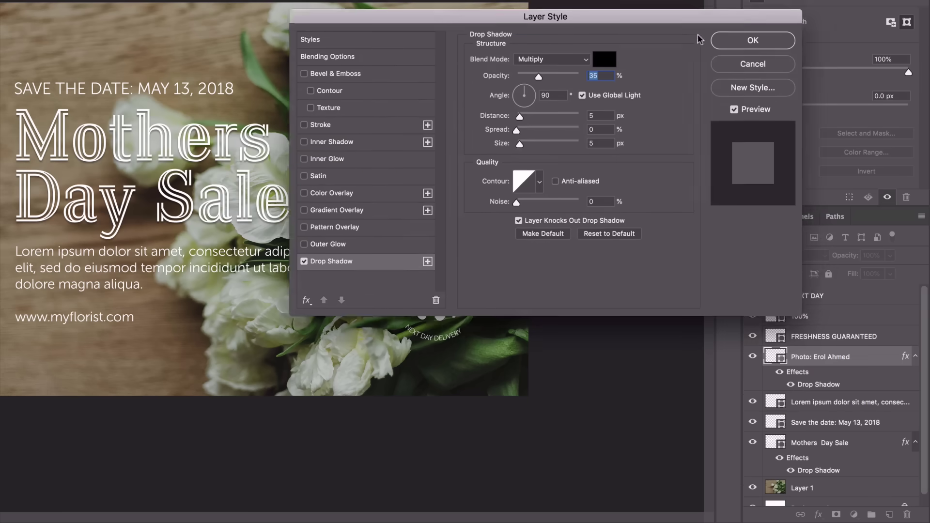
pyautogui.moveTo(708, 18); pyautogui.dragTo(809, 155)
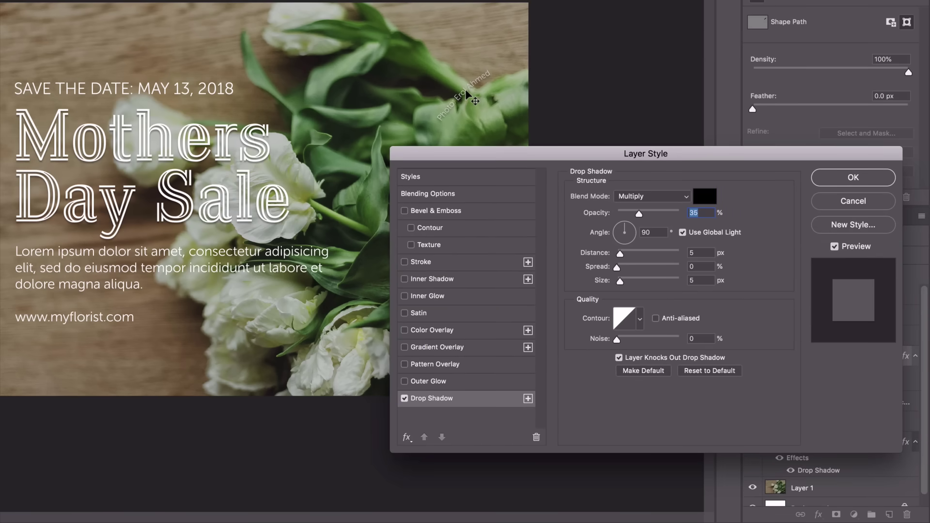
pyautogui.press('super+plus')
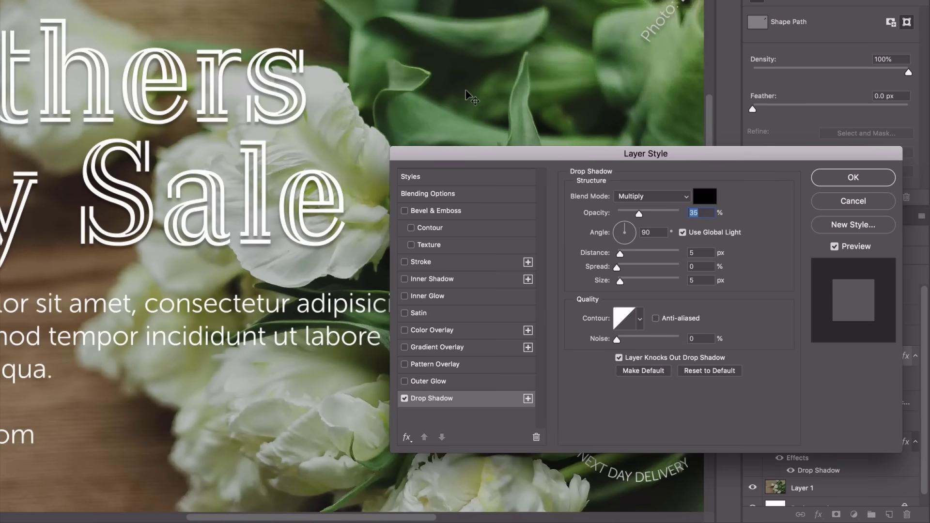
pyautogui.moveTo(467, 89); pyautogui.dragTo(234, 111)
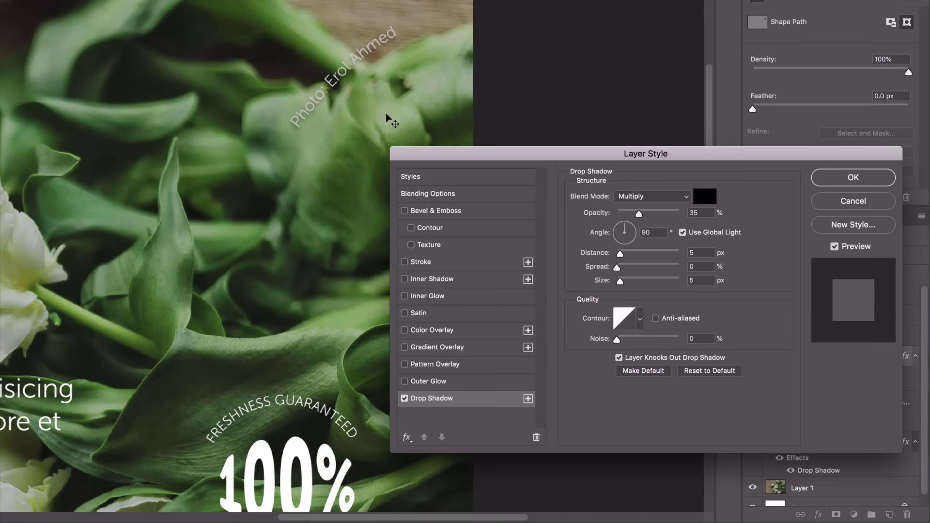
pyautogui.moveTo(467, 153); pyautogui.dragTo(205, 190)
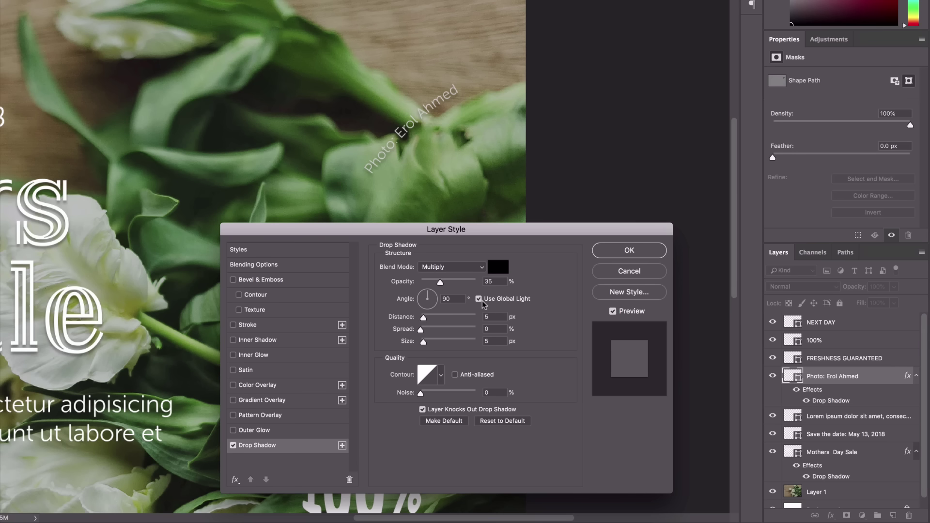
# Try global light angles of 146° and 97° on the photo credit's drop shadow, then restore 90°.
pyautogui.click(420, 295)
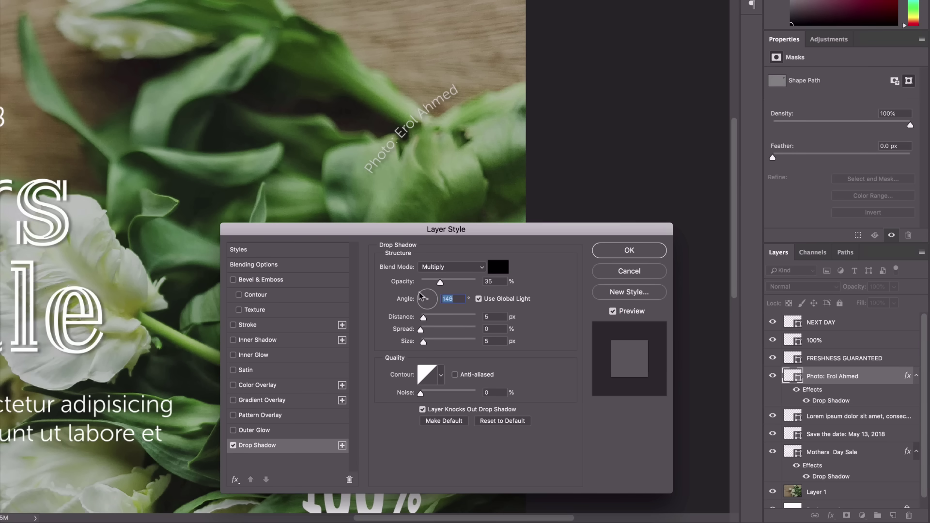
pyautogui.click(420, 292)
pyautogui.moveTo(431, 293); pyautogui.dragTo(420, 294)
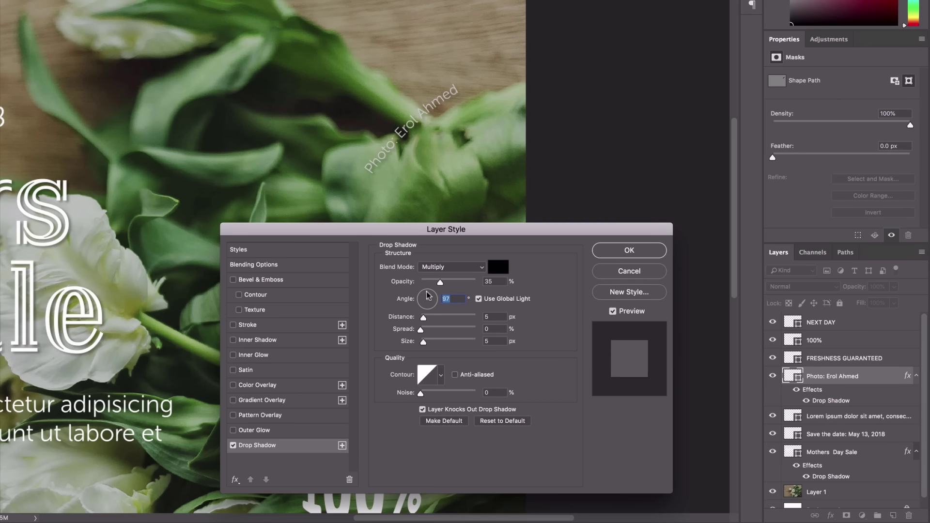
pyautogui.write('9')
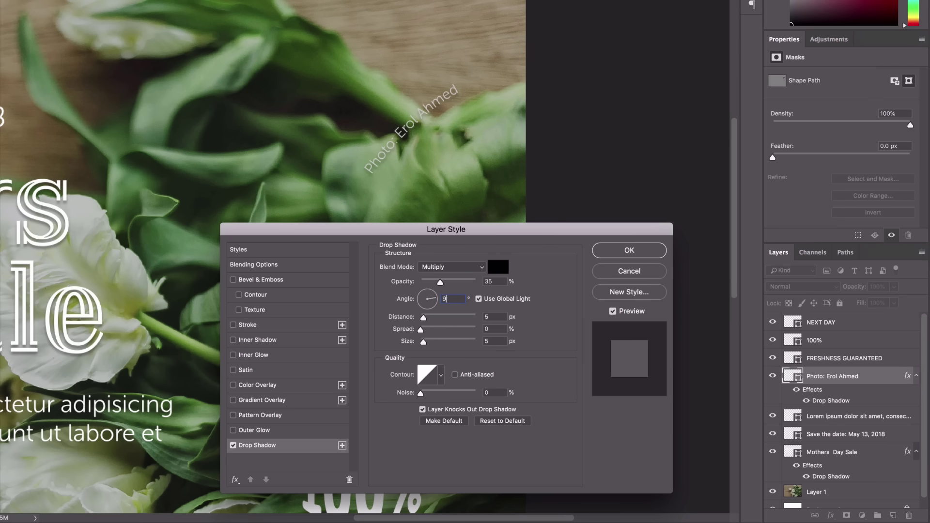
# Detach the photo credit's drop shadow from the global light, with a 130° angle and 100% opacity.
pyautogui.click(479, 299)
pyautogui.moveTo(423, 294); pyautogui.dragTo(458, 285)
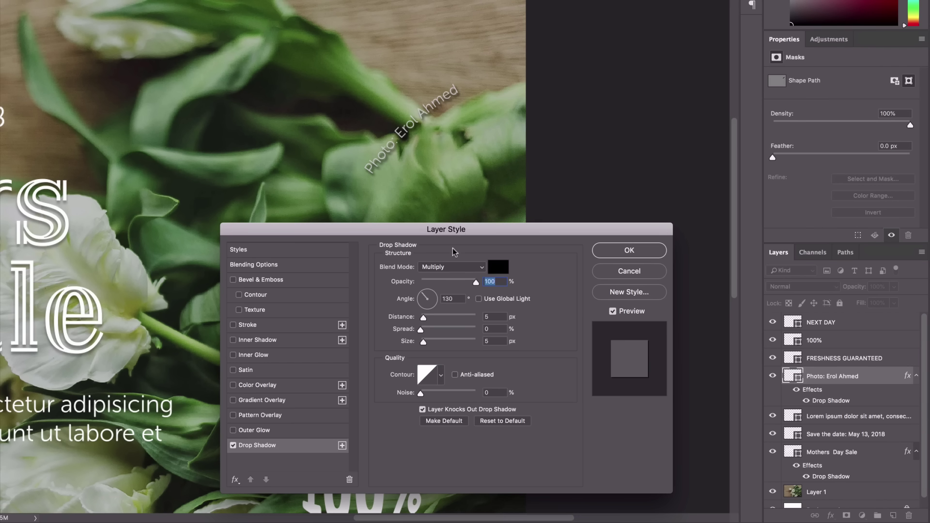
pyautogui.write('100')
# Set the photo credit's drop shadow to 3 px distance, 3 px size and 55% opacity, and apply it.
pyautogui.click(494, 315)
pyautogui.write('3')
pyautogui.press('Tab')
pyautogui.press('Tab')
pyautogui.write('3')
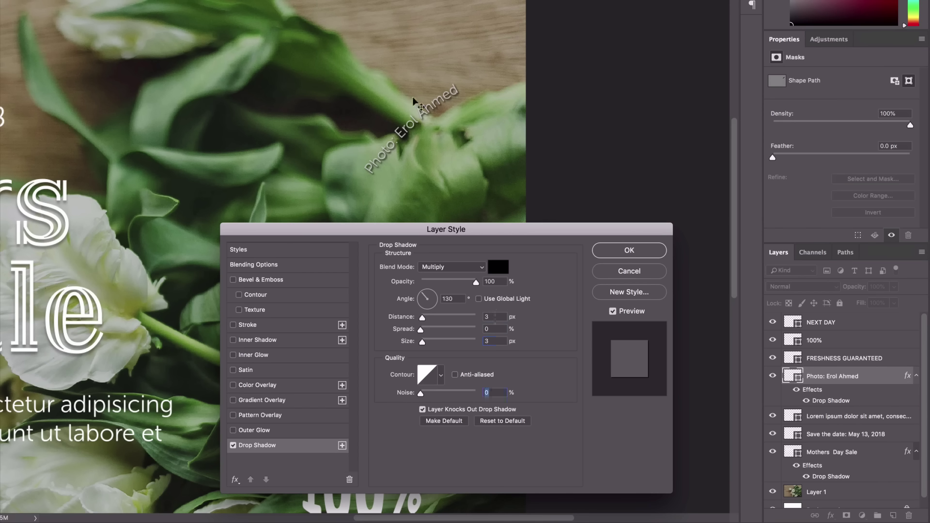
pyautogui.moveTo(455, 286); pyautogui.dragTo(451, 284)
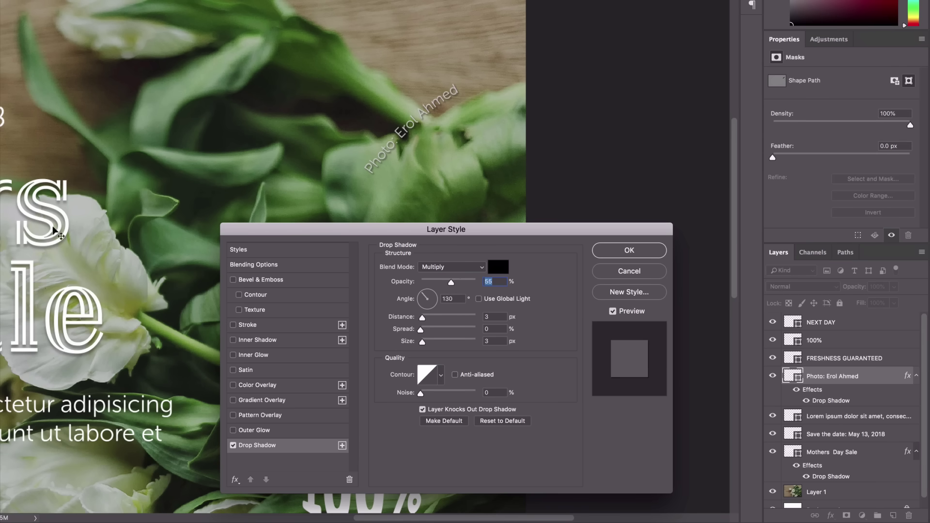
pyautogui.click(635, 250)
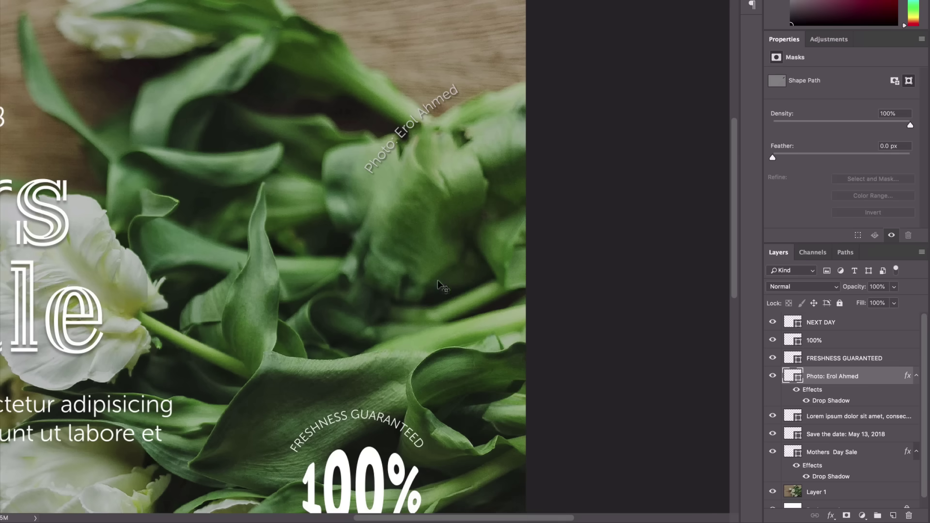
# Add a Bevel & Emboss effect to the 100% layer, keeping the badge text visible beside the settings.
pyautogui.moveTo(730, 272); pyautogui.dragTo(734, 344)
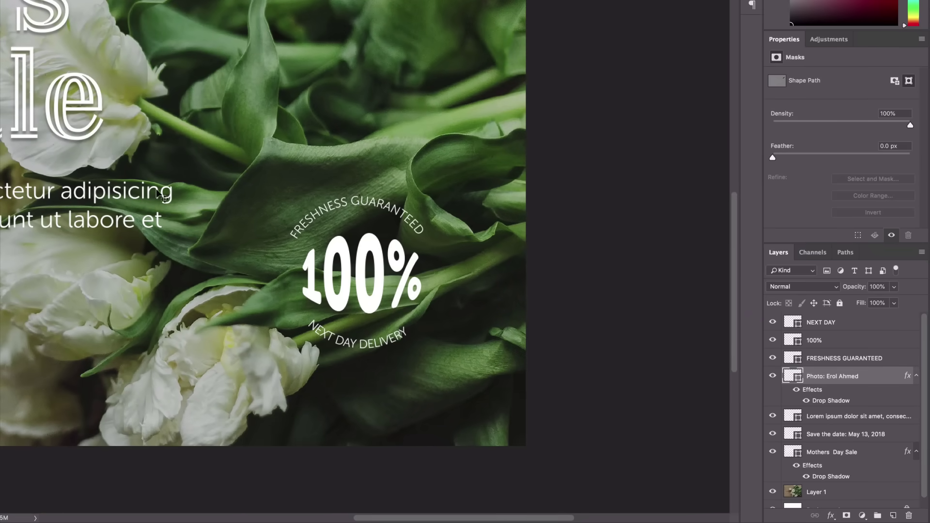
pyautogui.click(364, 274)
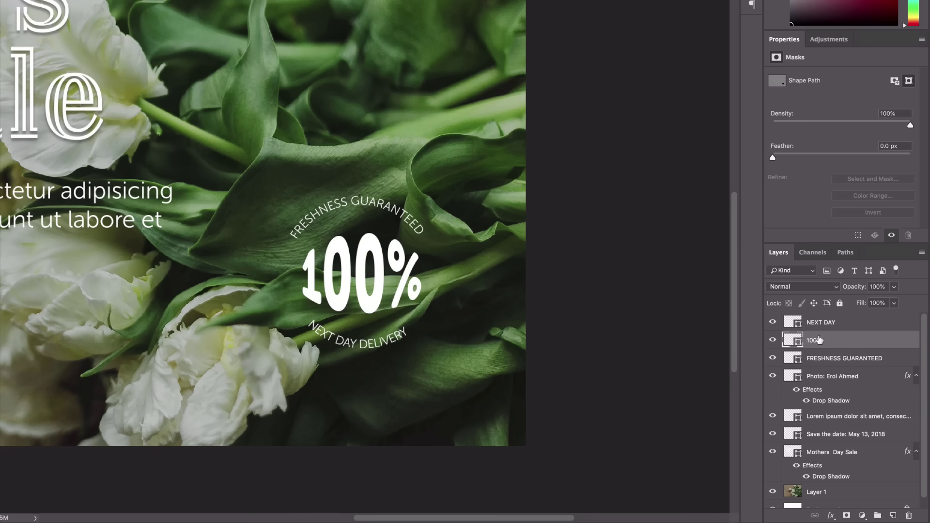
pyautogui.click(830, 515)
pyautogui.click(854, 406)
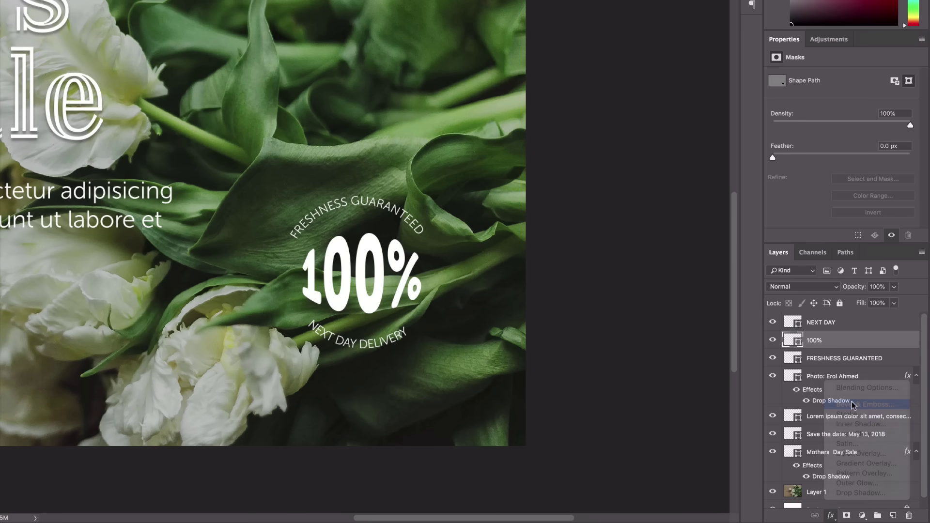
pyautogui.moveTo(528, 231); pyautogui.dragTo(454, 4)
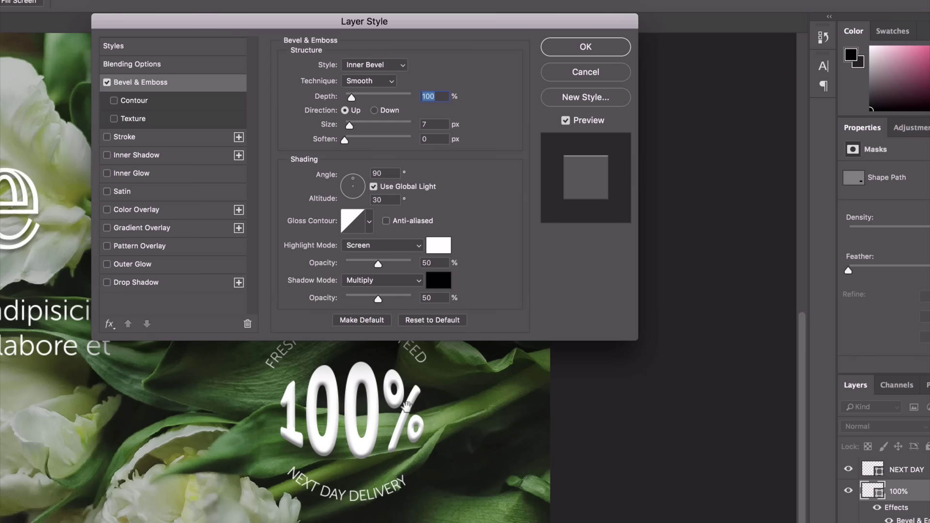
# Compare the Emboss, Pillow Emboss and Outer Bevel styles on the 100% text, then return to Inner Bevel.
pyautogui.click(380, 64)
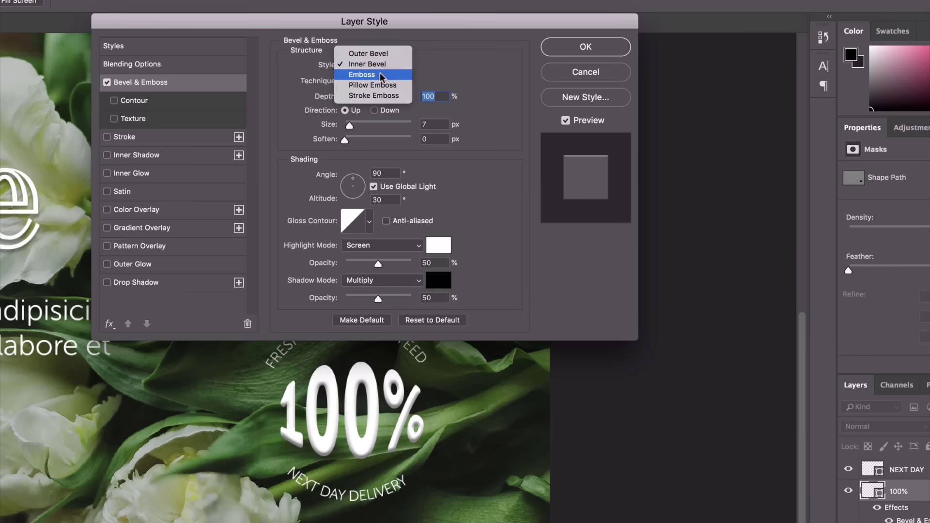
pyautogui.click(380, 71)
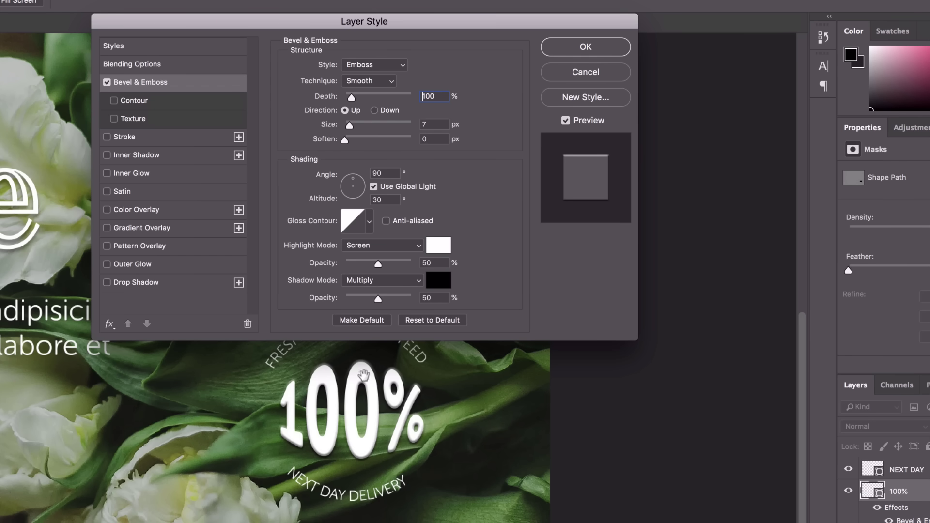
pyautogui.click(373, 65)
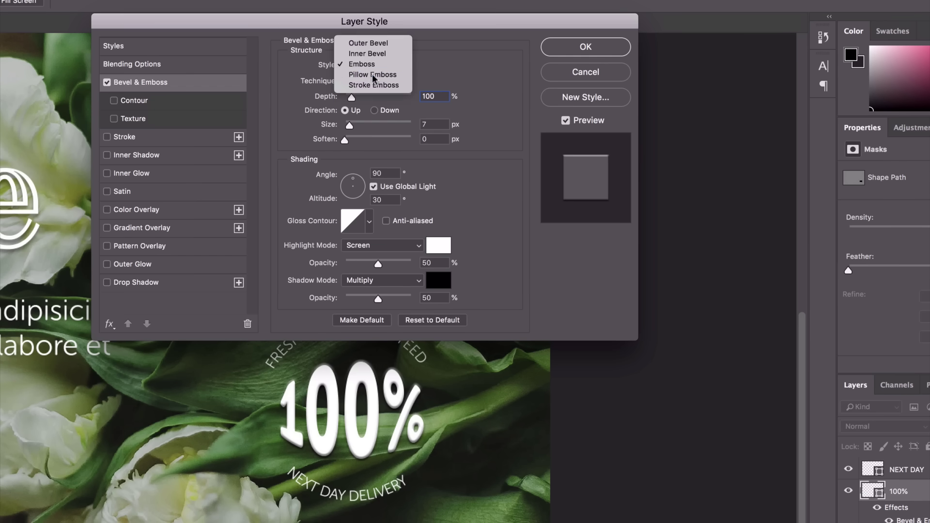
pyautogui.click(372, 74)
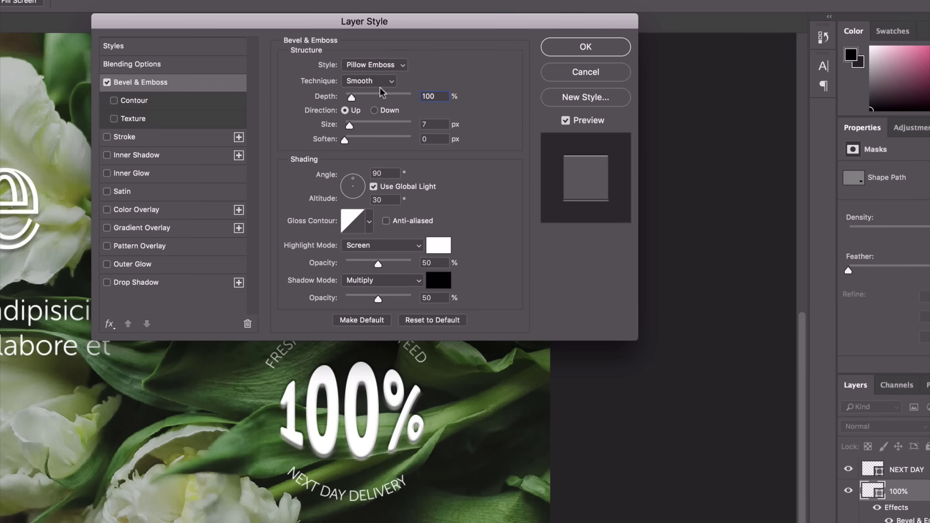
pyautogui.click(379, 65)
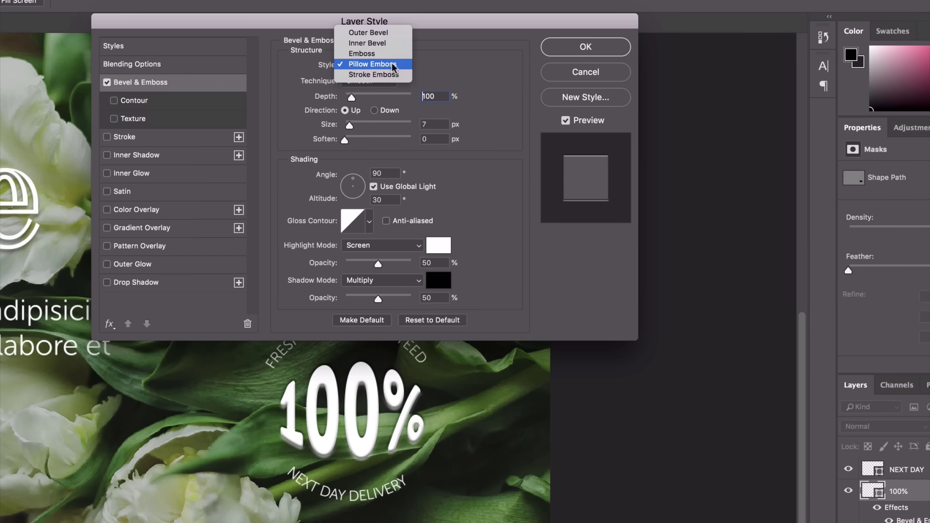
pyautogui.click(368, 34)
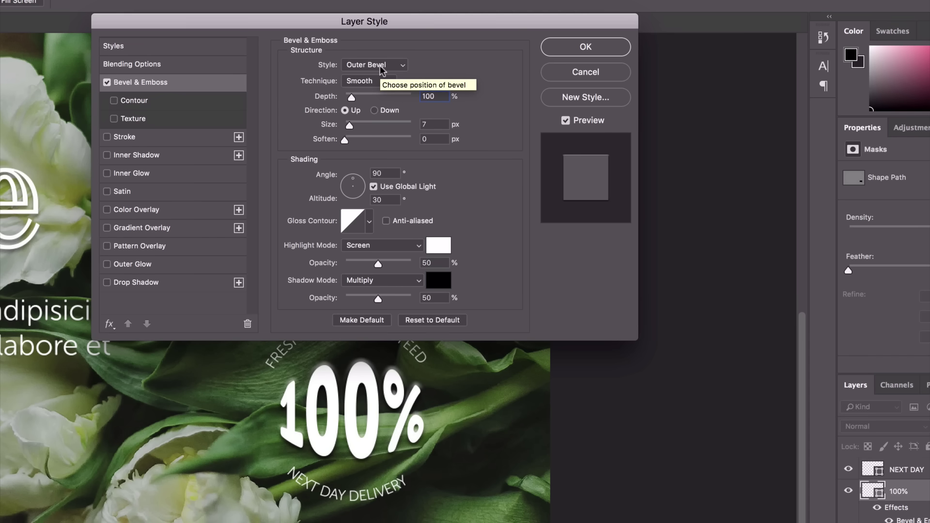
pyautogui.click(364, 65)
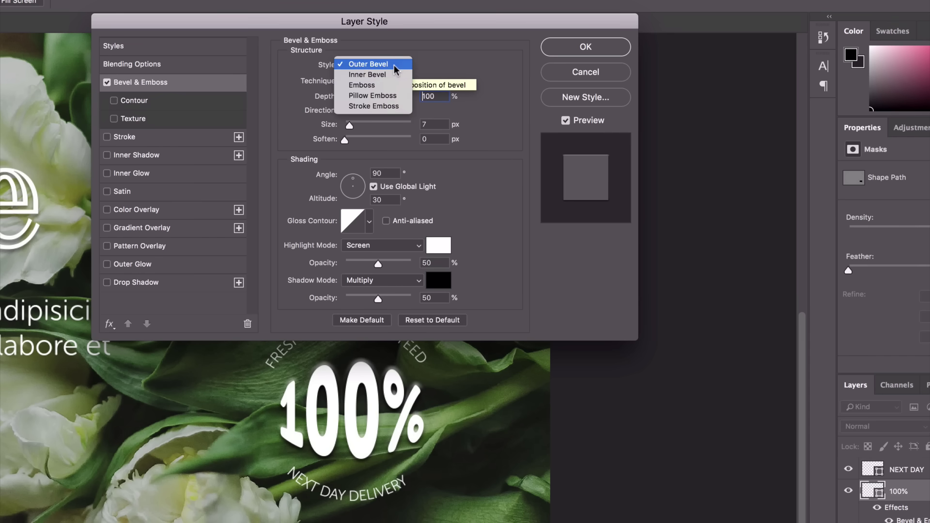
pyautogui.click(367, 74)
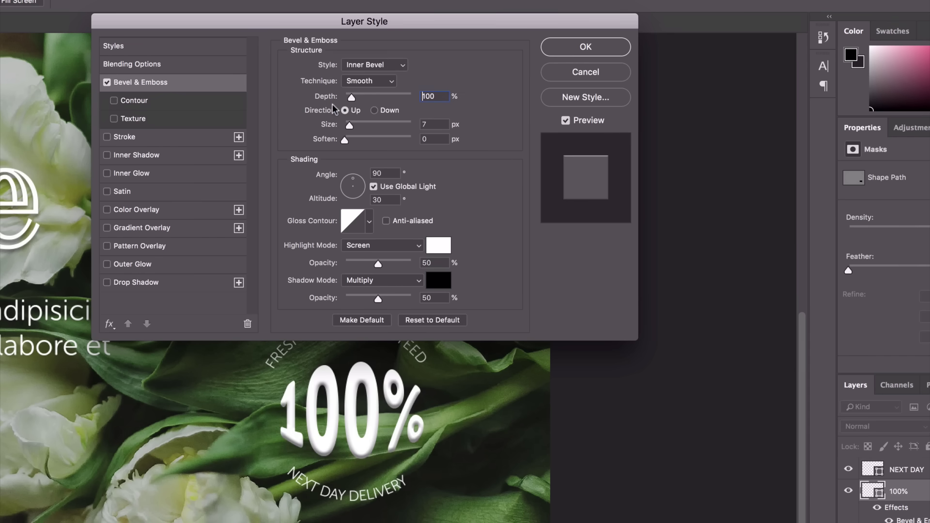
# Give the 100% text's bevel the Chisel Hard technique, 324% depth, 10 px size and 1 px soften, and apply it.
pyautogui.click(371, 80)
pyautogui.click(389, 90)
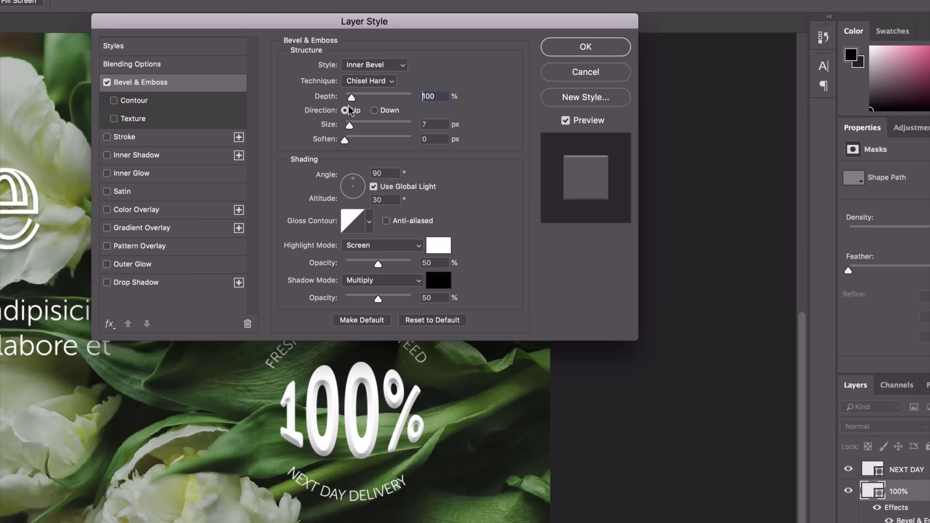
pyautogui.moveTo(355, 96); pyautogui.dragTo(374, 98)
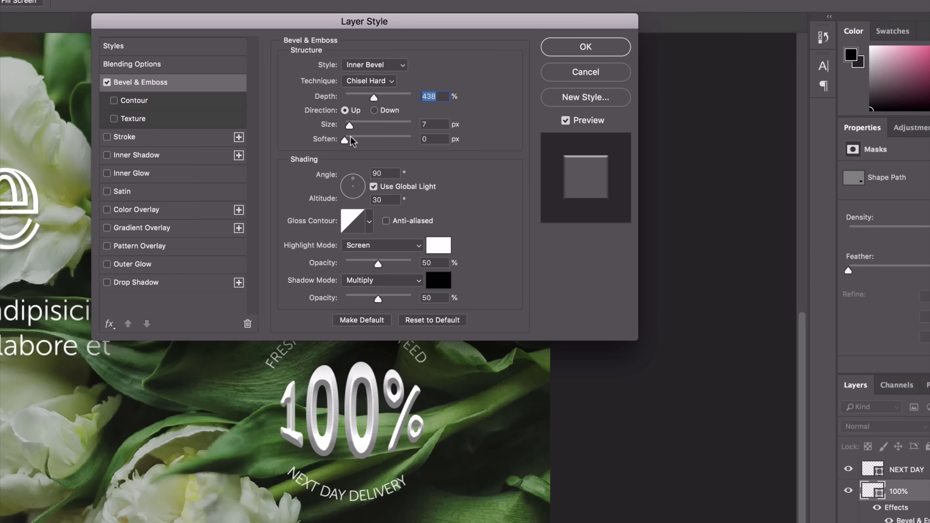
pyautogui.click(367, 97)
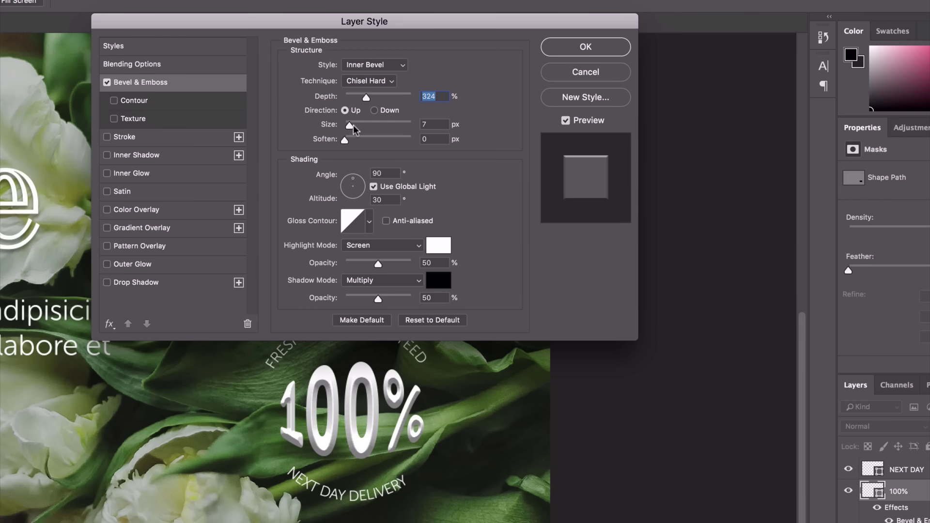
pyautogui.moveTo(353, 125)
pyautogui.mouseDown()
pyautogui.moveTo(370, 125)
pyautogui.moveTo(351, 124)
pyautogui.mouseUp()
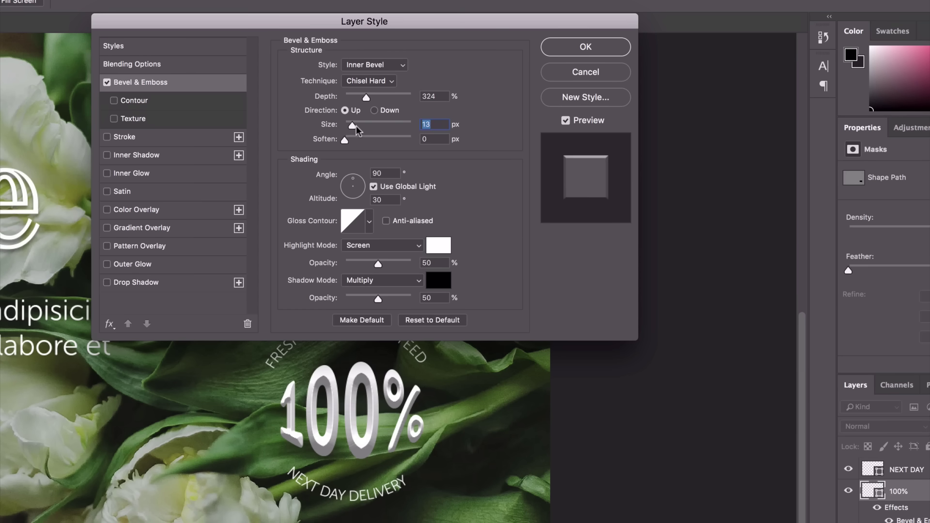
pyautogui.moveTo(351, 122)
pyautogui.mouseDown()
pyautogui.moveTo(362, 140)
pyautogui.moveTo(346, 141)
pyautogui.mouseUp()
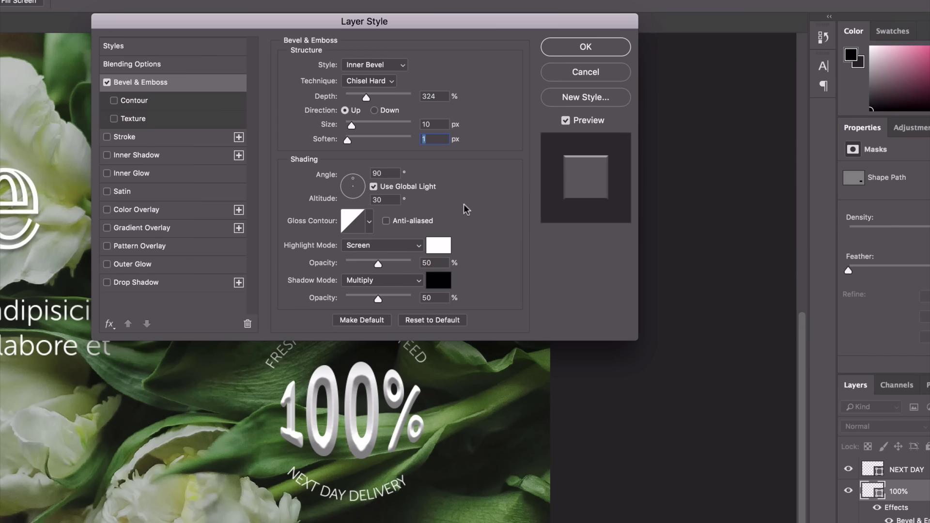
pyautogui.click(571, 48)
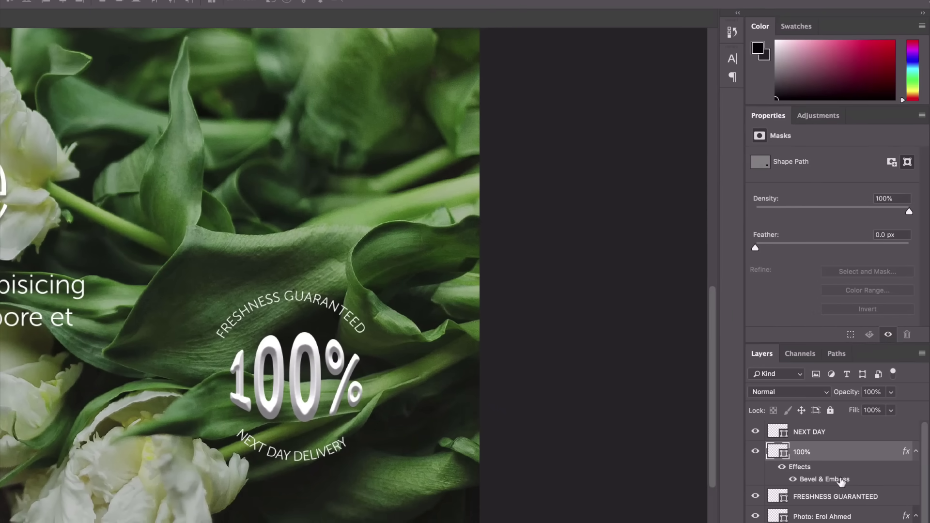
# Reopen the 100% layer's bevel style, add a Color Overlay and compare the text with and without it.
pyautogui.doubleClick(830, 479)
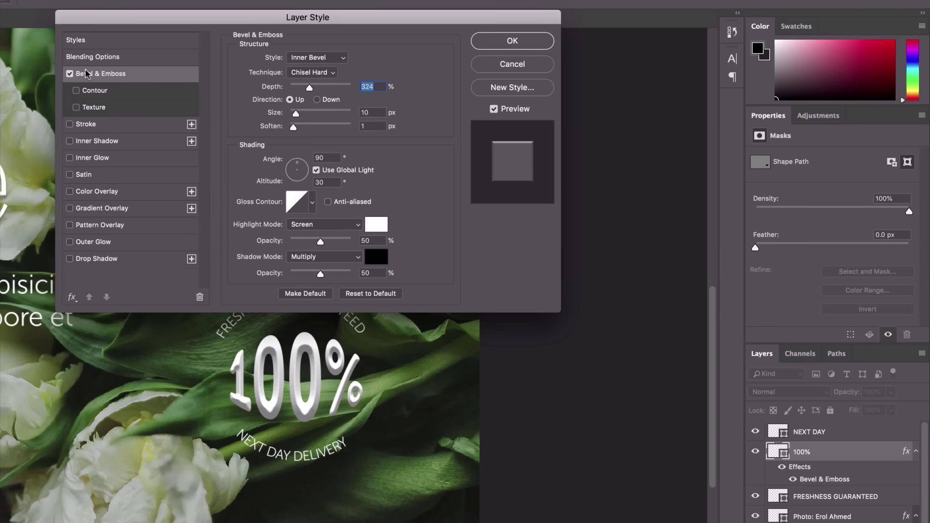
pyautogui.click(69, 191)
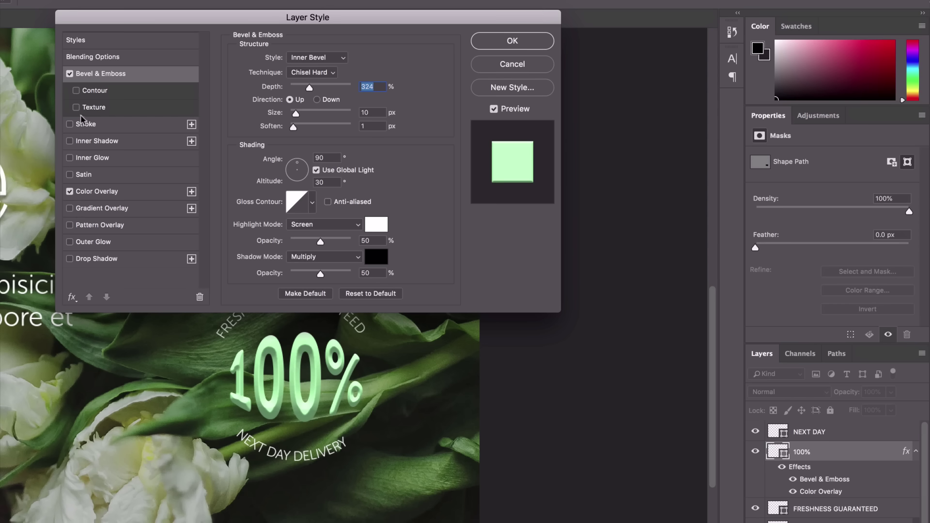
pyautogui.click(70, 191)
pyautogui.click(69, 191)
pyautogui.click(71, 191)
pyautogui.click(71, 192)
# Try Satin and Inner Glow on the 100% text together with the overlay, then remove both effects.
pyautogui.click(69, 174)
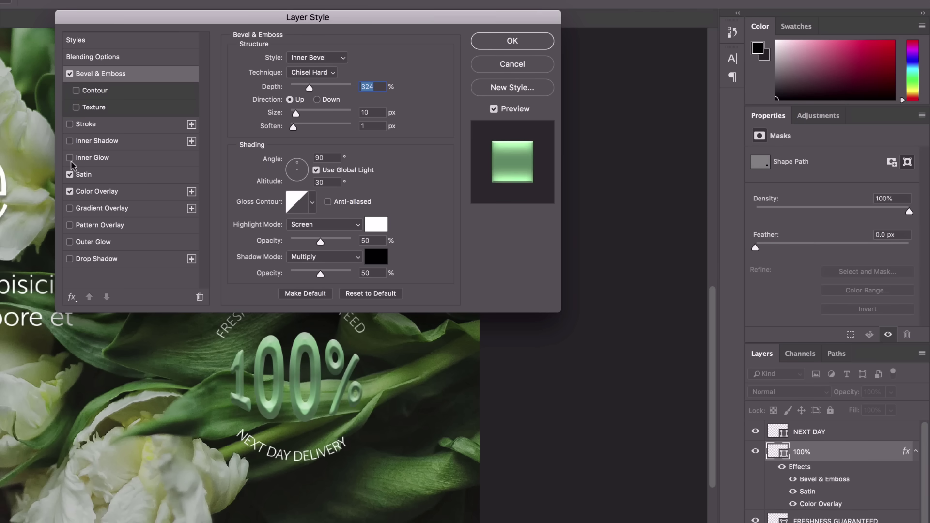
pyautogui.click(69, 157)
pyautogui.click(69, 157)
pyautogui.click(69, 174)
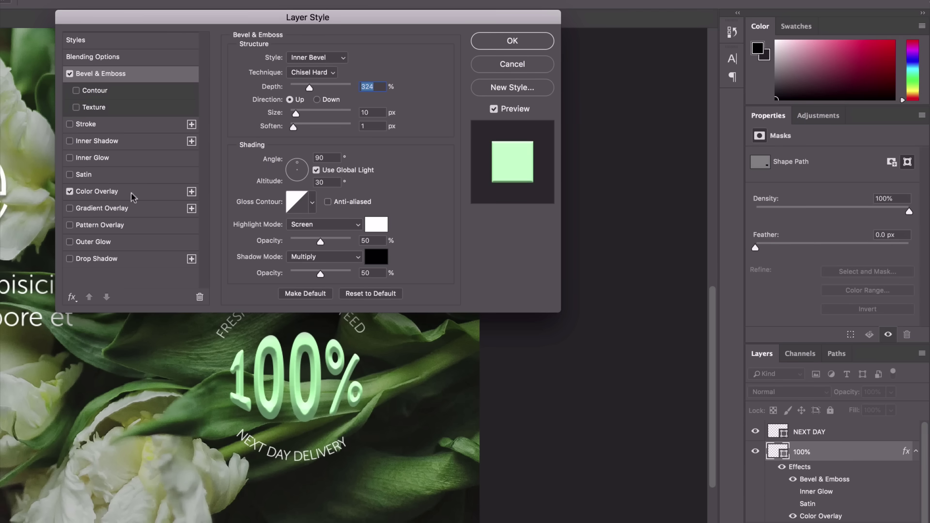
# Try a 1 px inside black Stroke combined with Inner Glow on the 100% text, then disable both.
pyautogui.click(109, 191)
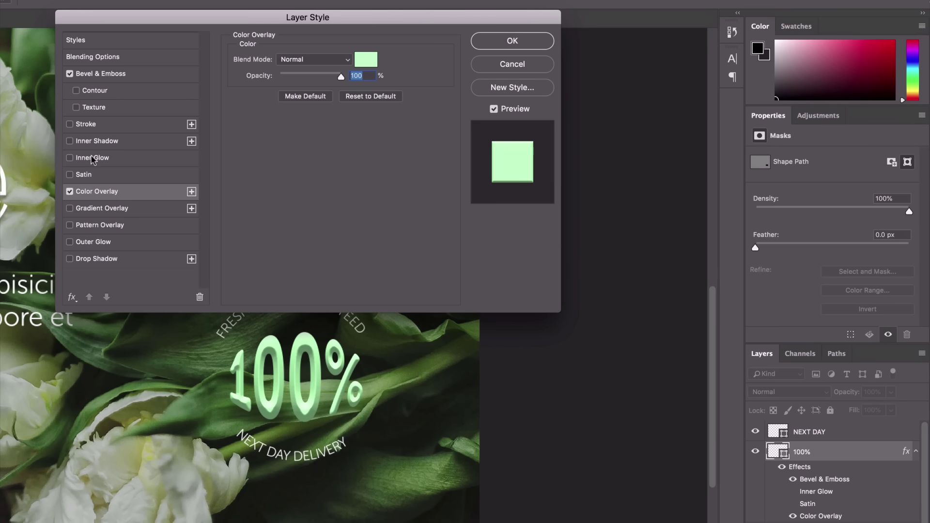
pyautogui.click(70, 125)
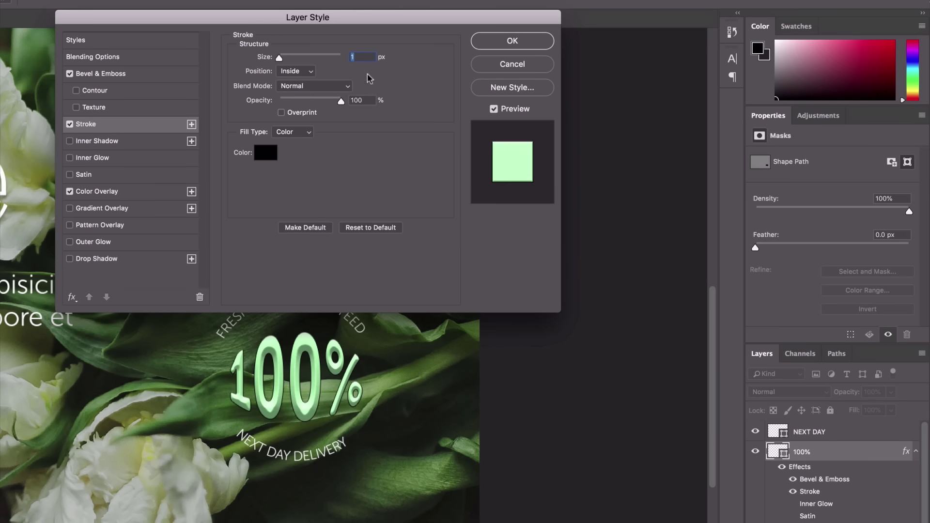
pyautogui.click(69, 125)
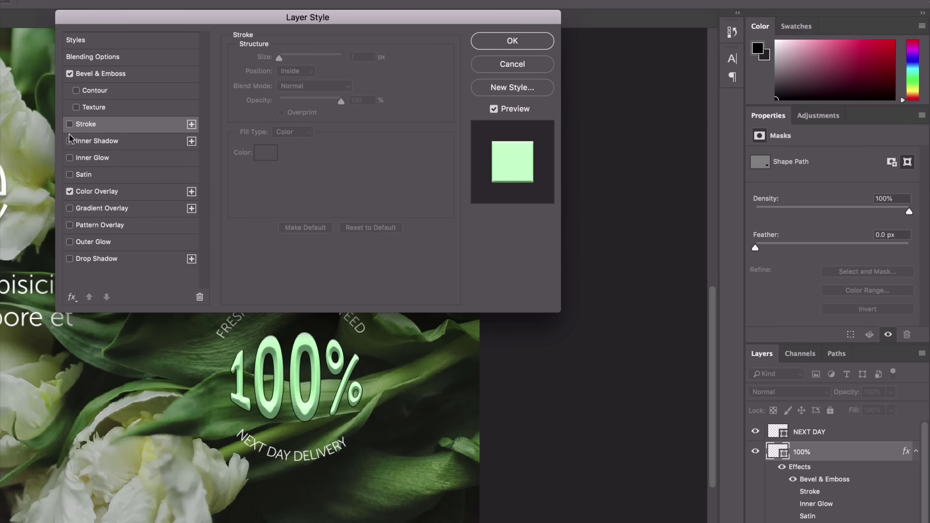
pyautogui.click(69, 125)
pyautogui.click(70, 158)
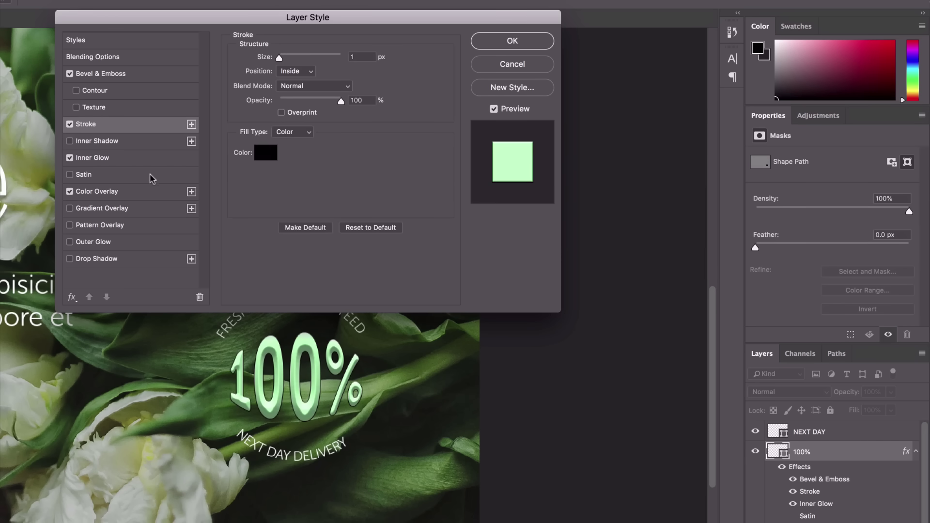
pyautogui.click(122, 157)
pyautogui.click(70, 158)
pyautogui.click(70, 124)
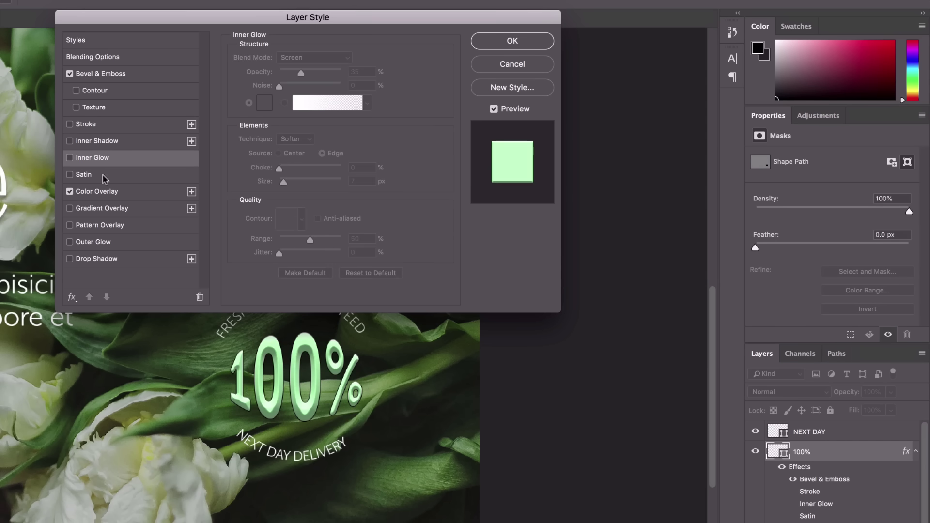
# Open the 100% text's overlay color for editing and try out several green and purple shades.
pyautogui.click(97, 193)
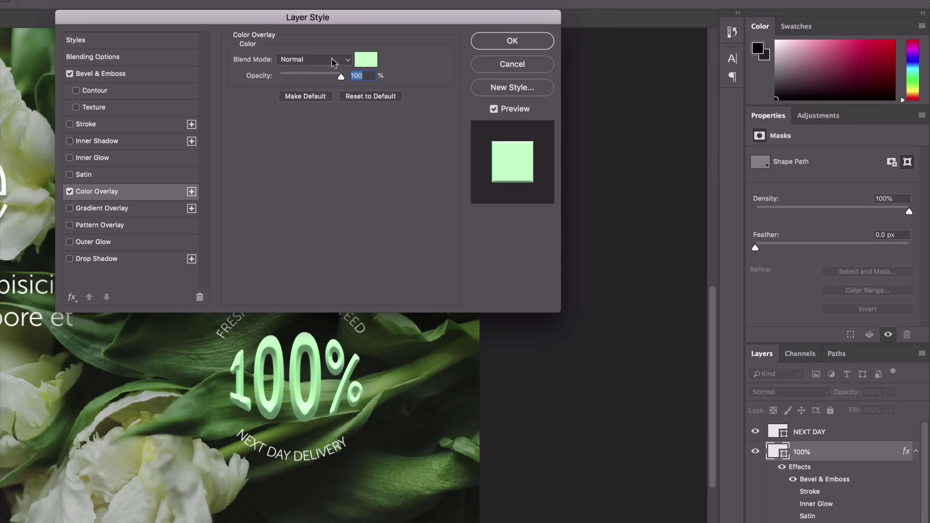
pyautogui.click(364, 62)
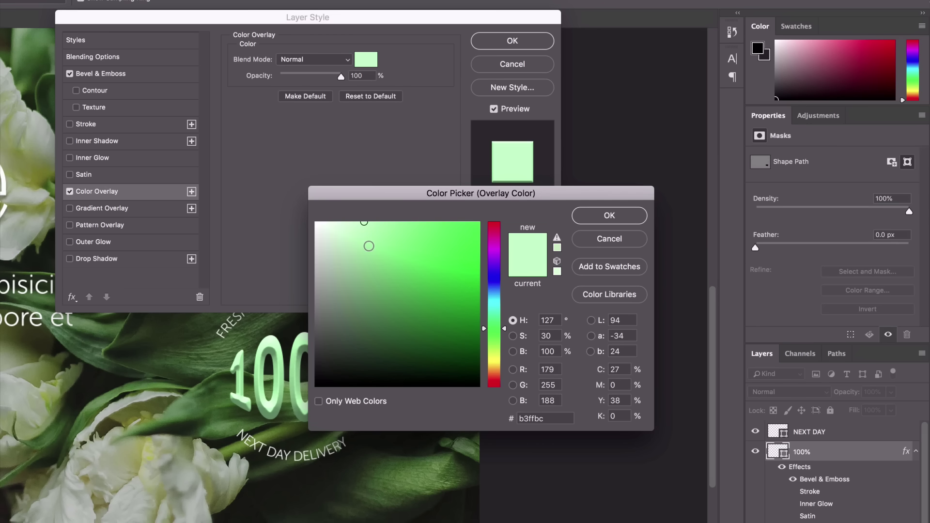
pyautogui.click(460, 240)
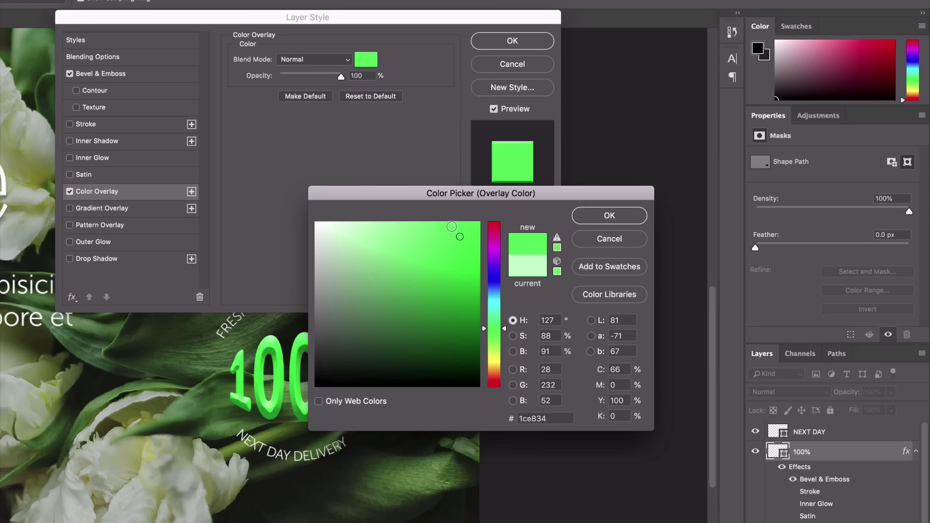
pyautogui.click(423, 295)
pyautogui.click(396, 264)
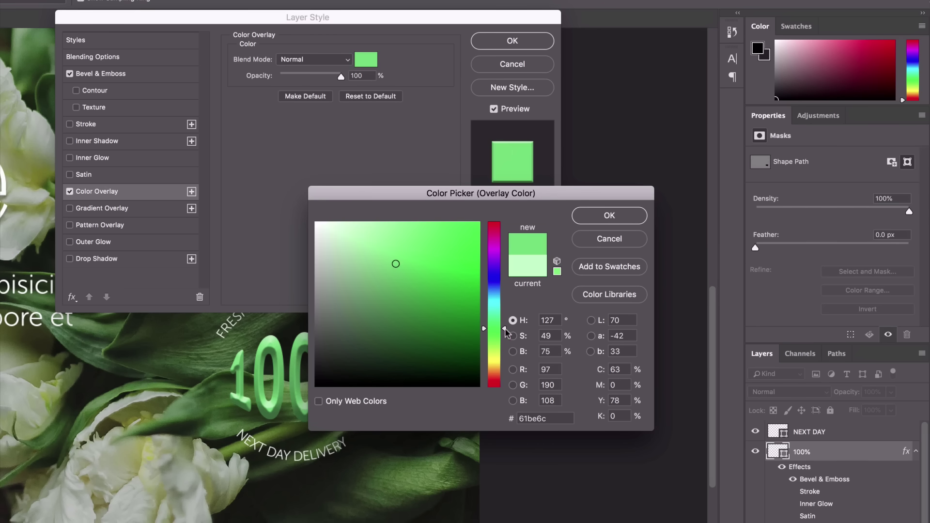
pyautogui.moveTo(505, 330); pyautogui.dragTo(511, 256)
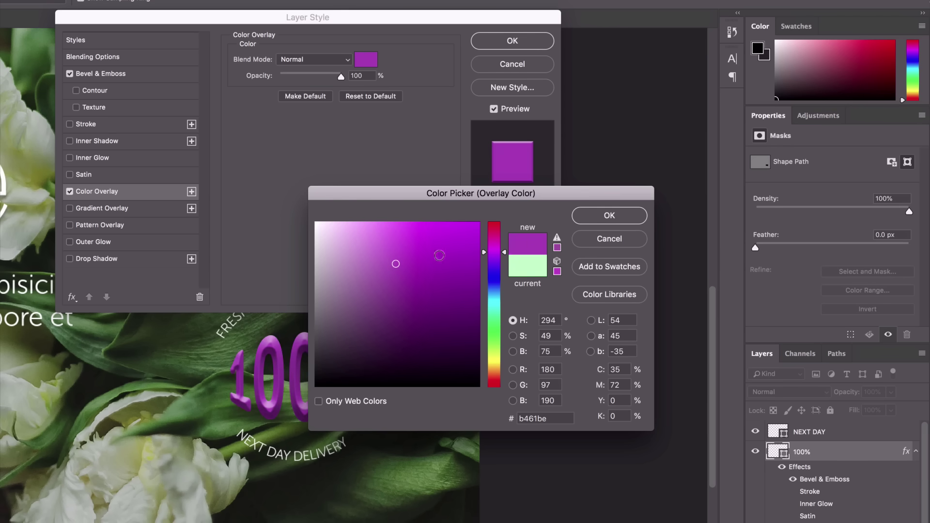
pyautogui.click(403, 244)
pyautogui.click(384, 239)
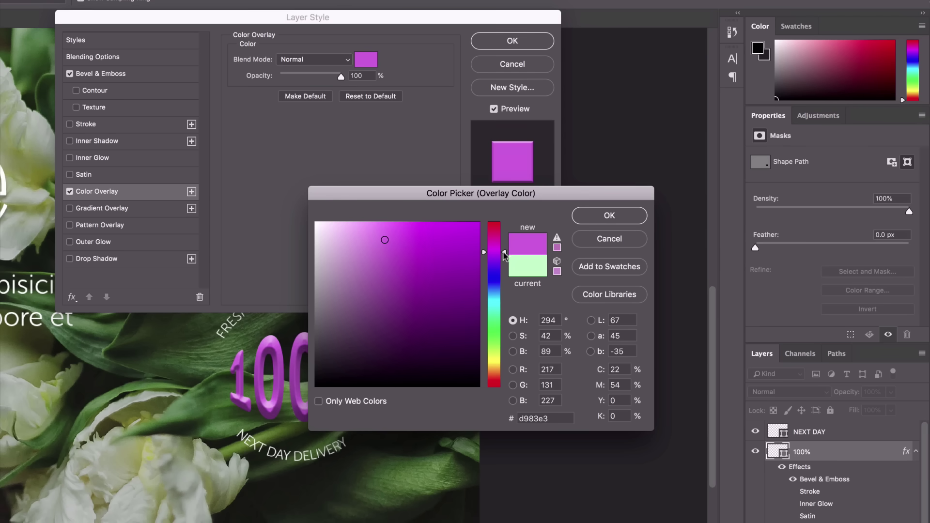
# Set the 100% text's overlay color to magenta d73479, checking it against the flyer, and apply the layer style.
pyautogui.moveTo(503, 254); pyautogui.dragTo(497, 234)
pyautogui.click(430, 234)
pyautogui.click(431, 237)
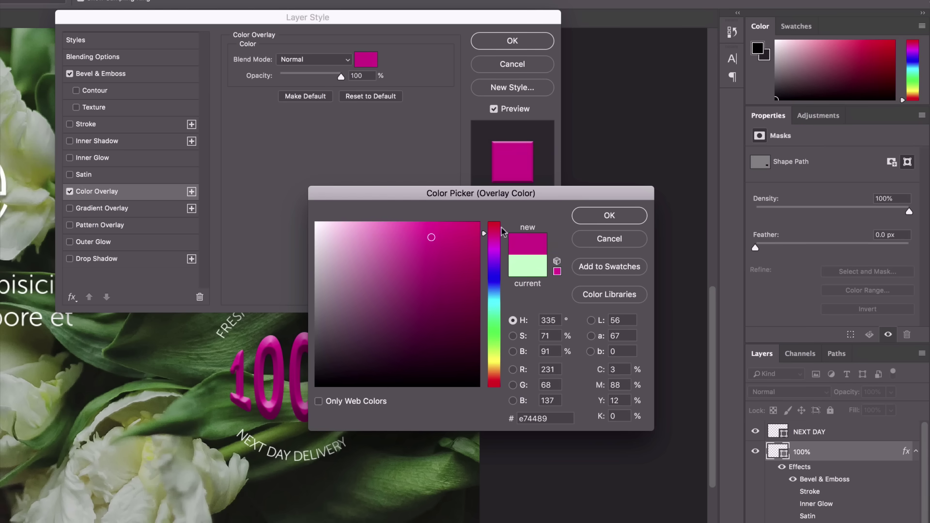
pyautogui.moveTo(443, 240)
pyautogui.mouseDown()
pyautogui.moveTo(414, 272)
pyautogui.moveTo(427, 236)
pyautogui.moveTo(439, 248)
pyautogui.mouseUp()
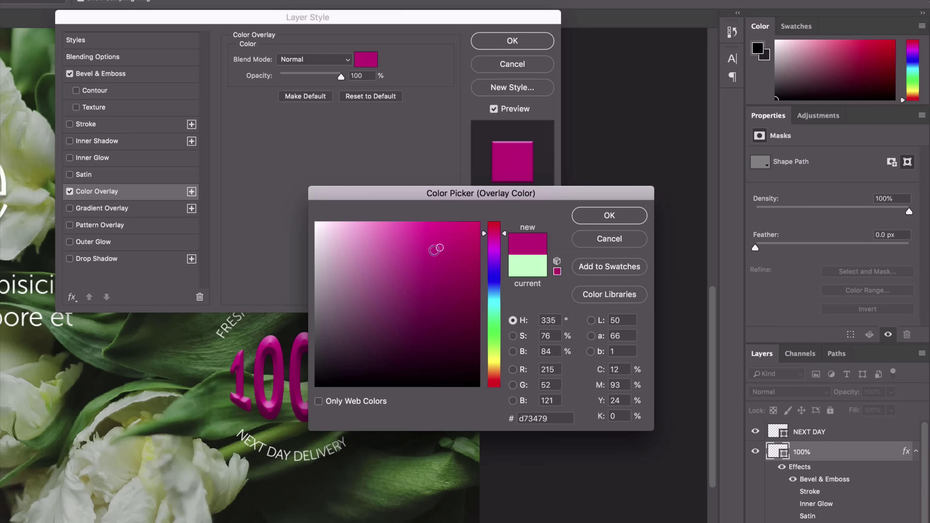
pyautogui.moveTo(370, 195); pyautogui.dragTo(428, 180)
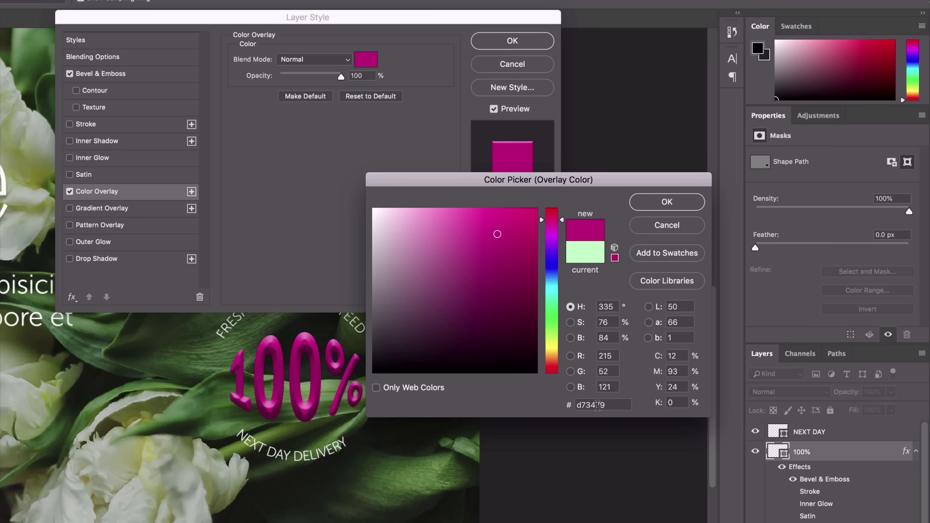
pyautogui.click(663, 203)
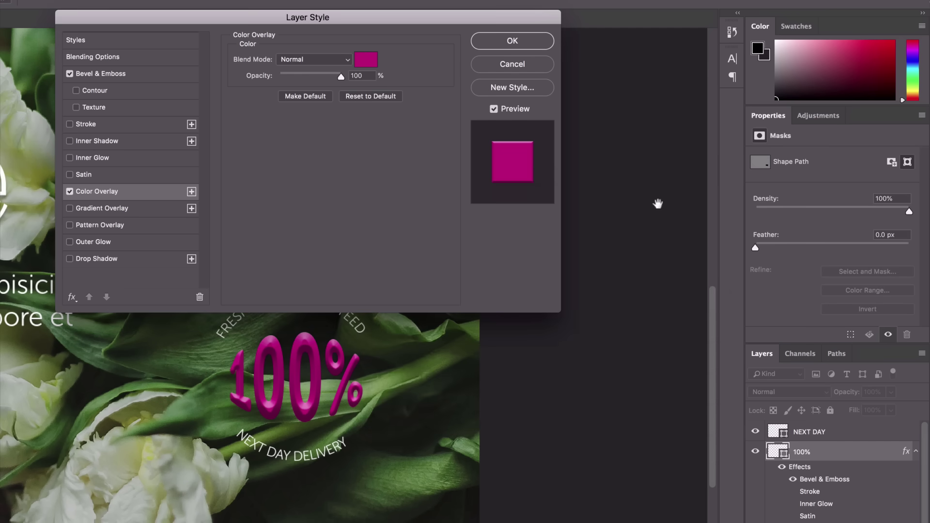
pyautogui.click(512, 41)
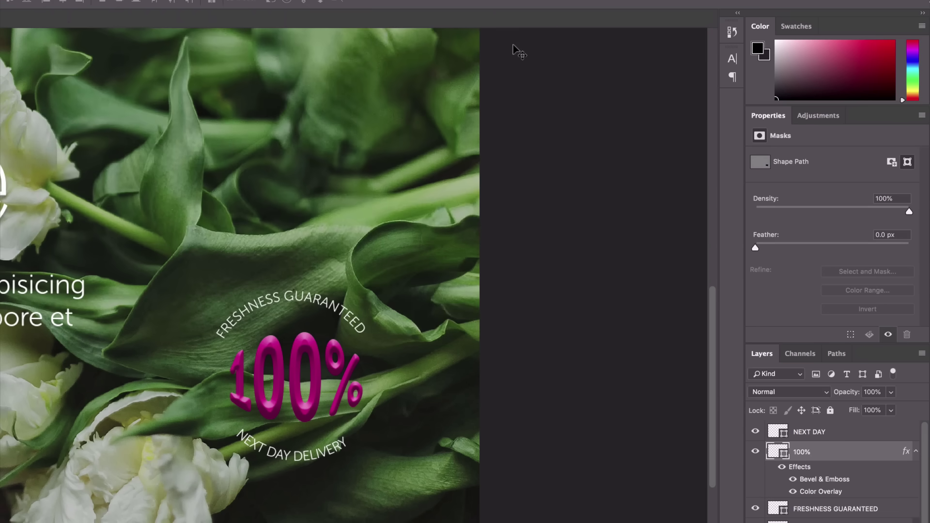
# Activate the Rectangle tool and switch it from Path to Shape mode.
pyautogui.press('super+minus')
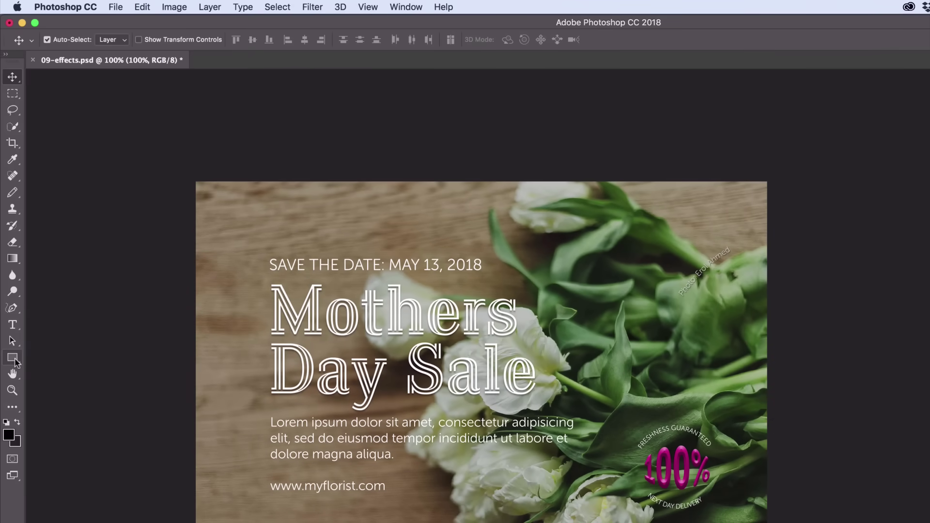
pyautogui.click(12, 358)
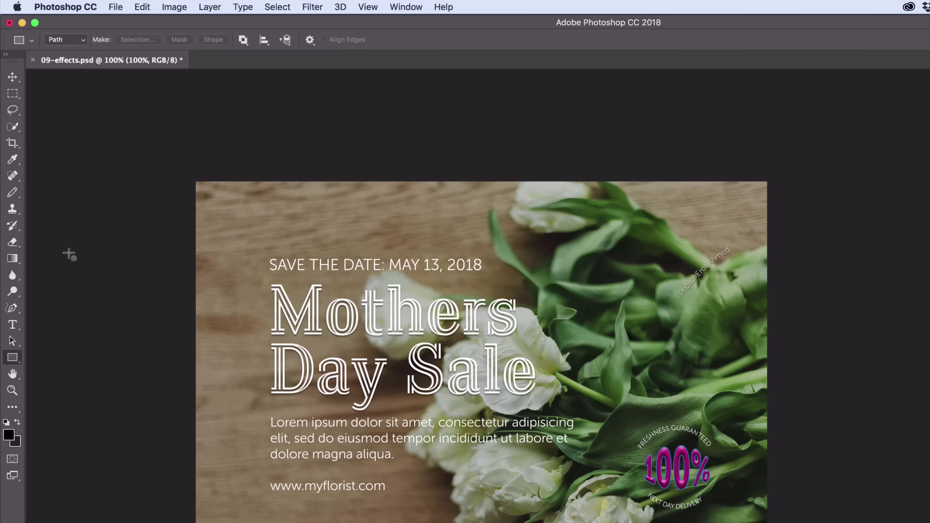
pyautogui.click(12, 357)
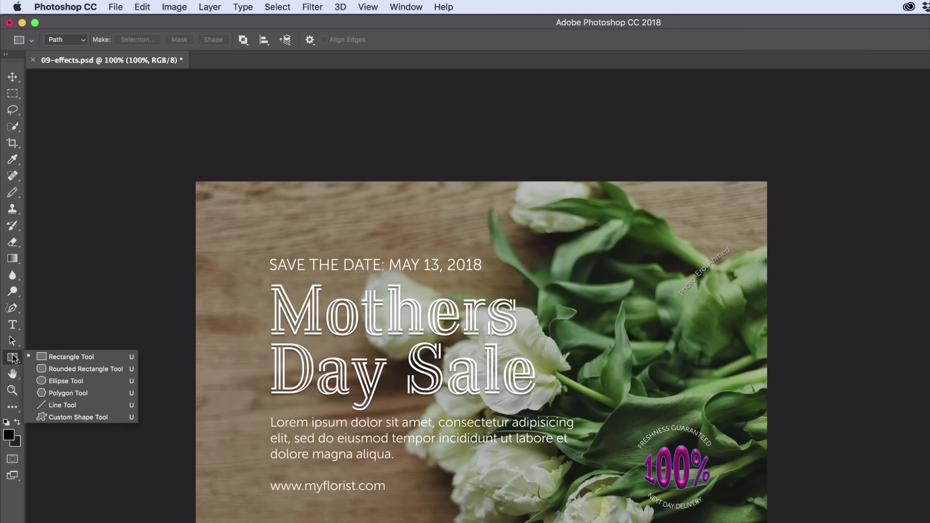
pyautogui.click(70, 40)
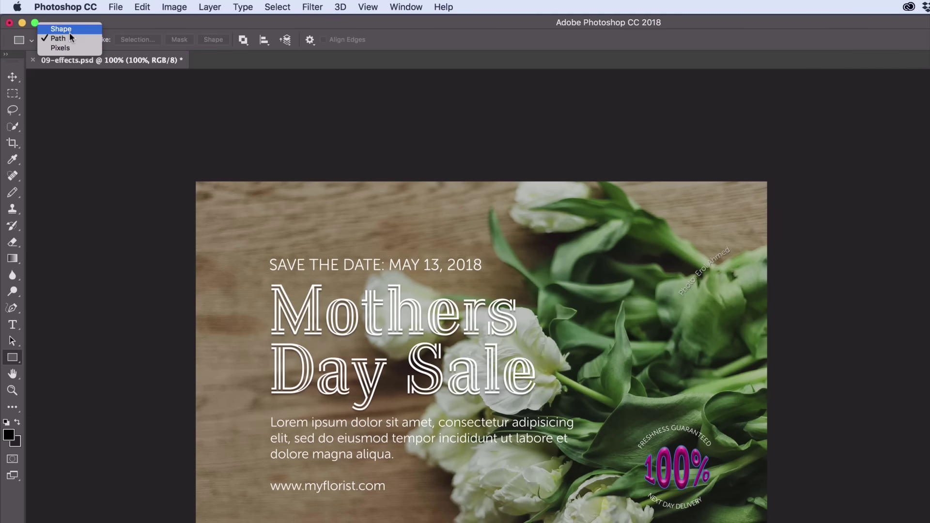
pyautogui.click(68, 39)
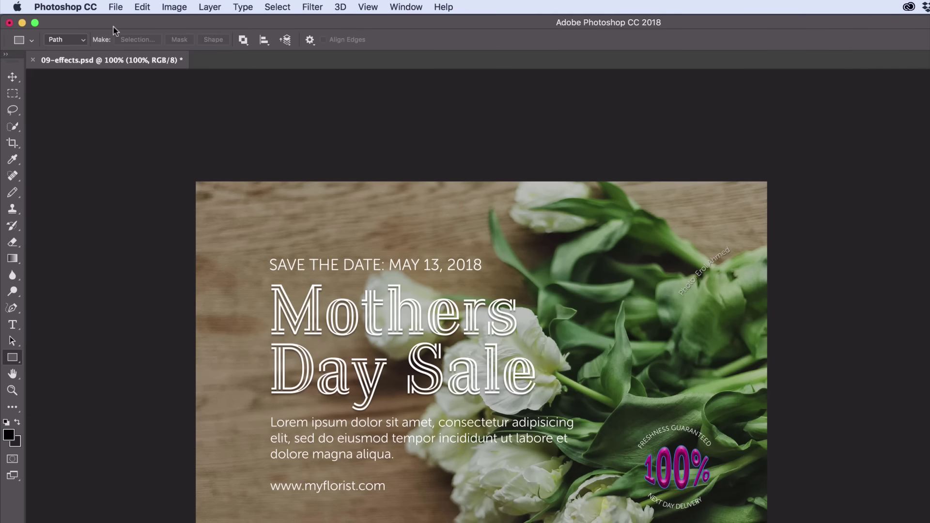
pyautogui.click(80, 44)
pyautogui.click(81, 30)
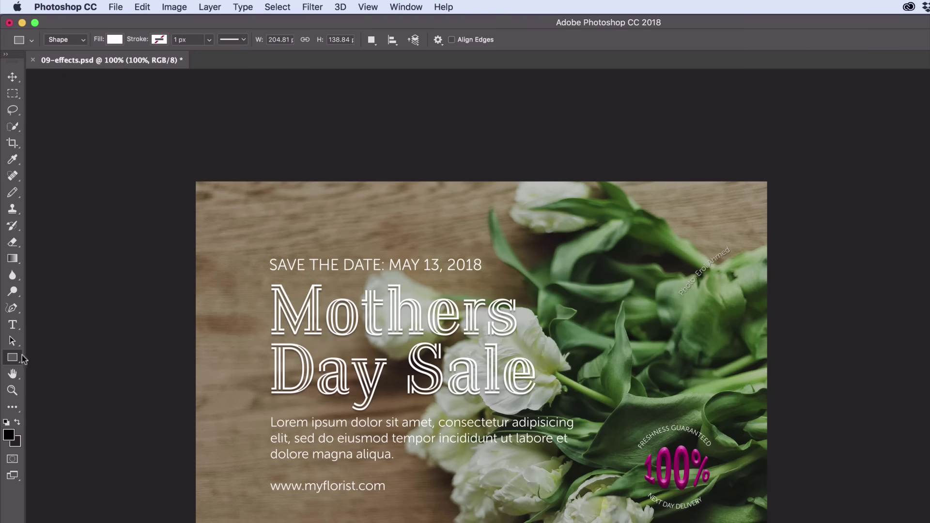
# Set the rectangle's fill to solid black and leave its stroke at none.
pyautogui.click(113, 40)
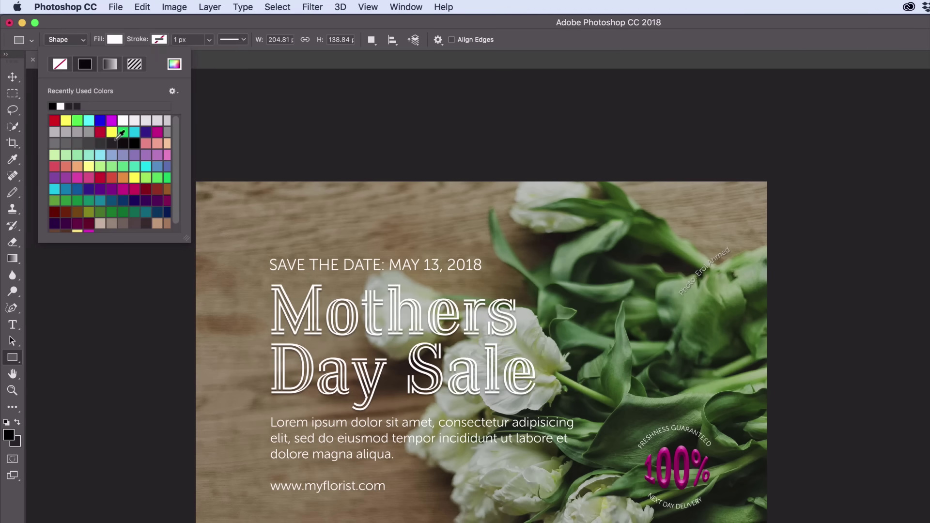
pyautogui.click(134, 143)
pyautogui.click(174, 64)
pyautogui.moveTo(689, 209); pyautogui.dragTo(324, 66)
pyautogui.click(532, 115)
pyautogui.click(135, 26)
pyautogui.click(158, 39)
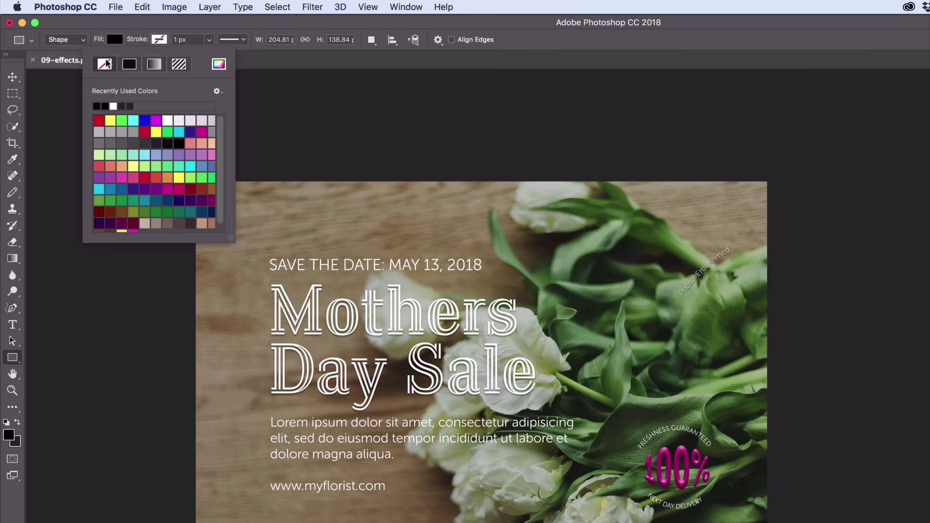
pyautogui.click(150, 25)
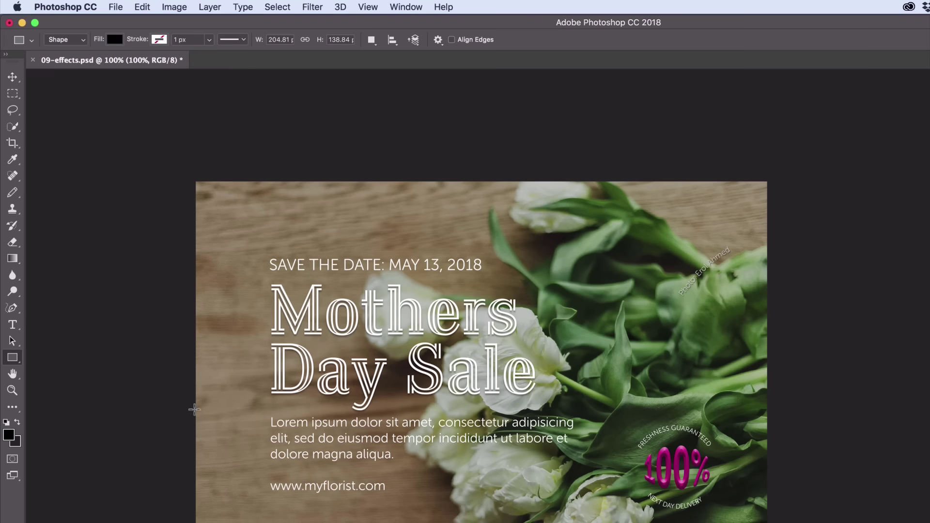
# Draw a black rectangle about 1258 by 351 px over the paragraph and web address, and shift it slightly downward.
pyautogui.moveTo(182, 408); pyautogui.dragTo(580, 519)
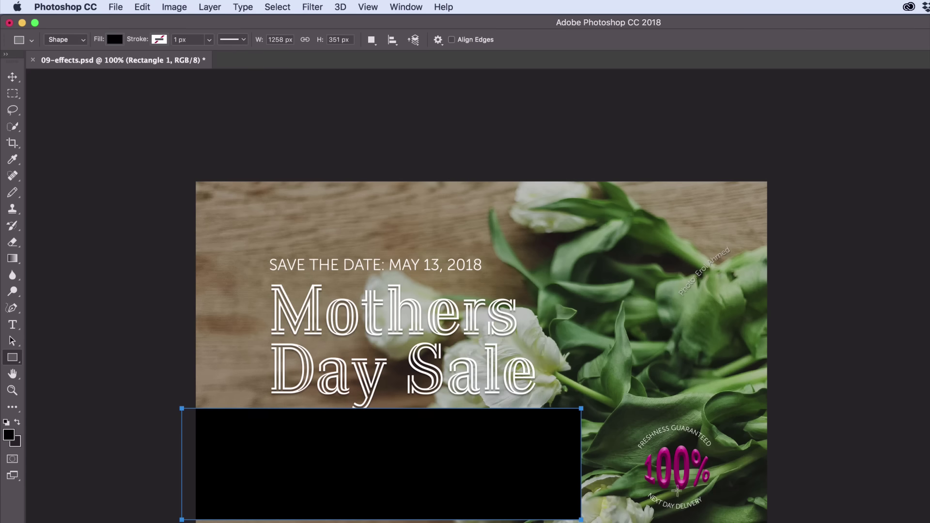
pyautogui.click(12, 76)
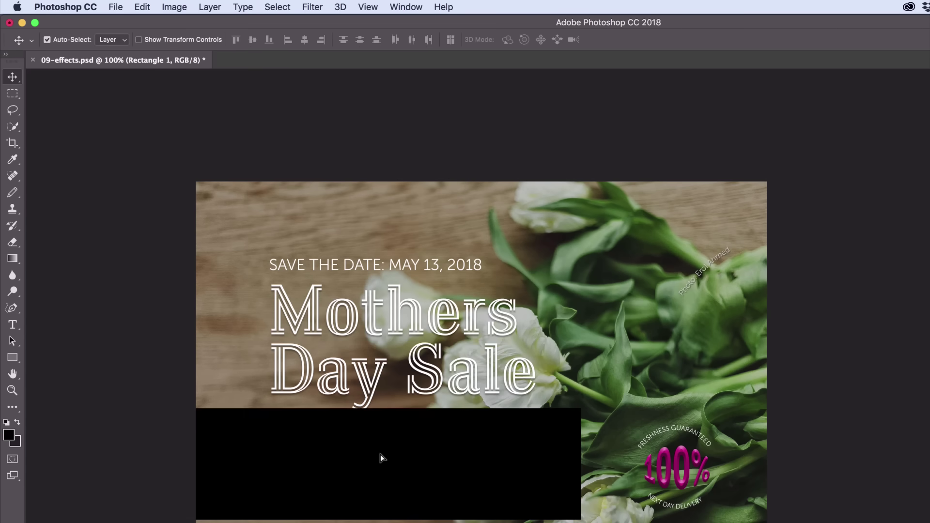
pyautogui.moveTo(380, 455); pyautogui.dragTo(380, 469)
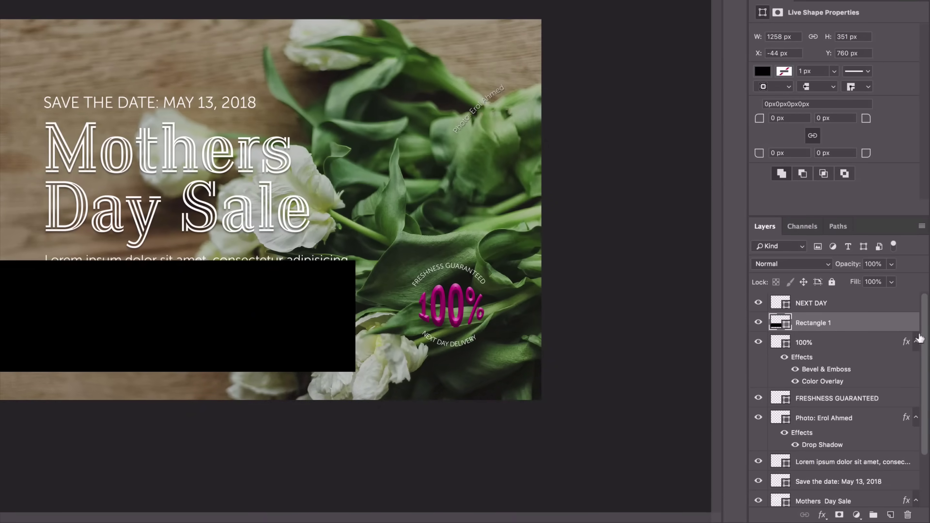
# Reorder the rectangle's layer to sit beneath all the text, directly above the photo in Layer 1.
pyautogui.moveTo(821, 323); pyautogui.dragTo(816, 490)
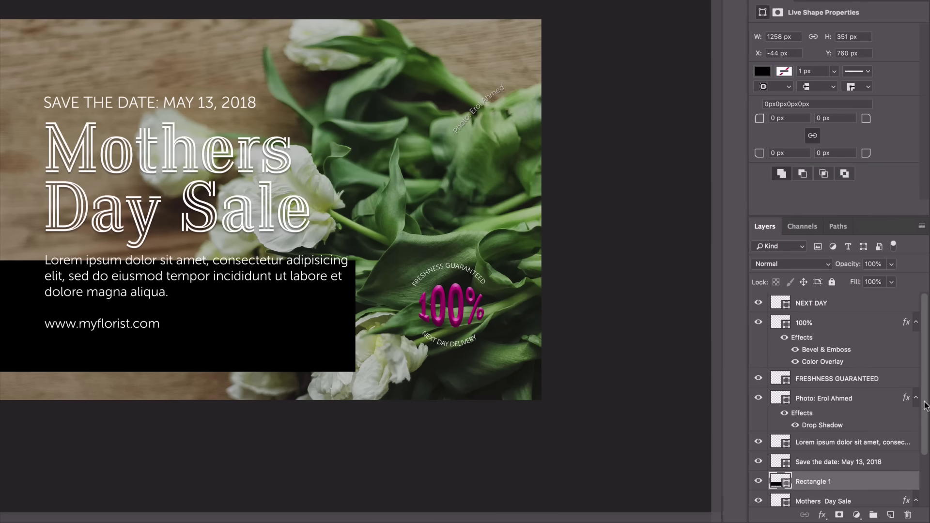
pyautogui.scroll(-3, 925, 406)
pyautogui.moveTo(854, 426); pyautogui.dragTo(847, 470)
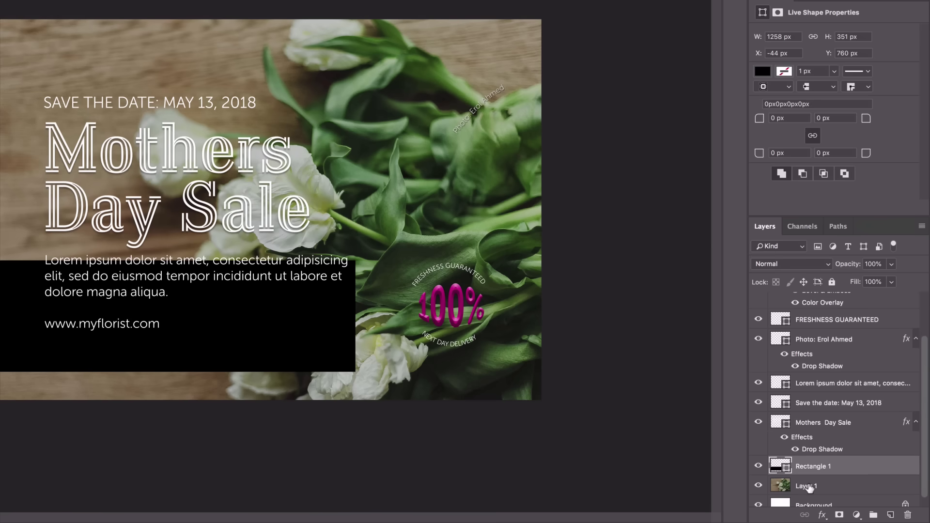
pyautogui.click(861, 387)
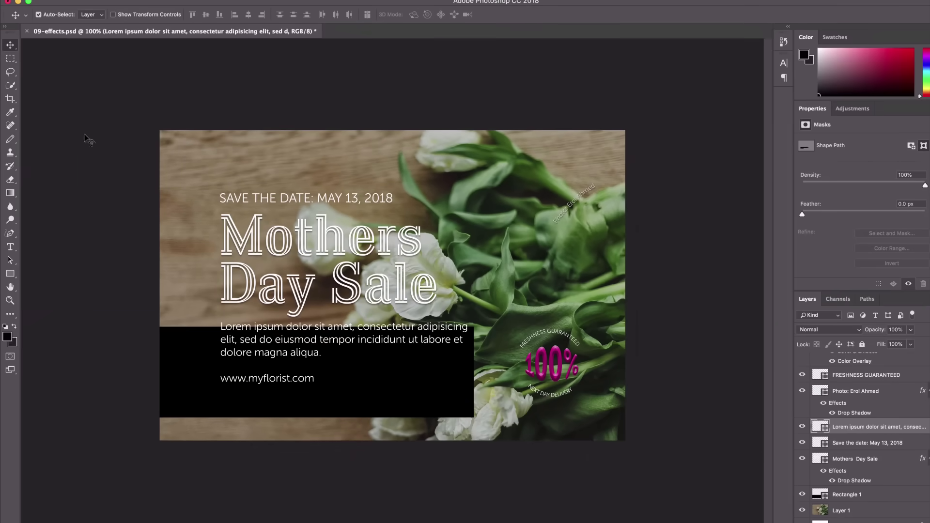
pyautogui.moveTo(299, 344); pyautogui.dragTo(301, 352)
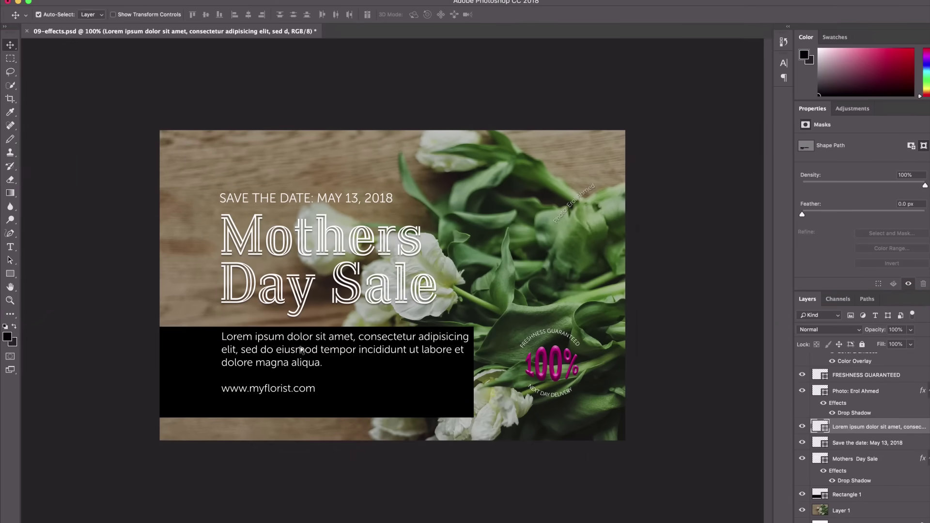
pyautogui.press('super+z')
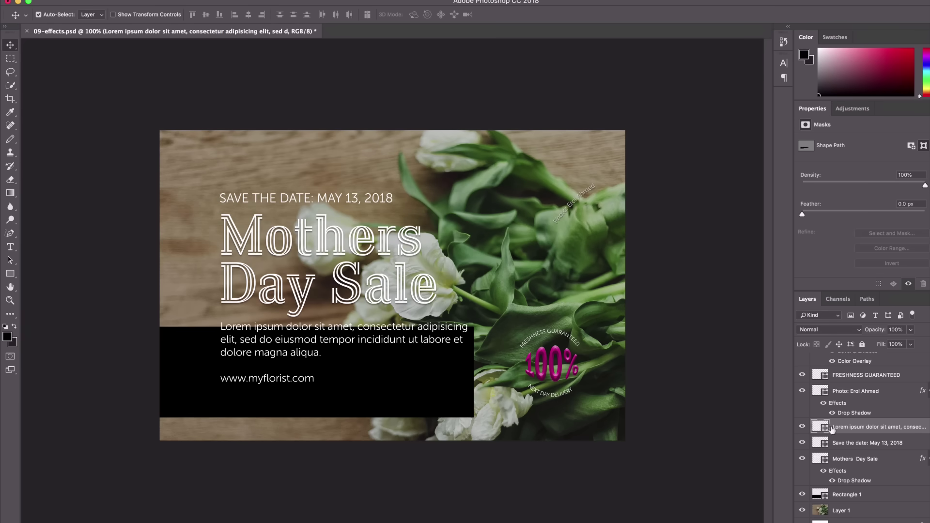
pyautogui.click(609, 334)
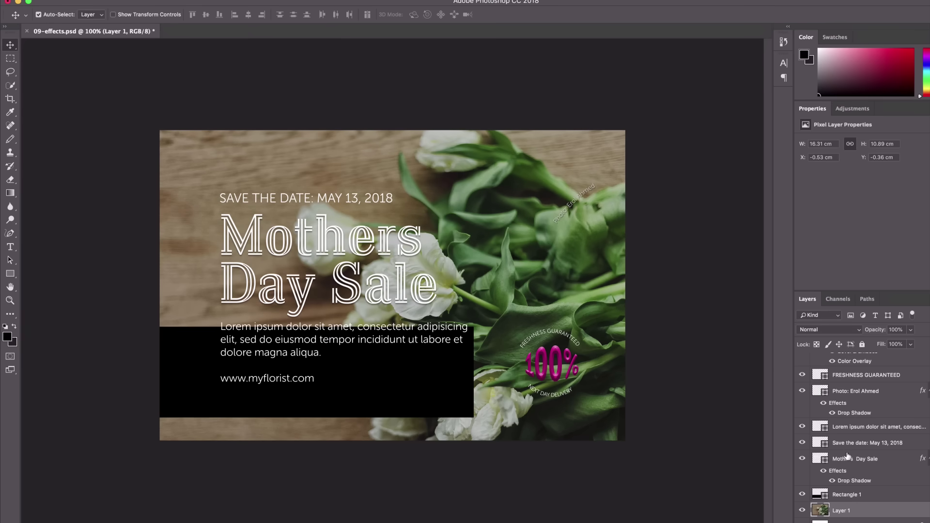
pyautogui.click(557, 373)
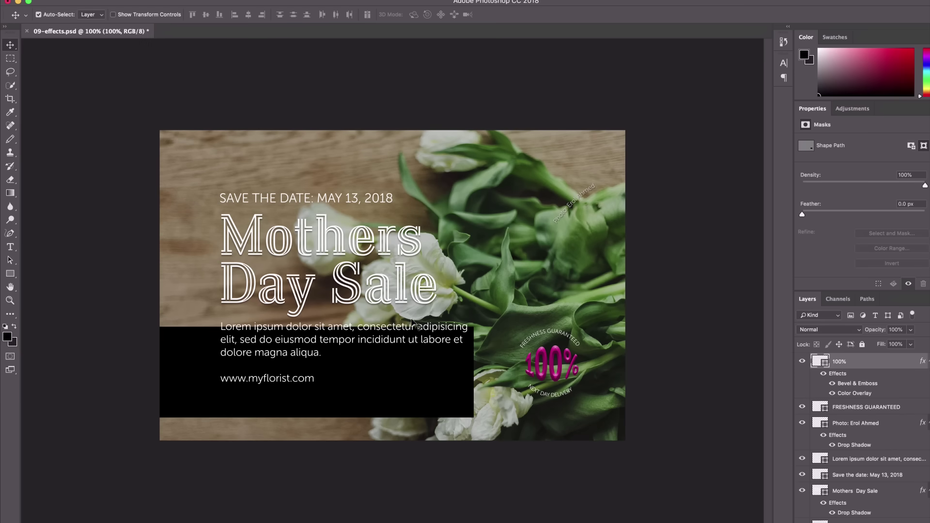
# Turn off Auto-Select for the Move tool and move the Lorem ipsum text layer down inside the black rectangle.
pyautogui.click(38, 15)
pyautogui.click(863, 459)
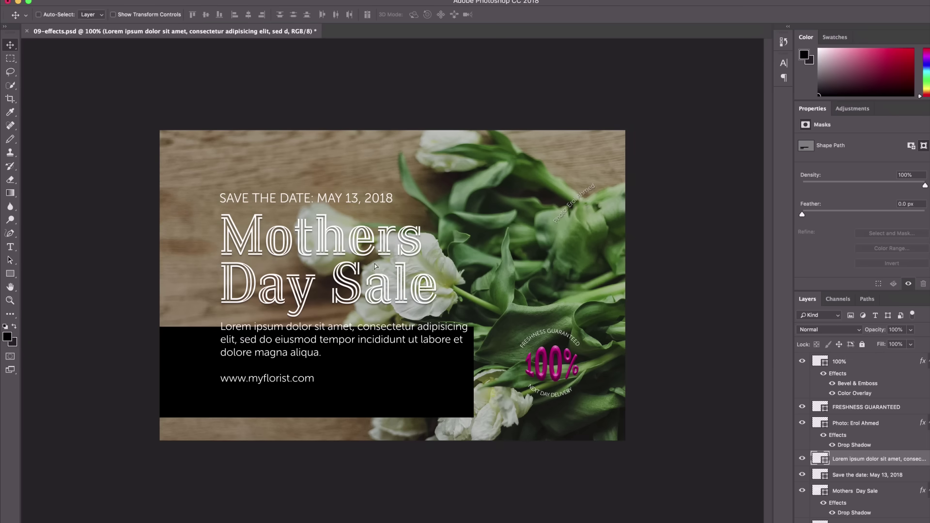
pyautogui.moveTo(376, 266); pyautogui.dragTo(373, 286)
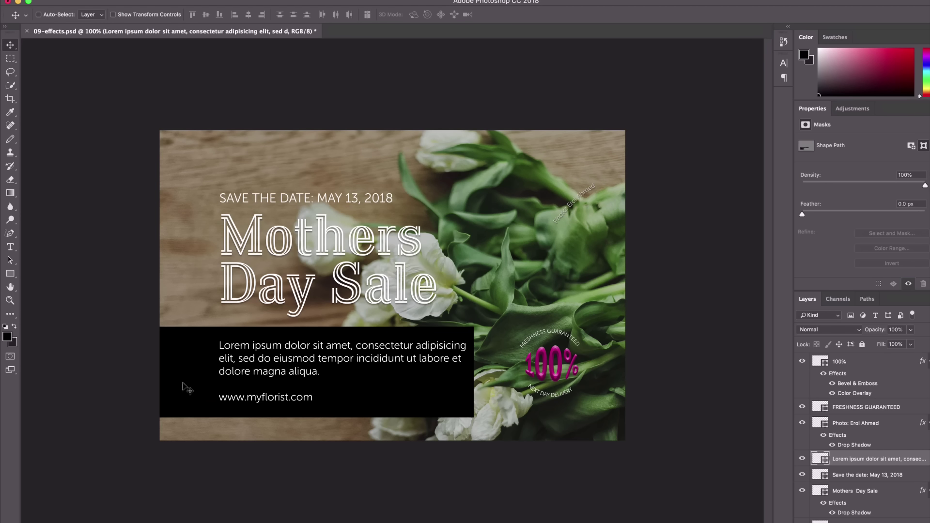
# Move the Rectangle 1 layer so its left edge sits flush with the canvas, at about X 0 px, Y 768 px.
pyautogui.scroll(-2, 874, 485)
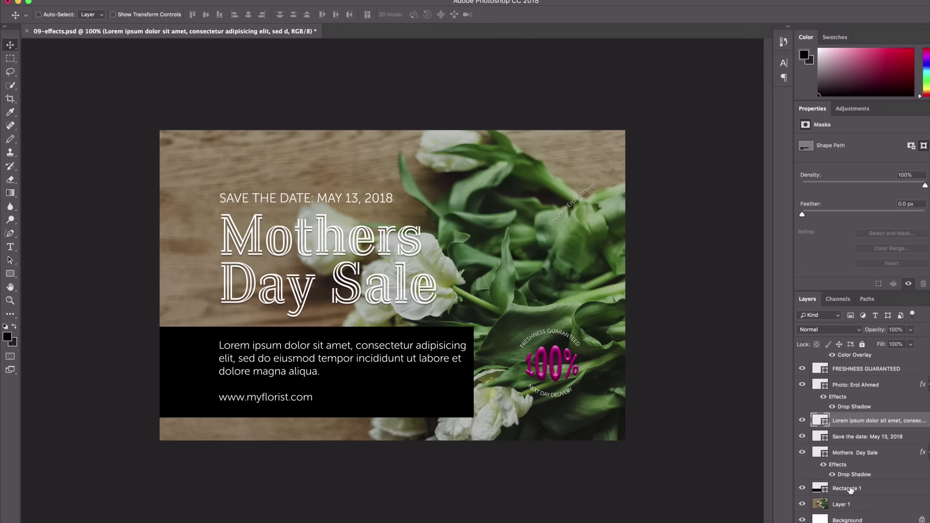
pyautogui.click(849, 489)
pyautogui.moveTo(176, 369); pyautogui.dragTo(186, 371)
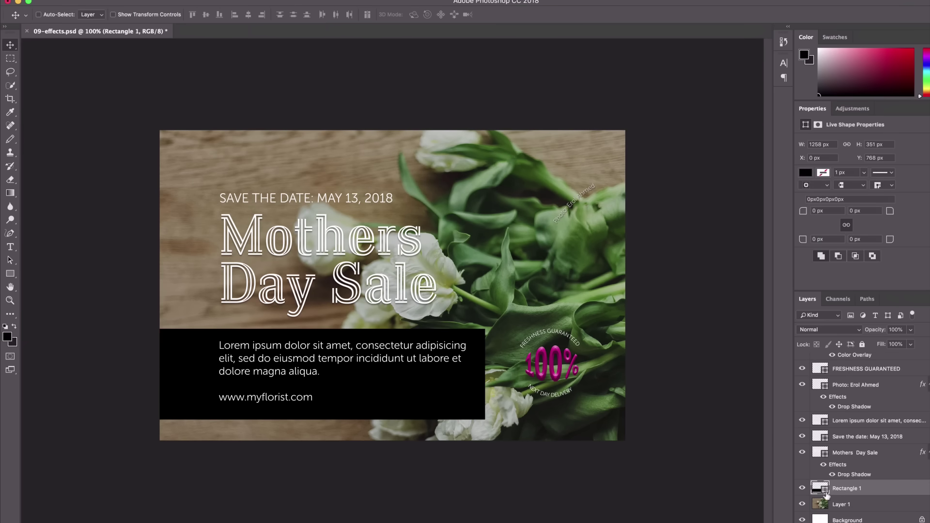
# Lower the black rectangle's layer opacity to 43%.
pyautogui.click(910, 330)
pyautogui.moveTo(907, 344); pyautogui.dragTo(881, 343)
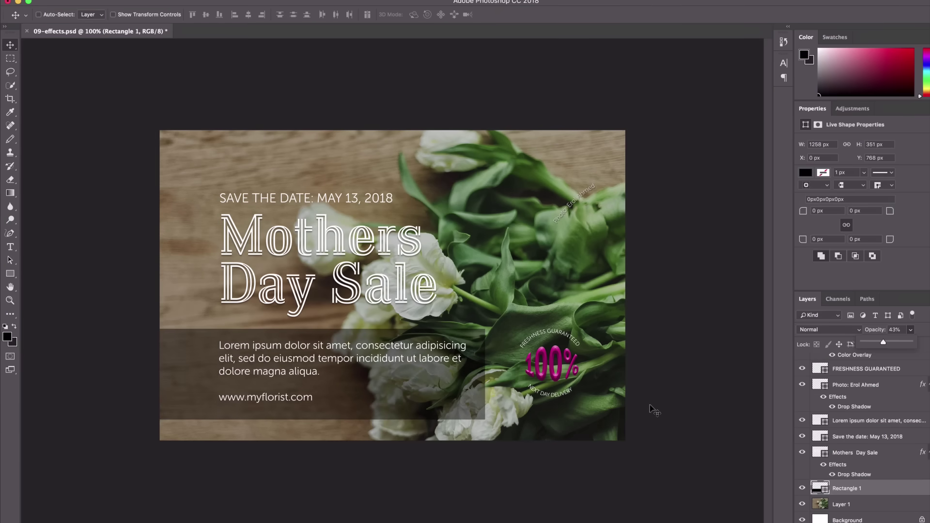
pyautogui.click(661, 363)
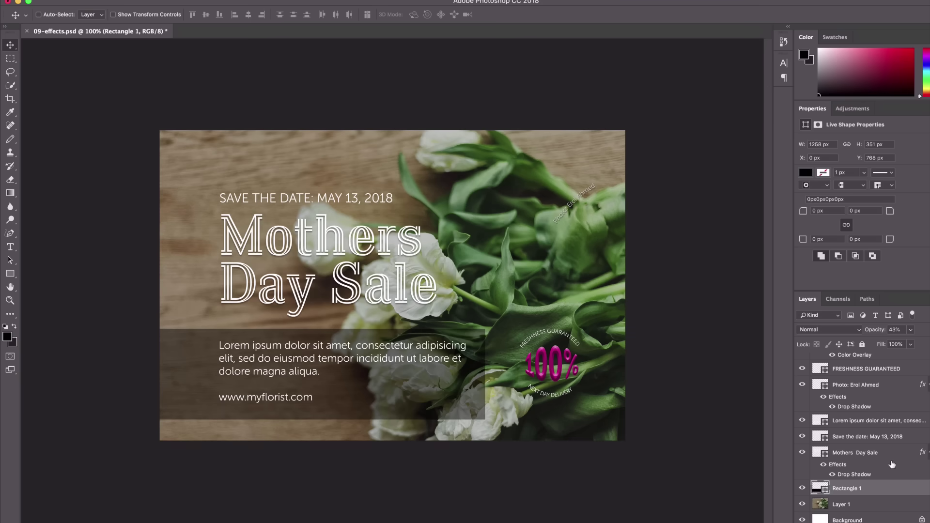
# Add a Stroke effect to the Mothers Day Sale layer in addition to its drop shadow, keeping the lettering in view.
pyautogui.click(854, 456)
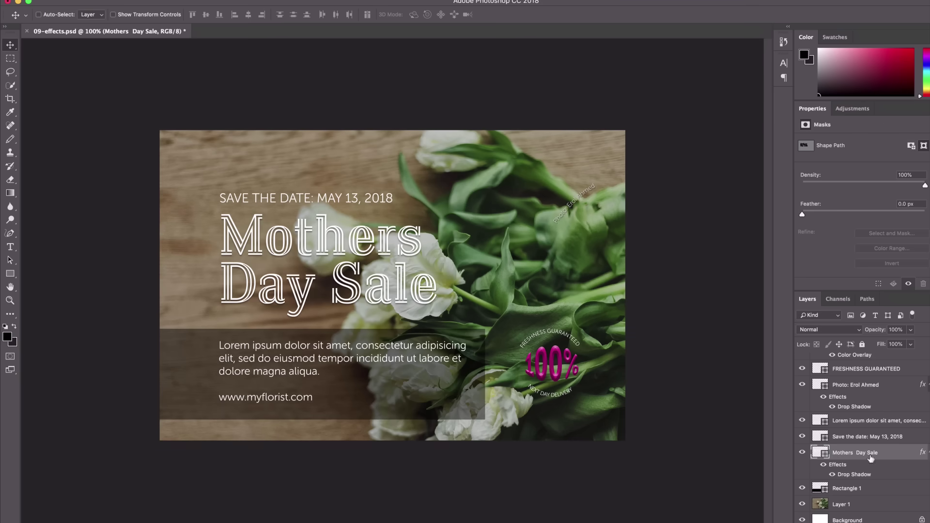
pyautogui.doubleClick(852, 475)
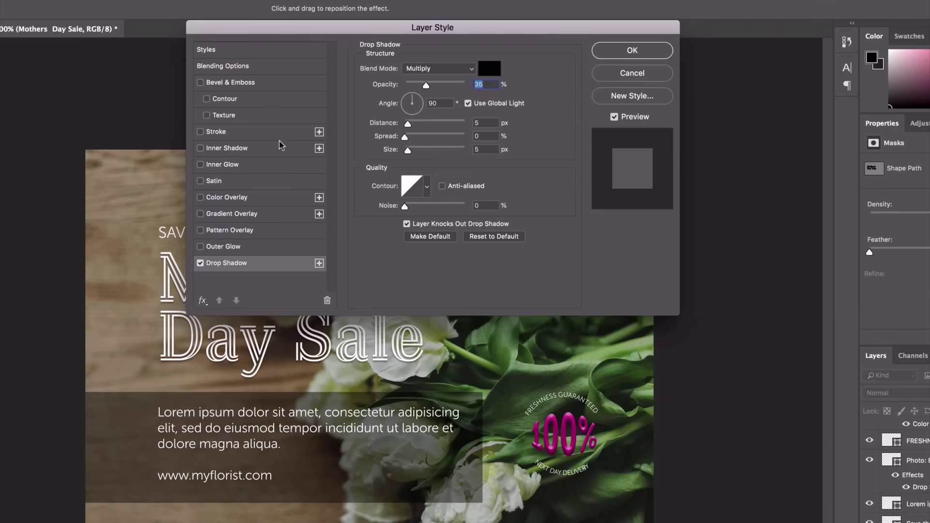
pyautogui.click(200, 132)
pyautogui.click(219, 133)
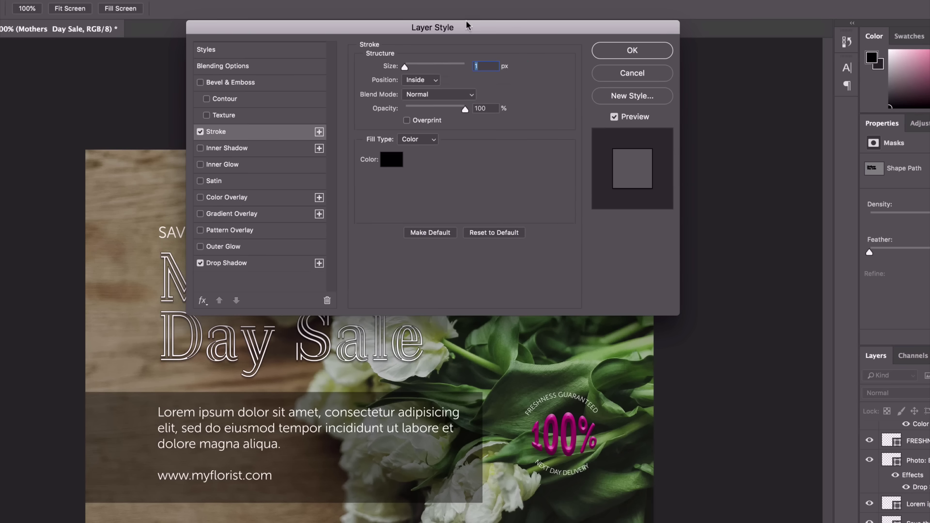
pyautogui.moveTo(484, 32); pyautogui.dragTo(606, 90)
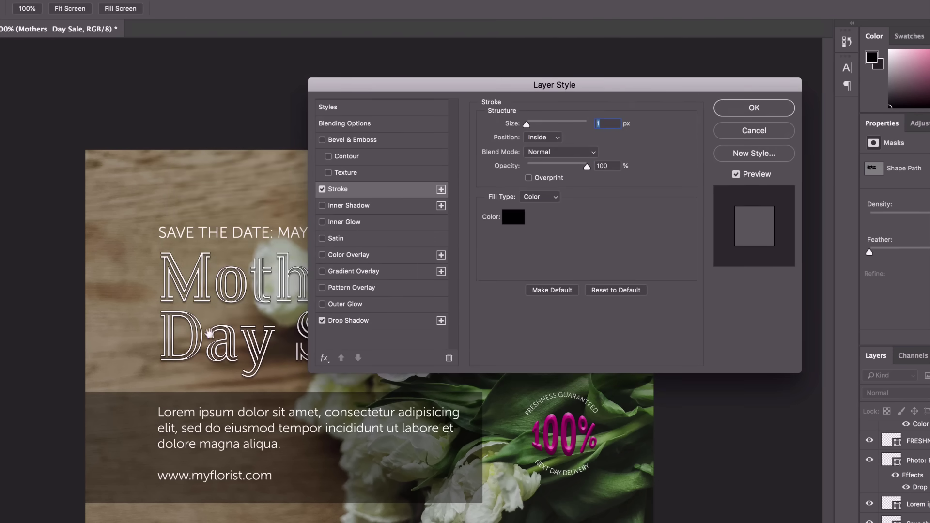
pyautogui.moveTo(428, 88); pyautogui.dragTo(450, 204)
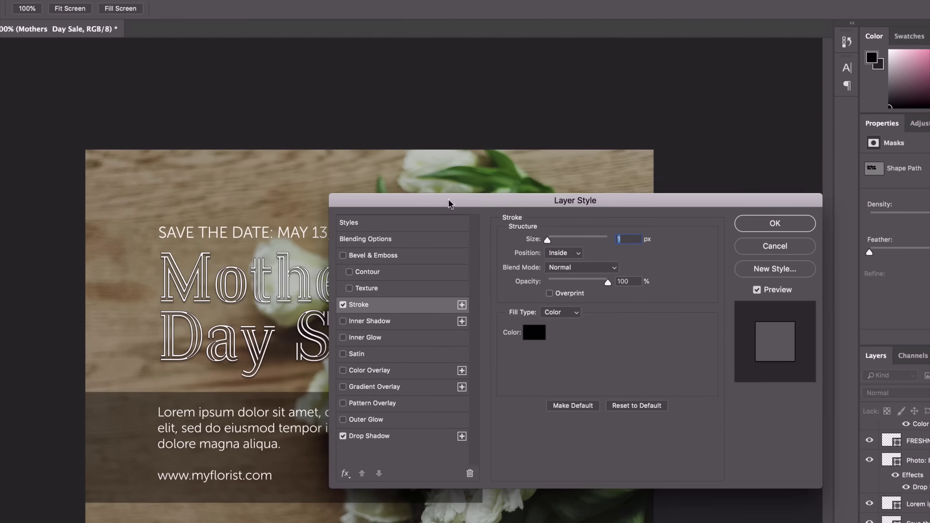
pyautogui.hotkey('ctrl', '+')
pyautogui.hotkey('ctrl', '+')
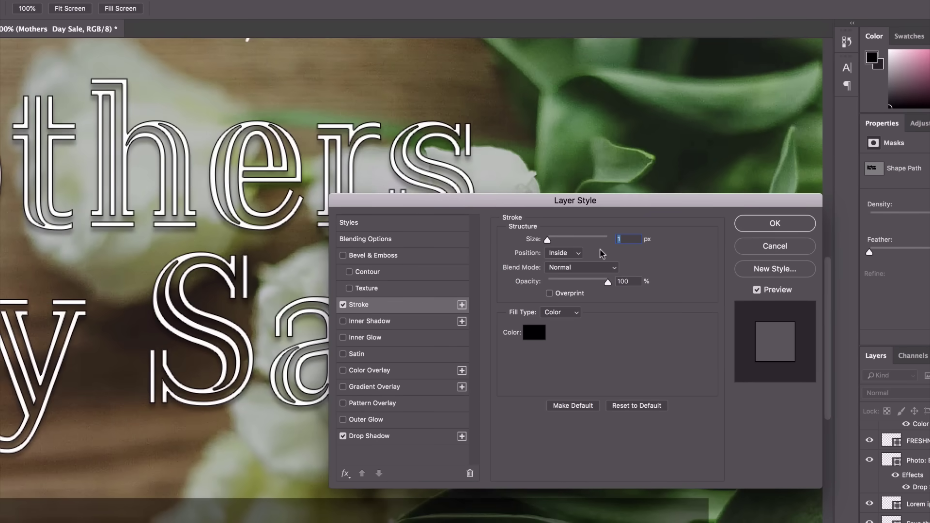
# Set the title's stroke color to magenta, hex ea1885.
pyautogui.click(542, 336)
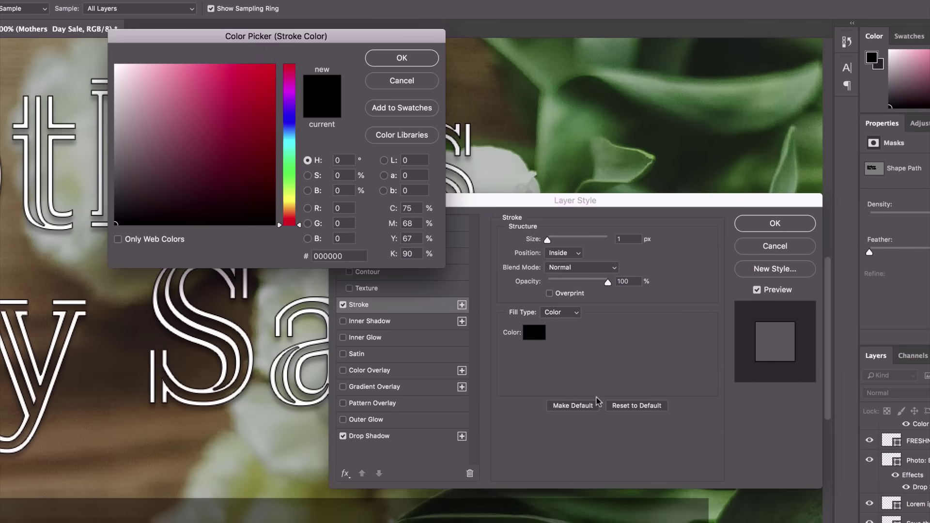
pyautogui.moveTo(287, 116); pyautogui.dragTo(289, 78)
pyautogui.click(259, 76)
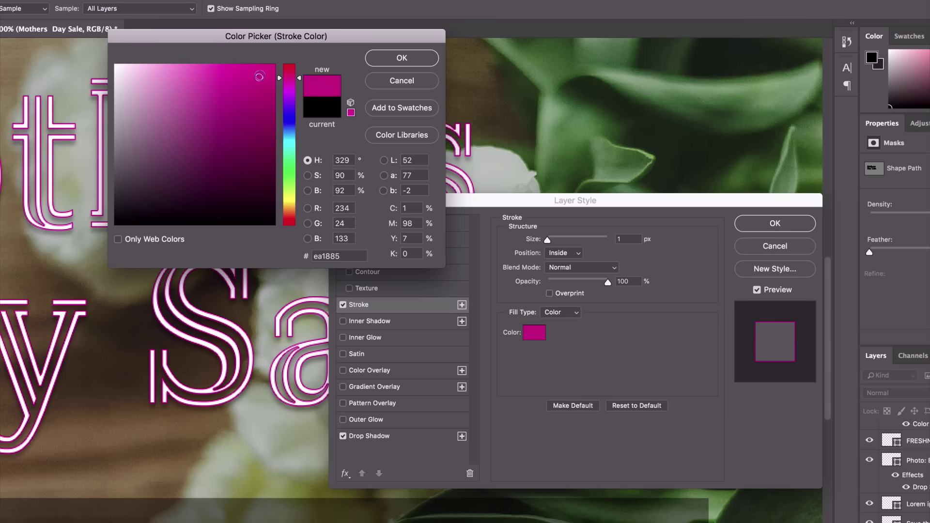
pyautogui.click(413, 59)
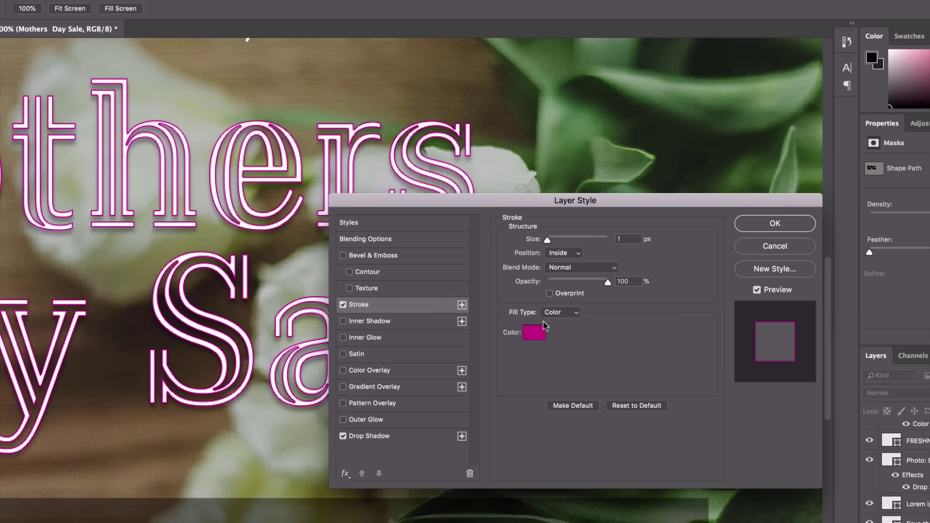
# Set the title's stroke to 2 px positioned Outside, and apply the layer style.
pyautogui.moveTo(544, 242); pyautogui.dragTo(547, 240)
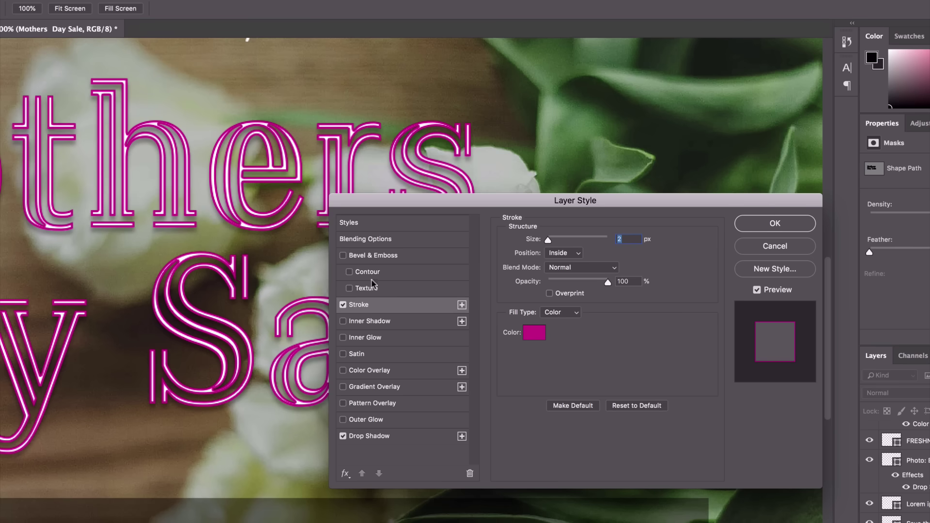
pyautogui.click(565, 252)
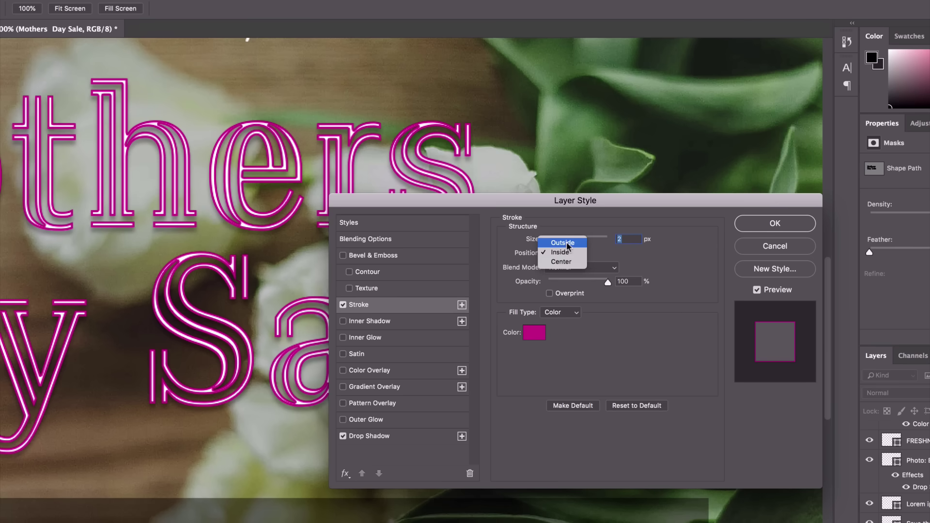
pyautogui.click(566, 242)
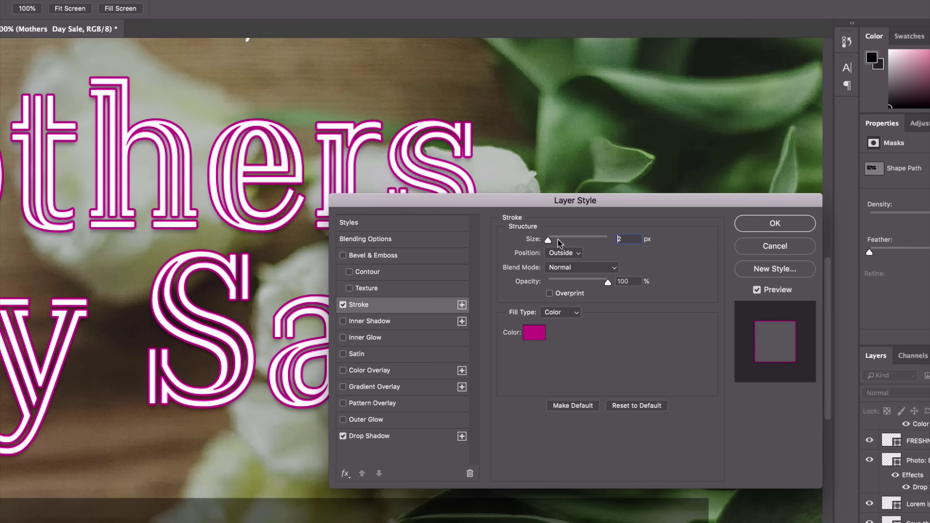
pyautogui.moveTo(558, 240); pyautogui.dragTo(547, 241)
pyautogui.click(564, 252)
pyautogui.click(647, 258)
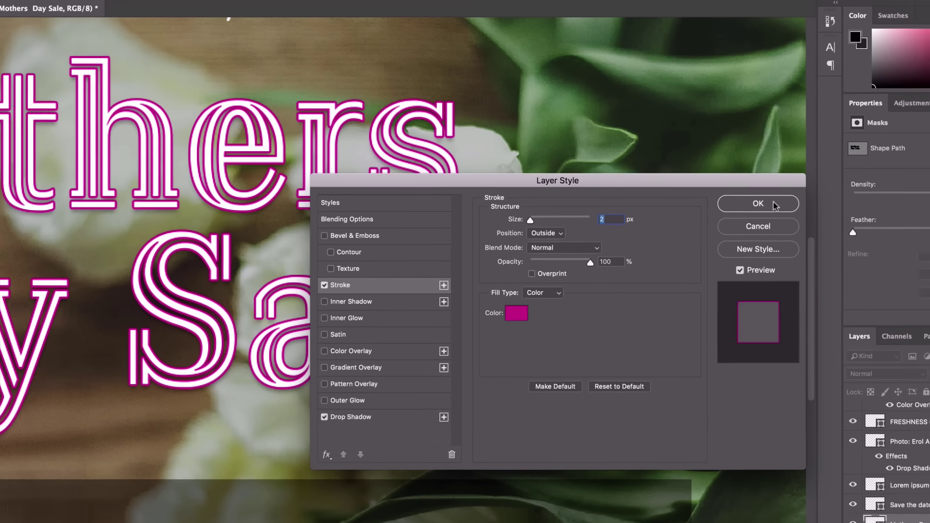
pyautogui.click(789, 221)
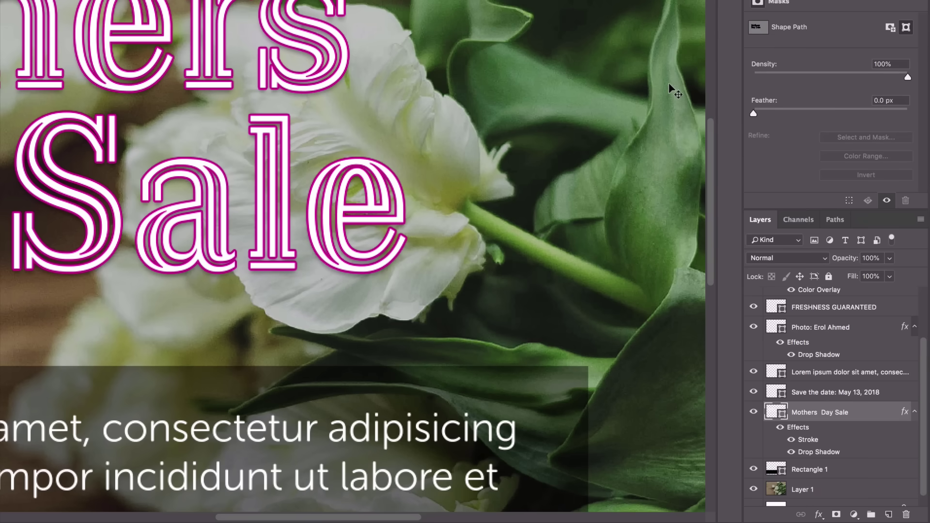
# Rename the photo layer, Layer 1, as Flowers.
pyautogui.press('super+minus')
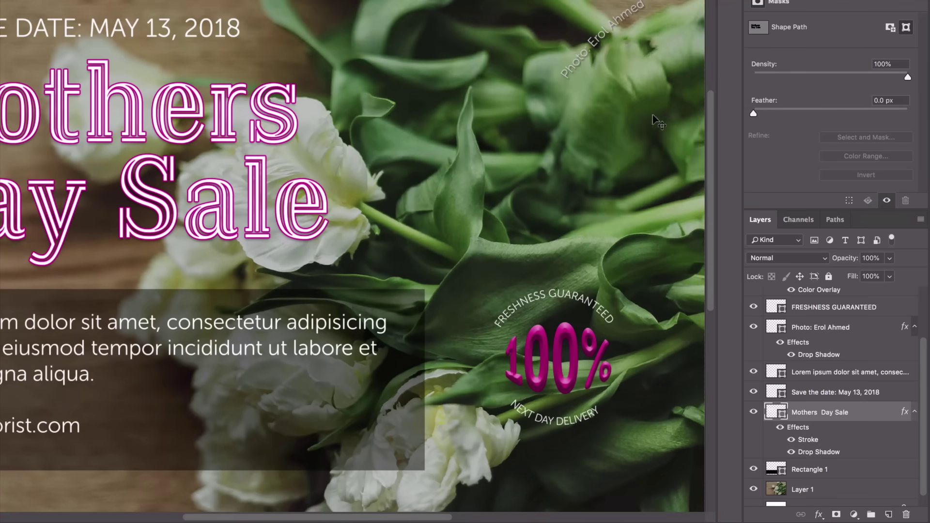
pyautogui.press('super+minus')
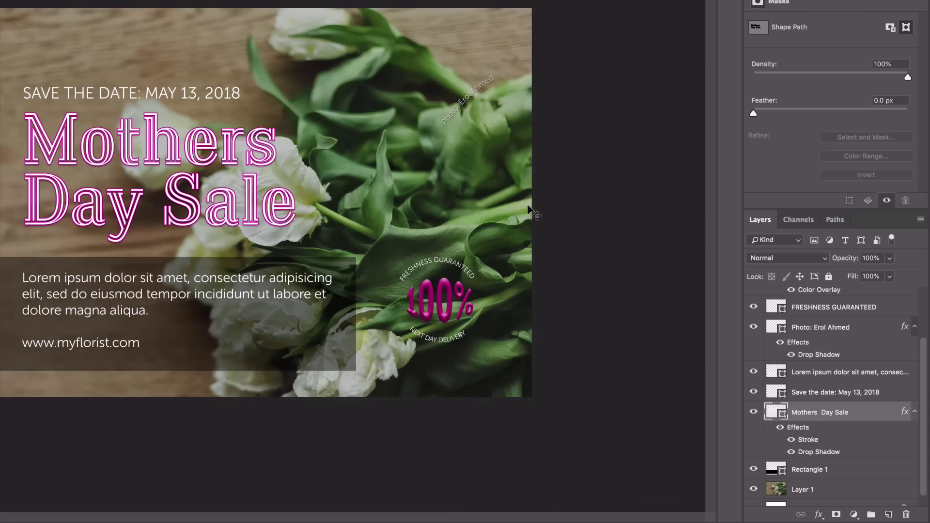
pyautogui.click(810, 490)
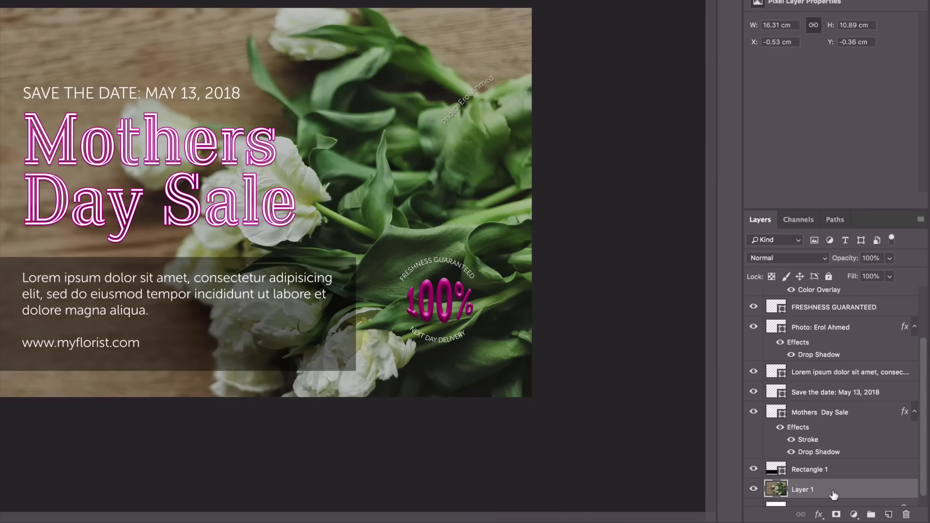
pyautogui.doubleClick(803, 489)
pyautogui.write('Flowers')
pyautogui.press('Return')
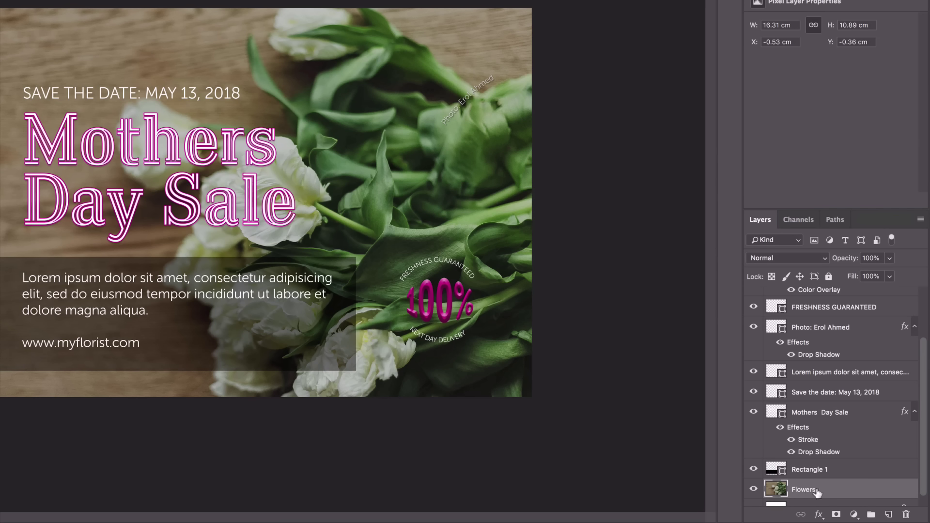
# Add a Gradient Overlay effect to the Flowers layer.
pyautogui.moveTo(776, 491); pyautogui.dragTo(803, 512)
pyautogui.click(818, 515)
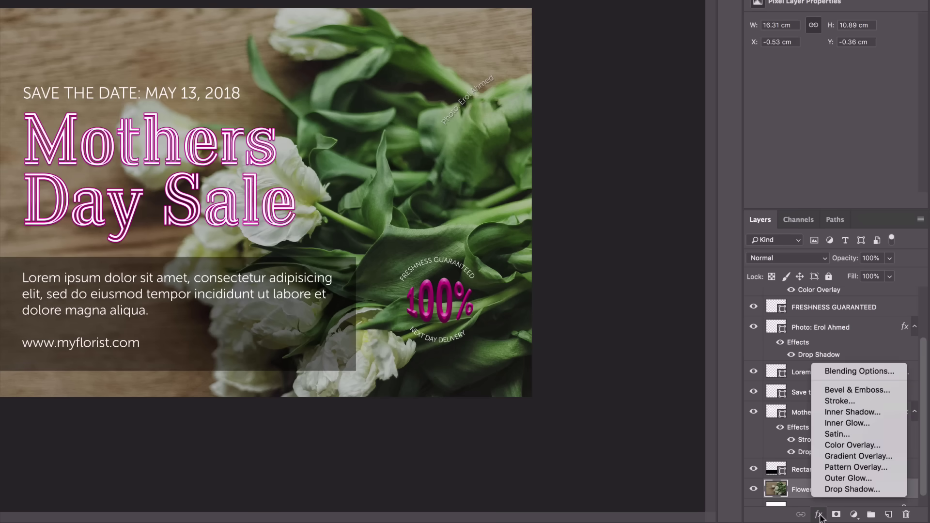
pyautogui.click(834, 455)
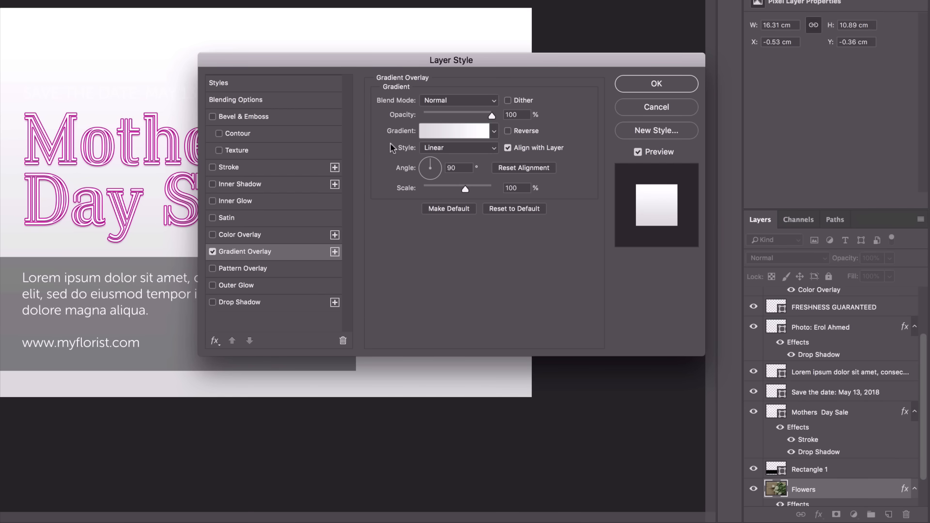
# Switch to Chrome and look over the Gradient Edge Backgrounds and 500 Gradient Backgrounds pages for gradient inspiration.
pyautogui.press('super+Tab')
pyautogui.press('super+Tab')
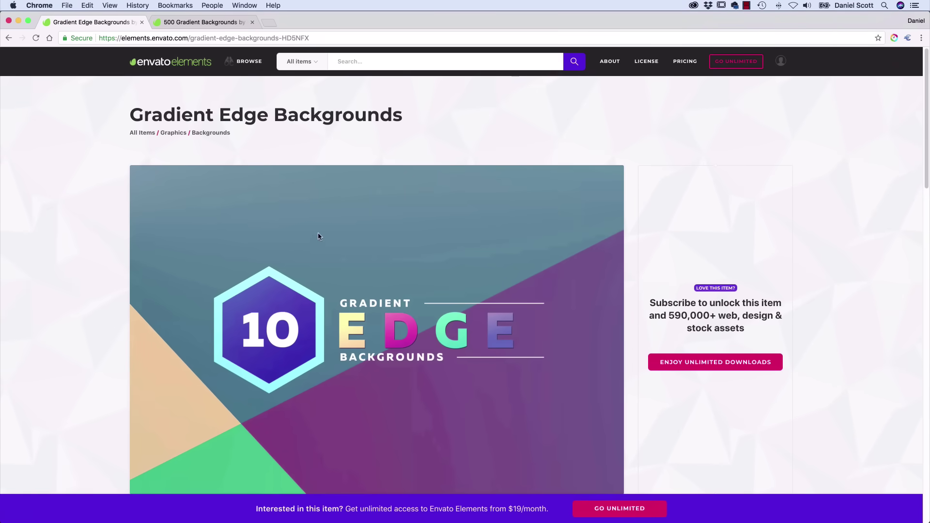
pyautogui.scroll(-5, 317, 236)
pyautogui.scroll(5, 315, 240)
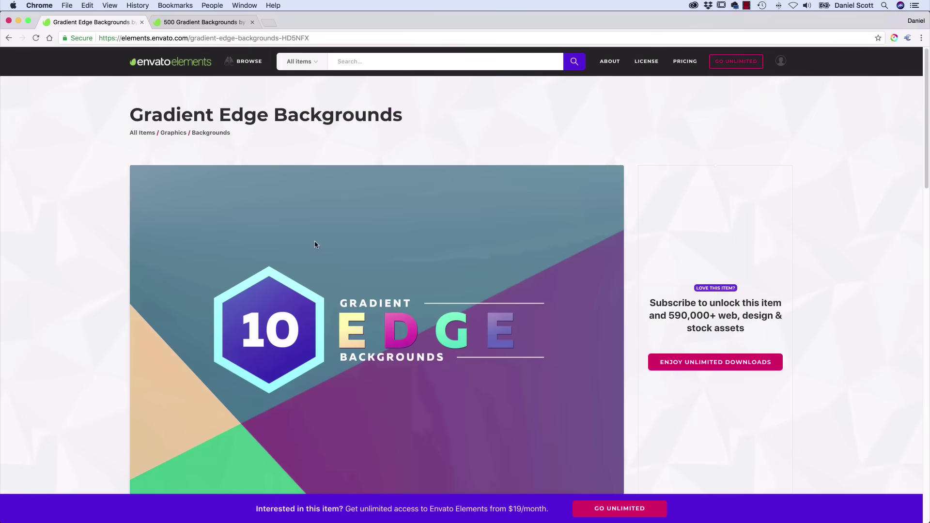
pyautogui.click(188, 23)
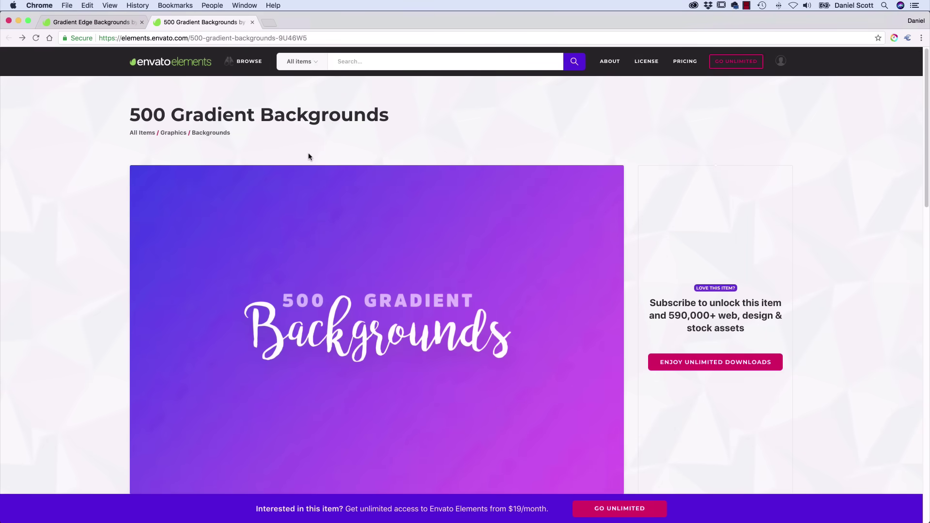
pyautogui.scroll(-1, 305, 162)
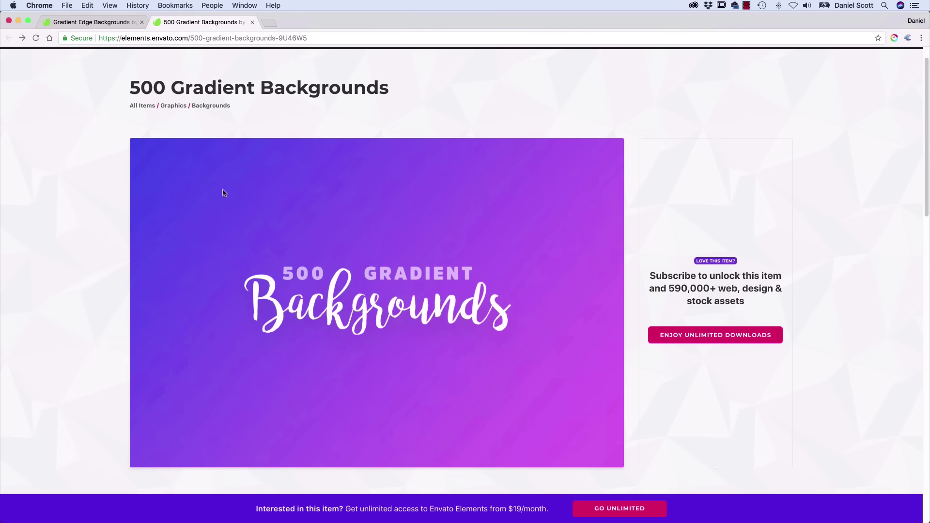
pyautogui.scroll(-1, 214, 89)
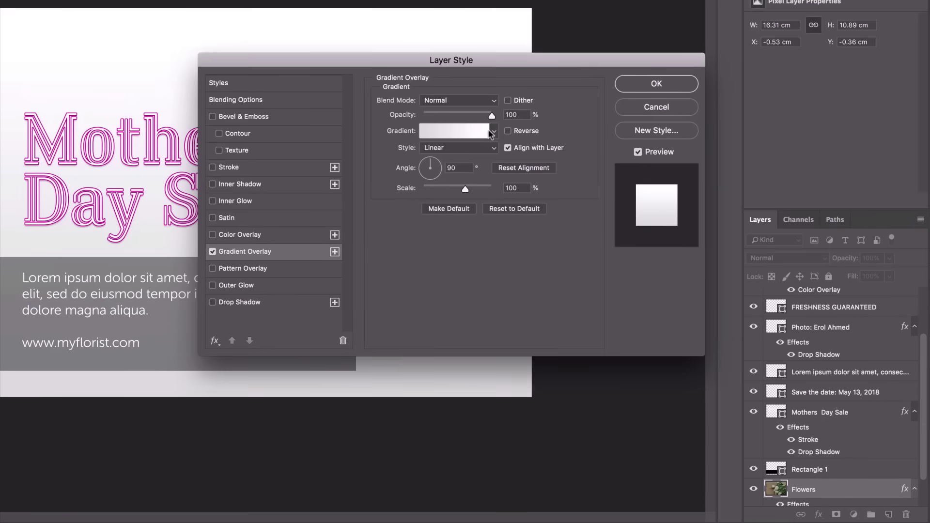
# Try several colorful preset gradients on the Flowers overlay, ending with the rainbow spectrum one.
pyautogui.click(493, 132)
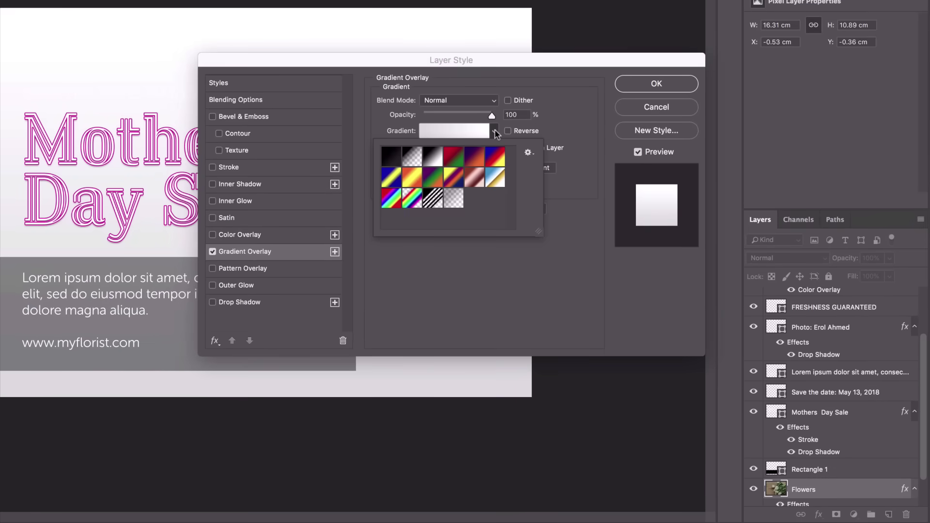
pyautogui.click(452, 159)
pyautogui.click(476, 158)
pyautogui.click(476, 178)
pyautogui.click(495, 177)
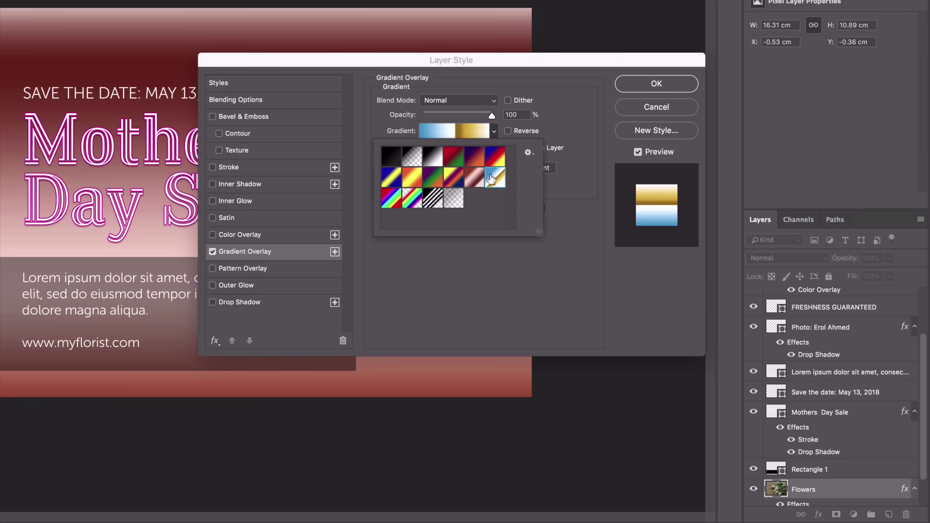
pyautogui.click(495, 157)
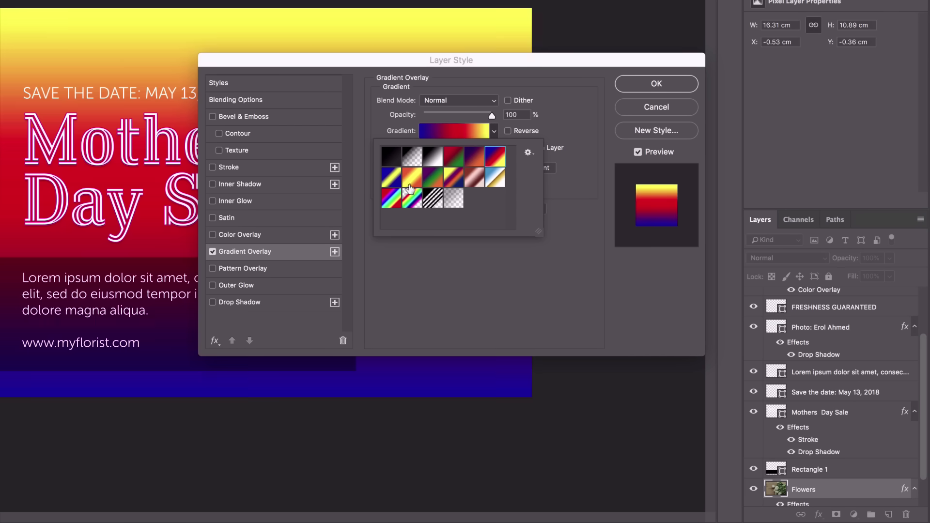
pyautogui.click(391, 177)
pyautogui.click(389, 199)
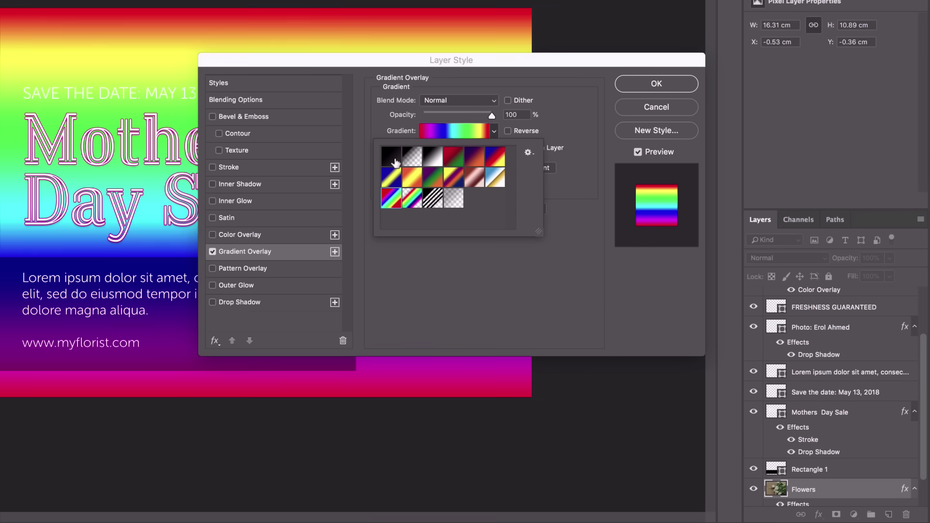
pyautogui.moveTo(400, 60); pyautogui.dragTo(434, 77)
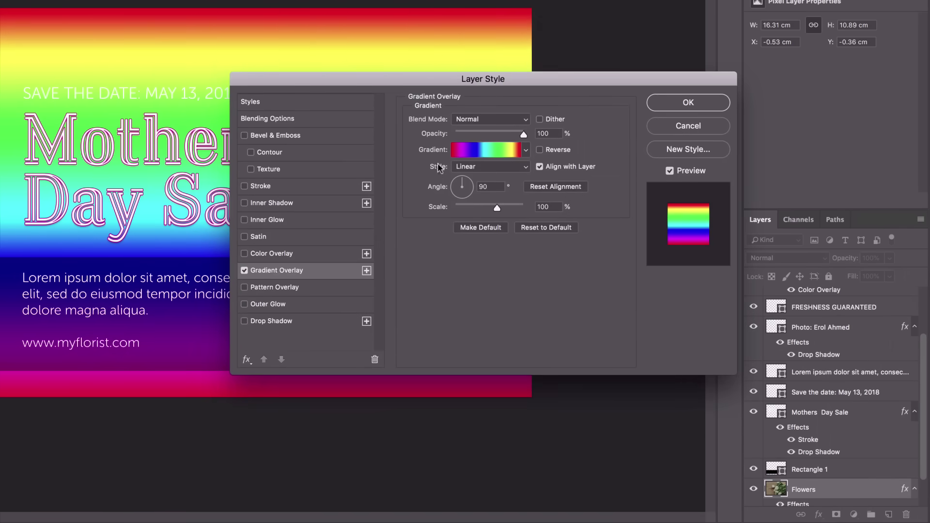
# Apply the Black, White preset to the gradient overlay and open it in the Gradient Editor.
pyautogui.click(525, 151)
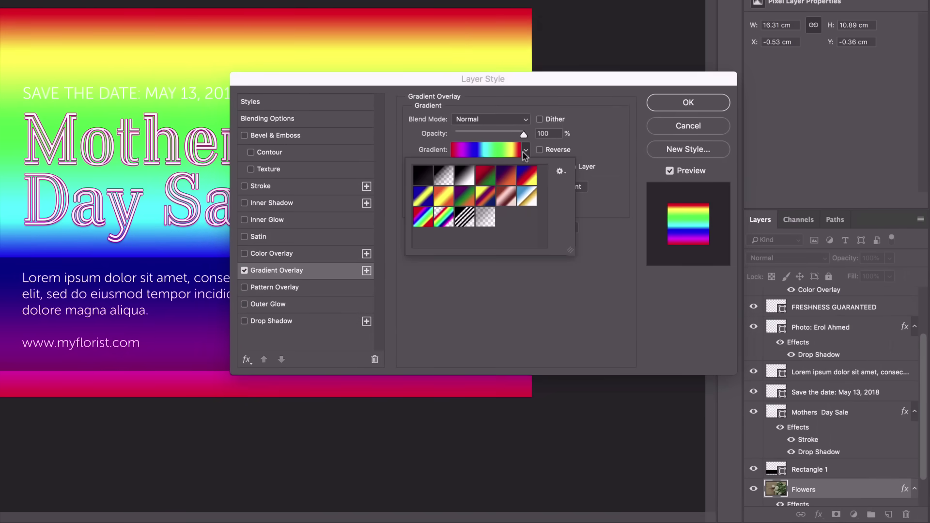
pyautogui.click(463, 175)
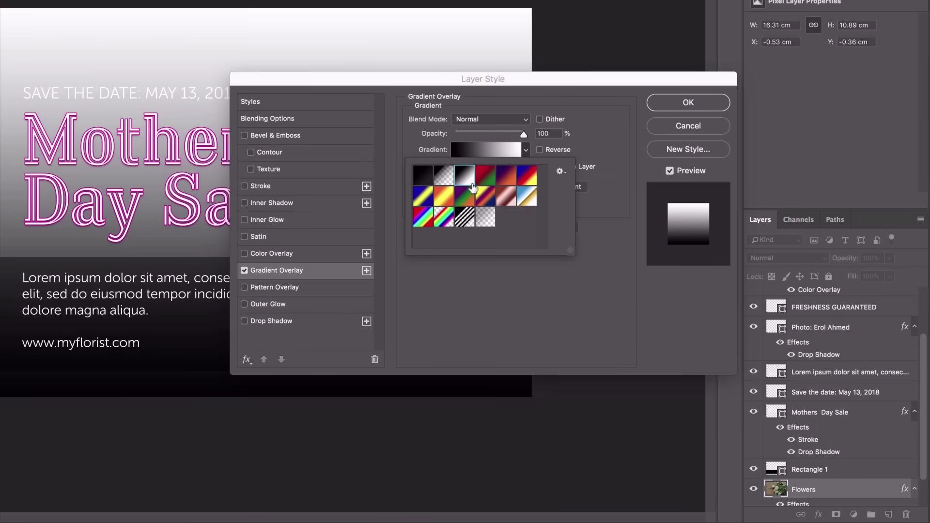
pyautogui.click(526, 151)
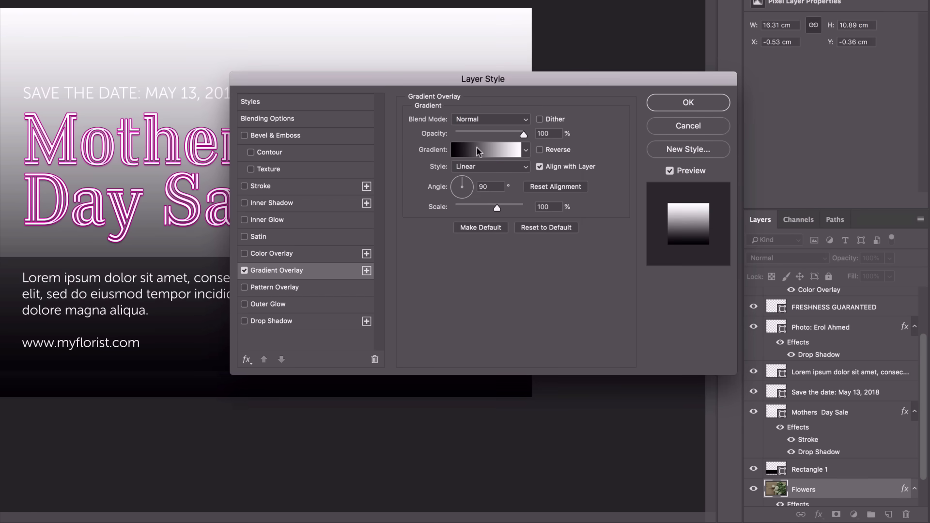
pyautogui.click(499, 153)
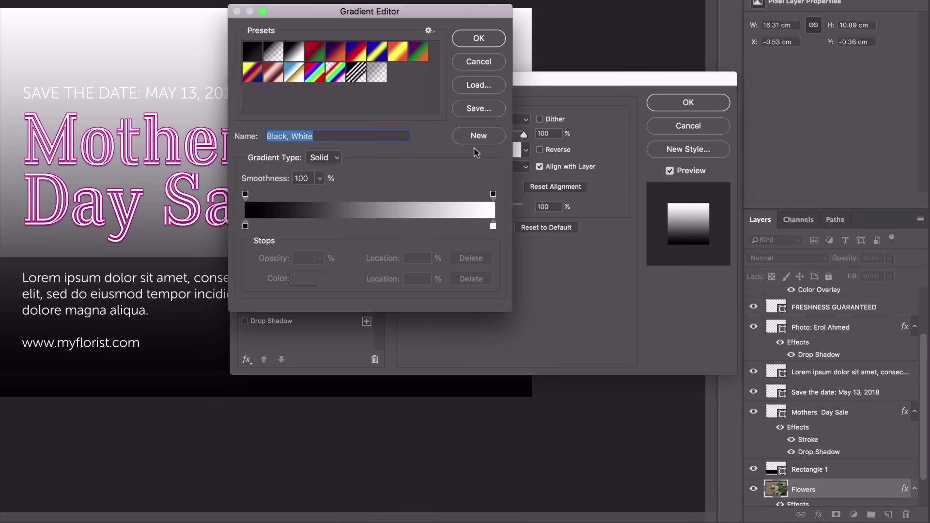
pyautogui.moveTo(478, 7); pyautogui.dragTo(551, 25)
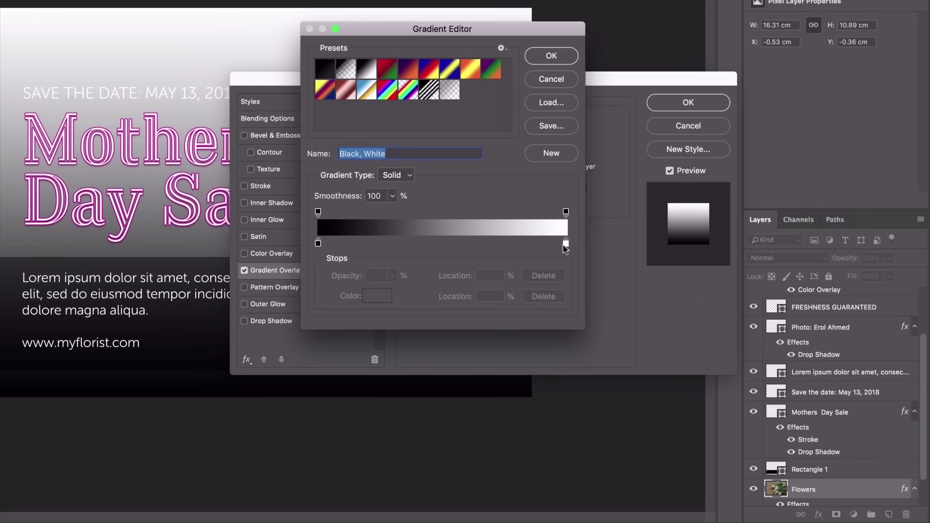
# Set the color of the gradient's starting stop, at location 0%, to hex FBDA61.
pyautogui.doubleClick(317, 243)
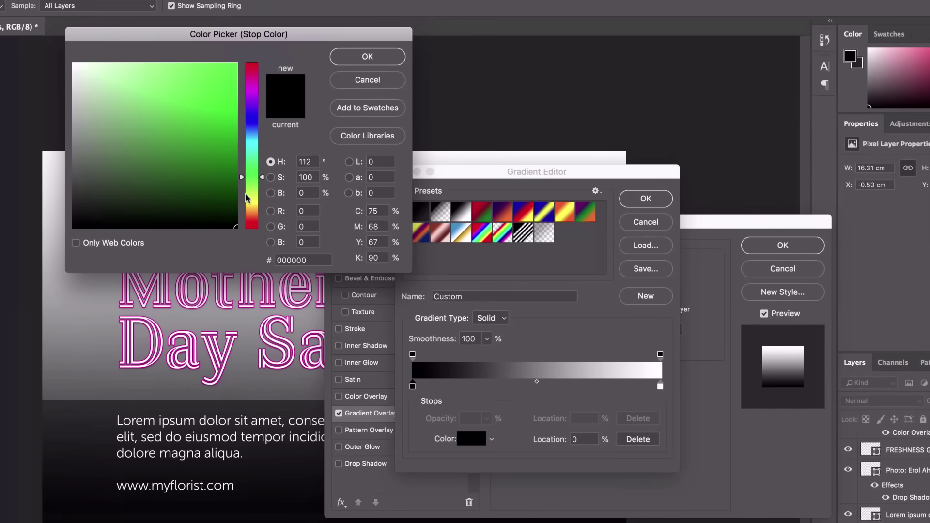
pyautogui.moveTo(251, 178)
pyautogui.mouseDown()
pyautogui.moveTo(254, 140)
pyautogui.moveTo(253, 194)
pyautogui.mouseUp()
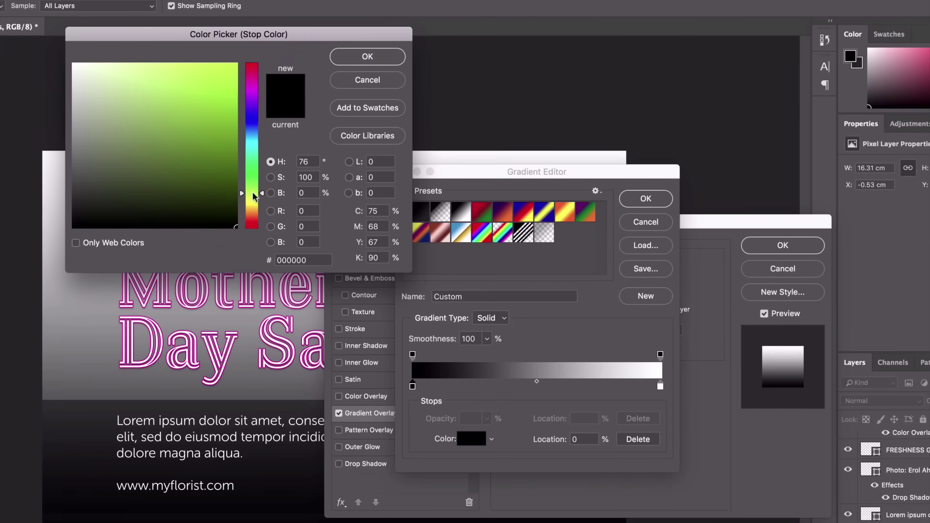
pyautogui.moveTo(219, 107); pyautogui.dragTo(245, 52)
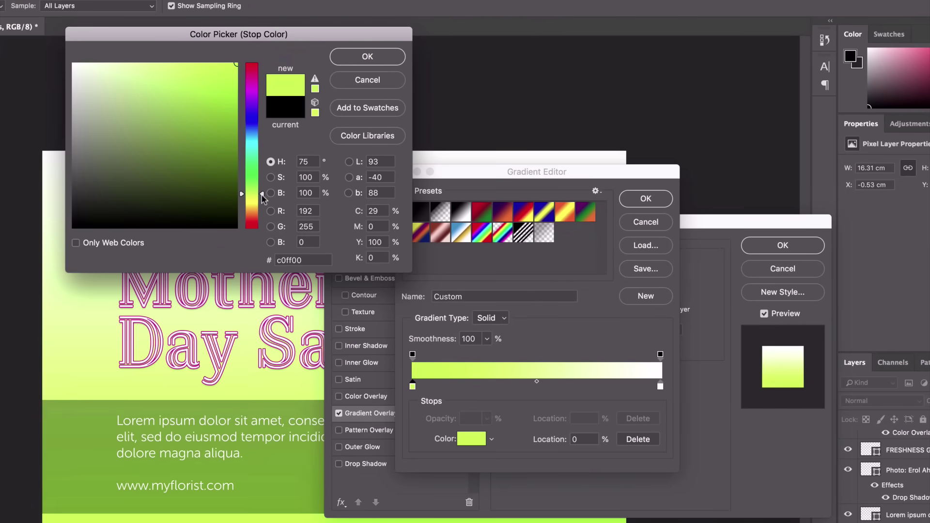
pyautogui.moveTo(261, 194)
pyautogui.mouseDown()
pyautogui.moveTo(262, 205)
pyautogui.moveTo(262, 196)
pyautogui.mouseUp()
pyautogui.write('FBDA61')
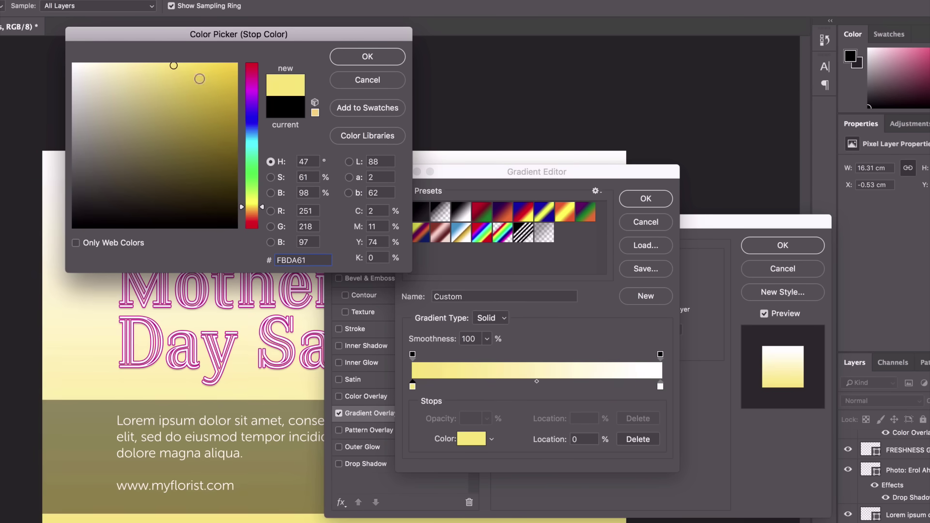
pyautogui.click(368, 57)
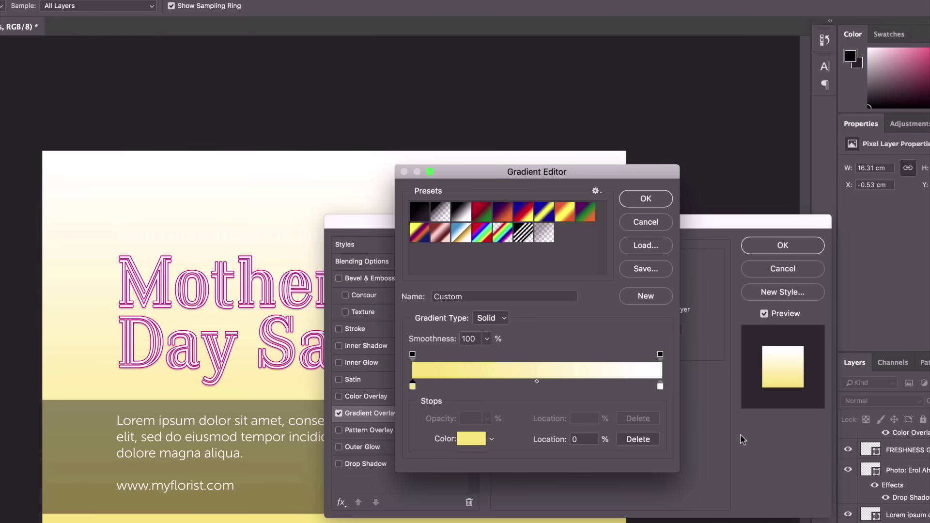
# Set the gradient's end stop, at location 100%, to hex FF5ACD and accept the custom gradient.
pyautogui.doubleClick(660, 386)
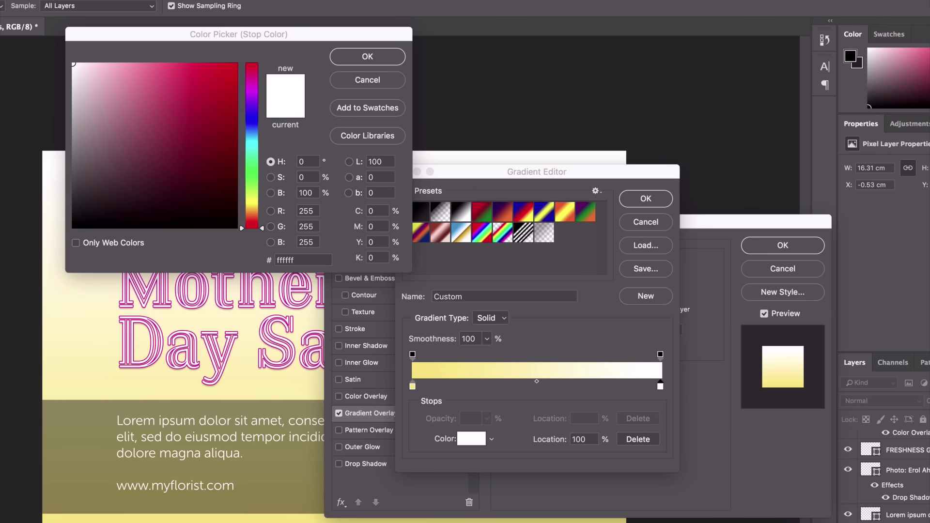
pyautogui.click(289, 260)
pyautogui.doubleClick(289, 260)
pyautogui.write('FF5ACD')
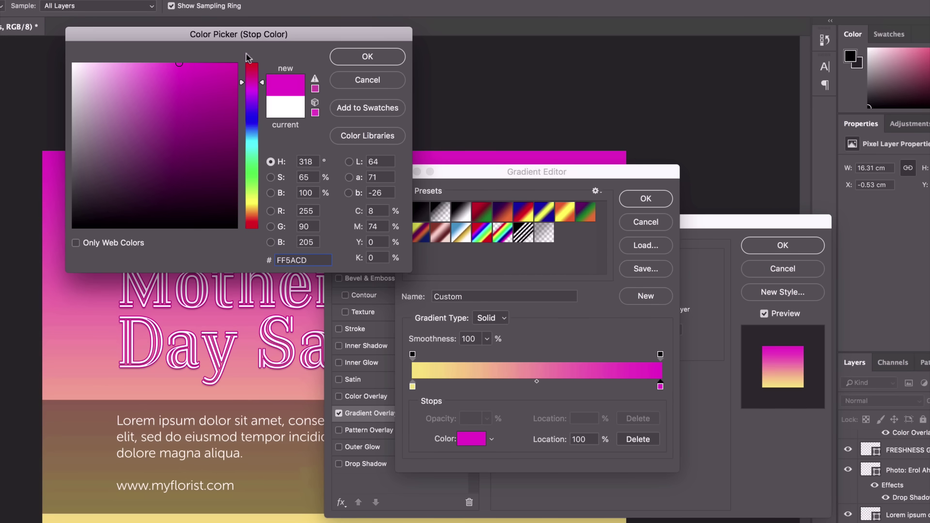
pyautogui.click(354, 57)
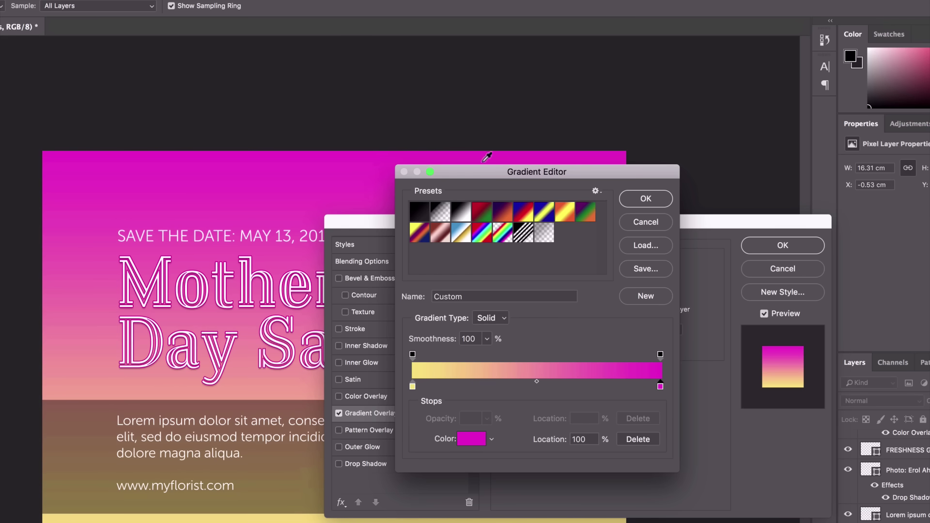
pyautogui.click(646, 198)
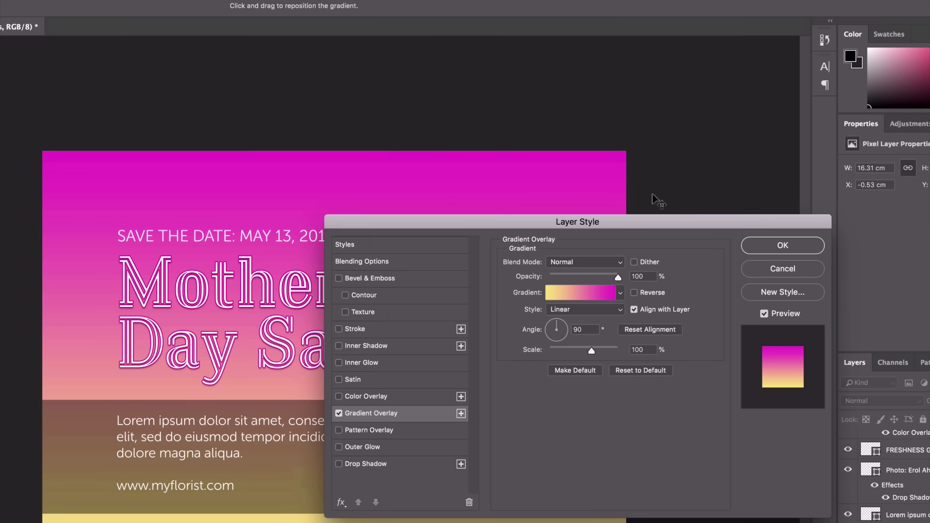
# Try the Dissolve and Darken blend modes on the gradient overlay, keeping the flyer artwork uncovered by the dialog.
pyautogui.moveTo(454, 225); pyautogui.dragTo(560, 170)
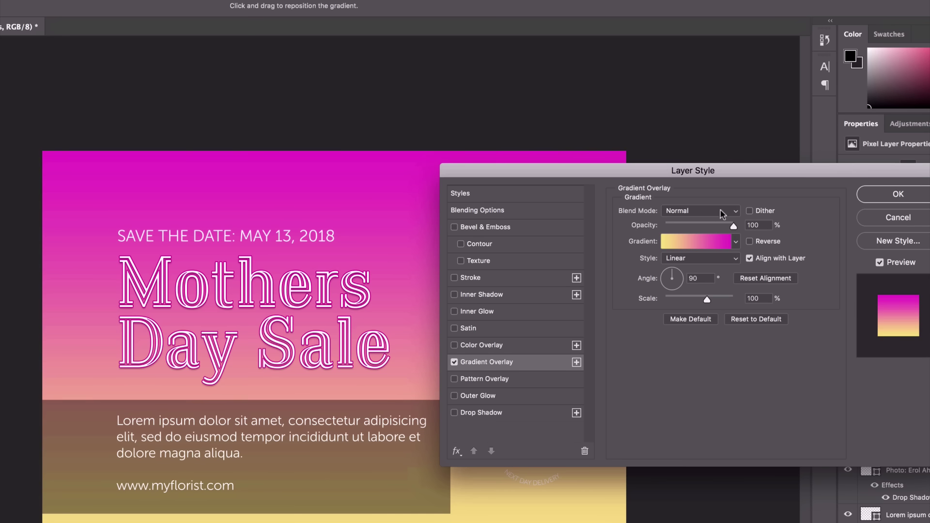
pyautogui.click(681, 210)
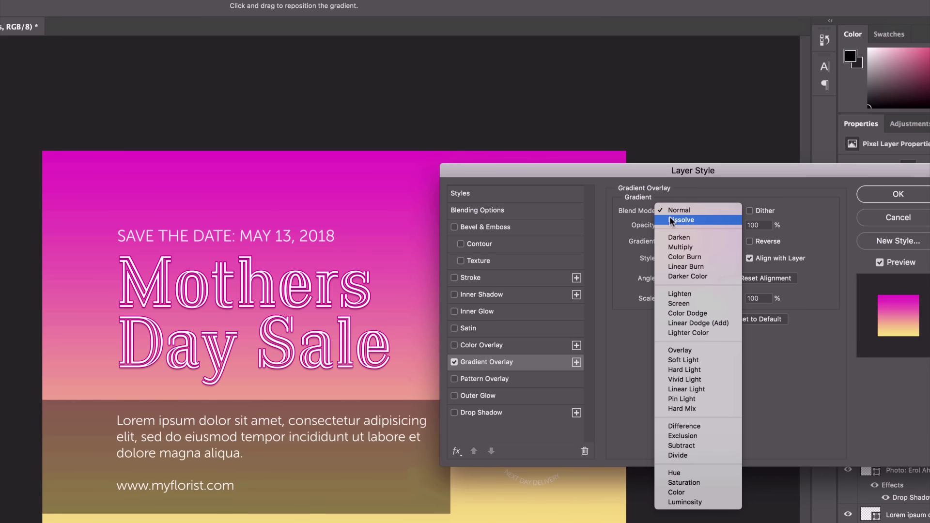
pyautogui.click(686, 219)
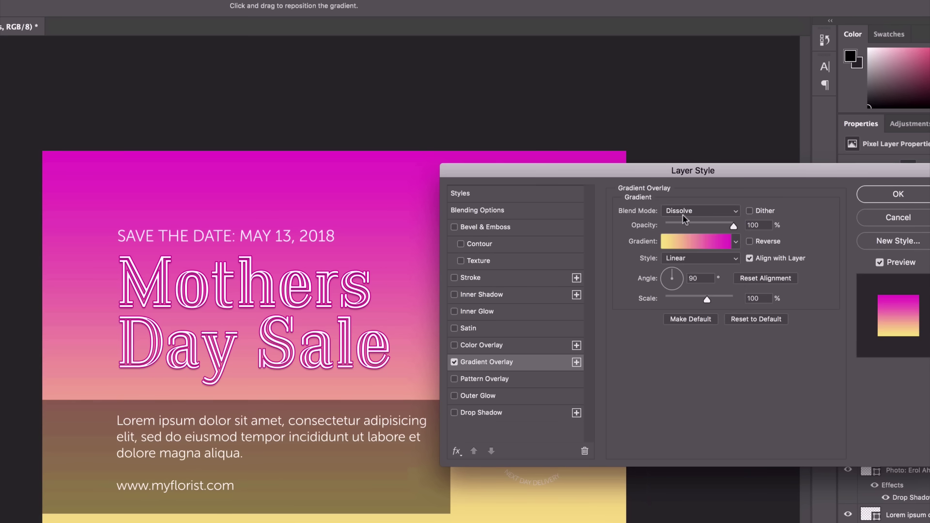
pyautogui.click(682, 213)
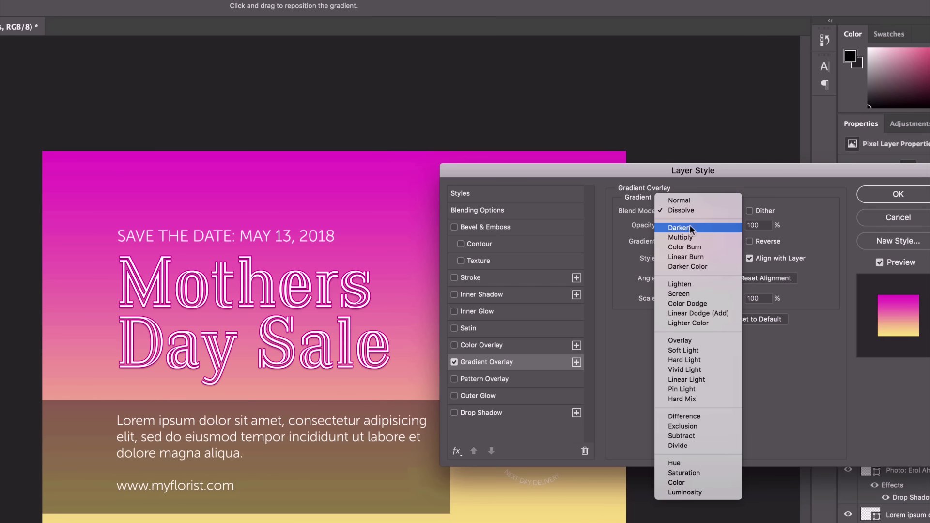
pyautogui.click(689, 226)
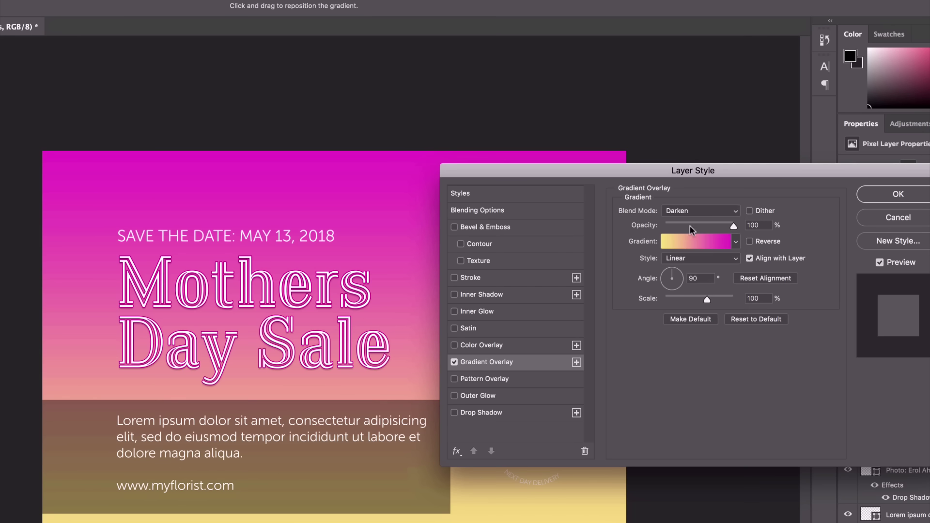
pyautogui.moveTo(649, 165); pyautogui.dragTo(599, 61)
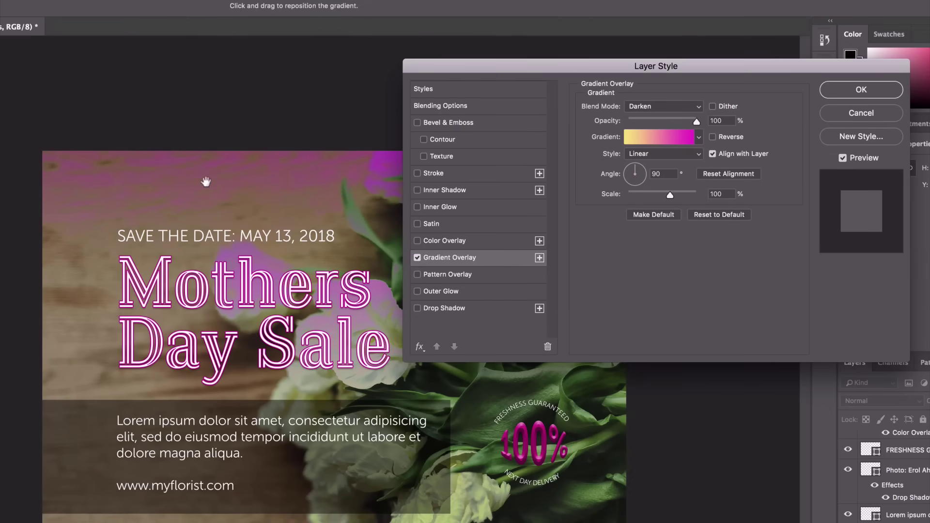
pyautogui.moveTo(513, 62); pyautogui.dragTo(586, 0)
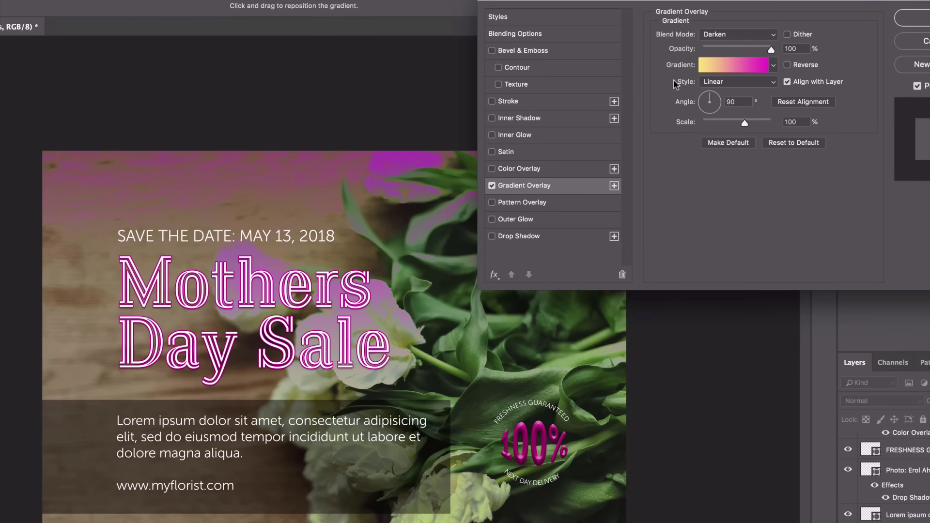
# Try the Multiply, Color Burn and Linear Burn blend modes on the gradient overlay.
pyautogui.click(730, 34)
pyautogui.click(728, 43)
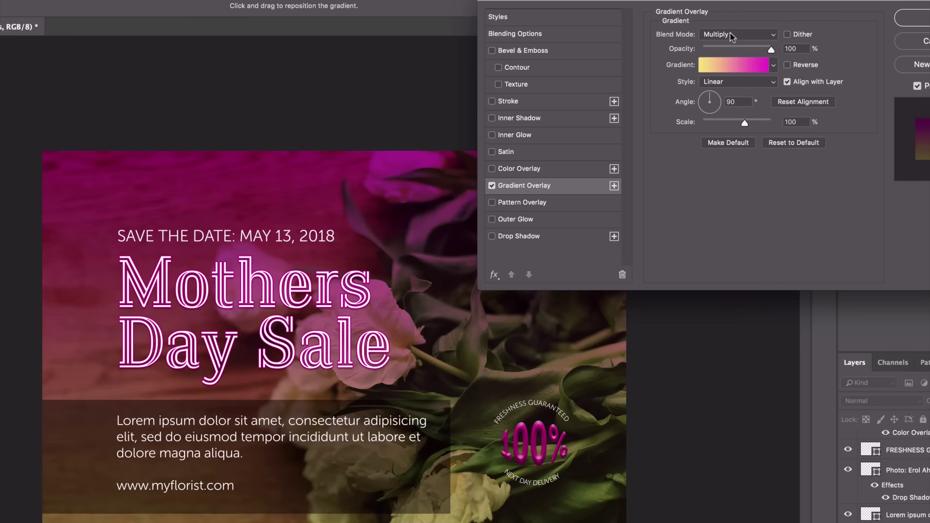
pyautogui.click(728, 38)
pyautogui.click(727, 44)
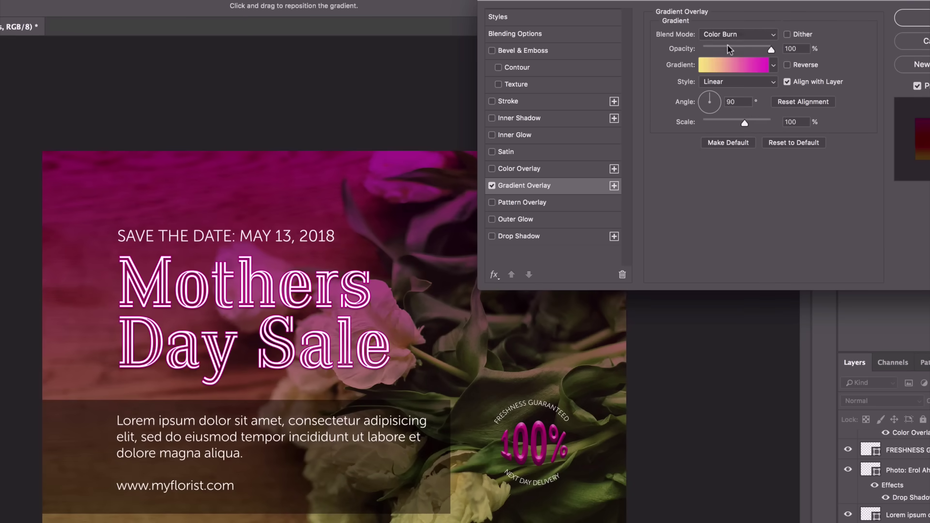
pyautogui.click(728, 33)
pyautogui.click(726, 44)
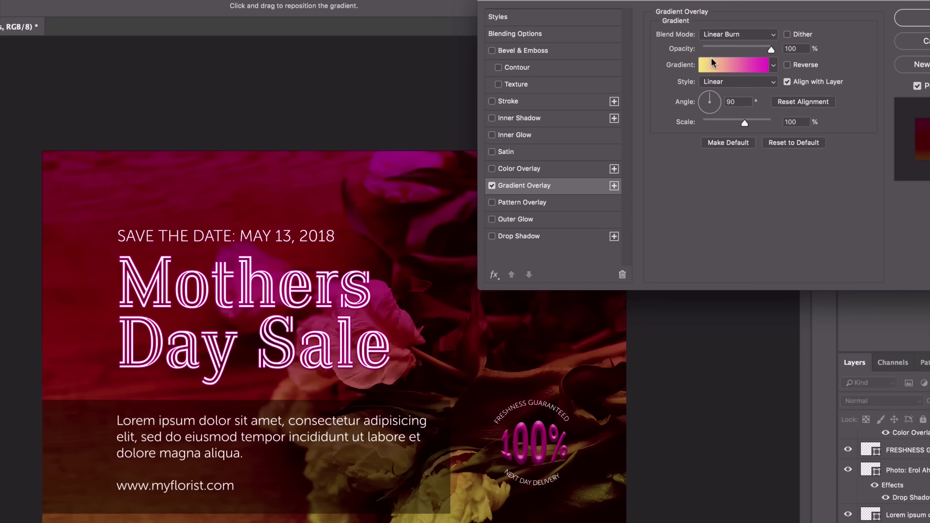
# Try the Overlay and Soft Light blend modes on the gradient overlay.
pyautogui.click(733, 38)
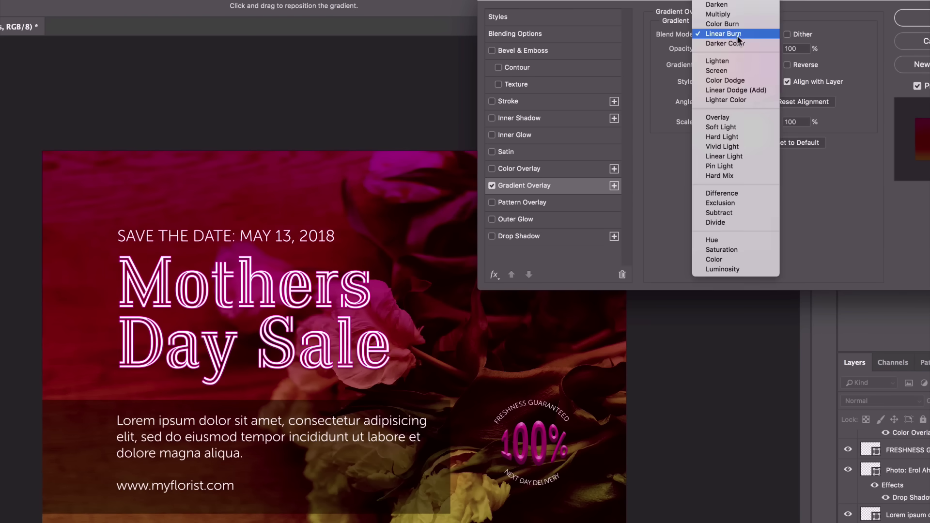
pyautogui.click(723, 116)
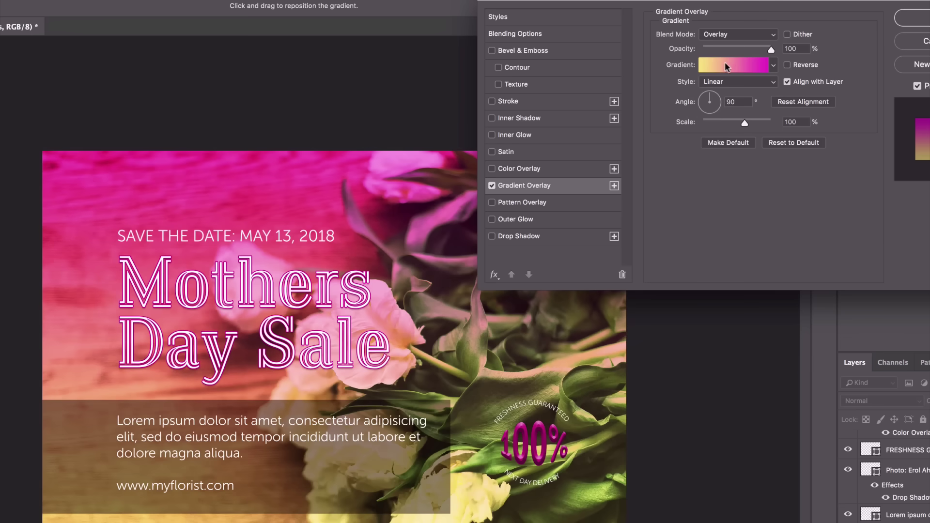
pyautogui.click(739, 35)
pyautogui.click(740, 45)
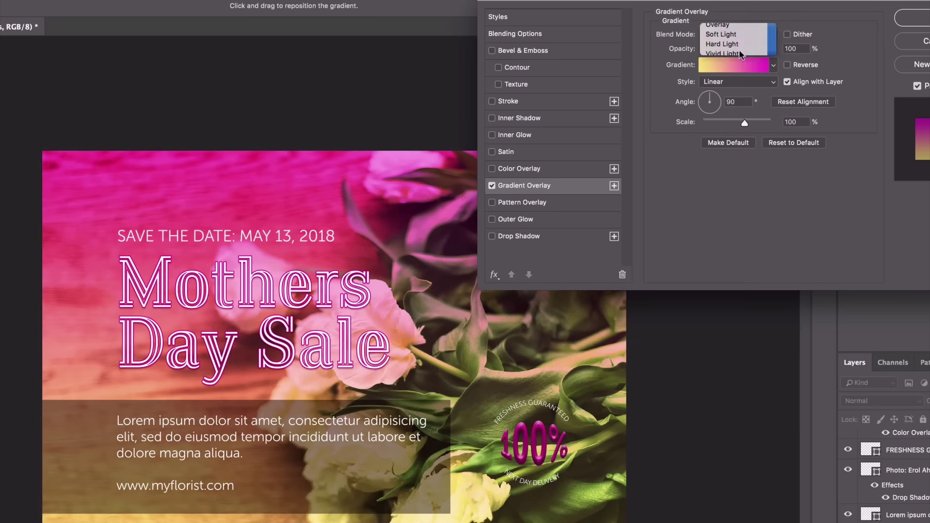
# Set the gradient overlay's blend mode to Hard Light.
pyautogui.click(742, 35)
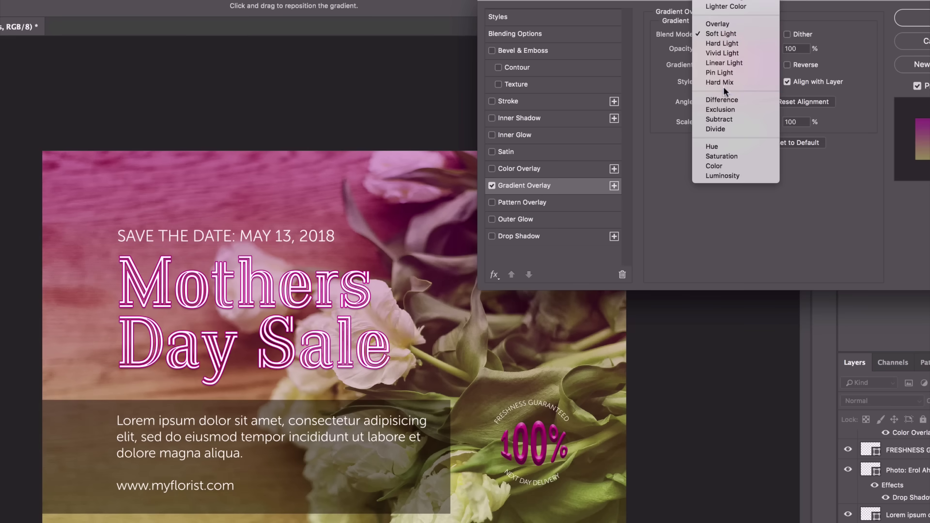
pyautogui.scroll(5, 723, 99)
pyautogui.scroll(2, 725, 110)
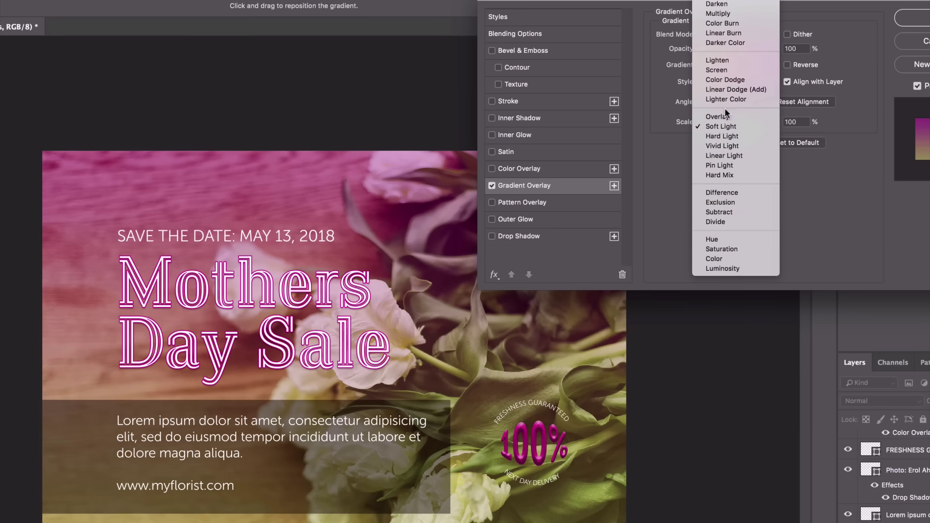
pyautogui.click(723, 135)
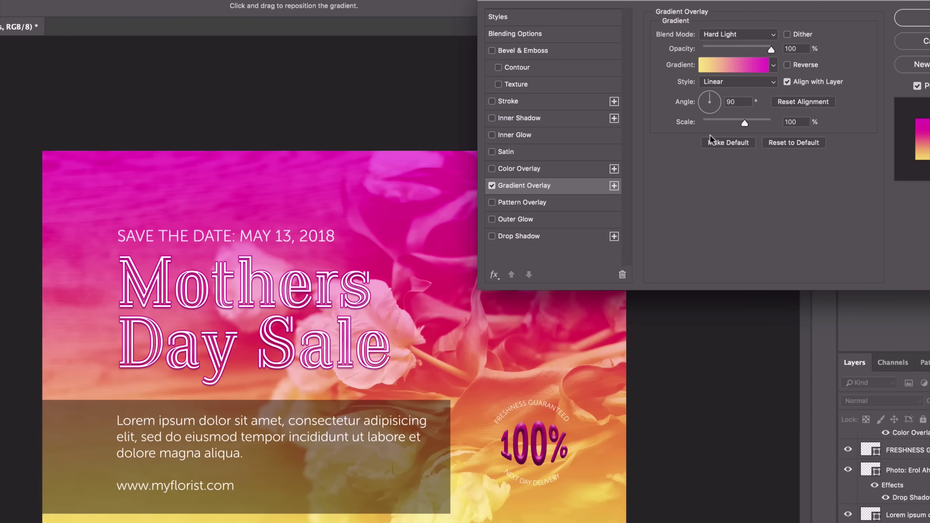
# Lower the gradient overlay's opacity to 68% and set its angle to 148°.
pyautogui.moveTo(800, 1); pyautogui.dragTo(821, 51)
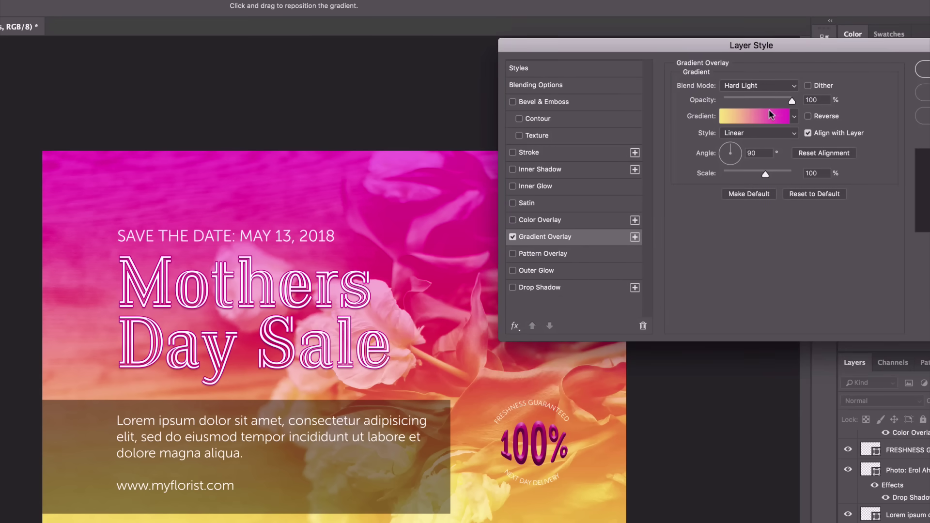
pyautogui.moveTo(791, 101); pyautogui.dragTo(771, 103)
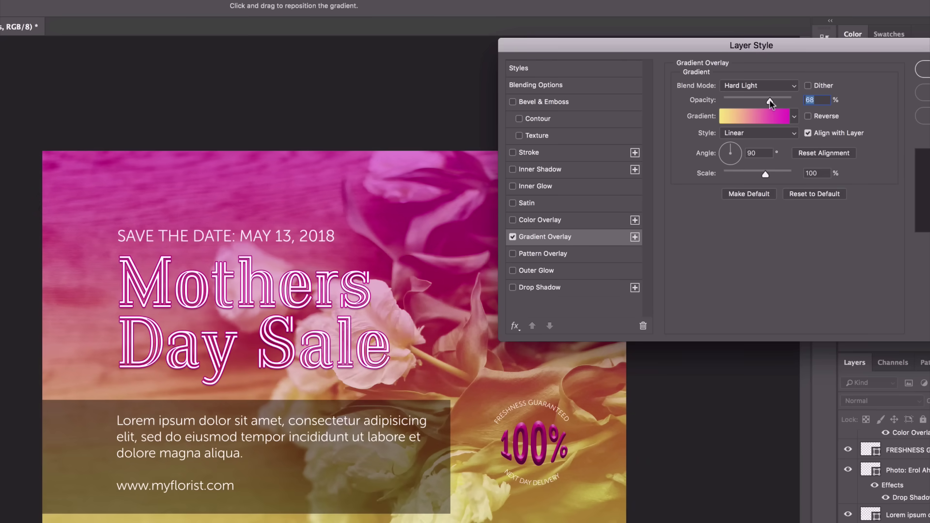
pyautogui.moveTo(735, 153)
pyautogui.mouseDown()
pyautogui.moveTo(732, 168)
pyautogui.moveTo(741, 157)
pyautogui.moveTo(726, 153)
pyautogui.moveTo(738, 154)
pyautogui.moveTo(727, 165)
pyautogui.moveTo(723, 151)
pyautogui.mouseUp()
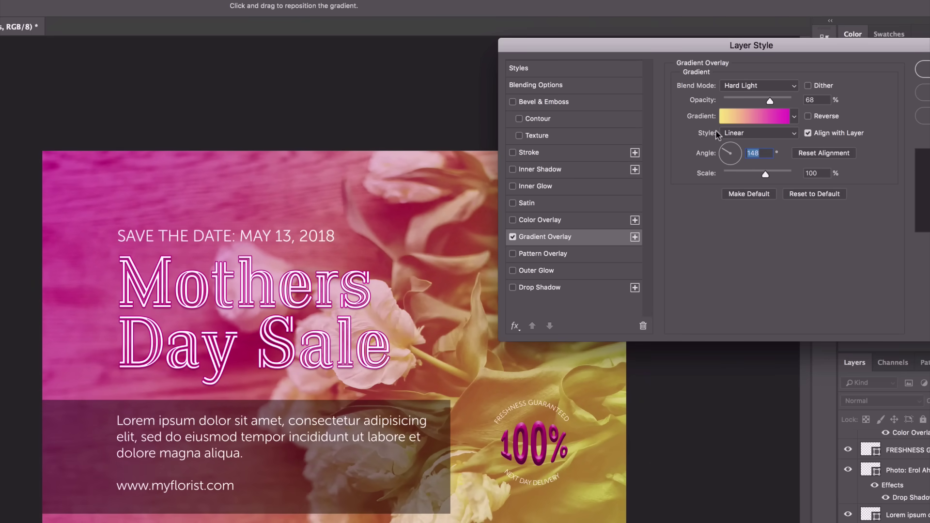
# Try the Radial style on the gradient overlay and return the style to Linear.
pyautogui.click(742, 135)
pyautogui.click(743, 142)
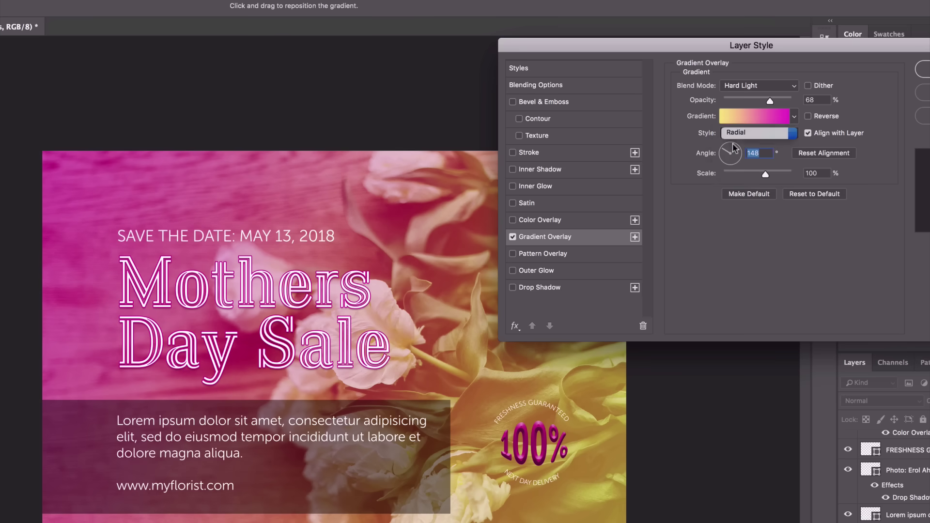
pyautogui.click(758, 132)
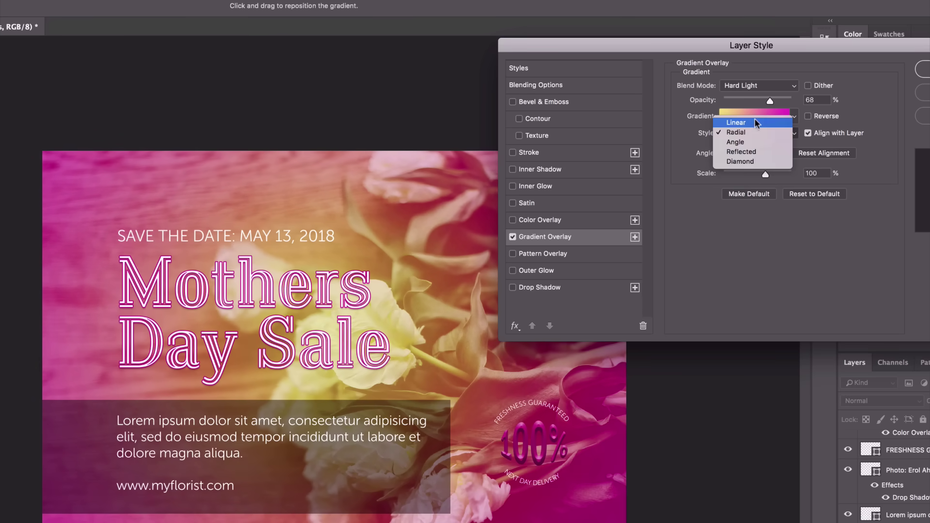
pyautogui.click(754, 124)
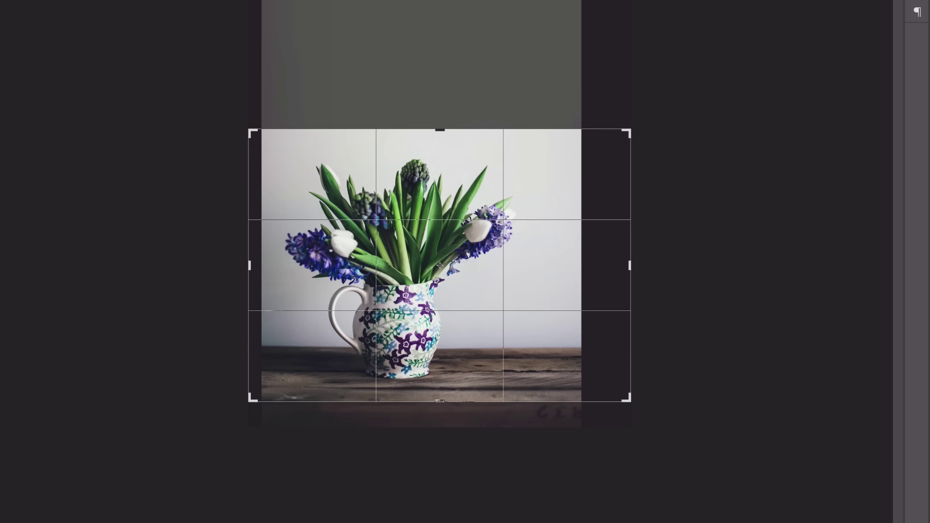
# Apply the landscape-shaped crop around the jug of flowers.
pyautogui.press('Return')
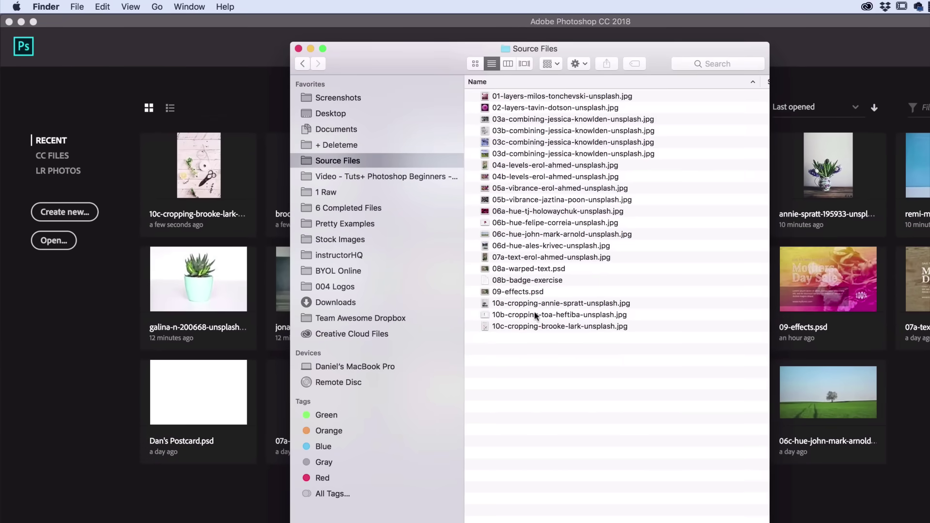
# Open the three cropping images 10a, 10b and 10c from the Source Files folder in Photoshop and switch to Photoshop.
pyautogui.click(574, 327)
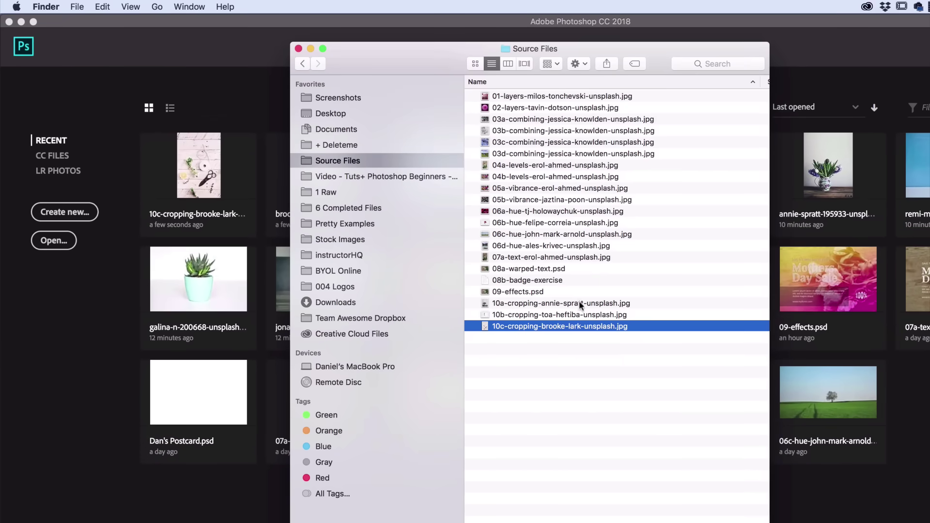
pyautogui.keyDown('shift'); pyautogui.click(581, 304); pyautogui.keyUp('shift')
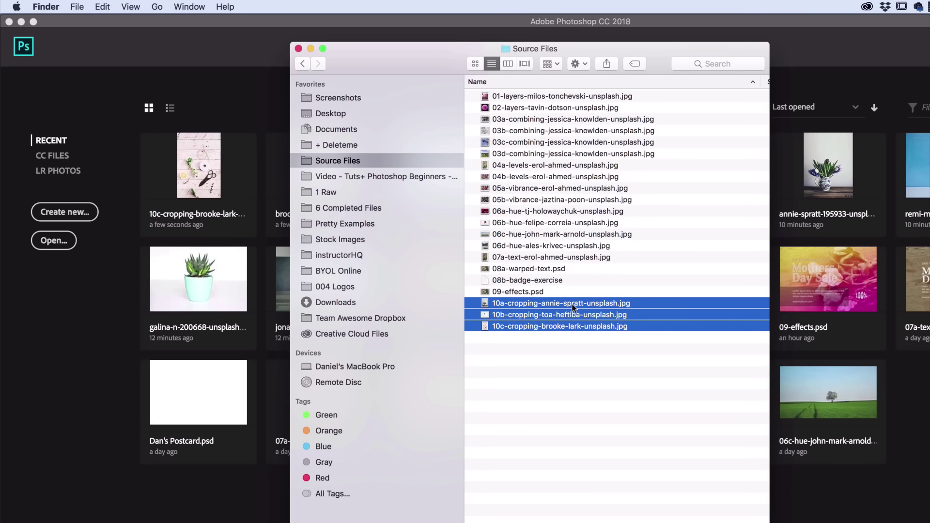
pyautogui.moveTo(398, 61); pyautogui.dragTo(427, 56)
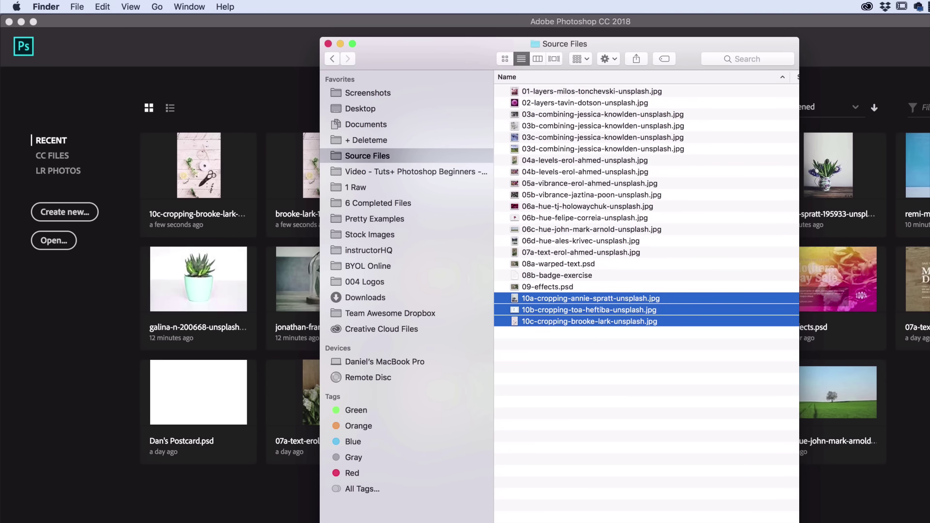
pyautogui.moveTo(514, 299); pyautogui.dragTo(920, 432)
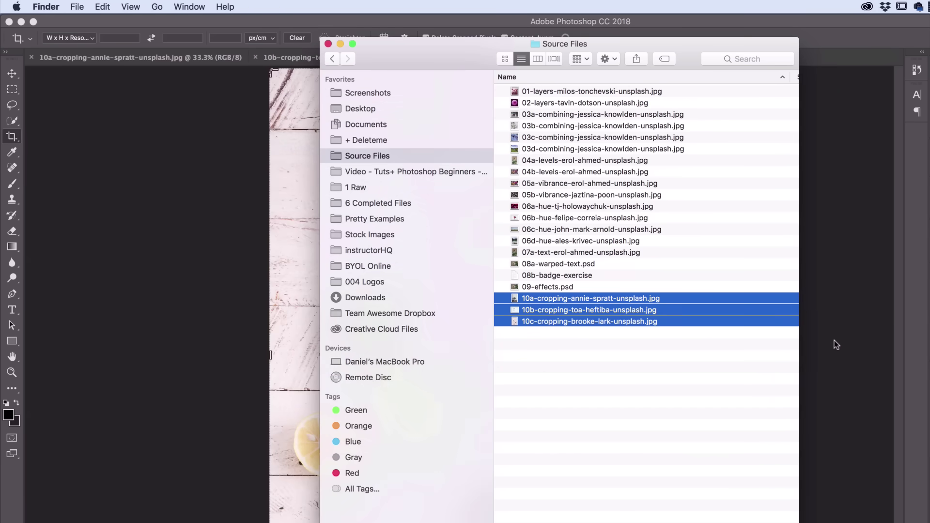
pyautogui.click(836, 345)
# Look through the open 10b and 10c images and return to the 10a flower photo.
pyautogui.click(364, 58)
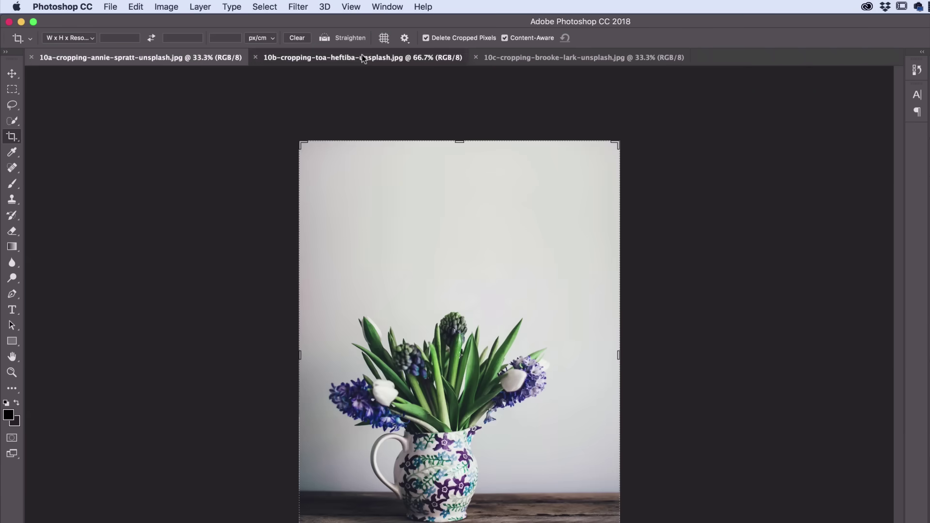
pyautogui.click(363, 59)
pyautogui.click(538, 58)
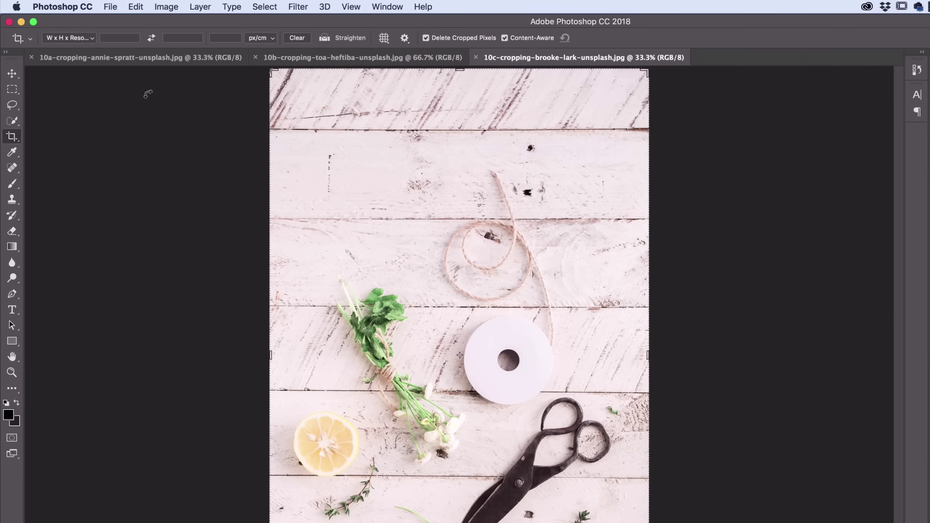
pyautogui.click(130, 61)
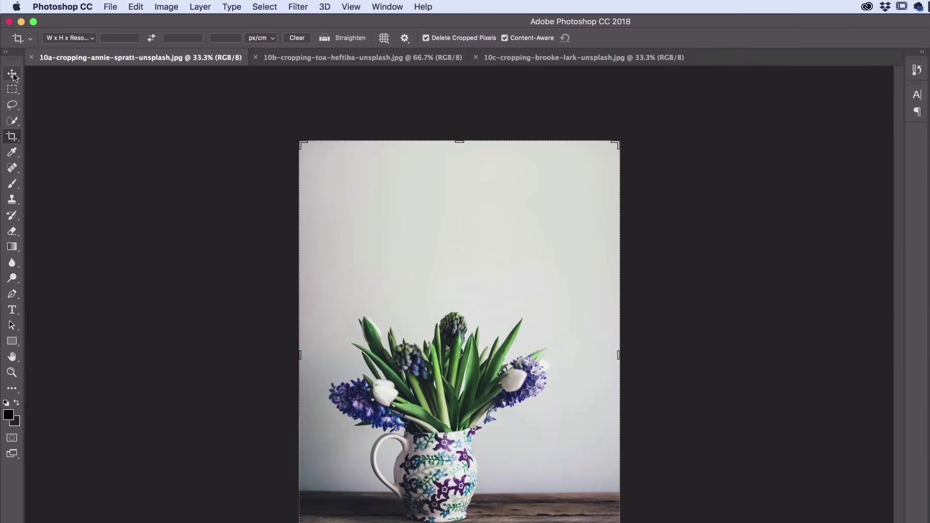
# Set up the Crop tool with Content-Aware off and the W x H x Resolution preset.
pyautogui.click(15, 139)
pyautogui.click(504, 38)
pyautogui.click(67, 38)
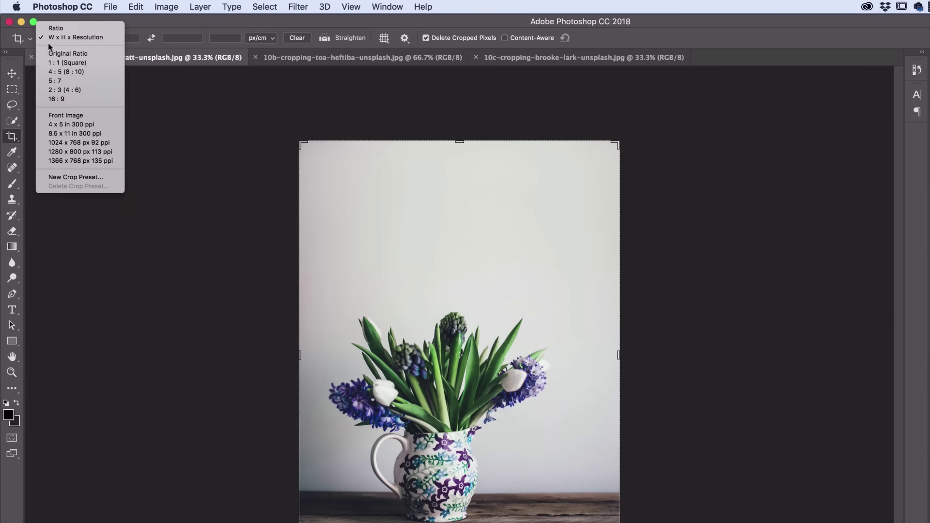
pyautogui.click(81, 40)
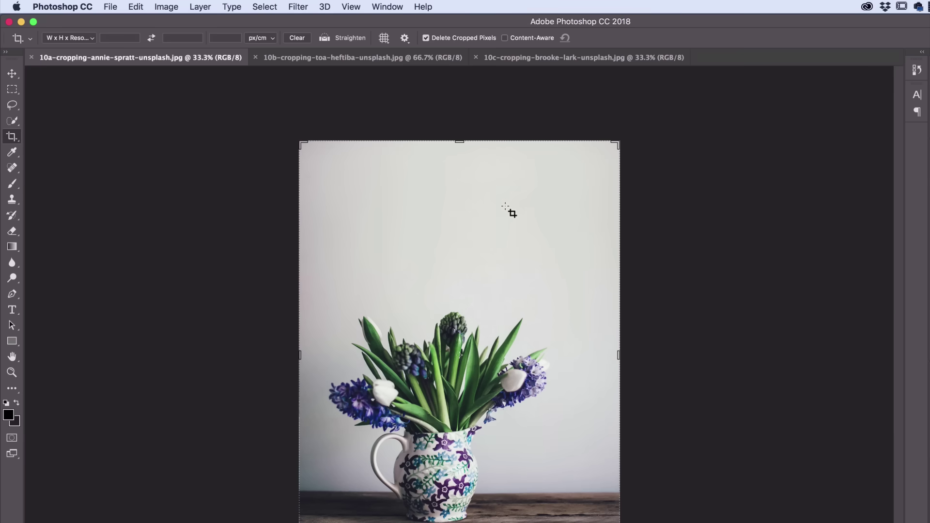
# Try a freehand crop that trims the empty wall above the flowers in the 10a photo, and undo it.
pyautogui.moveTo(616, 143); pyautogui.dragTo(602, 197)
pyautogui.press('Return')
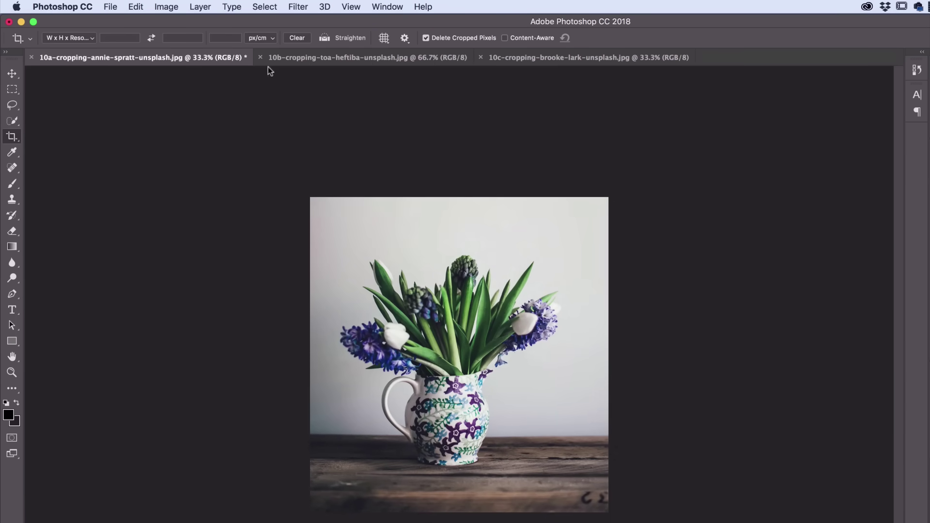
pyautogui.click(140, 6)
pyautogui.click(156, 43)
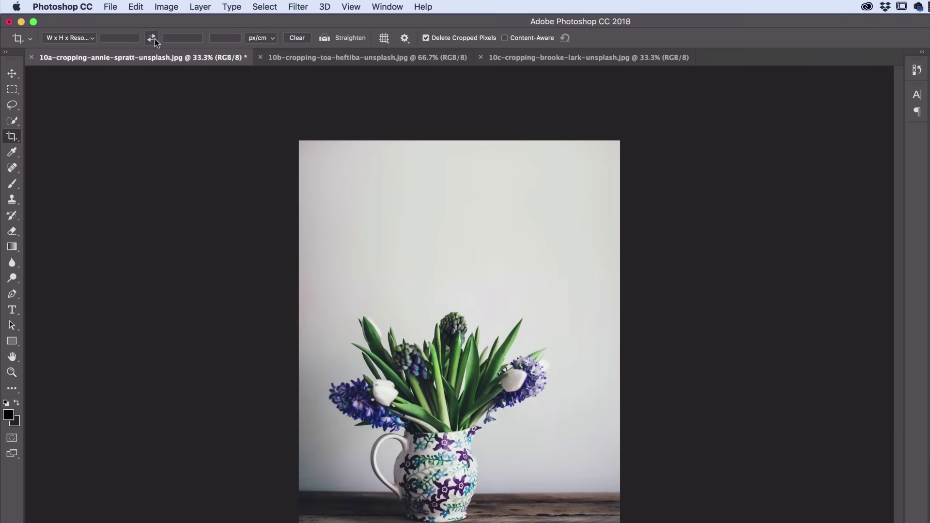
# Try a tighter, slightly rotated crop of the 10a flower photo, and undo it.
pyautogui.click(13, 138)
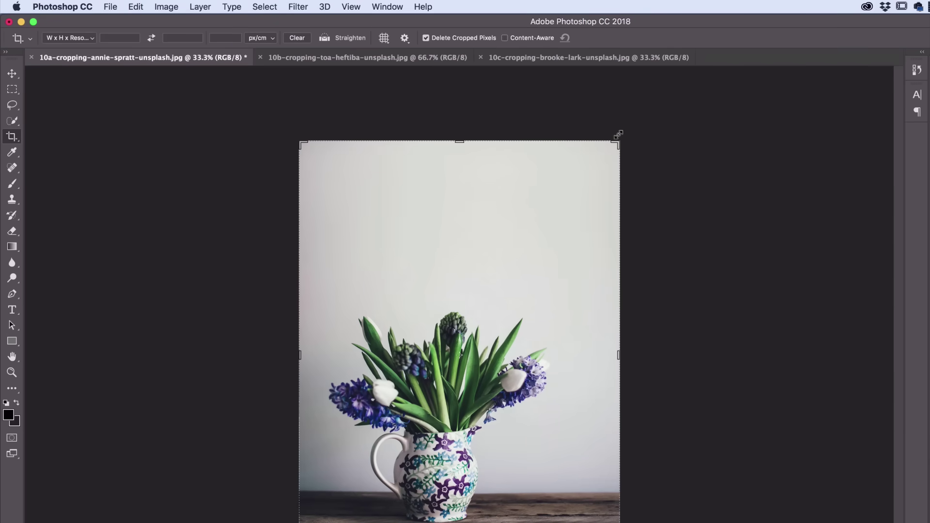
pyautogui.moveTo(616, 145); pyautogui.dragTo(593, 167)
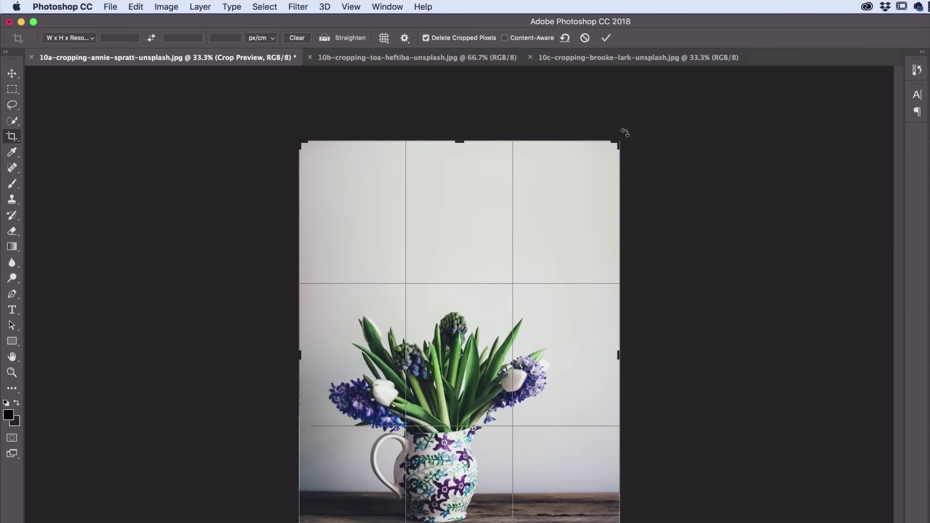
pyautogui.moveTo(624, 133); pyautogui.dragTo(555, 175)
pyautogui.press('Return')
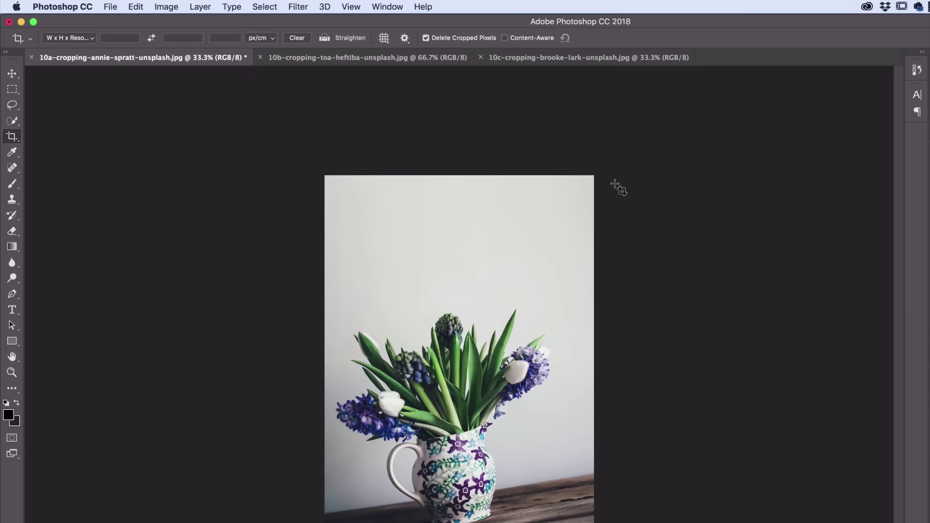
pyautogui.press('super+z')
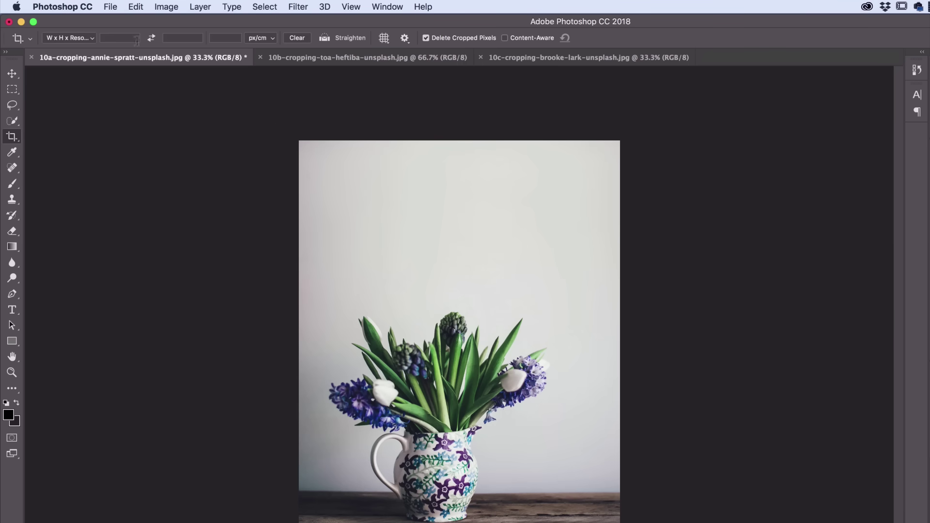
pyautogui.click(113, 7)
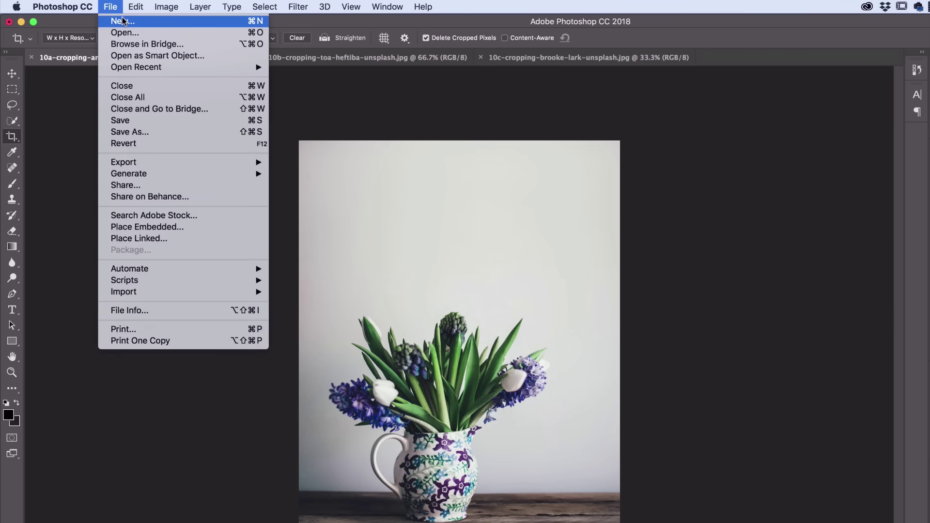
pyautogui.click(562, 163)
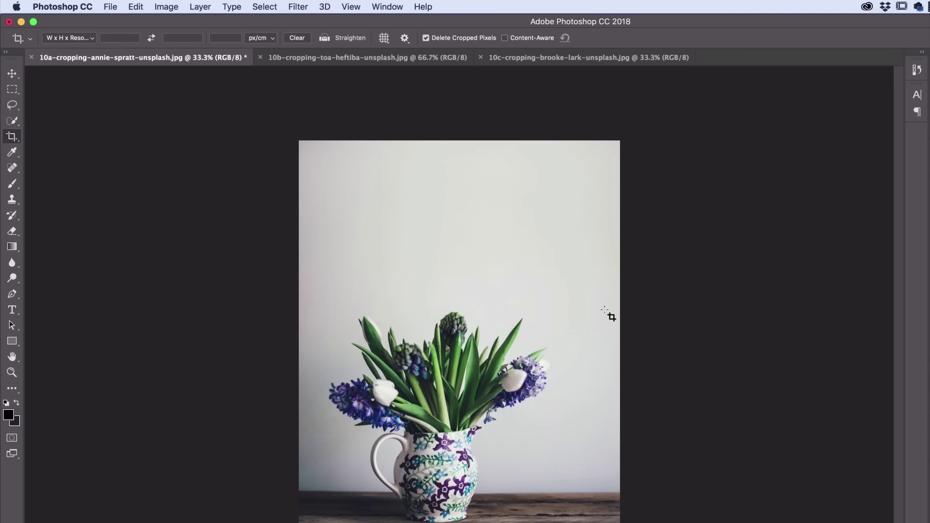
# Constrain the crop of the 10a flower photo to the 5 : 7 ratio.
pyautogui.click(62, 39)
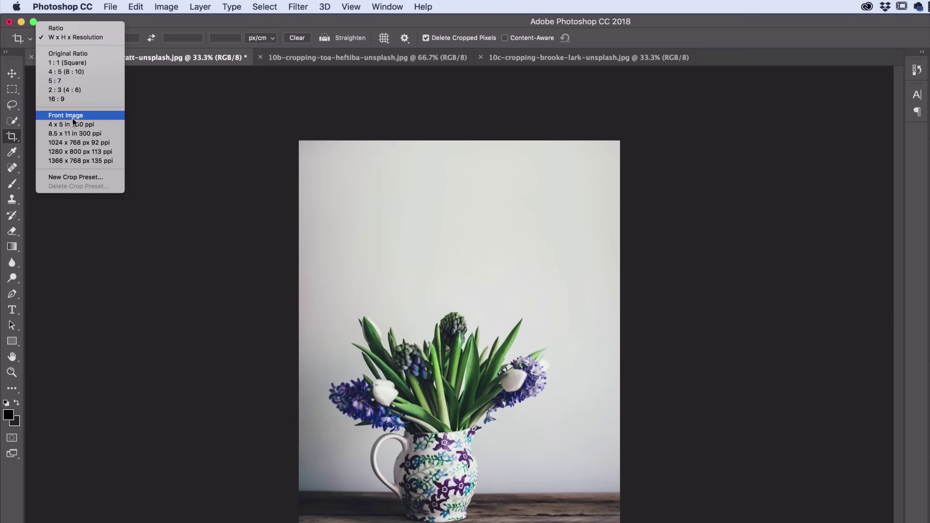
pyautogui.click(52, 81)
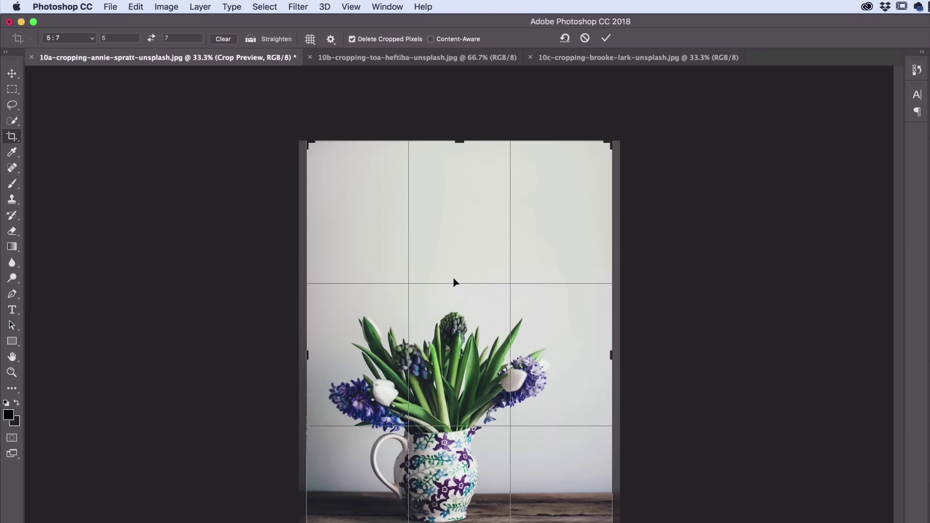
# Apply the 5 : 7 crop to the 10a flower photo, and try swapping the ratio to landscape and back.
pyautogui.press('Return')
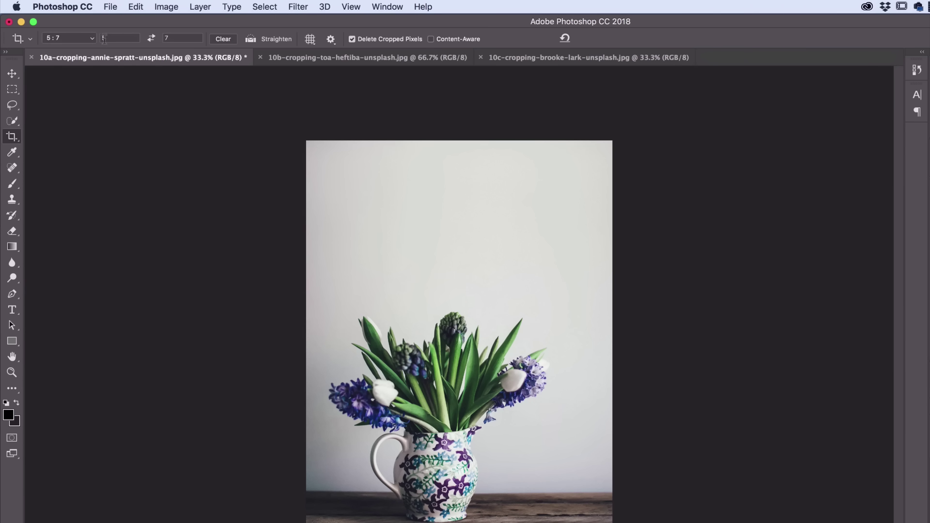
pyautogui.click(125, 41)
pyautogui.click(178, 42)
pyautogui.click(151, 39)
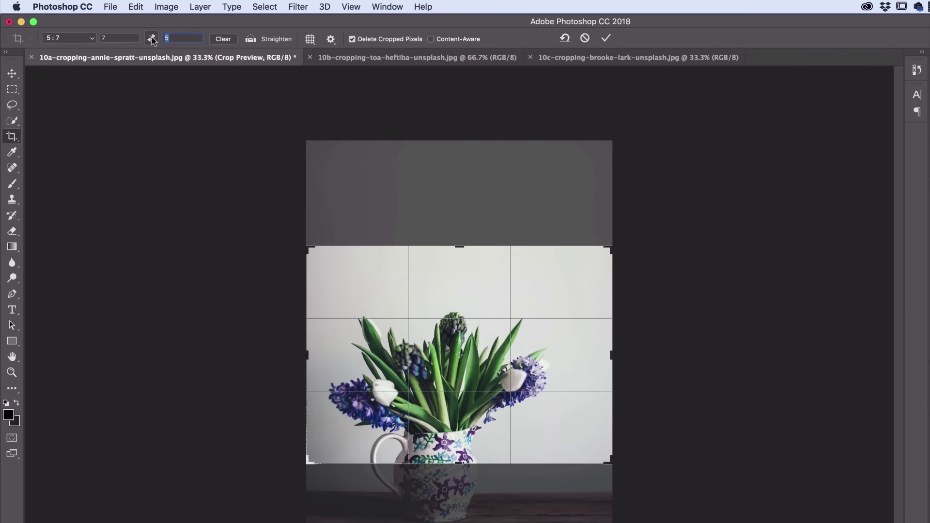
pyautogui.click(151, 39)
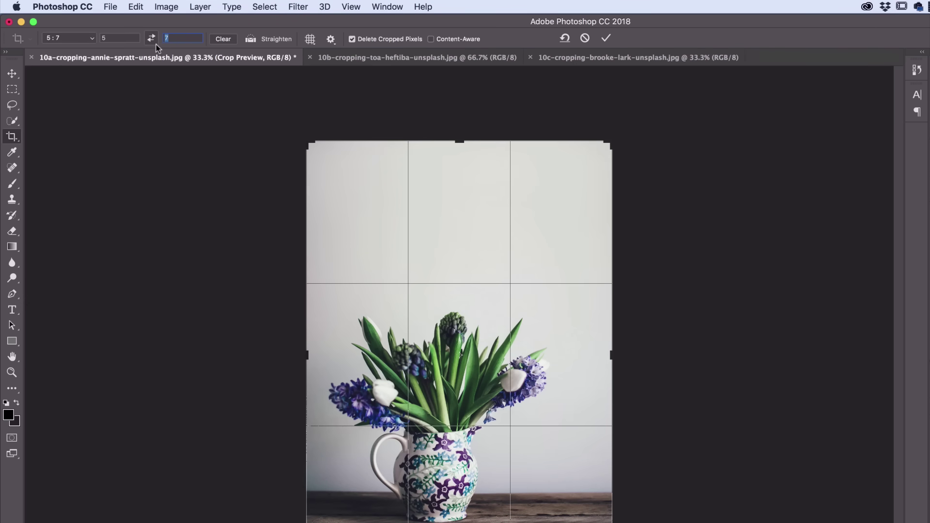
# Try a W x H x Resolution crop of 300 cm by 400 cm on the 10a flower photo.
pyautogui.click(89, 40)
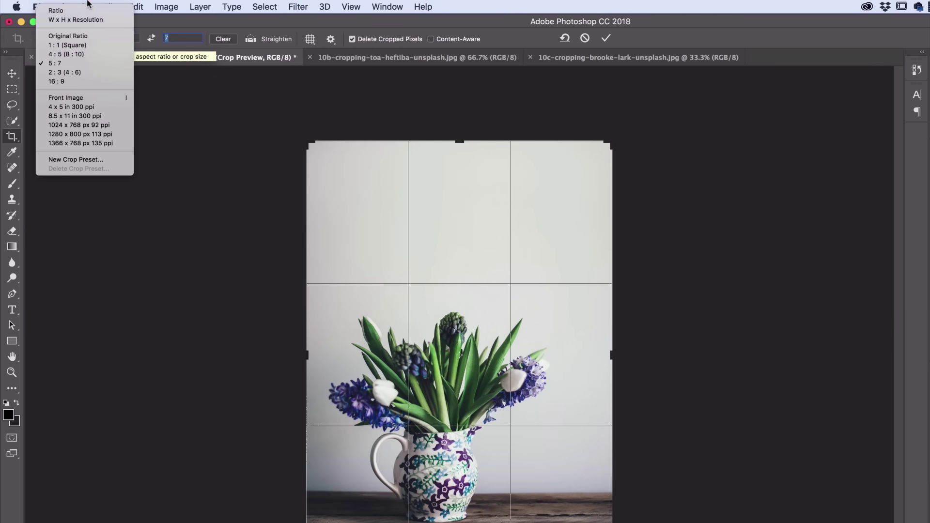
pyautogui.click(84, 20)
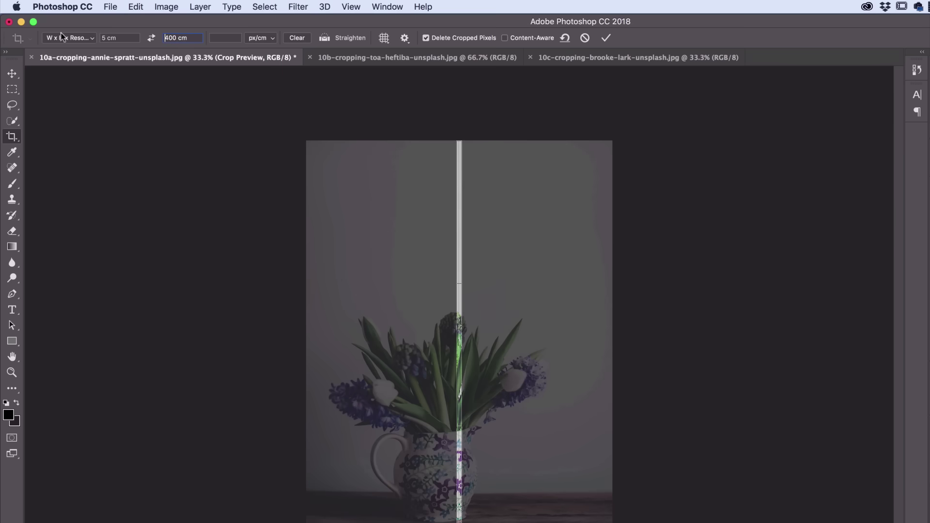
pyautogui.hotkey('shift', 'Tab')
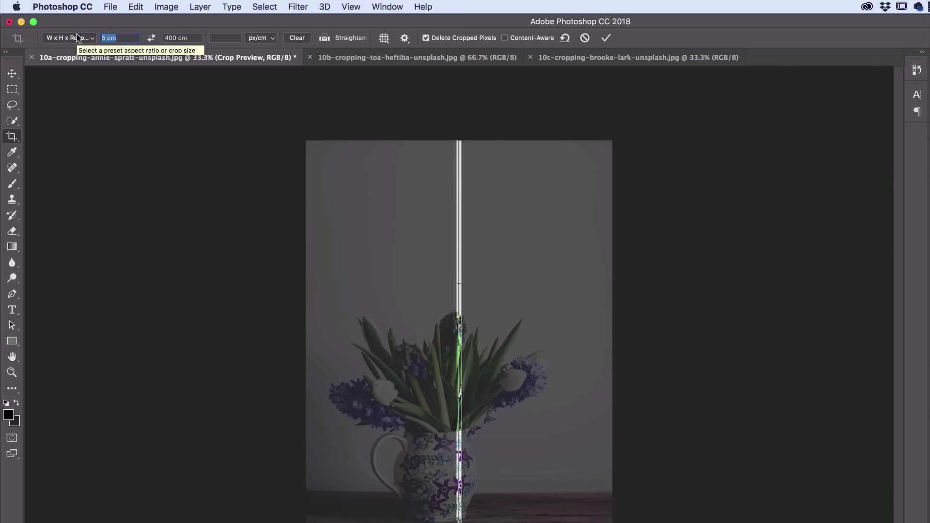
pyautogui.write('300')
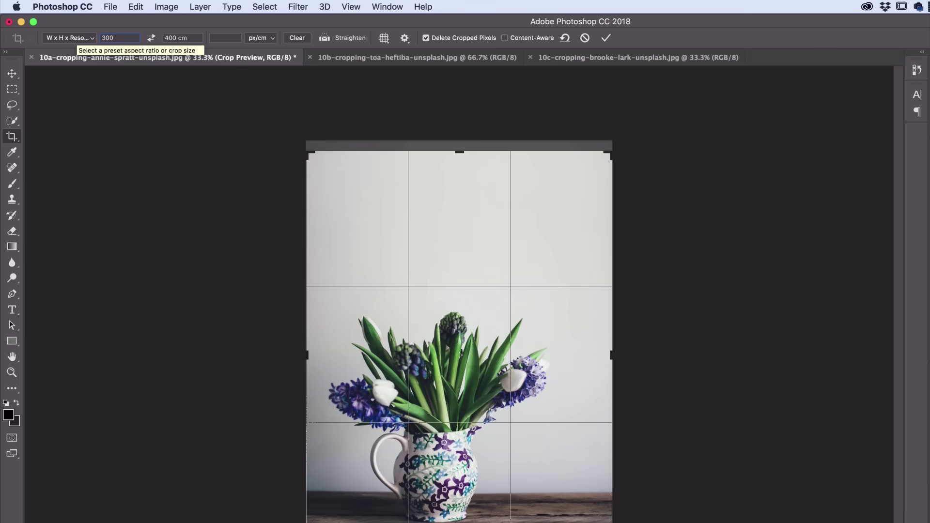
pyautogui.press('Tab')
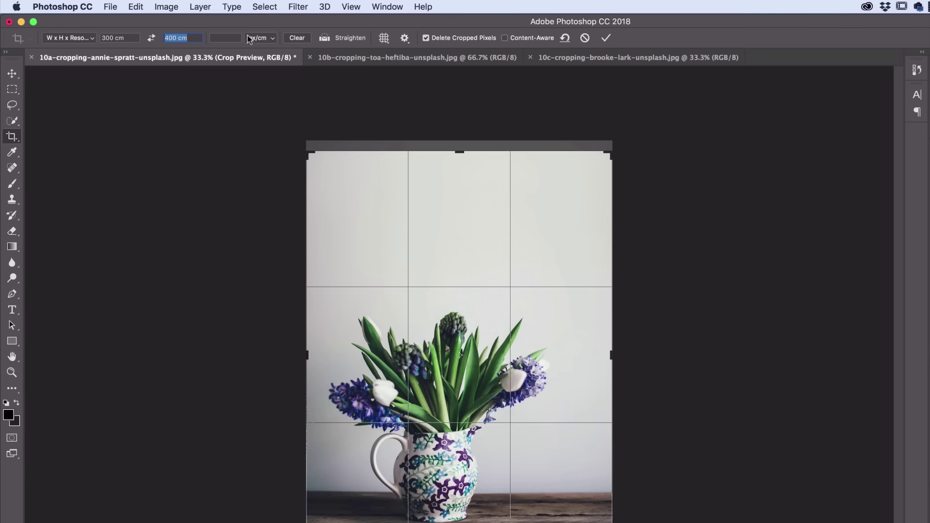
pyautogui.press('Return')
pyautogui.press('Return')
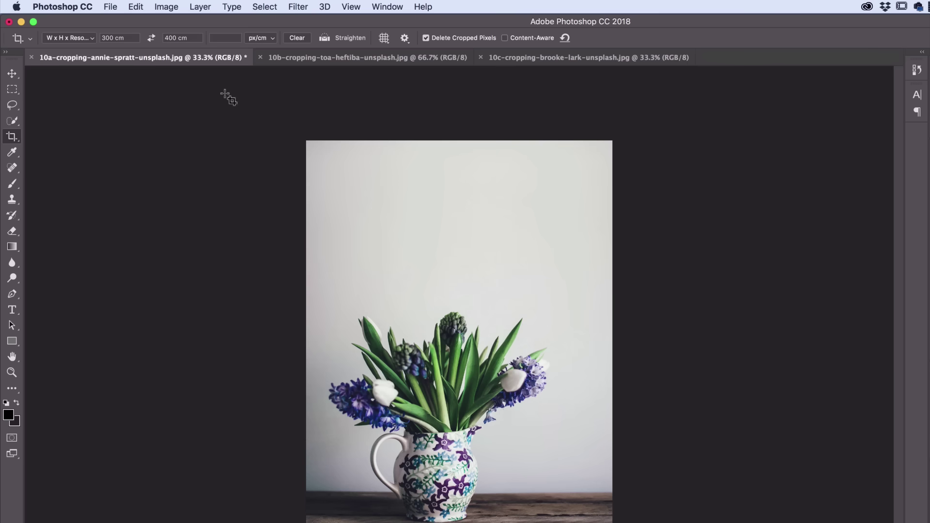
# Clear the custom crop dimensions and constrain the 10a flower photo's crop to the 5 : 7 preset, swapped to landscape.
pyautogui.click(304, 40)
pyautogui.click(77, 38)
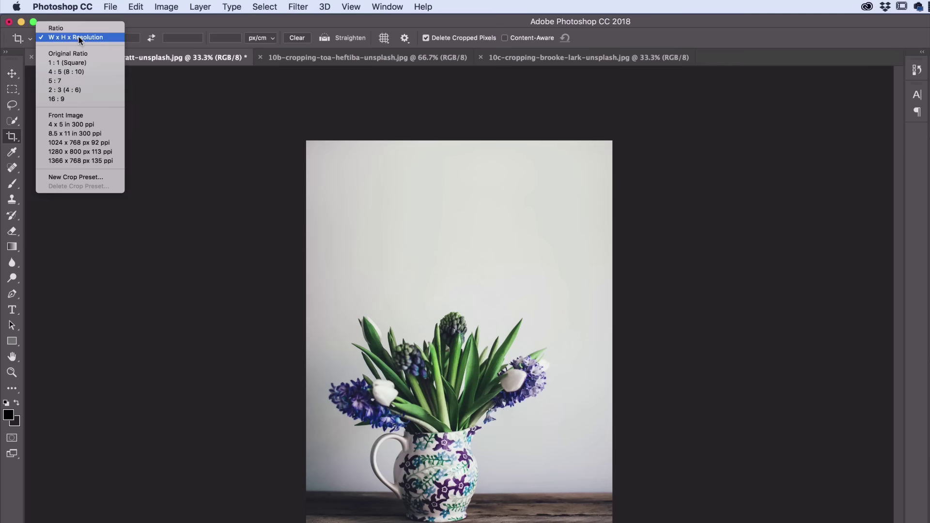
pyautogui.click(51, 81)
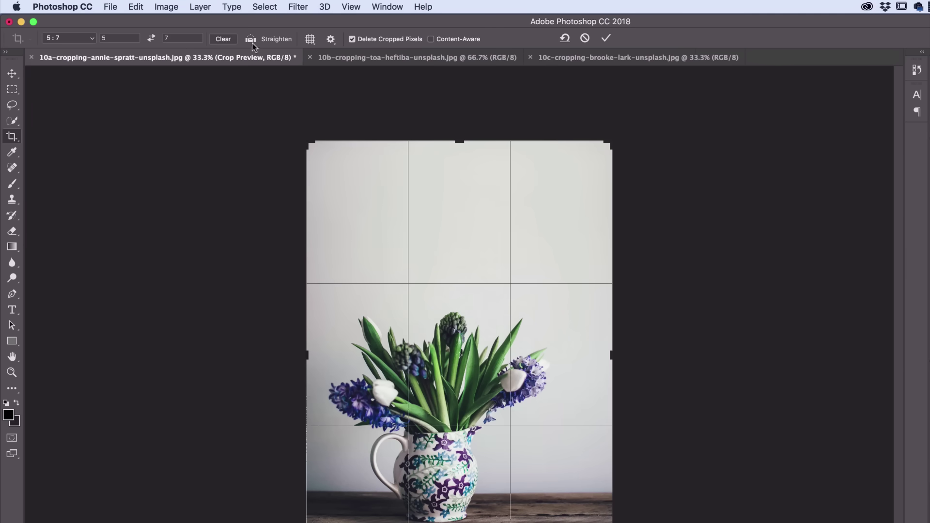
pyautogui.click(150, 39)
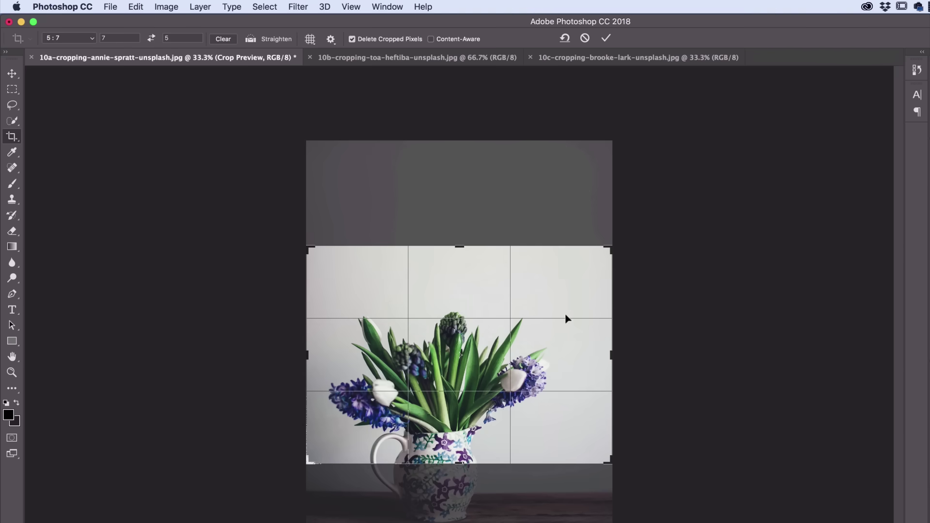
# Enlarge the landscape crop beyond both sides of the photo, reposition the flower jug inside it, and apply it with Content-Aware on.
pyautogui.moveTo(547, 379); pyautogui.dragTo(545, 343)
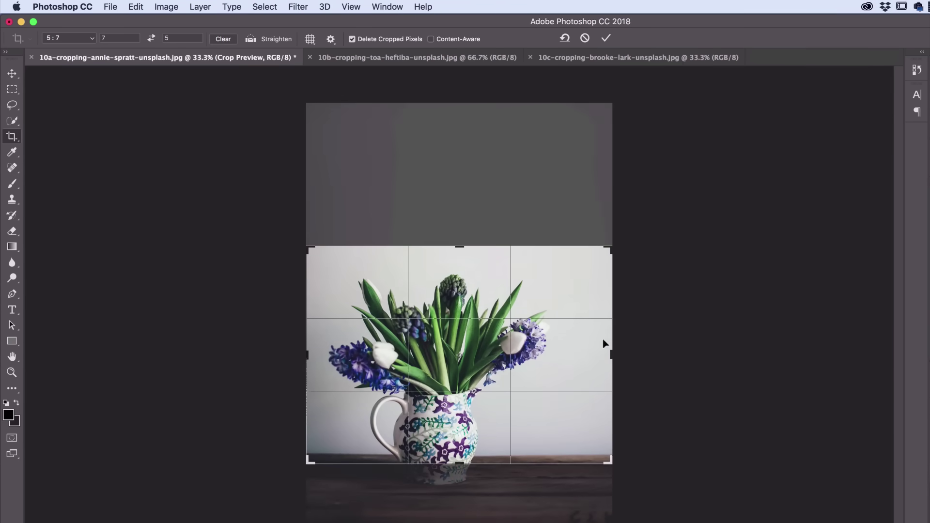
pyautogui.moveTo(612, 246); pyautogui.dragTo(649, 222)
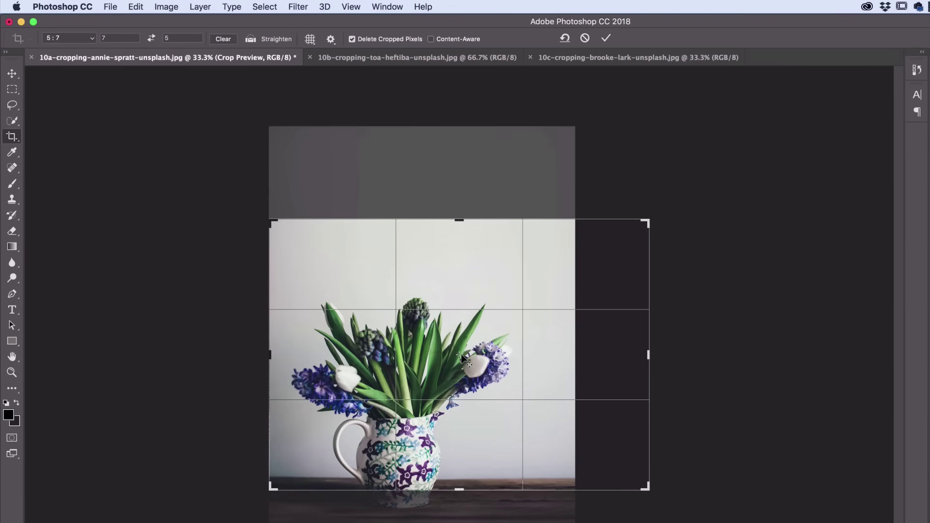
pyautogui.moveTo(533, 361); pyautogui.dragTo(603, 322)
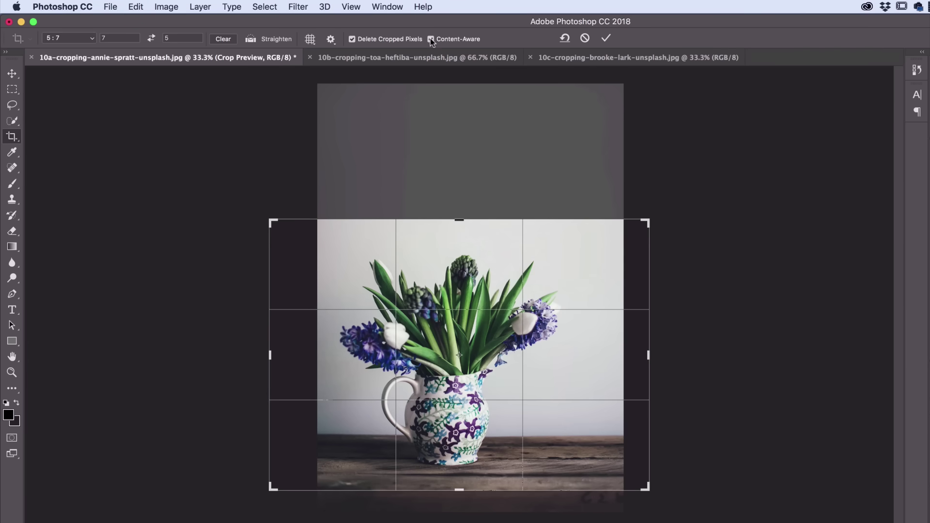
pyautogui.click(606, 39)
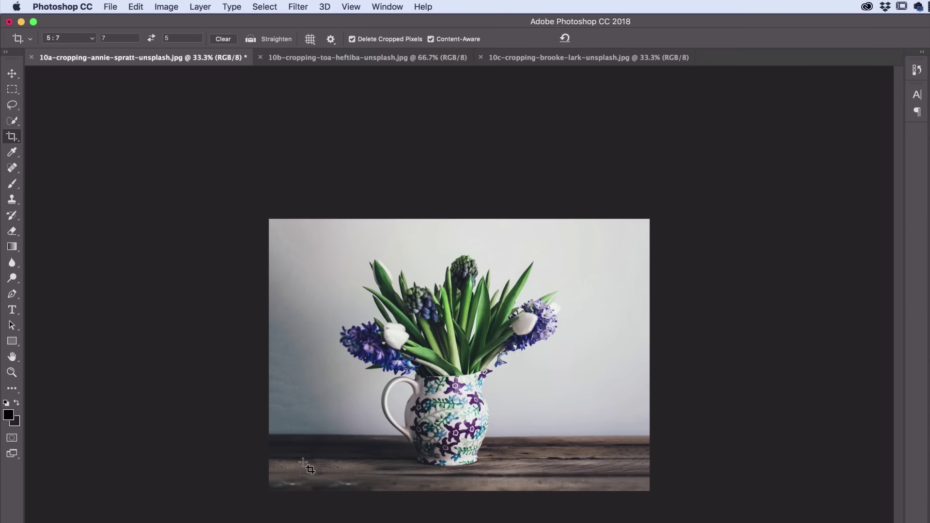
# Switch to the 10b potted plant photo and choose the W x H x Resolution crop preset without any dimensions.
pyautogui.click(314, 63)
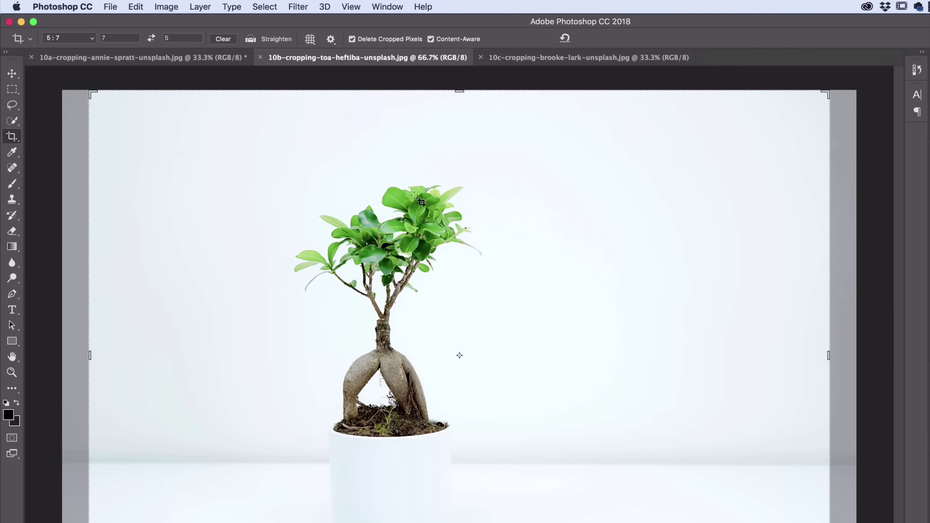
pyautogui.click(63, 37)
pyautogui.moveTo(63, 6)
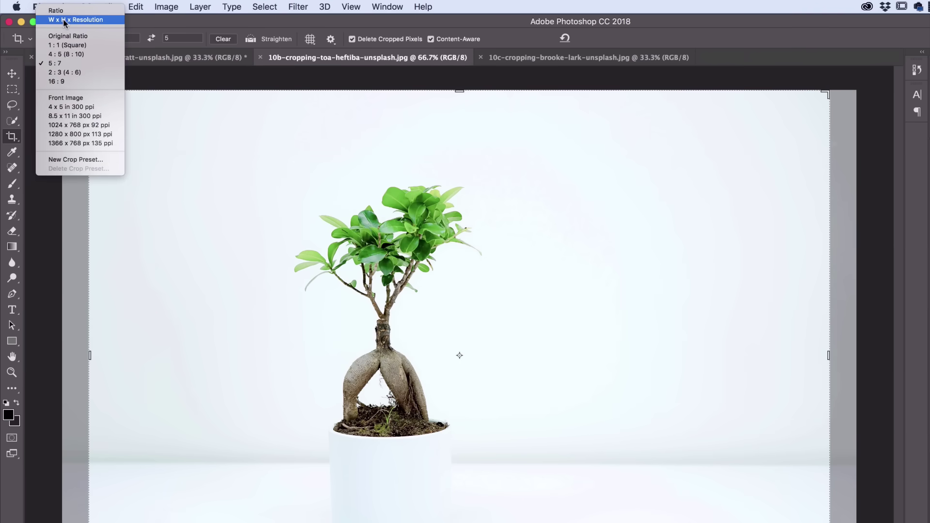
pyautogui.click(64, 20)
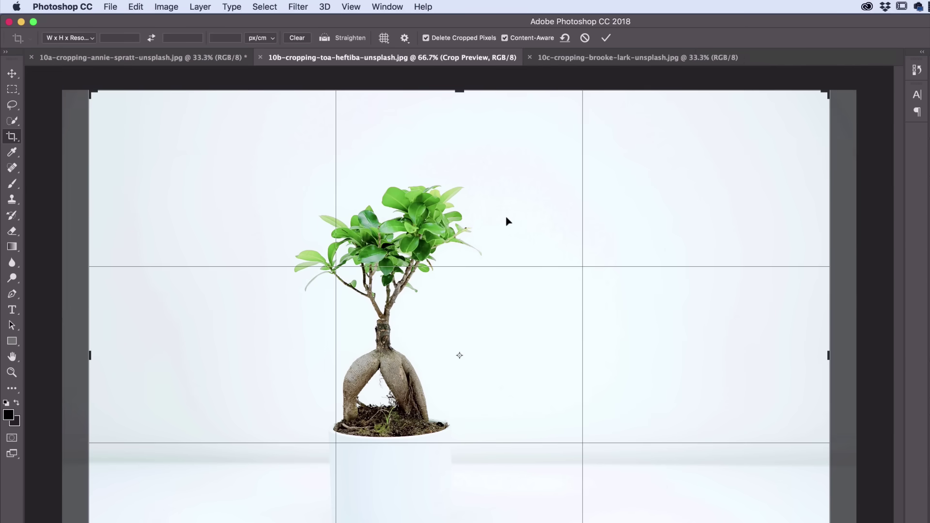
# Extend the 10b plant photo's crop well beyond both sides and apply it with Content-Aware filling the new areas.
pyautogui.press('super+minus')
pyautogui.press('super+minus')
pyautogui.press('super+minus')
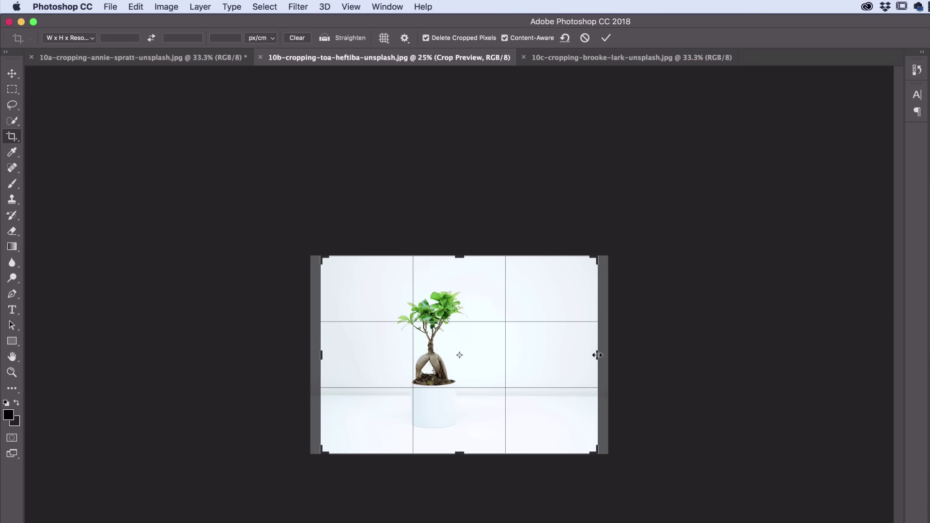
pyautogui.moveTo(597, 355); pyautogui.dragTo(672, 355)
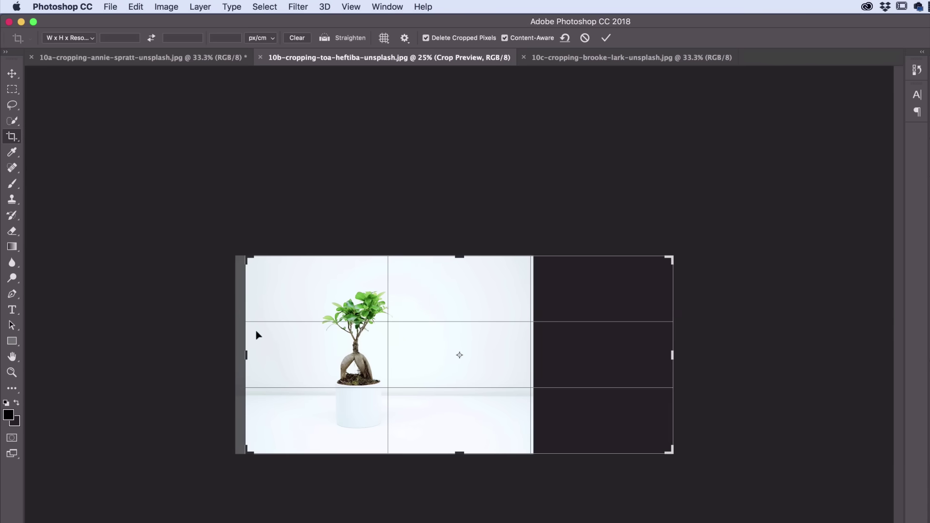
pyautogui.moveTo(246, 355); pyautogui.dragTo(170, 355)
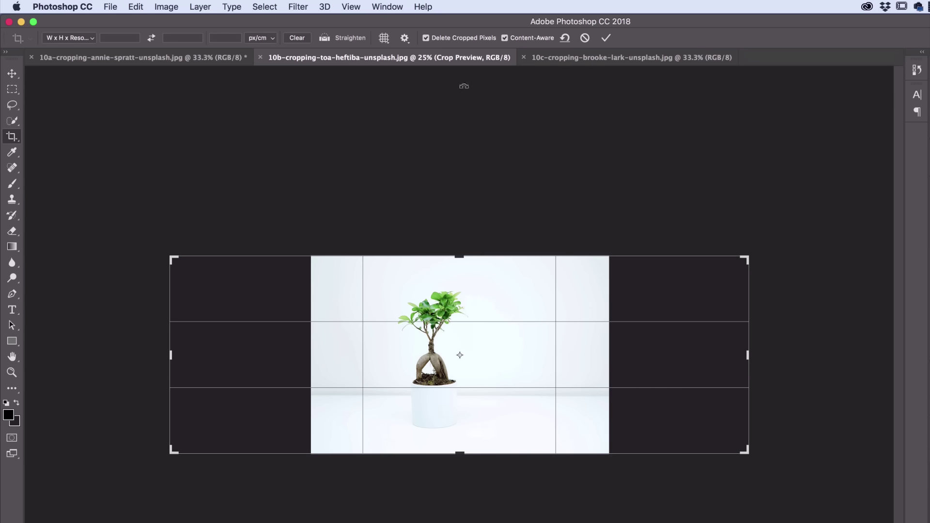
pyautogui.click(504, 38)
pyautogui.press('Return')
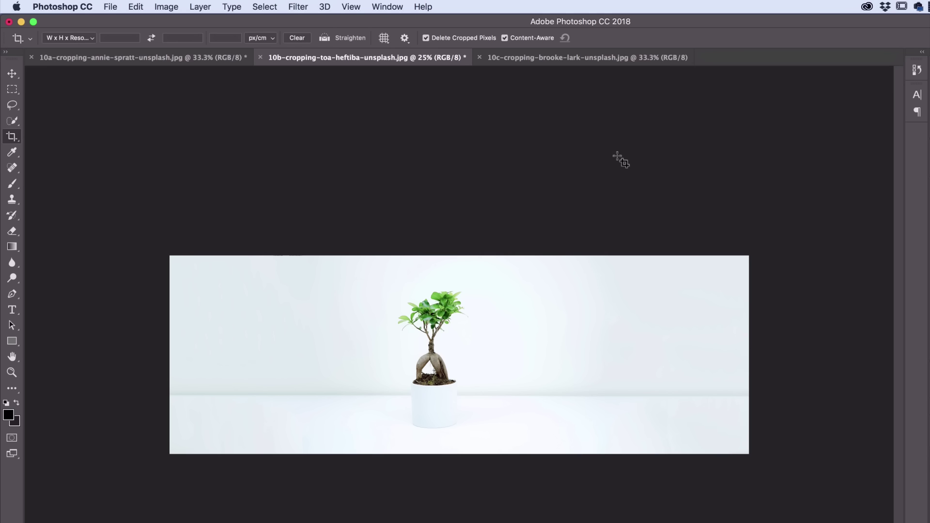
# Widen the 10c wooden table photo's crop equally beyond both sides and apply it with Content-Aware on.
pyautogui.click(560, 57)
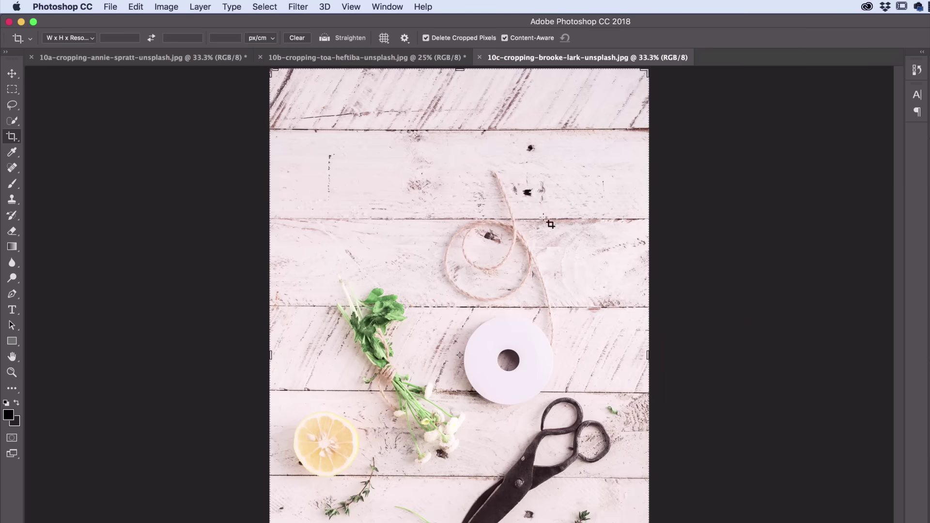
pyautogui.moveTo(648, 355); pyautogui.dragTo(757, 355)
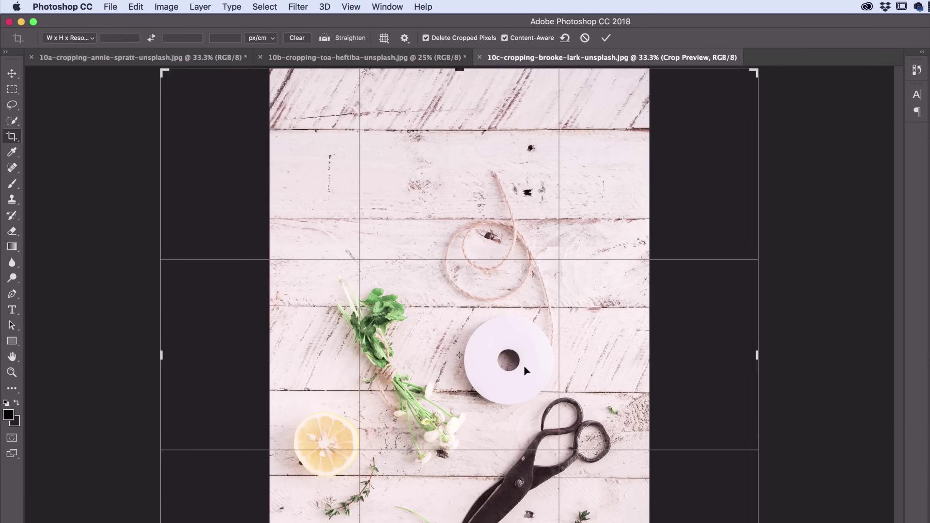
pyautogui.press('Return')
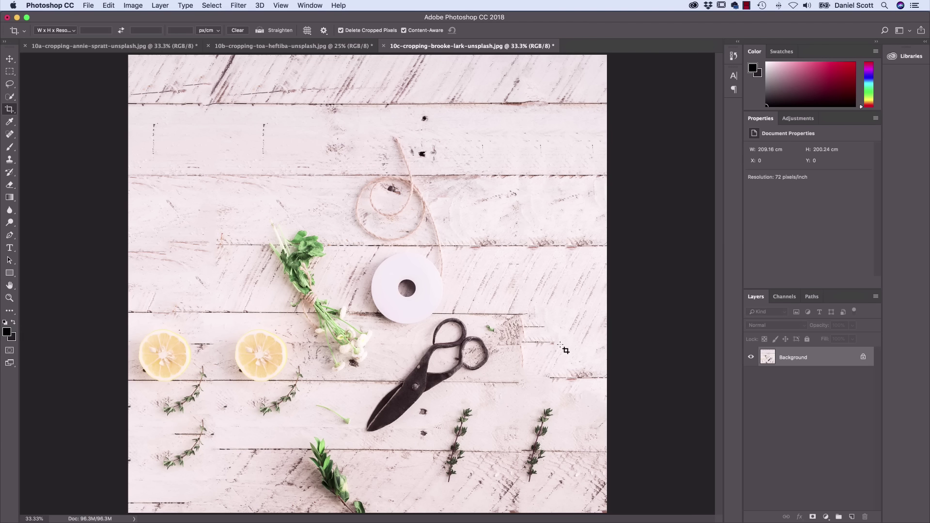
# Compare the Content-Aware fill in the extended 10b, 10a and 10c photos.
pyautogui.click(315, 49)
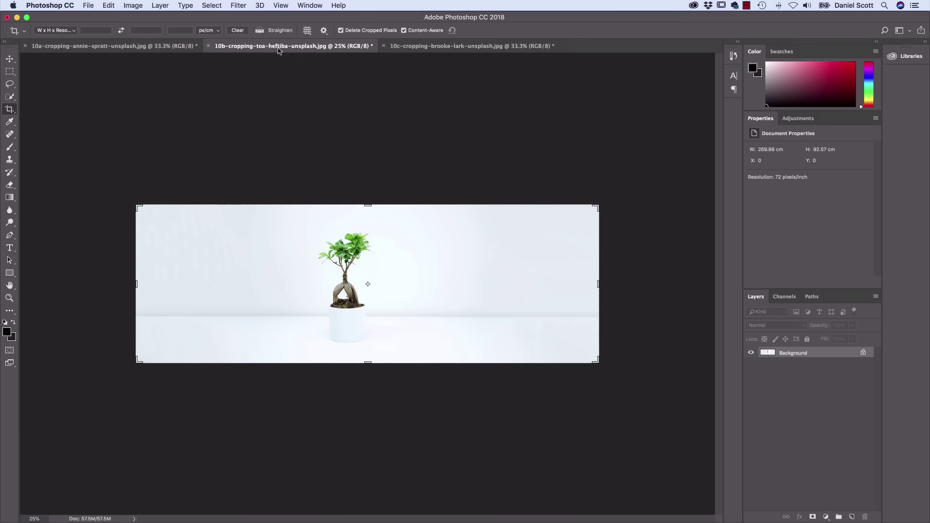
pyautogui.click(158, 46)
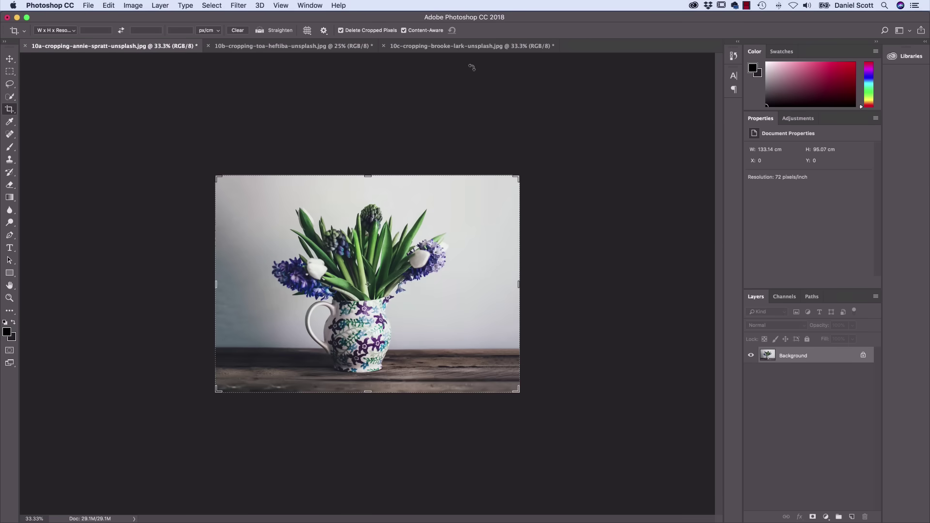
pyautogui.click(504, 48)
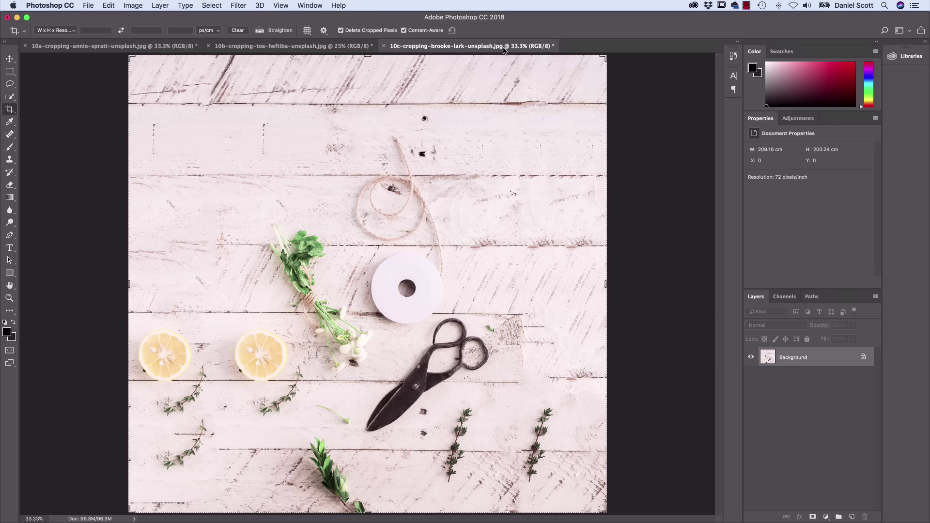
pyautogui.click(403, 30)
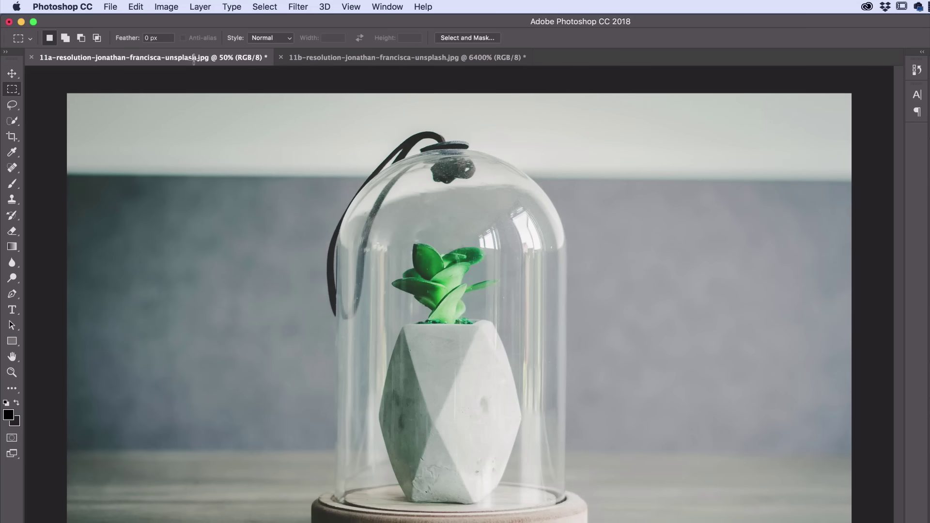
# Switch to the 11b resolution photo and examine how it looks when zoomed out to 200%.
pyautogui.click(336, 58)
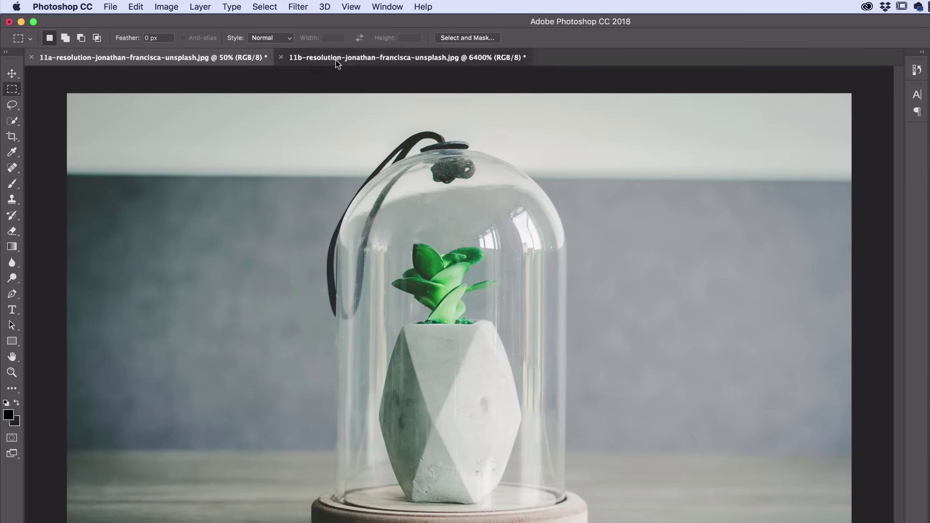
pyautogui.press('super+minus')
pyautogui.press('super+minus')
pyautogui.press('super+minus')
pyautogui.press('super+minus')
pyautogui.press('super+minus')
pyautogui.press('super+minus')
pyautogui.press('super+minus')
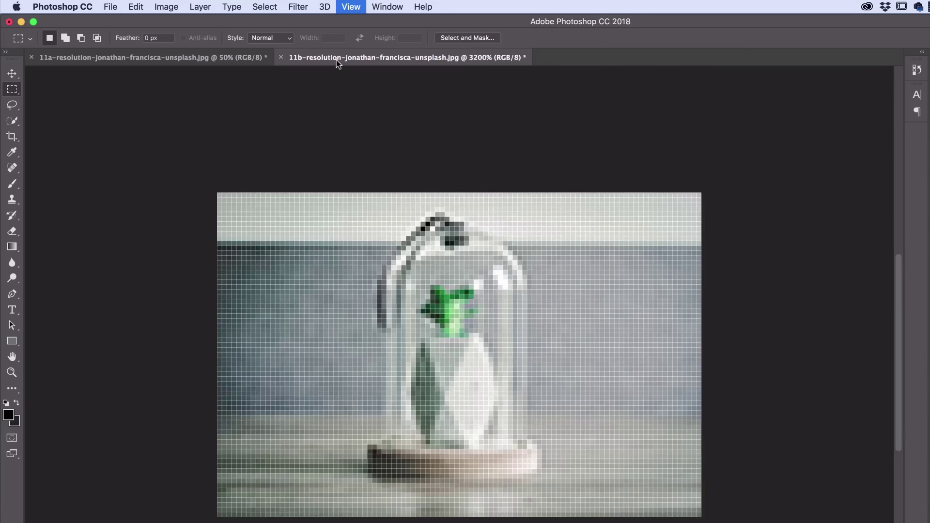
pyautogui.press('super+minus')
pyautogui.press('super+minus')
pyautogui.press('super+minus')
pyautogui.press('super+minus')
pyautogui.press('super+minus')
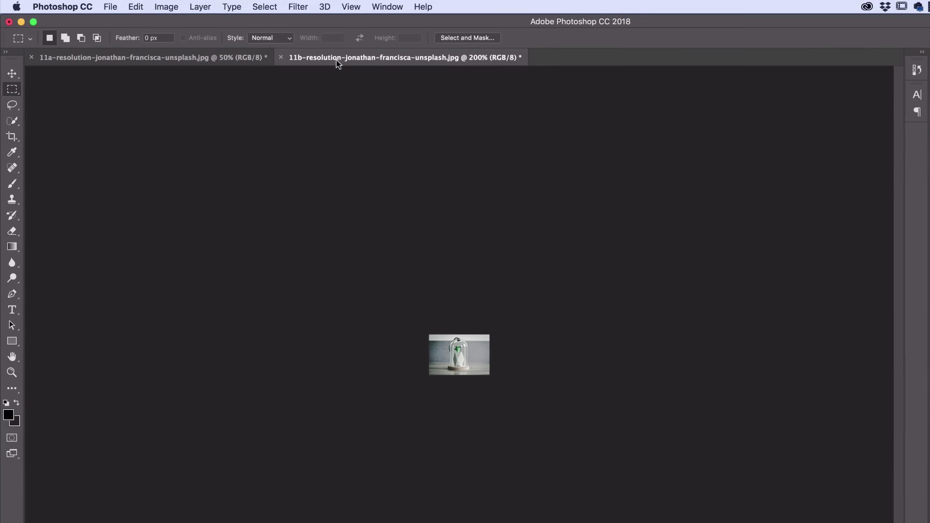
# Enlarge the 11b resolution photo to 1600% and examine its individual pixels.
pyautogui.press('super+plus')
pyautogui.press('super+plus')
pyautogui.press('super+plus')
pyautogui.press('super+plus')
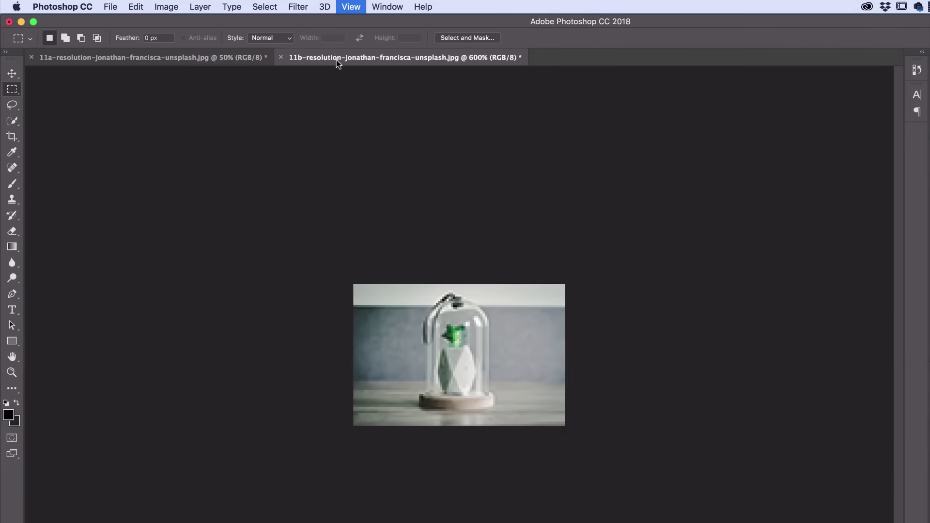
pyautogui.press('super+plus')
pyautogui.press('super+plus')
pyautogui.press('super+plus')
pyautogui.press('super+plus')
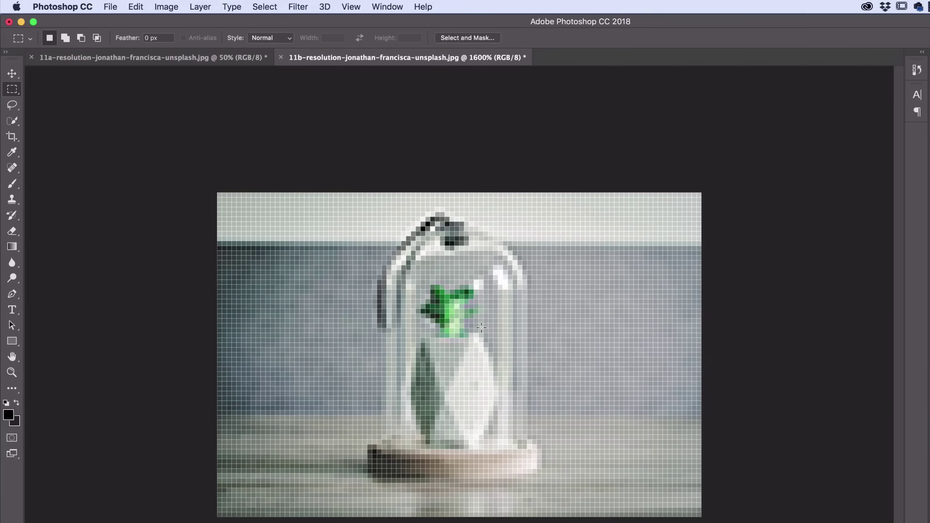
# Reduce the 11b photo's view to 800%, and enlarge the 11a photo to 12800% to examine its individual pixels.
pyautogui.press('super+minus')
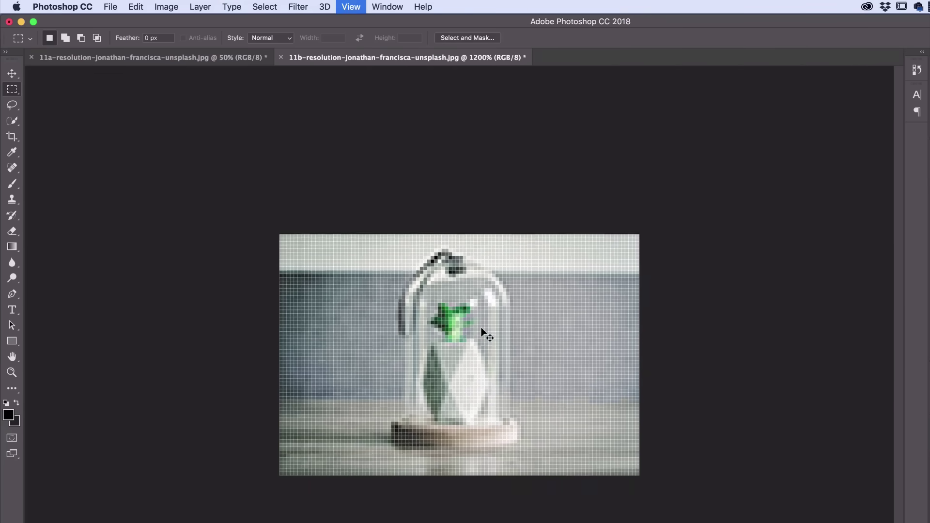
pyautogui.press('super+minus')
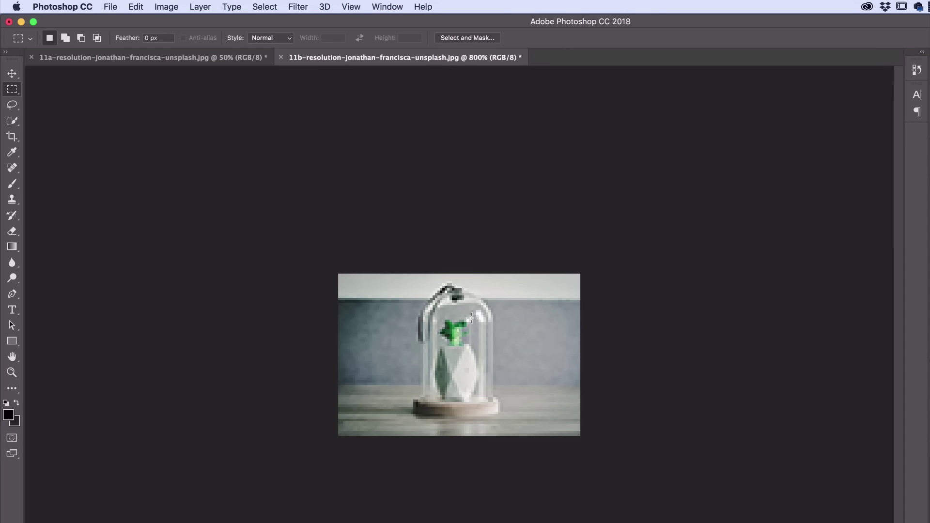
pyautogui.click(173, 59)
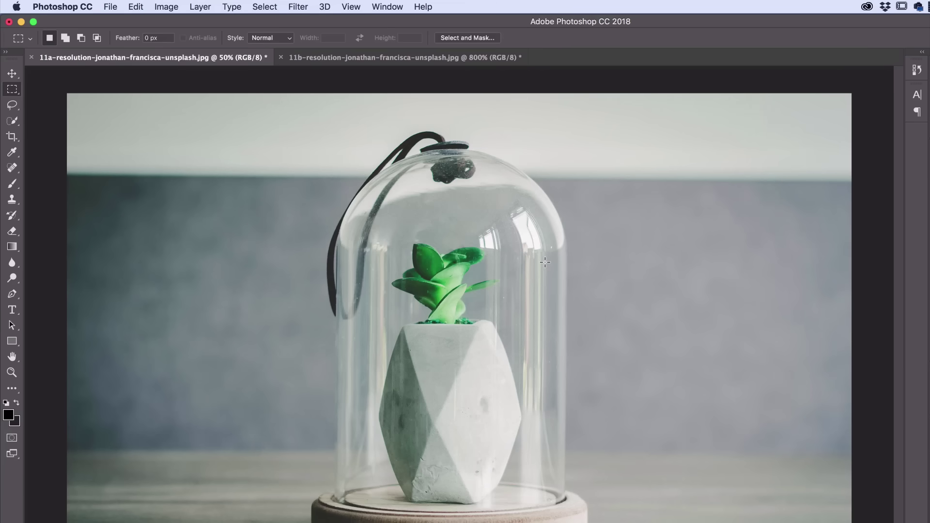
pyautogui.press('super+plus')
pyautogui.press('super+plus')
pyautogui.press('super+plus')
pyautogui.press('super+plus')
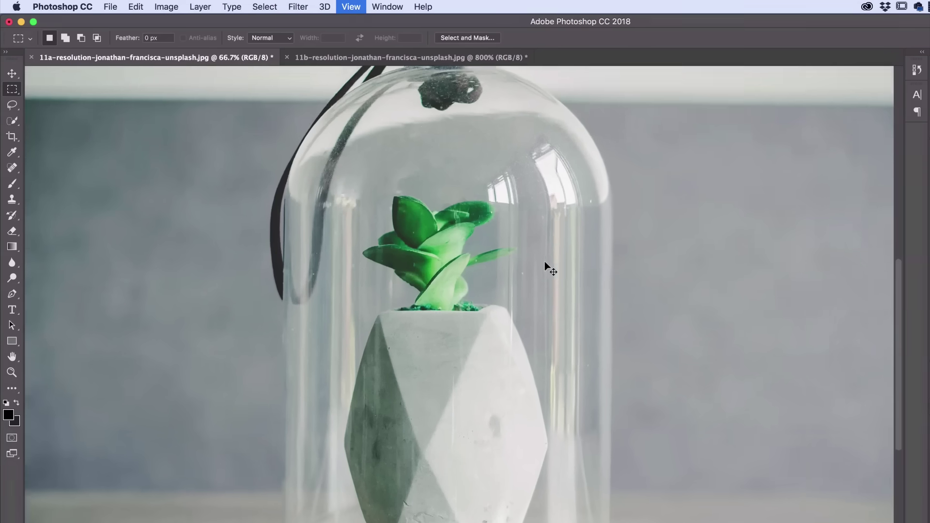
pyautogui.press('super+plus')
pyautogui.press('super+plus')
pyautogui.press('super+plus')
pyautogui.press('super+plus')
pyautogui.press('super+plus')
pyautogui.press('super+plus')
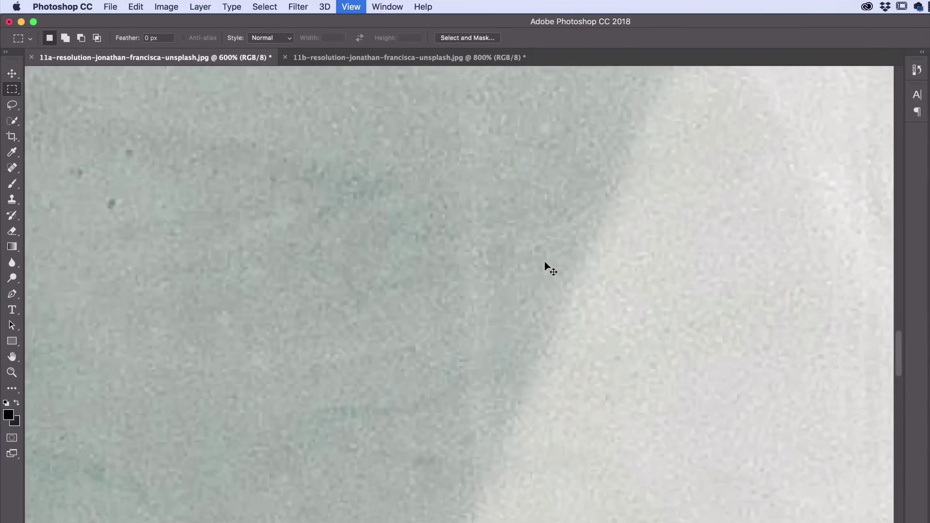
pyautogui.press('super+plus')
pyautogui.press('super+plus')
pyautogui.press('super+plus')
pyautogui.press('super+plus')
pyautogui.press('super+plus')
pyautogui.press('super+plus')
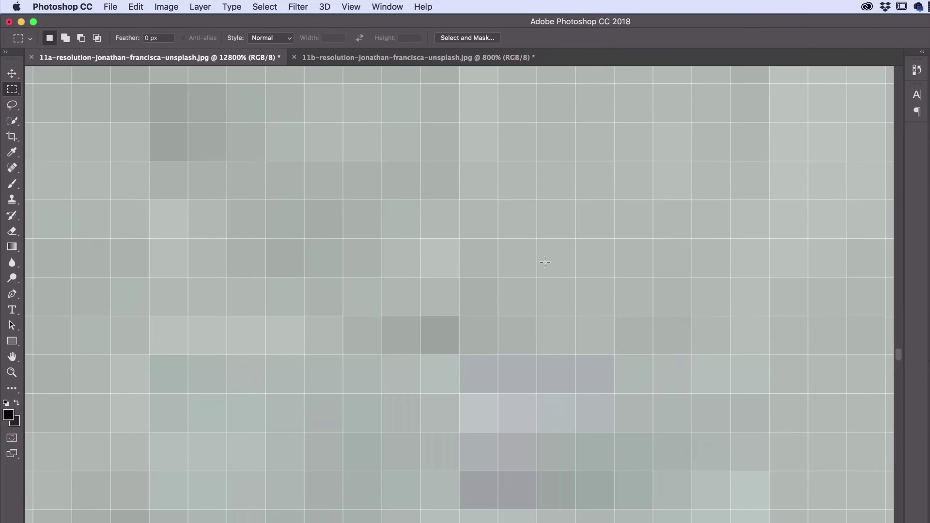
# Return the 11a photo to a view of 33.3% and look at the image as a whole.
pyautogui.press('super+0')
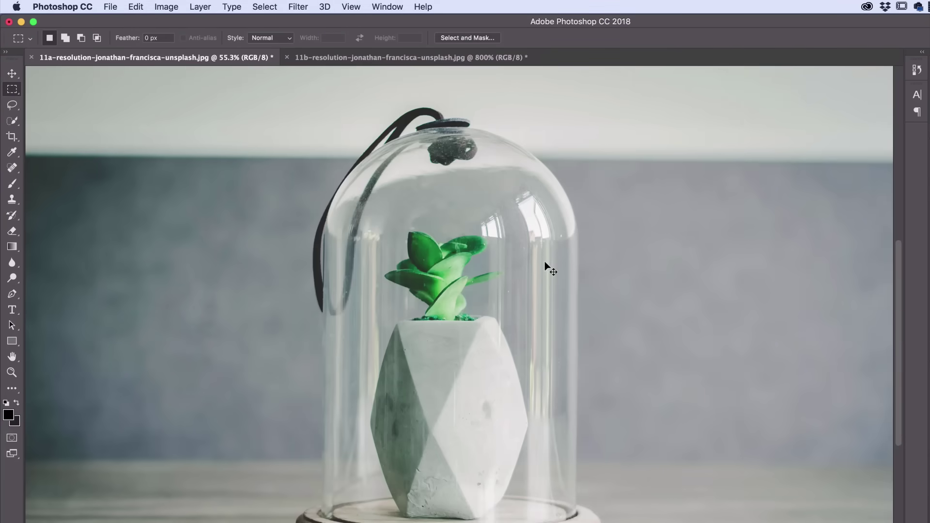
pyautogui.press('super+minus')
pyautogui.press('super+minus')
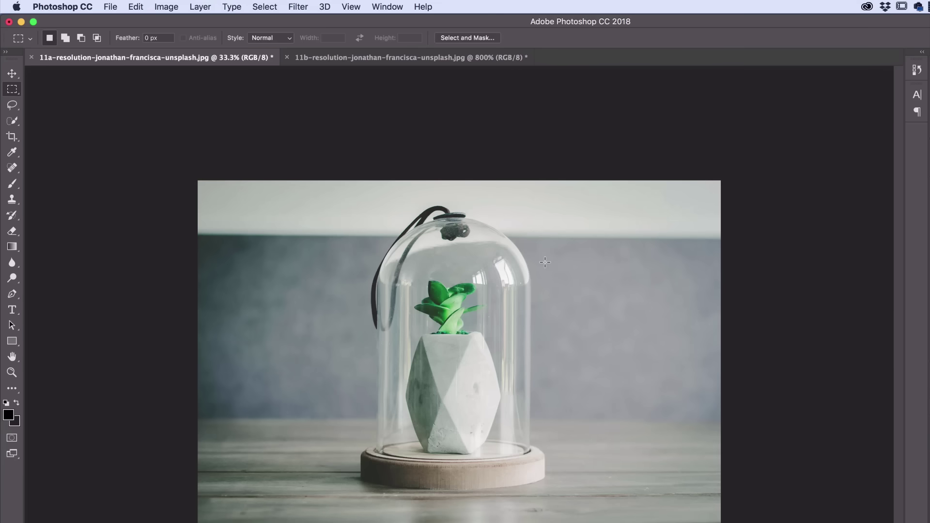
# Check the 11a photo's resolution and width in Image Size and leave without changing anything.
pyautogui.click(167, 7)
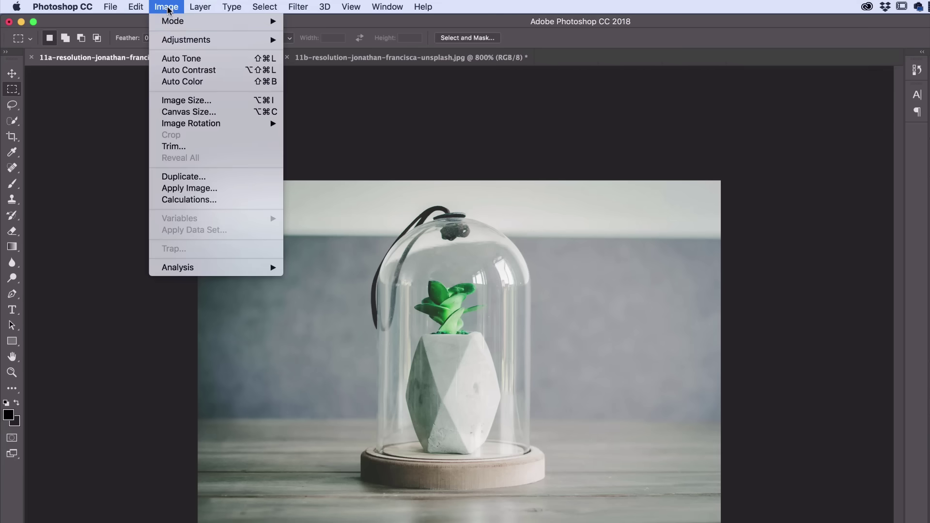
pyautogui.click(190, 100)
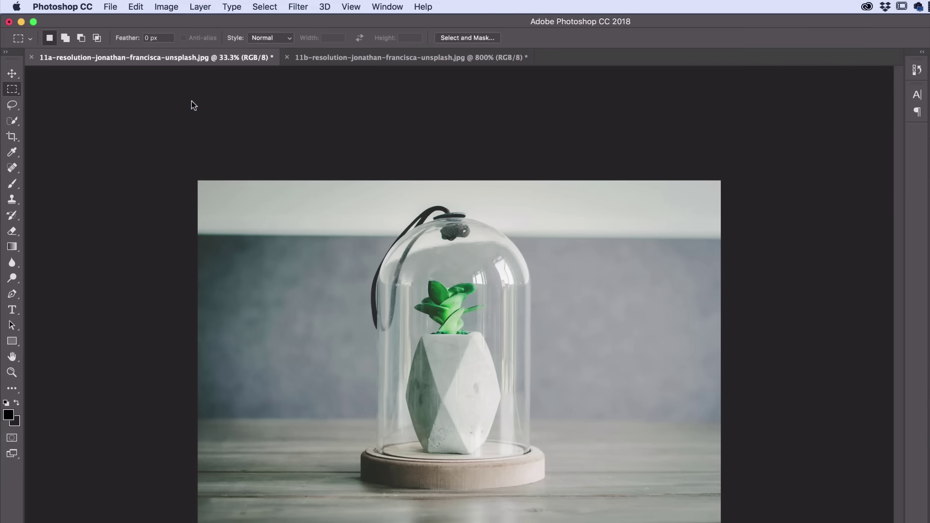
pyautogui.doubleClick(755, 258)
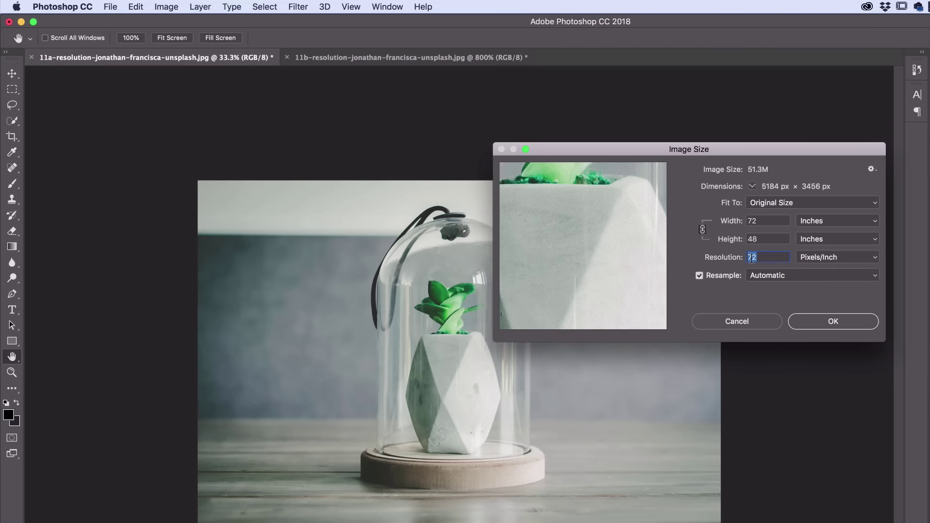
pyautogui.doubleClick(756, 220)
pyautogui.click(756, 322)
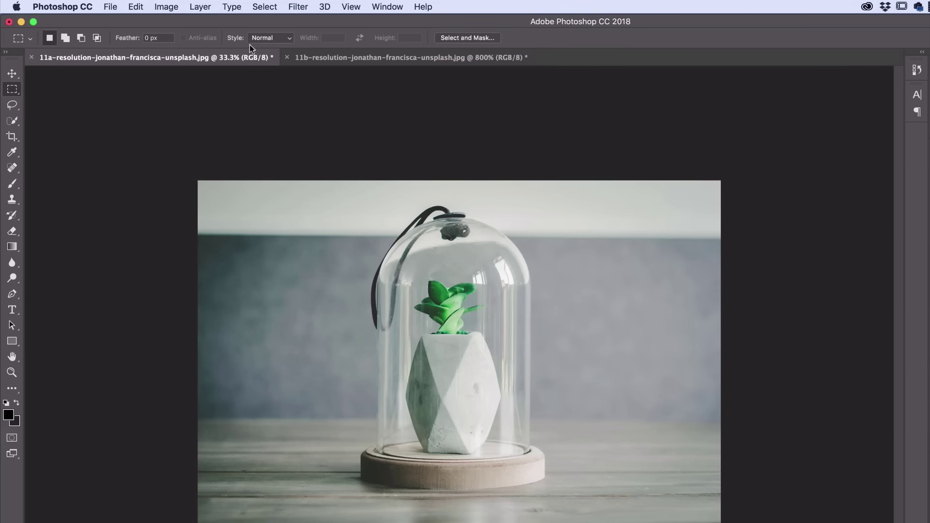
# Try setting the 11a photo's resolution to 300 pixels/inch in Image Size with Resample off.
pyautogui.click(162, 7)
pyautogui.click(180, 101)
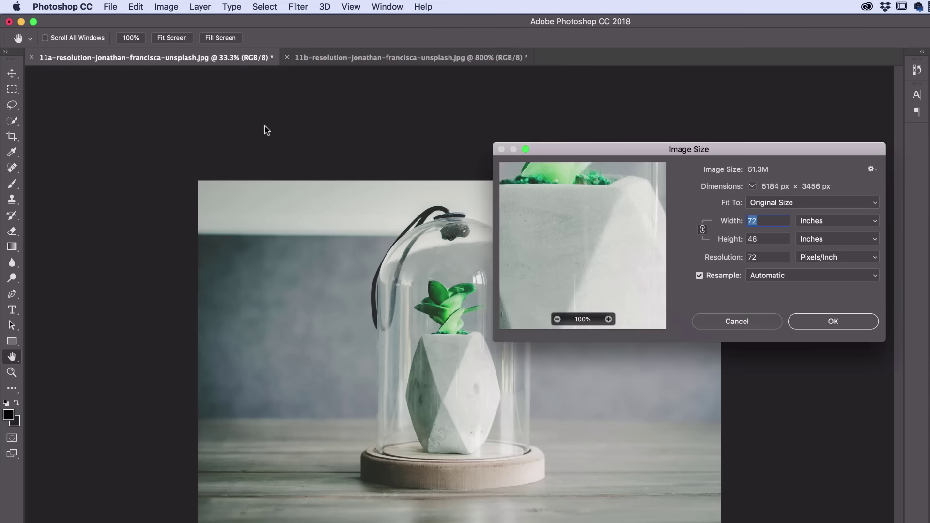
pyautogui.click(699, 276)
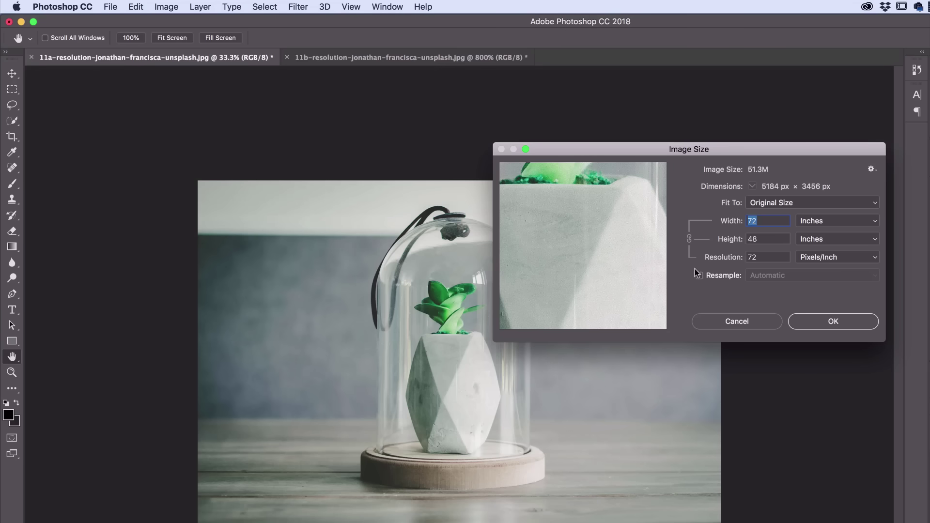
pyautogui.click(765, 260)
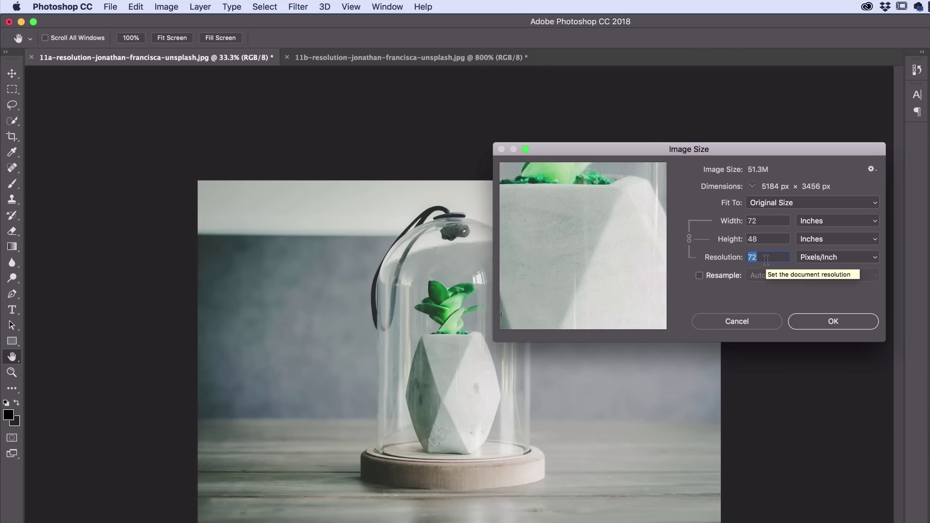
pyautogui.write('300')
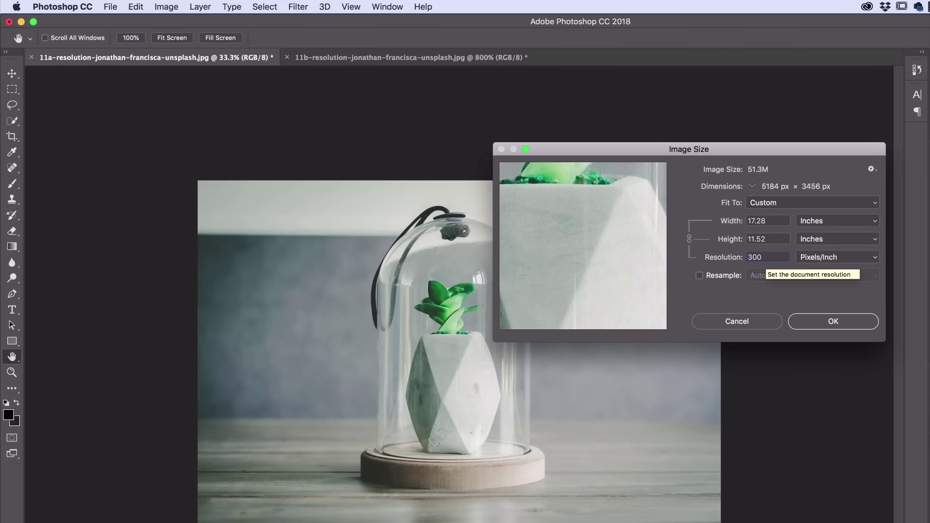
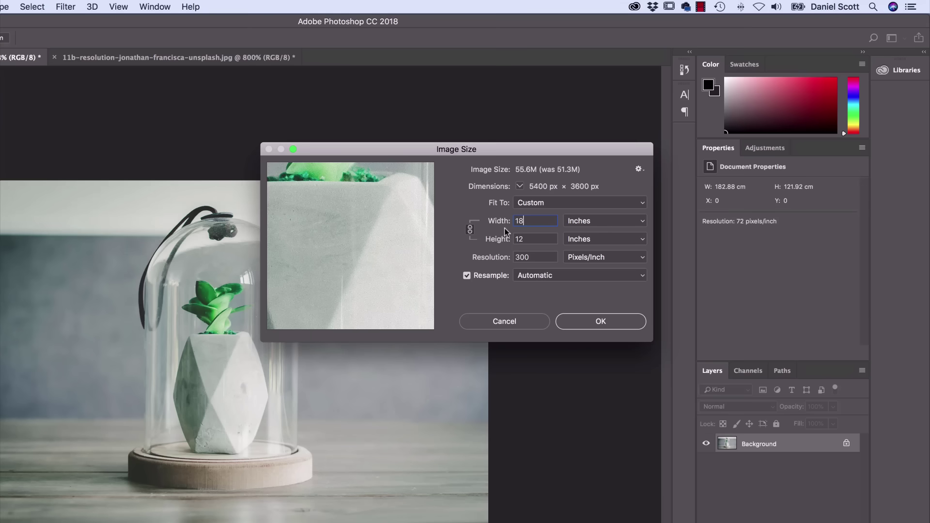
# Try a 22-inch width for the 11a photo, inspecting the plant's base in the preview, and toggle Resample.
pyautogui.press('BackSpace')
pyautogui.press('BackSpace')
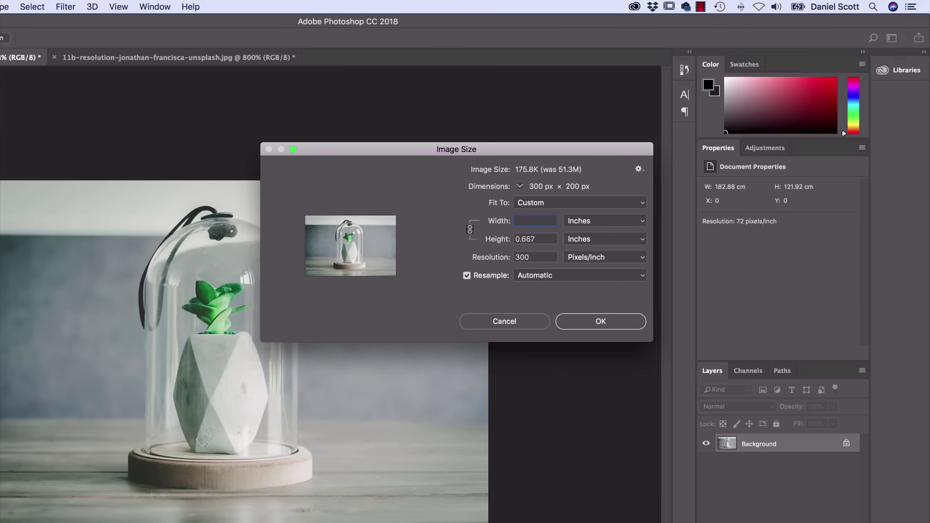
pyautogui.write('22')
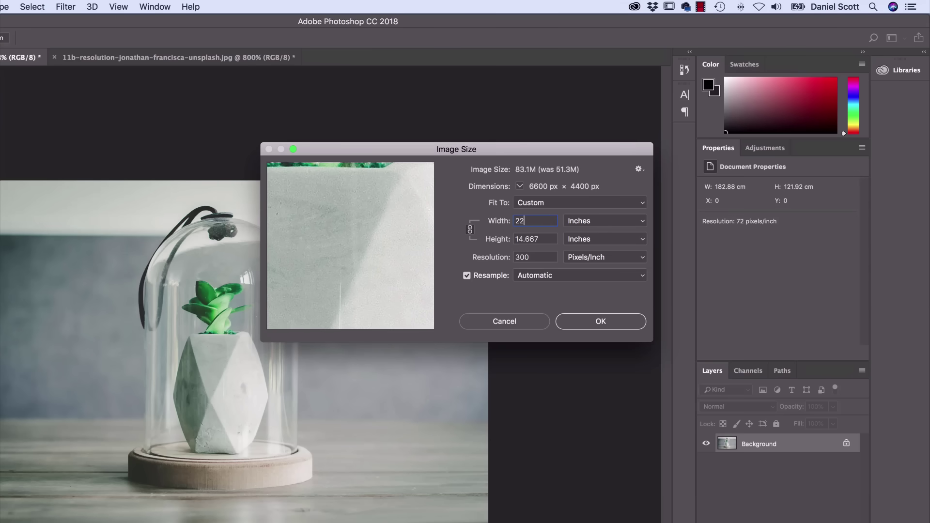
pyautogui.moveTo(346, 197); pyautogui.dragTo(379, 242)
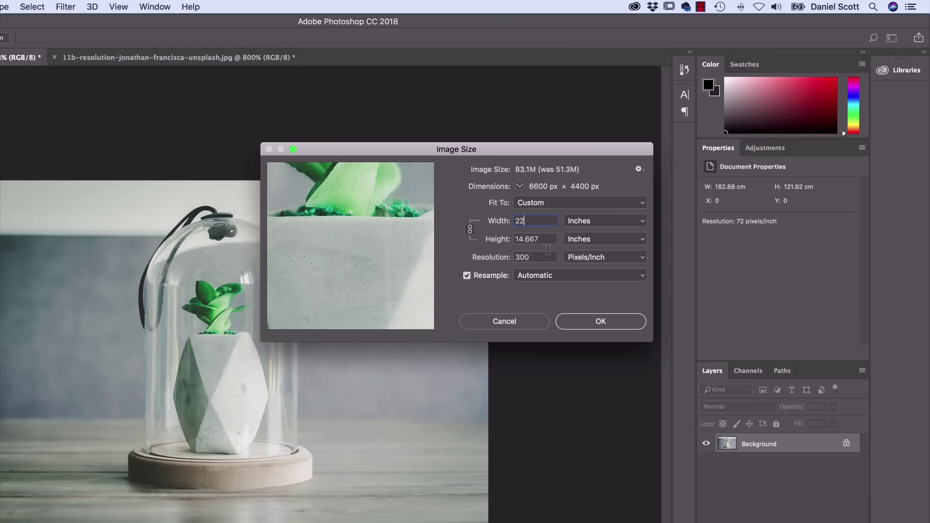
pyautogui.click(467, 276)
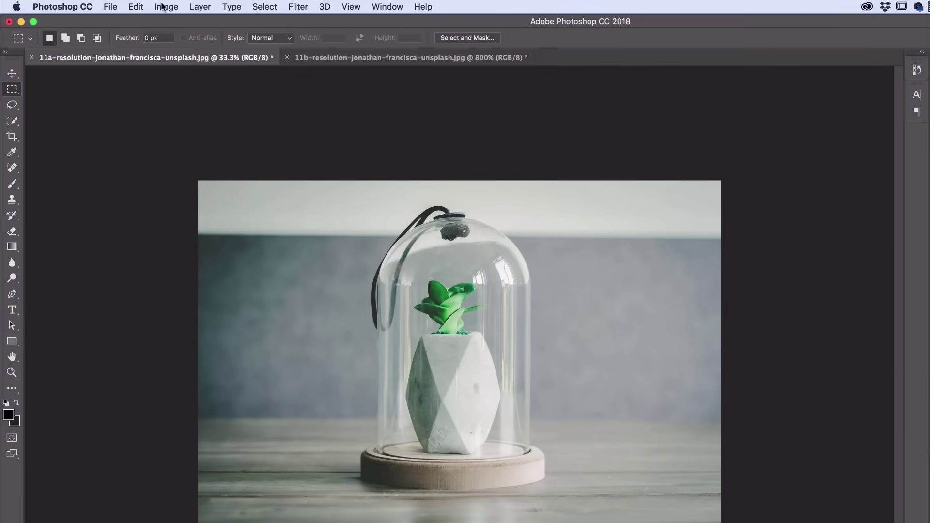
# Open Image Size for the 11a photo, turn off Resample and make the resolution value ready for editing.
pyautogui.click(162, 6)
pyautogui.click(190, 95)
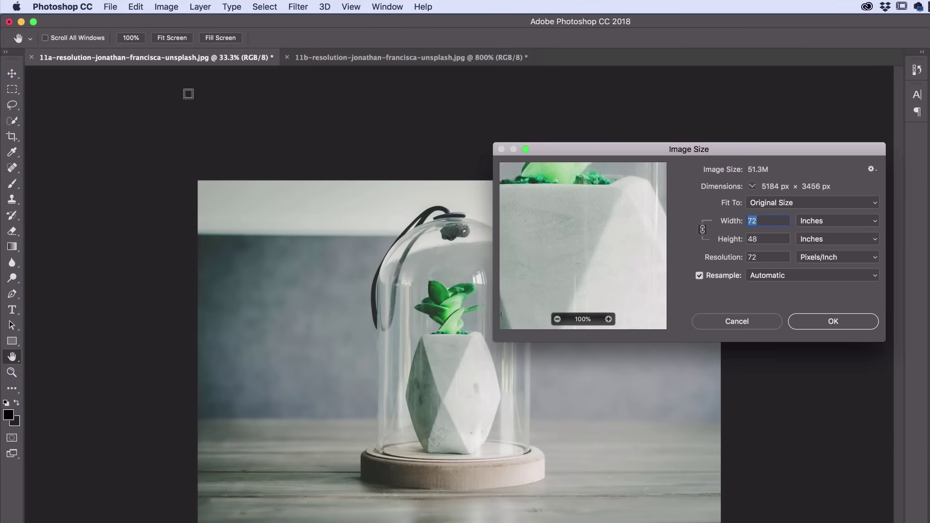
pyautogui.click(756, 256)
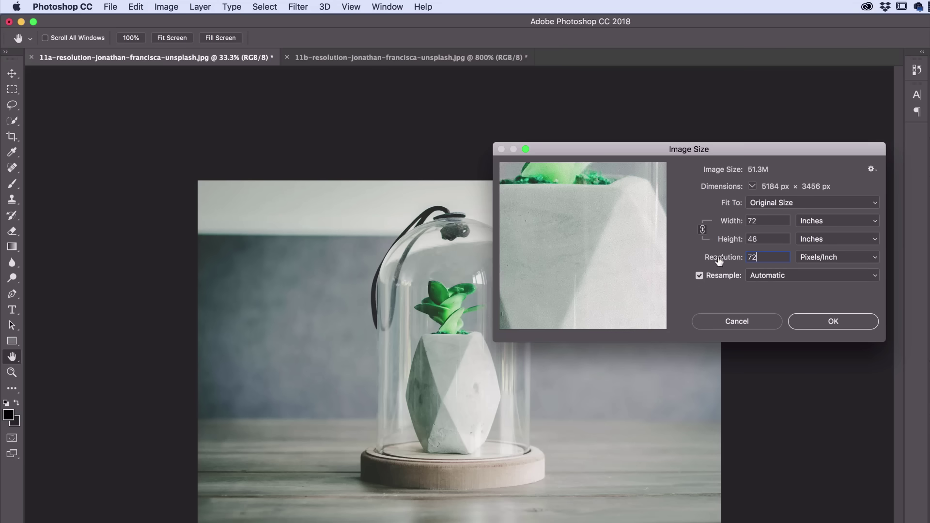
pyautogui.click(699, 275)
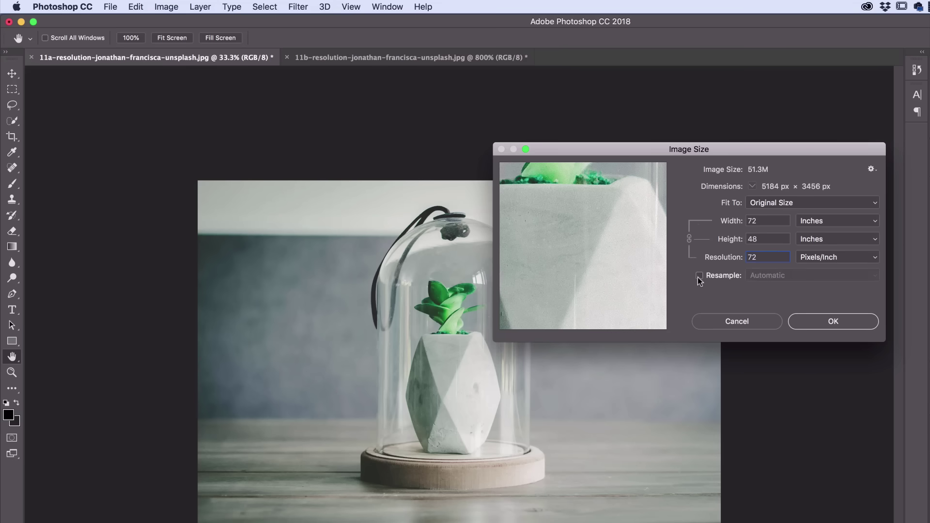
# Enable resampling and resize the terrarium photo to 1600 pixels wide.
pyautogui.click(699, 276)
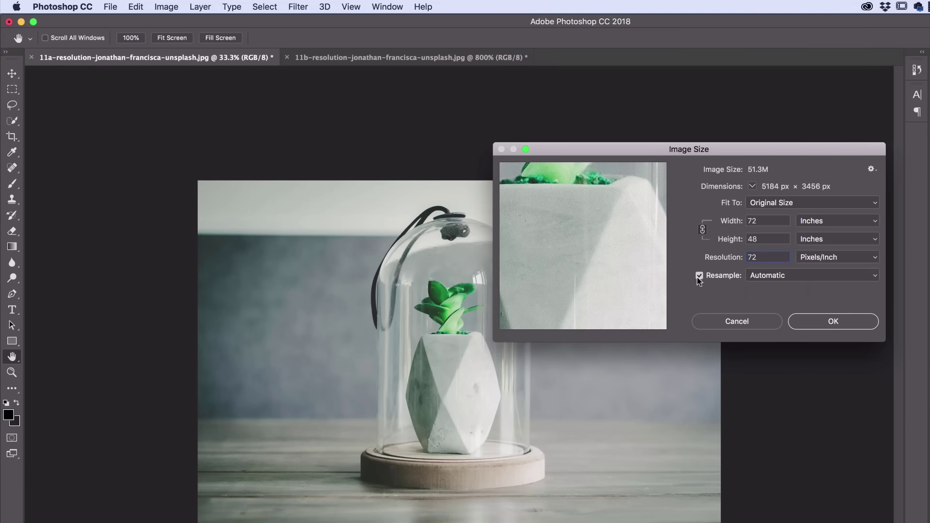
pyautogui.click(824, 222)
pyautogui.click(814, 210)
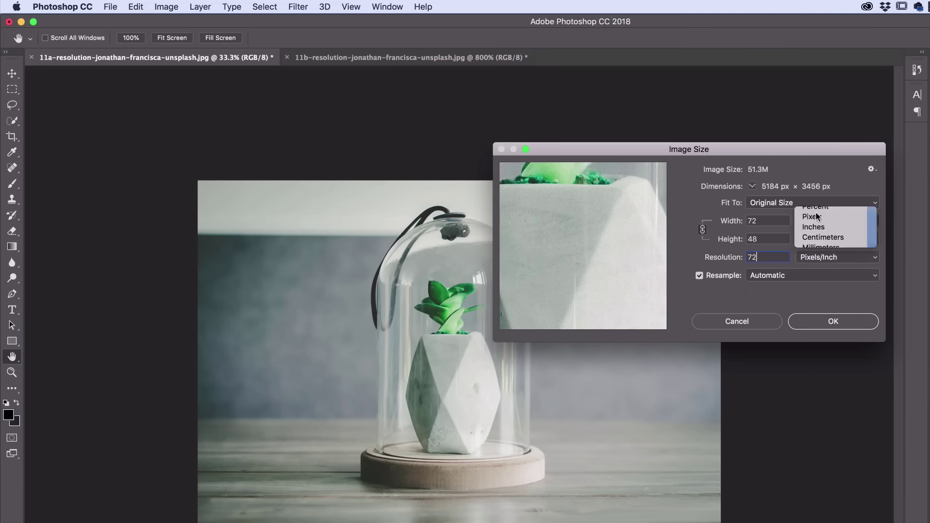
pyautogui.doubleClick(776, 222)
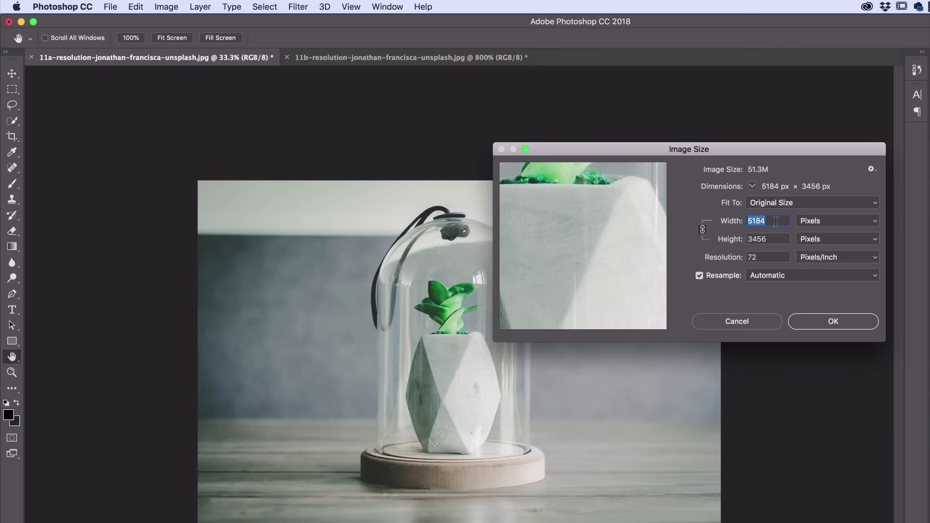
pyautogui.write('1600')
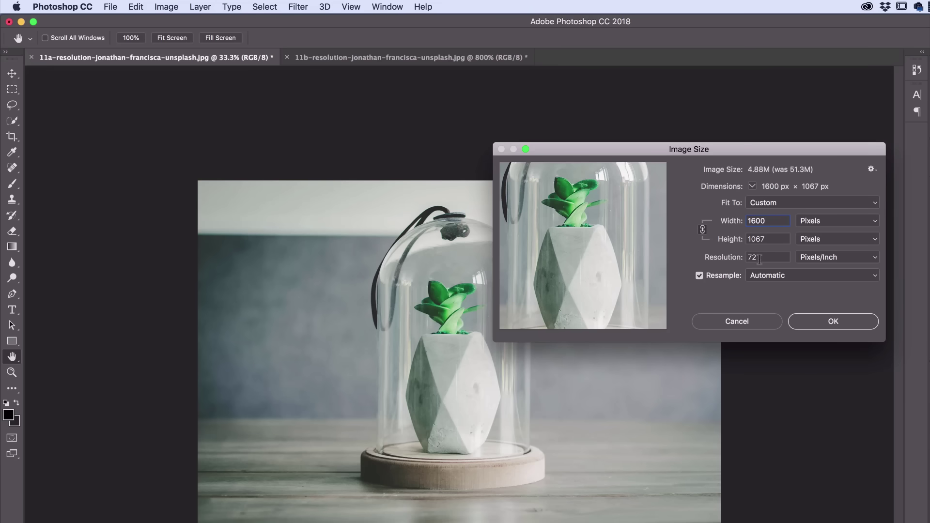
pyautogui.click(833, 321)
pyautogui.press('m')
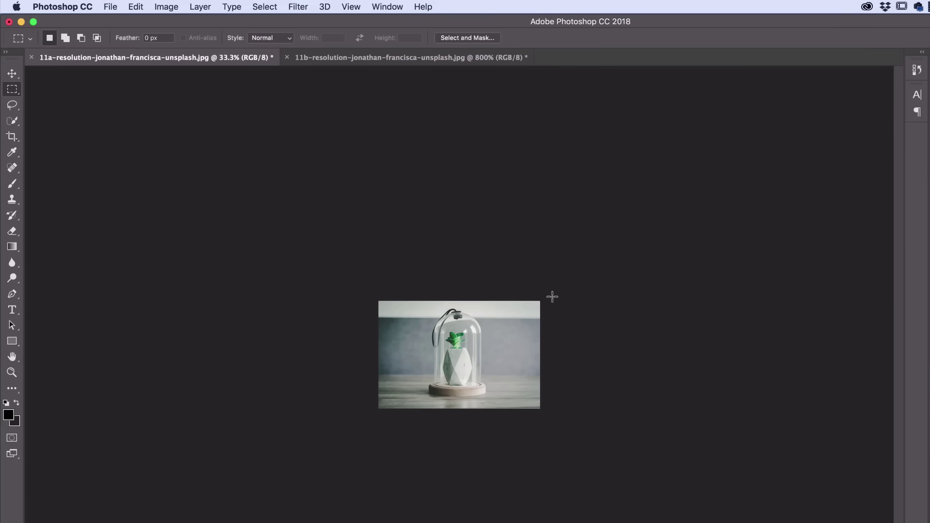
pyautogui.click(110, 6)
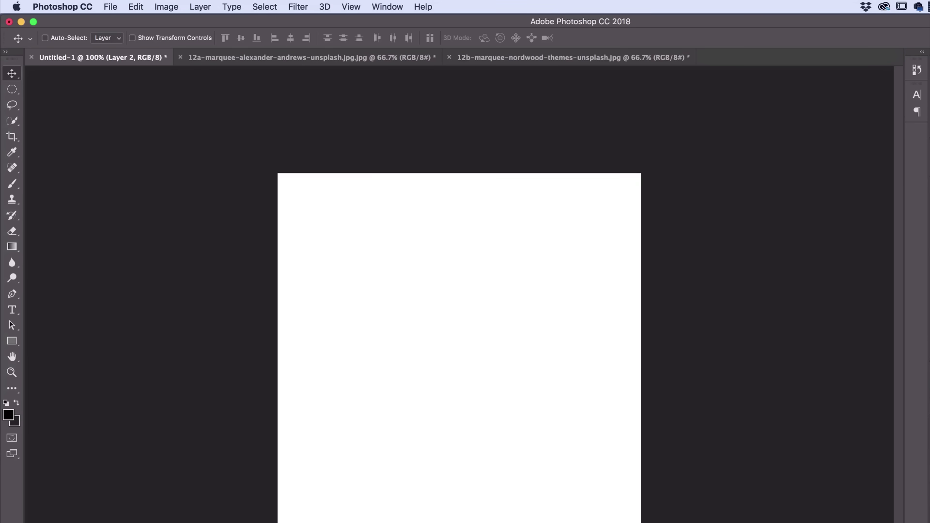
pyautogui.press('super+v')
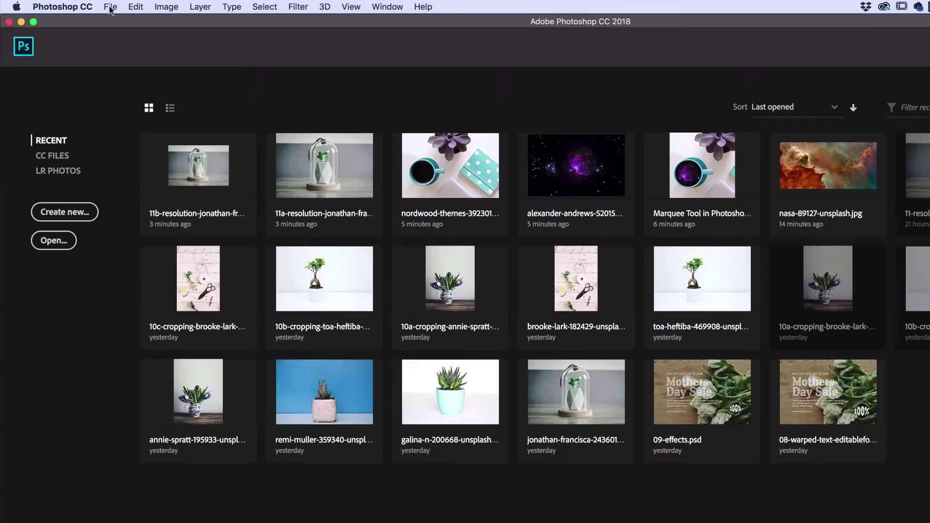
# Begin a new document from the Default Photoshop Size photo preset, with its dimensions in pixels.
pyautogui.click(110, 7)
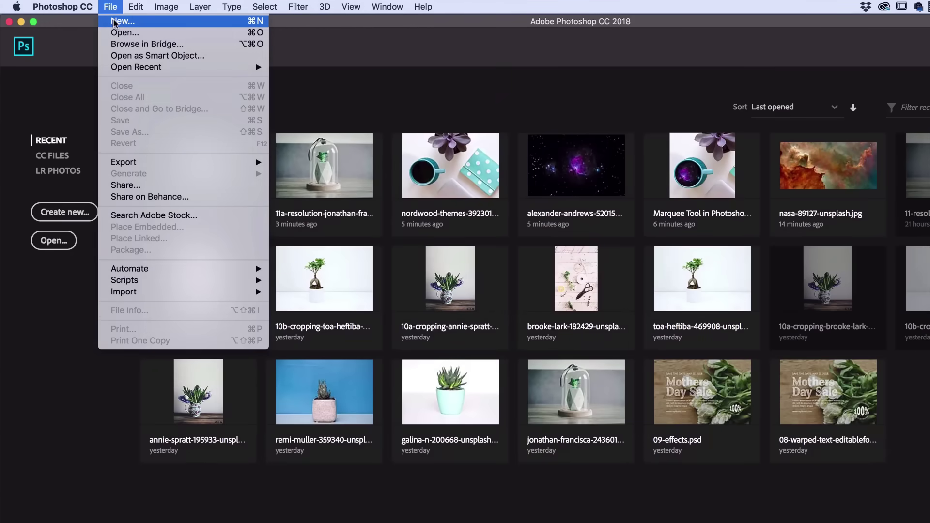
pyautogui.click(116, 22)
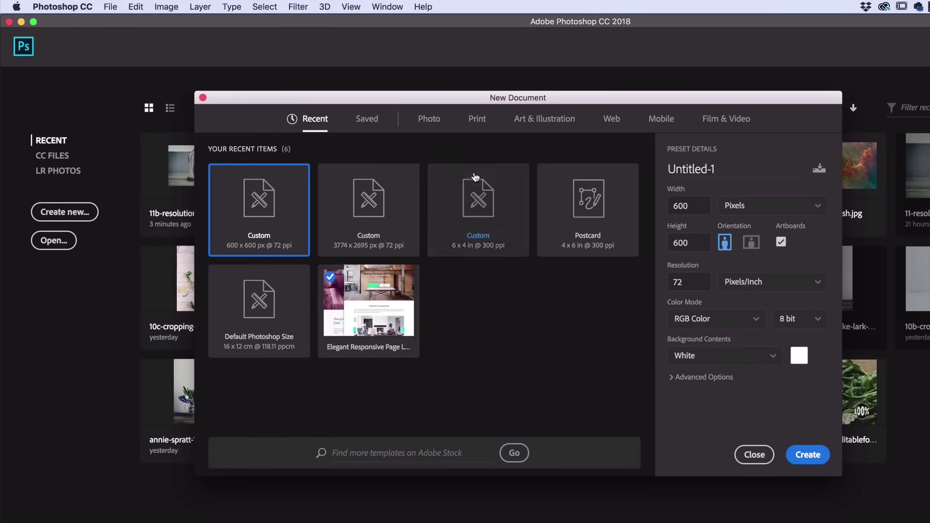
pyautogui.click(429, 120)
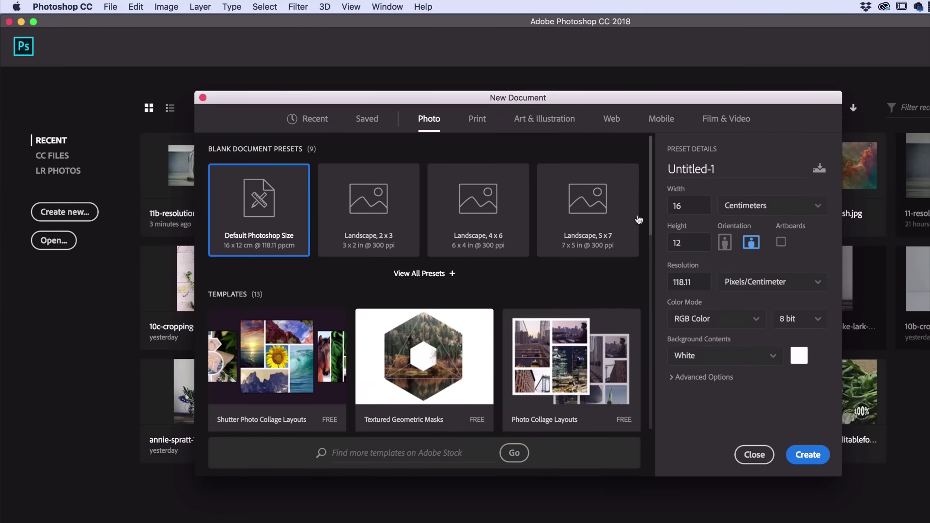
pyautogui.click(749, 208)
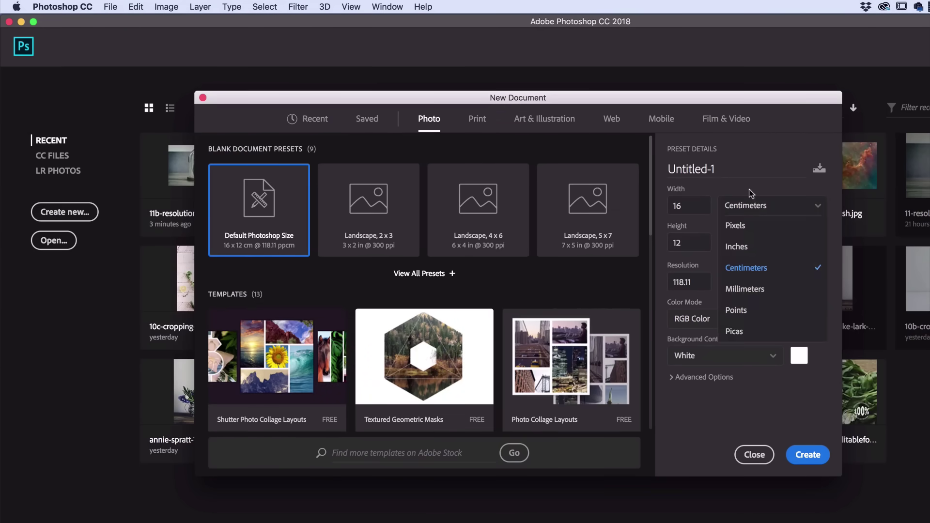
pyautogui.click(743, 225)
# Set the new document's width and height to 600 pixels and its resolution to 72.
pyautogui.doubleClick(693, 205)
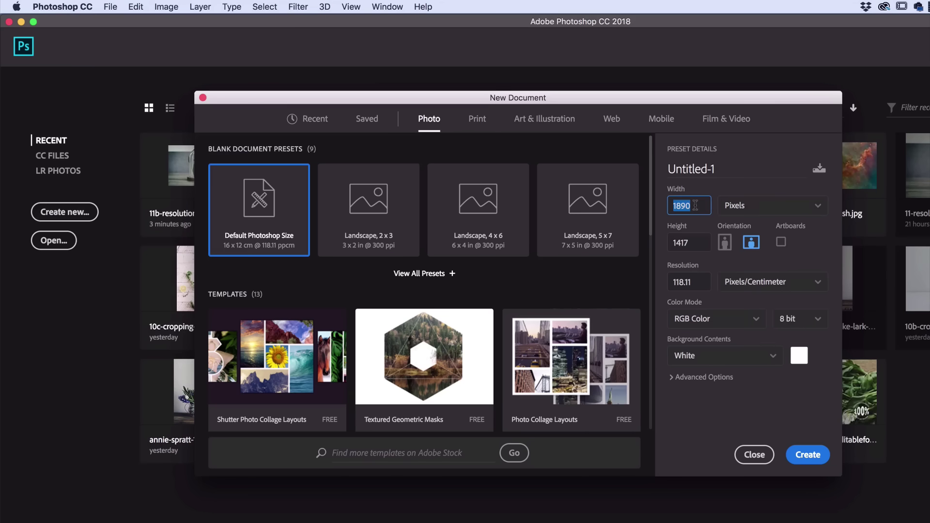
pyautogui.write('600')
pyautogui.doubleClick(698, 242)
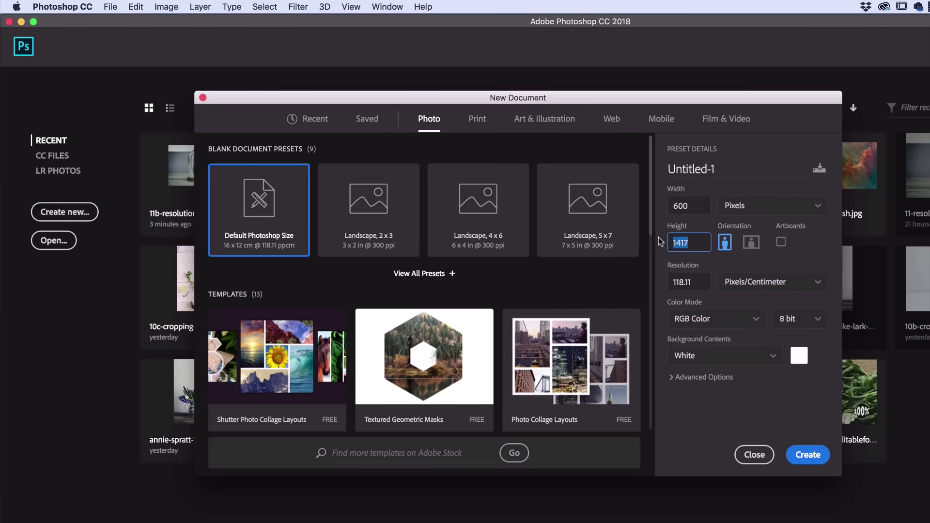
pyautogui.write('600')
pyautogui.press('Tab')
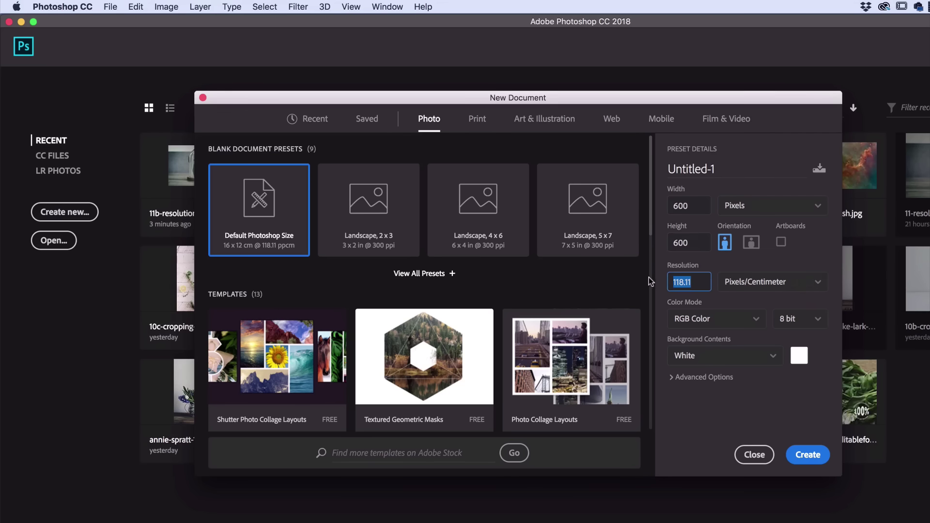
pyautogui.write('72')
pyautogui.click(690, 394)
# Change the new document's size to 1200 by 1200 pixels and create it.
pyautogui.doubleClick(693, 206)
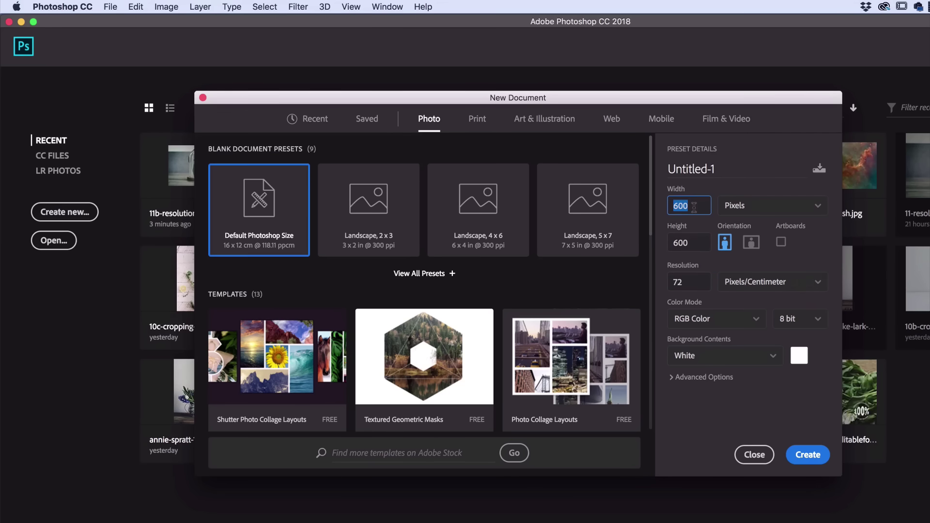
pyautogui.write('12')
pyautogui.doubleClick(694, 238)
pyautogui.write('1200')
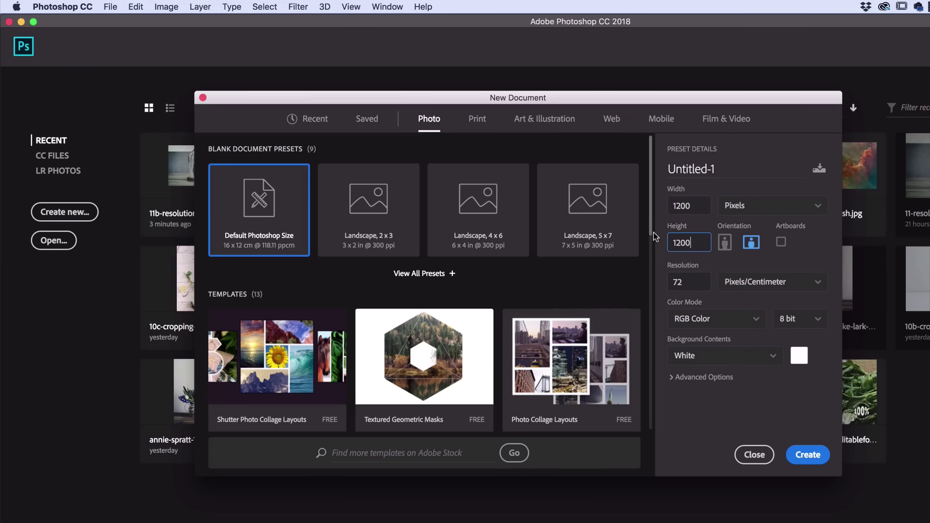
pyautogui.doubleClick(689, 208)
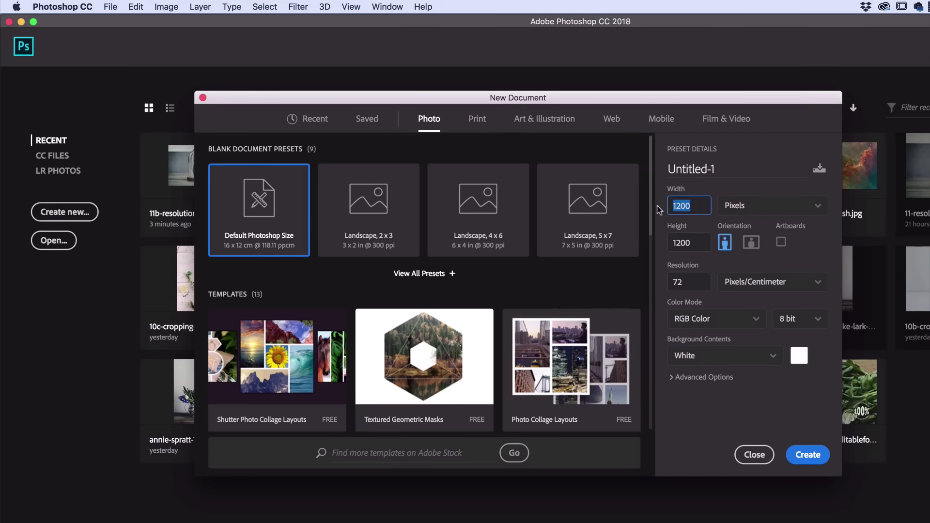
pyautogui.click(697, 207)
pyautogui.click(815, 458)
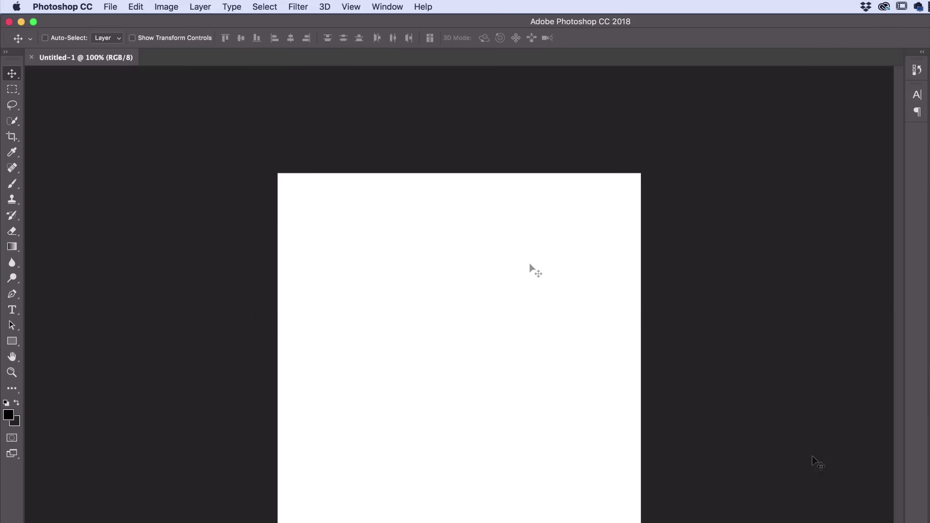
# Open the 12a and 12b marquee images together from the Source Files folder.
pyautogui.click(111, 7)
pyautogui.click(120, 33)
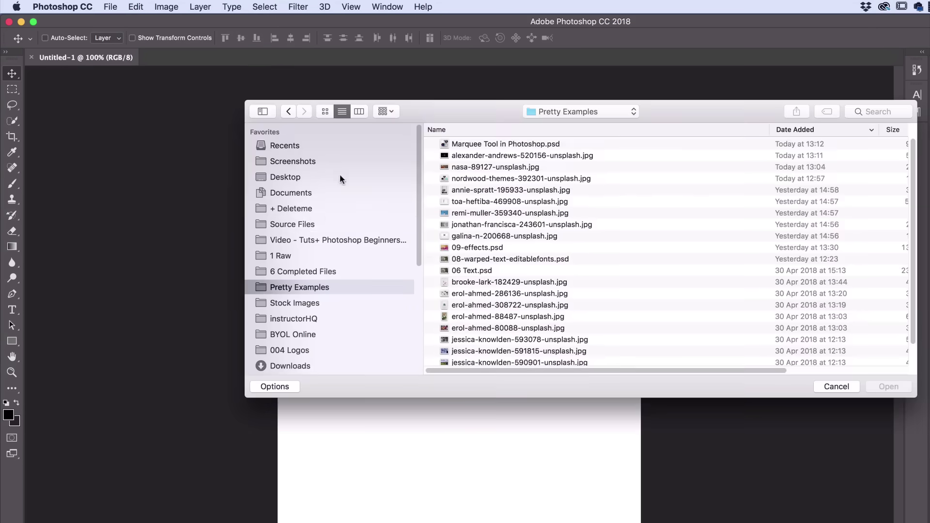
pyautogui.click(301, 224)
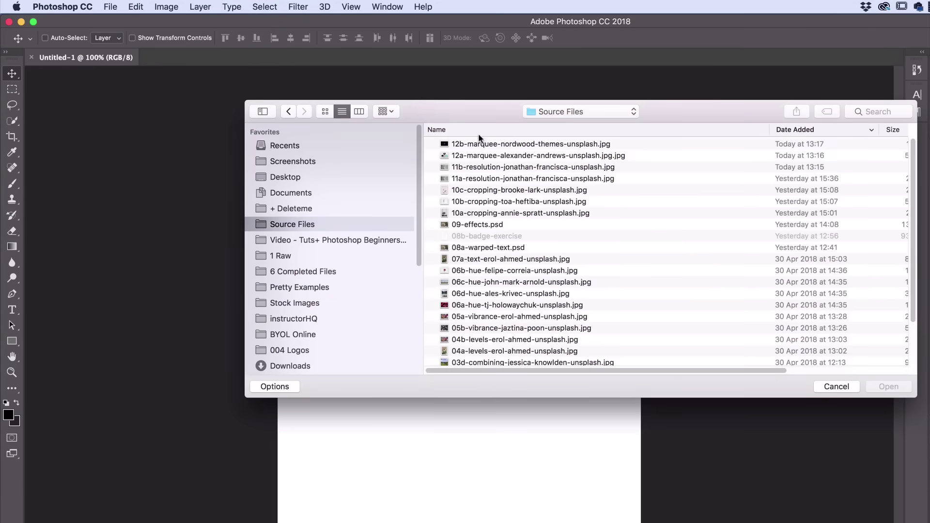
pyautogui.scroll(-5, 454, 250)
pyautogui.moveTo(477, 353); pyautogui.dragTo(480, 361)
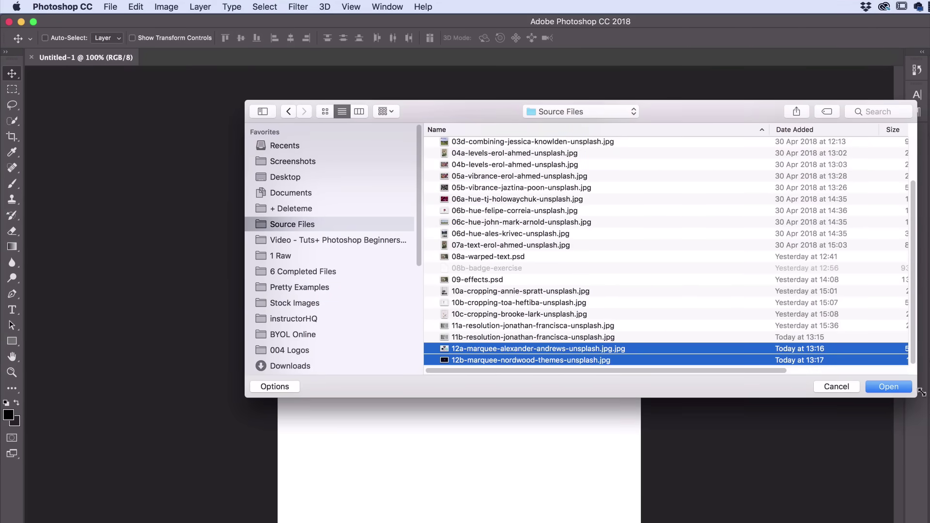
pyautogui.click(894, 387)
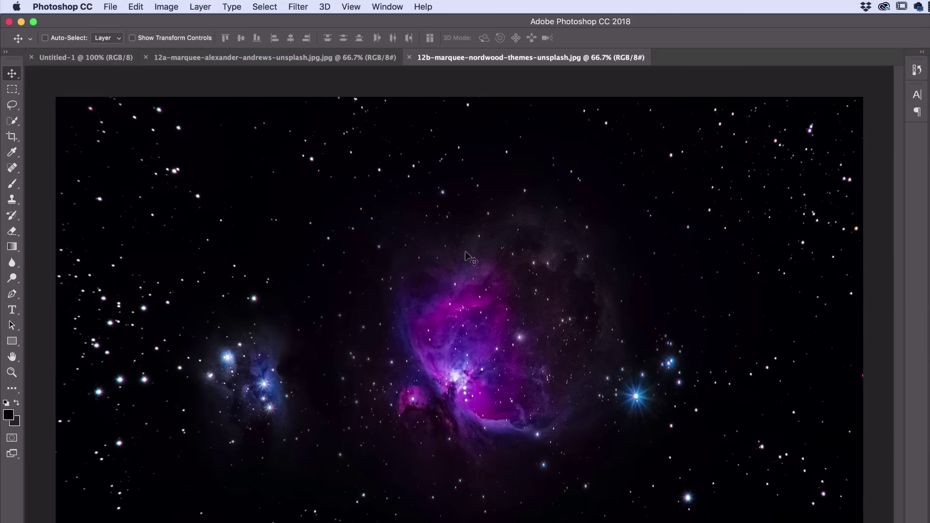
# Switch to the 12a coffee cup image and activate the Rectangular Marquee tool.
pyautogui.click(308, 58)
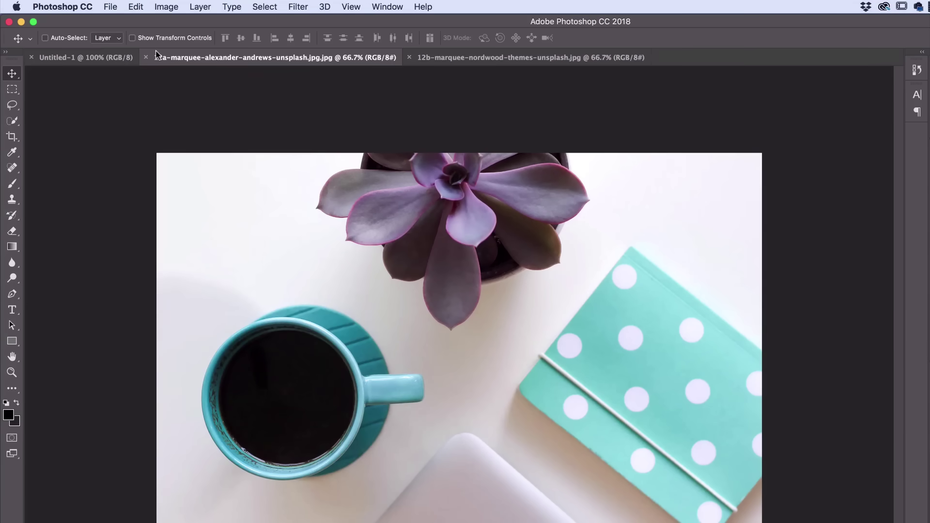
pyautogui.click(12, 90)
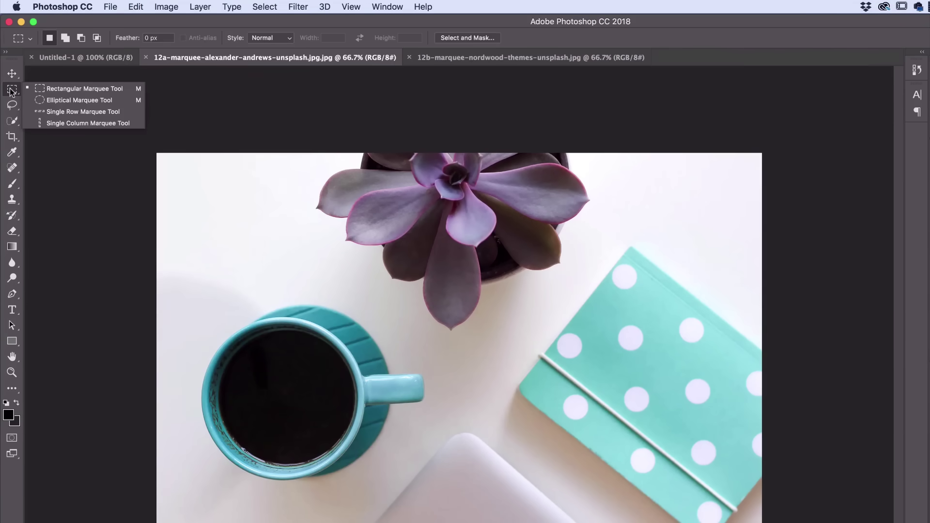
pyautogui.click(60, 89)
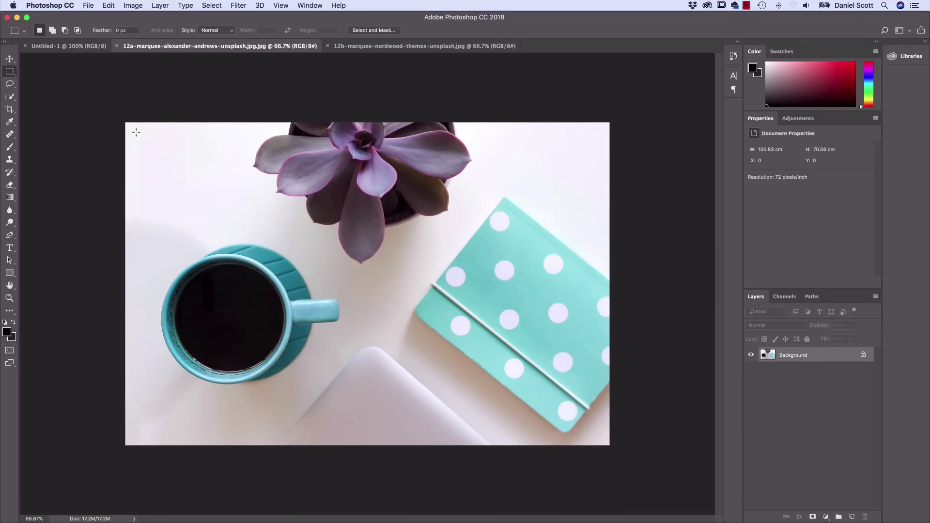
# Draw and reposition a rectangular selection over the cup and part of the succulent, and deselect it.
pyautogui.moveTo(146, 139); pyautogui.dragTo(404, 443)
pyautogui.moveTo(378, 415); pyautogui.dragTo(422, 429)
pyautogui.click(212, 5)
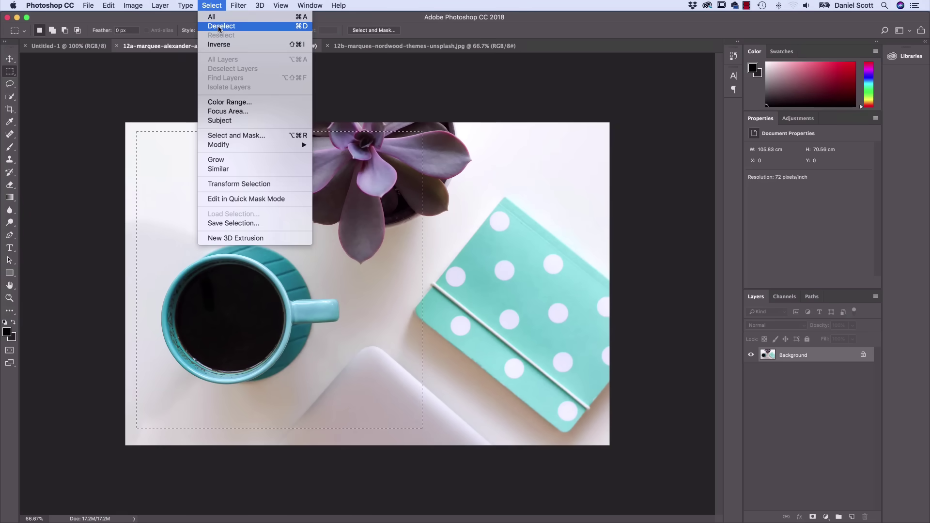
pyautogui.click(220, 25)
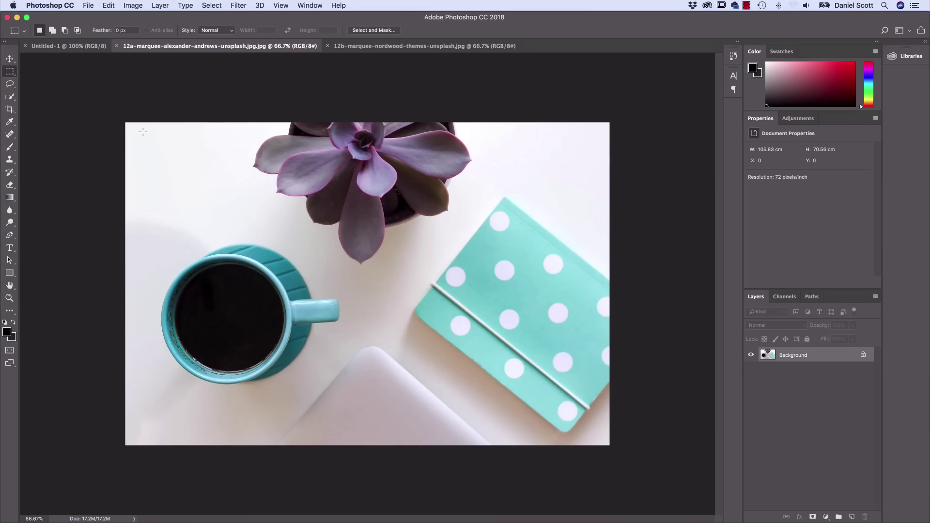
# Select a square area covering the cup and most of the succulent, and copy it into the Untitled-1 document with the Move tool.
pyautogui.moveTo(127, 125); pyautogui.dragTo(443, 441)
pyautogui.moveTo(353, 221); pyautogui.dragTo(318, 220)
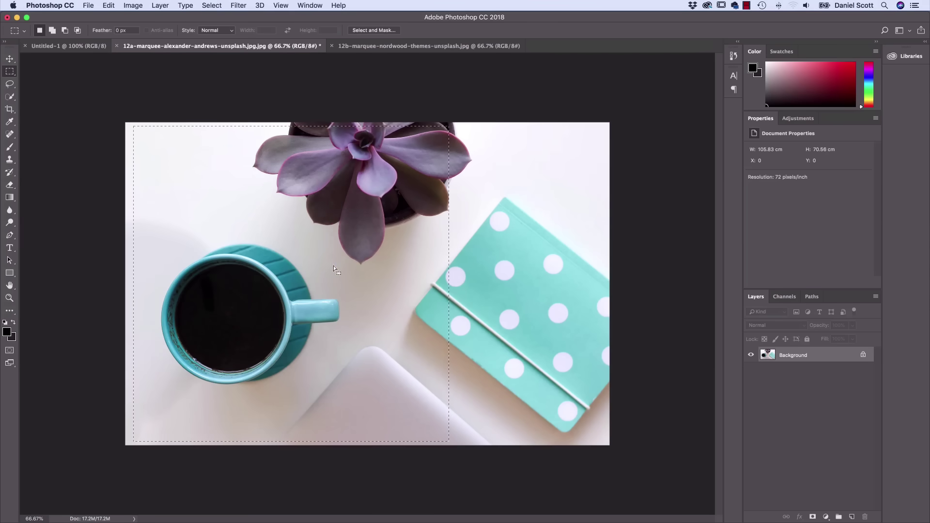
pyautogui.click(10, 59)
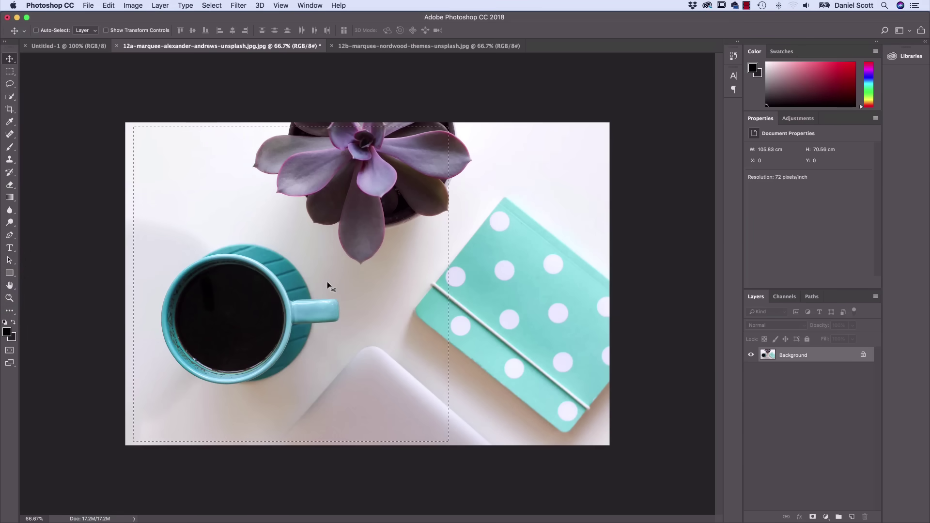
pyautogui.moveTo(326, 283); pyautogui.dragTo(63, 46)
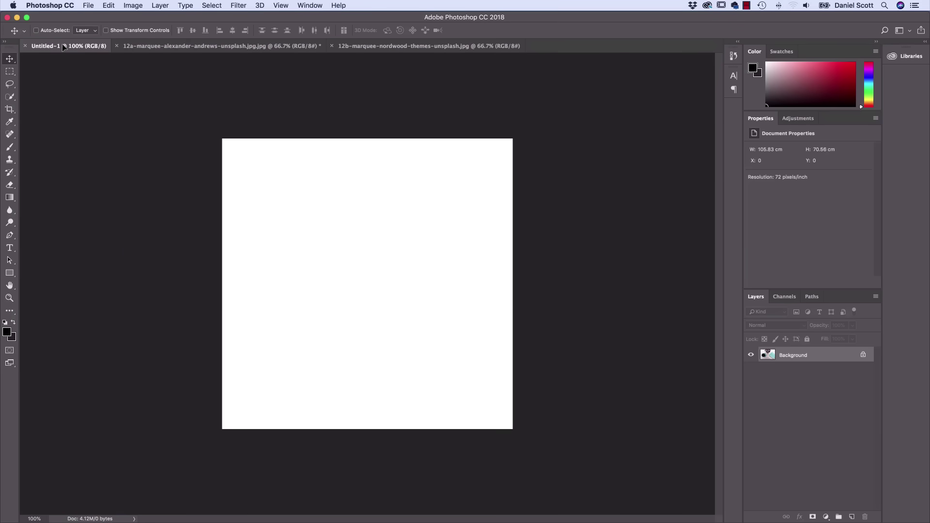
pyautogui.moveTo(372, 252); pyautogui.dragTo(371, 253)
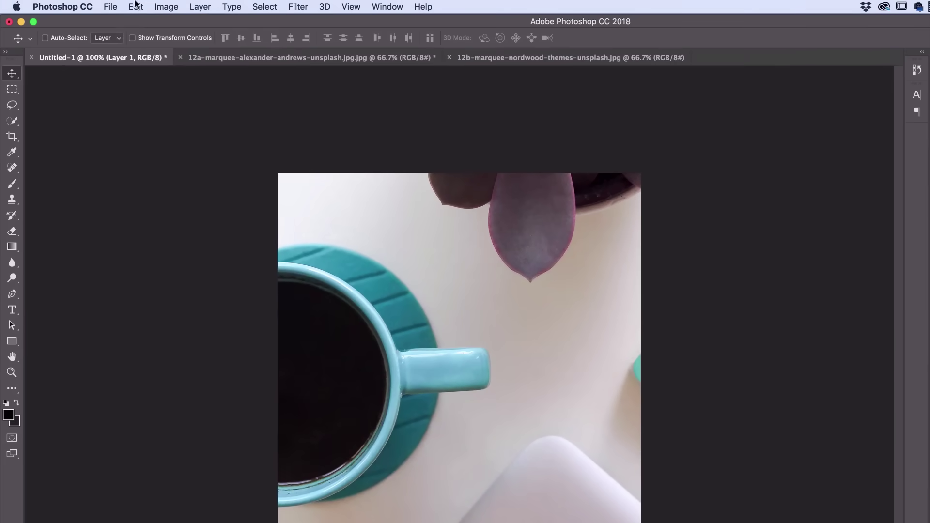
# Scale the coffee cup layer proportionally to about 63% and centre it on the canvas at X 600, Y 600 px.
pyautogui.click(135, 6)
pyautogui.click(237, 312)
pyautogui.click(141, 10)
pyautogui.moveTo(176, 277)
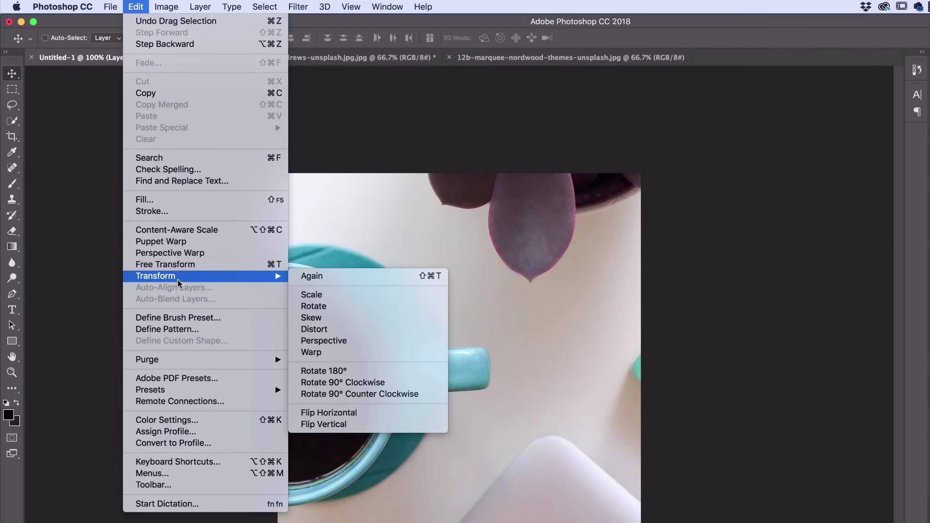
pyautogui.click(312, 295)
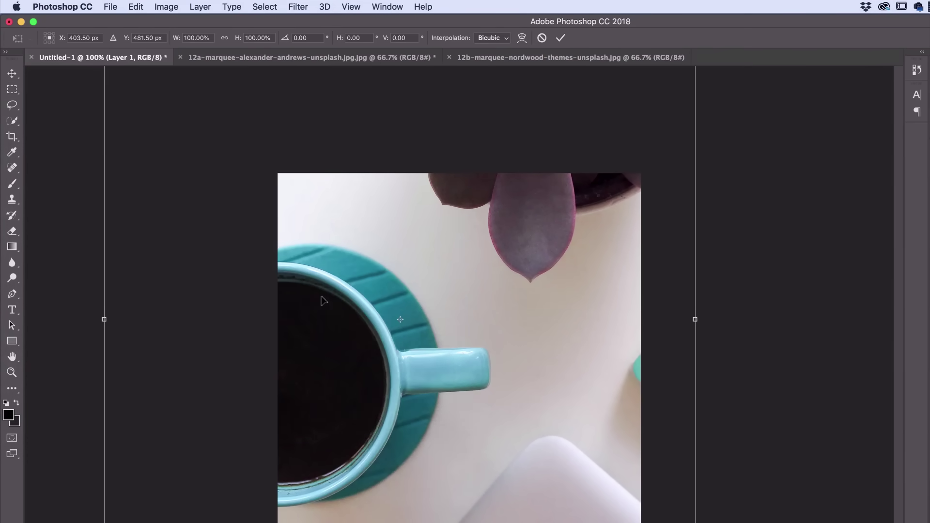
pyautogui.press('super+minus')
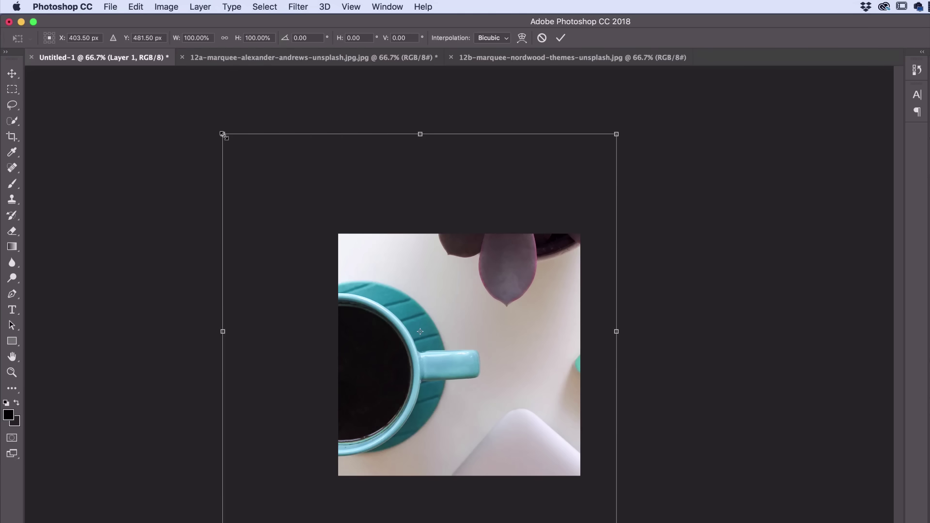
pyautogui.moveTo(222, 135); pyautogui.dragTo(328, 229)
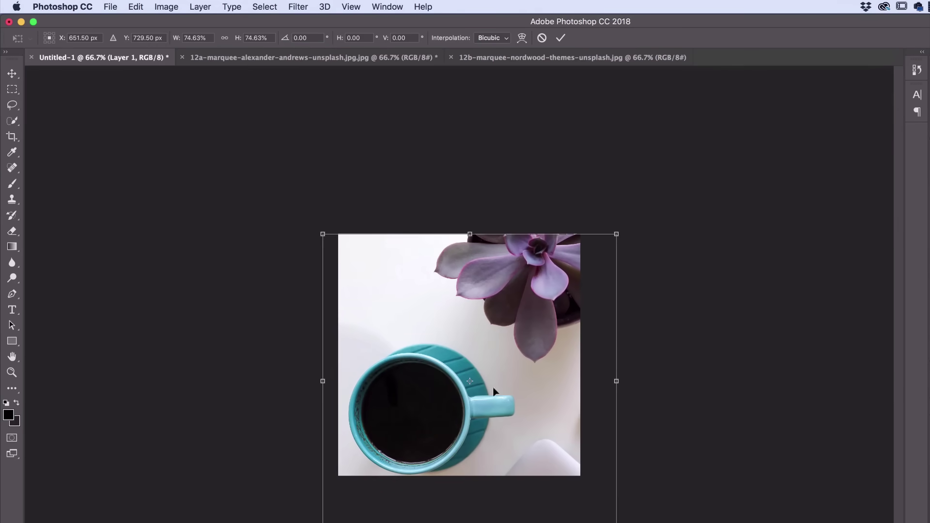
pyautogui.moveTo(616, 522); pyautogui.dragTo(572, 484)
pyautogui.moveTo(495, 431); pyautogui.dragTo(504, 425)
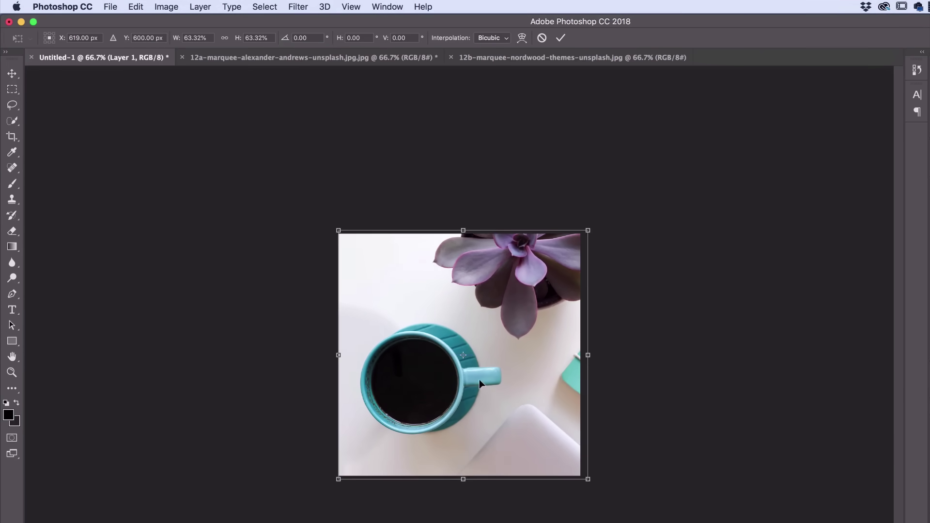
pyautogui.moveTo(462, 372); pyautogui.dragTo(464, 364)
pyautogui.moveTo(501, 404); pyautogui.dragTo(501, 400)
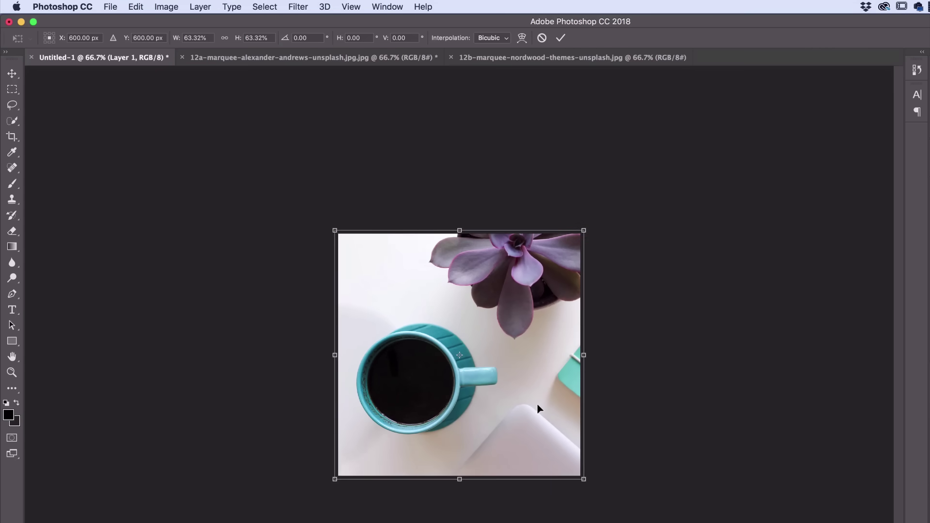
pyautogui.press('Return')
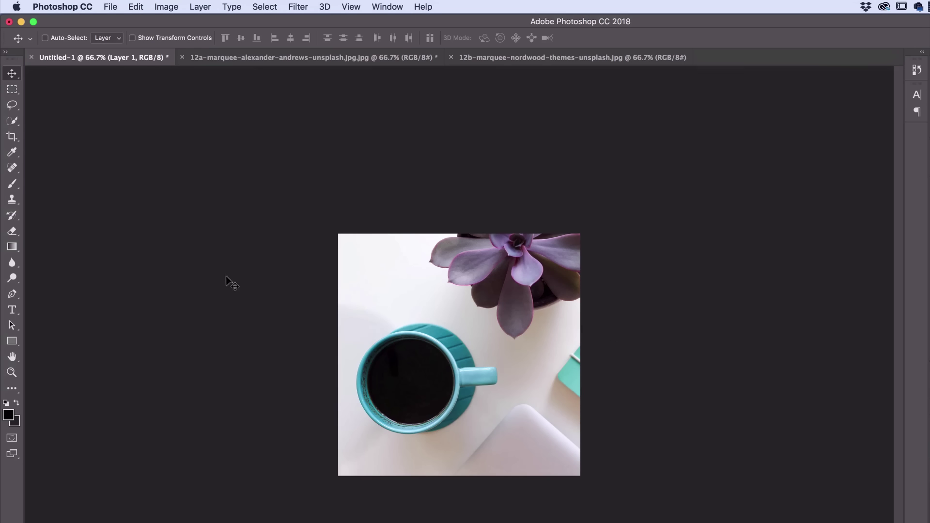
# Switch to the 12b nebula image and activate the Elliptical Marquee tool.
pyautogui.click(548, 57)
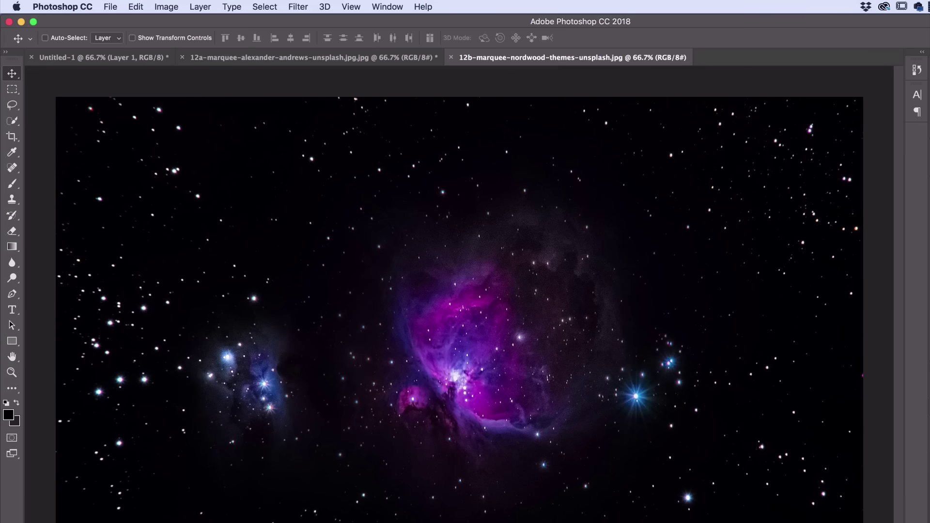
pyautogui.click(12, 92)
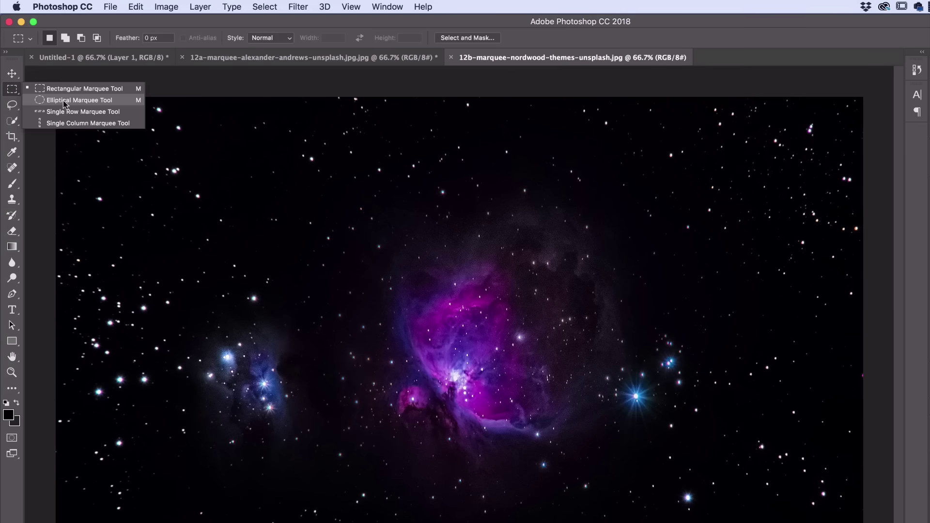
pyautogui.click(60, 100)
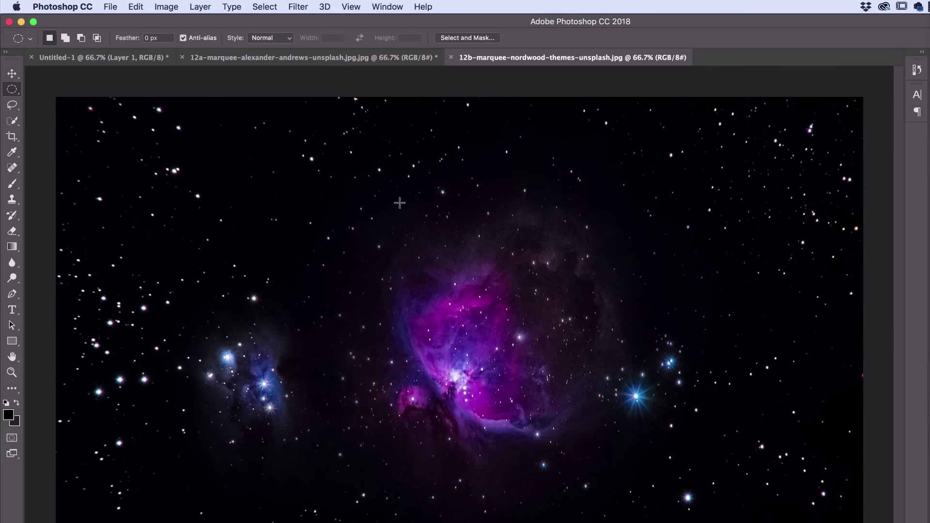
# Draw a wide elliptical selection around the purple nebula and deselect it.
pyautogui.moveTo(292, 151); pyautogui.dragTo(698, 476)
pyautogui.click(264, 7)
pyautogui.click(278, 32)
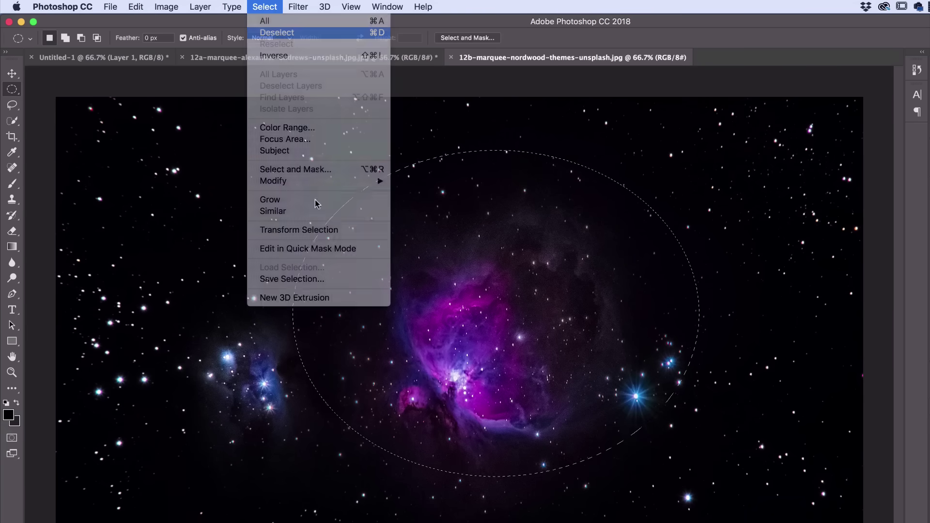
# Select a perfect circle around the nebula and the blue star, and copy it into the Untitled-1 document with the Move tool.
pyautogui.moveTo(298, 170); pyautogui.dragTo(678, 522)
pyautogui.moveTo(582, 486); pyautogui.dragTo(605, 476)
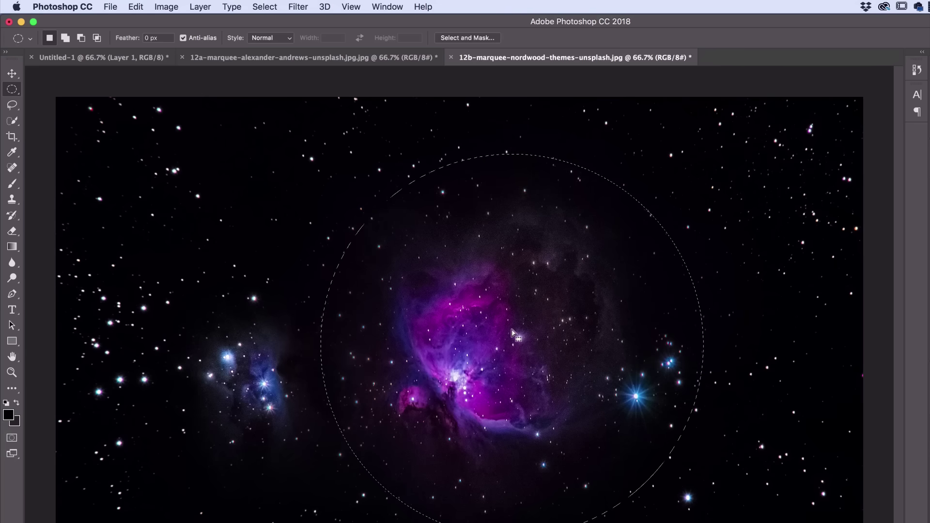
pyautogui.click(13, 75)
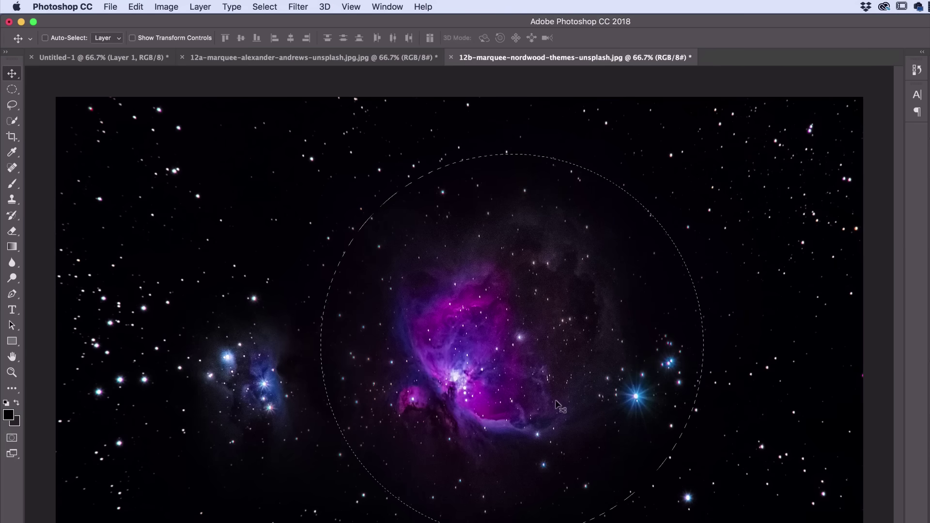
pyautogui.moveTo(557, 406); pyautogui.dragTo(95, 60)
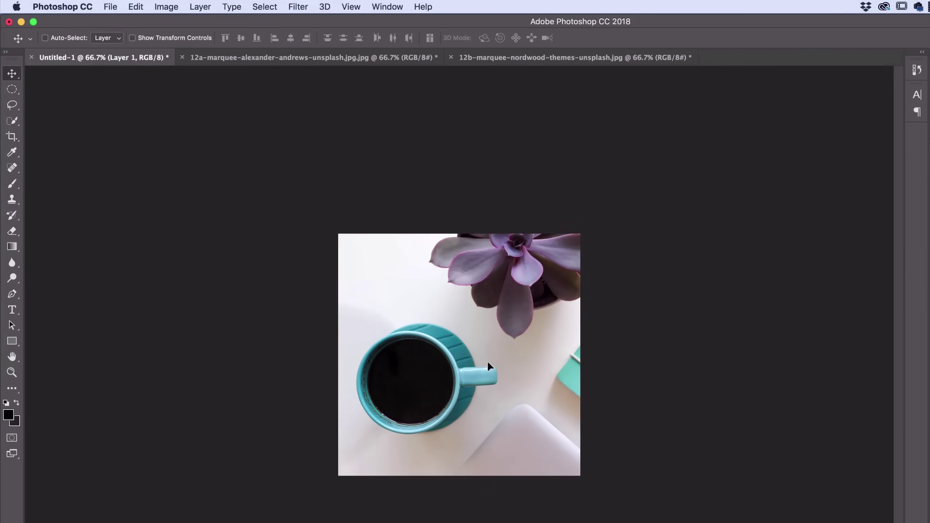
pyautogui.moveTo(488, 362); pyautogui.dragTo(487, 361)
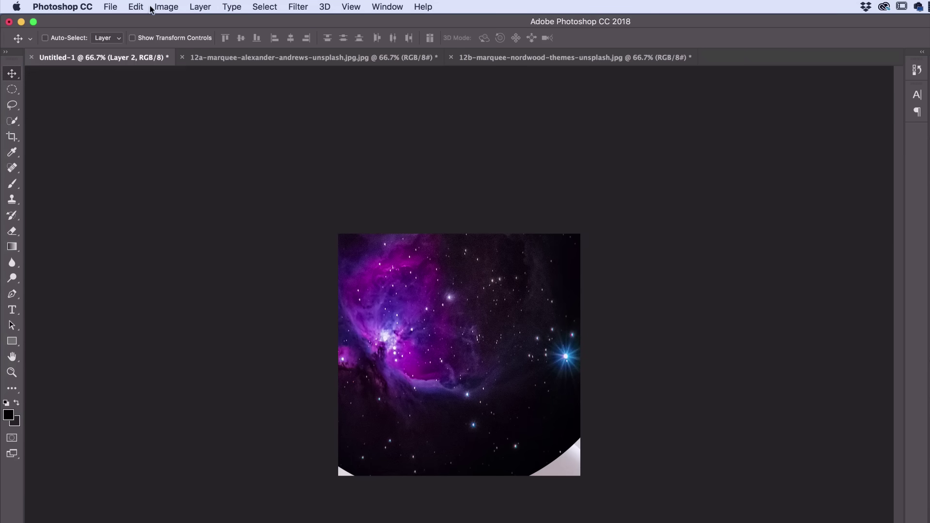
# Scale the nebula circle proportionally to about 23.7% and place it over the coffee in the cup.
pyautogui.click(135, 7)
pyautogui.moveTo(245, 281)
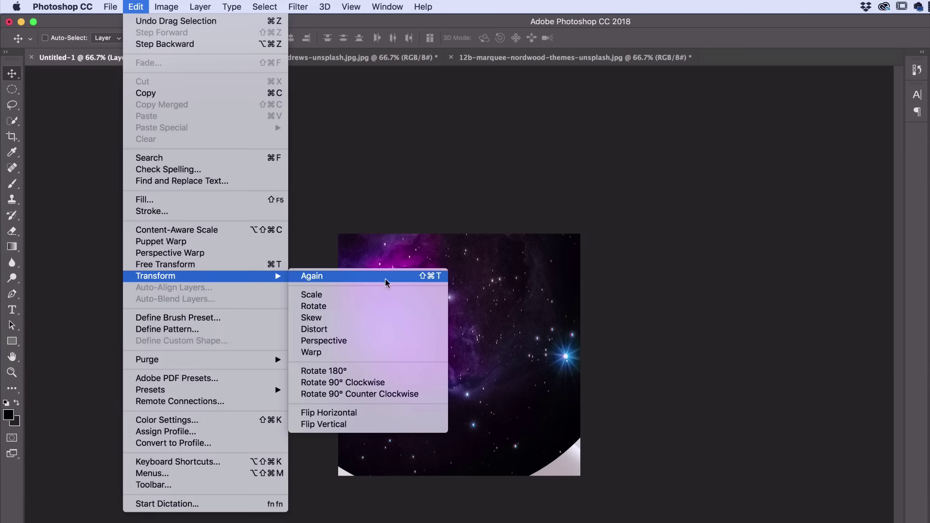
pyautogui.click(384, 293)
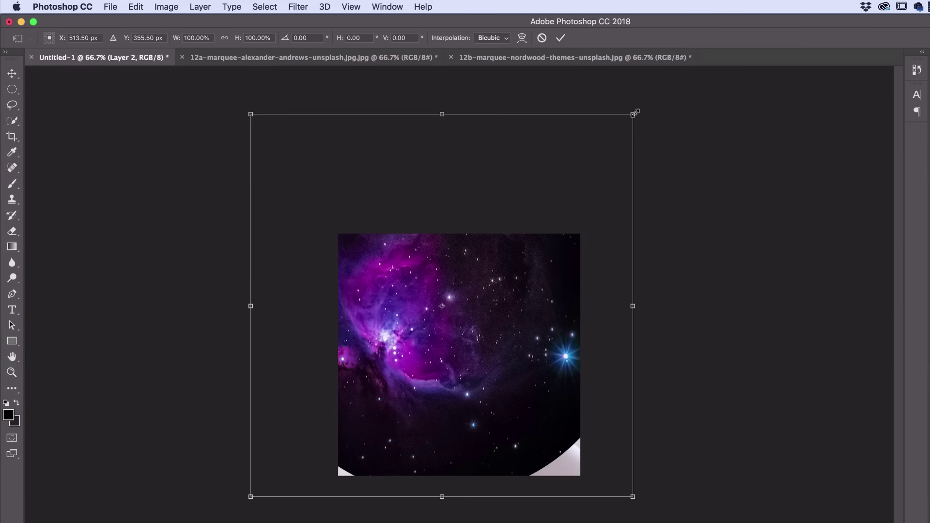
pyautogui.moveTo(633, 113); pyautogui.dragTo(409, 367)
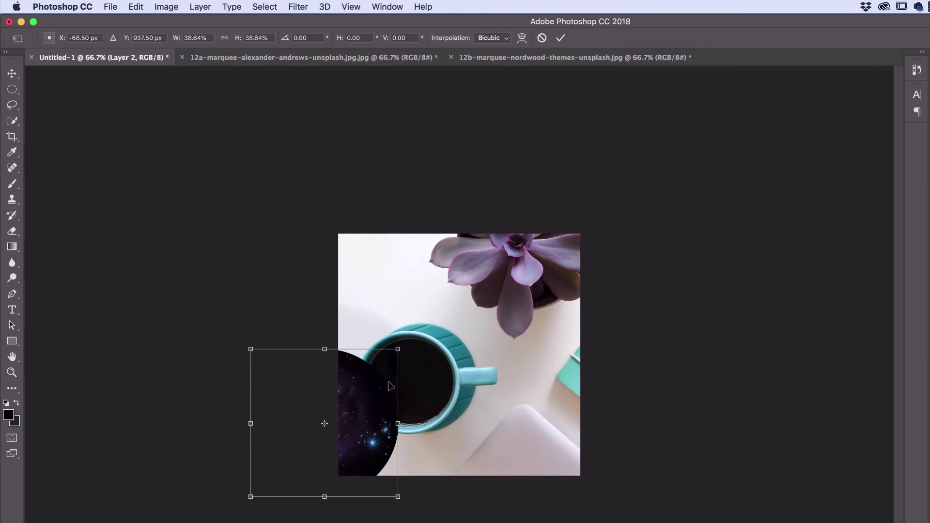
pyautogui.moveTo(376, 400); pyautogui.dragTo(463, 372)
pyautogui.moveTo(484, 325); pyautogui.dragTo(430, 368)
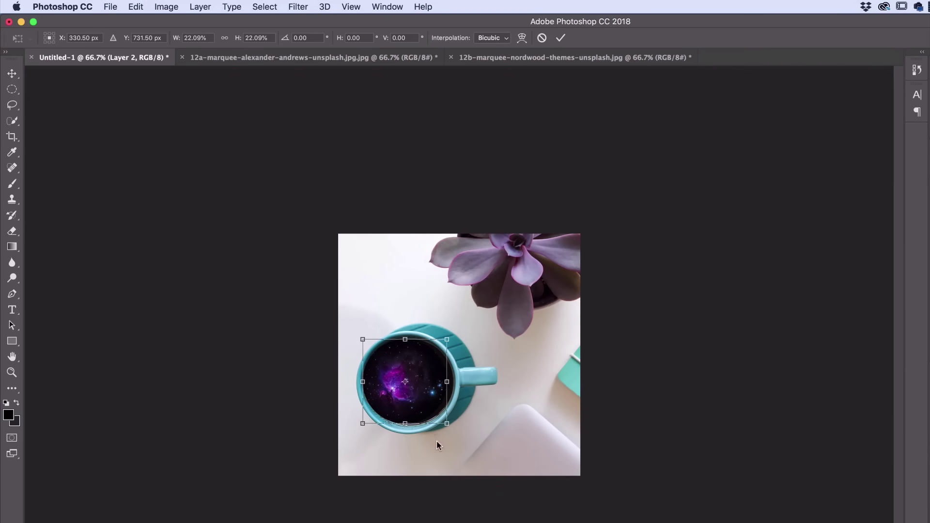
pyautogui.moveTo(446, 424); pyautogui.dragTo(453, 429)
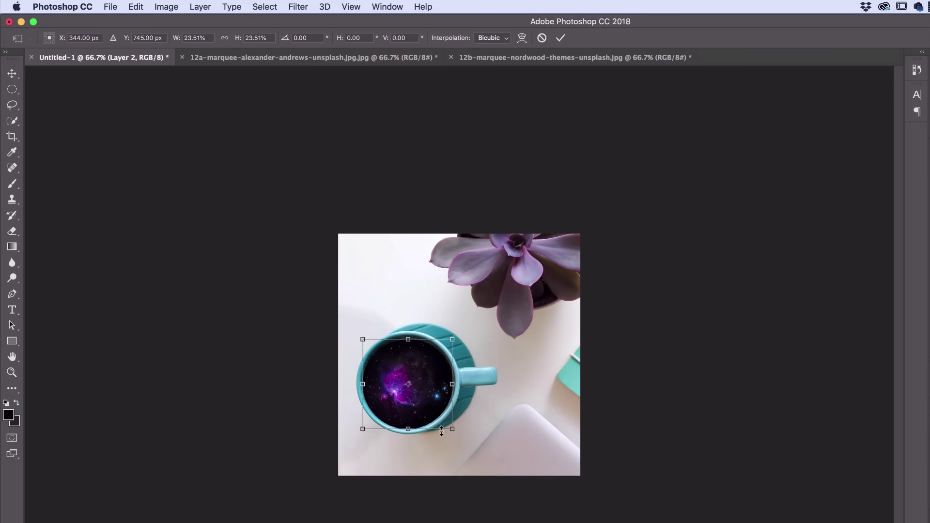
pyautogui.moveTo(453, 429); pyautogui.dragTo(453, 429)
pyautogui.moveTo(427, 401); pyautogui.dragTo(434, 400)
# Nudge the nebula circle to about X 345.5, Y 736.5 px to line it up with the cup's inner rim.
pyautogui.press('Left')
pyautogui.press('Left')
pyautogui.press('Left')
pyautogui.press('Left')
pyautogui.press('Left')
pyautogui.press('Left')
pyautogui.press('Left')
pyautogui.press('Left')
pyautogui.press('Left')
pyautogui.press('Left')
pyautogui.press('Left')
pyautogui.press('Left')
pyautogui.press('Left')
pyautogui.press('Left')
pyautogui.press('Left')
pyautogui.press('Left')
pyautogui.press('Left')
pyautogui.press('Left')
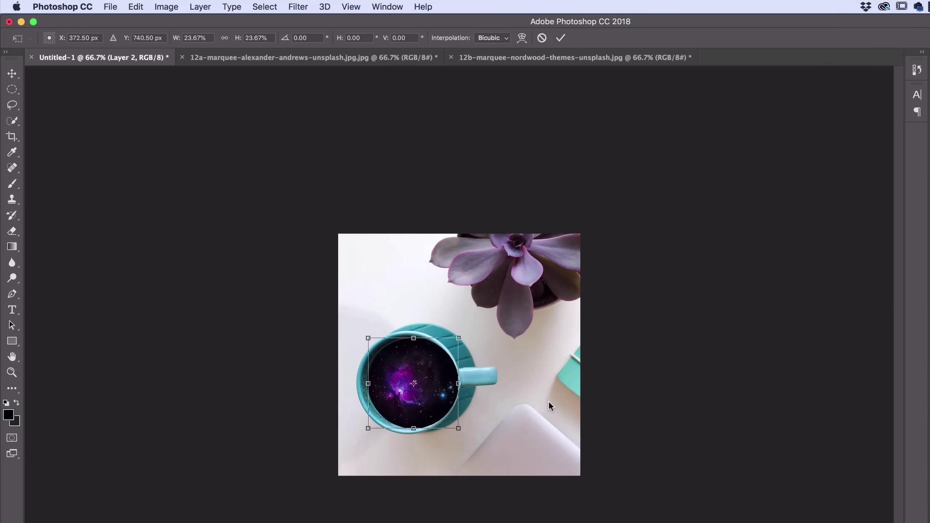
pyautogui.press('Left')
pyautogui.press('Left')
pyautogui.press('Left')
pyautogui.press('Left')
pyautogui.press('Left')
pyautogui.press('Left')
pyautogui.press('Left')
pyautogui.press('Left')
pyautogui.press('Left')
pyautogui.press('Left')
pyautogui.press('Left')
pyautogui.press('Left')
pyautogui.press('Left')
pyautogui.press('Left')
pyautogui.press('Left')
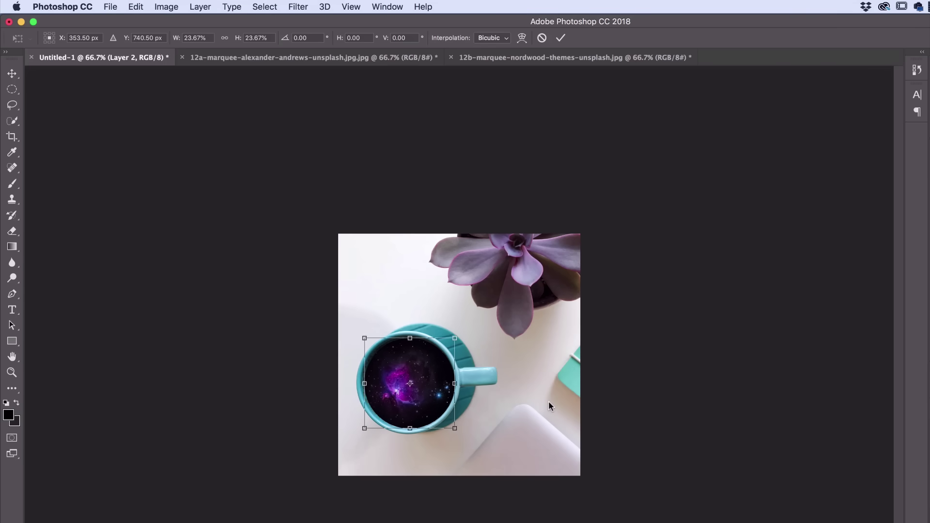
pyautogui.press('Up')
pyautogui.press('Up')
pyautogui.press('Up')
pyautogui.press('Up')
pyautogui.press('Right')
pyautogui.press('Right')
pyautogui.press('Right')
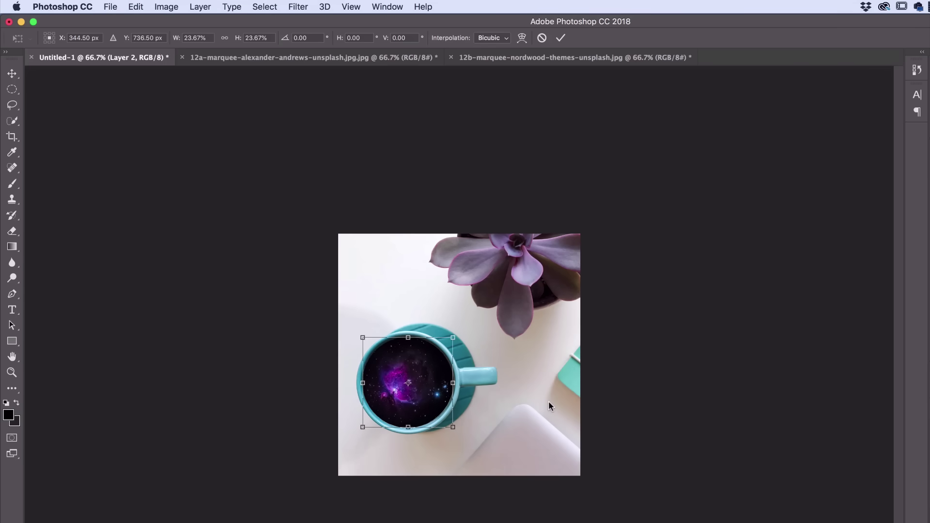
# Enlarge the nebula circle to about 24%, nudge it slightly to cover all the coffee, and apply the transform.
pyautogui.press('super+equal')
pyautogui.press('super+equal')
pyautogui.press('super+equal')
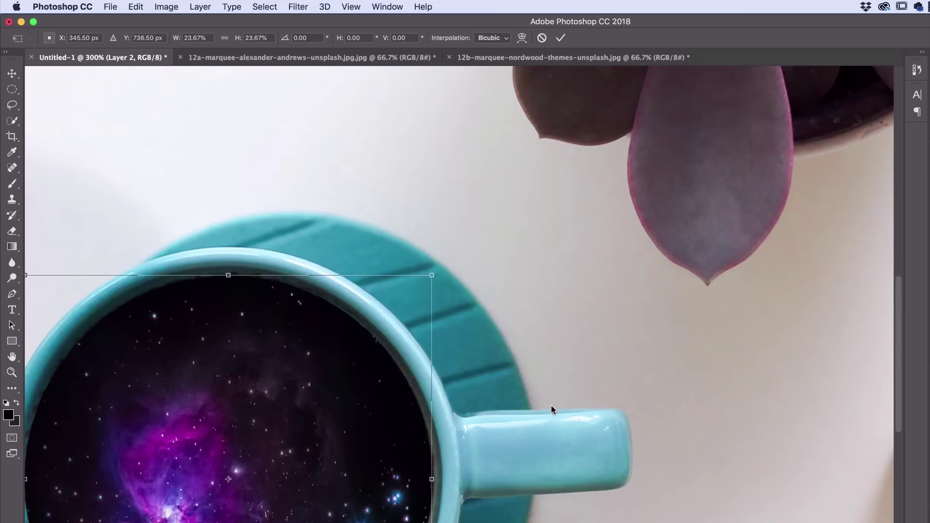
pyautogui.moveTo(429, 281); pyautogui.dragTo(436, 269)
pyautogui.scroll(-2, 401, 353)
pyautogui.scroll(-3, 401, 355)
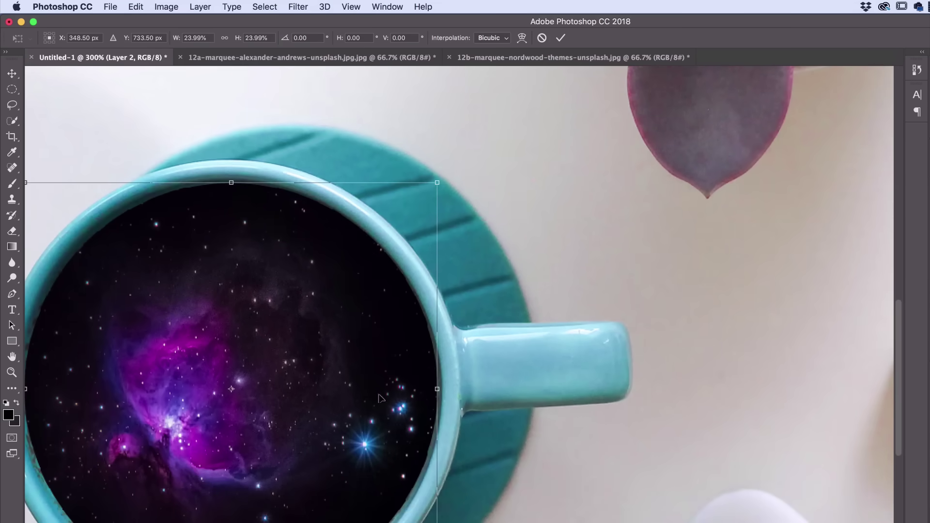
pyautogui.press('Down')
pyautogui.press('Down')
pyautogui.press('Right')
pyautogui.press('Right')
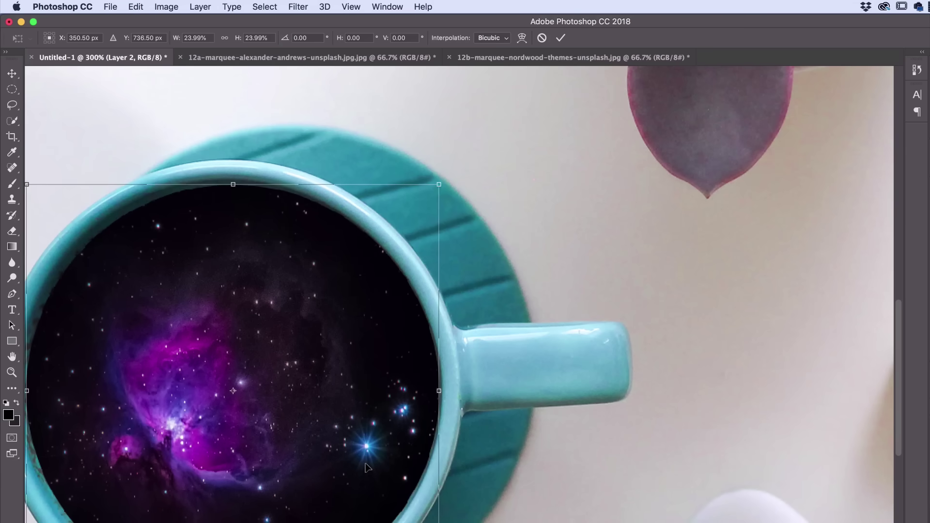
pyautogui.press('Down')
pyautogui.press('Down')
pyautogui.press('Right')
pyautogui.press('Return')
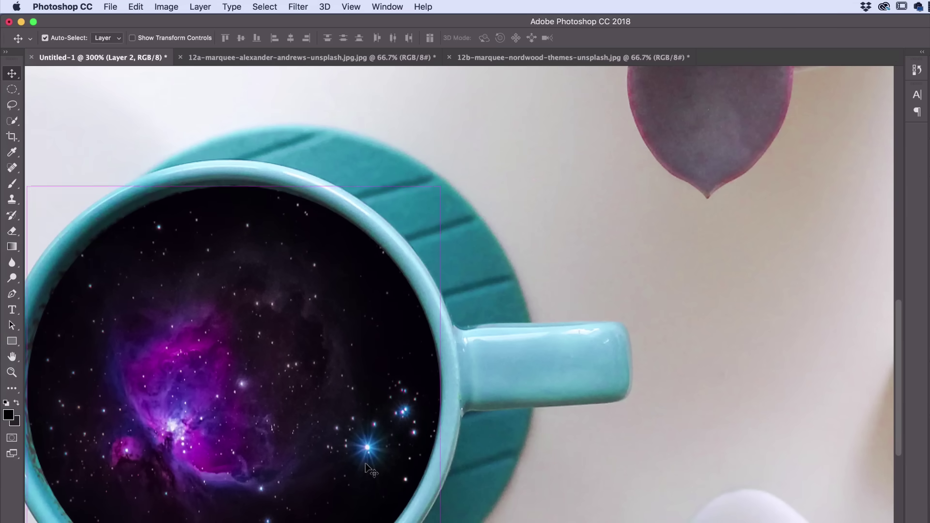
pyautogui.press('super+minus')
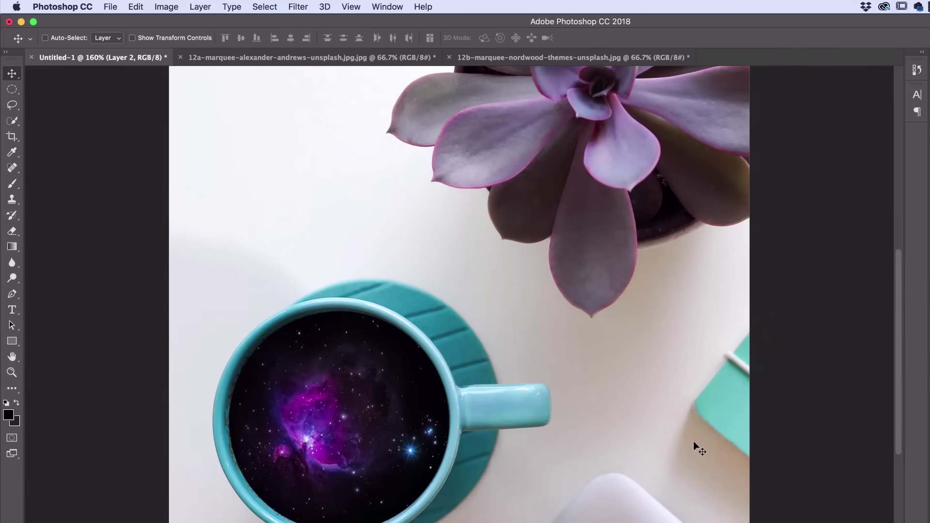
pyautogui.press('super+minus')
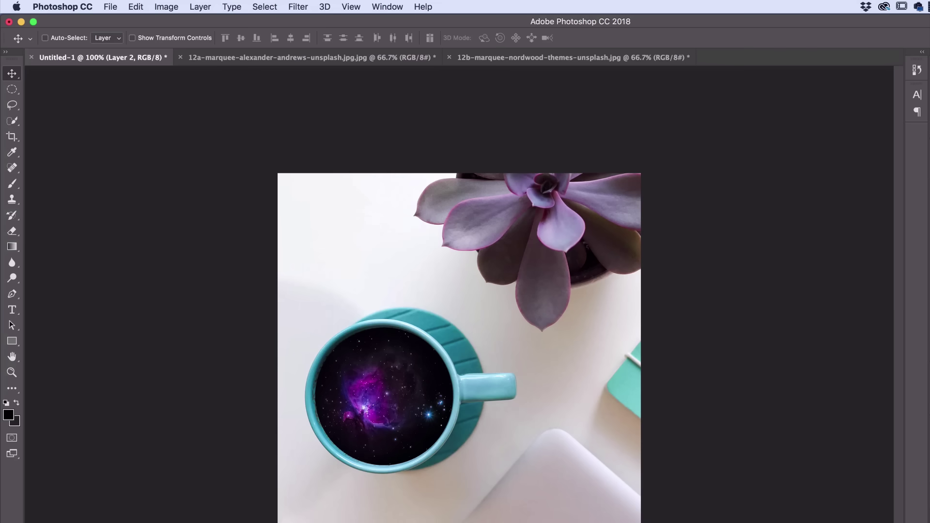
# Try moving the nebula circle off the cup and squashing its height to about 51%, and cancel the transform.
pyautogui.click(136, 7)
pyautogui.moveTo(192, 282)
pyautogui.click(305, 293)
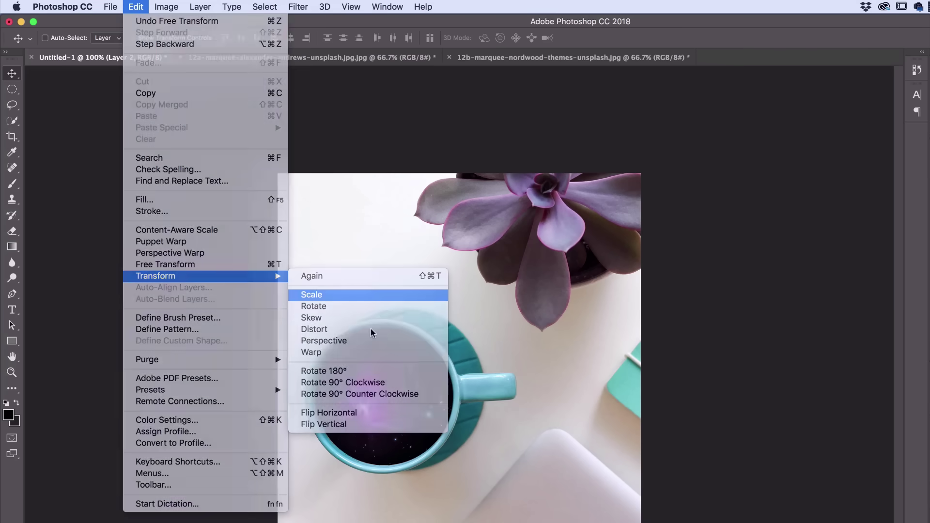
pyautogui.moveTo(384, 331); pyautogui.dragTo(528, 310)
pyautogui.moveTo(536, 338); pyautogui.dragTo(543, 313)
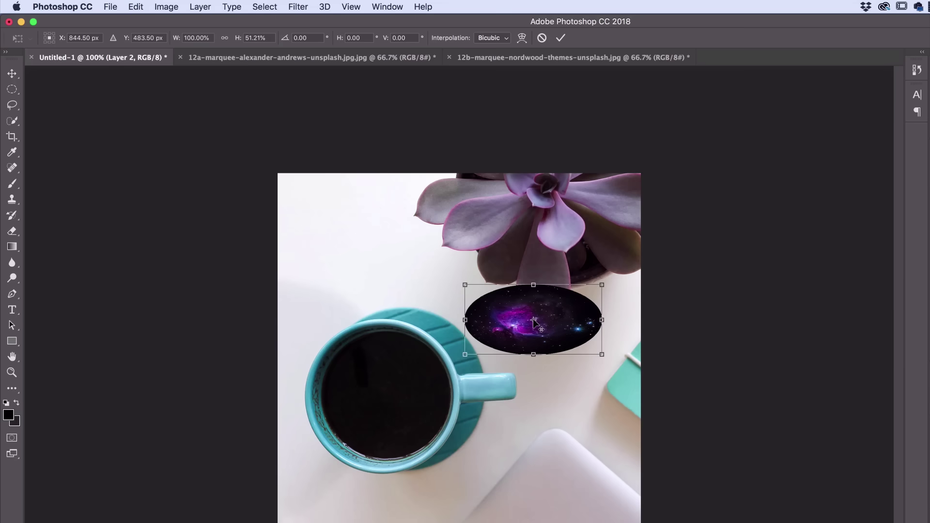
pyautogui.press('Escape')
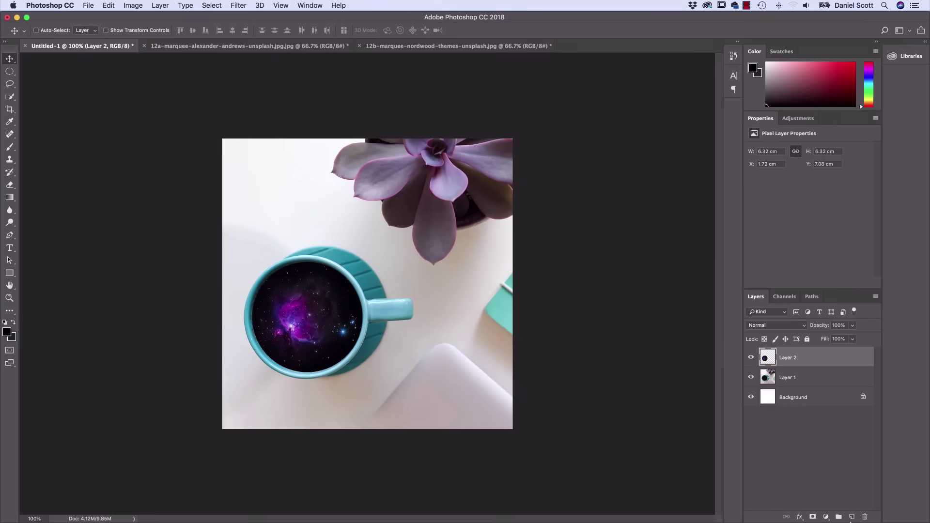
# Switch to Chrome and browse the aerial photo results on Envato Elements.
pyautogui.click(776, 513)
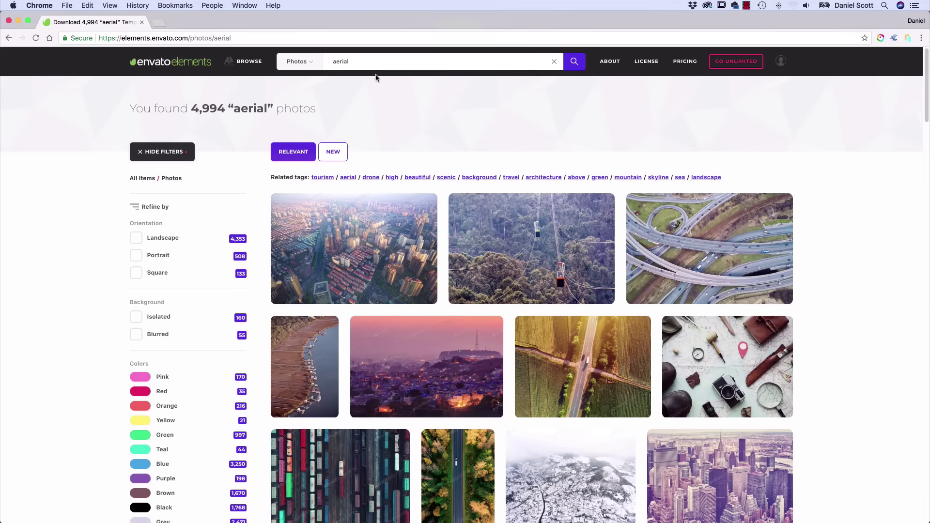
pyautogui.scroll(-5, 518, 258)
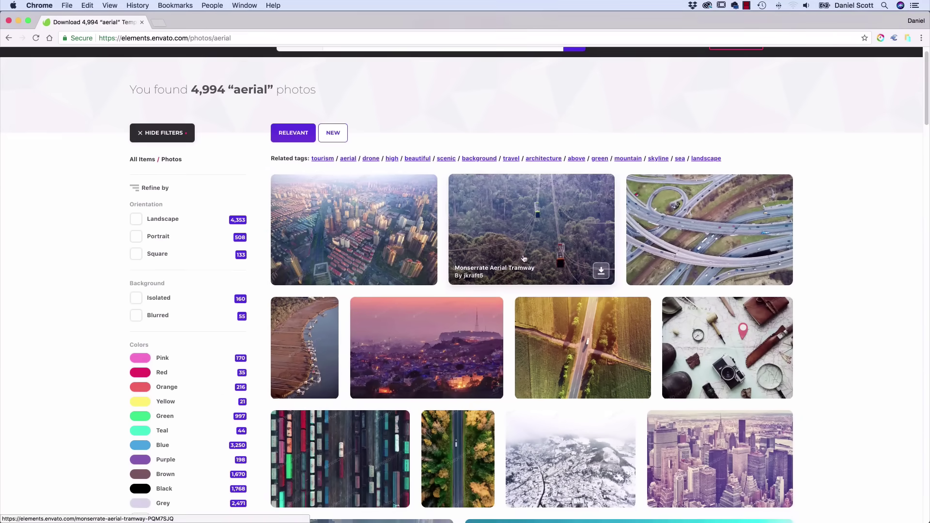
pyautogui.scroll(5, 518, 258)
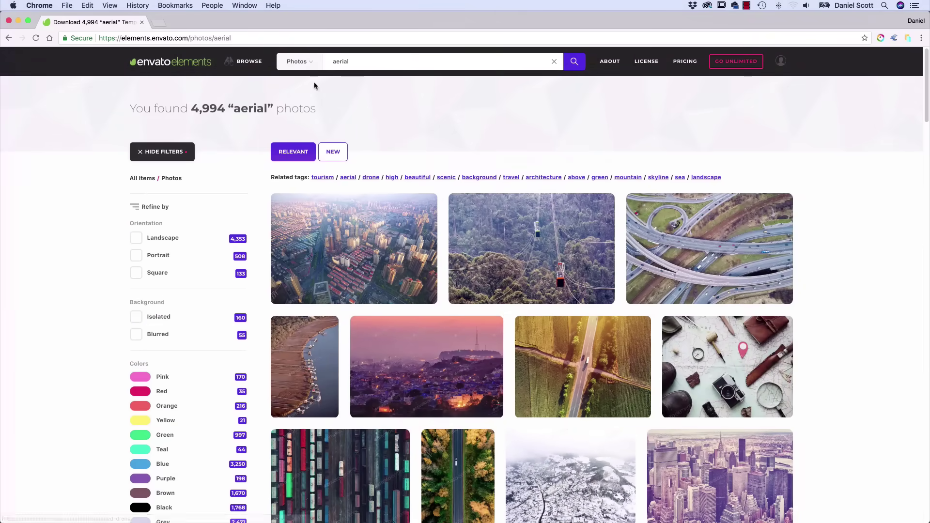
# Look through the Envato Elements search results for aerial photos, well down the page.
pyautogui.doubleClick(340, 61)
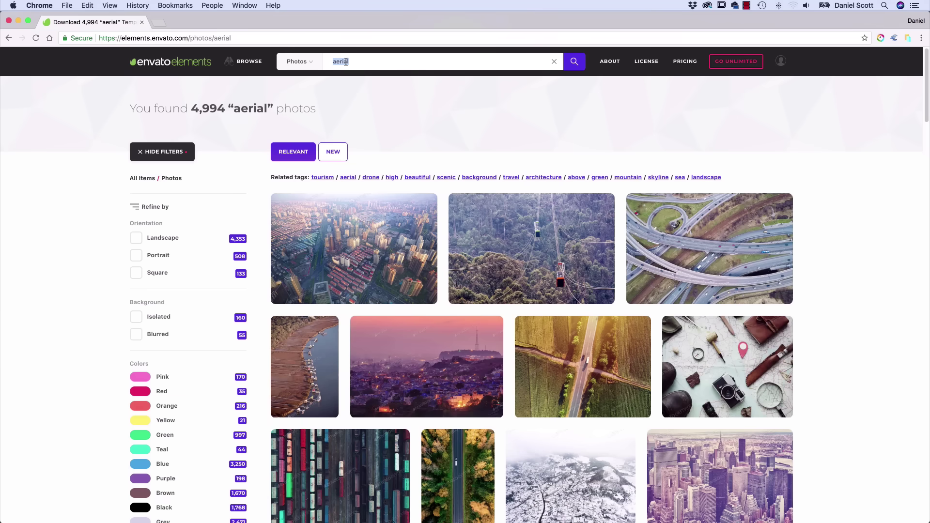
pyautogui.click(867, 266)
pyautogui.scroll(-3, 851, 268)
pyautogui.scroll(-6, 851, 269)
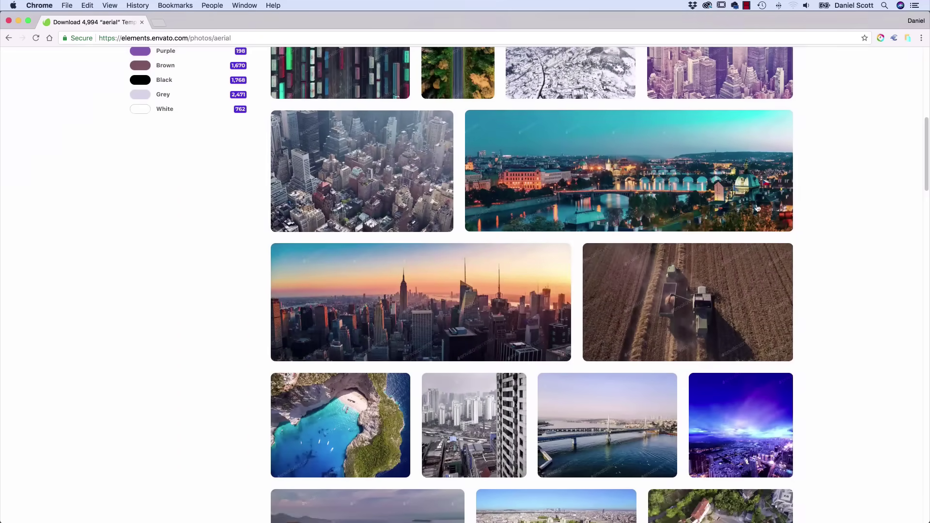
pyautogui.scroll(-8, 442, 298)
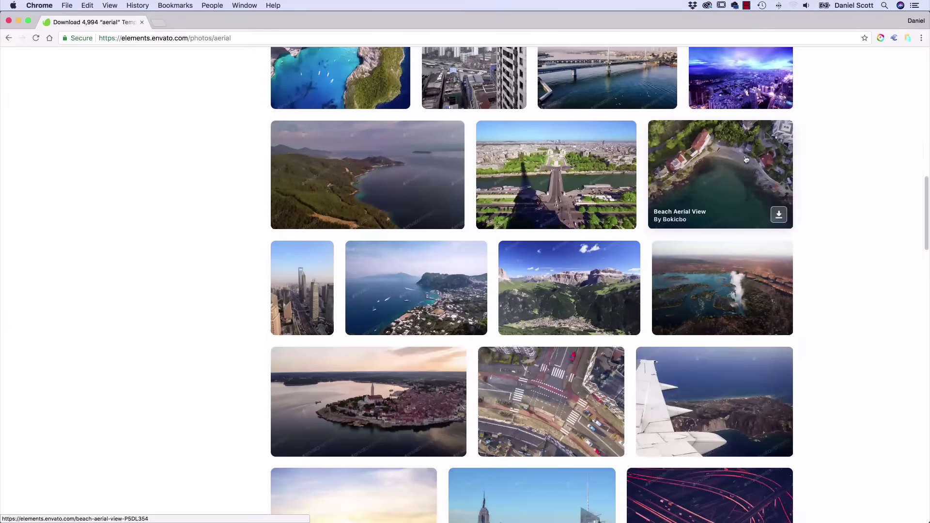
pyautogui.scroll(-8, 530, 289)
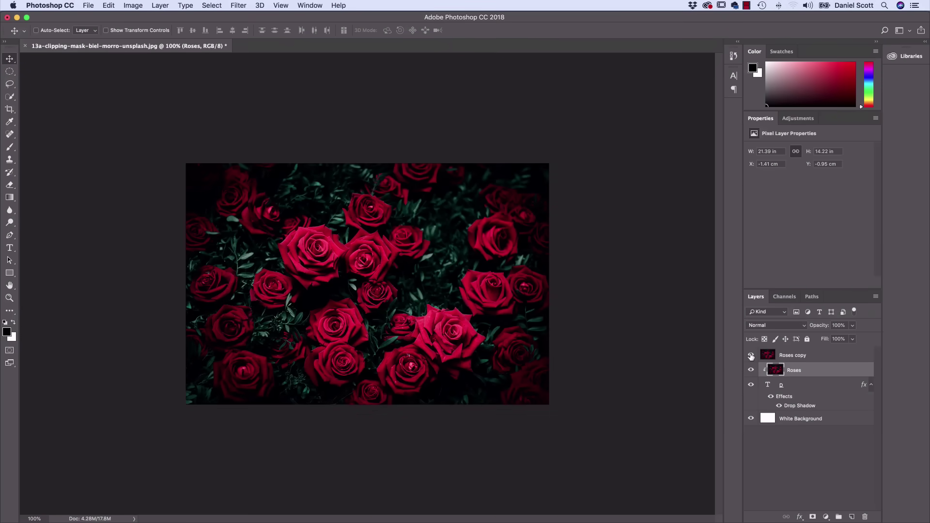
# Preview the finished example by hiding the Roses copy layer and shifting the clipped roses inside the letter D.
pyautogui.click(751, 356)
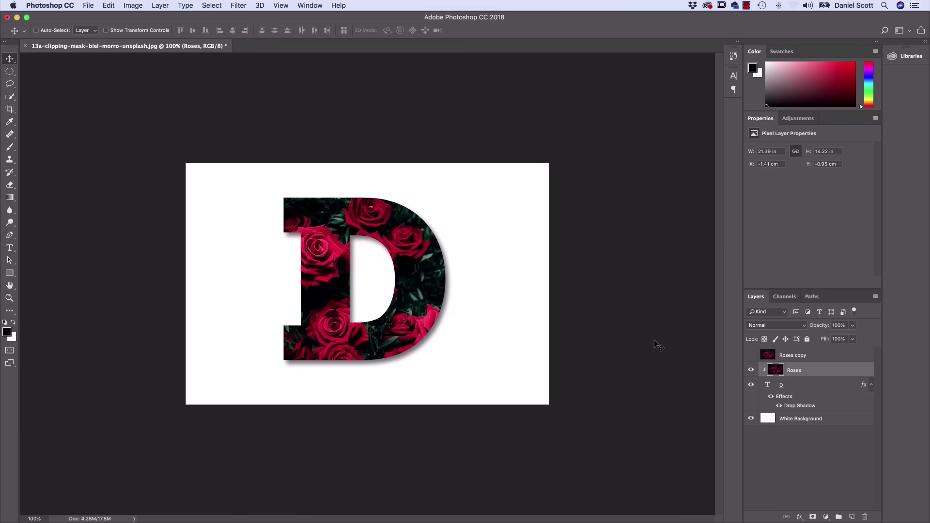
pyautogui.moveTo(446, 320); pyautogui.dragTo(416, 276)
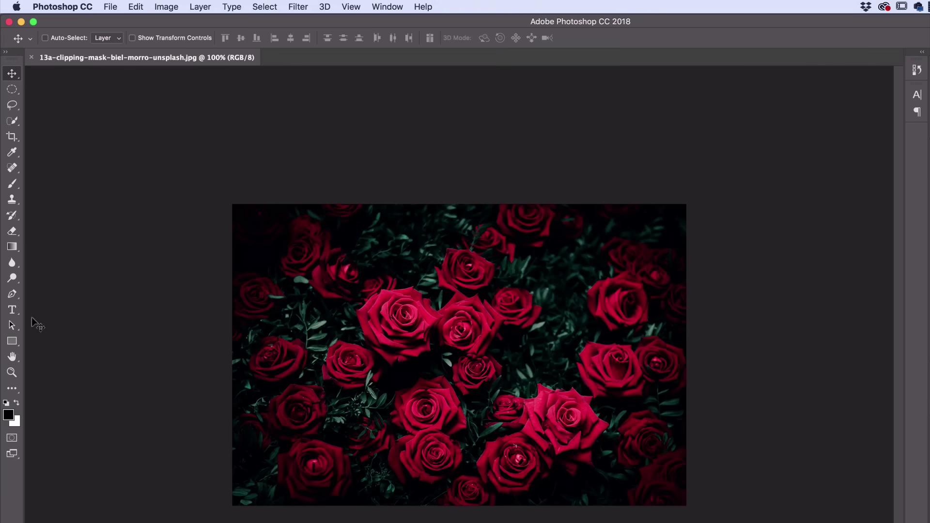
# Add a white letter D in Museo Slab 1000 at 965 pt and move it to the middle of the roses image.
pyautogui.click(11, 312)
pyautogui.click(438, 353)
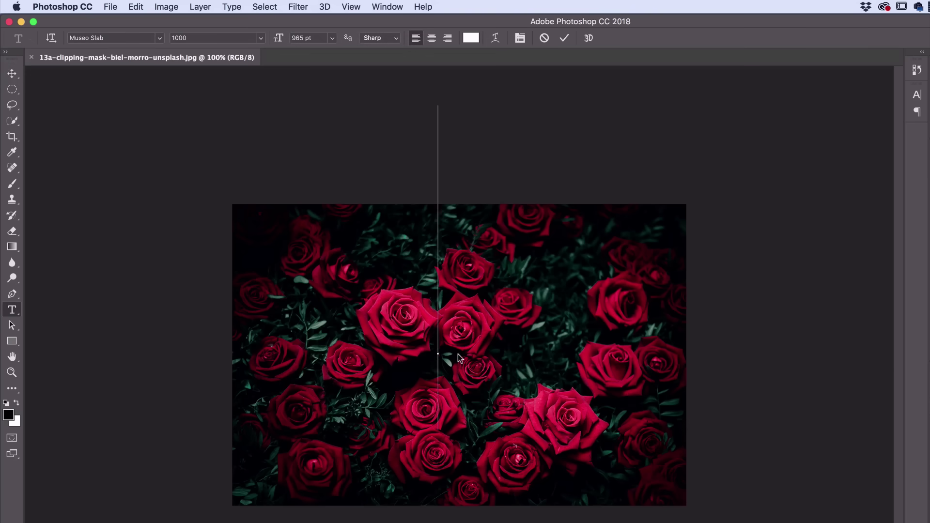
pyautogui.write('D')
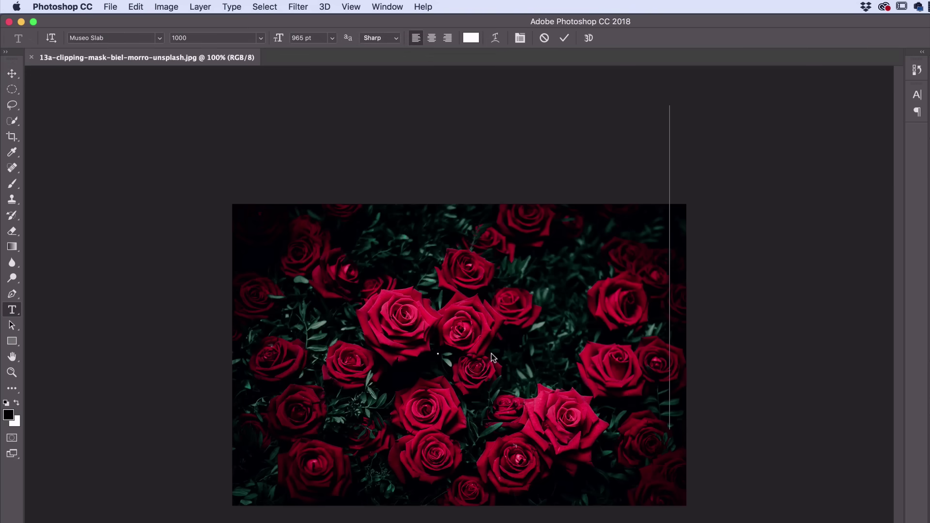
pyautogui.click(12, 73)
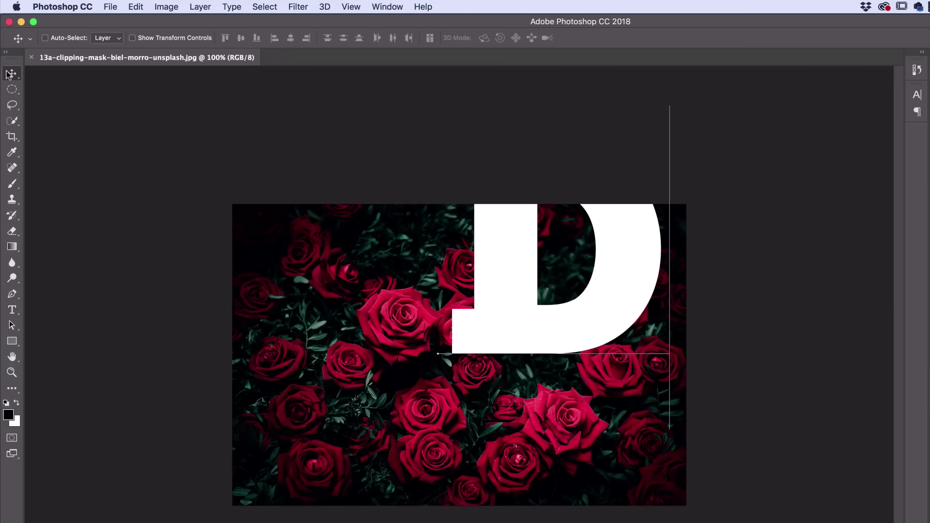
pyautogui.moveTo(629, 248); pyautogui.dragTo(542, 347)
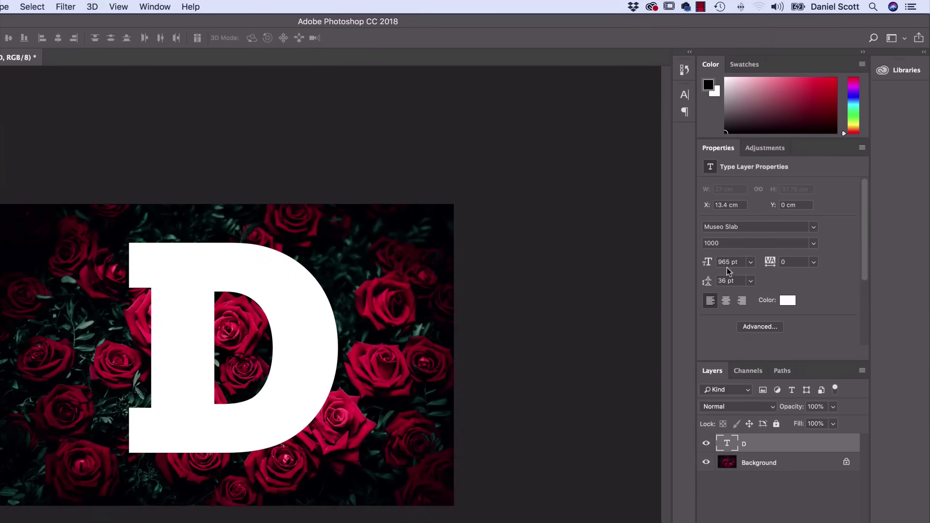
# Try the letter D at a preset size of 72 pt and move it to about X 25.4, Y 16.29 cm.
pyautogui.click(750, 262)
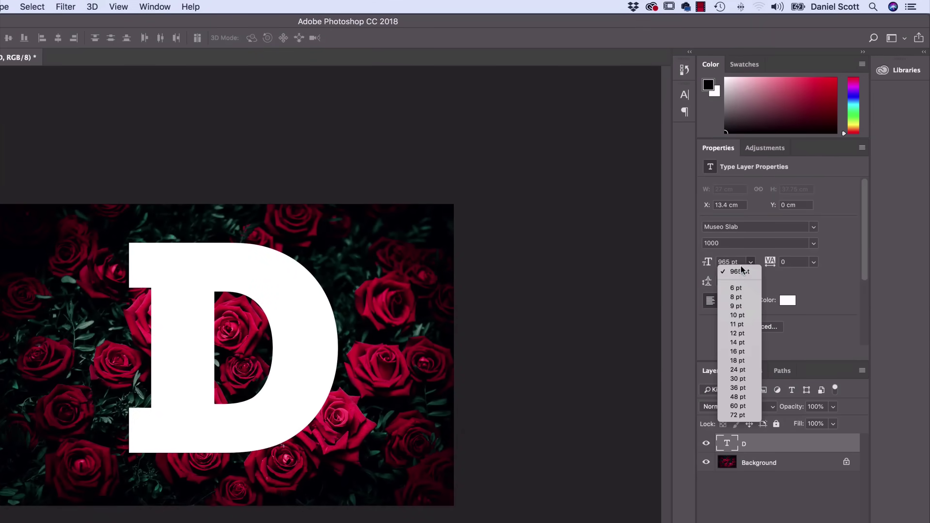
pyautogui.click(740, 415)
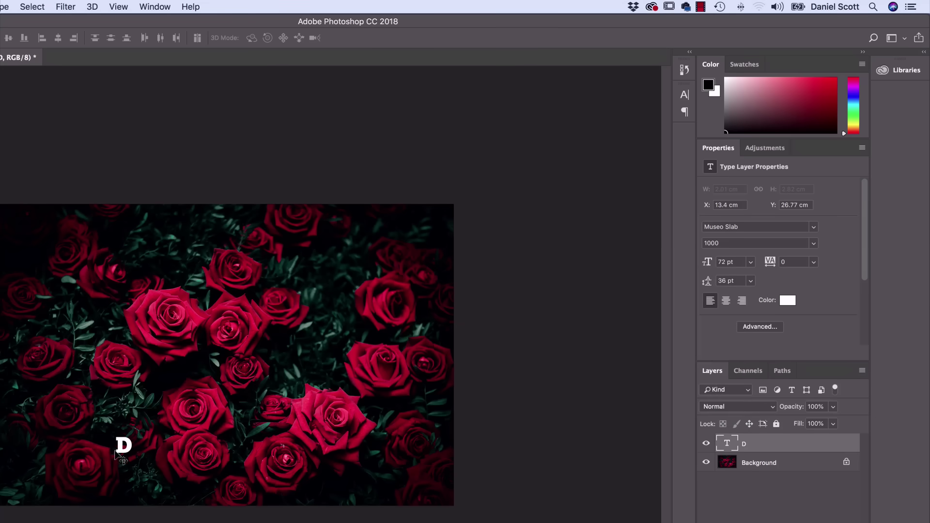
pyautogui.moveTo(116, 452); pyautogui.dragTo(220, 364)
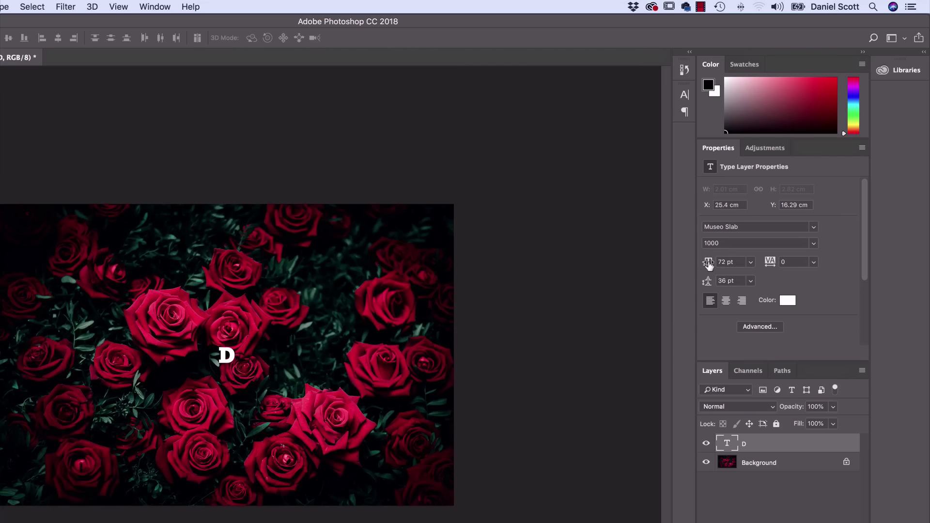
# Enlarge the letter D to 934 pt and centre it over the roses at about X 13.61, Y 0.56 cm.
pyautogui.moveTo(708, 264); pyautogui.dragTo(859, 266)
pyautogui.moveTo(702, 263); pyautogui.dragTo(864, 266)
pyautogui.moveTo(706, 264); pyautogui.dragTo(745, 266)
pyautogui.click(733, 266)
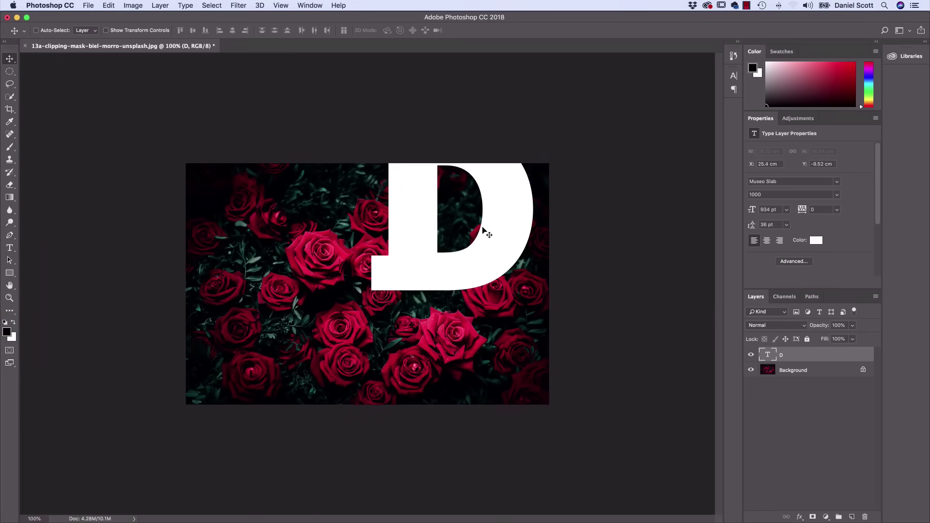
pyautogui.moveTo(482, 233); pyautogui.dragTo(414, 278)
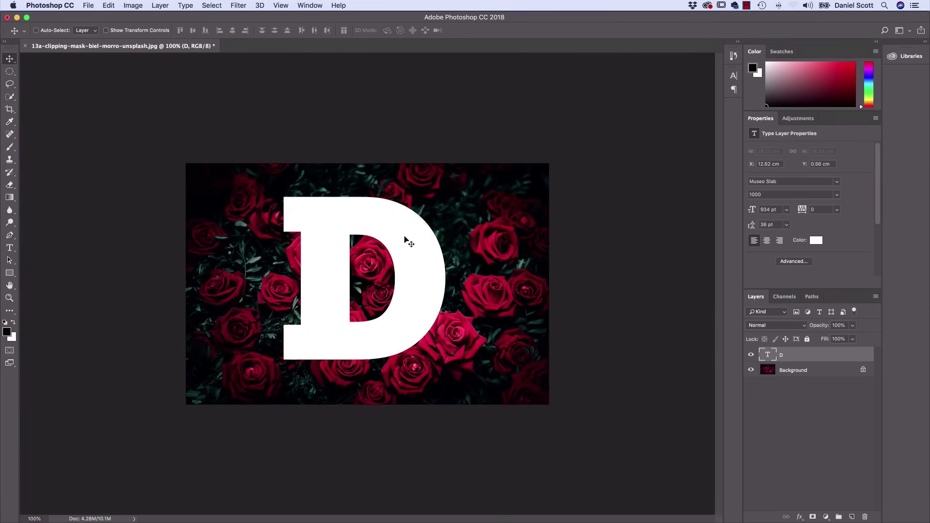
pyautogui.moveTo(333, 221); pyautogui.dragTo(341, 221)
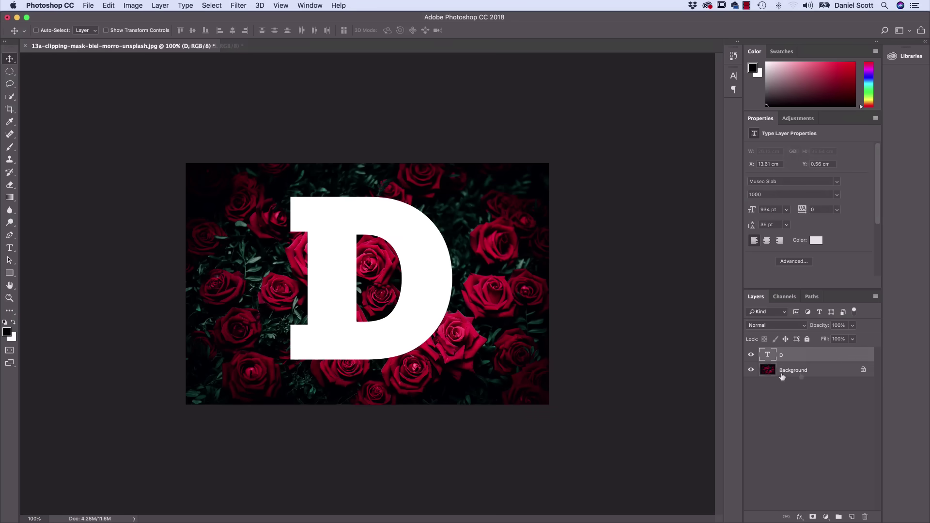
# Convert the locked Background into a regular layer named Roses.
pyautogui.moveTo(782, 373)
pyautogui.mouseDown()
pyautogui.moveTo(797, 373)
pyautogui.moveTo(792, 356)
pyautogui.moveTo(792, 379)
pyautogui.mouseUp()
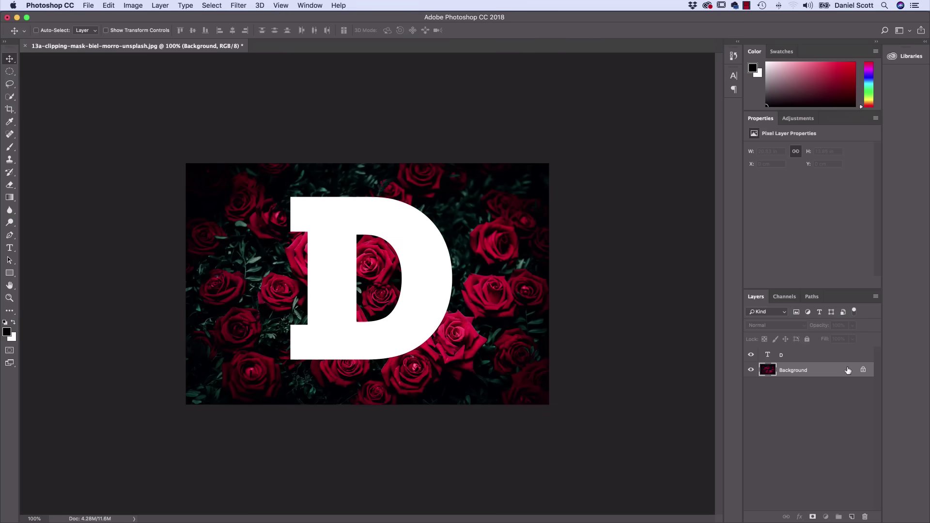
pyautogui.doubleClick(793, 372)
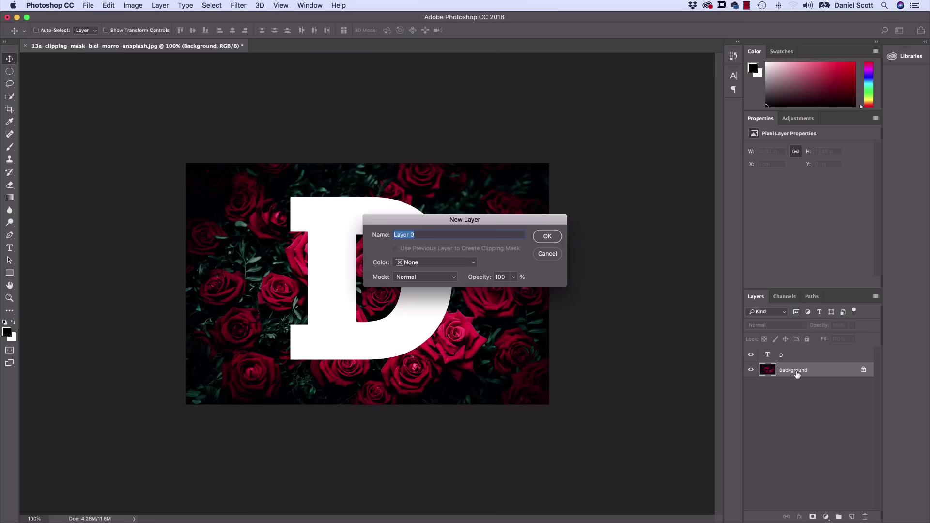
pyautogui.write('Roses')
pyautogui.press('Return')
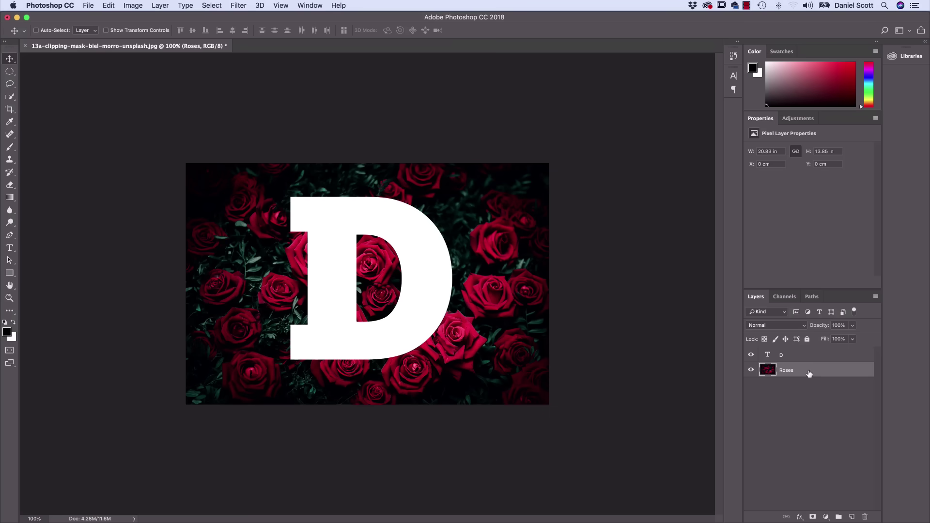
# Move the Roses layer above the D text layer and clip it to the letter with a clipping mask.
pyautogui.moveTo(809, 373); pyautogui.dragTo(806, 352)
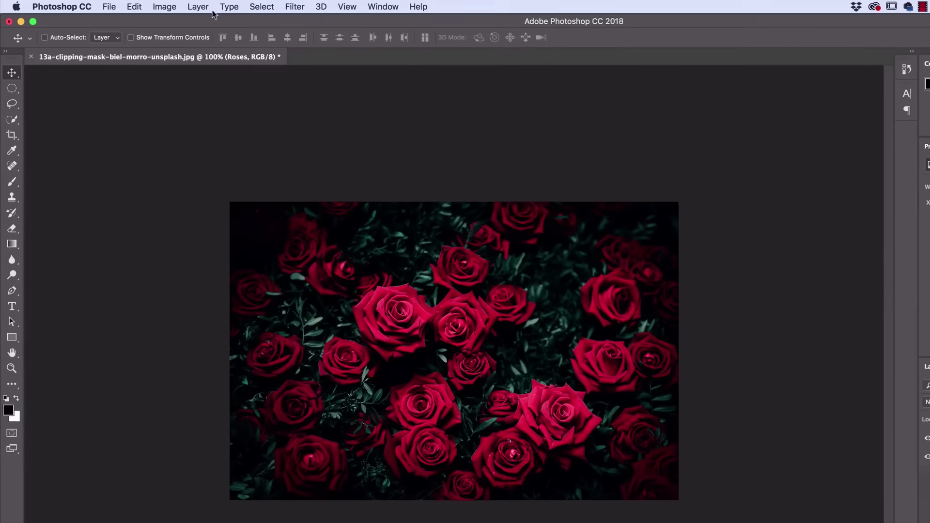
pyautogui.click(158, 6)
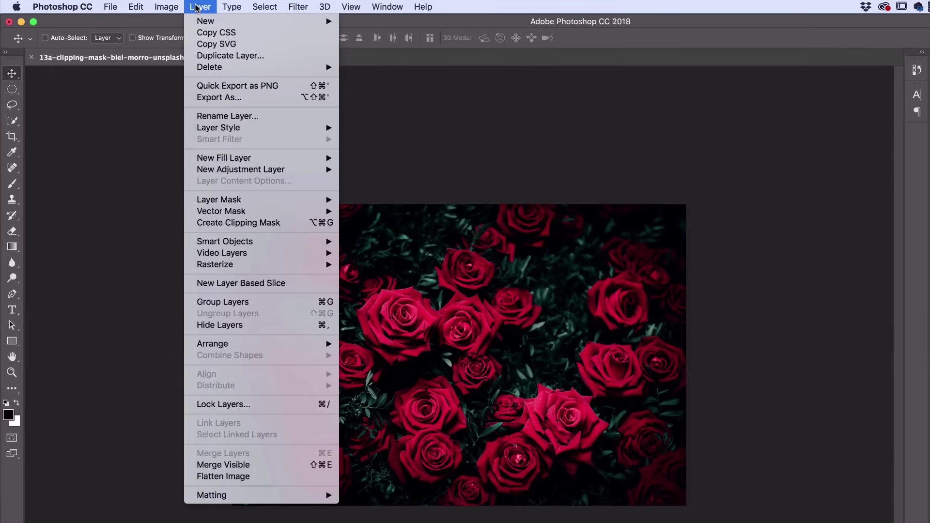
pyautogui.click(218, 223)
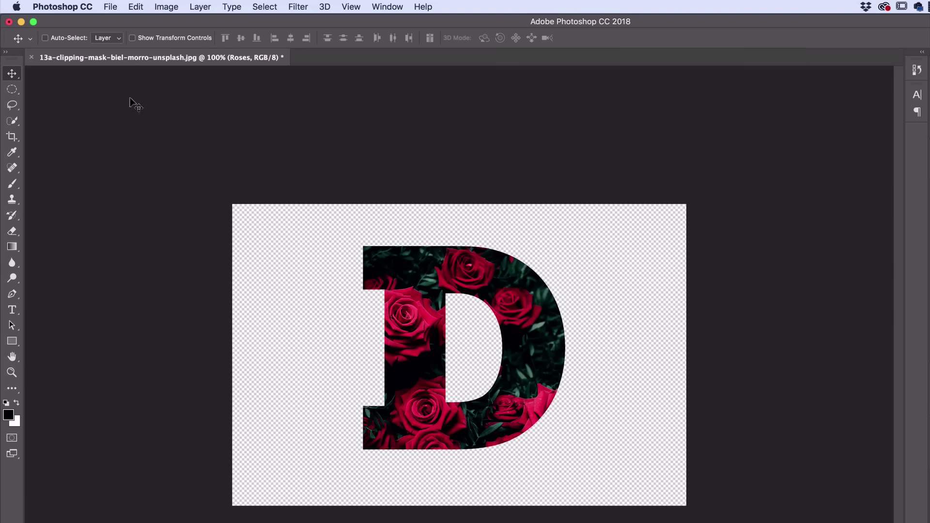
# Reposition the roses inside the letter, scale them to about 102.7% at about X 671, Y 402 px, and apply the transform.
pyautogui.moveTo(535, 376); pyautogui.dragTo(479, 367)
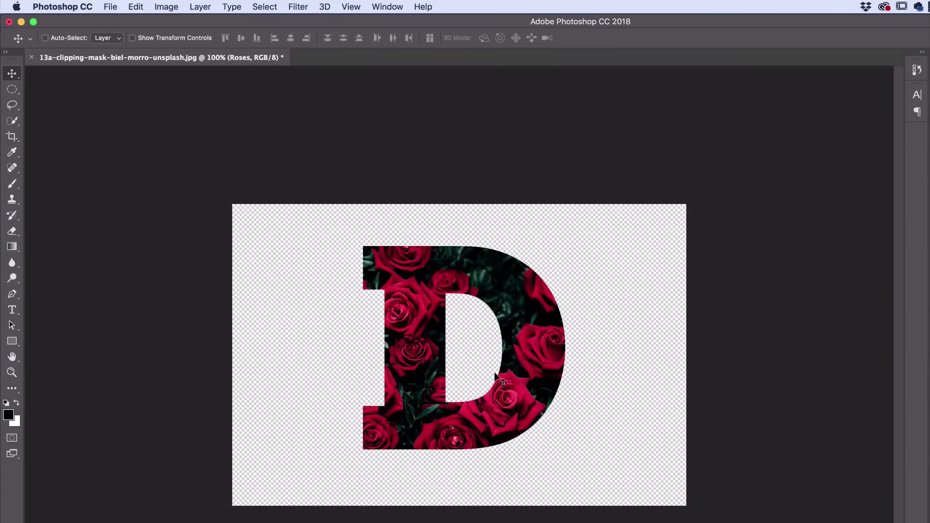
pyautogui.click(134, 6)
pyautogui.moveTo(253, 276)
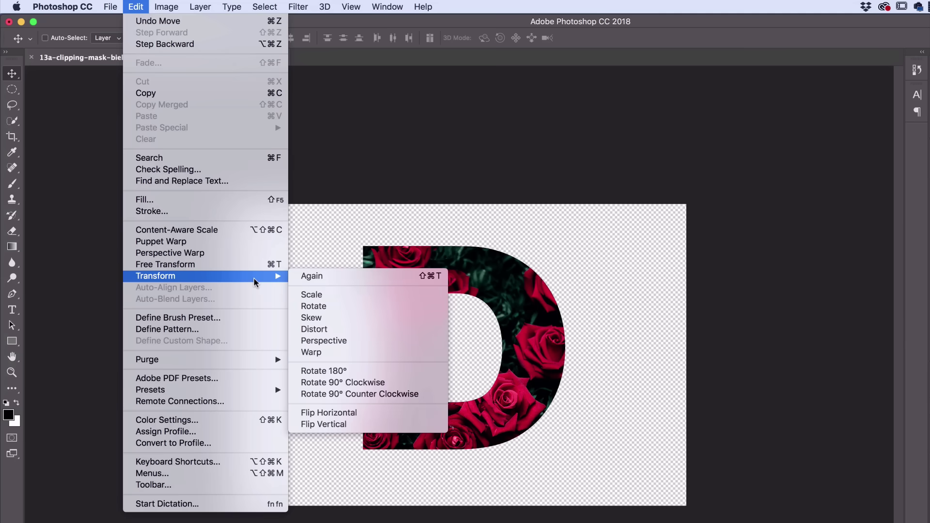
pyautogui.click(372, 297)
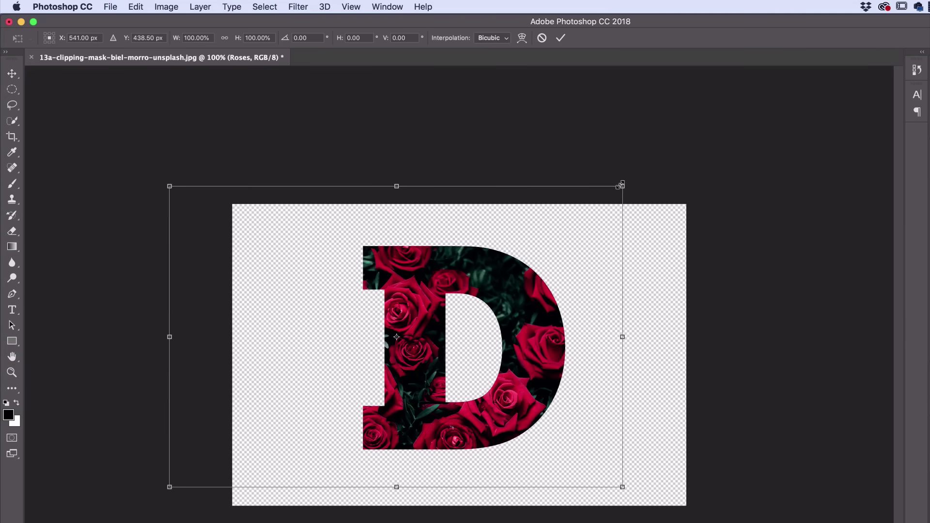
pyautogui.moveTo(620, 189); pyautogui.dragTo(646, 222)
pyautogui.moveTo(562, 308); pyautogui.dragTo(595, 301)
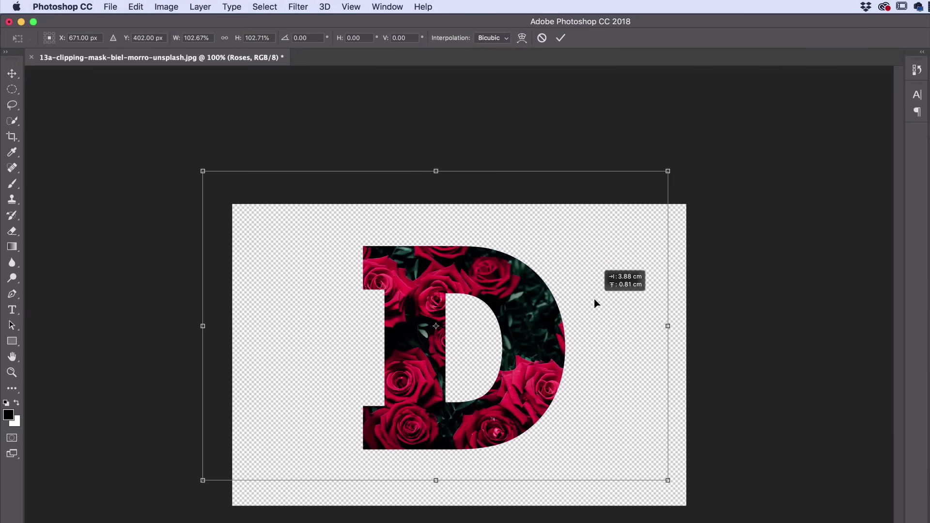
pyautogui.press('Return')
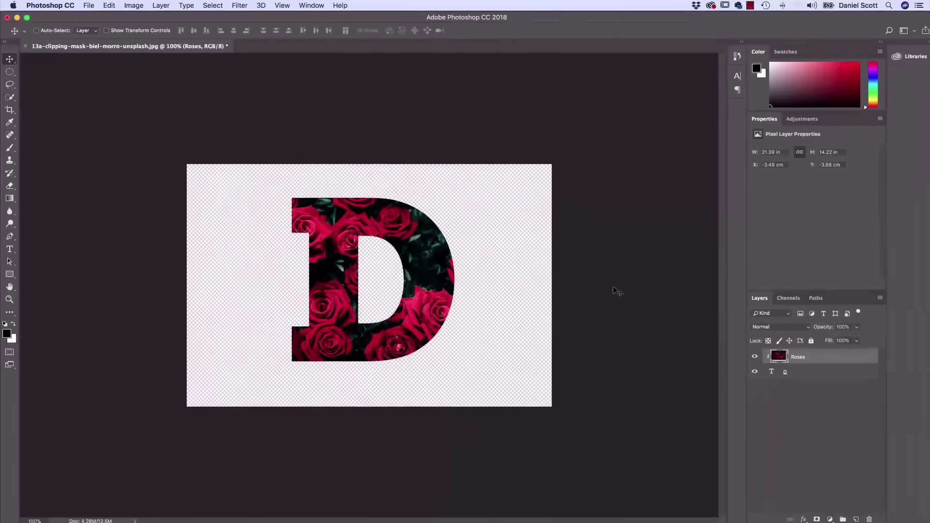
# Move only the D text layer to about X 12.62, Y 0.67 cm, leaving the roses in place.
pyautogui.click(832, 371)
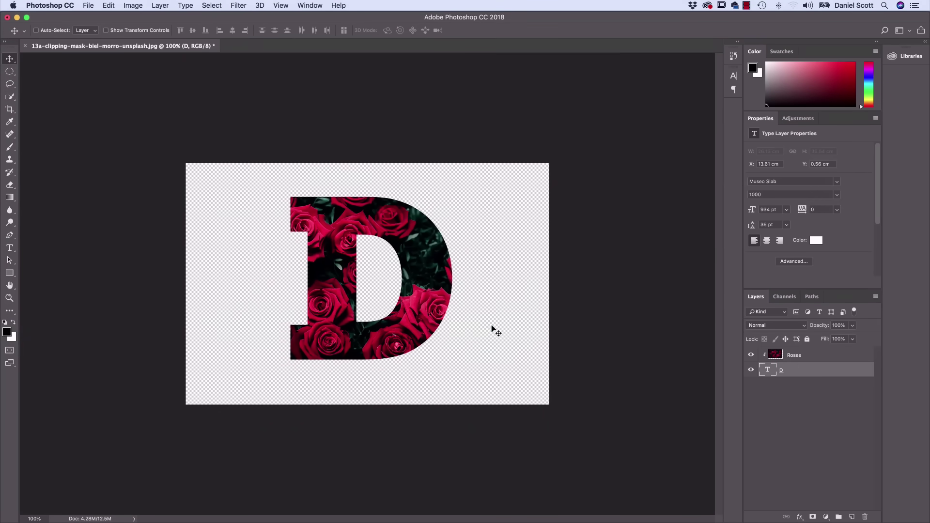
pyautogui.moveTo(495, 331); pyautogui.dragTo(467, 330)
pyautogui.moveTo(438, 301); pyautogui.dragTo(445, 313)
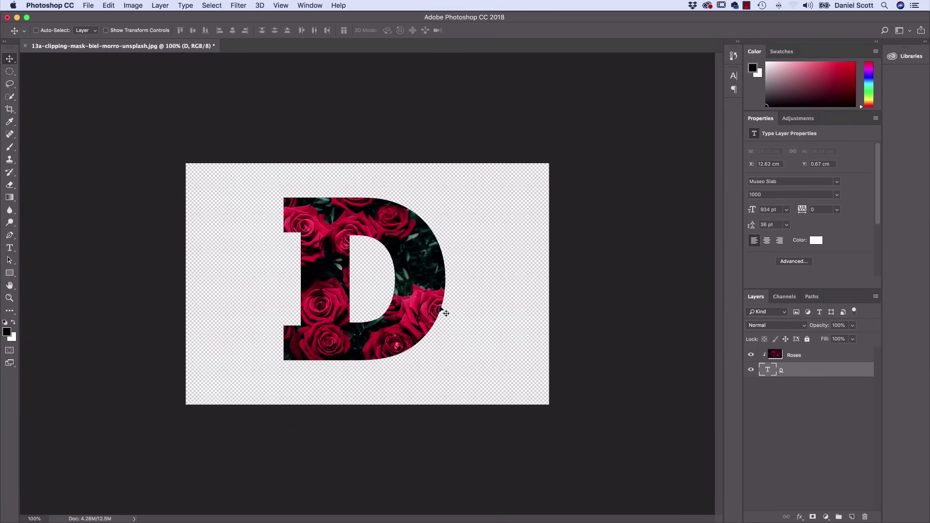
# Select the Roses and D layers together, try moving and shrinking them as one, and cancel the transform.
pyautogui.click(819, 357)
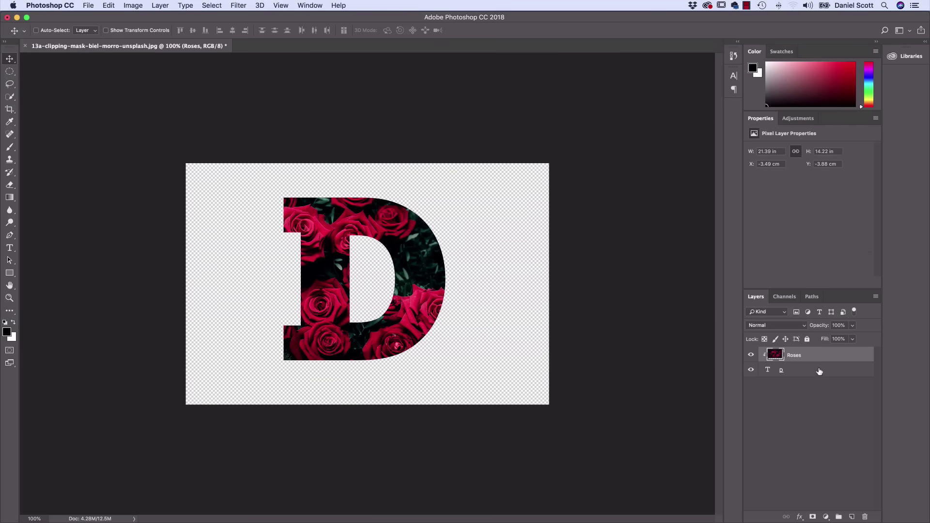
pyautogui.keyDown('shift'); pyautogui.click(819, 371); pyautogui.keyUp('shift')
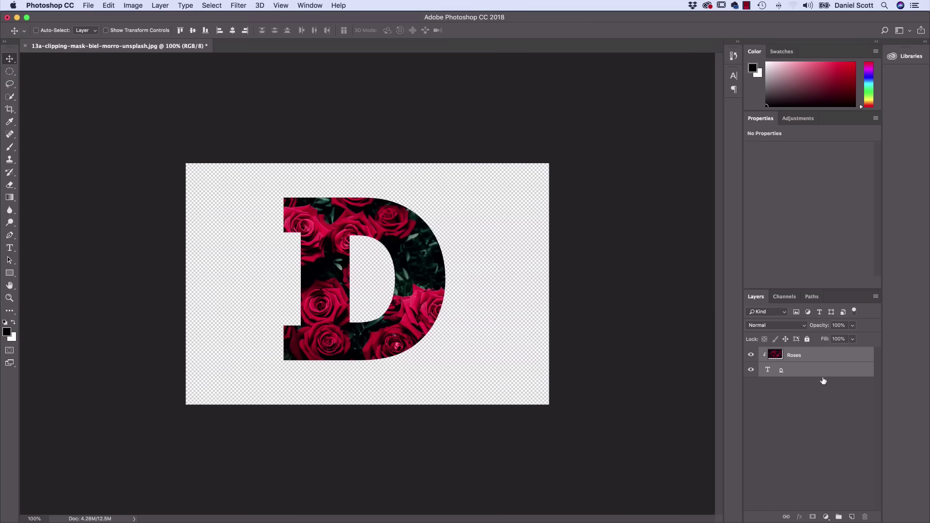
pyautogui.moveTo(397, 305)
pyautogui.mouseDown()
pyautogui.moveTo(413, 278)
pyautogui.moveTo(413, 340)
pyautogui.moveTo(405, 308)
pyautogui.mouseUp()
pyautogui.hotkey('ctrl', 't')
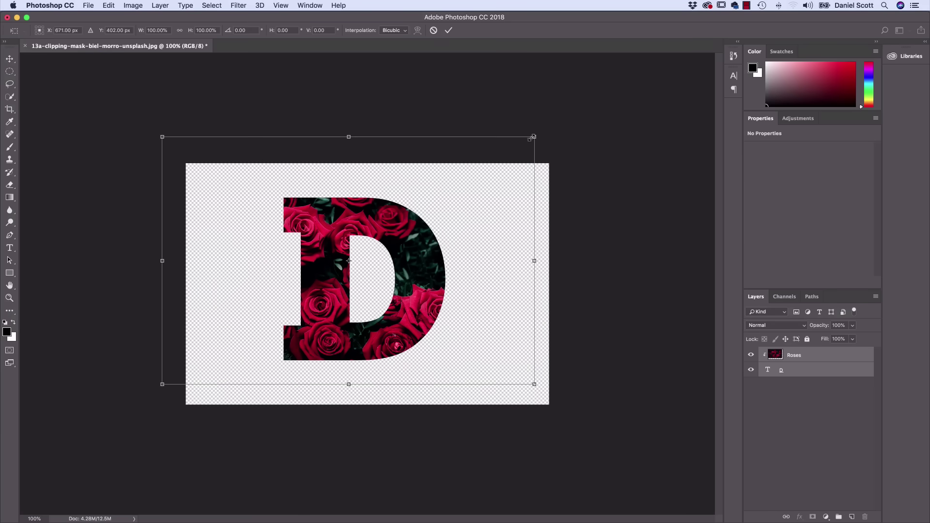
pyautogui.moveTo(532, 138); pyautogui.dragTo(496, 165)
pyautogui.press('Escape')
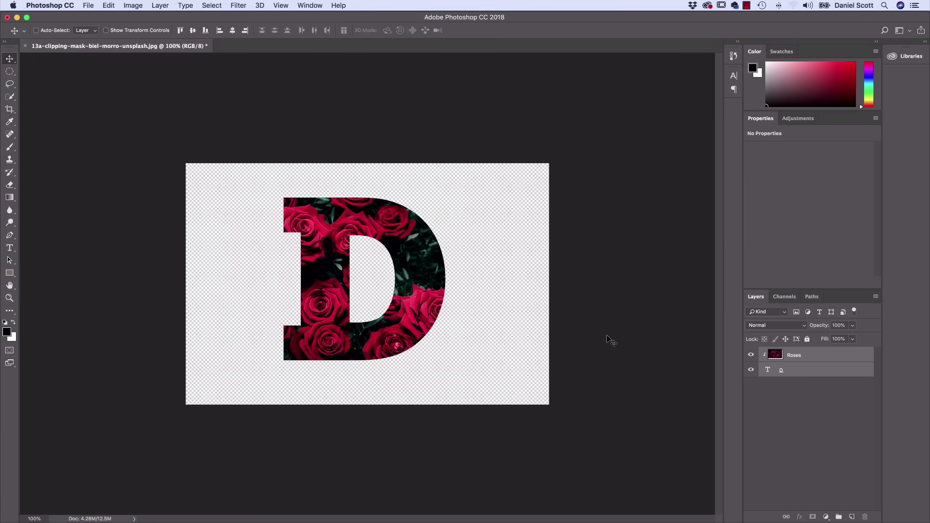
# Add a new layer above the Roses layer and name it White Background.
pyautogui.click(799, 399)
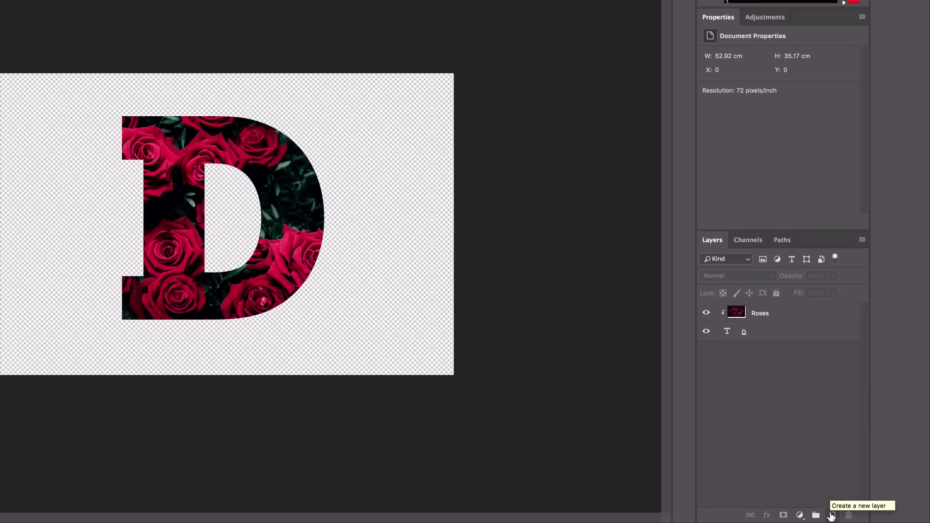
pyautogui.click(831, 515)
pyautogui.doubleClick(762, 315)
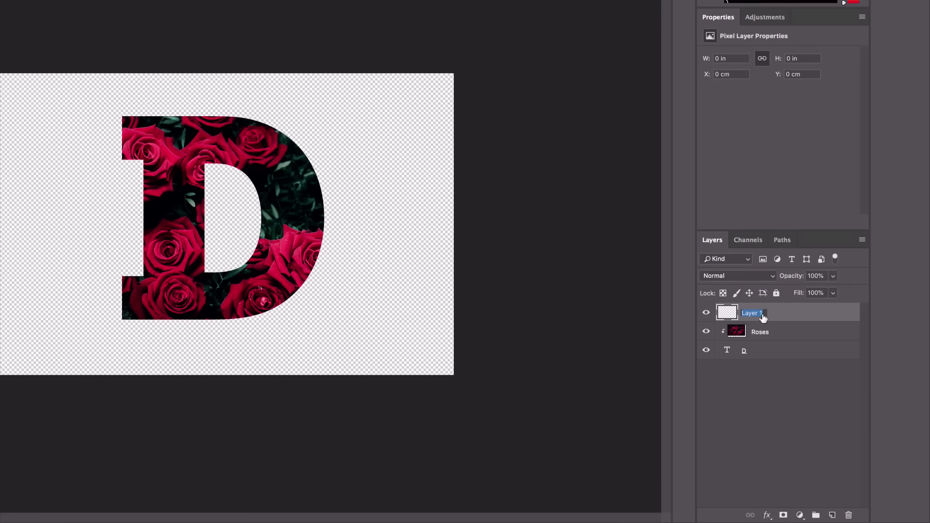
pyautogui.write('Whio')
pyautogui.write('e Background')
pyautogui.press('Return')
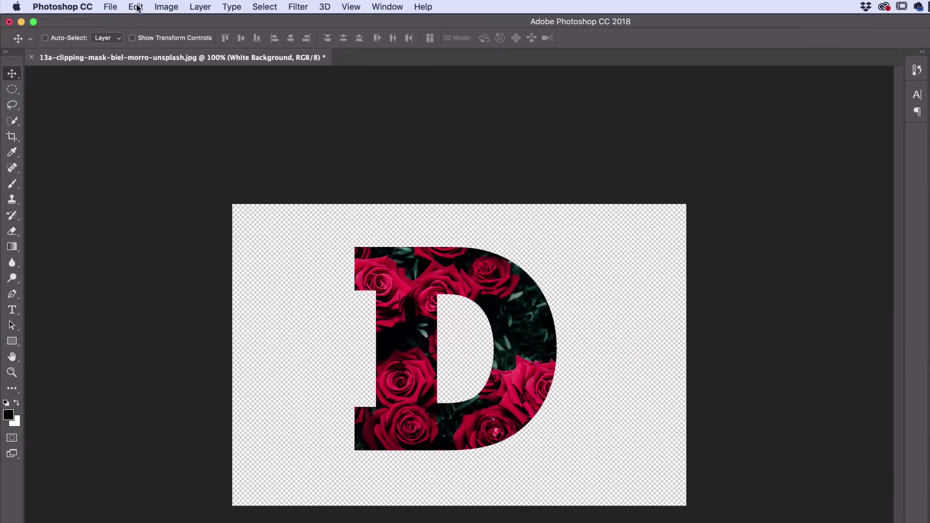
# Fill the White Background layer with white at 100% opacity and move it beneath the D text layer.
pyautogui.click(136, 7)
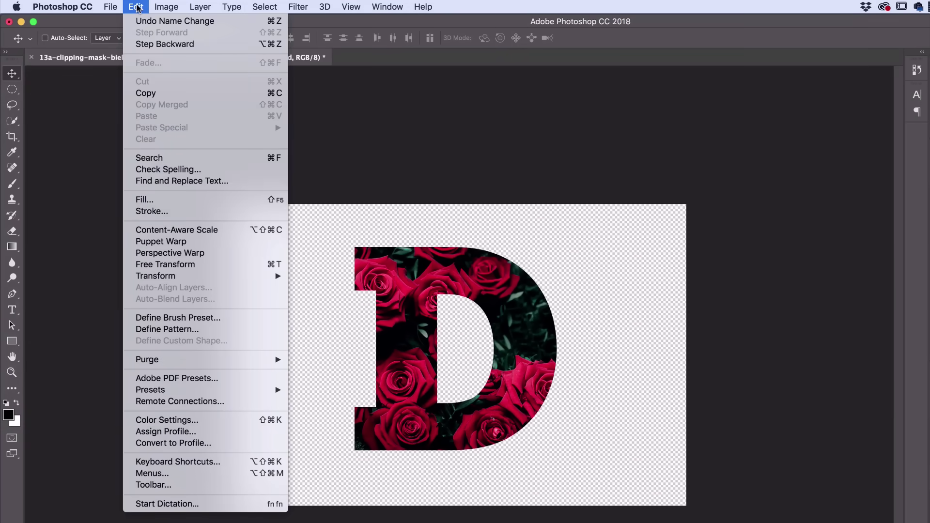
pyautogui.click(147, 199)
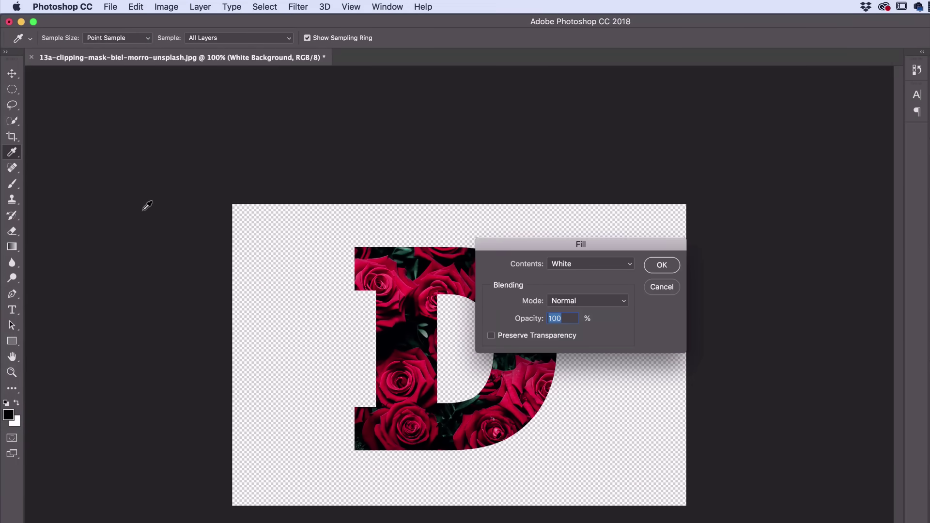
pyautogui.click(557, 264)
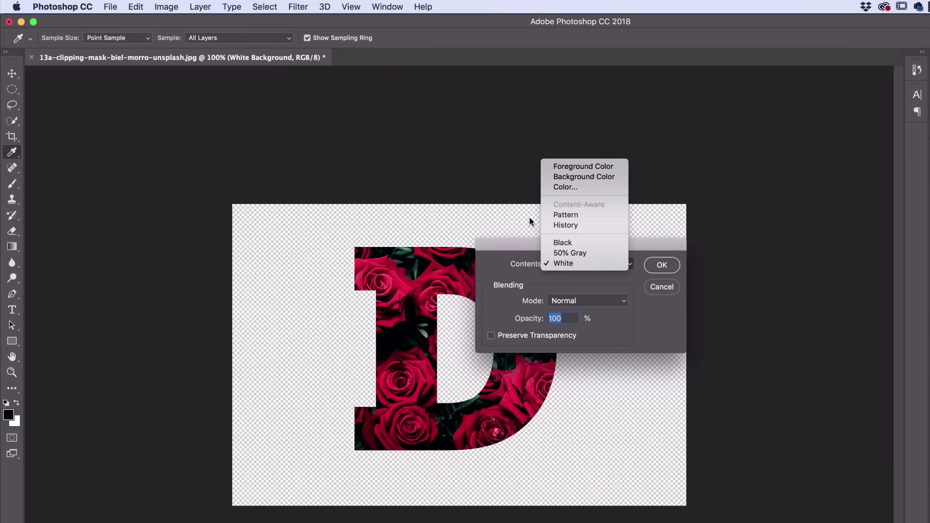
pyautogui.click(552, 272)
pyautogui.click(661, 266)
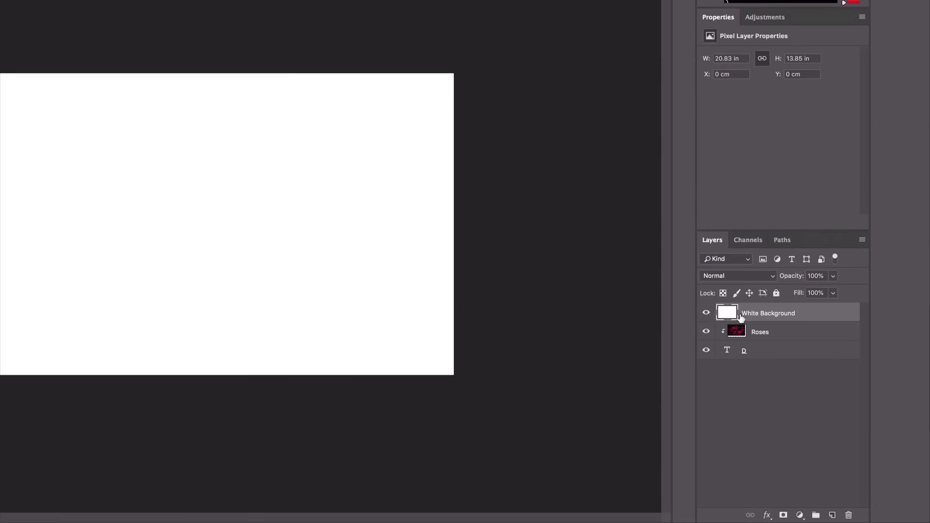
pyautogui.moveTo(778, 316); pyautogui.dragTo(770, 359)
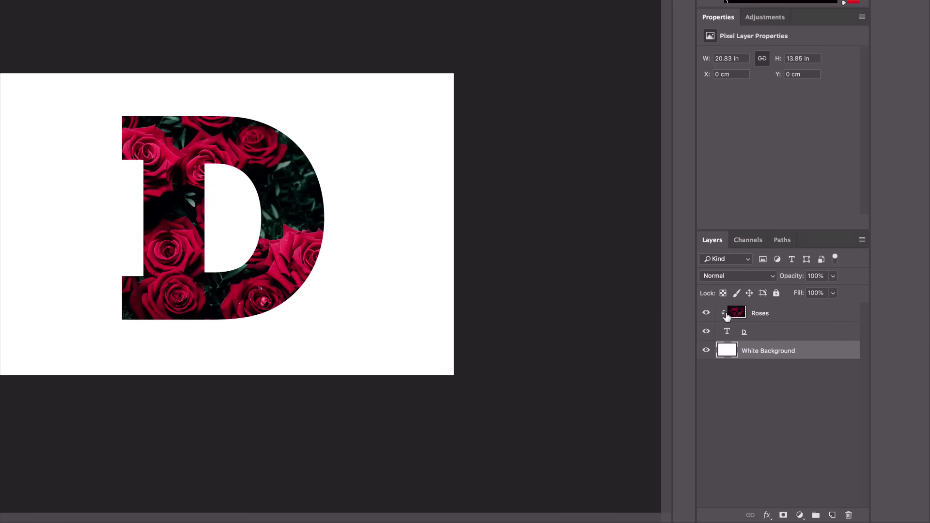
# Add a drop shadow to the D text layer and set its angle to 130°.
pyautogui.click(777, 337)
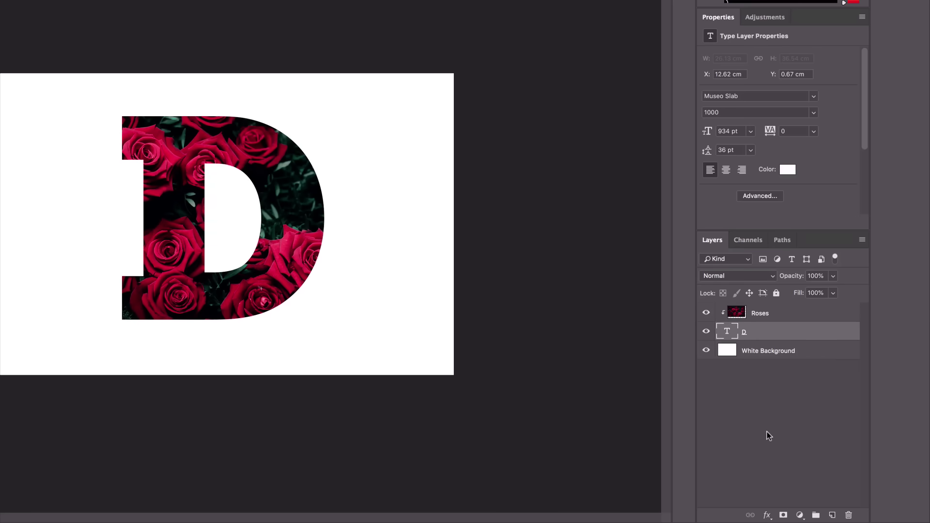
pyautogui.click(767, 515)
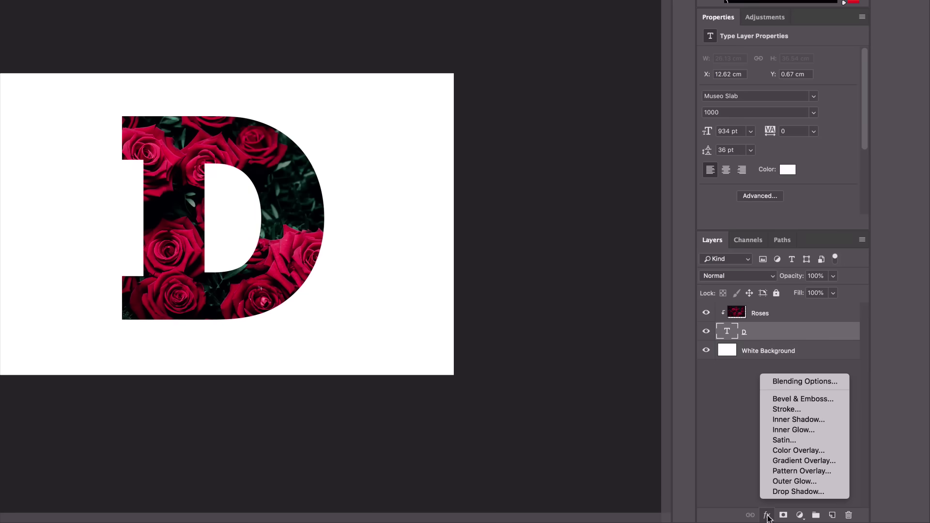
pyautogui.click(793, 492)
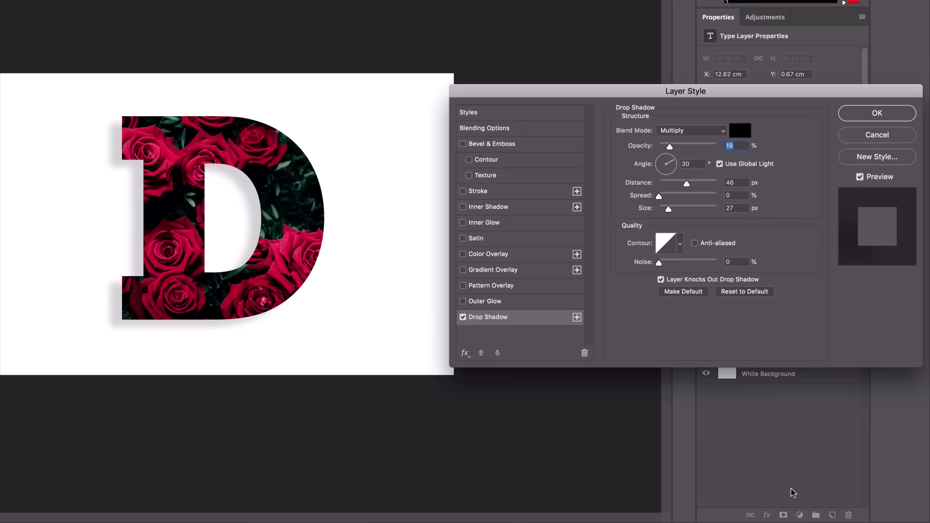
pyautogui.moveTo(750, 99); pyautogui.dragTo(656, 112)
pyautogui.click(565, 169)
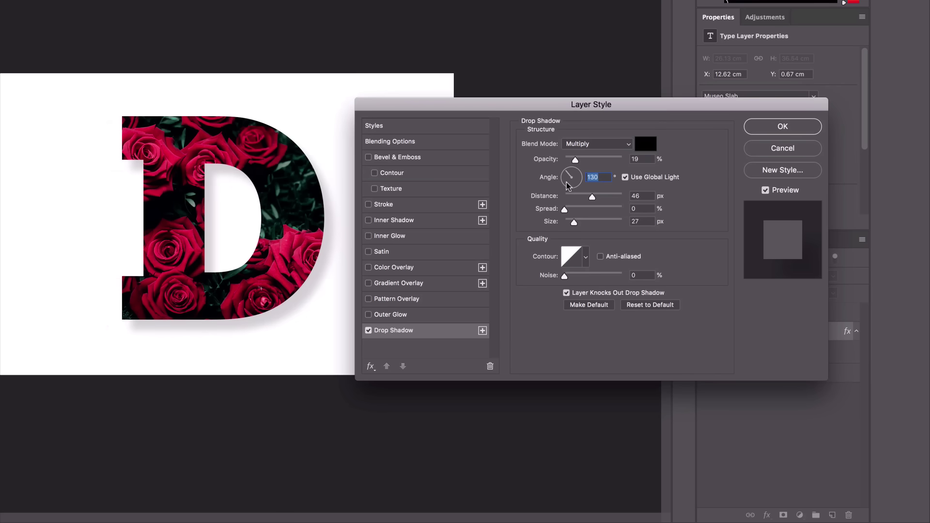
# Experiment with the D's drop shadow distance and size, and raise its opacity to 56%.
pyautogui.moveTo(575, 160); pyautogui.dragTo(572, 160)
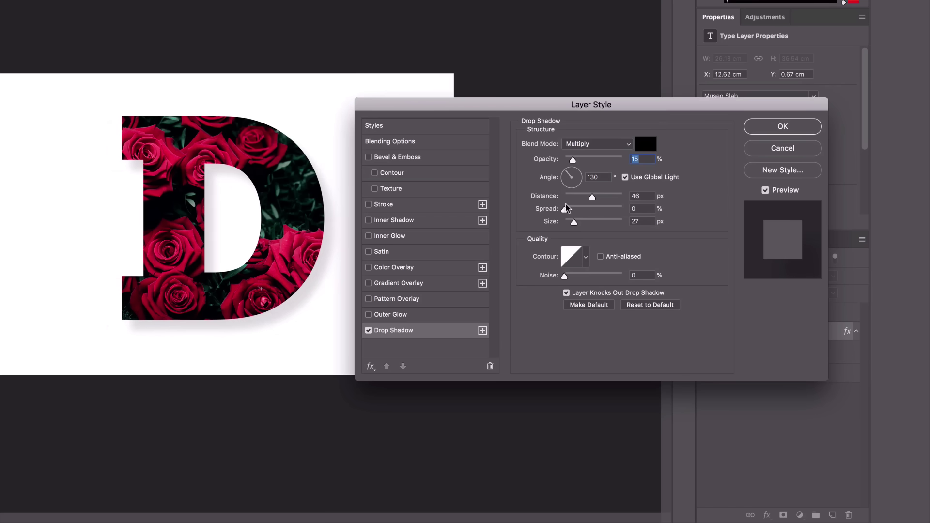
pyautogui.moveTo(580, 198); pyautogui.dragTo(567, 224)
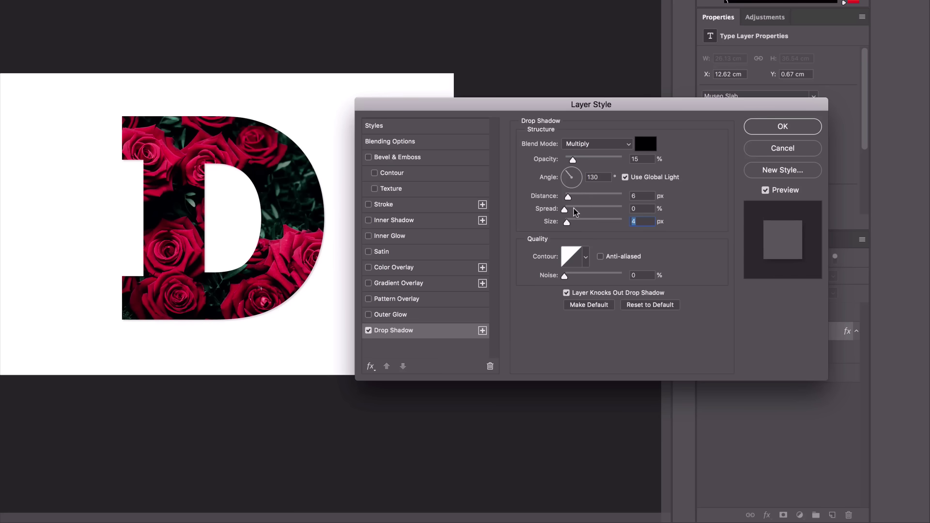
pyautogui.moveTo(567, 196); pyautogui.dragTo(581, 226)
pyautogui.moveTo(569, 224); pyautogui.dragTo(588, 197)
pyautogui.moveTo(573, 161); pyautogui.dragTo(596, 161)
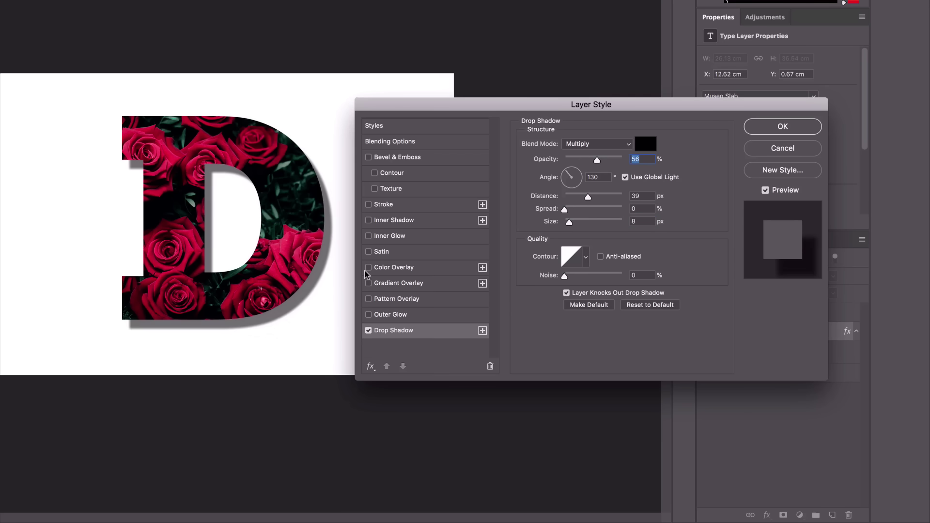
pyautogui.moveTo(587, 197); pyautogui.dragTo(573, 226)
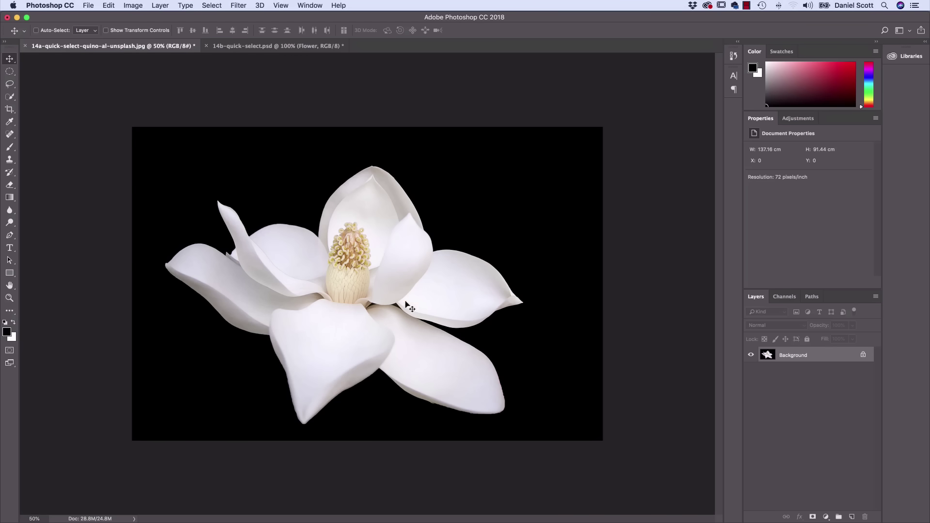
# Open 14a-quick-select-quino-al-unsplash.jpg and 14b-quick-select.psd together, compare both documents, and return to the flower photo.
pyautogui.click(288, 46)
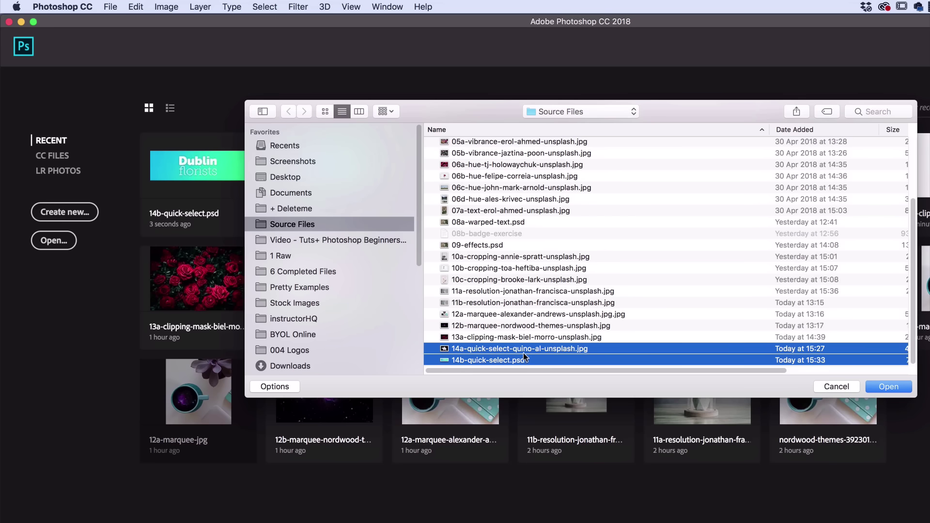
pyautogui.click(882, 387)
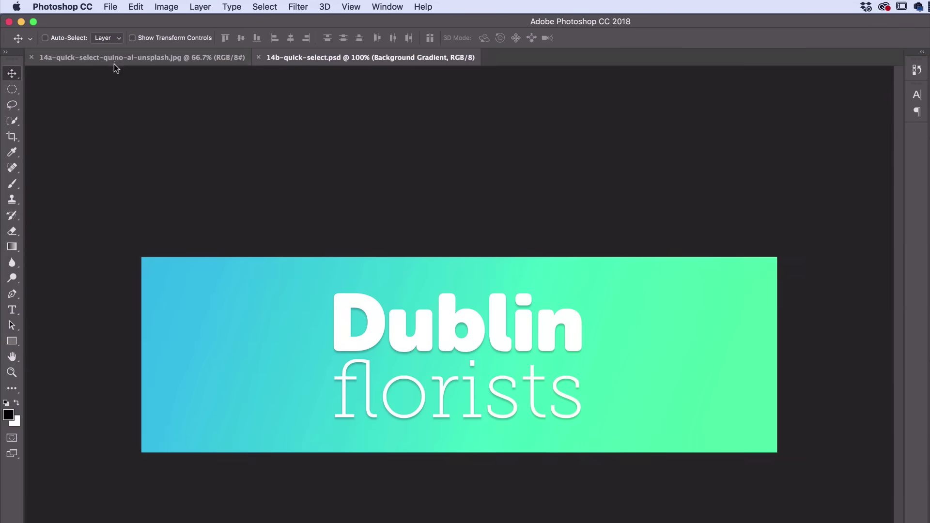
pyautogui.click(115, 60)
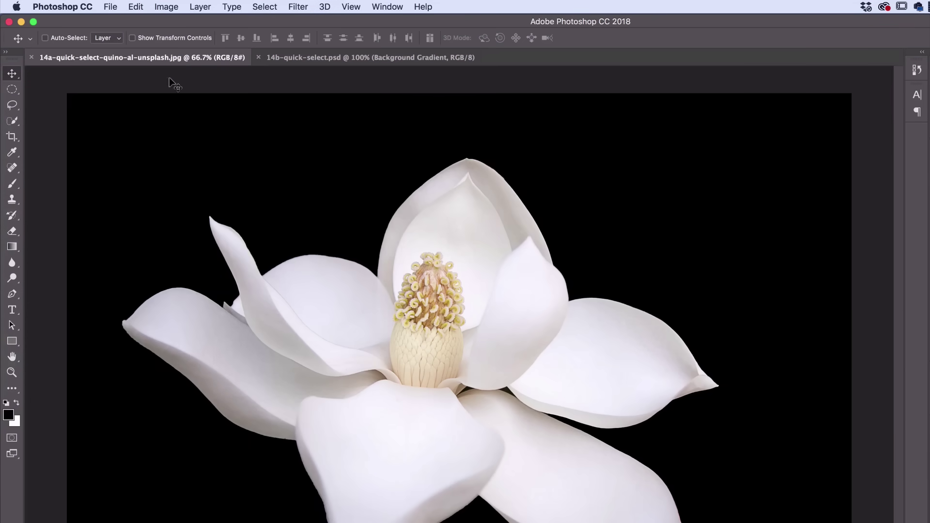
pyautogui.click(348, 62)
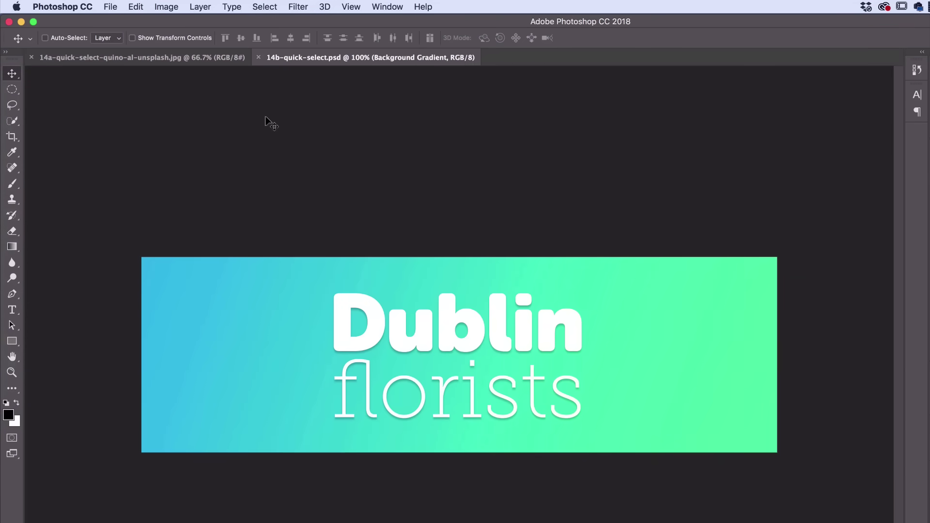
pyautogui.click(124, 62)
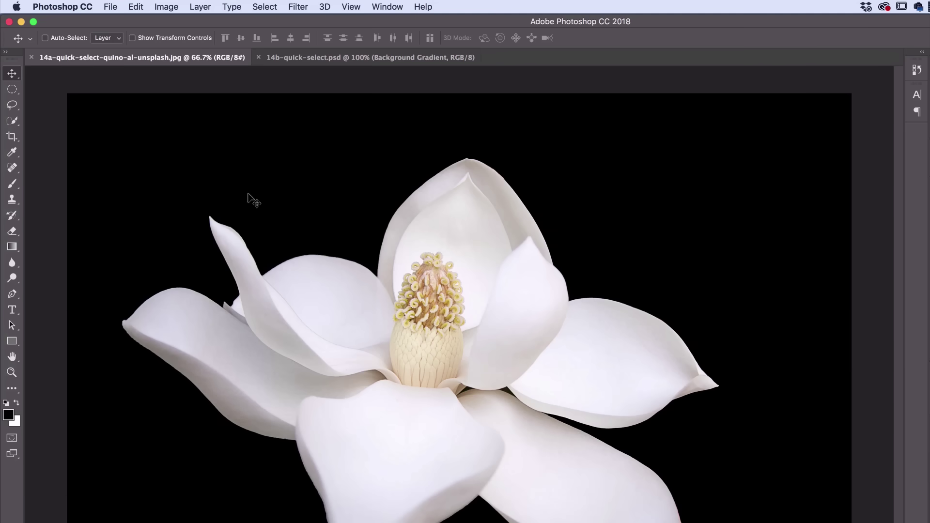
pyautogui.click(12, 88)
pyautogui.rightClick(12, 88)
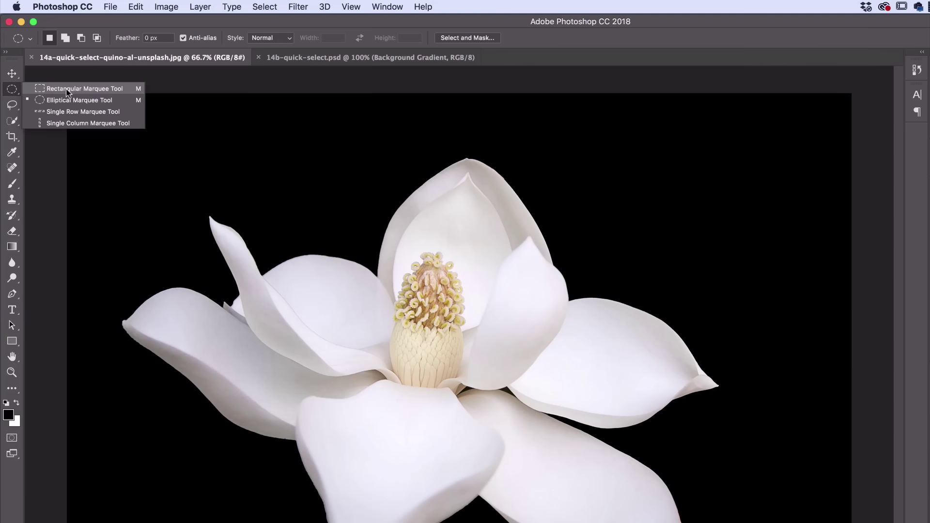
pyautogui.click(11, 93)
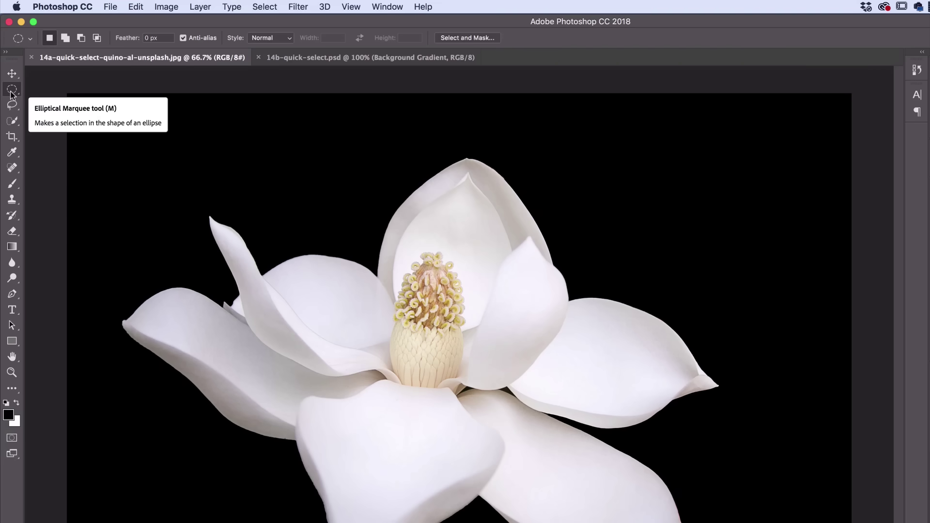
# Activate the Quick Selection Tool in new-selection mode with a 50 px brush.
pyautogui.click(13, 122)
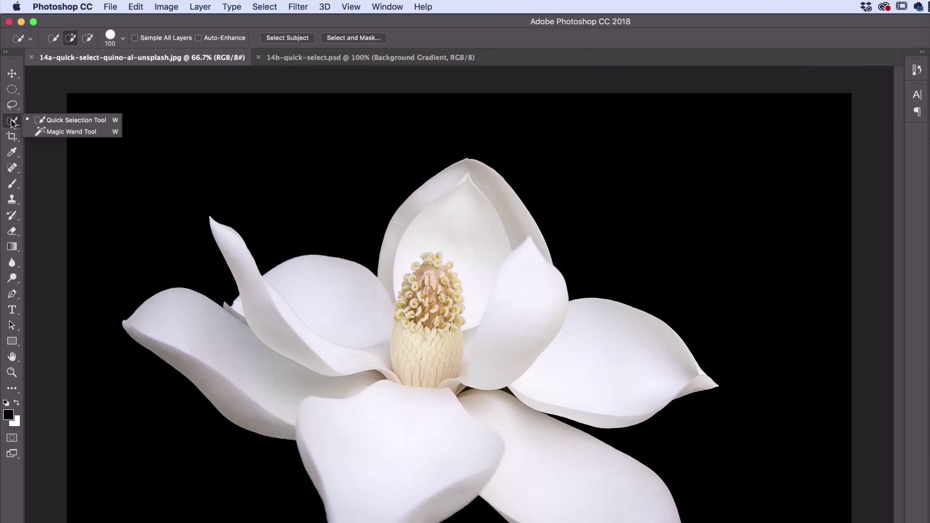
pyautogui.click(51, 119)
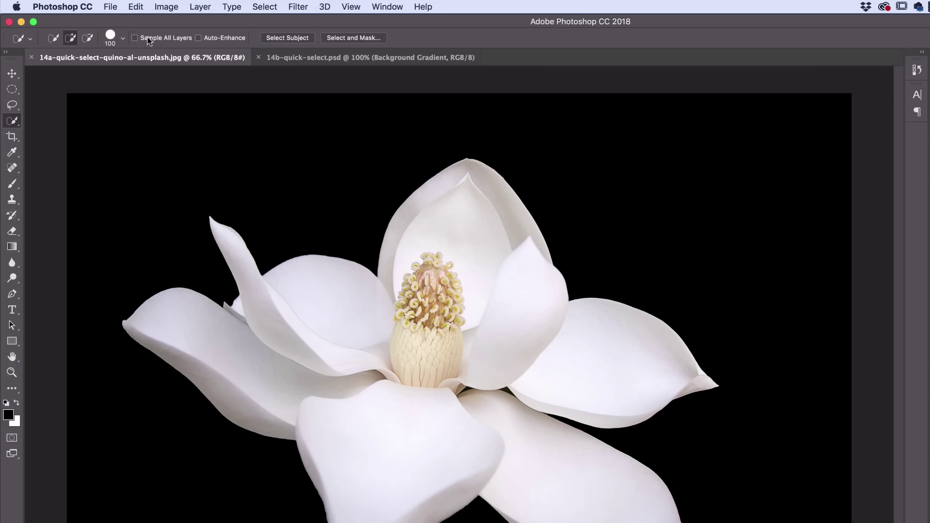
pyautogui.click(53, 39)
pyautogui.click(122, 39)
pyautogui.moveTo(116, 73); pyautogui.dragTo(82, 73)
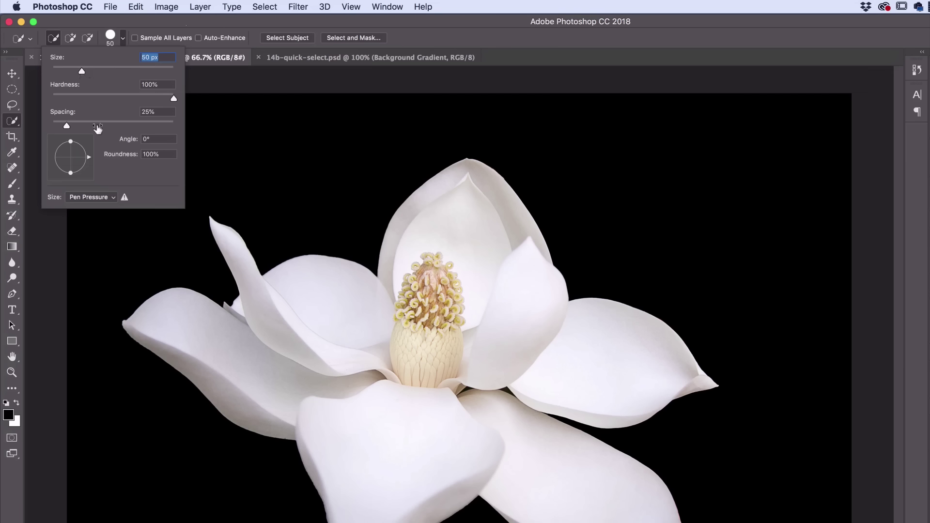
pyautogui.click(170, 21)
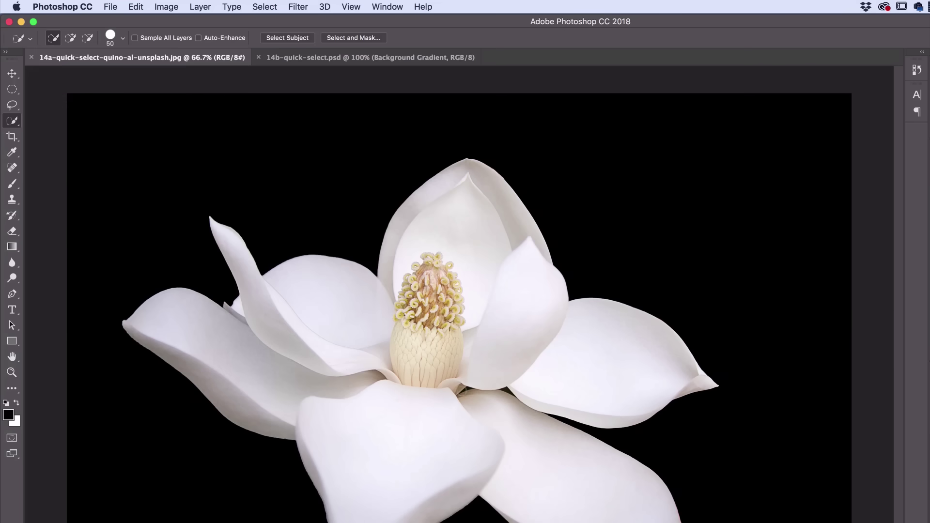
# Try quick-selecting the flower's upper back petal, and clear the selection.
pyautogui.click(467, 239)
pyautogui.click(482, 275)
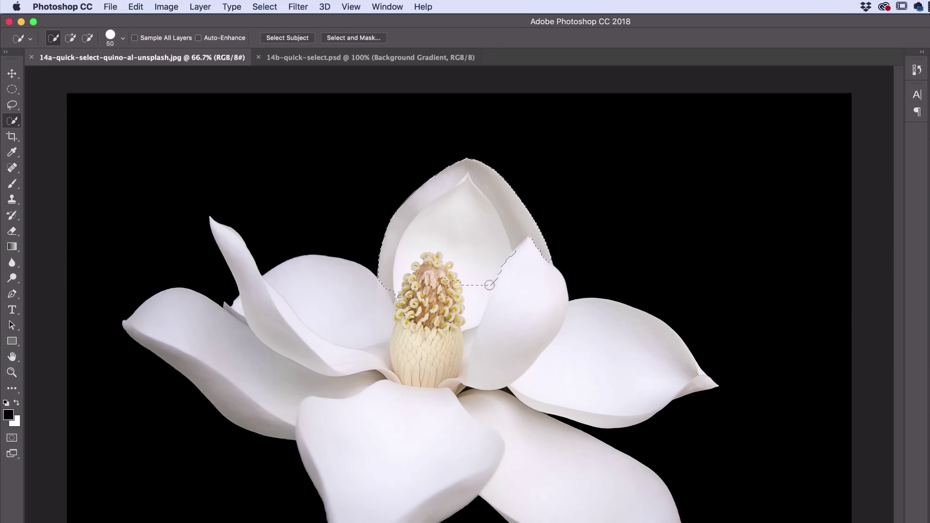
pyautogui.click(257, 6)
pyautogui.click(266, 31)
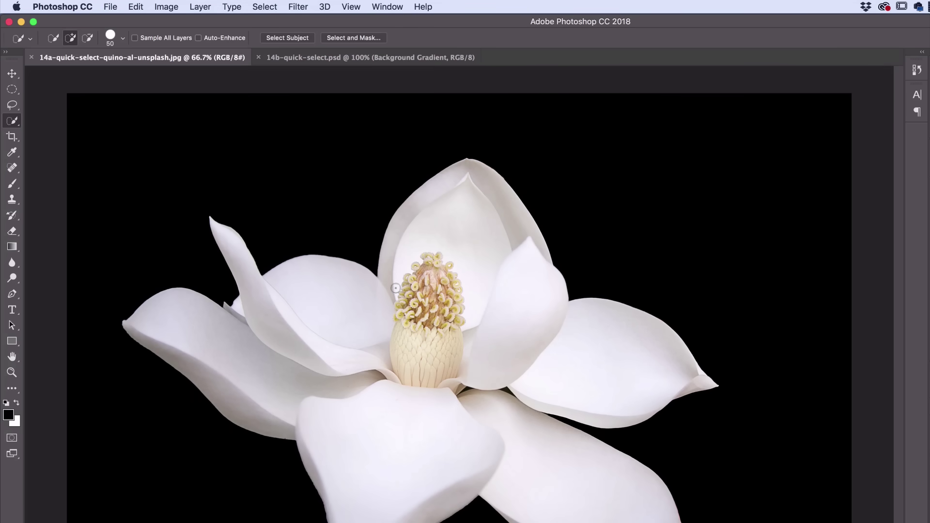
# Quick-select the flower's upper back petals, the petals on its right side and the lower right petal, up to the front petal's edge.
pyautogui.moveTo(391, 273); pyautogui.dragTo(406, 234)
pyautogui.moveTo(408, 231)
pyautogui.mouseDown()
pyautogui.moveTo(444, 205)
pyautogui.moveTo(461, 210)
pyautogui.moveTo(511, 282)
pyautogui.mouseUp()
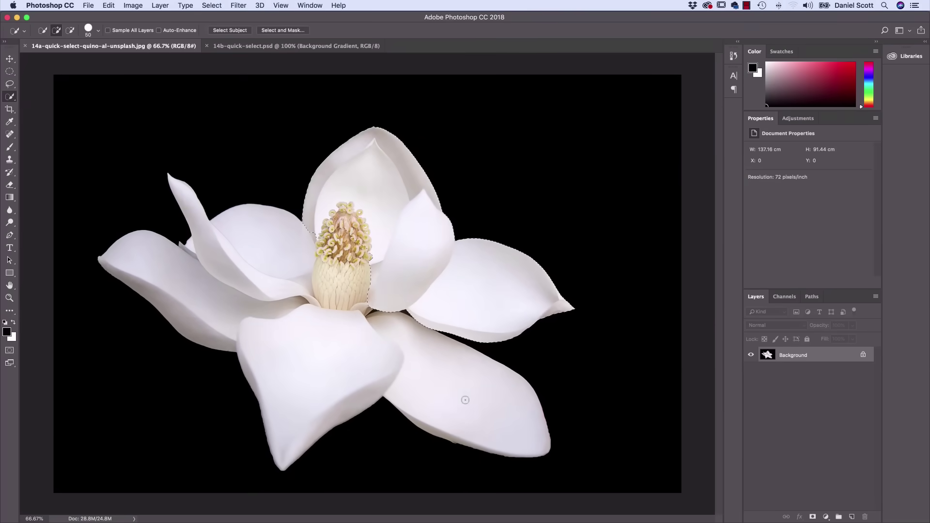
pyautogui.moveTo(465, 400); pyautogui.dragTo(498, 415)
pyautogui.moveTo(405, 356); pyautogui.dragTo(390, 350)
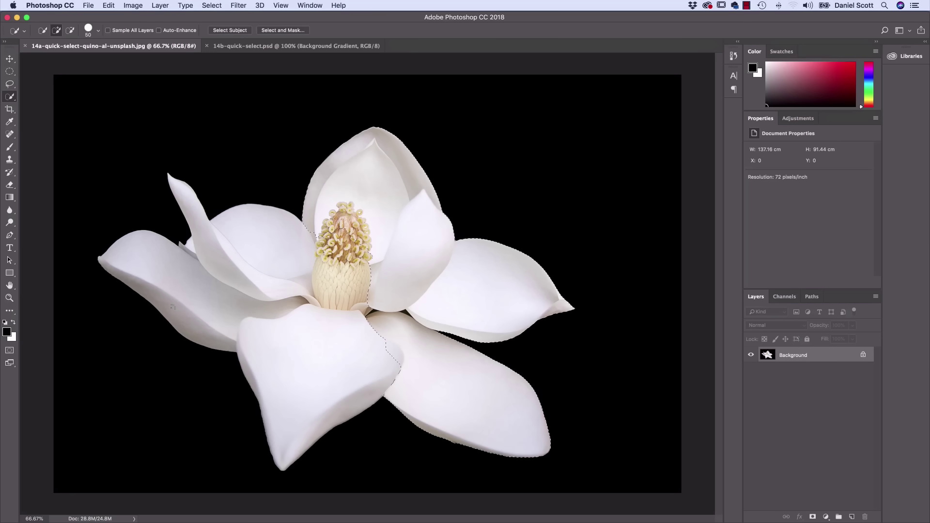
# Preview the partial flower selection with the Quick Mask overlay, accepting options of red at 50% opacity for masked areas.
pyautogui.click(10, 351)
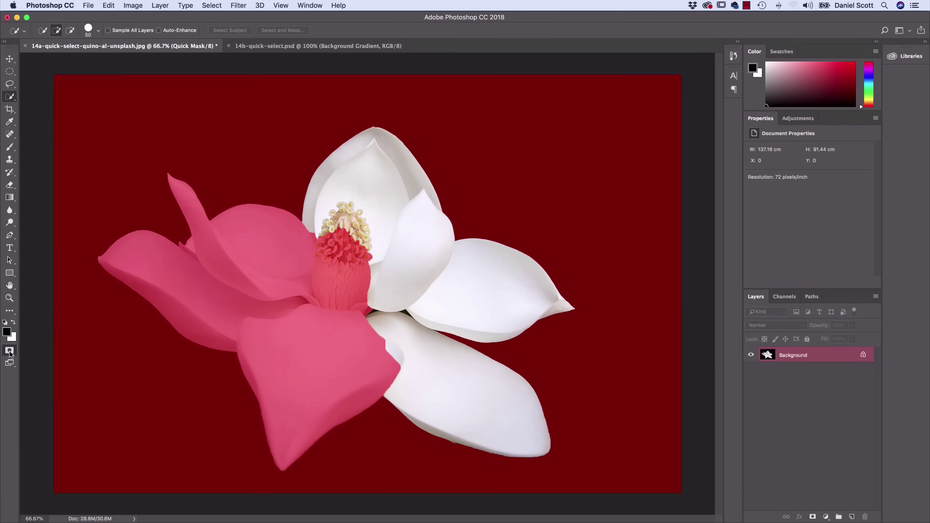
pyautogui.doubleClick(10, 351)
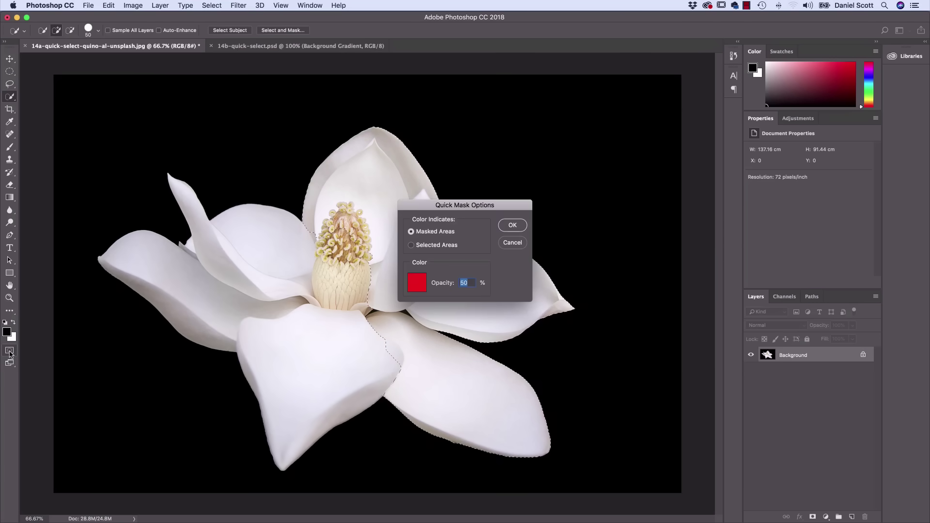
pyautogui.press('Return')
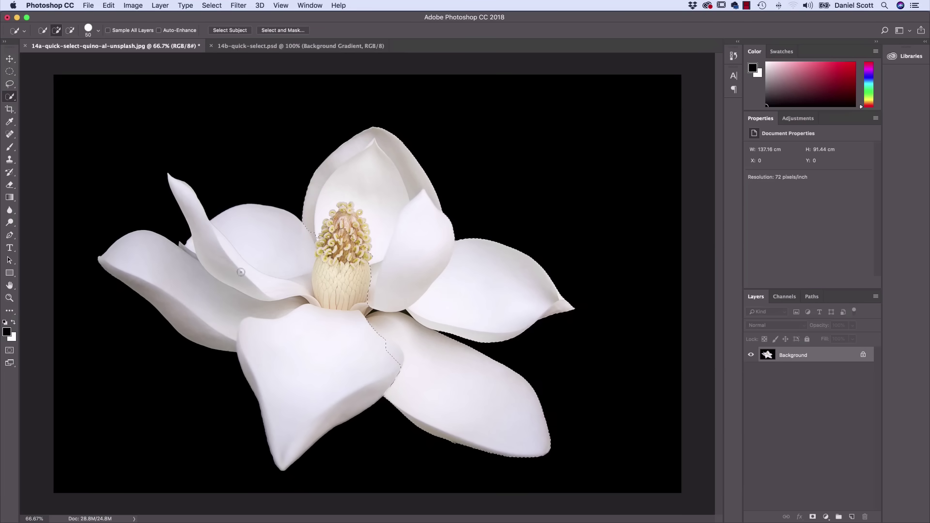
pyautogui.click(9, 351)
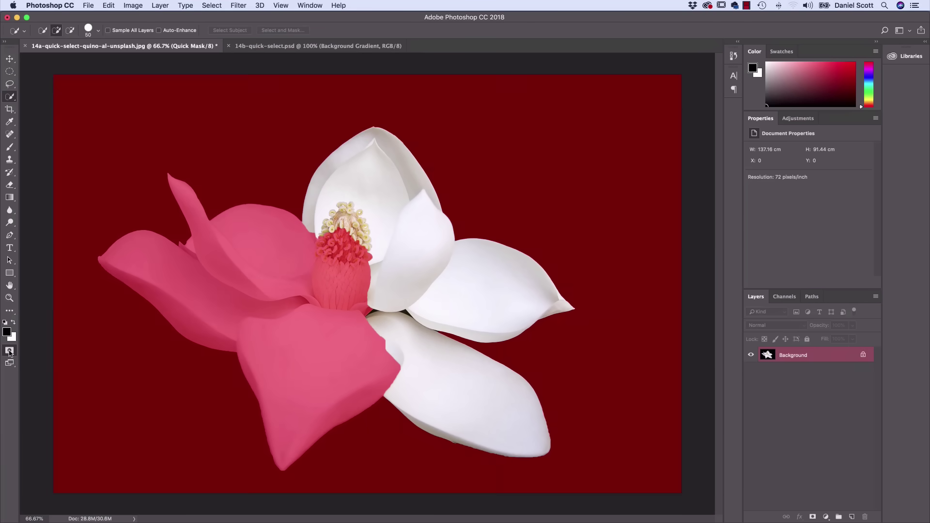
# Leave the Quick Mask preview and extend the quick selection over the flower's centre, front petal and remaining unselected petals.
pyautogui.click(10, 351)
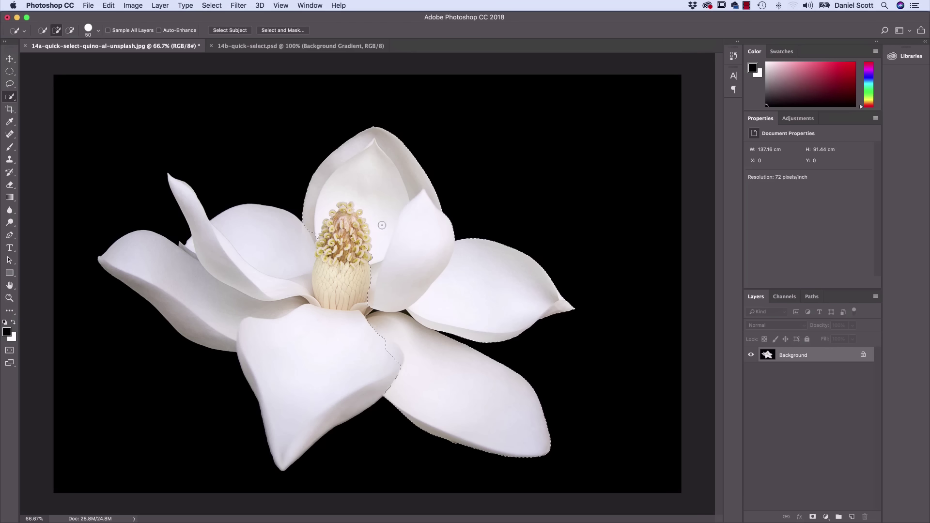
pyautogui.moveTo(382, 225)
pyautogui.mouseDown()
pyautogui.moveTo(316, 262)
pyautogui.moveTo(245, 259)
pyautogui.moveTo(208, 289)
pyautogui.moveTo(207, 299)
pyautogui.moveTo(307, 343)
pyautogui.mouseUp()
# Subtract the two dark gaps between the petals beneath the flower's centre from the selection, using a 5 px Quick Selection brush.
pyautogui.press('super+plus')
pyautogui.press('super+plus')
pyautogui.press('super+plus')
pyautogui.press('super+plus')
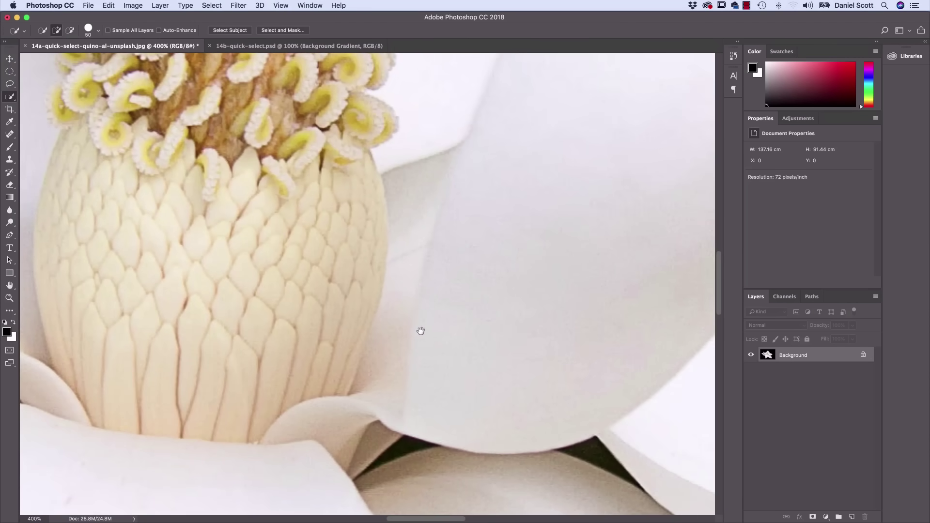
pyautogui.moveTo(439, 361); pyautogui.dragTo(355, 210)
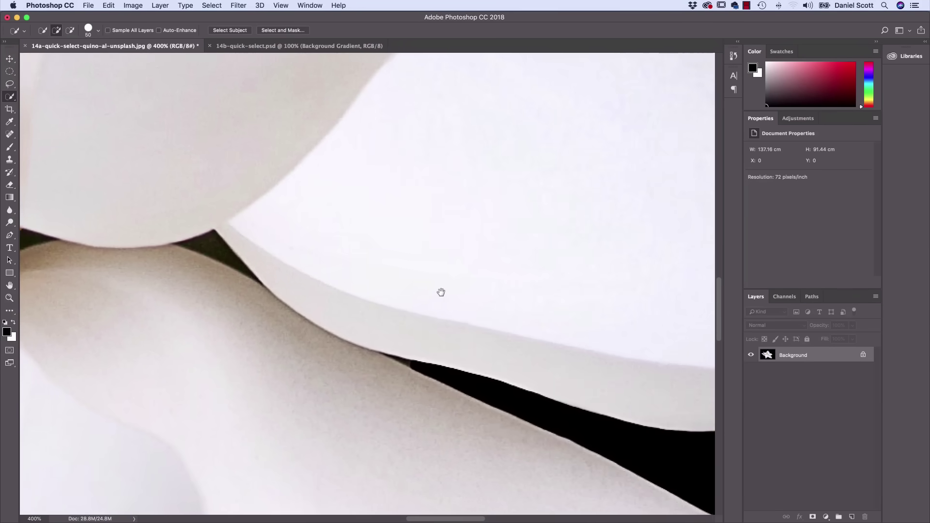
pyautogui.hscroll(-5, 393, 363)
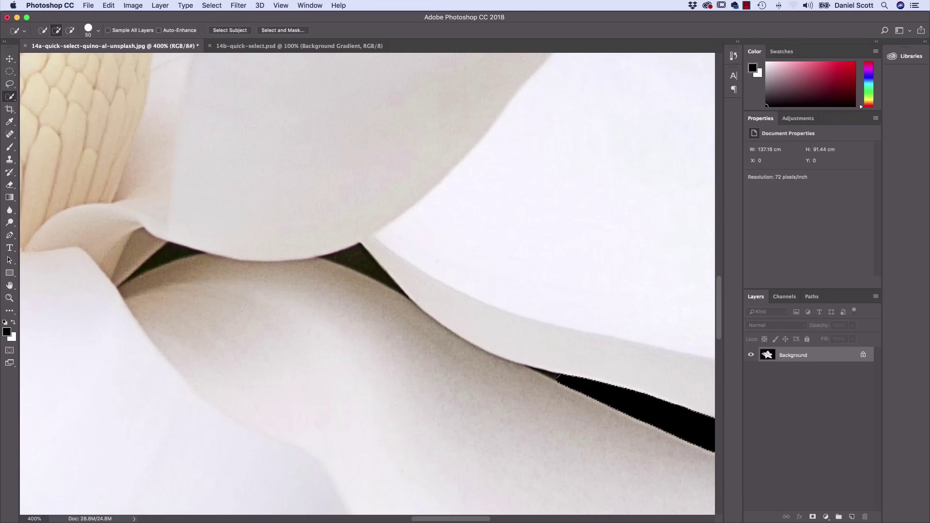
pyautogui.click(70, 34)
pyautogui.click(99, 32)
pyautogui.moveTo(66, 57); pyautogui.dragTo(43, 58)
pyautogui.moveTo(366, 265); pyautogui.dragTo(359, 258)
pyautogui.moveTo(182, 251); pyautogui.dragTo(165, 254)
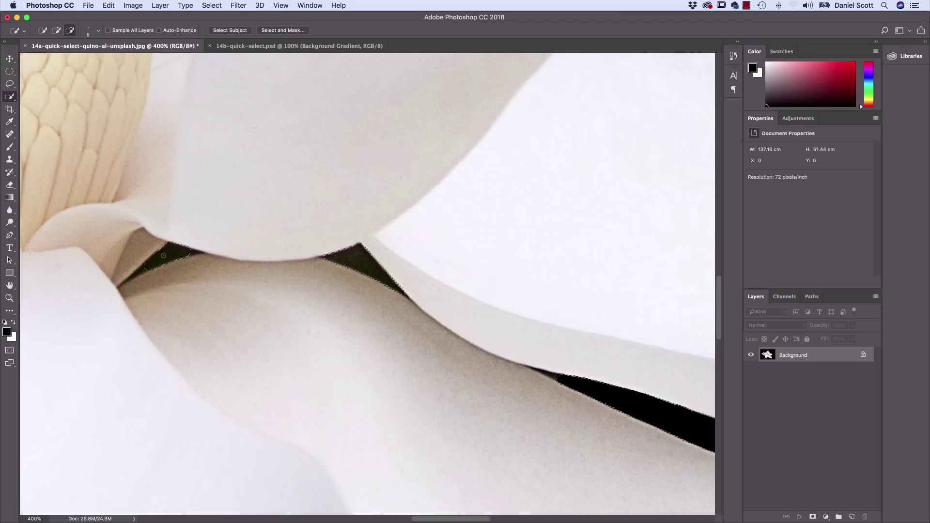
# Turn on Auto-Enhance, return to add-to-selection mode, and check the whole flower selection with the Quick Mask overlay.
pyautogui.click(158, 30)
pyautogui.click(56, 30)
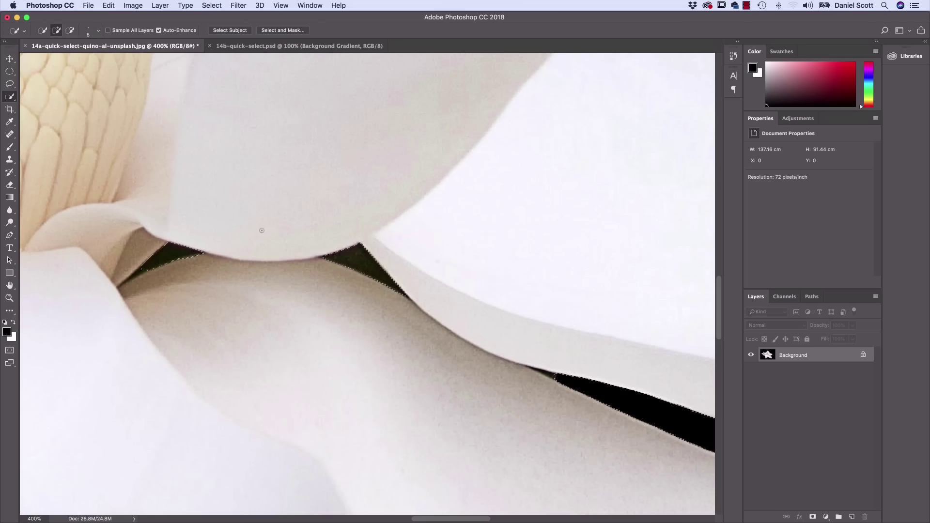
pyautogui.press('super+0')
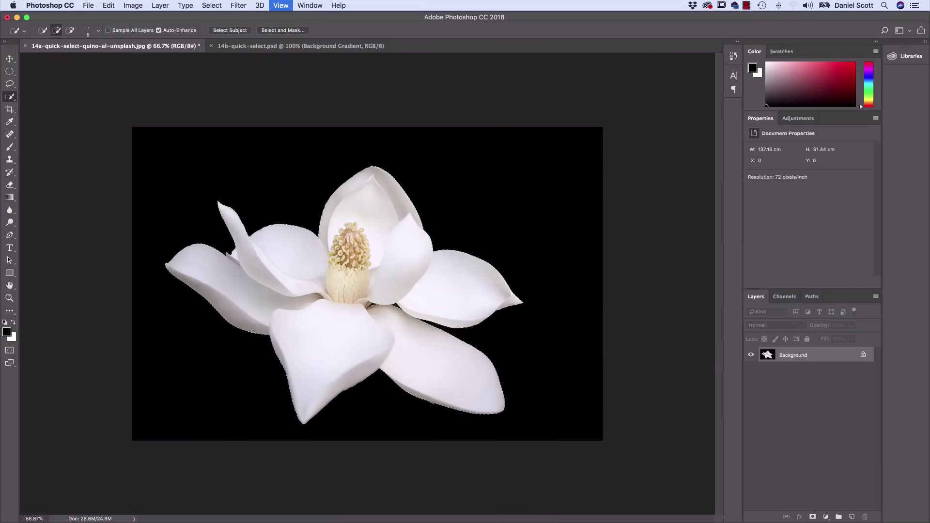
pyautogui.click(10, 350)
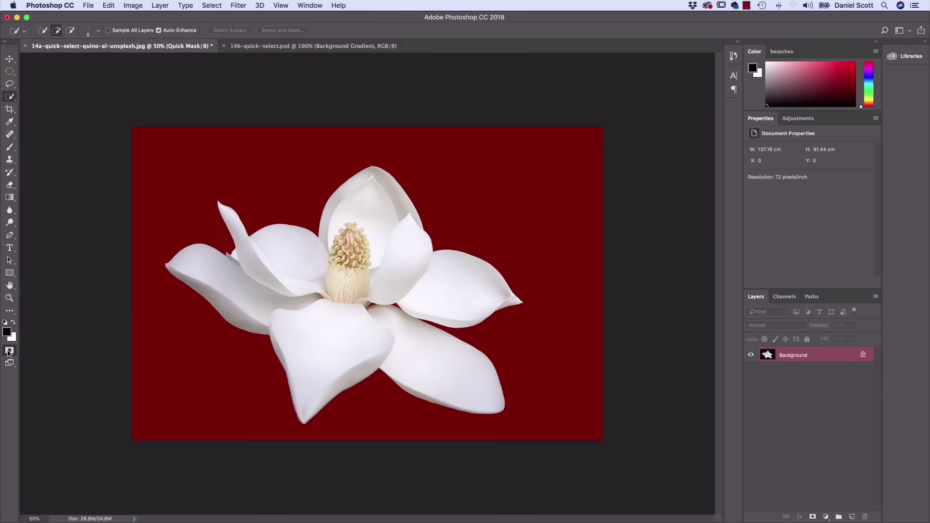
pyautogui.click(10, 351)
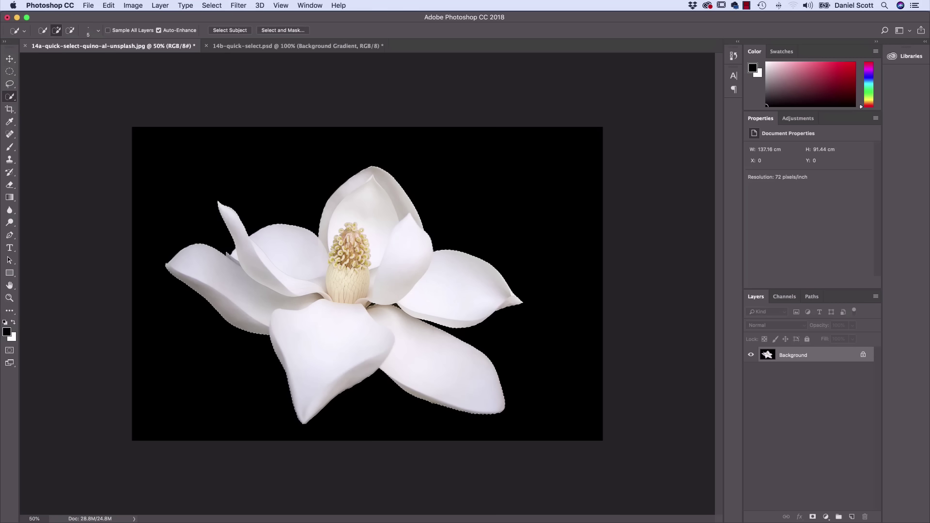
# Try bringing the selected flower into the 14b-quick-select.psd banner with the Move tool.
pyautogui.click(260, 48)
pyautogui.click(134, 50)
pyautogui.click(10, 58)
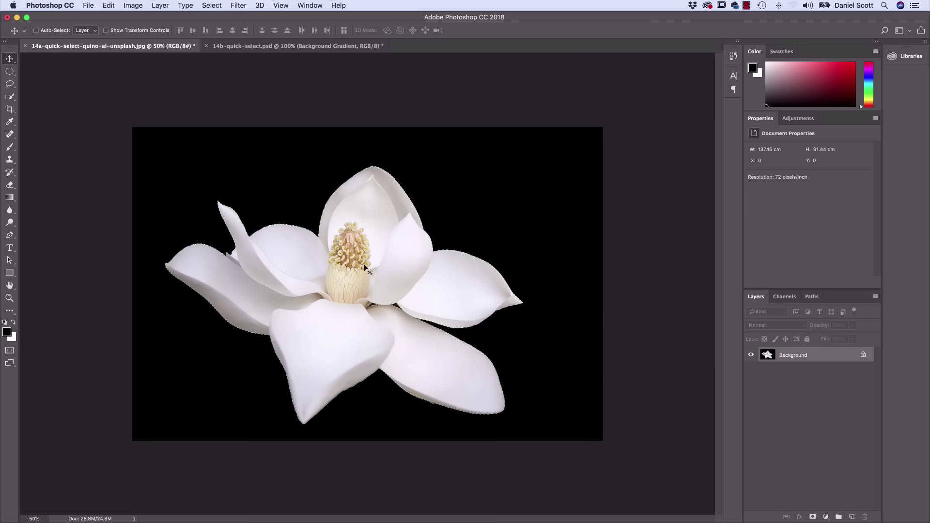
pyautogui.moveTo(380, 272); pyautogui.dragTo(296, 294)
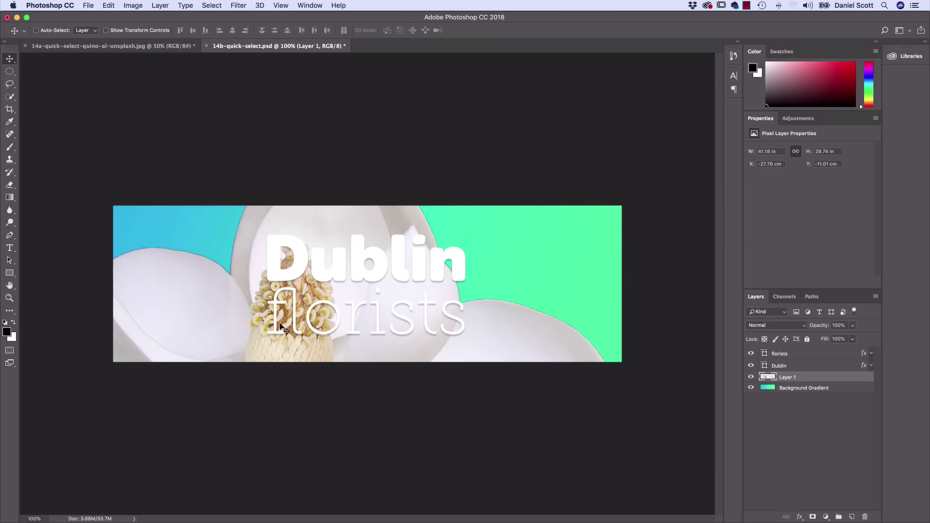
# Undo the flower's placement in the banner and return to the flower photo.
pyautogui.click(108, 5)
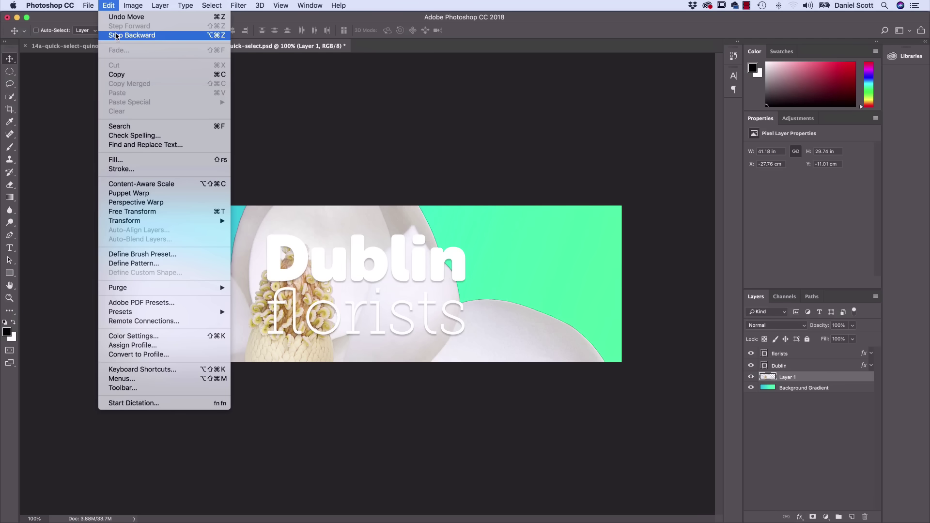
pyautogui.click(116, 33)
pyautogui.click(107, 5)
pyautogui.click(122, 36)
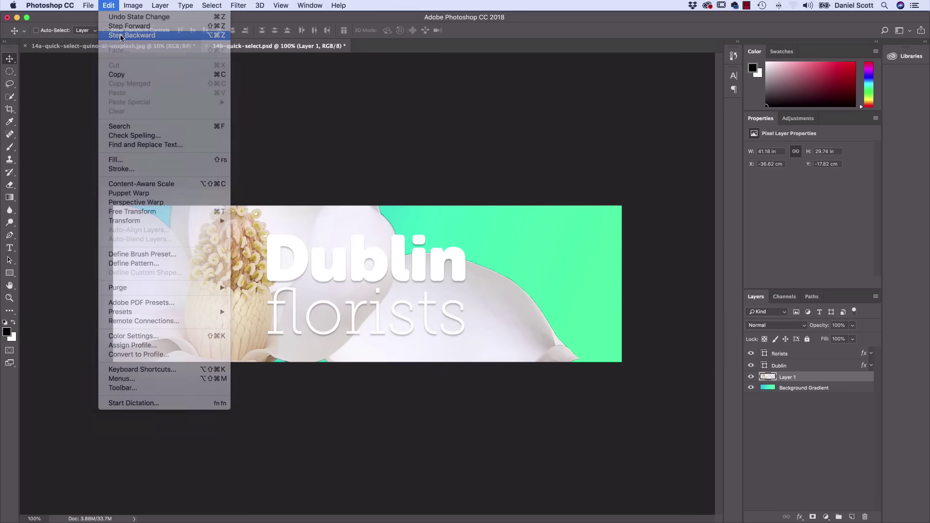
pyautogui.click(127, 46)
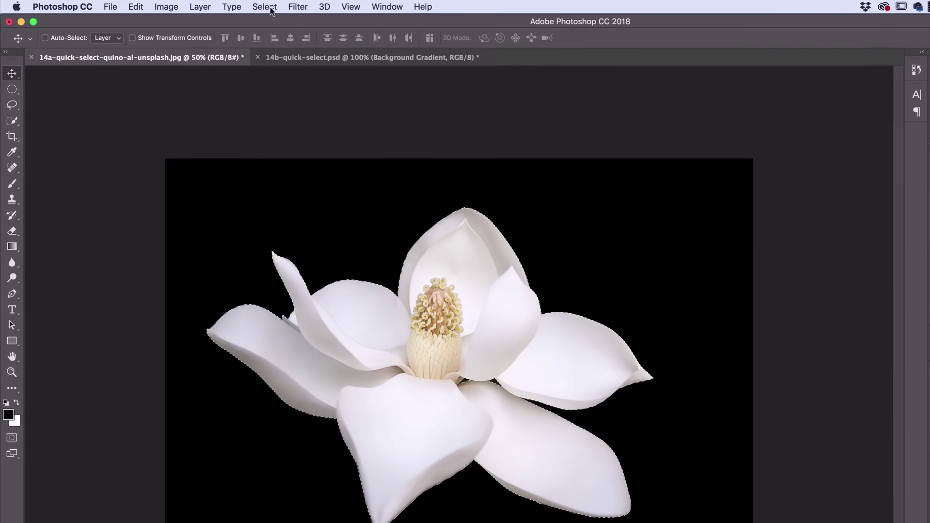
# Contract the flower selection by 3 pixels.
pyautogui.click(271, 8)
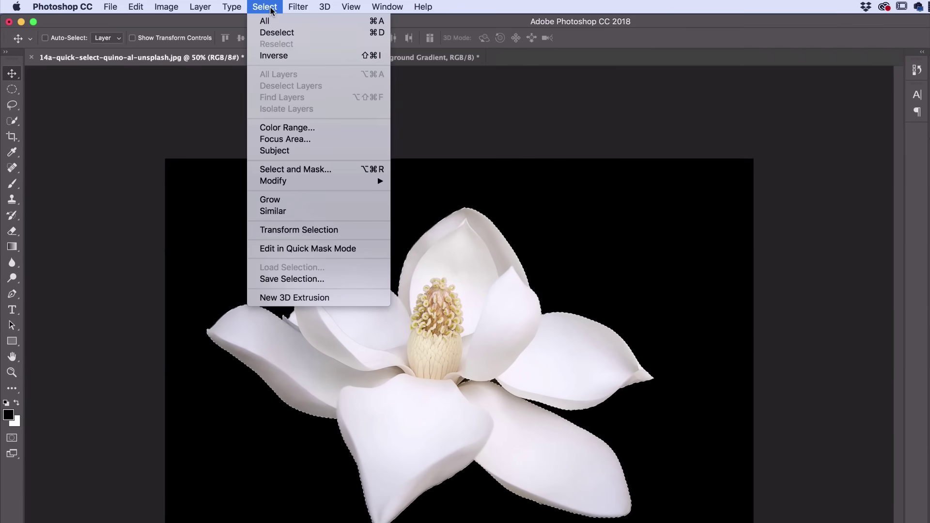
pyautogui.moveTo(298, 182)
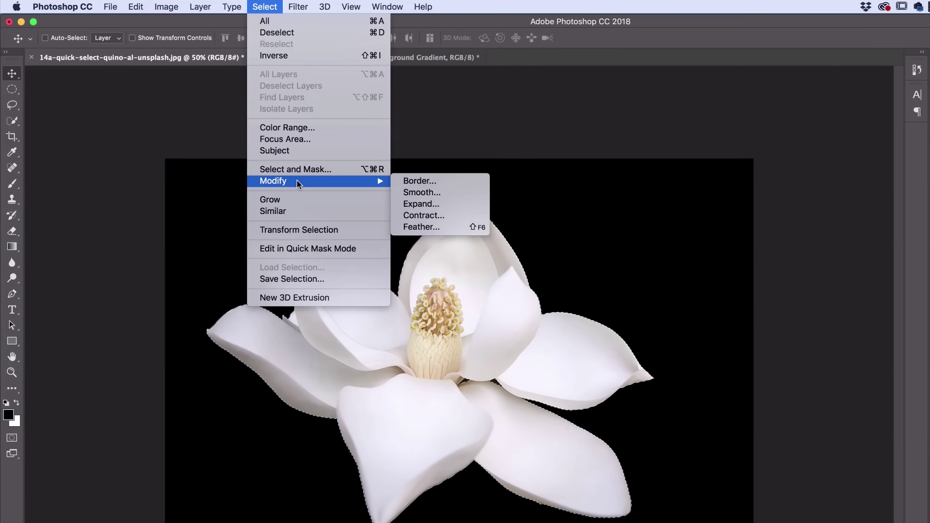
pyautogui.click(425, 217)
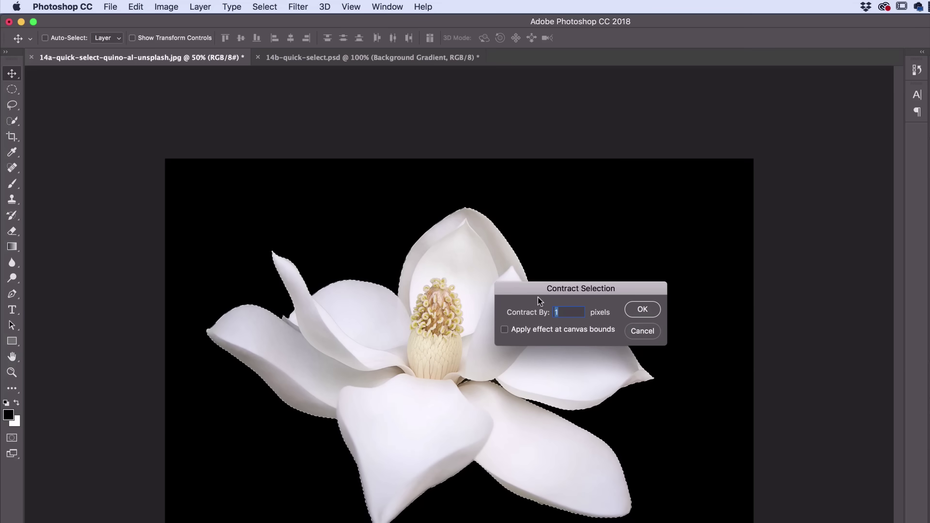
pyautogui.write('3')
pyautogui.press('Return')
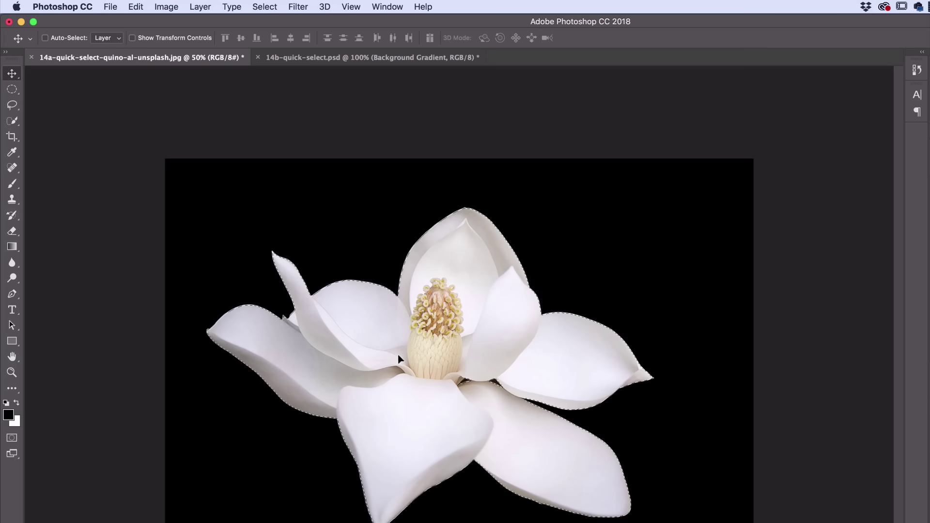
# Bring the selected flower into the 14b-quick-select.psd banner and position it behind the Dublin florists text.
pyautogui.moveTo(398, 358); pyautogui.dragTo(294, 62)
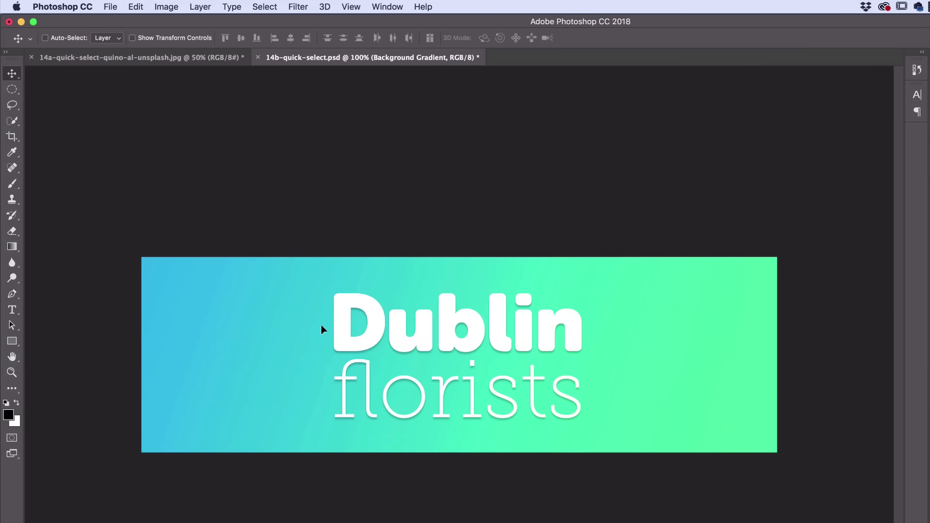
pyautogui.moveTo(321, 325); pyautogui.dragTo(326, 332)
pyautogui.moveTo(705, 353); pyautogui.dragTo(636, 412)
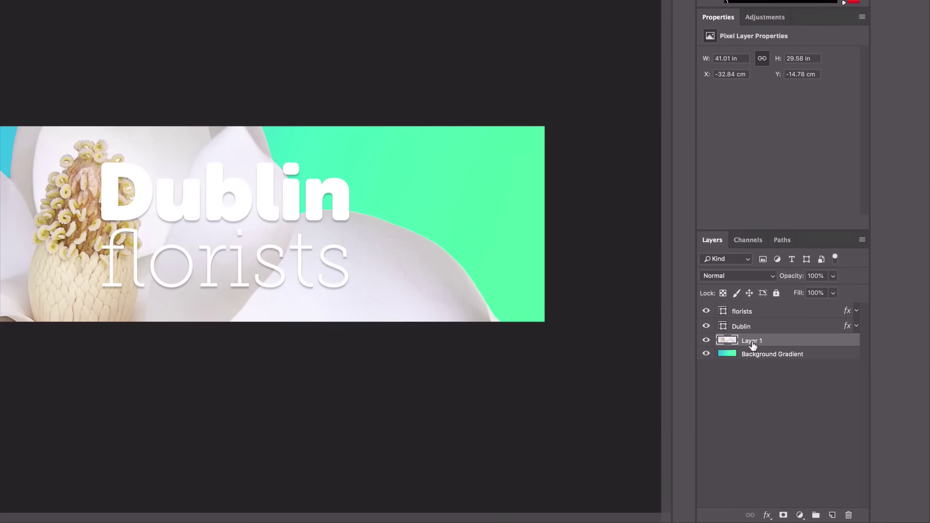
# Rename the new flower layer as Flower.
pyautogui.doubleClick(752, 341)
pyautogui.write('Flower')
pyautogui.press('Return')
# Reposition the flower and scale it proportionally to about half size, placing it in the banner's lower left corner.
pyautogui.moveTo(16, 260); pyautogui.dragTo(7, 218)
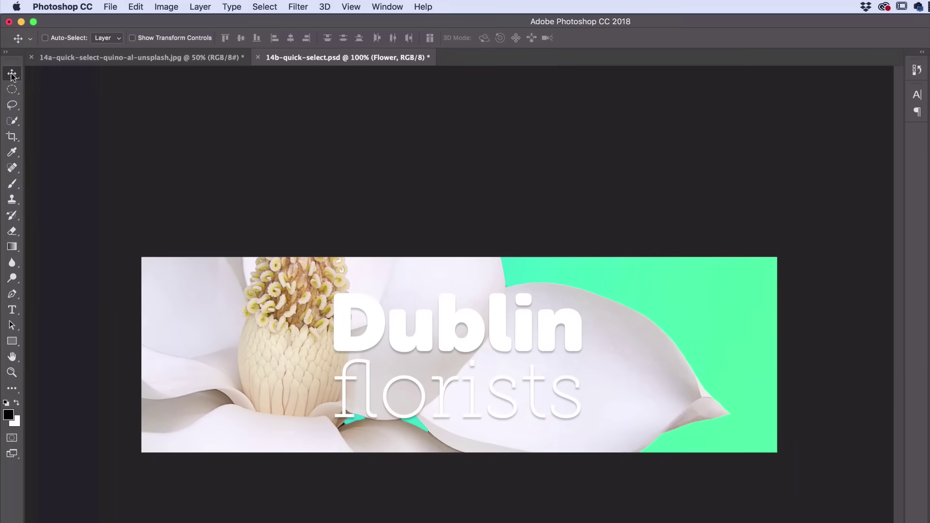
pyautogui.moveTo(262, 338); pyautogui.dragTo(202, 382)
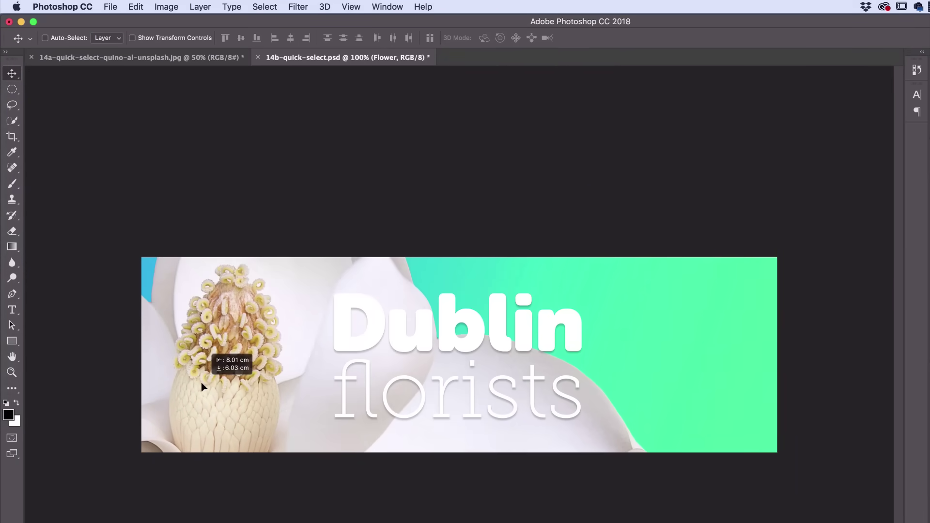
pyautogui.click(136, 6)
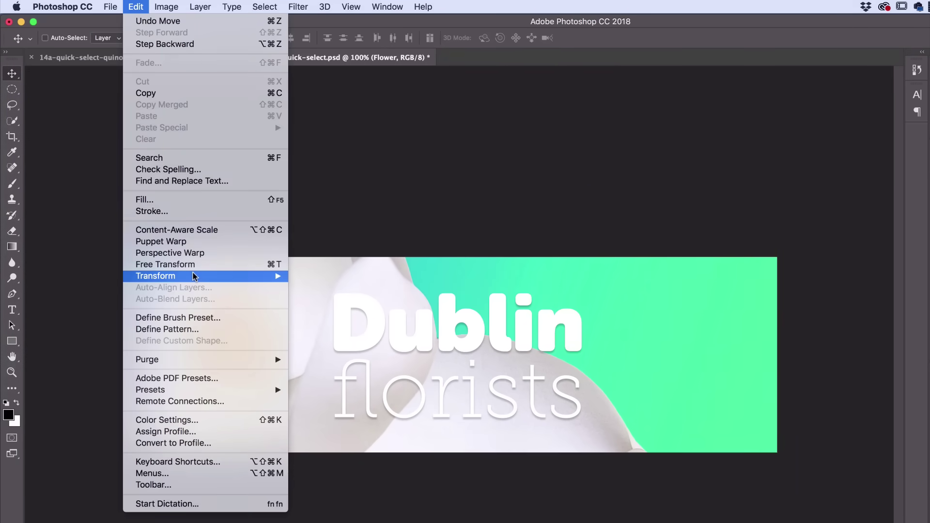
pyautogui.moveTo(195, 276)
pyautogui.click(426, 294)
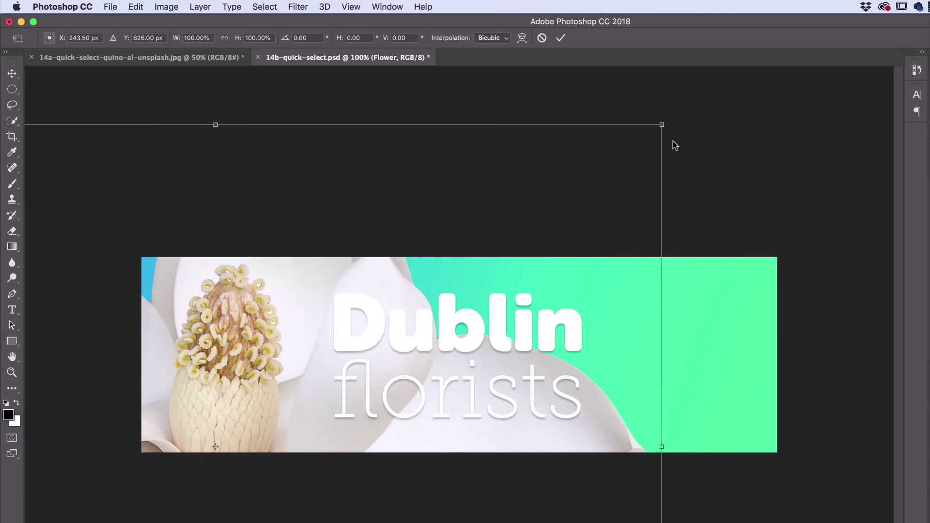
pyautogui.moveTo(653, 138); pyautogui.dragTo(304, 433)
pyautogui.moveTo(234, 464); pyautogui.dragTo(489, 251)
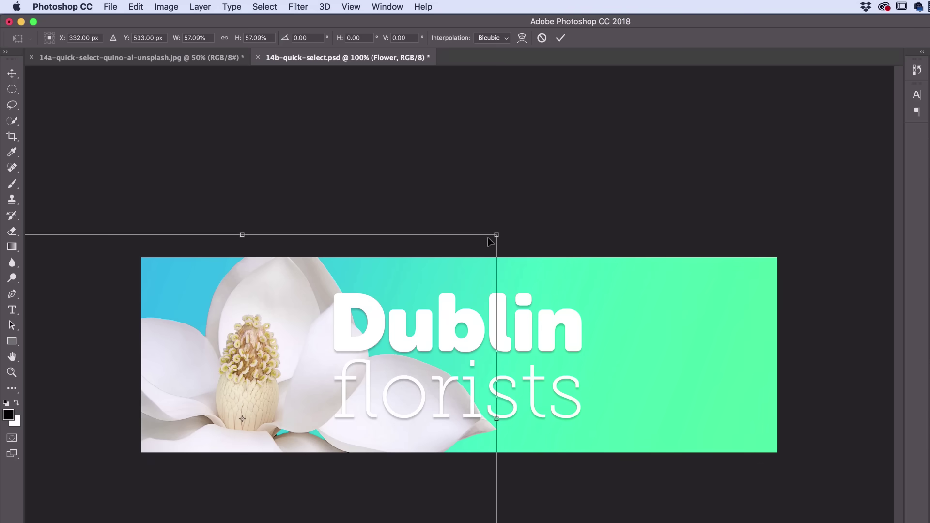
pyautogui.moveTo(487, 236); pyautogui.dragTo(432, 278)
pyautogui.press('Return')
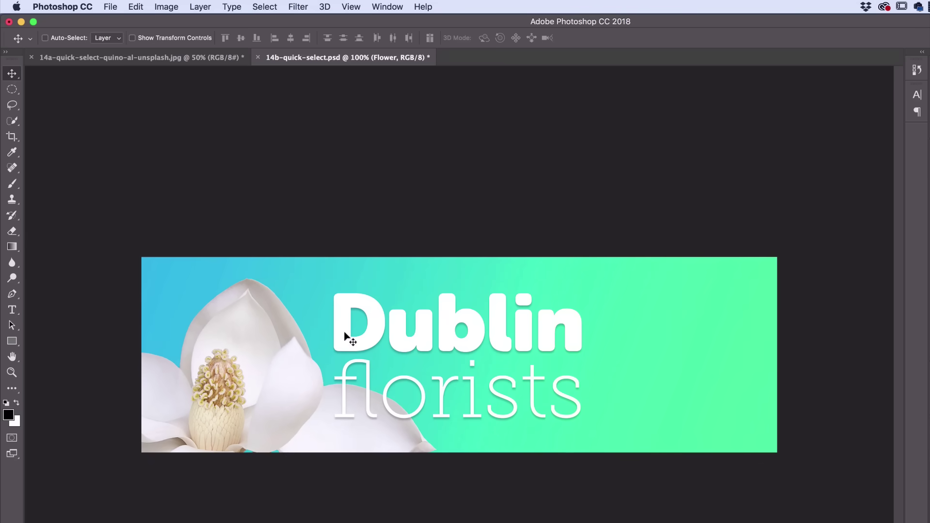
# Rotate the flower about 47° clockwise and place it at the banner's left end, reaching the first letters of the text.
pyautogui.click(135, 6)
pyautogui.moveTo(176, 278)
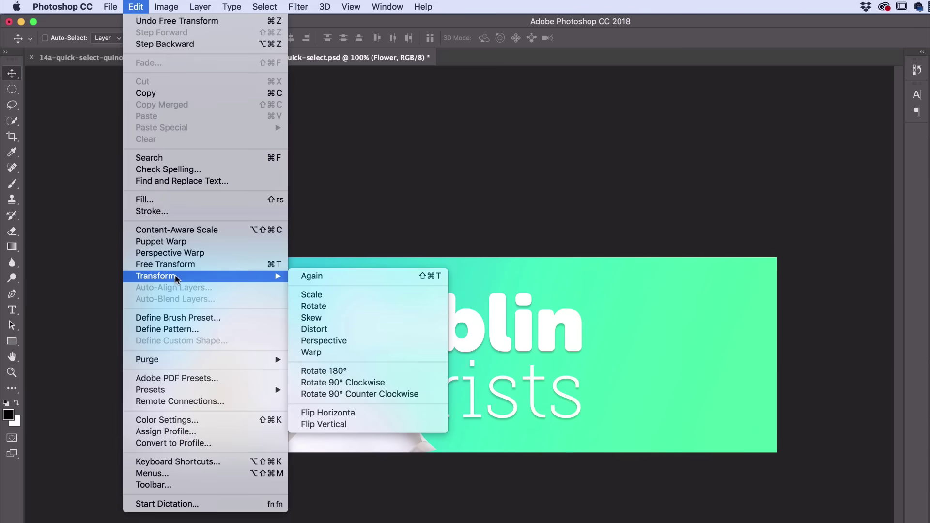
pyautogui.click(328, 306)
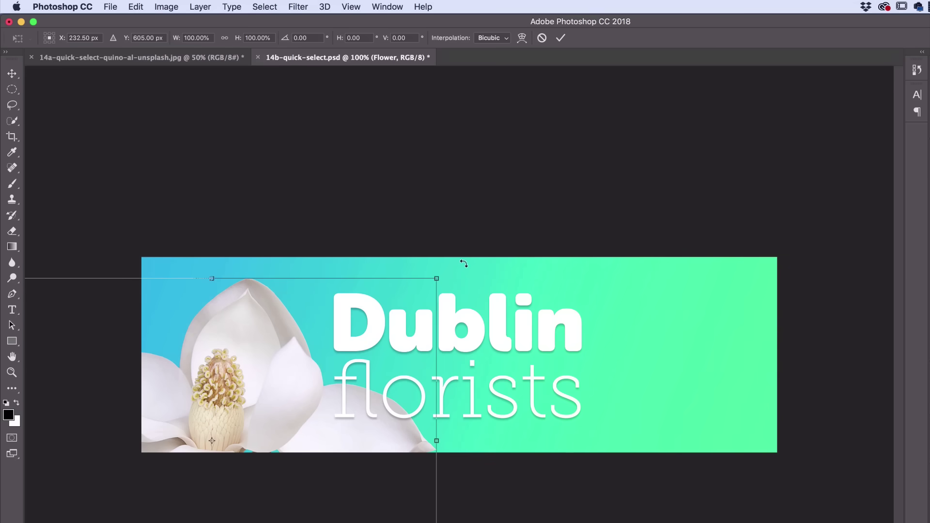
pyautogui.moveTo(463, 262); pyautogui.dragTo(515, 399)
pyautogui.moveTo(236, 410); pyautogui.dragTo(256, 336)
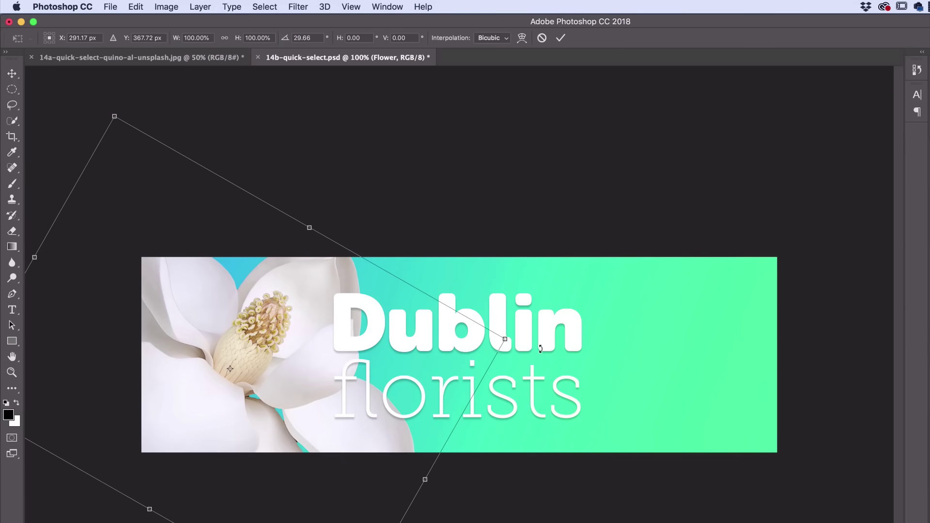
pyautogui.moveTo(538, 337); pyautogui.dragTo(557, 405)
pyautogui.moveTo(311, 340); pyautogui.dragTo(307, 382)
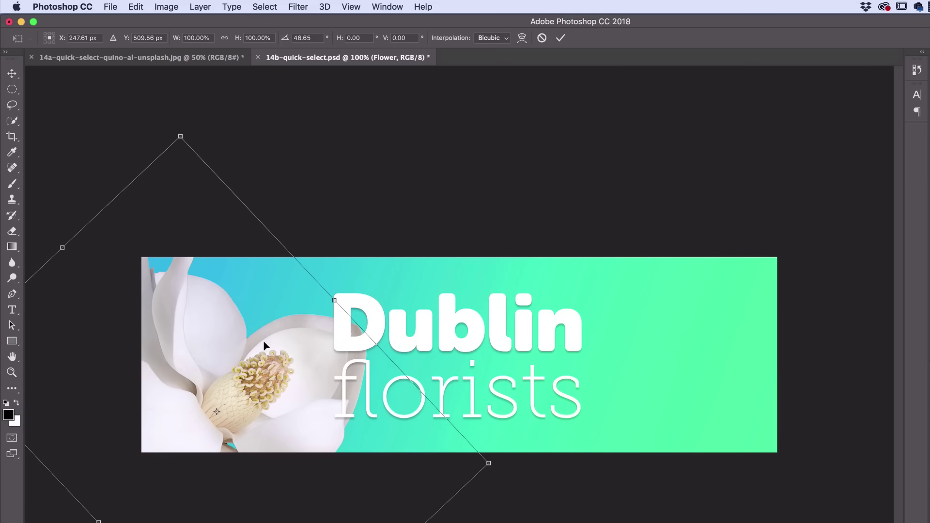
pyautogui.press('Return')
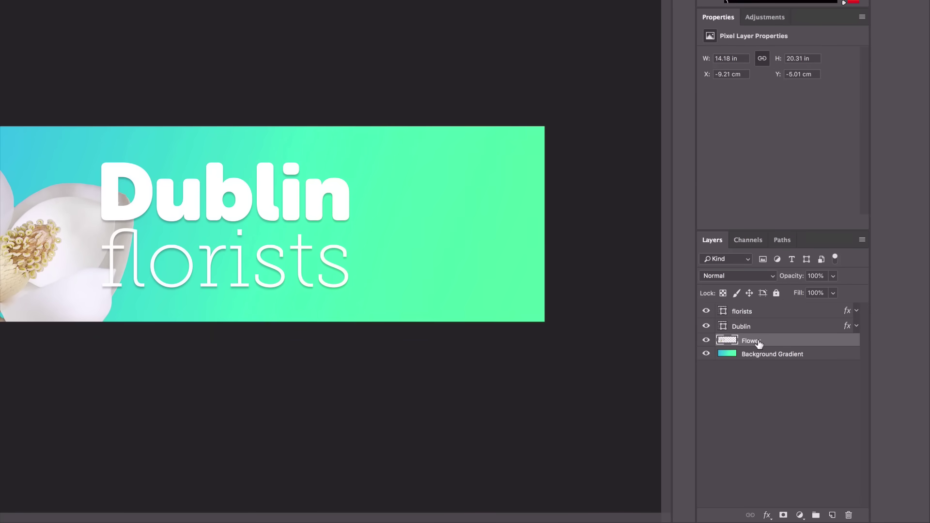
# Place the Flower layer between the florists and Dublin text layers and duplicate it as Flower 2.
pyautogui.moveTo(757, 346); pyautogui.dragTo(755, 323)
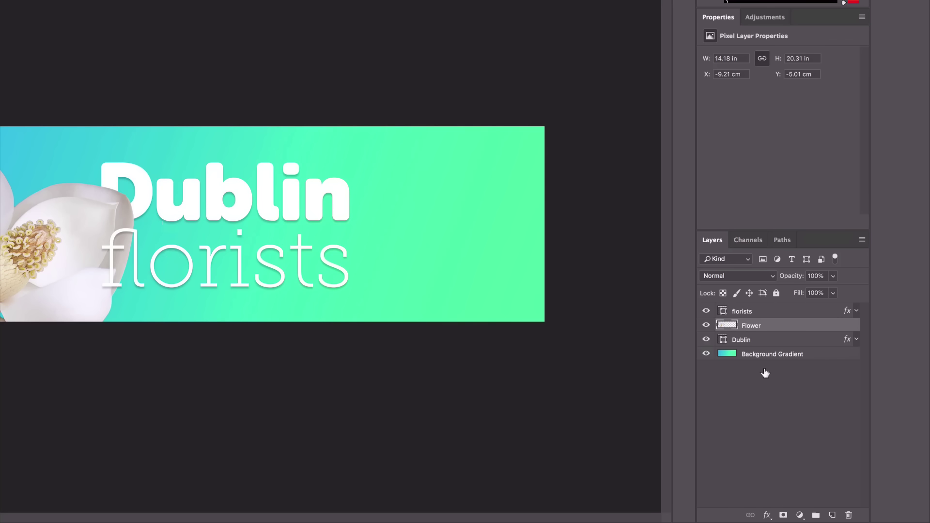
pyautogui.rightClick(763, 328)
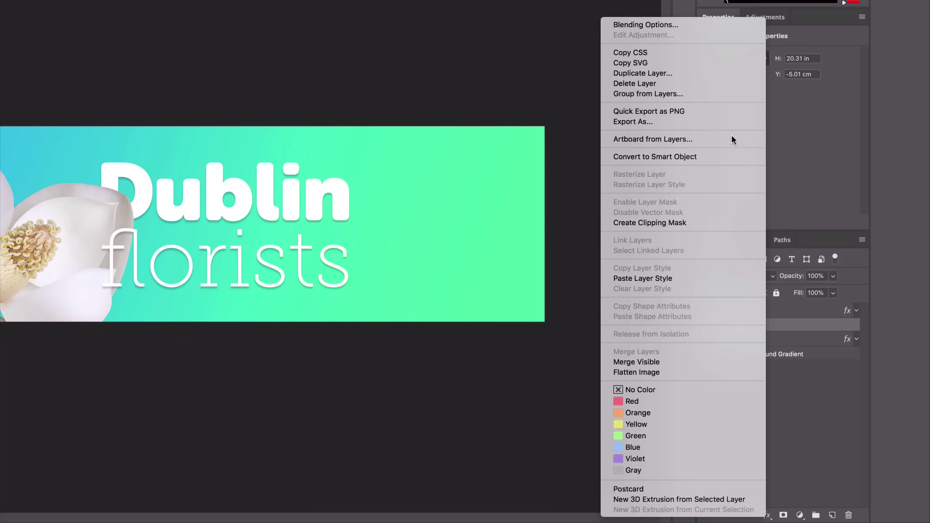
pyautogui.click(657, 72)
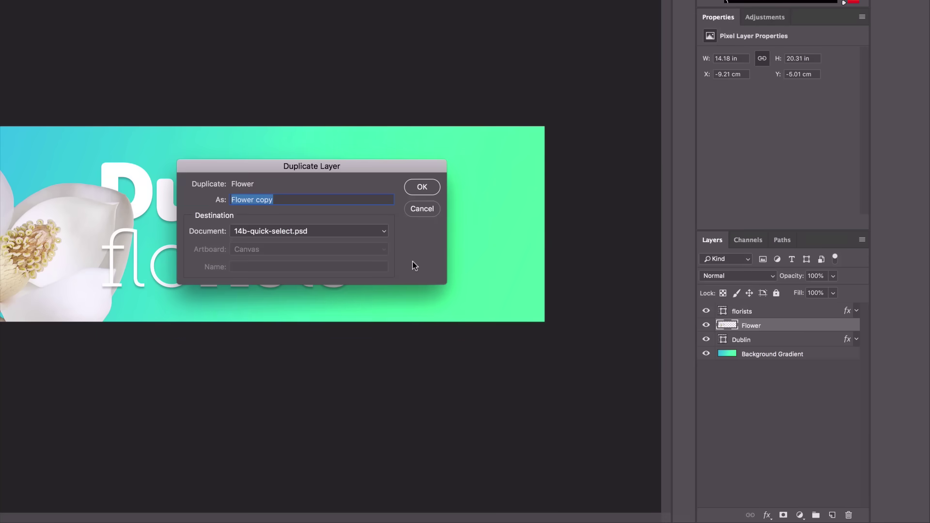
pyautogui.press('Right')
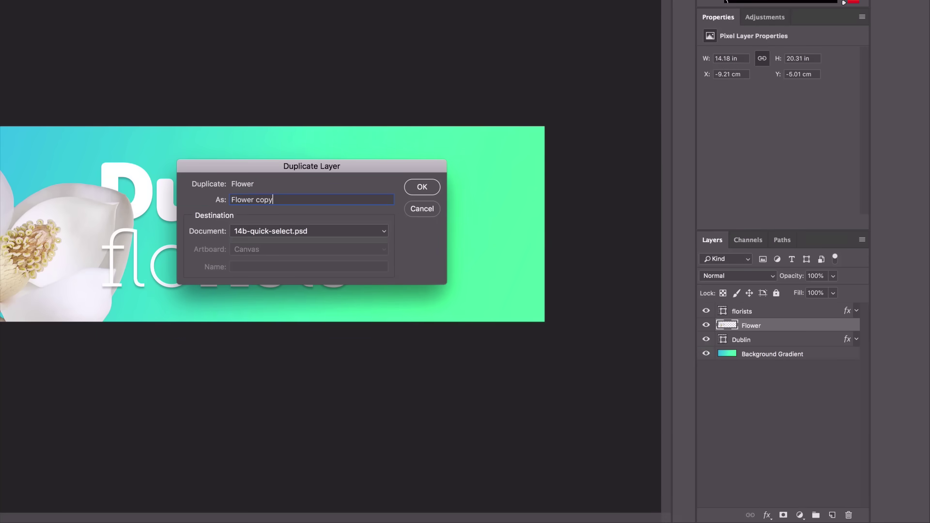
pyautogui.hotkey('alt', 'shift', 'Left')
pyautogui.write('2')
pyautogui.press('Return')
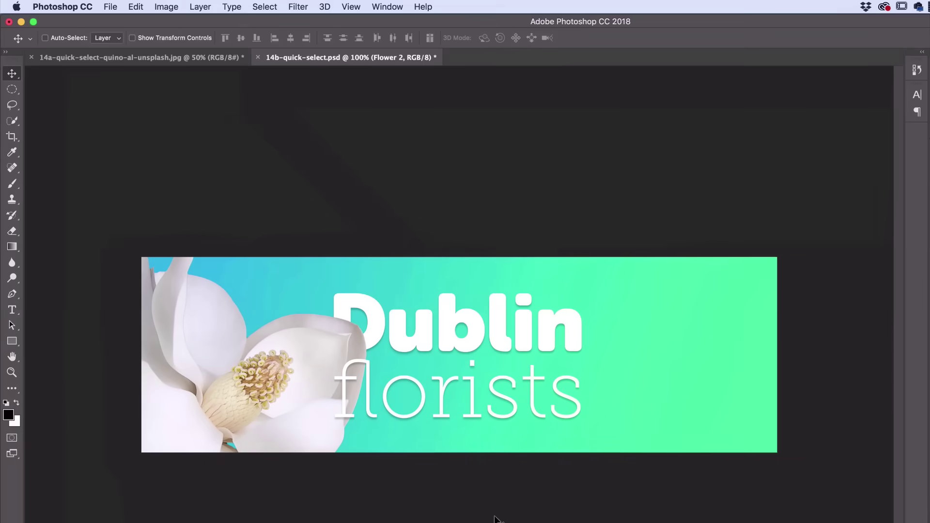
# Shift the Flower 2 copy toward the banner's right end and scale it proportionally to about 80%.
pyautogui.moveTo(226, 424); pyautogui.dragTo(635, 409)
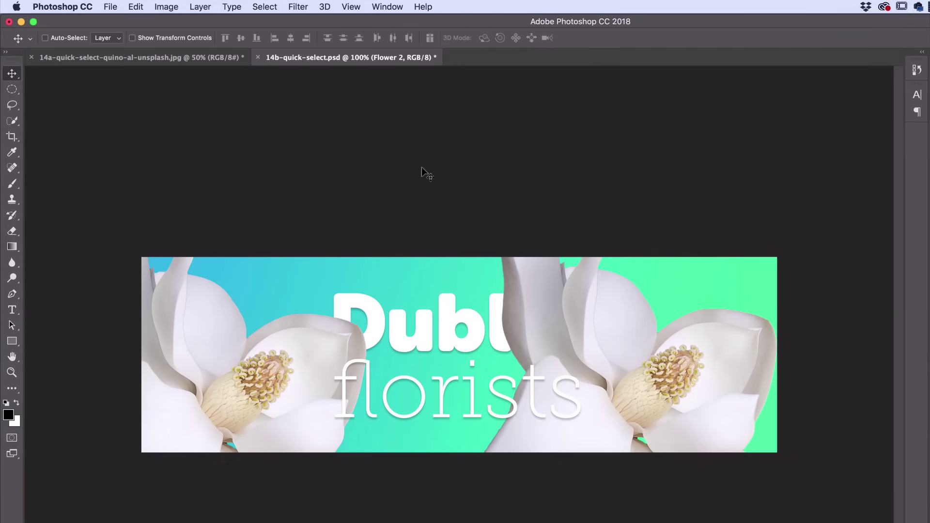
pyautogui.click(136, 6)
pyautogui.moveTo(233, 276)
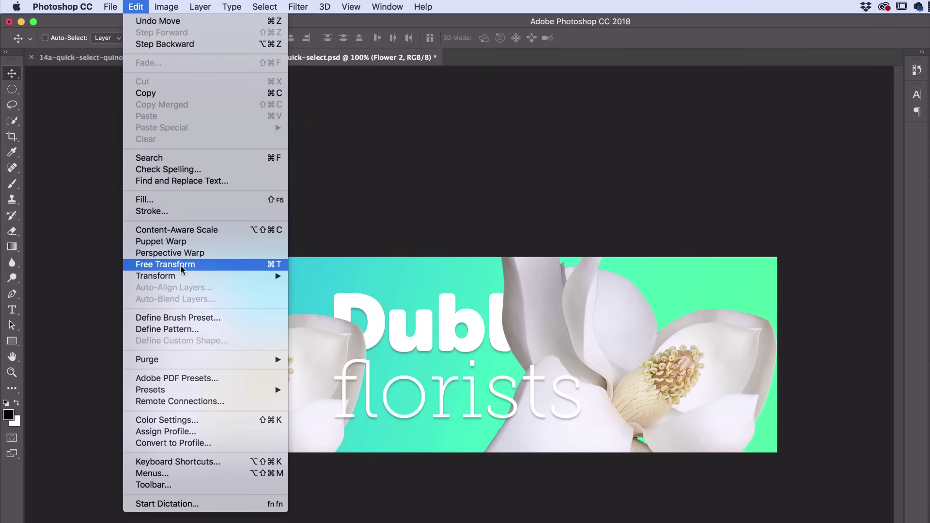
pyautogui.click(274, 265)
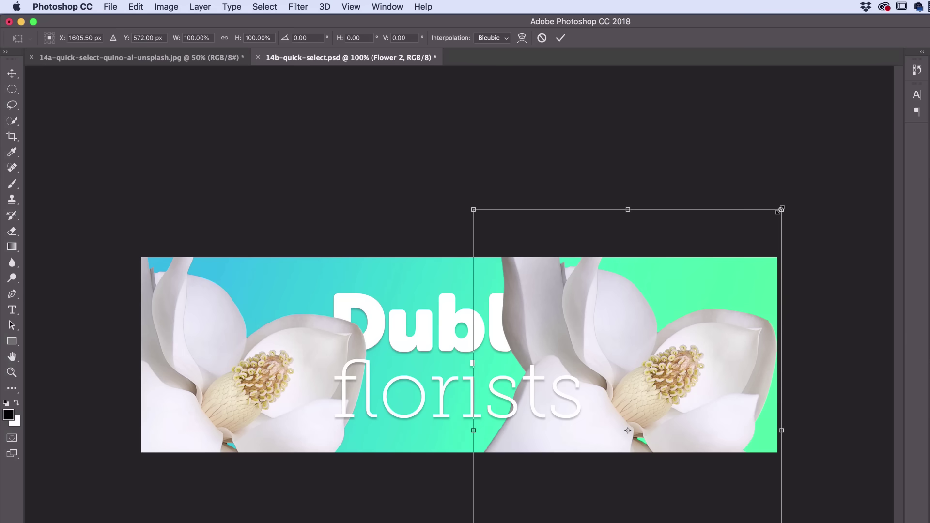
pyautogui.moveTo(780, 209); pyautogui.dragTo(718, 301)
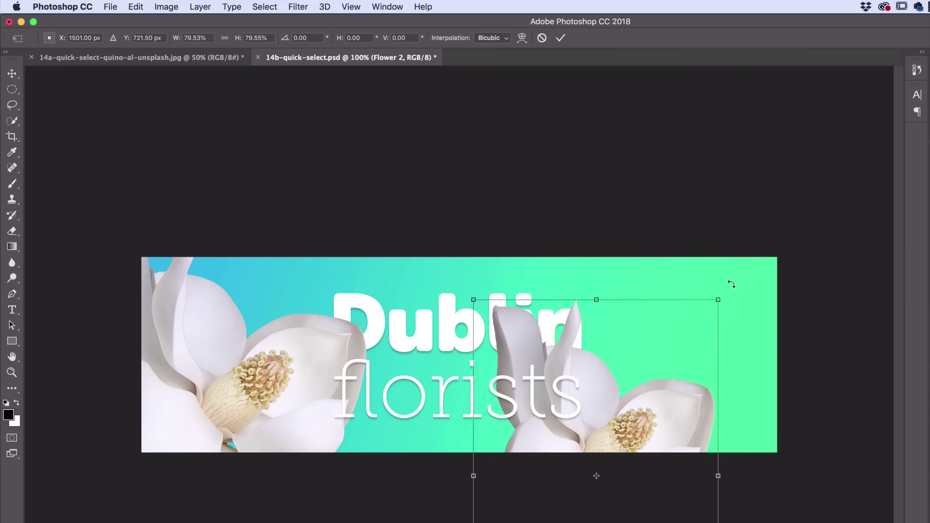
# Rotate Flower 2 about 131° counterclockwise, resize it, and position it at the banner's right edge, facing the text.
pyautogui.moveTo(730, 283); pyautogui.dragTo(368, 499)
pyautogui.moveTo(680, 371); pyautogui.dragTo(719, 331)
pyautogui.moveTo(785, 158); pyautogui.dragTo(754, 285)
pyautogui.moveTo(698, 383); pyautogui.dragTo(720, 357)
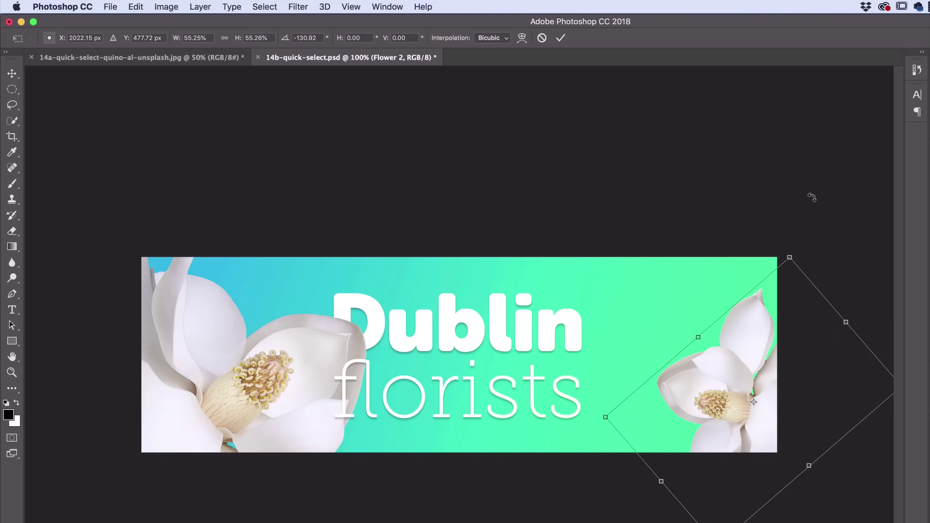
pyautogui.moveTo(792, 262); pyautogui.dragTo(830, 222)
pyautogui.moveTo(731, 305); pyautogui.dragTo(738, 330)
pyautogui.press('Return')
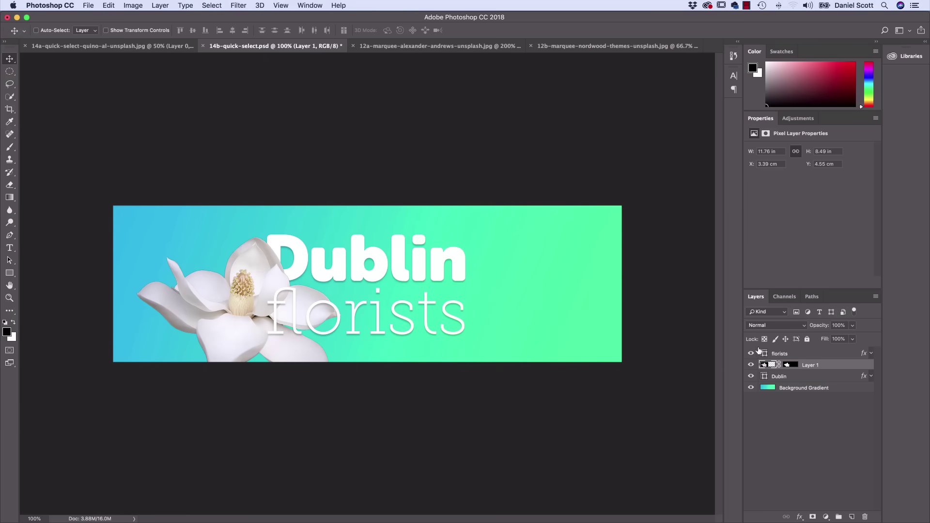
# Disable the layer mask on the flower's Layer 1 in 14b-quick-select.psd to reveal its black background.
pyautogui.rightClick(788, 365)
pyautogui.click(801, 369)
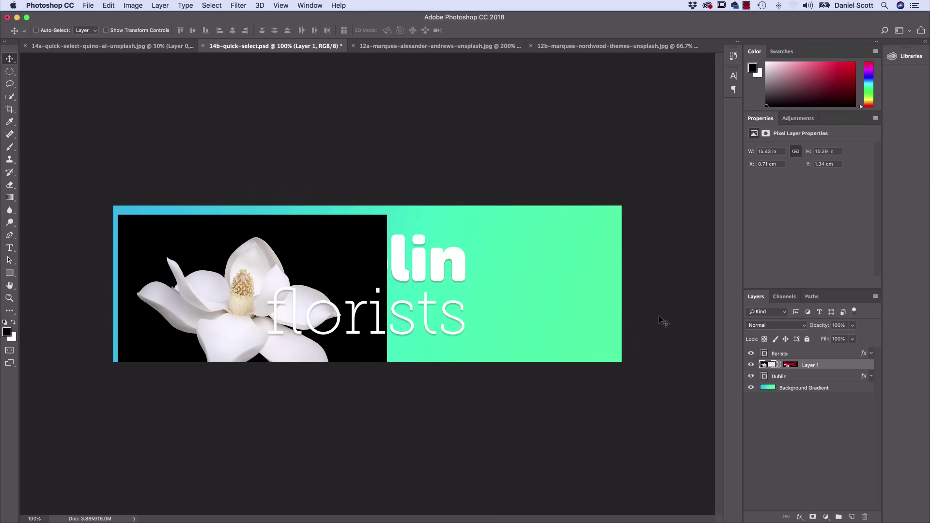
# In the 12a-marquee image, unlink the galaxy layer from its mask and reposition the galaxy inside the mug.
pyautogui.click(412, 47)
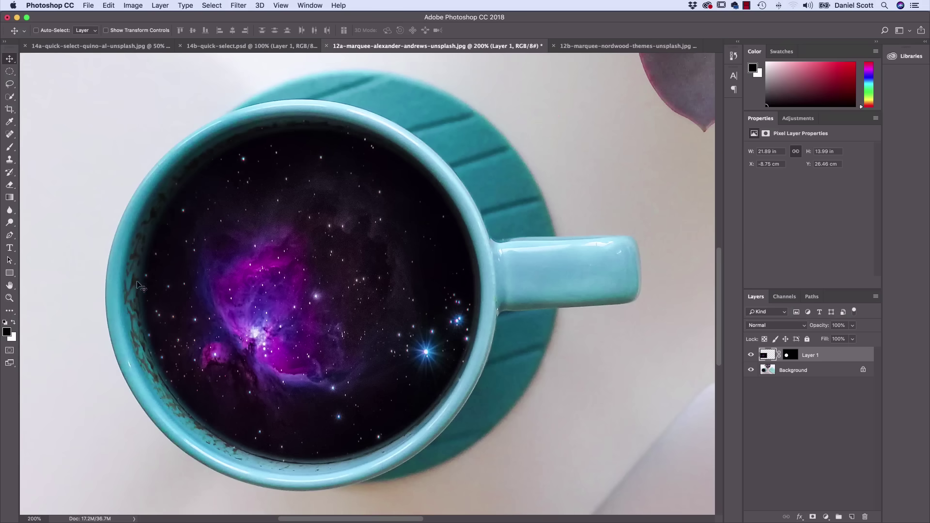
pyautogui.click(779, 356)
pyautogui.moveTo(262, 271); pyautogui.dragTo(218, 240)
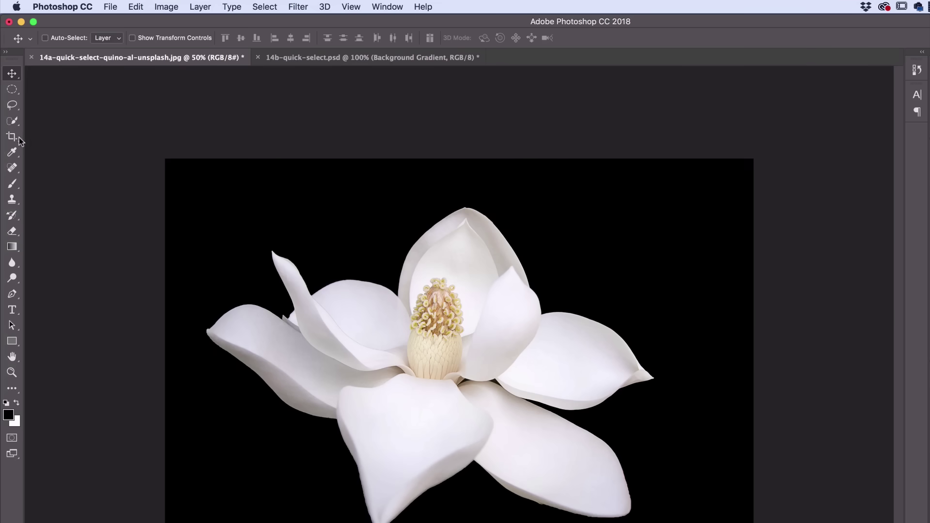
# Select the whole white flower in the 14a-quick-select image with the Quick Selection tool.
pyautogui.click(12, 120)
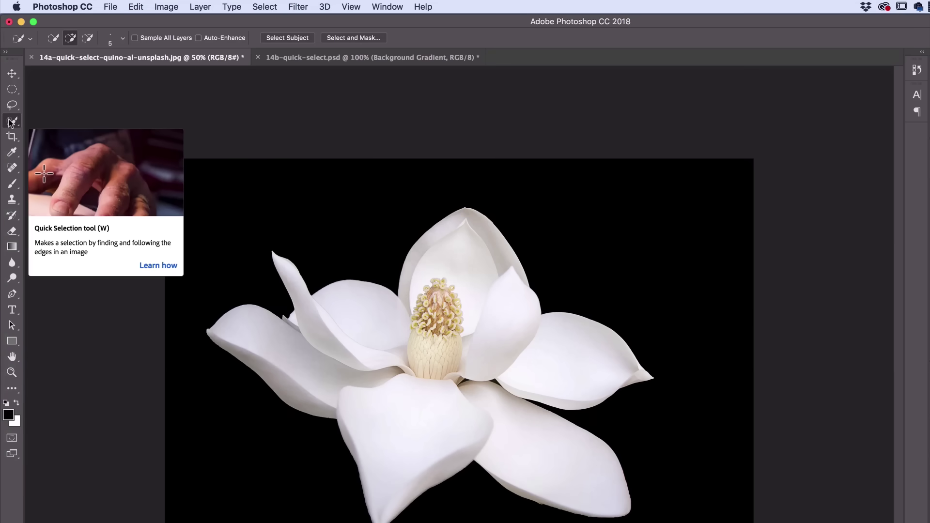
pyautogui.moveTo(473, 300); pyautogui.dragTo(358, 346)
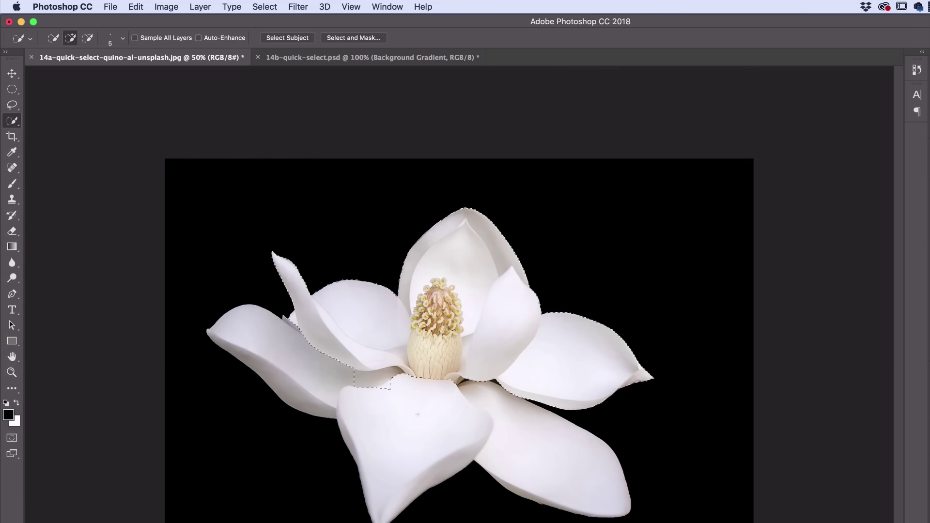
pyautogui.moveTo(417, 414); pyautogui.dragTo(388, 407)
# Try moving the selected flower pixels within the original image, undoing each move.
pyautogui.press('v')
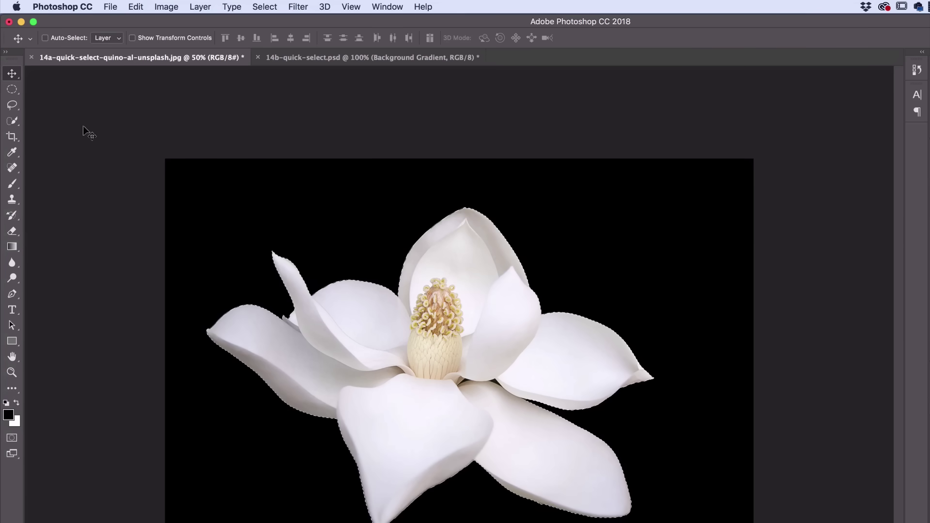
pyautogui.moveTo(439, 334); pyautogui.dragTo(379, 167)
pyautogui.press('super+z')
pyautogui.moveTo(544, 333); pyautogui.dragTo(432, 330)
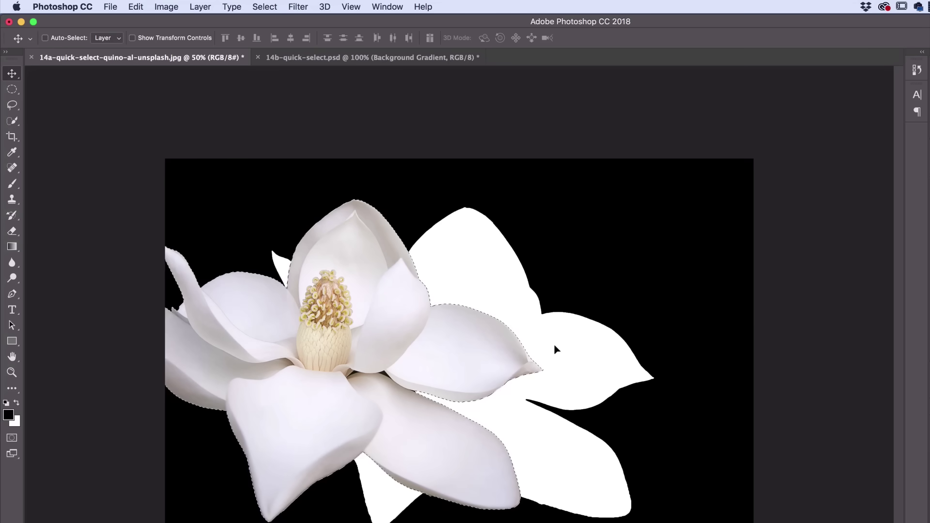
pyautogui.press('super+z')
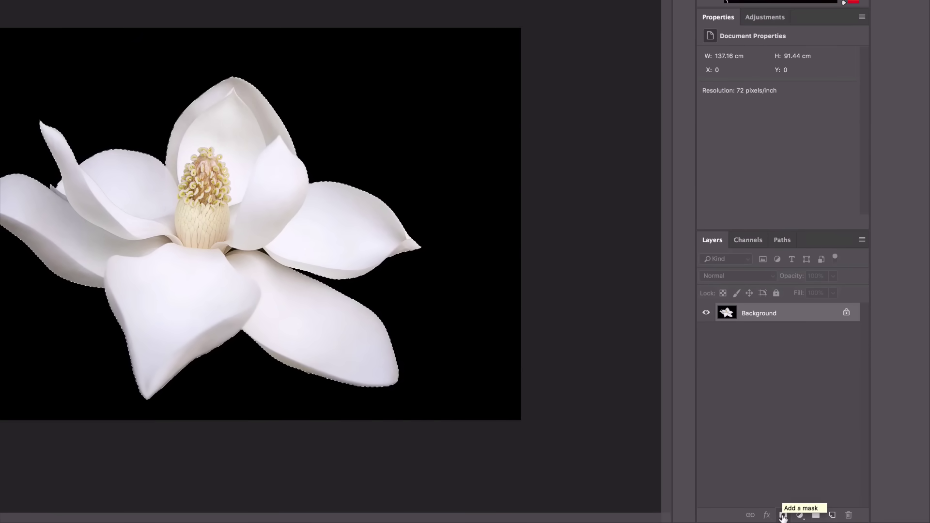
# Add a layer mask from the flower selection and bring the masked flower into the 14b-quick-select.psd banner.
pyautogui.click(782, 515)
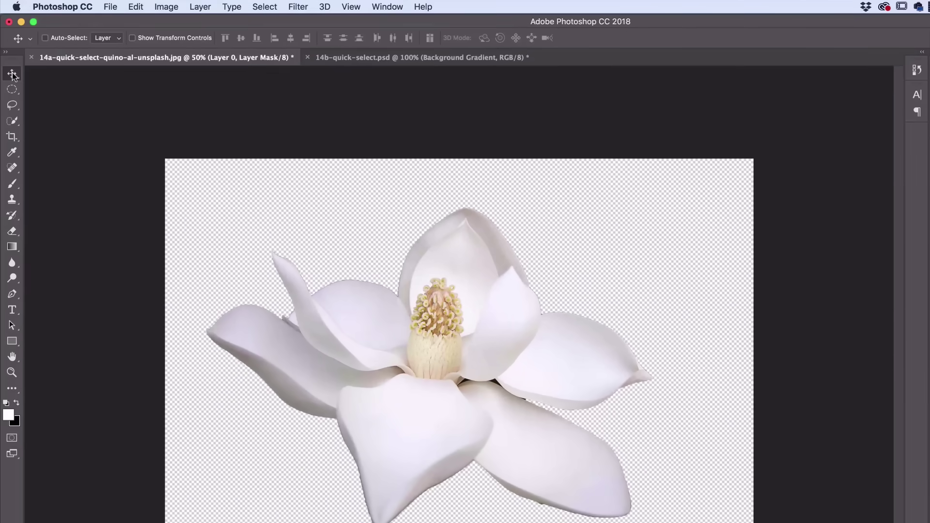
pyautogui.moveTo(480, 358); pyautogui.dragTo(439, 59)
pyautogui.moveTo(453, 305); pyautogui.dragTo(456, 317)
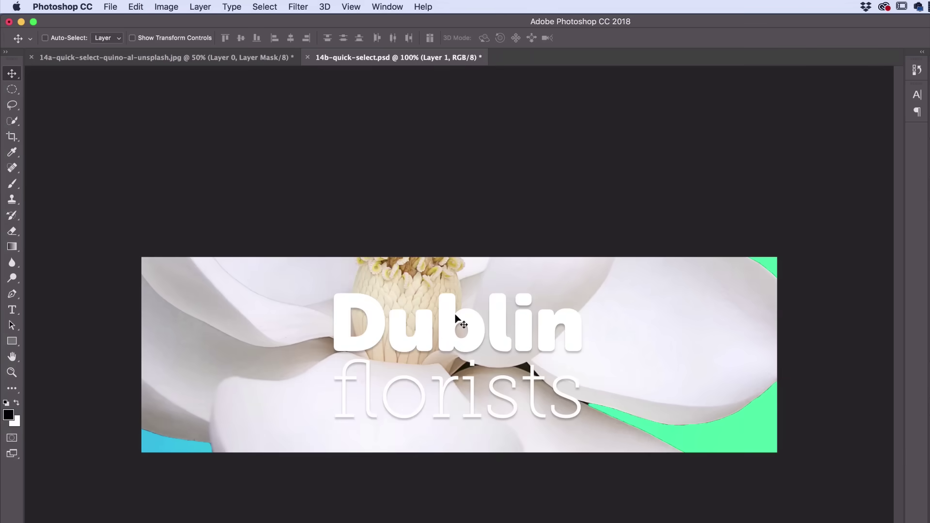
# Lower the masked flower behind the Dublin florists text and switch between targeting its mask and its image.
pyautogui.moveTo(646, 307); pyautogui.dragTo(631, 404)
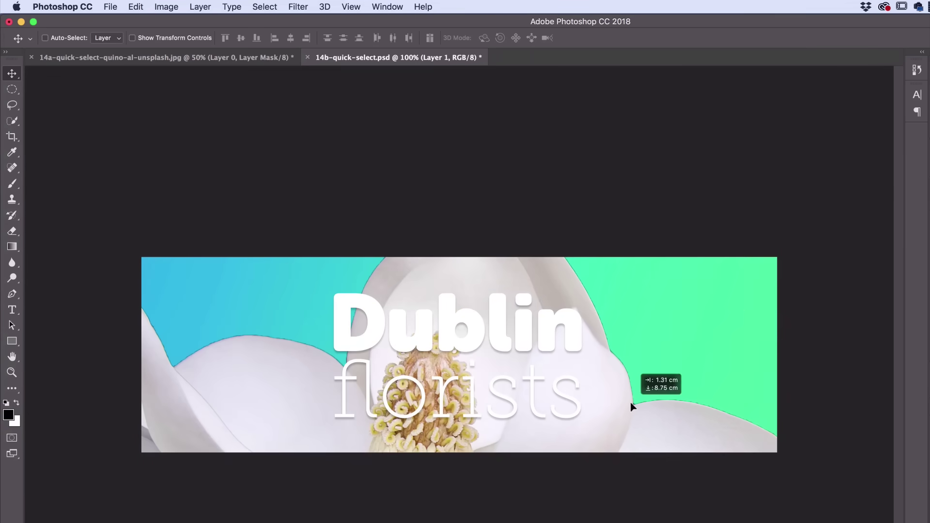
pyautogui.moveTo(545, 273); pyautogui.dragTo(553, 308)
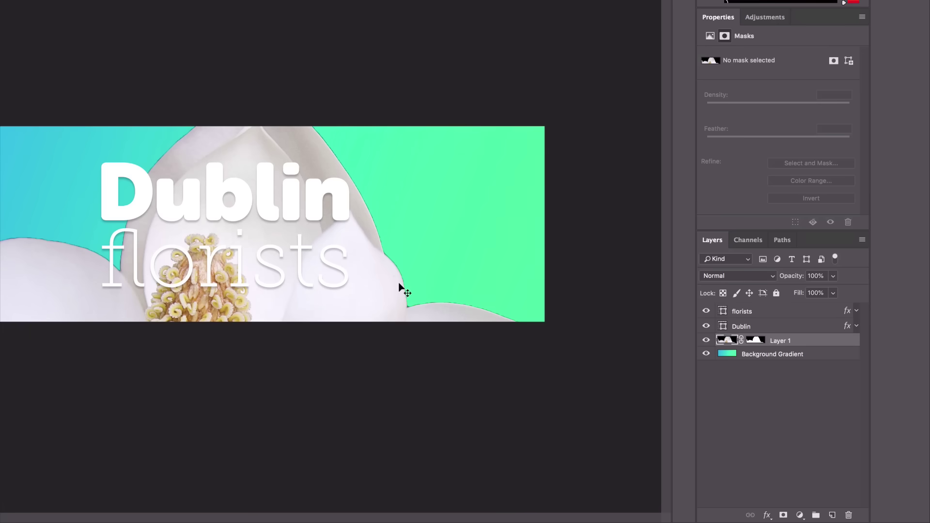
pyautogui.click(757, 341)
pyautogui.click(732, 342)
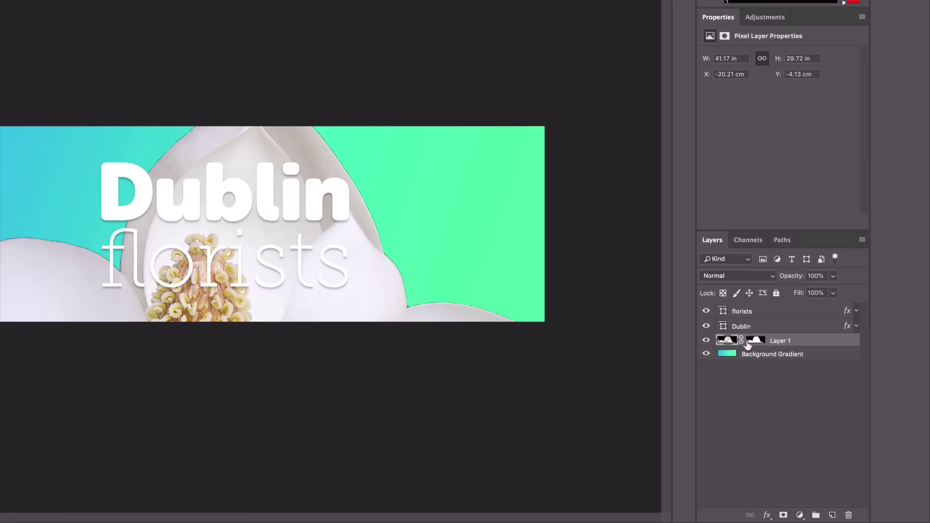
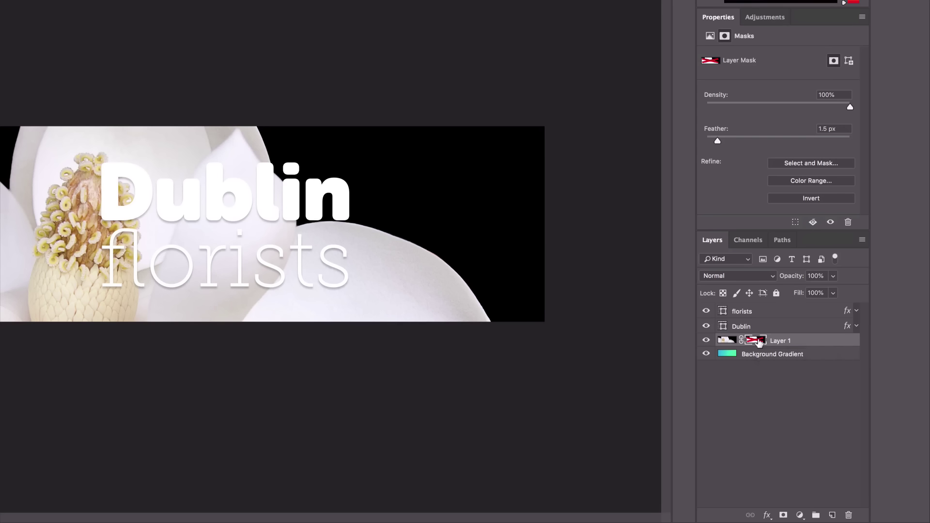
# Delete the disabled layer mask from the flower's Layer 1.
pyautogui.rightClick(759, 341)
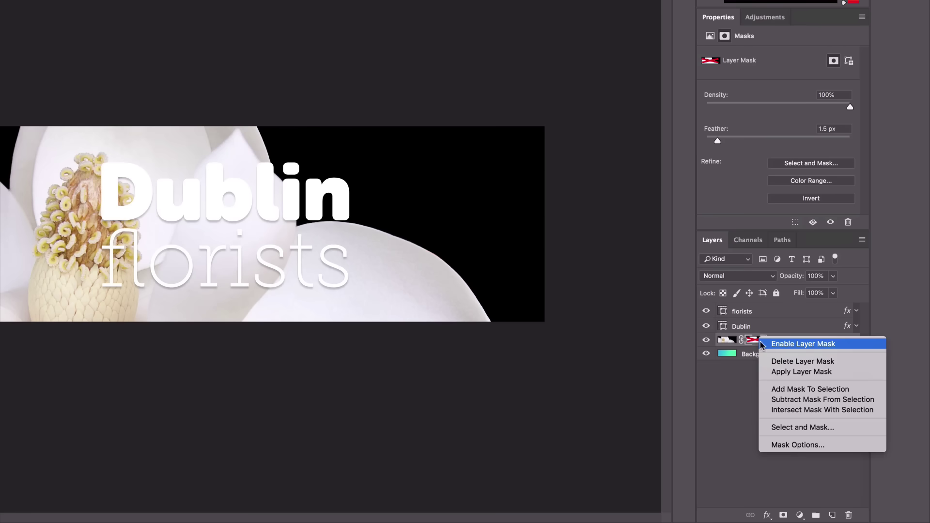
pyautogui.click(794, 361)
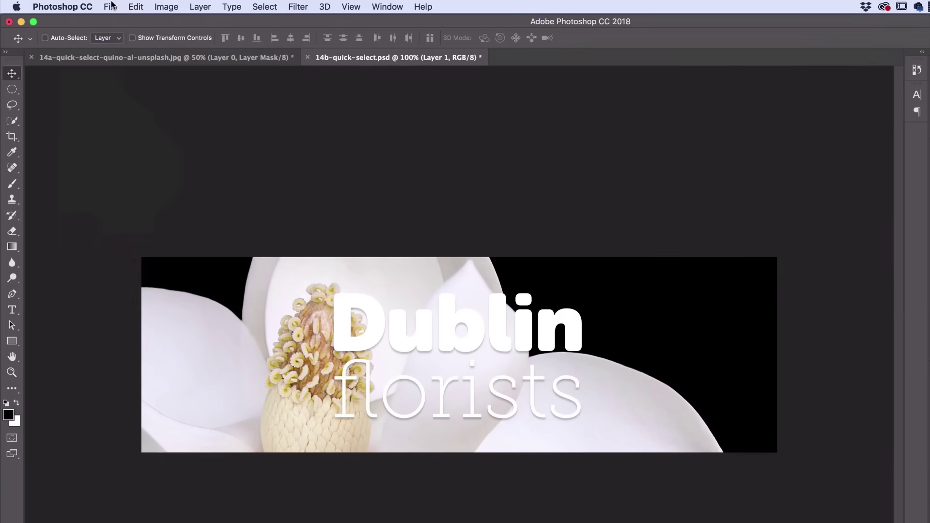
# Open the 12a-marquee and 12b-marquee JPG images from Source Files and view the coffee mug image.
pyautogui.click(111, 6)
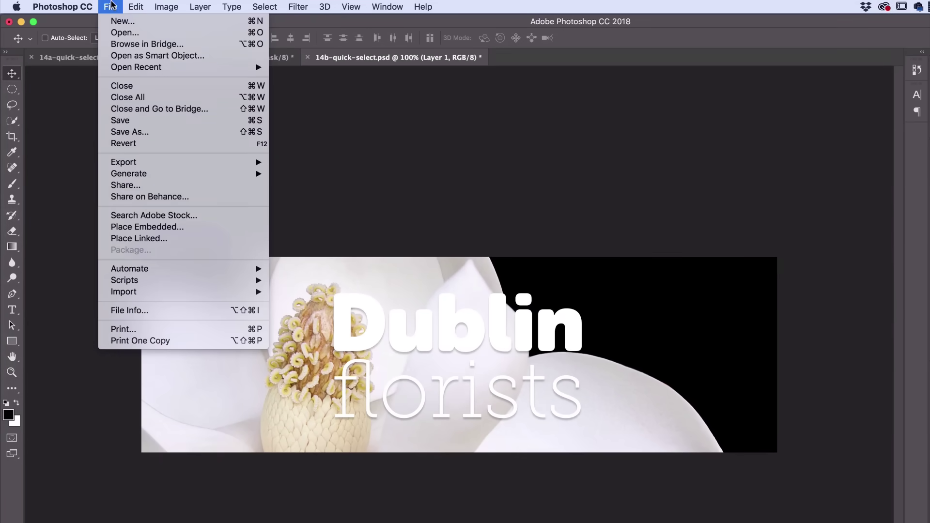
pyautogui.click(125, 33)
pyautogui.scroll(-4, 466, 320)
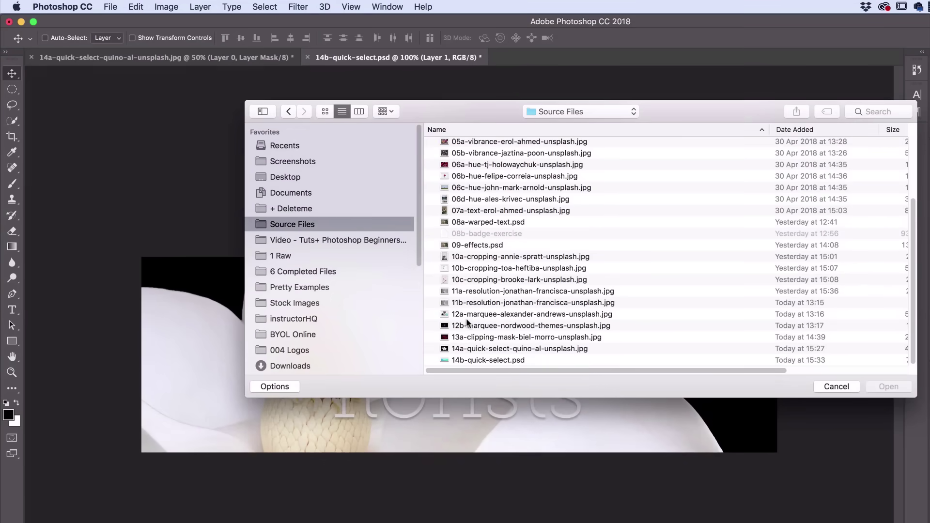
pyautogui.click(466, 316)
pyautogui.keyDown('shift'); pyautogui.click(464, 327); pyautogui.keyUp('shift')
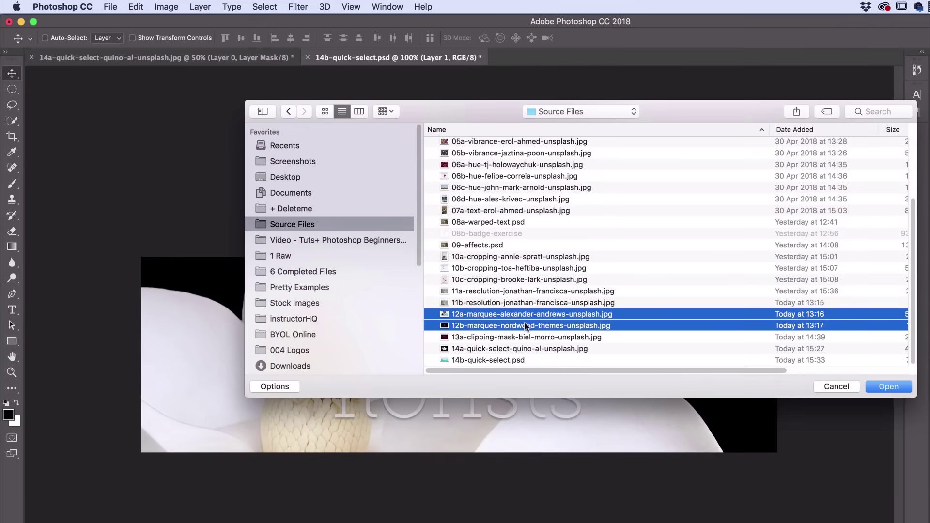
pyautogui.press('Return')
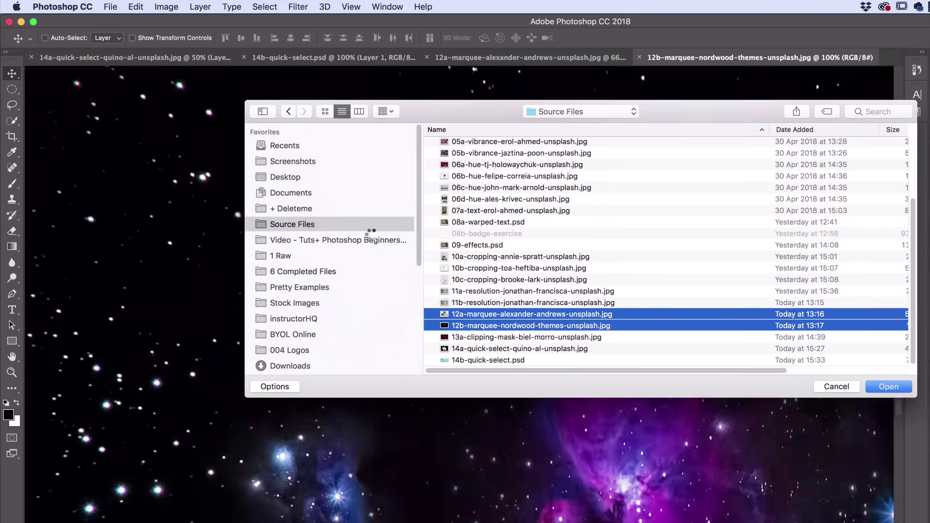
pyautogui.click(513, 59)
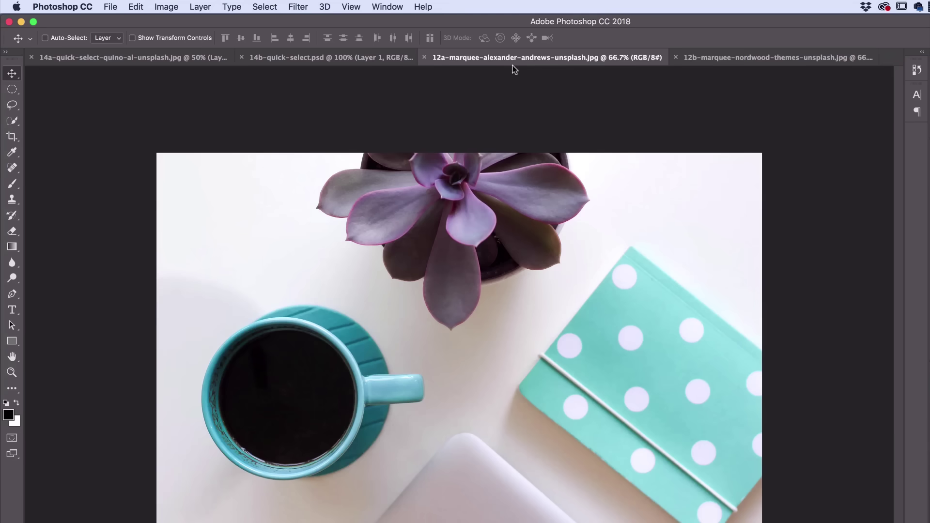
# Make a circular selection around the purple nebula in the 12b-marquee image with the Elliptical Marquee tool.
pyautogui.click(723, 59)
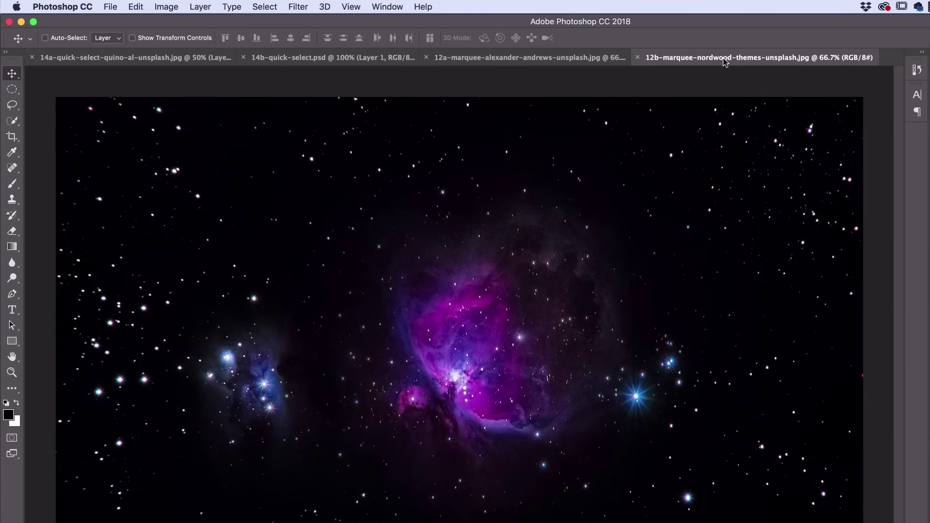
pyautogui.click(13, 90)
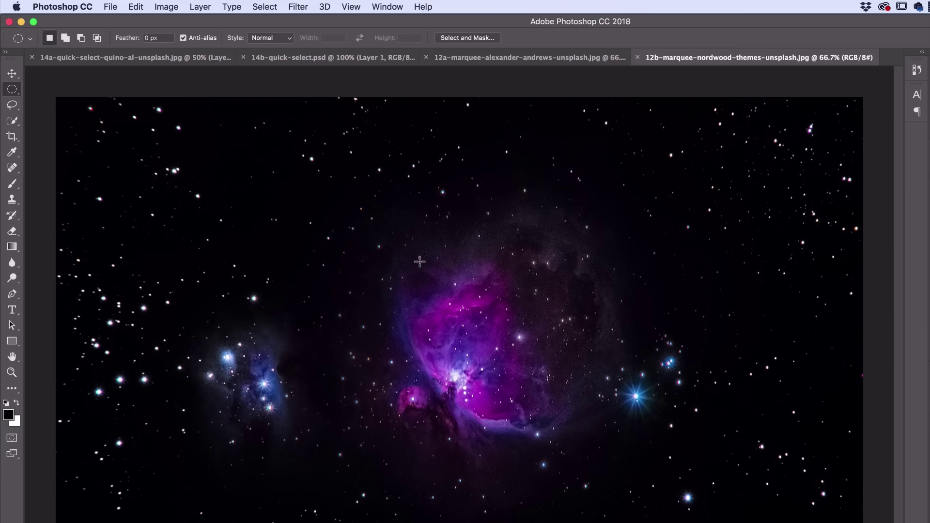
pyautogui.moveTo(322, 201); pyautogui.dragTo(529, 368)
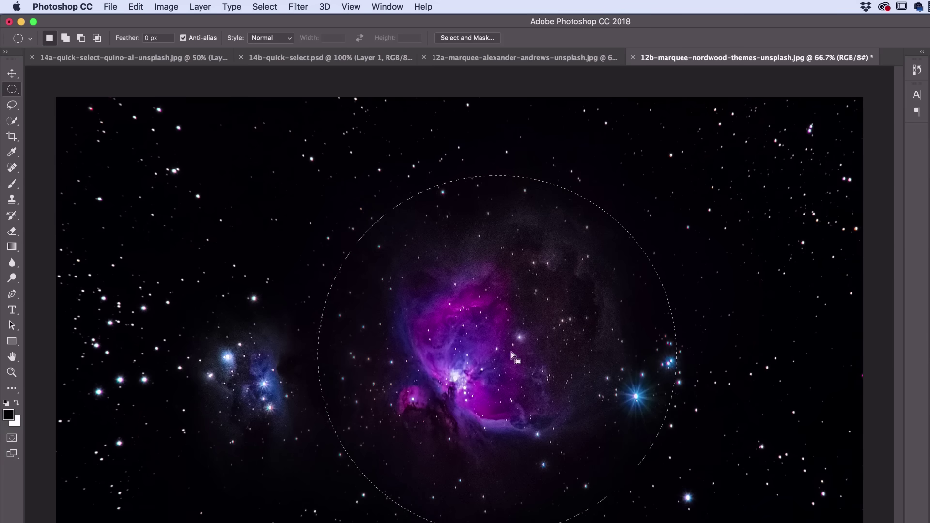
# Mask the nebula image with its circular selection and move the masked layer into the 12a-marquee coffee mug image.
pyautogui.press('v')
pyautogui.moveTo(392, 275); pyautogui.dragTo(103, 211)
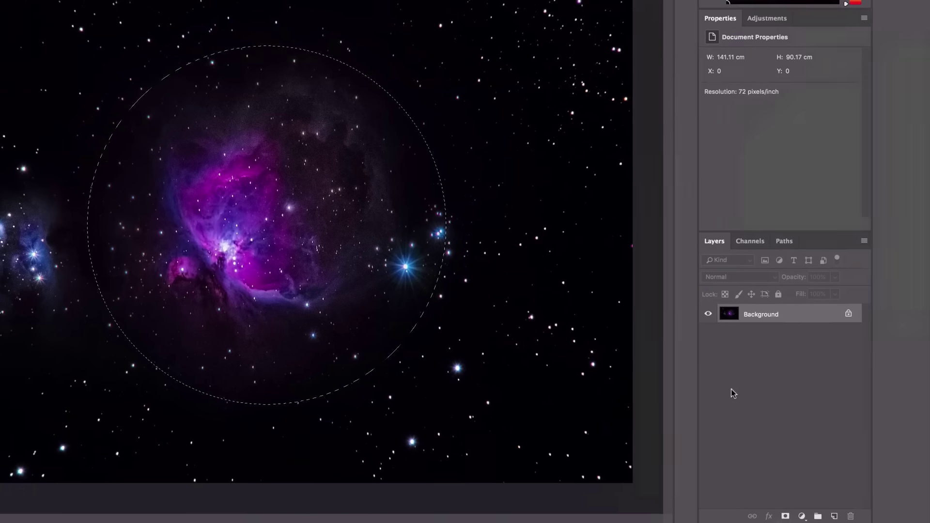
pyautogui.click(785, 516)
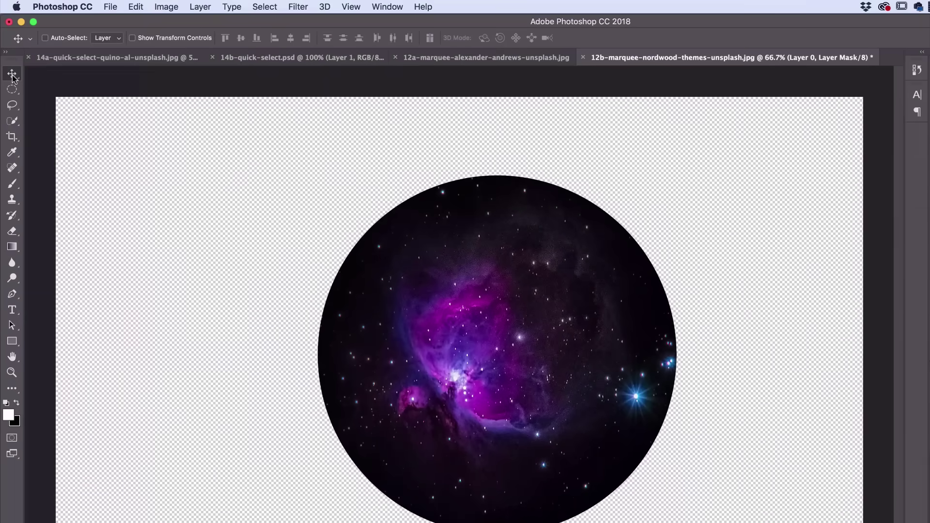
pyautogui.moveTo(472, 322)
pyautogui.mouseDown()
pyautogui.moveTo(448, 91)
pyautogui.moveTo(463, 59)
pyautogui.moveTo(460, 323)
pyautogui.mouseUp()
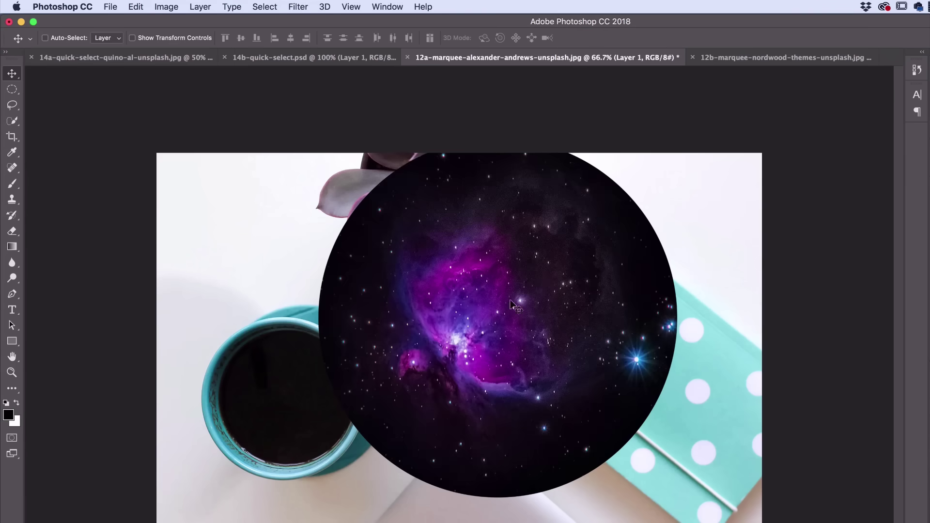
pyautogui.moveTo(516, 307); pyautogui.dragTo(452, 336)
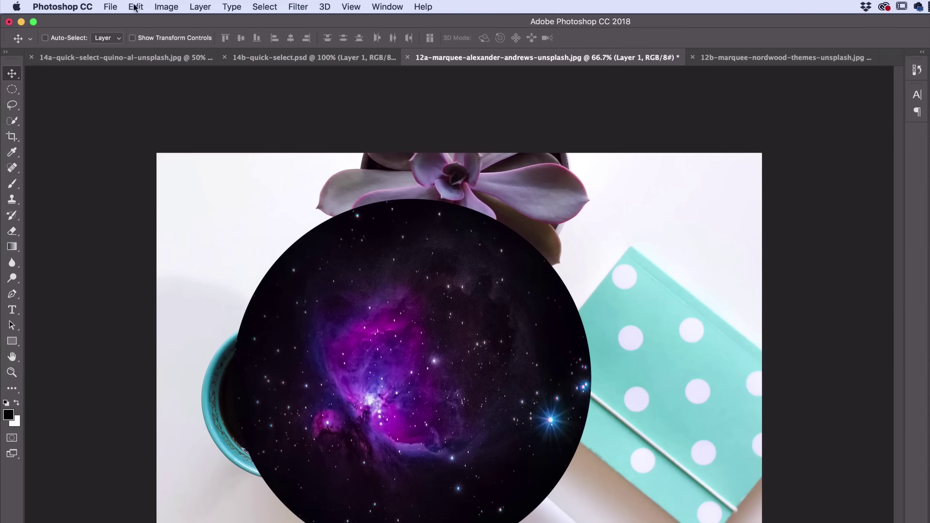
# Scale the masked nebula proportionally to 39.40% and position it over the coffee inside the mug.
pyautogui.press('super+t')
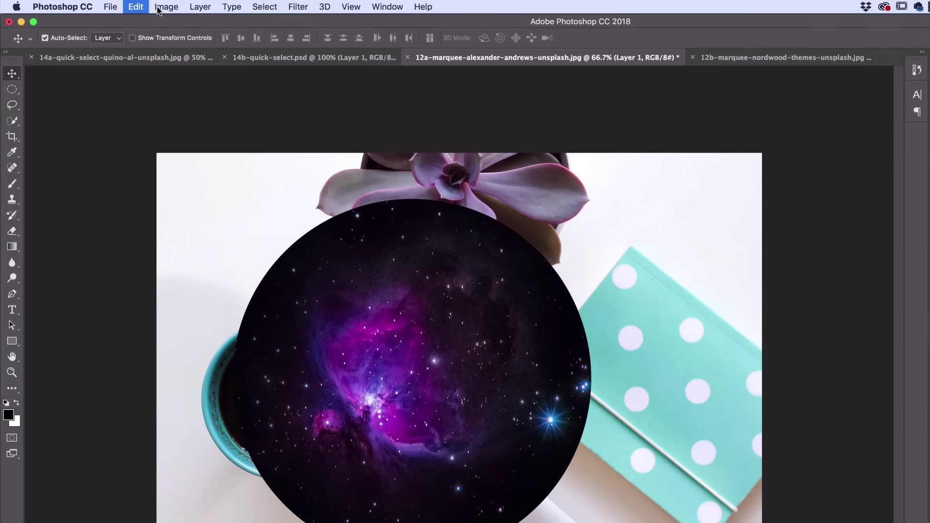
pyautogui.moveTo(777, 120); pyautogui.dragTo(577, 291)
pyautogui.moveTo(438, 319); pyautogui.dragTo(321, 341)
pyautogui.moveTo(448, 278); pyautogui.dragTo(417, 300)
pyautogui.moveTo(313, 398); pyautogui.dragTo(321, 395)
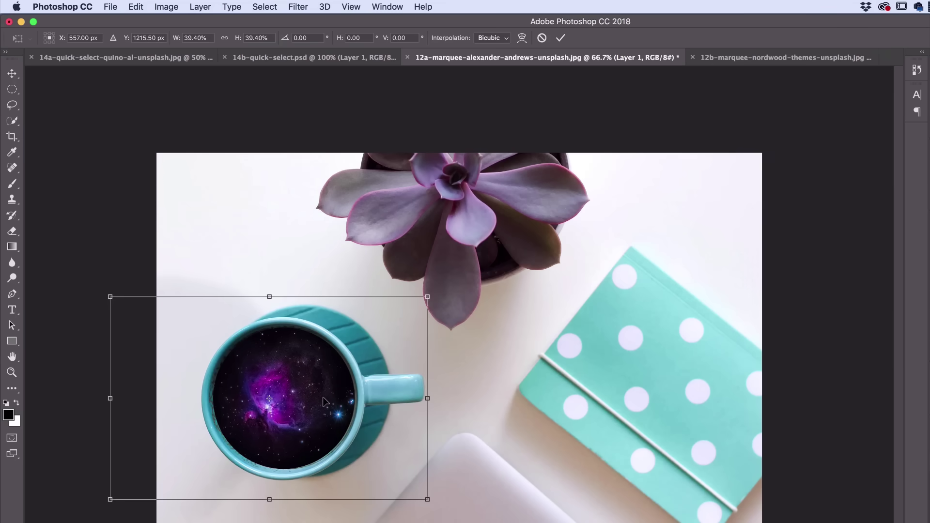
pyautogui.press('Return')
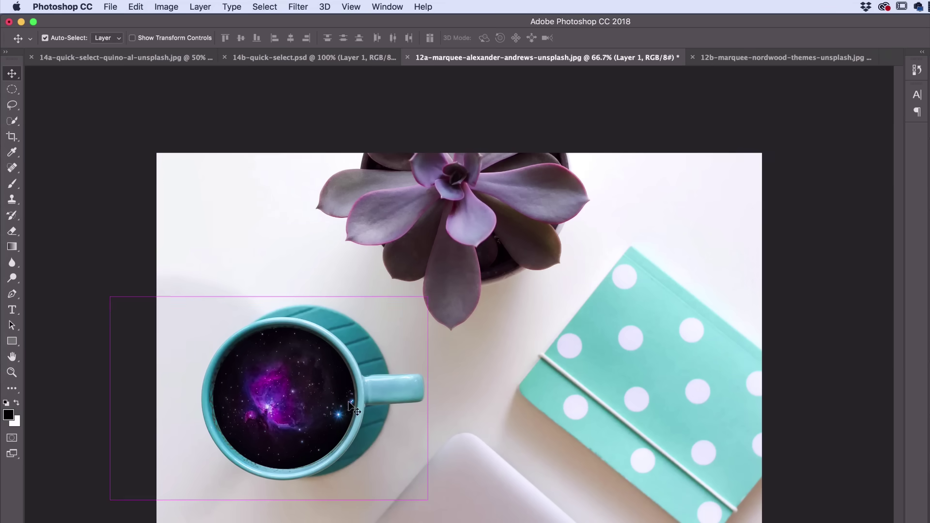
# Fine-tune the nebula's position within the mug rim and feather its layer mask by 8.5 px.
pyautogui.press('super+plus')
pyautogui.press('super+plus')
pyautogui.moveTo(348, 400); pyautogui.dragTo(794, 287)
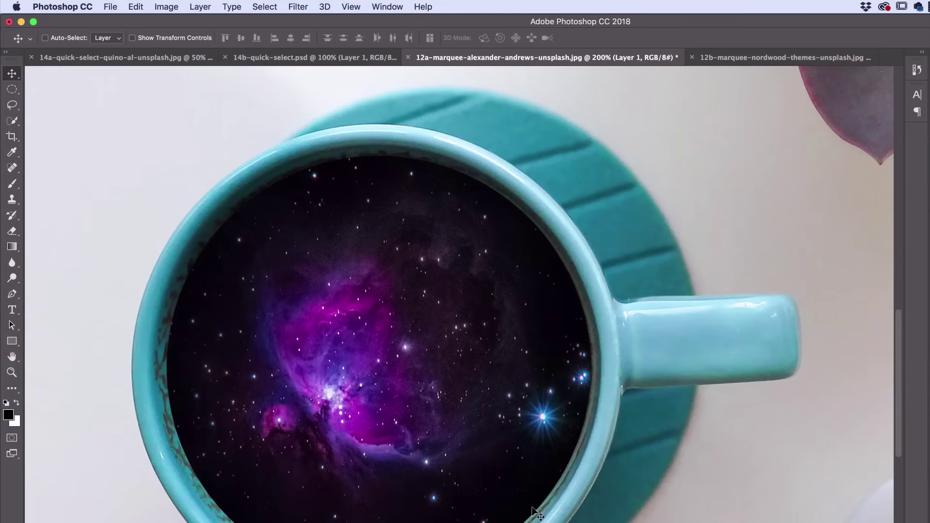
pyautogui.moveTo(456, 451); pyautogui.dragTo(464, 451)
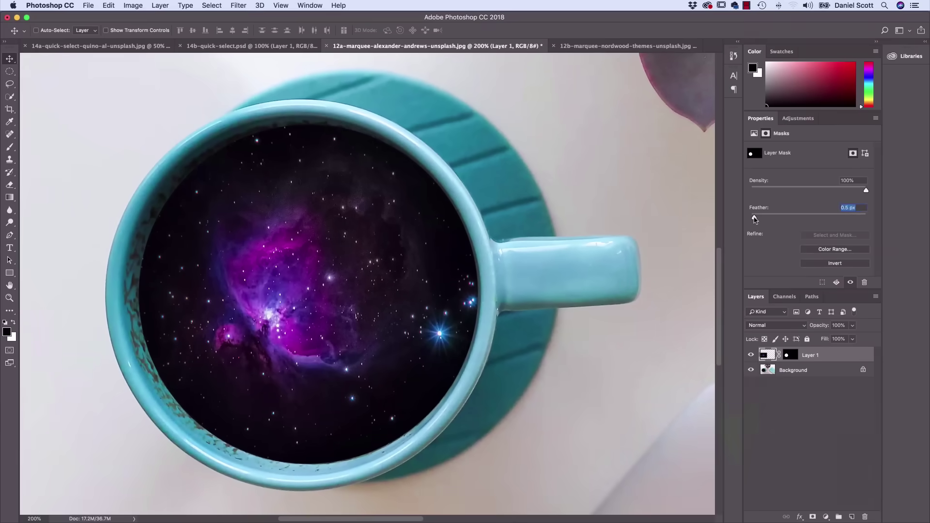
pyautogui.moveTo(757, 218); pyautogui.dragTo(788, 223)
# Try moving the nebula together with its linked mask away from the mug, and undo each move.
pyautogui.moveTo(258, 266); pyautogui.dragTo(116, 221)
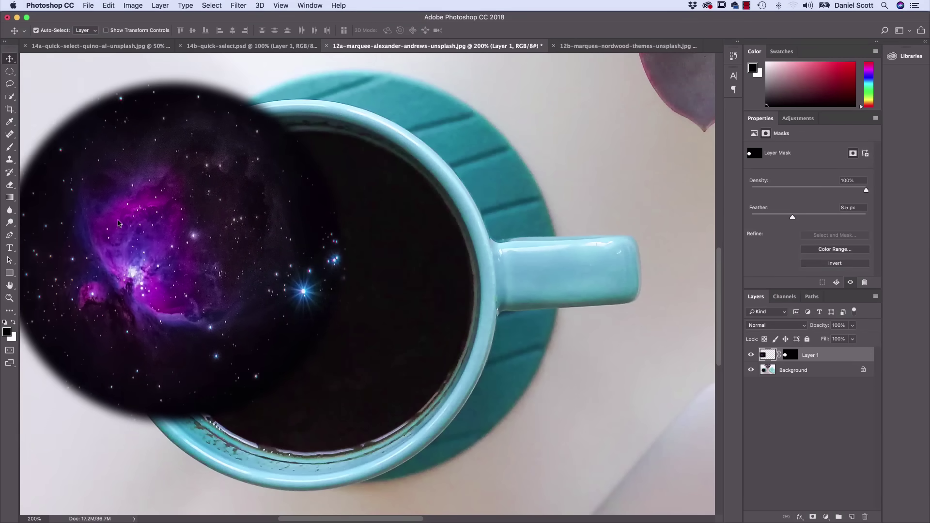
pyautogui.hotkey('ctrl', 'z')
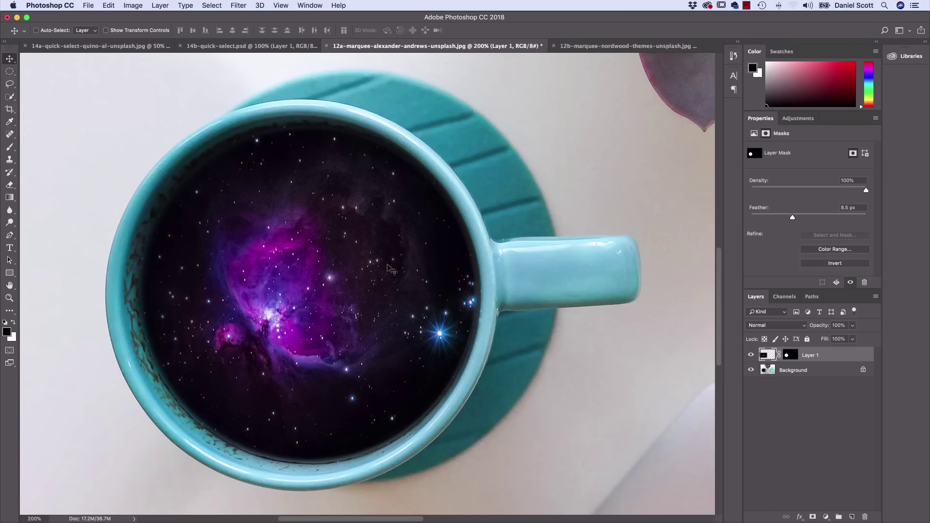
pyautogui.moveTo(391, 269); pyautogui.dragTo(557, 239)
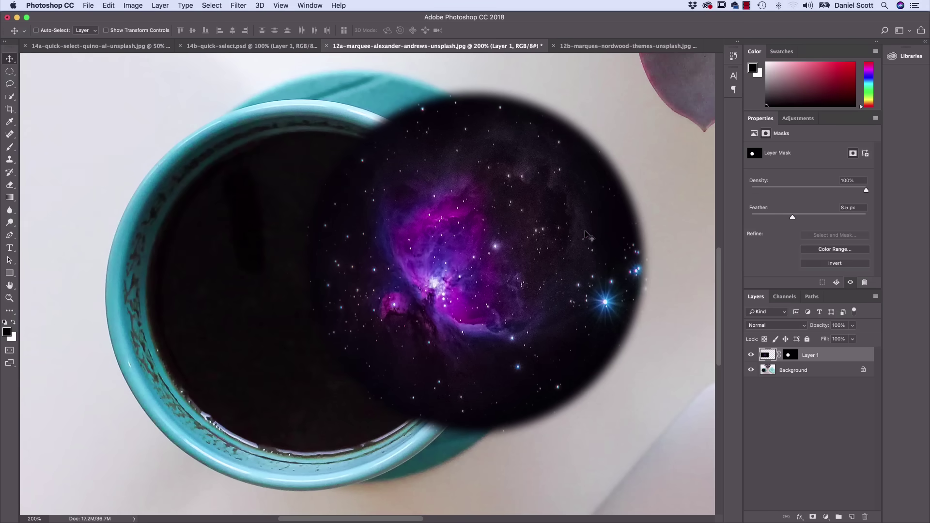
pyautogui.press('super+z')
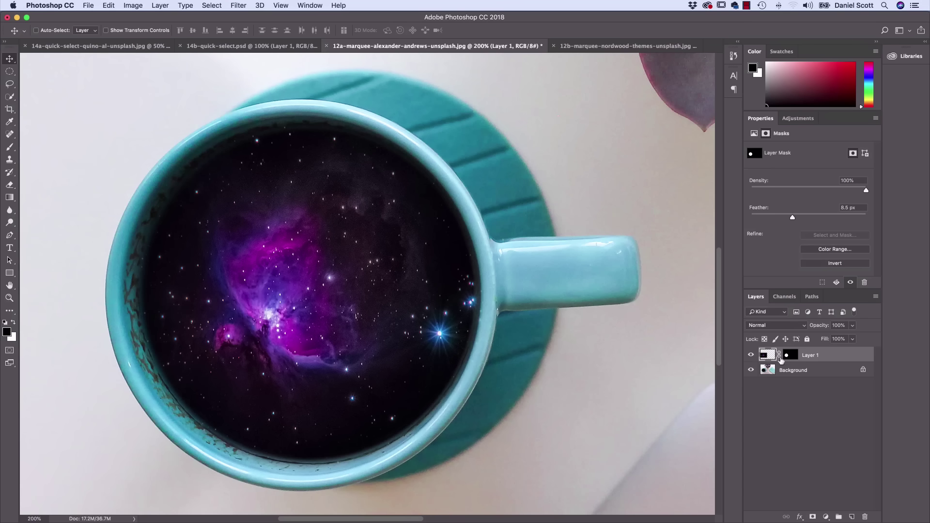
# Unlink Layer 1's image from its mask, target the image and reposition the nebula inside the mug.
pyautogui.click(779, 356)
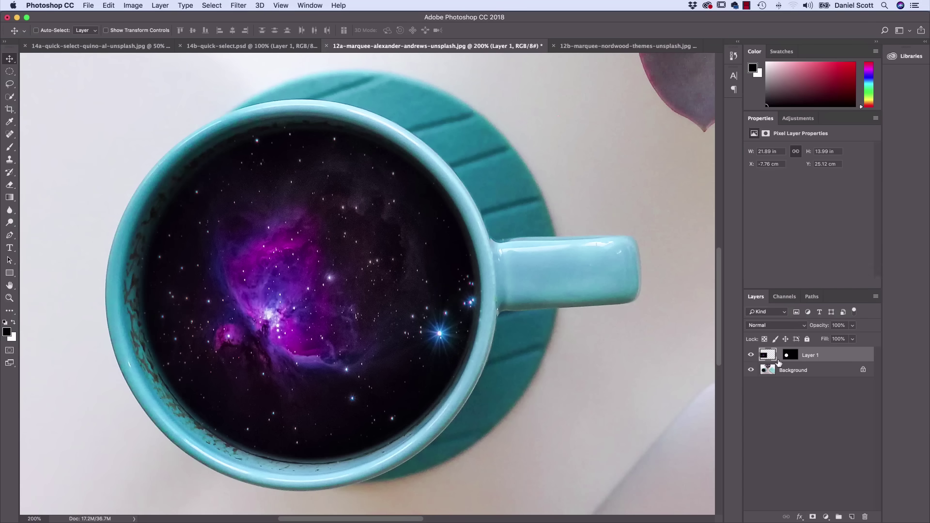
pyautogui.click(790, 356)
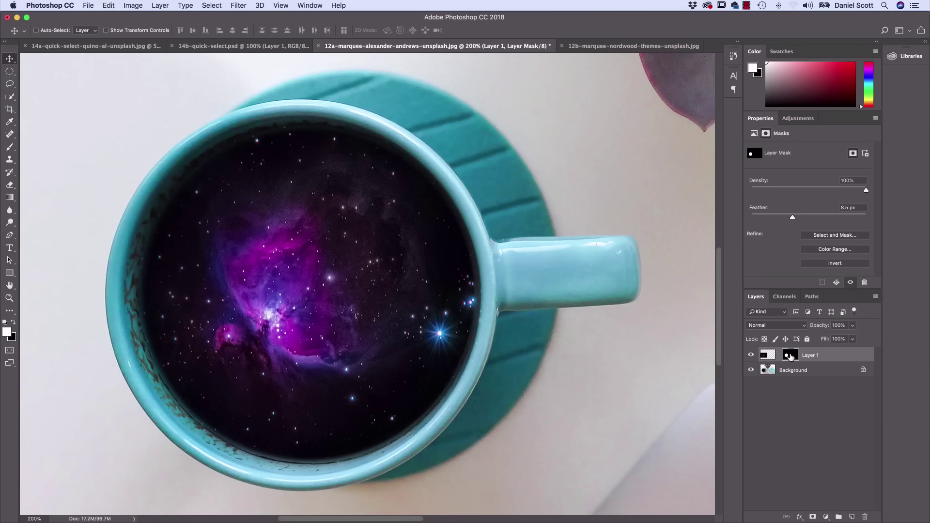
pyautogui.click(768, 356)
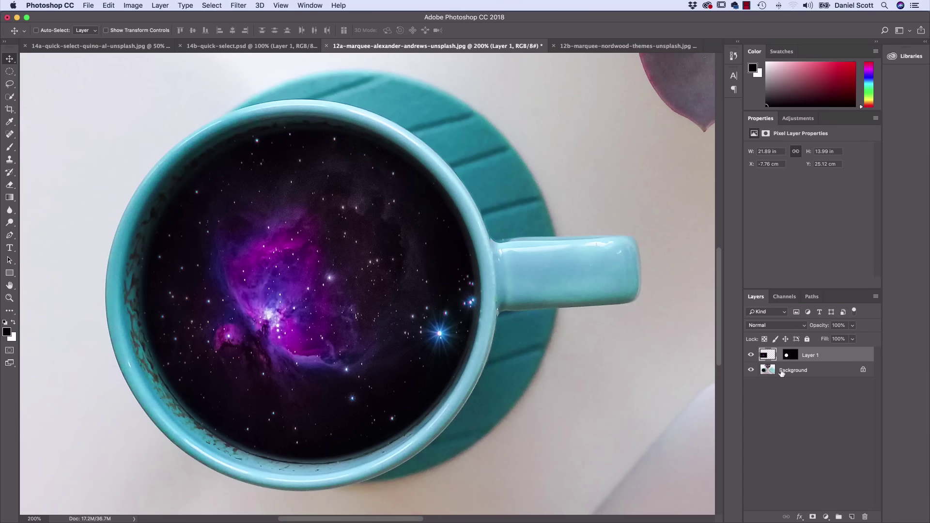
pyautogui.click(789, 356)
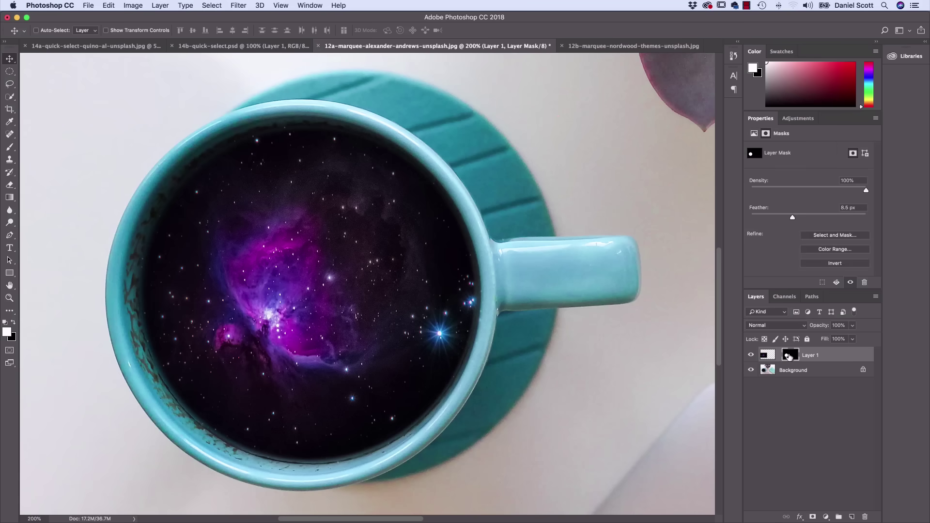
pyautogui.click(764, 355)
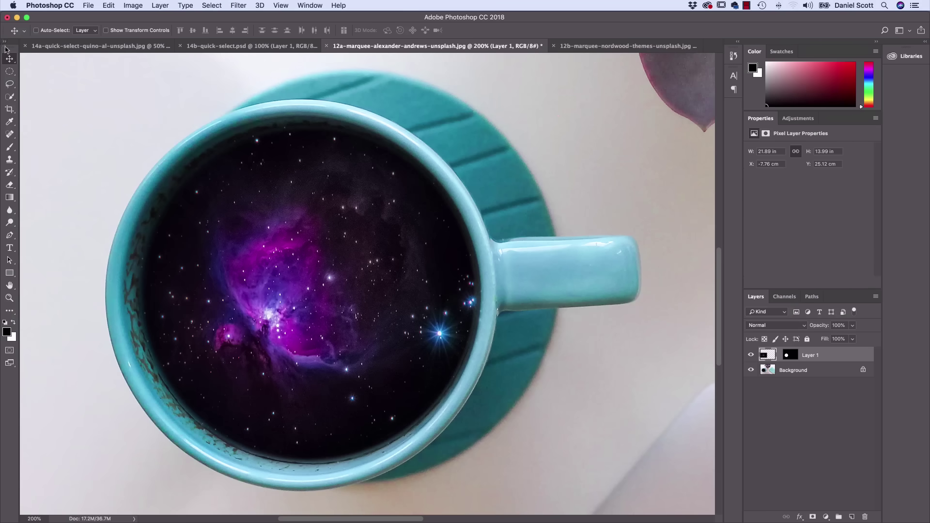
pyautogui.moveTo(291, 289)
pyautogui.mouseDown()
pyautogui.moveTo(368, 257)
pyautogui.moveTo(303, 207)
pyautogui.moveTo(301, 317)
pyautogui.moveTo(443, 317)
pyautogui.moveTo(363, 298)
pyautogui.moveTo(260, 298)
pyautogui.moveTo(306, 318)
pyautogui.moveTo(329, 280)
pyautogui.moveTo(297, 293)
pyautogui.mouseUp()
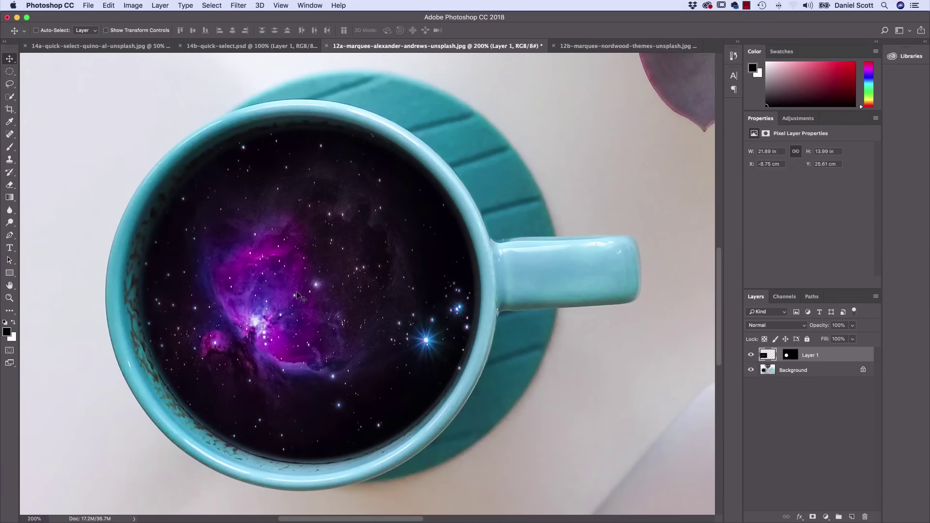
pyautogui.hotkey('shift', 'Down')
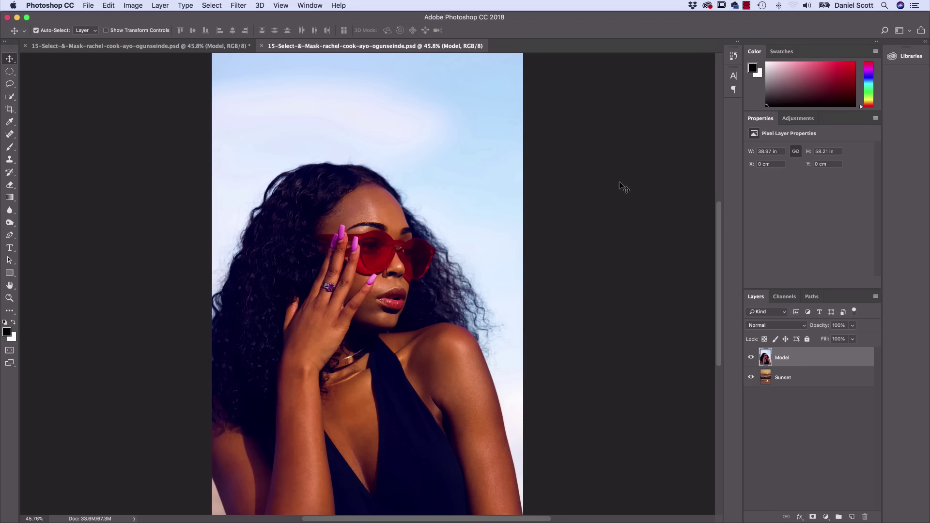
# View the 15-Select-&-Mask model document and return to the flower in the 14a-quick-select image.
pyautogui.hotkey('ctrl', 'Tab')
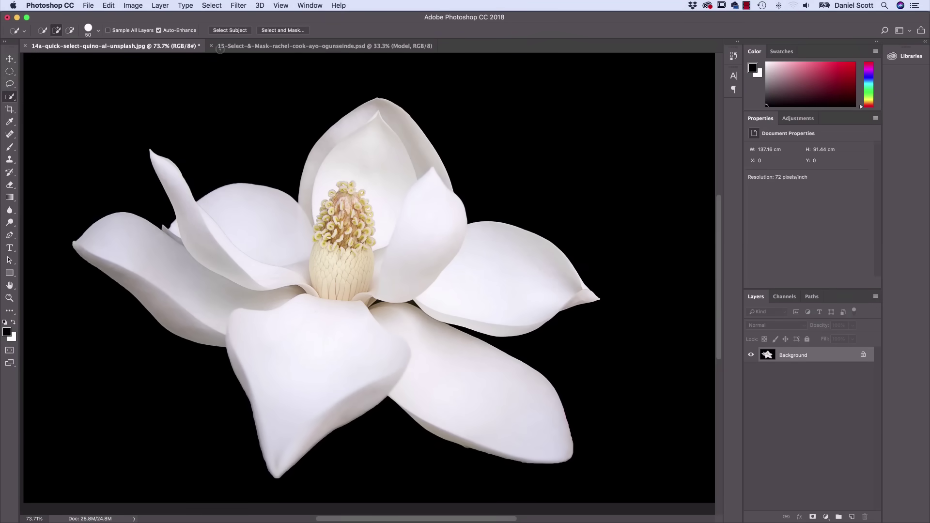
pyautogui.click(220, 46)
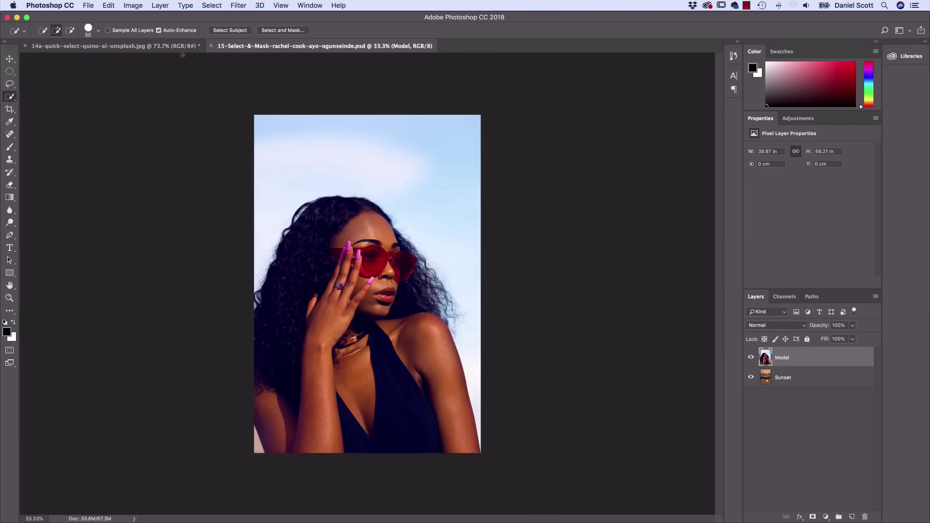
pyautogui.click(145, 47)
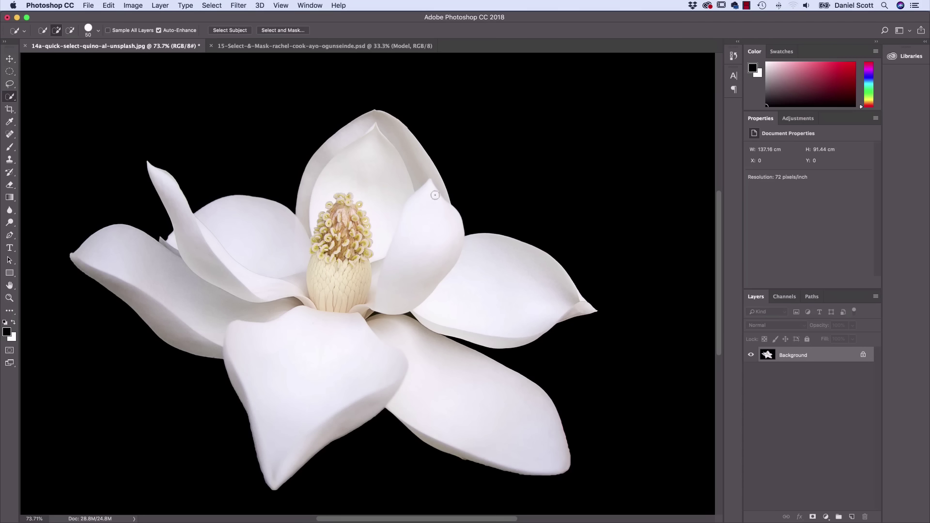
# Reduce the Quick Selection brush to 15 px at the dark gaps beneath the flower's central petal.
pyautogui.moveTo(384, 239)
pyautogui.mouseDown()
pyautogui.moveTo(384, 225)
pyautogui.moveTo(398, 221)
pyautogui.moveTo(366, 199)
pyautogui.moveTo(279, 253)
pyautogui.moveTo(247, 315)
pyautogui.moveTo(377, 362)
pyautogui.mouseUp()
pyautogui.scroll(6, 361, 284)
pyautogui.scroll(-5, 363, 175)
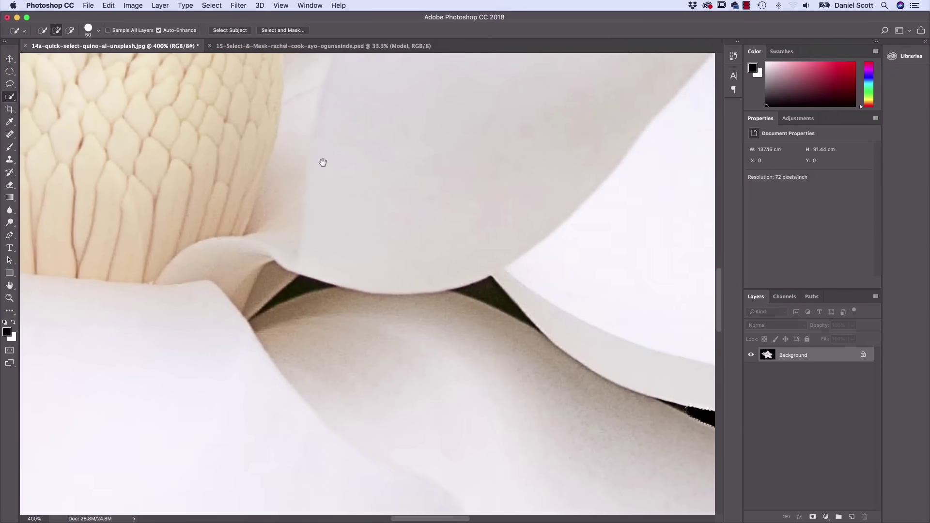
pyautogui.scroll(2, 321, 162)
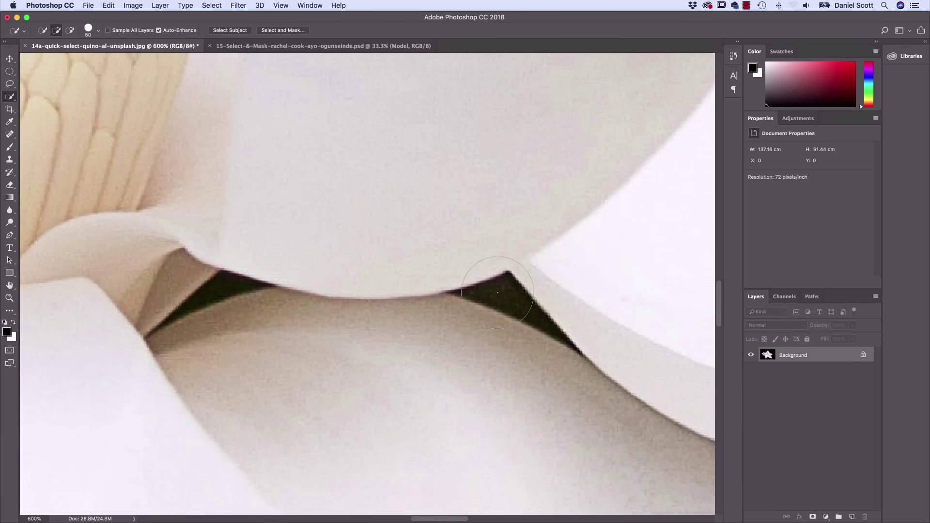
pyautogui.press('[')
pyautogui.press('[')
pyautogui.press('[')
pyautogui.press('[')
pyautogui.press('[')
pyautogui.press('[')
pyautogui.press('[')
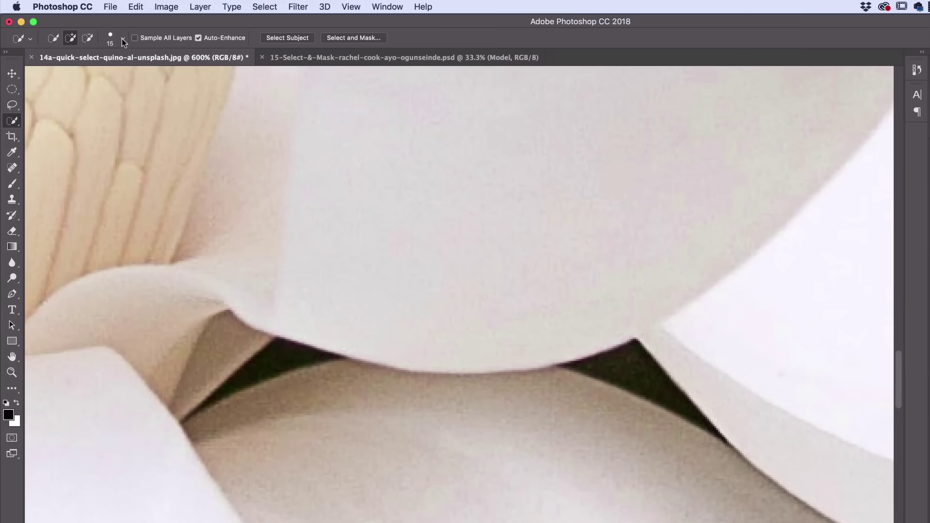
pyautogui.click(99, 30)
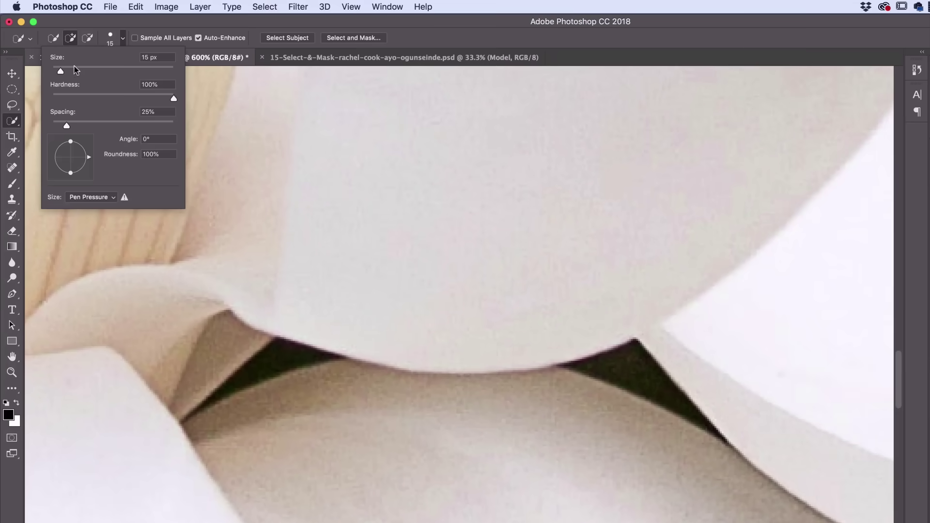
pyautogui.click(166, 27)
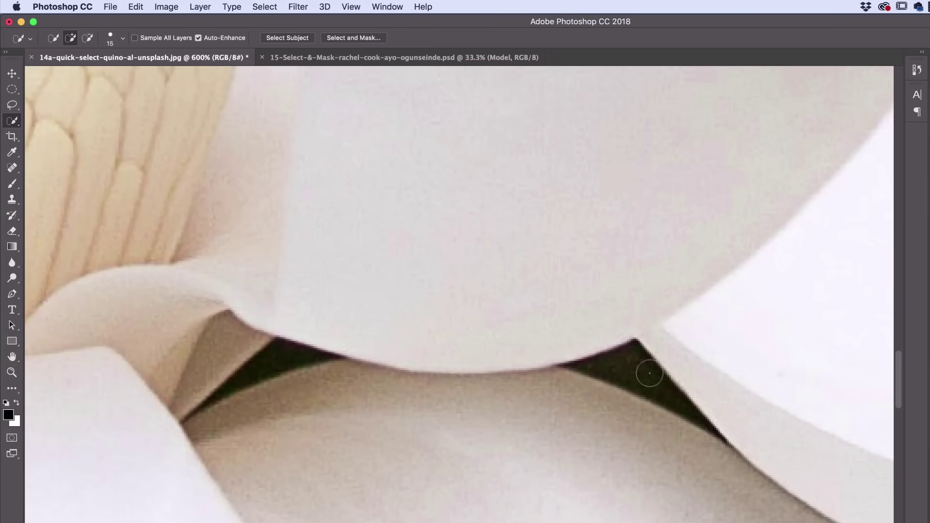
# Subtract the two dark gaps beneath the central petal from the flower selection using a 7 px Quick Selection brush.
pyautogui.press('[')
pyautogui.press('[')
pyautogui.press('[')
pyautogui.press('[')
pyautogui.click(87, 37)
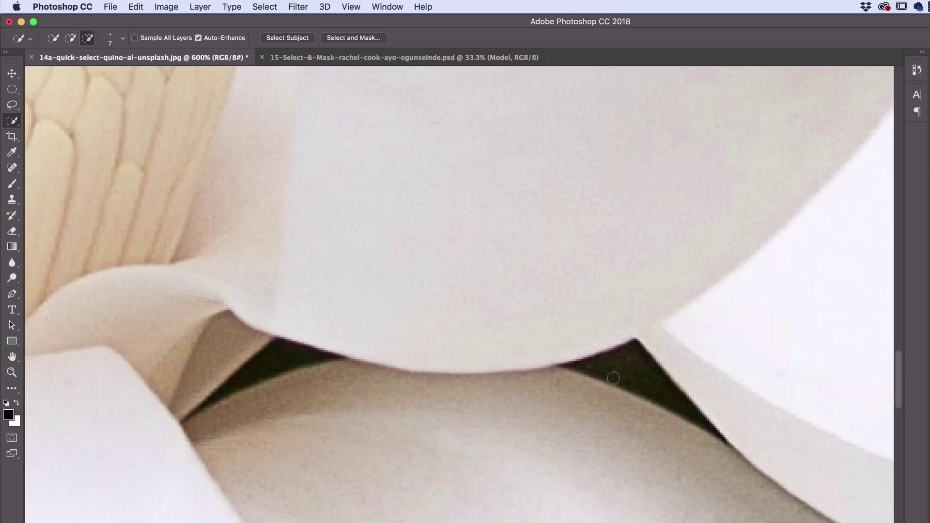
pyautogui.moveTo(638, 371); pyautogui.dragTo(616, 365)
pyautogui.moveTo(284, 357)
pyautogui.mouseDown()
pyautogui.moveTo(252, 394)
pyautogui.moveTo(227, 391)
pyautogui.moveTo(242, 376)
pyautogui.moveTo(208, 402)
pyautogui.moveTo(317, 359)
pyautogui.mouseUp()
# Subtract the thin dark sliver between the two right-hand petals from the selection using a 2 px brush.
pyautogui.press('[')
pyautogui.press('[')
pyautogui.press('[')
pyautogui.press('[')
pyautogui.press('[')
pyautogui.moveTo(683, 369); pyautogui.dragTo(361, 281)
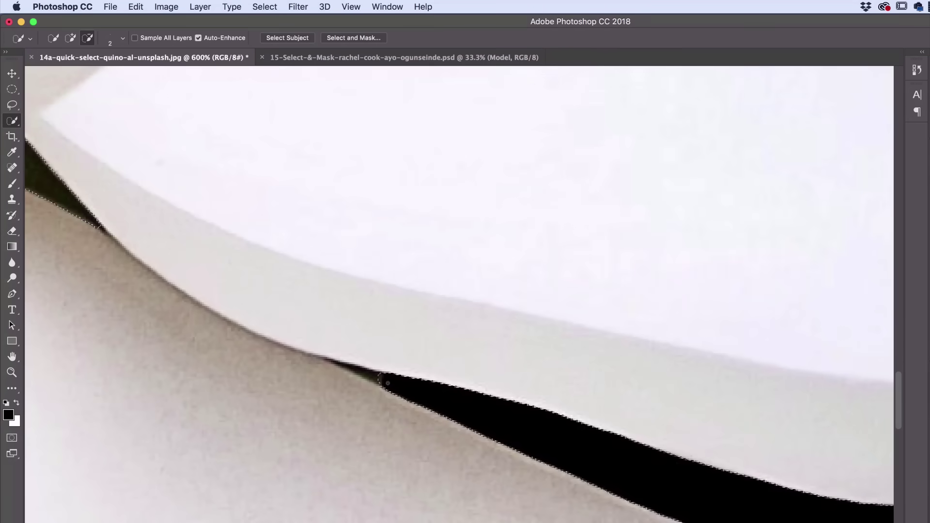
pyautogui.click(371, 375)
# Add a layer mask to the flower from the selection and open that mask in the Select and Mask workspace.
pyautogui.press('super+0')
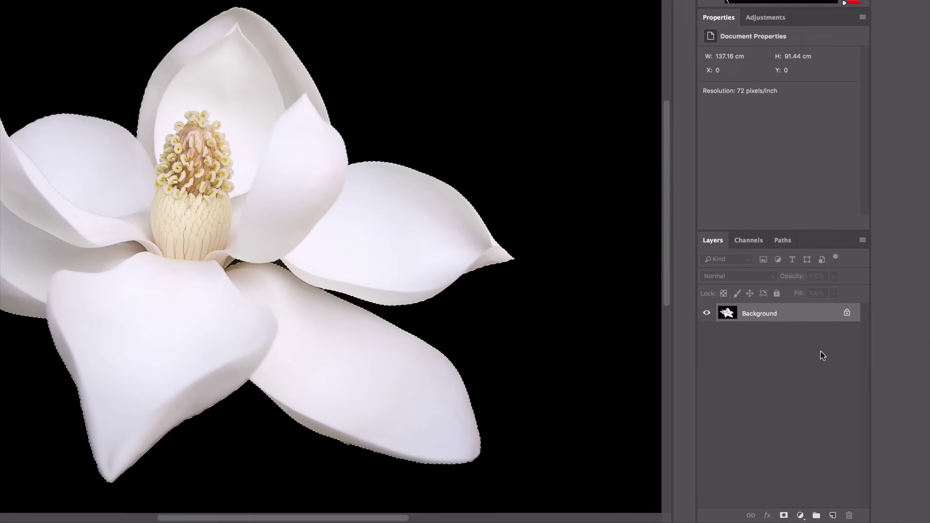
pyautogui.click(783, 515)
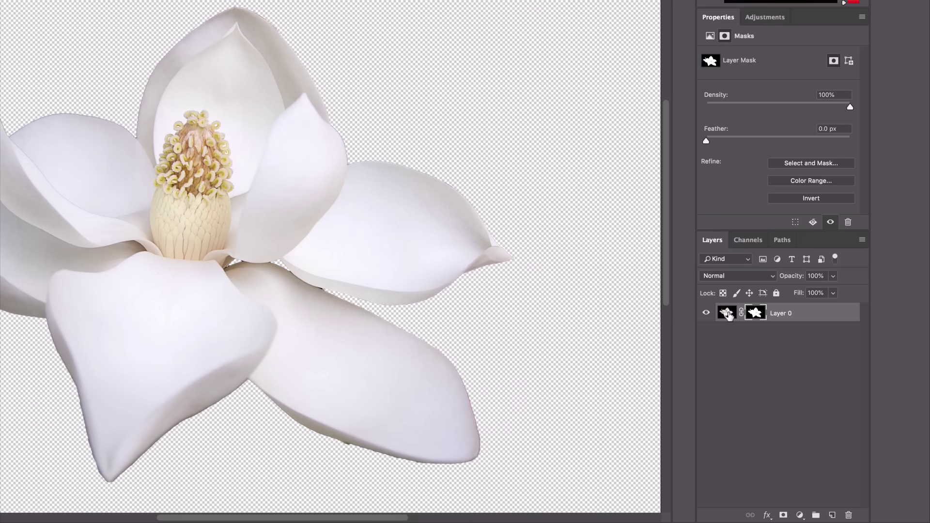
pyautogui.click(726, 313)
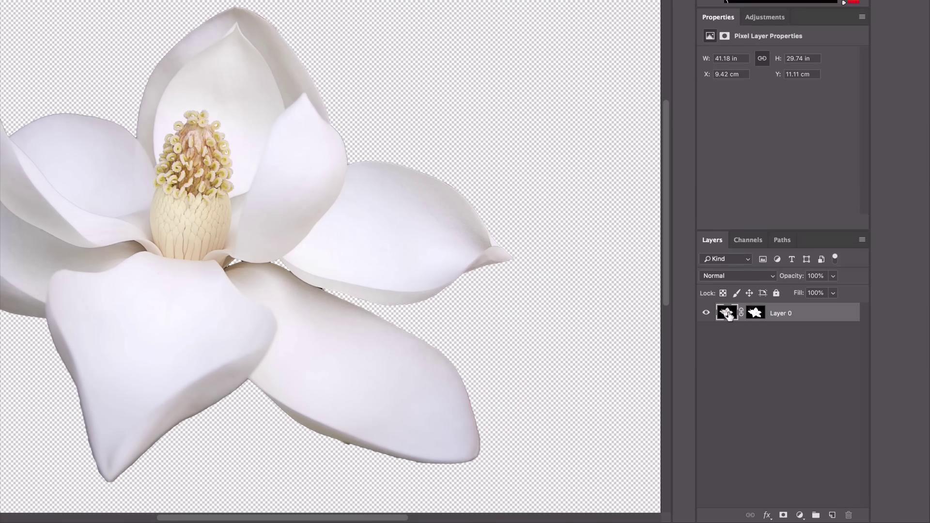
pyautogui.click(756, 313)
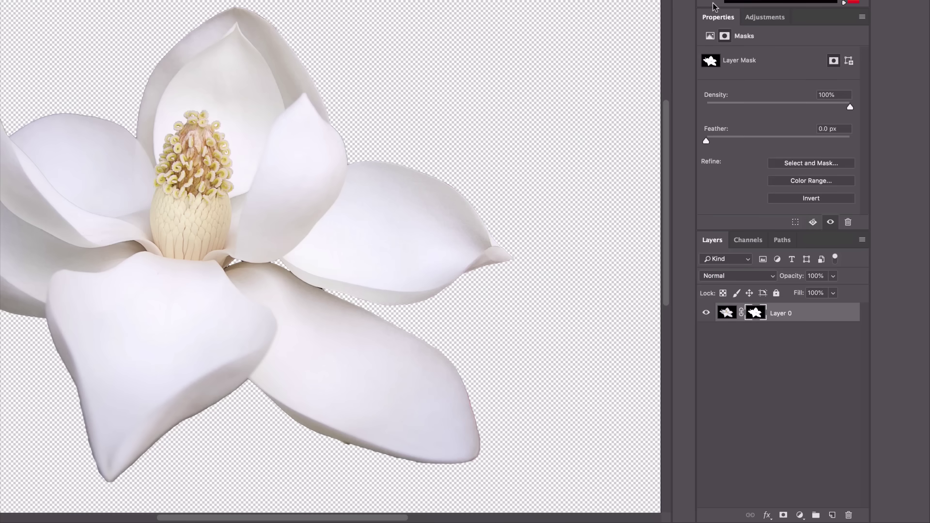
pyautogui.click(812, 163)
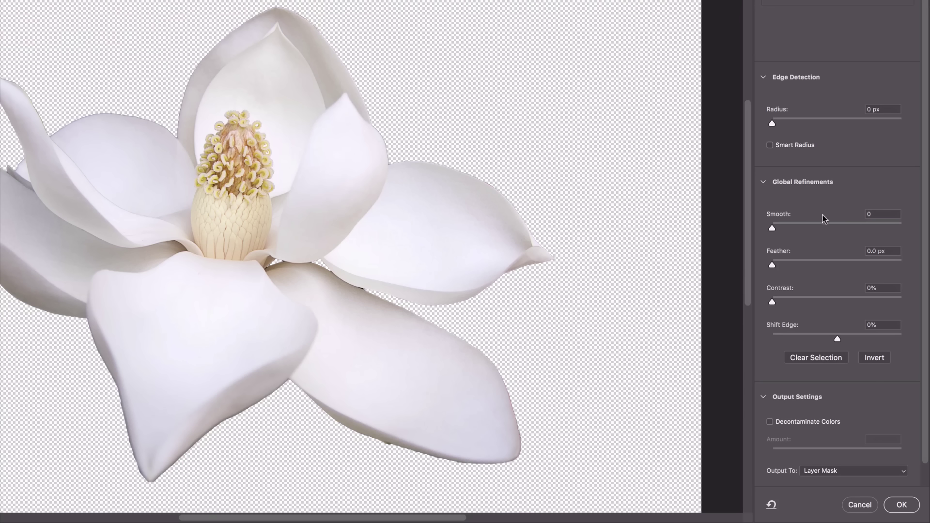
# Collapse the Edge Detection, Global Refinements and Output Settings sections.
pyautogui.click(763, 77)
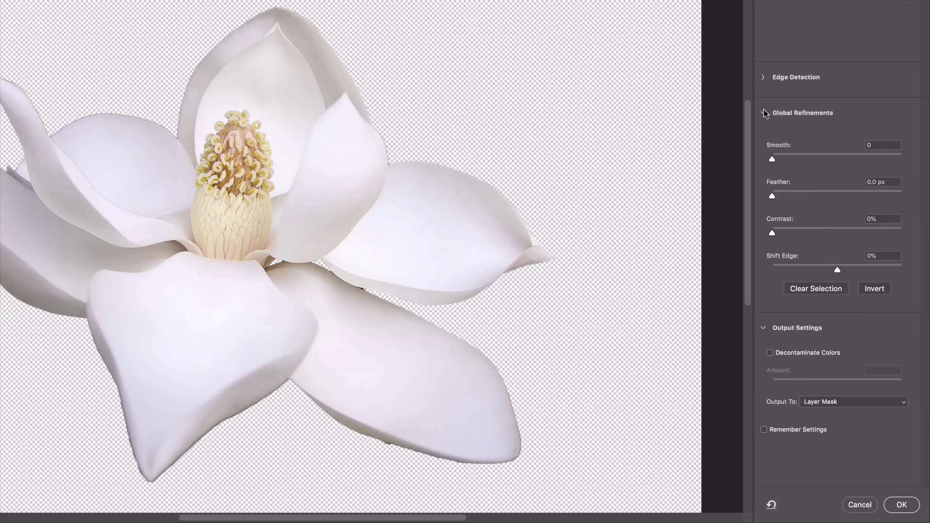
pyautogui.click(763, 113)
pyautogui.click(763, 147)
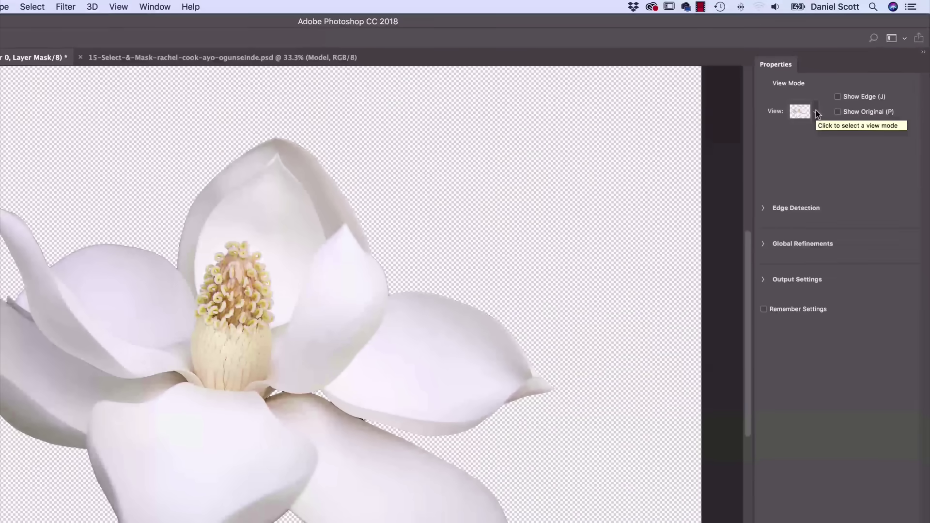
# Preview the masked flower with the On White view mode and inspect the edge of its right-hand petals up close.
pyautogui.click(816, 111)
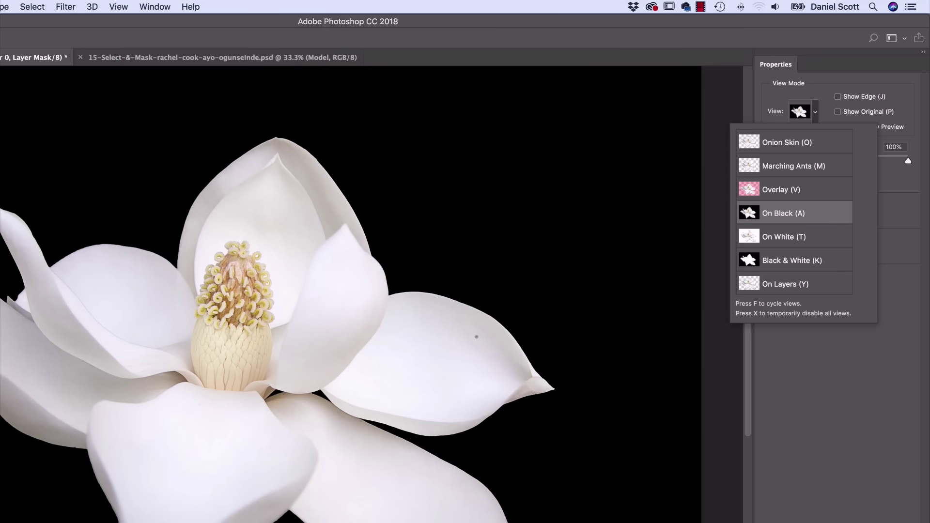
pyautogui.click(785, 241)
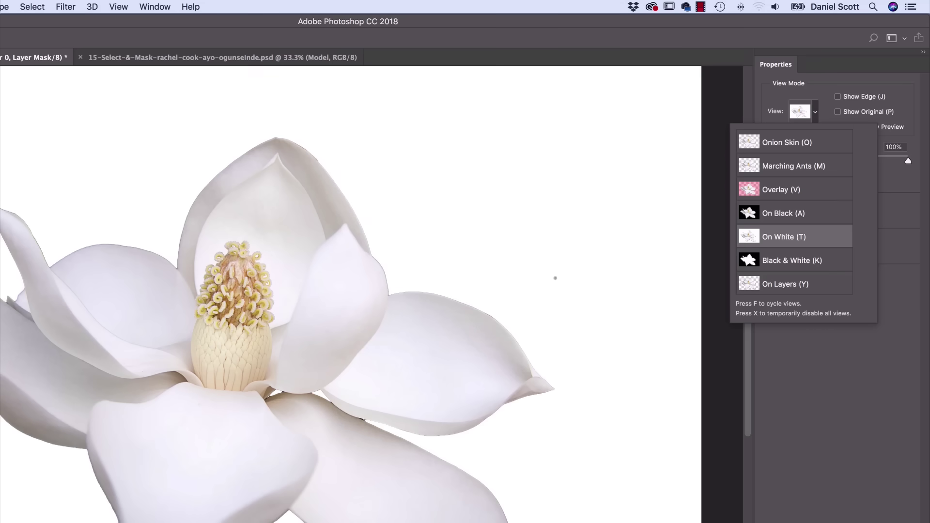
pyautogui.press('super+plus')
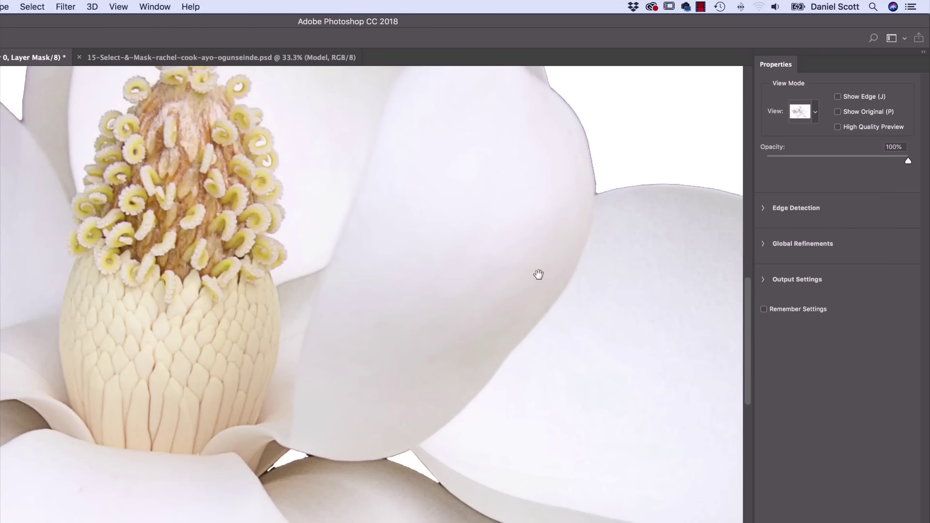
pyautogui.moveTo(544, 274); pyautogui.dragTo(77, 457)
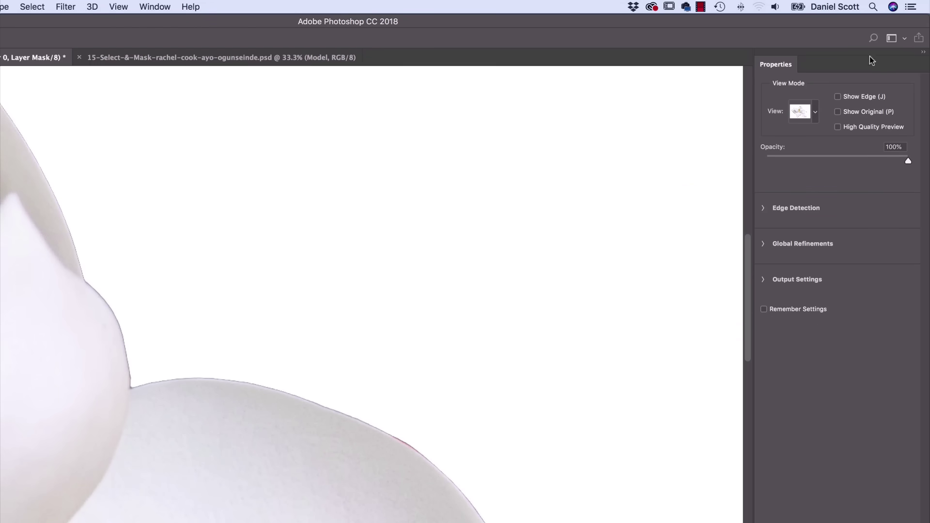
pyautogui.click(813, 115)
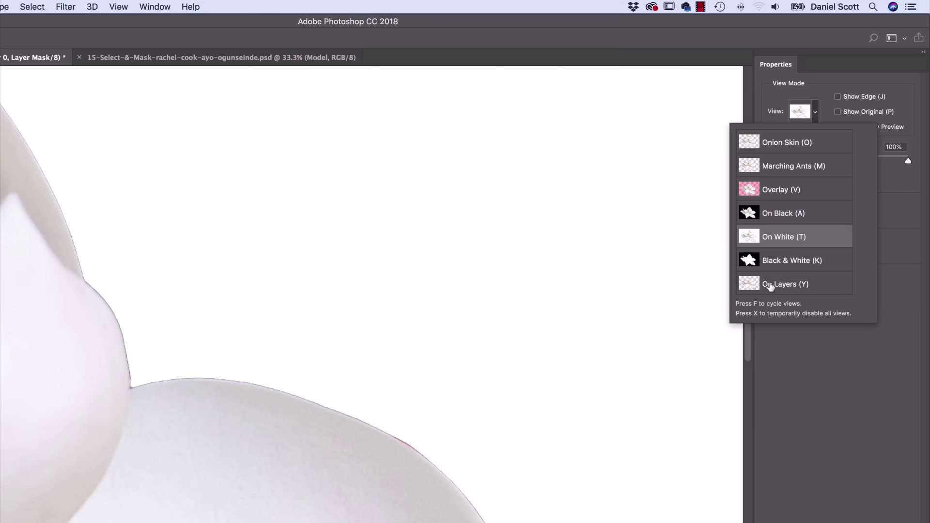
pyautogui.click(823, 366)
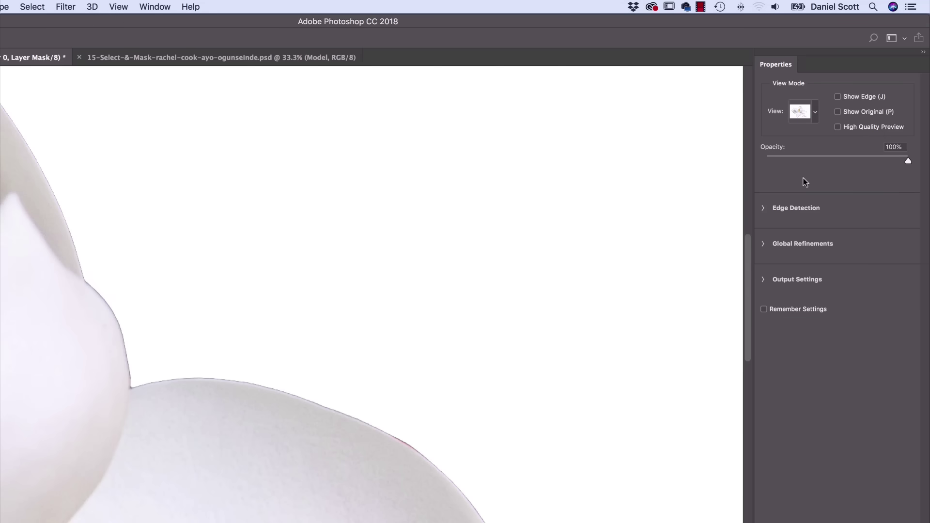
# Set the edge detection radius to 17 px for the flower mask and enable High Quality Preview.
pyautogui.click(763, 208)
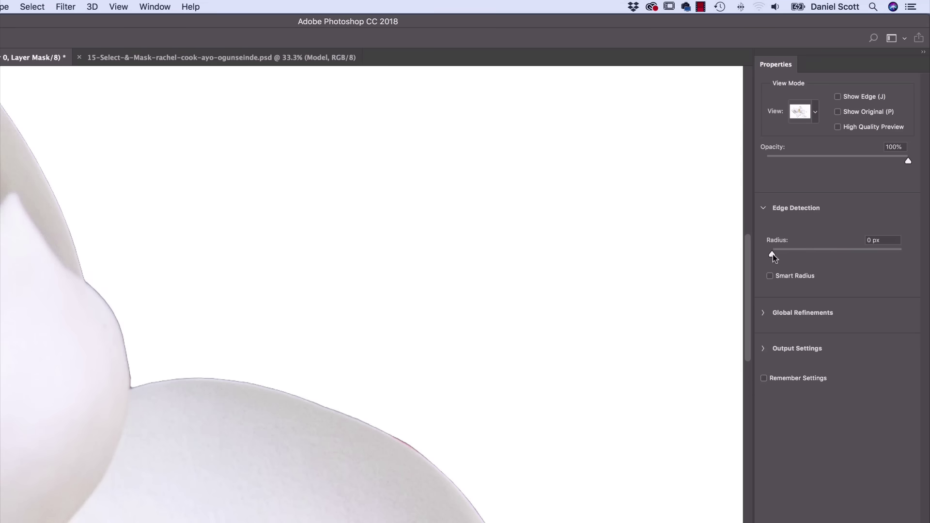
pyautogui.moveTo(772, 254); pyautogui.dragTo(796, 254)
pyautogui.moveTo(806, 252); pyautogui.dragTo(828, 253)
pyautogui.click(837, 127)
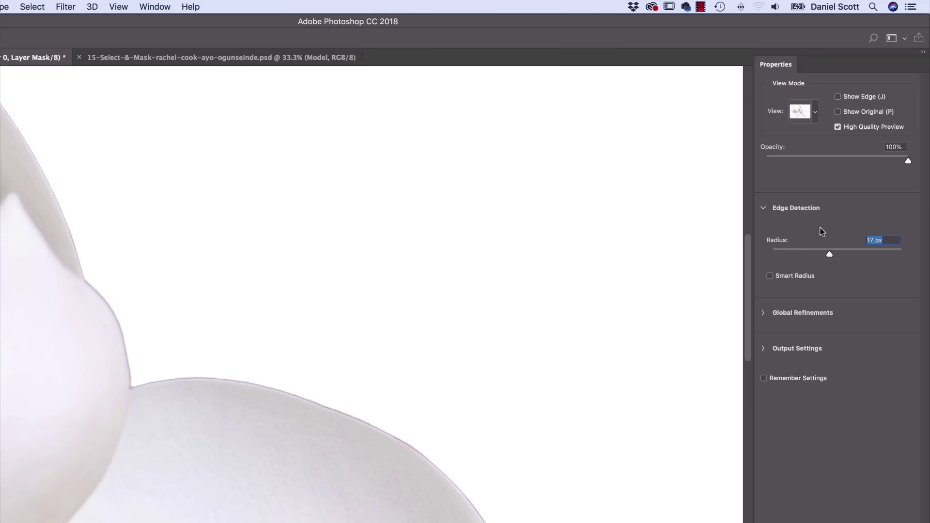
pyautogui.click(837, 127)
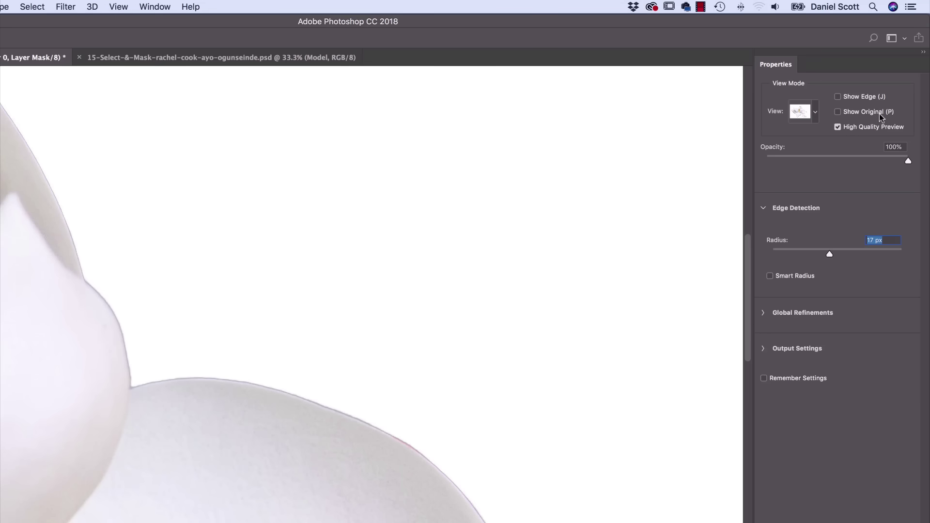
# Compare the original mask with the refined edge by switching Show Original on and off several times.
pyautogui.click(838, 114)
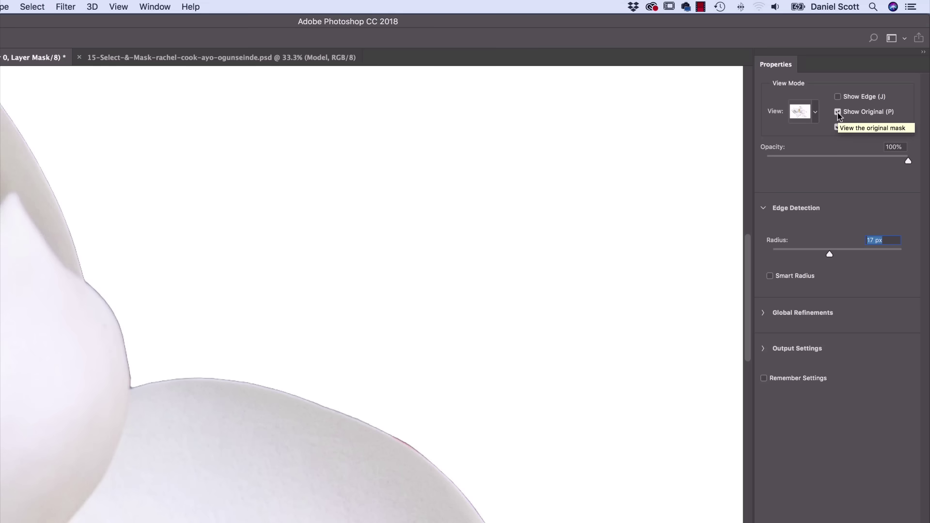
pyautogui.click(838, 114)
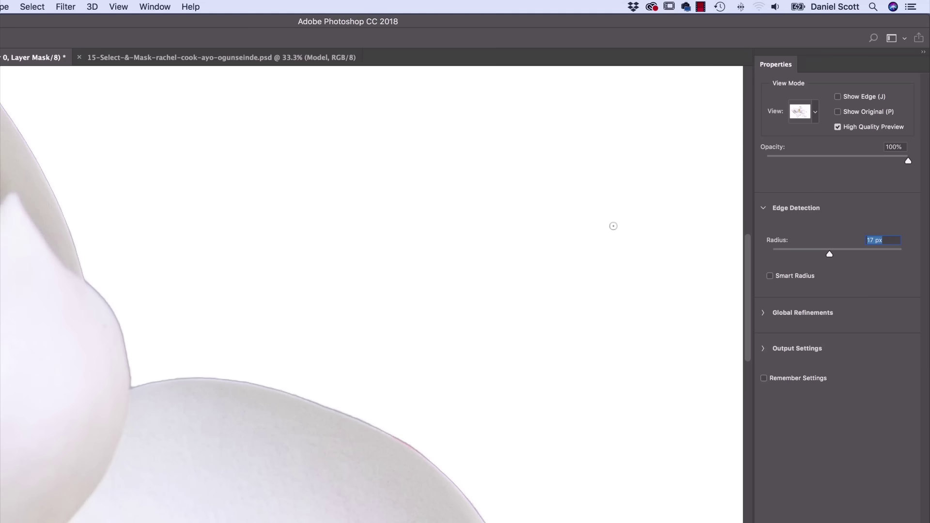
pyautogui.press('p')
pyautogui.press('p')
pyautogui.press('p')
pyautogui.press('p')
# Try Decontaminate Colors at 100% on the petal edges, switch it off again, and expand the Global Refinements settings.
pyautogui.click(761, 349)
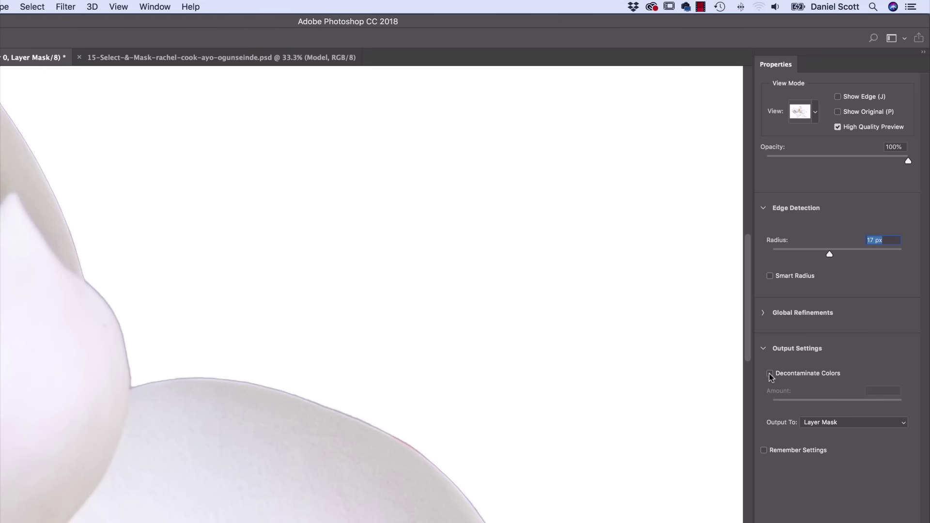
pyautogui.click(769, 374)
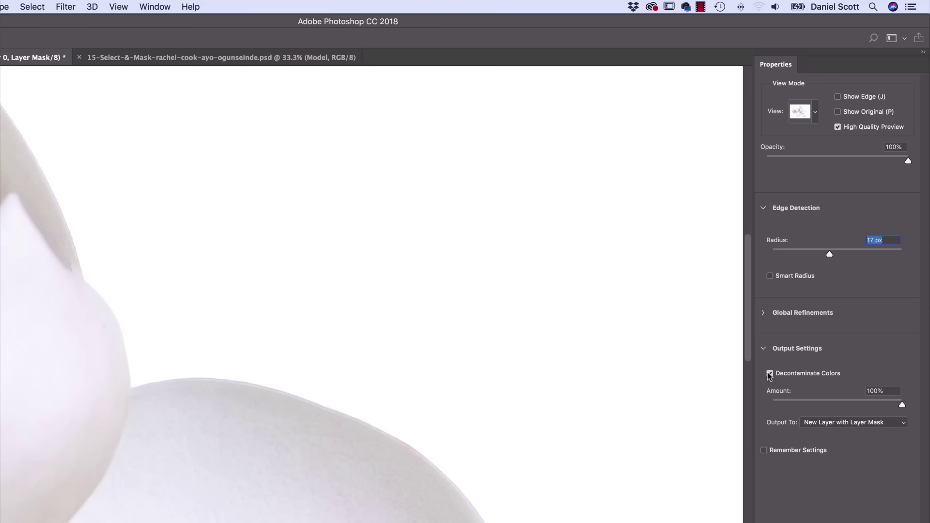
pyautogui.click(762, 314)
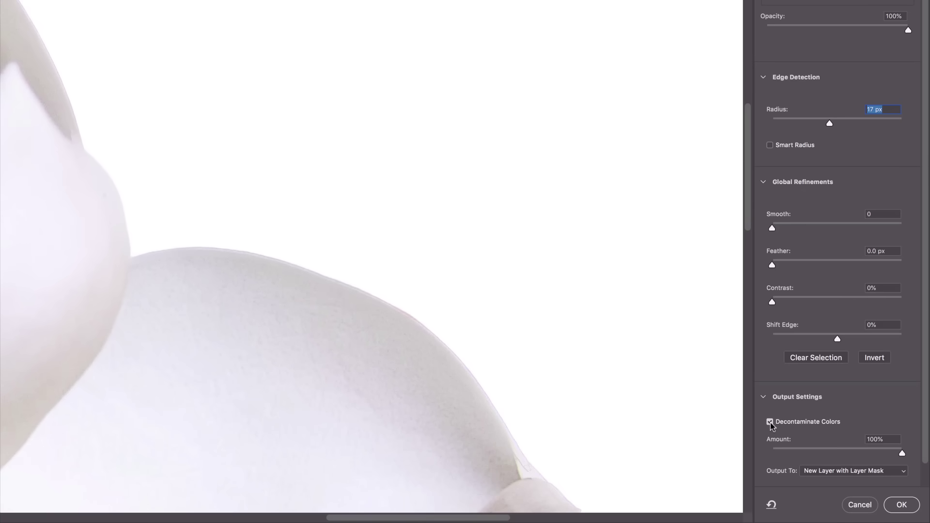
pyautogui.click(770, 422)
# Try Smooth values of 39 and 31 and a 4.0 px Feather on the mask edge, resetting both to 0.
pyautogui.click(823, 226)
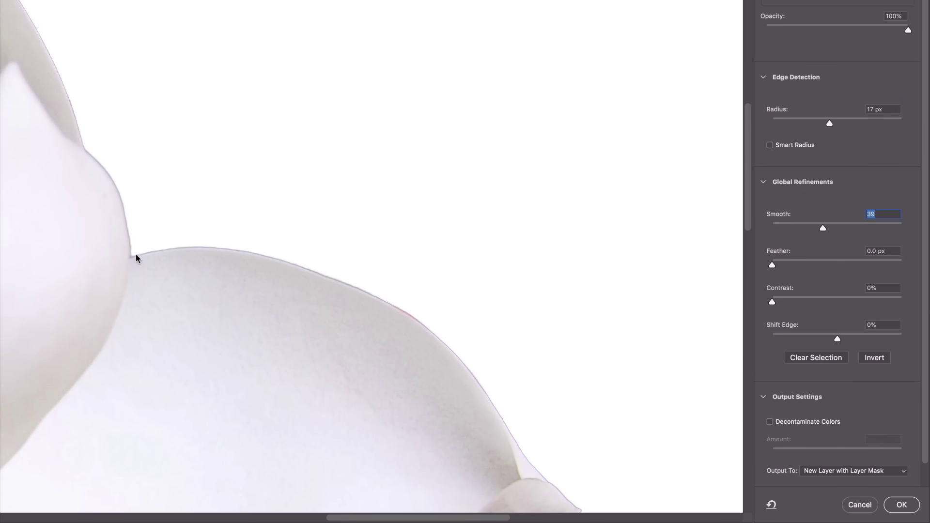
pyautogui.click(811, 228)
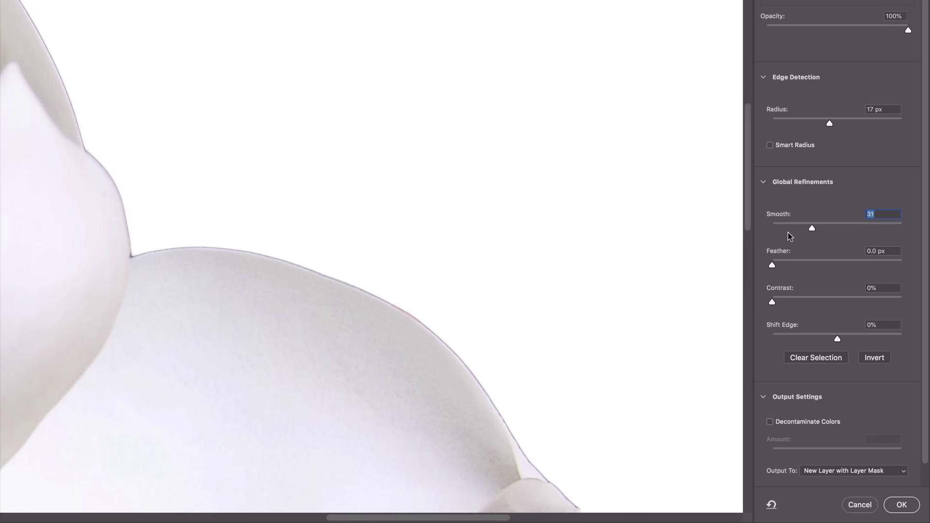
pyautogui.click(770, 233)
pyautogui.click(799, 265)
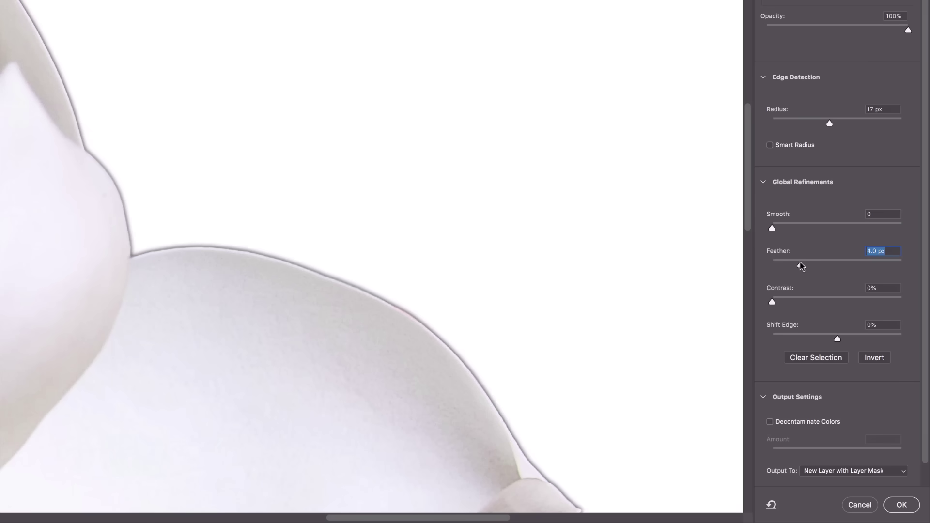
pyautogui.moveTo(800, 265); pyautogui.dragTo(764, 270)
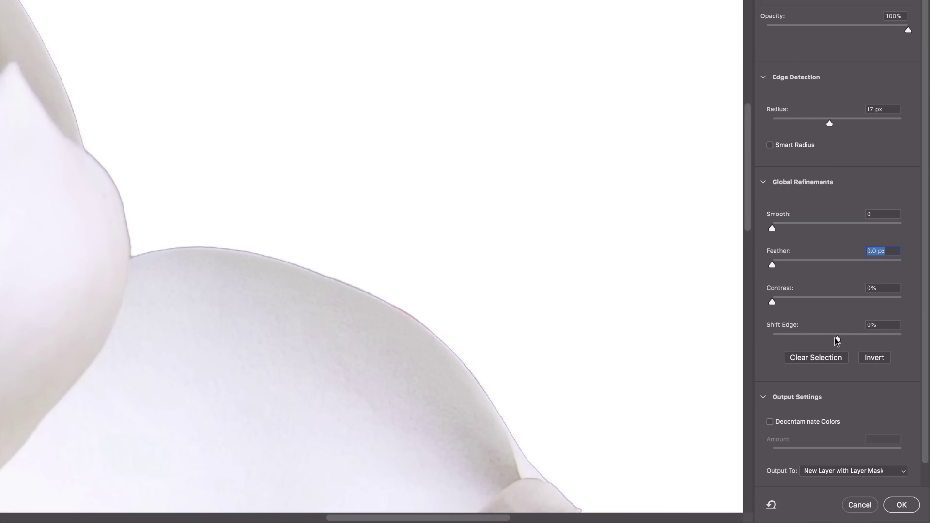
# Test Shift Edge at -50%, -81% and -6% on the flower mask, and leave it at +4%.
pyautogui.moveTo(835, 338); pyautogui.dragTo(805, 341)
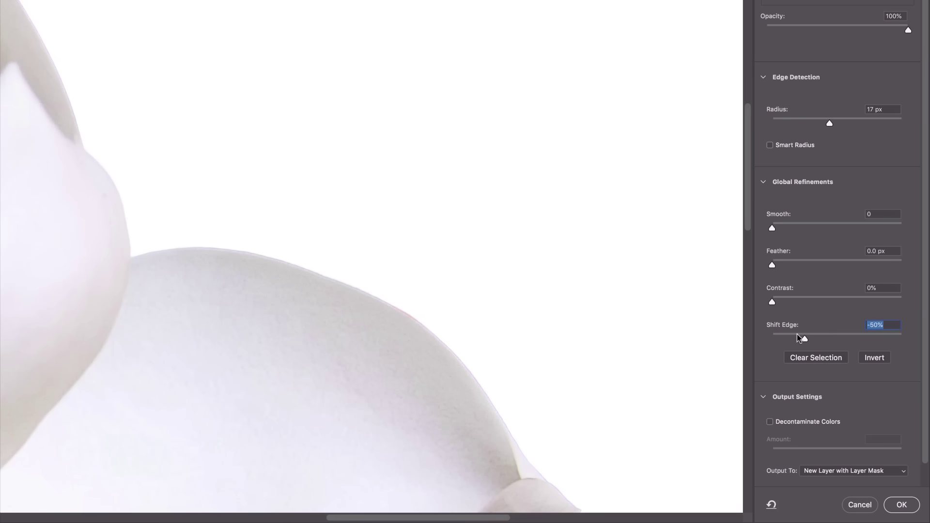
pyautogui.moveTo(801, 338); pyautogui.dragTo(783, 340)
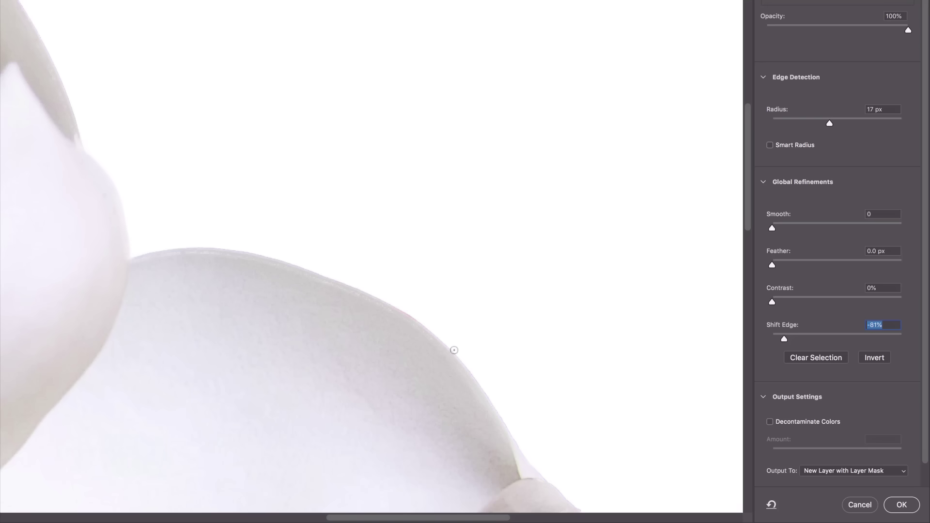
pyautogui.click(832, 339)
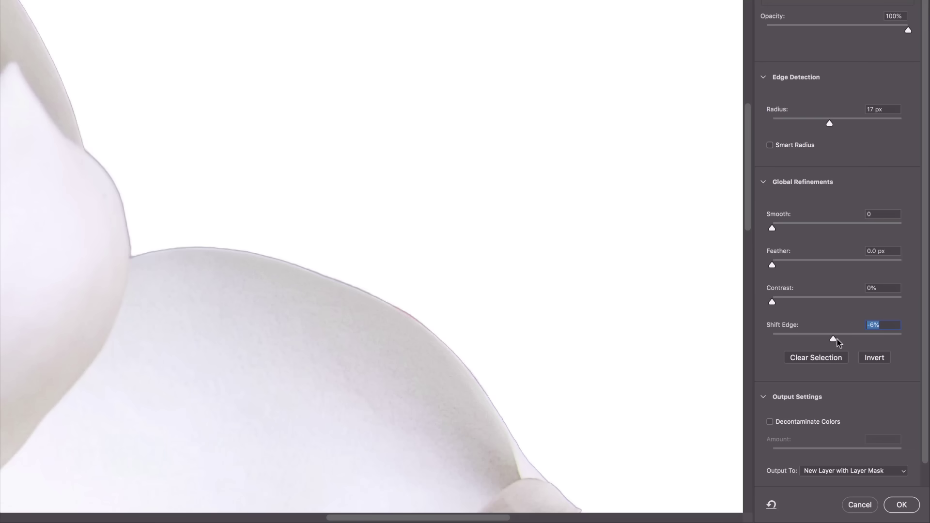
pyautogui.moveTo(832, 339); pyautogui.dragTo(840, 341)
# Output the refined edge to the existing Layer Mask and apply the Select and Mask settings.
pyautogui.click(902, 473)
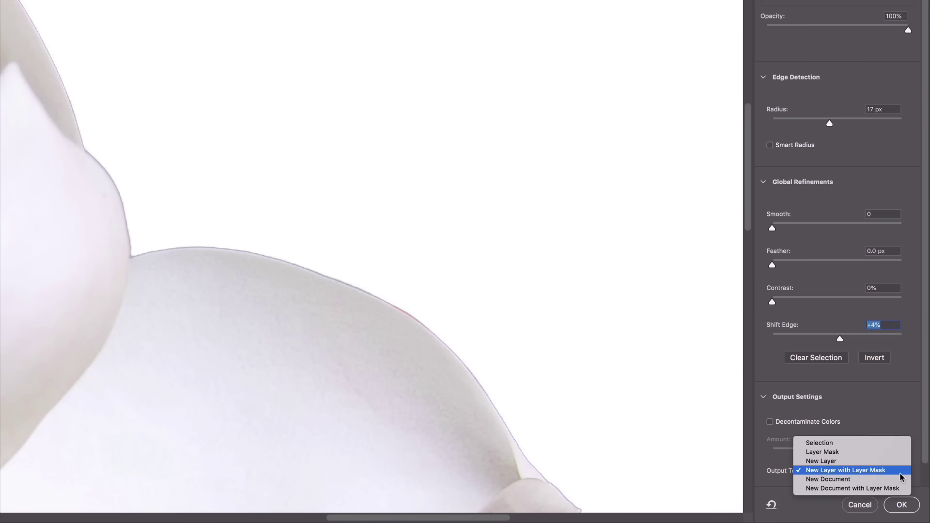
pyautogui.click(814, 453)
pyautogui.click(822, 472)
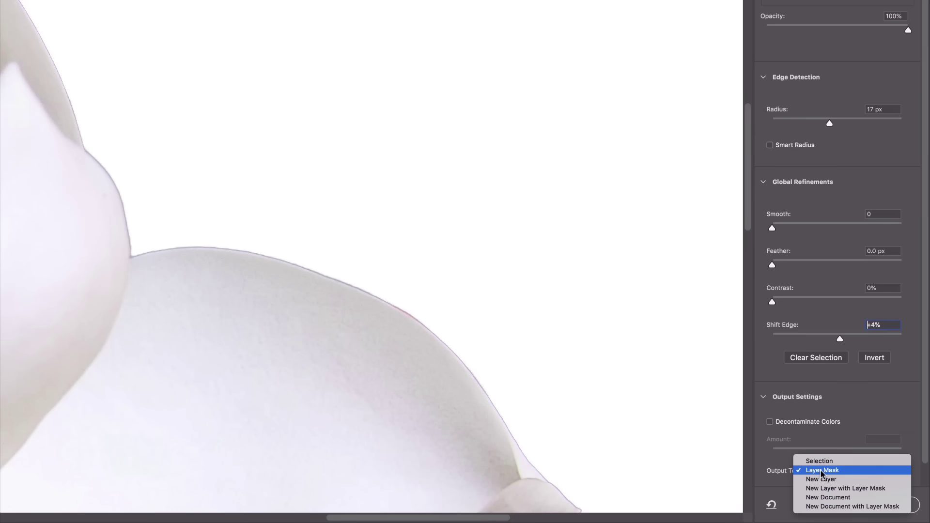
pyautogui.click(780, 474)
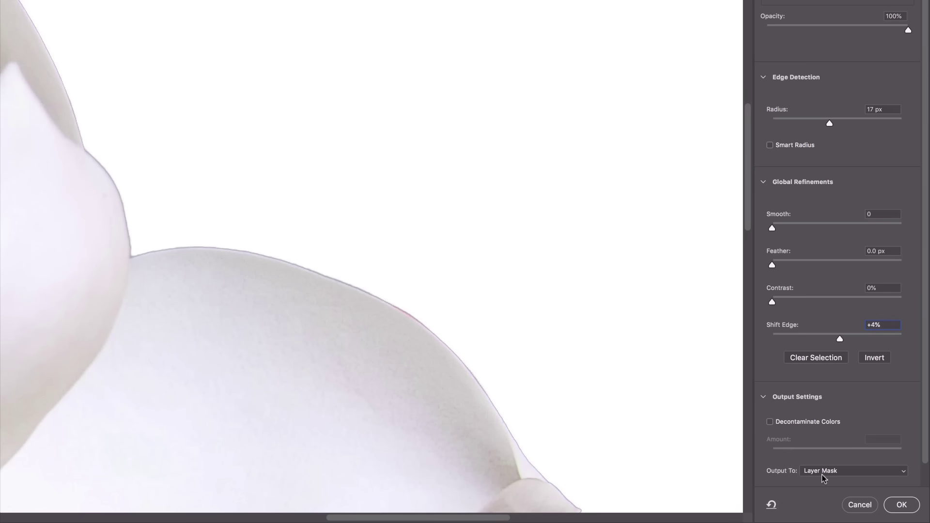
pyautogui.click(900, 505)
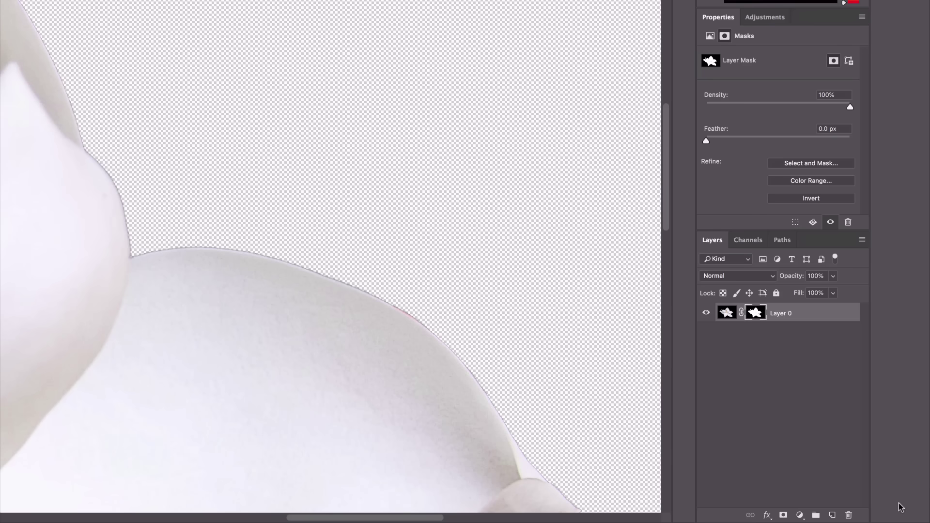
# Reopen the mask in Select and Mask, enable Decontaminate Colors at 100%, and output to New Layer with Layer Mask.
pyautogui.click(808, 164)
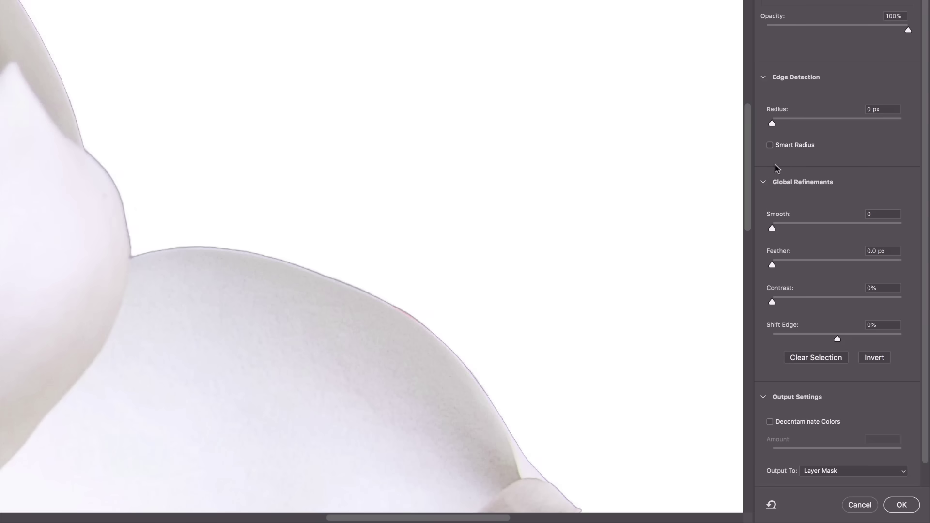
pyautogui.click(770, 422)
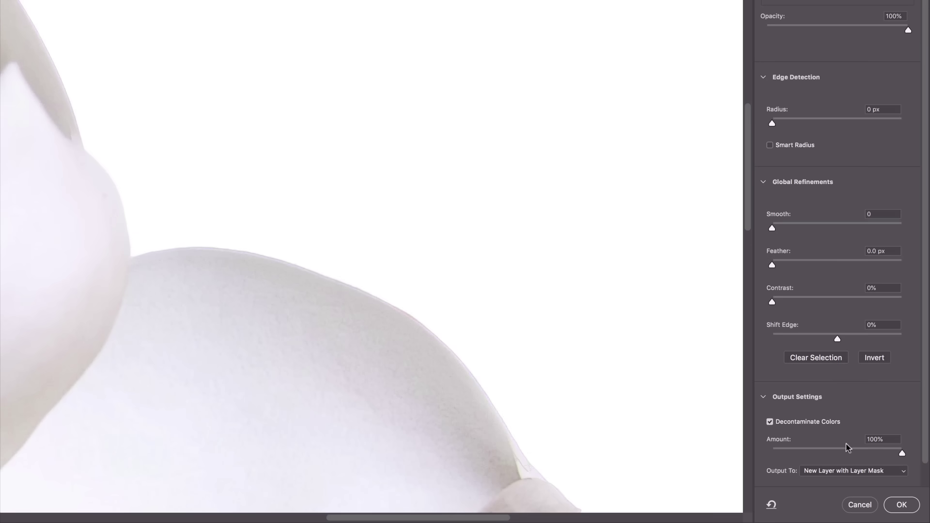
pyautogui.click(845, 471)
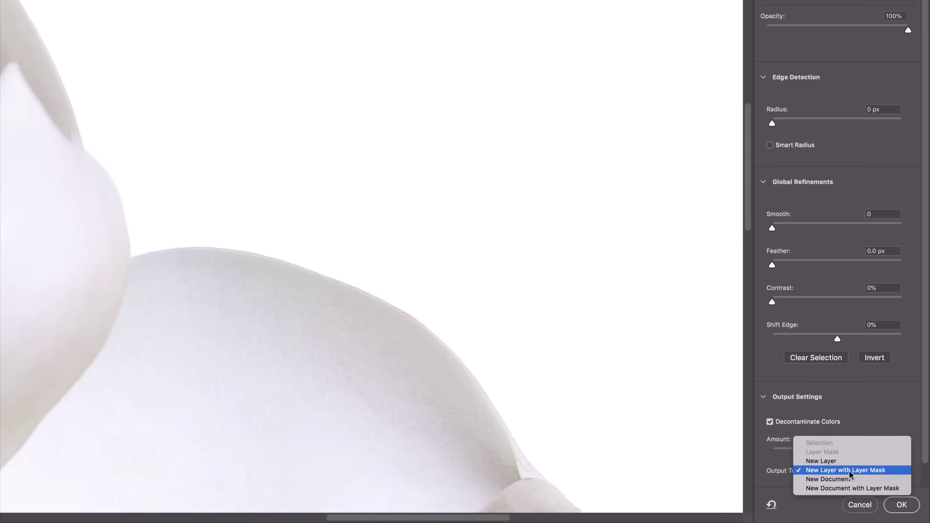
pyautogui.click(892, 507)
pyautogui.click(900, 507)
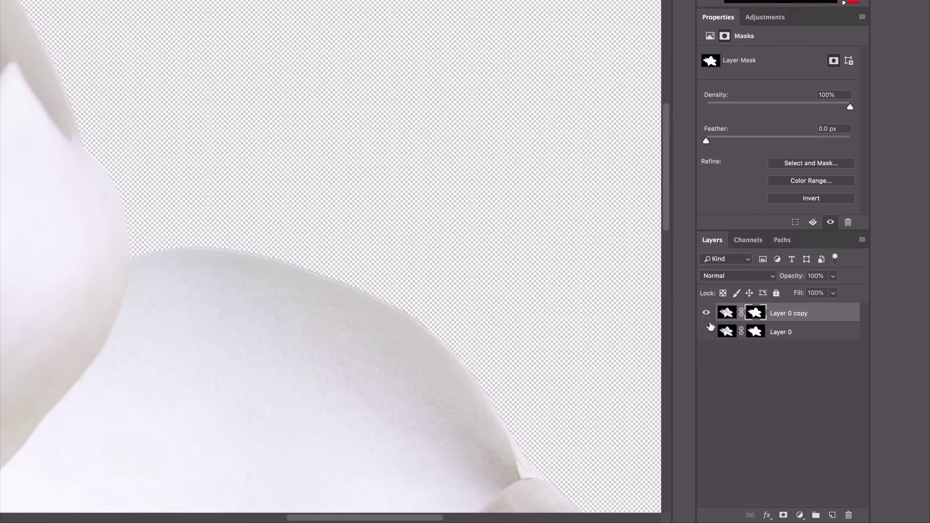
# Compare the decontaminated Layer 0 copy with Layer 0 by toggling their visibility, leaving only the copy shown.
pyautogui.click(705, 313)
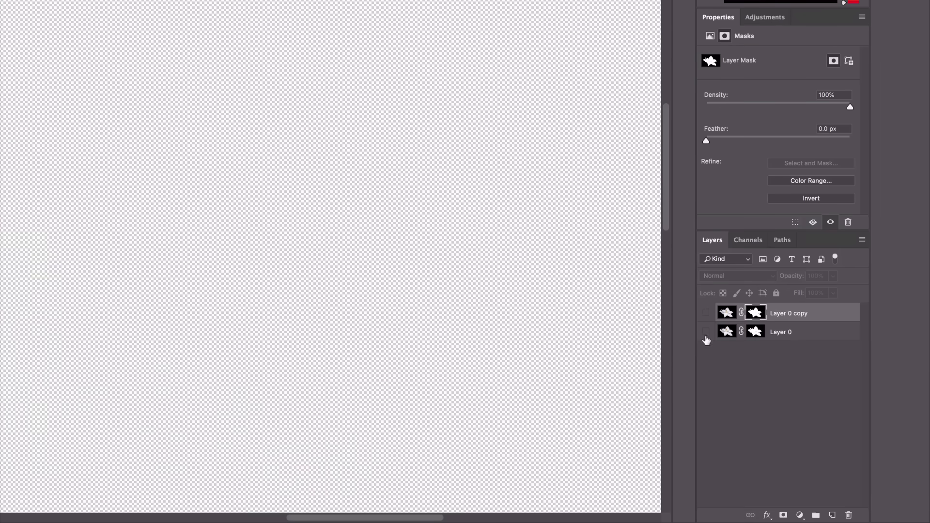
pyautogui.click(706, 331)
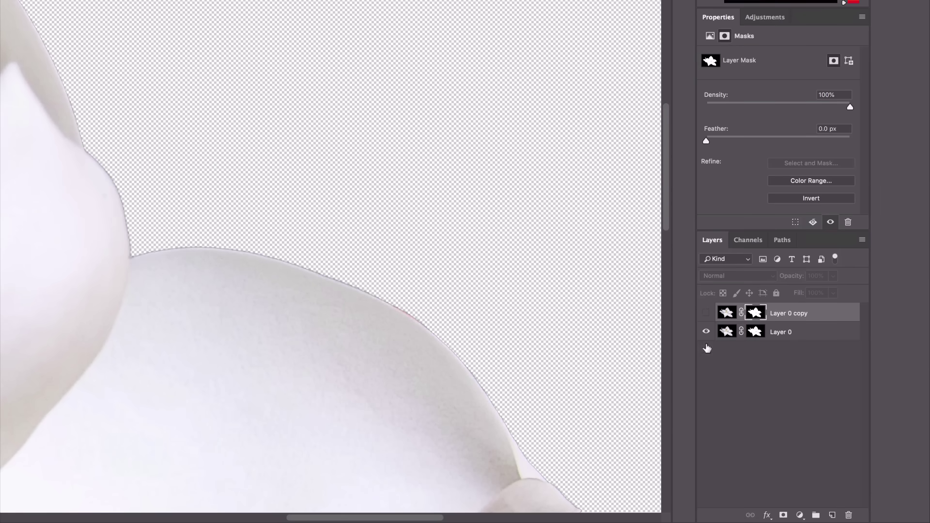
pyautogui.click(706, 312)
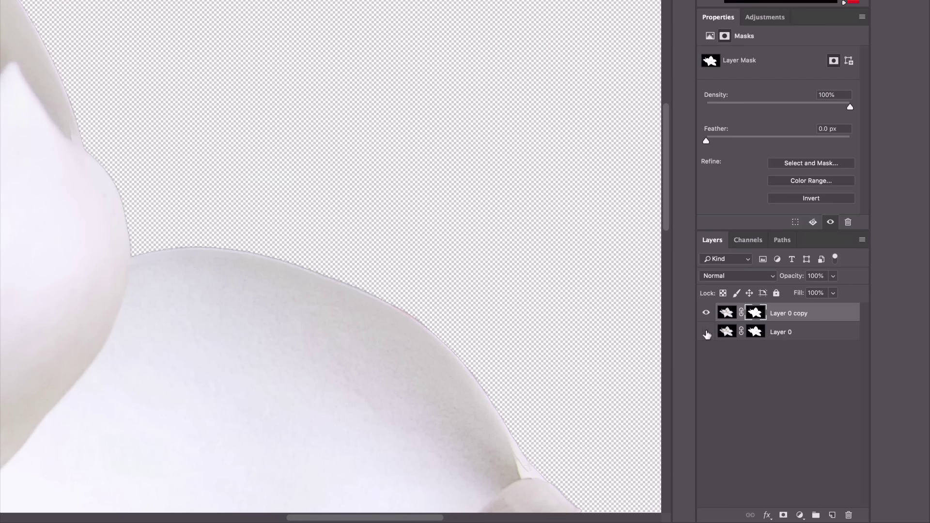
pyautogui.click(706, 332)
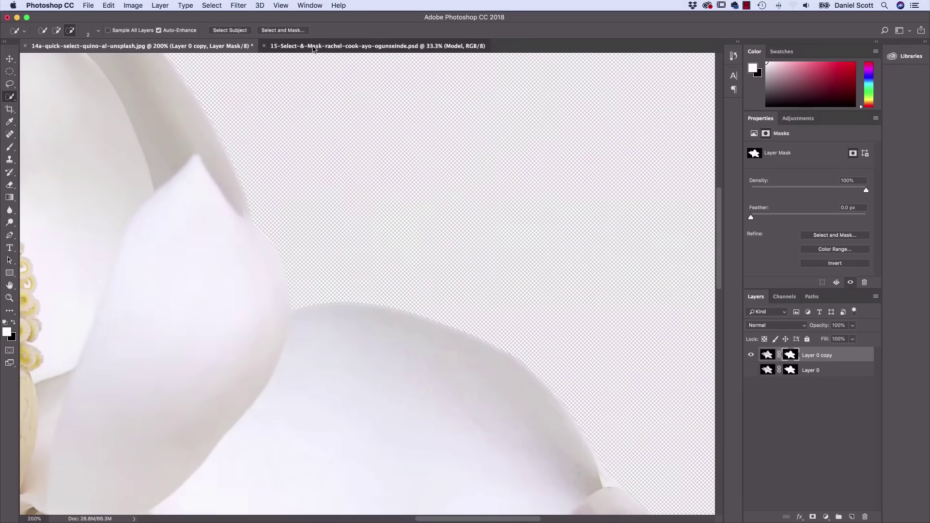
# Switch to the 15-Select-&-Mask document and toggle the Model layer's visibility to view the Sunset layer beneath it.
pyautogui.click(313, 47)
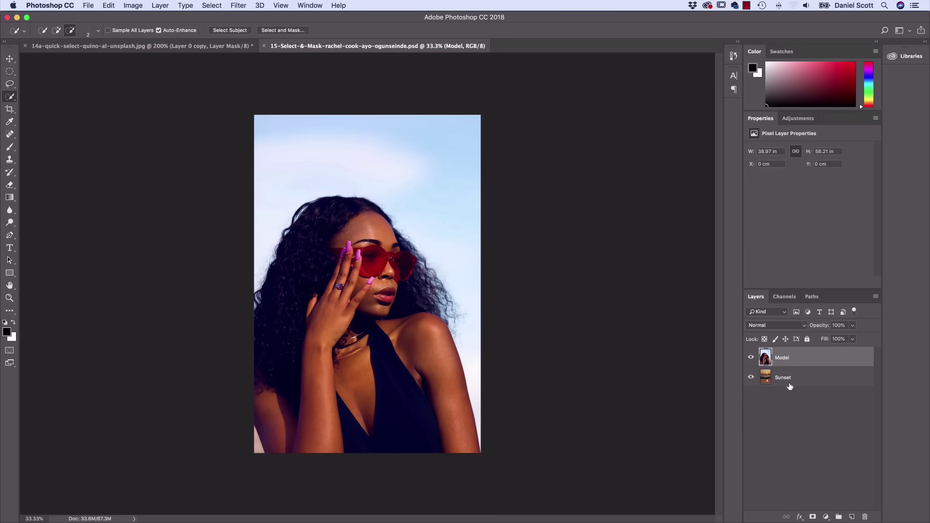
pyautogui.click(750, 358)
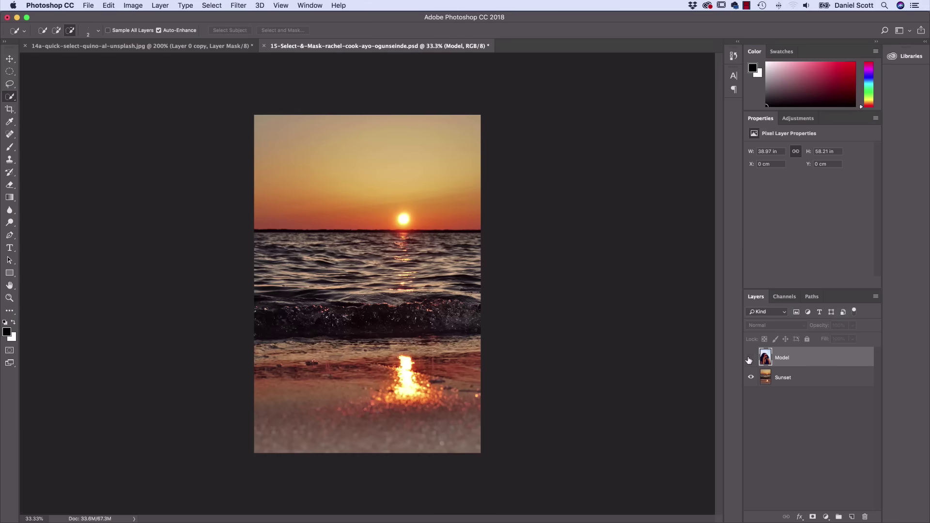
pyautogui.click(750, 357)
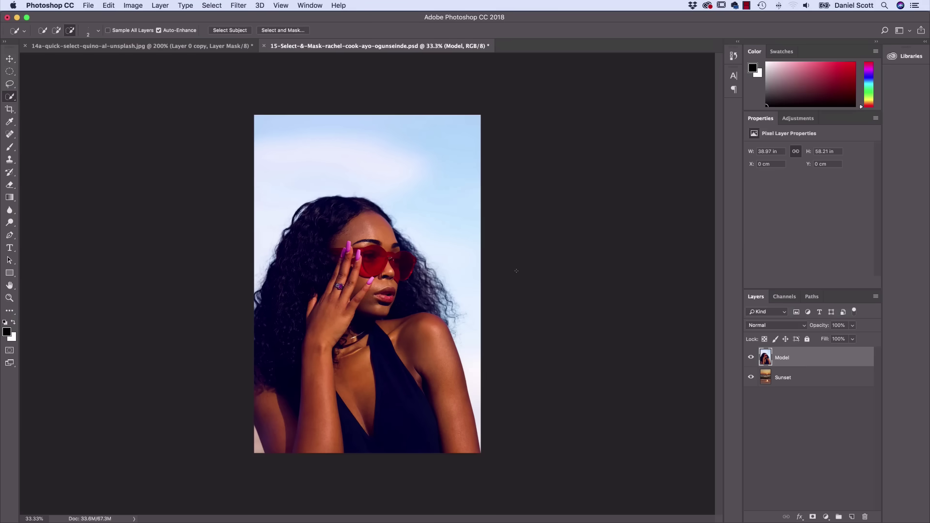
pyautogui.click(750, 358)
pyautogui.click(750, 358)
# Set the Quick Selection brush size to 50 px and select the woman, including her hair, on the Model layer.
pyautogui.click(98, 31)
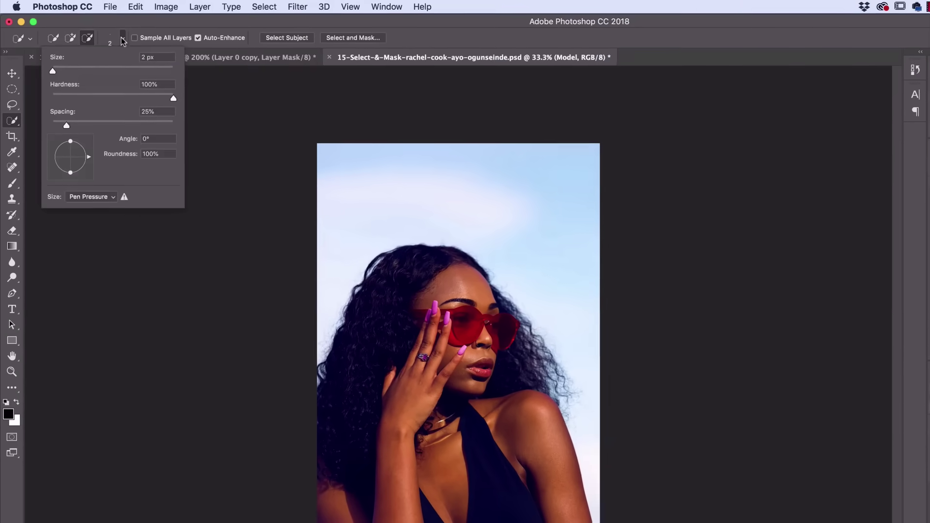
pyautogui.click(122, 38)
pyautogui.click(123, 39)
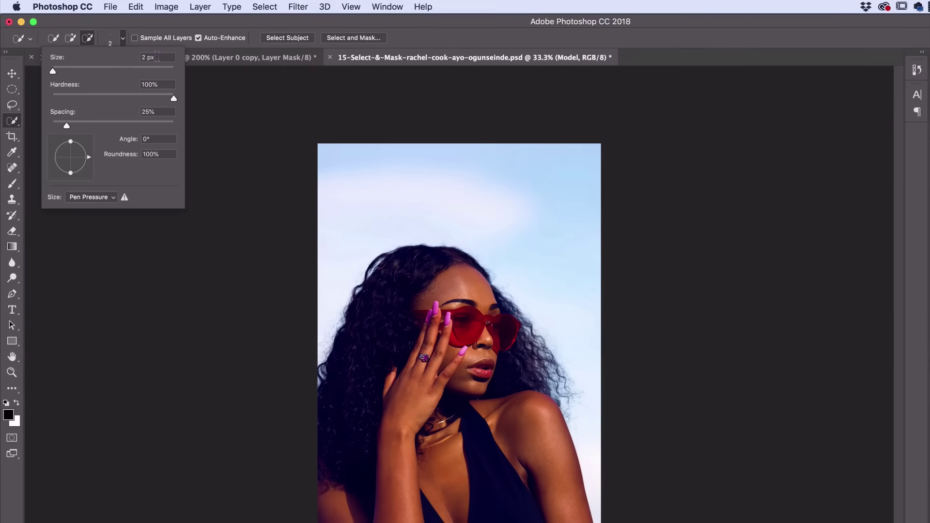
pyautogui.click(145, 57)
pyautogui.write('50')
pyautogui.press('Return')
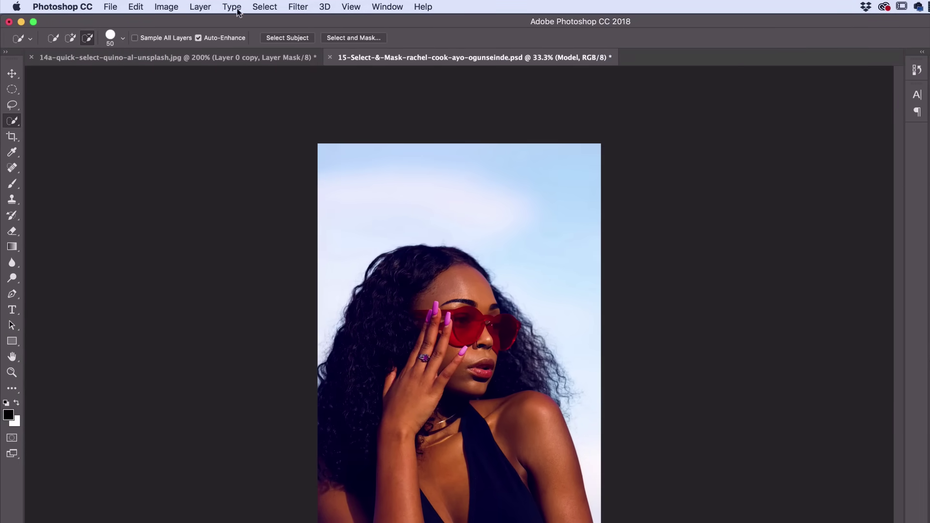
pyautogui.moveTo(439, 377)
pyautogui.mouseDown()
pyautogui.moveTo(428, 355)
pyautogui.moveTo(421, 443)
pyautogui.moveTo(462, 519)
pyautogui.moveTo(375, 518)
pyautogui.moveTo(342, 434)
pyautogui.moveTo(368, 358)
pyautogui.moveTo(419, 322)
pyautogui.moveTo(476, 325)
pyautogui.moveTo(492, 298)
pyautogui.moveTo(508, 371)
pyautogui.mouseUp()
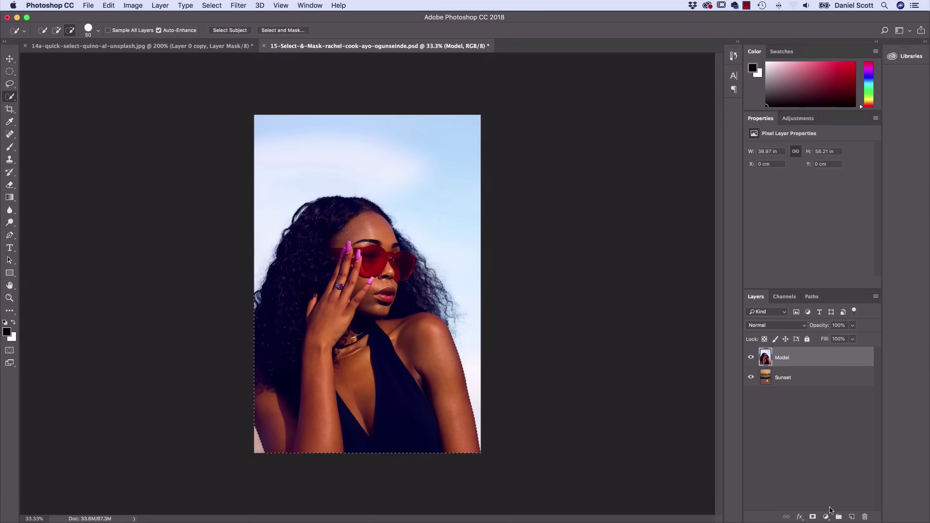
# Add a layer mask to Model from the selection and open it in Select and Mask with the On Black view.
pyautogui.click(812, 517)
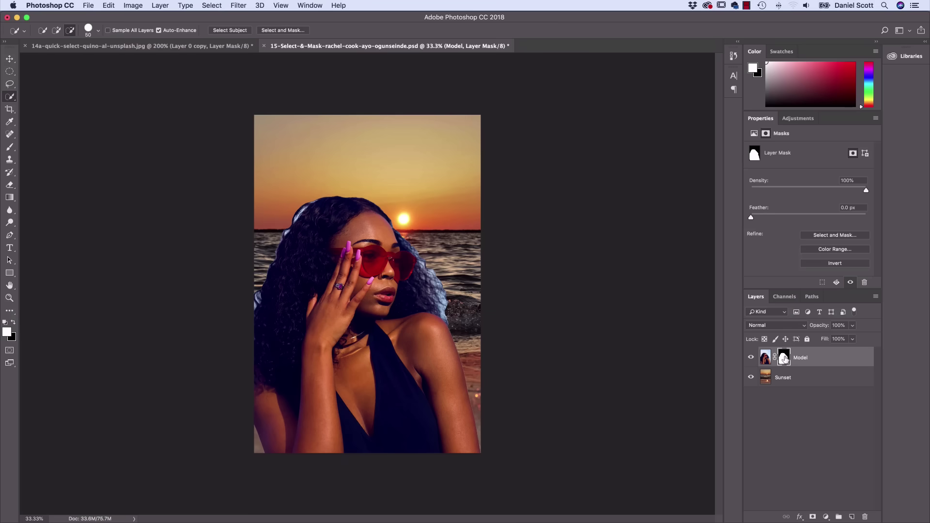
pyautogui.click(826, 236)
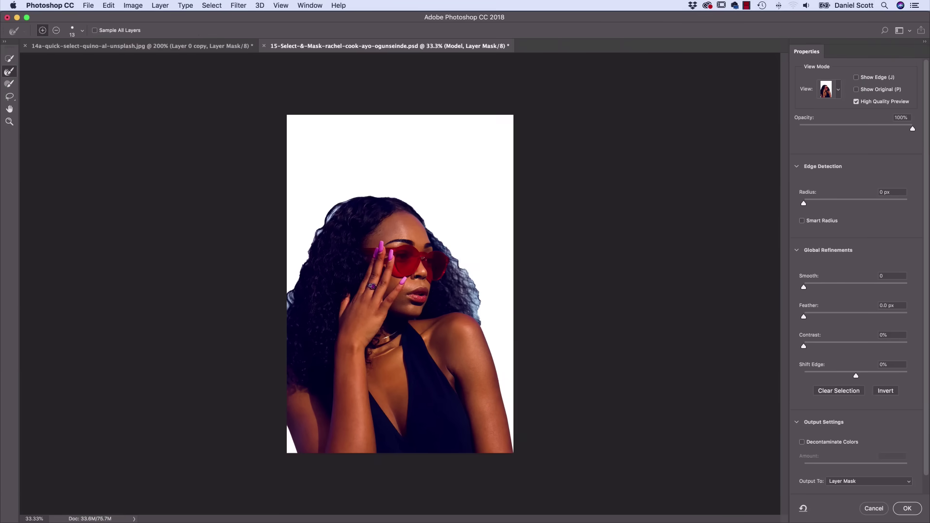
pyautogui.click(839, 90)
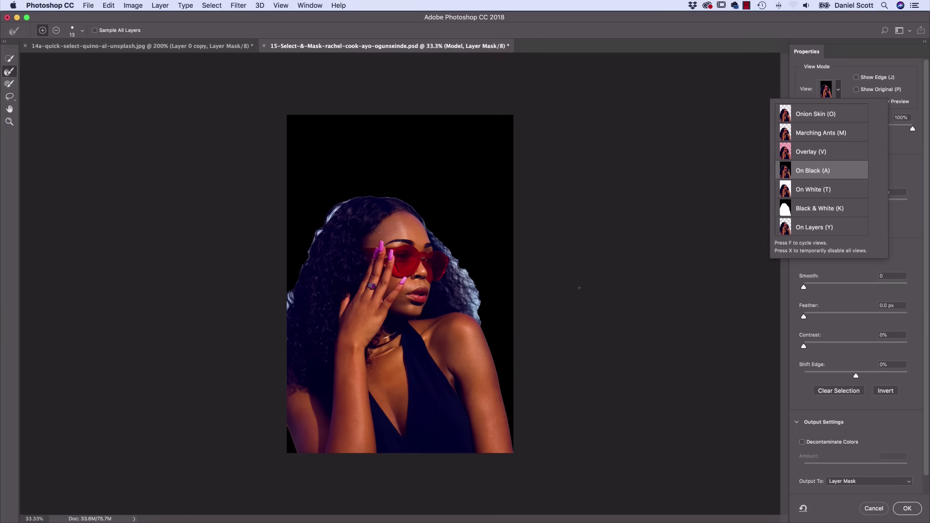
pyautogui.click(909, 162)
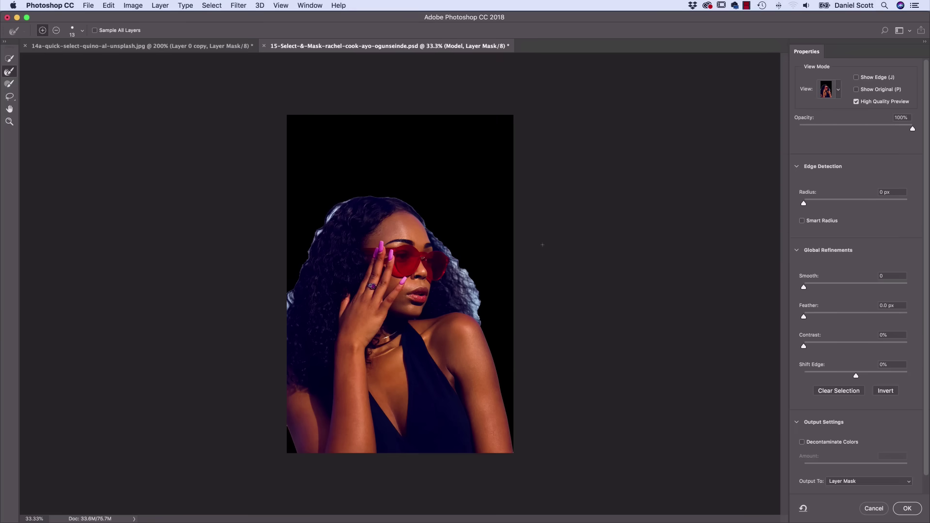
# Try an Edge Detection radius of 7 px on the model's hair edge and reset it to 0 px.
pyautogui.press('super+plus')
pyautogui.press('super+plus')
pyautogui.press('super+plus')
pyautogui.moveTo(589, 222); pyautogui.dragTo(417, 213)
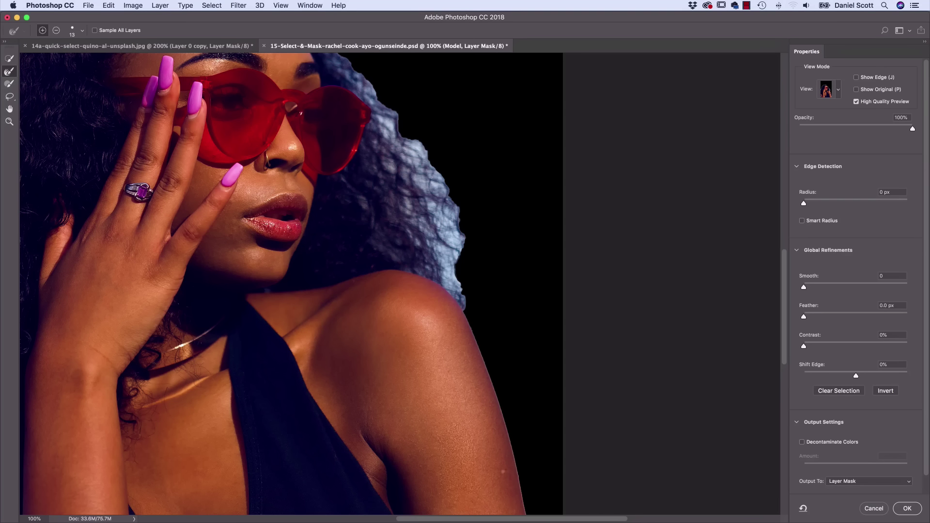
pyautogui.click(829, 203)
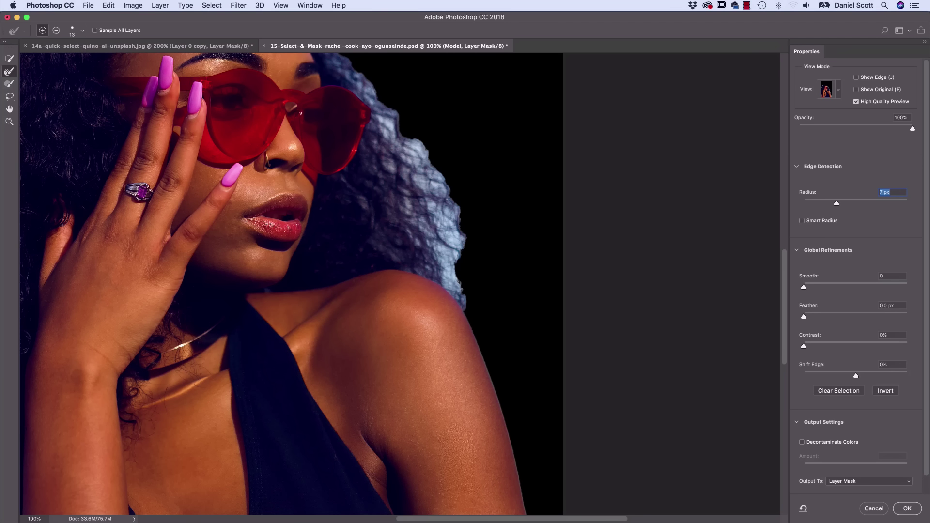
pyautogui.moveTo(835, 204); pyautogui.dragTo(802, 204)
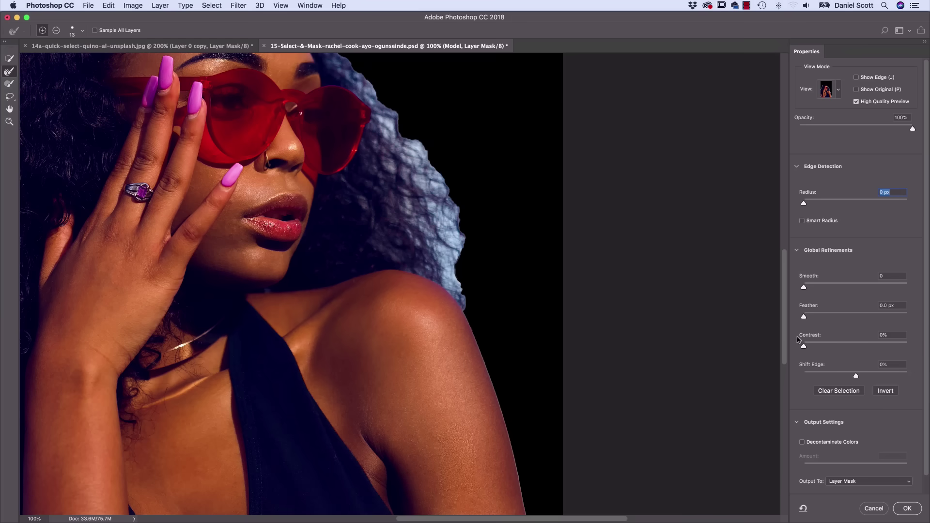
# Collapse the Global Refinements settings and set the Refine Edge Brush size to 73 px.
pyautogui.click(797, 250)
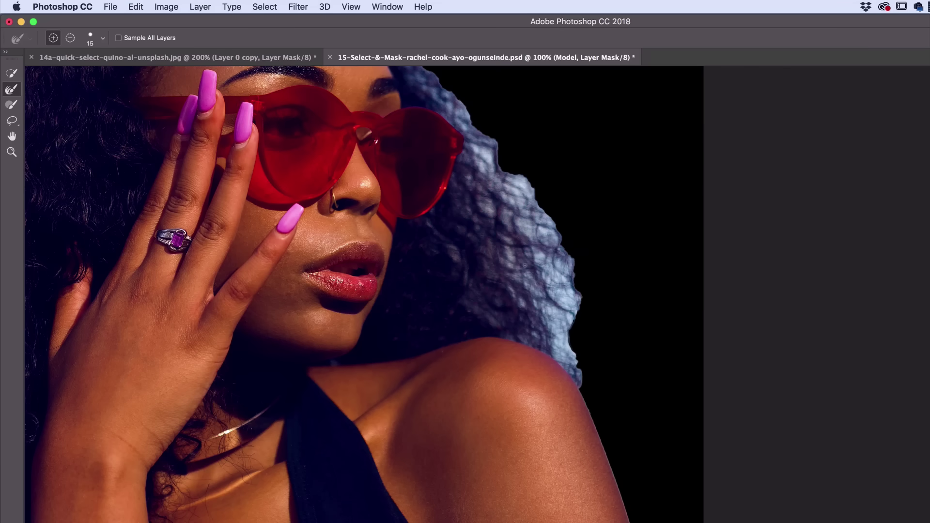
pyautogui.press(']')
pyautogui.press(']')
pyautogui.press(']')
pyautogui.press(']')
pyautogui.press(']')
pyautogui.press(']')
pyautogui.press(']')
pyautogui.press(']')
pyautogui.press(']')
pyautogui.press(']')
pyautogui.press(']')
pyautogui.click(103, 39)
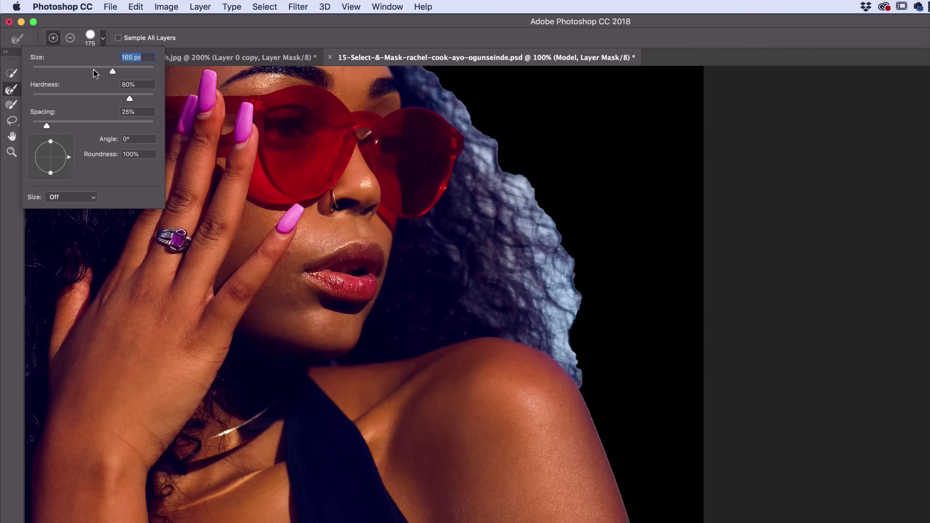
pyautogui.moveTo(96, 73); pyautogui.dragTo(76, 71)
pyautogui.click(302, 30)
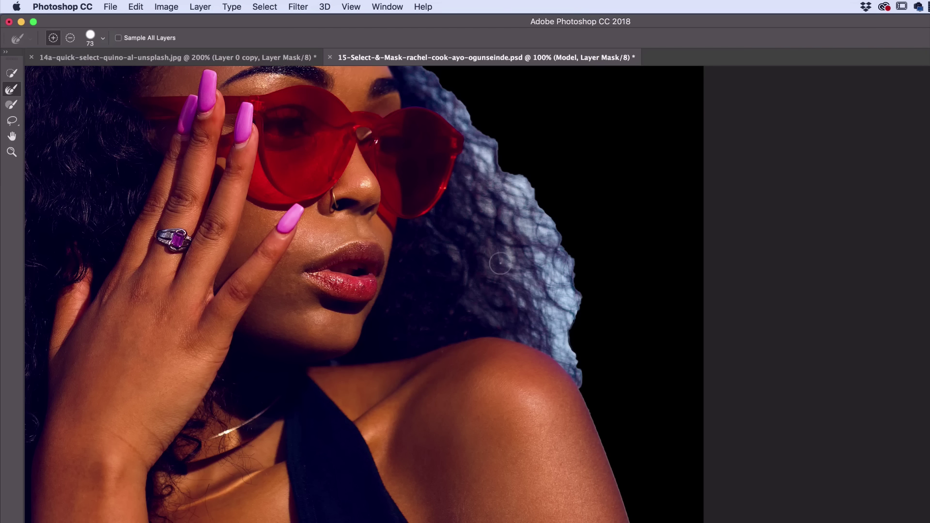
# Enlarge the Refine Edge Brush to 175 px and paint along the hair's outer edge from beside the sunglasses to the shoulder.
pyautogui.press(']')
pyautogui.press(']')
pyautogui.press(']')
pyautogui.press(']')
pyautogui.press(']')
pyautogui.press('[')
pyautogui.press('[')
pyautogui.press(']')
pyautogui.press(']')
pyautogui.press('[')
pyautogui.press(']')
pyautogui.press(']')
pyautogui.press(']')
pyautogui.press(']')
pyautogui.press(']')
pyautogui.press(']')
pyautogui.press(']')
pyautogui.press('[')
pyautogui.press('[')
pyautogui.press('[')
pyautogui.moveTo(520, 173)
pyautogui.mouseDown()
pyautogui.moveTo(493, 161)
pyautogui.moveTo(493, 150)
pyautogui.moveTo(591, 342)
pyautogui.mouseUp()
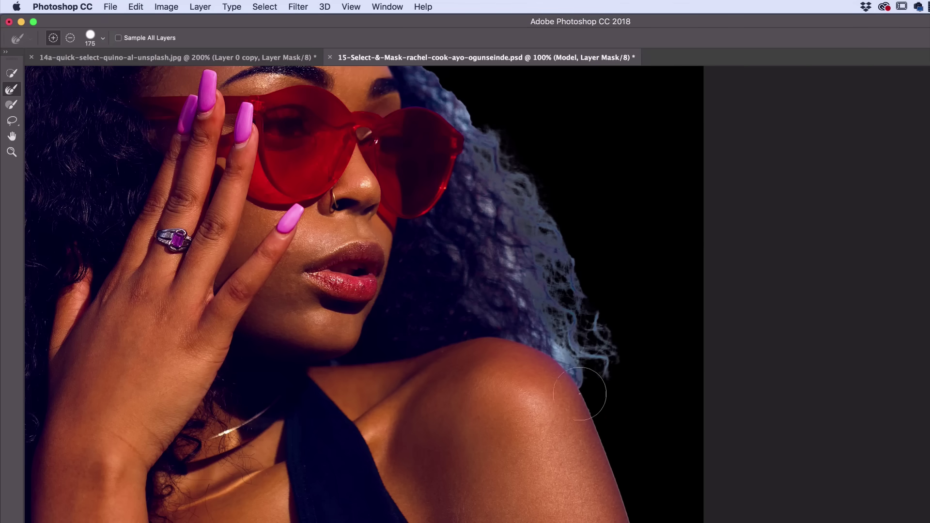
# Set the Refine Edge Brush to 70 px and paint over the bluish patches inside the hair beside the face.
pyautogui.press('[')
pyautogui.press('[')
pyautogui.press('[')
pyautogui.press('[')
pyautogui.press('[')
pyautogui.press('[')
pyautogui.press('[')
pyautogui.press('[')
pyautogui.press('[')
pyautogui.press('[')
pyautogui.press('[')
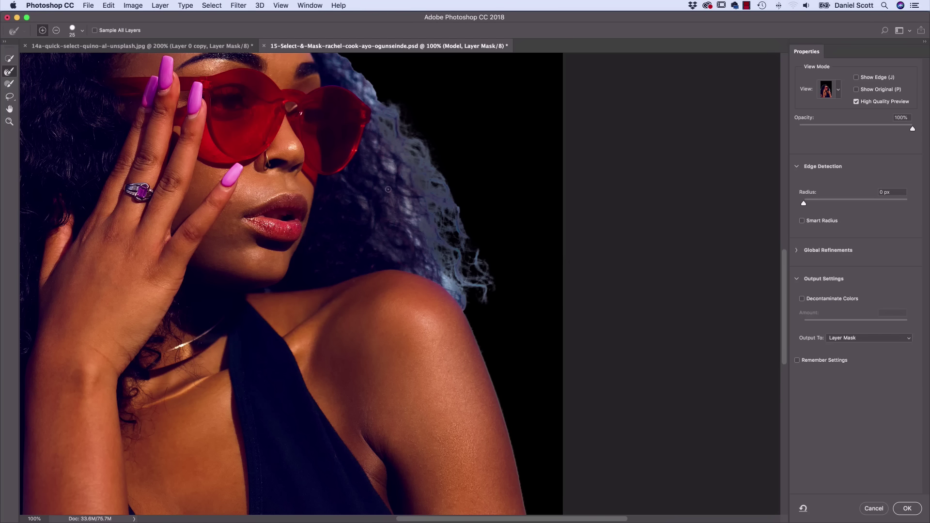
pyautogui.press(']')
pyautogui.press(']')
pyautogui.press(']')
pyautogui.press(']')
pyautogui.press(']')
pyautogui.moveTo(393, 172)
pyautogui.mouseDown()
pyautogui.moveTo(400, 240)
pyautogui.moveTo(407, 202)
pyautogui.moveTo(425, 259)
pyautogui.moveTo(418, 241)
pyautogui.mouseUp()
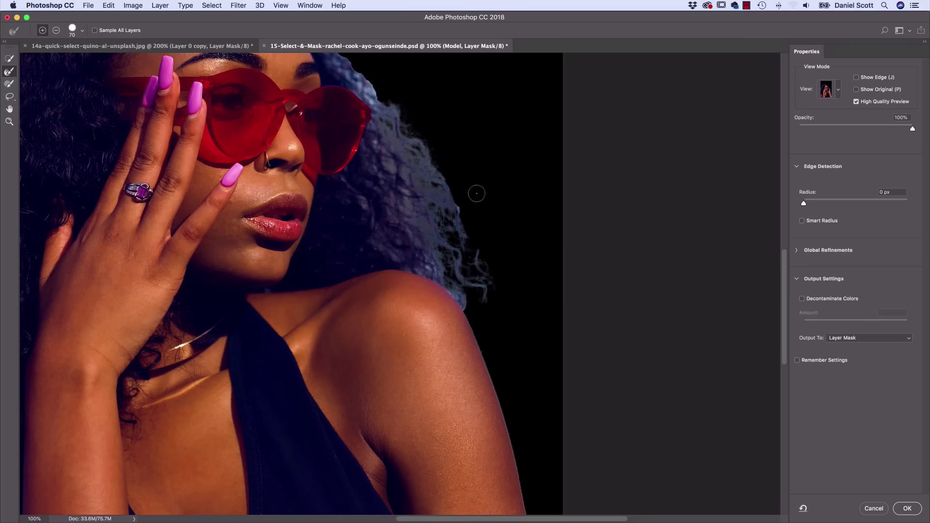
# Refine the hair edge beside the forehead and sunglasses, and the strands just above the shoulder.
pyautogui.scroll(5, 397, 112)
pyautogui.hscroll(-4, 397, 112)
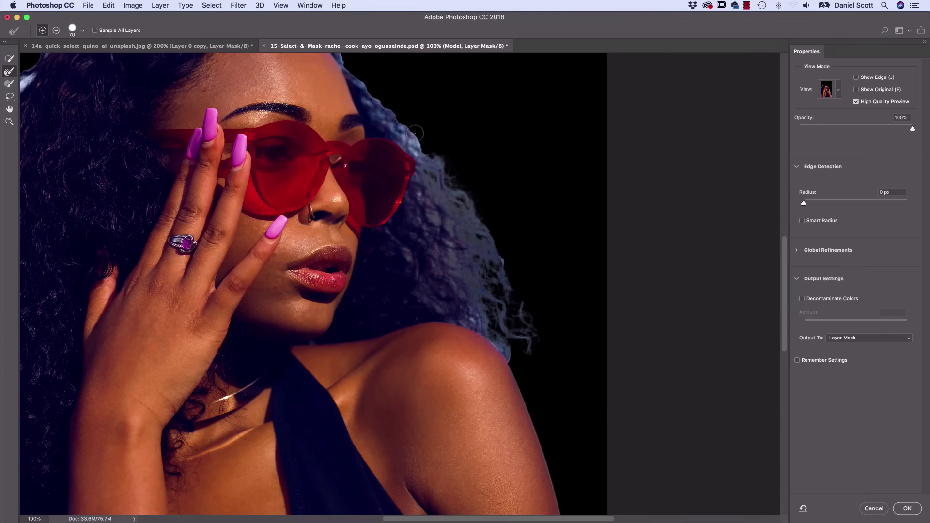
pyautogui.moveTo(384, 103)
pyautogui.mouseDown()
pyautogui.moveTo(354, 78)
pyautogui.moveTo(386, 141)
pyautogui.moveTo(414, 149)
pyautogui.mouseUp()
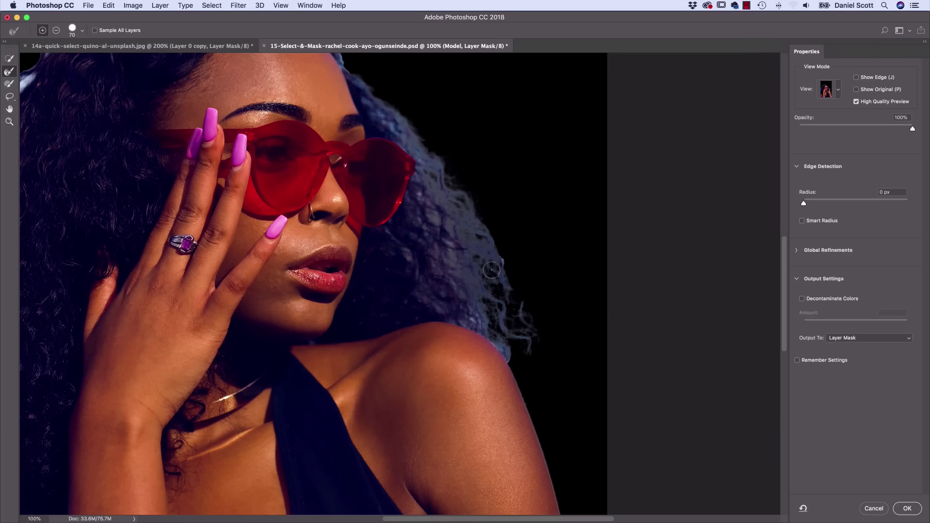
pyautogui.moveTo(479, 308)
pyautogui.mouseDown()
pyautogui.moveTo(511, 341)
pyautogui.moveTo(496, 340)
pyautogui.moveTo(513, 354)
pyautogui.mouseUp()
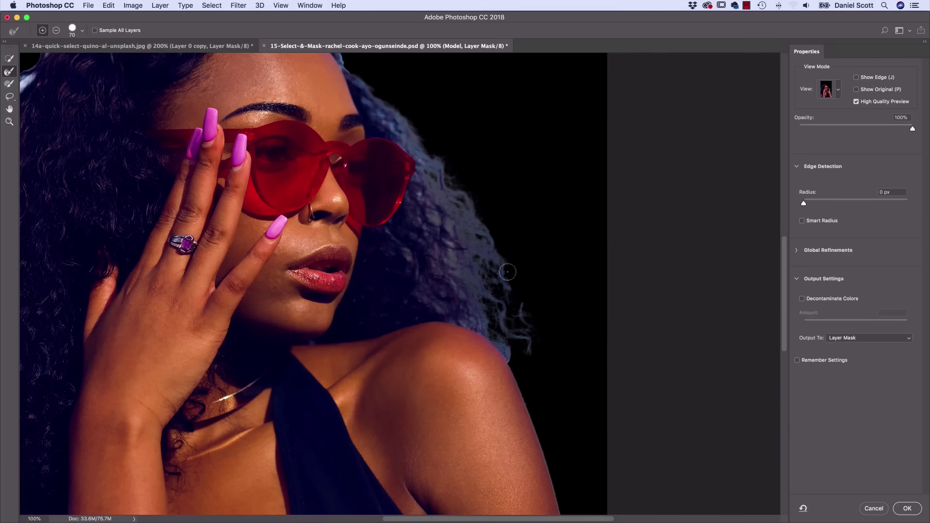
# Paint the Refine Edge Brush along the hair edge behind the raised hand, from the crown down to the image border.
pyautogui.moveTo(462, 197); pyautogui.dragTo(545, 322)
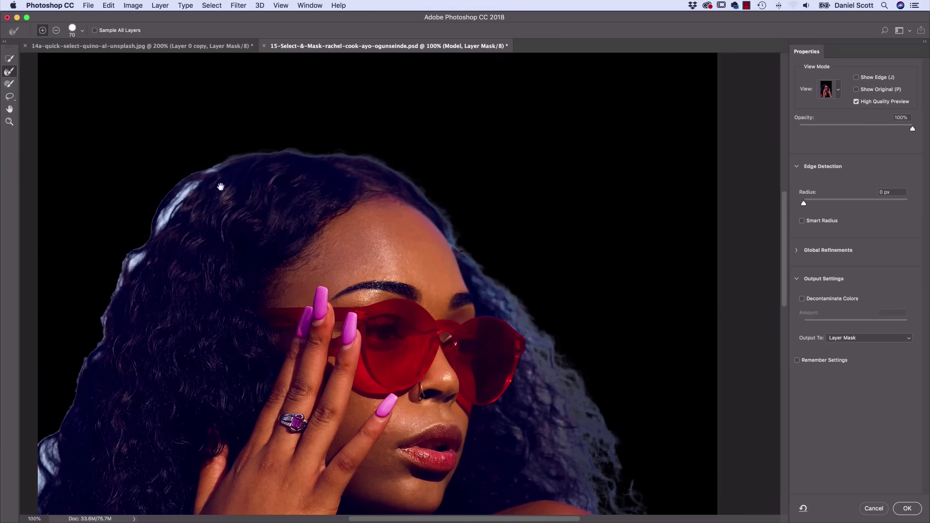
pyautogui.moveTo(218, 187); pyautogui.dragTo(335, 148)
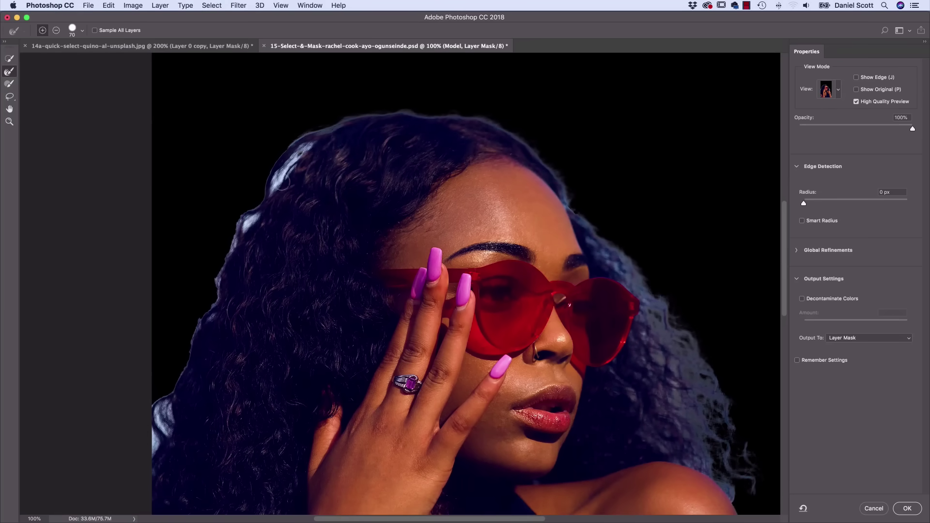
pyautogui.moveTo(274, 204)
pyautogui.mouseDown()
pyautogui.moveTo(307, 147)
pyautogui.moveTo(276, 181)
pyautogui.mouseUp()
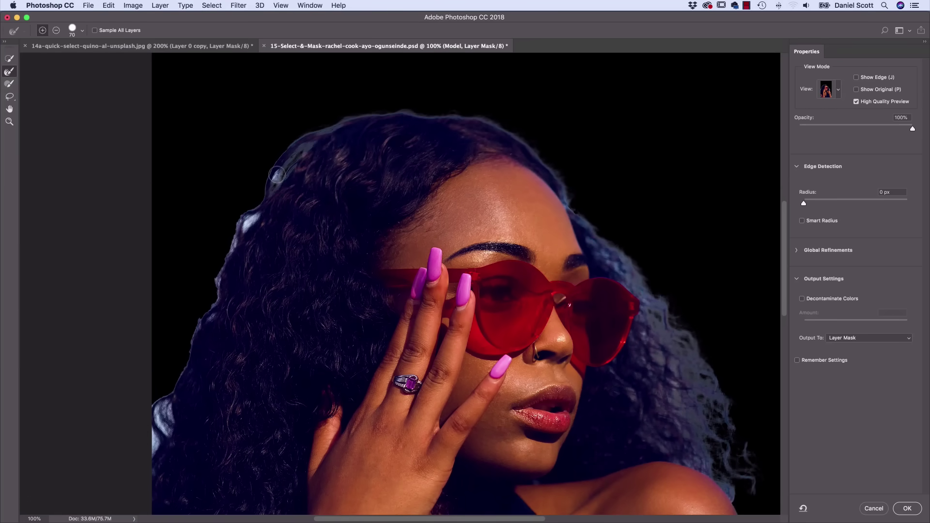
pyautogui.moveTo(239, 264); pyautogui.dragTo(291, 207)
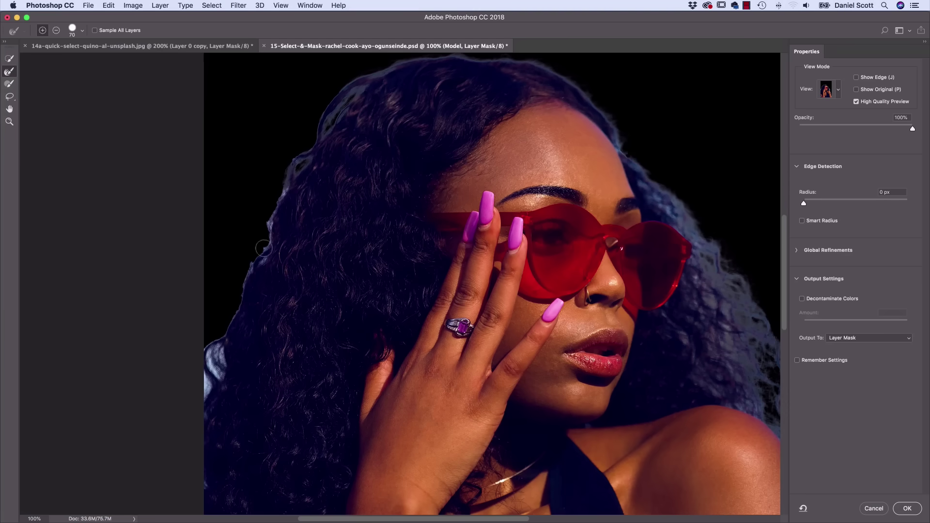
pyautogui.moveTo(241, 292)
pyautogui.mouseDown()
pyautogui.moveTo(220, 376)
pyautogui.moveTo(206, 361)
pyautogui.moveTo(205, 397)
pyautogui.moveTo(208, 346)
pyautogui.moveTo(200, 347)
pyautogui.moveTo(201, 402)
pyautogui.mouseUp()
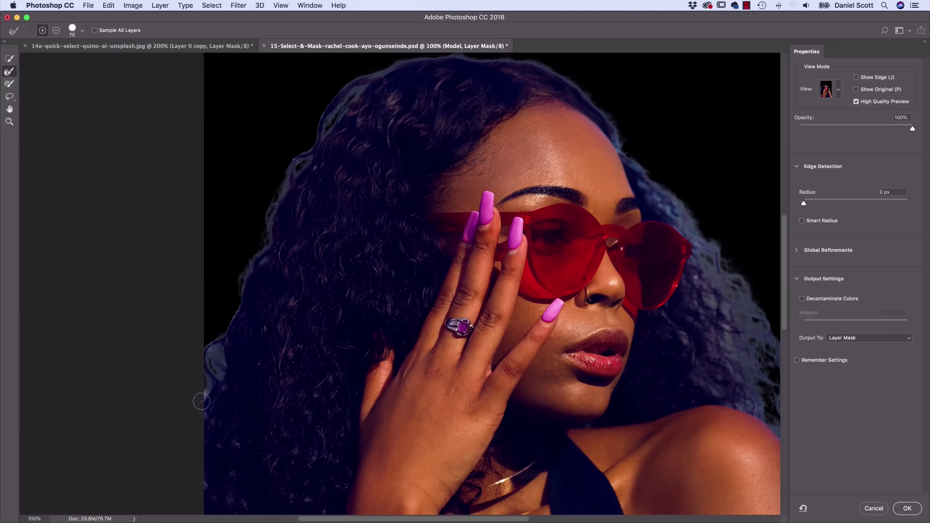
pyautogui.moveTo(376, 167); pyautogui.dragTo(359, 153)
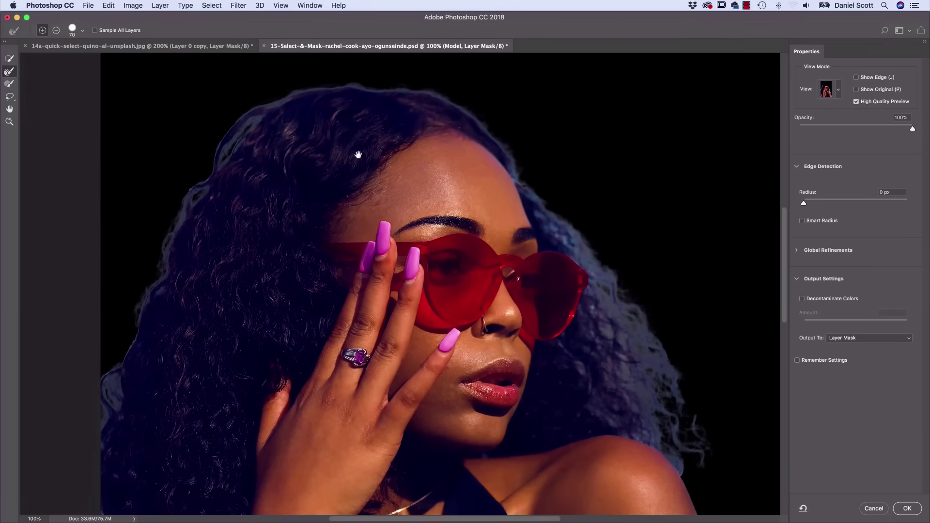
# Change the Select and Mask view to On Layers to preview the model against the sunset.
pyautogui.click(837, 89)
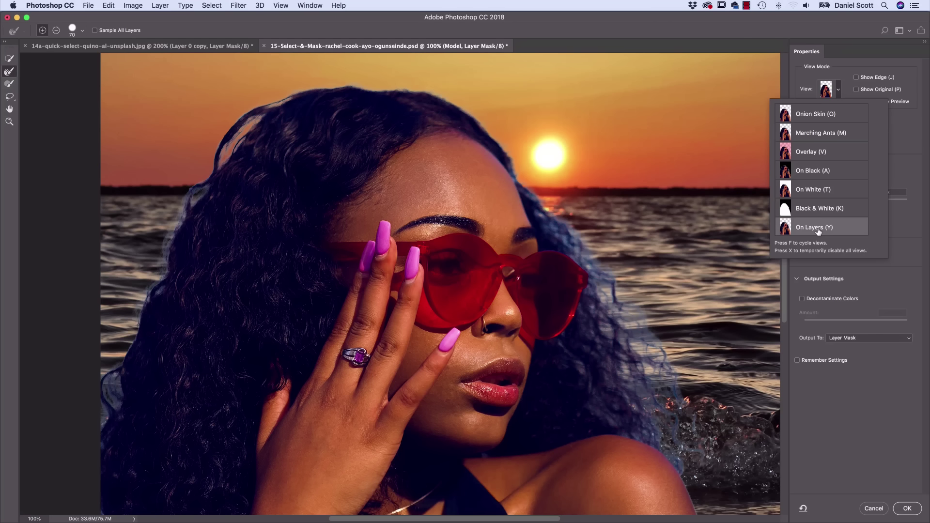
pyautogui.click(814, 231)
pyautogui.click(908, 232)
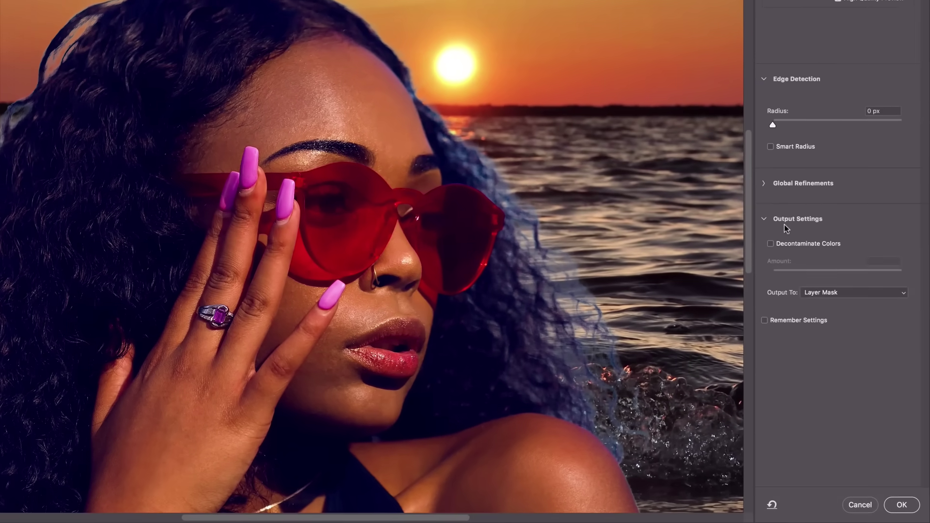
# Enable Decontaminate Colors in the output settings and inspect the model's hair and shoulder edges against the sunset.
pyautogui.click(797, 280)
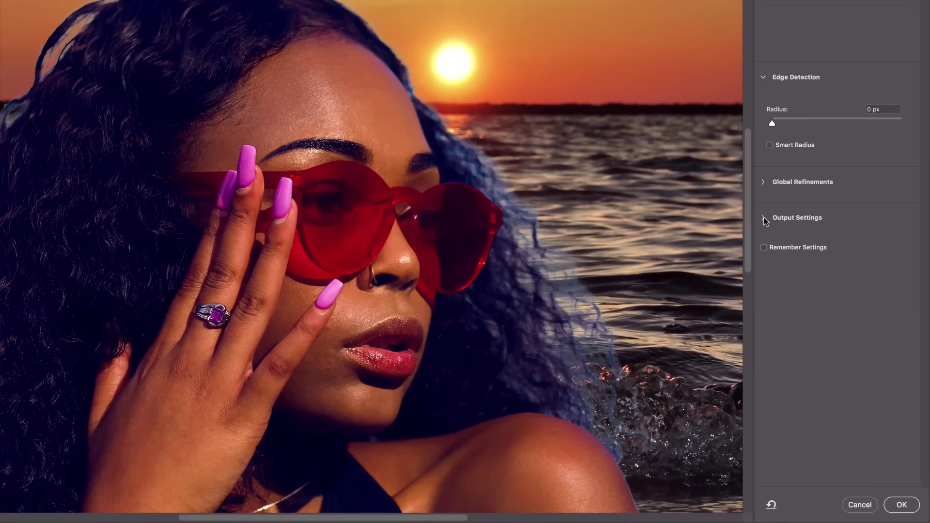
pyautogui.click(763, 218)
pyautogui.click(769, 243)
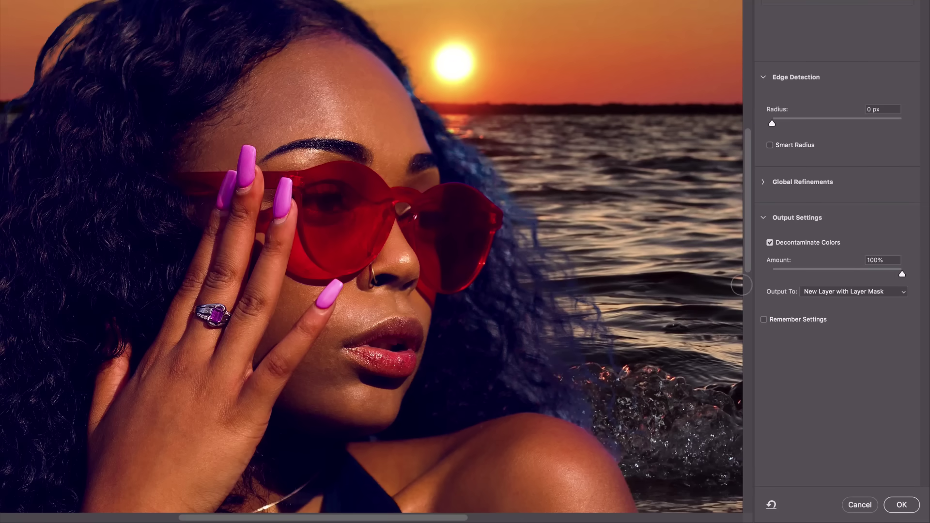
pyautogui.scroll(-5, 574, 354)
pyautogui.hscroll(2, 574, 353)
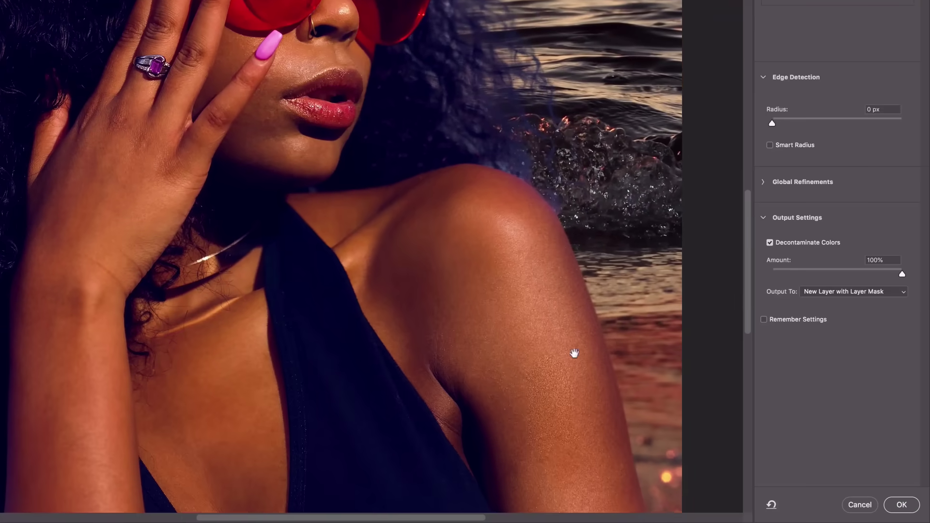
pyautogui.scroll(6, 575, 353)
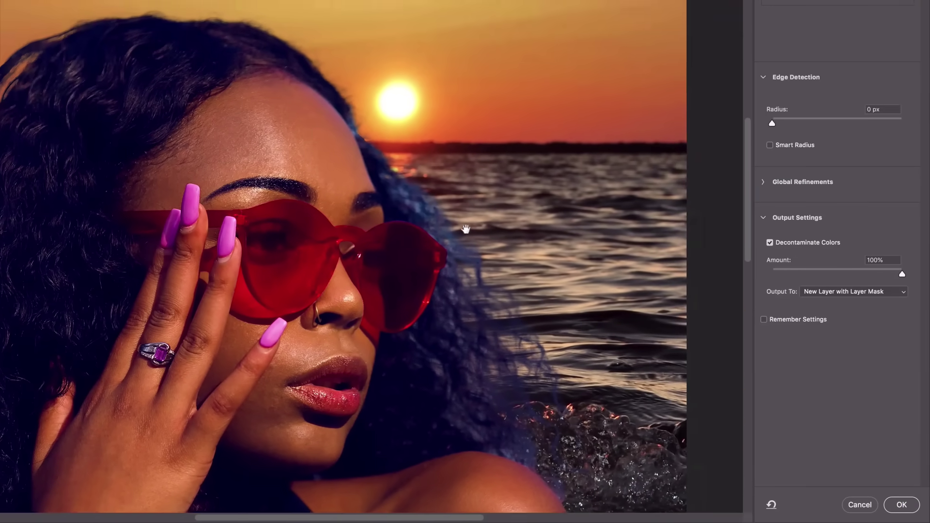
# Touch up the light hair strands just beside the sunglasses' outer frame with a smaller Refine Edge Brush.
pyautogui.hscroll(4, 465, 229)
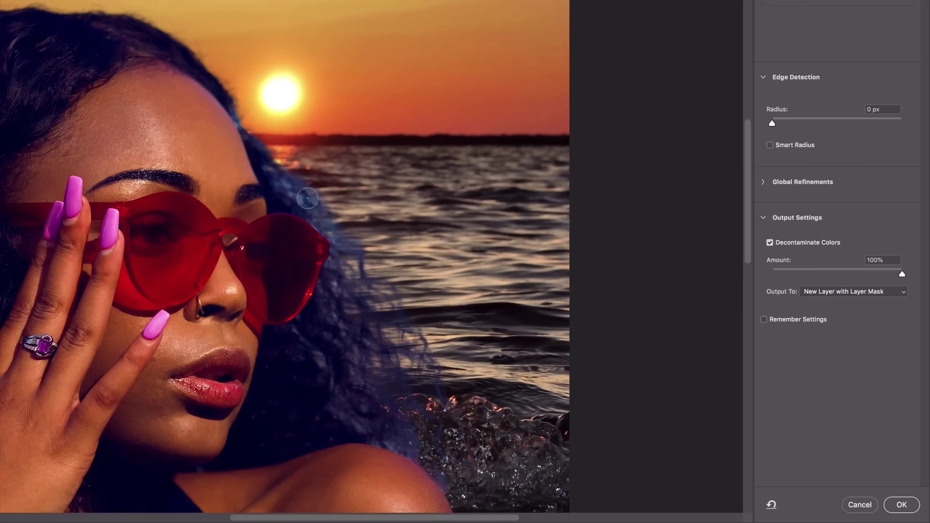
pyautogui.scroll(8, 301, 194)
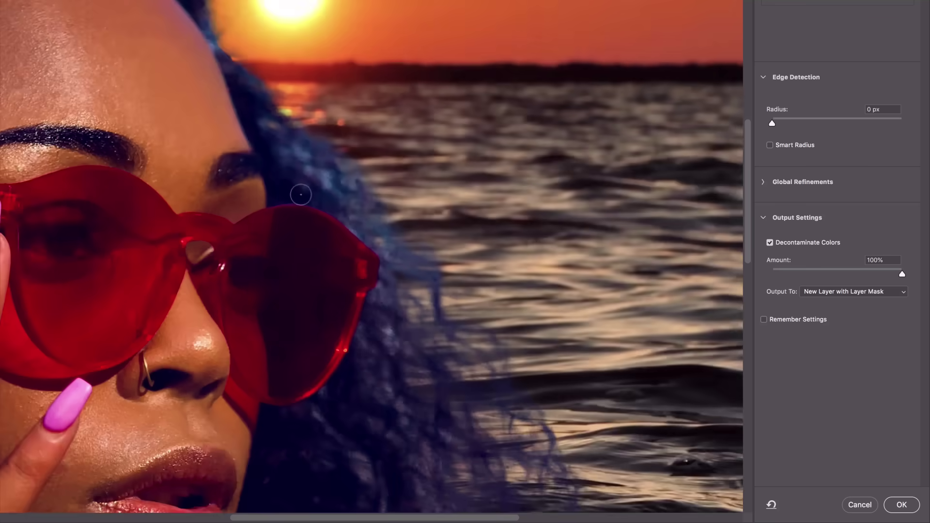
pyautogui.moveTo(346, 98)
pyautogui.mouseDown()
pyautogui.moveTo(342, 77)
pyautogui.moveTo(384, 114)
pyautogui.moveTo(417, 122)
pyautogui.mouseUp()
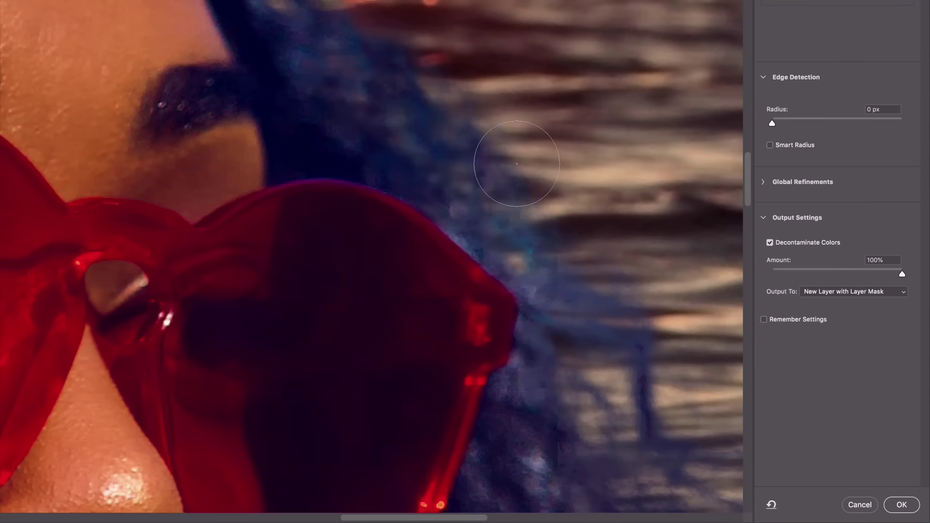
pyautogui.scroll(-10, 424, 125)
pyautogui.hscroll(8, 423, 124)
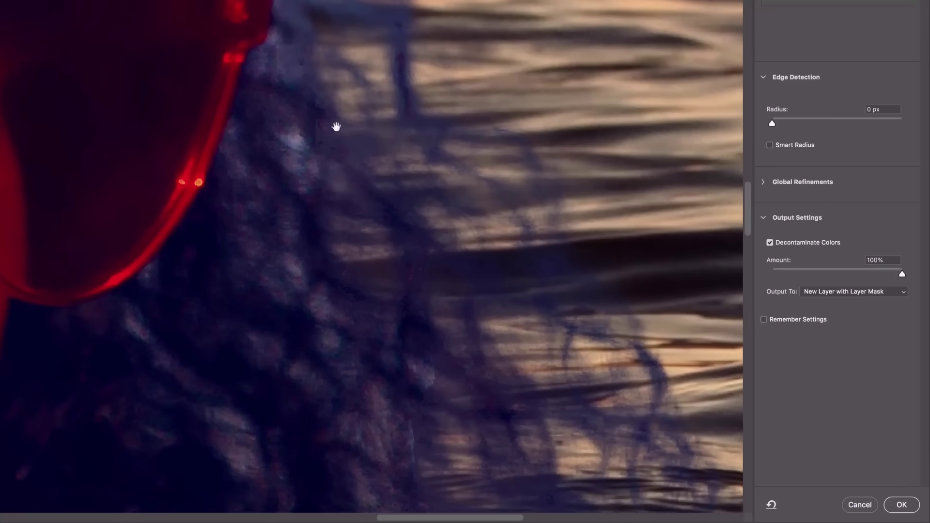
pyautogui.press('[')
pyautogui.press('[')
pyautogui.press('[')
pyautogui.press('[')
pyautogui.press('[')
pyautogui.press('[')
pyautogui.moveTo(289, 133)
pyautogui.mouseDown()
pyautogui.moveTo(293, 173)
pyautogui.moveTo(314, 155)
pyautogui.mouseUp()
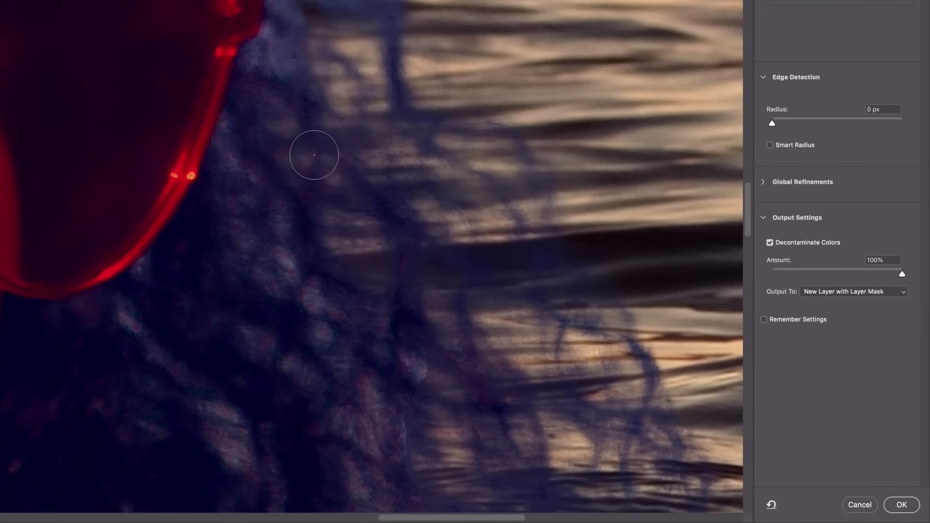
pyautogui.hotkey('ctrl', '0')
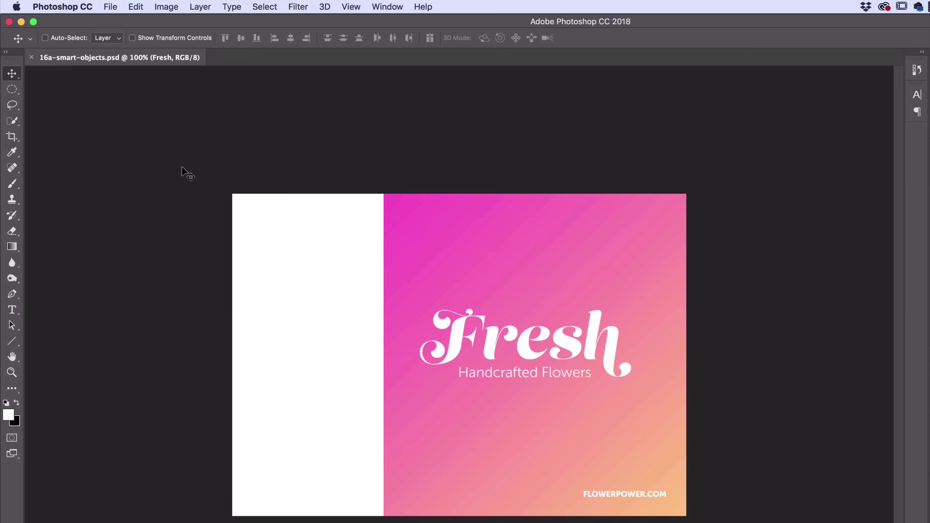
# Open the tulip photo 16b-smart-objects-nordwood-themes-unsplash.jpg from the Source Files folder.
pyautogui.click(112, 7)
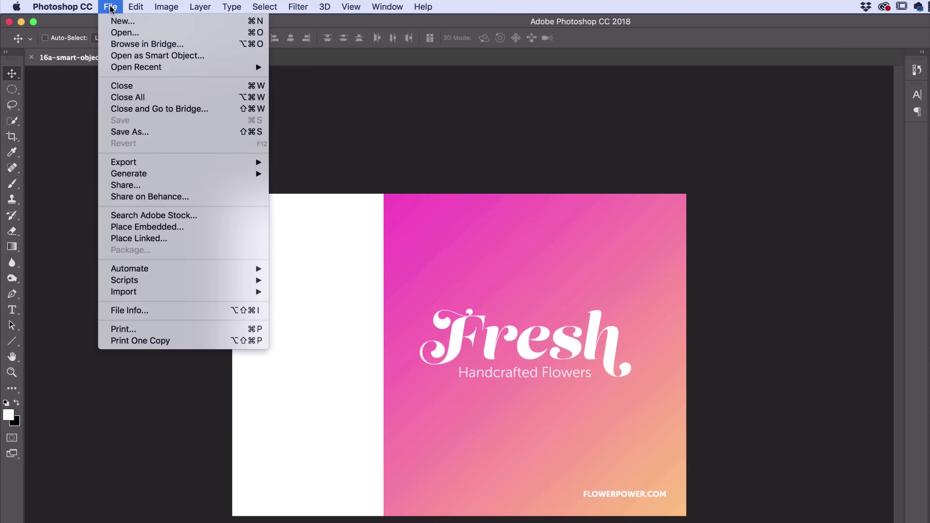
pyautogui.click(123, 34)
pyautogui.scroll(-5, 506, 276)
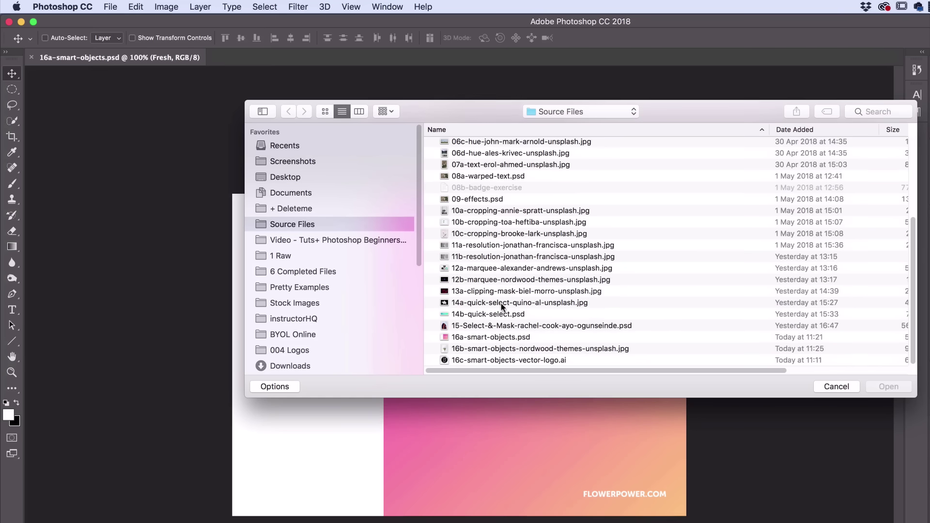
pyautogui.click(479, 348)
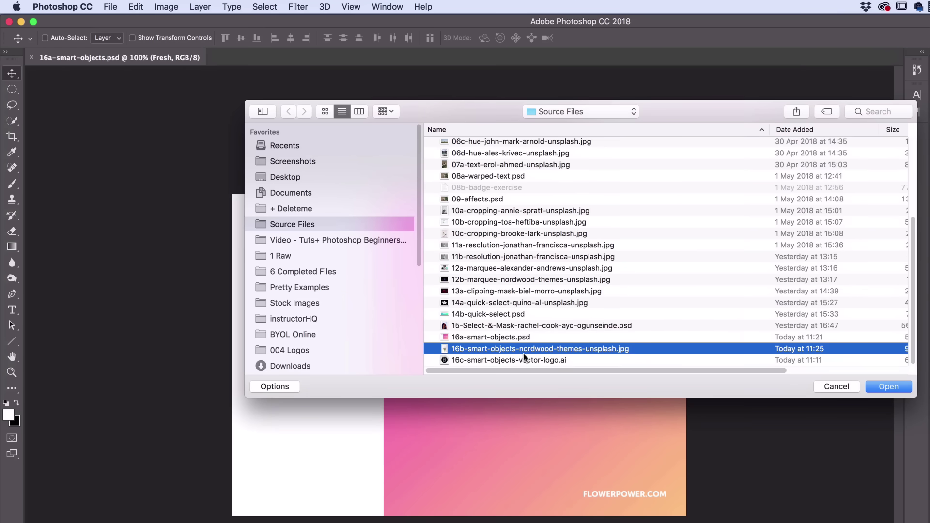
pyautogui.click(891, 386)
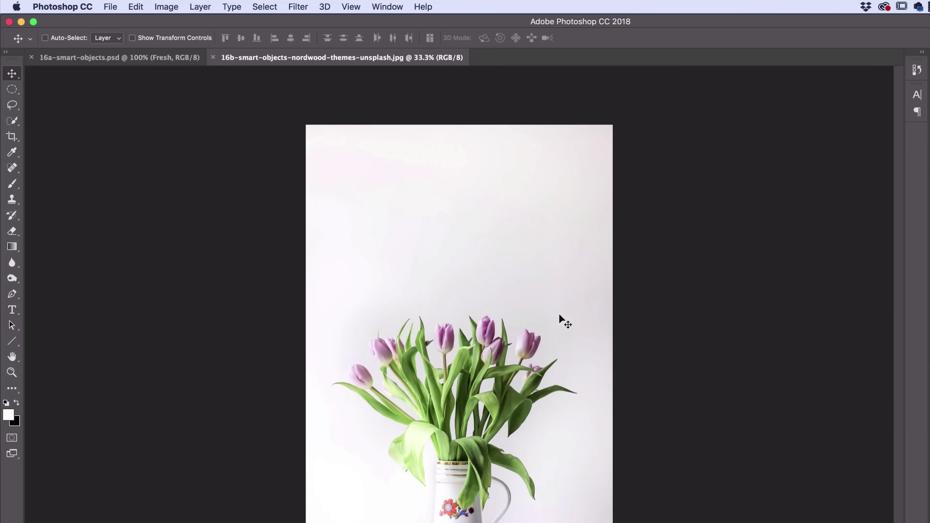
# Copy the tulip photo into 16a-smart-objects.psd as a regular layer and reposition it so the flower heads fill the canvas.
pyautogui.moveTo(463, 357); pyautogui.dragTo(426, 307)
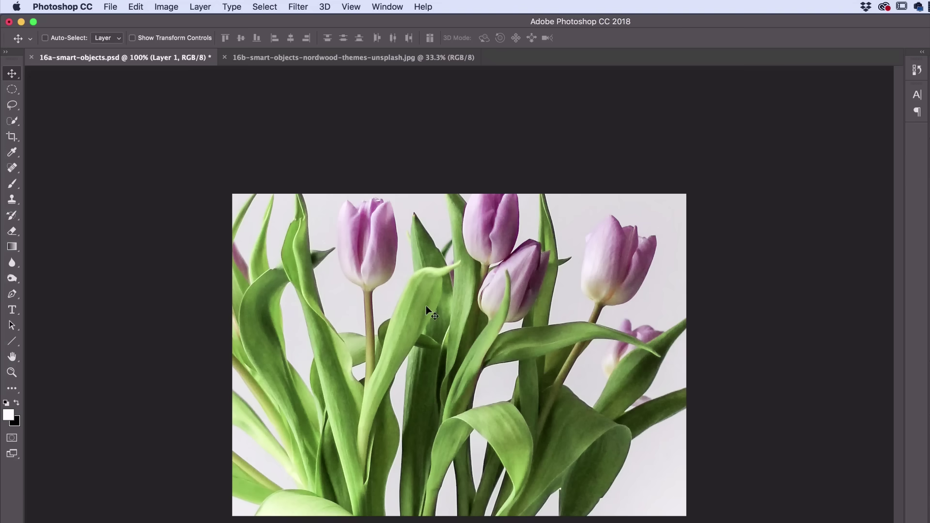
pyautogui.moveTo(564, 395); pyautogui.dragTo(499, 404)
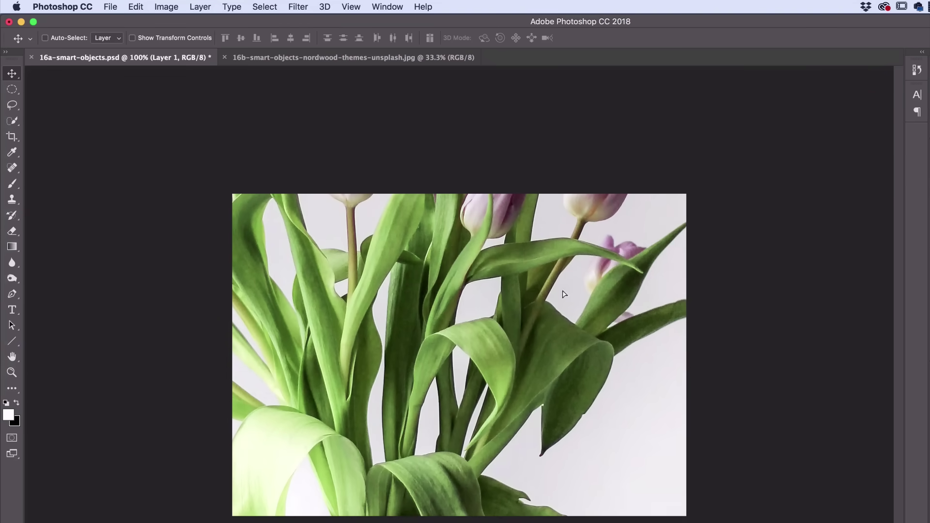
pyautogui.moveTo(563, 294); pyautogui.dragTo(556, 406)
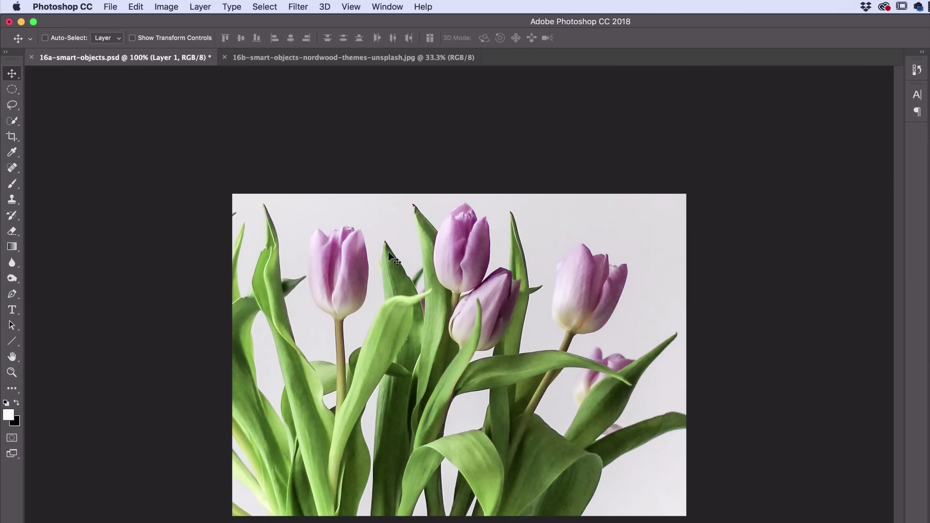
# Scale the tulip layer down to about 10% with Free Transform and place it in the lower part of the white strip.
pyautogui.click(133, 7)
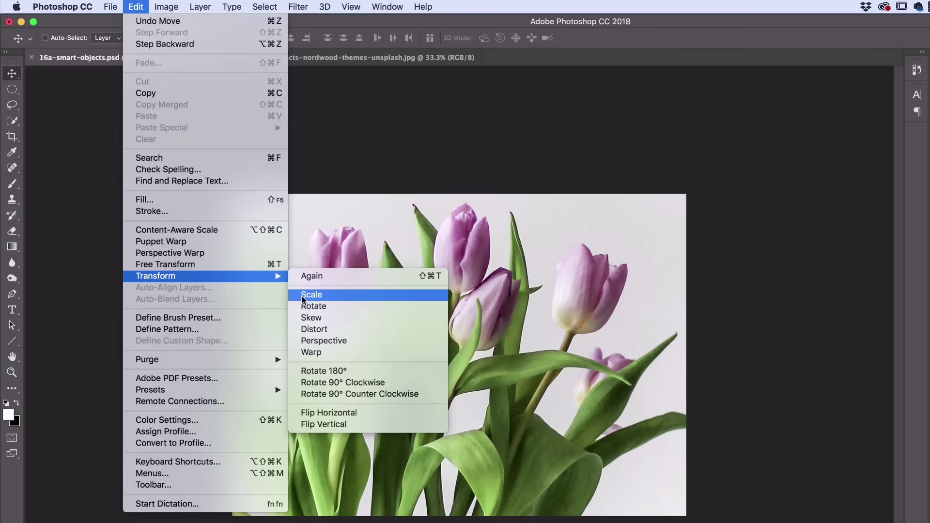
pyautogui.click(228, 264)
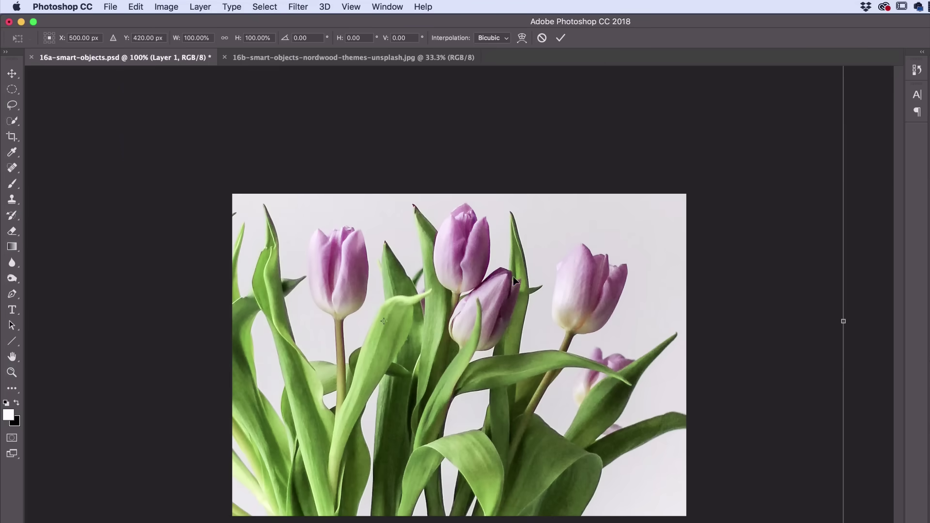
pyautogui.press('super+minus')
pyautogui.press('super+minus')
pyautogui.press('super+minus')
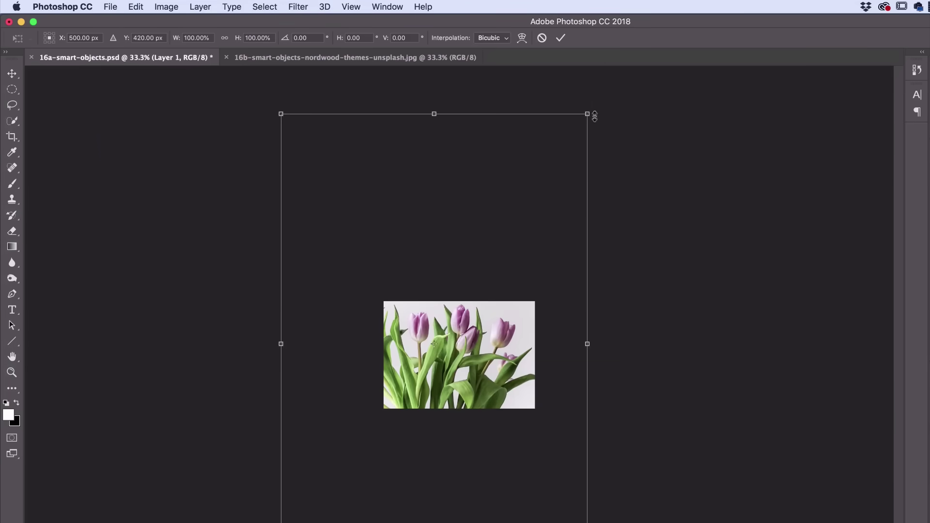
pyautogui.moveTo(587, 114); pyautogui.dragTo(417, 375)
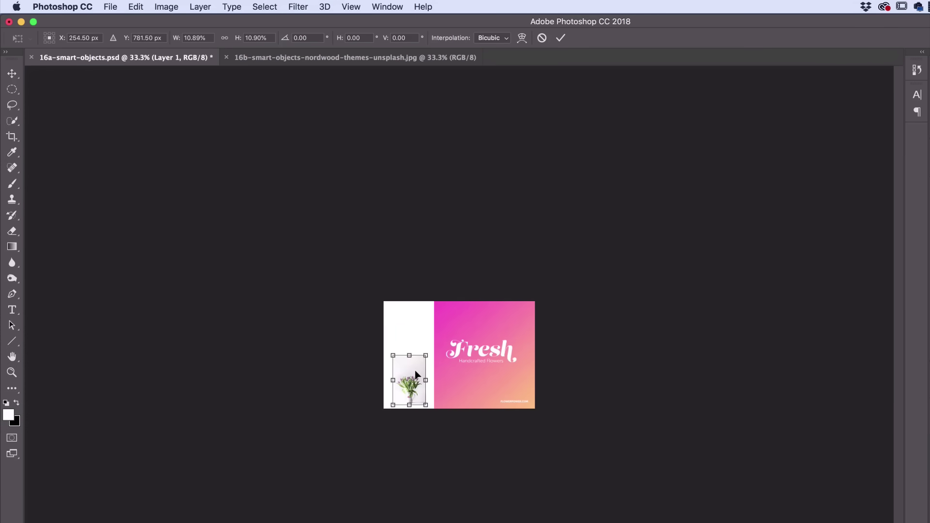
pyautogui.press('super+1')
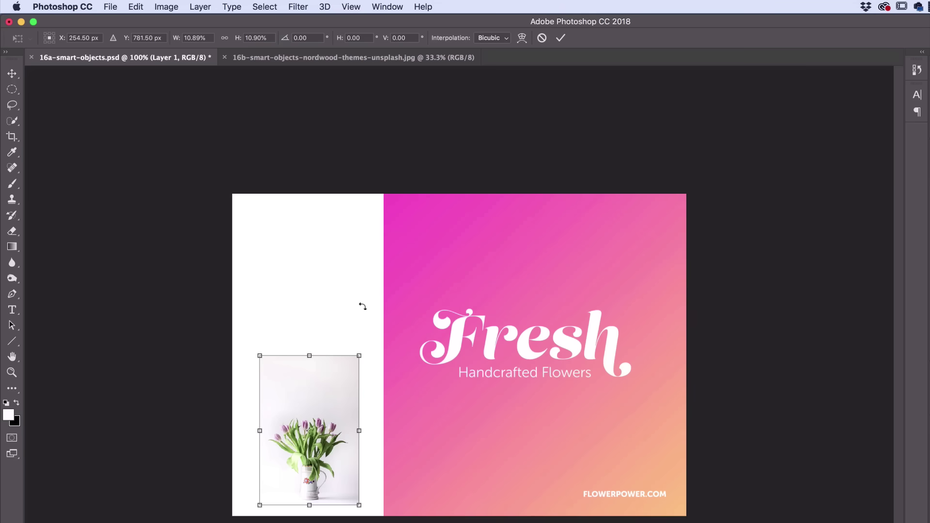
pyautogui.moveTo(359, 356); pyautogui.dragTo(350, 369)
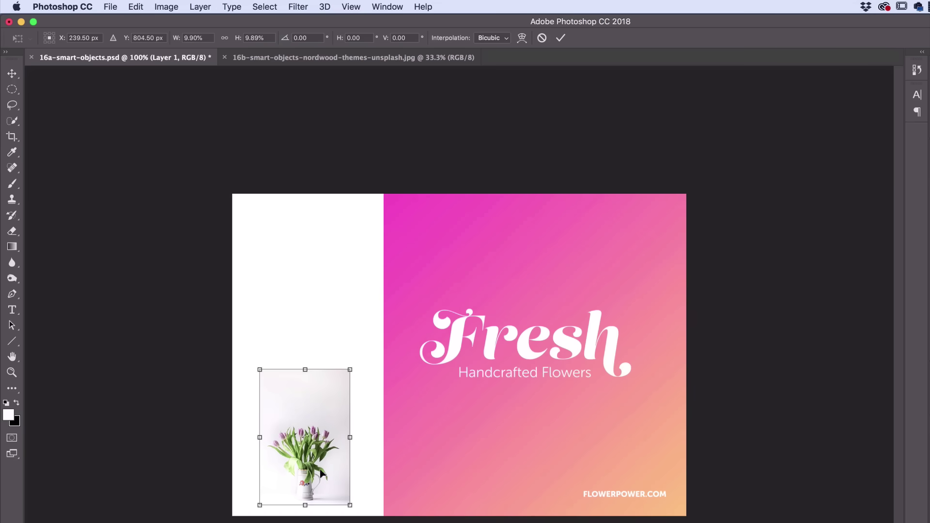
pyautogui.moveTo(324, 459)
pyautogui.mouseDown()
pyautogui.moveTo(313, 372)
pyautogui.moveTo(328, 323)
pyautogui.moveTo(328, 465)
pyautogui.moveTo(330, 445)
pyautogui.mouseUp()
pyautogui.press('Return')
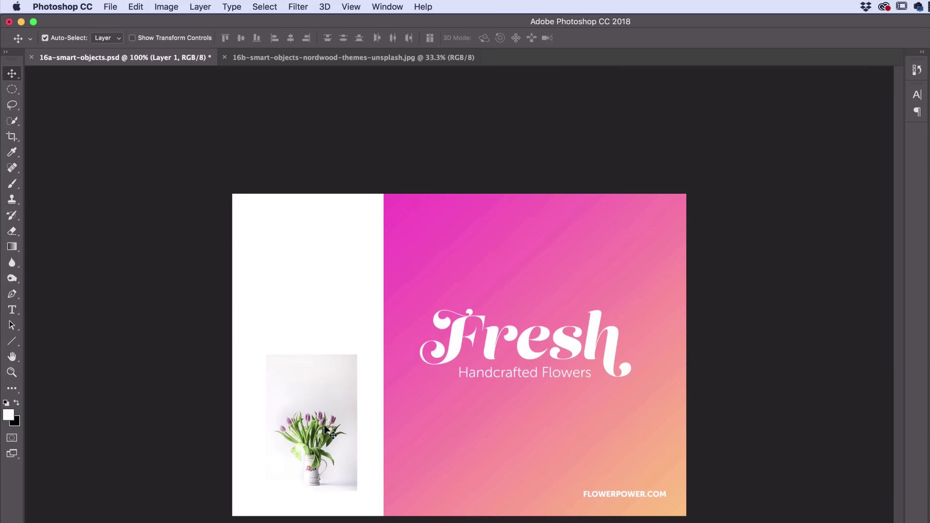
# Enlarge the shrunken tulip layer to about 503%, move it so the whole bouquet shows, and delete the layer.
pyautogui.press('super+t')
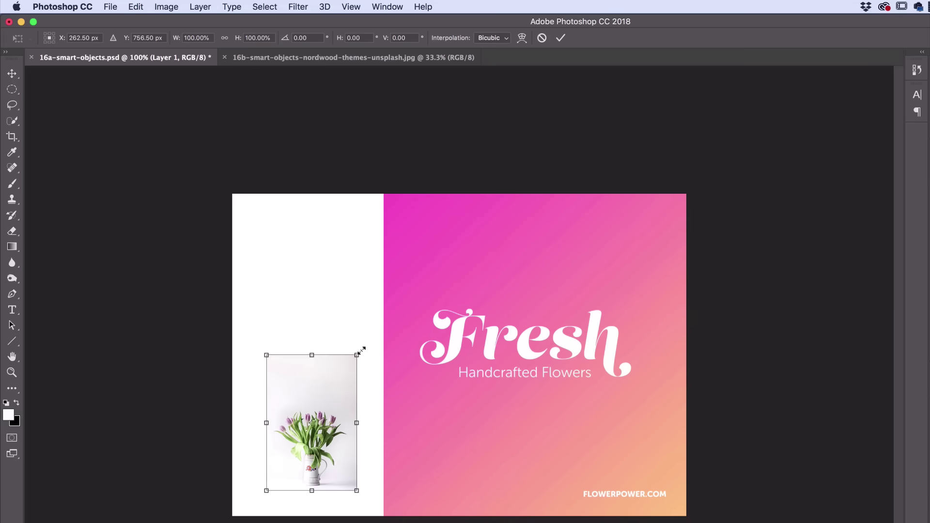
pyautogui.moveTo(362, 350); pyautogui.dragTo(545, 74)
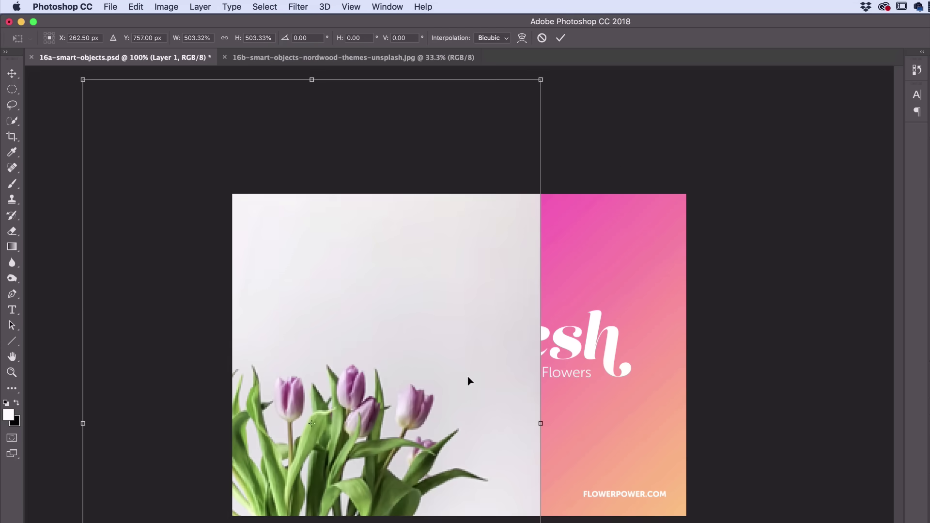
pyautogui.moveTo(410, 386); pyautogui.dragTo(436, 251)
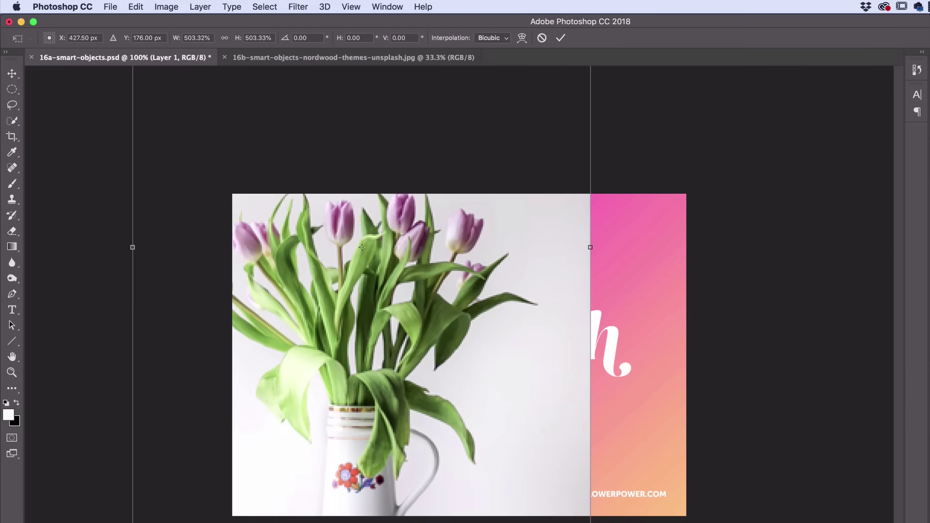
pyautogui.moveTo(590, 522); pyautogui.dragTo(554, 522)
pyautogui.press('Return')
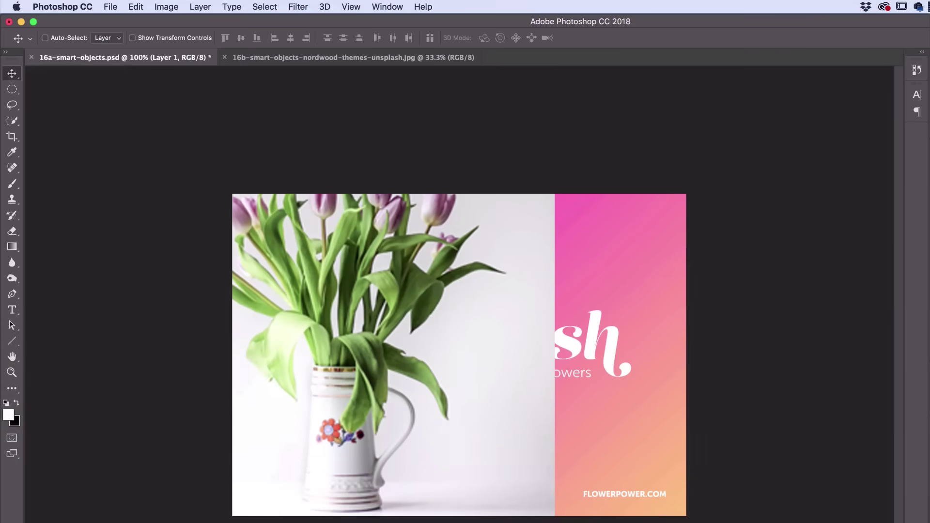
pyautogui.moveTo(413, 343); pyautogui.dragTo(424, 403)
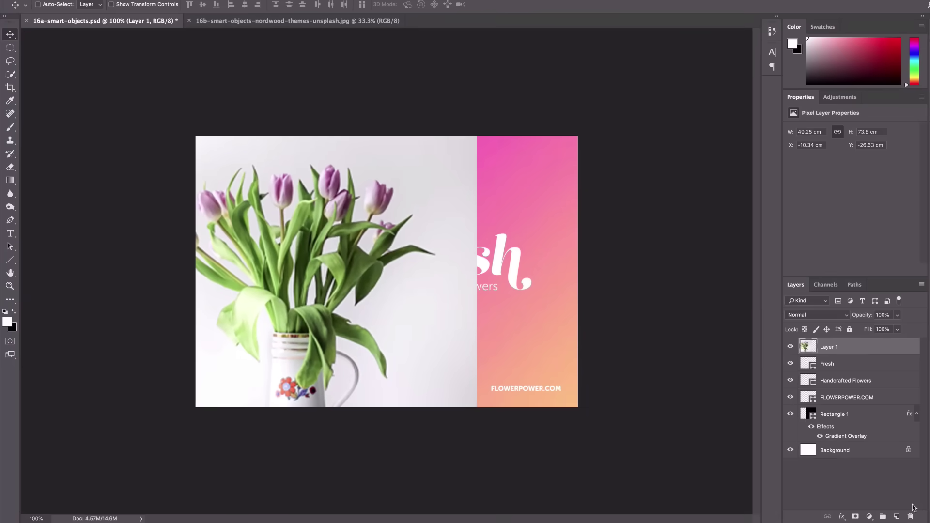
pyautogui.click(910, 516)
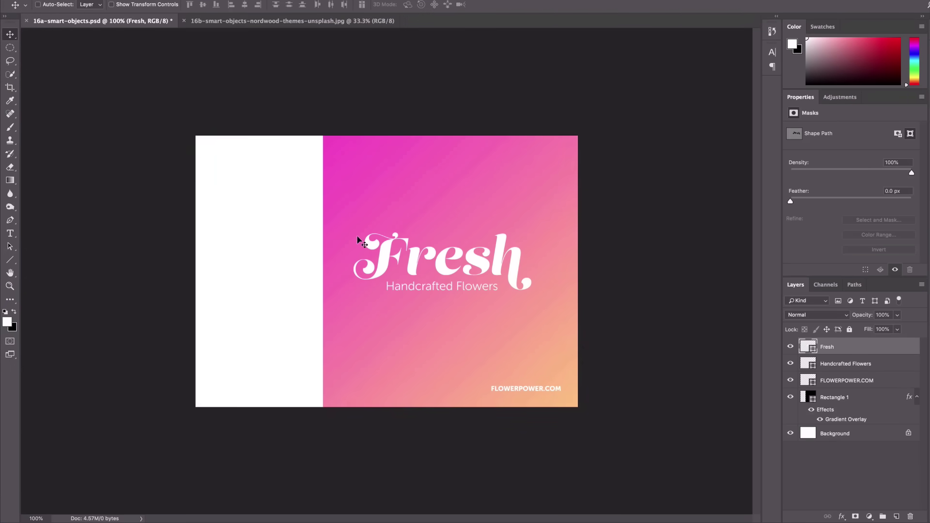
# Copy the tulip photo into 16a-smart-objects.psd again and convert the new layer to a smart object.
pyautogui.click(256, 24)
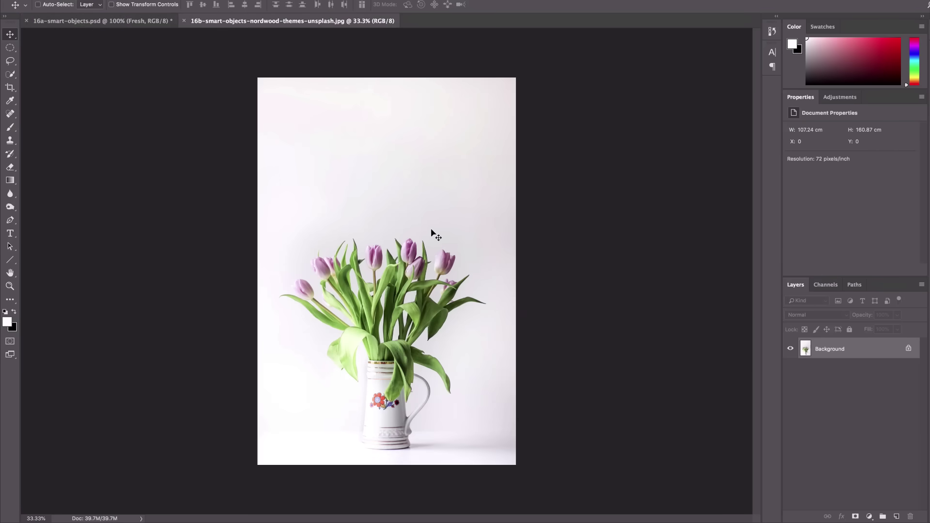
pyautogui.click(125, 22)
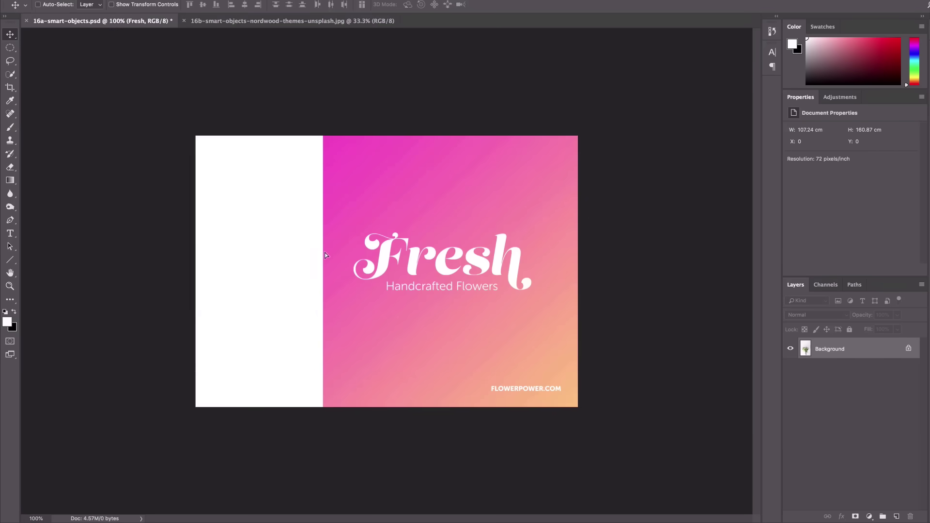
pyautogui.hotkey('ctrl', 'v')
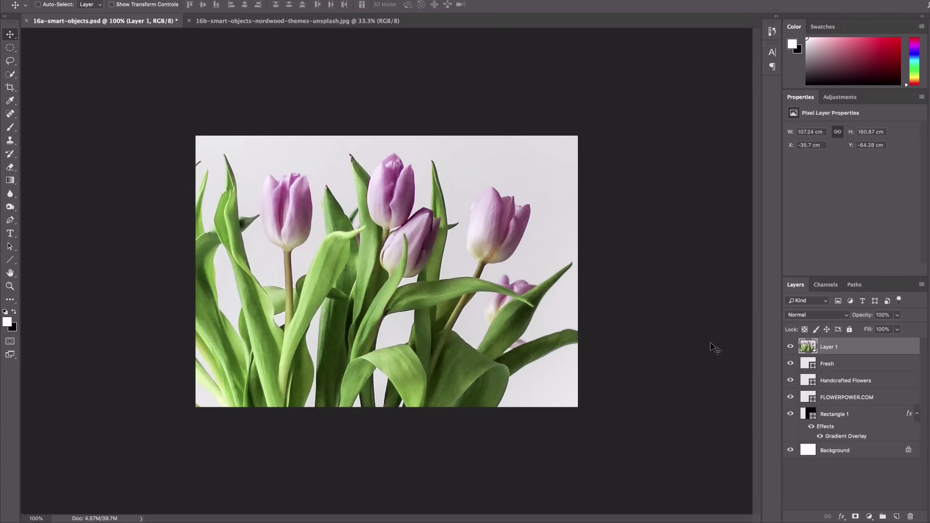
pyautogui.rightClick(832, 348)
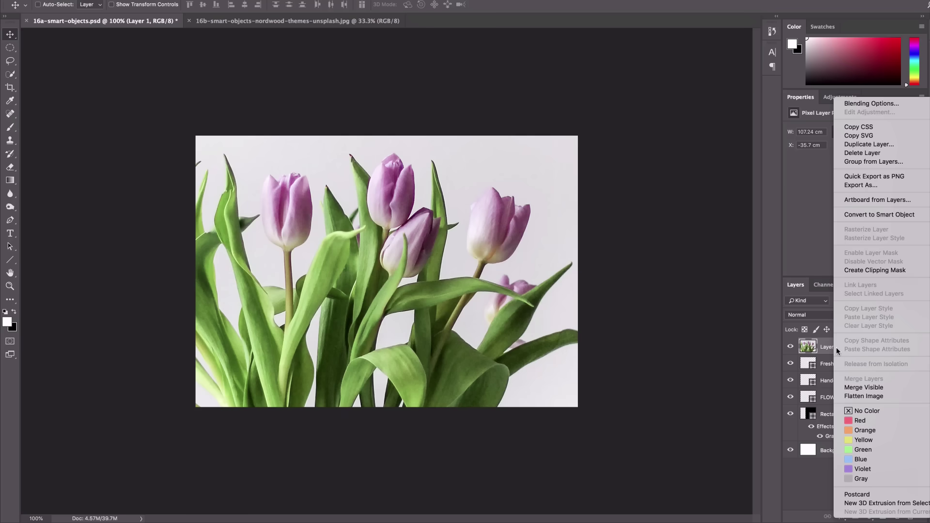
pyautogui.click(860, 216)
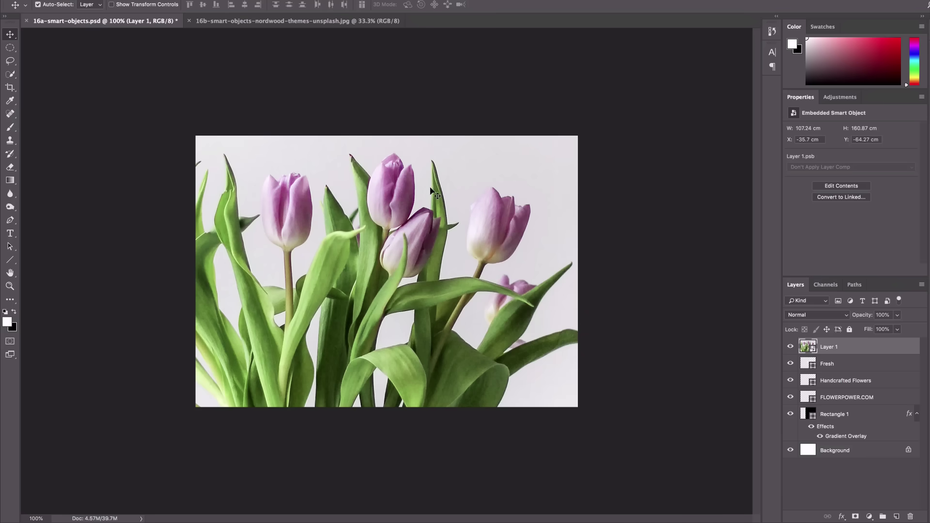
# Scale the tulip smart object down to a small picture with Free Transform and place it in the lower part of the white strip.
pyautogui.hotkey('ctrl', 't')
pyautogui.press('super+minus')
pyautogui.press('super+minus')
pyautogui.press('super+minus')
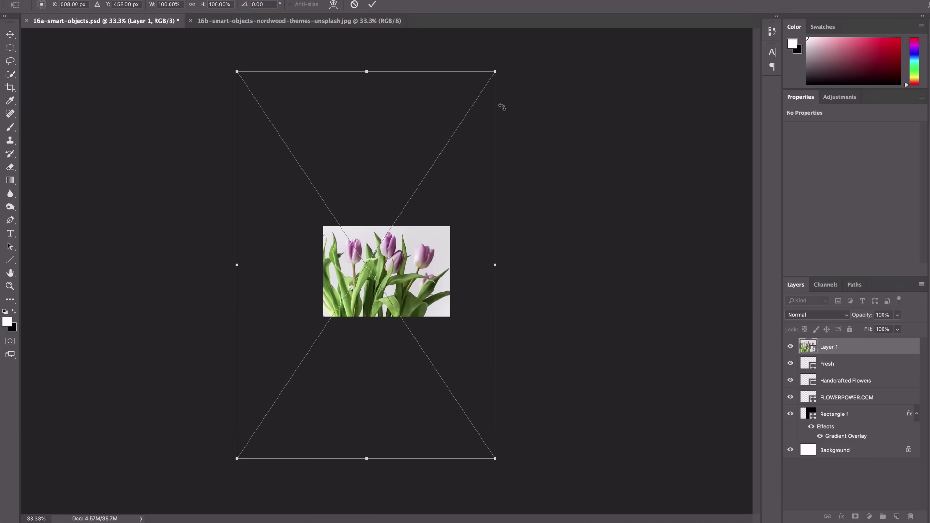
pyautogui.moveTo(501, 75); pyautogui.dragTo(307, 299)
pyautogui.moveTo(362, 259); pyautogui.dragTo(437, 205)
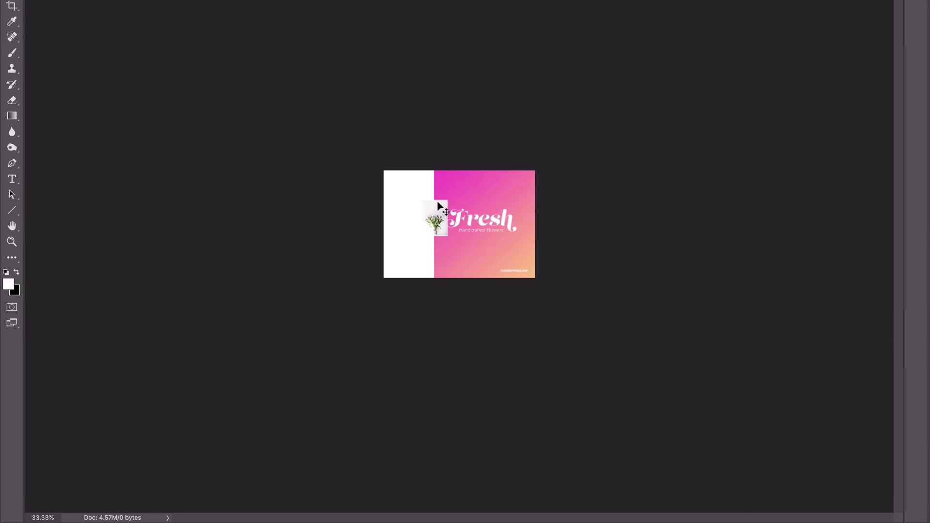
pyautogui.press('Escape')
pyautogui.press('super+t')
pyautogui.moveTo(588, 0); pyautogui.dragTo(409, 247)
pyautogui.press('Return')
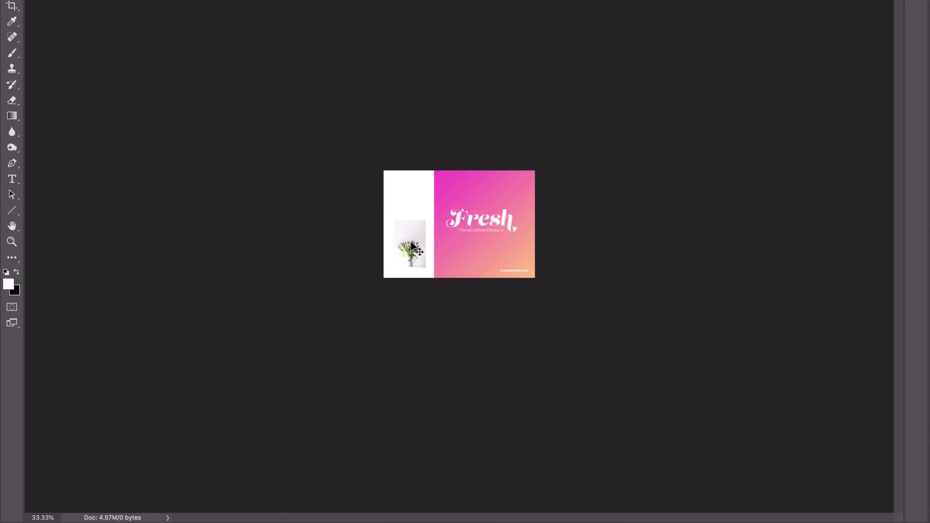
pyautogui.press('super+plus')
pyautogui.press('super+plus')
pyautogui.press('super+plus')
pyautogui.press('super+plus')
pyautogui.hscroll(-5, 400, 333)
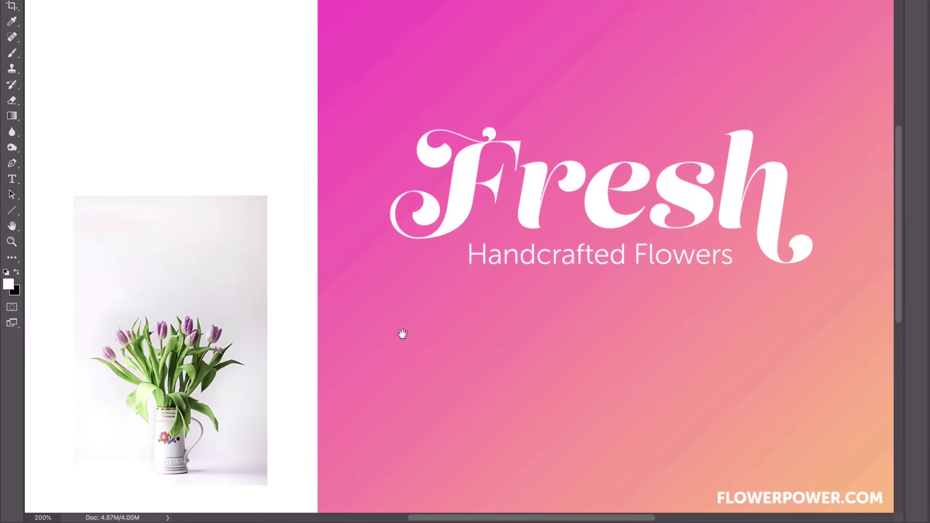
# Enlarge the shrunken tulip smart object with Free Transform and move it up so the bouquet and vase show on the canvas.
pyautogui.press('super+minus')
pyautogui.press('super+minus')
pyautogui.press('super+t')
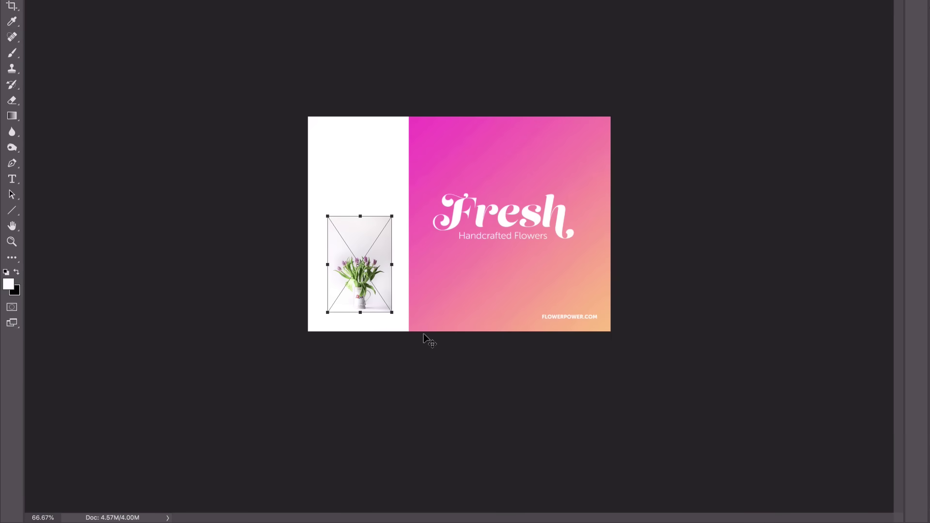
pyautogui.moveTo(394, 213); pyautogui.dragTo(479, 85)
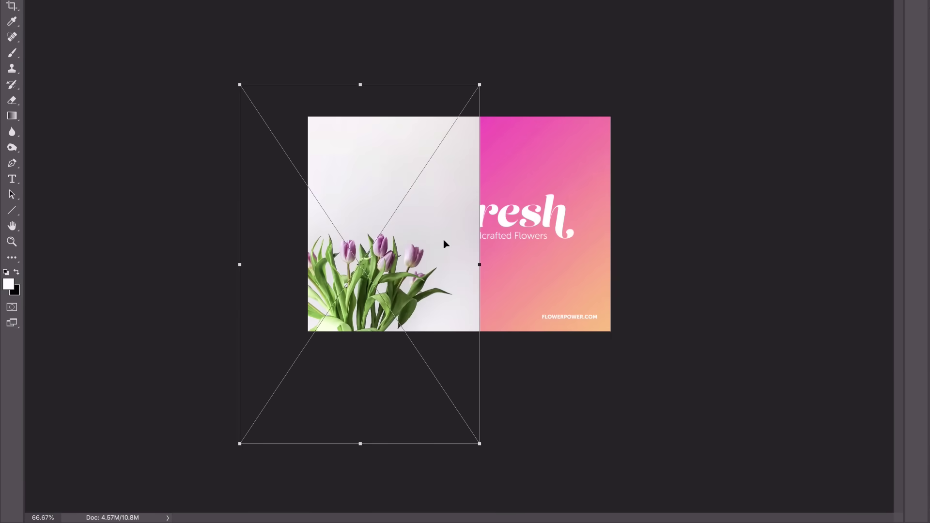
pyautogui.moveTo(442, 245); pyautogui.dragTo(467, 159)
pyautogui.press('super+plus')
pyautogui.press('super+plus')
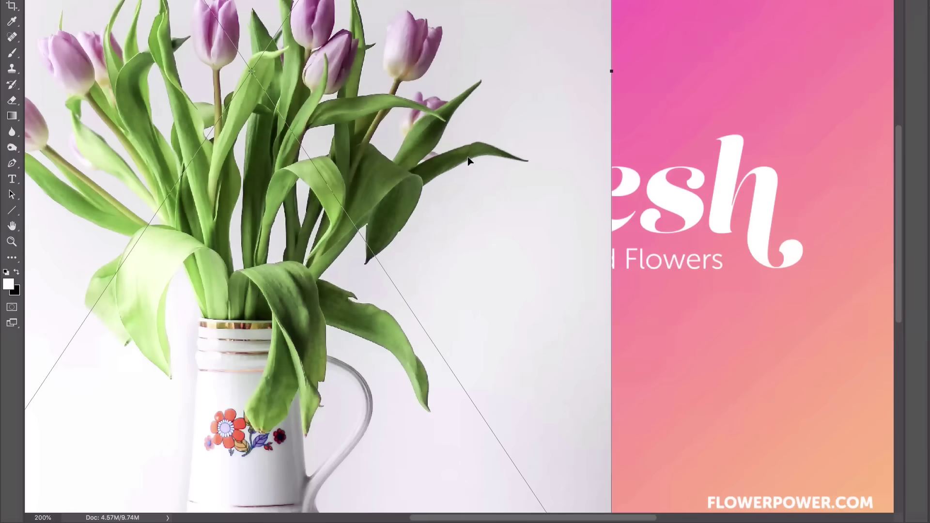
pyautogui.press('super+minus')
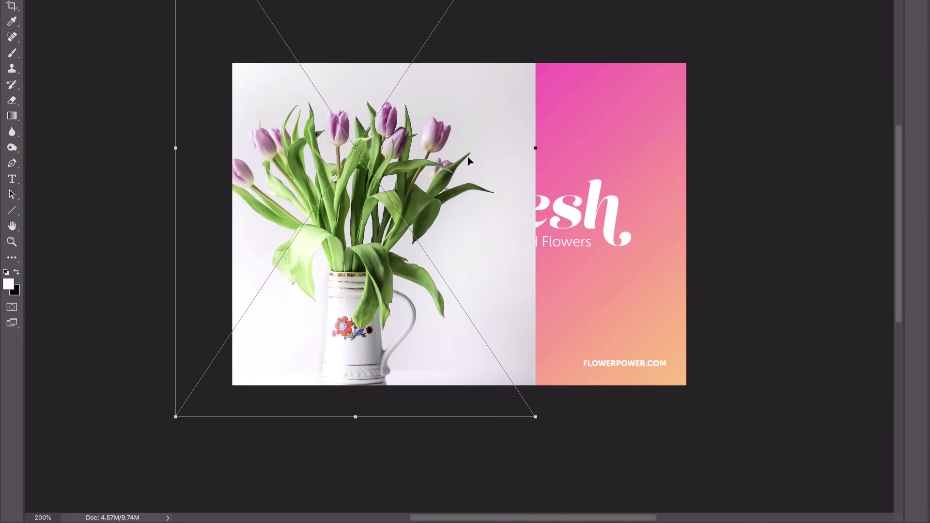
pyautogui.press('super+minus')
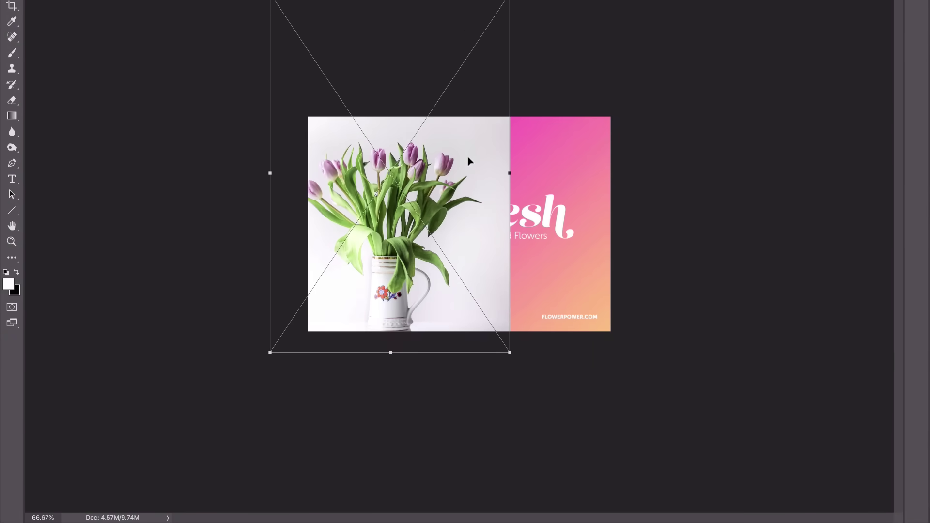
# Reduce the tulip smart object to about 35.8 × 53.6 cm and align its lower edge with the bottom of the canvas.
pyautogui.moveTo(509, 1); pyautogui.dragTo(474, 40)
pyautogui.moveTo(436, 167); pyautogui.dragTo(456, 157)
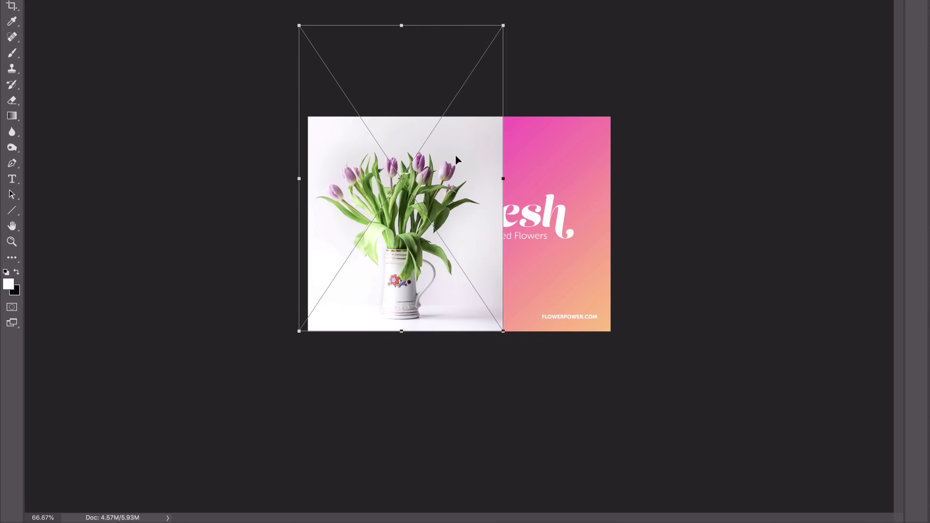
pyautogui.press('Return')
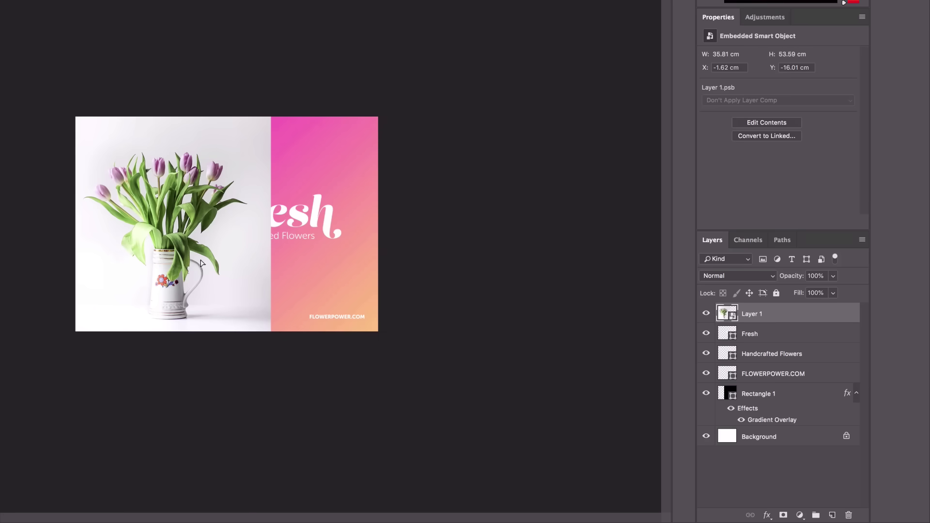
pyautogui.moveTo(201, 263); pyautogui.dragTo(196, 264)
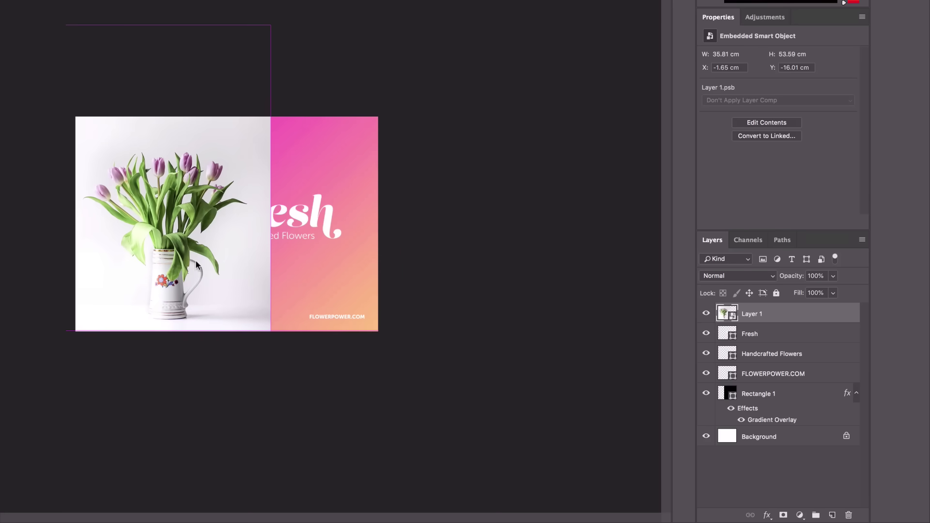
# Move the tulip layer beneath Rectangle 1 in the stacking order, then make Rectangle 1 the active layer with the Move tool.
pyautogui.moveTo(758, 320); pyautogui.dragTo(760, 426)
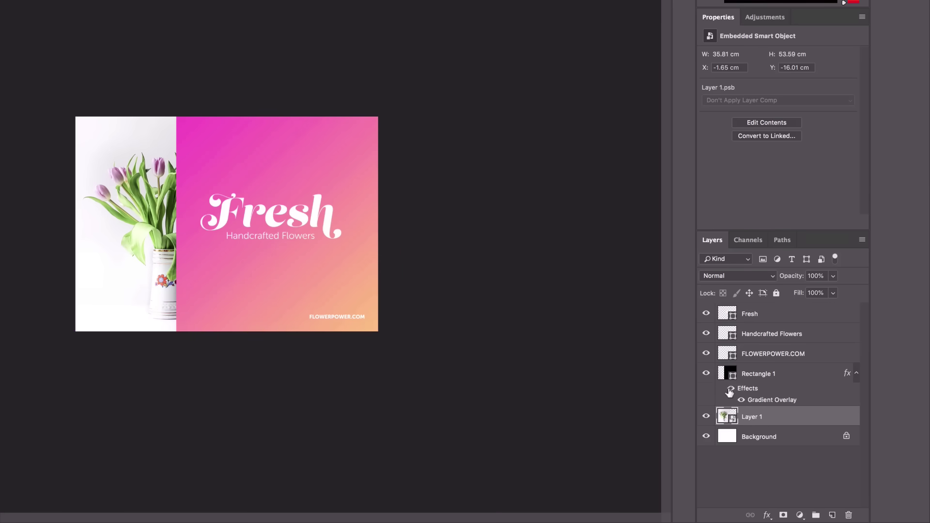
pyautogui.click(764, 379)
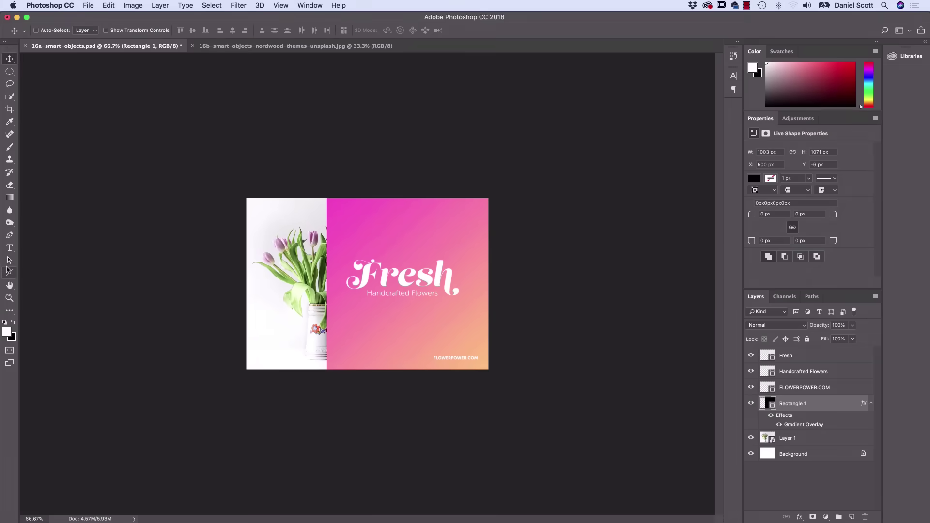
pyautogui.click(8, 270)
pyautogui.click(39, 274)
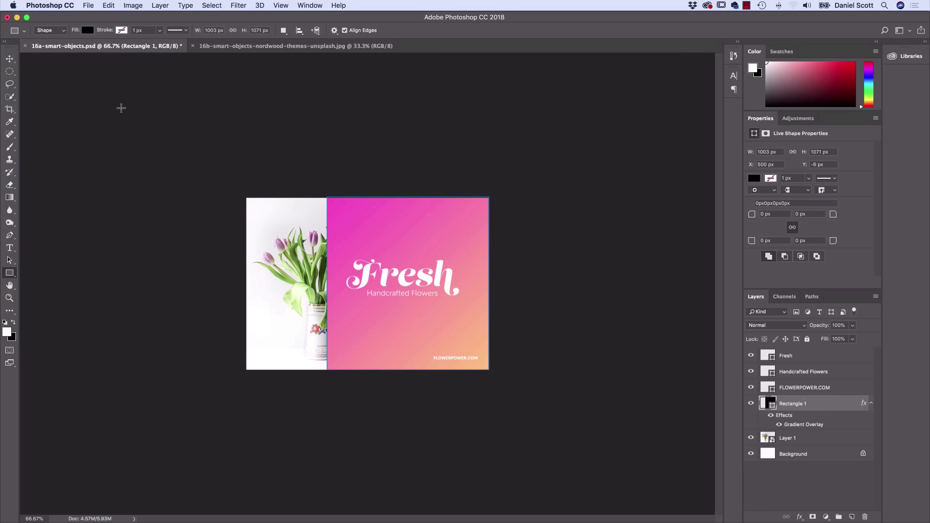
pyautogui.click(10, 58)
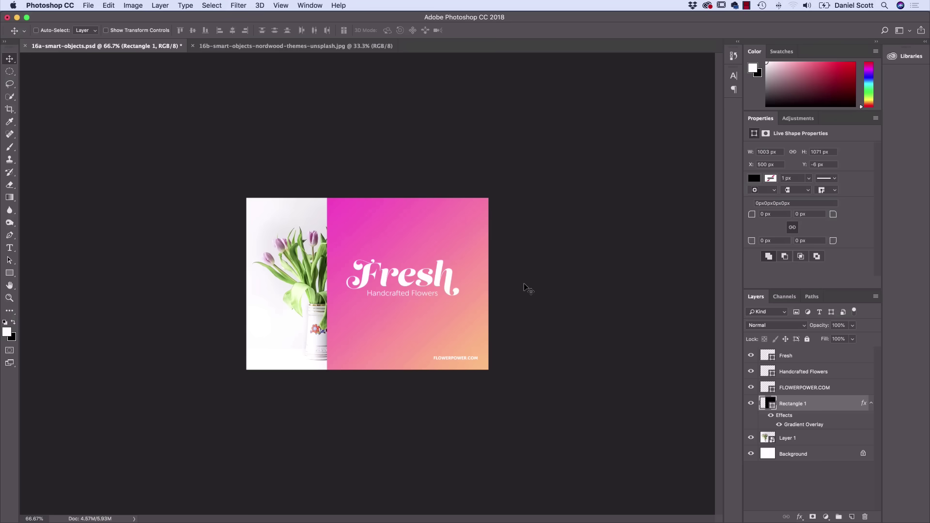
# Switch to Illustrator and open 16c-smart-objects-vector-logo.ai from the Source Files folder.
pyautogui.press('super+Tab')
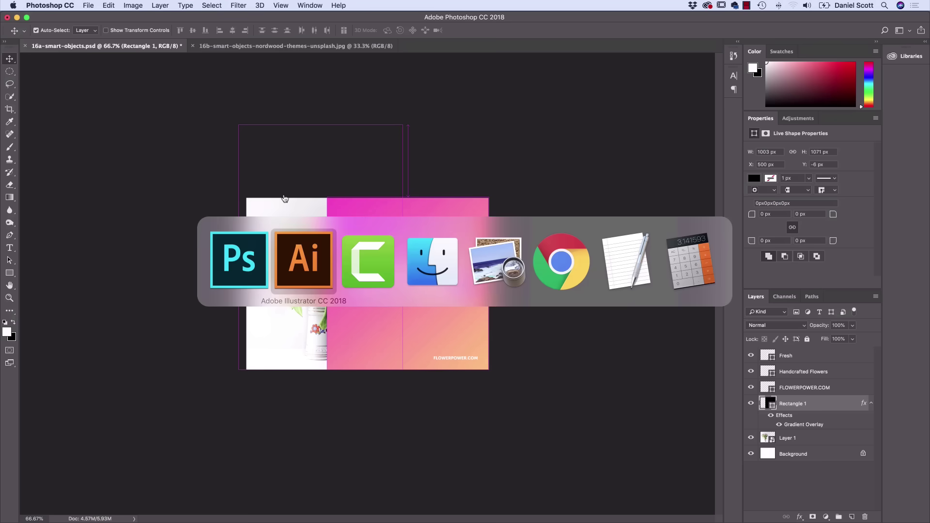
pyautogui.click(325, 275)
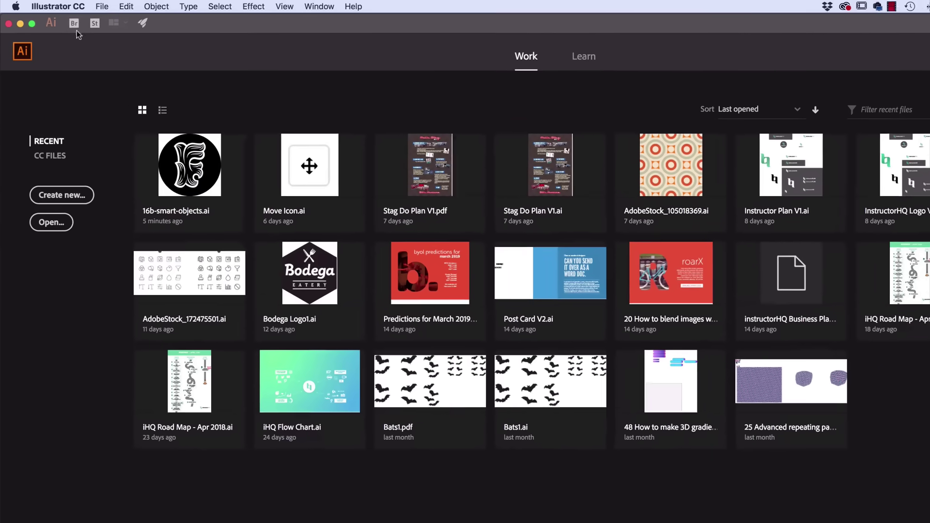
pyautogui.click(86, 5)
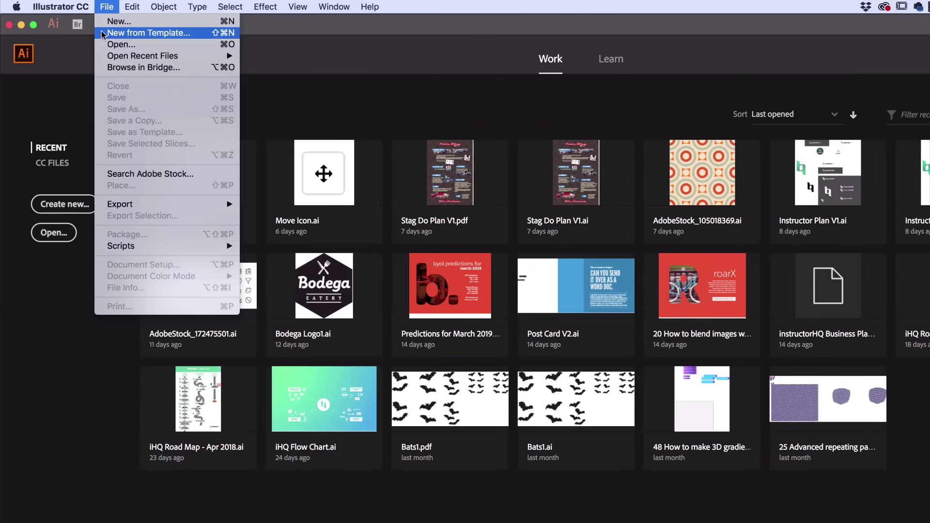
pyautogui.click(118, 45)
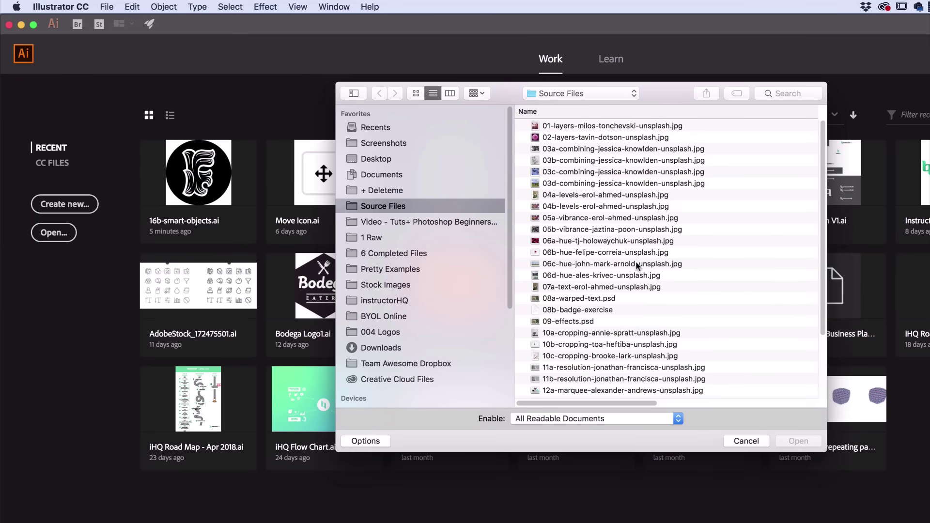
pyautogui.scroll(-5, 626, 305)
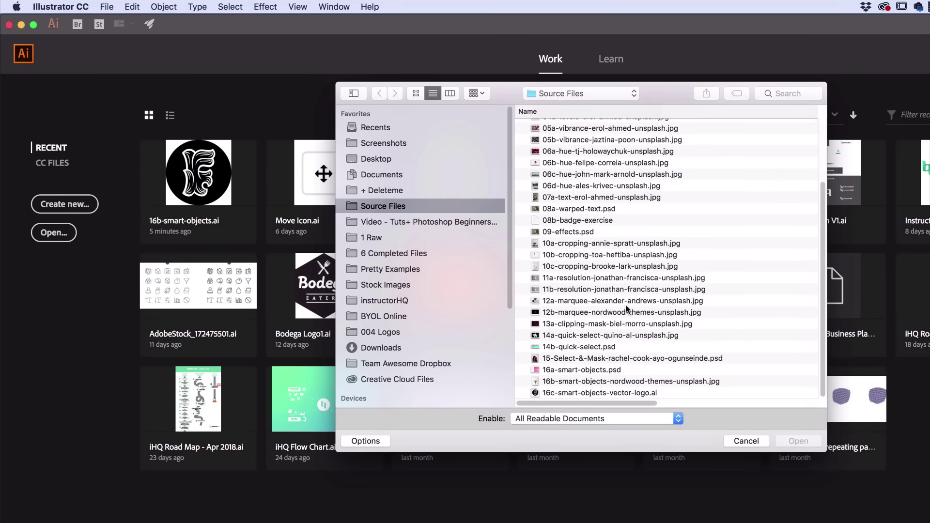
pyautogui.click(563, 394)
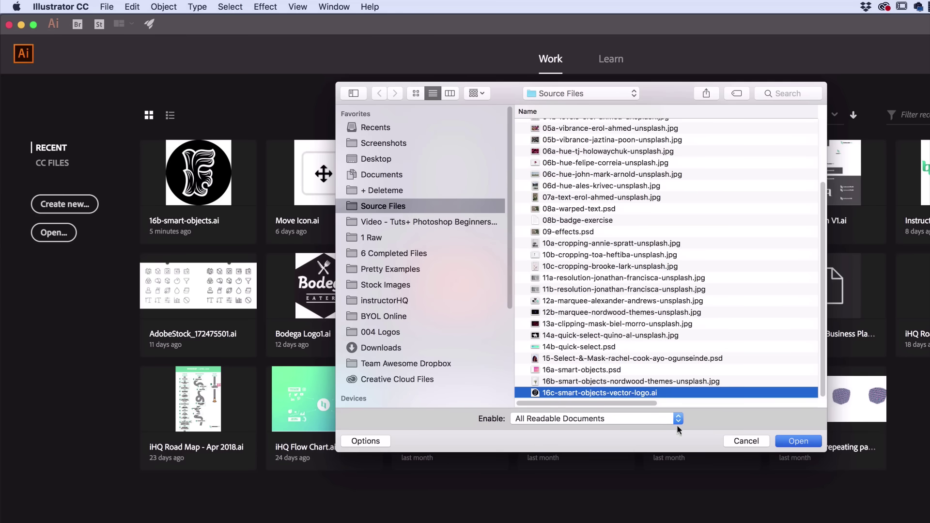
pyautogui.press('Return')
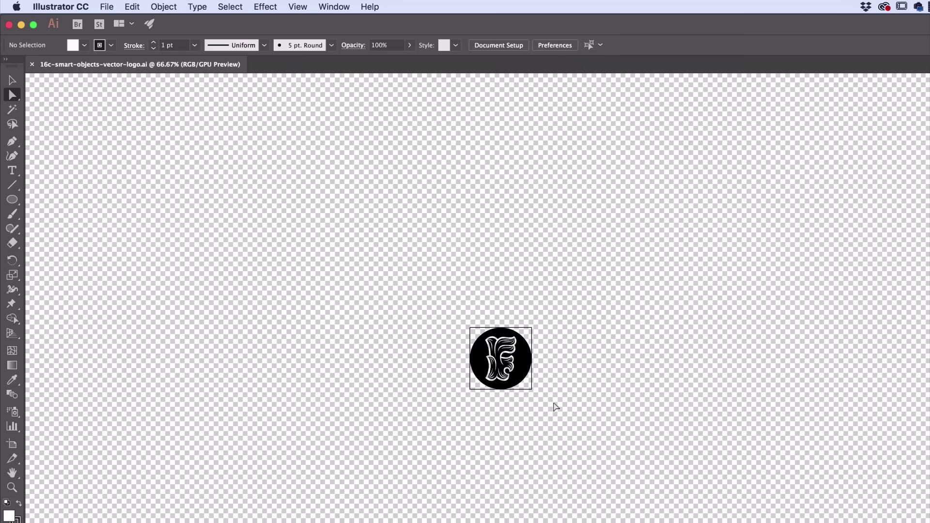
# Select the whole circular F logo, group its artwork and copy it.
pyautogui.press('super+equal')
pyautogui.press('super+equal')
pyautogui.press('super+equal')
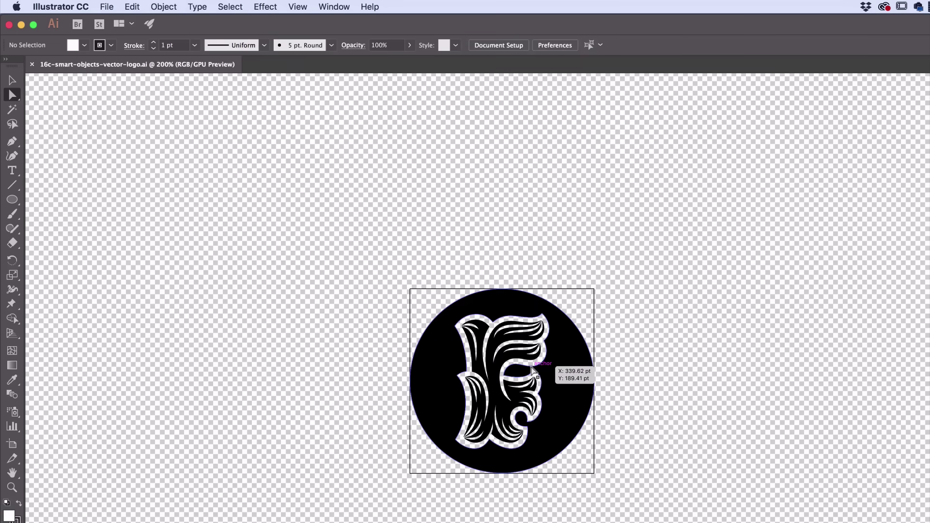
pyautogui.click(588, 393)
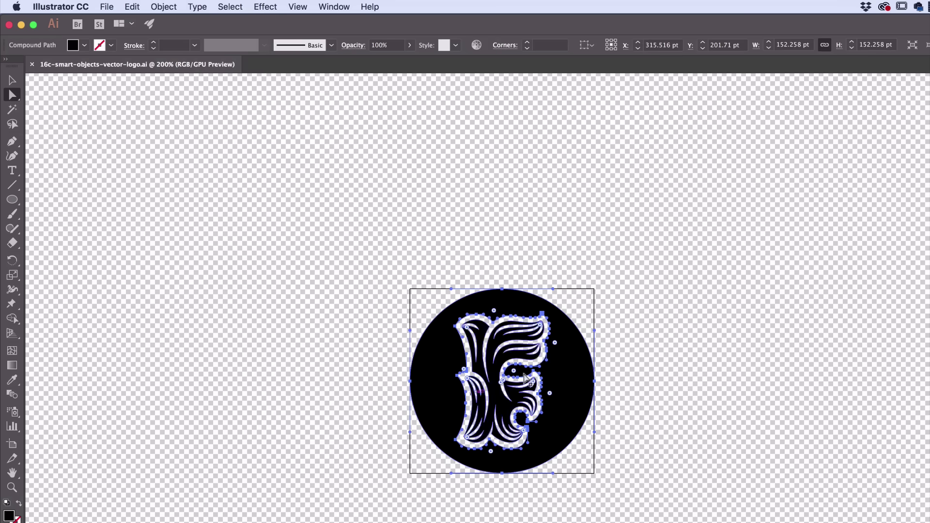
pyautogui.scroll(1, 271, 232)
pyautogui.click(13, 81)
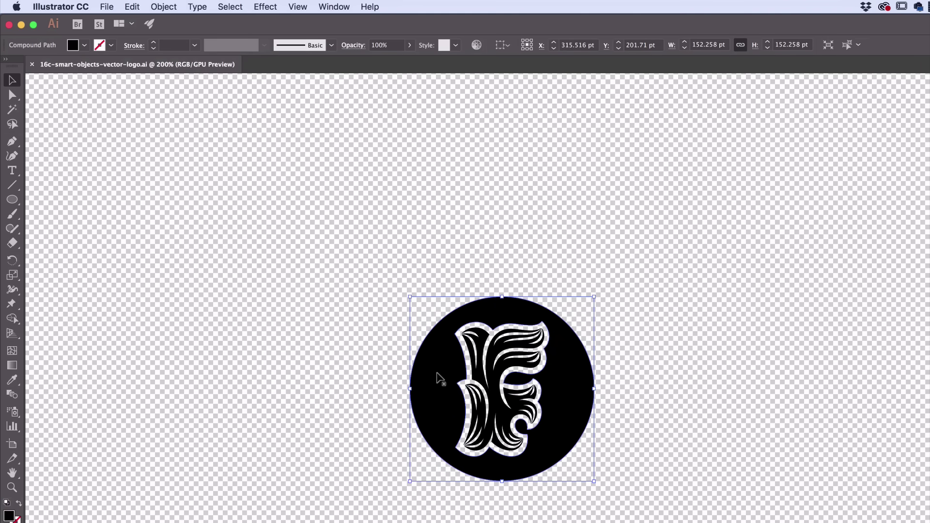
pyautogui.press('super+g')
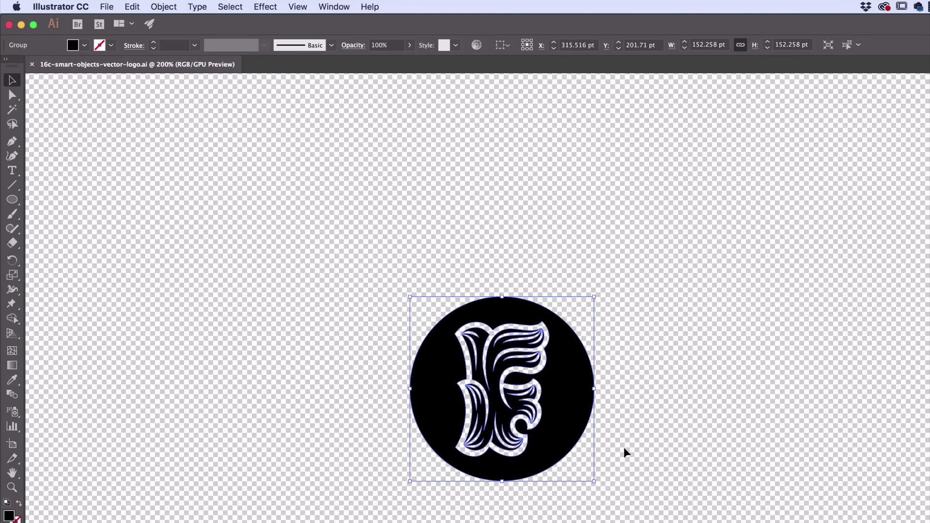
# Switch back to Photoshop, paste the logo into 16a-smart-objects.psd as Pixels and place it below the Handcrafted Flowers text.
pyautogui.press('super+Tab')
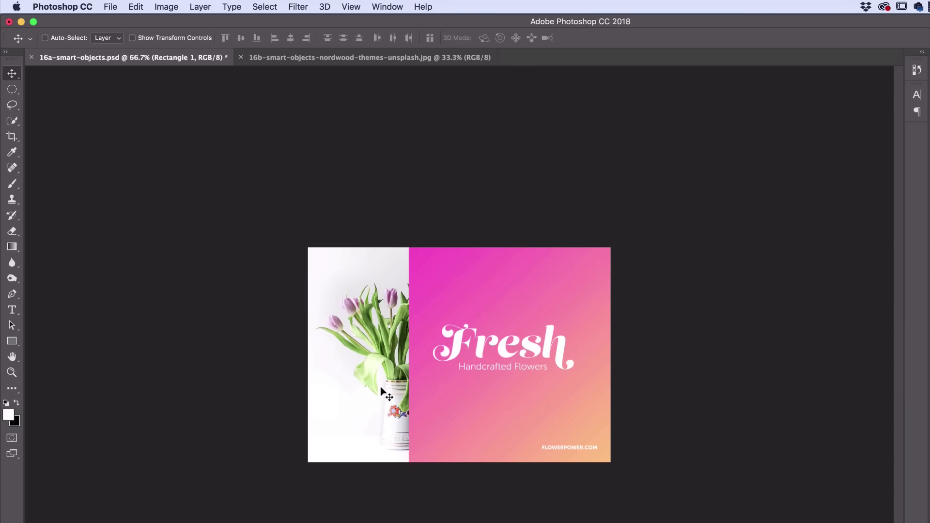
pyautogui.press('super+v')
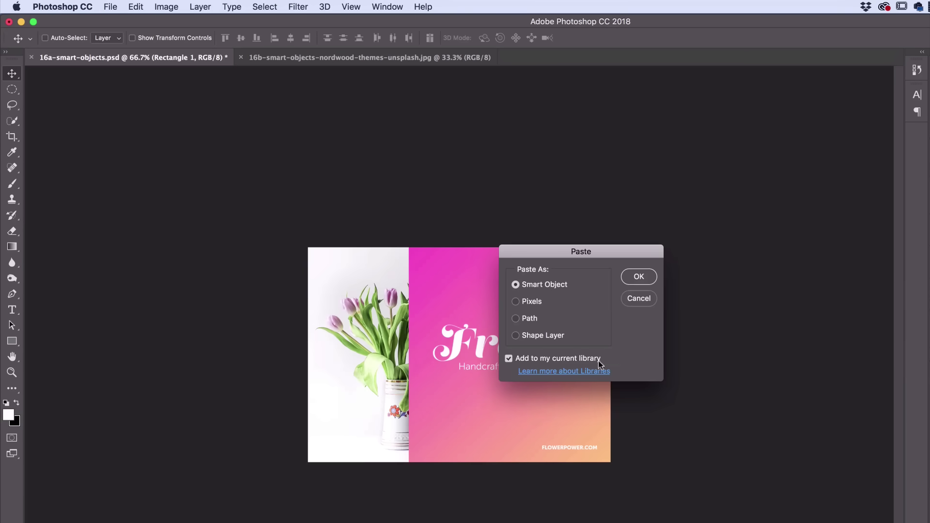
pyautogui.click(523, 306)
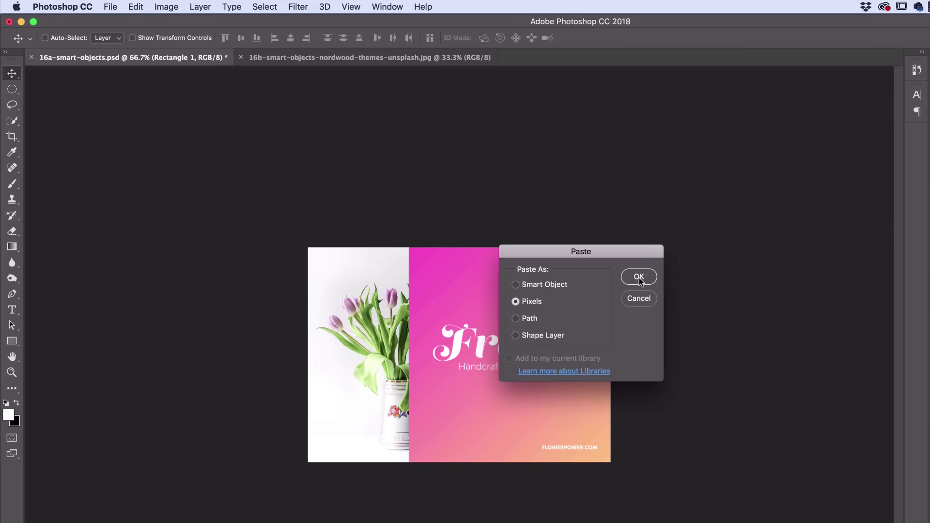
pyautogui.press('Return')
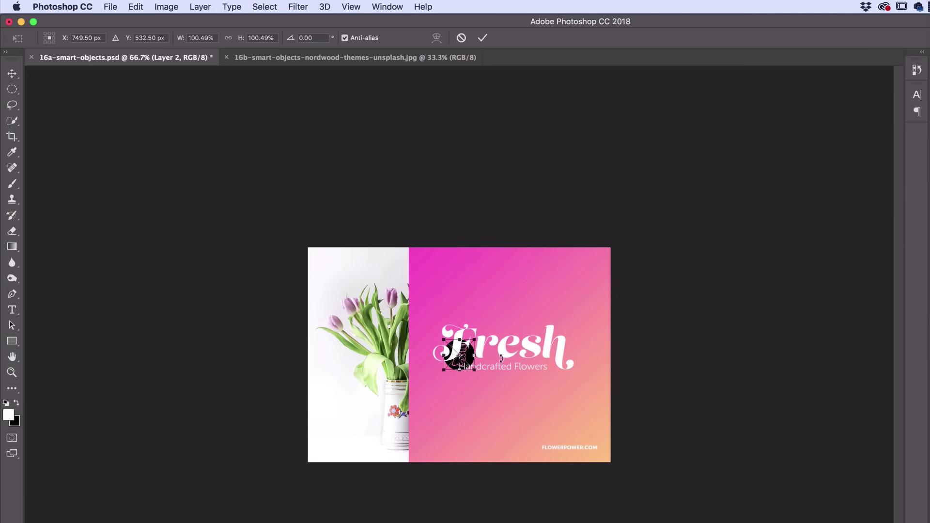
pyautogui.press('Return')
pyautogui.moveTo(497, 359); pyautogui.dragTo(497, 418)
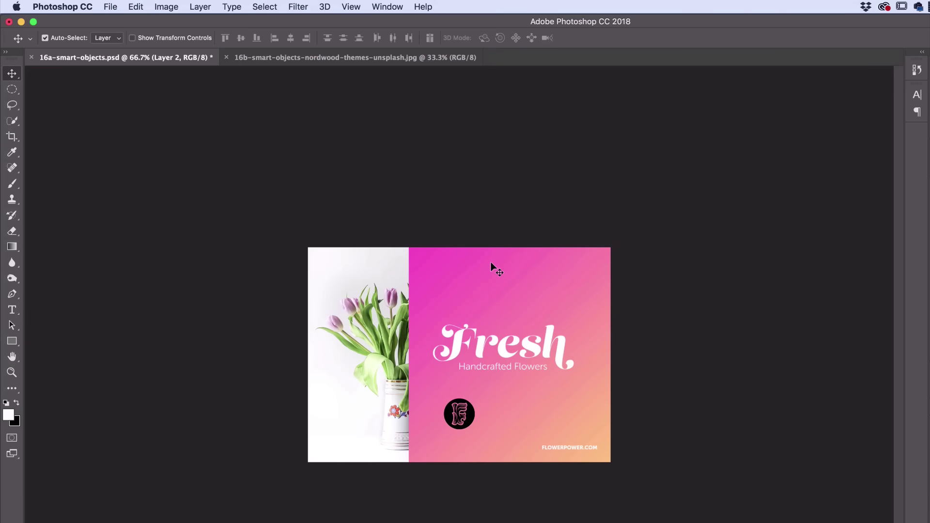
# Paste the logo again as a Smart Object without adding it to the current library, and place it just right of the pixel logo.
pyautogui.press('super+v')
pyautogui.click(532, 286)
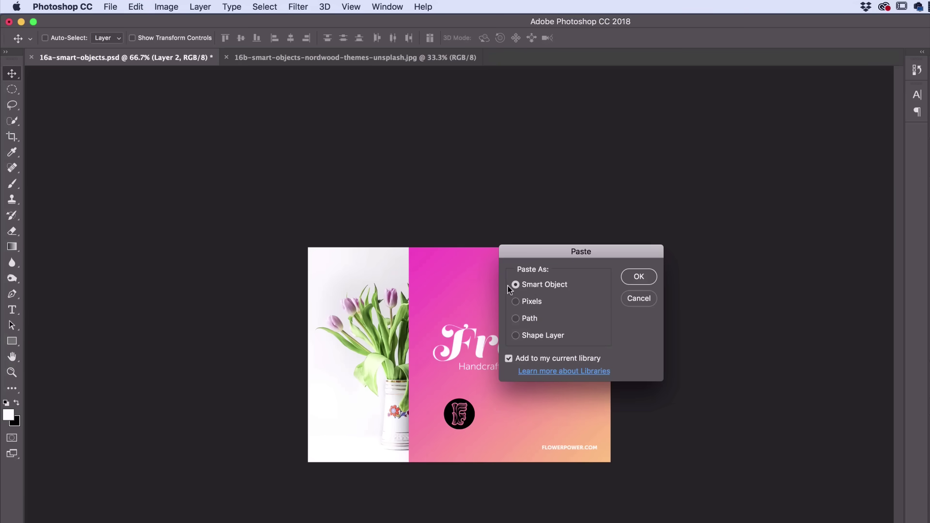
pyautogui.click(508, 358)
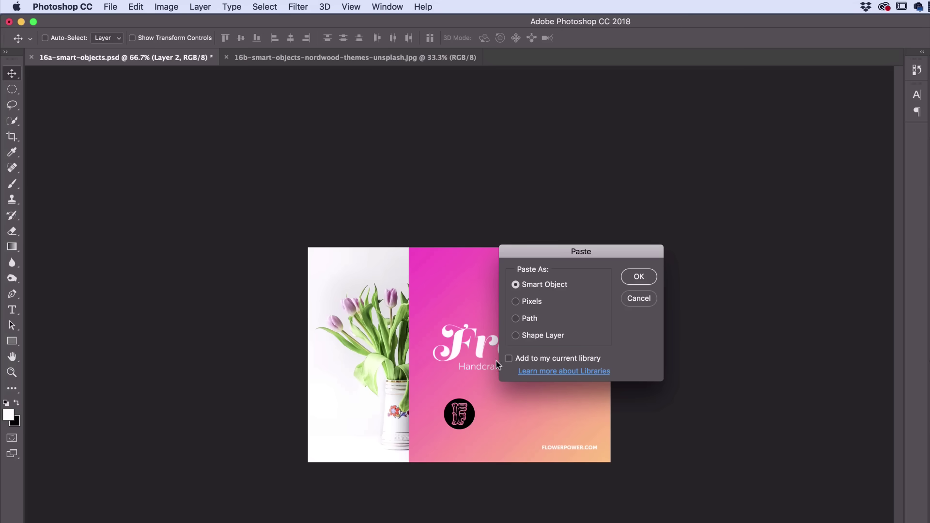
pyautogui.click(638, 277)
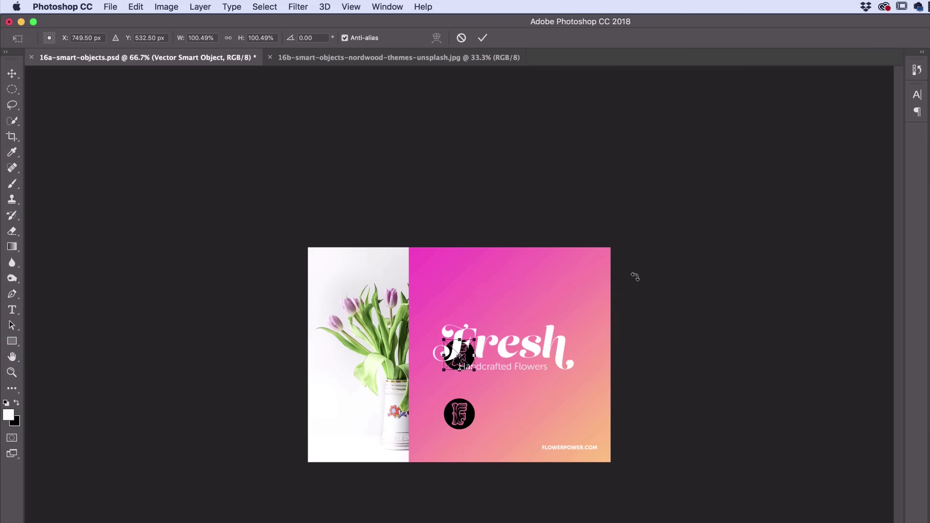
pyautogui.press('Return')
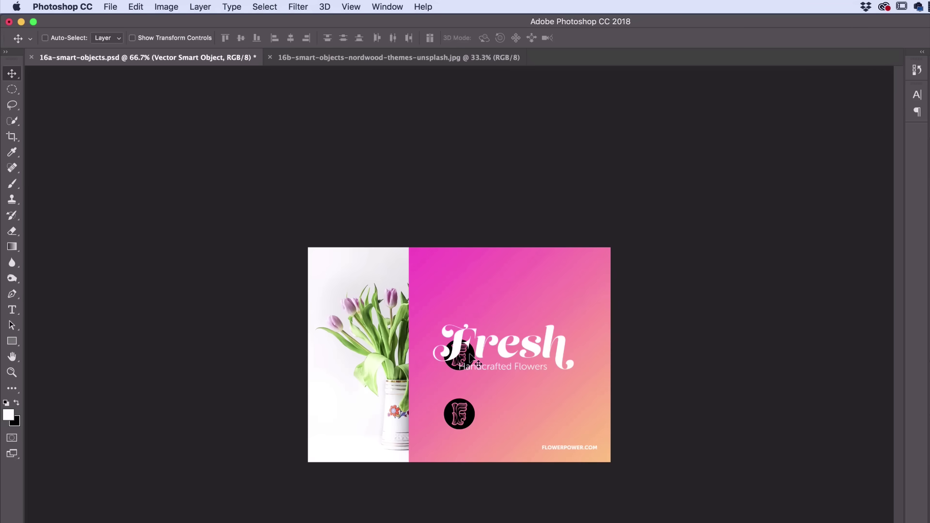
pyautogui.moveTo(460, 359); pyautogui.dragTo(504, 417)
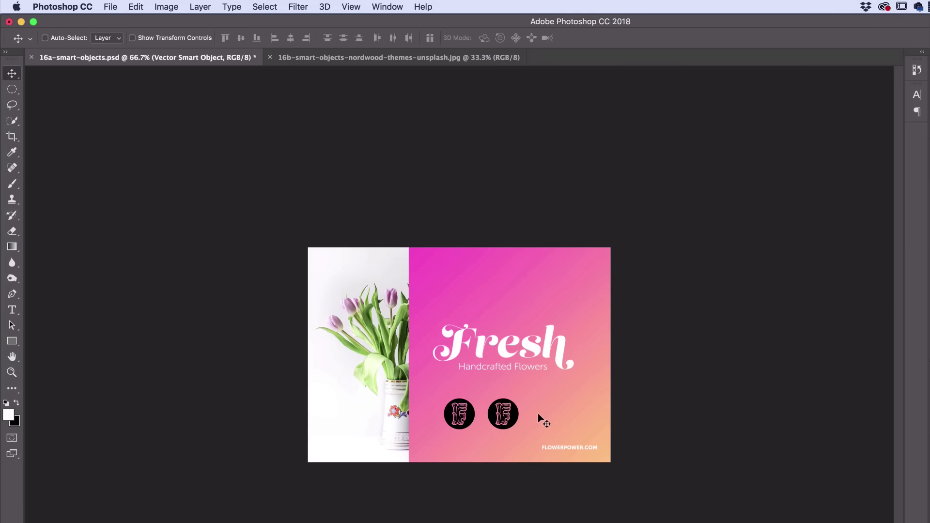
# Compare the pixel and smart object versions of the F logo up close.
pyautogui.scroll(6, 542, 419)
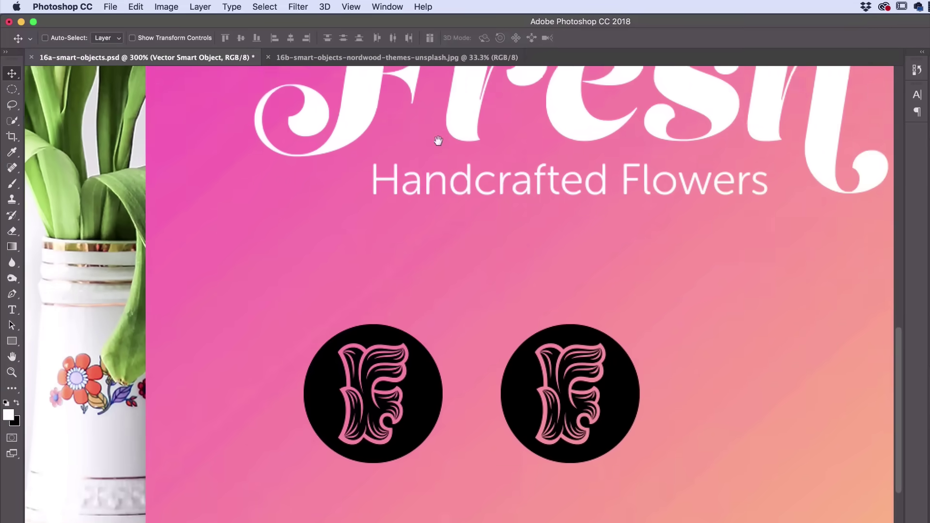
pyautogui.scroll(-2, 438, 140)
pyautogui.hscroll(1, 438, 141)
pyautogui.press('super+0')
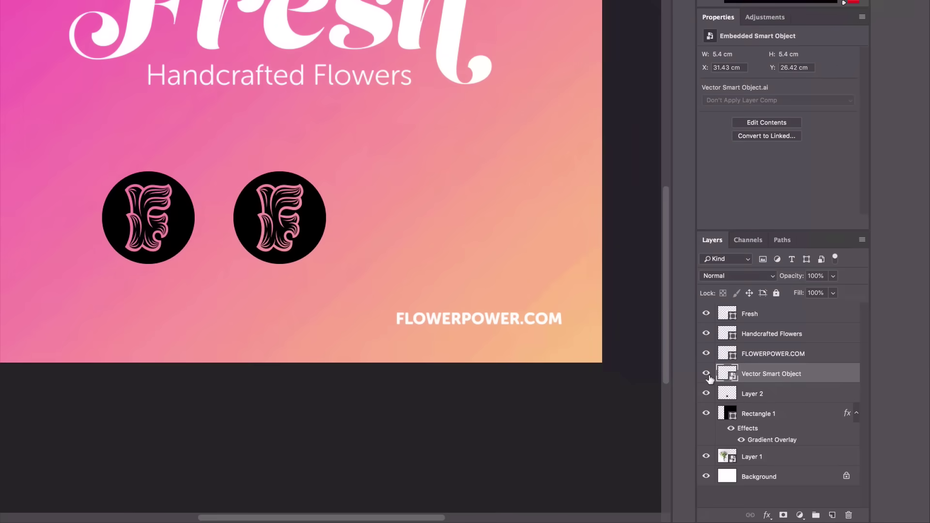
# Toggle the Vector Smart Object and Layer 2 layers off and on to identify which logo each one holds.
pyautogui.click(706, 374)
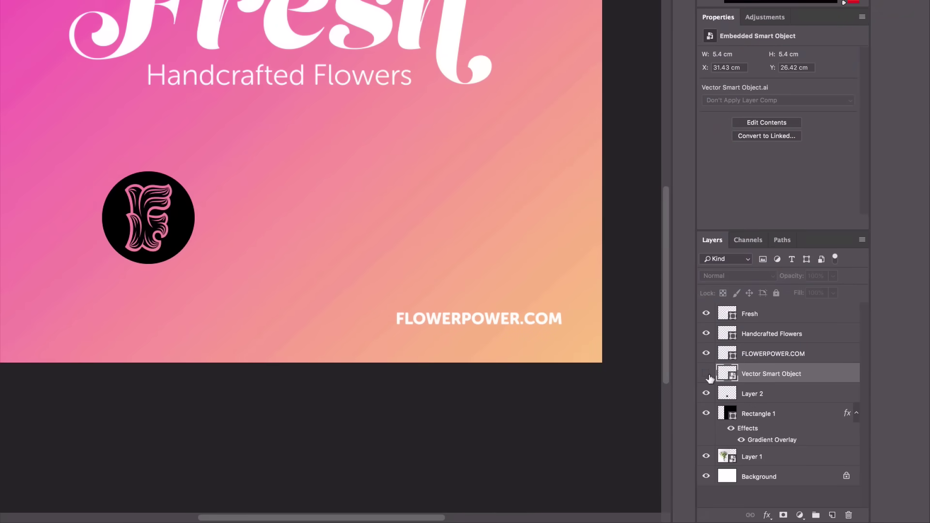
pyautogui.click(706, 374)
pyautogui.click(706, 393)
pyautogui.click(706, 394)
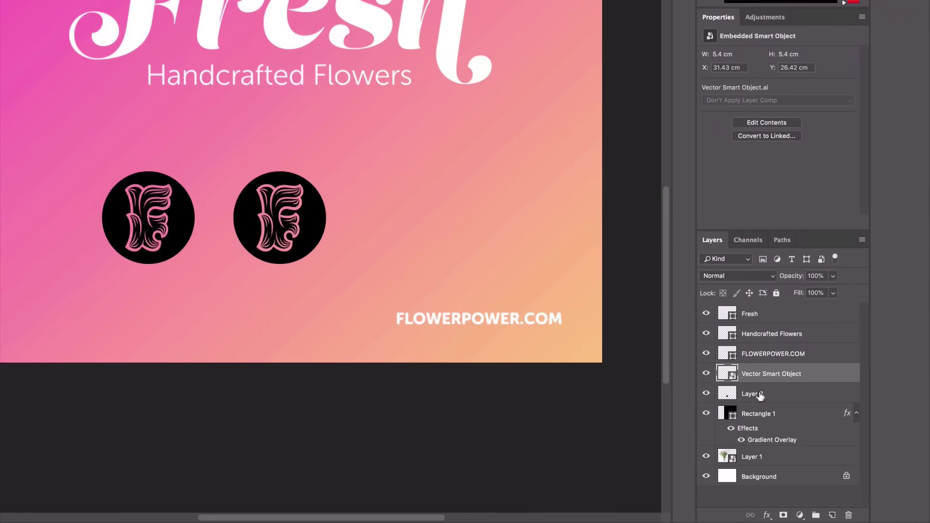
# Rename the pixel logo layer, Layer 2, to Not Smart and the Vector Smart Object layer to Very Smart.
pyautogui.doubleClick(758, 393)
pyautogui.write('Not S')
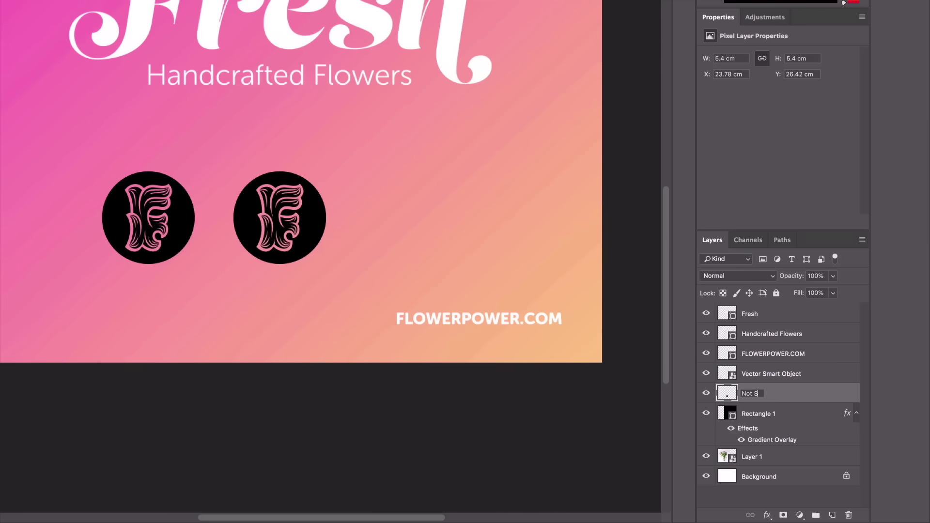
pyautogui.write('mart')
pyautogui.press('Return')
pyautogui.doubleClick(760, 373)
pyautogui.write('Very Smart')
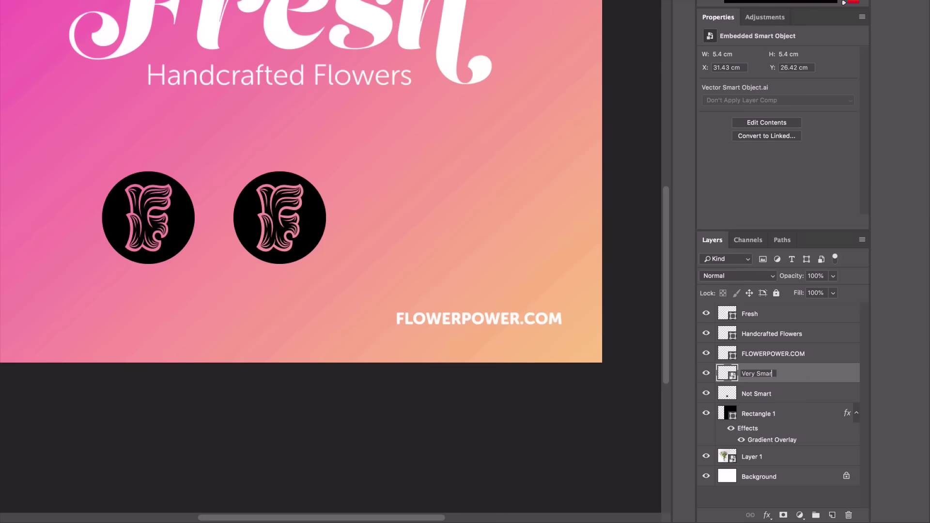
pyautogui.press('Return')
# Select the Not Smart and Very Smart layers together and scale both logos up to about 38.6 cm wide each, spilling past the canvas.
pyautogui.keyDown('shift'); pyautogui.click(771, 394); pyautogui.keyUp('shift')
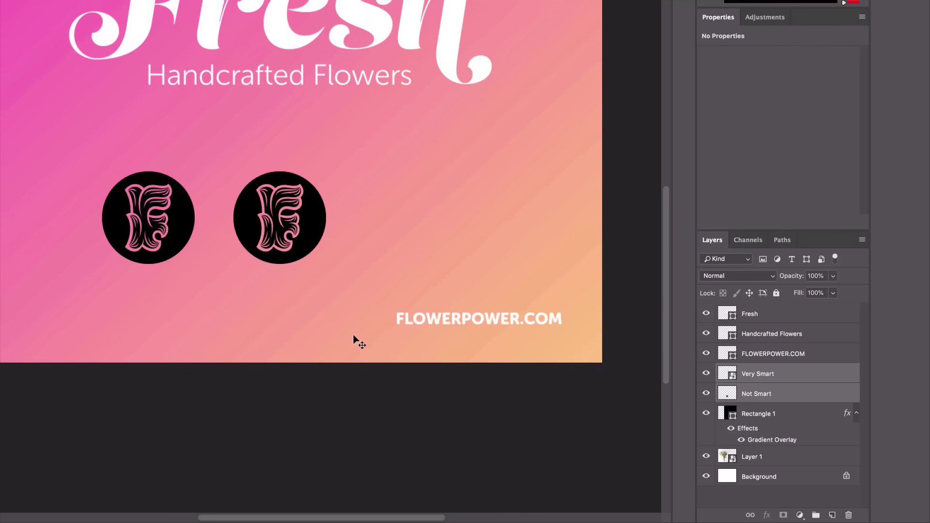
pyautogui.hotkey('ctrl', 't')
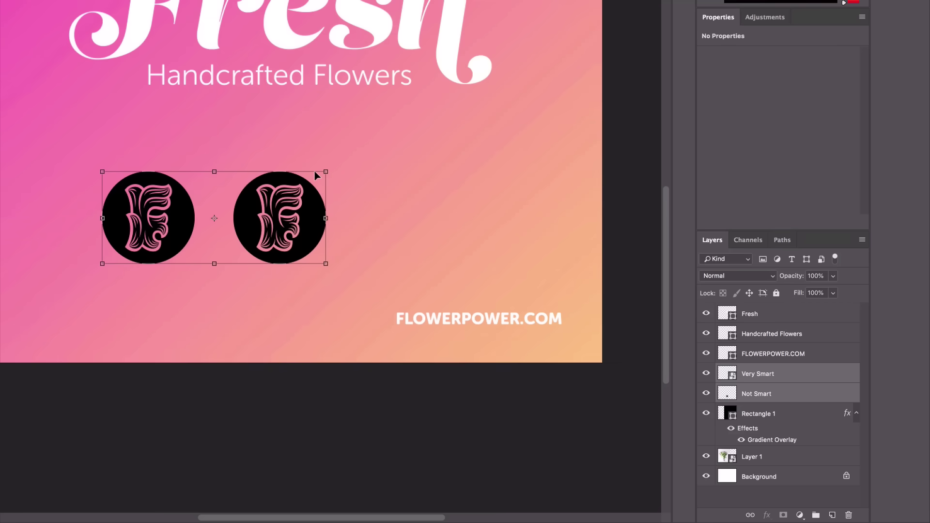
pyautogui.moveTo(326, 171); pyautogui.dragTo(512, 94)
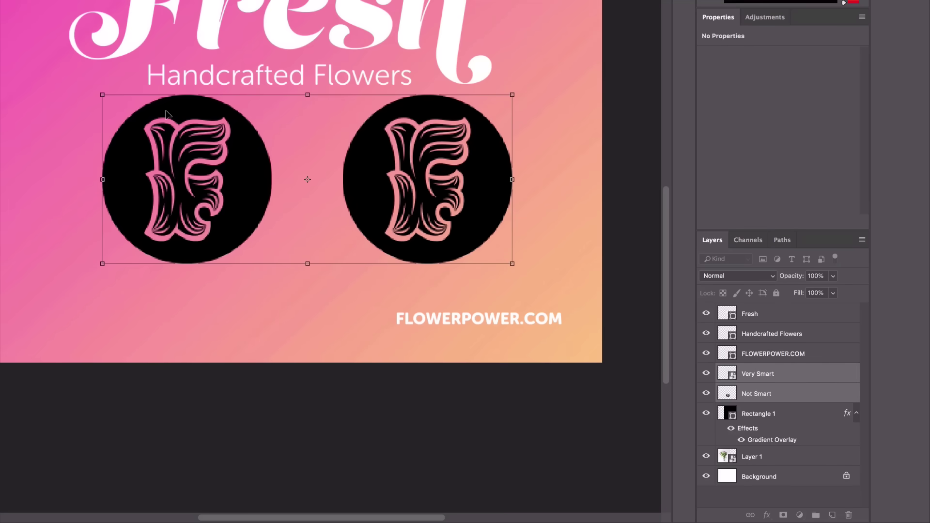
pyautogui.hotkey('ctrl', '-')
pyautogui.hotkey('ctrl', '-')
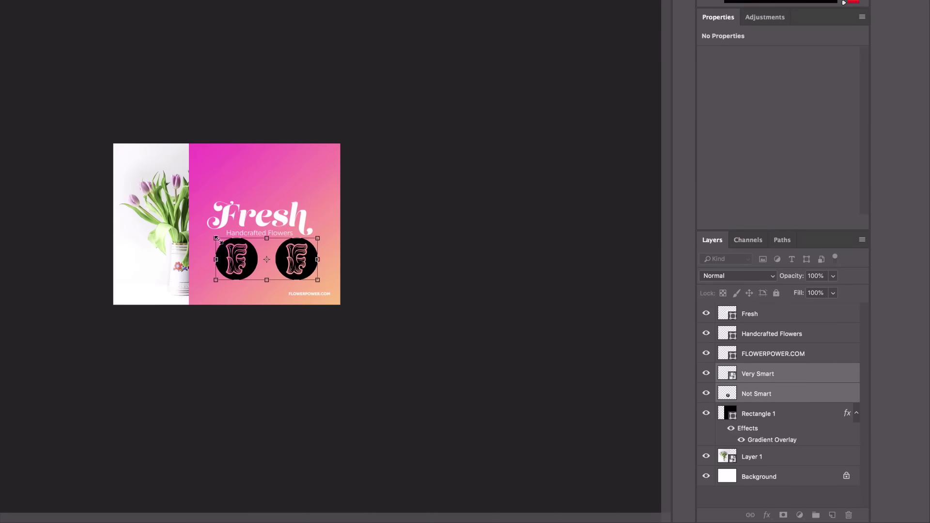
pyautogui.moveTo(216, 239); pyautogui.dragTo(1, 25)
pyautogui.moveTo(241, 172); pyautogui.dragTo(339, 180)
pyautogui.press('Return')
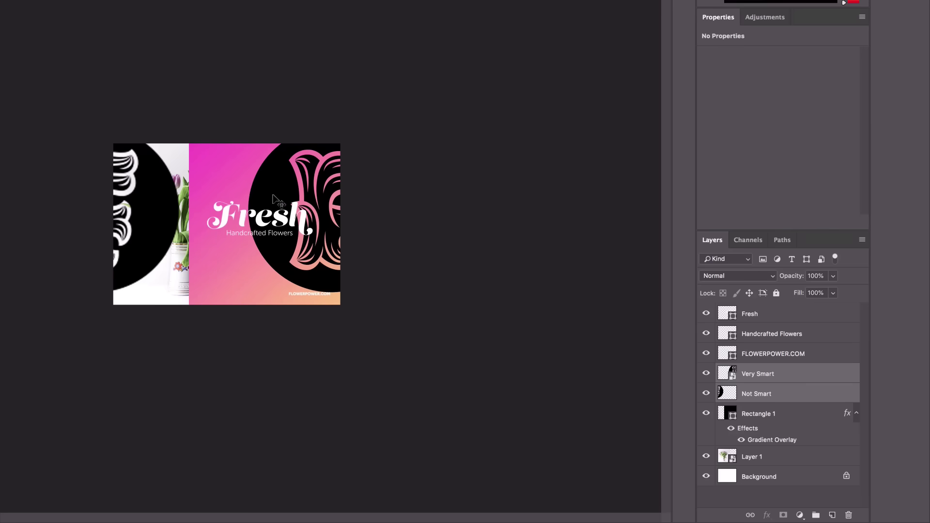
# Move the Not Smart logo right to about X -5.75 cm, Y -1.9 cm, beside the Very Smart logo, and compare their edges up close.
pyautogui.press('ctrl')
pyautogui.click(208, 89)
pyautogui.moveTo(159, 199); pyautogui.dragTo(225, 207)
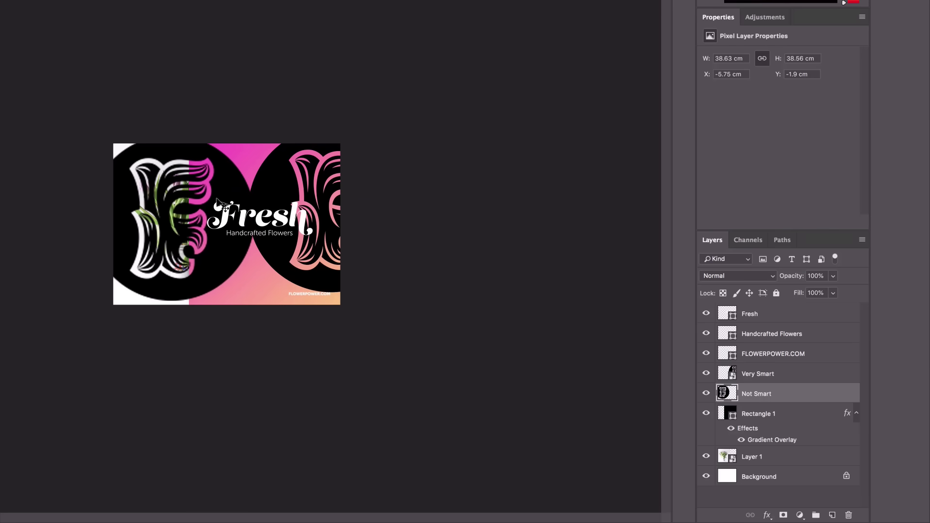
pyautogui.scroll(5, 226, 213)
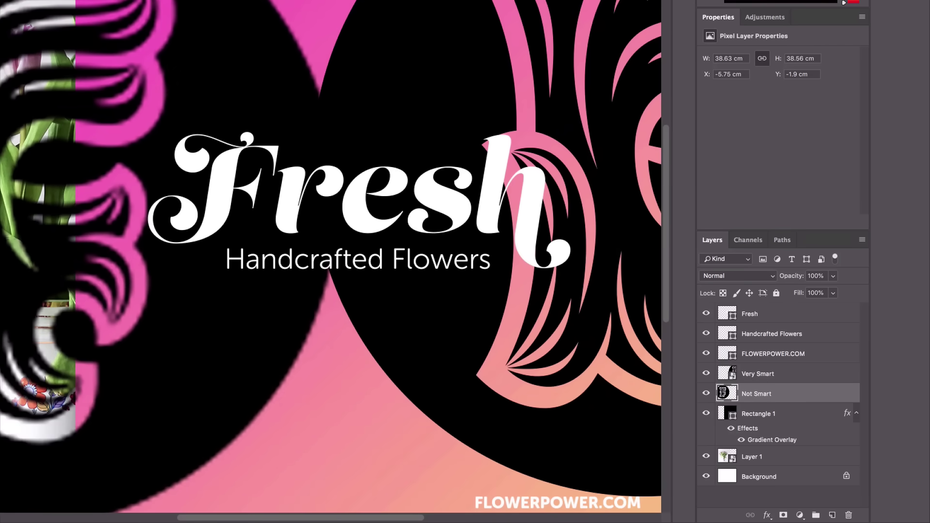
# Move the Very Smart layer's logo graphic to the left, to about X 23.21 cm and Y -3.91 cm.
pyautogui.moveTo(231, 181); pyautogui.dragTo(215, 181)
pyautogui.hscroll(10, 216, 181)
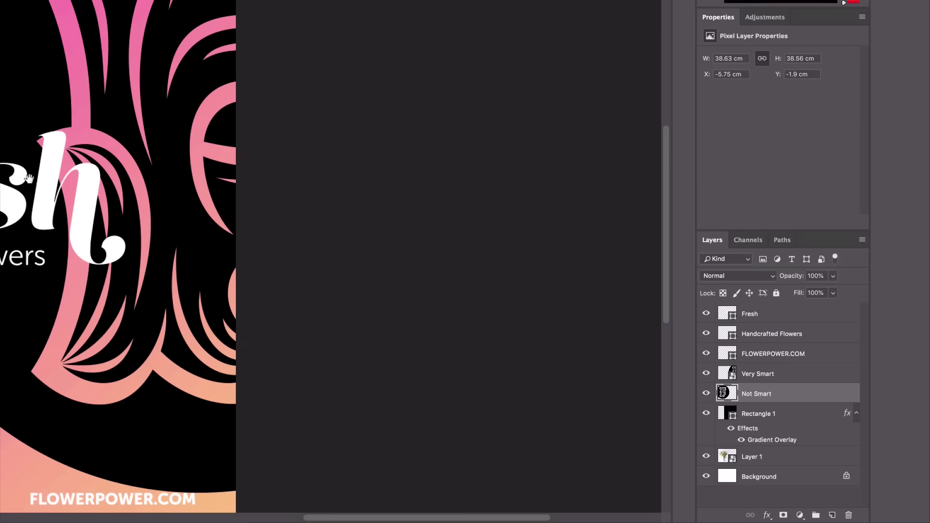
pyautogui.click(202, 92)
pyautogui.moveTo(211, 79); pyautogui.dragTo(61, 80)
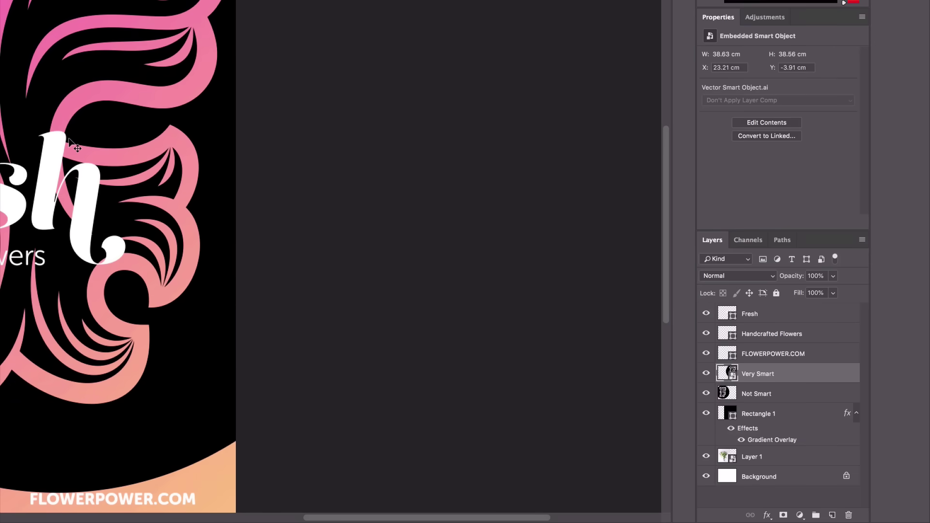
pyautogui.hscroll(-9, 77, 146)
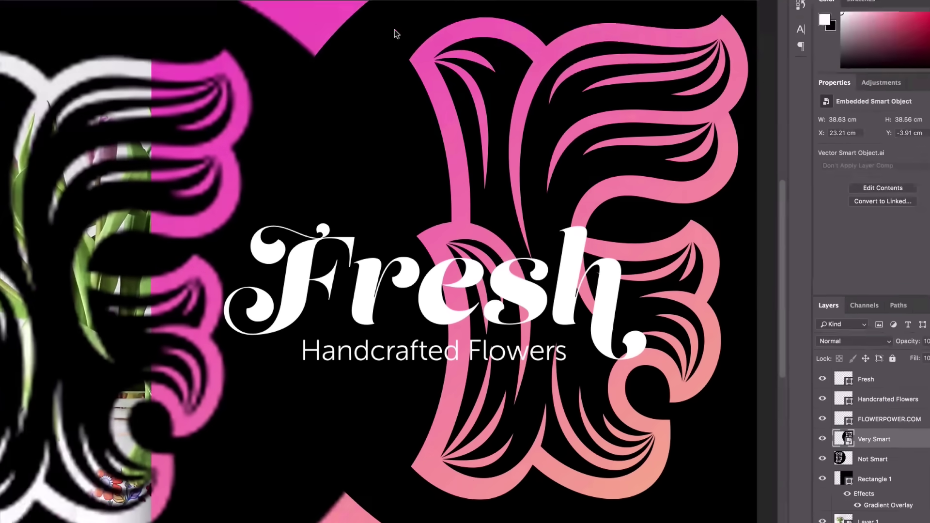
# Compare which Blur filters are available for the Very Smart layer and for the Not Smart layer.
pyautogui.click(297, 7)
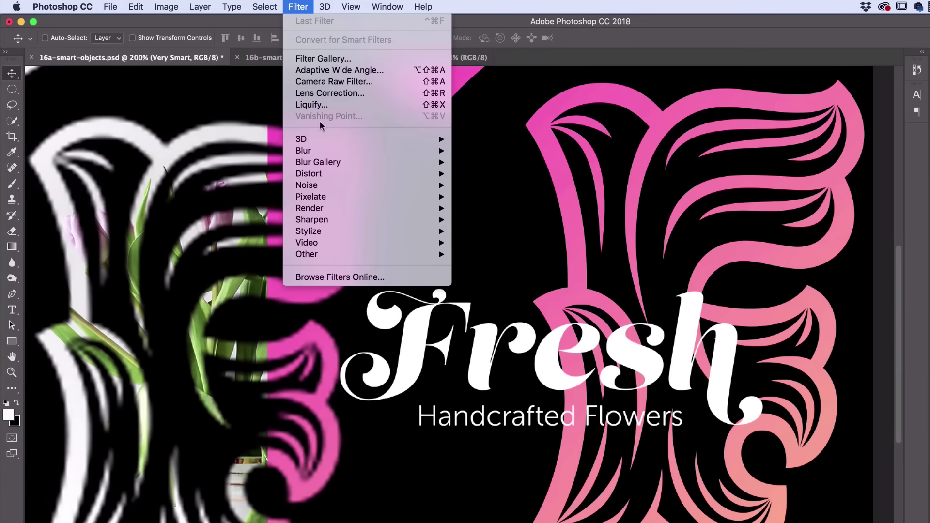
pyautogui.moveTo(327, 152)
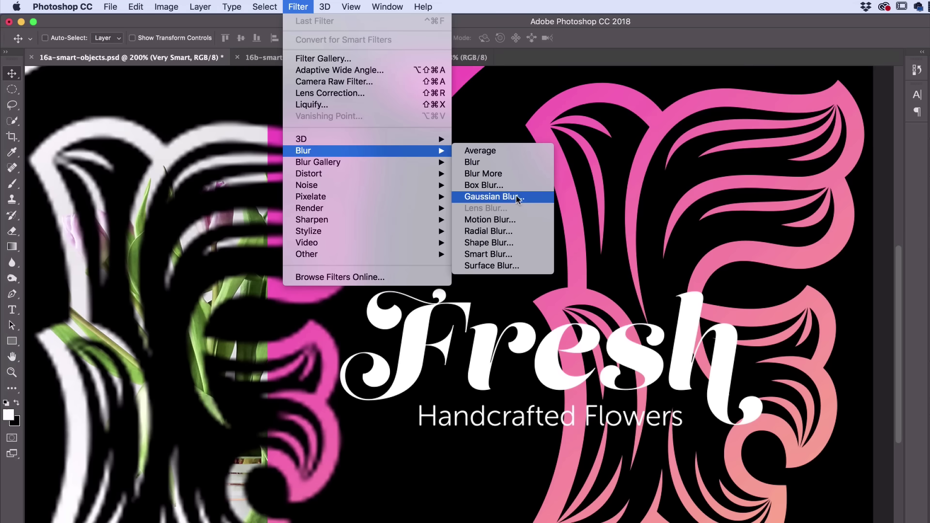
pyautogui.moveTo(381, 162)
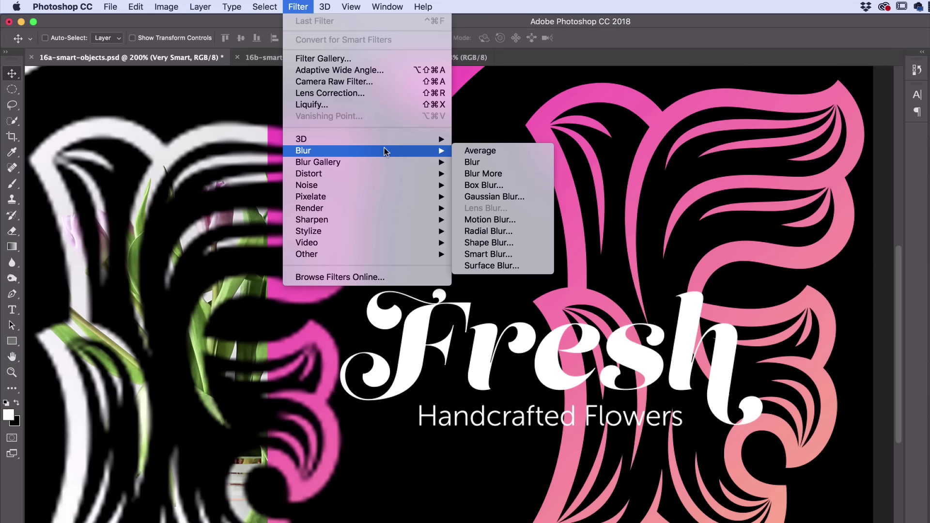
pyautogui.press('Escape')
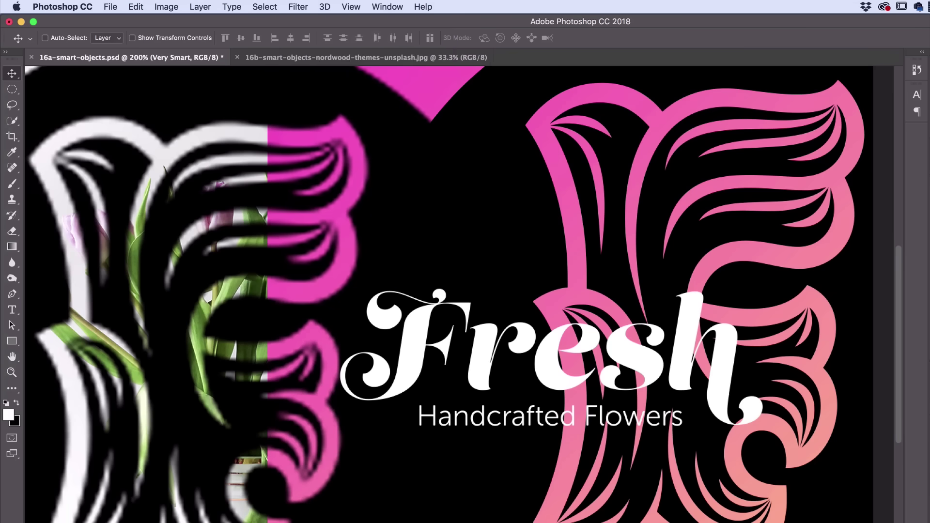
pyautogui.hotkey('alt', '[')
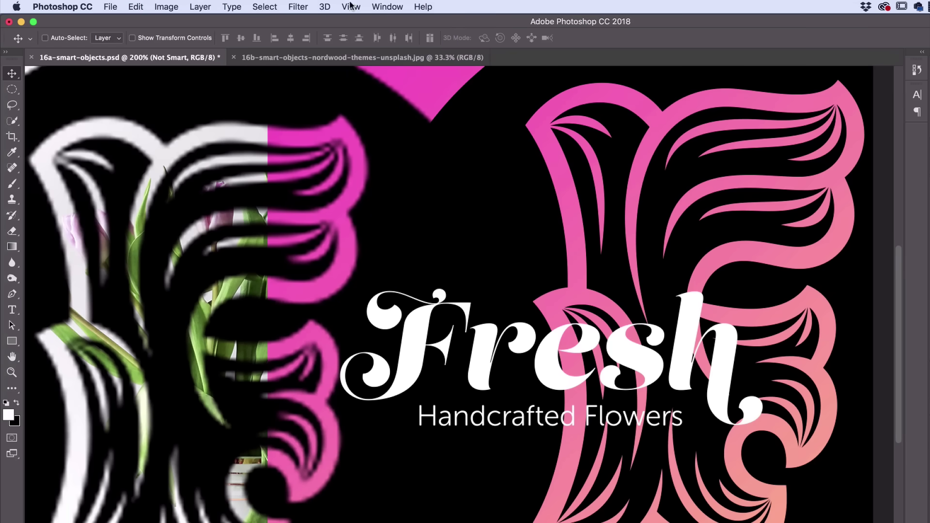
pyautogui.click(298, 7)
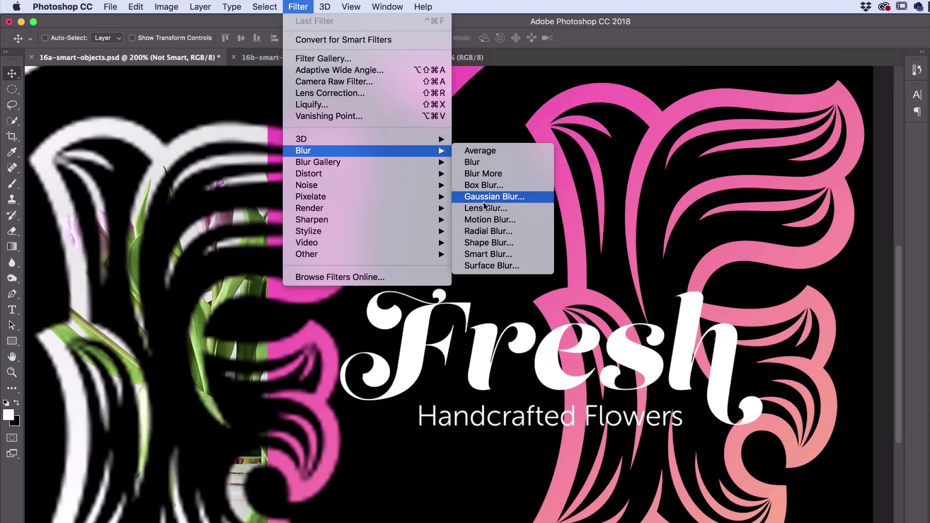
pyautogui.click(304, 6)
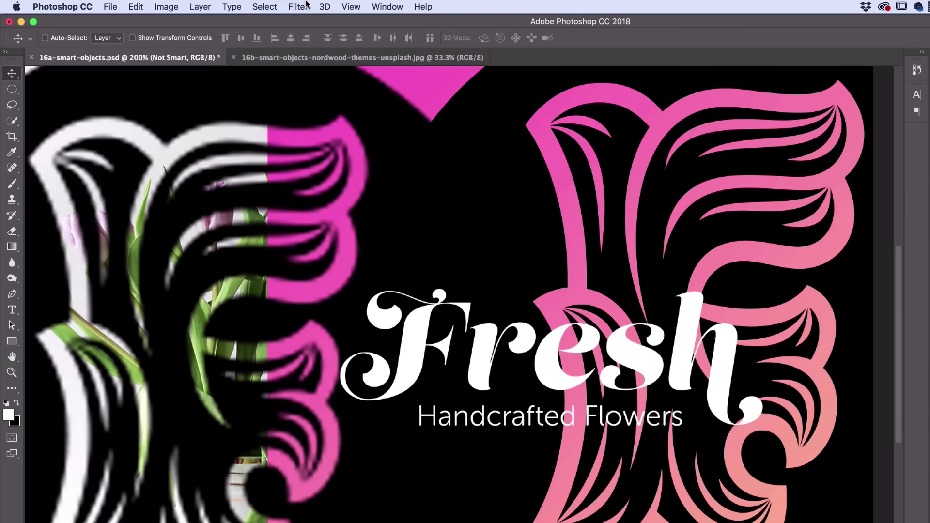
# Delete the Not Smart layer and move the Very Smart graphic up and left to about X 21.87 cm, Y -5.85 cm.
pyautogui.press('super+minus')
pyautogui.press('super+minus')
pyautogui.press('super+minus')
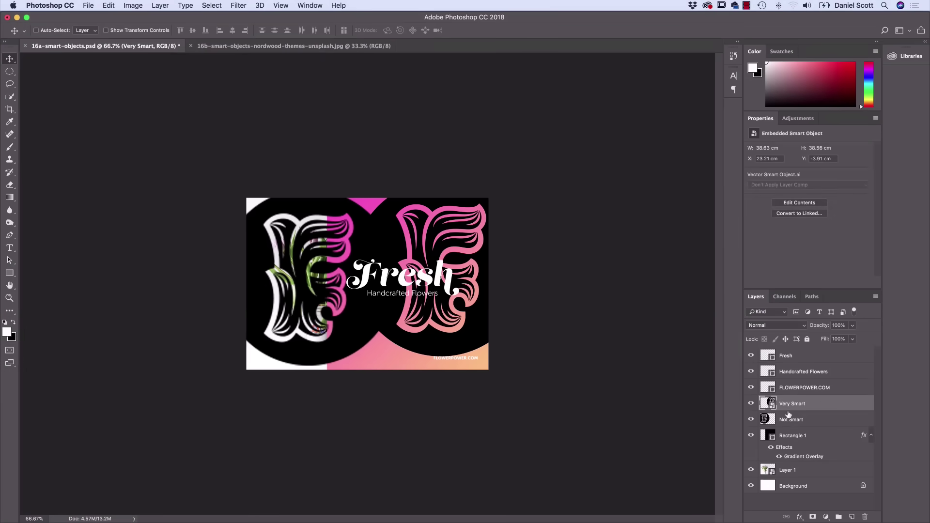
pyautogui.moveTo(785, 419); pyautogui.dragTo(864, 517)
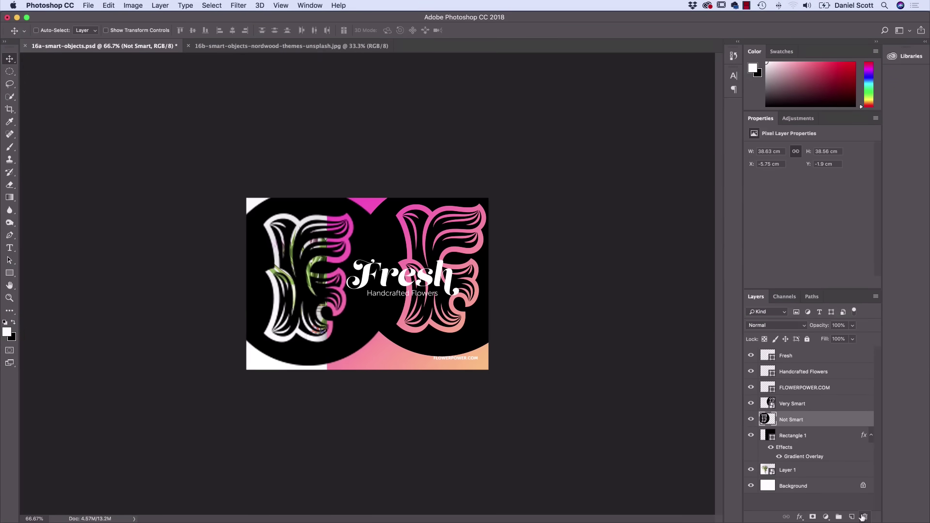
pyautogui.click(798, 404)
pyautogui.moveTo(395, 236); pyautogui.dragTo(384, 218)
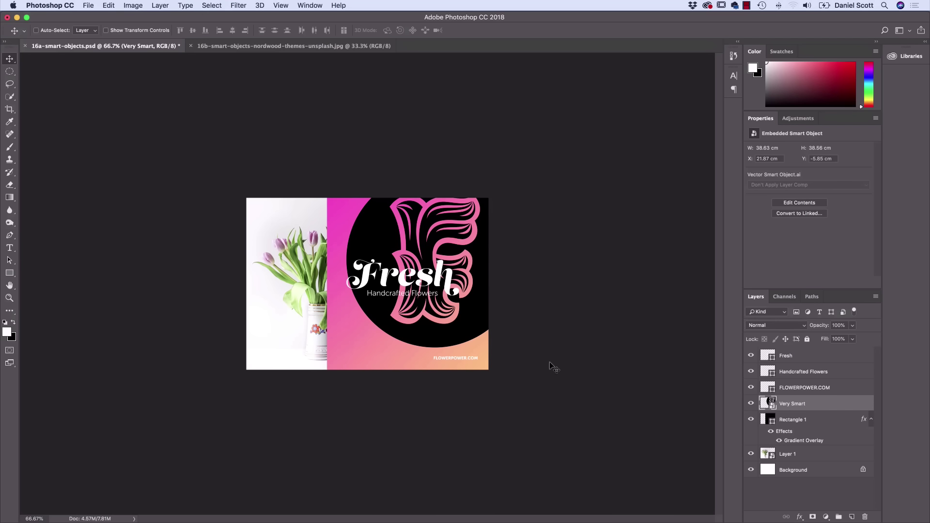
# Try rasterizing the Very Smart layer to check its filter options, and undo the rasterization.
pyautogui.rightClick(801, 406)
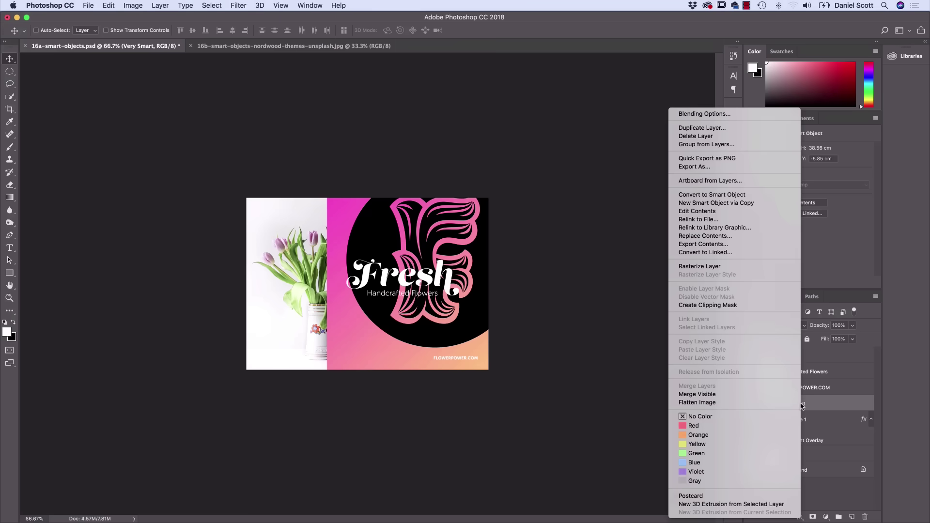
pyautogui.click(705, 267)
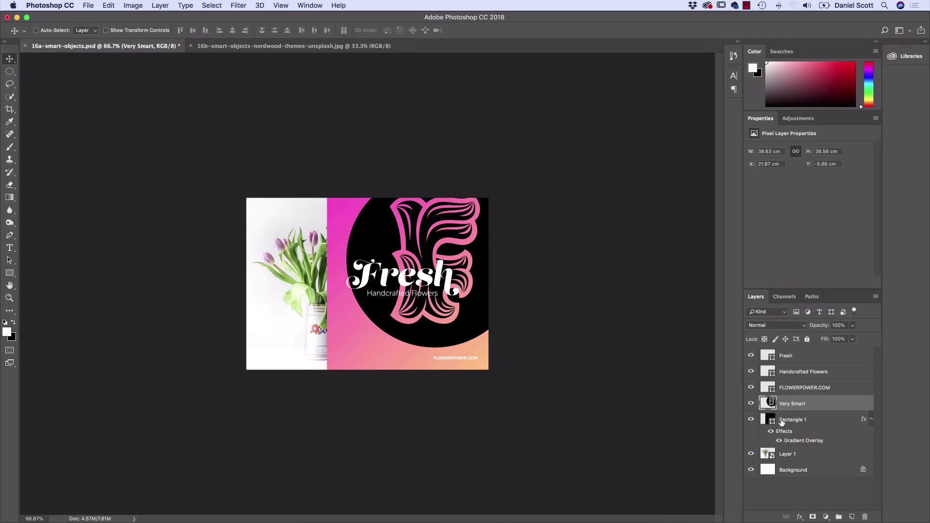
pyautogui.click(238, 5)
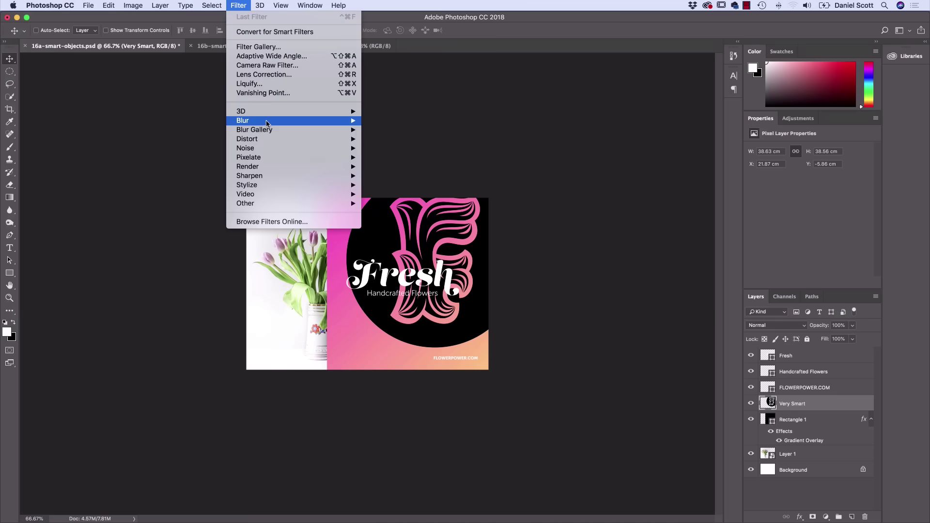
pyautogui.click(510, 112)
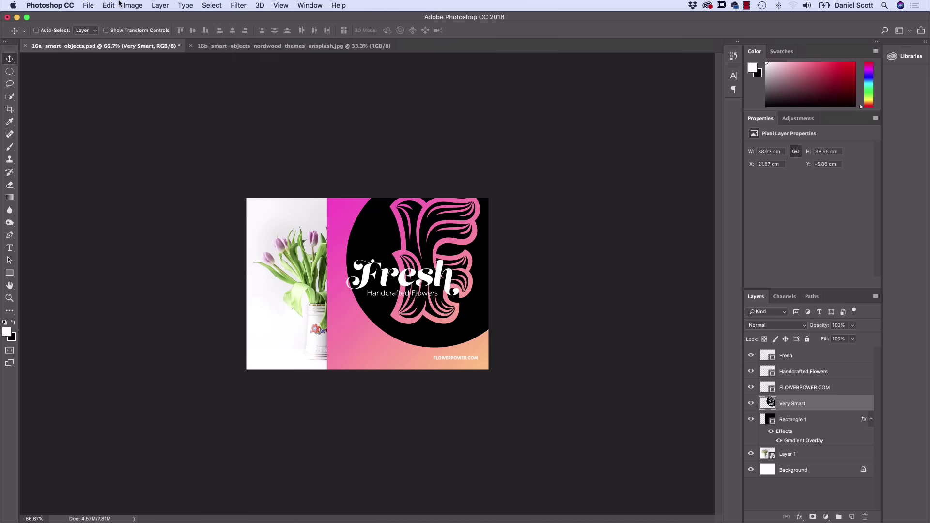
pyautogui.click(110, 5)
pyautogui.click(120, 37)
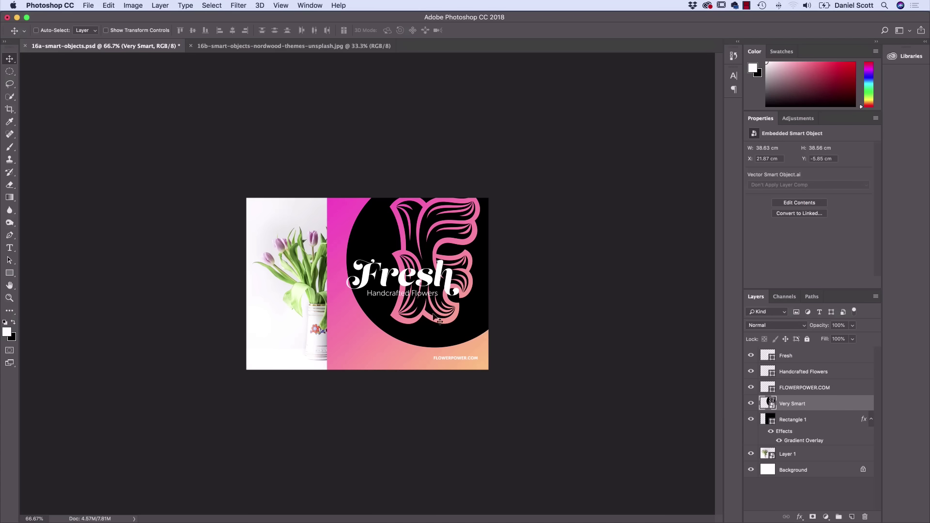
# Scale the Very Smart logo down to about 5.89 cm square and position it just above the FLOWERPOWER.COM text.
pyautogui.press('super+t')
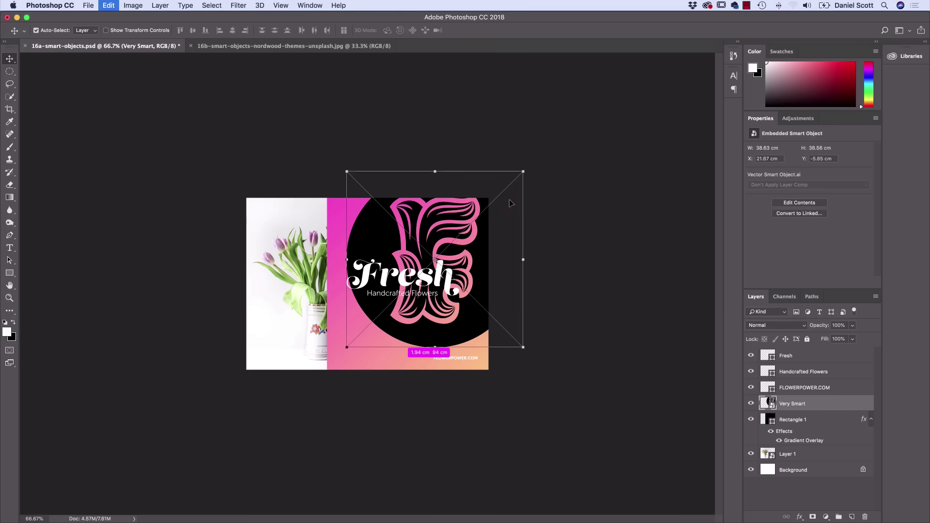
pyautogui.moveTo(523, 174); pyautogui.dragTo(467, 334)
pyautogui.press('Return')
pyautogui.press('Left')
pyautogui.press('Left')
pyautogui.press('Left')
pyautogui.press('Left')
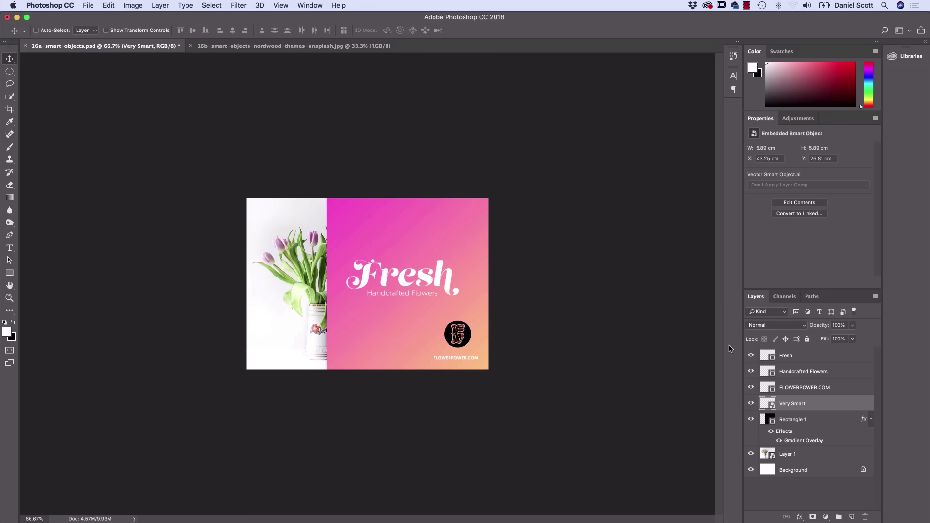
pyautogui.press('Down')
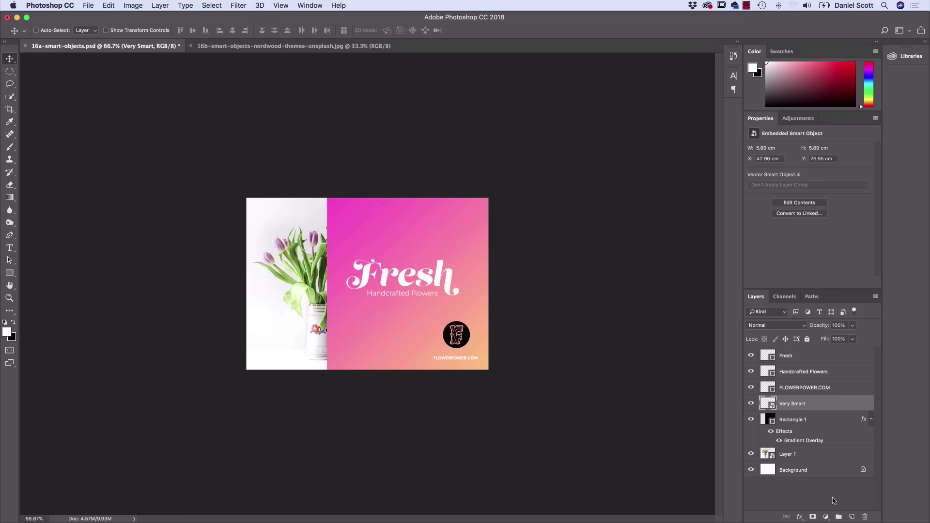
# Add a white Color Overlay to the Very Smart layer with Normal blend mode and 100% opacity.
pyautogui.click(800, 517)
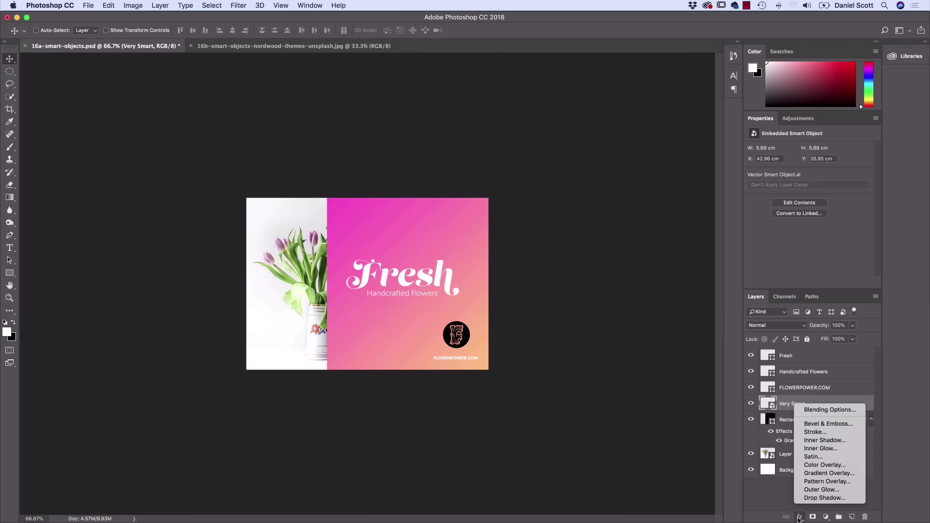
pyautogui.click(805, 465)
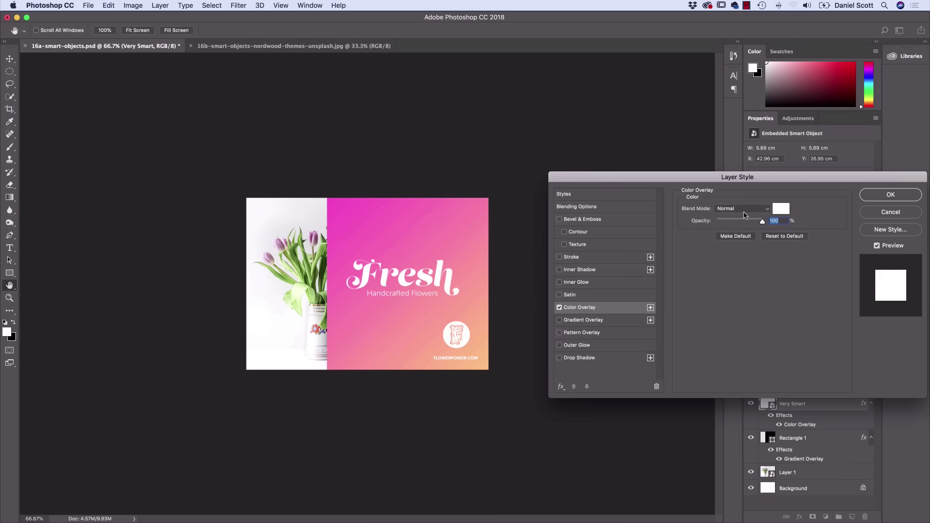
pyautogui.click(782, 210)
pyautogui.click(658, 198)
pyautogui.click(864, 195)
# Duplicate the Very Smart layer within the same document and name the copy "Hero Graphic".
pyautogui.press('super+1')
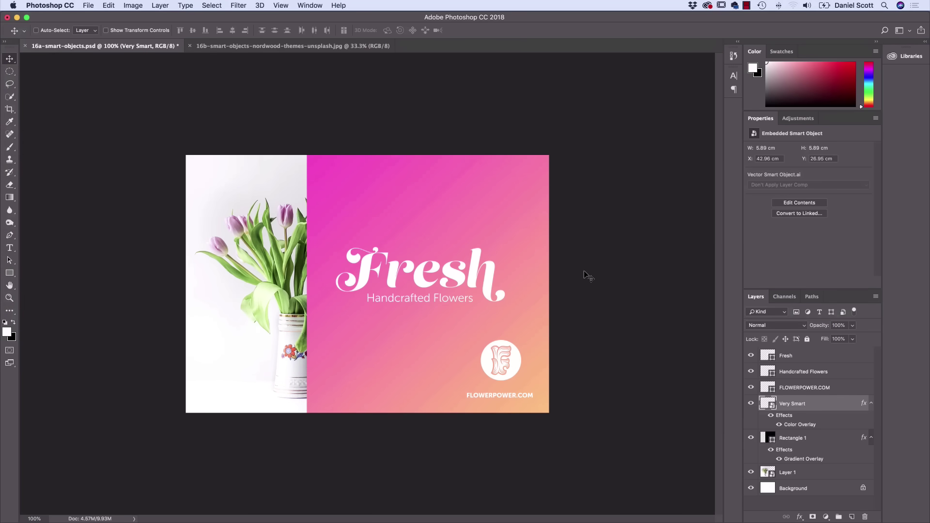
pyautogui.rightClick(802, 402)
pyautogui.click(724, 128)
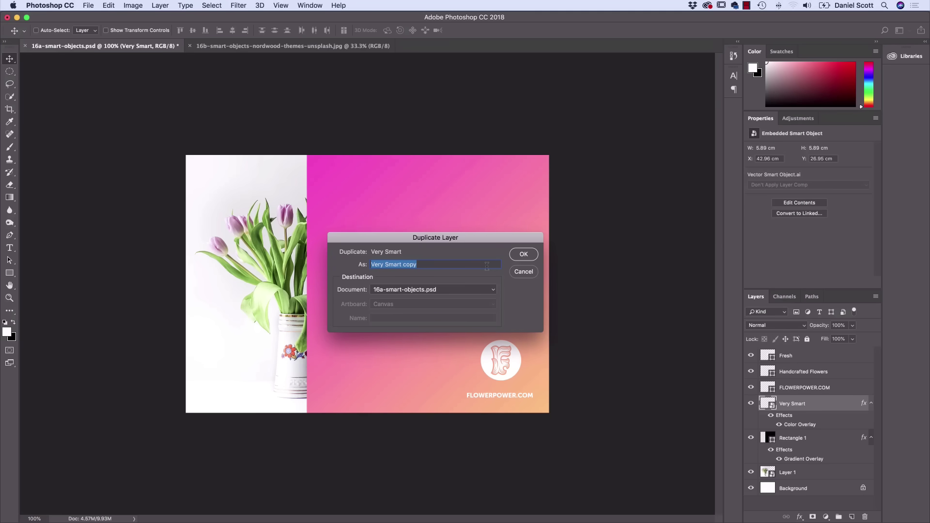
pyautogui.write('Hero Graphic')
pyautogui.press('Return')
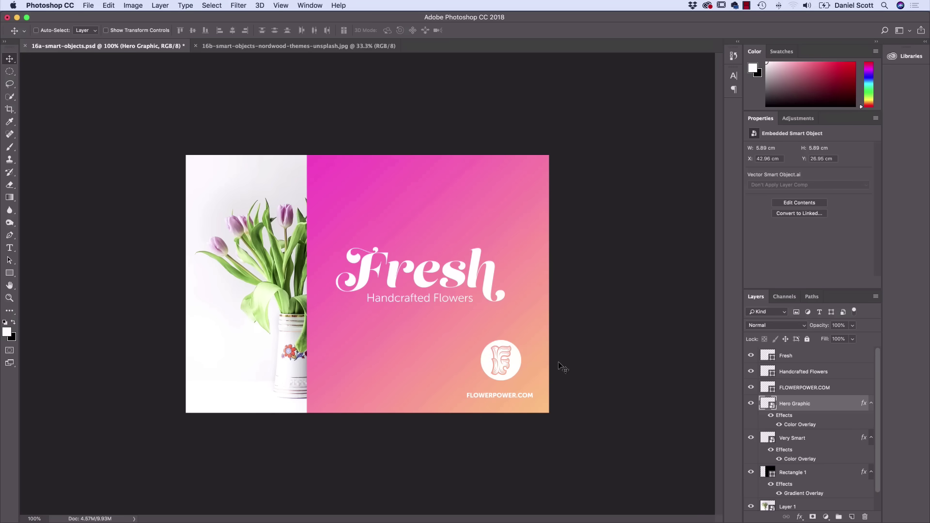
# Move the Hero Graphic logo off the small one and enlarge it to about 54.29 cm square, overflowing the canvas.
pyautogui.moveTo(514, 367); pyautogui.dragTo(433, 351)
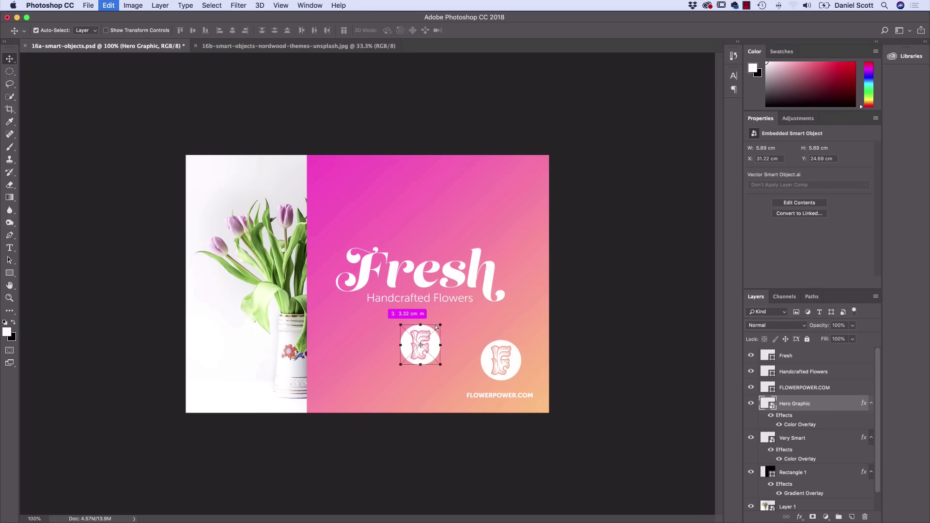
pyautogui.press('super+t')
pyautogui.moveTo(441, 324); pyautogui.dragTo(606, 150)
pyautogui.moveTo(536, 298); pyautogui.dragTo(610, 155)
pyautogui.moveTo(576, 229); pyautogui.dragTo(576, 256)
pyautogui.press('Return')
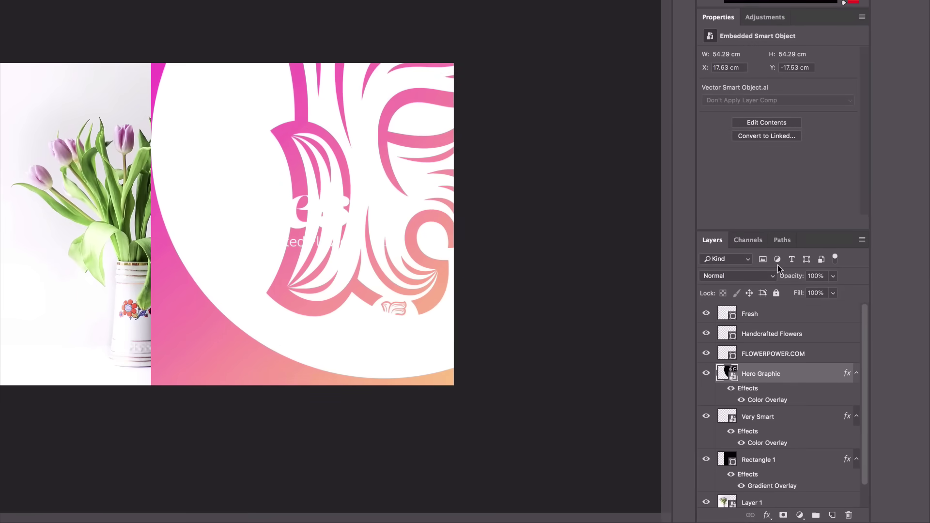
# Lower the Hero Graphic layer's opacity to 21% and shift the graphic to about X 16.26 cm, Y -12.34 cm.
pyautogui.click(833, 275)
pyautogui.moveTo(818, 291); pyautogui.dragTo(788, 294)
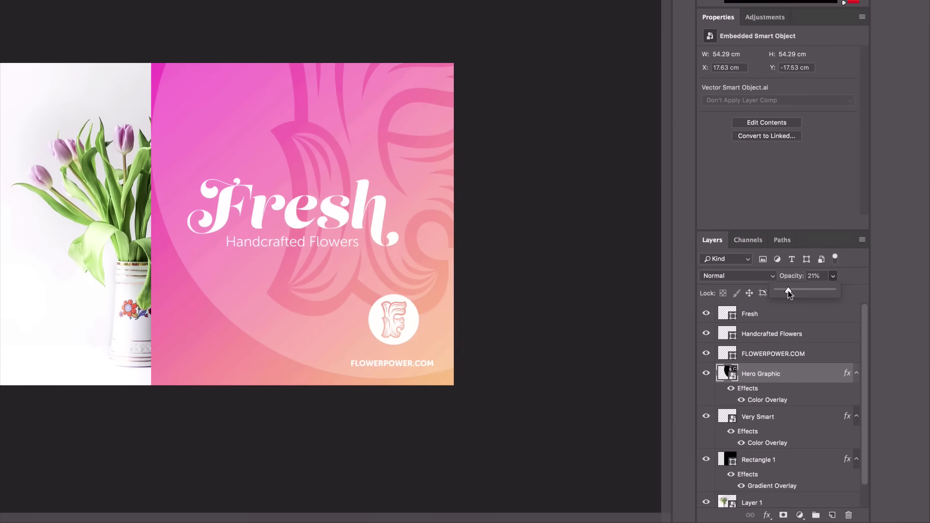
pyautogui.moveTo(324, 297); pyautogui.dragTo(246, 352)
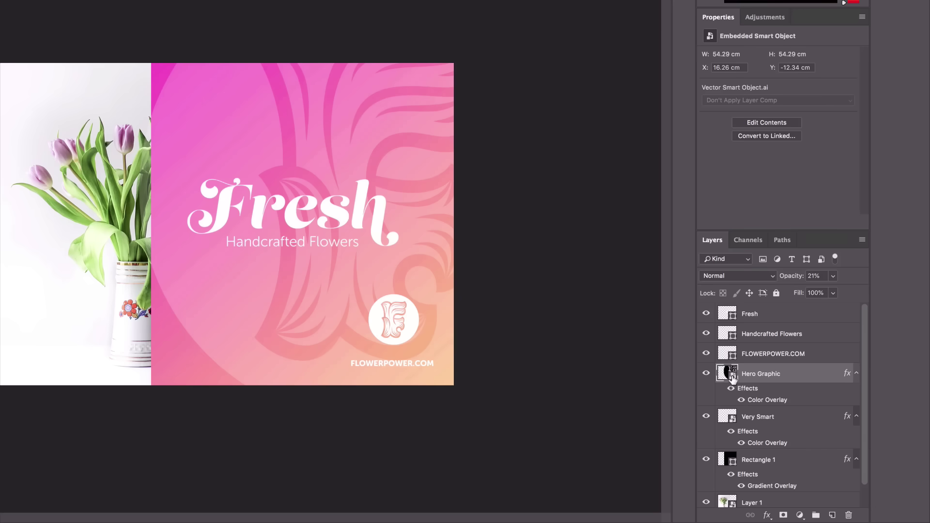
# Open the Very Smart layer's smart object contents in Illustrator and compare them with the original 16c-smart-objects-vector-logo.ai file.
pyautogui.click(739, 420)
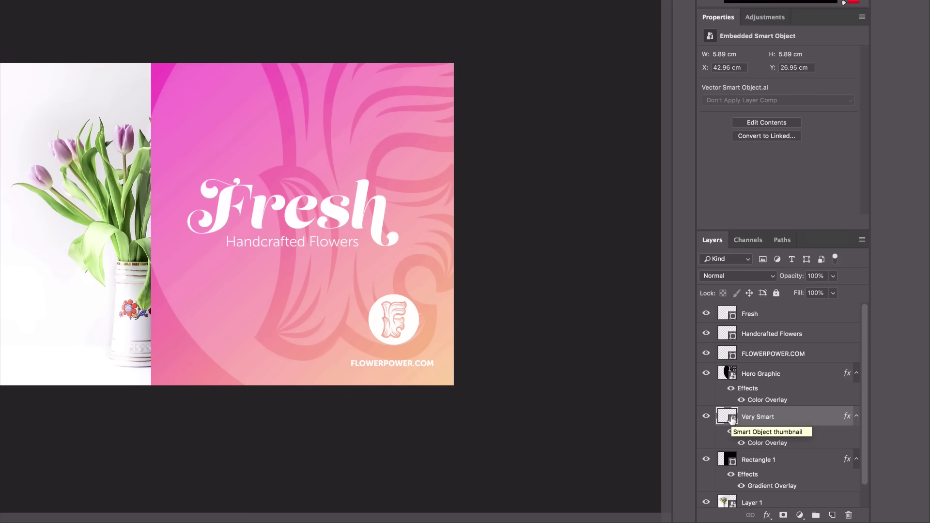
pyautogui.doubleClick(732, 419)
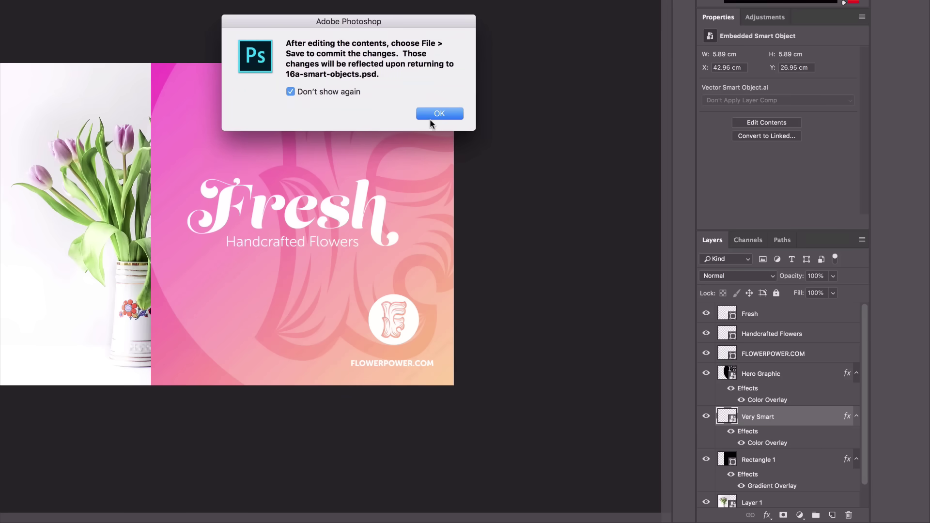
pyautogui.click(433, 114)
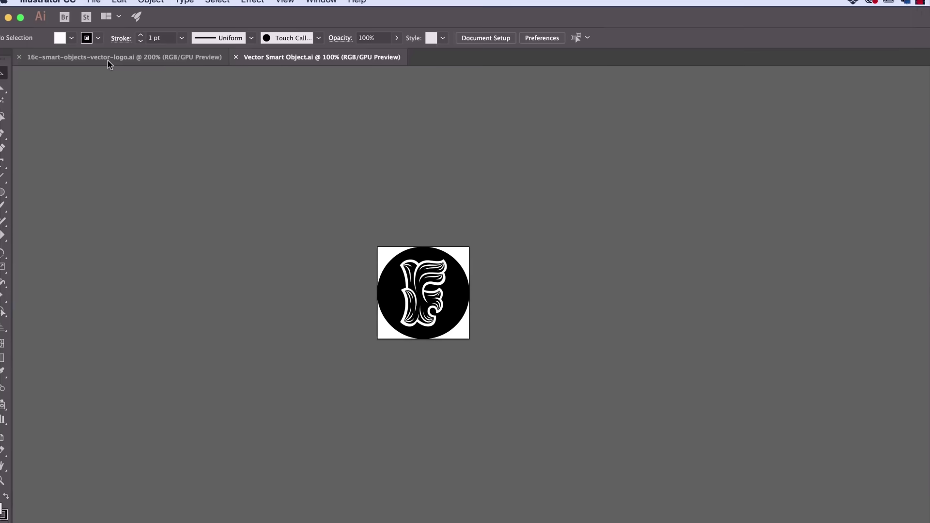
pyautogui.click(107, 60)
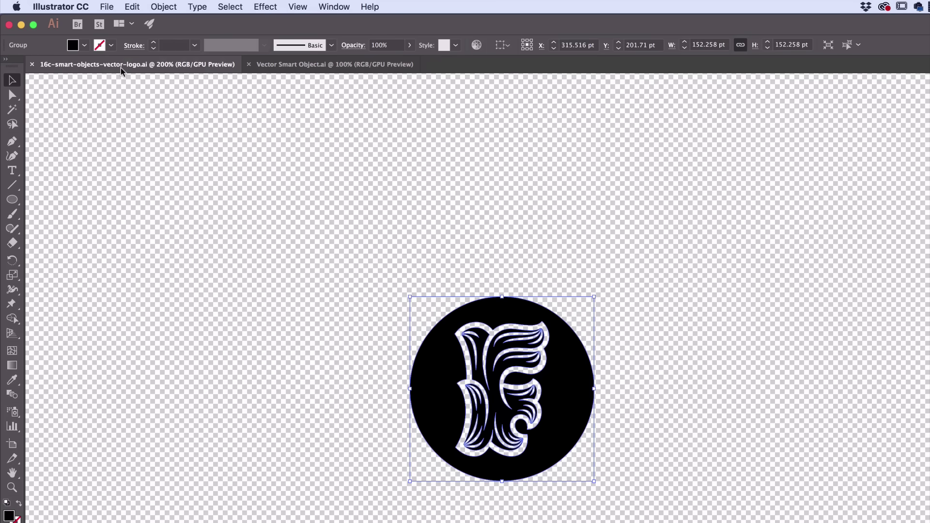
pyautogui.click(324, 65)
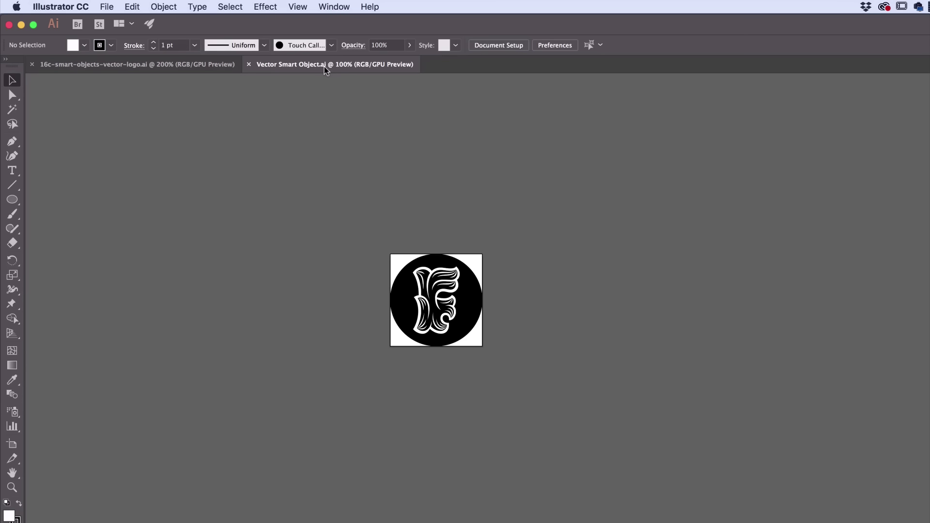
# Close the original 16c-smart-objects-vector-logo.ai file, keep the Vector Smart Object.ai document open, and glance at the postcard in Photoshop.
pyautogui.click(126, 68)
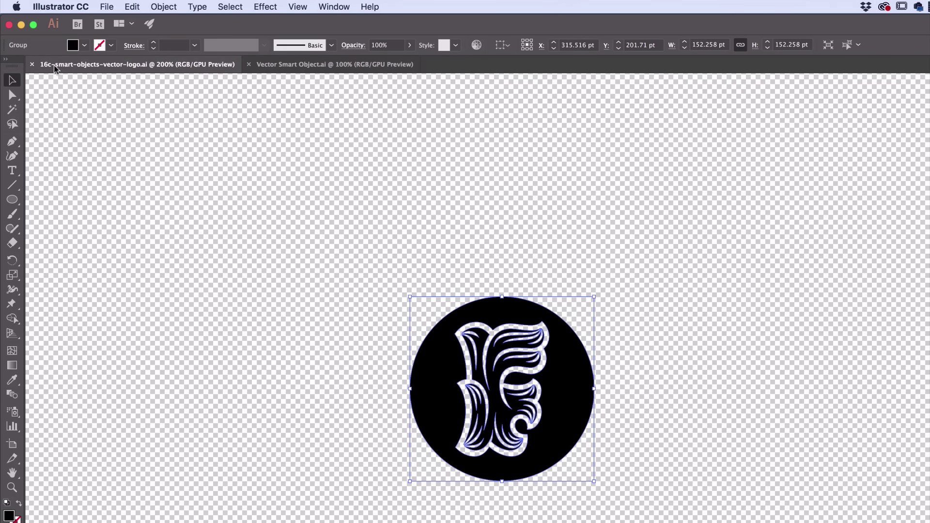
pyautogui.click(32, 64)
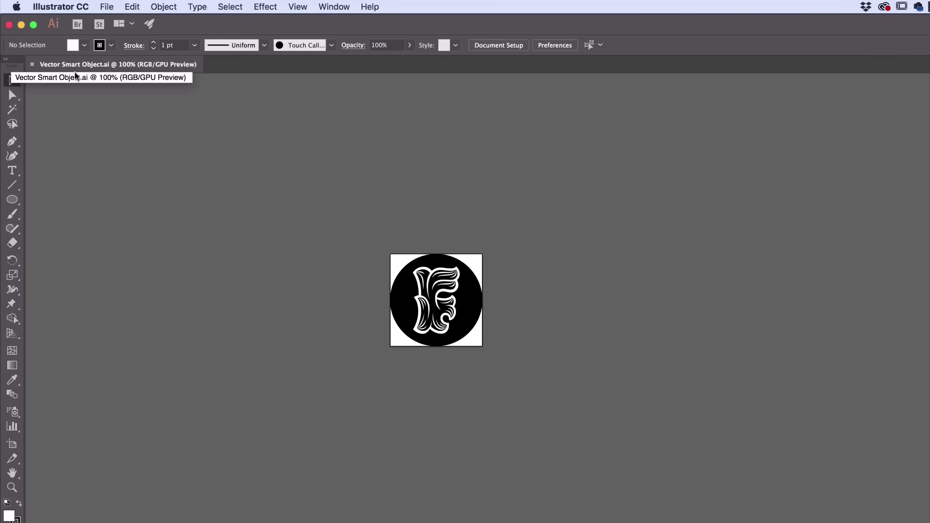
pyautogui.press('super+Tab')
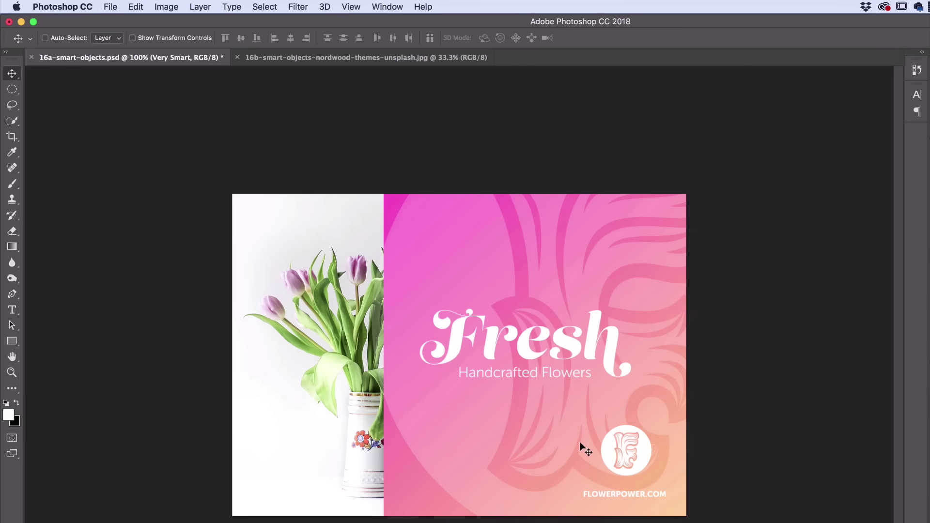
pyautogui.press('super+Tab')
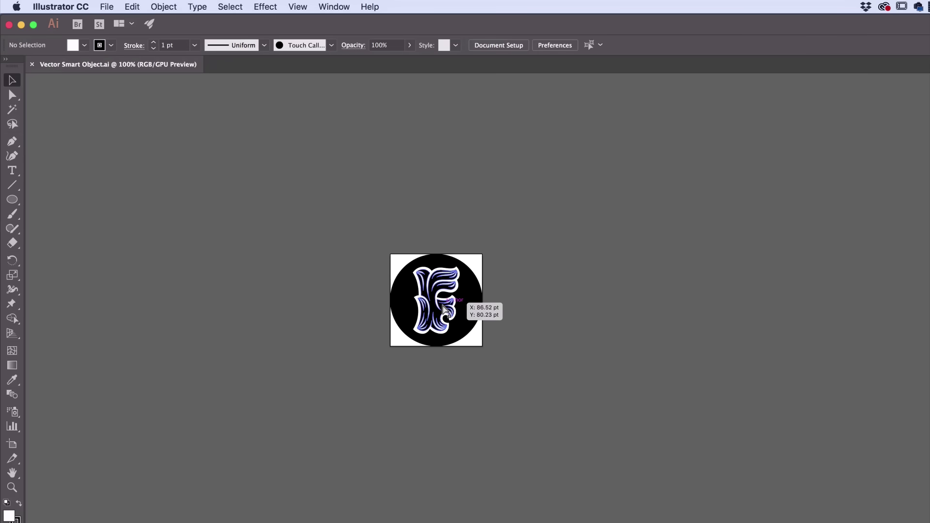
# Pull the anchor point at the F's middle-left tip outward into the black circle, to about X 20.28 pt, Y 76.129 pt.
pyautogui.press('super+plus')
pyautogui.press('super+plus')
pyautogui.press('super+plus')
pyautogui.press('super+plus')
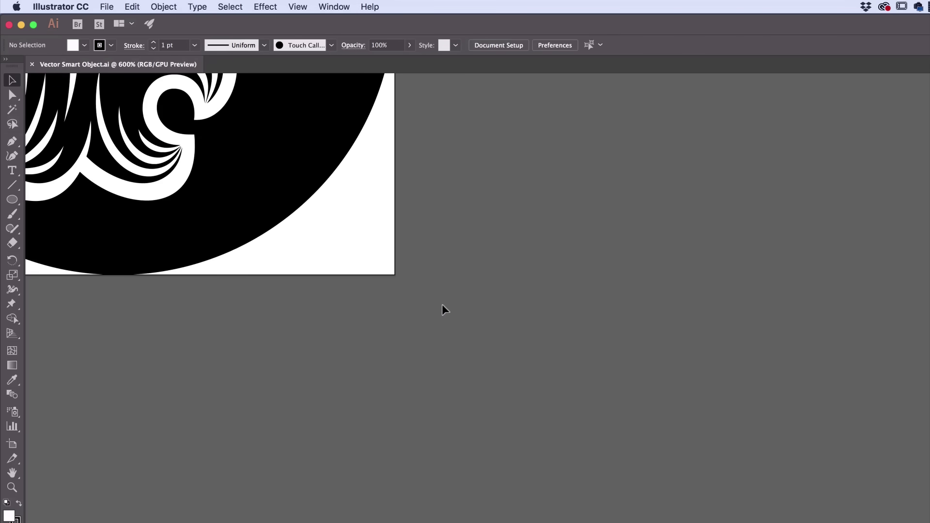
pyautogui.click(373, 262)
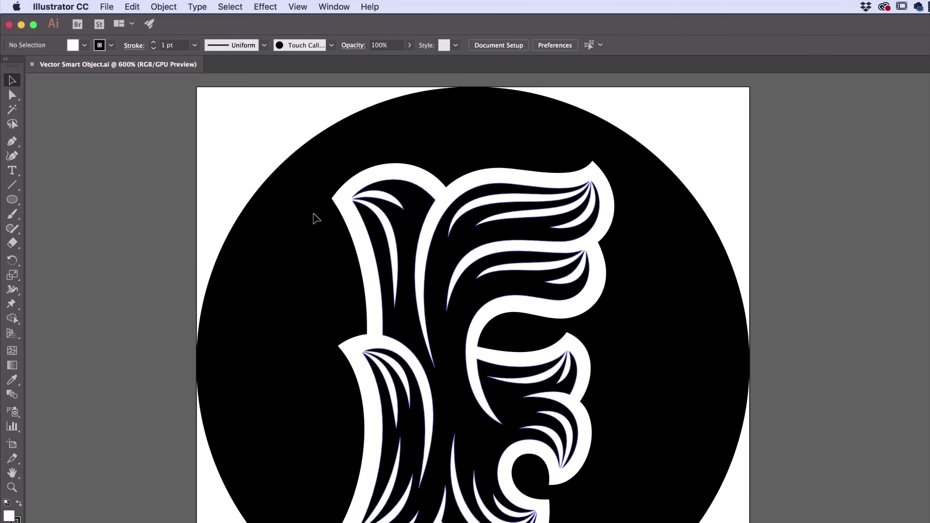
pyautogui.click(13, 95)
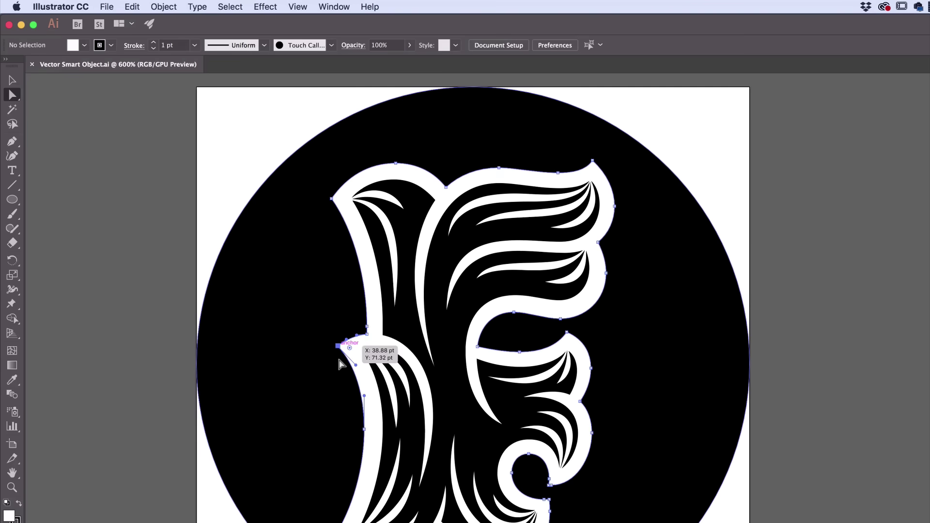
pyautogui.moveTo(338, 347); pyautogui.dragTo(293, 319)
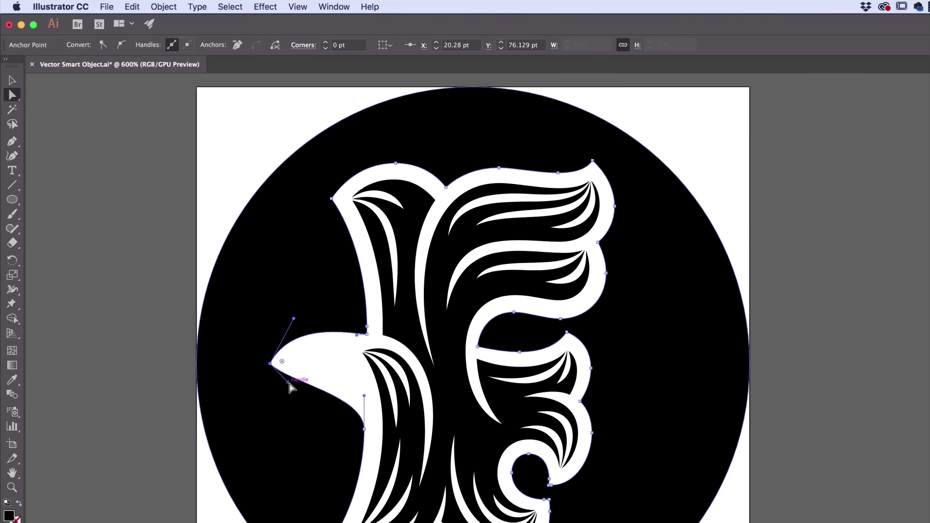
# Adjust the curve handles around the pulled-out tip to shape it into a rounded, curved hook.
pyautogui.moveTo(287, 382); pyautogui.dragTo(337, 352)
pyautogui.moveTo(292, 319); pyautogui.dragTo(320, 293)
pyautogui.moveTo(356, 335); pyautogui.dragTo(286, 297)
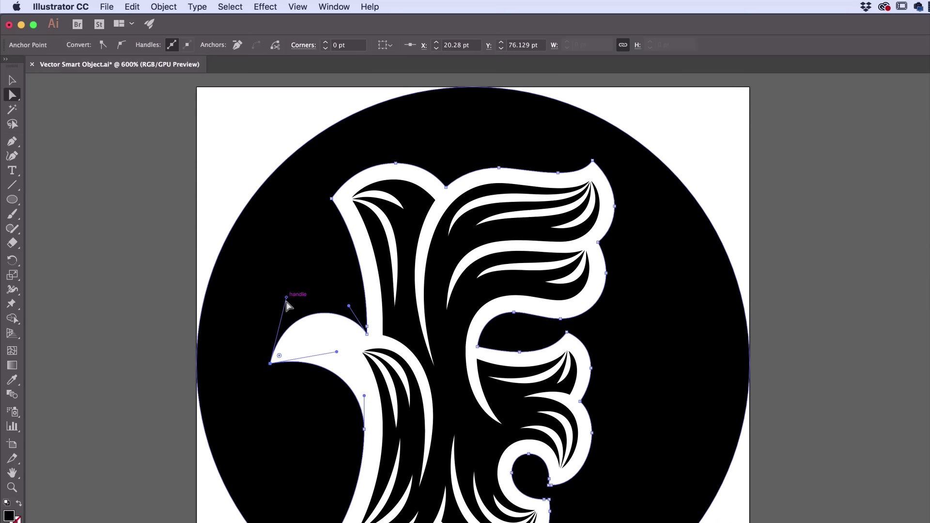
pyautogui.moveTo(336, 352); pyautogui.dragTo(341, 328)
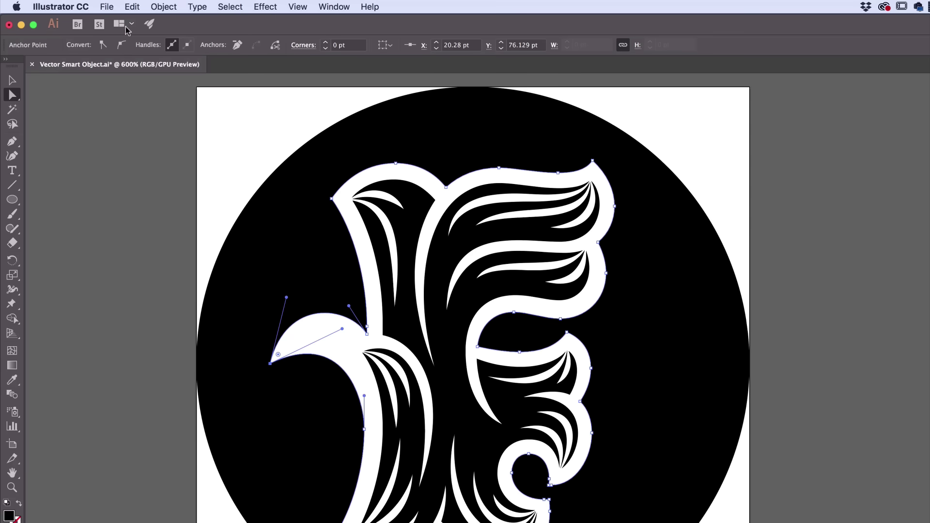
# Save the edited smart object in Illustrator, switch to Photoshop and inspect both logos on the postcard.
pyautogui.click(106, 7)
pyautogui.click(140, 98)
pyautogui.press('super+Tab')
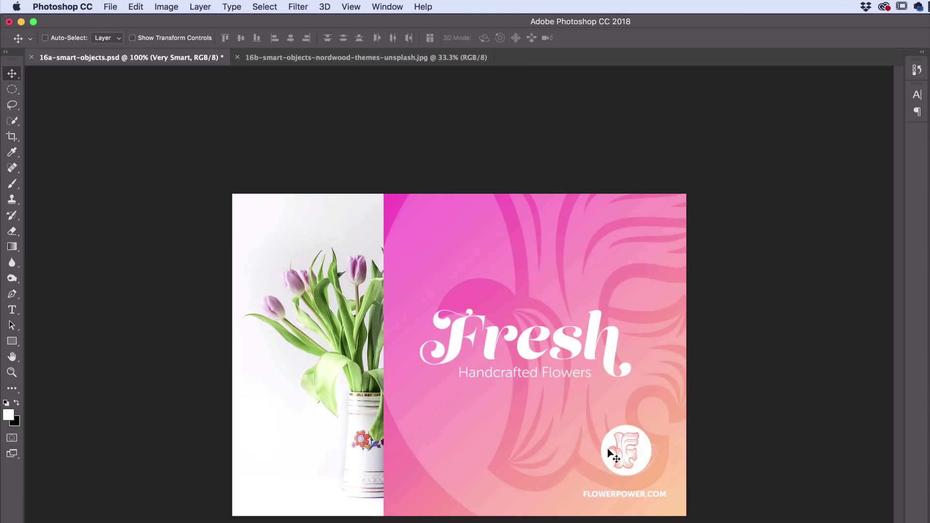
pyautogui.press('super+plus')
pyautogui.press('super+plus')
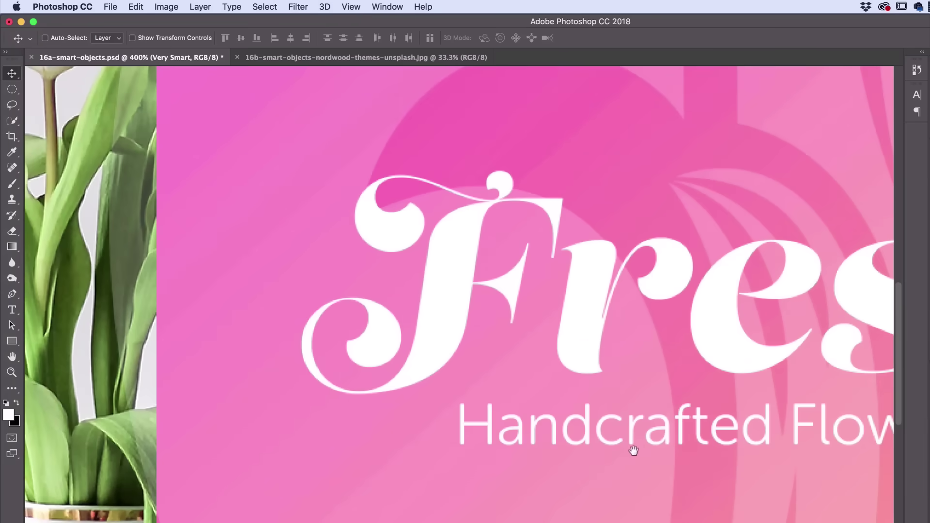
pyautogui.scroll(-5, 504, 435)
pyautogui.hscroll(8, 503, 436)
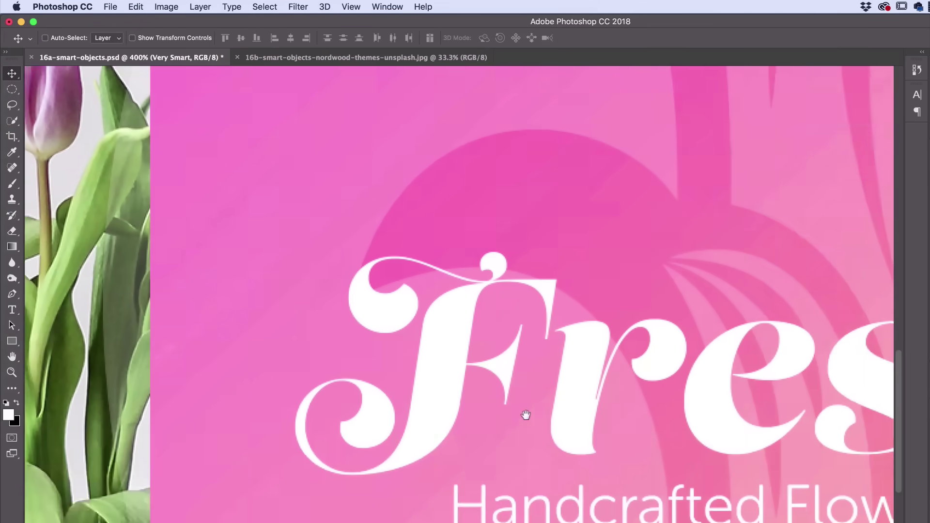
pyautogui.press('super+plus')
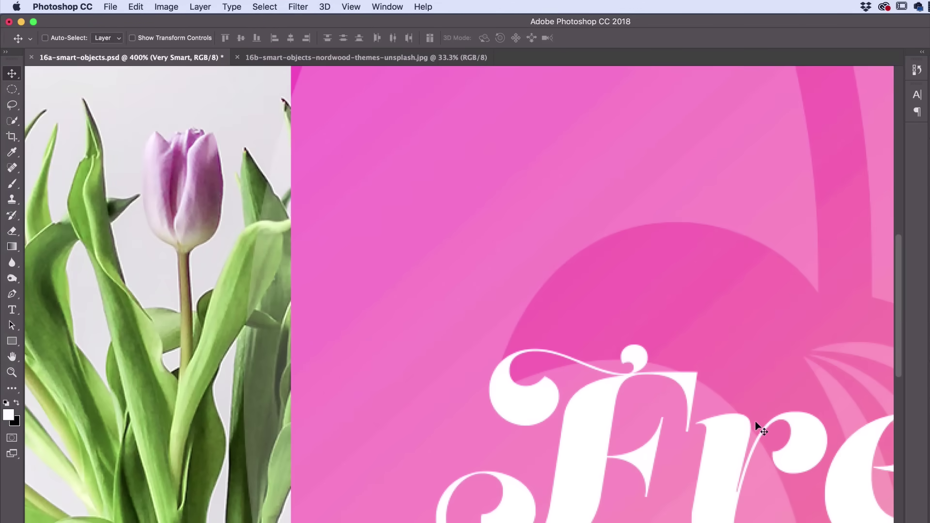
pyautogui.press('super+1')
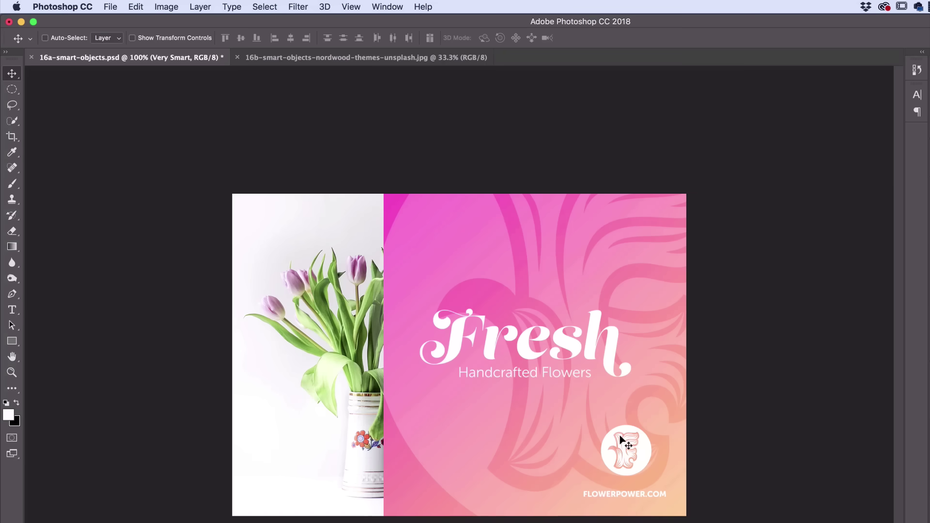
# Return to the logo in Illustrator and try pulling two anchor points on the F's upper-right edge far outward.
pyautogui.doubleClick(613, 451)
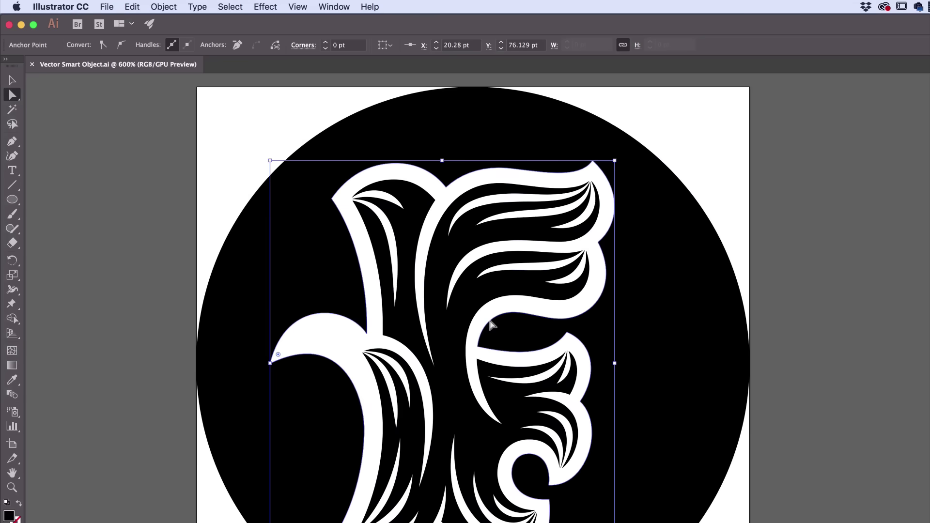
pyautogui.moveTo(601, 247); pyautogui.dragTo(721, 355)
pyautogui.moveTo(616, 275); pyautogui.dragTo(673, 435)
# Pull the circle's right anchor inward to about X 101.629 pt, Y 76.27 pt, save, and check the postcard in Photoshop.
pyautogui.click(750, 342)
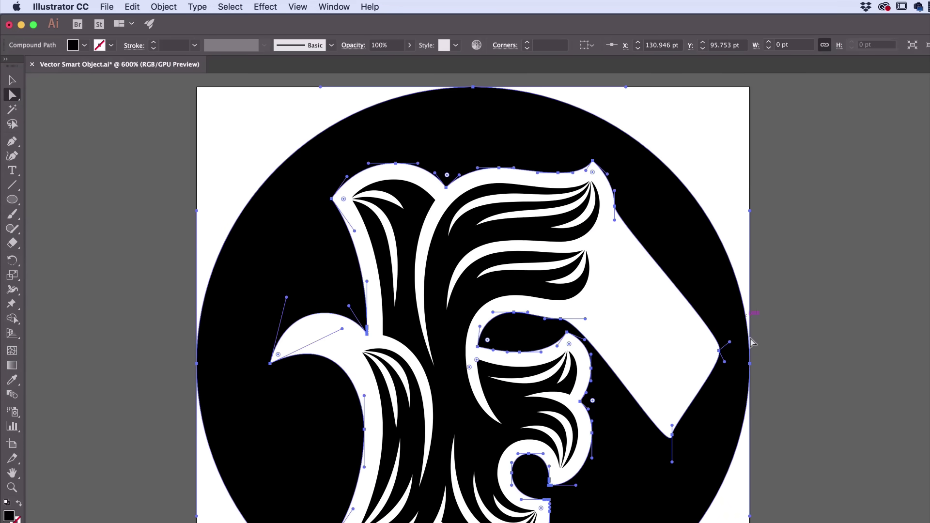
pyautogui.moveTo(749, 363)
pyautogui.mouseDown()
pyautogui.moveTo(477, 365)
pyautogui.moveTo(751, 372)
pyautogui.mouseUp()
pyautogui.click(750, 366)
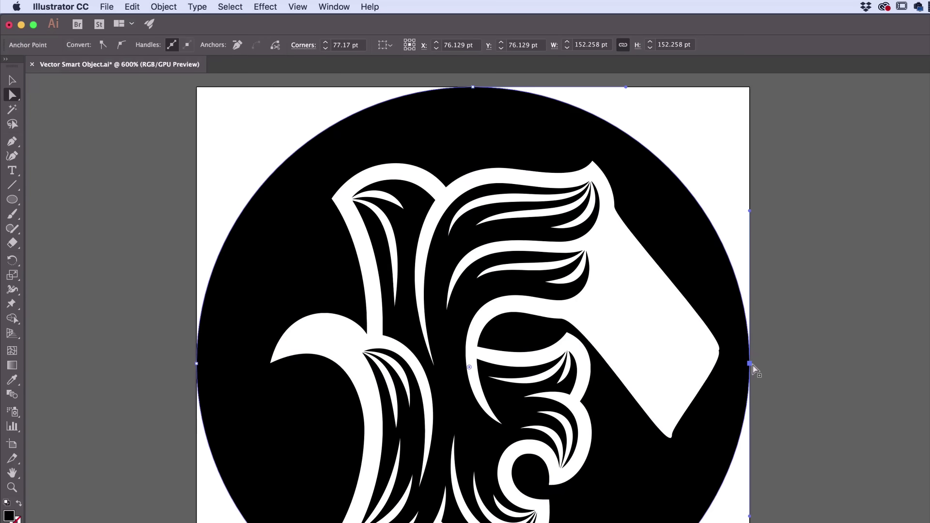
pyautogui.click(755, 369)
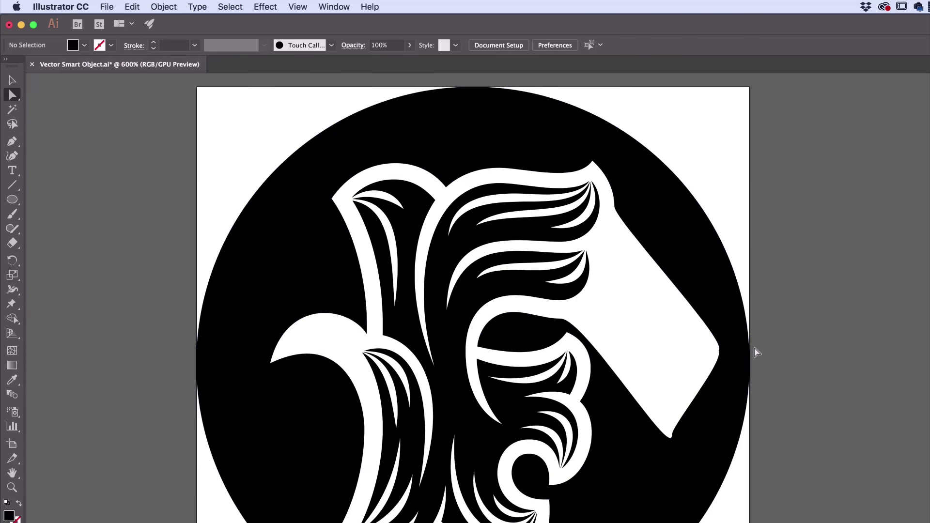
pyautogui.moveTo(749, 363); pyautogui.dragTo(564, 370)
pyautogui.press('super+s')
pyautogui.press('super+Tab')
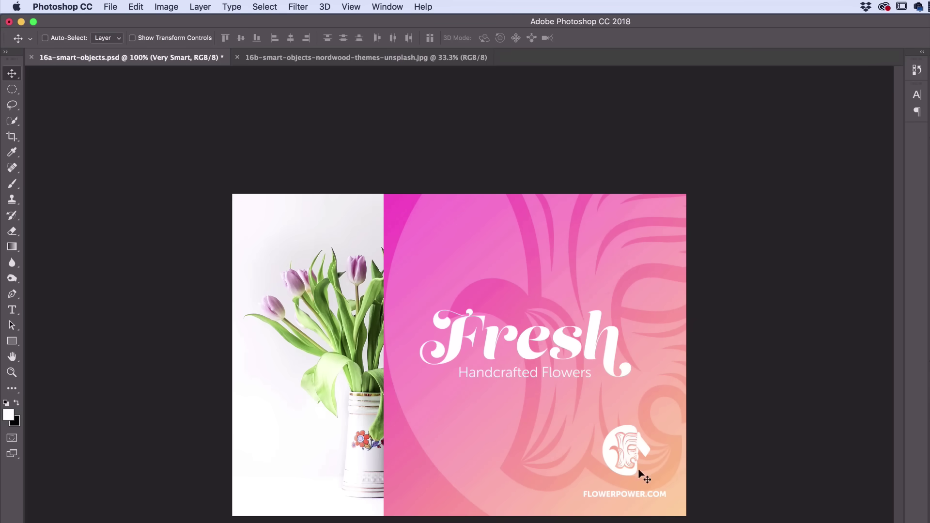
pyautogui.press('super+Tab')
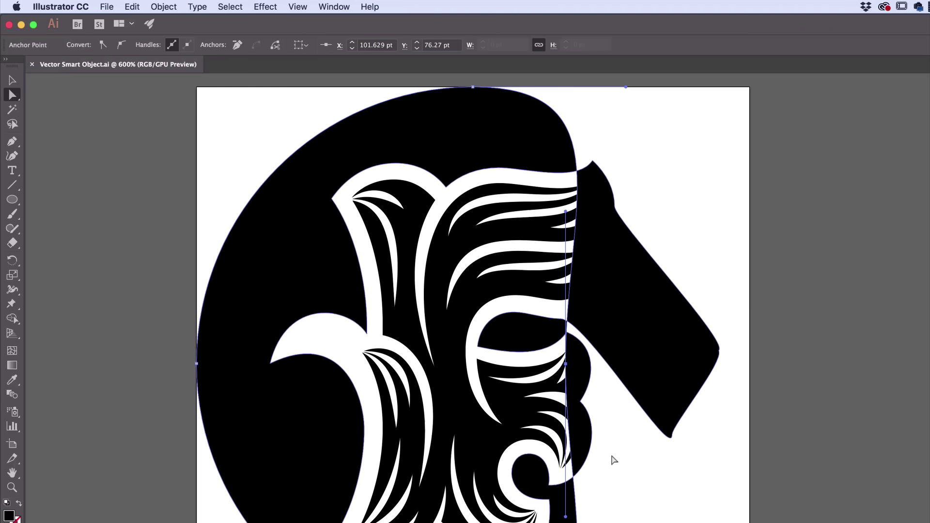
# Undo the distortions of the circle and the F's right edge, save the smart object and switch to Photoshop.
pyautogui.press('super+z')
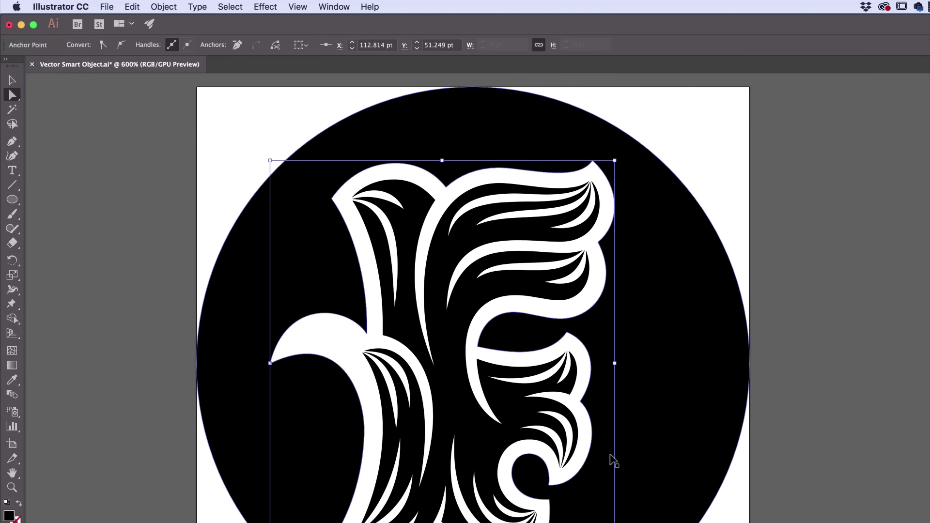
pyautogui.press('super+s')
pyautogui.press('super+Tab')
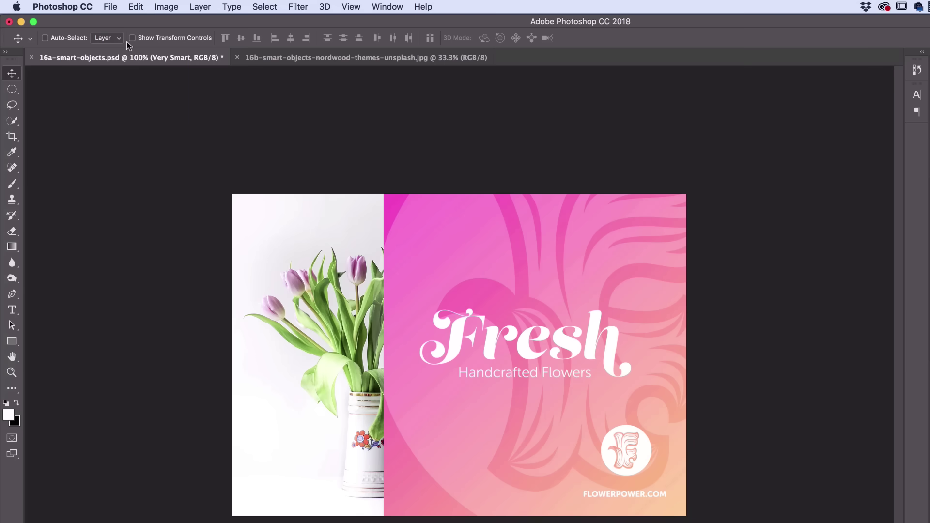
# Place 16c-smart-objects-vector-logo.ai as an embedded smart object cropped to its bounding box, and move it to about X 19.15 cm, Y 30.9 cm.
pyautogui.click(111, 9)
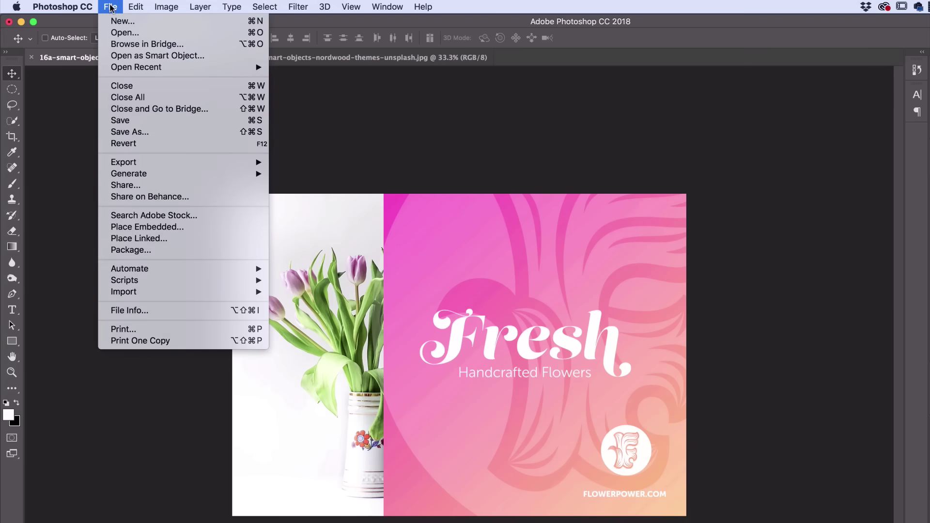
pyautogui.click(164, 227)
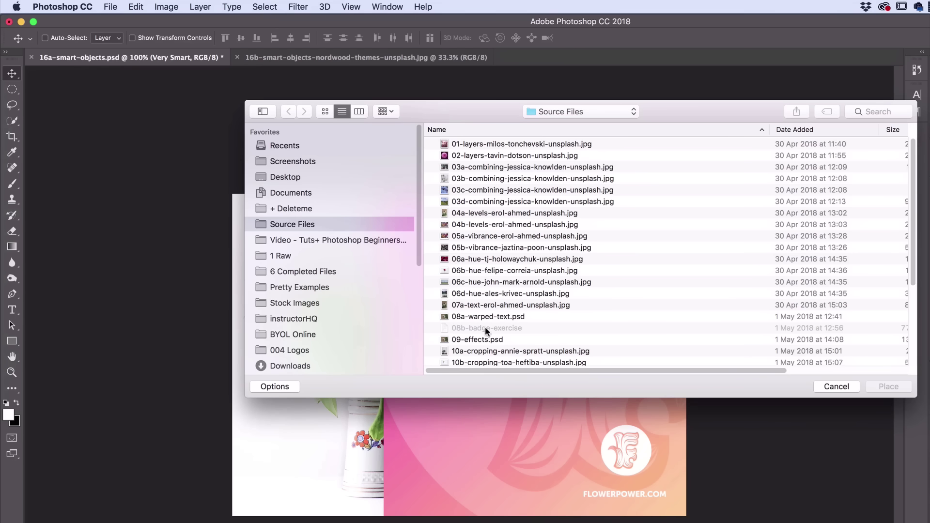
pyautogui.scroll(-6, 486, 329)
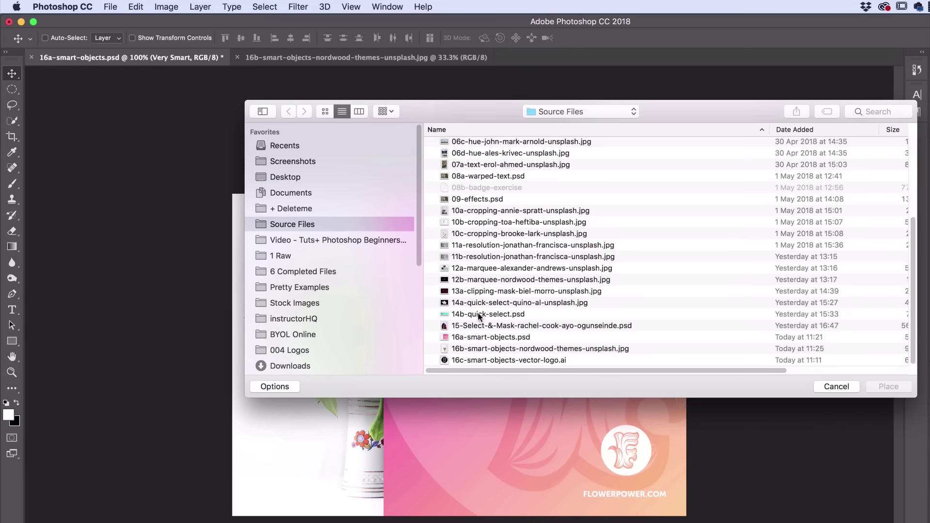
pyautogui.click(494, 360)
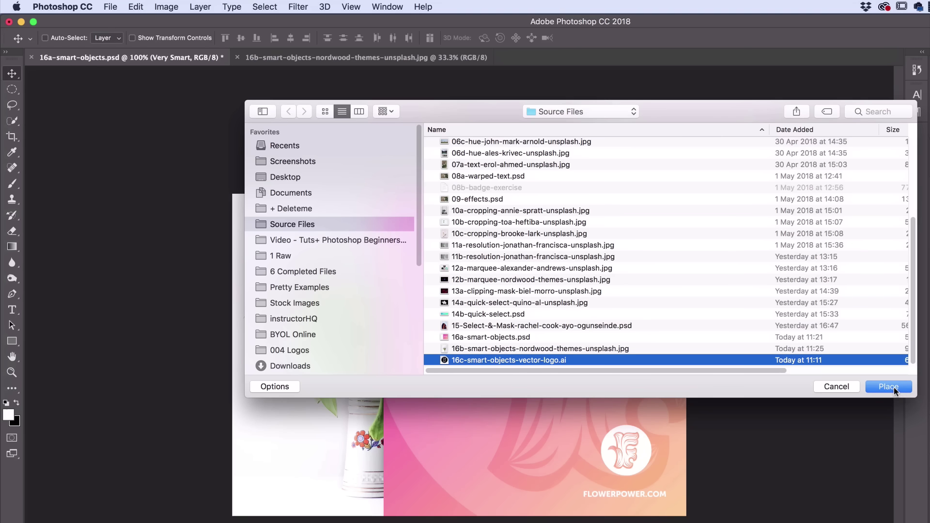
pyautogui.click(890, 387)
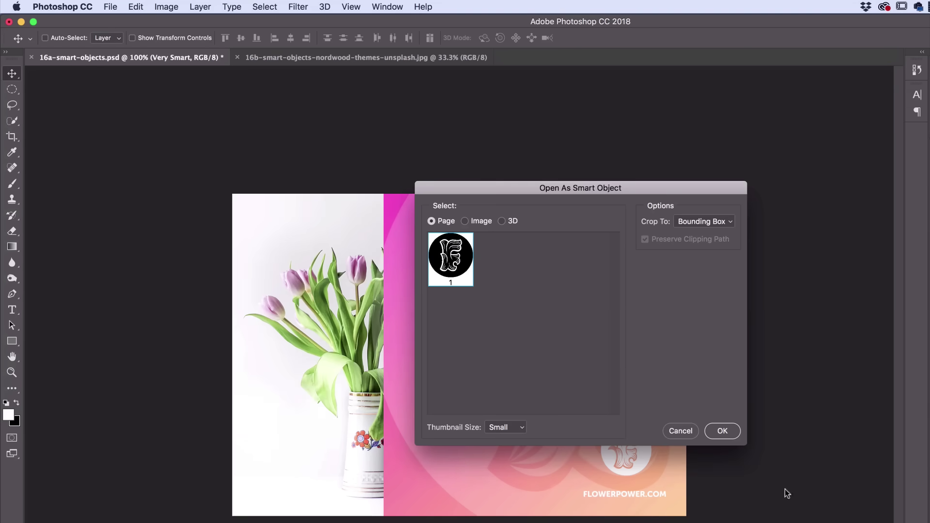
pyautogui.click(721, 431)
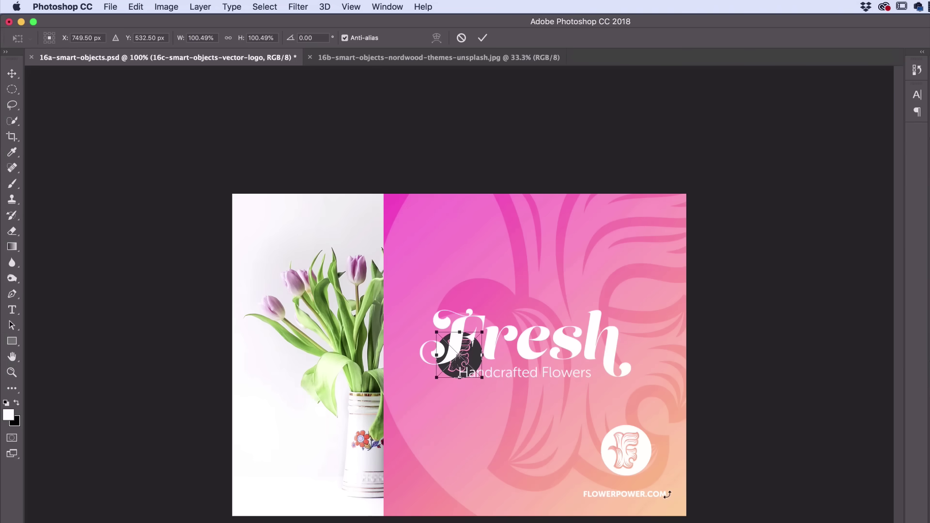
pyautogui.press('Return')
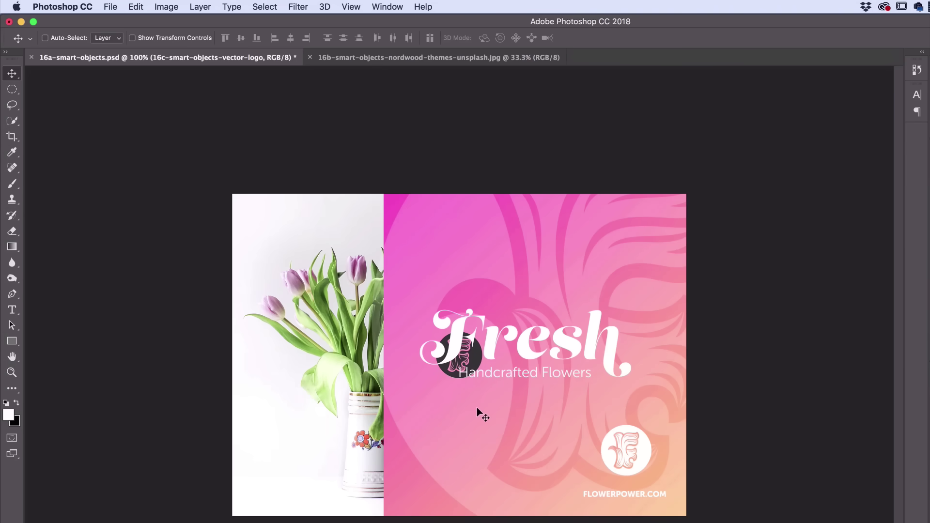
pyautogui.moveTo(460, 381); pyautogui.dragTo(421, 507)
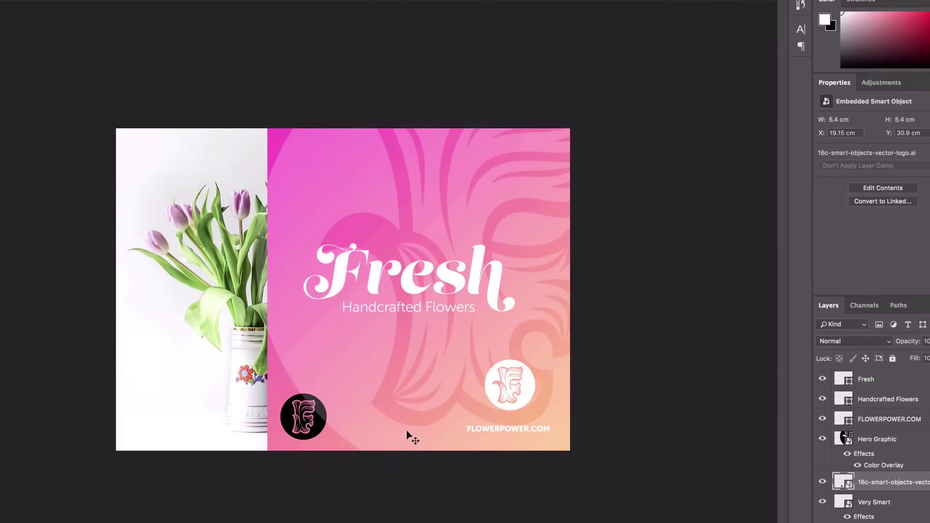
# Open the newly placed logo's contents in Illustrator, discarding outside changes to preserve editing capabilities, and switch back to Photoshop.
pyautogui.doubleClick(730, 416)
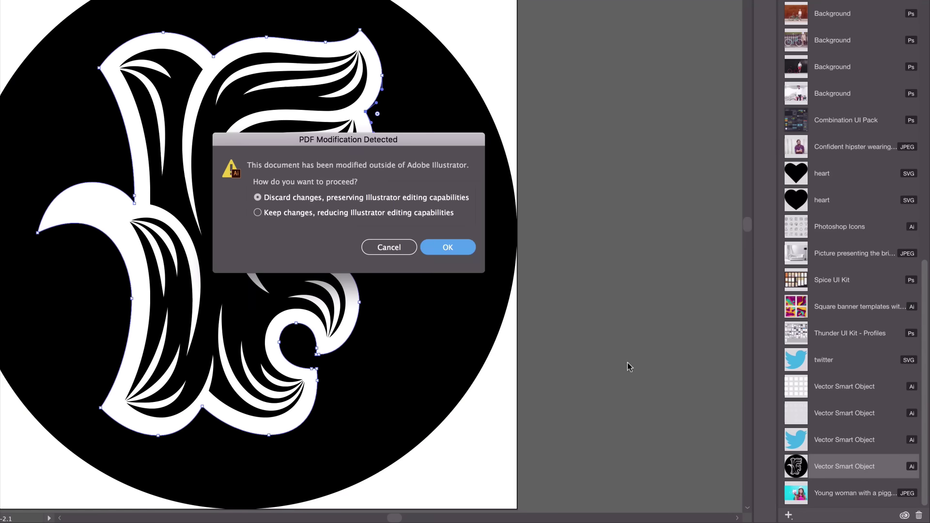
pyautogui.click(448, 247)
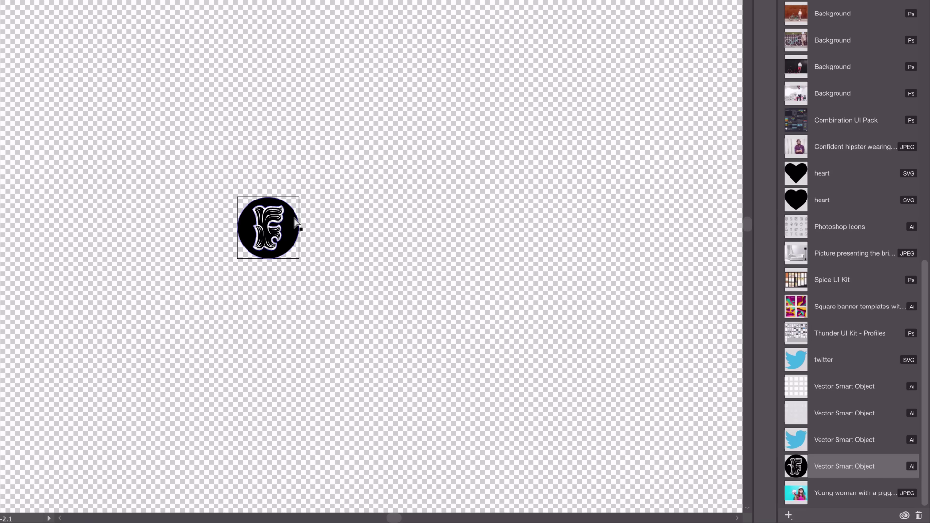
pyautogui.press('super+Tab')
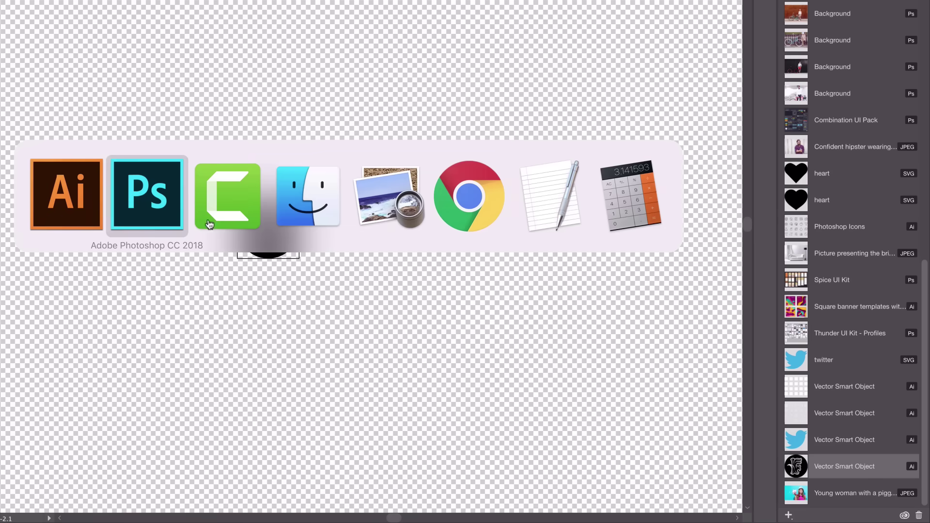
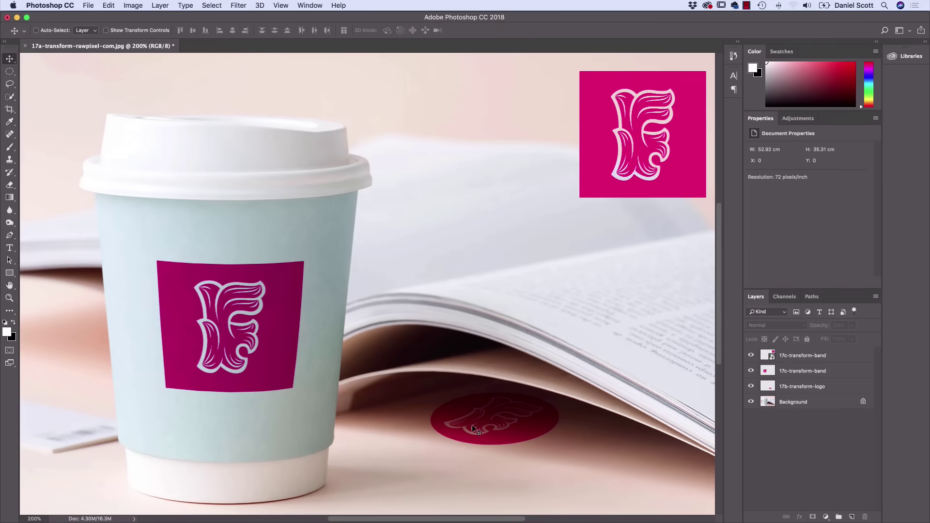
# Select the 17b-transform-logo layer in the finished mockup and try moving the flattened logo slightly across the table.
pyautogui.click(797, 387)
pyautogui.moveTo(508, 411); pyautogui.dragTo(496, 433)
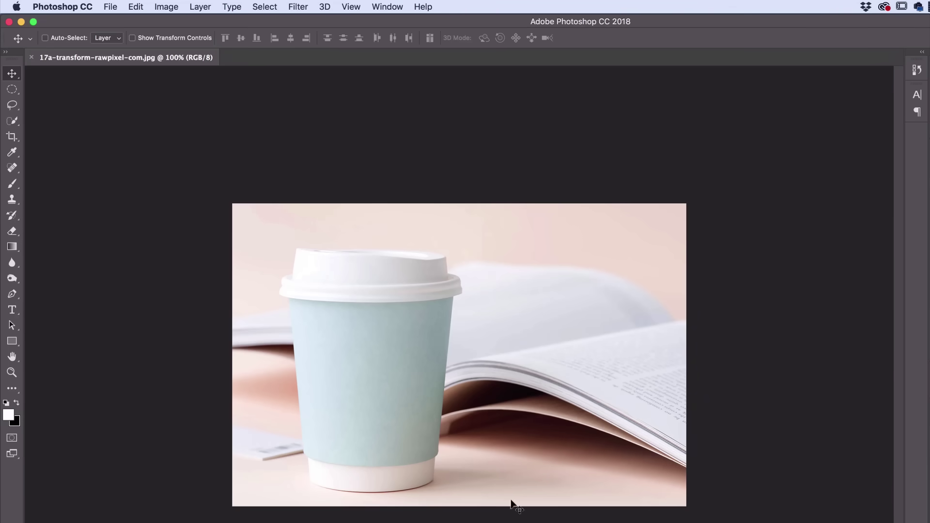
# Place 17b-transform-logo.ai as an embedded smart object in the cup photo, cropped to its bounding box.
pyautogui.click(112, 7)
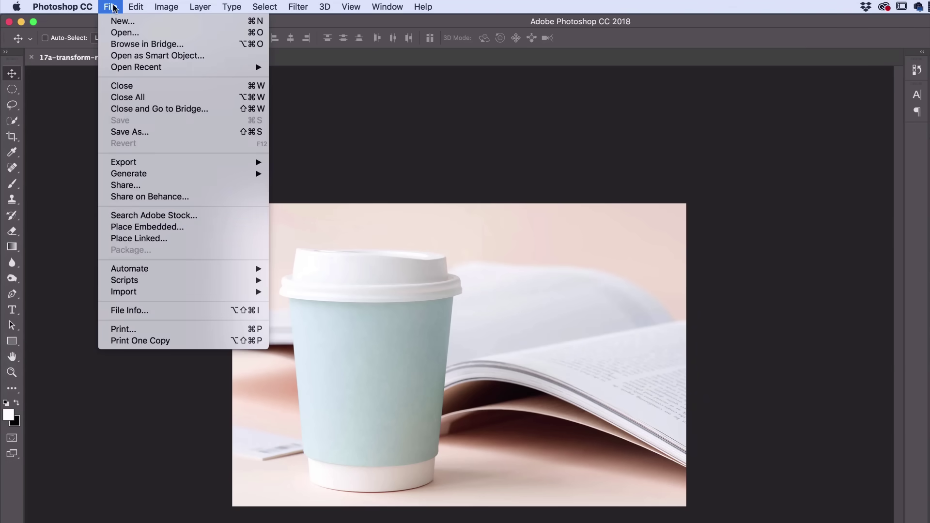
pyautogui.click(129, 228)
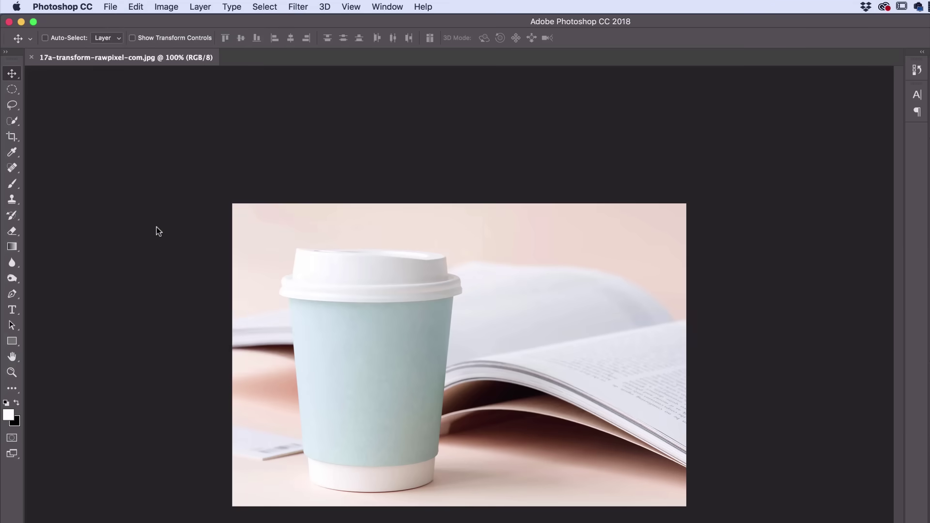
pyautogui.scroll(-8, 561, 288)
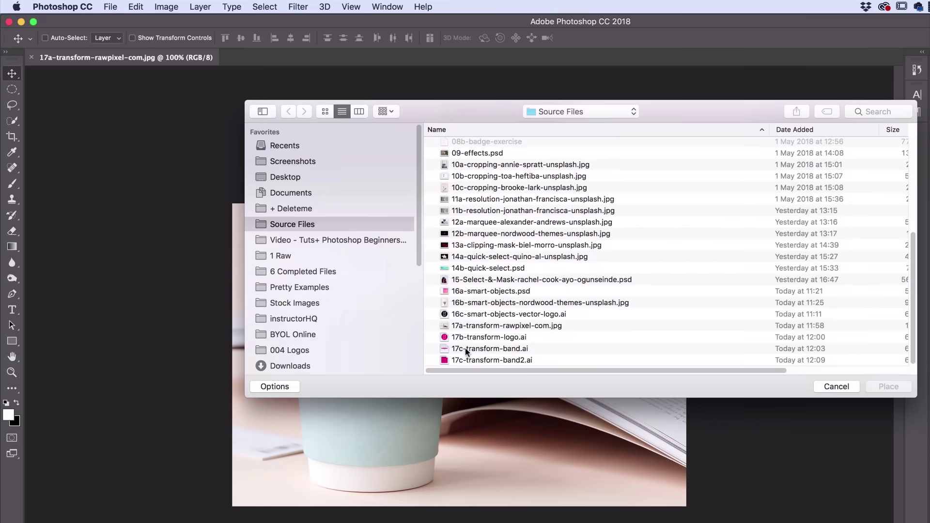
pyautogui.click(442, 349)
pyautogui.click(454, 338)
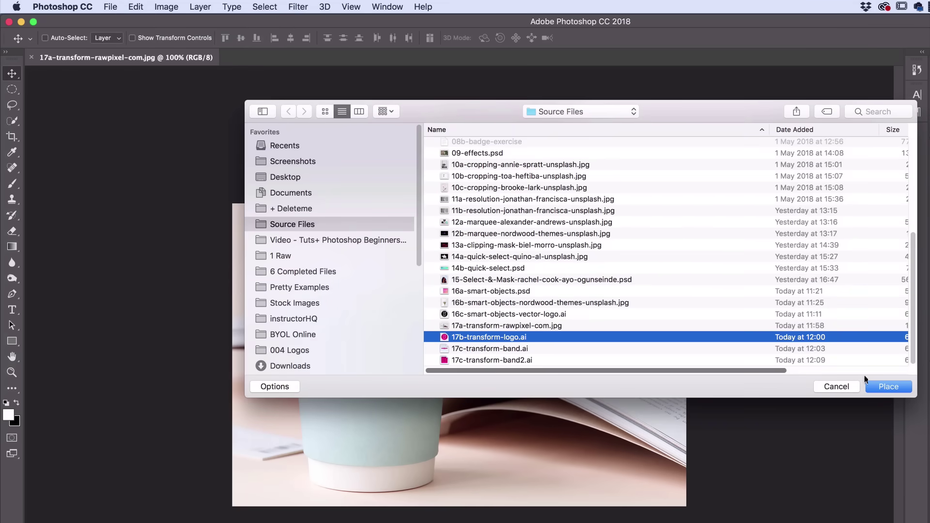
pyautogui.click(881, 386)
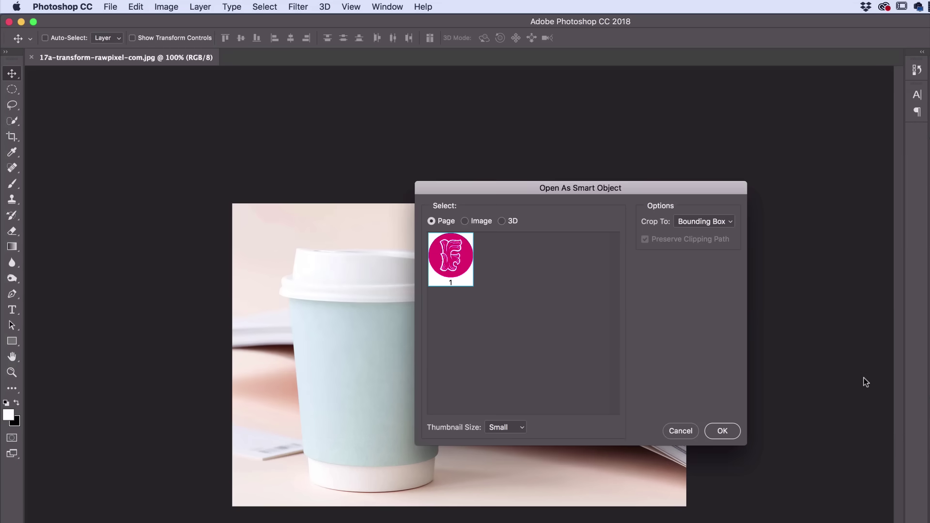
pyautogui.click(721, 431)
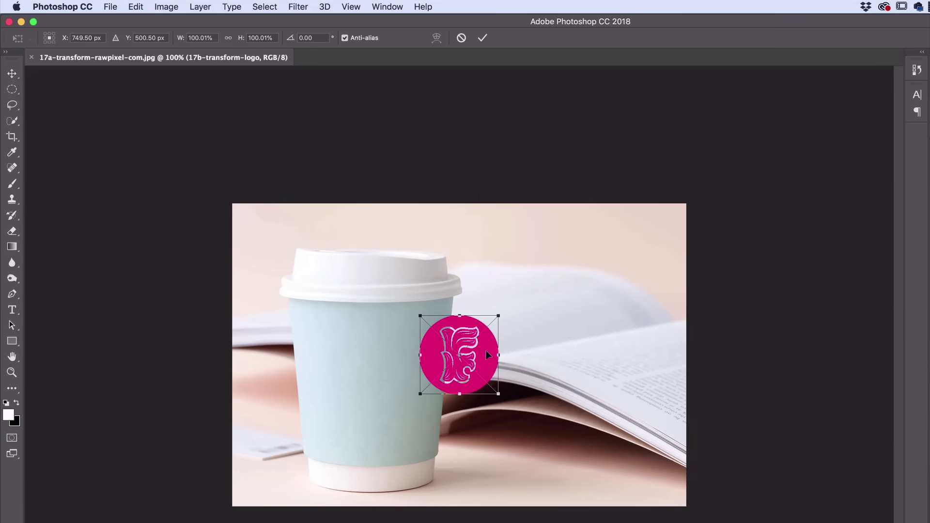
# Commit the placed logo and move it onto the table beside the cup, at about X 932.5 px, Y 791.5 px.
pyautogui.moveTo(486, 350); pyautogui.dragTo(557, 380)
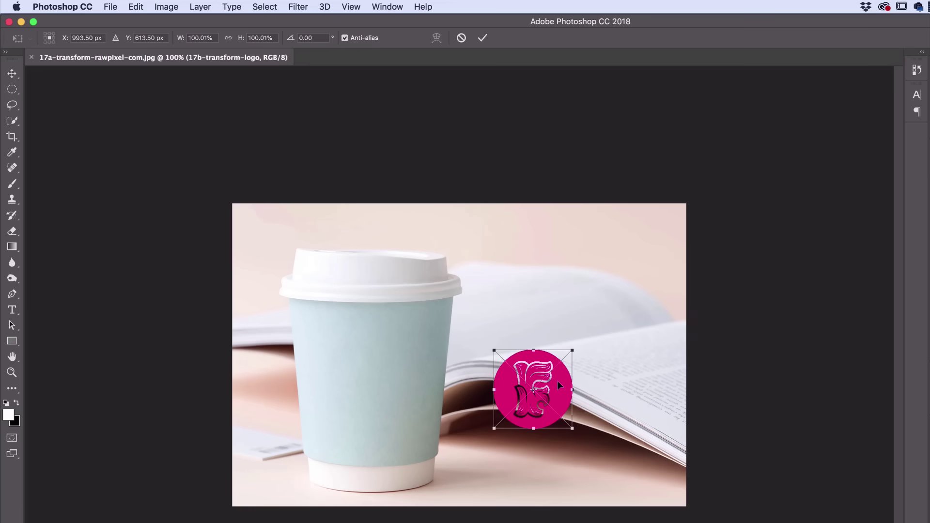
pyautogui.press('Return')
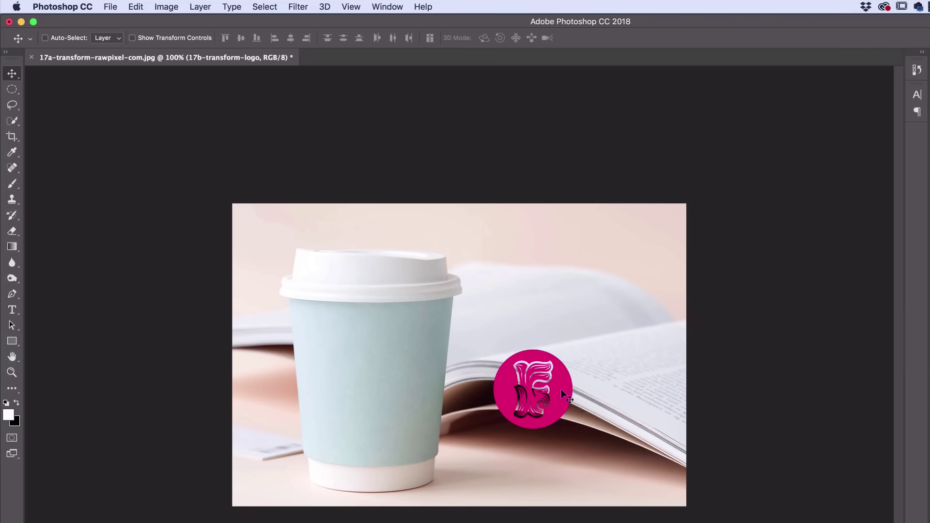
pyautogui.moveTo(563, 399); pyautogui.dragTo(548, 452)
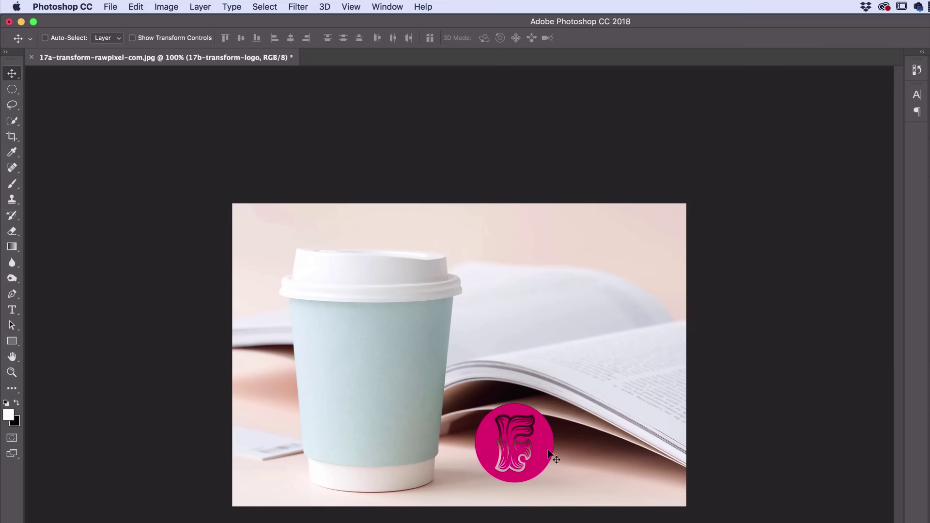
# Try skewing the smart object logo by shifting its upper edge toward the cup, and cancel the transformation.
pyautogui.click(142, 7)
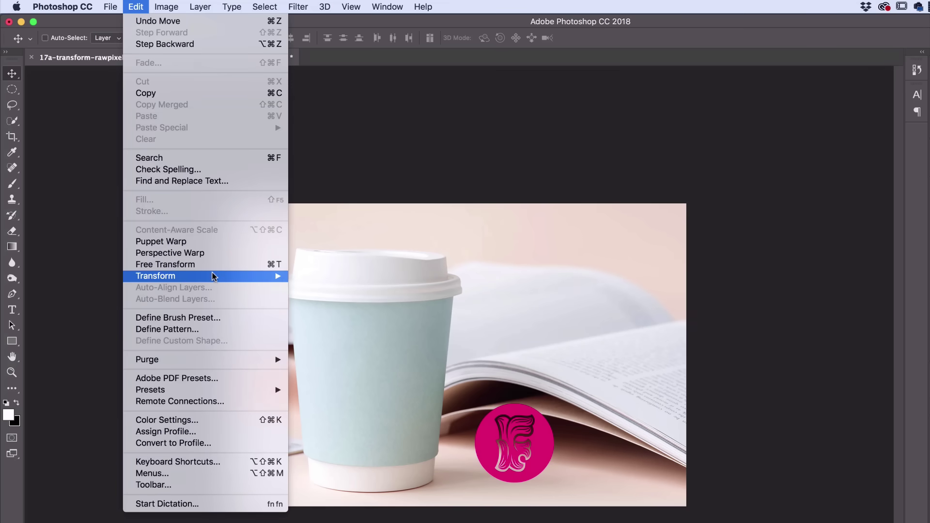
pyautogui.moveTo(213, 275)
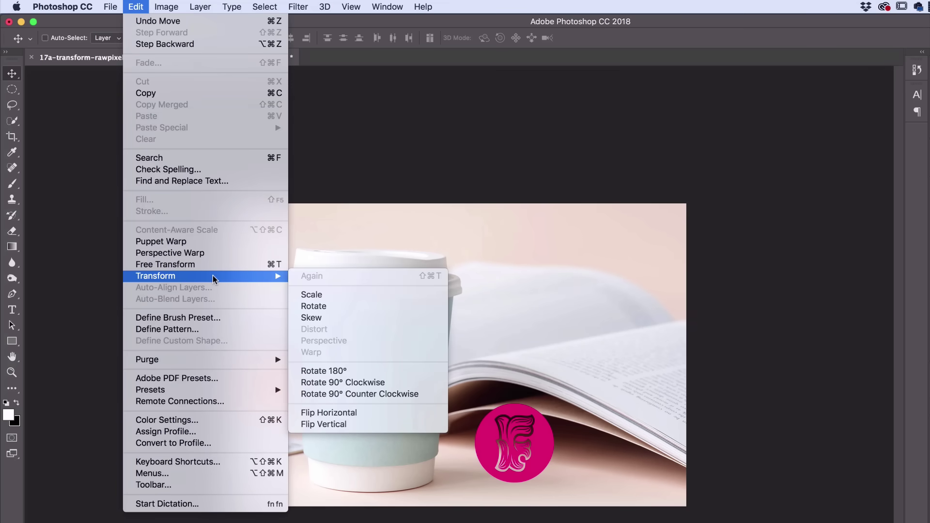
pyautogui.click(321, 318)
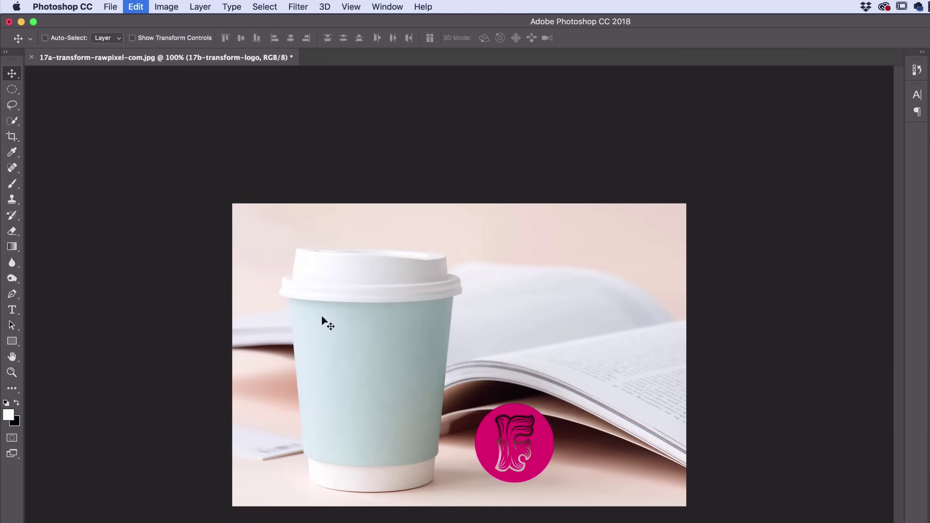
pyautogui.moveTo(514, 404); pyautogui.dragTo(486, 403)
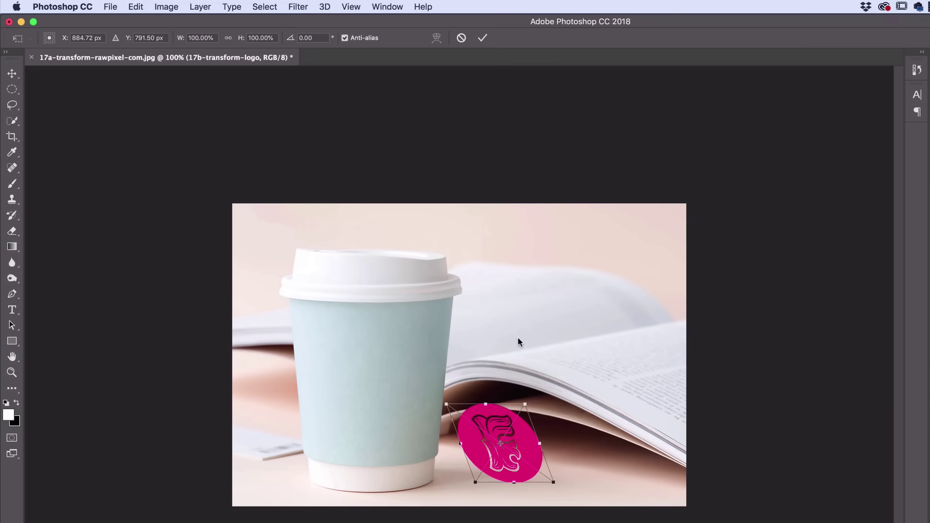
pyautogui.press('Escape')
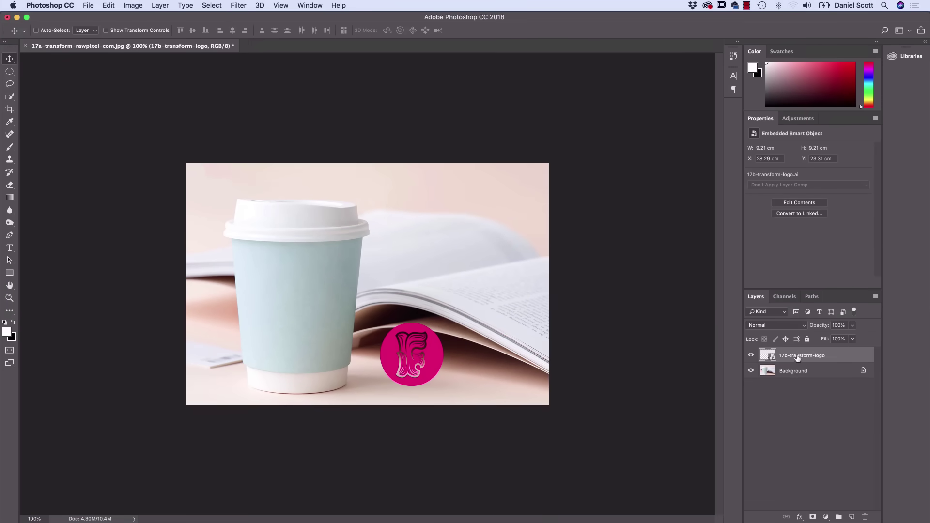
# Rasterize the 17b-transform-logo layer and distort its corners into a slanted shape about 11.97 cm wide and 7.22 cm high.
pyautogui.rightClick(802, 357)
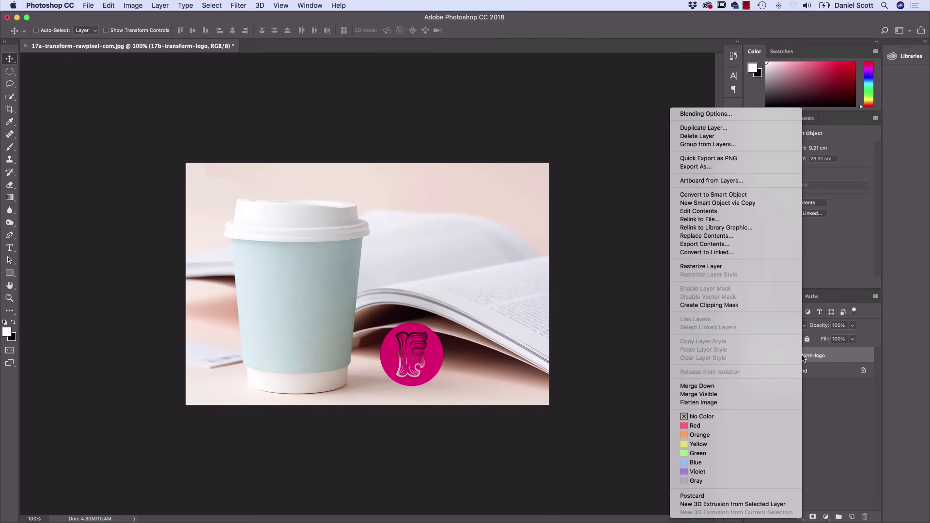
pyautogui.click(727, 270)
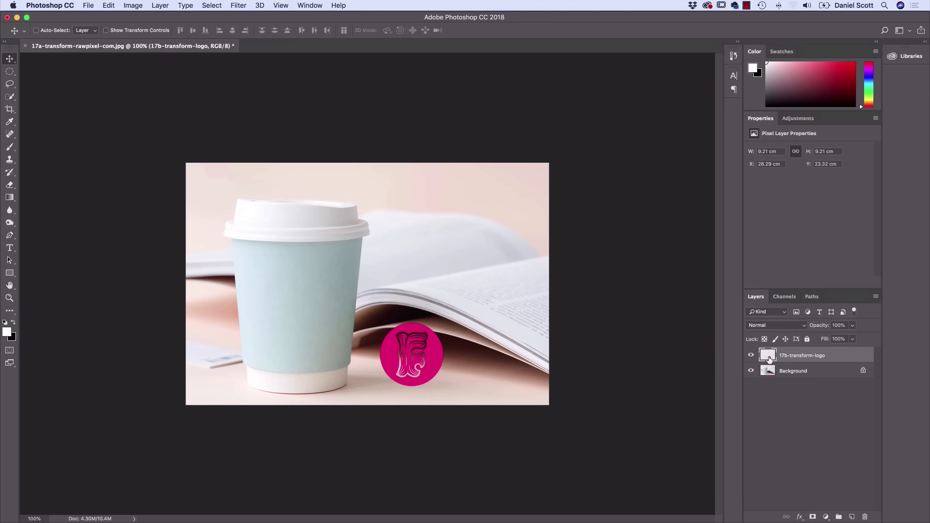
pyautogui.click(108, 6)
pyautogui.moveTo(168, 222)
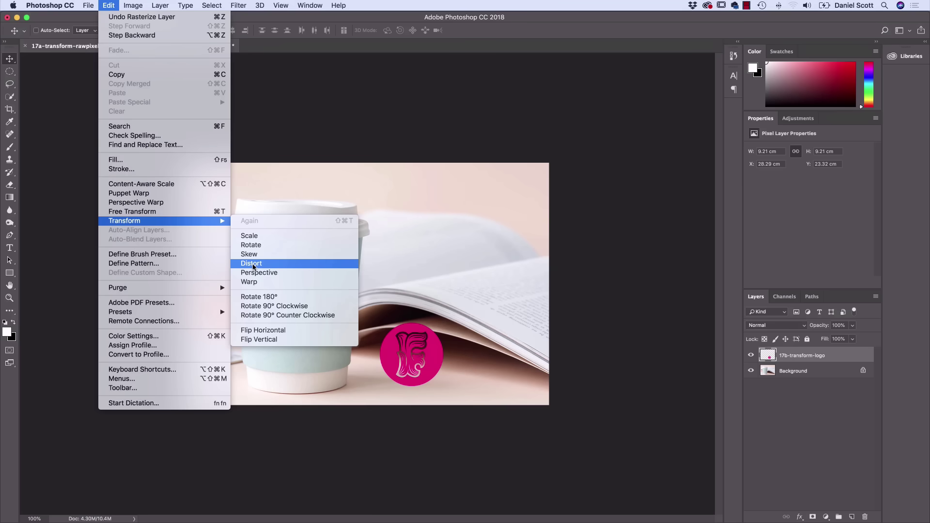
pyautogui.click(251, 263)
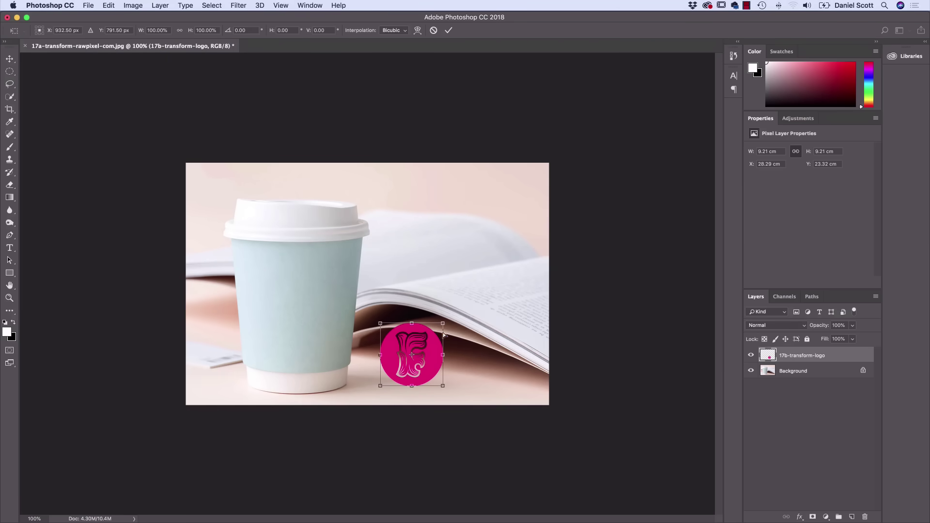
pyautogui.moveTo(443, 325)
pyautogui.mouseDown()
pyautogui.moveTo(426, 311)
pyautogui.moveTo(468, 327)
pyautogui.moveTo(410, 305)
pyautogui.moveTo(442, 319)
pyautogui.moveTo(426, 341)
pyautogui.moveTo(438, 337)
pyautogui.moveTo(412, 339)
pyautogui.moveTo(446, 337)
pyautogui.moveTo(432, 346)
pyautogui.moveTo(464, 323)
pyautogui.moveTo(451, 338)
pyautogui.mouseUp()
pyautogui.moveTo(446, 390); pyautogui.dragTo(373, 379)
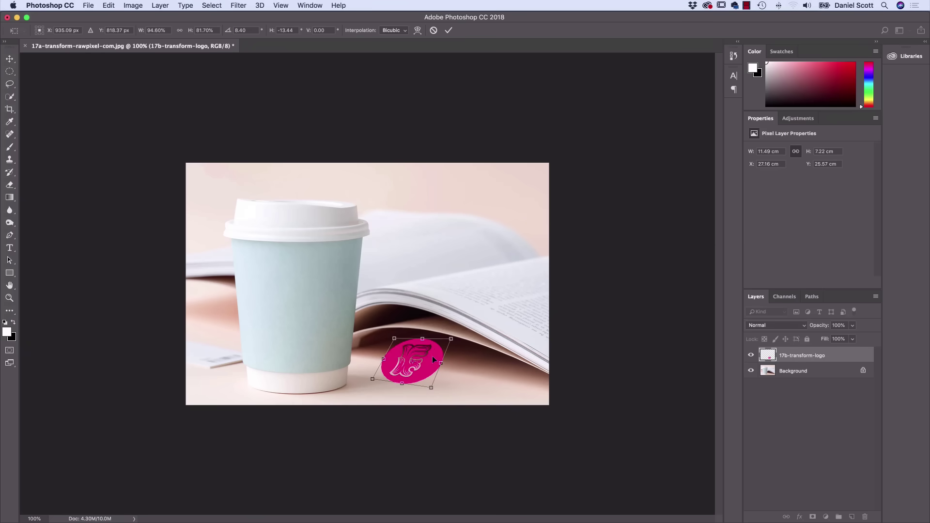
pyautogui.moveTo(433, 359); pyautogui.dragTo(454, 355)
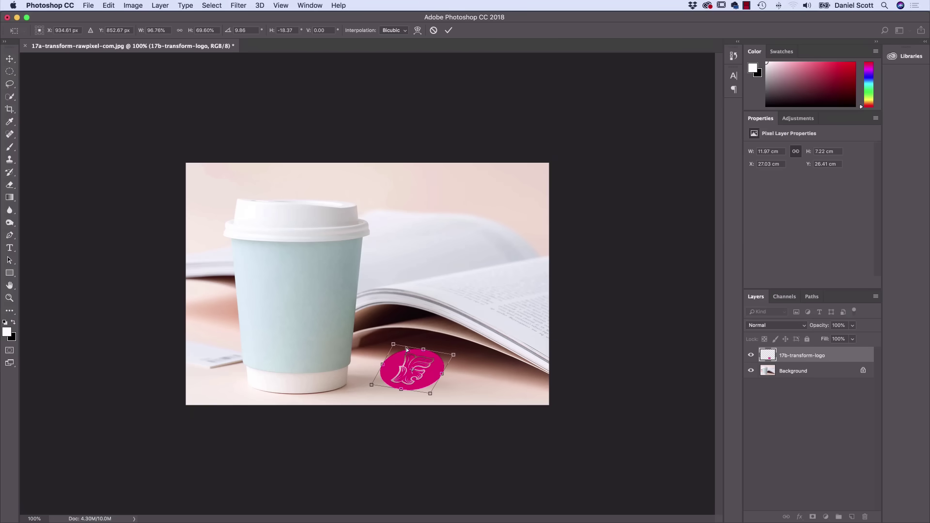
# Distort the logo's corners further so it lies flat on the table, about 12.93 cm wide and 5.34 cm high, and apply the transformation.
pyautogui.moveTo(393, 344); pyautogui.dragTo(426, 358)
pyautogui.moveTo(371, 385); pyautogui.dragTo(367, 379)
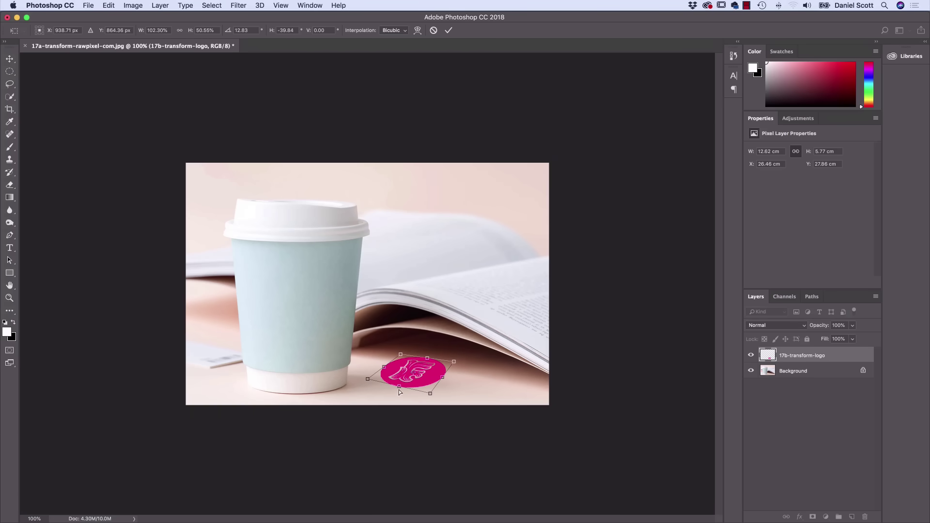
pyautogui.moveTo(431, 395); pyautogui.dragTo(450, 371)
pyautogui.moveTo(400, 357)
pyautogui.mouseDown()
pyautogui.moveTo(455, 371)
pyautogui.moveTo(417, 393)
pyautogui.moveTo(367, 376)
pyautogui.moveTo(408, 356)
pyautogui.mouseUp()
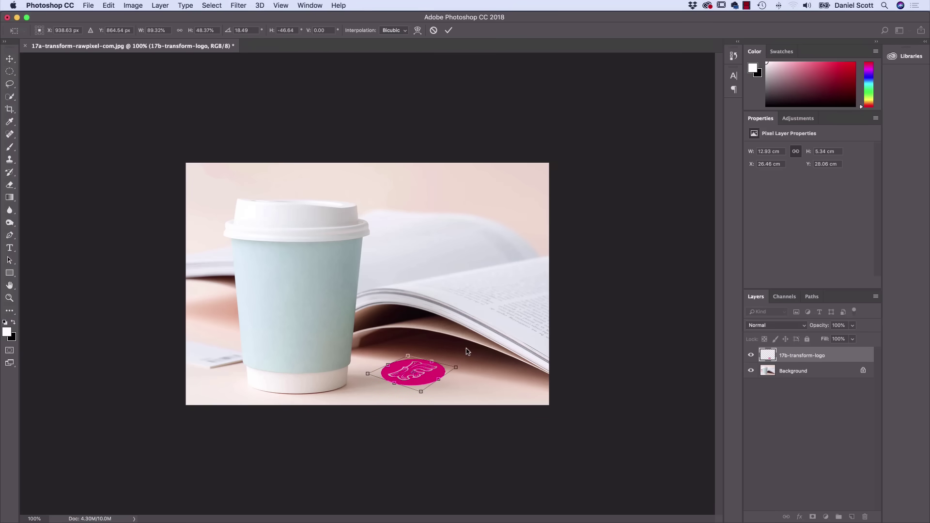
pyautogui.click(239, 6)
pyautogui.press('Escape')
pyautogui.press('Return')
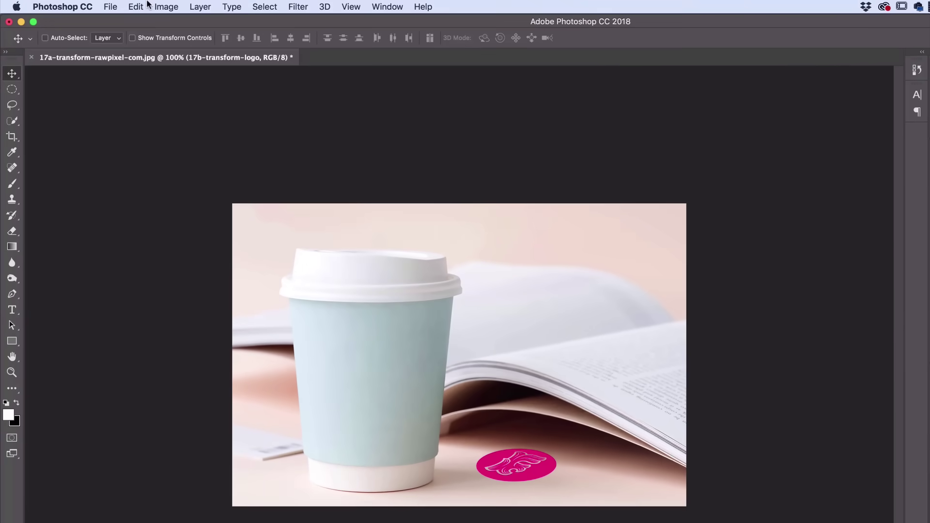
pyautogui.click(112, 5)
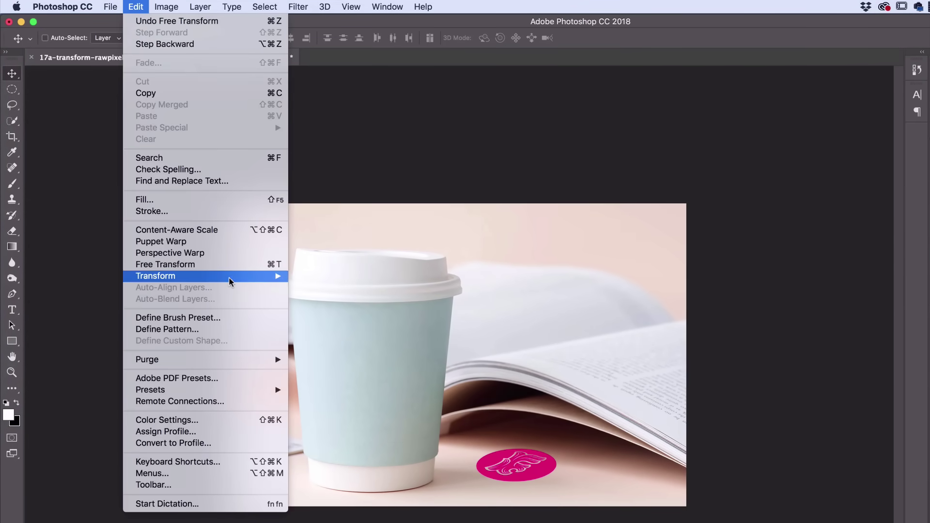
pyautogui.moveTo(231, 274)
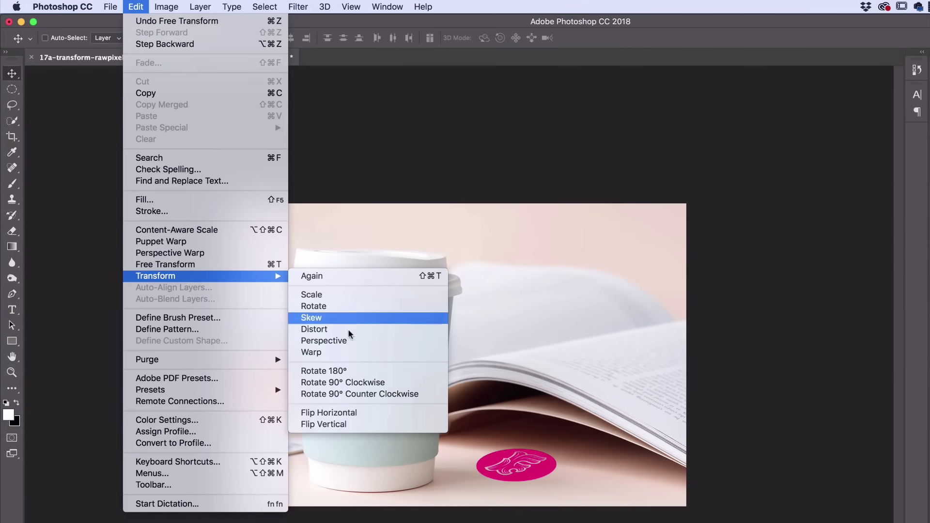
pyautogui.click(331, 415)
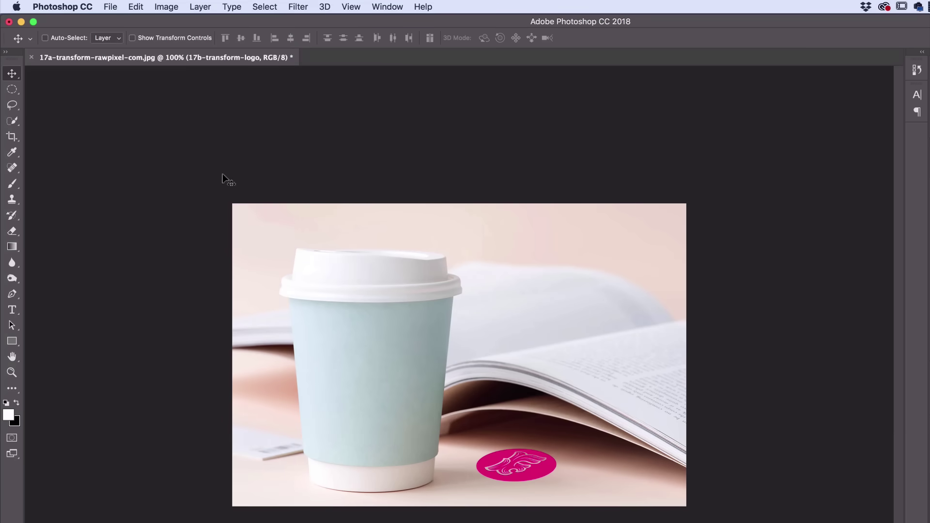
pyautogui.click(133, 5)
pyautogui.click(132, 4)
# Place 17c-transform-band.ai as an embedded smart object, cropped to its bounding box.
pyautogui.click(110, 6)
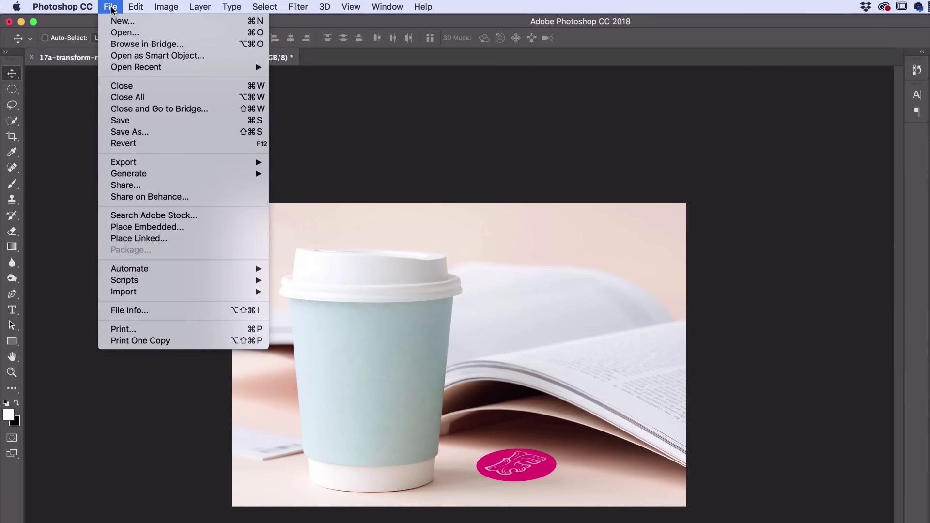
pyautogui.click(132, 226)
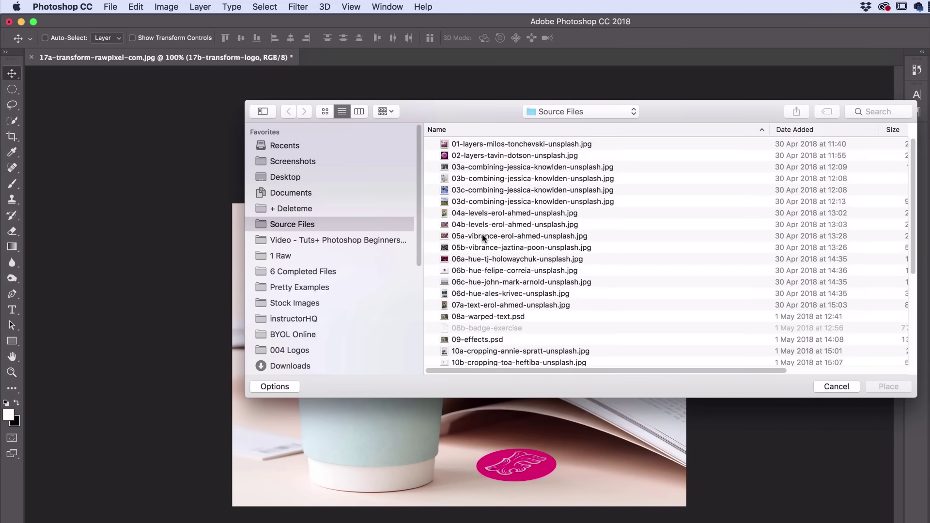
pyautogui.scroll(-5, 501, 242)
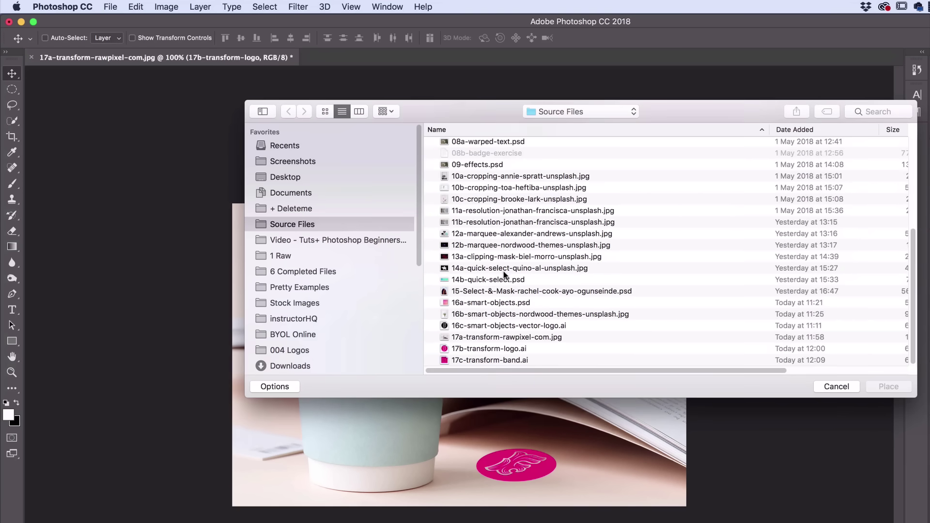
pyautogui.click(449, 361)
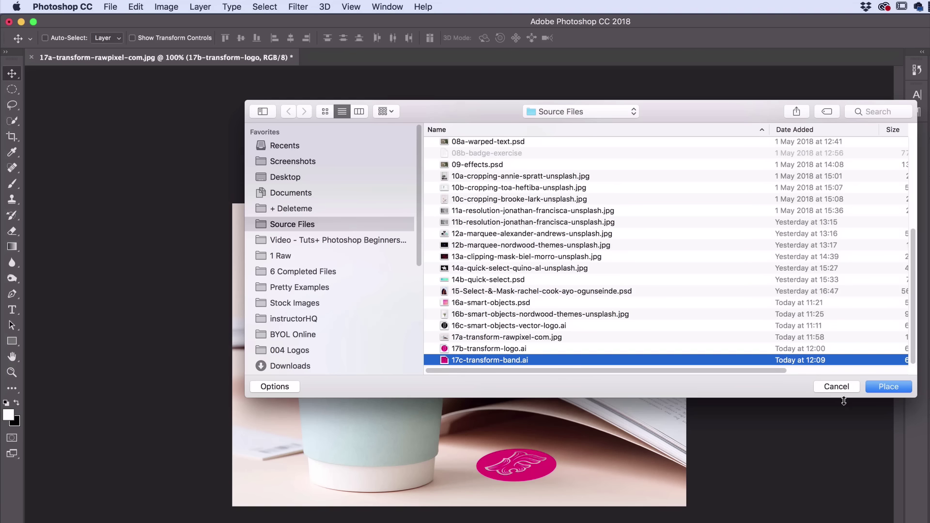
pyautogui.click(884, 386)
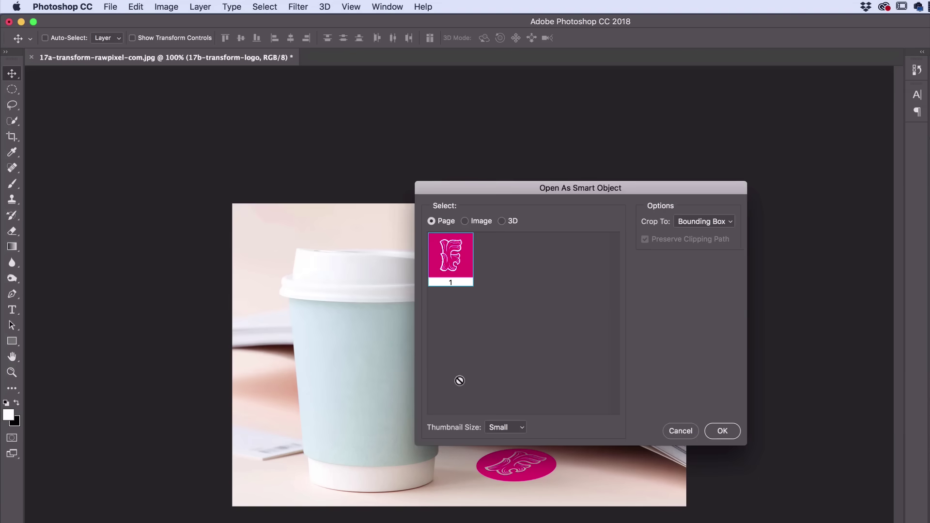
pyautogui.click(722, 431)
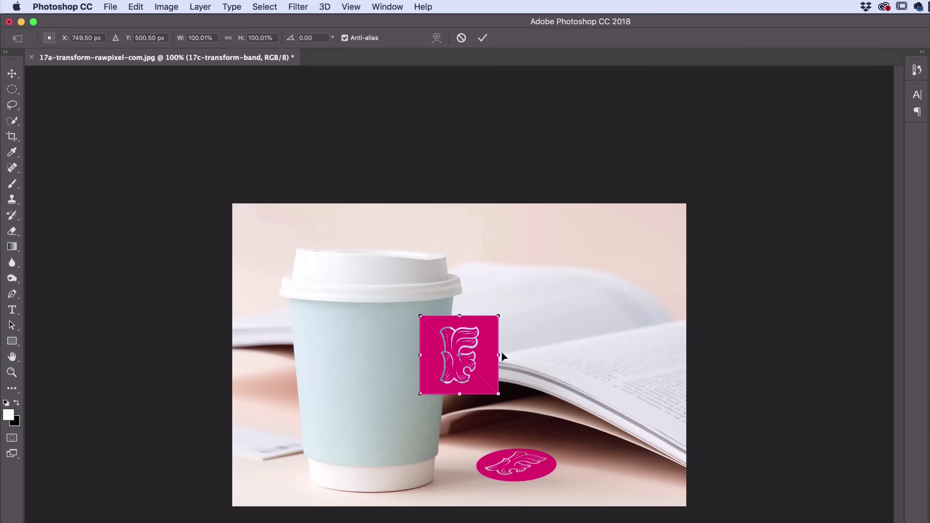
pyautogui.click(299, 7)
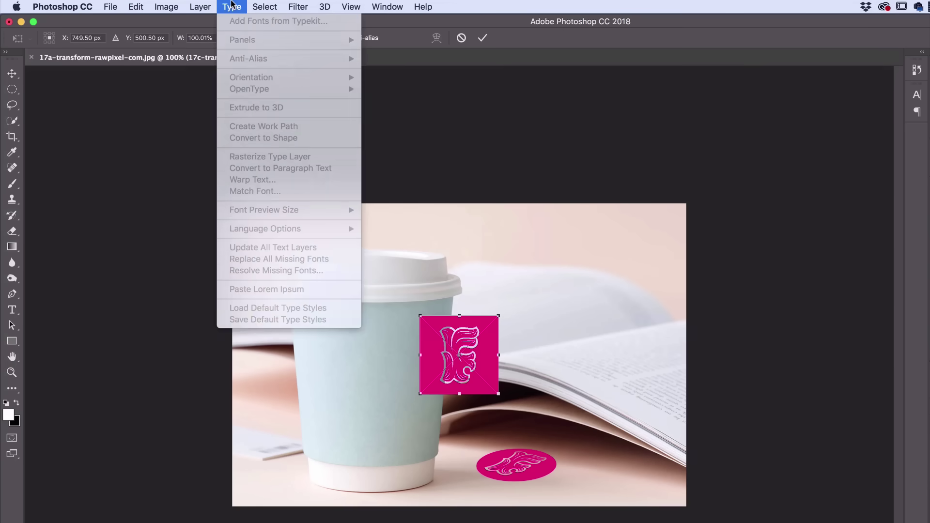
pyautogui.click(472, 371)
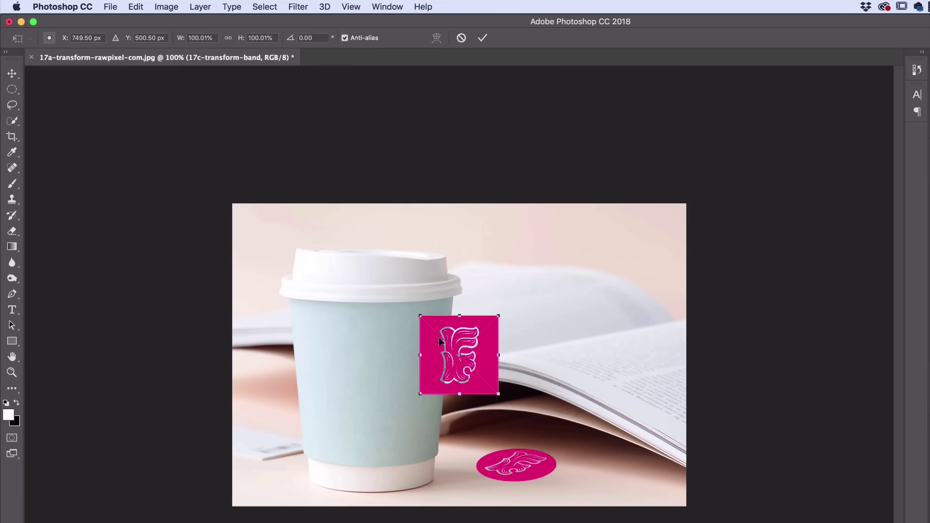
# Confirm the placed artwork, rasterize the 17c-transform-band layer, and move it onto the middle of the cup's sleeve.
pyautogui.press('Return')
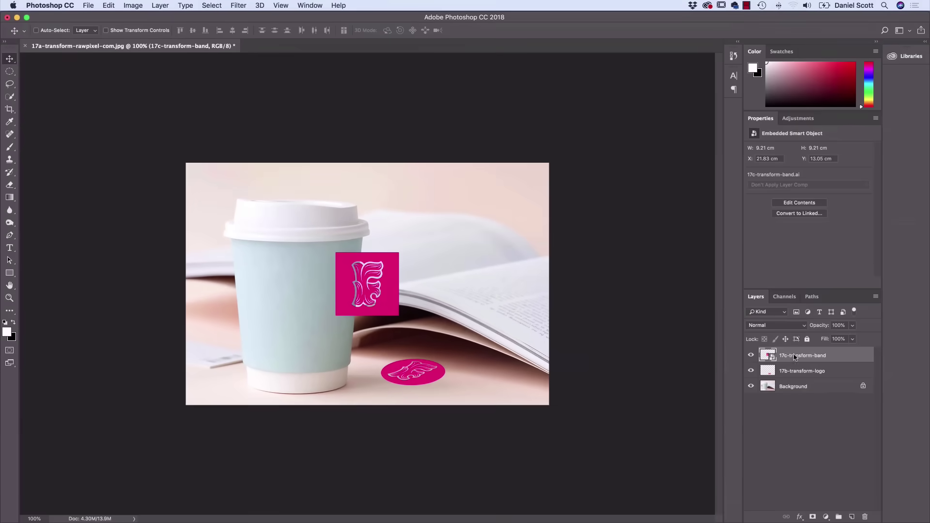
pyautogui.rightClick(794, 357)
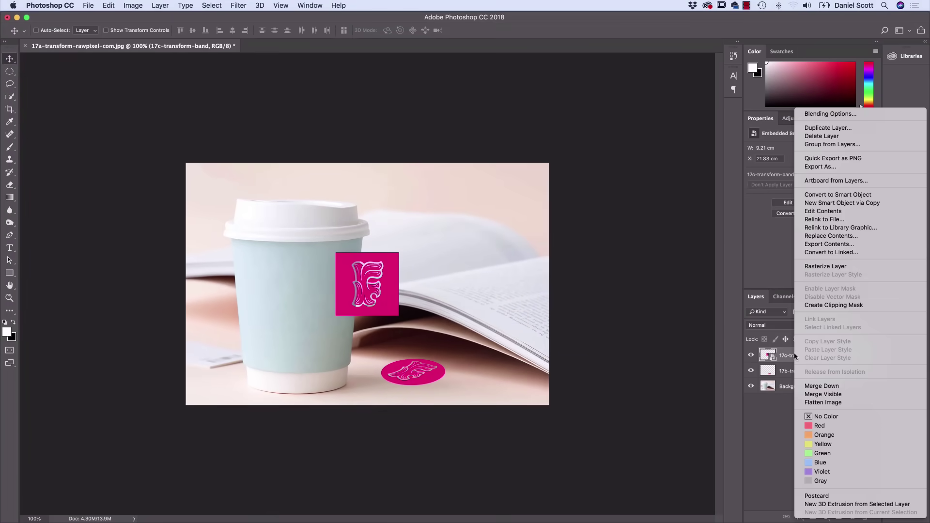
pyautogui.click(808, 266)
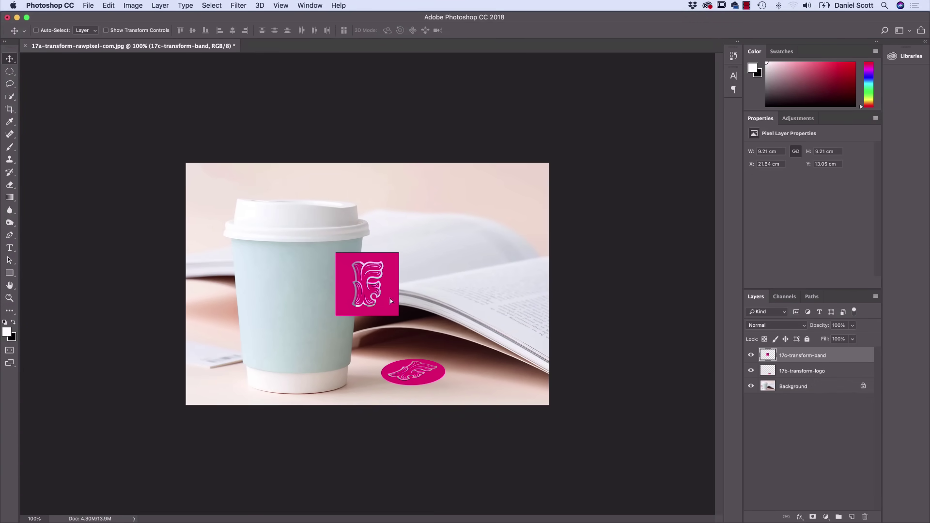
pyautogui.moveTo(390, 298); pyautogui.dragTo(321, 316)
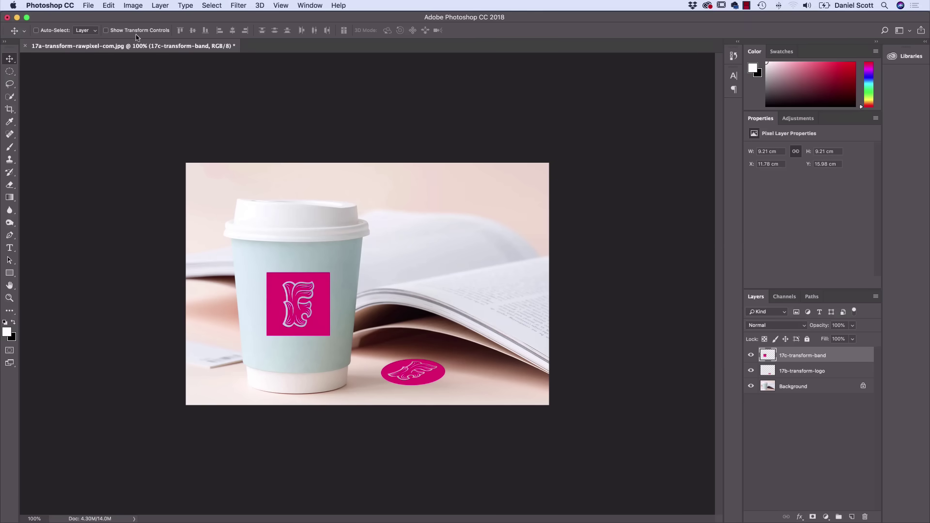
# Try a Perspective transformation on the band artwork, narrowing its upper edge and shifting its corners, and cancel it.
pyautogui.click(109, 6)
pyautogui.moveTo(160, 221)
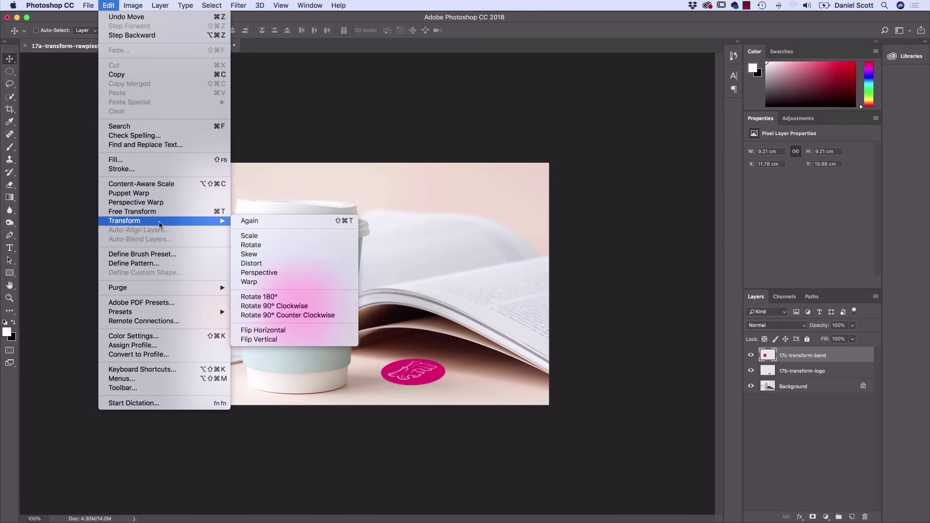
pyautogui.click(262, 275)
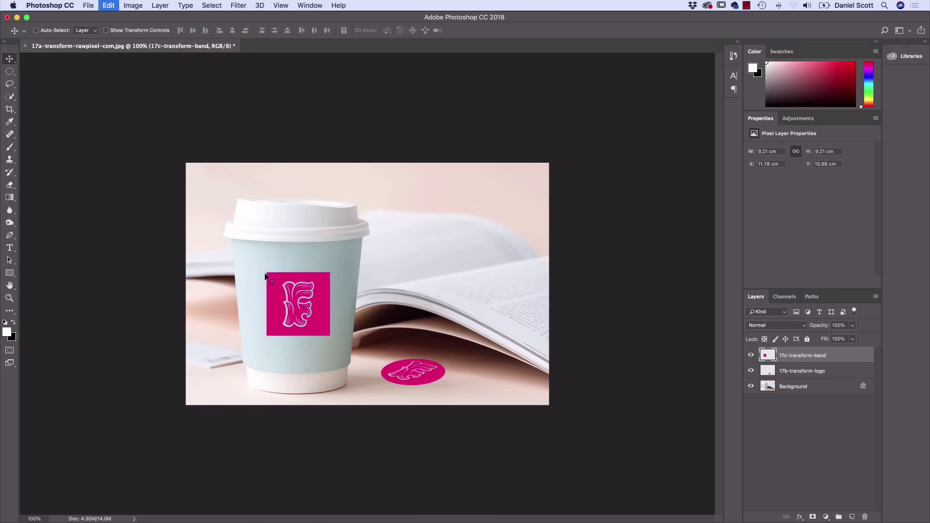
pyautogui.moveTo(331, 276)
pyautogui.mouseDown()
pyautogui.moveTo(302, 277)
pyautogui.moveTo(353, 276)
pyautogui.moveTo(312, 274)
pyautogui.mouseUp()
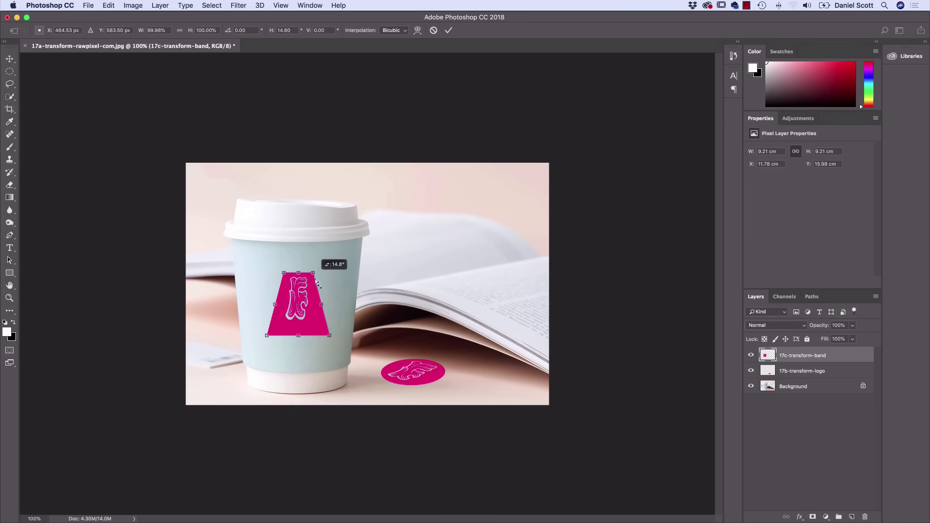
pyautogui.moveTo(330, 337)
pyautogui.mouseDown()
pyautogui.moveTo(329, 320)
pyautogui.moveTo(329, 330)
pyautogui.mouseUp()
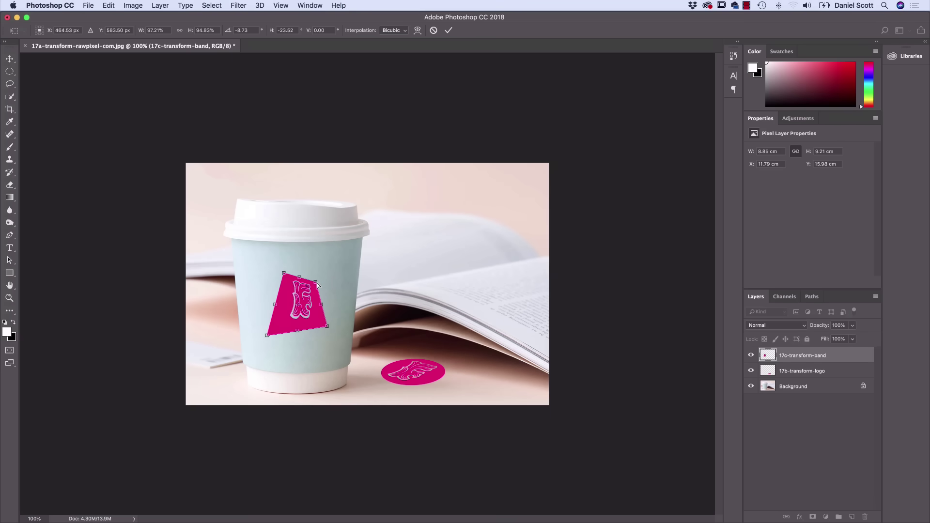
pyautogui.moveTo(317, 282)
pyautogui.mouseDown()
pyautogui.moveTo(334, 265)
pyautogui.moveTo(301, 272)
pyautogui.moveTo(324, 271)
pyautogui.moveTo(313, 271)
pyautogui.mouseUp()
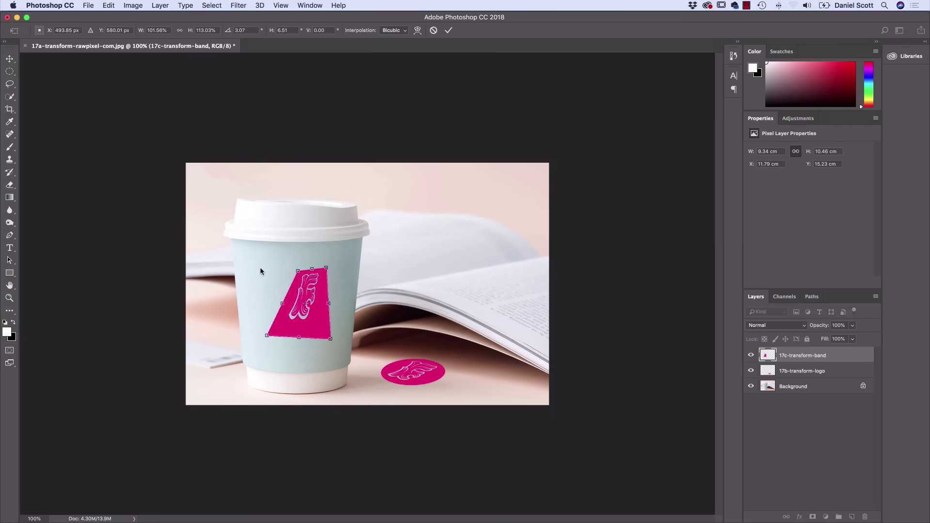
pyautogui.press('Escape')
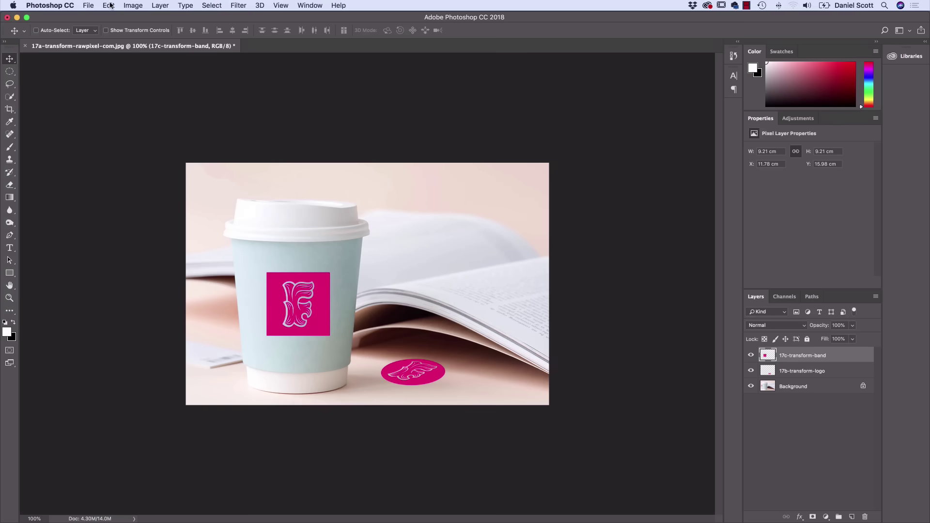
# Start warping the band artwork and try pulling its upper-right corner outward and back inward.
pyautogui.click(109, 6)
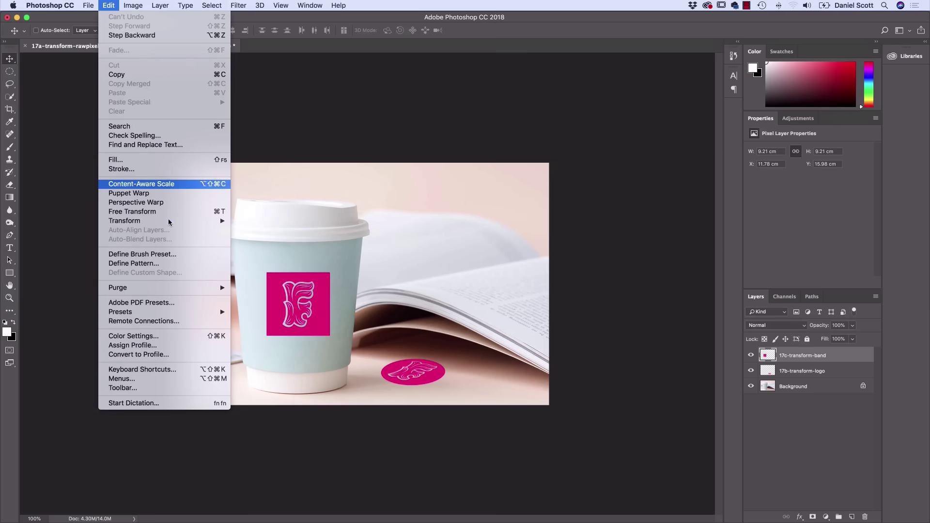
pyautogui.moveTo(172, 220)
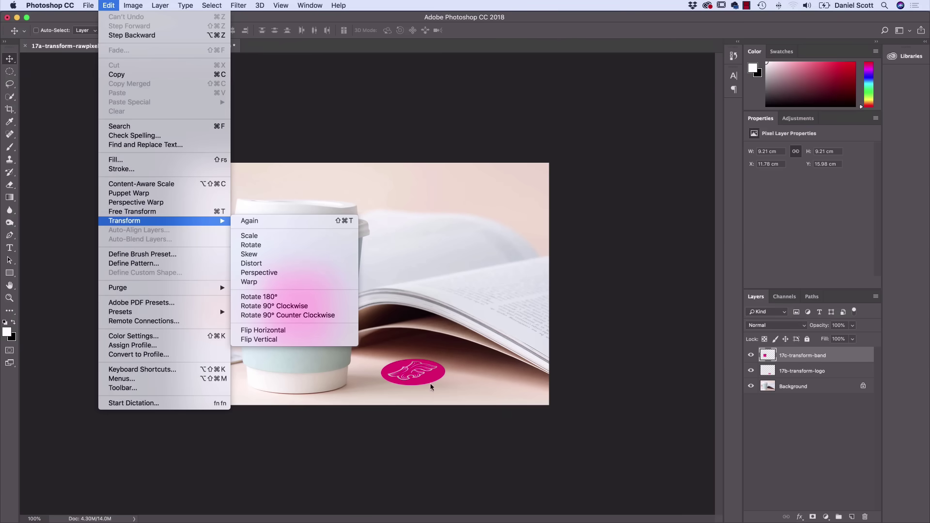
pyautogui.click(296, 282)
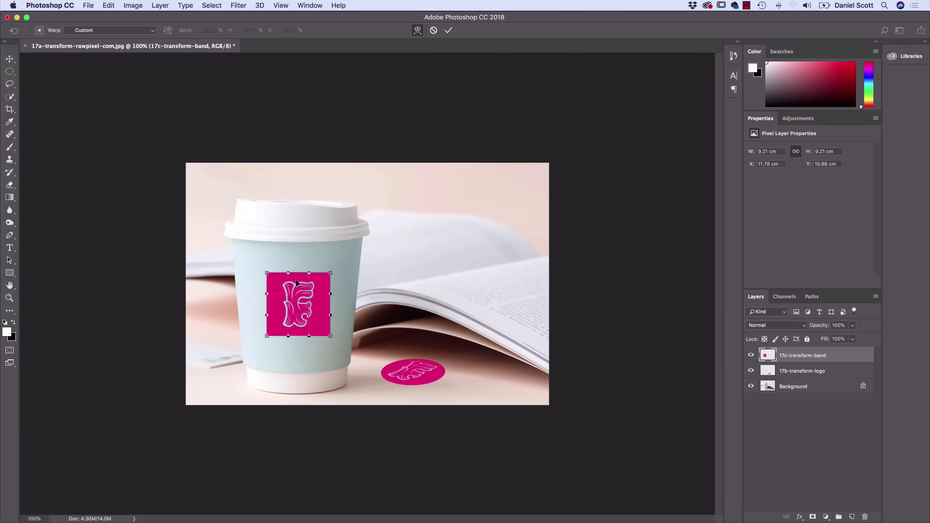
pyautogui.press('super+equal')
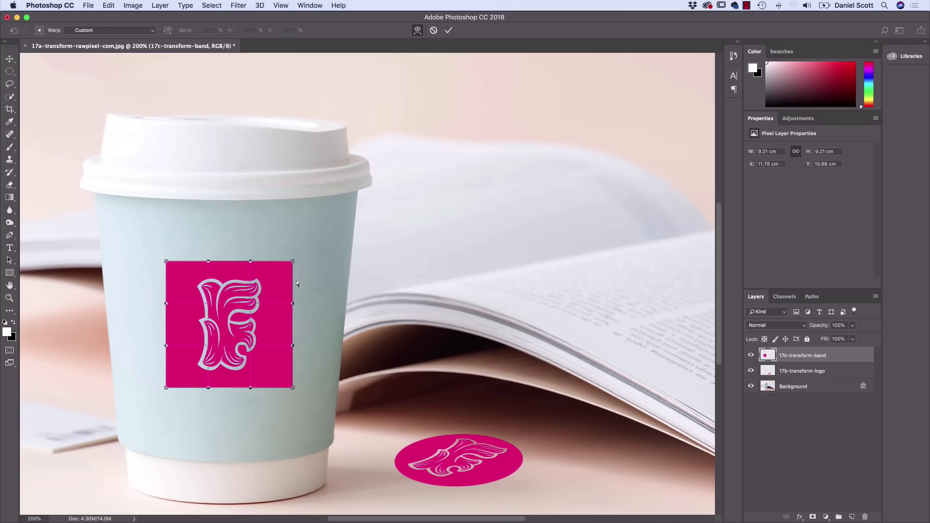
pyautogui.hscroll(-5, 296, 283)
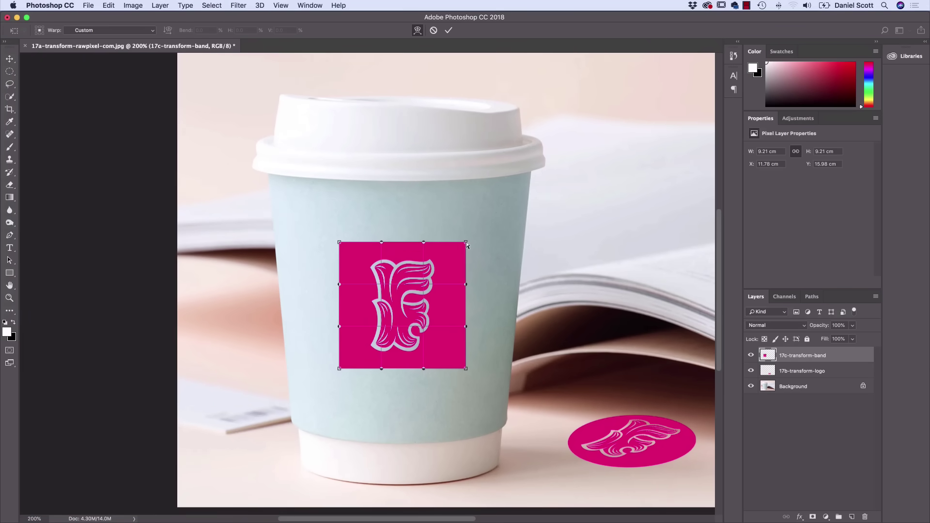
pyautogui.moveTo(466, 242); pyautogui.dragTo(498, 234)
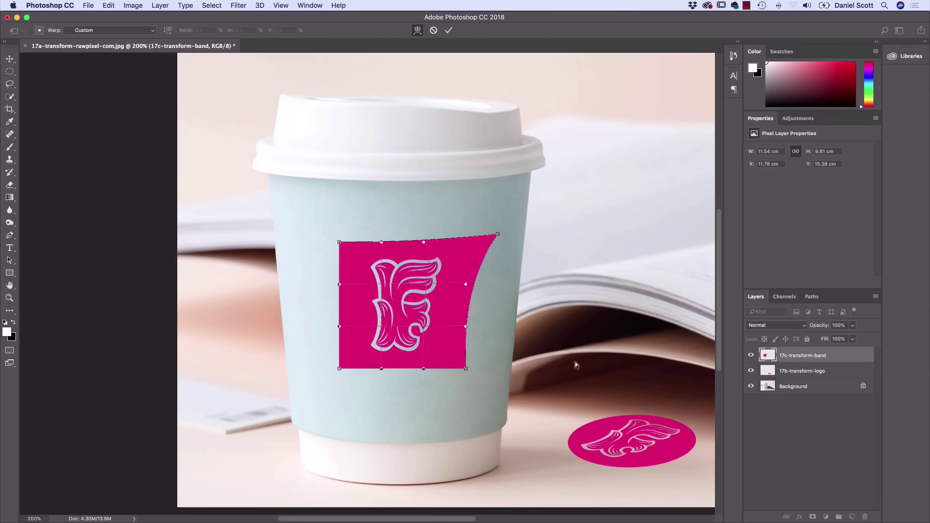
pyautogui.moveTo(498, 237); pyautogui.dragTo(455, 253)
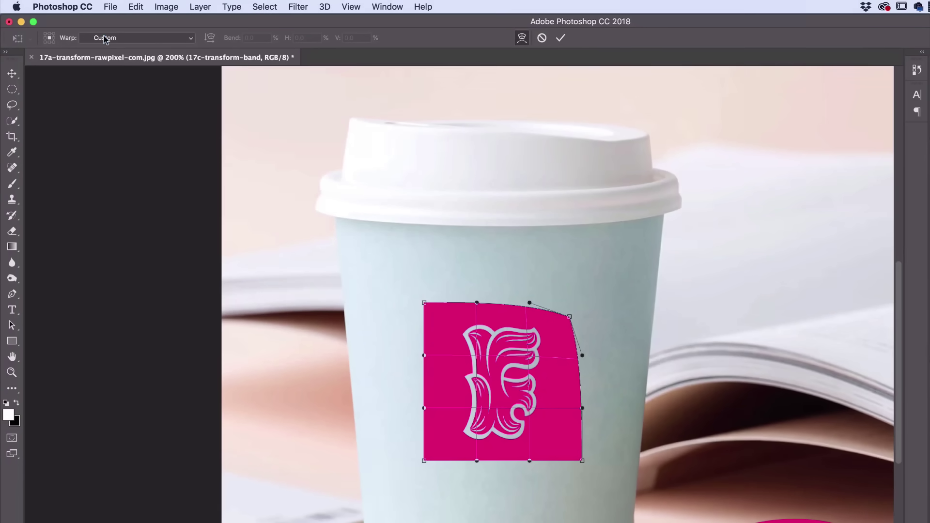
# Try the Arc, Arc Lower and Arch warp presets on the band artwork.
pyautogui.click(86, 31)
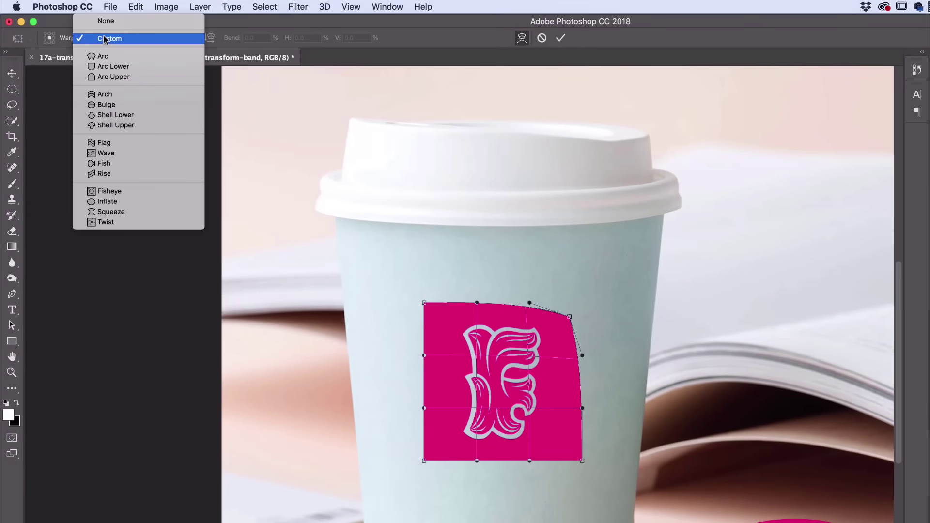
pyautogui.click(106, 55)
pyautogui.click(116, 37)
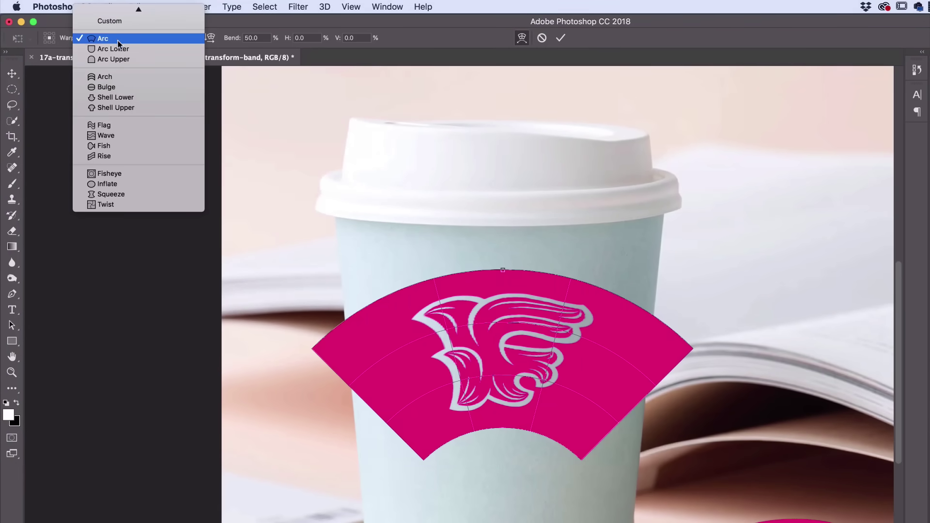
pyautogui.click(118, 49)
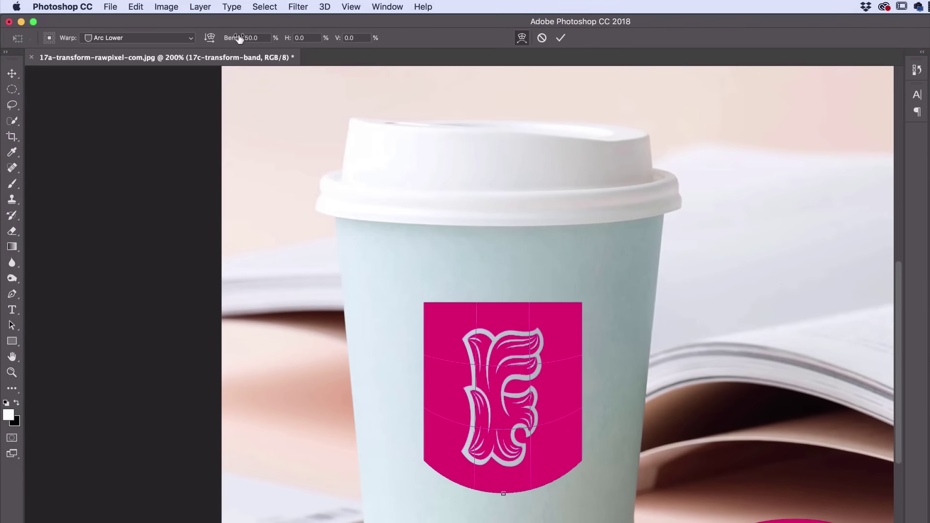
pyautogui.click(161, 38)
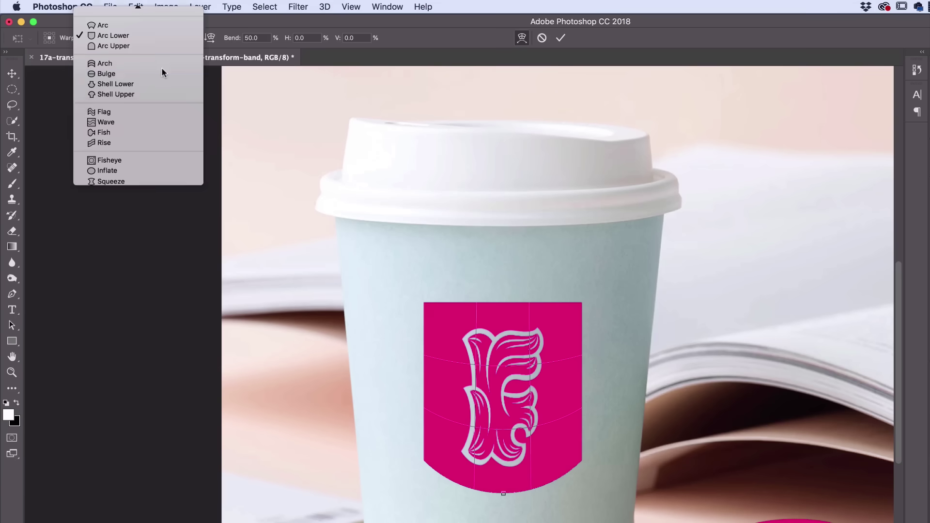
pyautogui.click(162, 68)
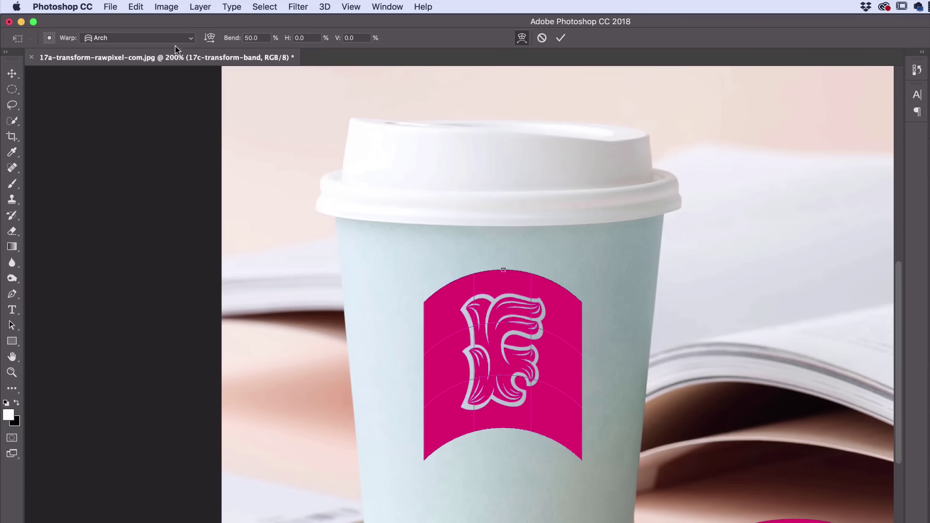
# Set the Arch warp's bend to -50%, and reduce the curve by setting it to -20%.
pyautogui.click(256, 41)
pyautogui.write('-')
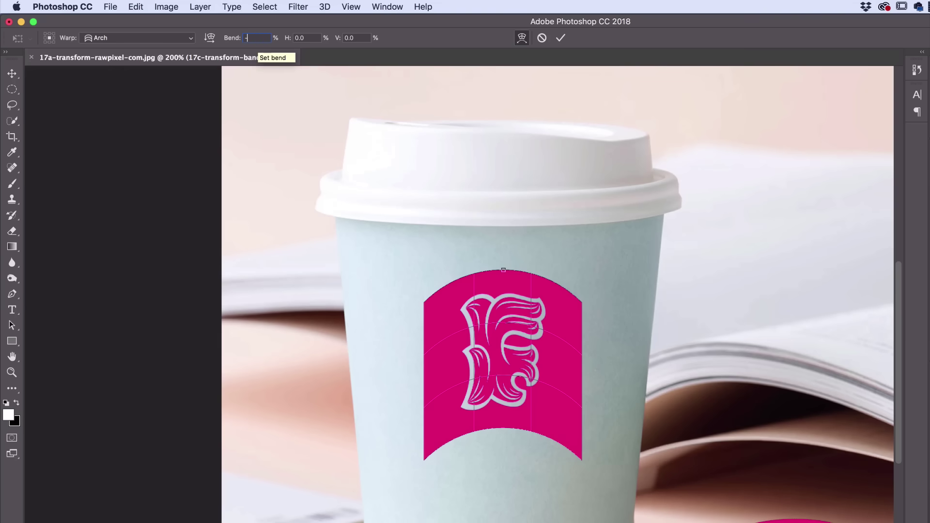
pyautogui.write('50')
pyautogui.press('Return')
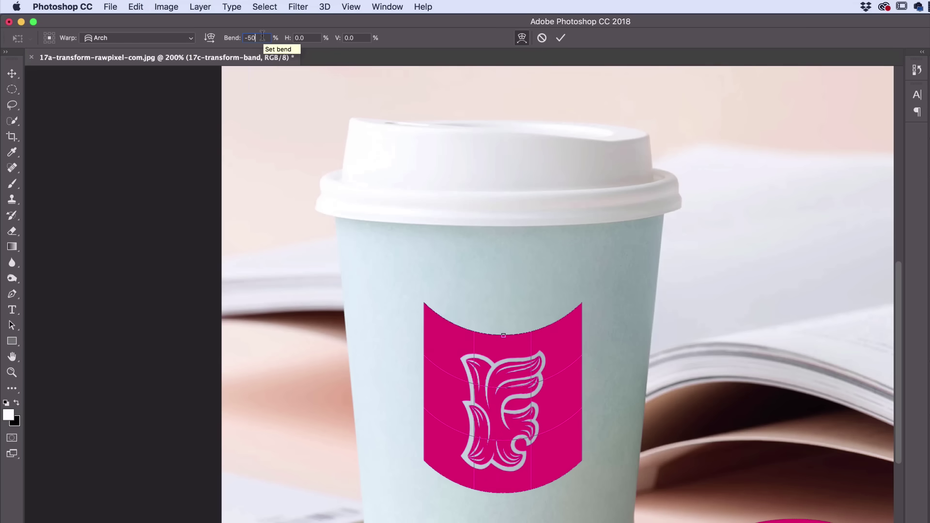
pyautogui.write('-20')
pyautogui.press('Return')
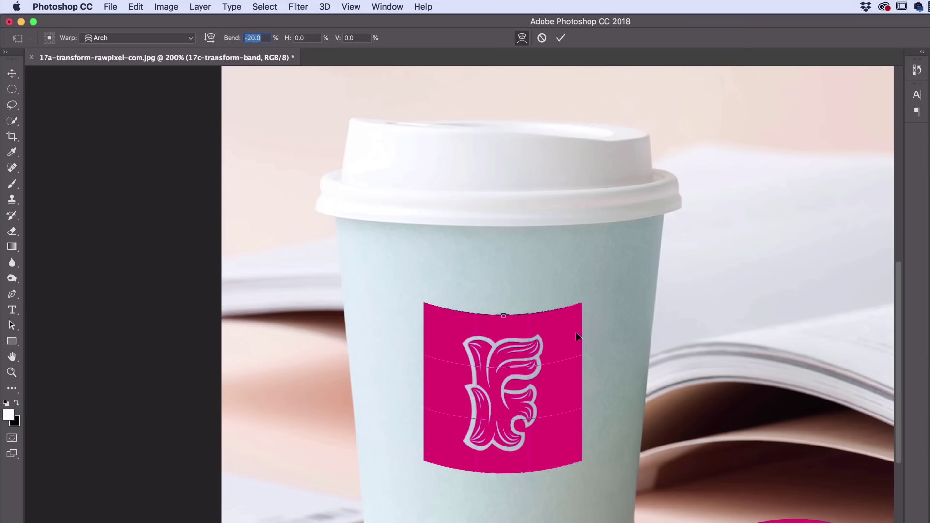
# Try the Fish warp preset, switch the warp to Custom, and cancel the transformation.
pyautogui.click(150, 39)
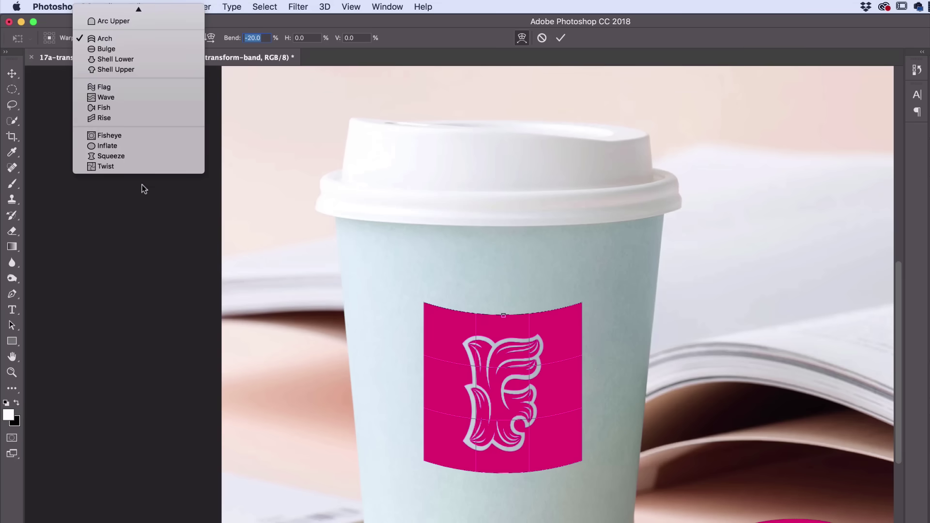
pyautogui.click(126, 107)
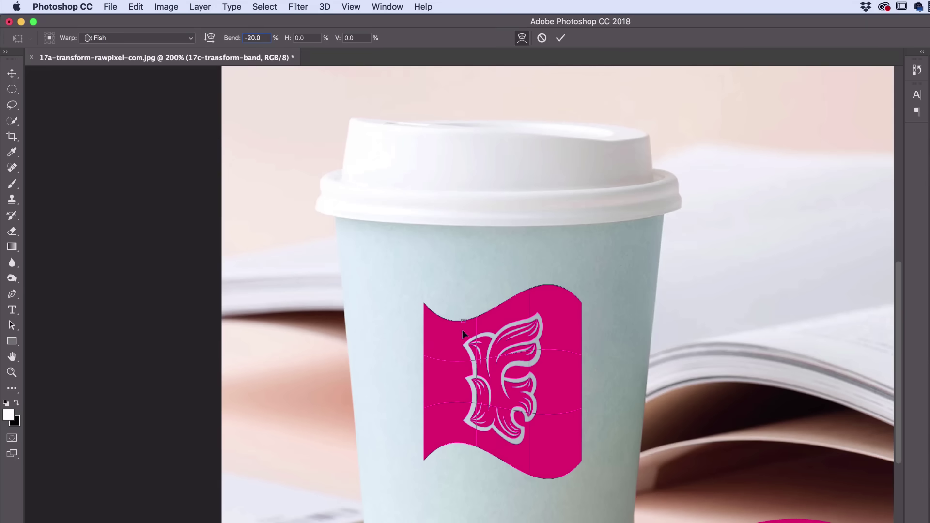
pyautogui.click(155, 38)
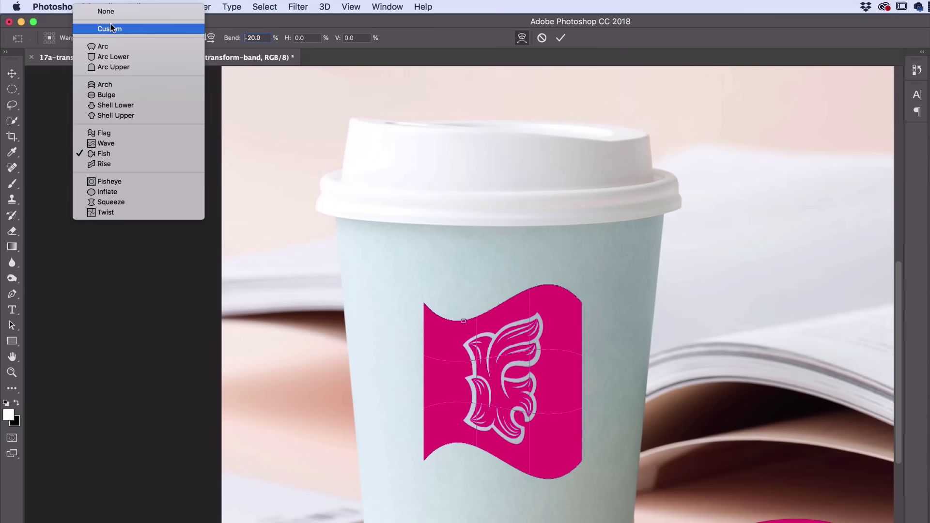
pyautogui.click(109, 29)
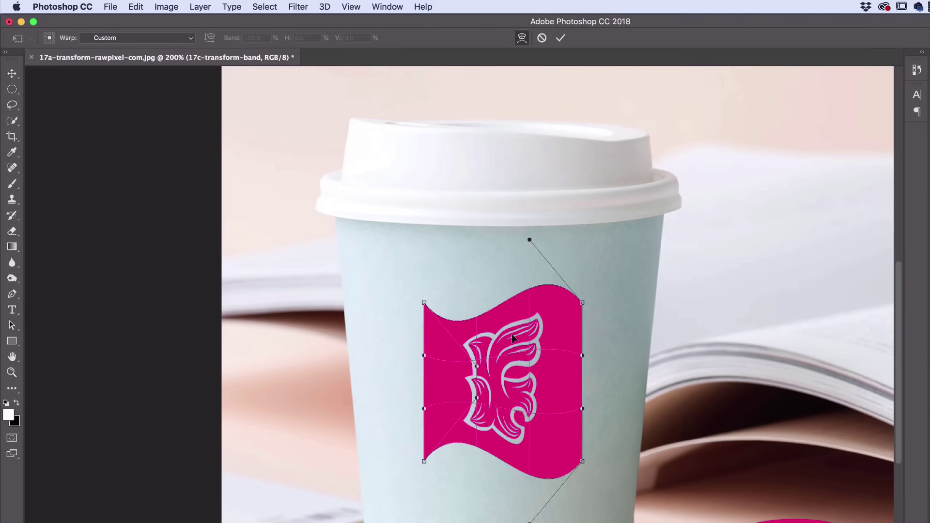
pyautogui.press('Escape')
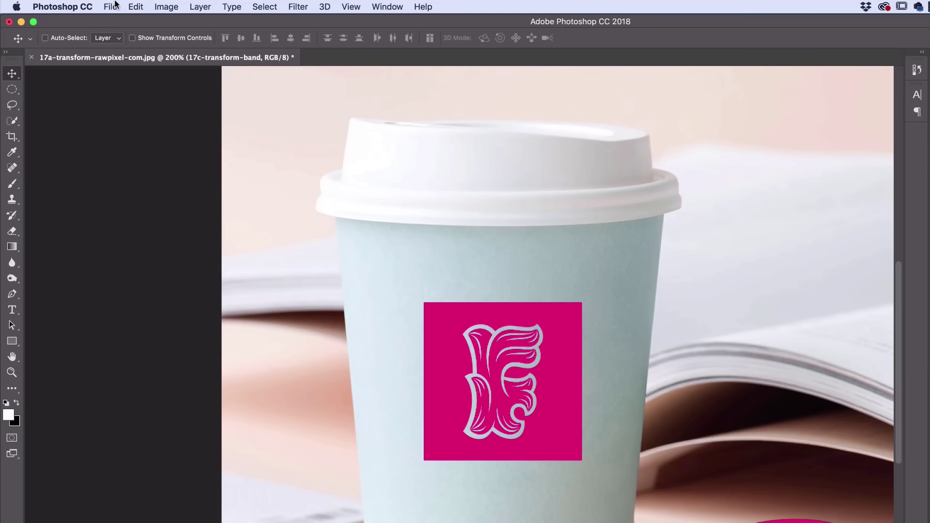
# Start a new custom warp on the band artwork and pull both upper corners outward and slightly up toward the cup's edges.
pyautogui.click(134, 7)
pyautogui.moveTo(176, 281)
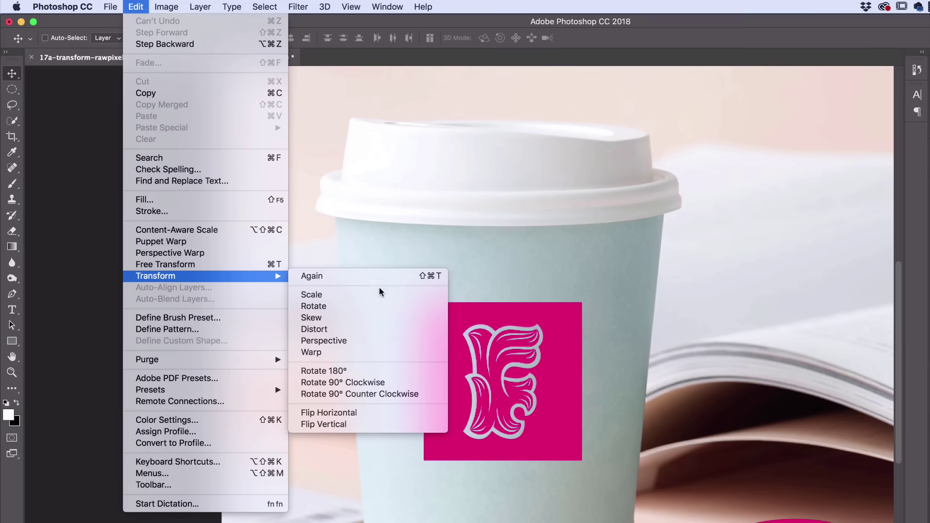
pyautogui.click(362, 350)
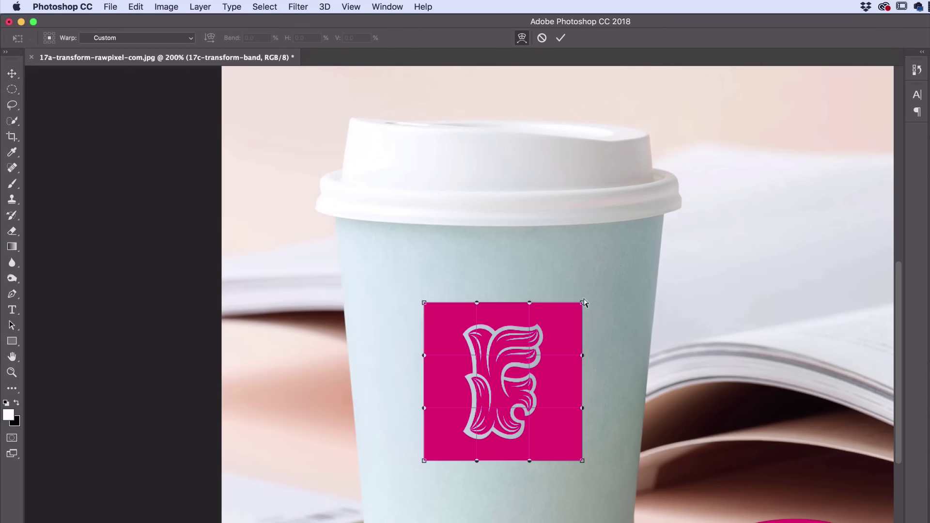
pyautogui.moveTo(582, 303); pyautogui.dragTo(598, 294)
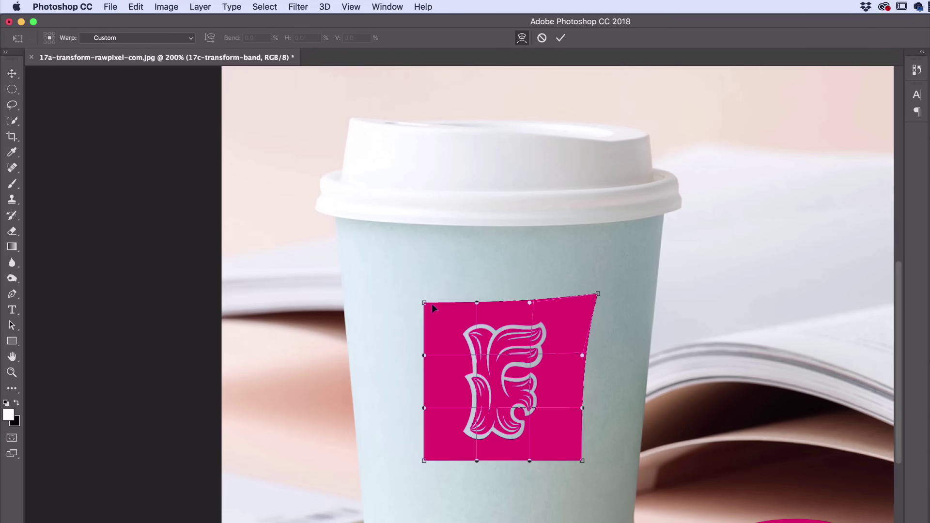
pyautogui.moveTo(425, 303); pyautogui.dragTo(406, 295)
# Move the band's lower-left corner slightly inward and straighten its left edge so it follows the slant of the cup's left side.
pyautogui.moveTo(415, 353); pyautogui.dragTo(418, 377)
pyautogui.moveTo(422, 410); pyautogui.dragTo(416, 410)
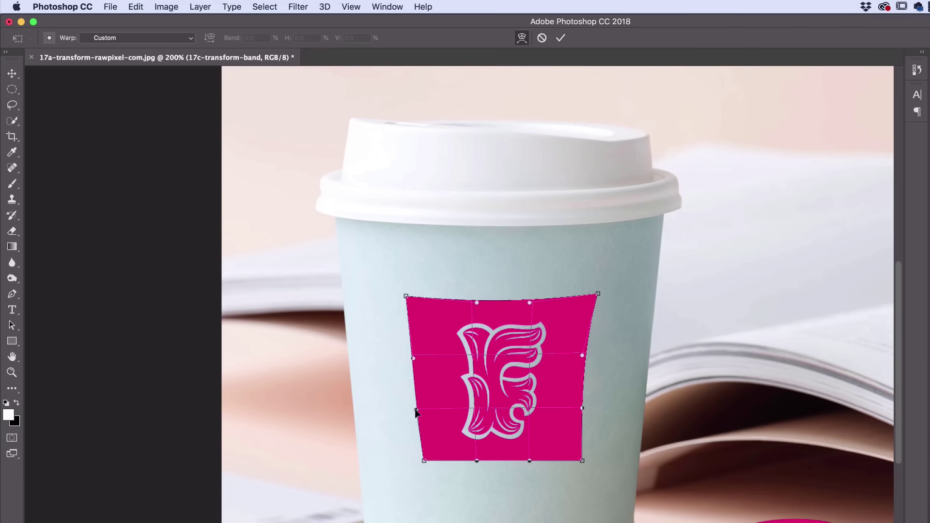
pyautogui.moveTo(424, 461)
pyautogui.mouseDown()
pyautogui.moveTo(462, 360)
pyautogui.moveTo(476, 373)
pyautogui.moveTo(417, 383)
pyautogui.moveTo(470, 384)
pyautogui.moveTo(513, 301)
pyautogui.moveTo(371, 298)
pyautogui.moveTo(267, 450)
pyautogui.moveTo(419, 460)
pyautogui.mouseUp()
pyautogui.moveTo(417, 410); pyautogui.dragTo(458, 413)
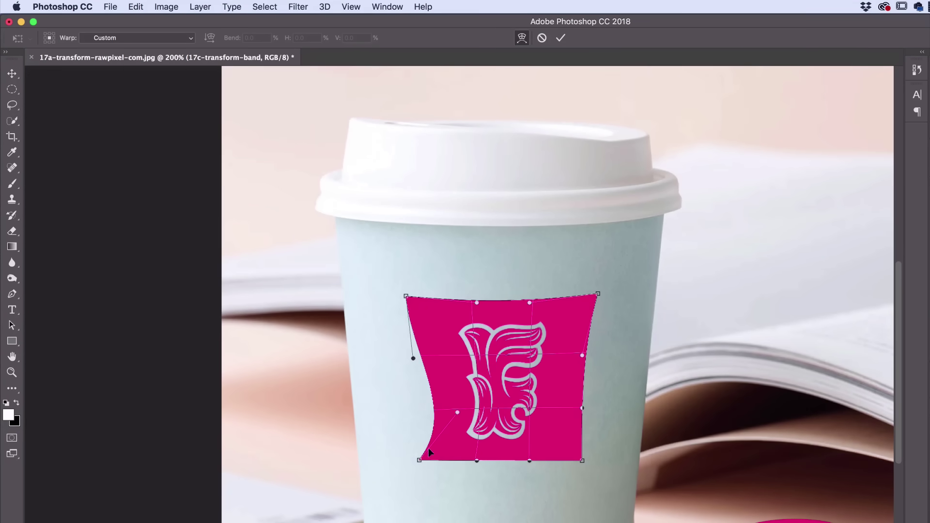
pyautogui.moveTo(420, 459); pyautogui.dragTo(421, 457)
pyautogui.moveTo(454, 415); pyautogui.dragTo(416, 399)
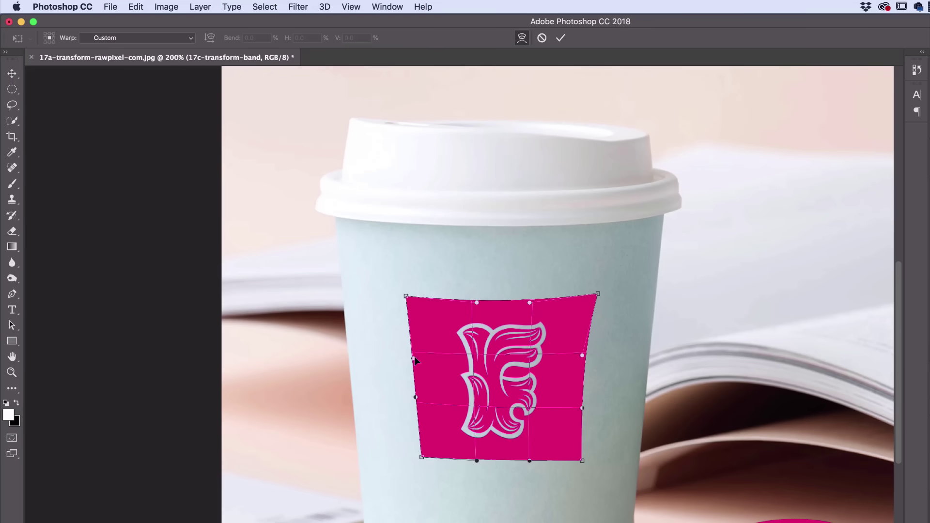
pyautogui.moveTo(414, 357); pyautogui.dragTo(412, 353)
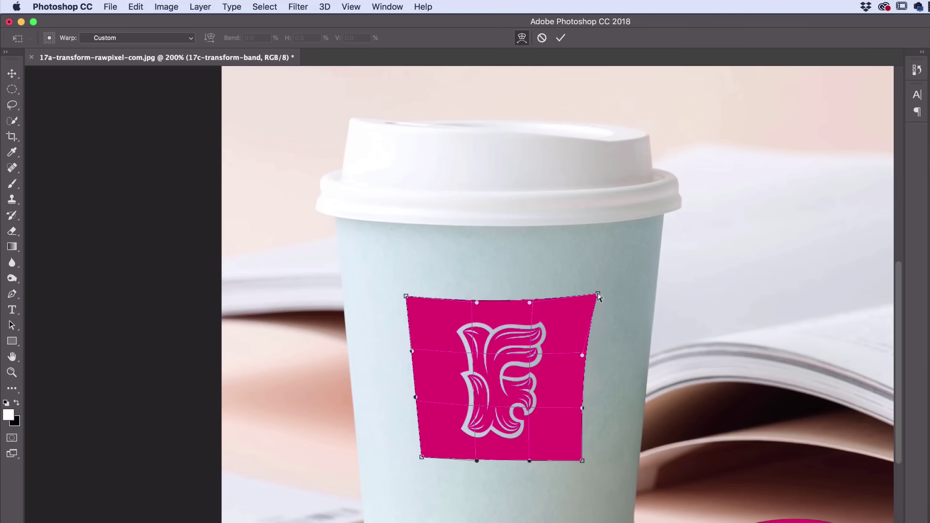
# Bow the band's lower edge downward and straighten its right edge to match the slant of the cup's right side.
pyautogui.moveTo(598, 294)
pyautogui.mouseDown()
pyautogui.moveTo(591, 288)
pyautogui.moveTo(601, 292)
pyautogui.mouseUp()
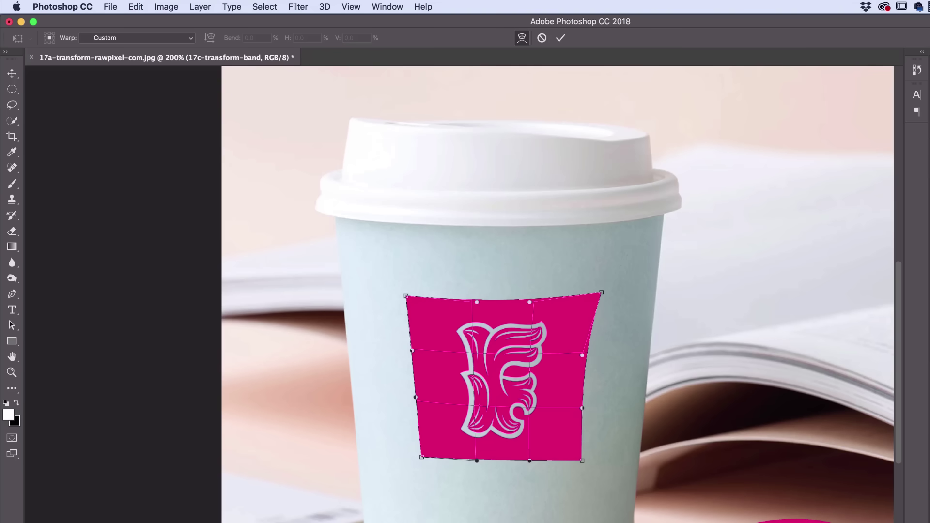
pyautogui.moveTo(529, 461); pyautogui.dragTo(477, 470)
pyautogui.moveTo(583, 408); pyautogui.dragTo(587, 408)
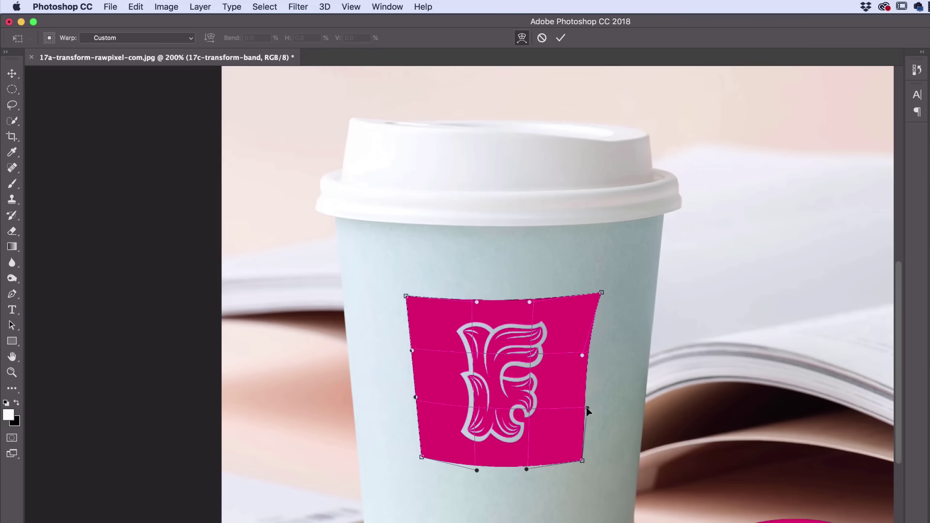
pyautogui.moveTo(582, 356); pyautogui.dragTo(594, 357)
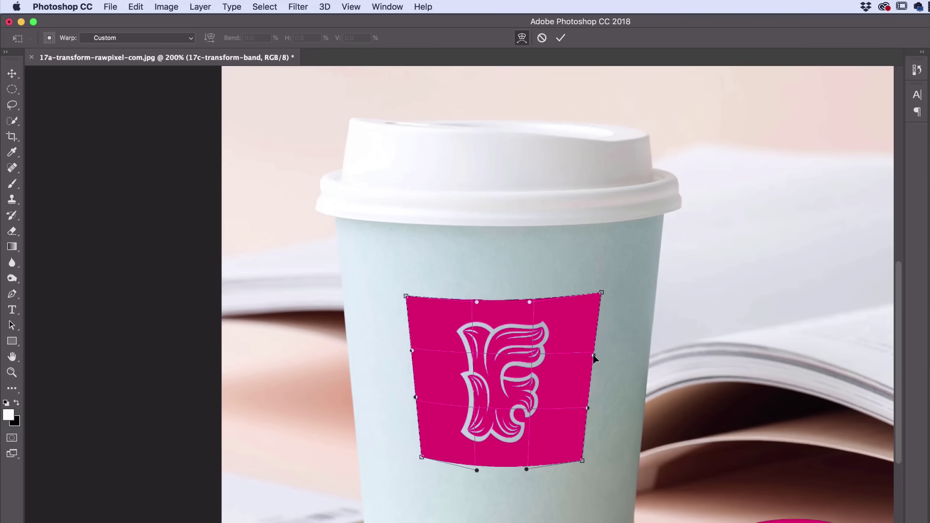
# Fine-tune the band's upper-right corner and bend its upper edge slightly downward to follow the cup's curvature.
pyautogui.moveTo(601, 293); pyautogui.dragTo(599, 293)
pyautogui.moveTo(477, 303); pyautogui.dragTo(476, 306)
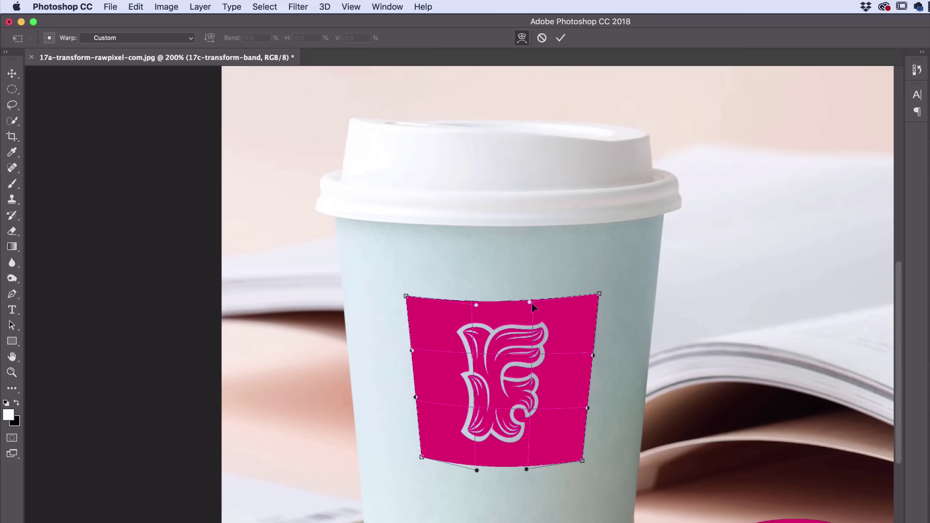
pyautogui.moveTo(530, 303); pyautogui.dragTo(531, 305)
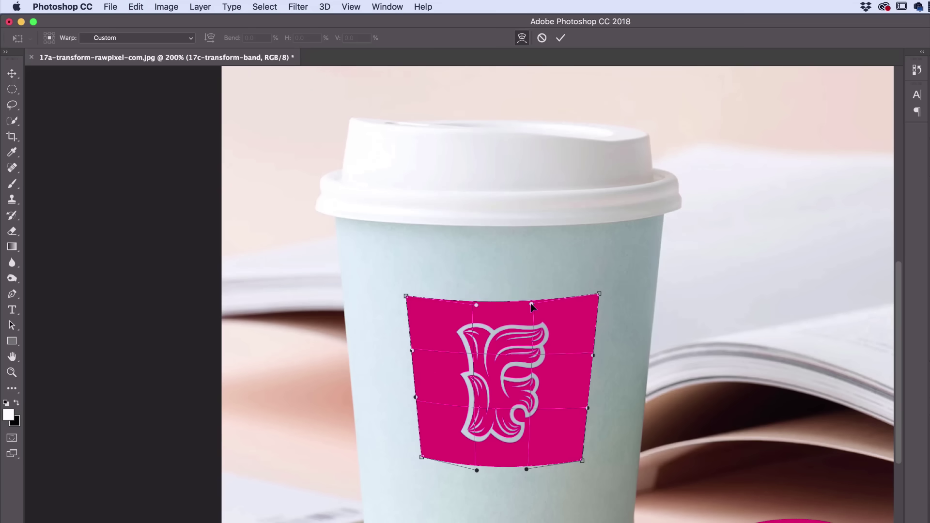
pyautogui.moveTo(599, 294); pyautogui.dragTo(598, 296)
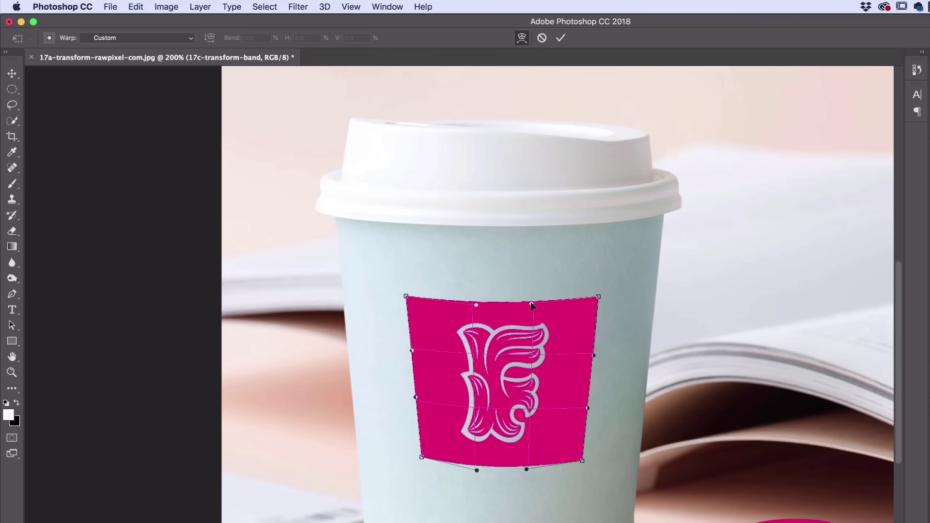
pyautogui.moveTo(530, 302); pyautogui.dragTo(531, 305)
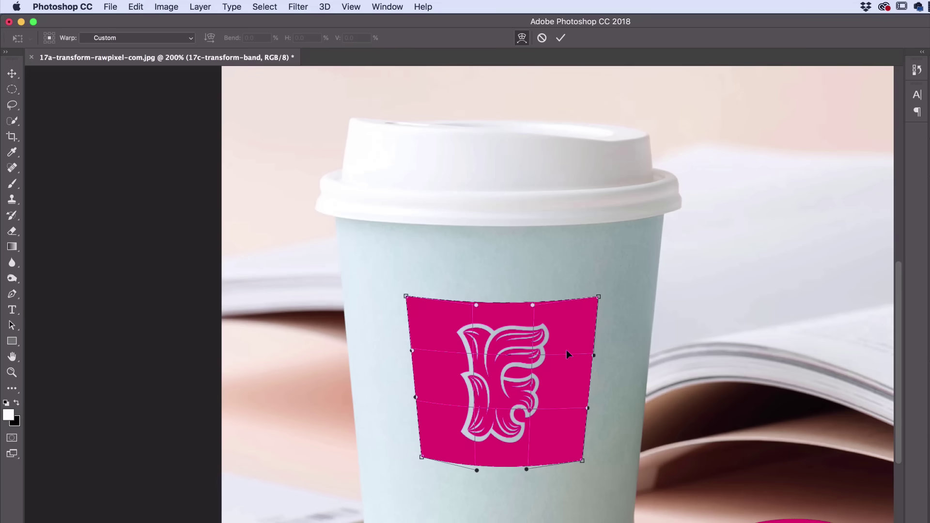
# Pull the inside of the warp mesh inward, then restore the band's right edge and even out the curve of its upper edge.
pyautogui.moveTo(582, 367); pyautogui.dragTo(532, 405)
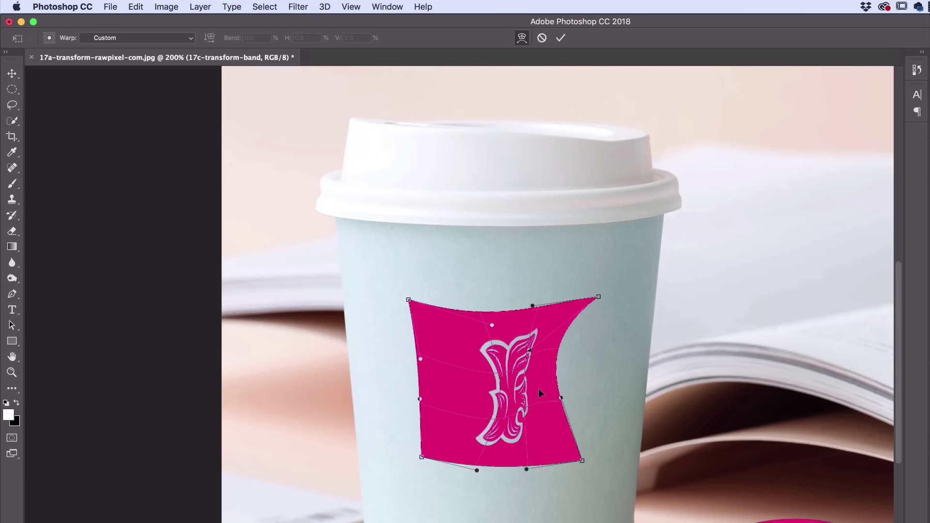
pyautogui.moveTo(562, 398); pyautogui.dragTo(589, 399)
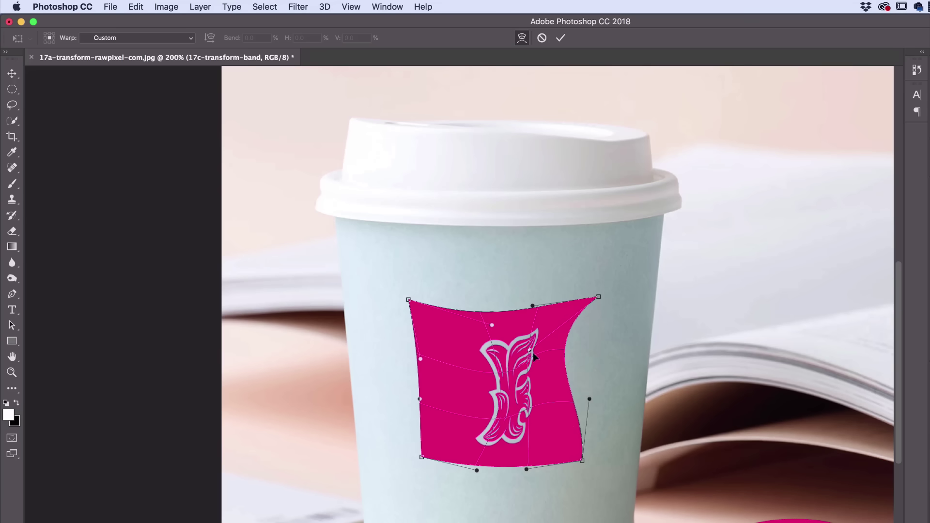
pyautogui.moveTo(563, 358); pyautogui.dragTo(592, 351)
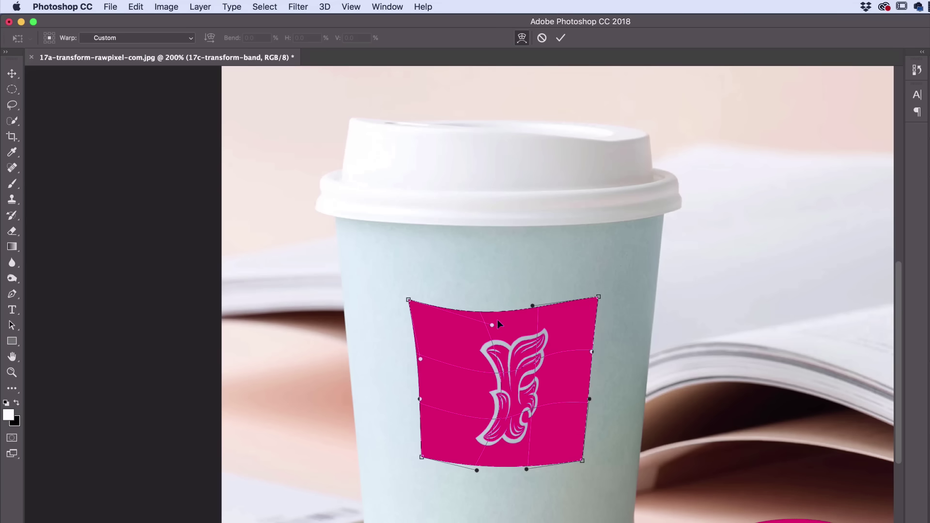
pyautogui.moveTo(488, 323); pyautogui.dragTo(478, 315)
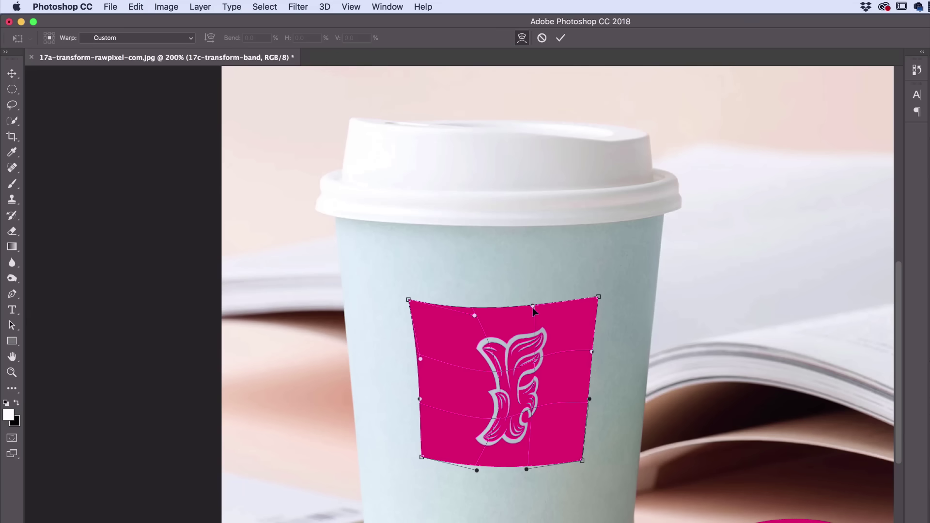
pyautogui.moveTo(533, 307); pyautogui.dragTo(535, 312)
pyautogui.moveTo(474, 315); pyautogui.dragTo(467, 312)
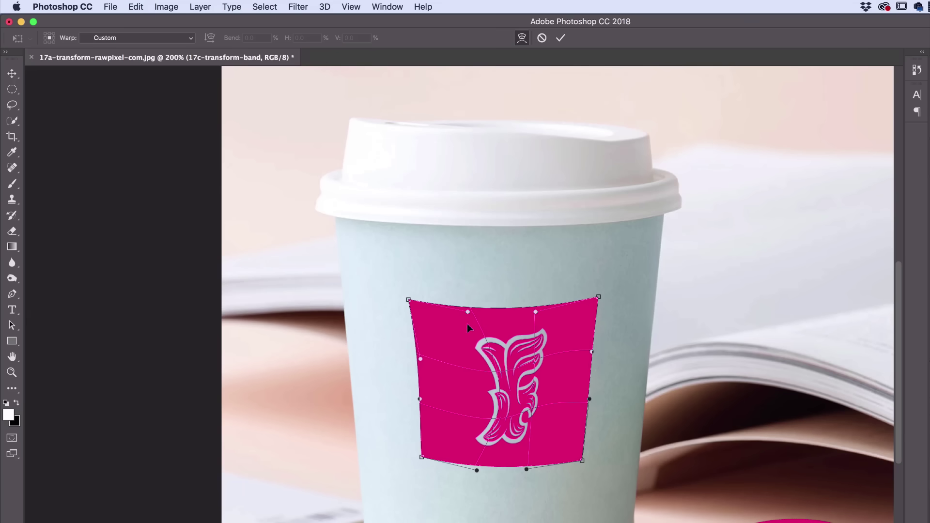
# Shift the inside of the warp mesh to straighten the F logo within the band, and apply the warp.
pyautogui.moveTo(485, 380); pyautogui.dragTo(471, 371)
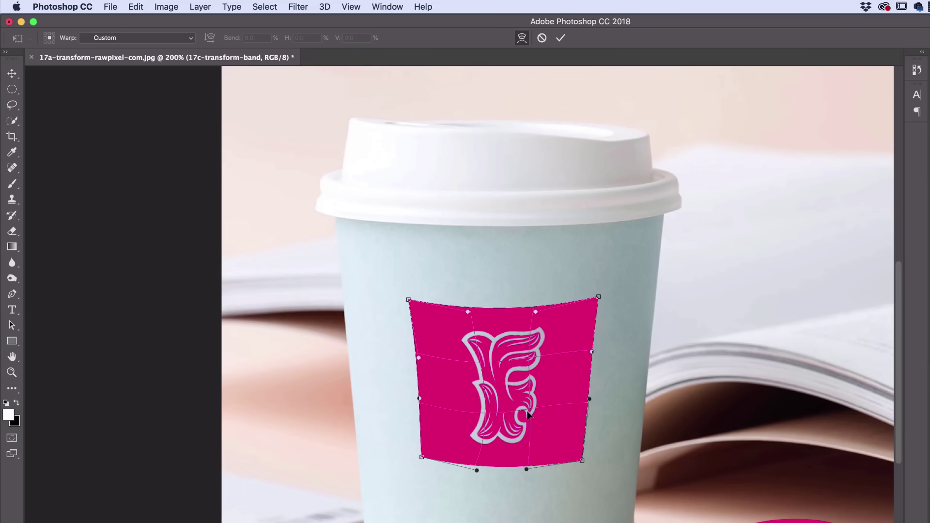
pyautogui.moveTo(490, 409); pyautogui.dragTo(484, 406)
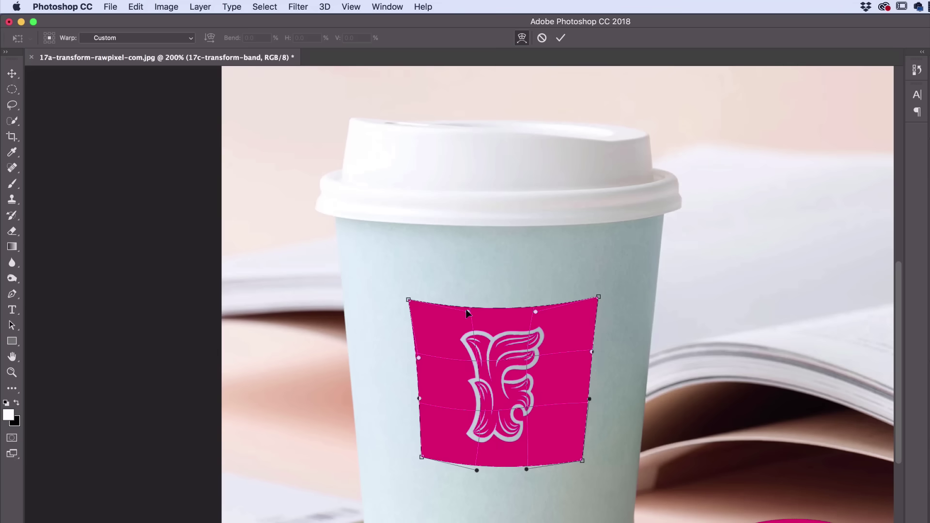
pyautogui.moveTo(483, 422); pyautogui.dragTo(502, 412)
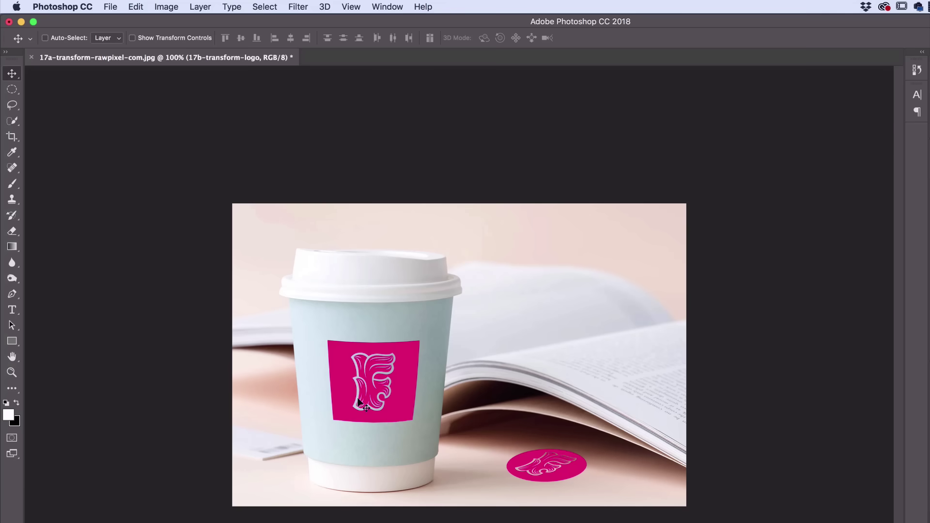
# Check the warped band by hiding and showing its 17c-transform-band layer, and set that layer's blend mode to Multiply.
pyautogui.press('super+plus')
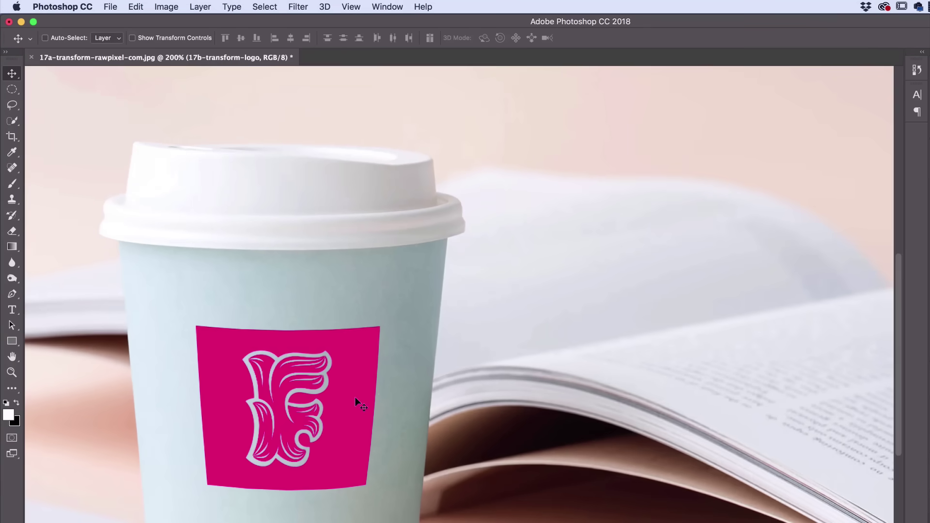
pyautogui.moveTo(368, 357); pyautogui.dragTo(404, 341)
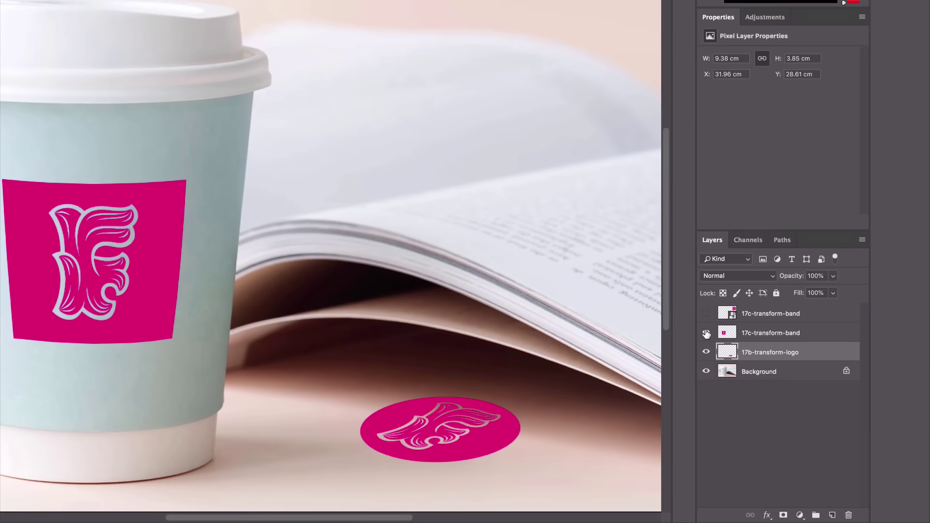
pyautogui.click(705, 333)
pyautogui.click(705, 333)
pyautogui.click(761, 333)
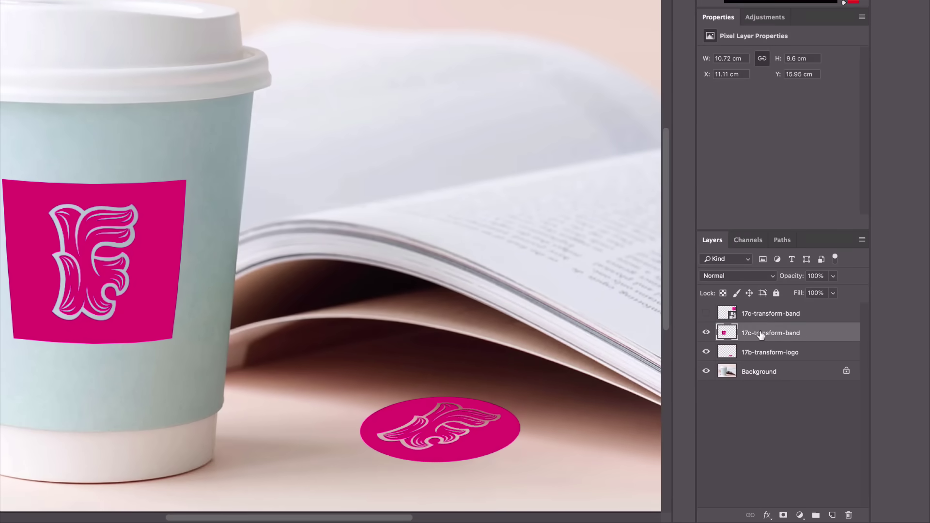
pyautogui.click(706, 333)
pyautogui.click(706, 333)
pyautogui.click(729, 277)
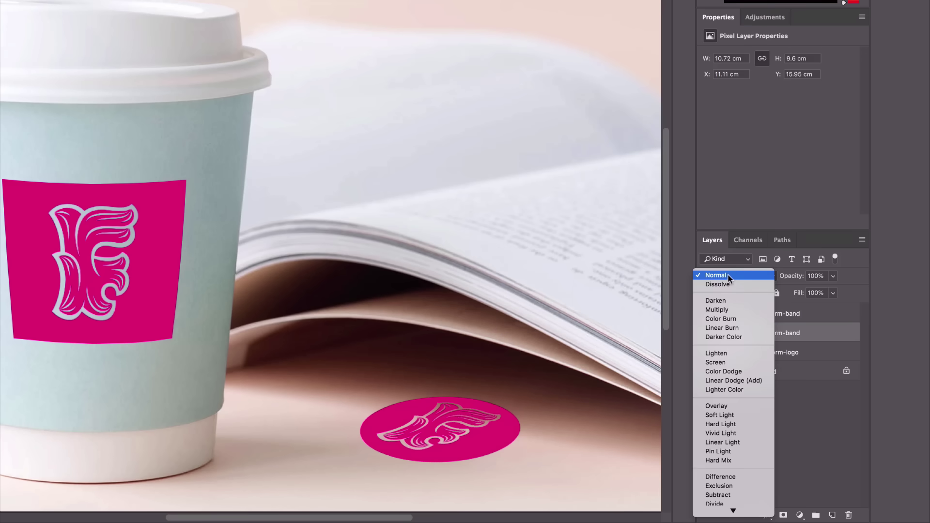
pyautogui.click(726, 310)
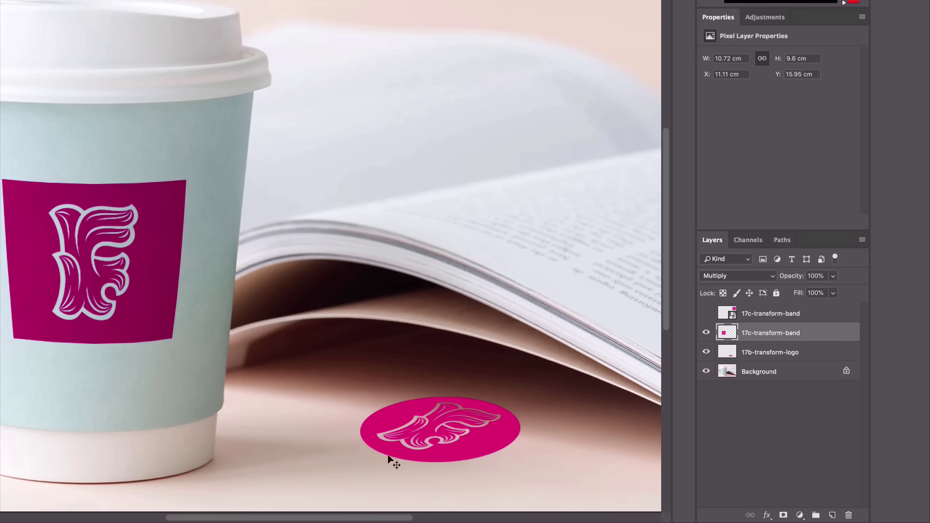
# Set the blend mode of the 17b-transform-logo layer to Multiply and view the whole mockup.
pyautogui.click(787, 353)
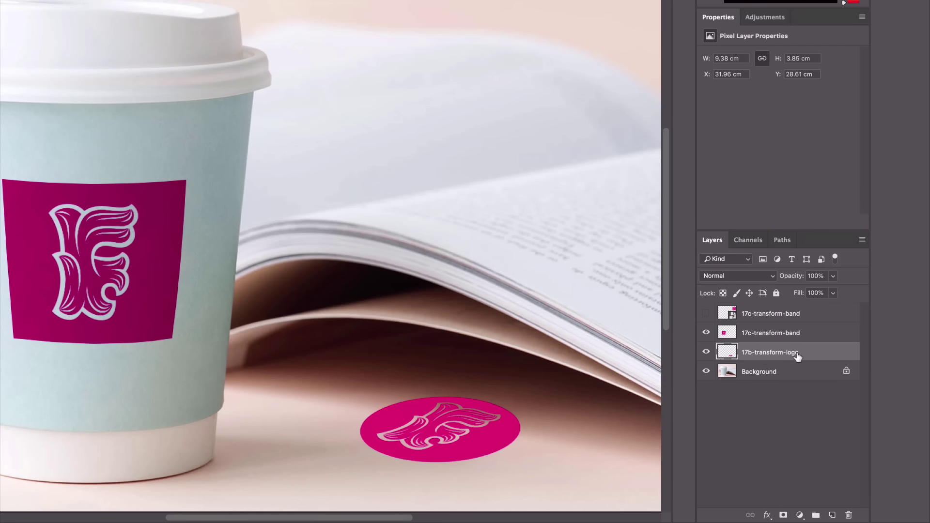
pyautogui.click(748, 277)
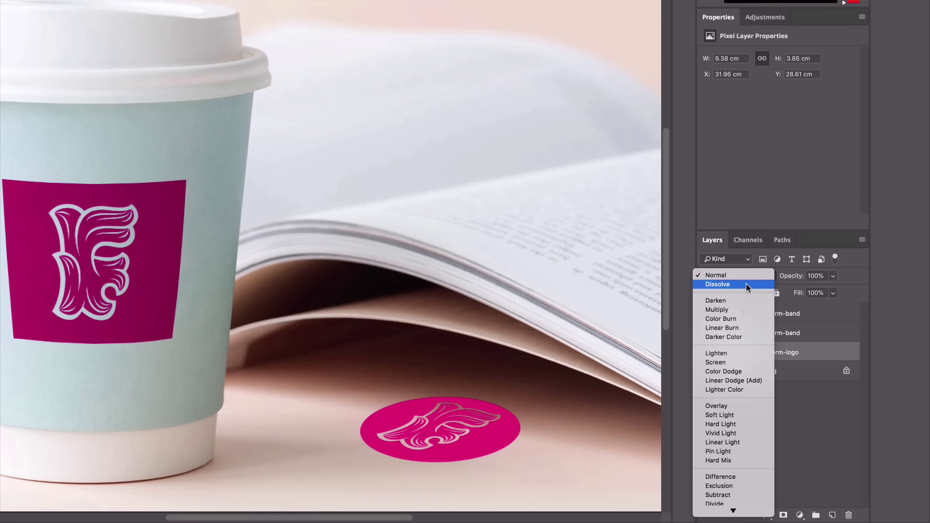
pyautogui.click(745, 309)
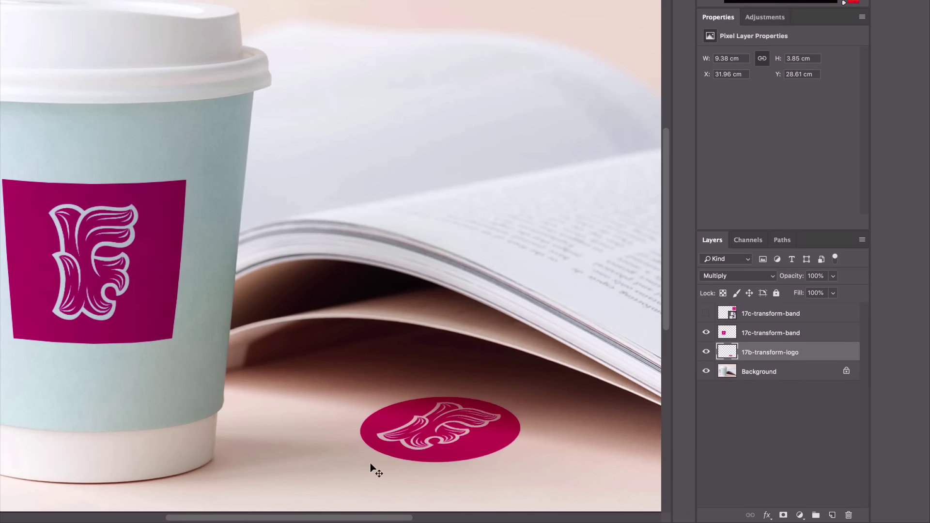
pyautogui.hotkey('ctrl', '-')
pyautogui.hotkey('ctrl', '-')
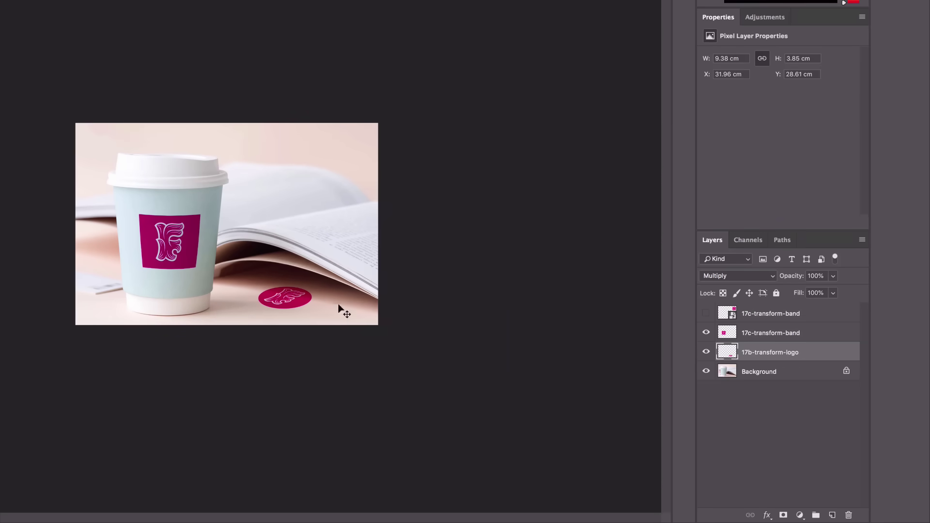
pyautogui.moveTo(294, 310); pyautogui.dragTo(285, 292)
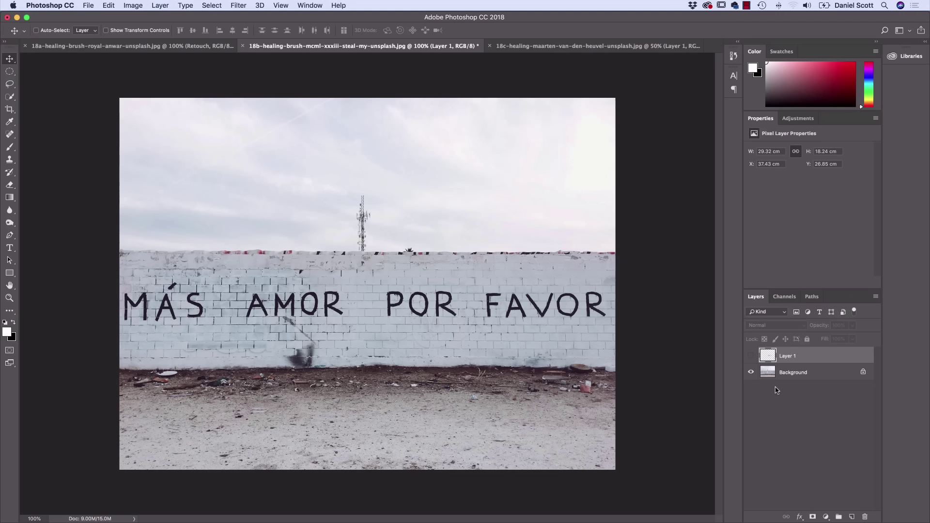
# Compare the 18b wall, 18a portrait and 18c street images before and after retouching by toggling each retouch layer's visibility.
pyautogui.click(752, 356)
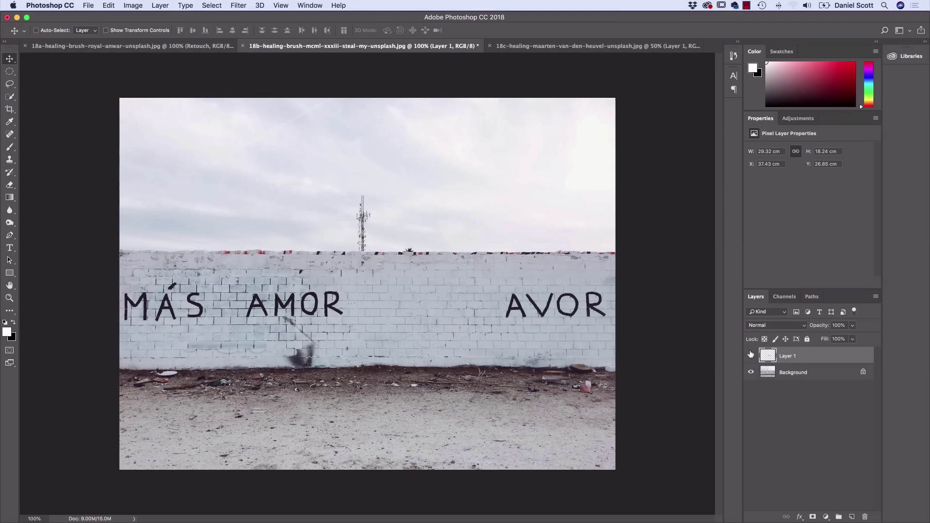
pyautogui.click(128, 45)
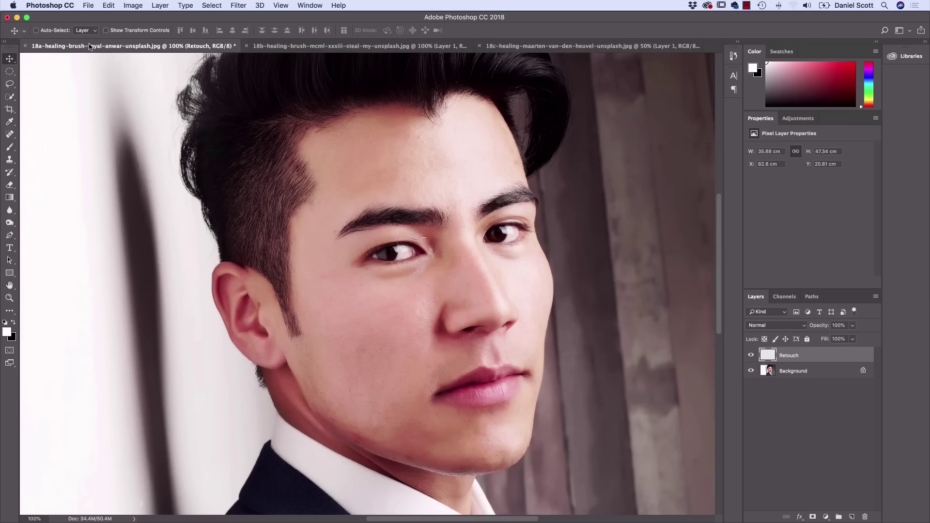
pyautogui.click(751, 356)
pyautogui.click(751, 356)
pyautogui.click(577, 47)
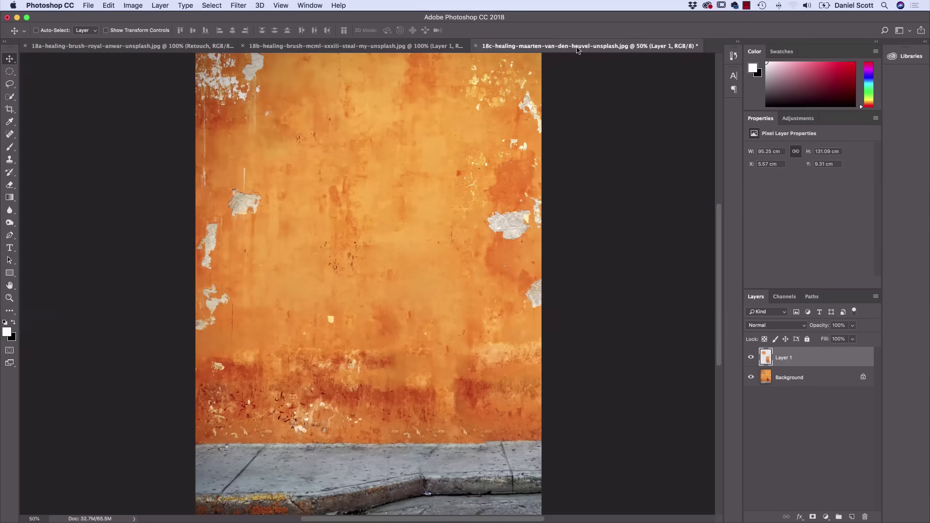
pyautogui.click(750, 358)
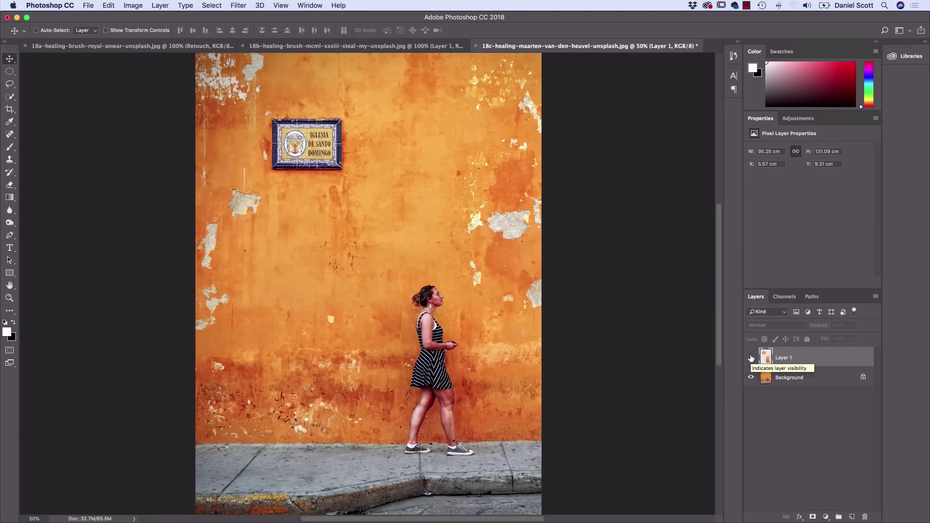
pyautogui.click(750, 359)
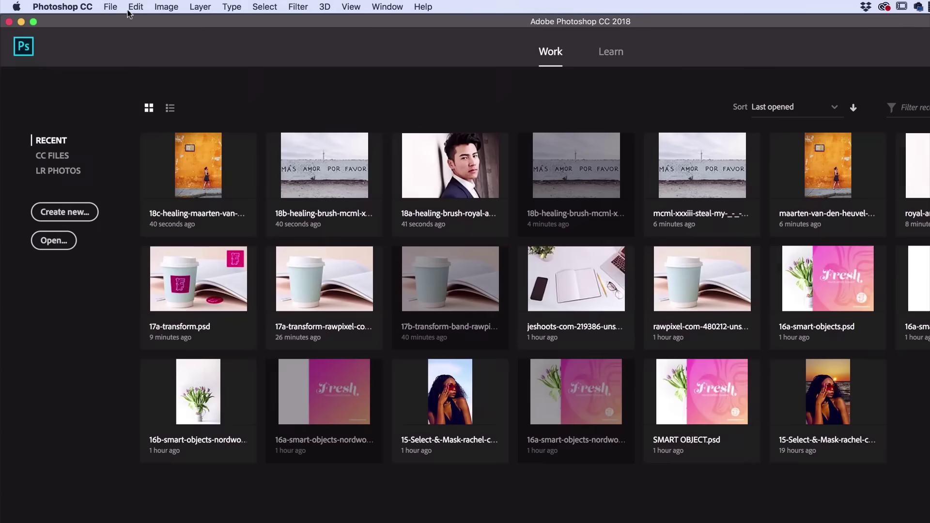
# Open the three healing source images, 18a, 18b and 18c, together from the Source Files folder.
pyautogui.click(88, 6)
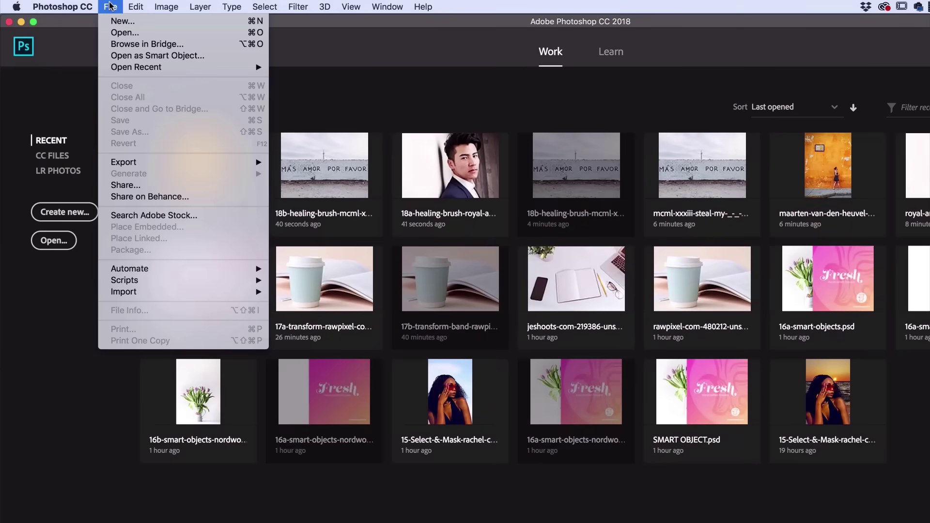
pyautogui.click(117, 33)
pyautogui.scroll(-3, 533, 261)
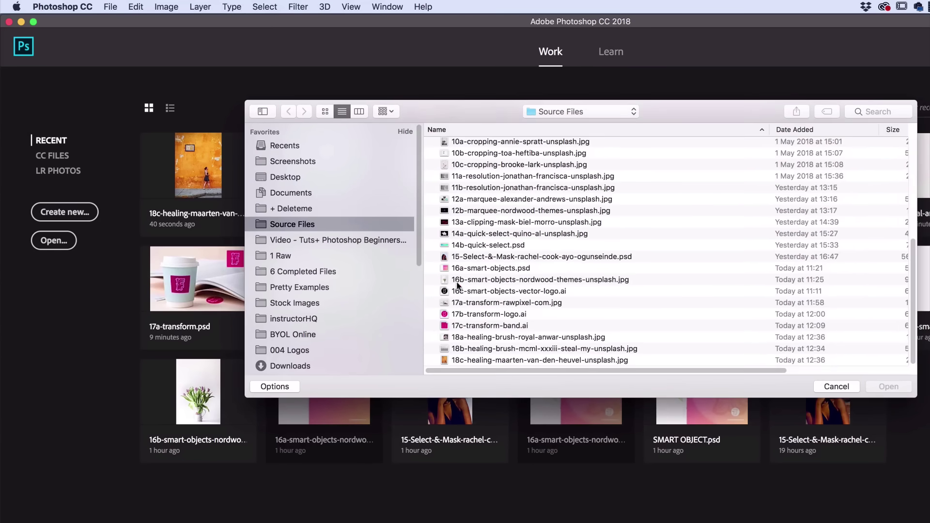
pyautogui.click(475, 340)
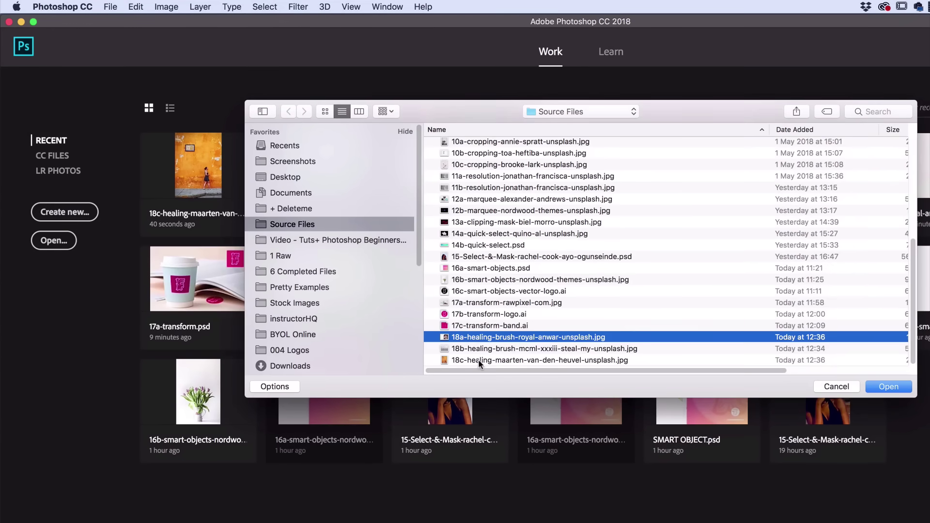
pyautogui.keyDown('shift'); pyautogui.click(479, 360); pyautogui.keyUp('shift')
pyautogui.click(888, 387)
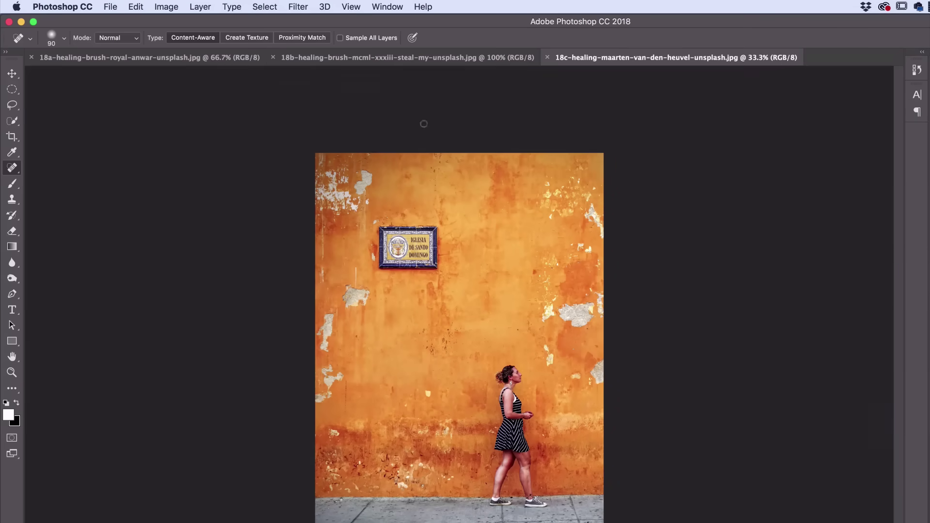
# Bring up the 18a portrait with a close view of the cheek and select the Spot Healing Brush Tool.
pyautogui.click(145, 57)
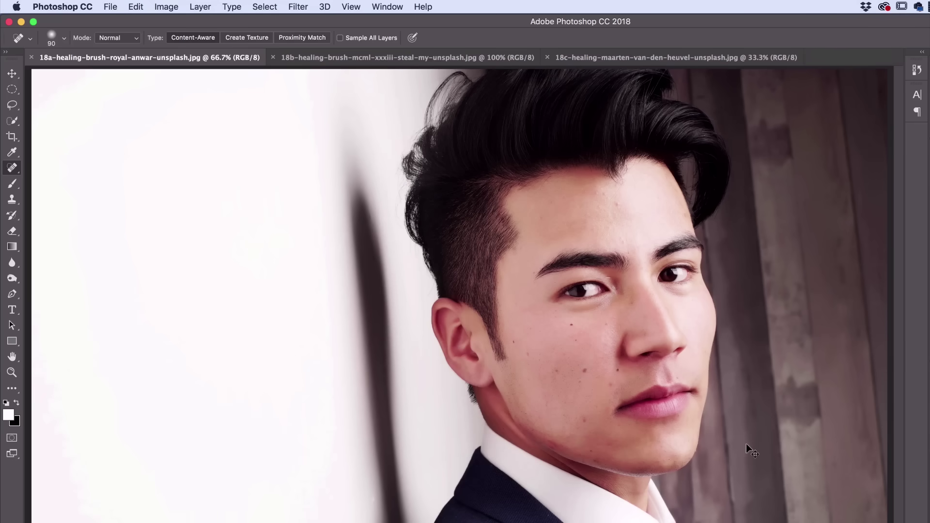
pyautogui.press('super+equal')
pyautogui.press('super+equal')
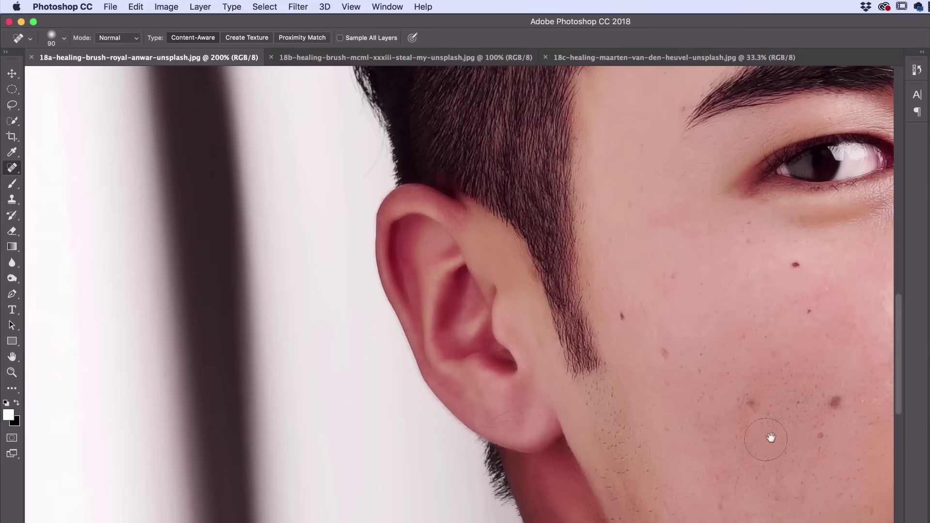
pyautogui.moveTo(771, 437); pyautogui.dragTo(485, 420)
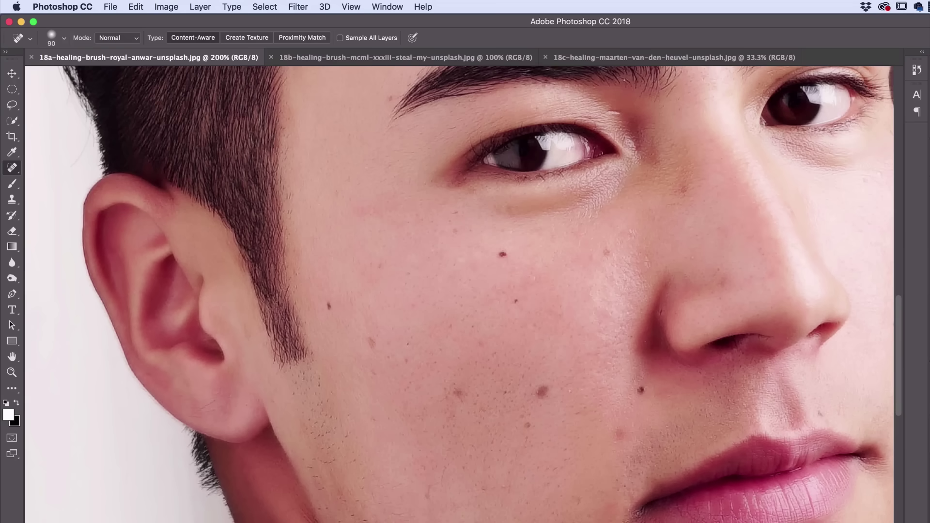
pyautogui.rightClick(13, 169)
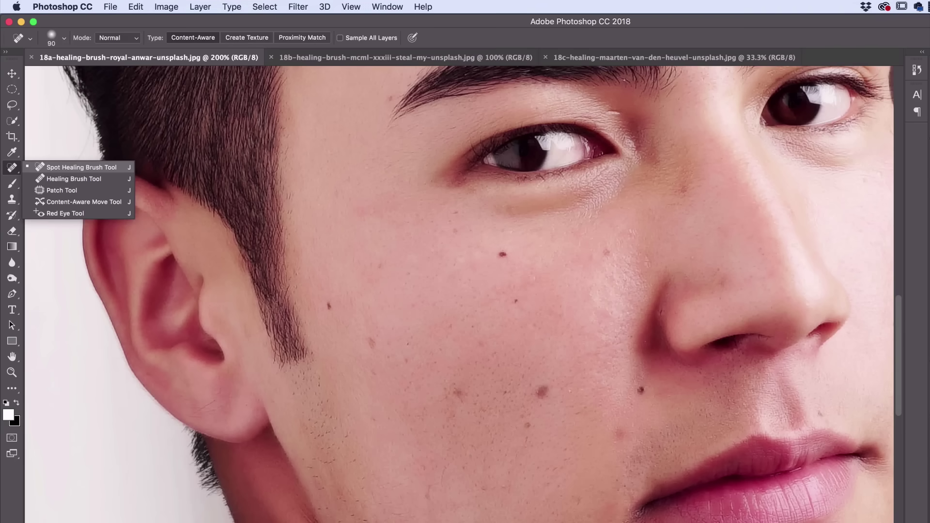
pyautogui.click(62, 167)
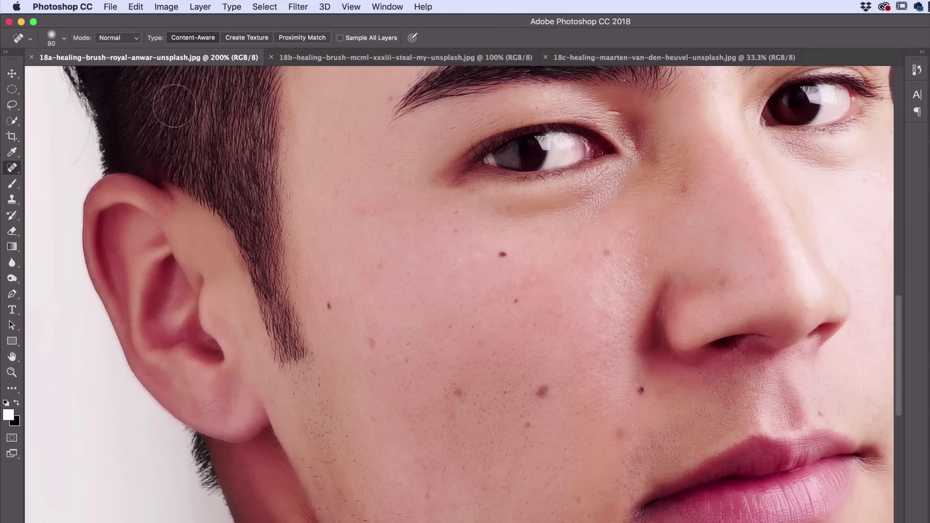
# Set the healing brush to a size of 50 px with 0% hardness.
pyautogui.press('[')
pyautogui.press('[')
pyautogui.press('[')
pyautogui.press('[')
pyautogui.press('[')
pyautogui.press('[')
pyautogui.press('[')
pyautogui.click(64, 40)
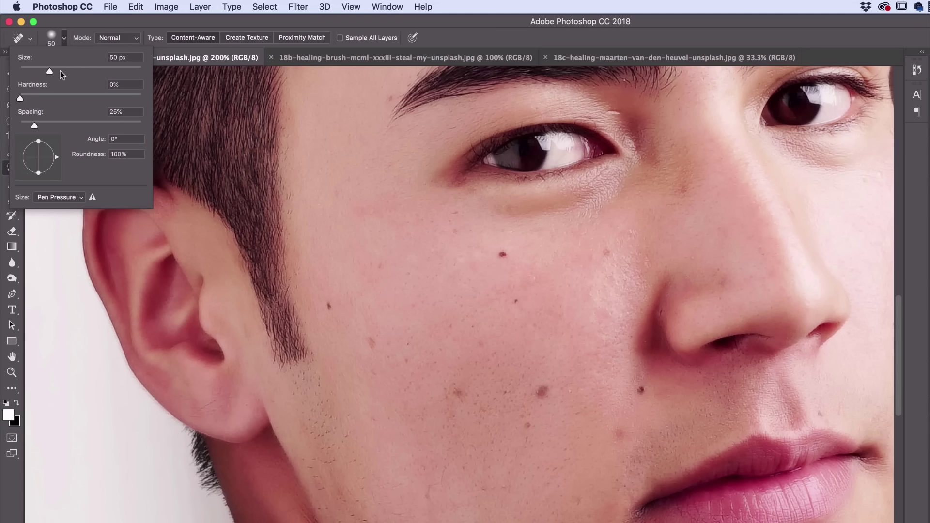
pyautogui.click(55, 99)
pyautogui.moveTo(37, 101); pyautogui.dragTo(15, 99)
pyautogui.click(65, 39)
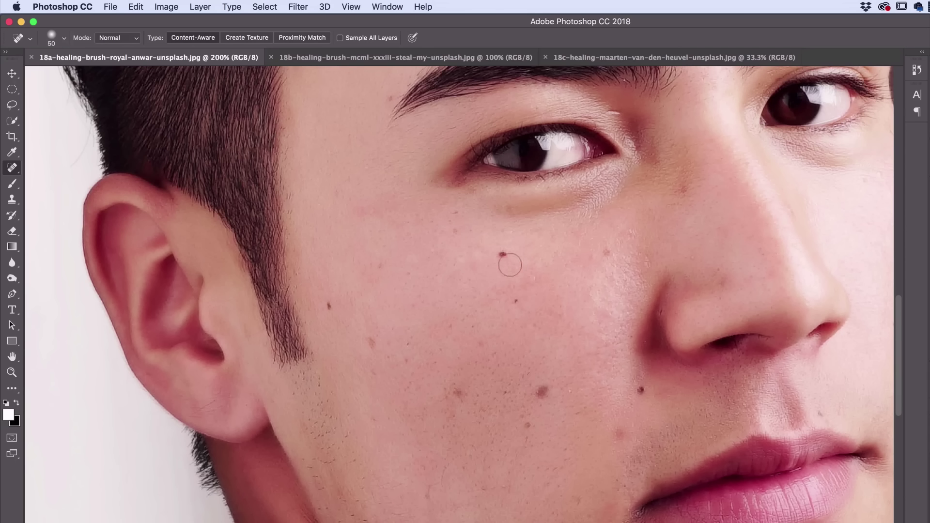
# Heal the dark mole below the eye directly on the Background layer and compare it by undoing and redoing the fix.
pyautogui.moveTo(503, 253); pyautogui.dragTo(504, 254)
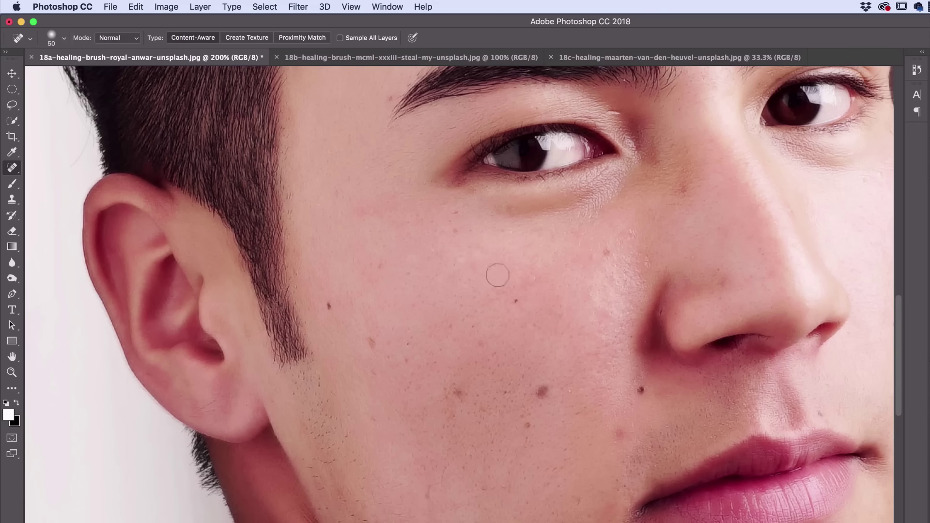
pyautogui.press('super+z')
pyautogui.press('super+z')
pyautogui.press('super+z')
pyautogui.press('super+z')
pyautogui.press('super+z')
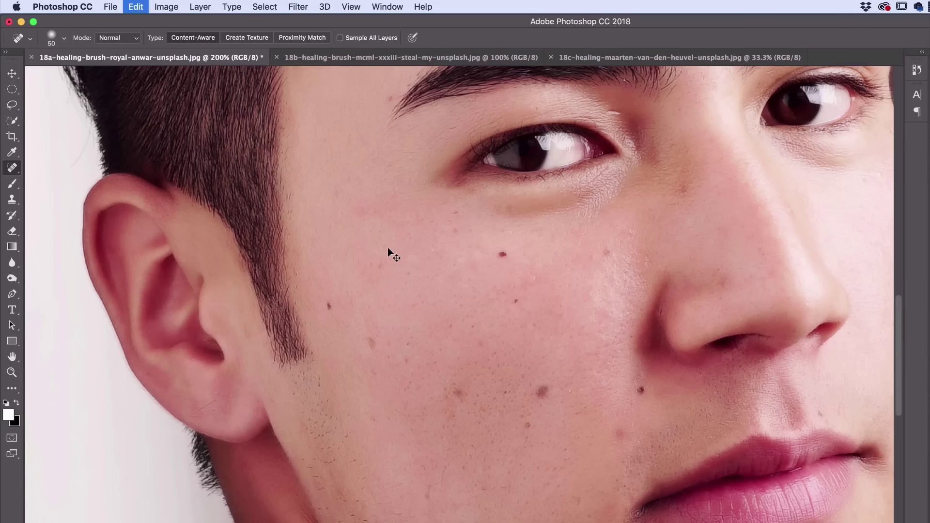
pyautogui.press('super+z')
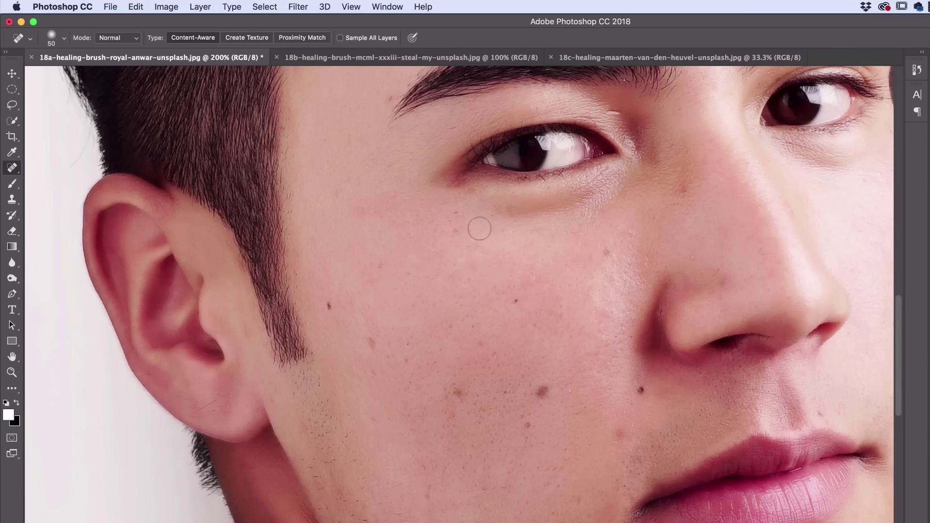
# Heal the moles on the lower cheek and beside the nose, and revert the portrait to its saved version.
pyautogui.click(543, 386)
pyautogui.click(641, 391)
pyautogui.click(614, 432)
pyautogui.click(110, 6)
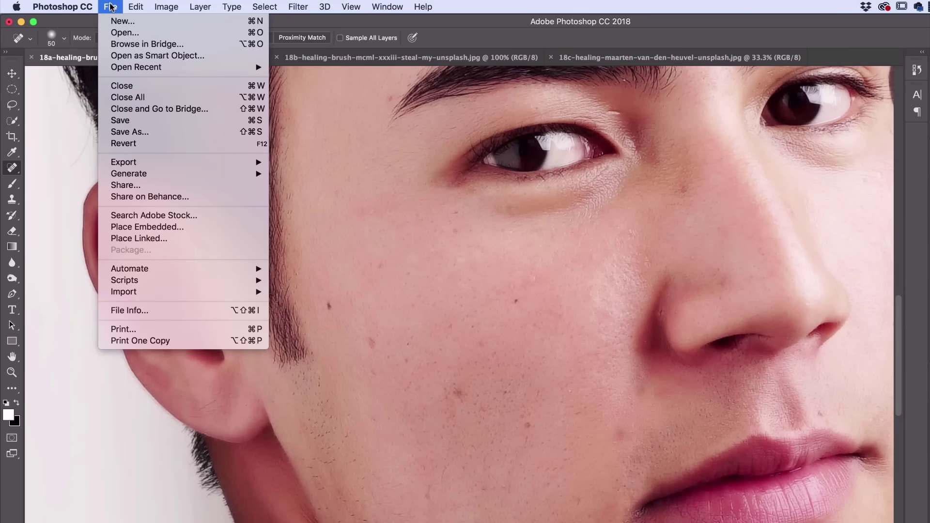
pyautogui.click(127, 143)
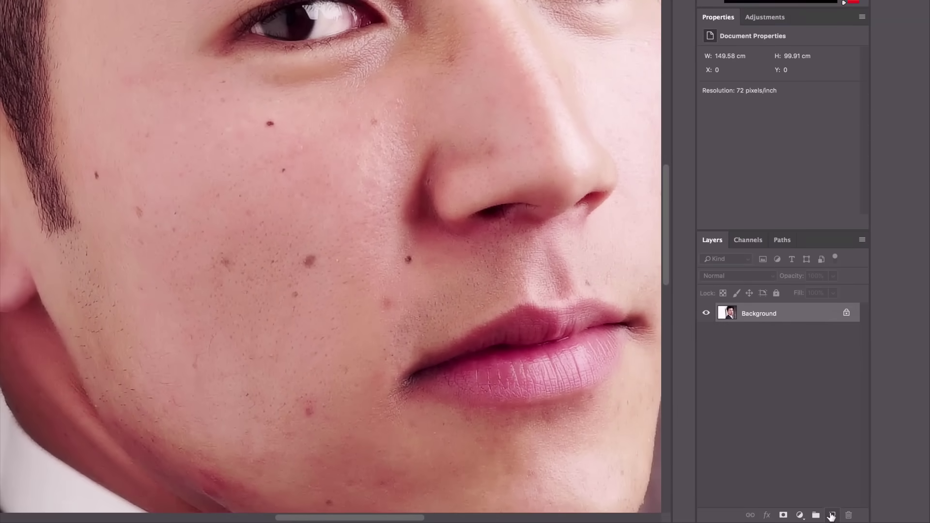
# Add a new layer named Retouch above the Background and make the healing brush sample all layers.
pyautogui.click(831, 515)
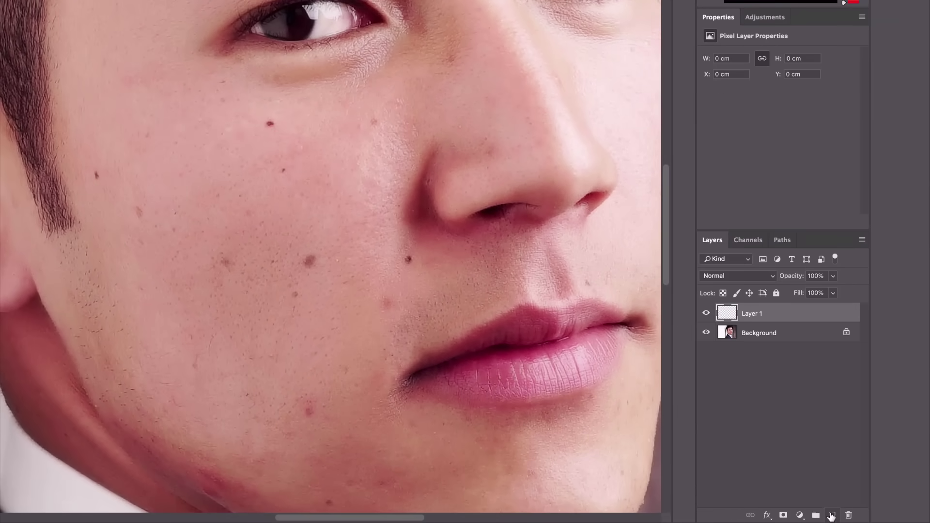
pyautogui.doubleClick(752, 312)
pyautogui.write('Retouch')
pyautogui.press('Return')
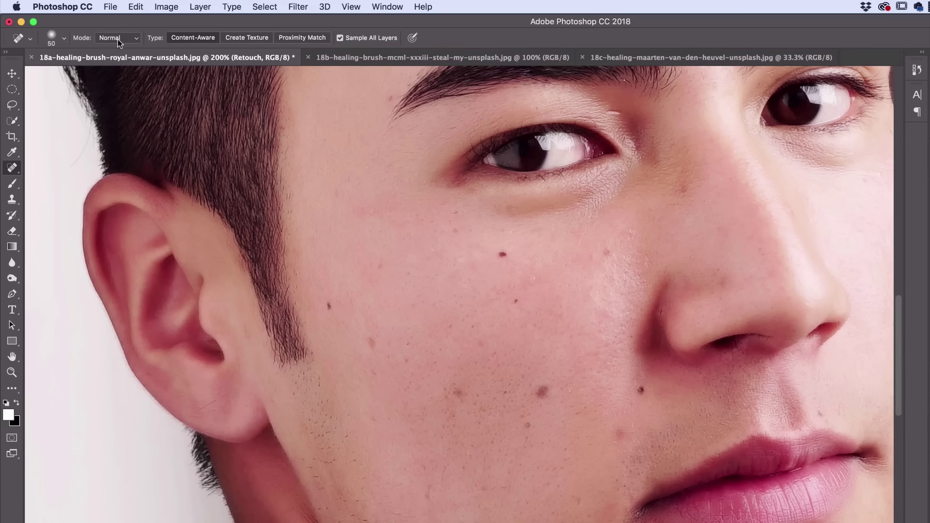
# Heal the moles below the eye, on the cheek and beside the nose on the Retouch layer.
pyautogui.click(502, 254)
pyautogui.click(501, 254)
pyautogui.click(542, 391)
pyautogui.click(530, 424)
pyautogui.click(642, 390)
pyautogui.click(375, 344)
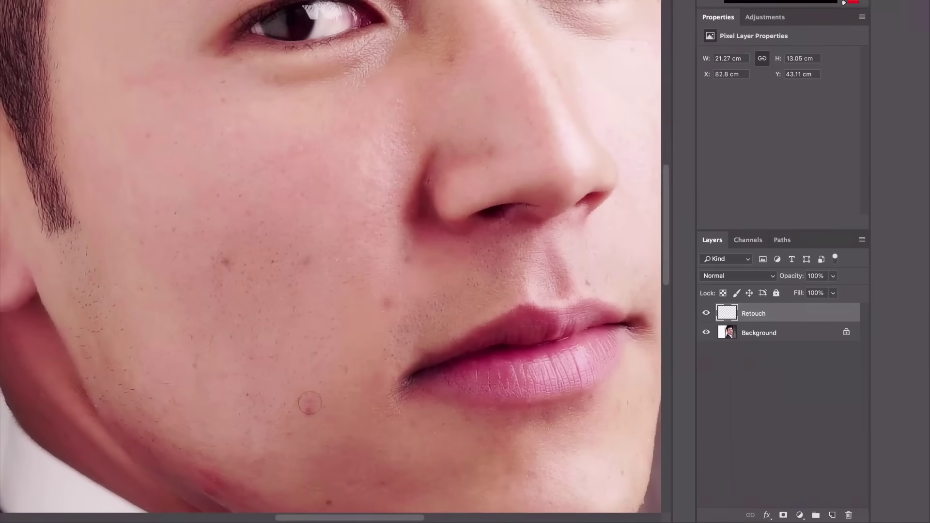
# Heal the blemishes on the lower cheek and near the mouth corner, and clean up the faint leftover mole marks.
pyautogui.click(310, 403)
pyautogui.click(385, 301)
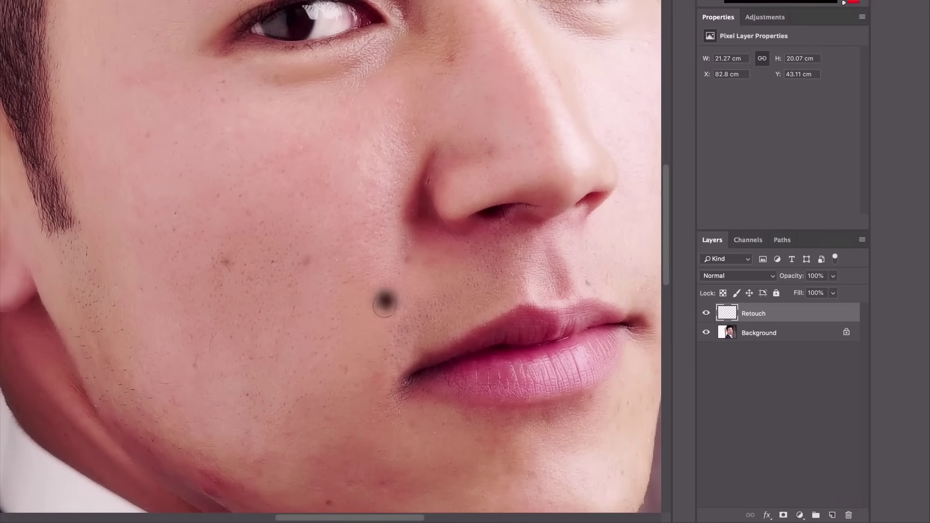
pyautogui.click(310, 260)
pyautogui.click(403, 261)
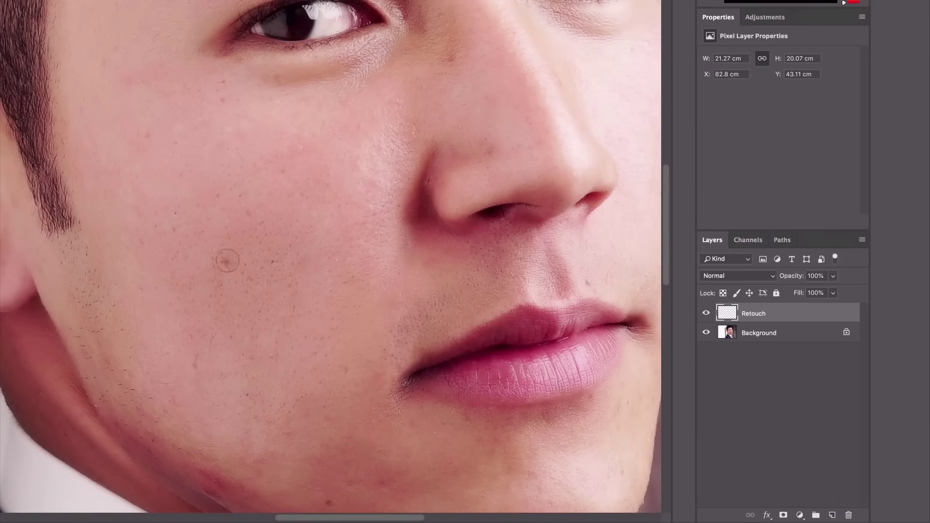
pyautogui.click(227, 262)
# Heal the spots along the chin, between the nose and lips, and on the far cheek.
pyautogui.scroll(-8, 328, 310)
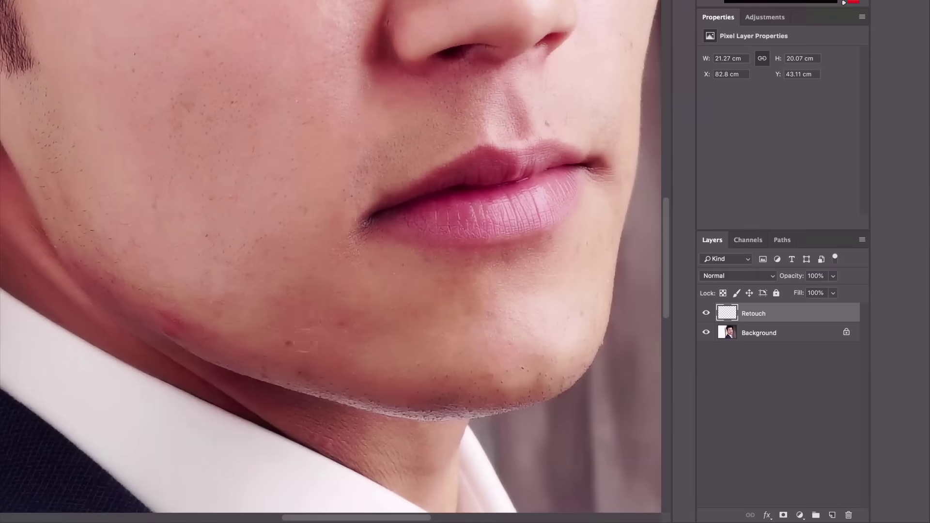
pyautogui.click(286, 341)
pyautogui.click(336, 324)
pyautogui.scroll(5, 349, 234)
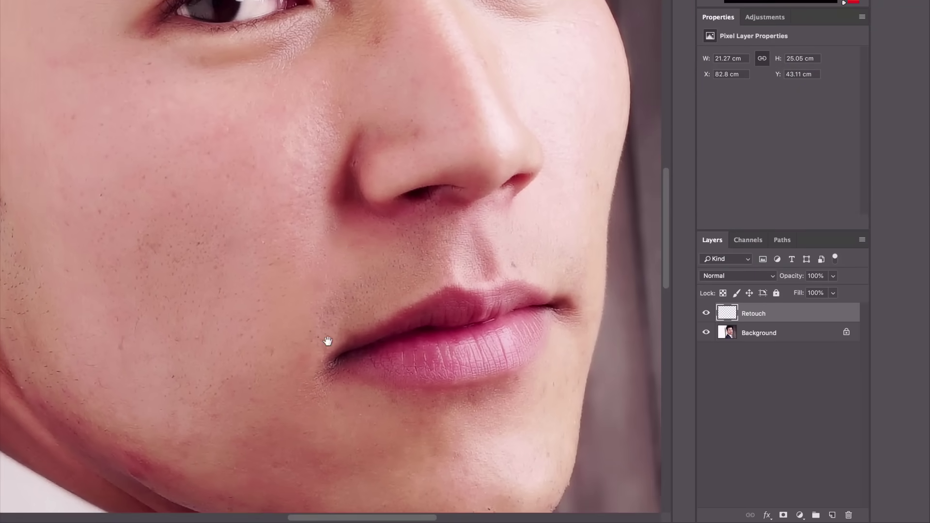
pyautogui.click(481, 297)
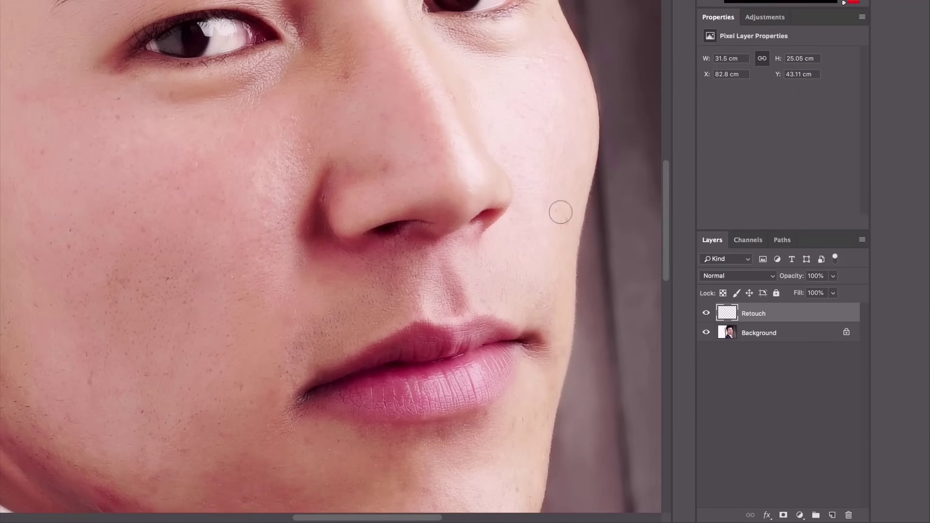
pyautogui.click(532, 75)
# Heal the small blemishes on the forehead above the eyebrows.
pyautogui.hscroll(-5, 380, 187)
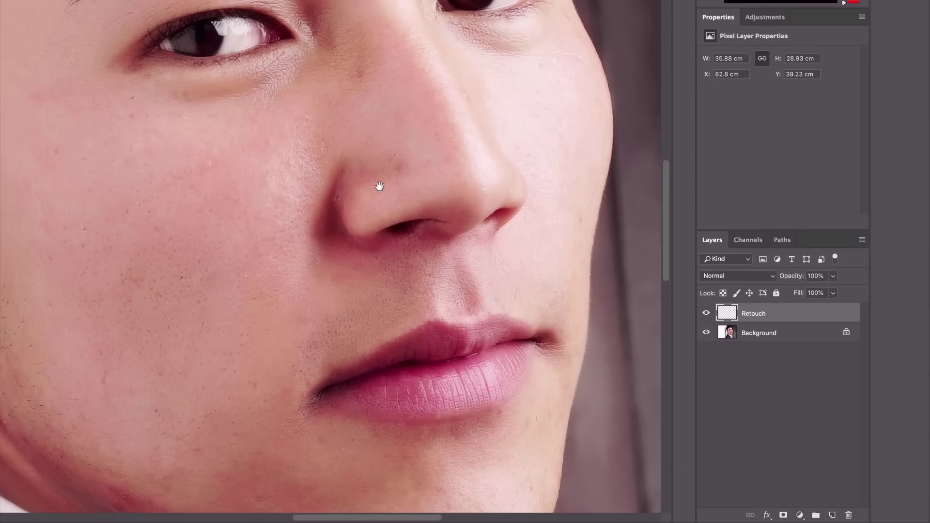
pyautogui.scroll(4, 380, 186)
pyautogui.moveTo(344, 169); pyautogui.dragTo(303, 245)
pyautogui.scroll(3, 336, 118)
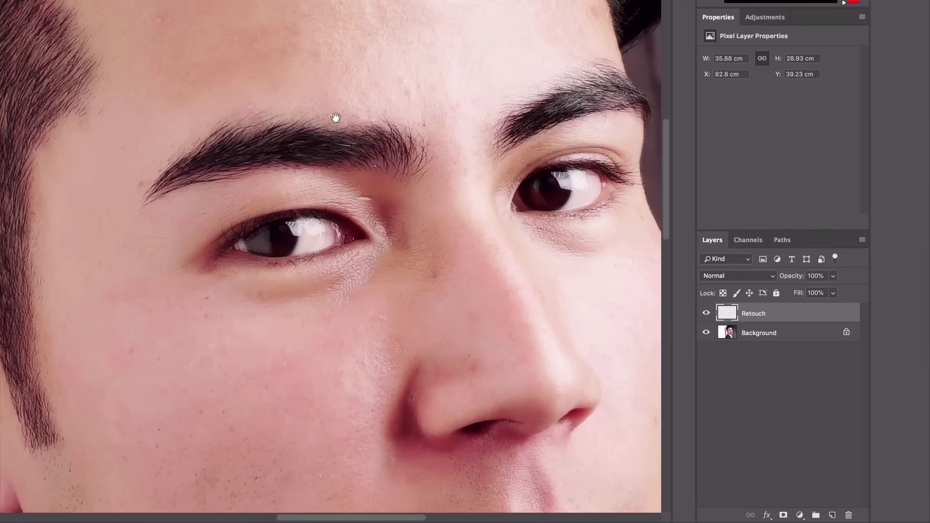
pyautogui.click(381, 60)
pyautogui.click(384, 166)
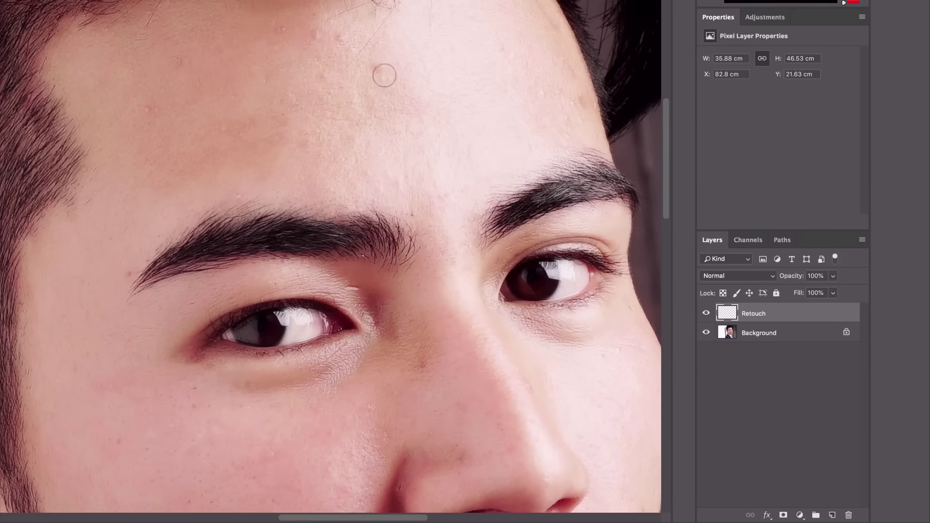
pyautogui.click(379, 87)
pyautogui.click(505, 49)
pyautogui.click(378, 70)
# Heal the brownish spot on the side of the nose bridge beside the eye.
pyautogui.scroll(-5, 374, 83)
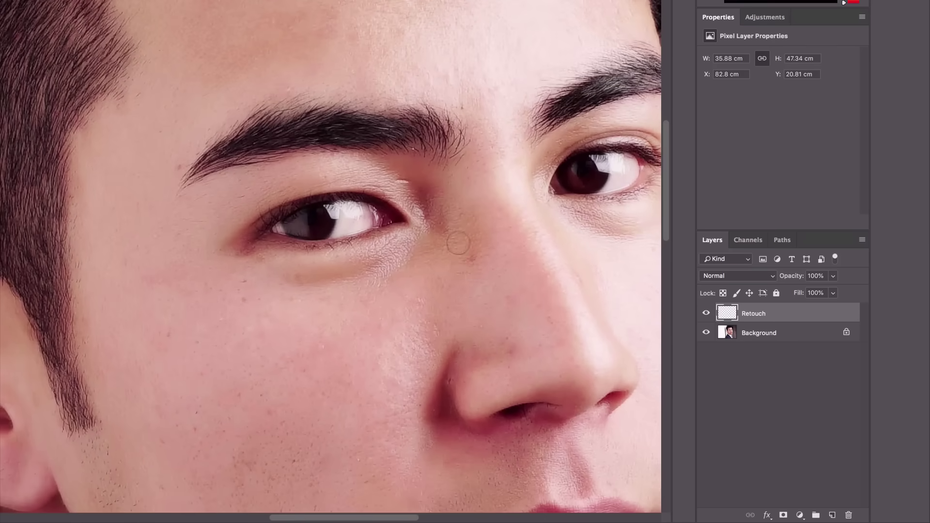
pyautogui.click(472, 257)
pyautogui.moveTo(472, 257); pyautogui.dragTo(447, 200)
pyautogui.click(474, 275)
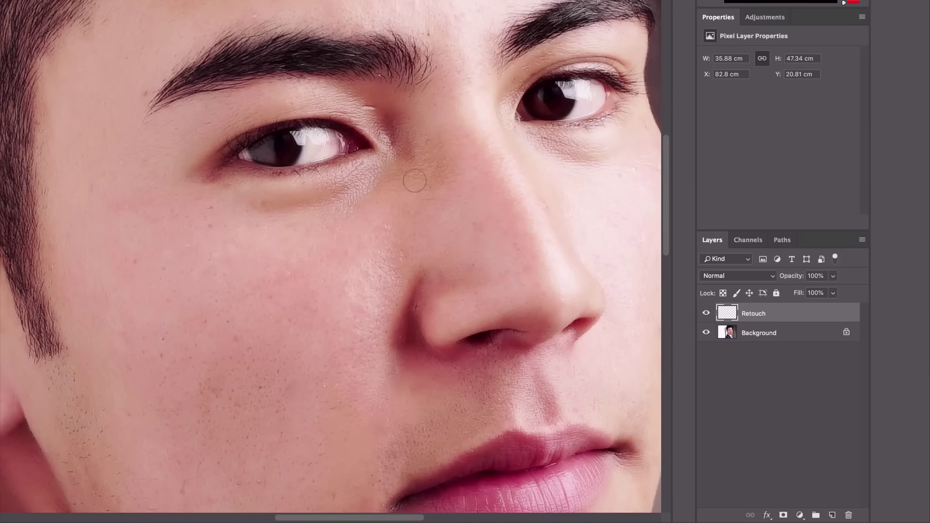
# Compare the portrait before and after healing by toggling the Retouch layer's visibility.
pyautogui.scroll(-4, 414, 180)
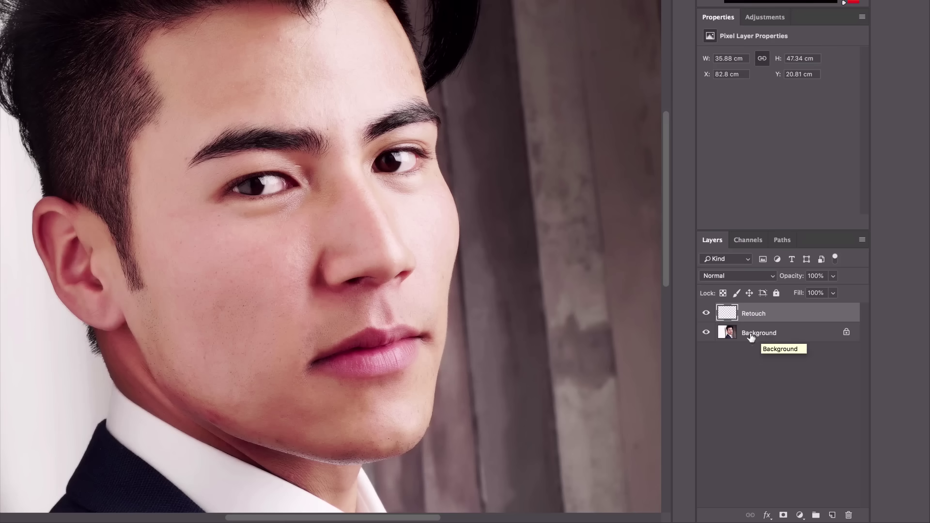
pyautogui.click(706, 314)
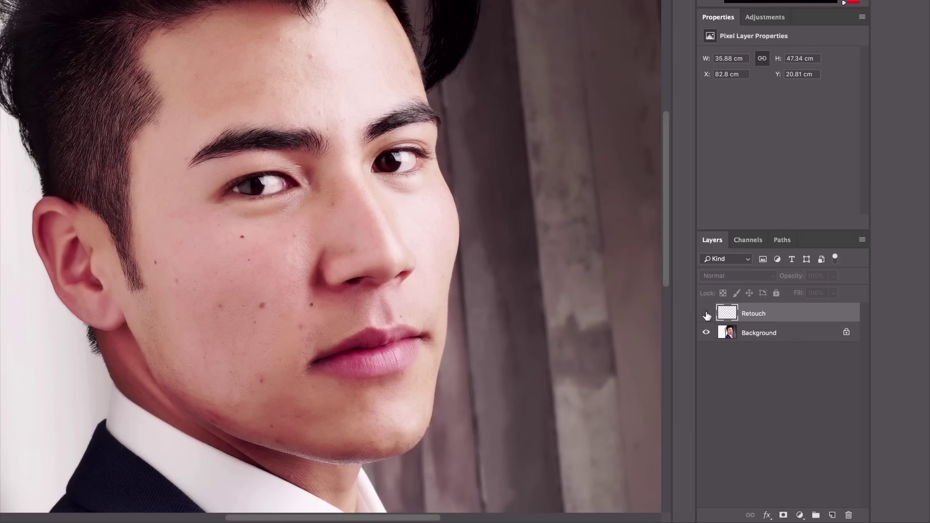
pyautogui.click(706, 314)
pyautogui.click(706, 314)
pyautogui.click(706, 314)
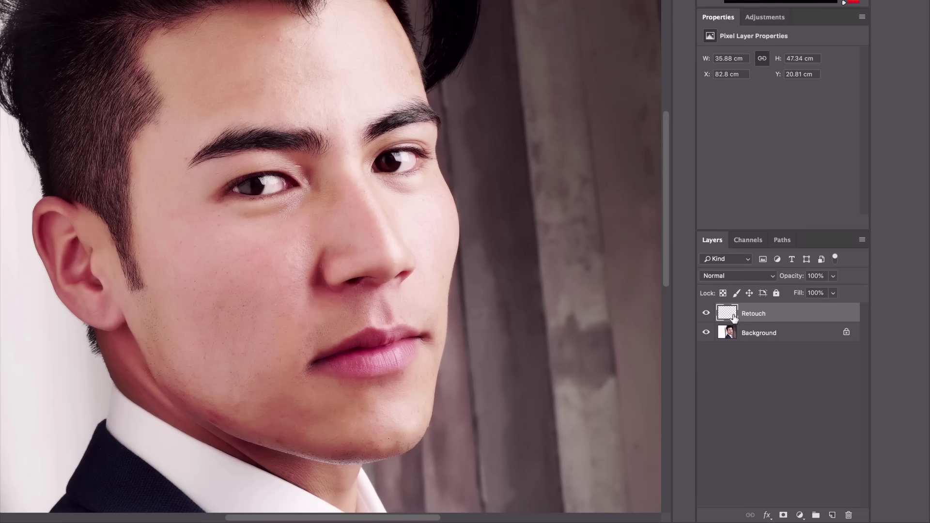
pyautogui.click(706, 314)
pyautogui.click(705, 313)
# Lower the Retouch layer's opacity to 62%.
pyautogui.click(831, 277)
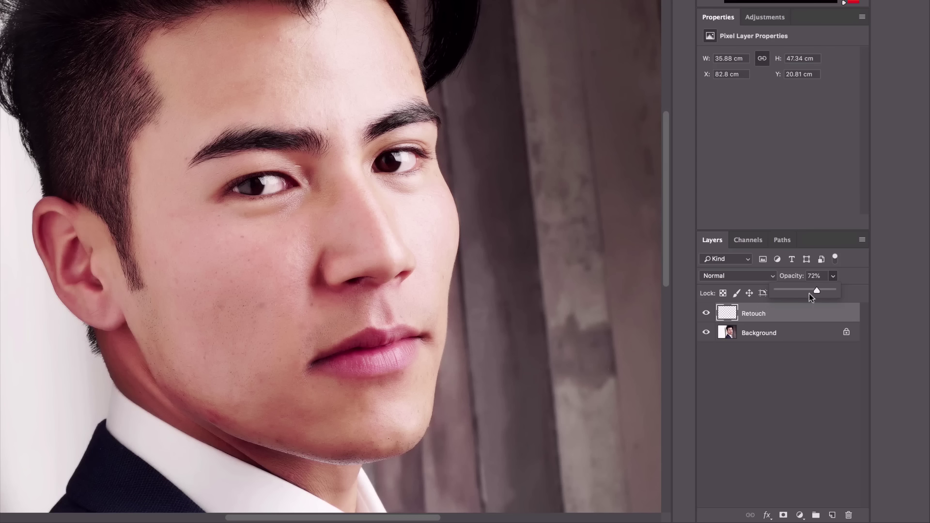
pyautogui.click(786, 290)
pyautogui.moveTo(814, 291); pyautogui.dragTo(811, 292)
pyautogui.click(774, 317)
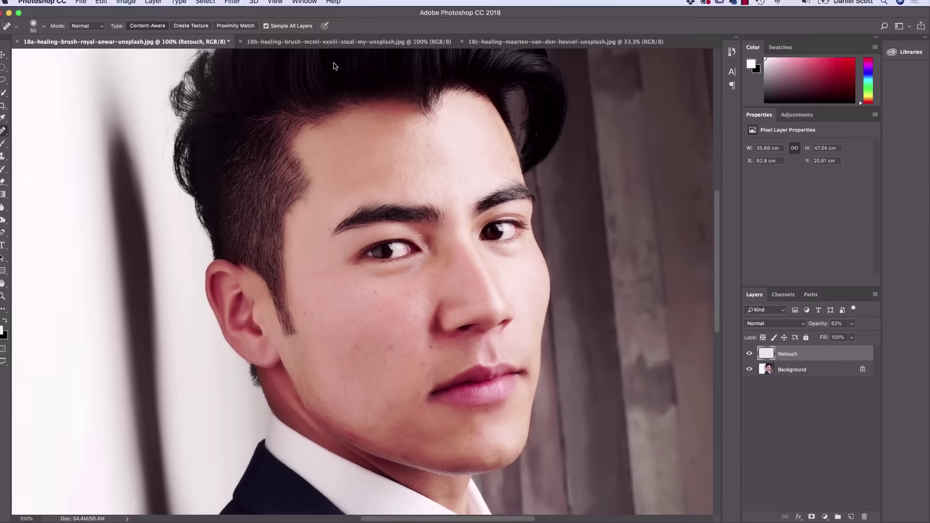
# Add a new layer to the 18b wall image and heal away the letter P of the word POR.
pyautogui.click(292, 47)
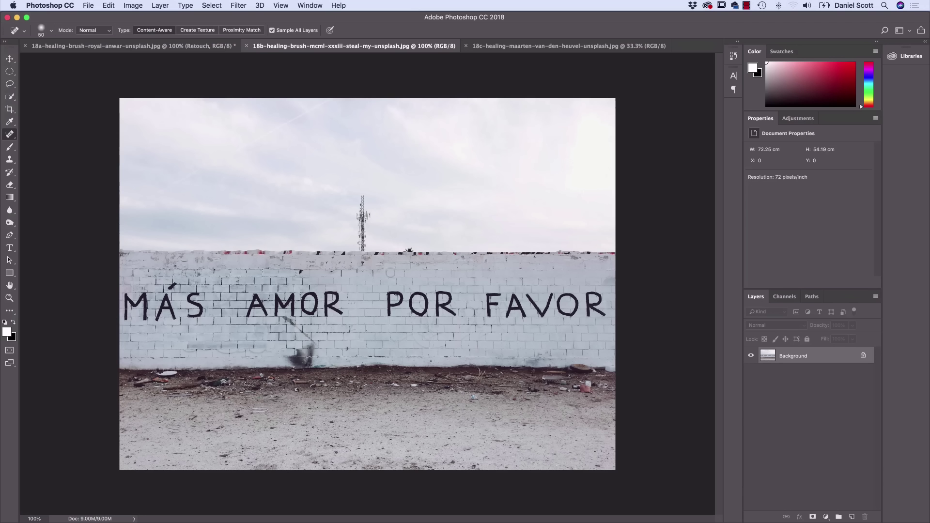
pyautogui.click(852, 517)
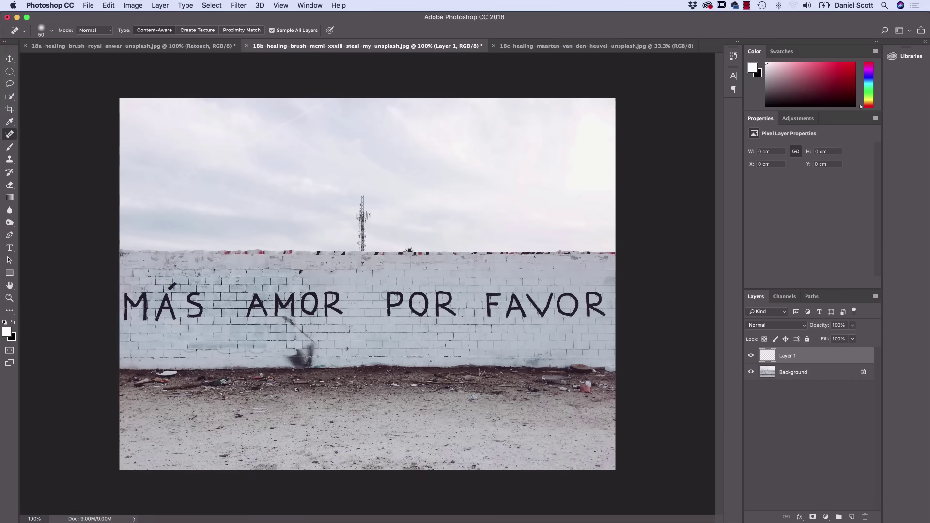
pyautogui.press('super+equal')
pyautogui.press('super+equal')
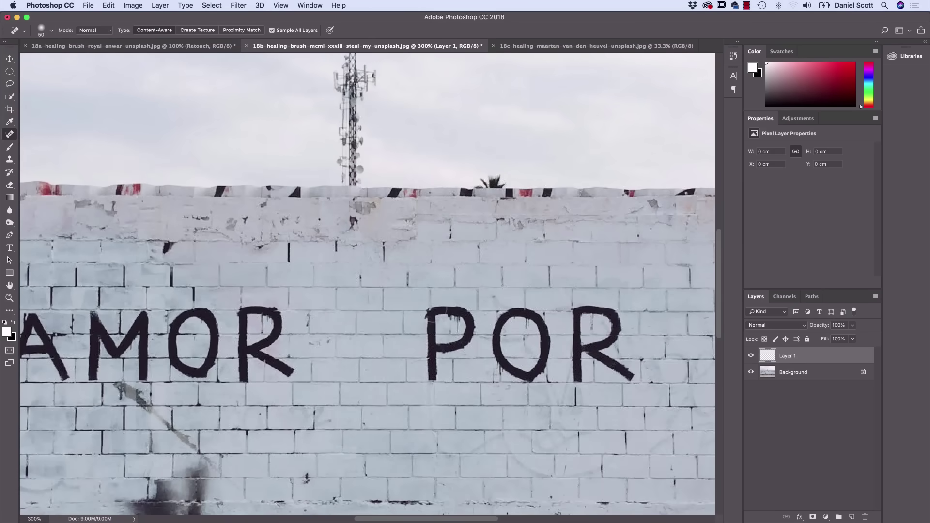
pyautogui.moveTo(432, 304)
pyautogui.mouseDown()
pyautogui.moveTo(436, 377)
pyautogui.moveTo(418, 341)
pyautogui.moveTo(463, 345)
pyautogui.moveTo(465, 306)
pyautogui.moveTo(453, 298)
pyautogui.moveTo(414, 320)
pyautogui.moveTo(426, 387)
pyautogui.moveTo(465, 358)
pyautogui.moveTo(482, 319)
pyautogui.moveTo(477, 305)
pyautogui.mouseUp()
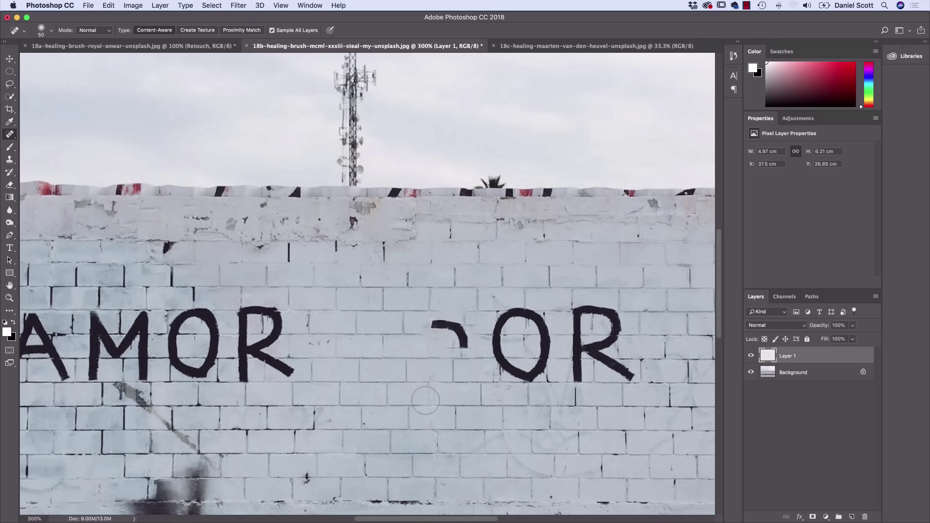
pyautogui.moveTo(415, 324)
pyautogui.mouseDown()
pyautogui.moveTo(456, 323)
pyautogui.moveTo(468, 349)
pyautogui.moveTo(436, 325)
pyautogui.mouseUp()
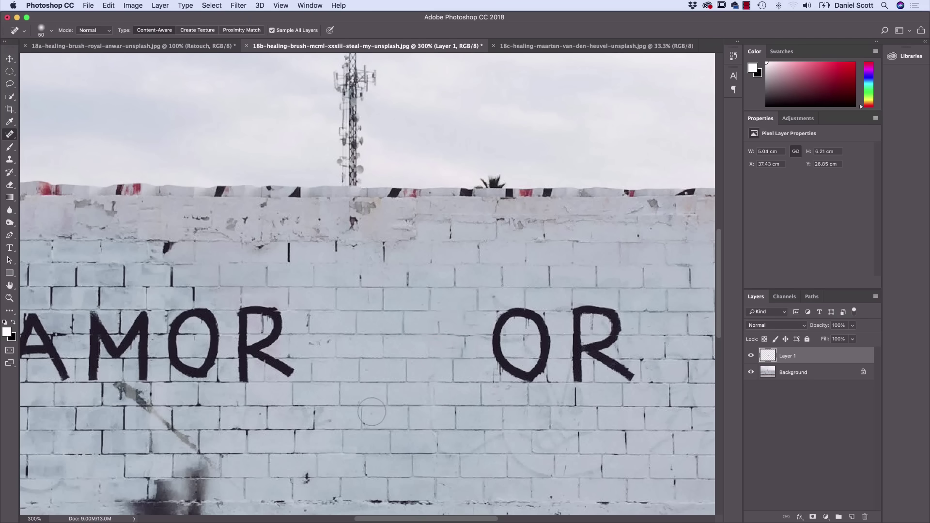
# Heal away the blue-white piece of litter and a bit of debris on the ground in front of the wall.
pyautogui.press('super+minus')
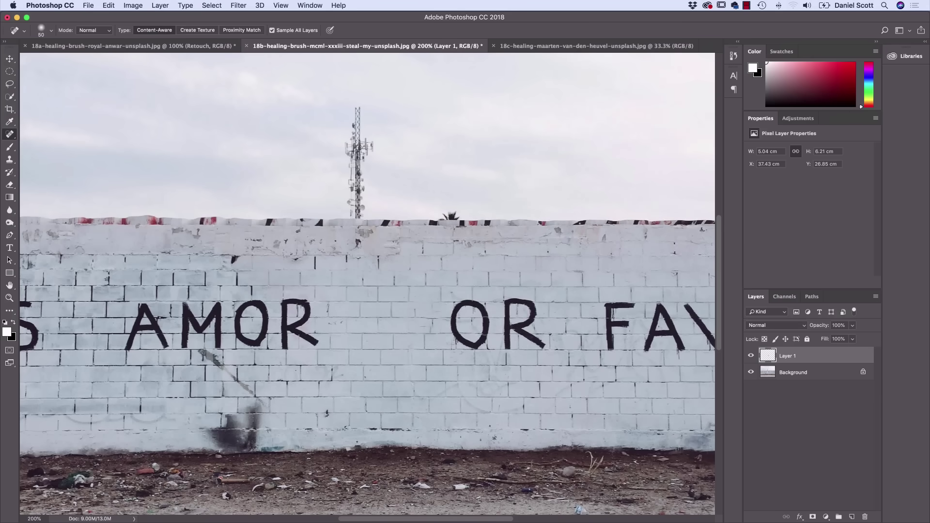
pyautogui.press('super+equal')
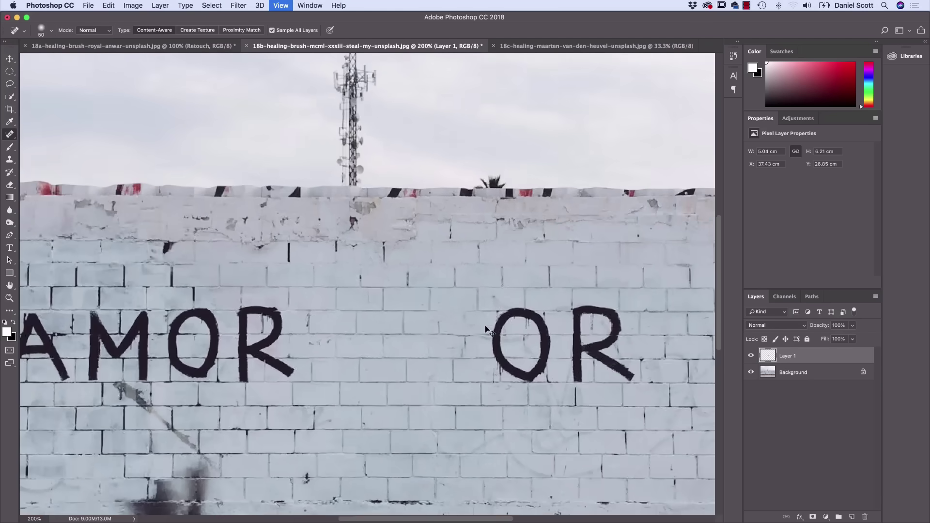
pyautogui.moveTo(484, 328); pyautogui.dragTo(470, 241)
pyautogui.scroll(-5, 471, 241)
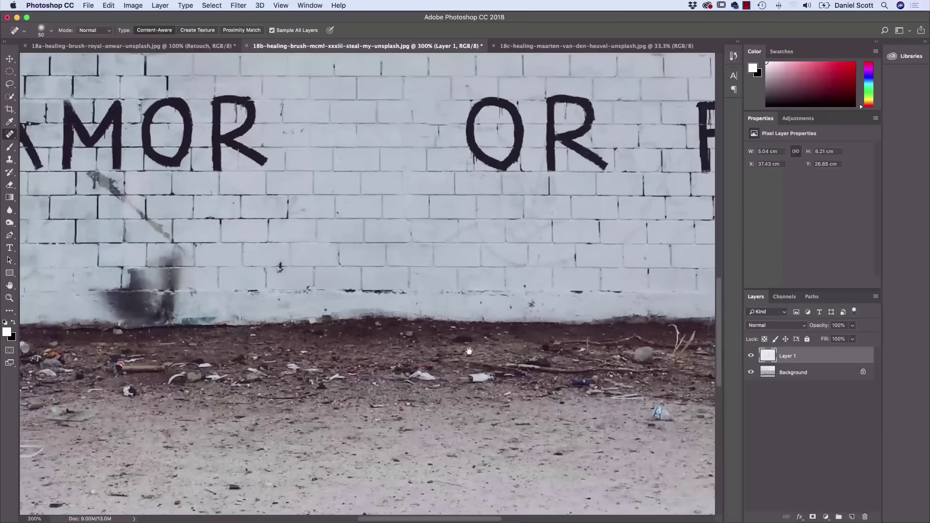
pyautogui.hscroll(5, 439, 427)
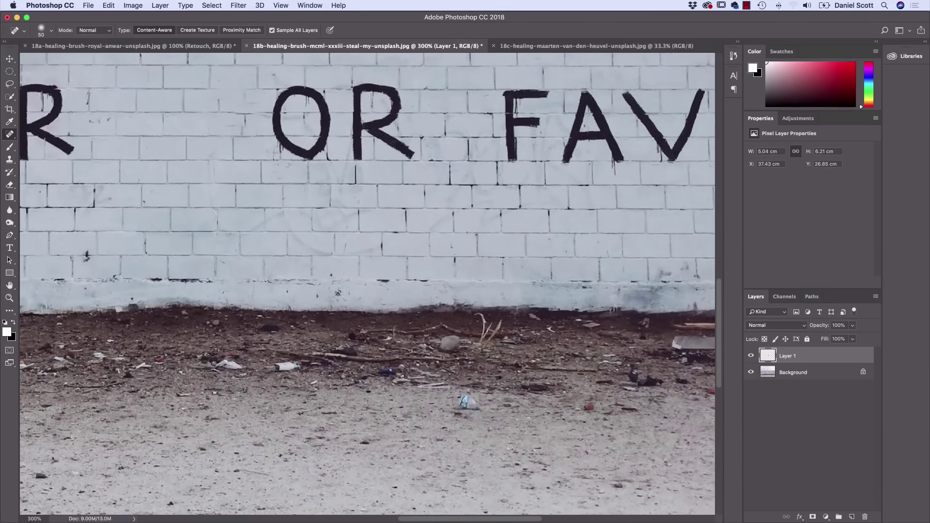
pyautogui.click(466, 401)
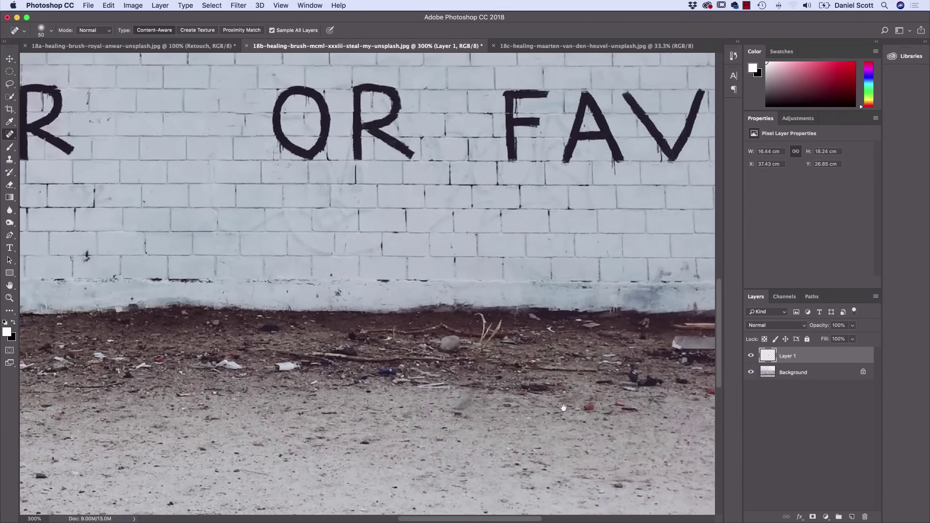
pyautogui.moveTo(563, 407); pyautogui.dragTo(430, 398)
pyautogui.moveTo(605, 371); pyautogui.dragTo(596, 370)
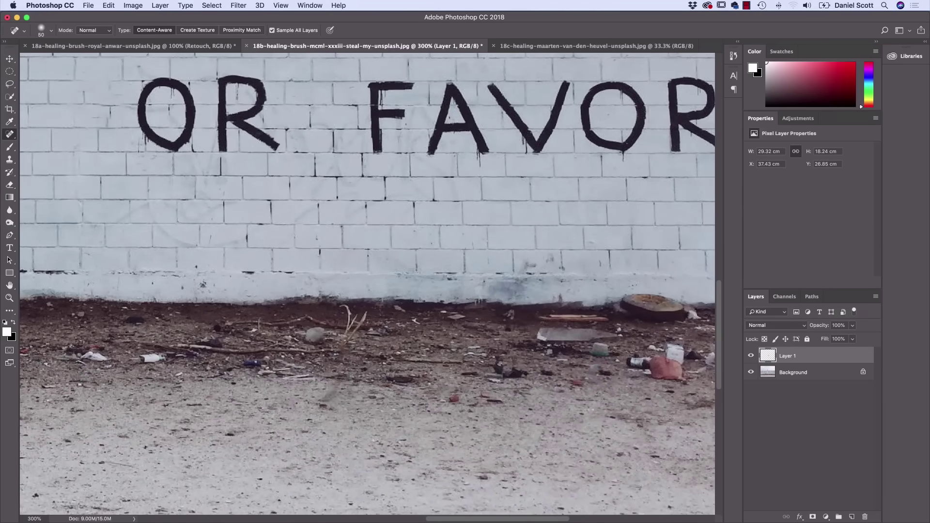
pyautogui.click(104, 6)
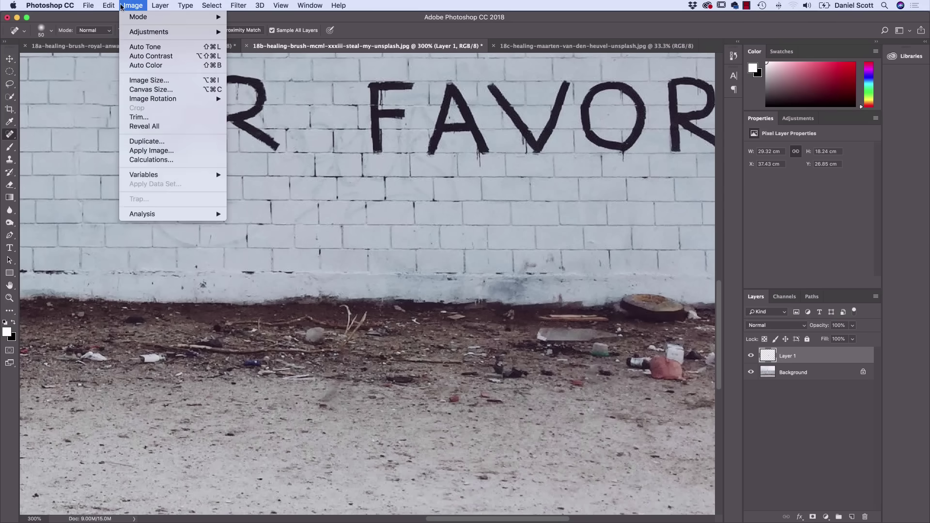
pyautogui.click(131, 35)
# Heal away the remaining letters O and R of POR and the F of FAVOR from the brick wall.
pyautogui.moveTo(477, 330); pyautogui.dragTo(321, 323)
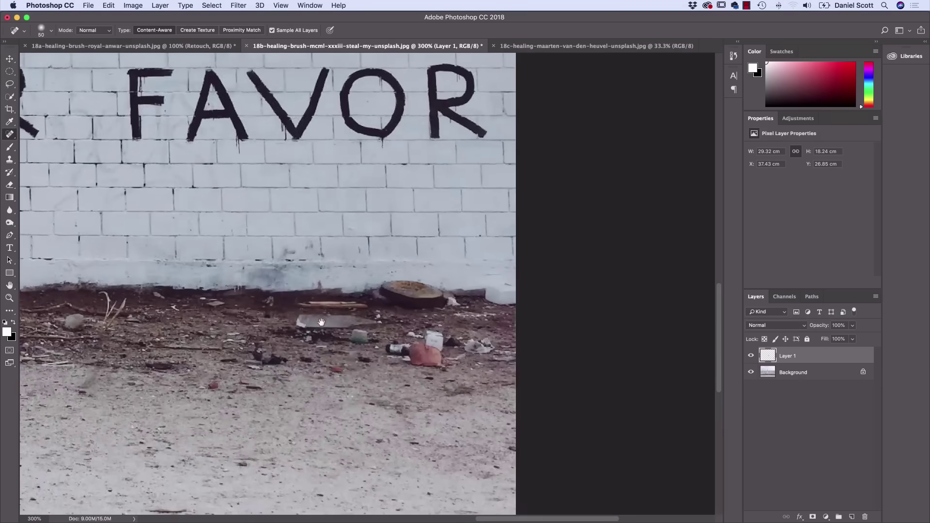
pyautogui.moveTo(344, 354); pyautogui.dragTo(391, 426)
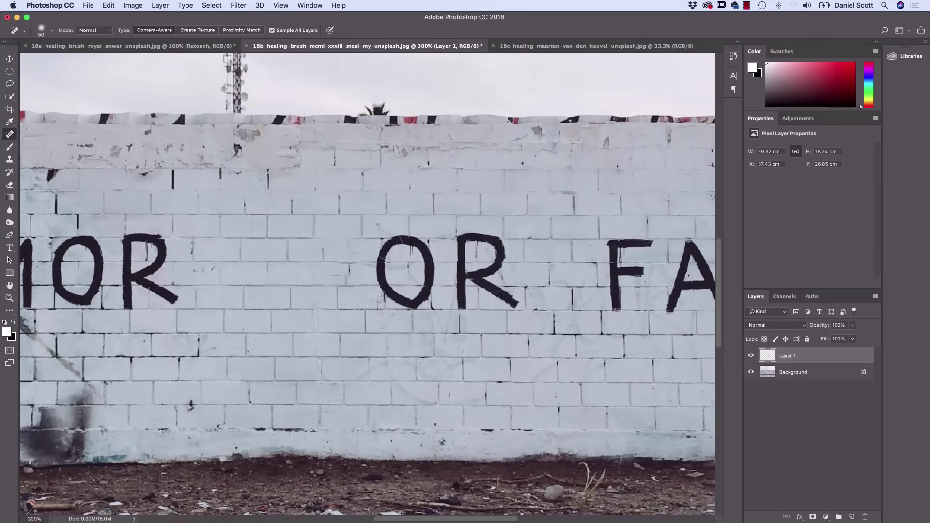
pyautogui.press('super+minus')
pyautogui.moveTo(375, 252)
pyautogui.mouseDown()
pyautogui.moveTo(377, 290)
pyautogui.moveTo(402, 297)
pyautogui.moveTo(408, 270)
pyautogui.moveTo(387, 257)
pyautogui.moveTo(372, 281)
pyautogui.moveTo(388, 304)
pyautogui.moveTo(401, 296)
pyautogui.mouseUp()
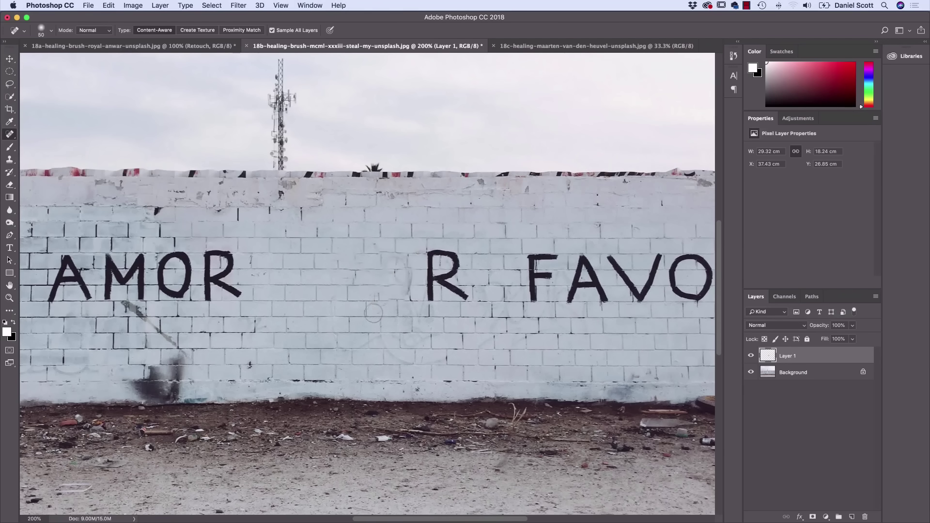
pyautogui.moveTo(382, 253)
pyautogui.mouseDown()
pyautogui.moveTo(410, 268)
pyautogui.moveTo(405, 298)
pyautogui.mouseUp()
pyautogui.moveTo(428, 247)
pyautogui.mouseDown()
pyautogui.moveTo(429, 310)
pyautogui.moveTo(433, 257)
pyautogui.moveTo(453, 276)
pyautogui.moveTo(455, 261)
pyautogui.moveTo(431, 273)
pyautogui.moveTo(474, 299)
pyautogui.moveTo(441, 286)
pyautogui.mouseUp()
pyautogui.moveTo(530, 251)
pyautogui.mouseDown()
pyautogui.moveTo(531, 315)
pyautogui.moveTo(557, 254)
pyautogui.moveTo(569, 257)
pyautogui.moveTo(543, 297)
pyautogui.mouseUp()
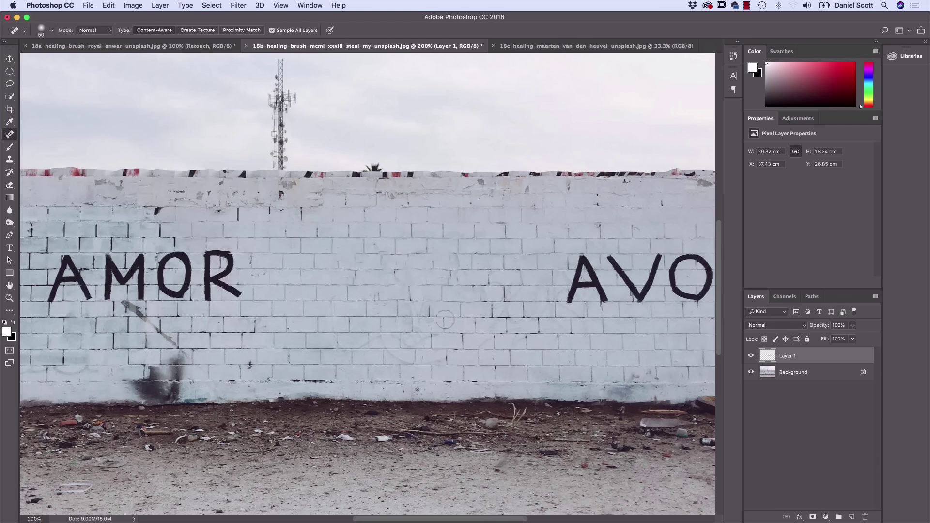
# Switch to the 18c street image and add a new layer for the retouching.
pyautogui.click(537, 46)
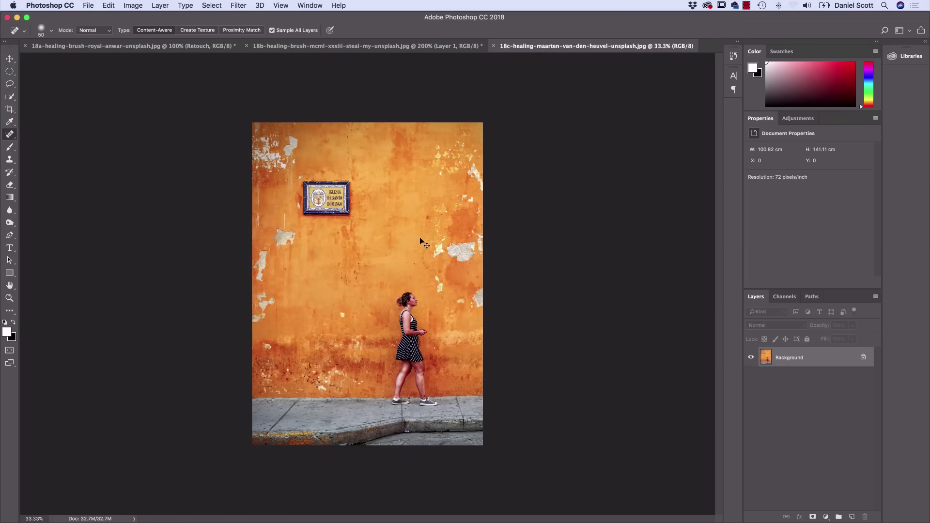
pyautogui.press('super+1')
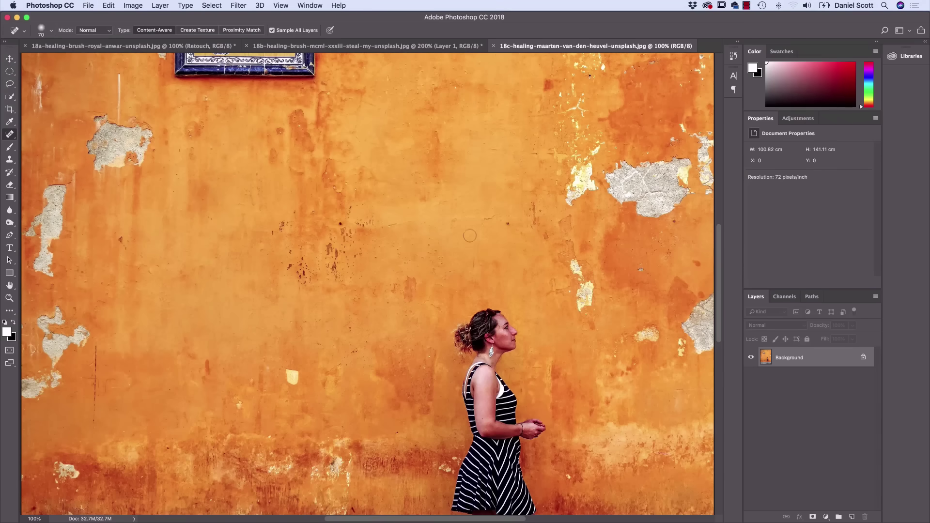
pyautogui.moveTo(593, 262)
pyautogui.mouseDown()
pyautogui.moveTo(573, 255)
pyautogui.moveTo(577, 273)
pyautogui.moveTo(587, 267)
pyautogui.moveTo(597, 285)
pyautogui.mouseUp()
pyautogui.click(851, 517)
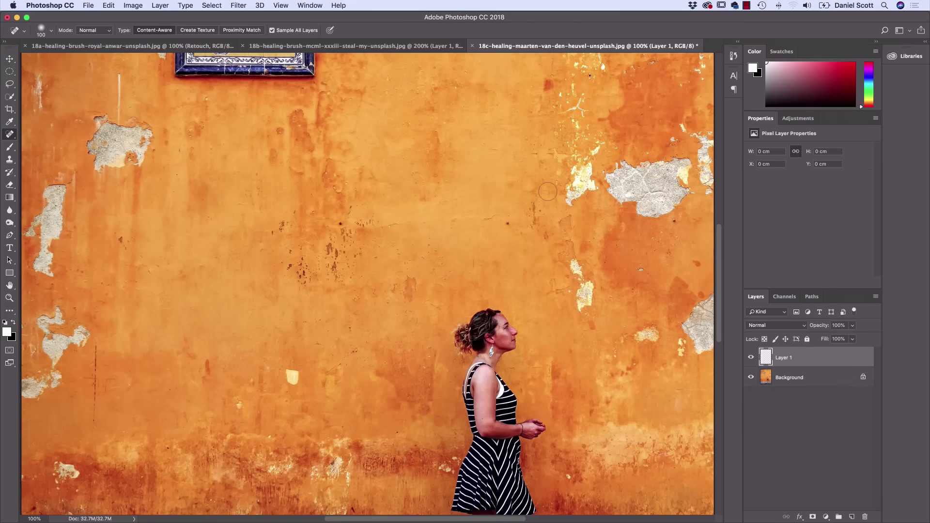
# Heal the small pale plaster patches on the orange wall beside and above the woman with a brush size of 100.
pyautogui.moveTo(600, 274)
pyautogui.mouseDown()
pyautogui.moveTo(588, 280)
pyautogui.moveTo(578, 320)
pyautogui.moveTo(564, 254)
pyautogui.moveTo(574, 276)
pyautogui.mouseUp()
pyautogui.moveTo(639, 334)
pyautogui.mouseDown()
pyautogui.moveTo(653, 325)
pyautogui.moveTo(680, 373)
pyautogui.mouseUp()
pyautogui.moveTo(593, 170)
pyautogui.mouseDown()
pyautogui.moveTo(588, 187)
pyautogui.moveTo(593, 141)
pyautogui.moveTo(564, 203)
pyautogui.moveTo(567, 217)
pyautogui.mouseUp()
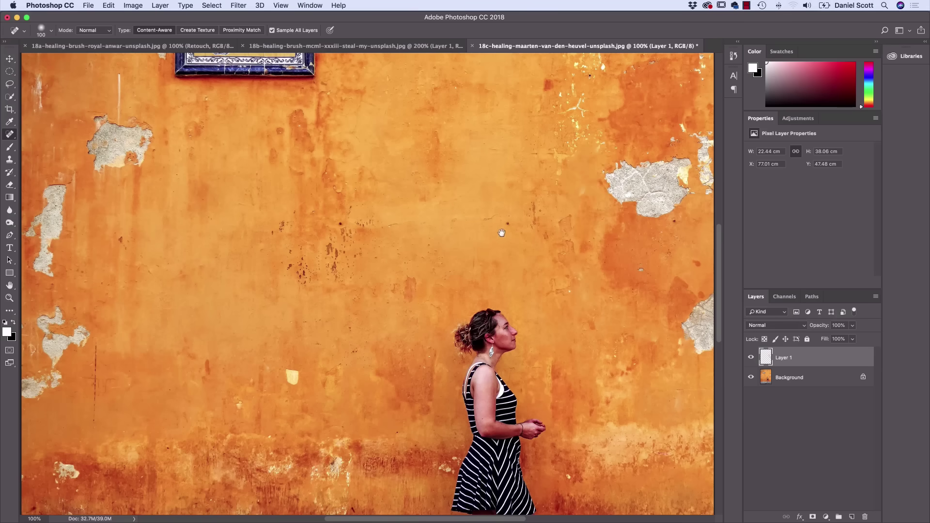
# Enlarge the healing brush to 700 and heal away the walking woman and the tiled sign on the orange wall.
pyautogui.moveTo(501, 232)
pyautogui.mouseDown()
pyautogui.moveTo(426, 202)
pyautogui.moveTo(484, 194)
pyautogui.moveTo(504, 206)
pyautogui.mouseUp()
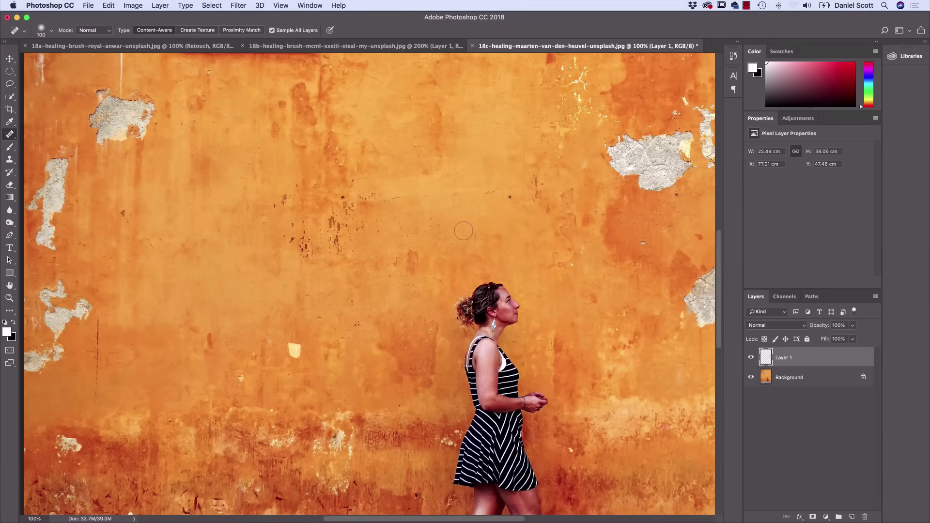
pyautogui.press('super+minus')
pyautogui.press('super+minus')
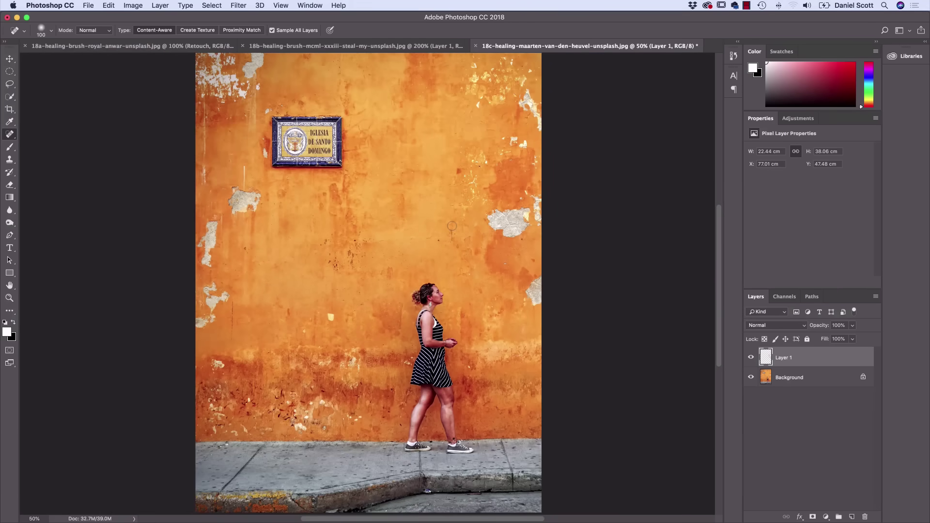
pyautogui.press(']')
pyautogui.press(']')
pyautogui.press(']')
pyautogui.press(']')
pyautogui.press(']')
pyautogui.press(']')
pyautogui.press(']')
pyautogui.press(']')
pyautogui.press(']')
pyautogui.press(']')
pyautogui.moveTo(431, 287)
pyautogui.mouseDown()
pyautogui.moveTo(415, 438)
pyautogui.moveTo(477, 441)
pyautogui.moveTo(413, 438)
pyautogui.moveTo(427, 302)
pyautogui.moveTo(437, 287)
pyautogui.moveTo(440, 365)
pyautogui.moveTo(426, 387)
pyautogui.moveTo(425, 279)
pyautogui.moveTo(423, 434)
pyautogui.mouseUp()
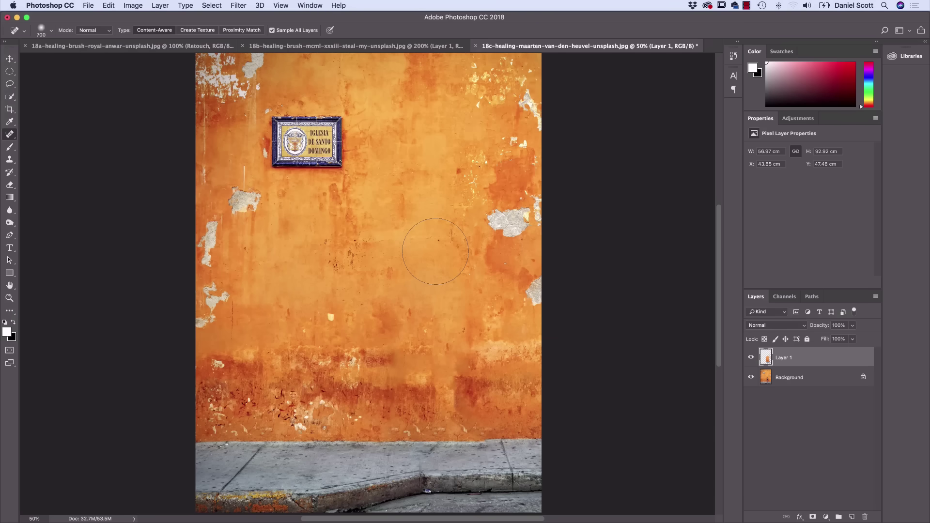
pyautogui.moveTo(342, 141)
pyautogui.mouseDown()
pyautogui.moveTo(290, 140)
pyautogui.moveTo(285, 152)
pyautogui.moveTo(332, 153)
pyautogui.moveTo(315, 135)
pyautogui.moveTo(294, 141)
pyautogui.moveTo(340, 149)
pyautogui.mouseUp()
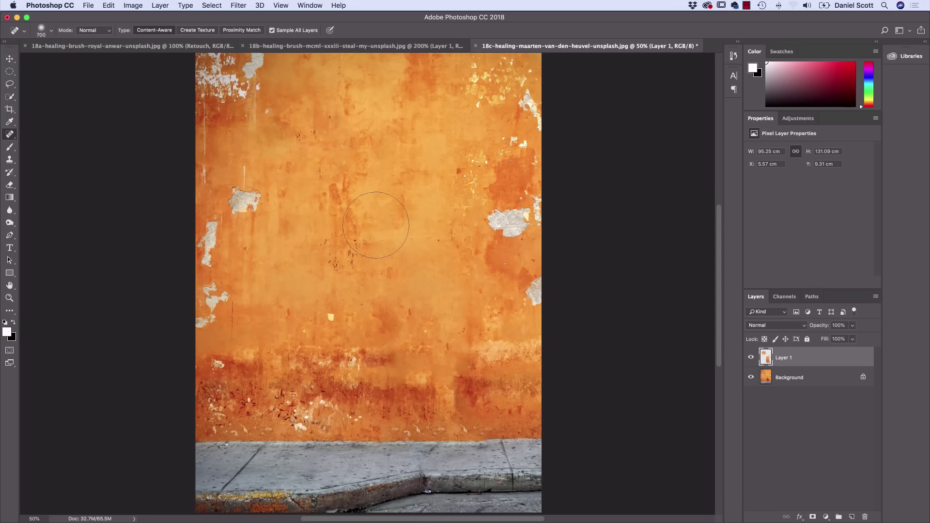
# Compare the street image before and after healing by toggling Layer 1's visibility.
pyautogui.click(751, 358)
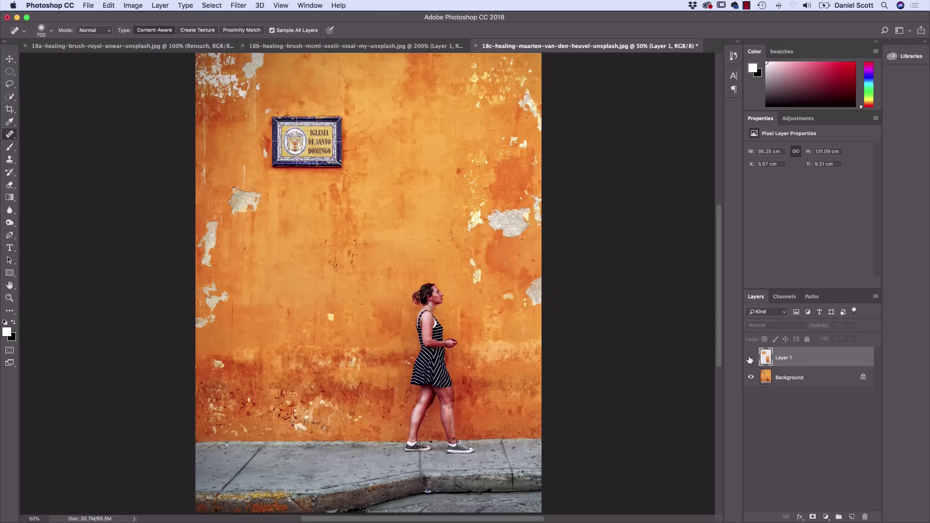
pyautogui.click(750, 358)
pyautogui.click(751, 358)
pyautogui.click(751, 358)
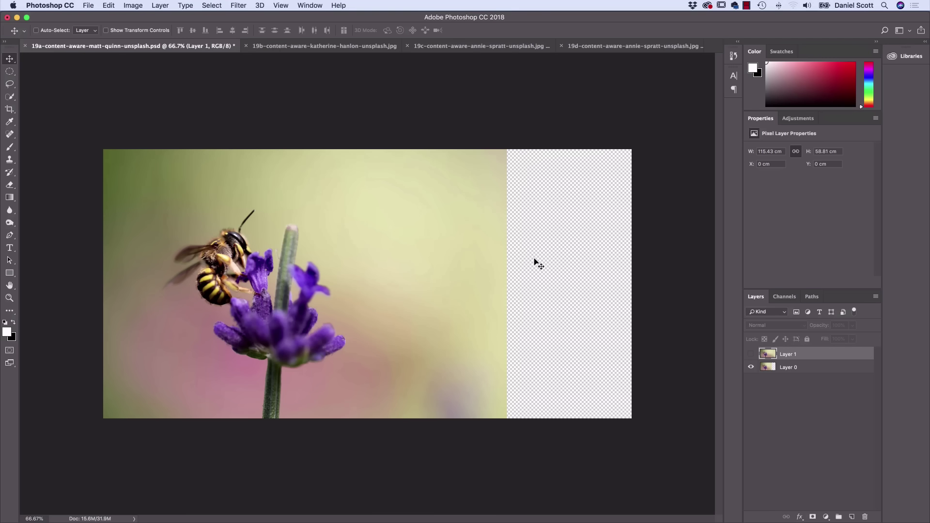
# Compare the original and extended versions of the 19a to 19d images by toggling each top layer's visibility.
pyautogui.click(751, 356)
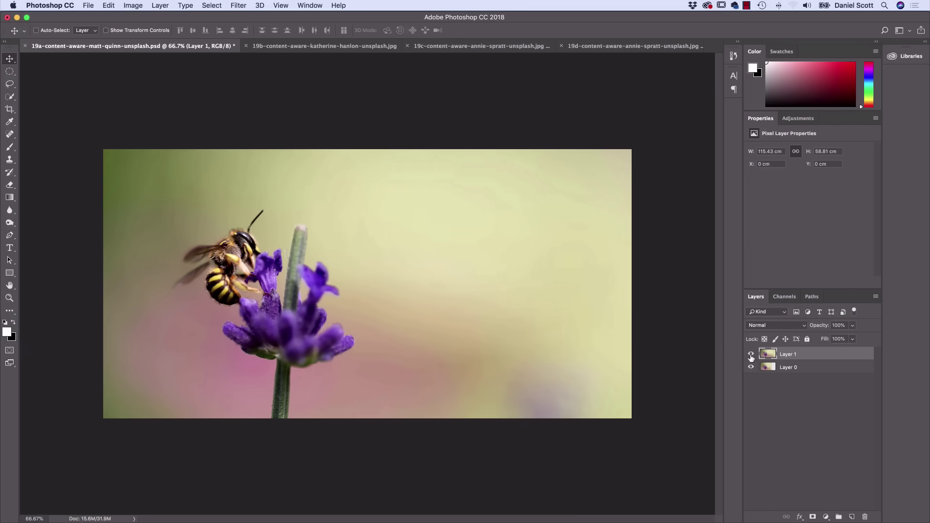
pyautogui.click(339, 46)
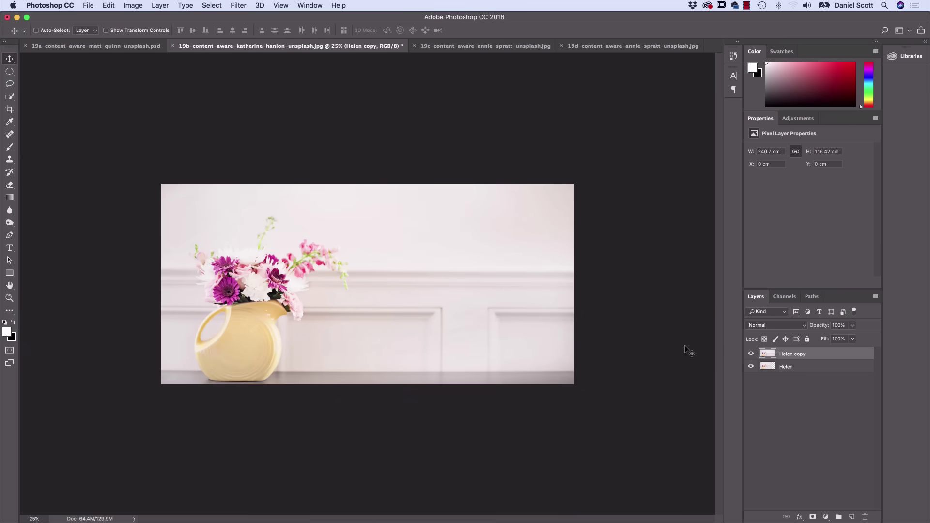
pyautogui.click(750, 356)
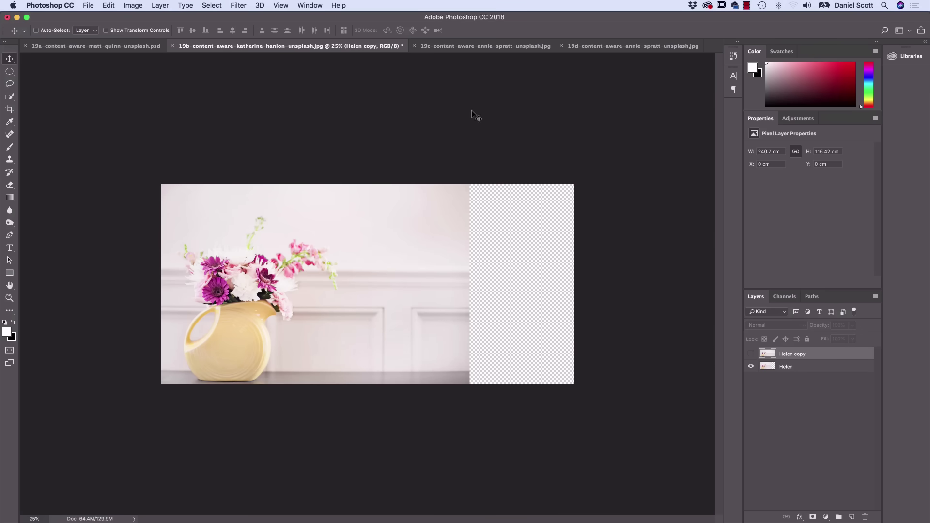
pyautogui.click(496, 47)
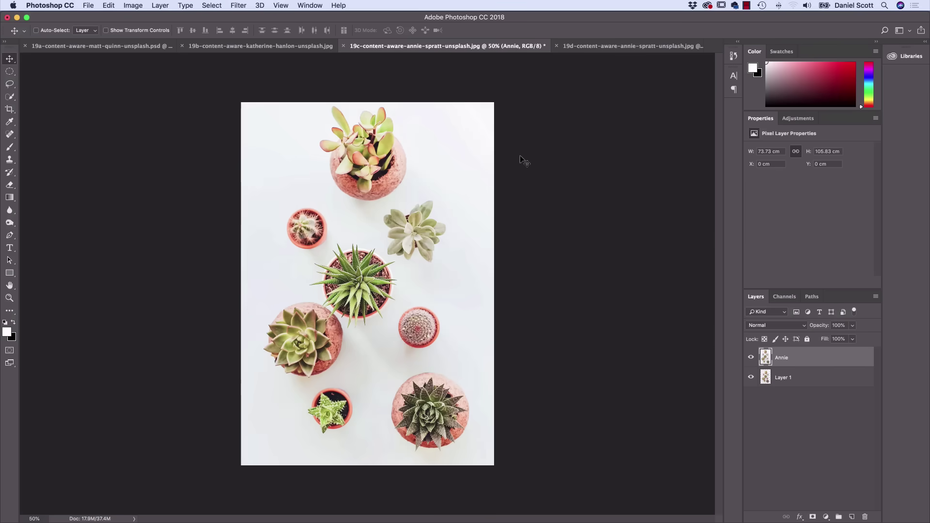
pyautogui.click(750, 357)
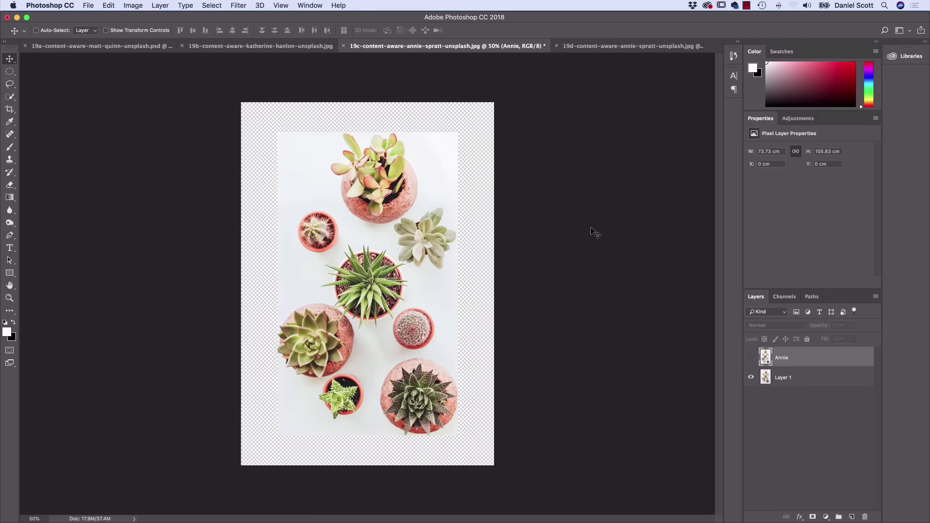
pyautogui.click(608, 47)
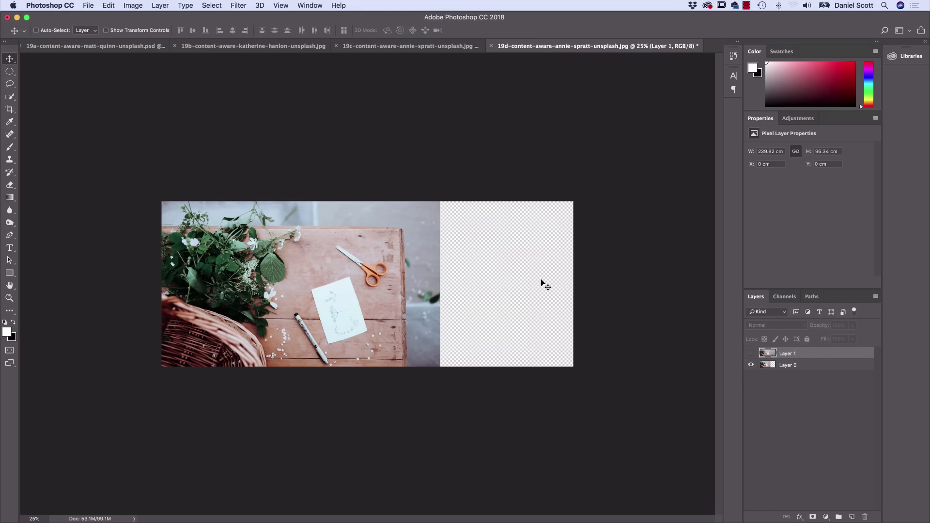
pyautogui.click(750, 354)
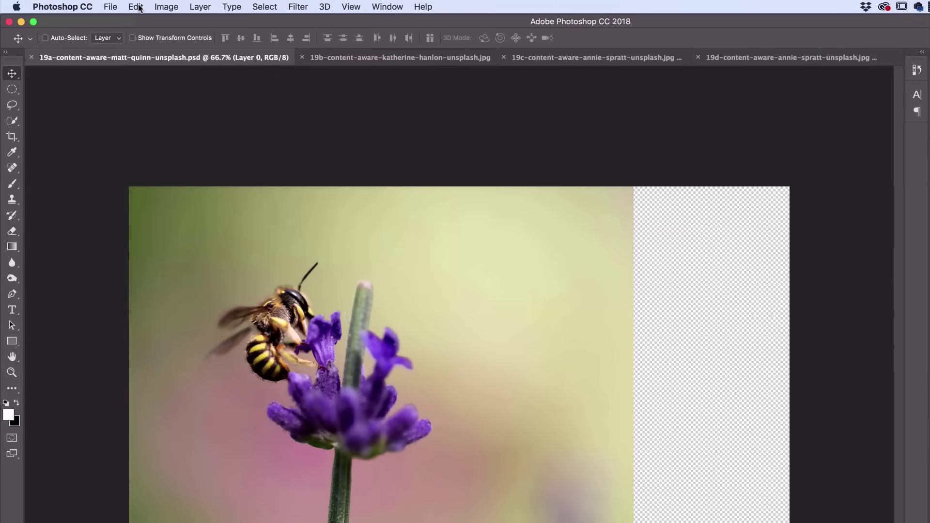
# Try stretching the 19a bee photo toward the blank canvas area with Free Transform to about 129% width.
pyautogui.click(136, 7)
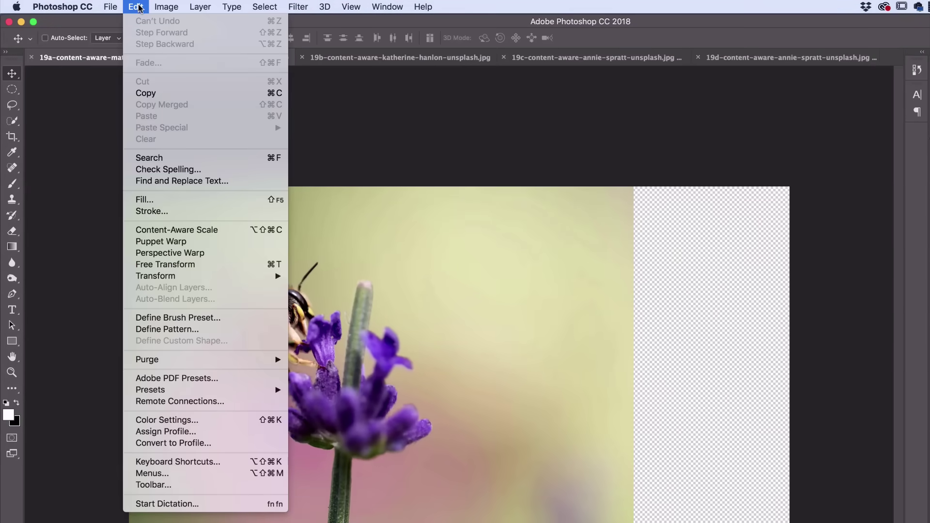
pyautogui.click(189, 230)
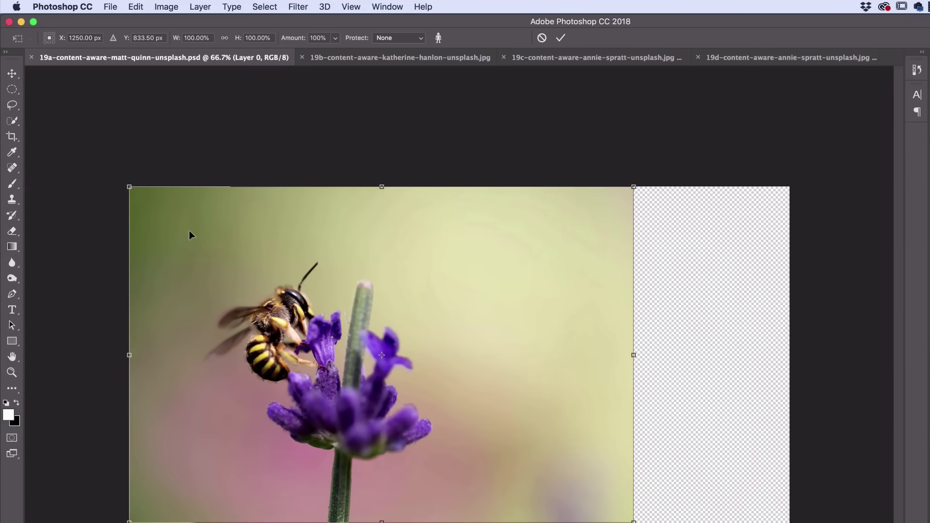
pyautogui.press('Escape')
pyautogui.press('super+t')
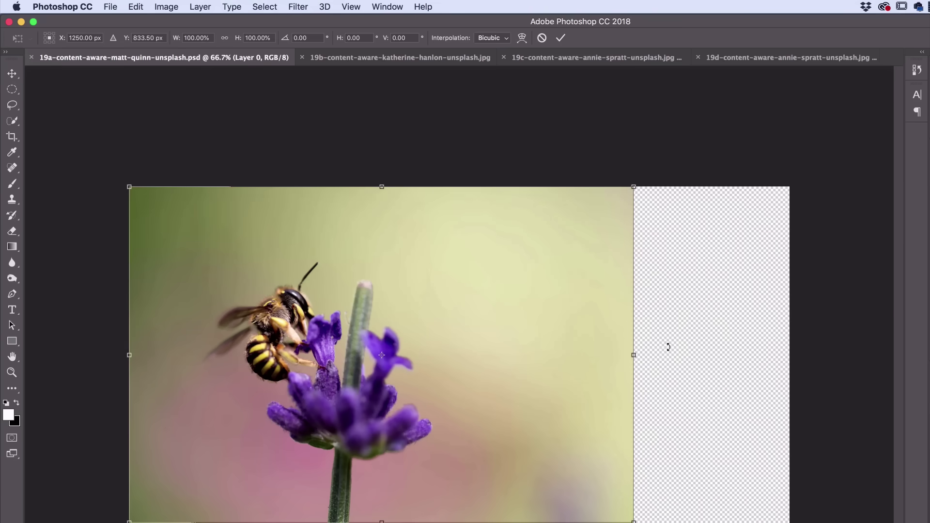
pyautogui.moveTo(635, 355); pyautogui.dragTo(780, 356)
pyautogui.press('Escape')
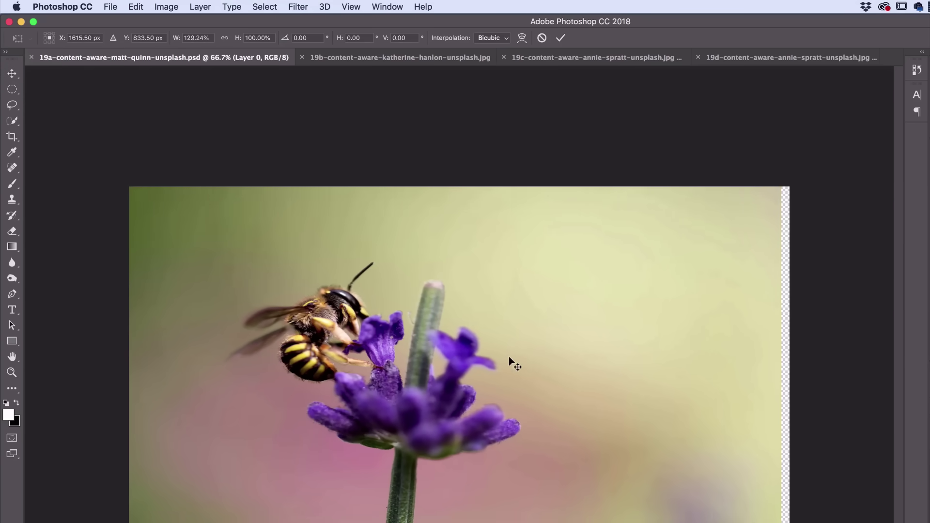
# Widen the bee photo to about 130.88% with Content-Aware Scale to fill the blank canvas, and switch to the 19b image.
pyautogui.click(135, 6)
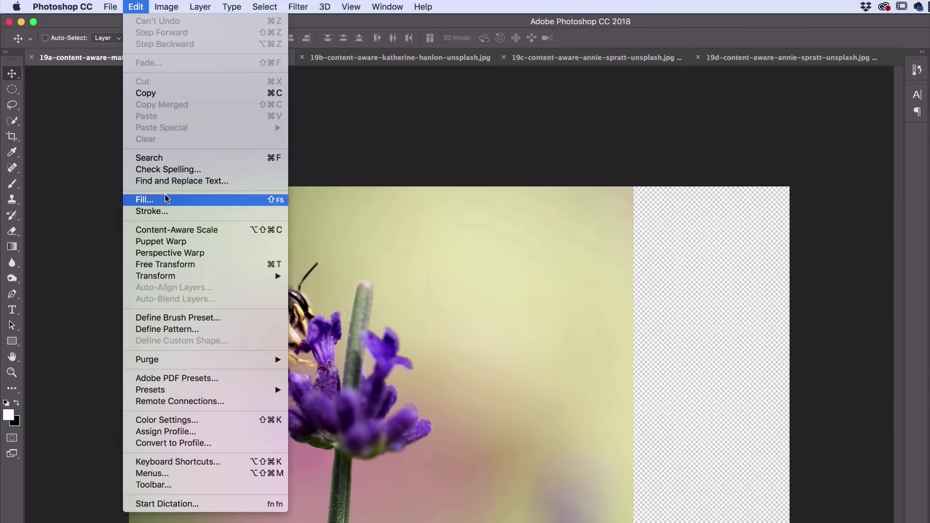
pyautogui.click(169, 230)
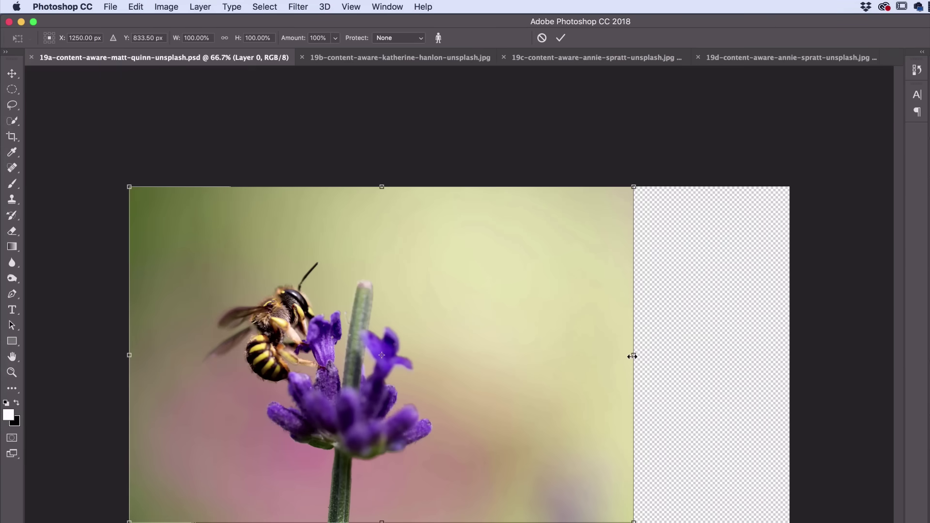
pyautogui.moveTo(632, 357); pyautogui.dragTo(789, 368)
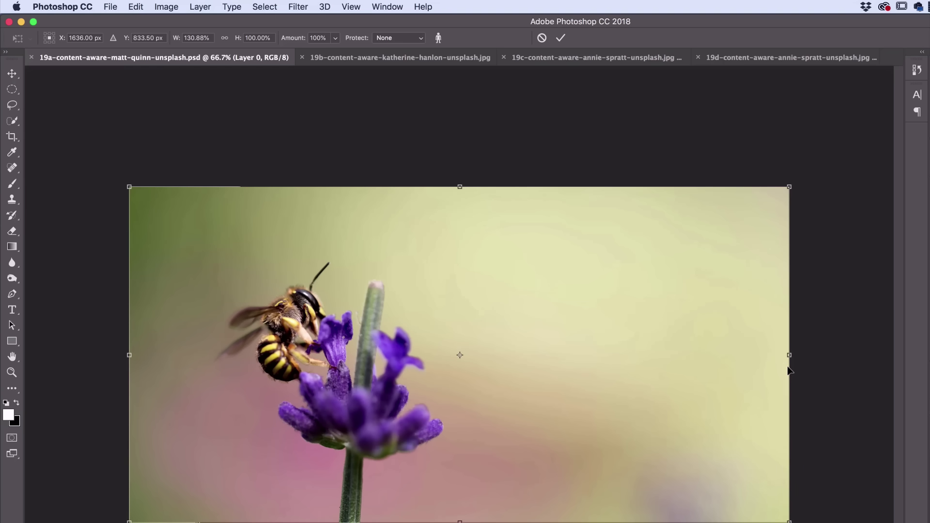
pyautogui.press('Return')
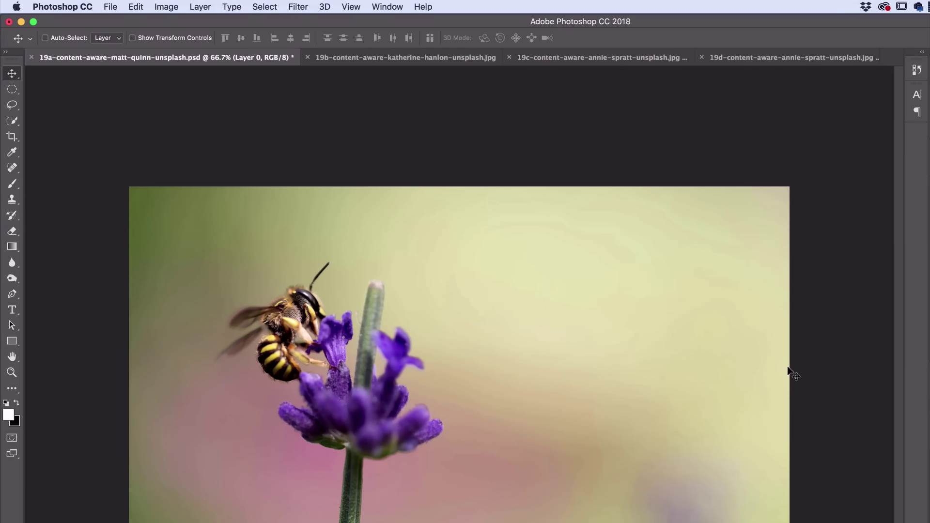
pyautogui.click(380, 58)
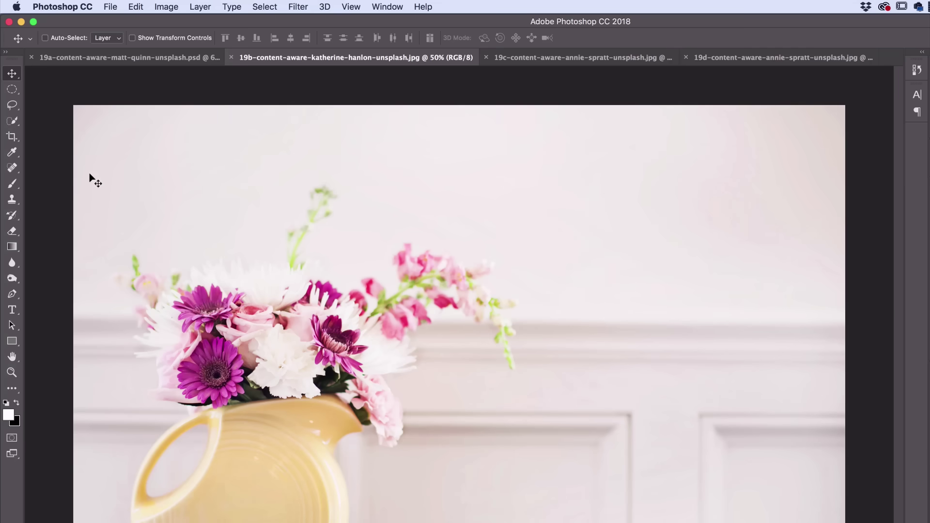
pyautogui.click(12, 136)
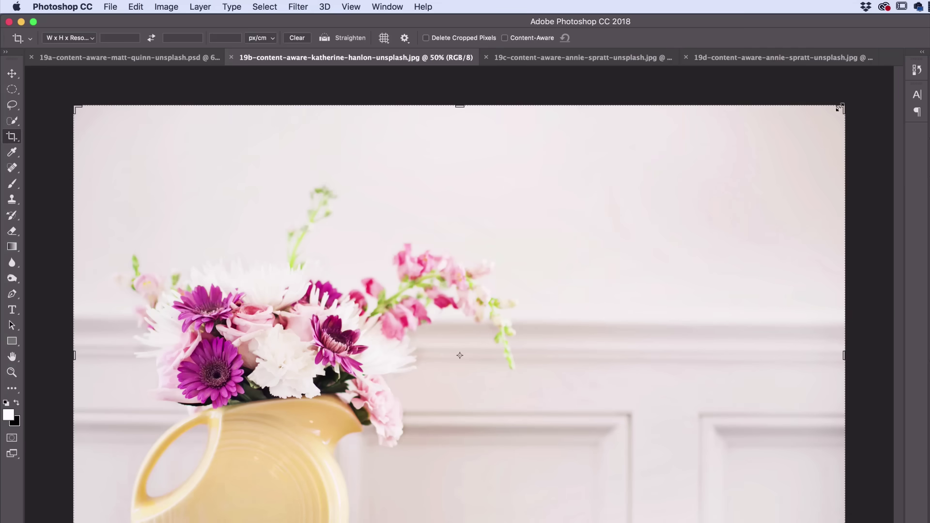
pyautogui.moveTo(843, 107); pyautogui.dragTo(634, 206)
pyautogui.press('Escape')
pyautogui.press('v')
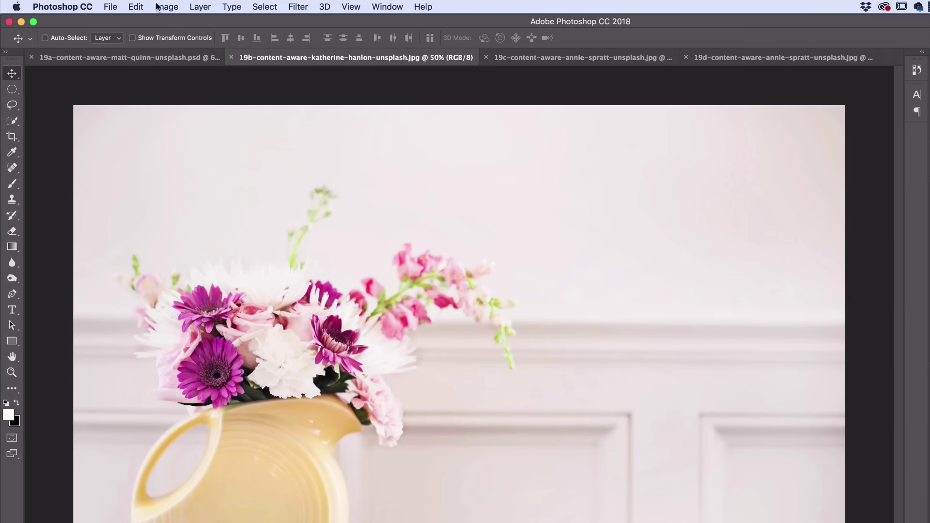
pyautogui.click(136, 6)
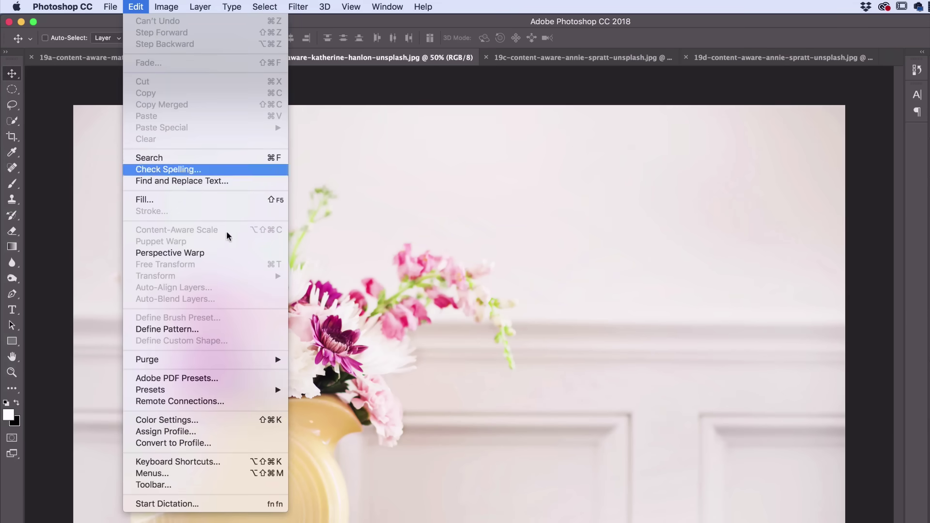
pyautogui.click(354, 158)
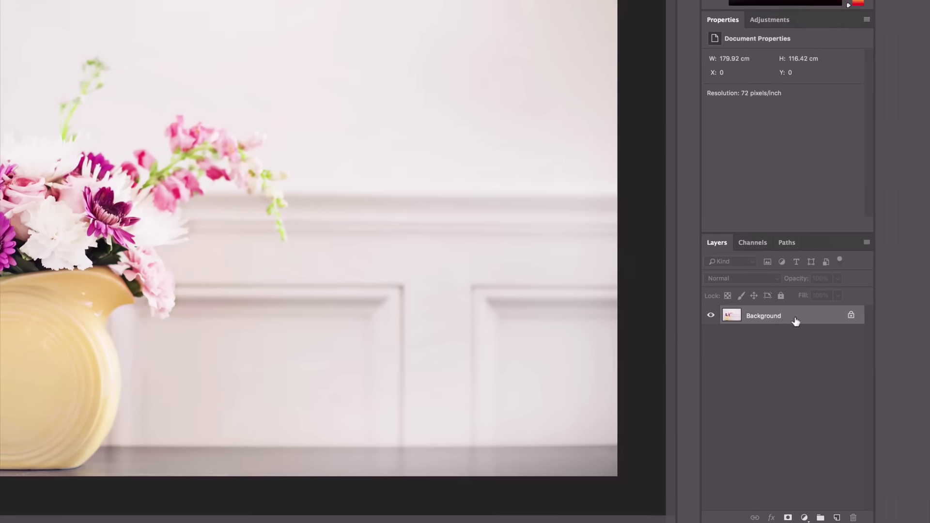
# Convert the 19b Background into a regular layer, naming it with a woman's first name.
pyautogui.doubleClick(773, 318)
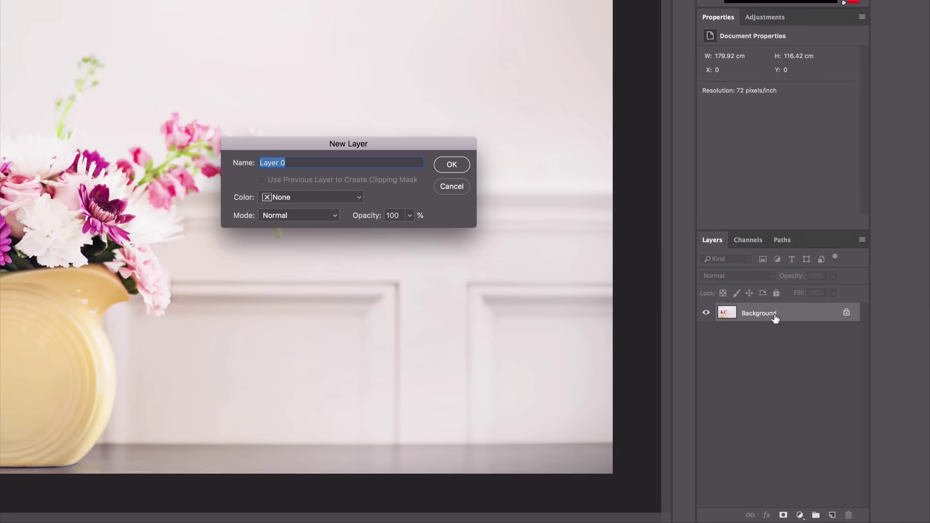
pyautogui.write('Helen')
pyautogui.press('Return')
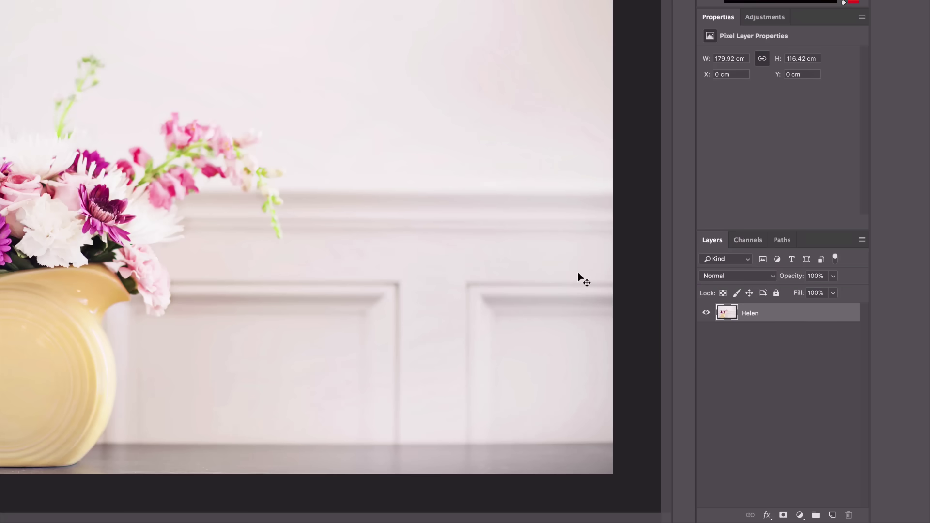
# Revisit the 19a image and undo its scaling to examine the blank canvas area, and return to the 19b image.
pyautogui.hotkey('ctrl', '-')
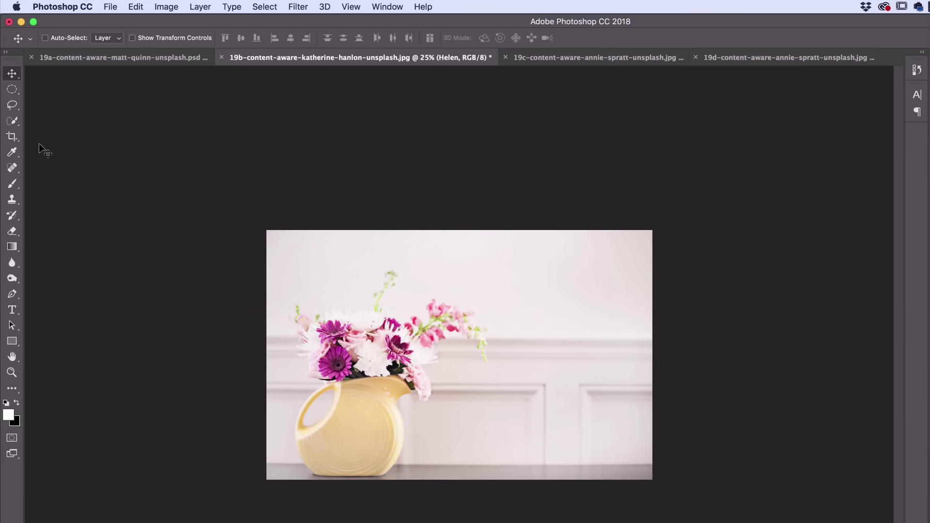
pyautogui.click(13, 137)
pyautogui.click(150, 58)
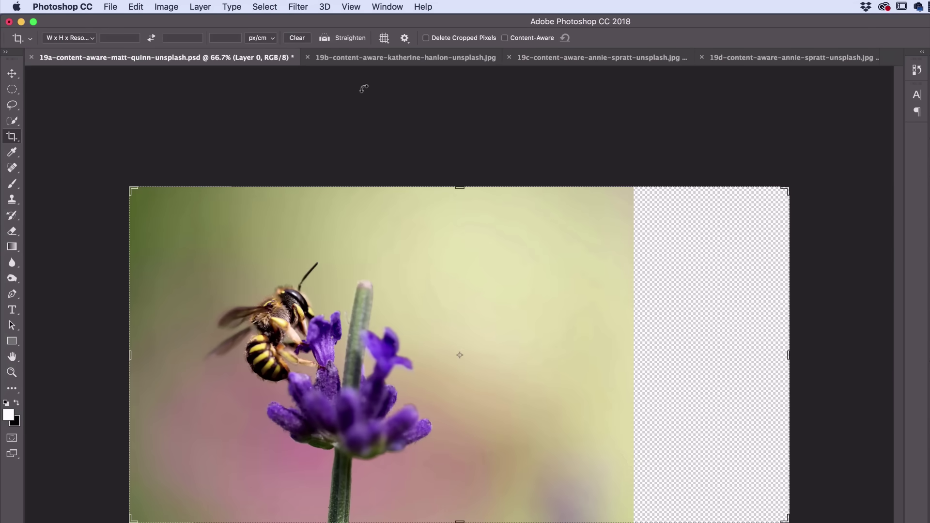
pyautogui.press('super+z')
pyautogui.click(367, 62)
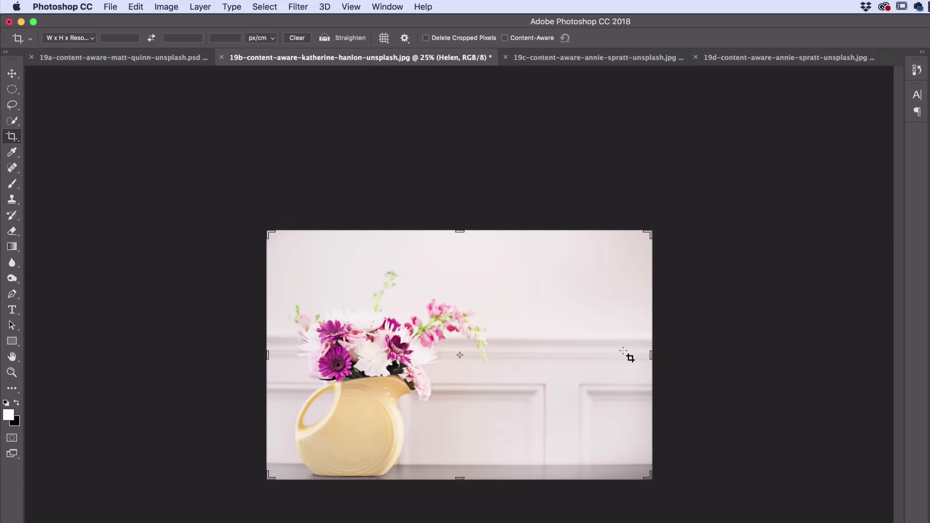
# Extend the 19b canvas to the right of the photo with the Crop tool, adding blank space about 30% of its width.
pyautogui.moveTo(647, 233); pyautogui.dragTo(609, 260)
pyautogui.press('Escape')
pyautogui.moveTo(651, 355); pyautogui.dragTo(745, 356)
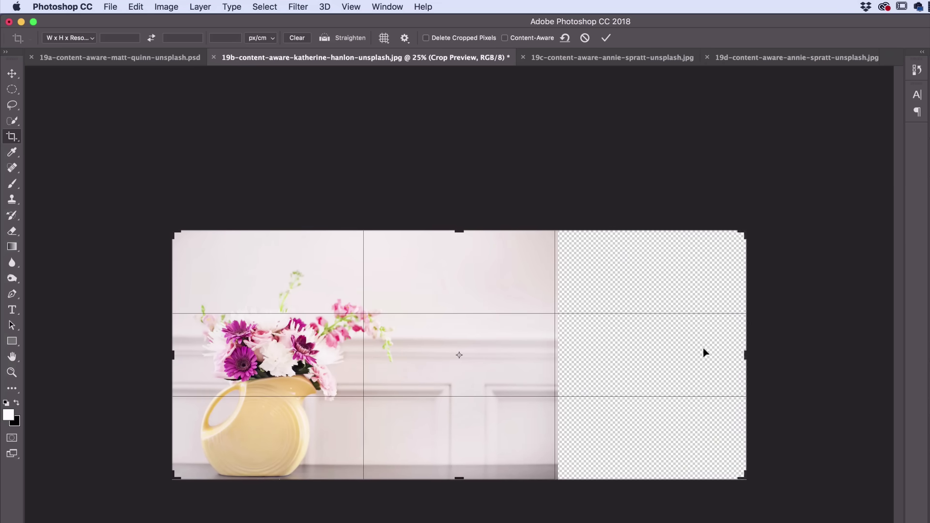
pyautogui.moveTo(745, 355); pyautogui.dragTo(707, 357)
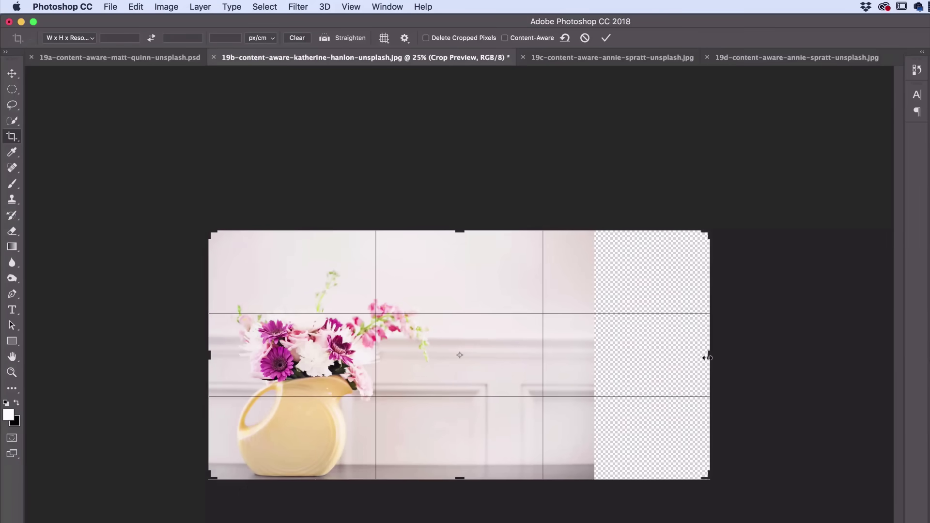
pyautogui.press('Return')
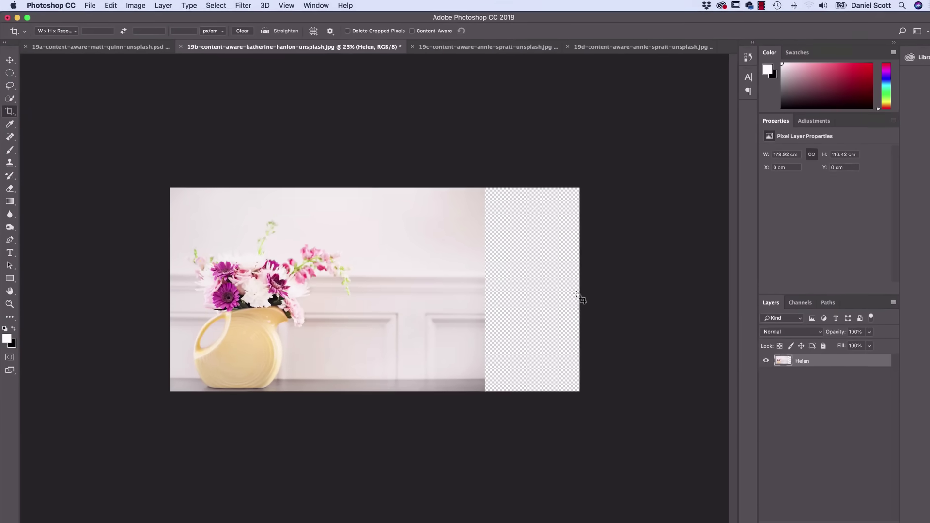
# Stretch the vase photo to 130% width with Content-Aware Scale so it fills the blank area beside it.
pyautogui.click(108, 5)
pyautogui.click(140, 185)
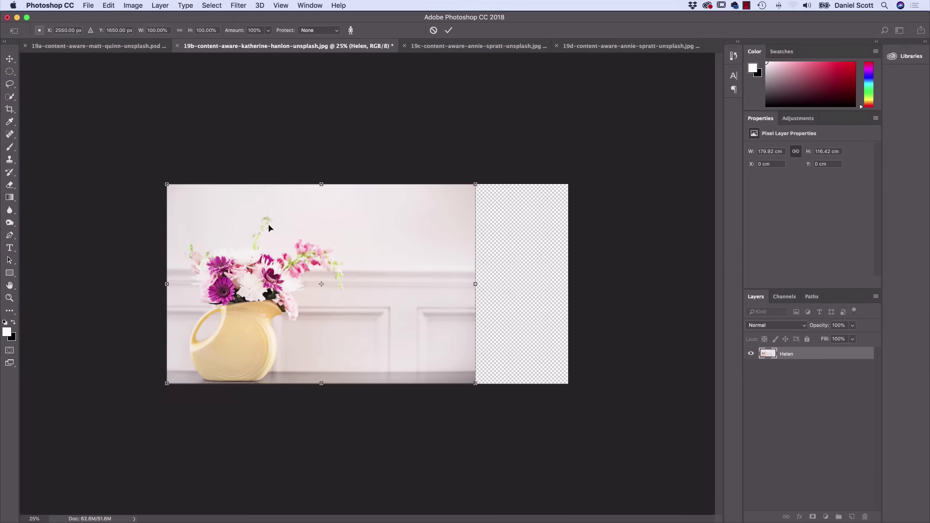
pyautogui.moveTo(477, 285); pyautogui.dragTo(568, 291)
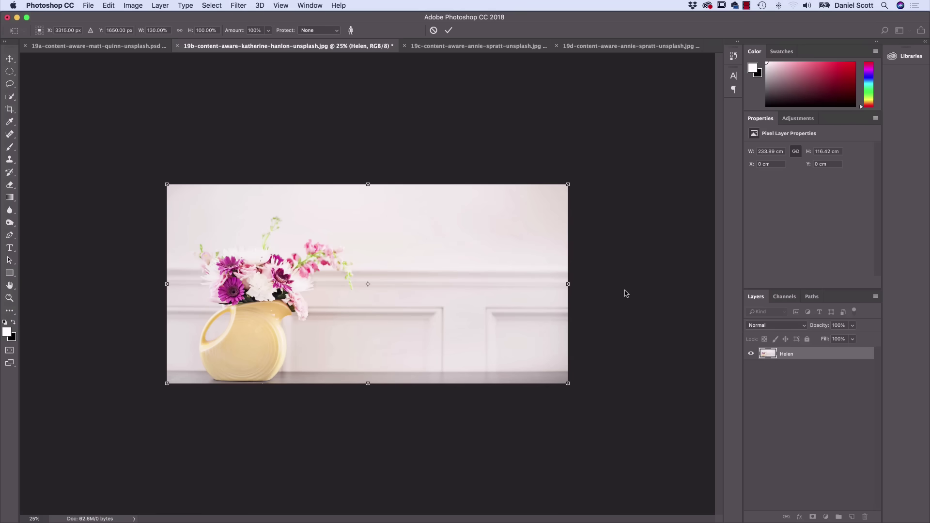
pyautogui.press('c')
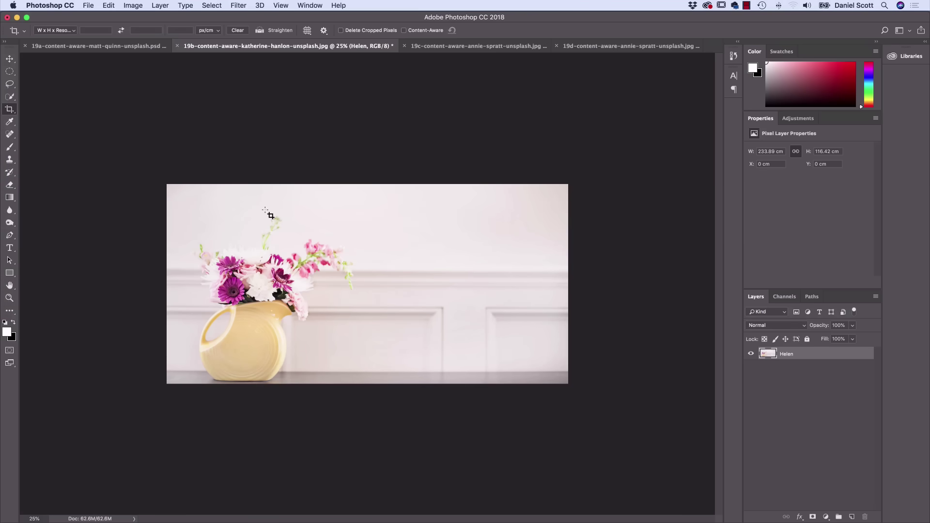
# Extend the 19b canvas upward with the Crop tool, adding blank space about 41% of the photo's height.
pyautogui.click(290, 202)
pyautogui.moveTo(367, 184); pyautogui.dragTo(372, 142)
pyautogui.press('Return')
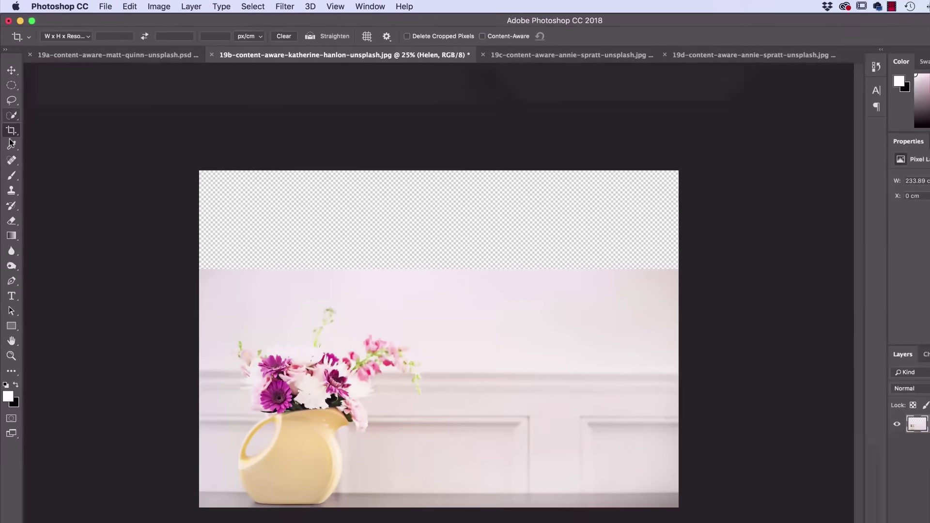
# Stretch the vase photo upward to about 141.27% height with Content-Aware Scale so it fills the blank area above.
pyautogui.click(129, 7)
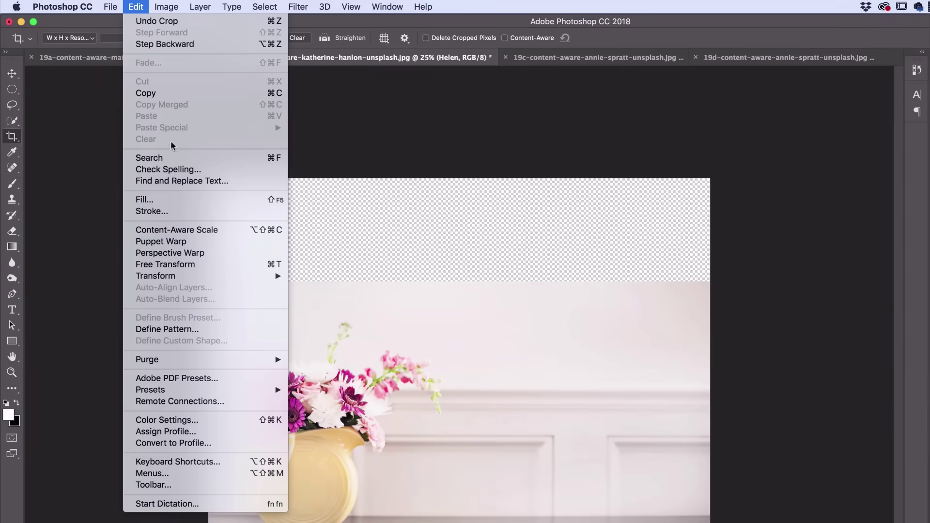
pyautogui.click(187, 221)
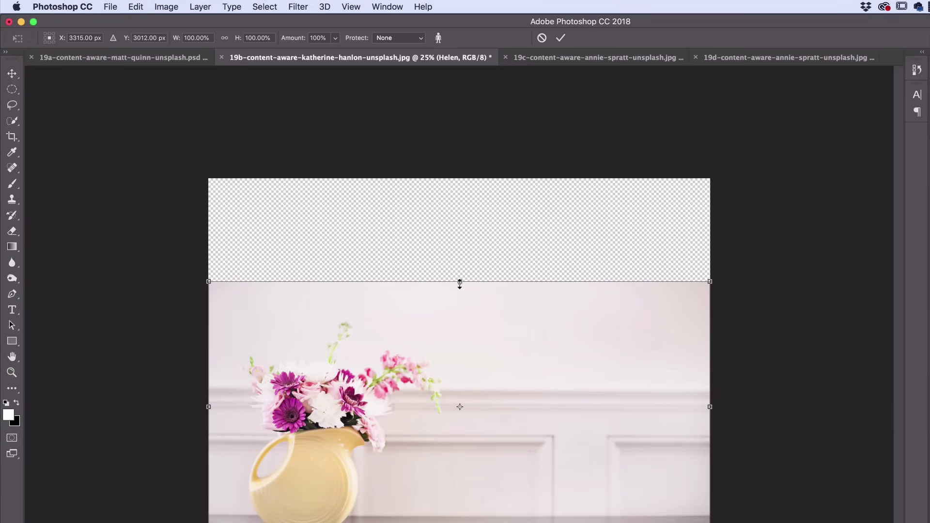
pyautogui.moveTo(460, 282); pyautogui.dragTo(457, 179)
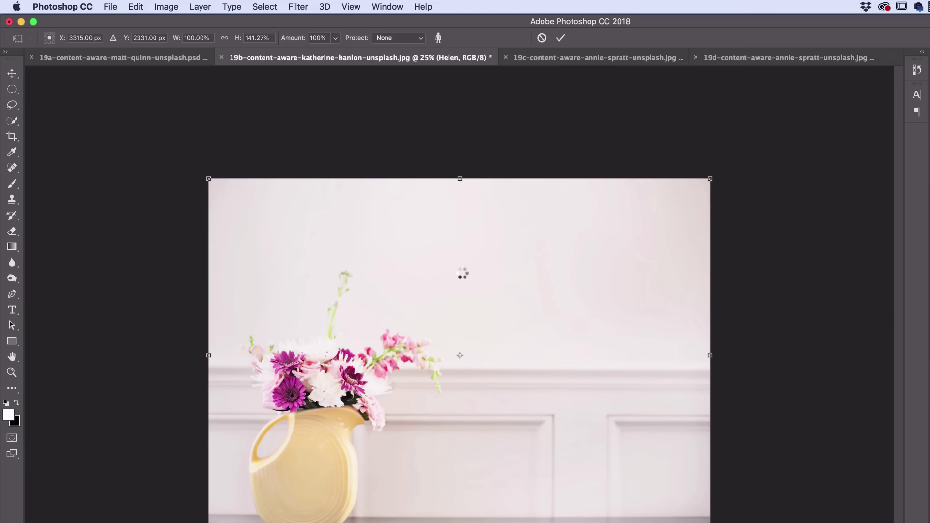
pyautogui.press('c')
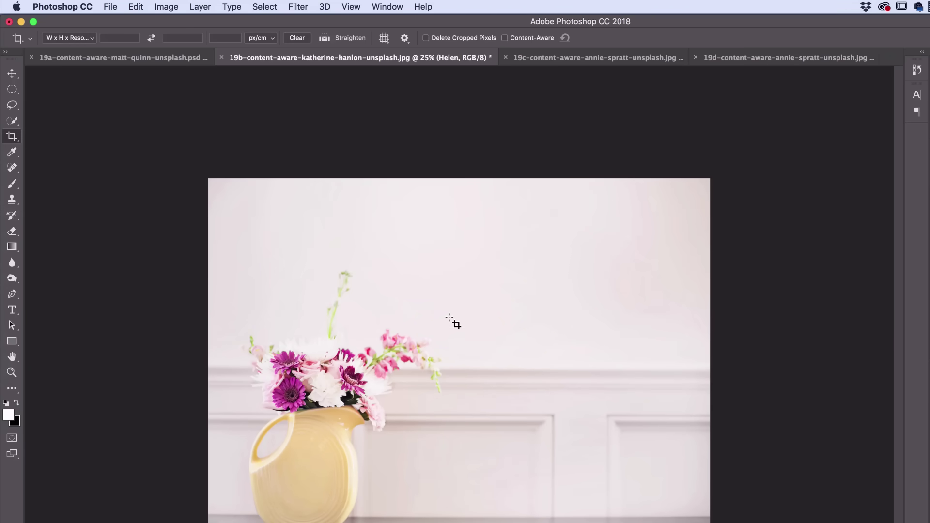
# Switch to the 19c succulents image and convert its Background into a regular layer named with a woman's first name.
pyautogui.click(568, 59)
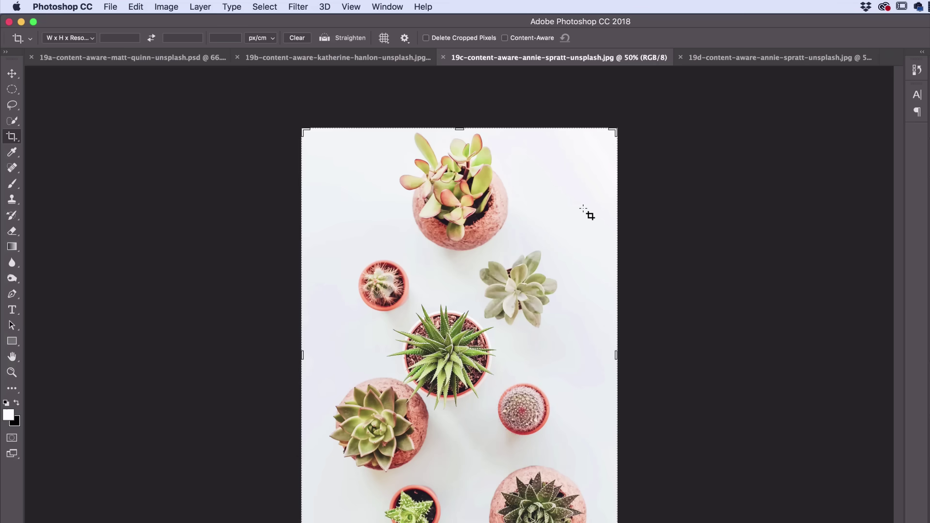
pyautogui.click(12, 74)
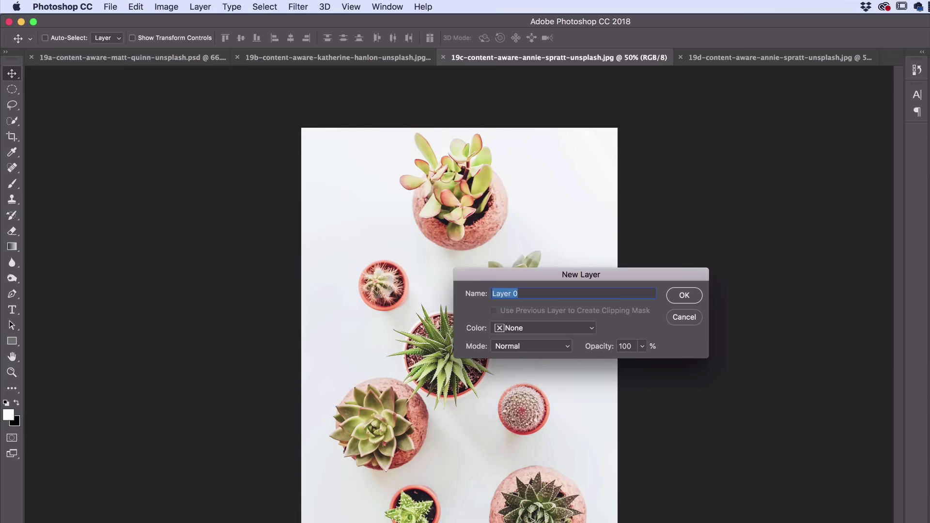
pyautogui.write('Annie')
pyautogui.click(683, 295)
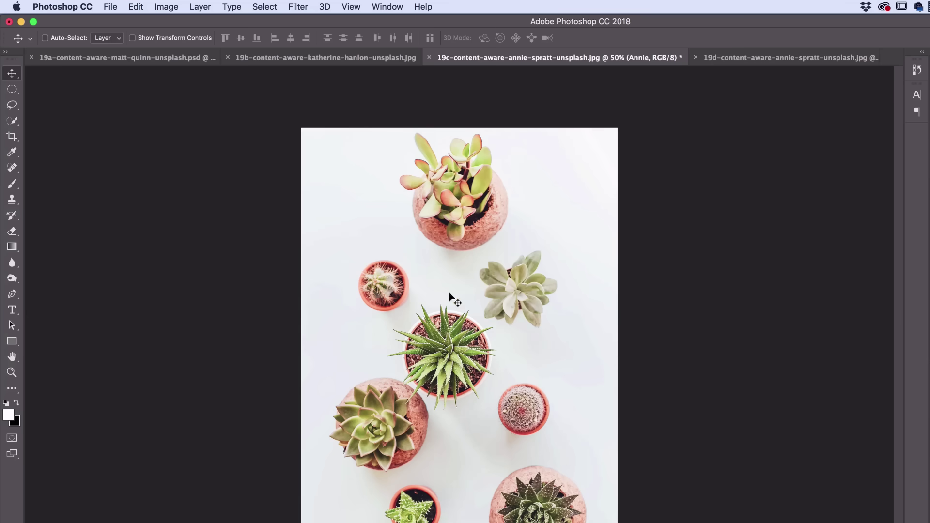
# Condense the succulents photo with Content-Aware Scale to about 75.98% width and 82.03% height.
pyautogui.click(135, 6)
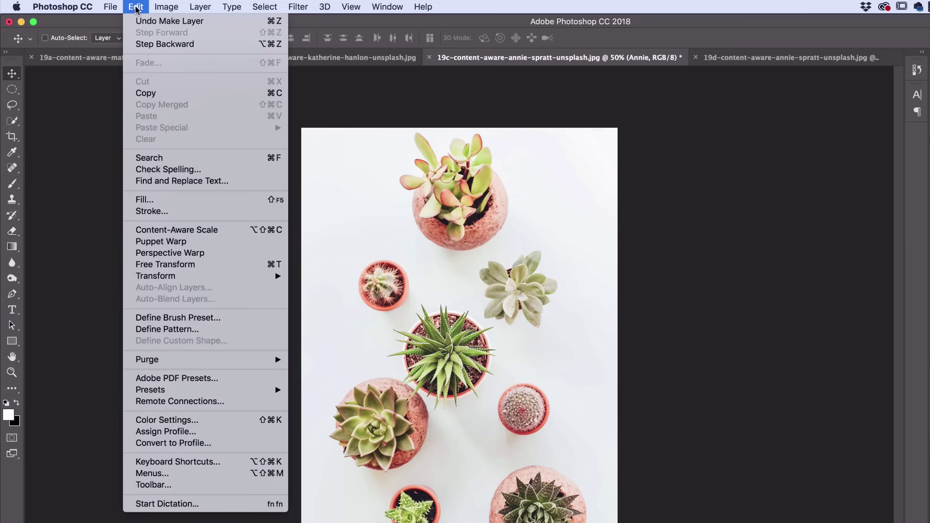
pyautogui.click(194, 229)
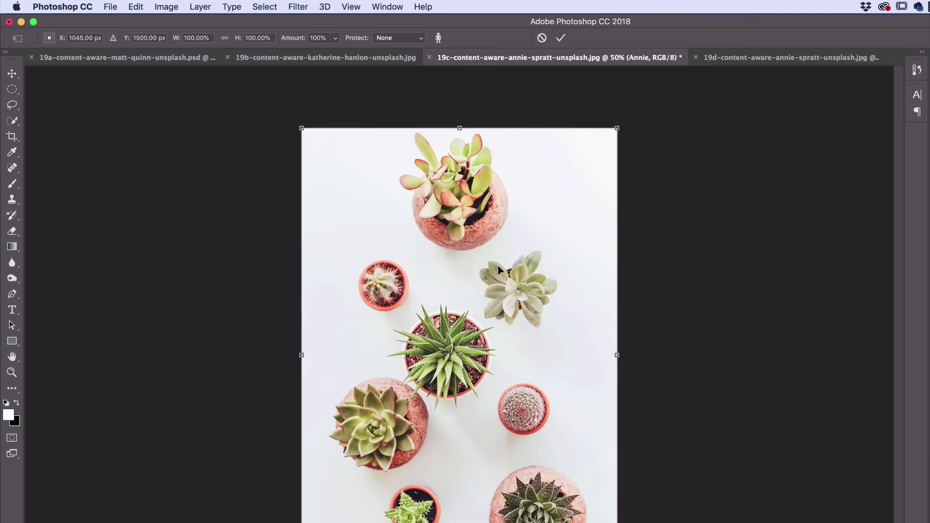
pyautogui.moveTo(616, 355); pyautogui.dragTo(540, 360)
pyautogui.moveTo(422, 129); pyautogui.dragTo(428, 210)
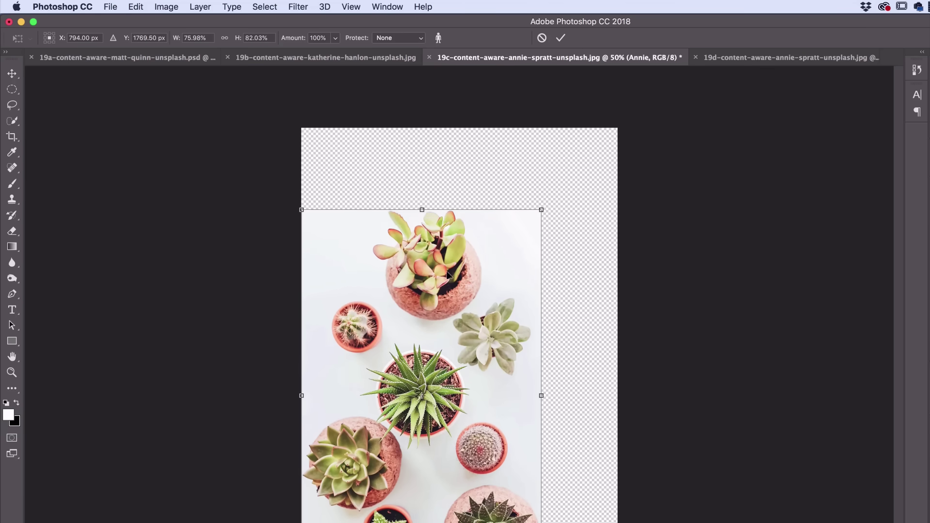
# Widen the succulents photo to about 148.52%, reduce its height further, and move the scaled layer up and left on the canvas.
pyautogui.moveTo(541, 395); pyautogui.dragTo(771, 396)
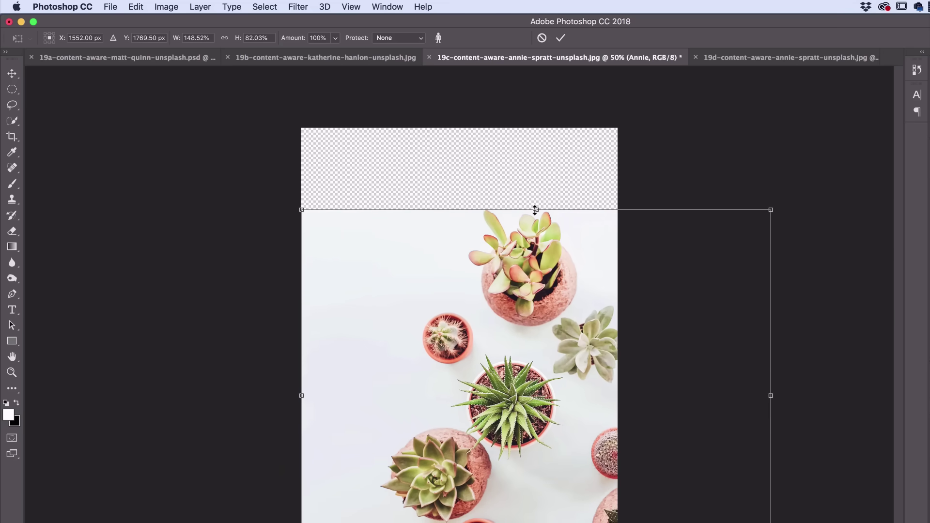
pyautogui.moveTo(536, 210); pyautogui.dragTo(537, 239)
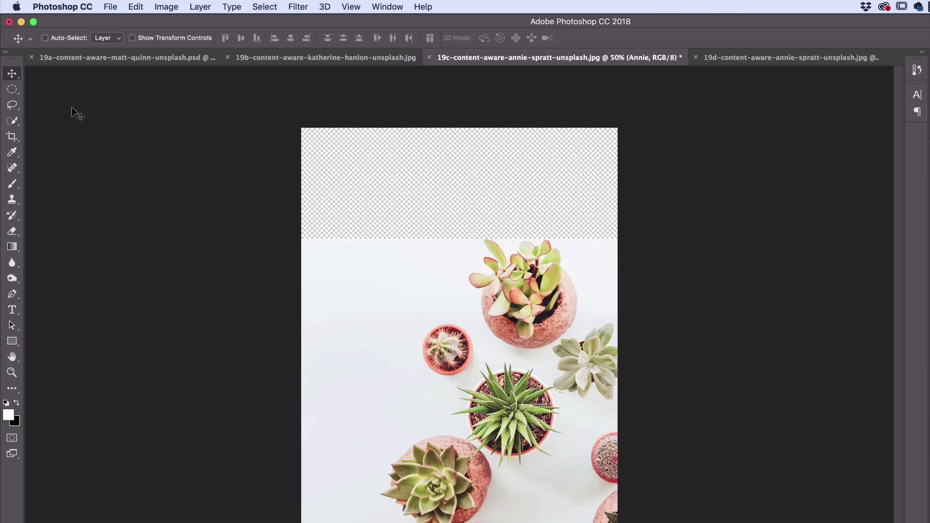
pyautogui.moveTo(488, 364); pyautogui.dragTo(408, 321)
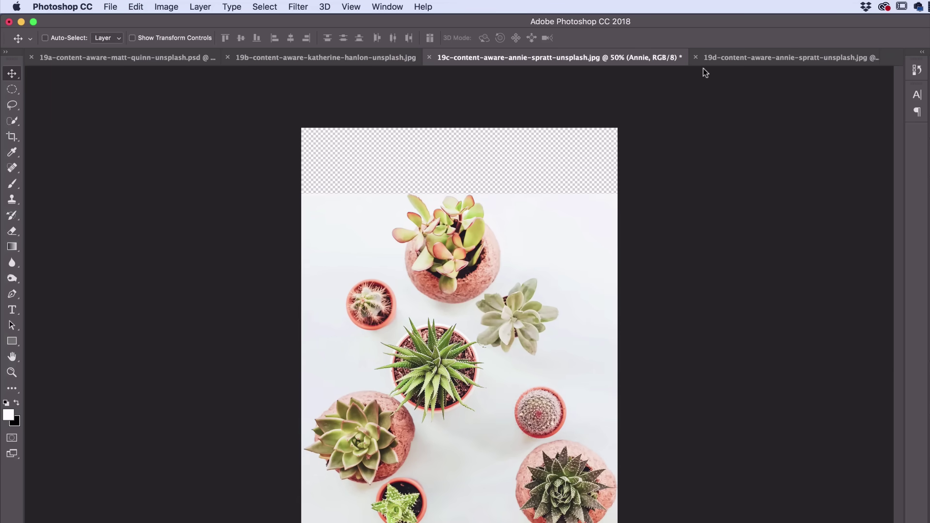
# Switch to the 19d image and extend its canvas to the right with the Crop tool by about 48% of the photo's width.
pyautogui.click(746, 59)
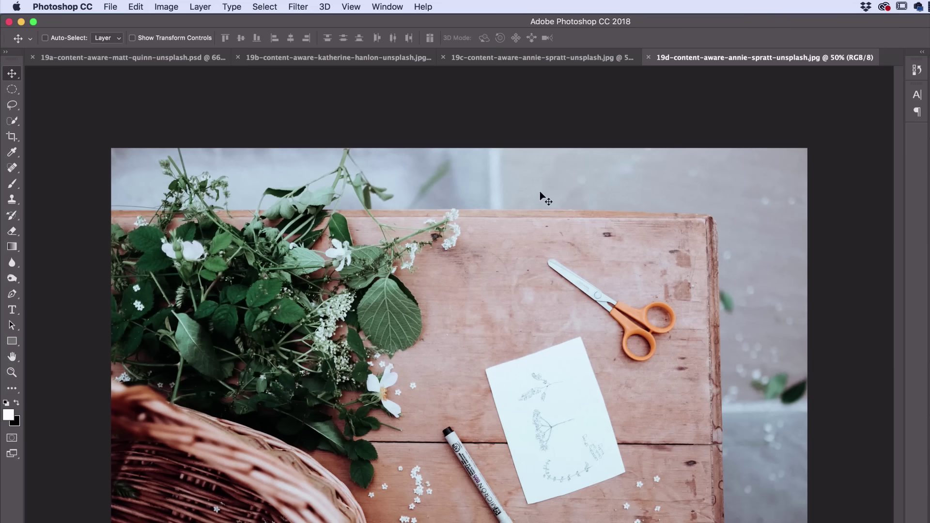
pyautogui.press('super+minus')
pyautogui.press('super+minus')
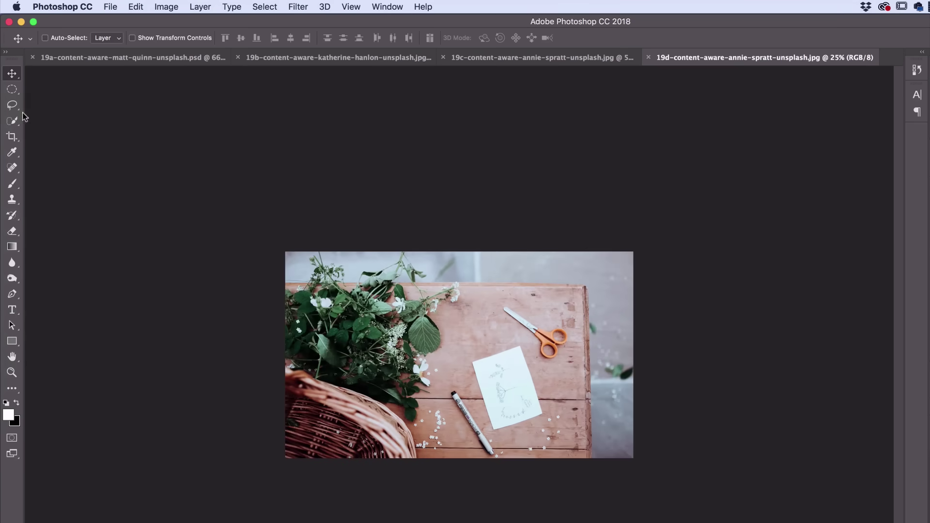
pyautogui.click(14, 140)
pyautogui.moveTo(632, 361); pyautogui.dragTo(719, 368)
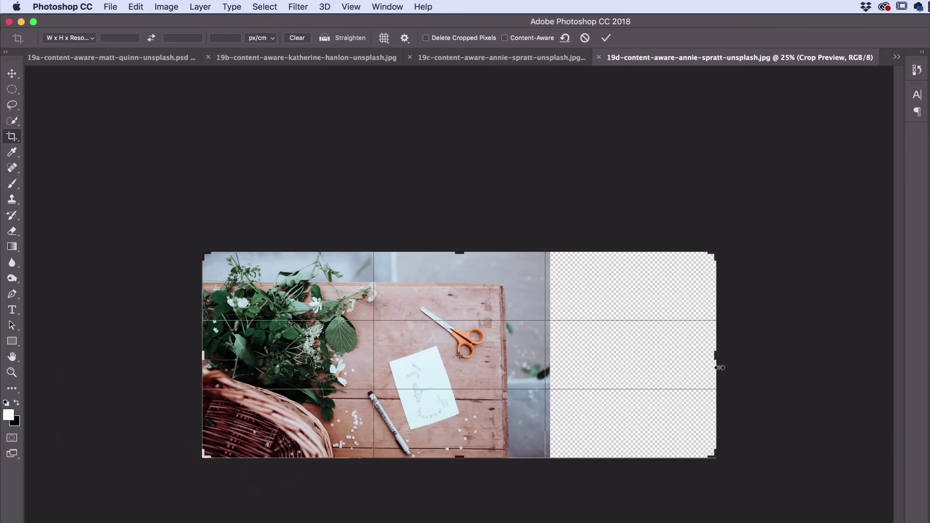
pyautogui.press('Return')
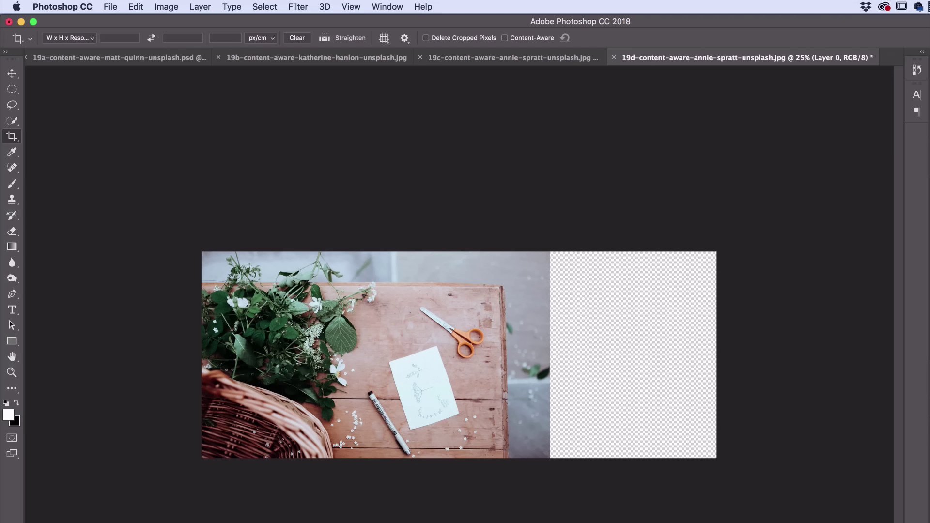
# Try to stretch the table photo to about 147.81% width with Content-Aware Scale without protecting any area.
pyautogui.click(137, 8)
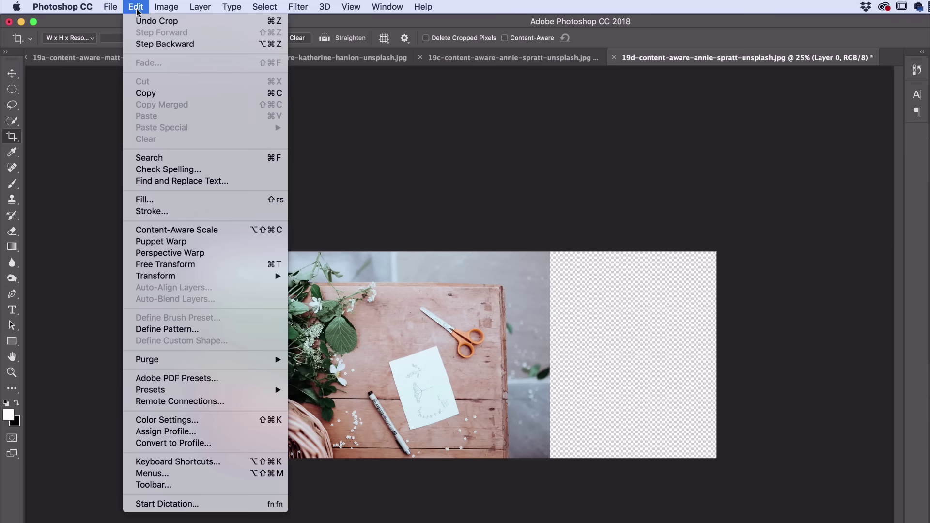
pyautogui.click(170, 231)
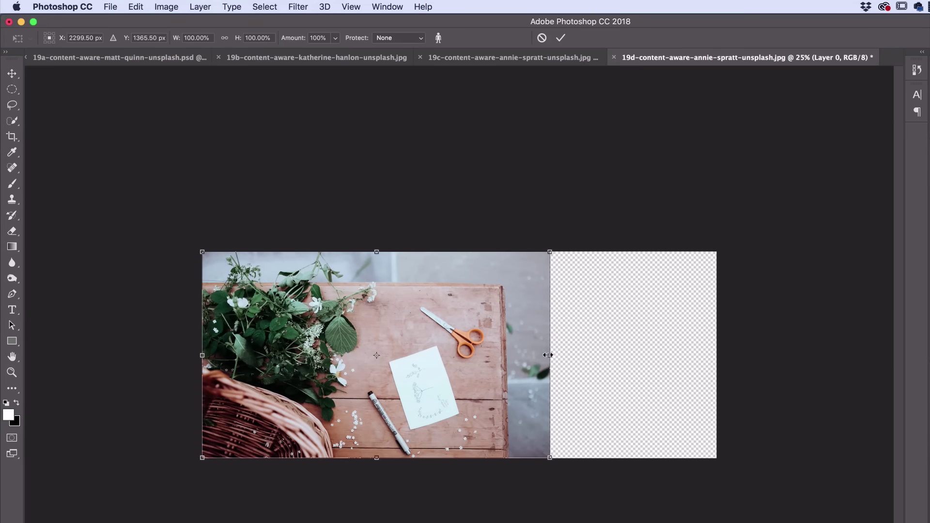
pyautogui.moveTo(547, 354); pyautogui.dragTo(717, 357)
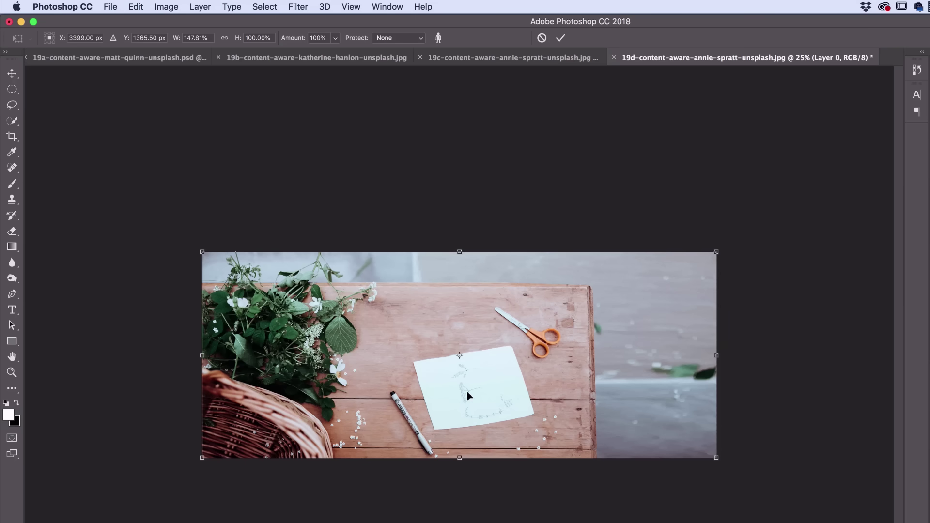
pyautogui.press('Escape')
pyautogui.press('c')
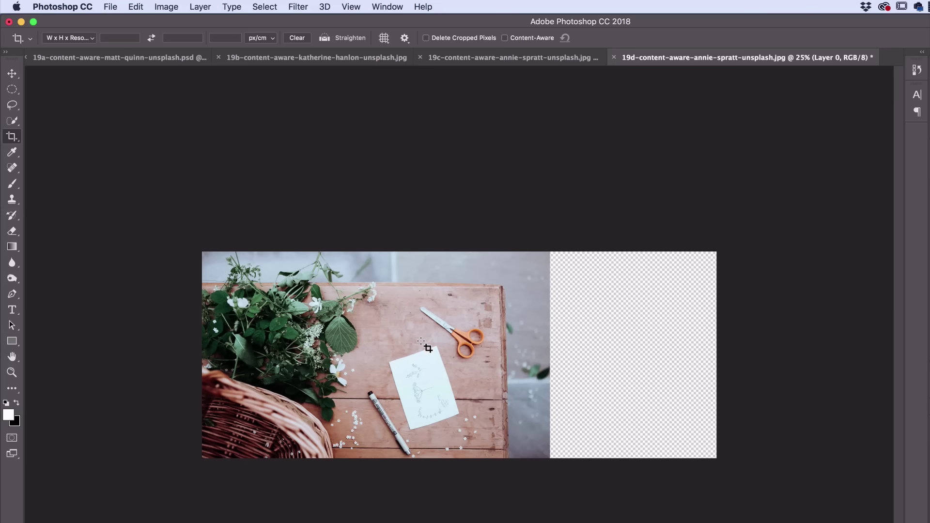
# Select the white sheet of paper with the Quick Selection tool and save the selection as a new channel called "A name".
pyautogui.click(15, 121)
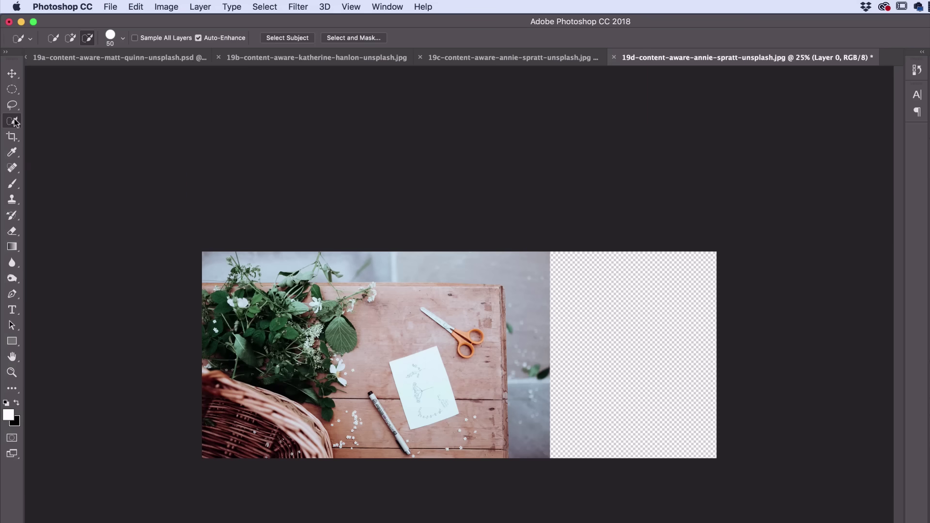
pyautogui.moveTo(13, 89); pyautogui.dragTo(35, 92)
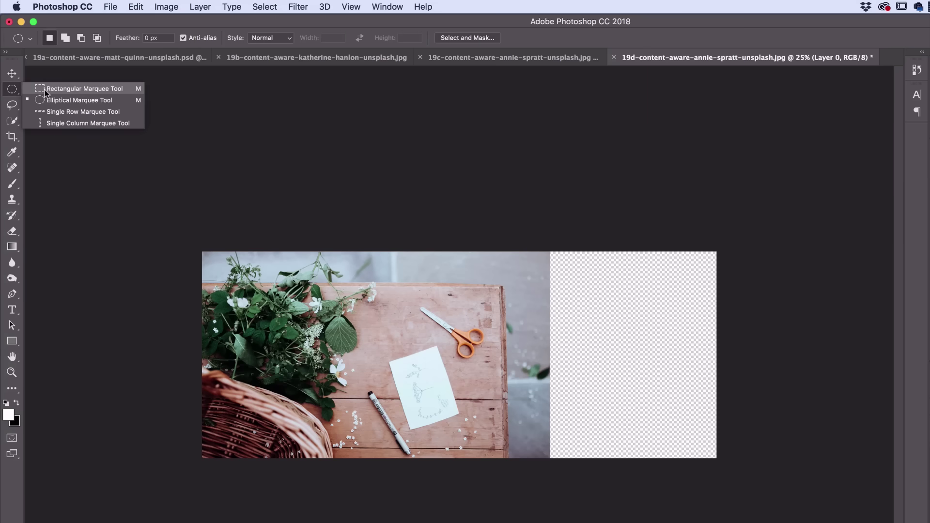
pyautogui.click(12, 122)
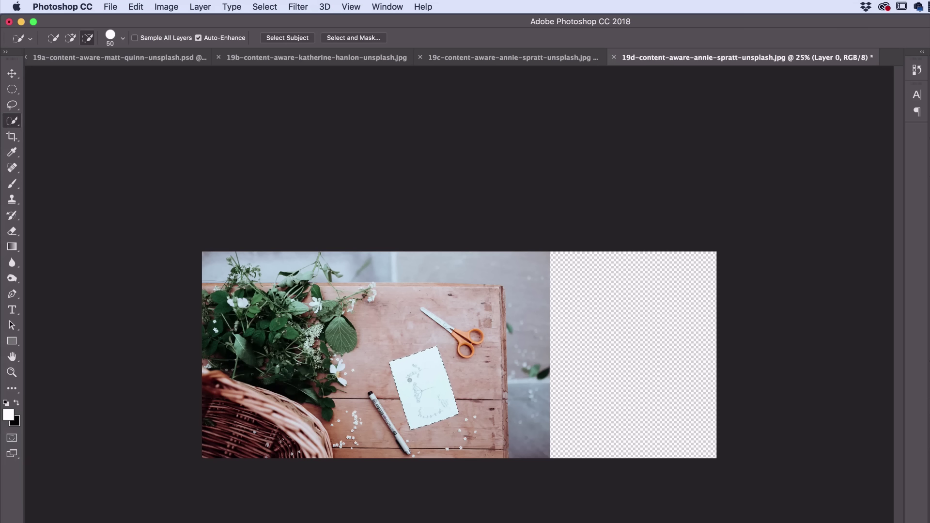
pyautogui.click(261, 5)
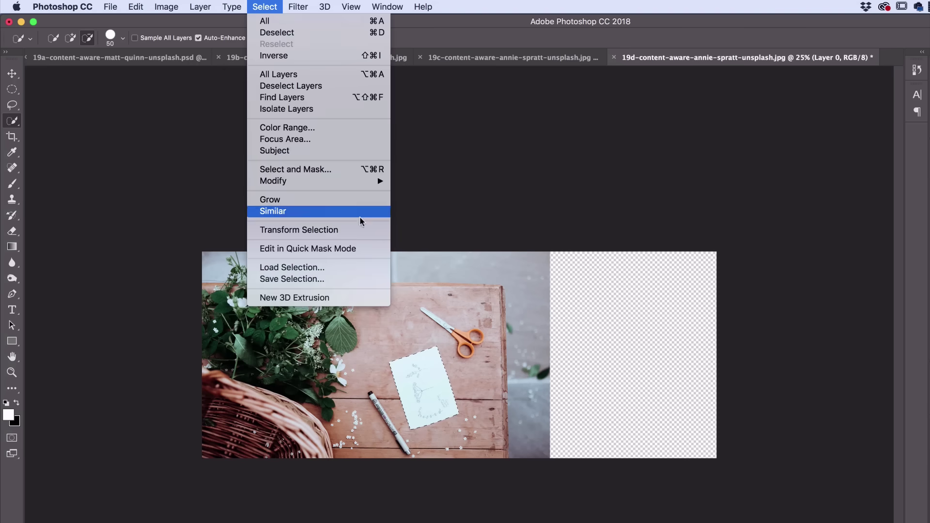
pyautogui.click(324, 281)
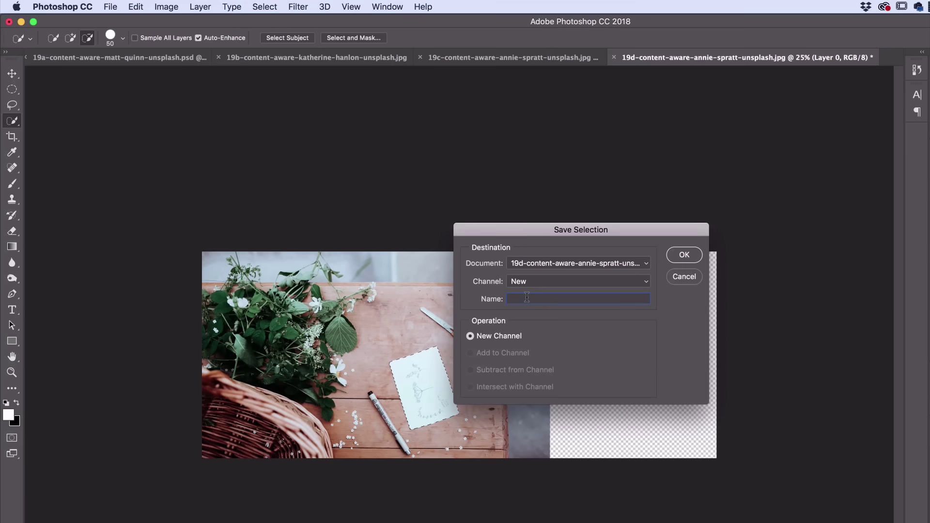
pyautogui.write('A name')
pyautogui.click(668, 254)
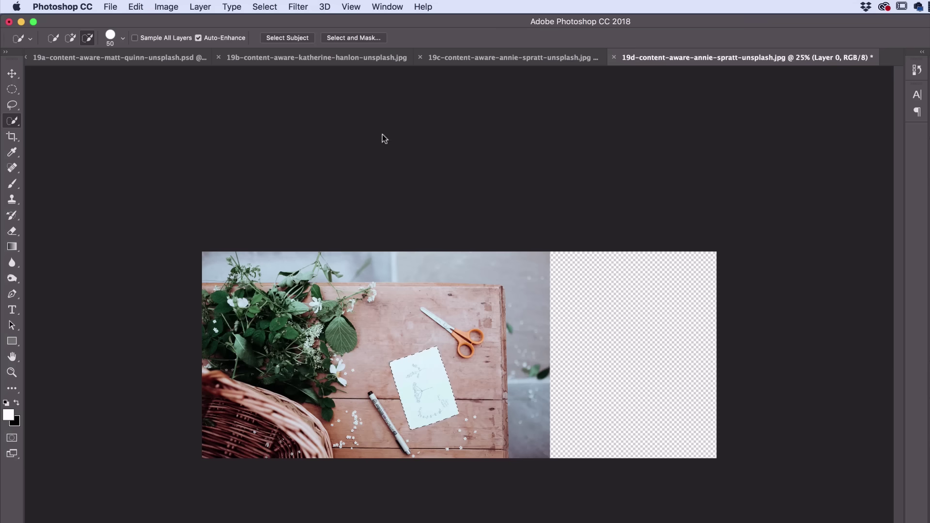
# Clear the selection and stretch the photo to about 147.81% width with Content-Aware Scale, protecting the "A name" channel.
pyautogui.click(264, 7)
pyautogui.click(279, 33)
pyautogui.click(138, 7)
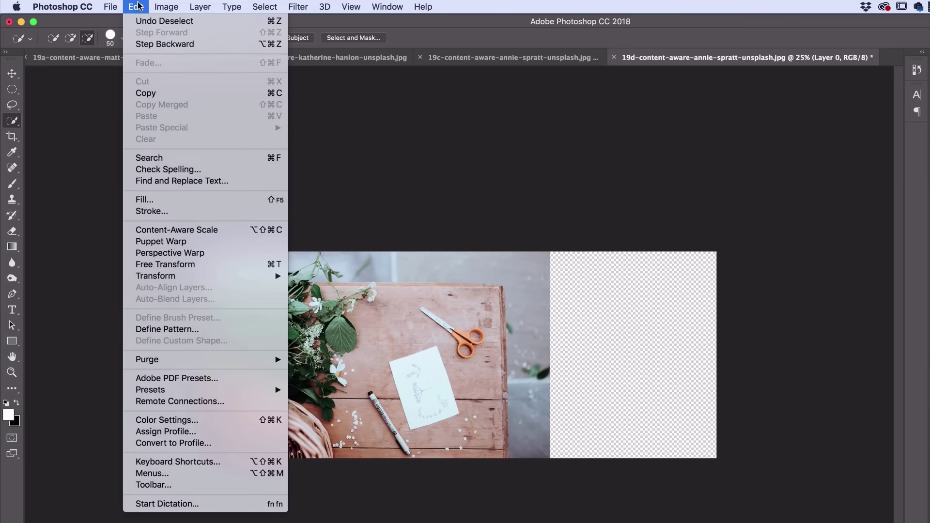
pyautogui.click(166, 229)
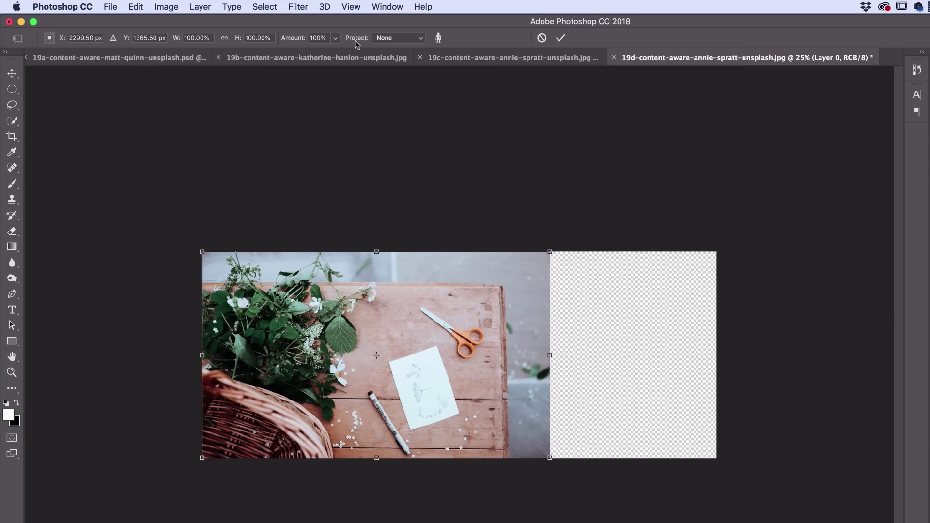
pyautogui.click(386, 39)
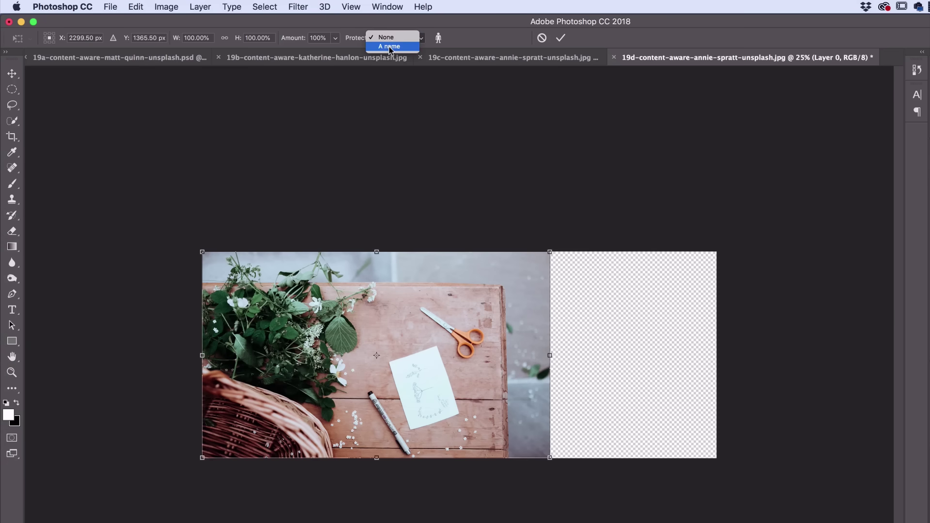
pyautogui.click(390, 49)
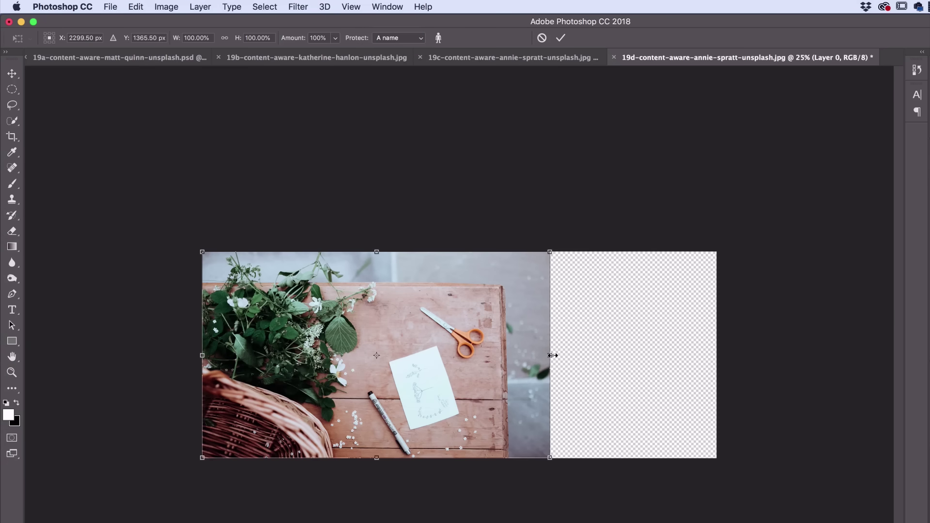
pyautogui.moveTo(552, 355); pyautogui.dragTo(720, 360)
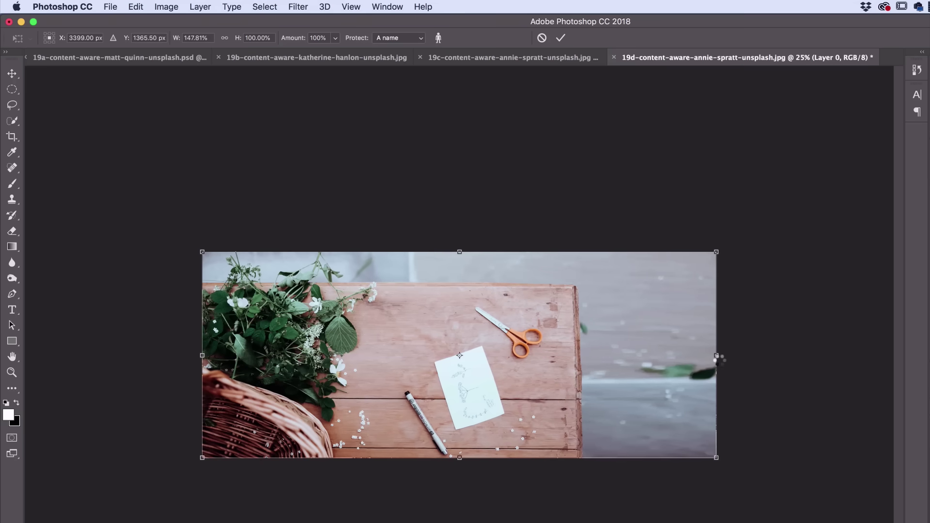
pyautogui.press('Return')
pyautogui.press('w')
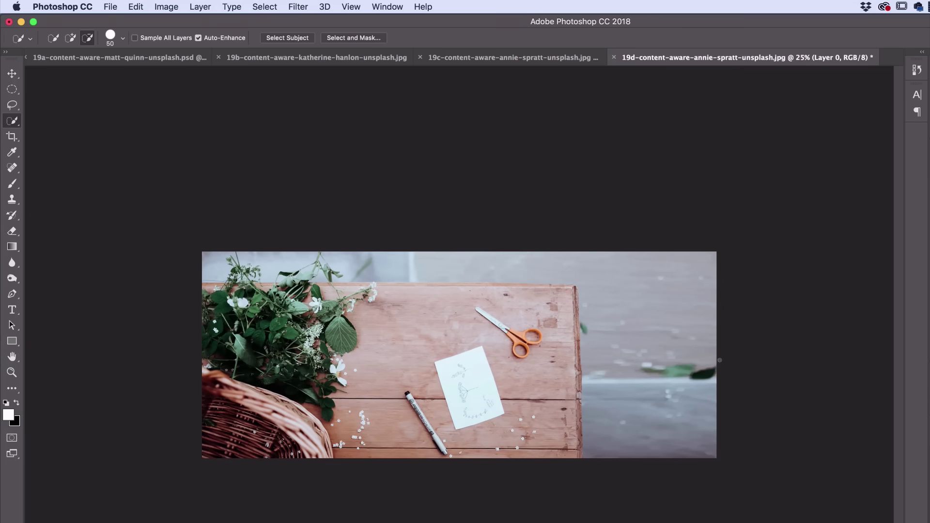
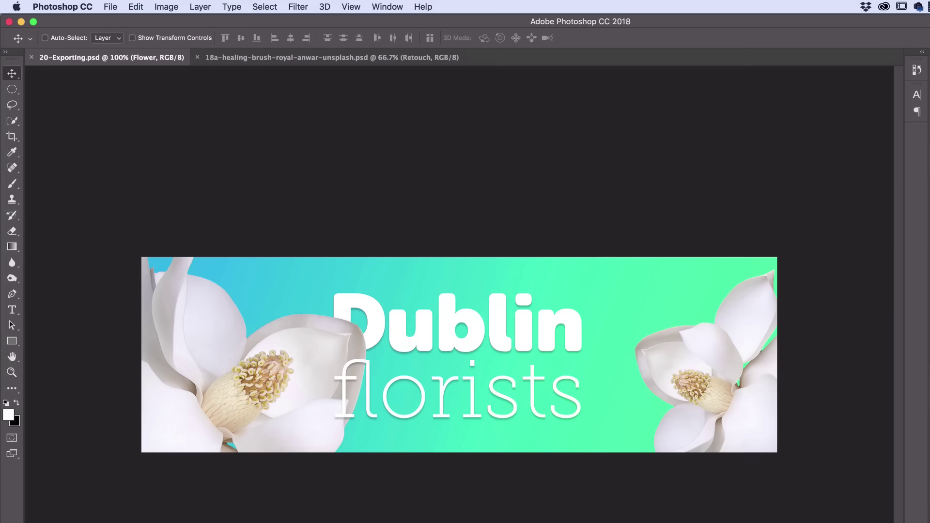
# Switch to InDesign and place 20-Exporting.psd across the full width of the Green at Heart cover, about 595 × 183 pt.
pyautogui.press('super+Tab')
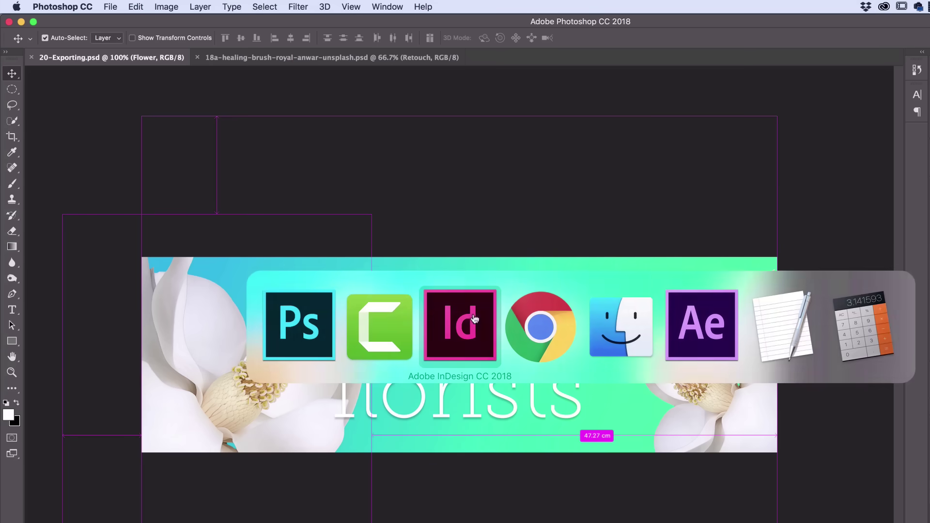
pyautogui.click(474, 319)
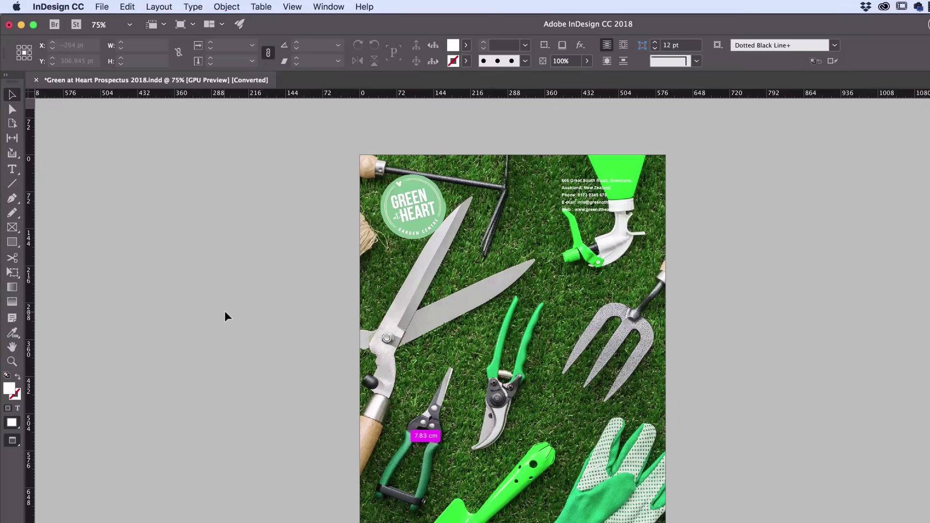
pyautogui.click(102, 6)
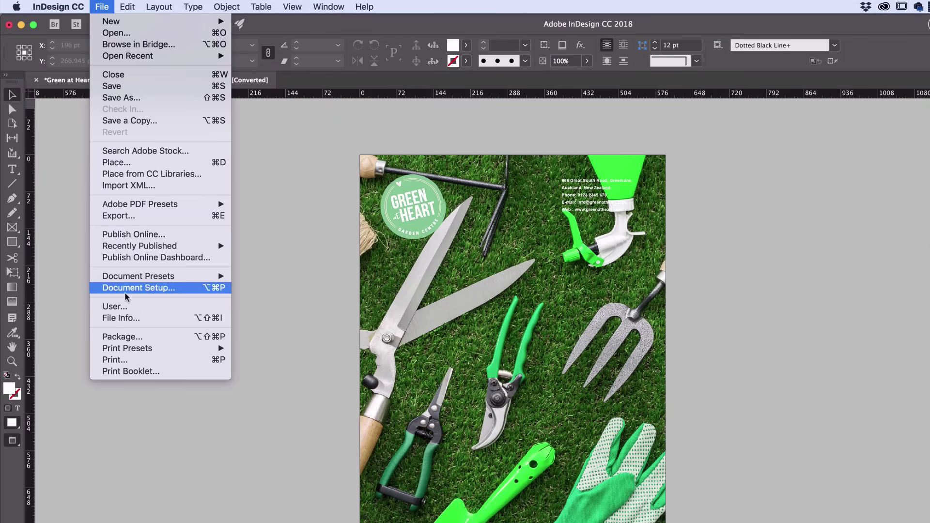
pyautogui.click(130, 161)
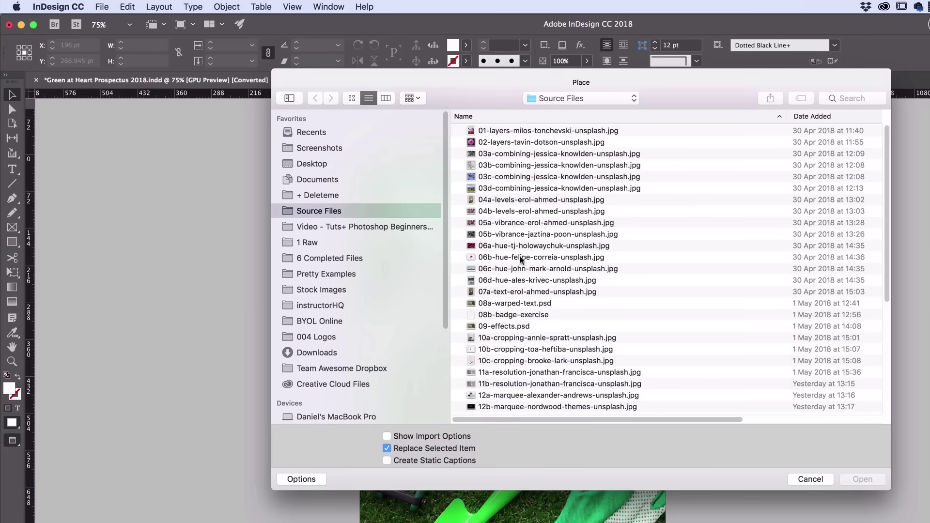
pyautogui.scroll(-10, 521, 259)
pyautogui.click(506, 411)
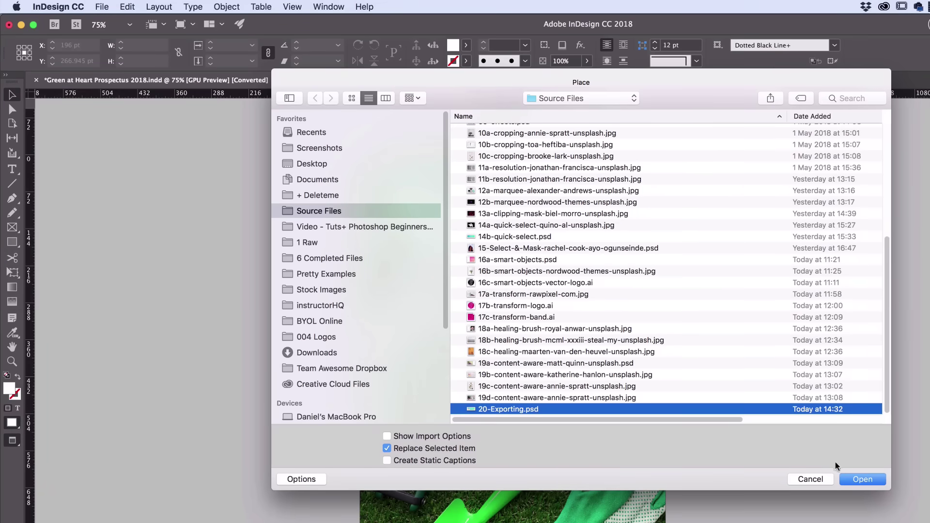
pyautogui.click(862, 479)
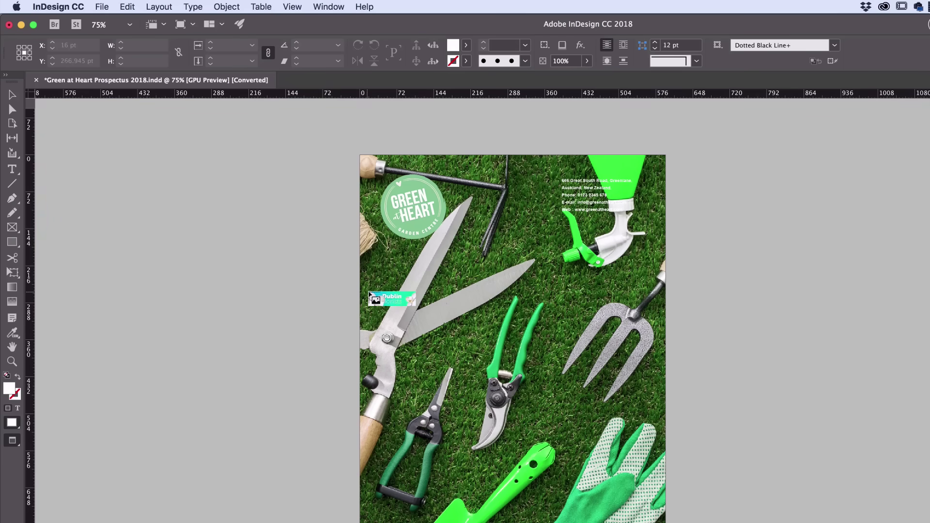
pyautogui.moveTo(369, 294); pyautogui.dragTo(661, 400)
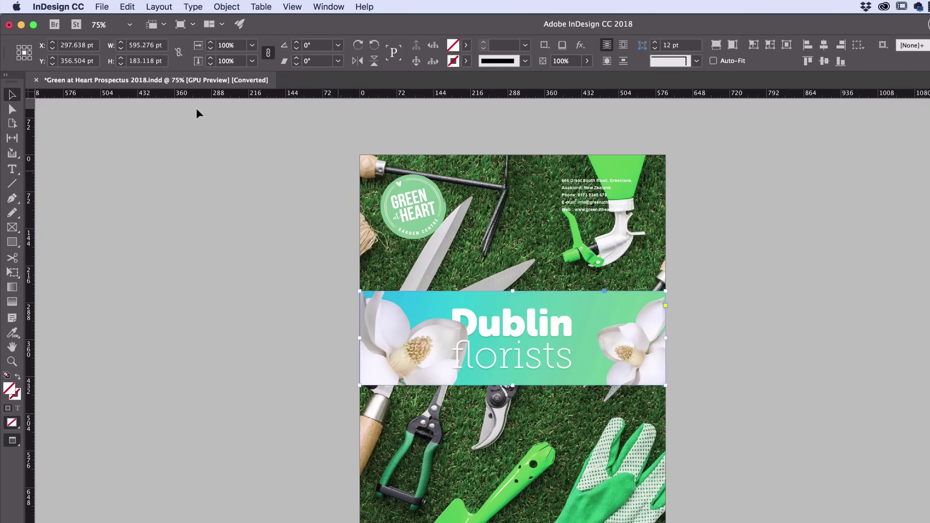
# Move the placed Dublin florists banner down to the lower part of the cover page and deselect it.
pyautogui.moveTo(444, 346); pyautogui.dragTo(451, 457)
pyautogui.scroll(-1, 759, 378)
pyautogui.click(759, 378)
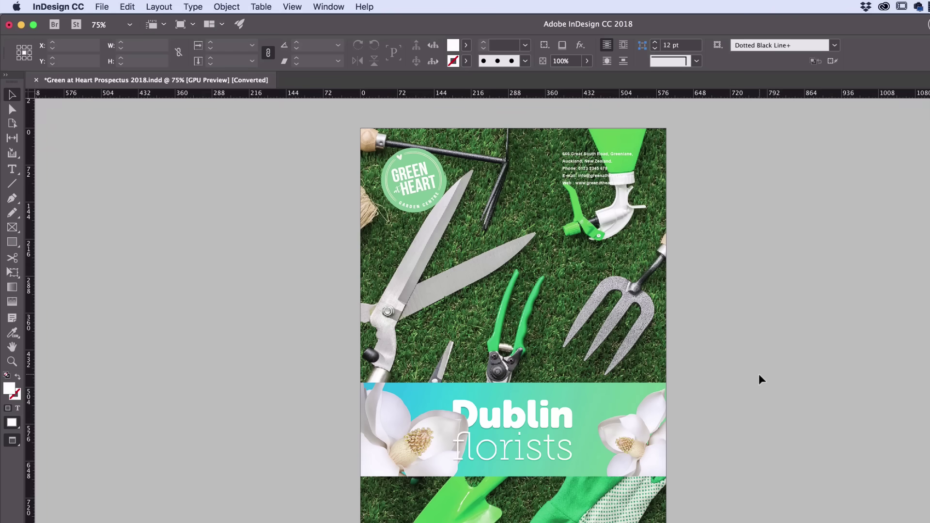
# Switch to Photoshop and reposition the large white flower slightly in the 20-Exporting.psd banner.
pyautogui.press('super+Tab')
pyautogui.press('super+Tab')
pyautogui.press('super+shift+Tab')
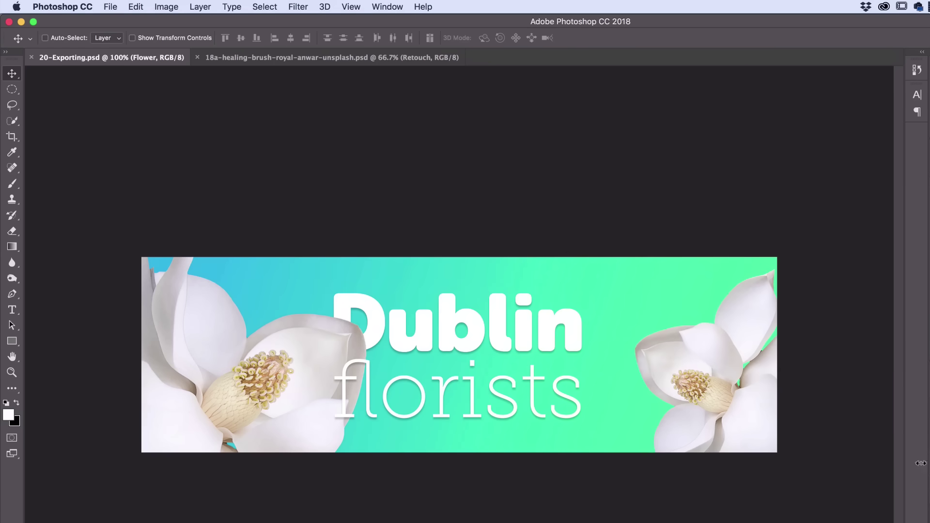
pyautogui.moveTo(758, 419); pyautogui.dragTo(726, 401)
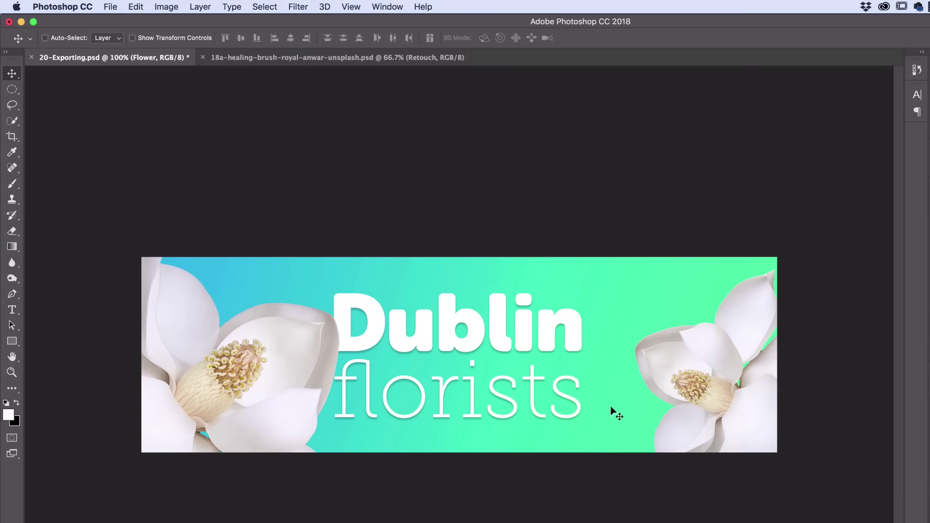
pyautogui.moveTo(276, 403); pyautogui.dragTo(302, 402)
# Add an Invert adjustment layer directly above the Background Gradient layer and save 20-Exporting.psd.
pyautogui.click(785, 400)
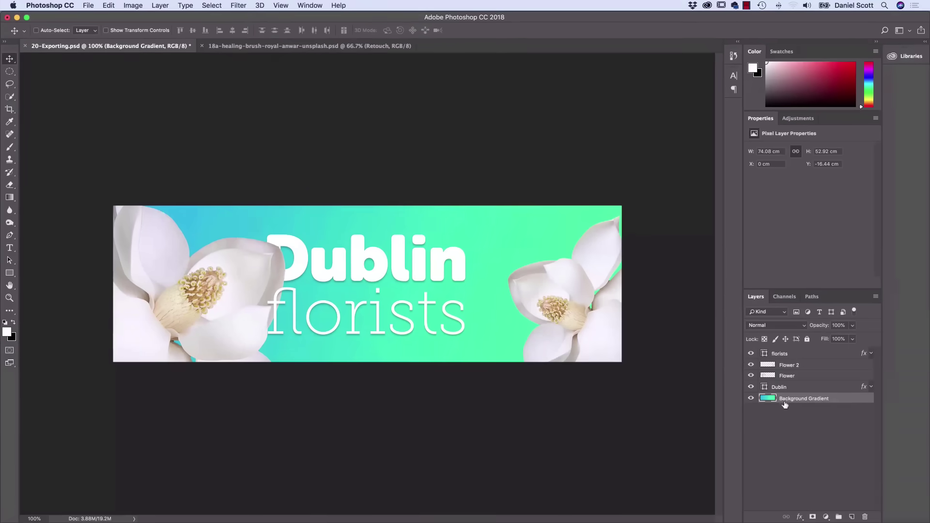
pyautogui.click(798, 122)
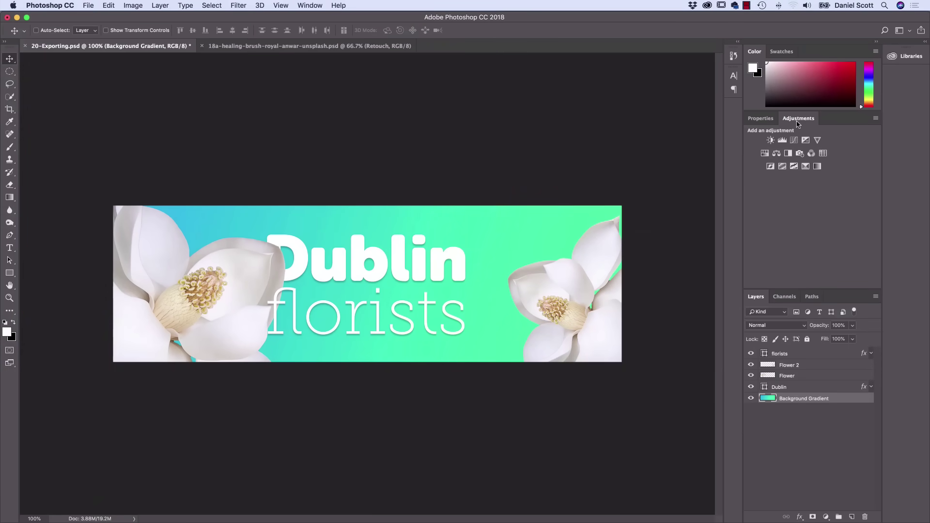
pyautogui.click(770, 166)
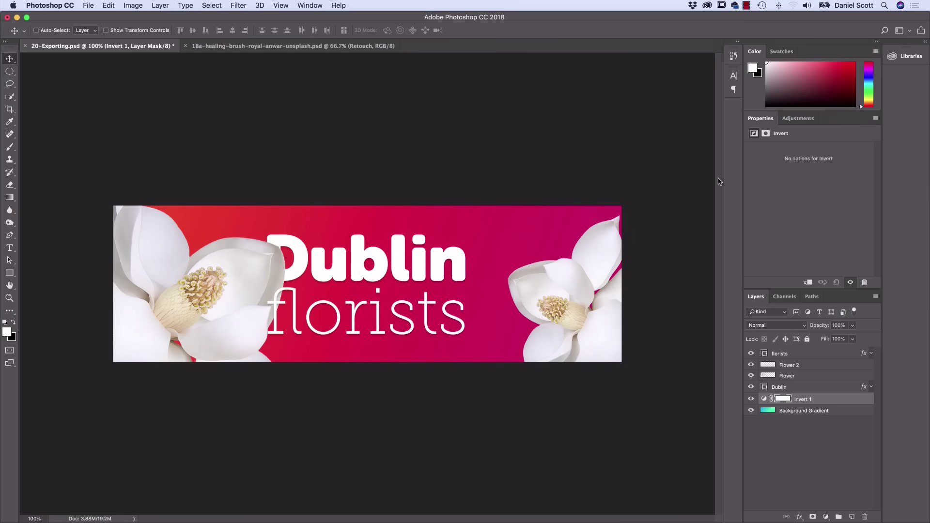
pyautogui.click(89, 6)
pyautogui.click(100, 97)
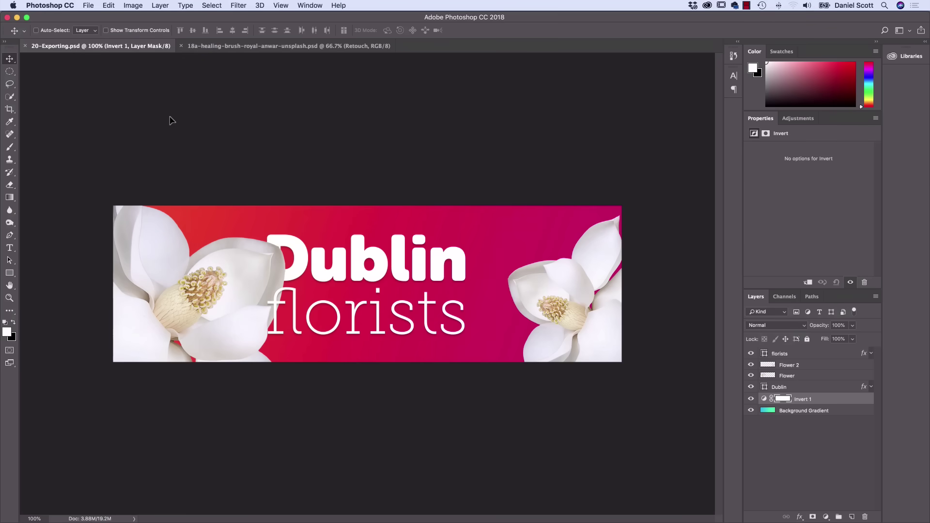
# Switch to InDesign and update the modified 20-Exporting.psd link on the cover page.
pyautogui.press('super+Tab')
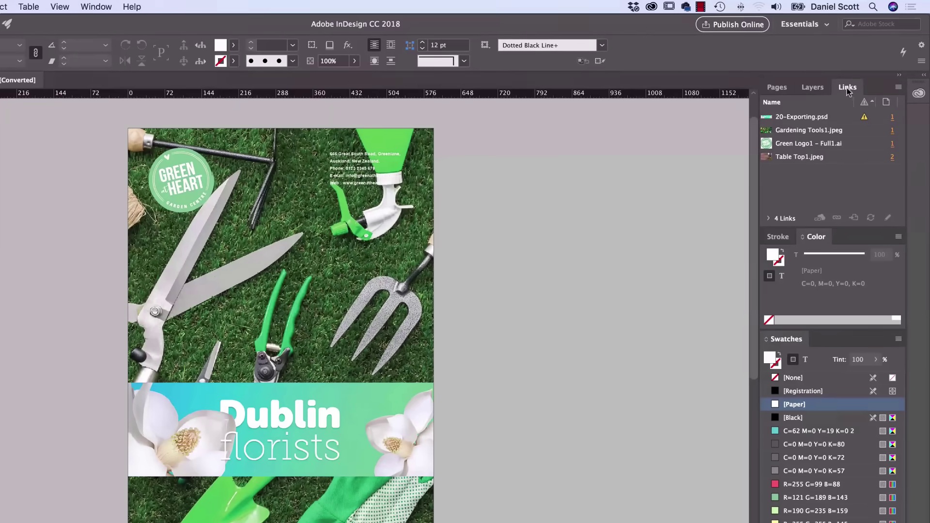
pyautogui.moveTo(866, 120)
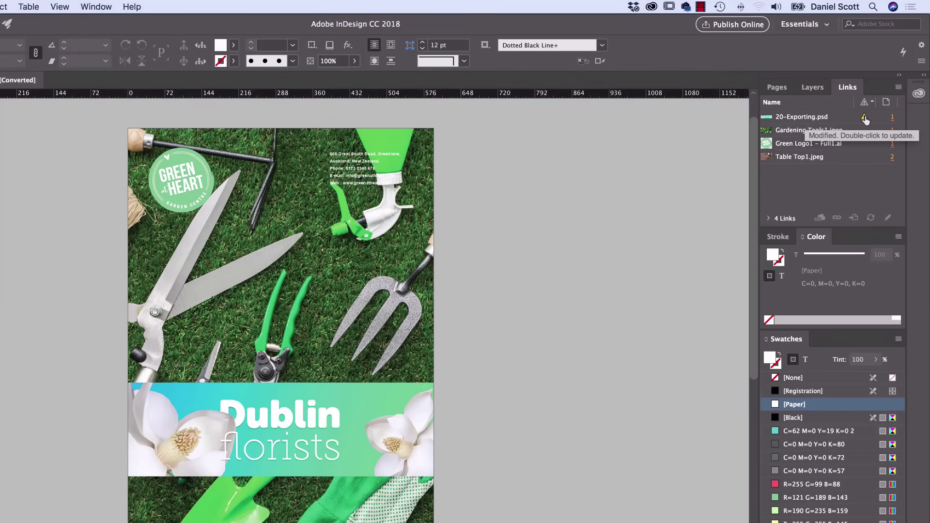
pyautogui.click(864, 119)
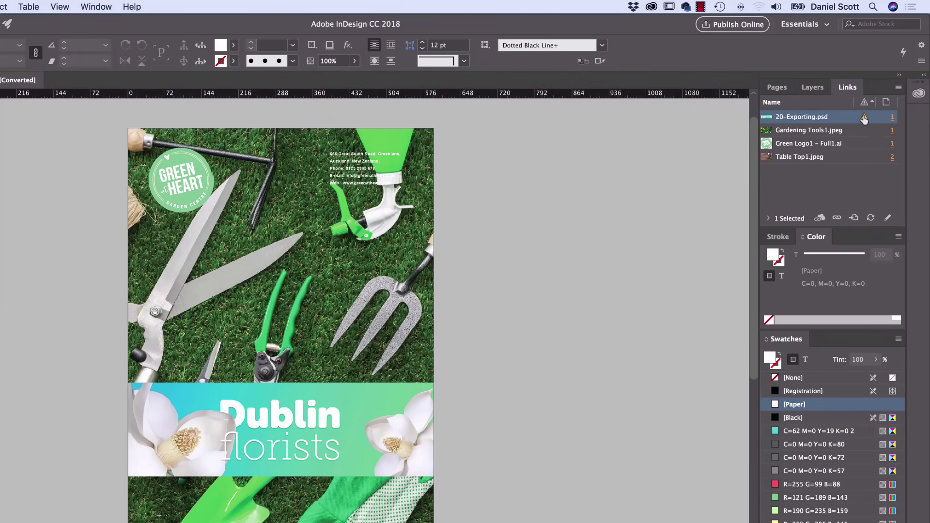
pyautogui.doubleClick(864, 119)
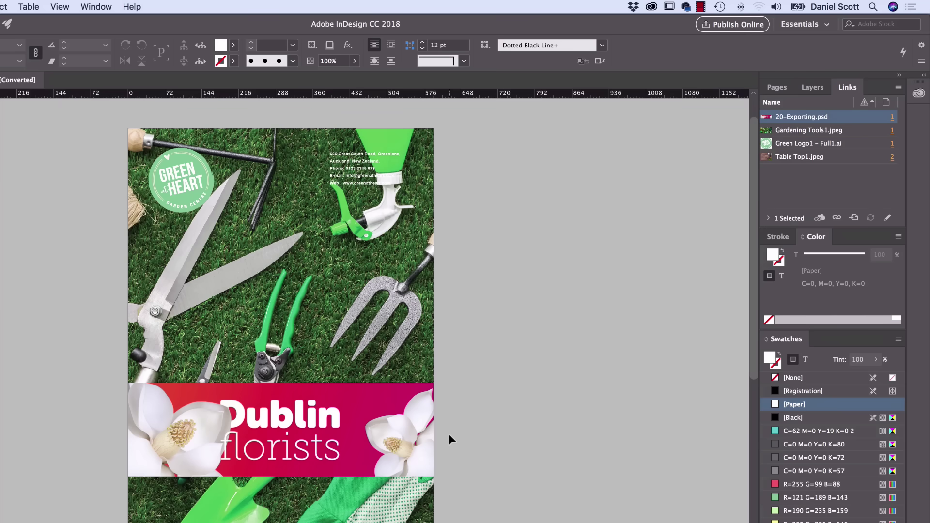
# Switch back to Photoshop and save the 20-Exporting banner to the Desktop in Photoshop PDF format, continuing to the PDF settings.
pyautogui.press('super+Tab')
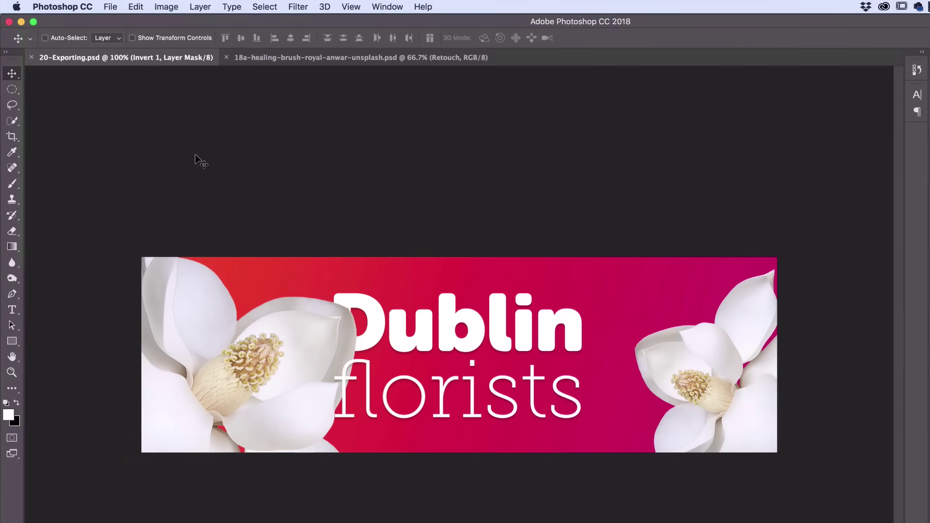
pyautogui.click(67, 56)
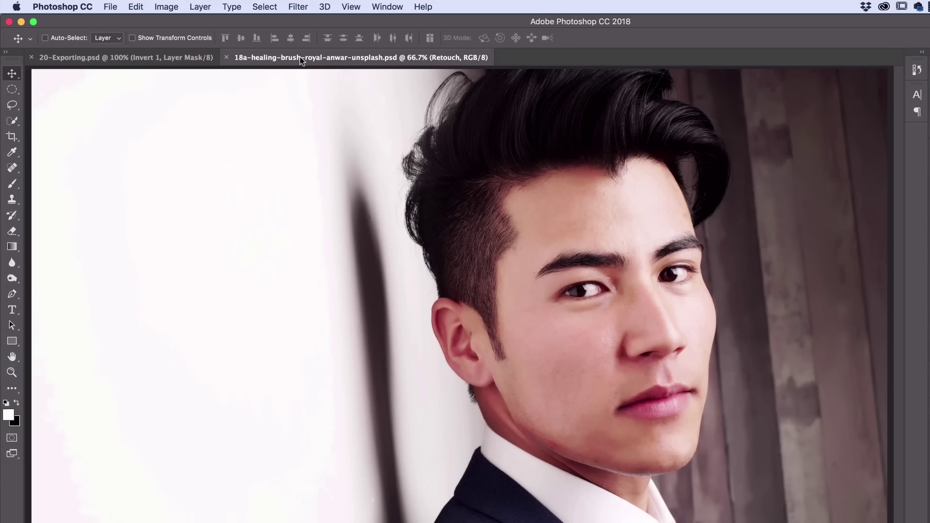
pyautogui.click(141, 63)
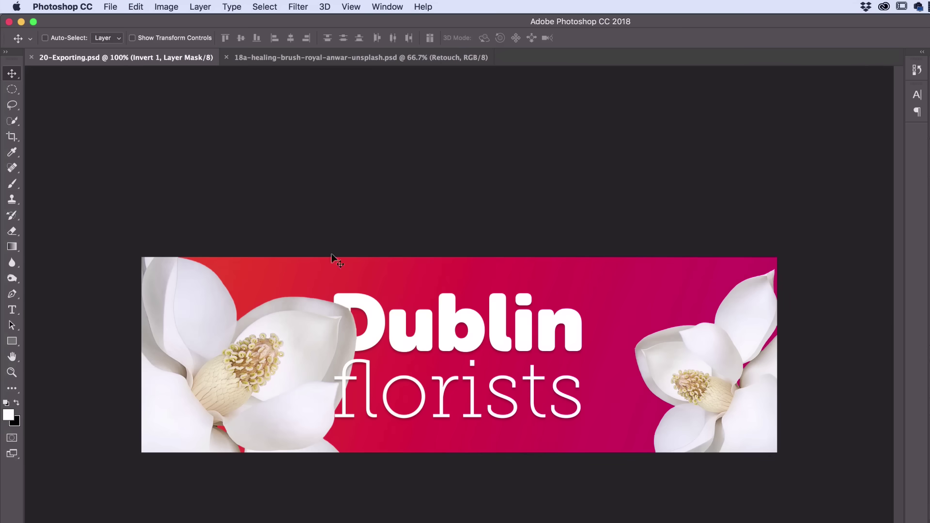
pyautogui.click(108, 5)
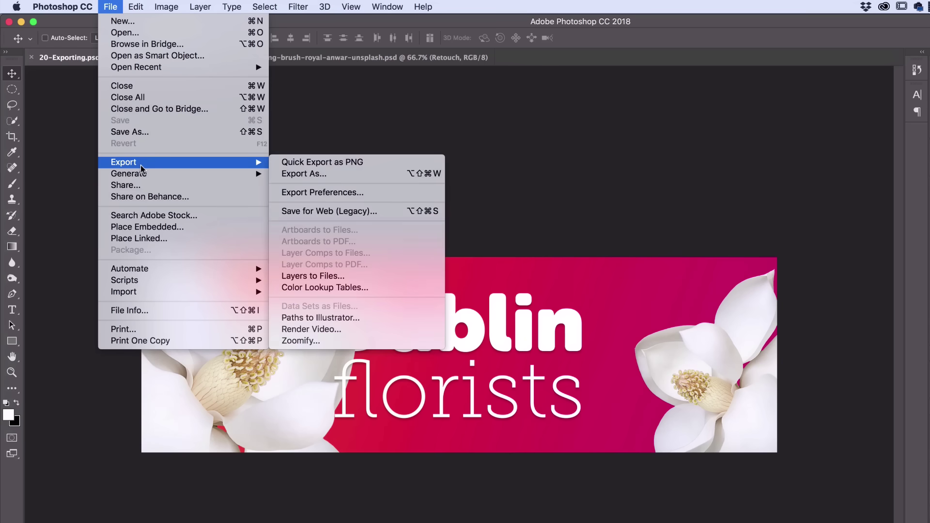
pyautogui.click(126, 132)
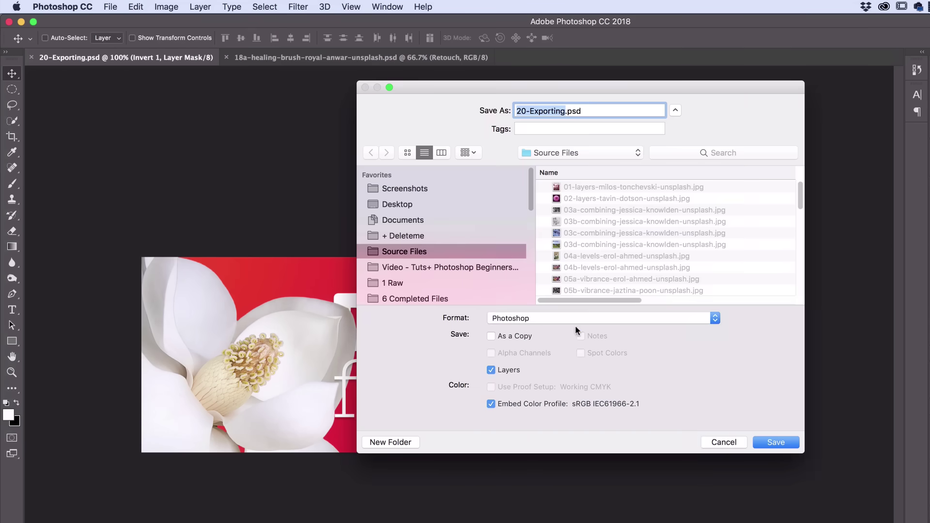
pyautogui.click(550, 318)
pyautogui.click(504, 319)
pyautogui.click(524, 318)
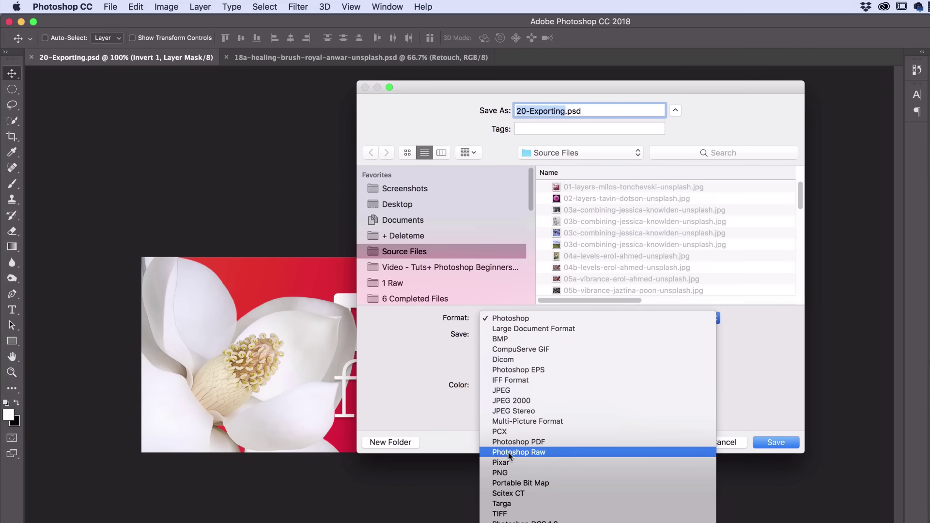
pyautogui.click(521, 442)
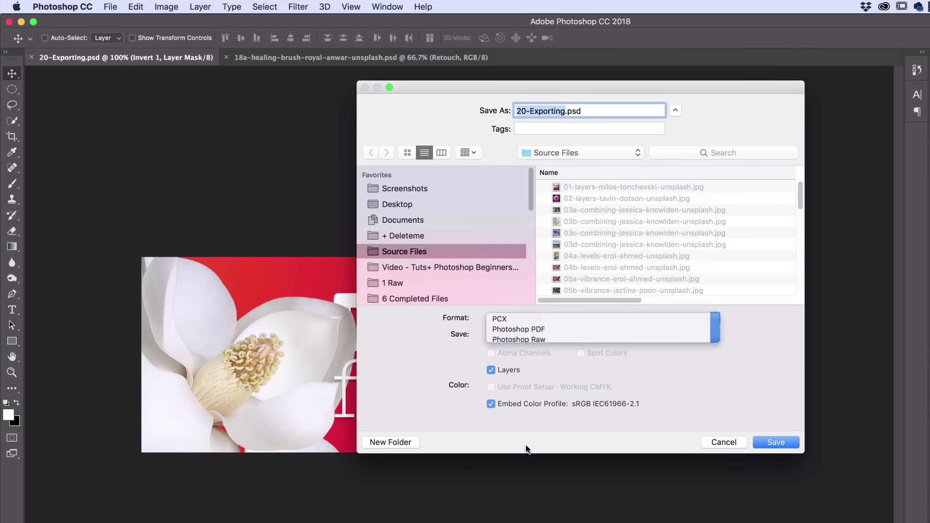
pyautogui.click(402, 189)
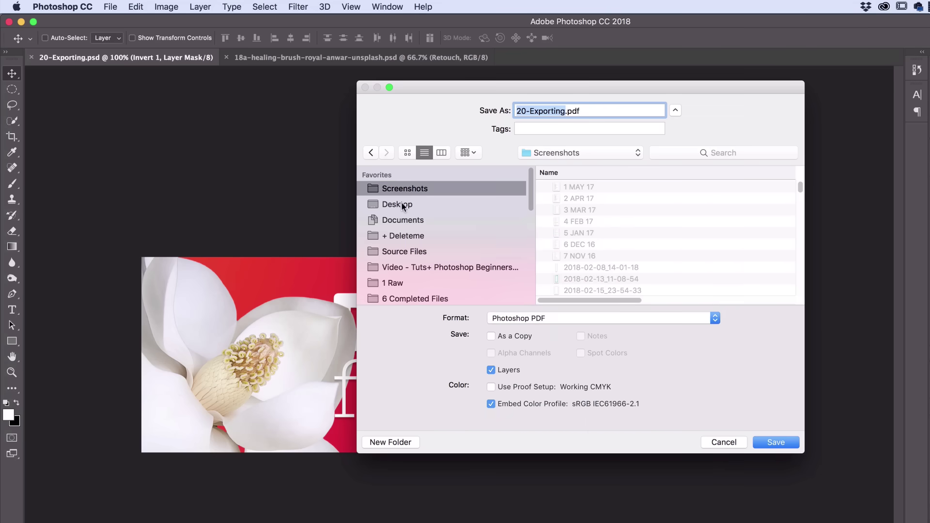
pyautogui.click(403, 204)
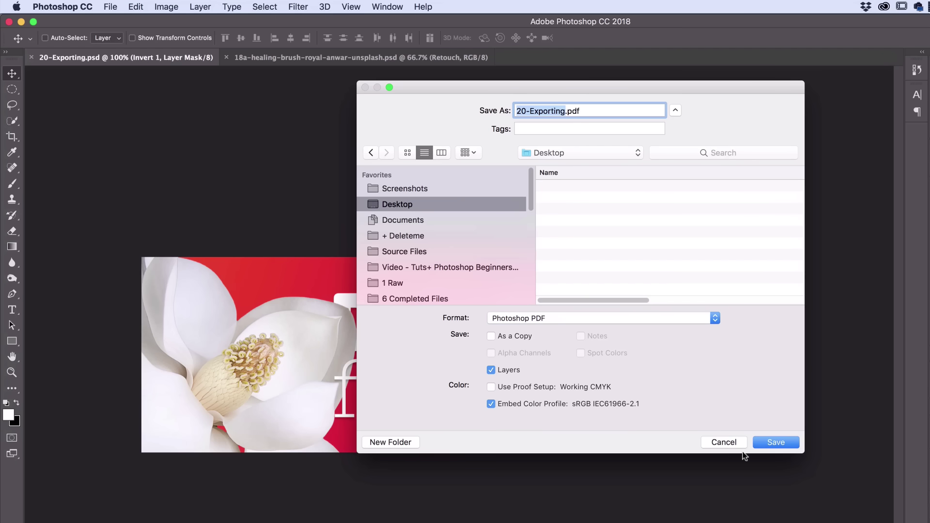
pyautogui.click(782, 442)
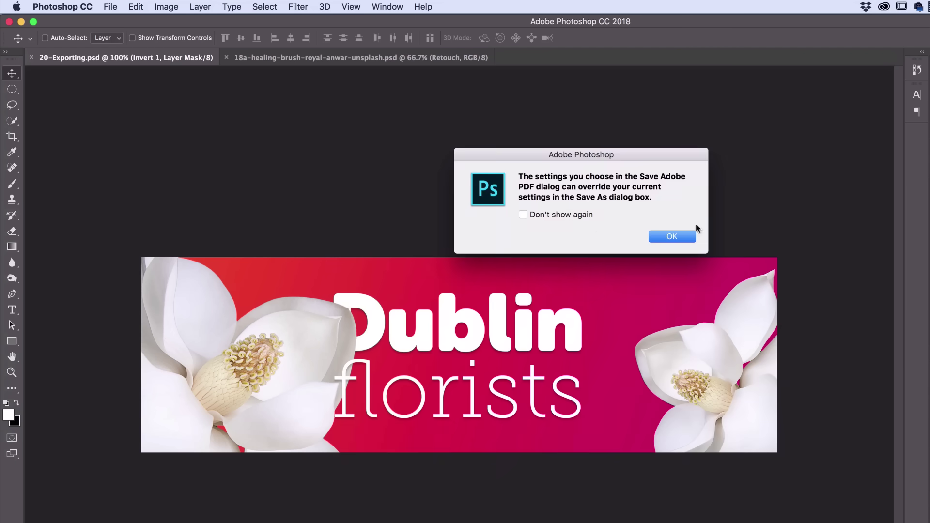
pyautogui.click(680, 236)
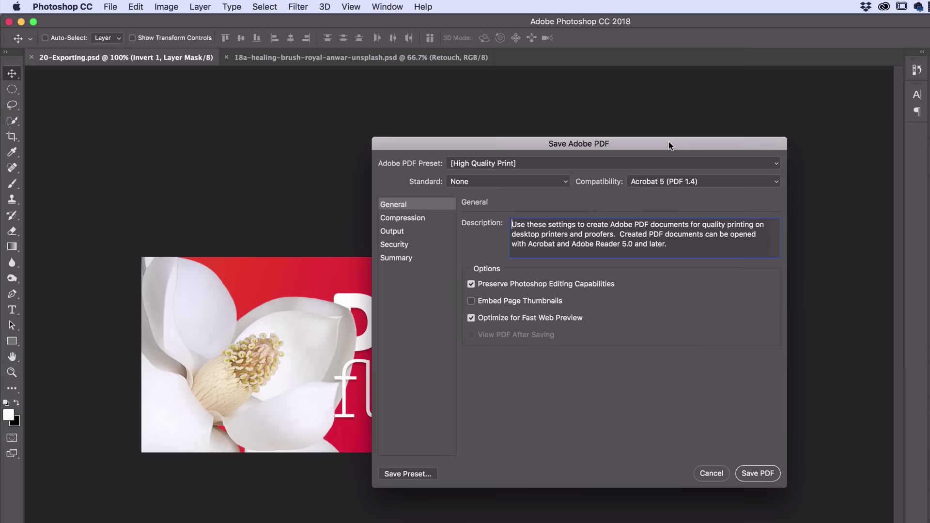
# Save the PDF with the High Quality Print preset and Preserve Photoshop Editing Capabilities turned off.
pyautogui.moveTo(668, 143); pyautogui.dragTo(584, 124)
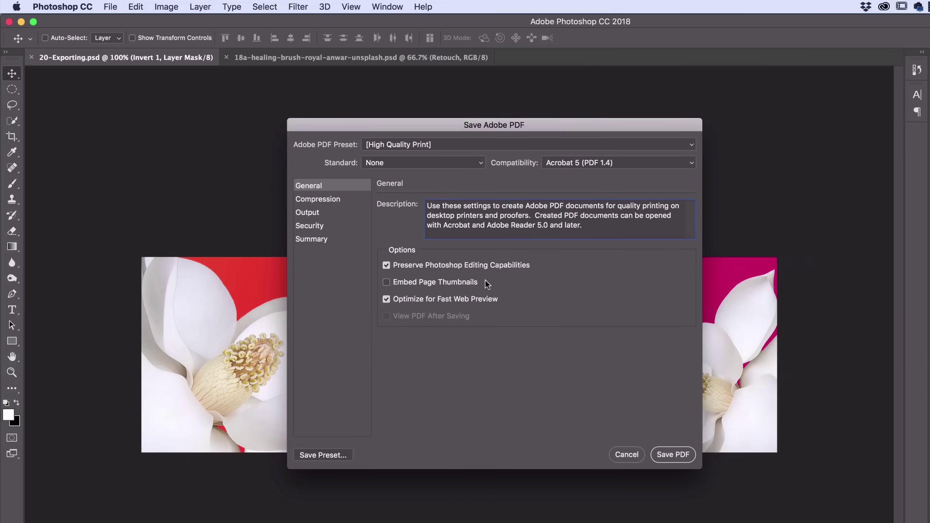
pyautogui.click(387, 266)
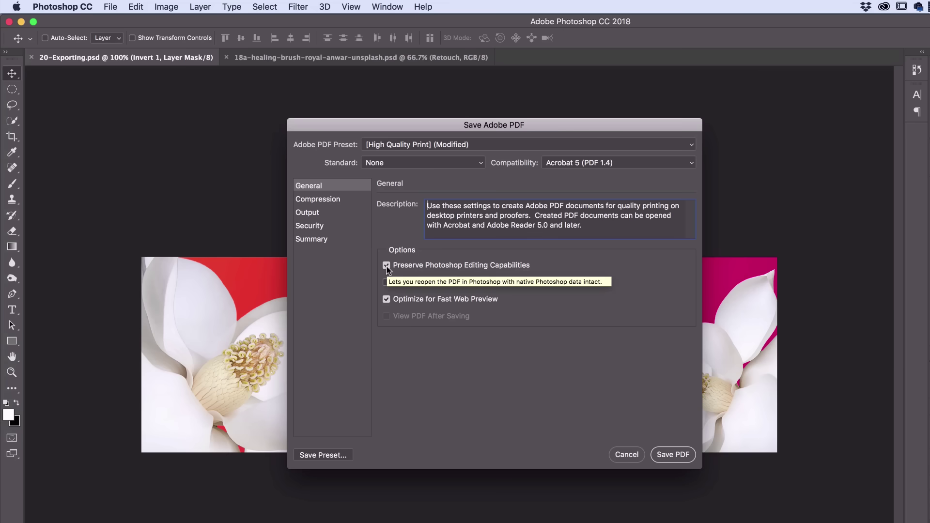
pyautogui.click(388, 266)
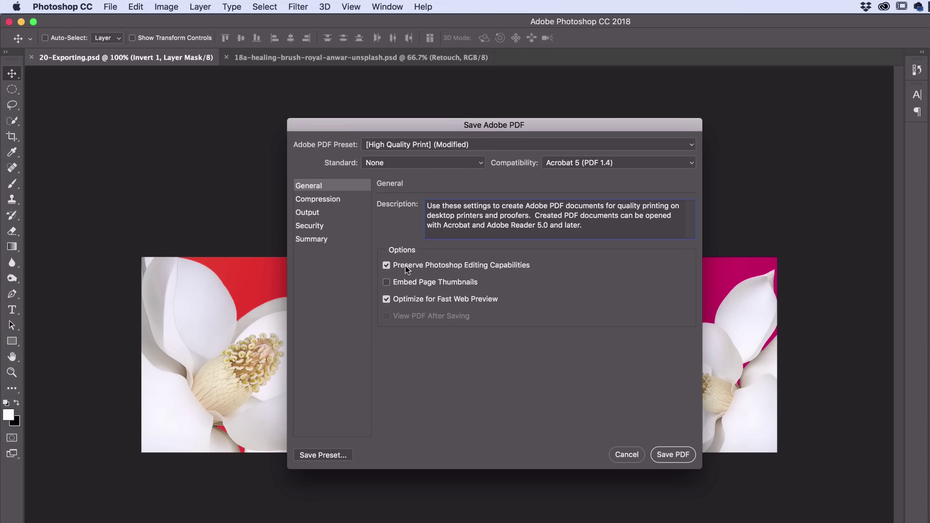
pyautogui.click(396, 147)
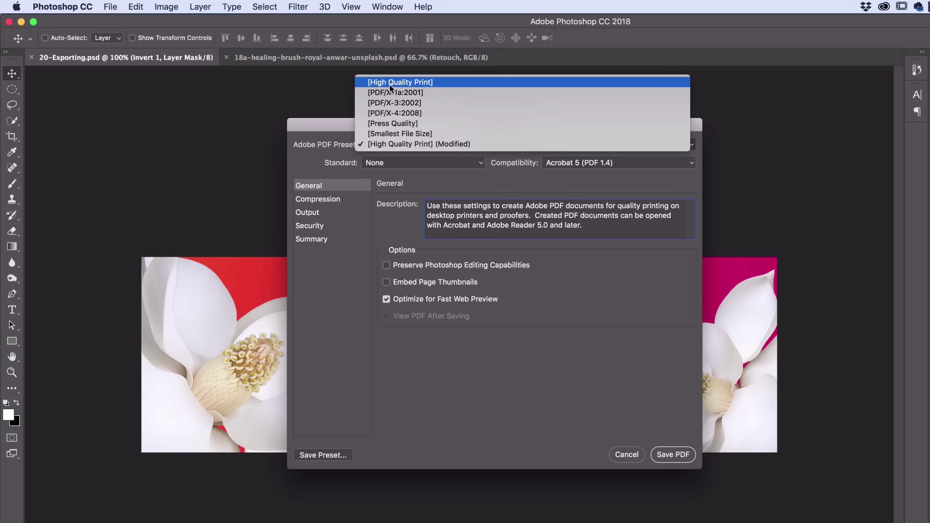
pyautogui.click(400, 83)
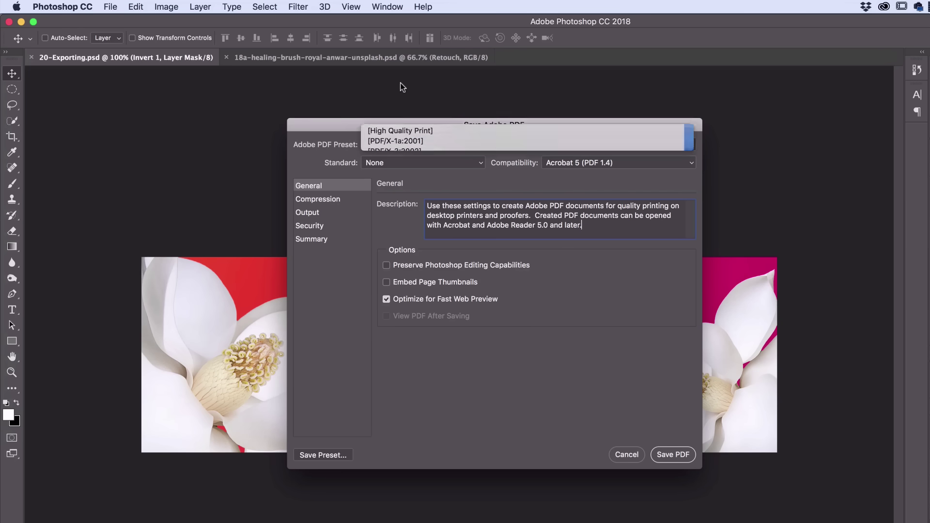
pyautogui.click(385, 266)
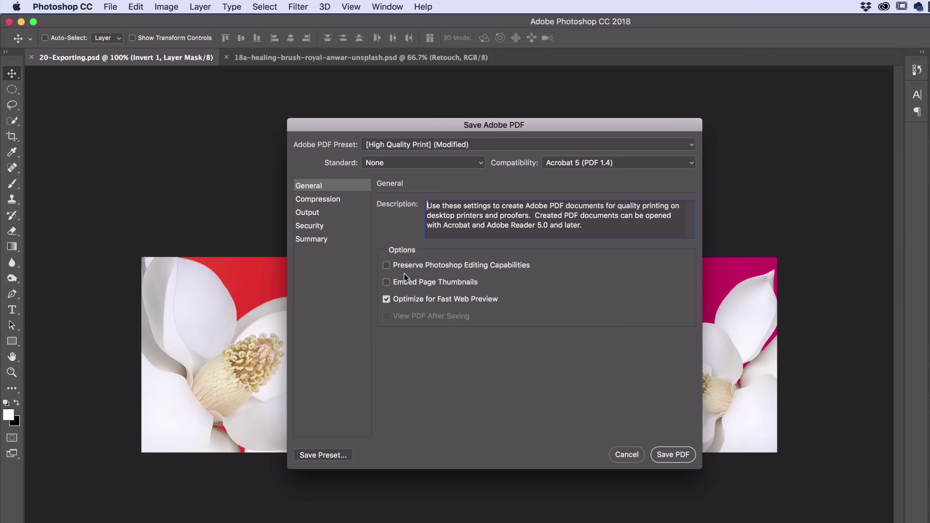
pyautogui.click(671, 454)
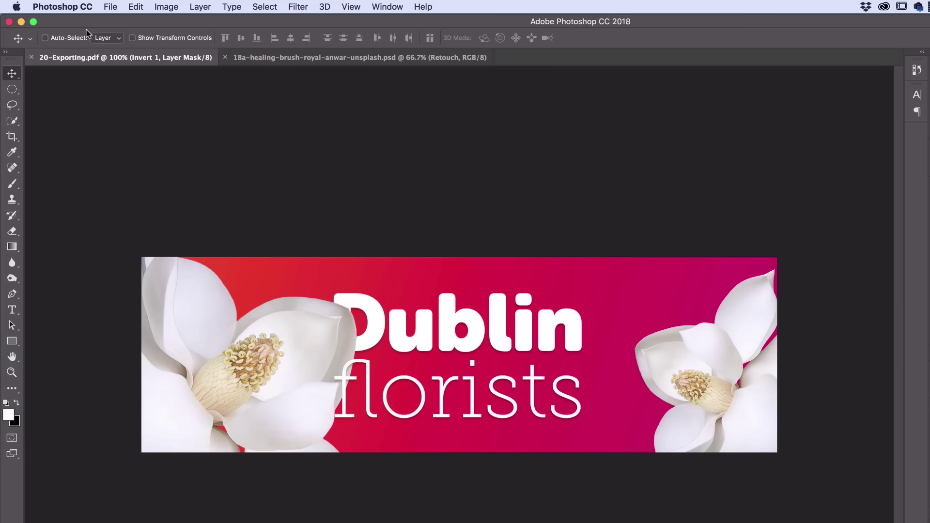
# Cancel closing the document and check the file size of 20-Exporting.pdf in the Desktop folder in Finder.
pyautogui.click(32, 58)
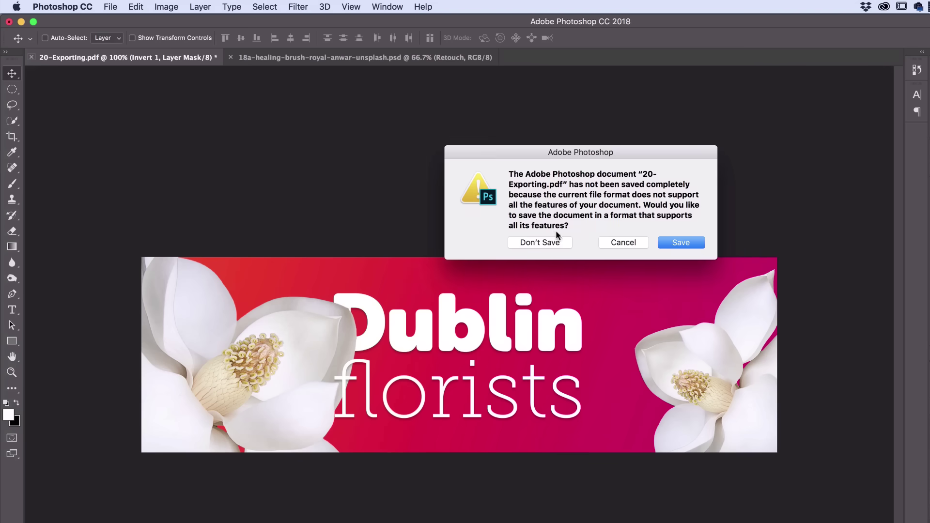
pyautogui.click(620, 242)
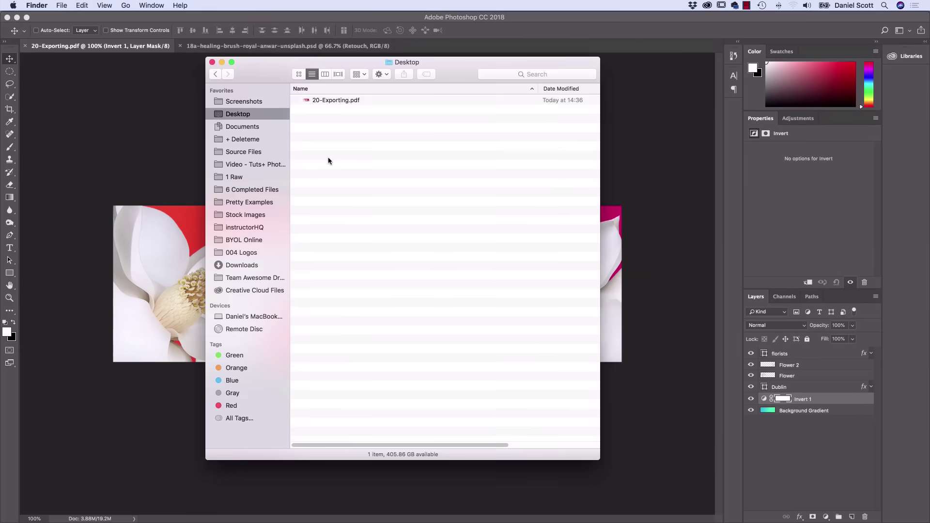
pyautogui.click(350, 100)
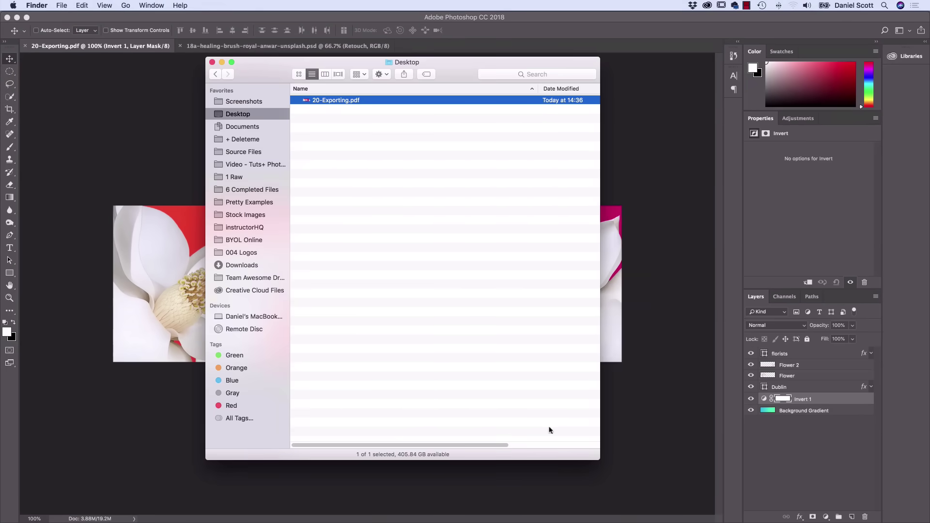
pyautogui.moveTo(503, 444); pyautogui.dragTo(575, 446)
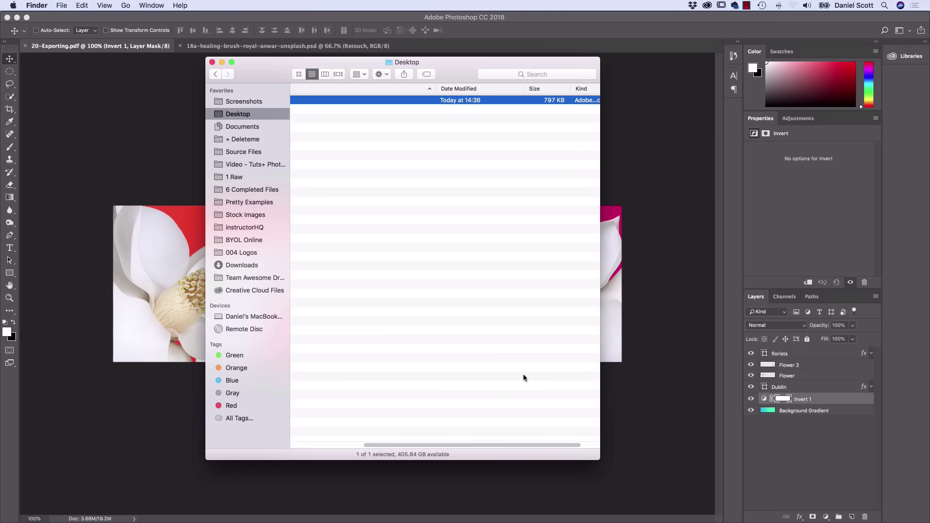
pyautogui.moveTo(515, 445); pyautogui.dragTo(430, 444)
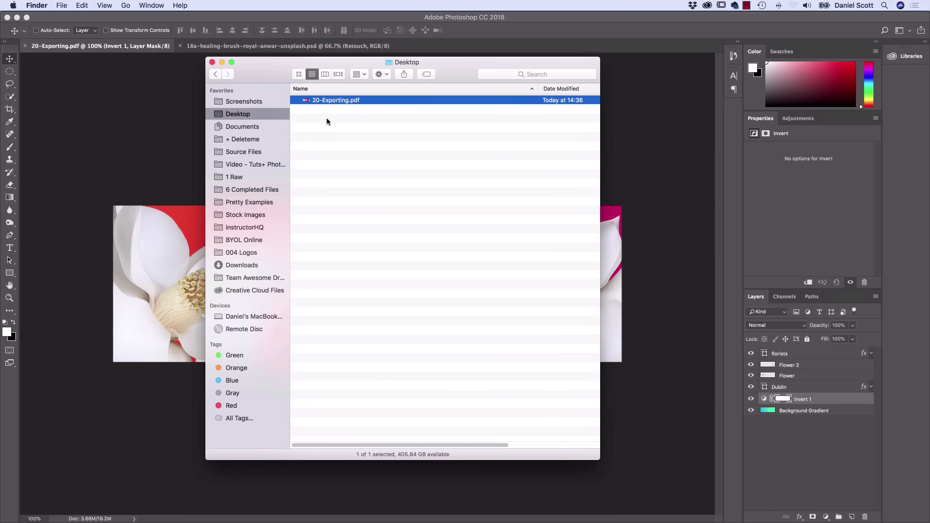
# Return to Photoshop and compare the 18a-healing-brush portrait with its Retouch layer hidden and shown.
pyautogui.click(151, 135)
pyautogui.click(254, 48)
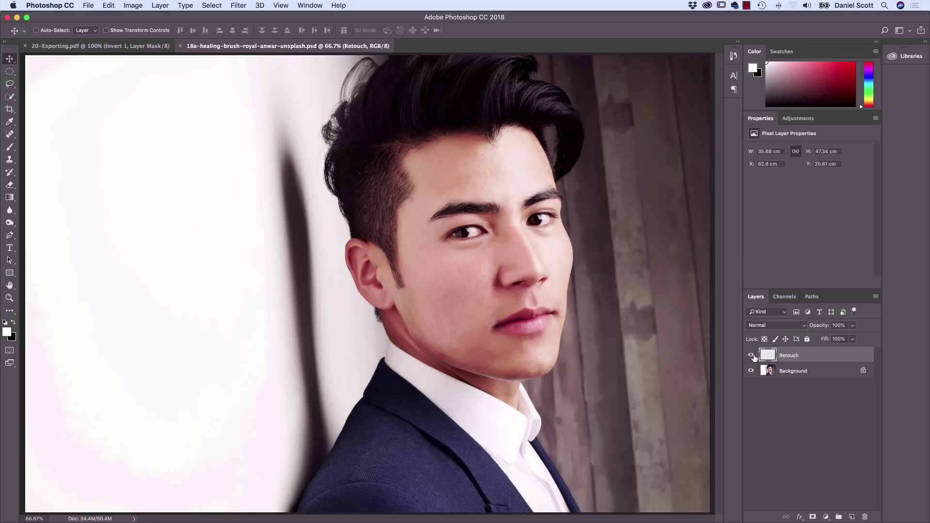
pyautogui.click(750, 355)
pyautogui.click(750, 355)
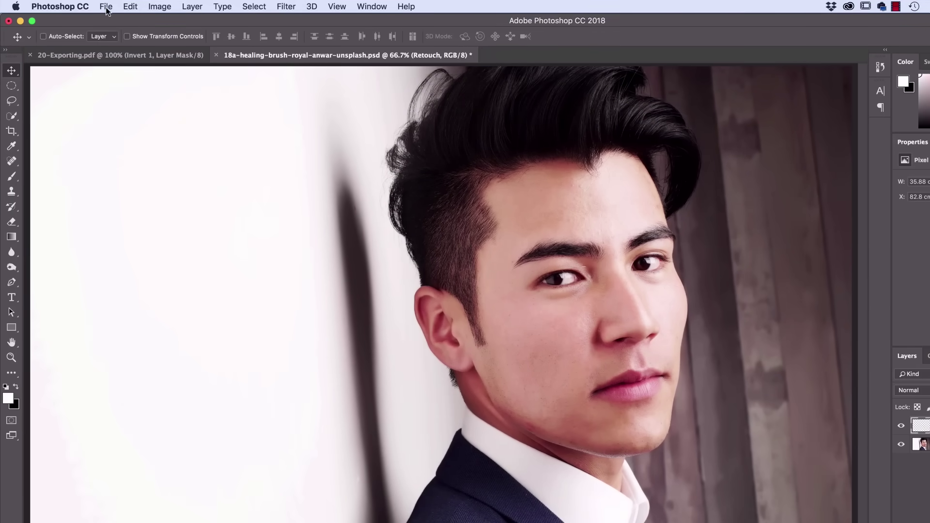
# Save the 18a-healing-brush portrait as a JPEG named Model.jpg on the Desktop with the quality raised to the maximum.
pyautogui.click(105, 7)
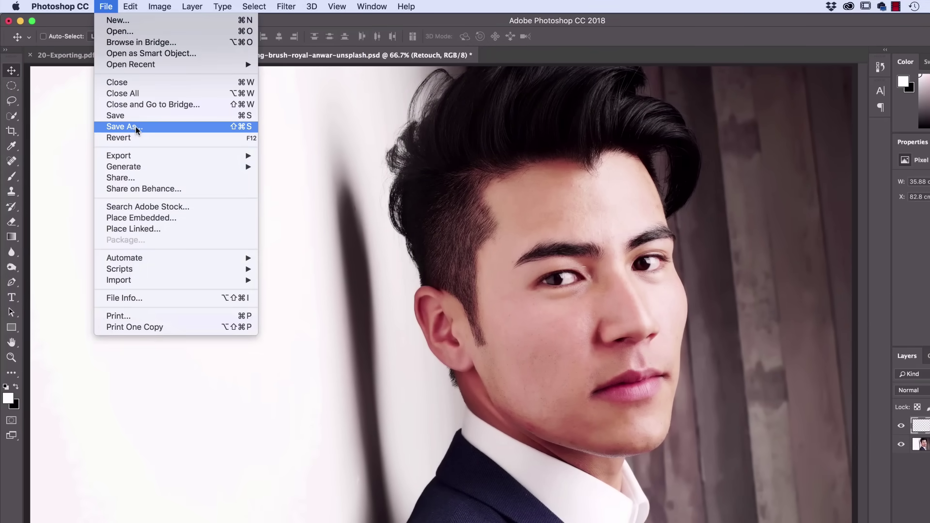
pyautogui.click(137, 127)
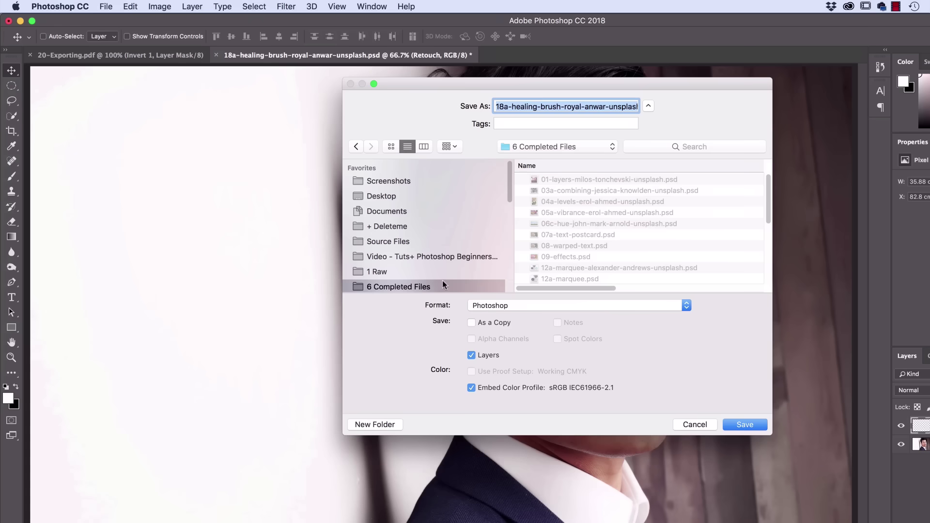
pyautogui.click(546, 306)
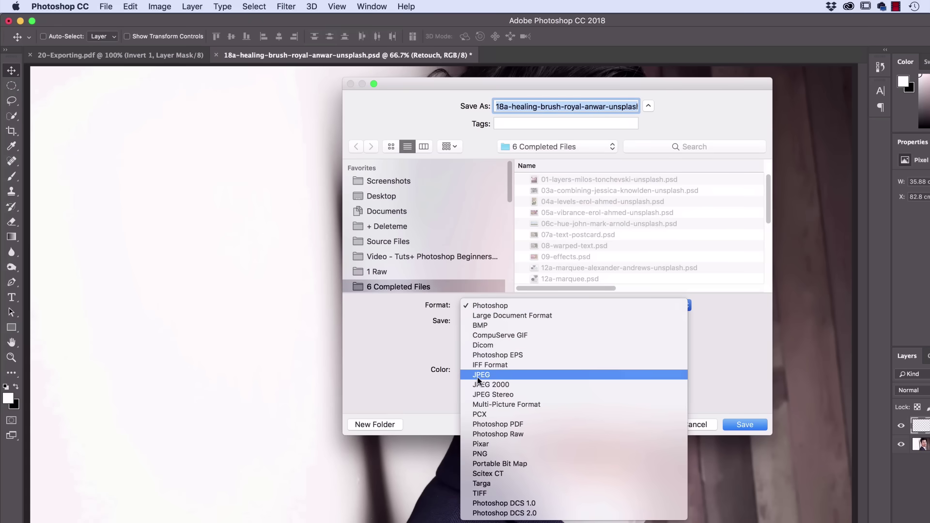
pyautogui.click(490, 377)
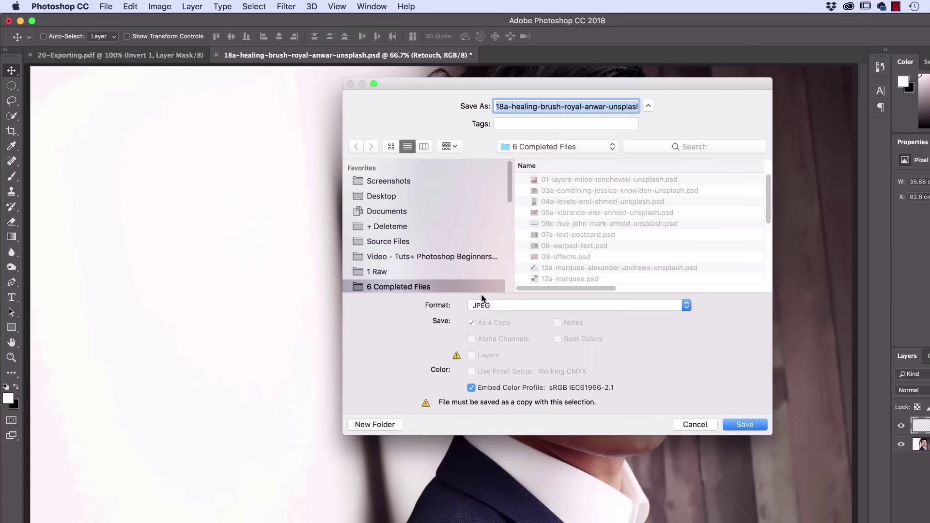
pyautogui.click(417, 186)
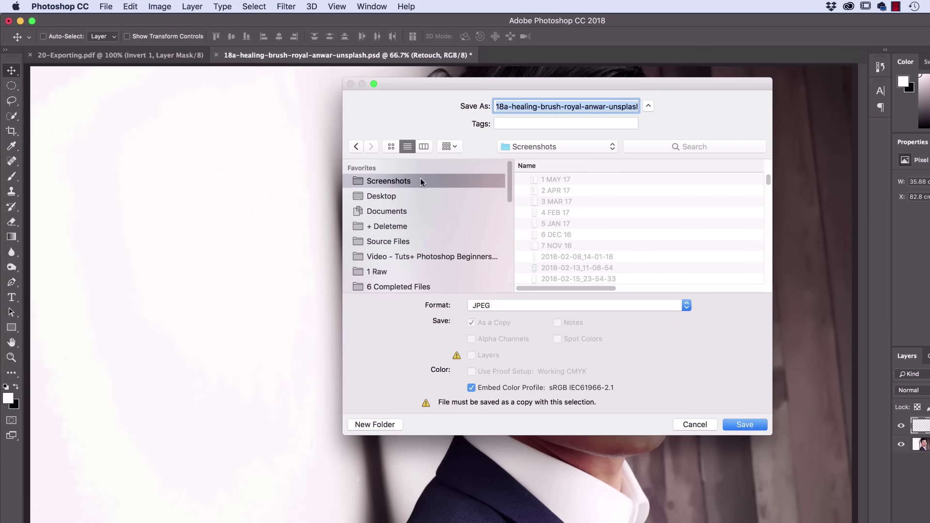
pyautogui.click(403, 196)
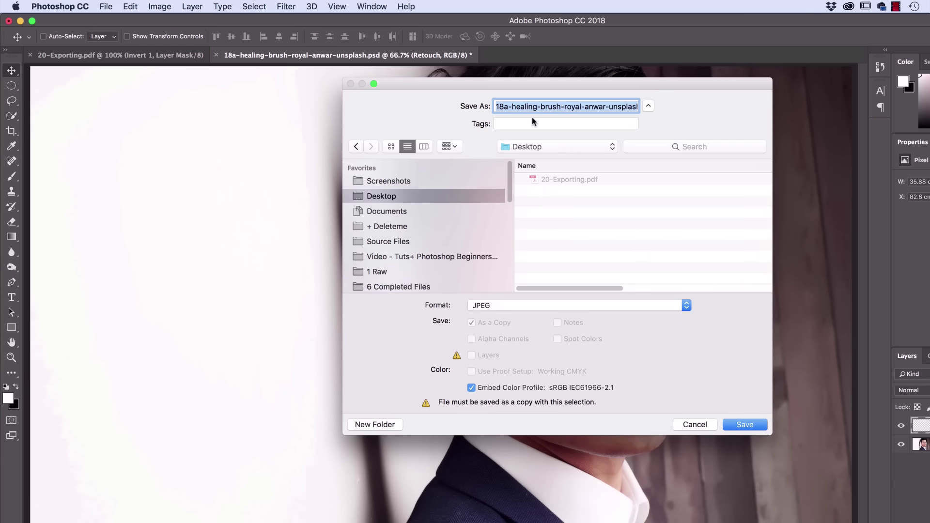
pyautogui.write('Model.jpg')
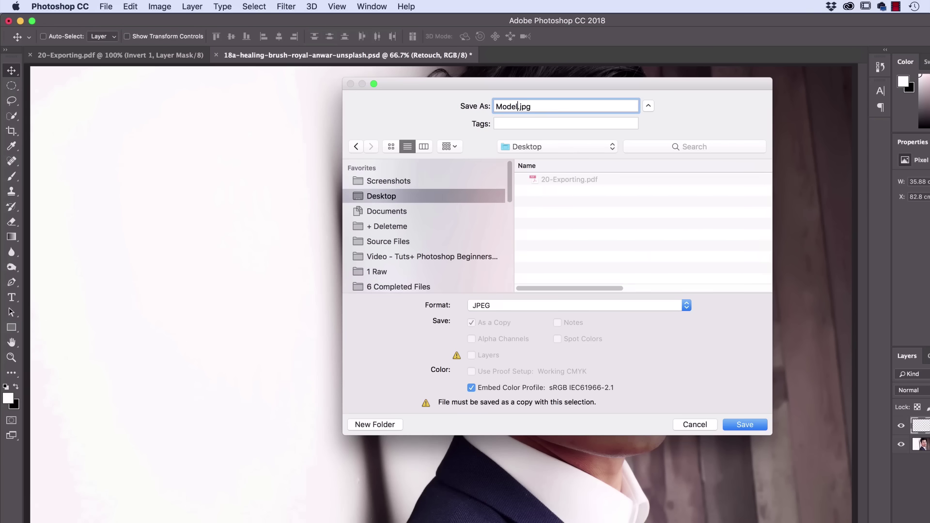
pyautogui.click(744, 425)
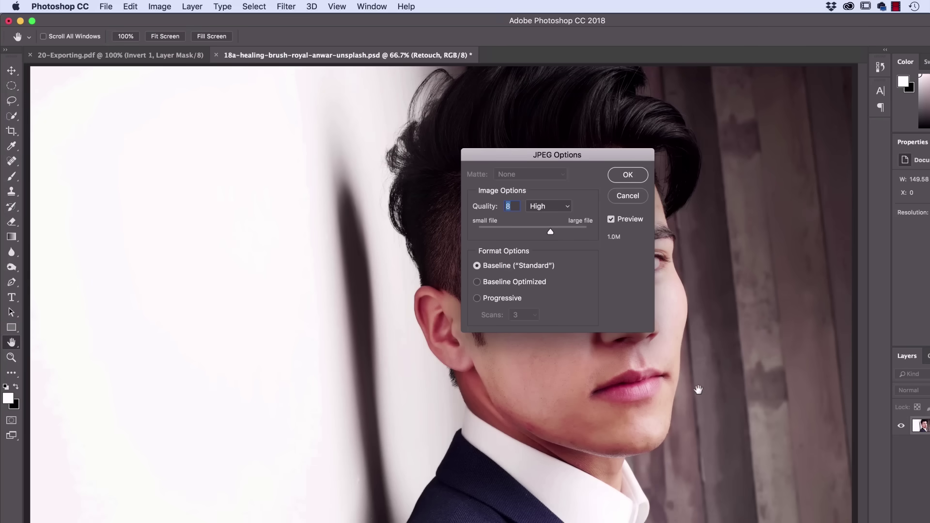
pyautogui.moveTo(550, 231); pyautogui.dragTo(587, 231)
pyautogui.click(625, 174)
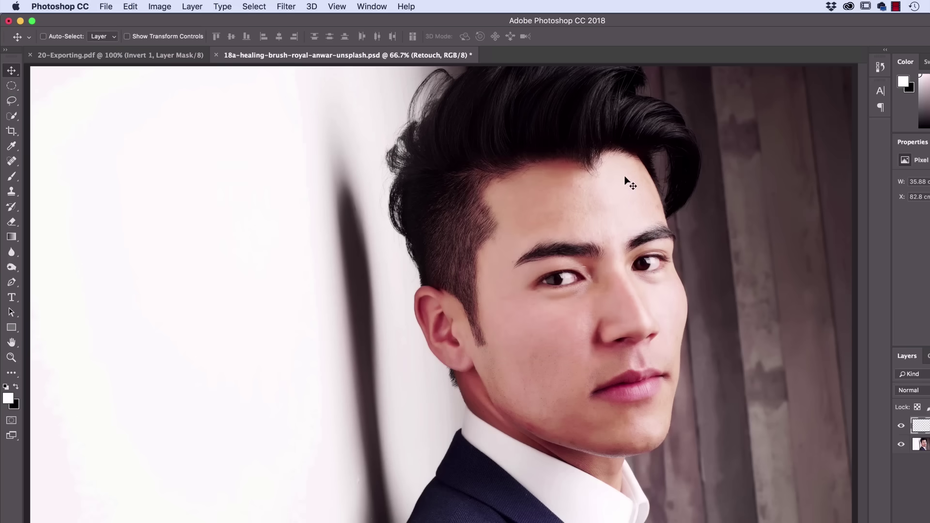
# Switch to Finder and check the file size of Model.jpg in the Desktop folder.
pyautogui.press('super+Tab')
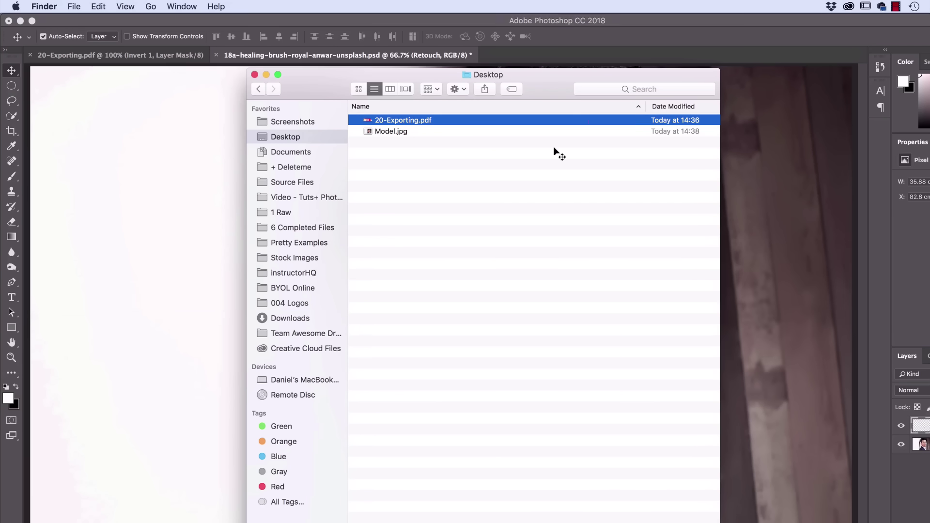
pyautogui.click(474, 301)
pyautogui.click(399, 135)
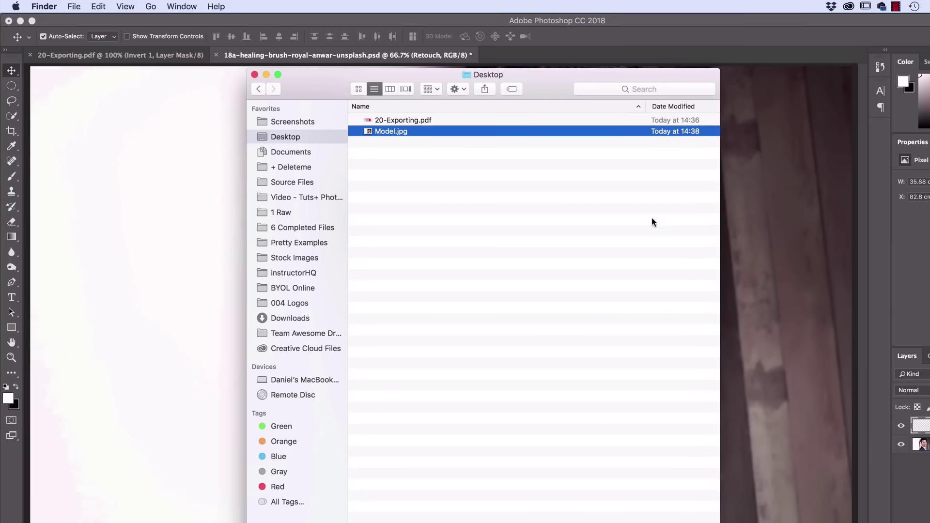
pyautogui.moveTo(643, 108); pyautogui.dragTo(546, 107)
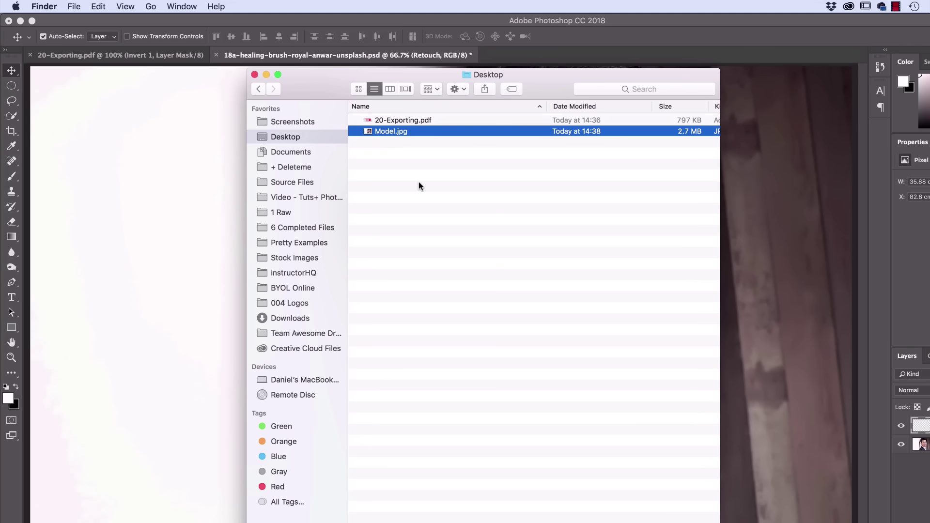
# Return to the 20-Exporting banner in Photoshop and start Export As with the JPG format.
pyautogui.click(184, 190)
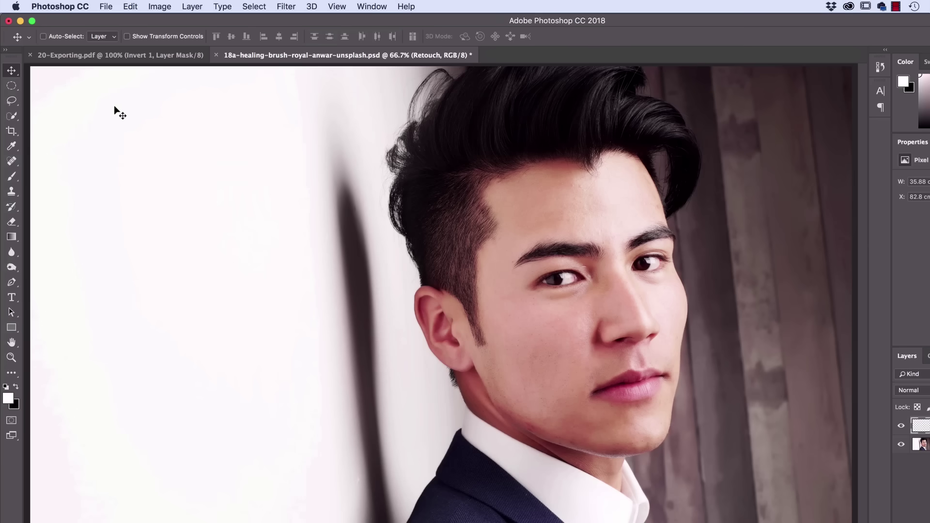
pyautogui.click(117, 57)
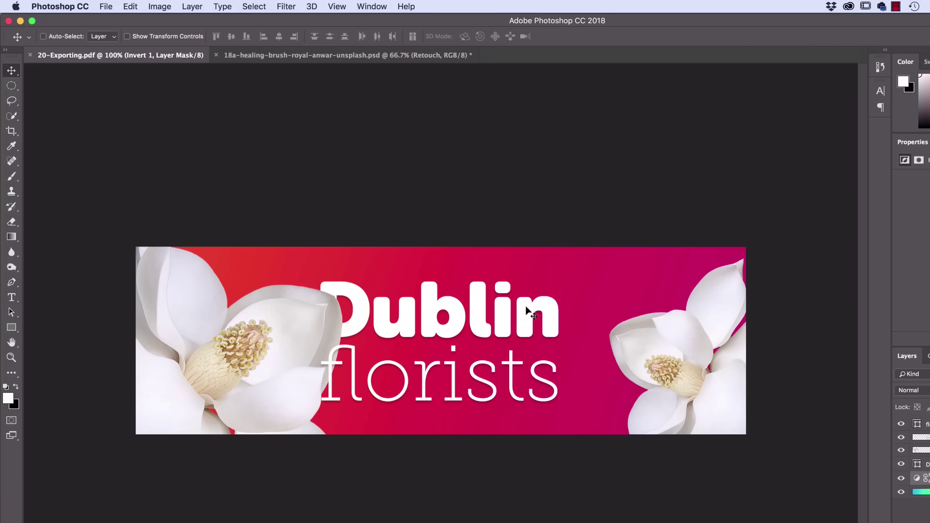
pyautogui.click(110, 6)
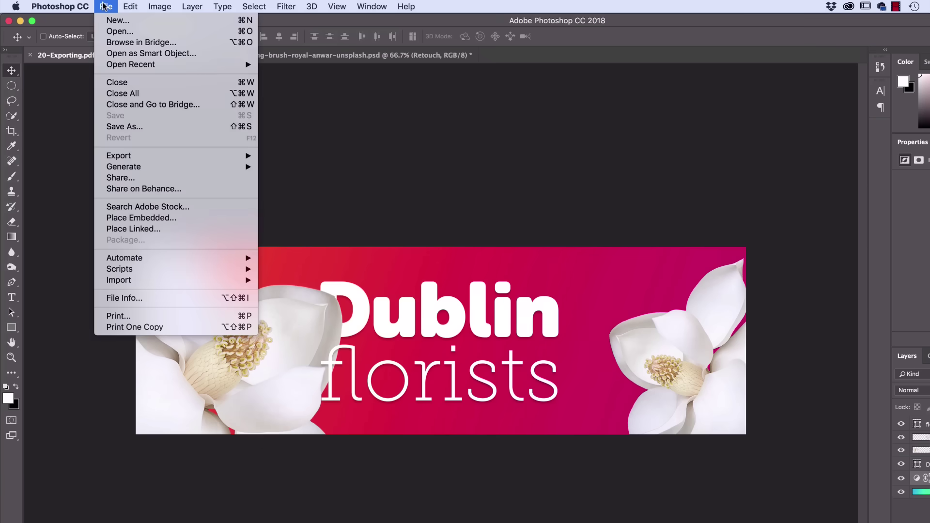
pyautogui.moveTo(123, 159)
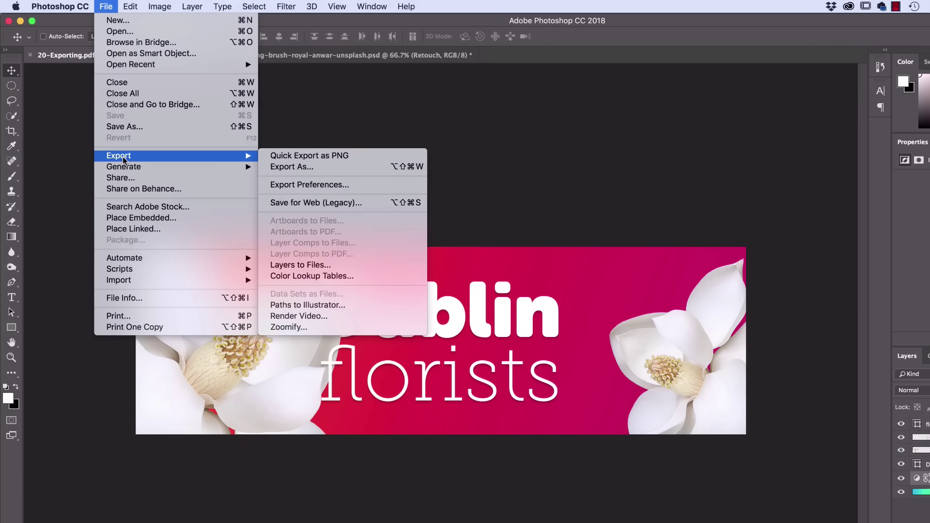
pyautogui.click(286, 167)
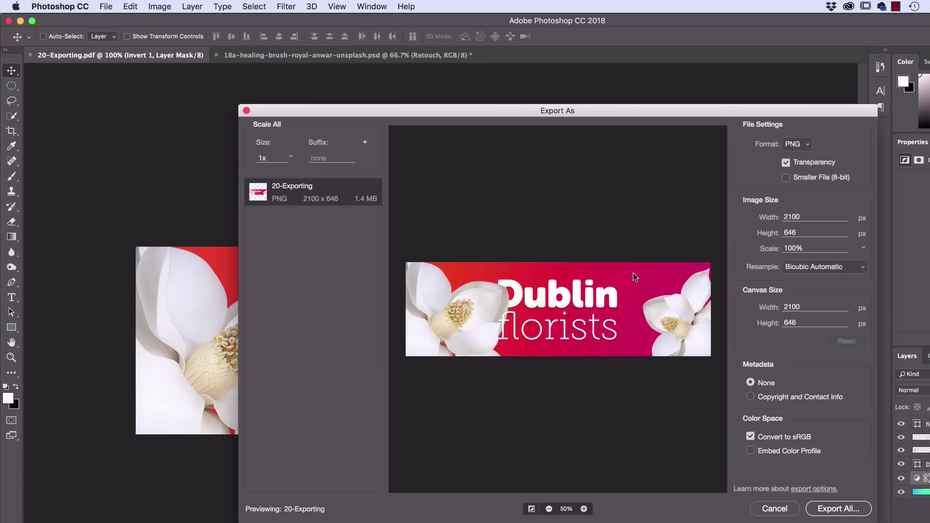
pyautogui.click(799, 147)
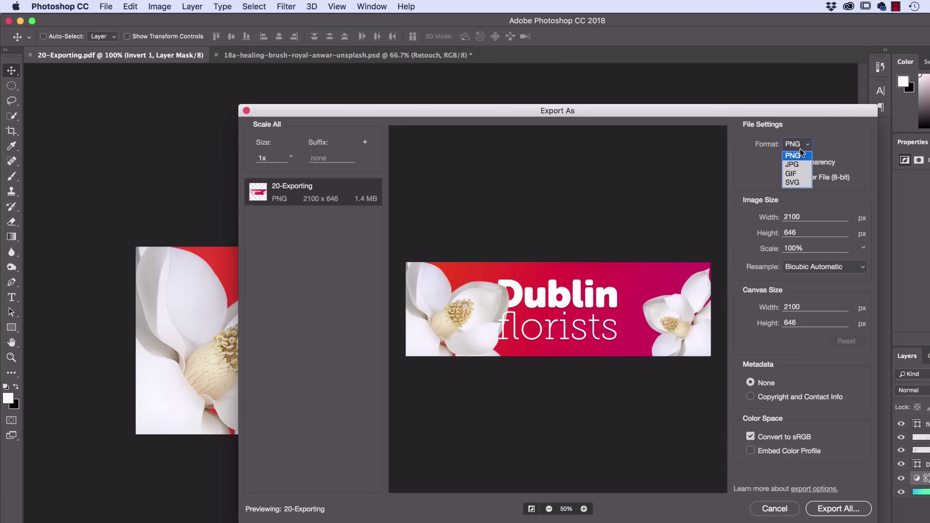
pyautogui.click(796, 154)
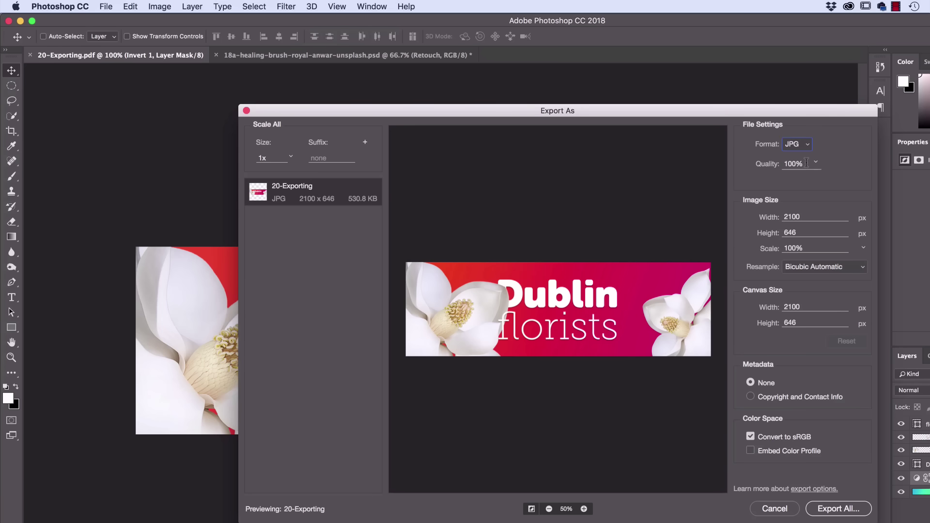
# Try a JPG quality of 2% and examine the banner's lettering in the enlarged export preview.
pyautogui.click(815, 164)
pyautogui.click(824, 150)
pyautogui.click(815, 164)
pyautogui.moveTo(823, 177); pyautogui.dragTo(759, 181)
pyautogui.click(584, 509)
pyautogui.click(584, 509)
pyautogui.click(584, 509)
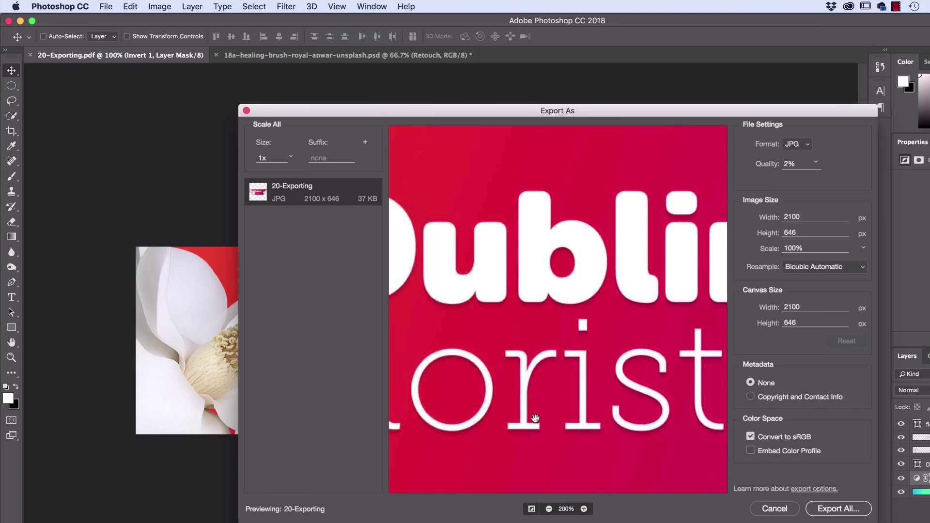
pyautogui.click(548, 508)
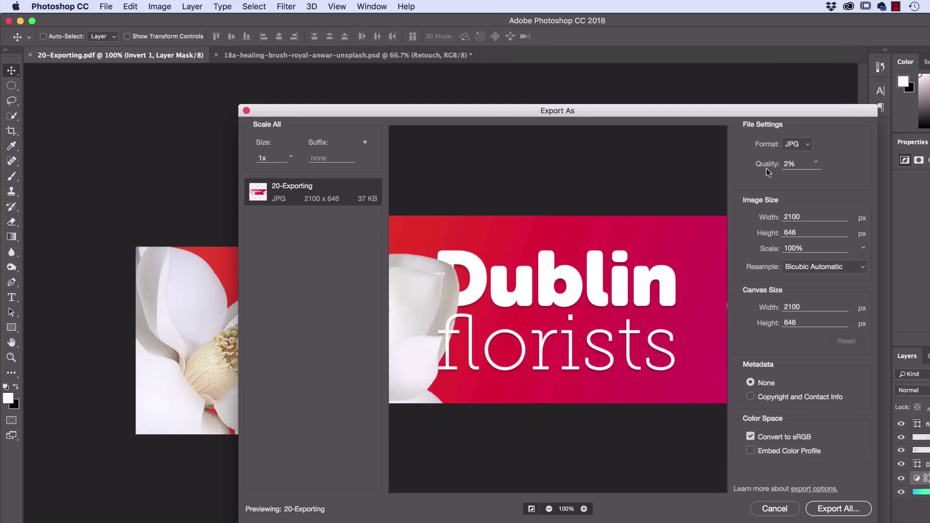
# Set the JPG quality to 30% and examine the lettering and the large flower in the preview up close.
pyautogui.click(799, 163)
pyautogui.write('30')
pyautogui.press('Tab')
pyautogui.click(583, 509)
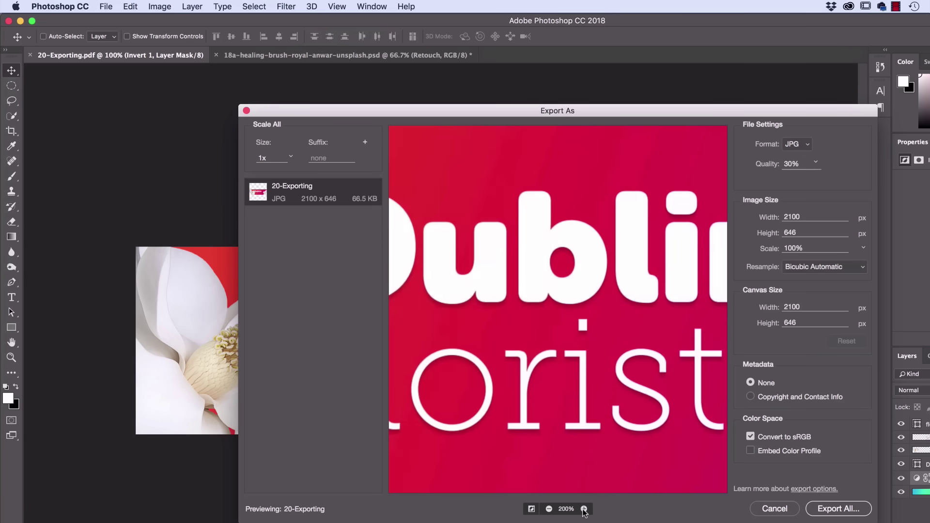
pyautogui.click(548, 509)
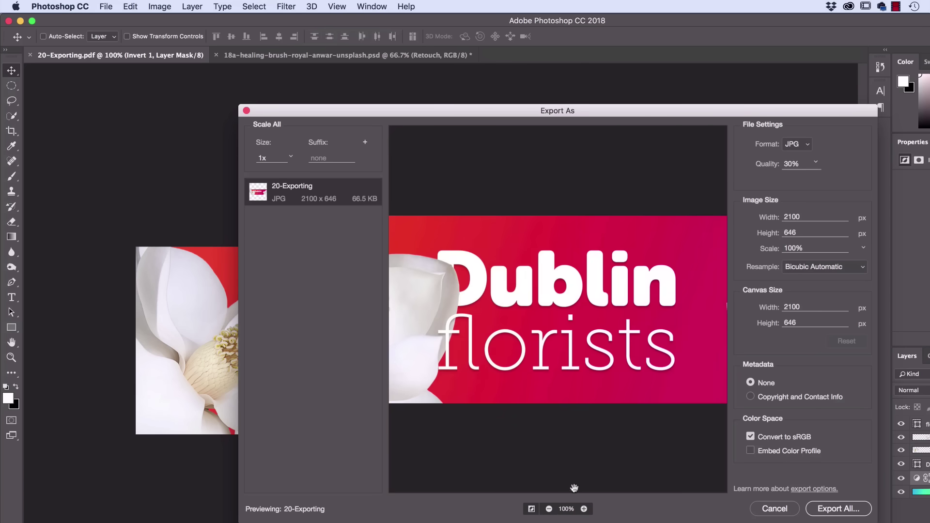
pyautogui.moveTo(587, 363); pyautogui.dragTo(710, 365)
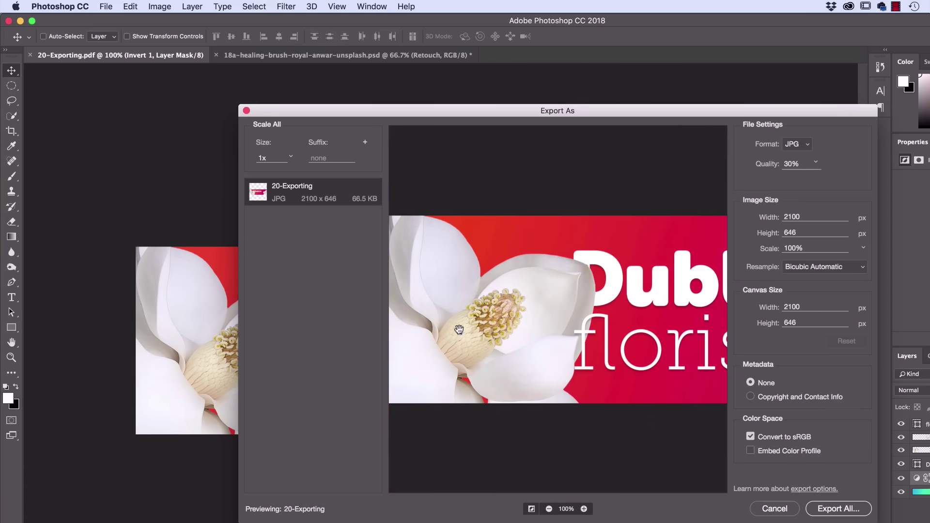
pyautogui.click(584, 509)
pyautogui.moveTo(522, 375); pyautogui.dragTo(688, 371)
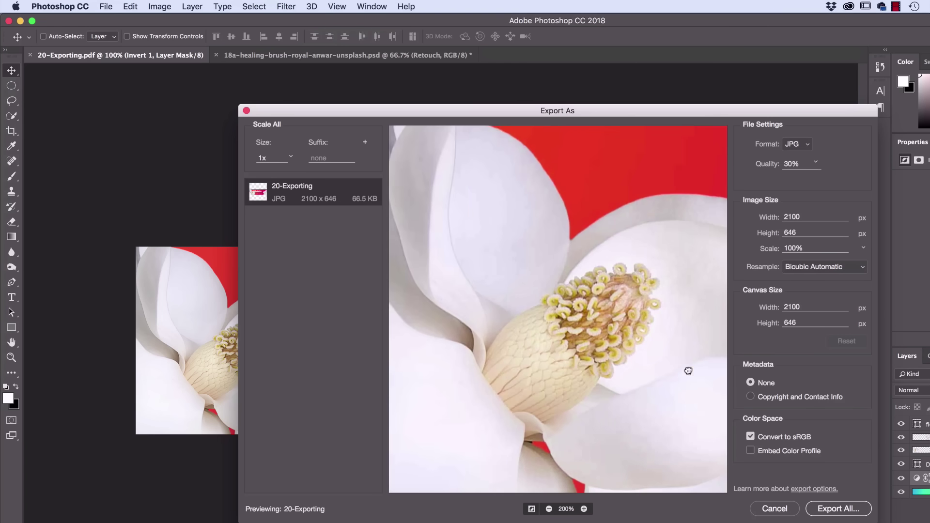
pyautogui.click(549, 509)
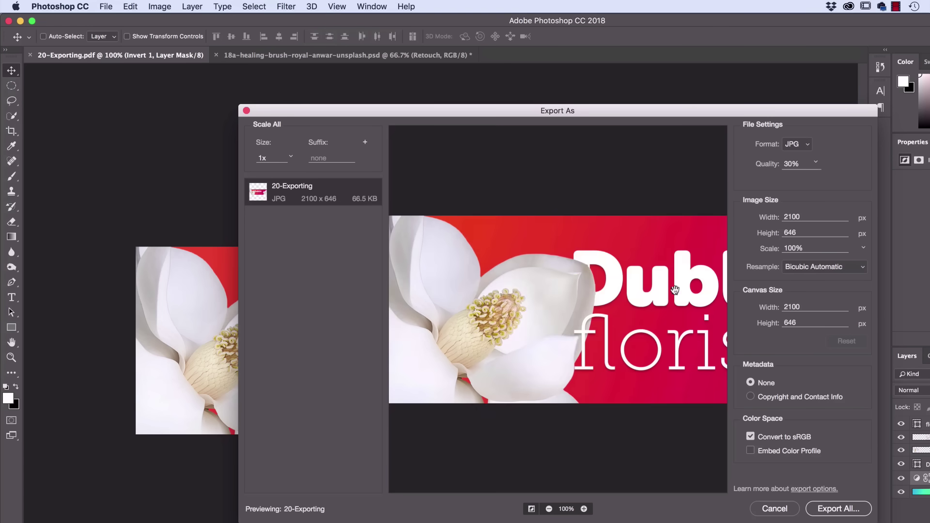
pyautogui.moveTo(705, 277); pyautogui.dragTo(610, 271)
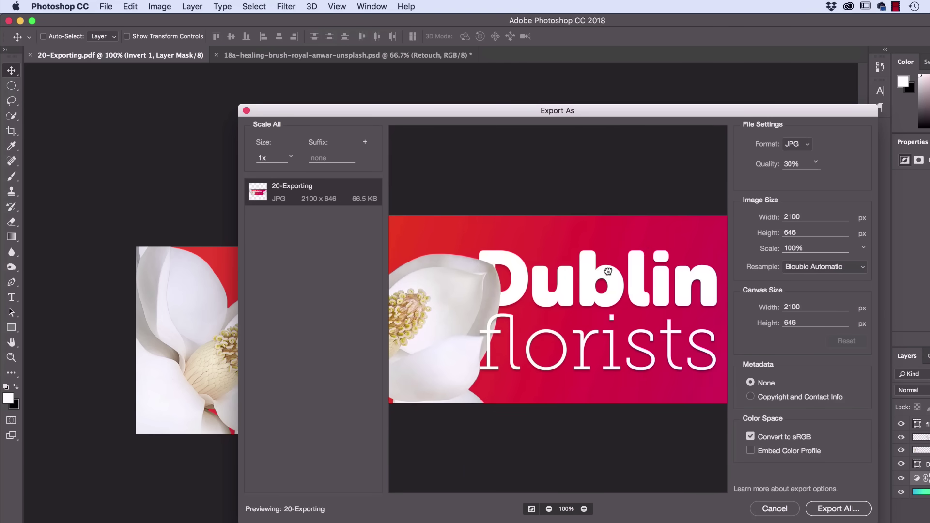
# Try a JPG quality of 60% for the banner export.
pyautogui.doubleClick(804, 164)
pyautogui.write('60')
pyautogui.press('Return')
# Set the JPG quality back to 30% and export the banner as 20-Exporting.jpg to the Desktop.
pyautogui.click(815, 163)
pyautogui.moveTo(802, 165); pyautogui.dragTo(748, 162)
pyautogui.write('30')
pyautogui.press('Tab')
pyautogui.click(823, 516)
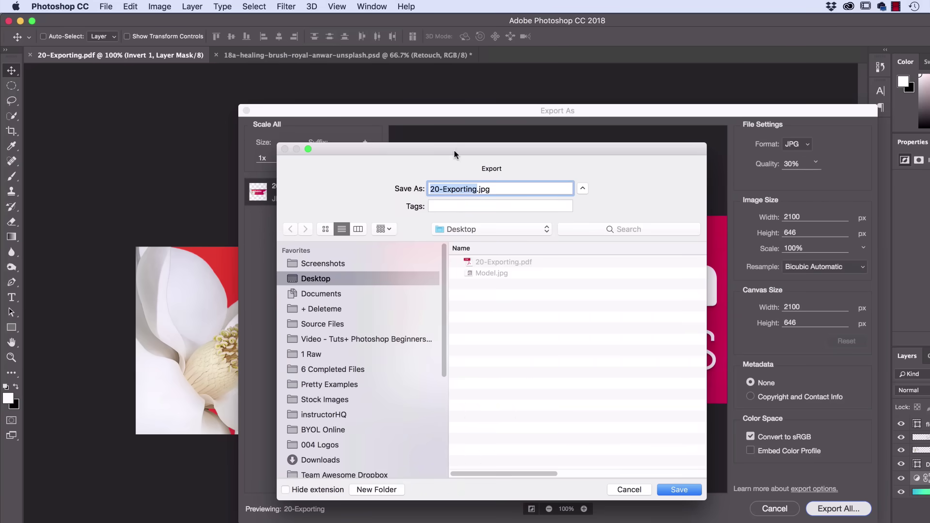
pyautogui.click(687, 491)
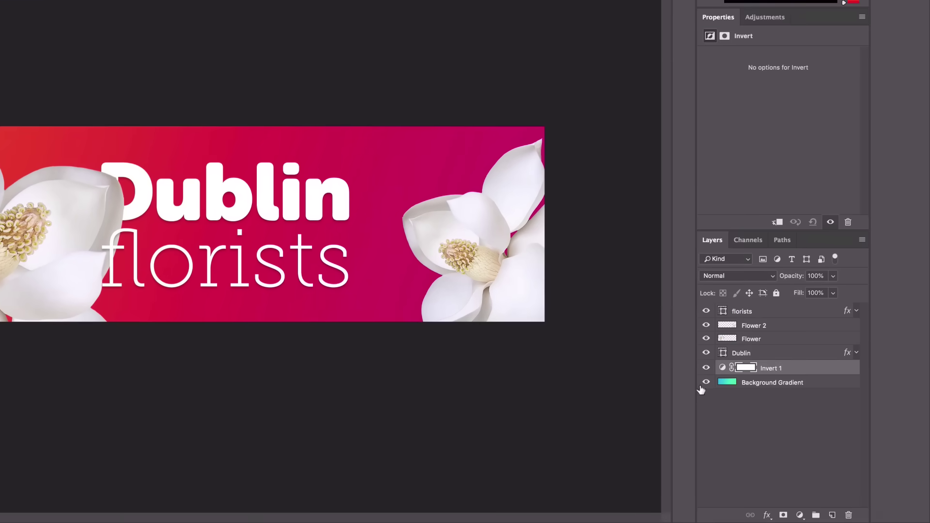
# Hide the Background Gradient layer and export the banner as a PNG with transparency, saved as 20-Exporting.png on the Desktop.
pyautogui.click(706, 382)
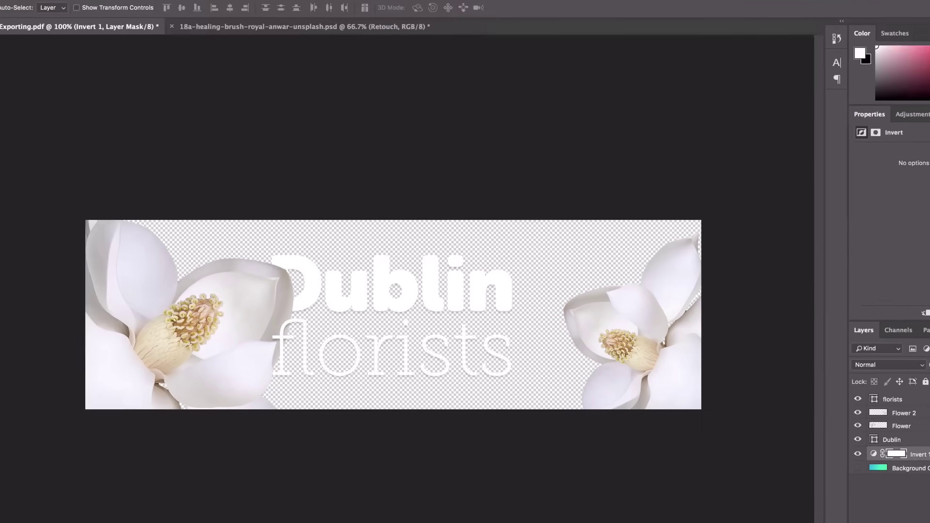
pyautogui.click(106, 7)
pyautogui.moveTo(137, 156)
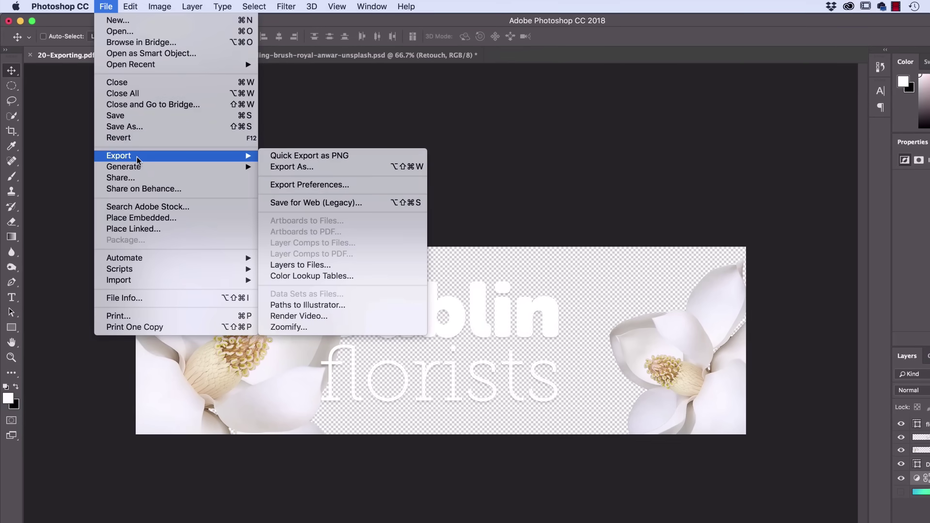
pyautogui.click(311, 168)
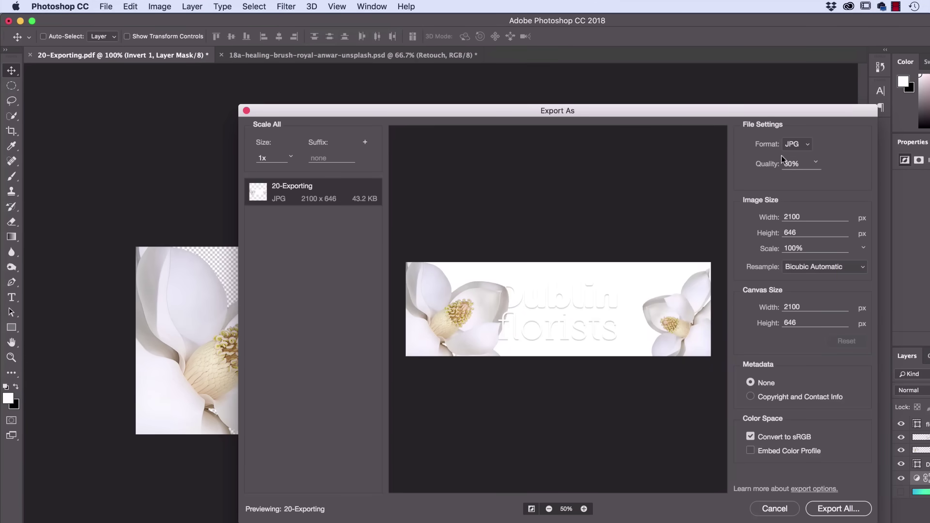
pyautogui.click(807, 144)
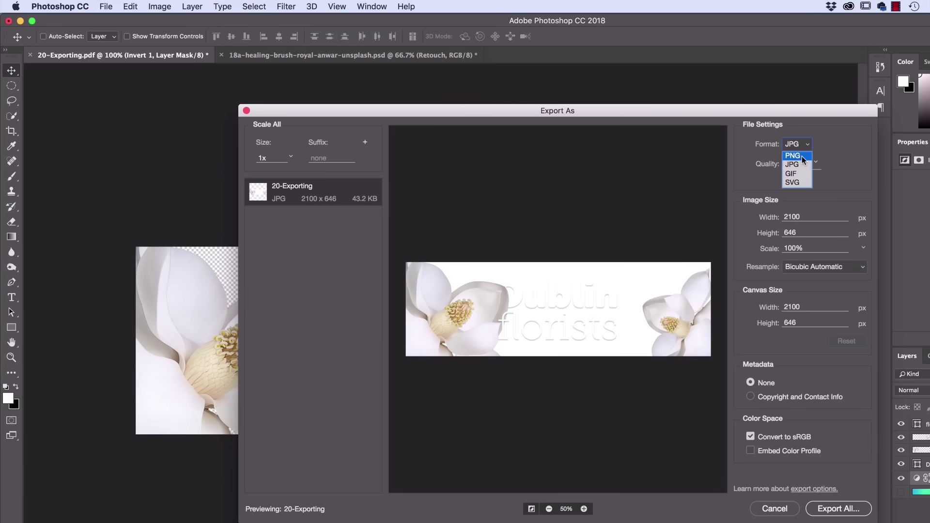
pyautogui.click(801, 156)
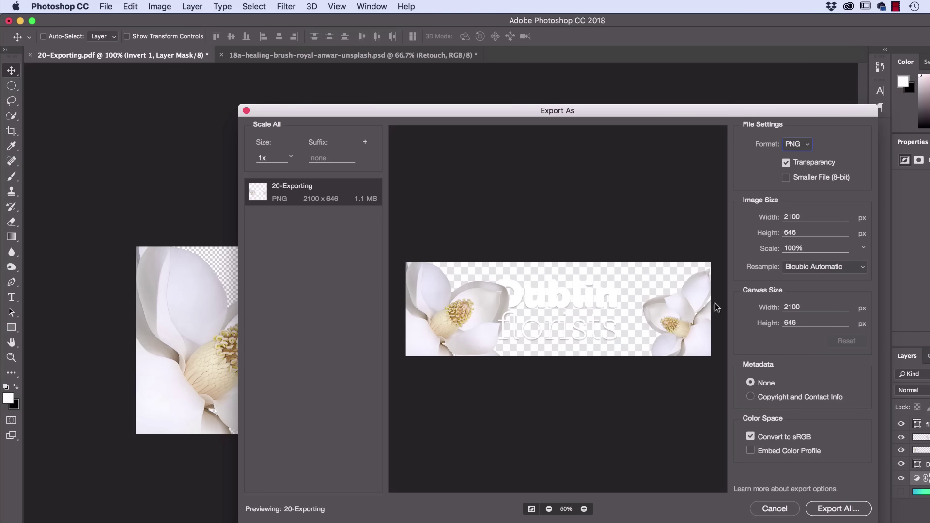
pyautogui.click(837, 509)
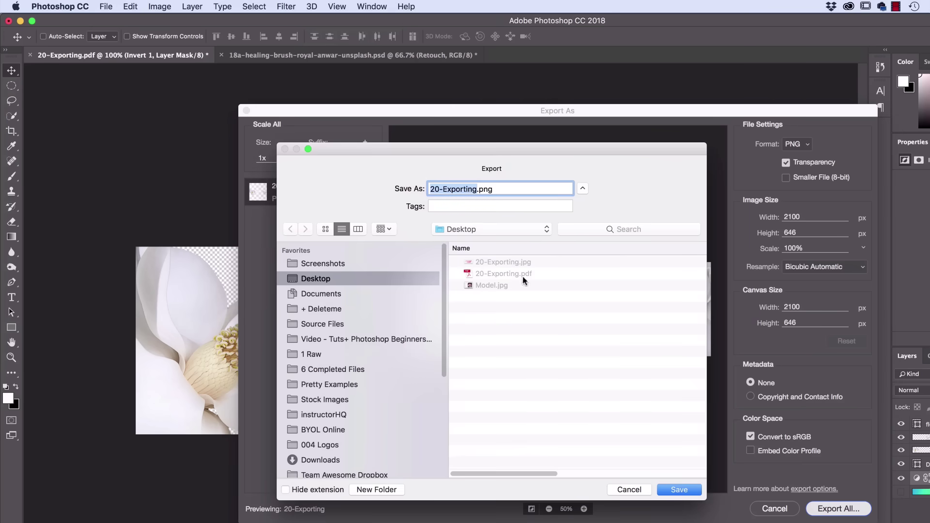
pyautogui.click(681, 490)
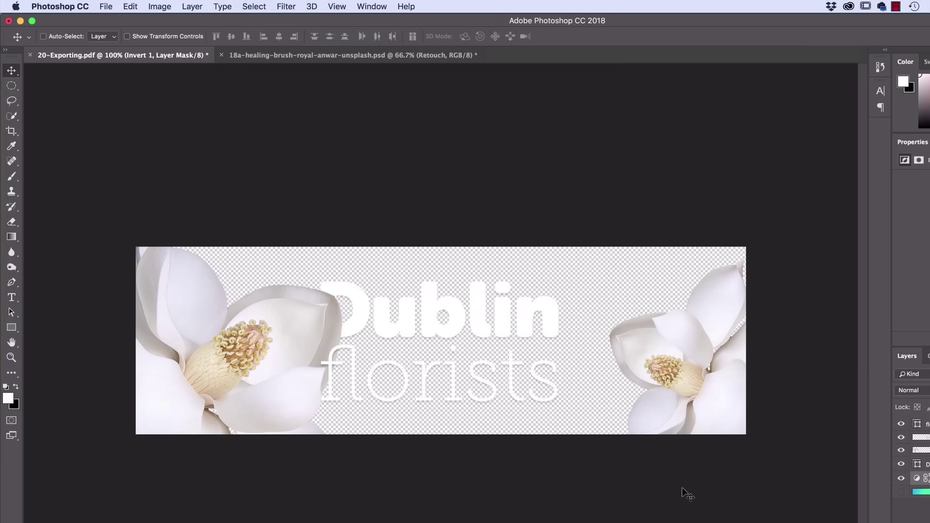
pyautogui.click(106, 6)
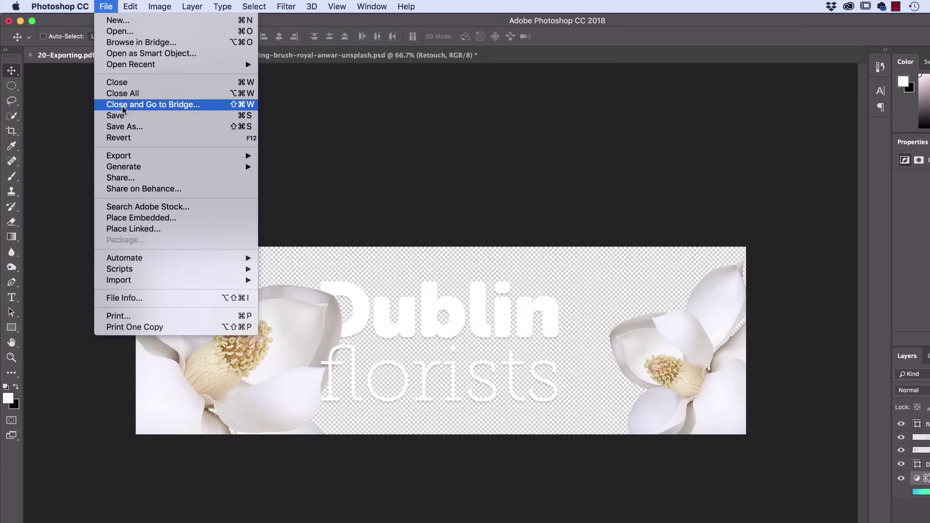
pyautogui.moveTo(133, 156)
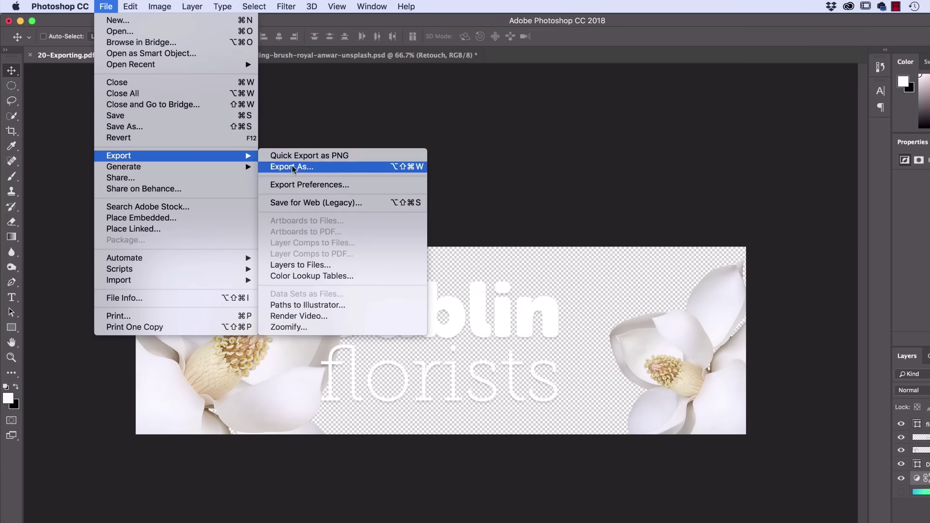
pyautogui.click(339, 170)
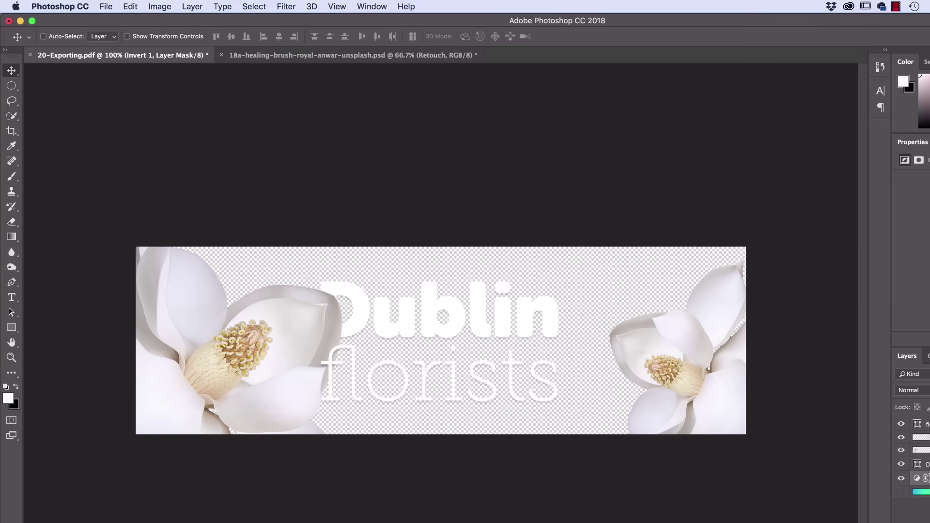
pyautogui.click(925, 464)
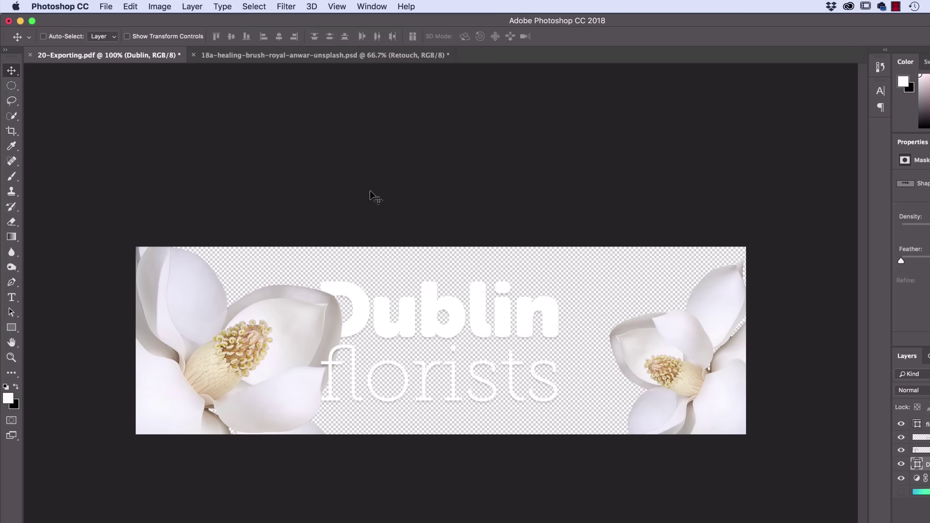
pyautogui.click(107, 7)
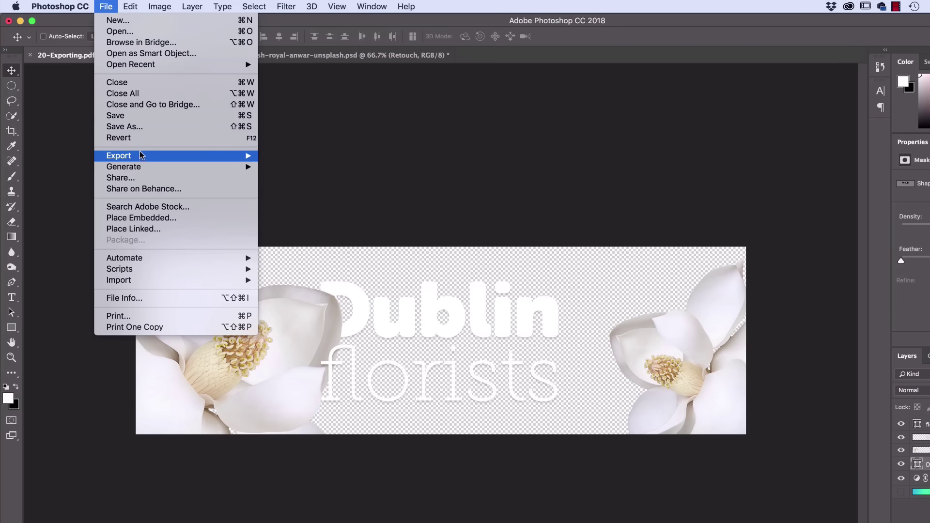
pyautogui.moveTo(141, 156)
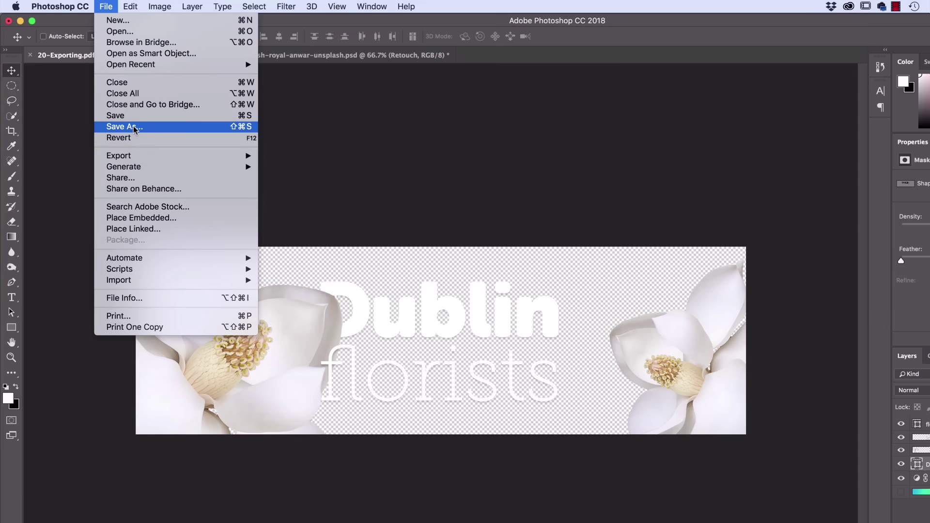
pyautogui.click(479, 139)
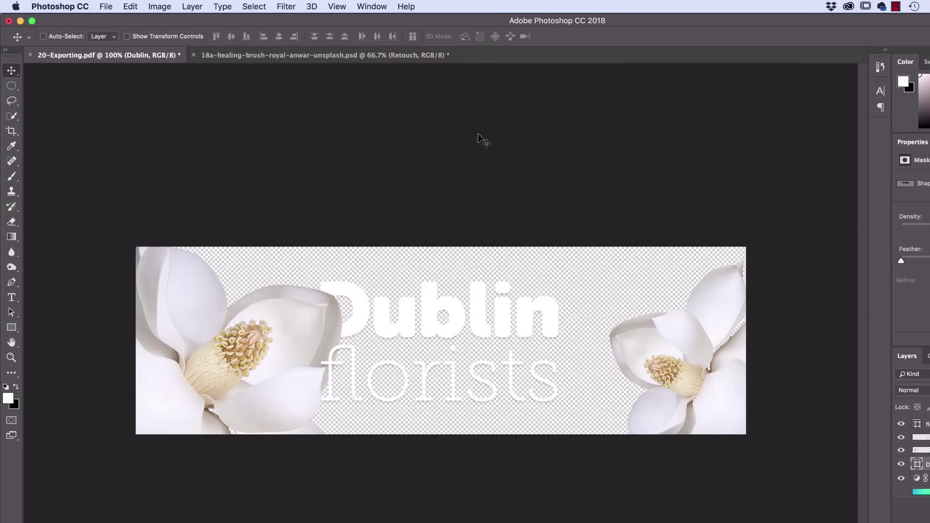
pyautogui.click(106, 6)
pyautogui.moveTo(156, 156)
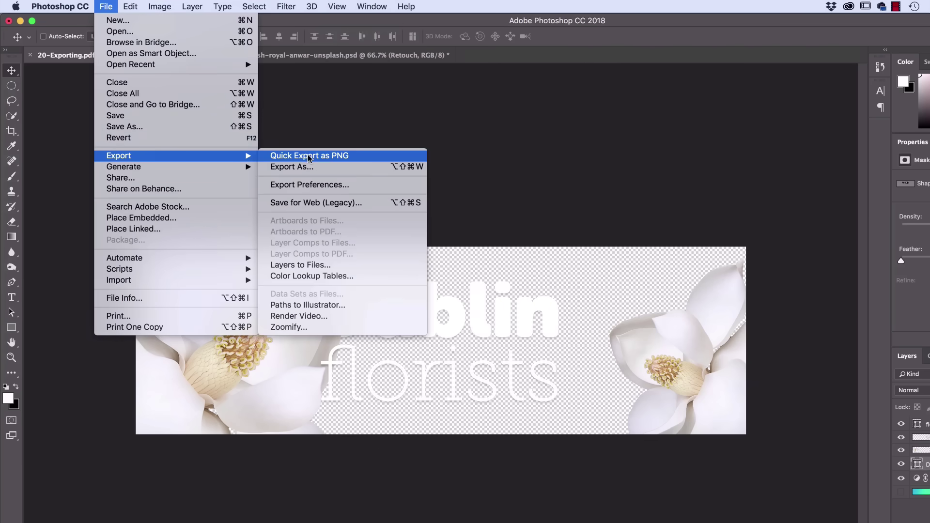